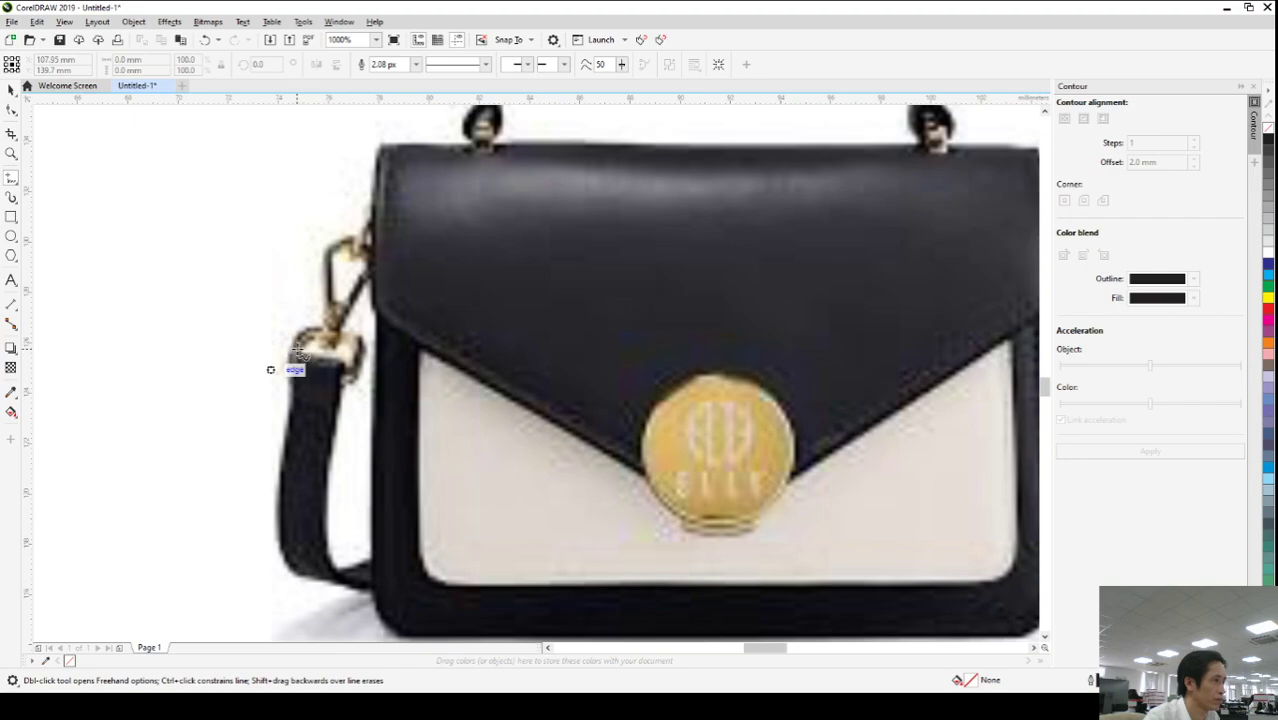
- Draw a closed four-point outline from the left strap's upper end to where the strap meets the bag
click(292, 350)
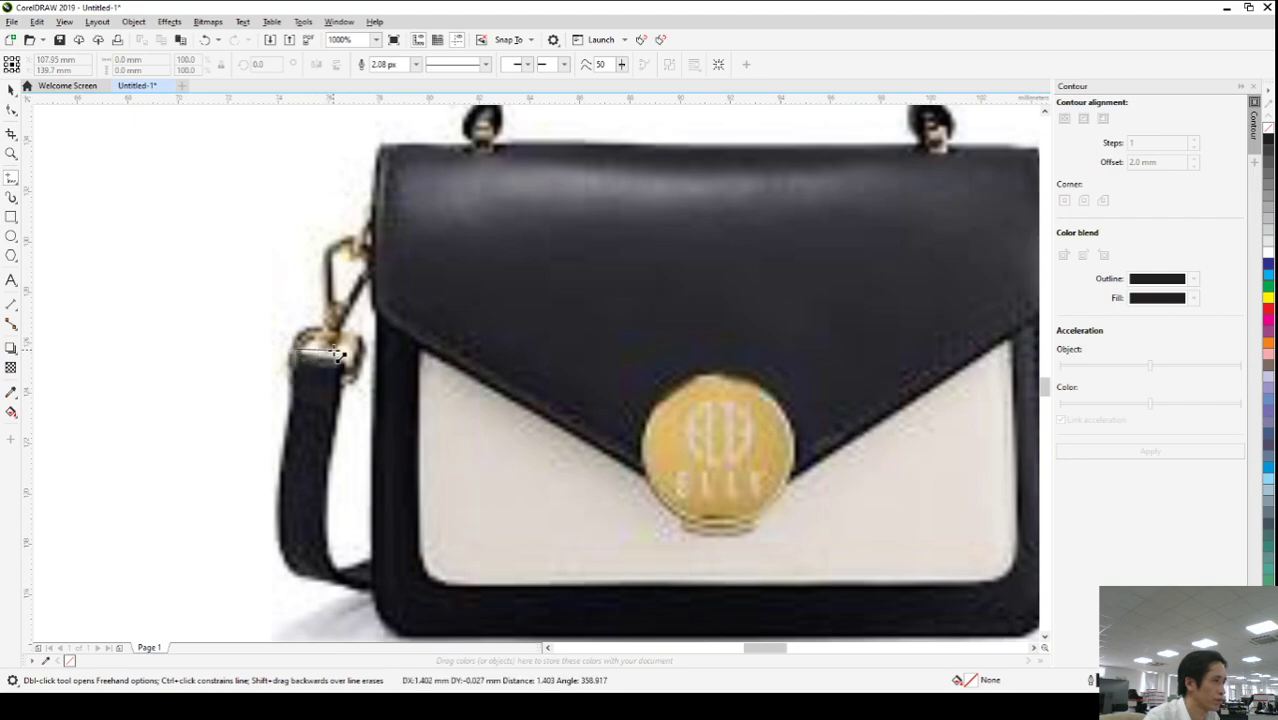
click(346, 354)
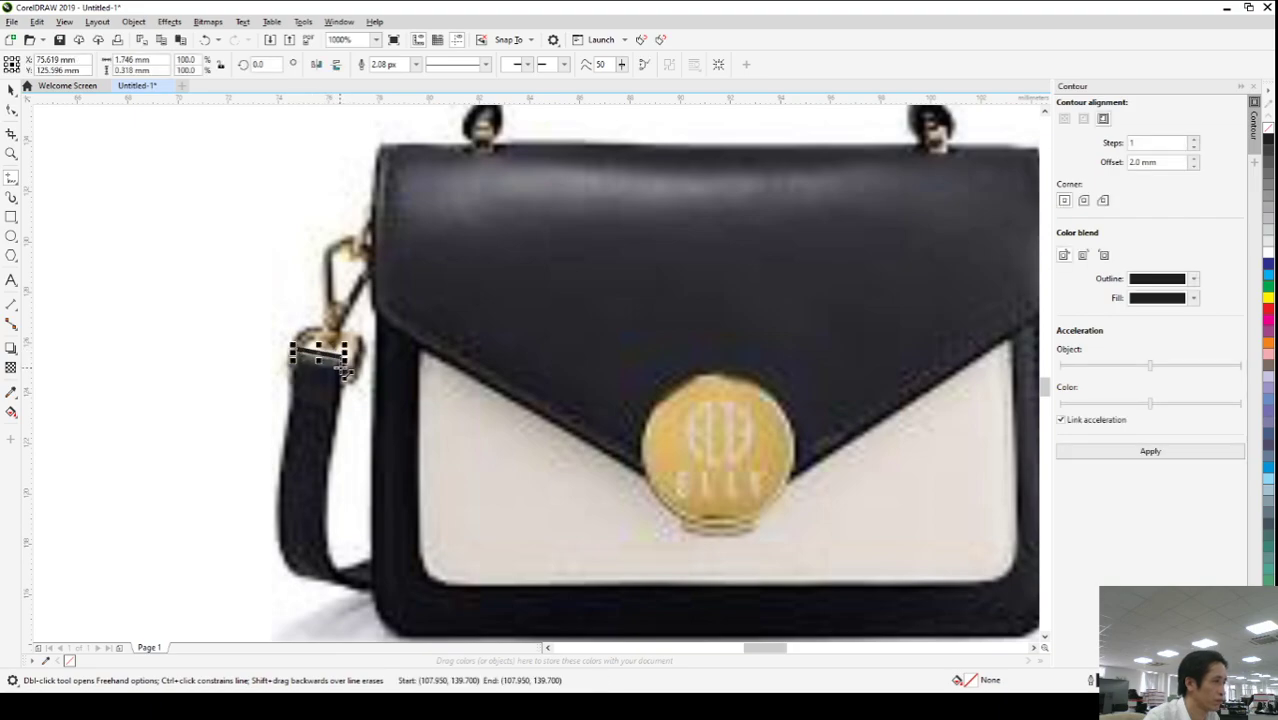
click(373, 562)
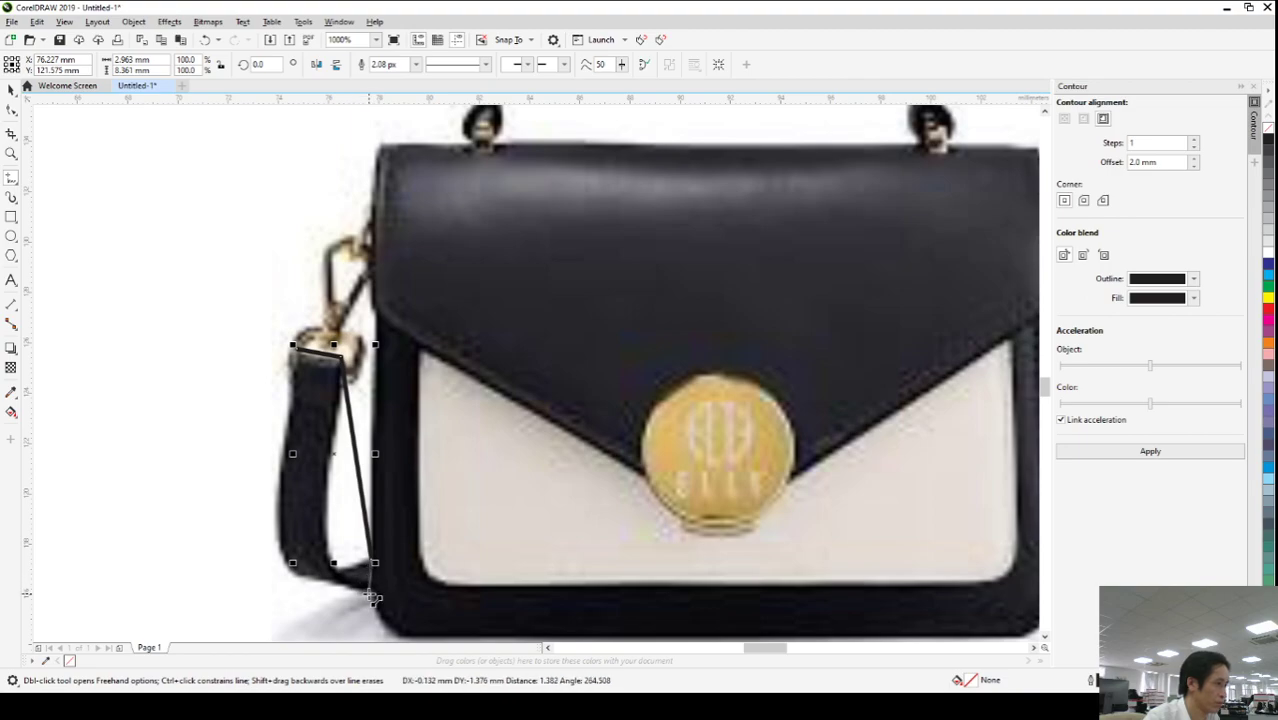
click(373, 595)
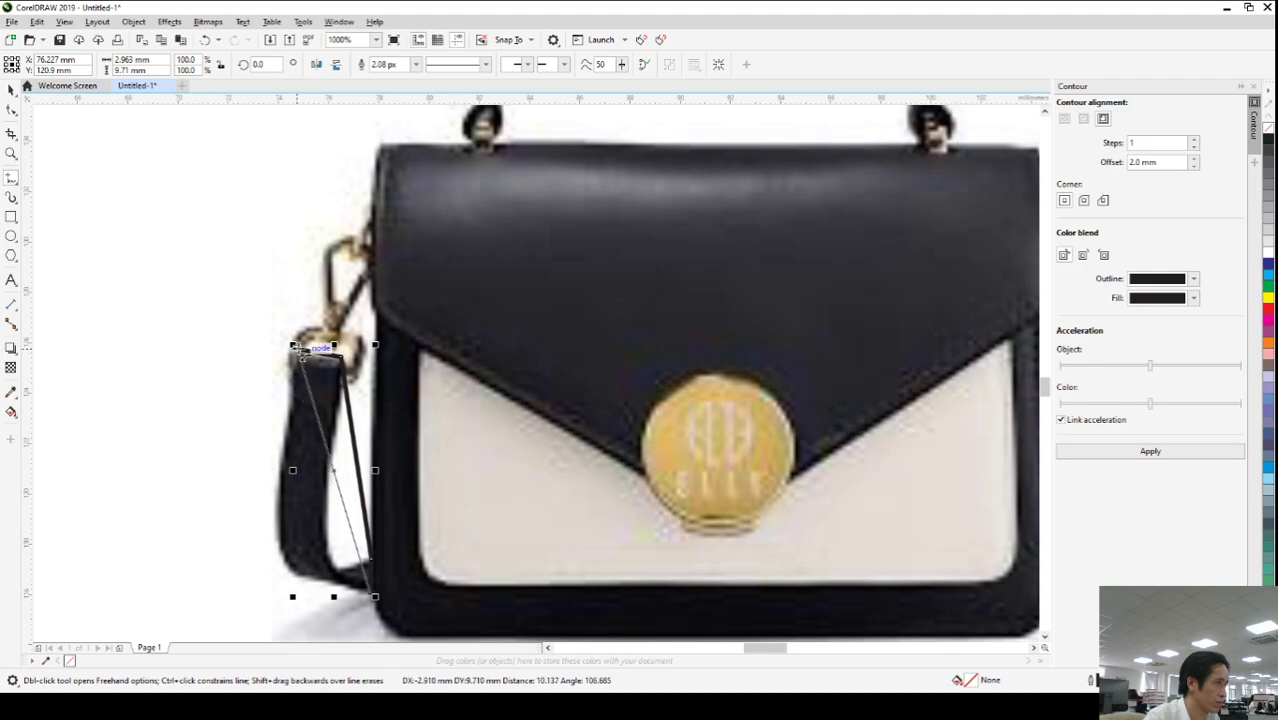
- Set the strap shape's outline width to 1 px
click(12, 110)
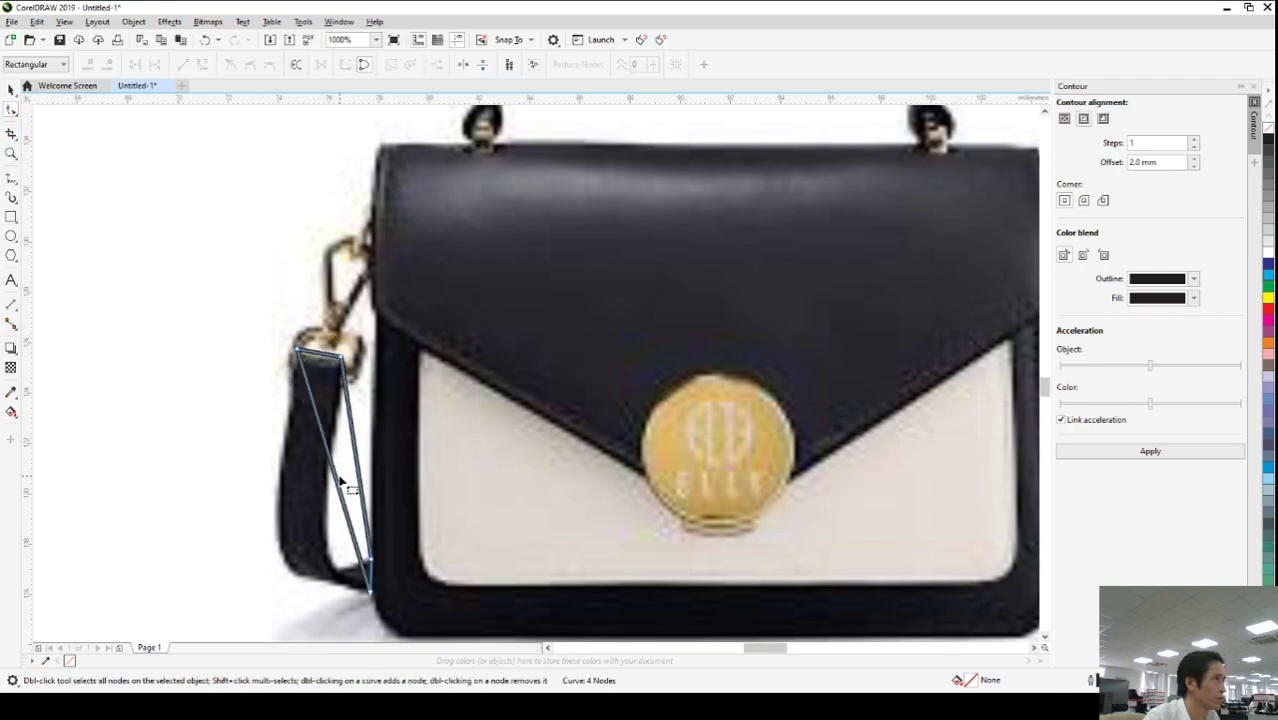
click(11, 89)
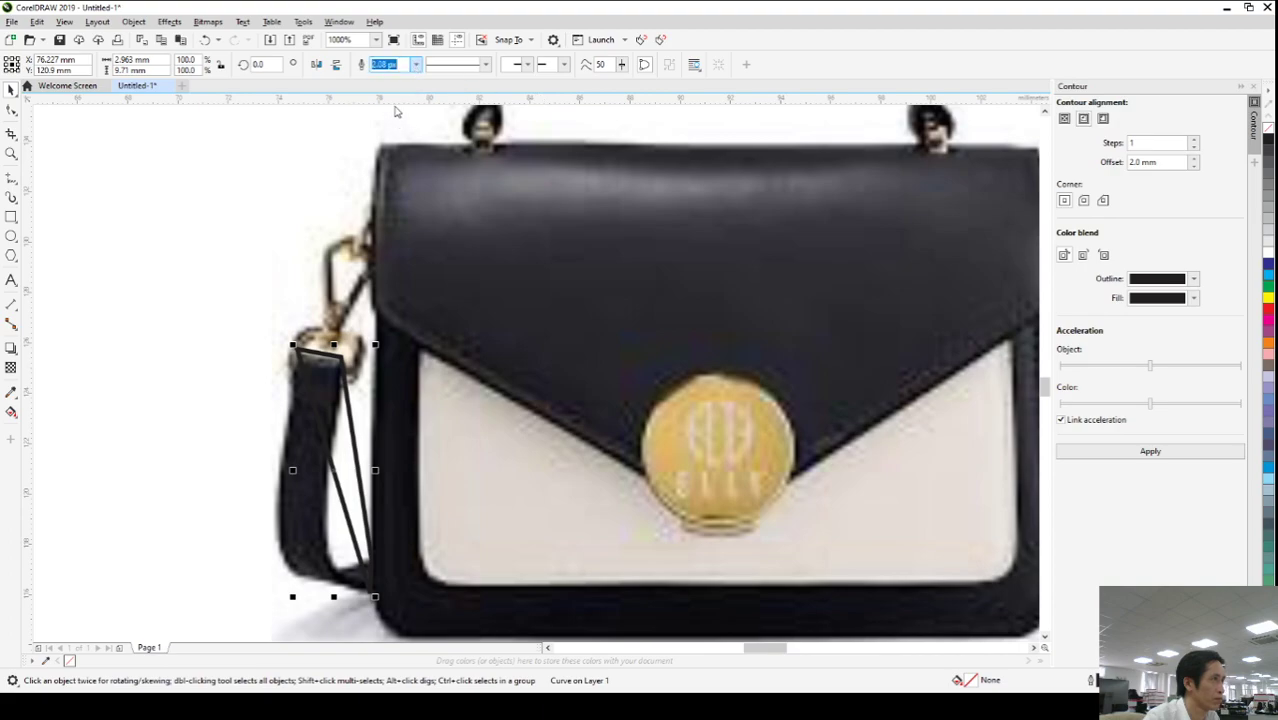
click(410, 130)
- Reshape the strap outline's long outer side into curves that follow the strap's outer edge and lower bend
click(12, 110)
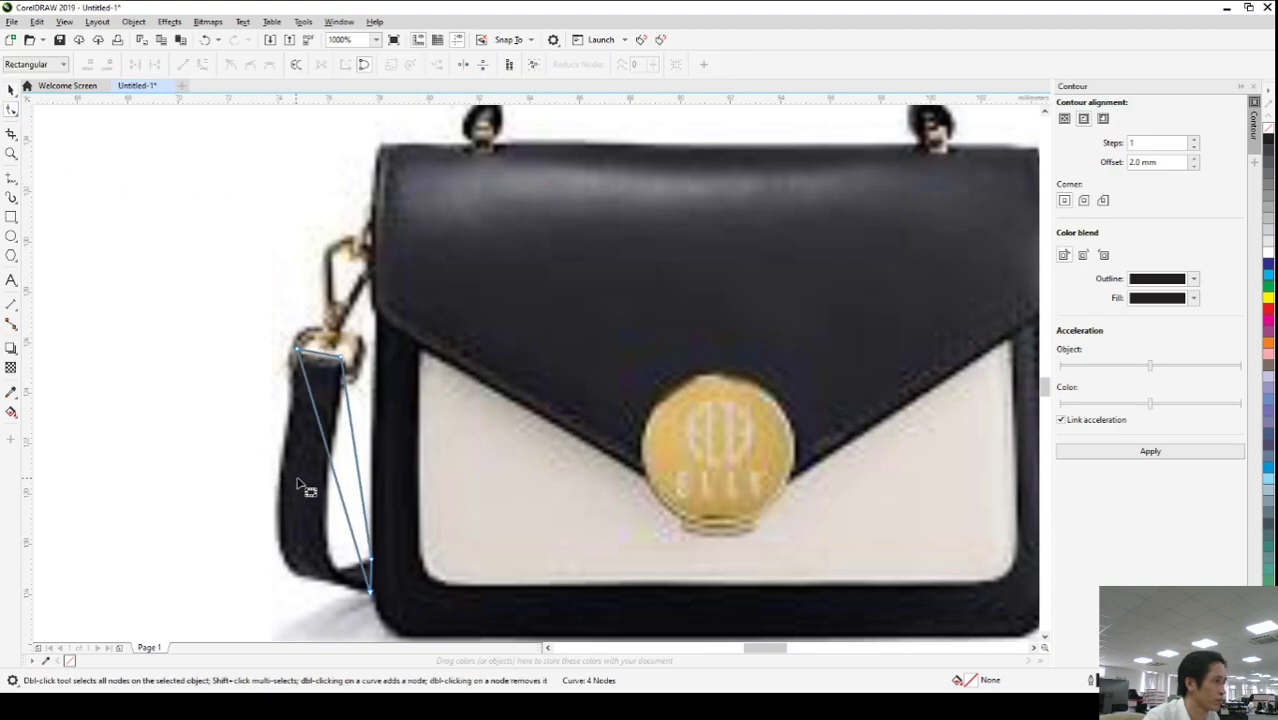
click(347, 499)
drag(340, 495, 304, 394)
- Convert the strap outline's inner side to a curve along the strap and fit its lower end against the bag
click(355, 454)
click(203, 66)
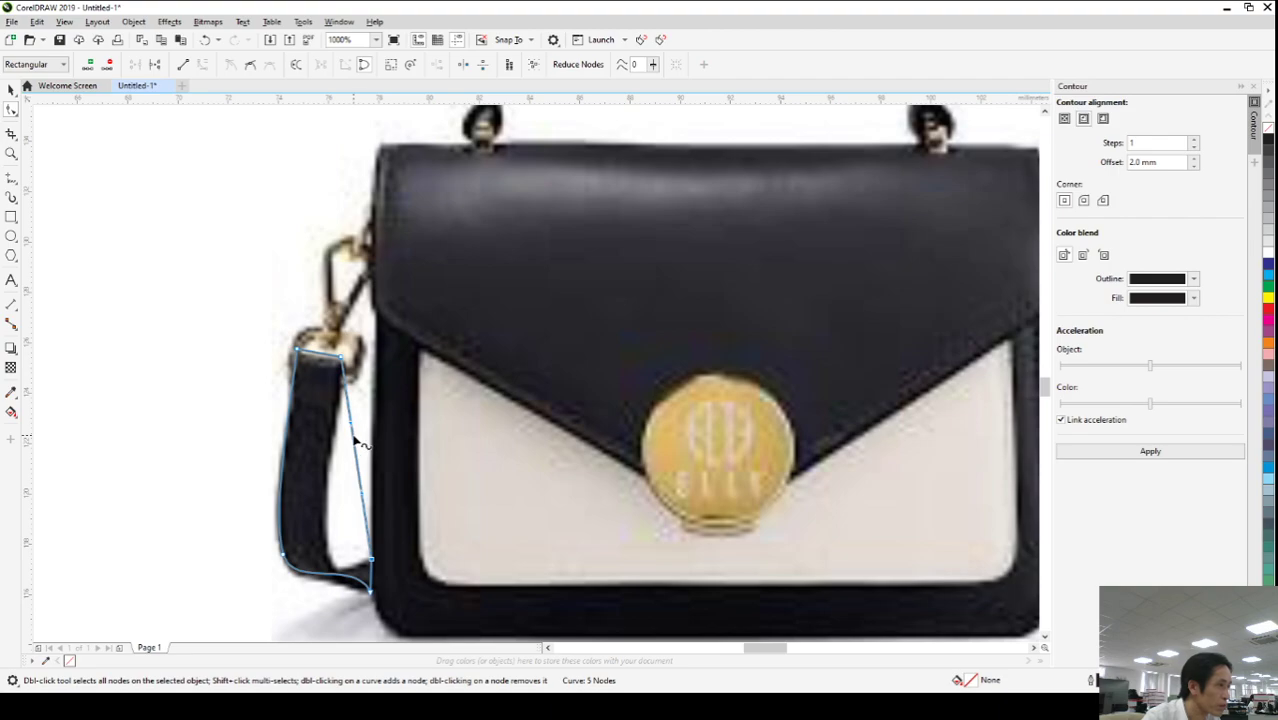
drag(354, 424, 308, 610)
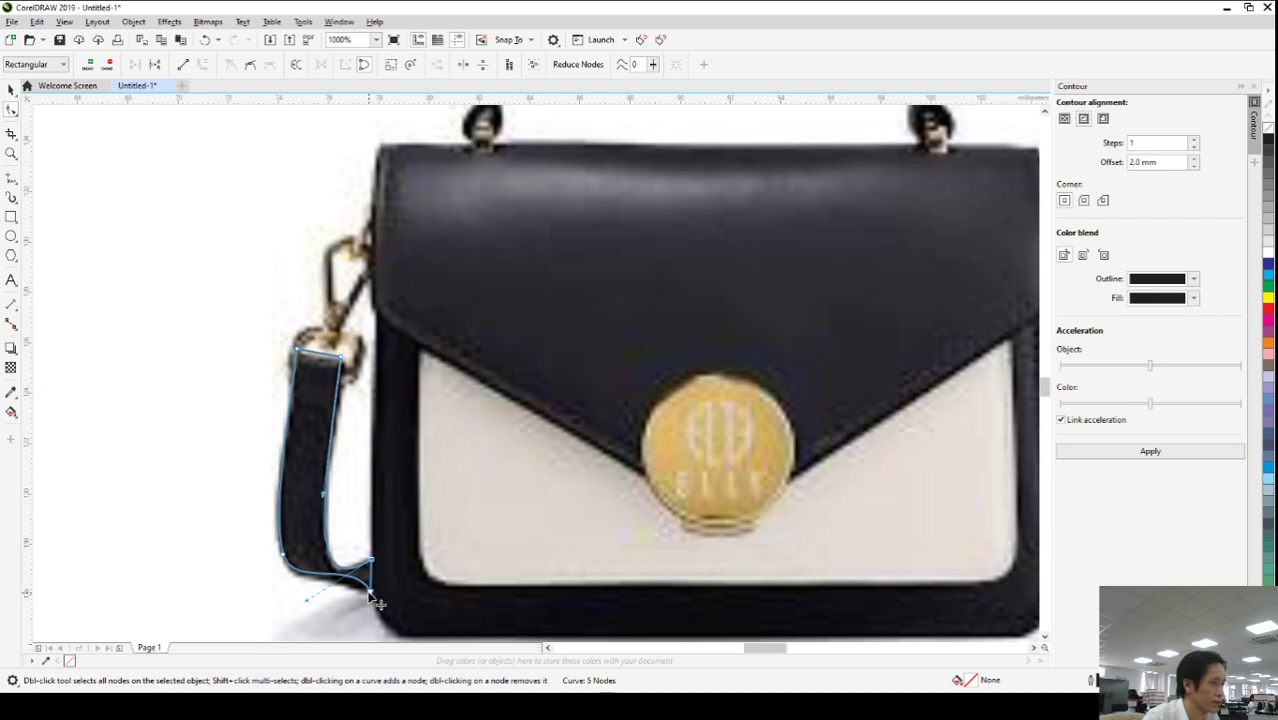
mouse_move(368, 570)
mouse_down()
mouse_move(331, 600)
mouse_move(383, 606)
mouse_move(373, 558)
mouse_up()
scroll(372, 612, up, 1)
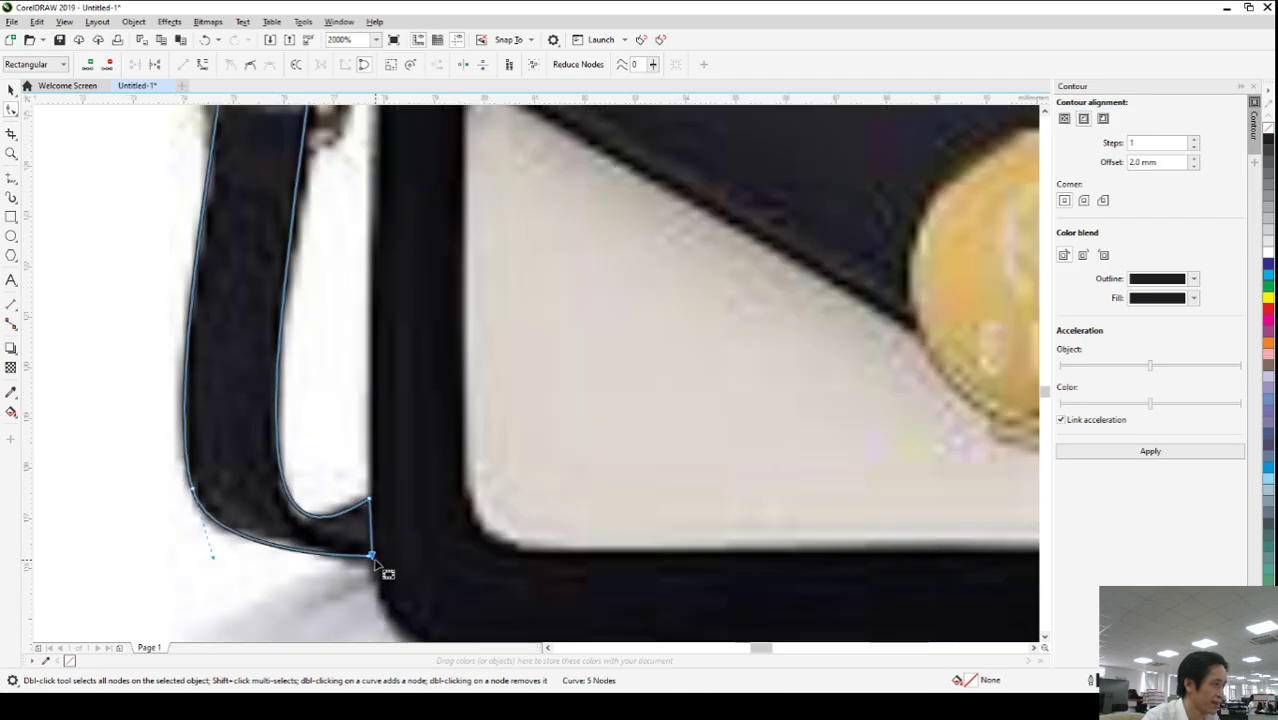
- Move the strap outline's two upper corner nodes to match the strap end inside the metal ring
scroll(376, 566, down, 5)
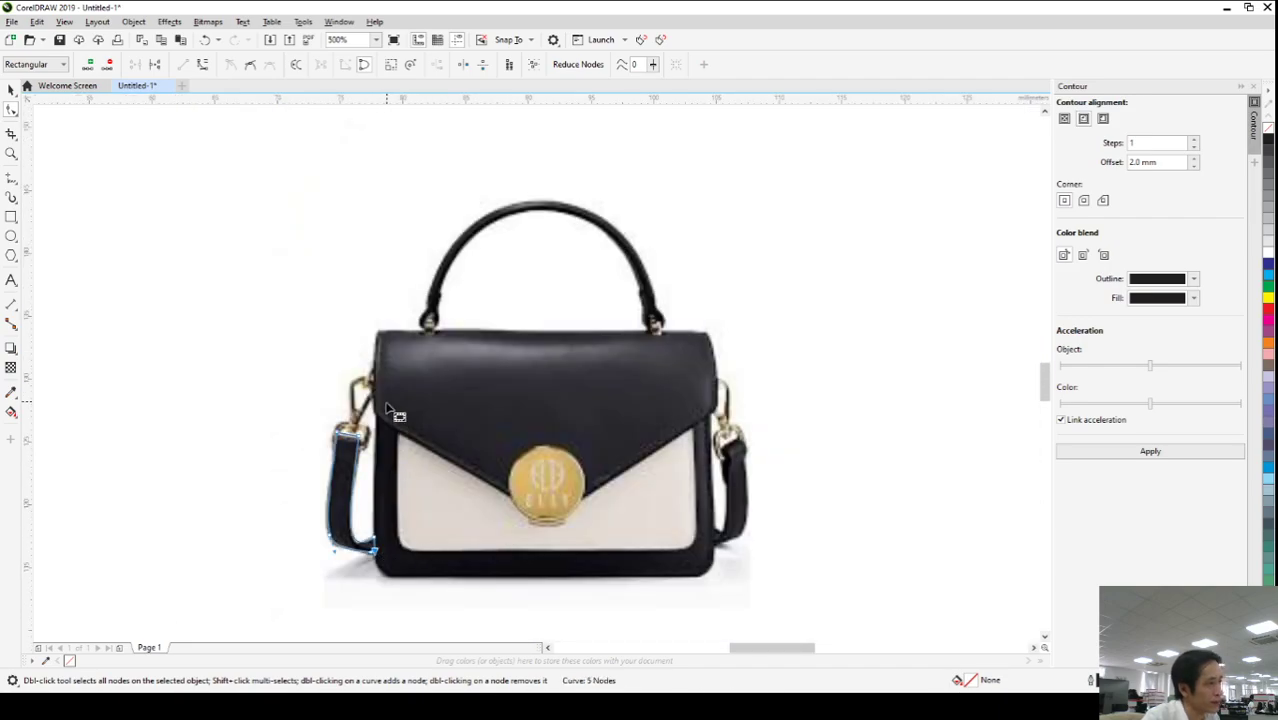
scroll(387, 432, up, 3)
scroll(387, 432, up, 1)
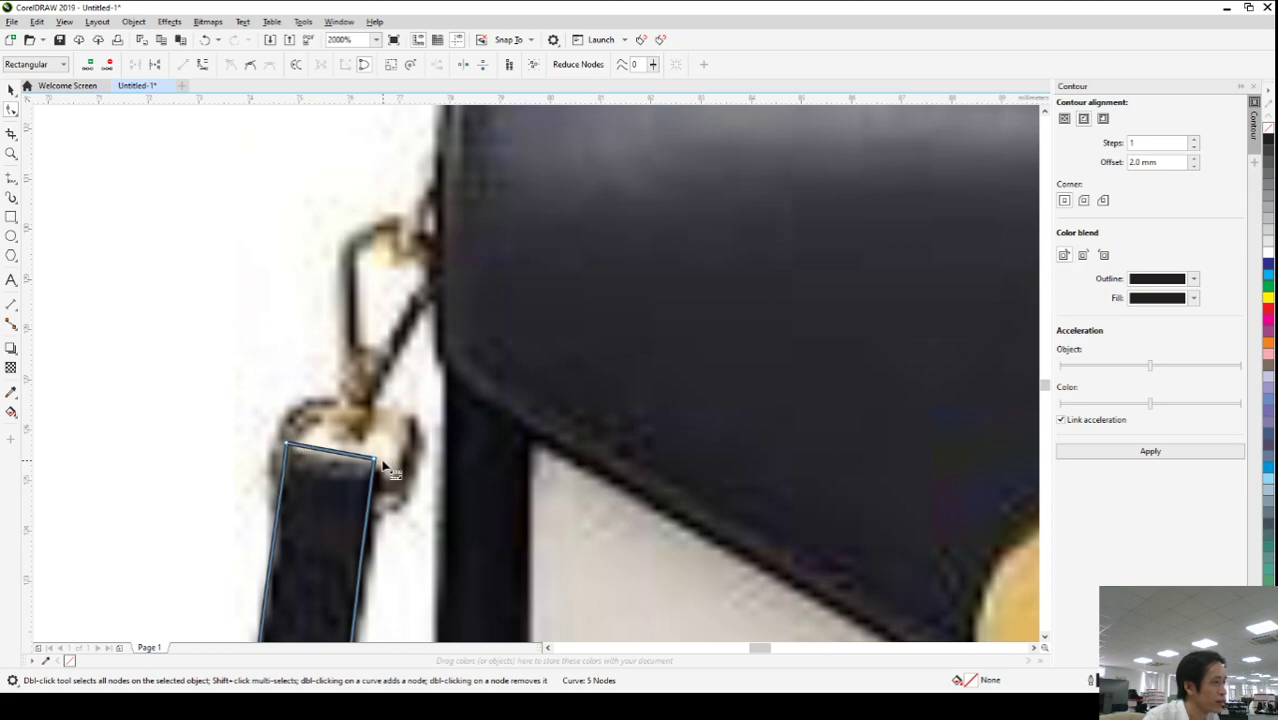
scroll(368, 465, up, 1)
drag(366, 460, 373, 463)
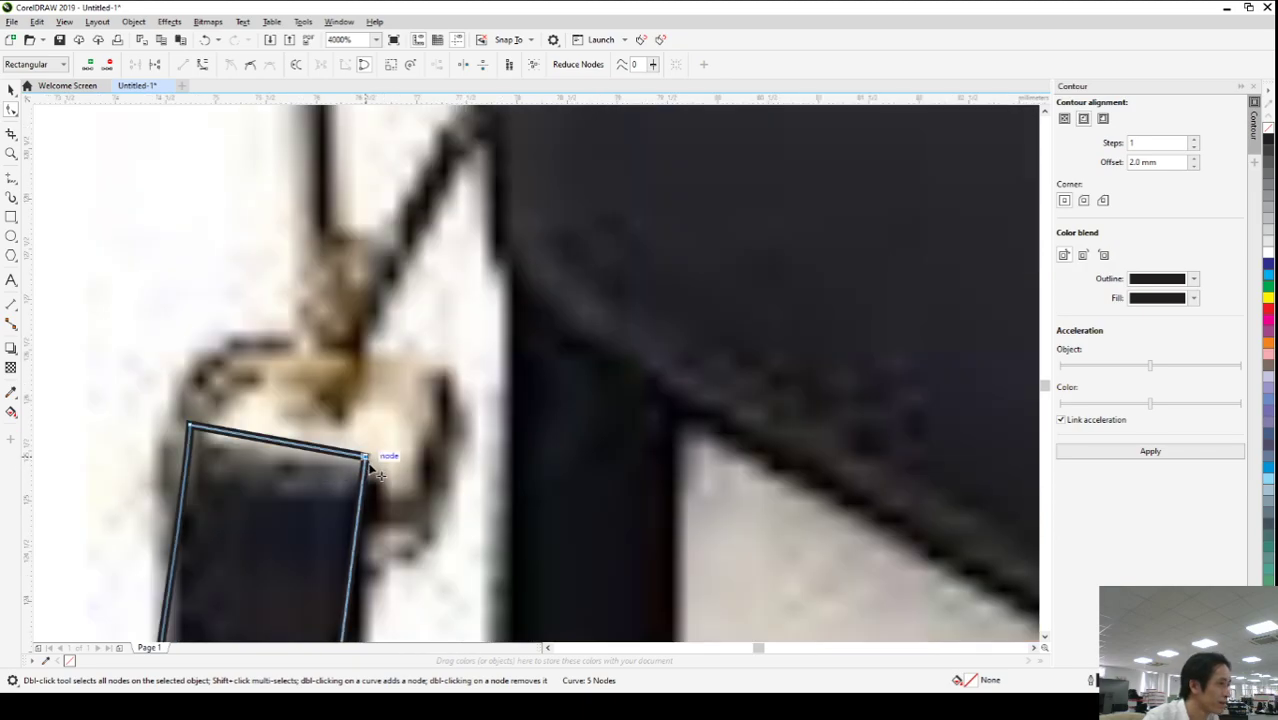
drag(190, 428, 205, 434)
drag(198, 561, 203, 486)
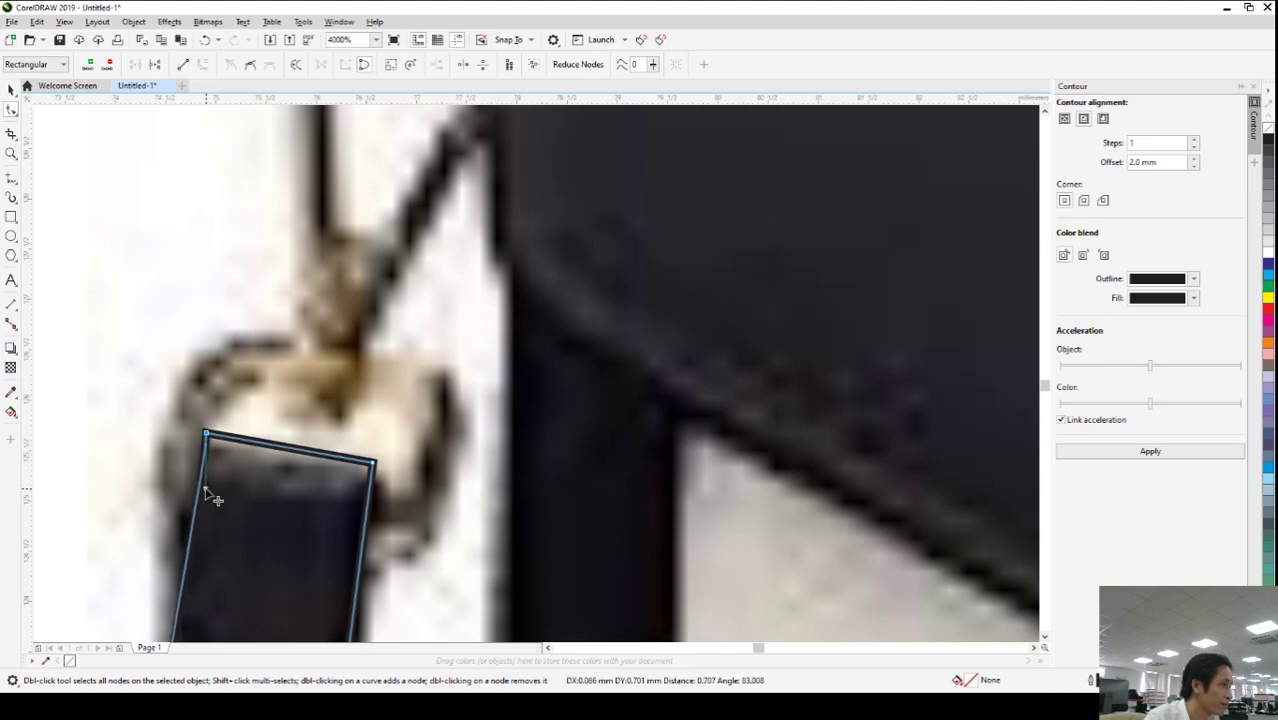
- Draw a closed six-point straight-sided shape around the left half of the metal ring above the strap
scroll(203, 486, down, 7)
scroll(210, 487, up, 4)
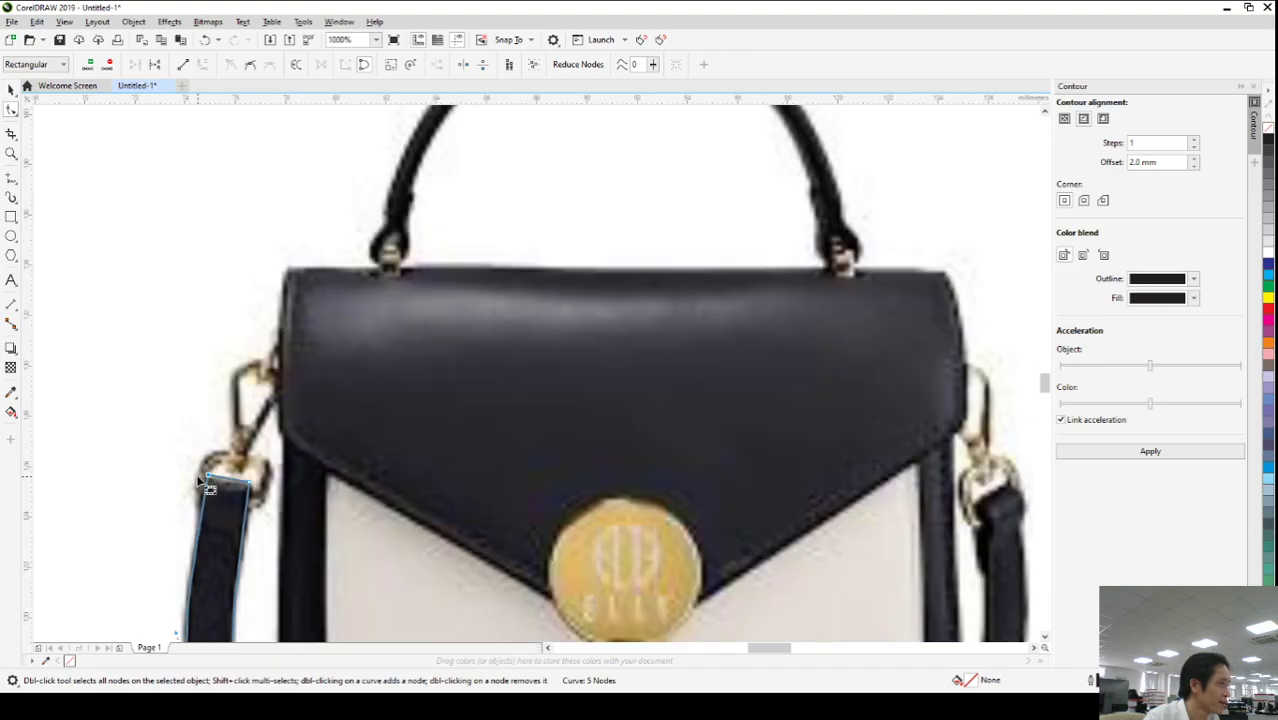
click(10, 179)
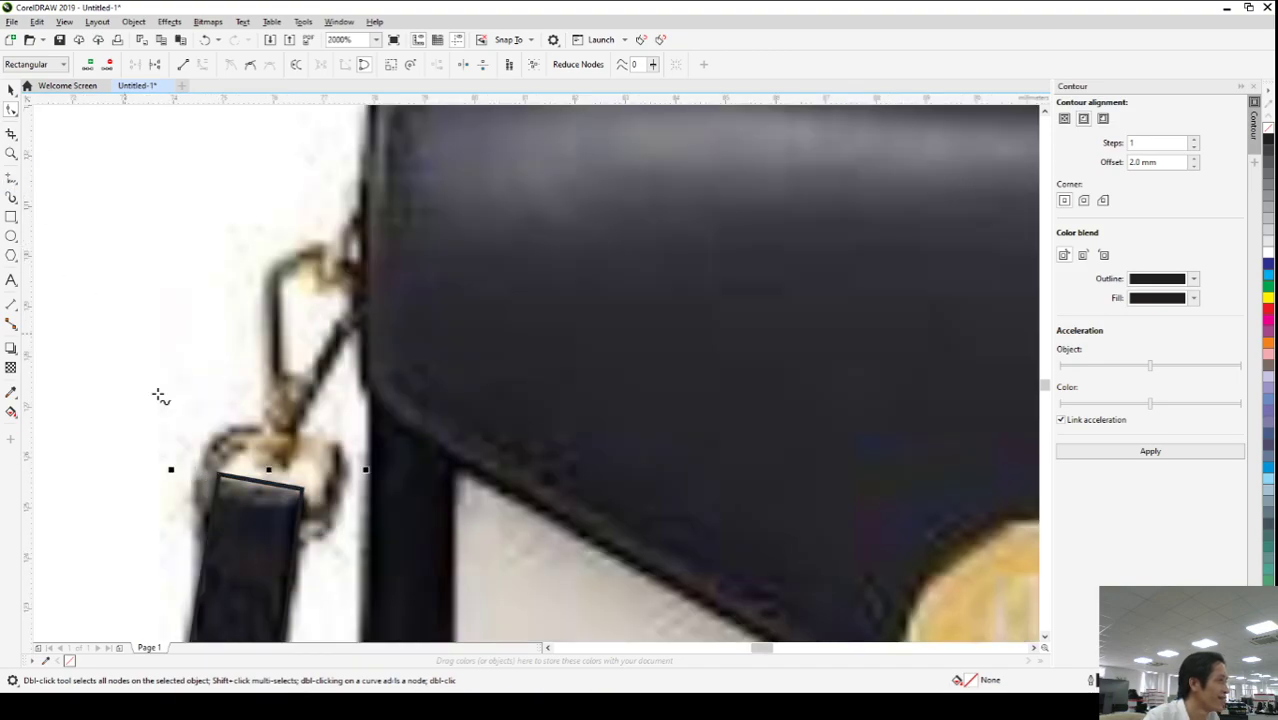
click(218, 479)
click(210, 522)
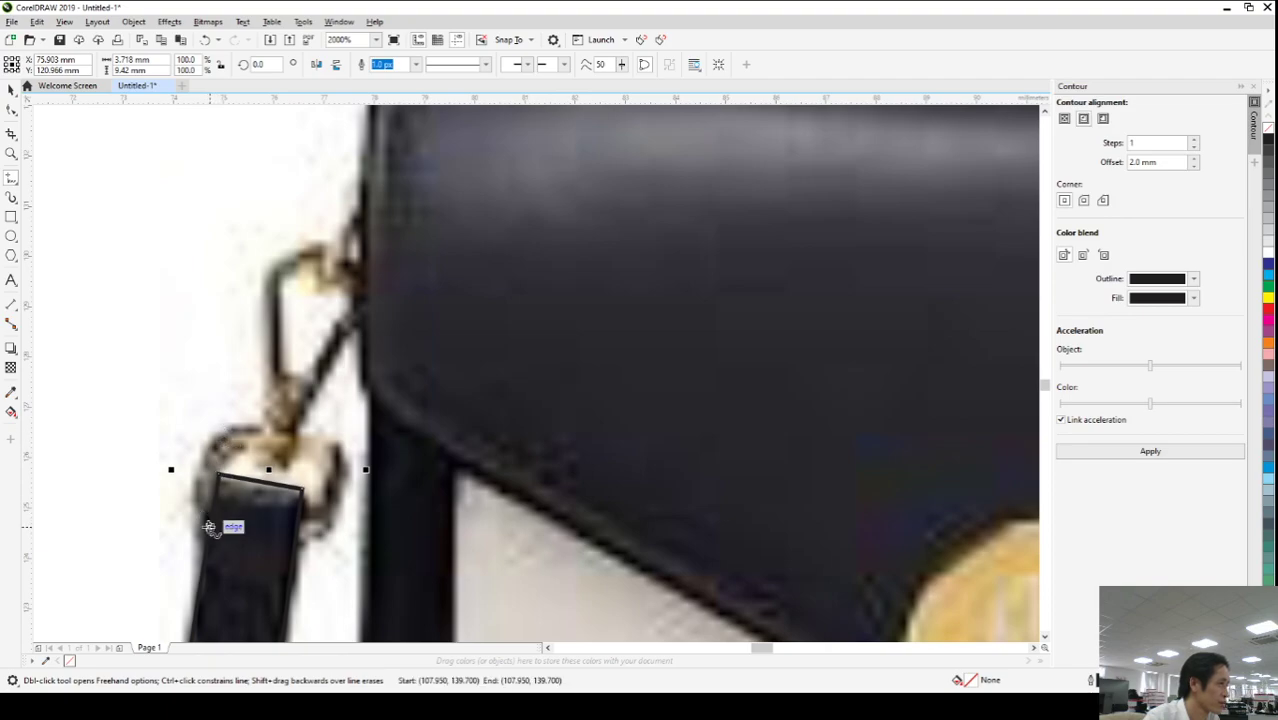
click(203, 455)
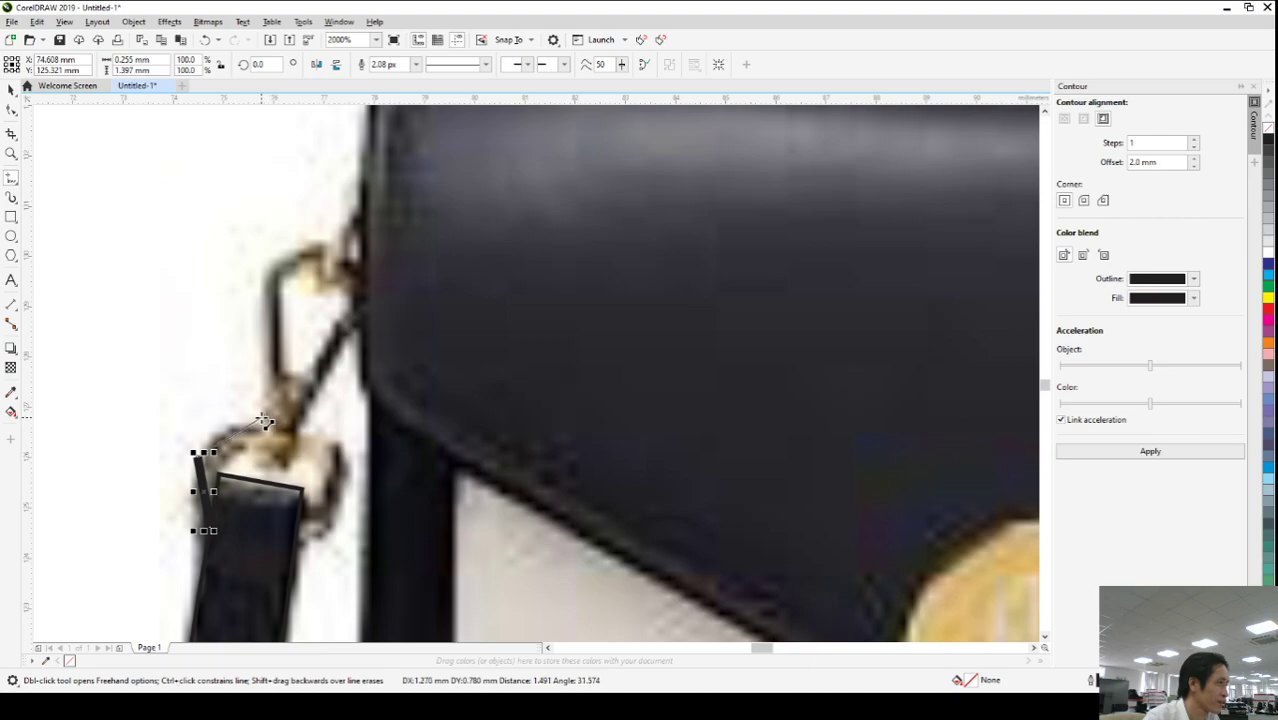
click(263, 420)
click(263, 416)
click(219, 461)
click(219, 461)
click(212, 530)
- Set the ring shape's outline width to 1 px
click(11, 89)
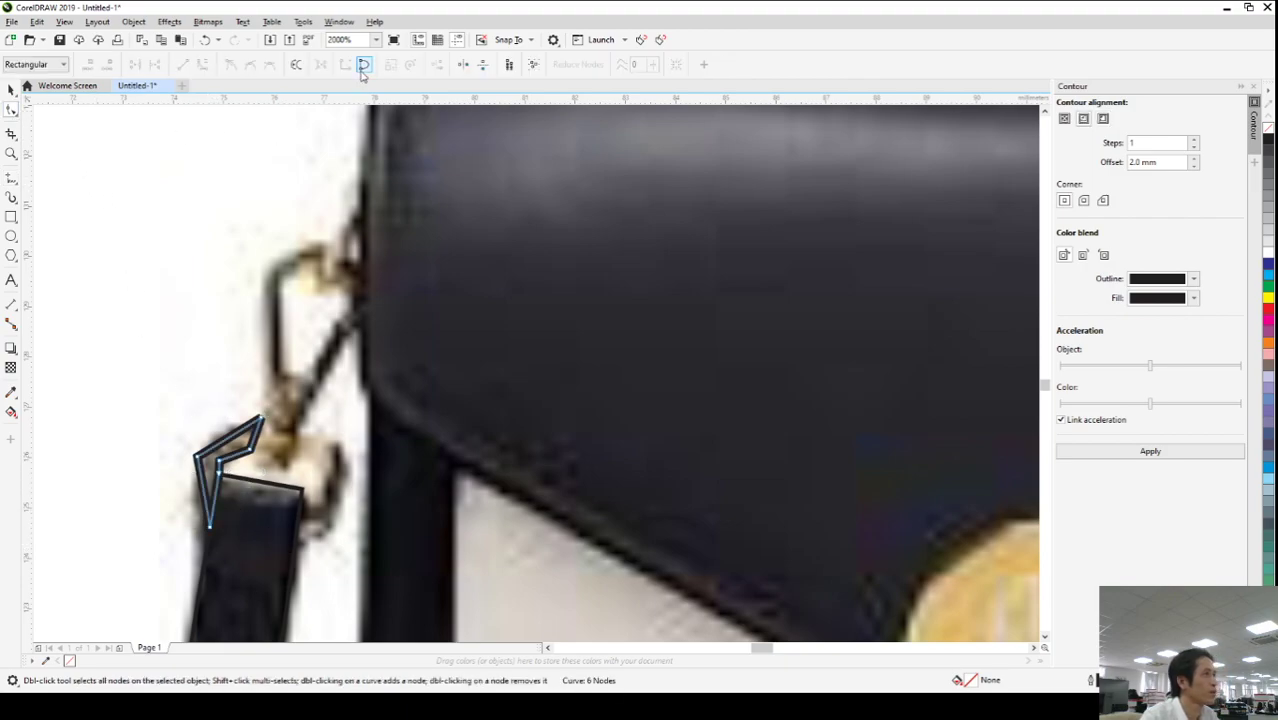
click(384, 64)
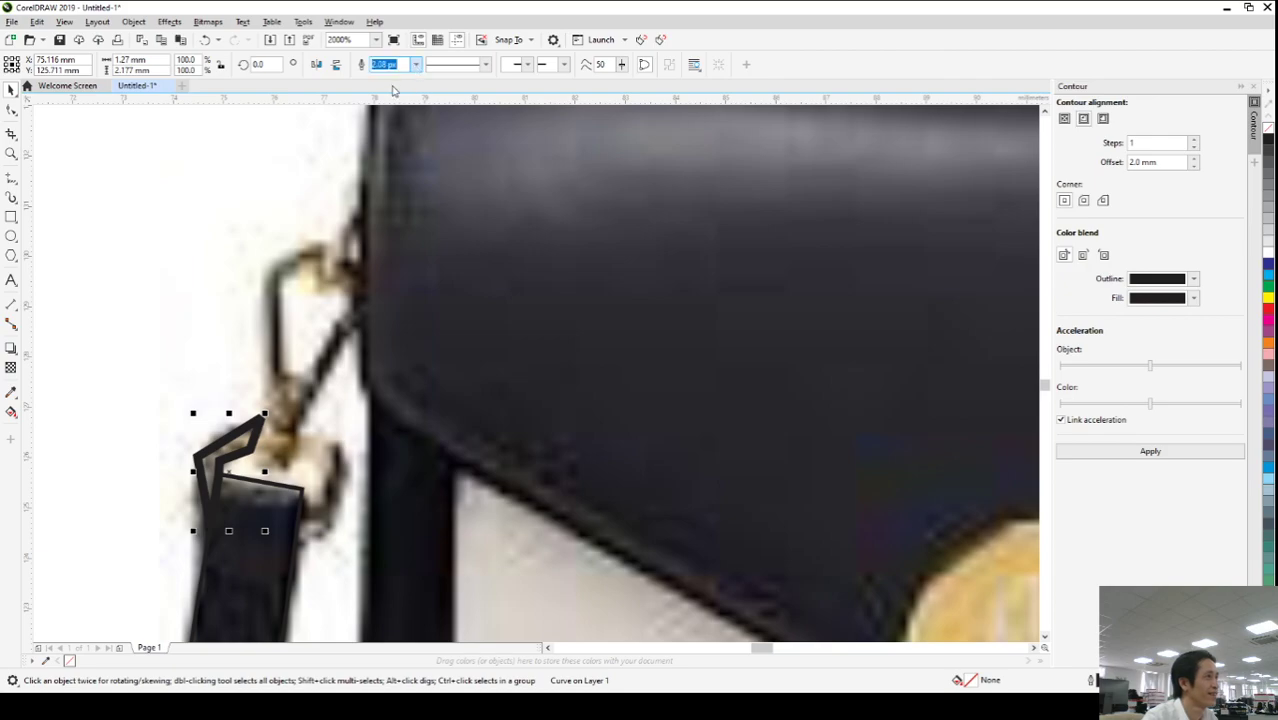
text(1)
key(Return)
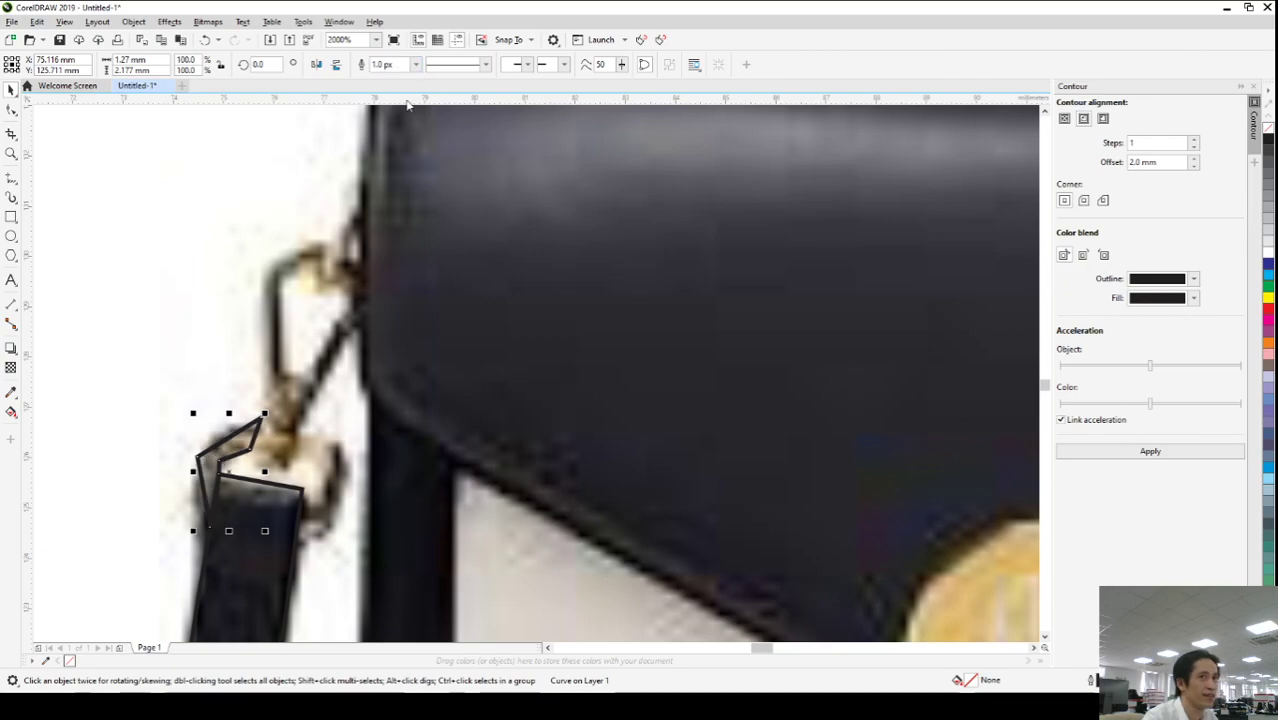
- Convert the ring shape's two outer segments to curves and bow them outward along the ring's outer edge
click(11, 110)
scroll(173, 560, up, 2)
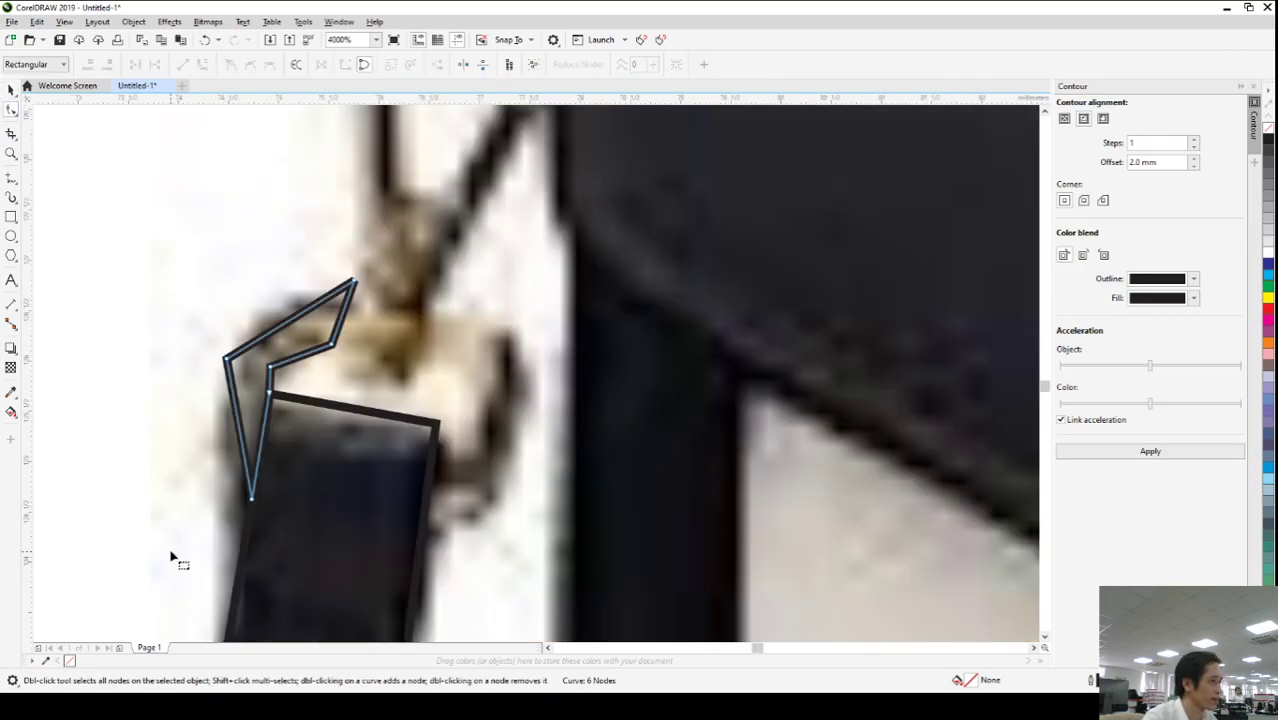
click(287, 324)
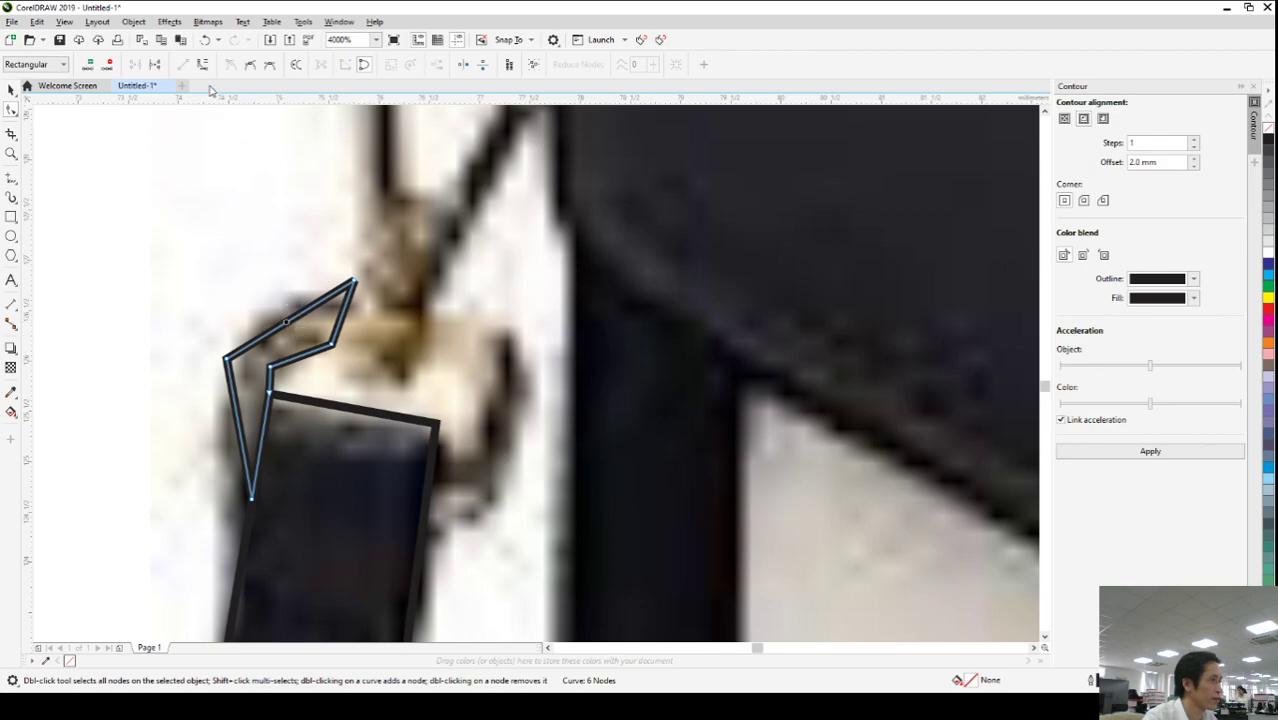
drag(288, 323, 273, 305)
click(239, 430)
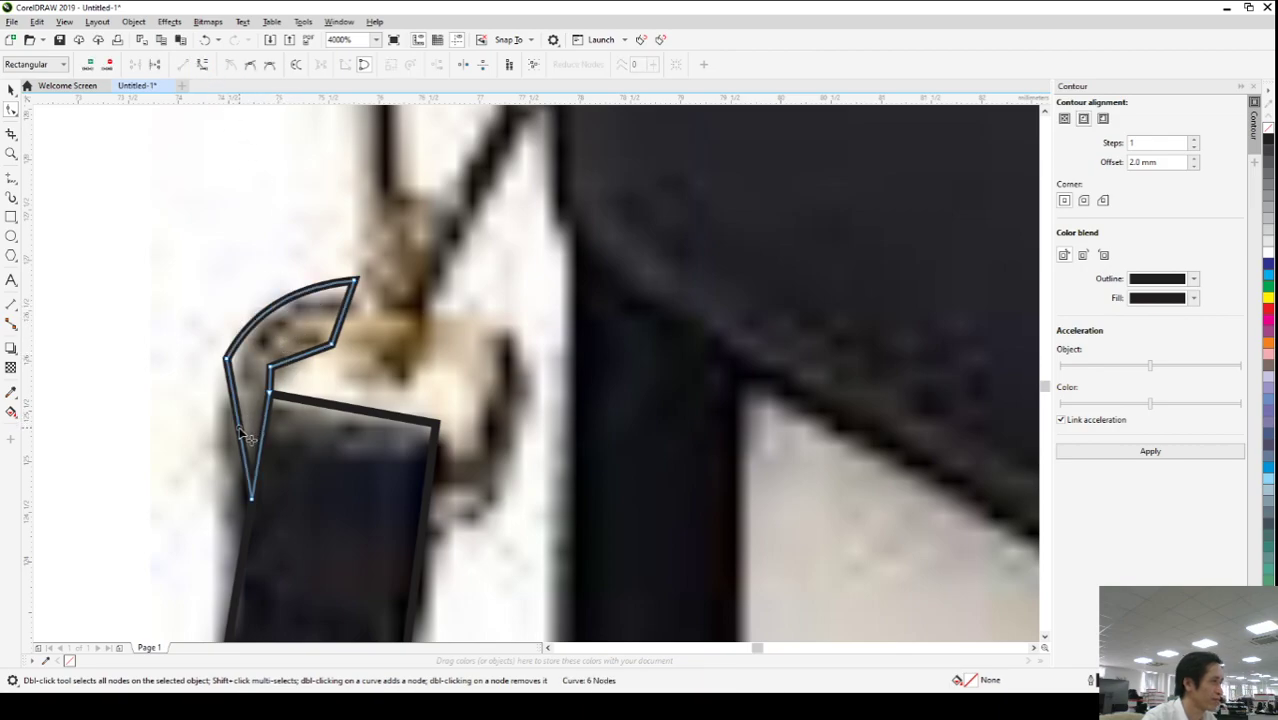
click(201, 66)
drag(239, 432, 220, 452)
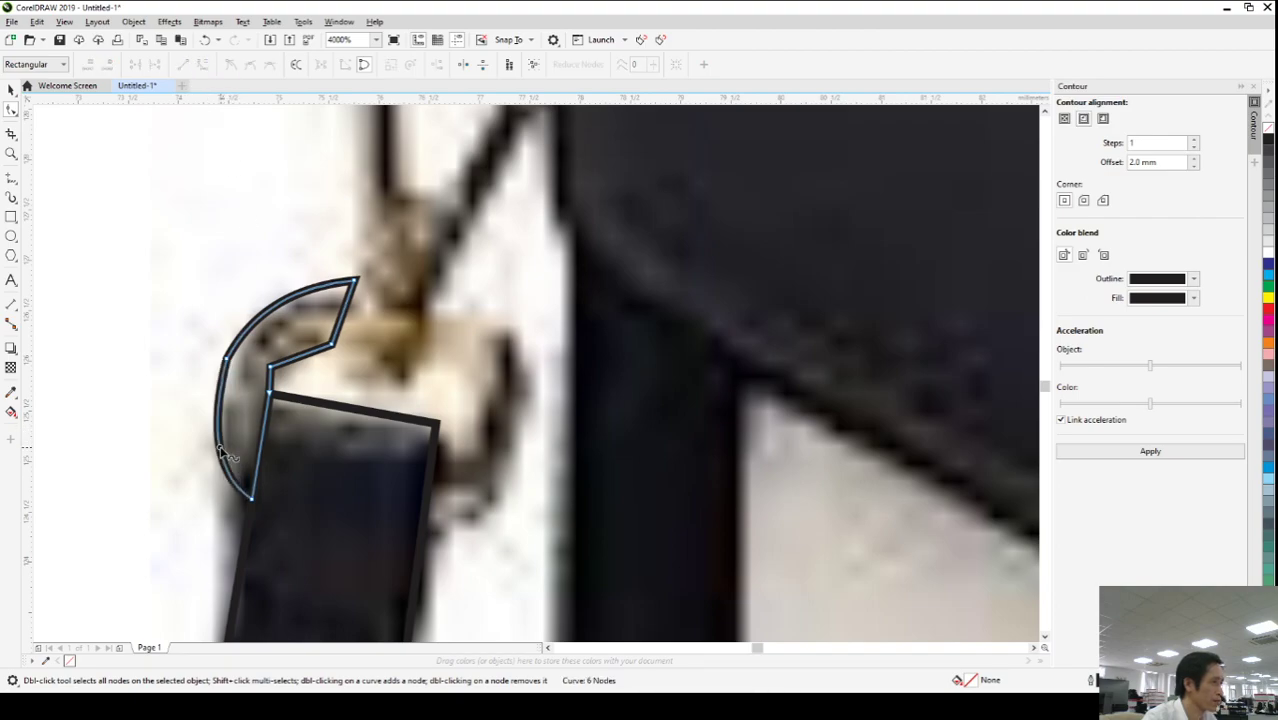
- Replace the corner node on the ring shape's outer side with two nodes to form a smooth arc
double_click(224, 383)
click(247, 336)
click(255, 333)
click(240, 390)
click(251, 326)
click(262, 336)
click(251, 337)
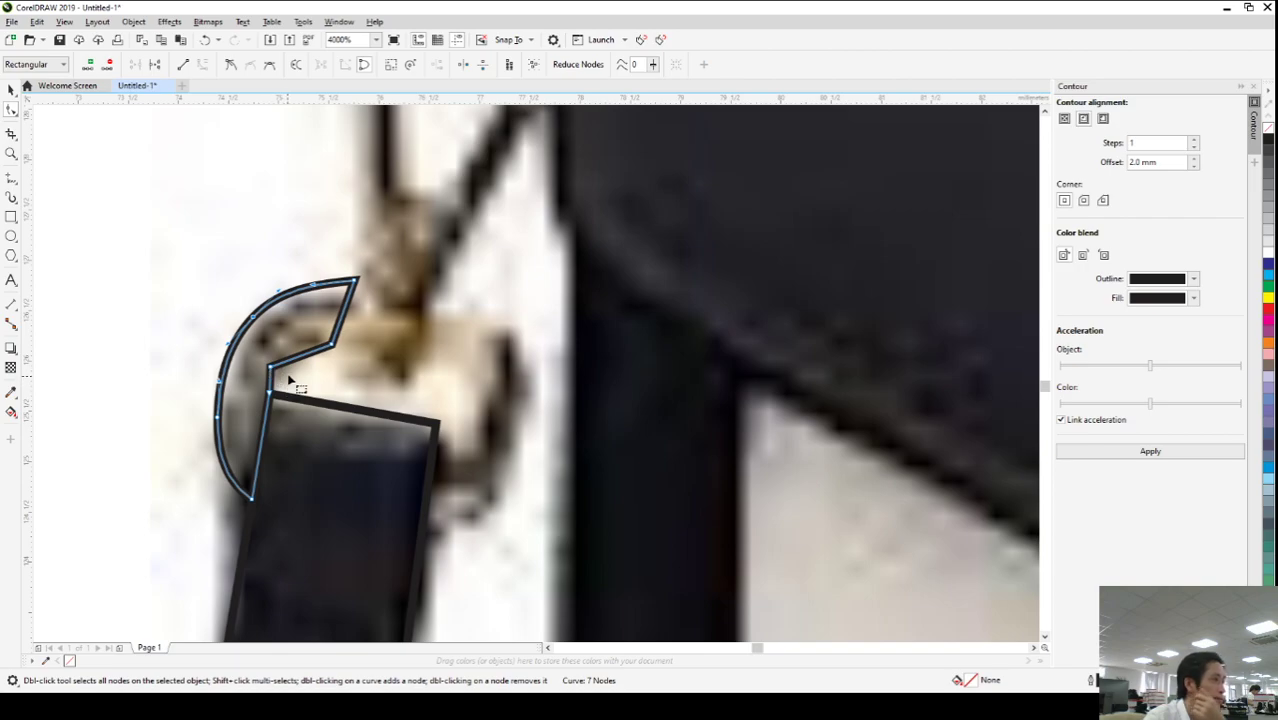
- Move the ring shape's inner upper corner closer below its outer one and curve the inner segment along the ring's opening
drag(333, 348, 351, 334)
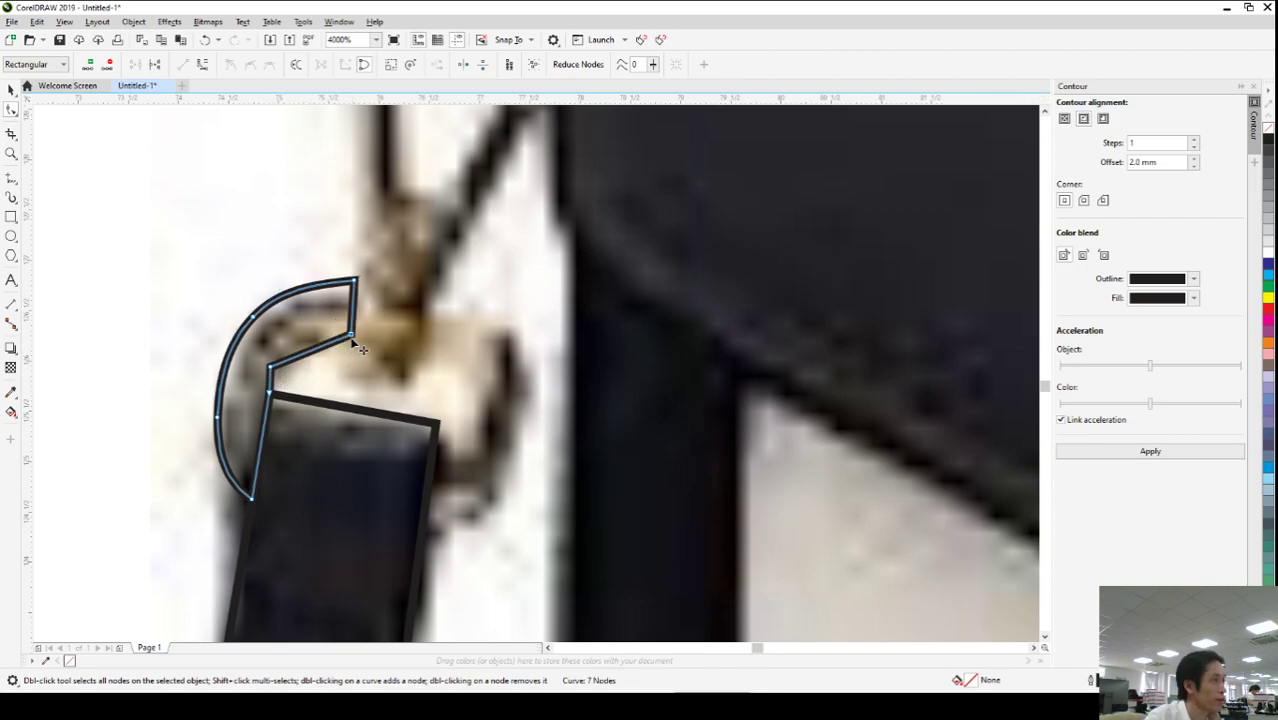
click(309, 356)
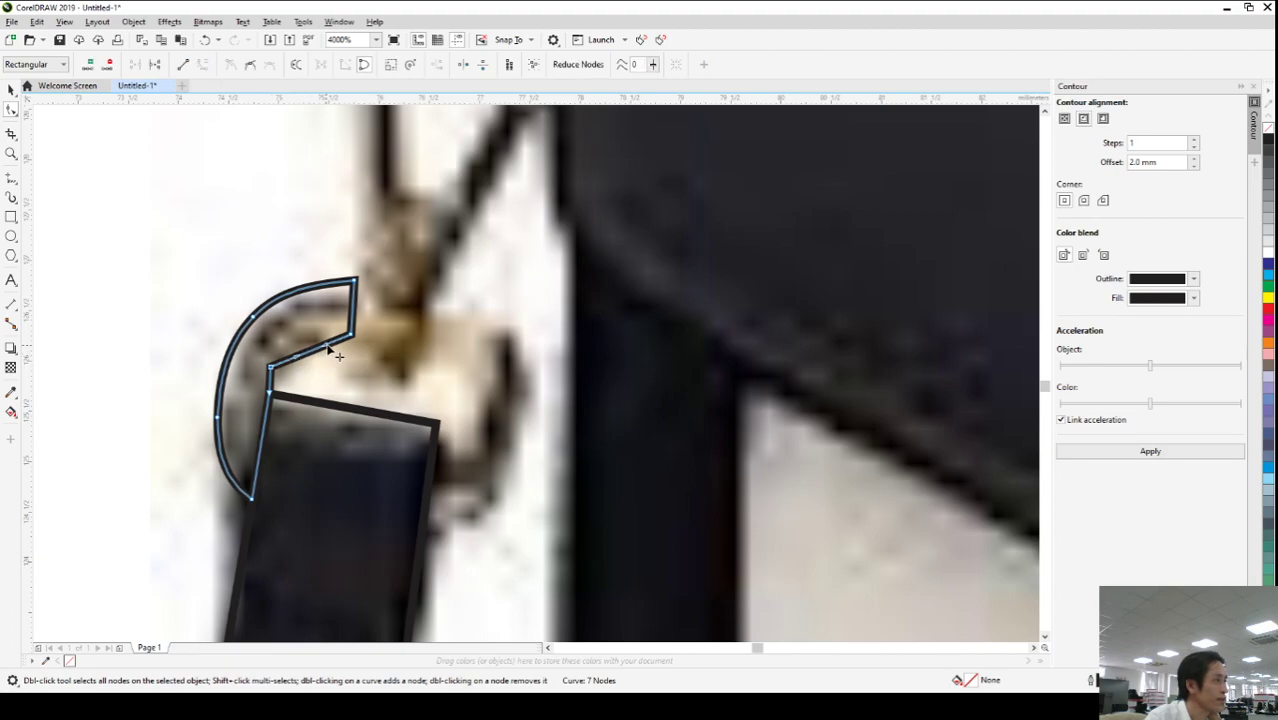
drag(330, 347, 270, 364)
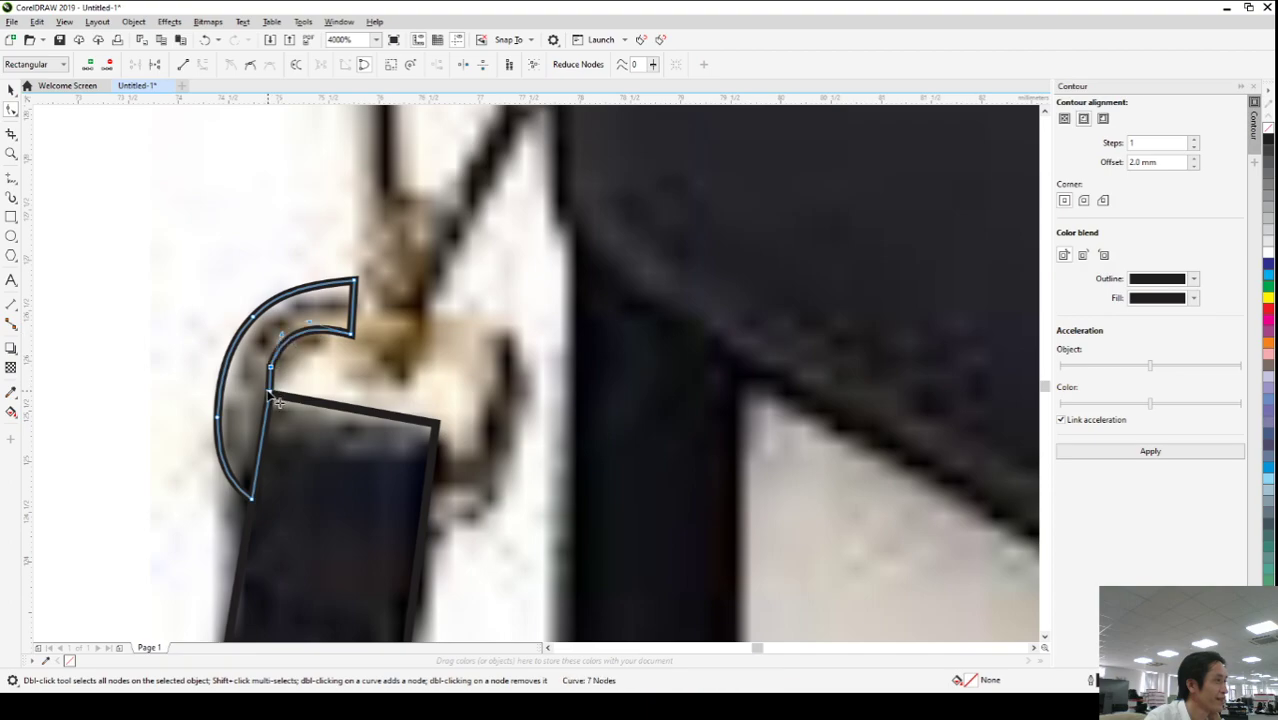
- Reshape the ring's lower inner side into a curve that runs smoothly down to the strap's edge
scroll(319, 445, down, 2)
scroll(391, 487, up, 1)
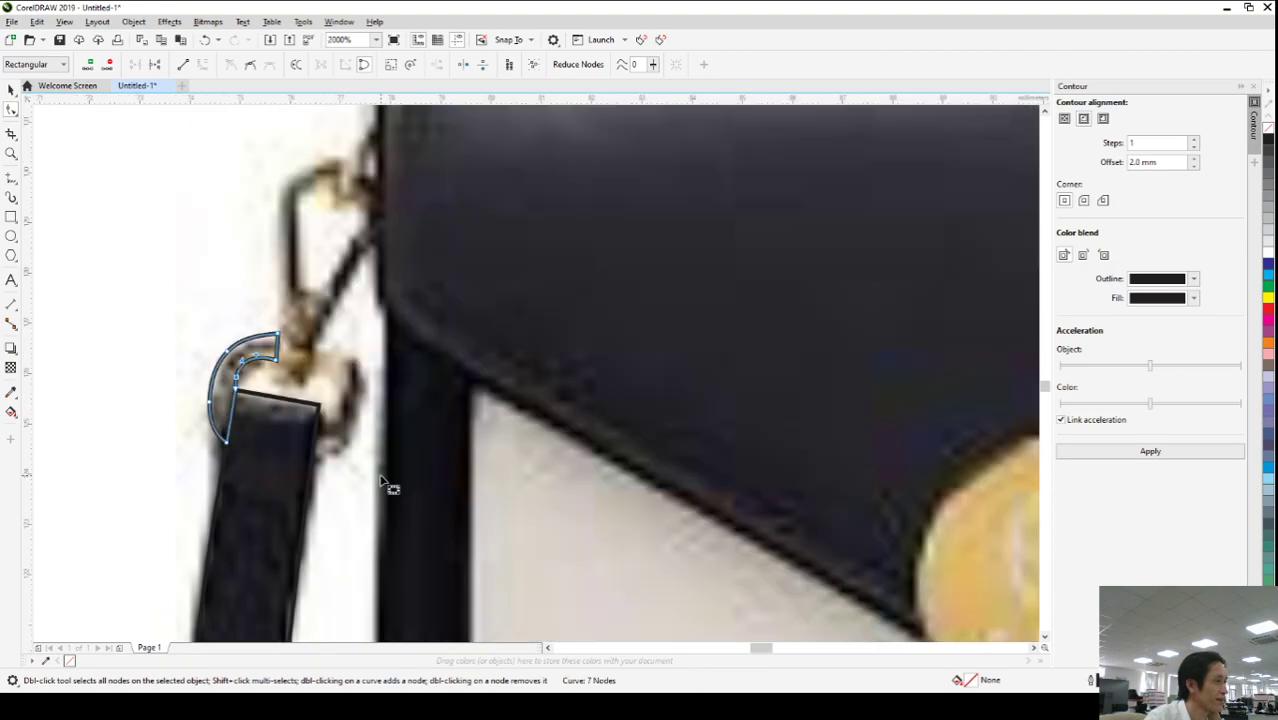
scroll(278, 441, up, 1)
drag(247, 393, 241, 392)
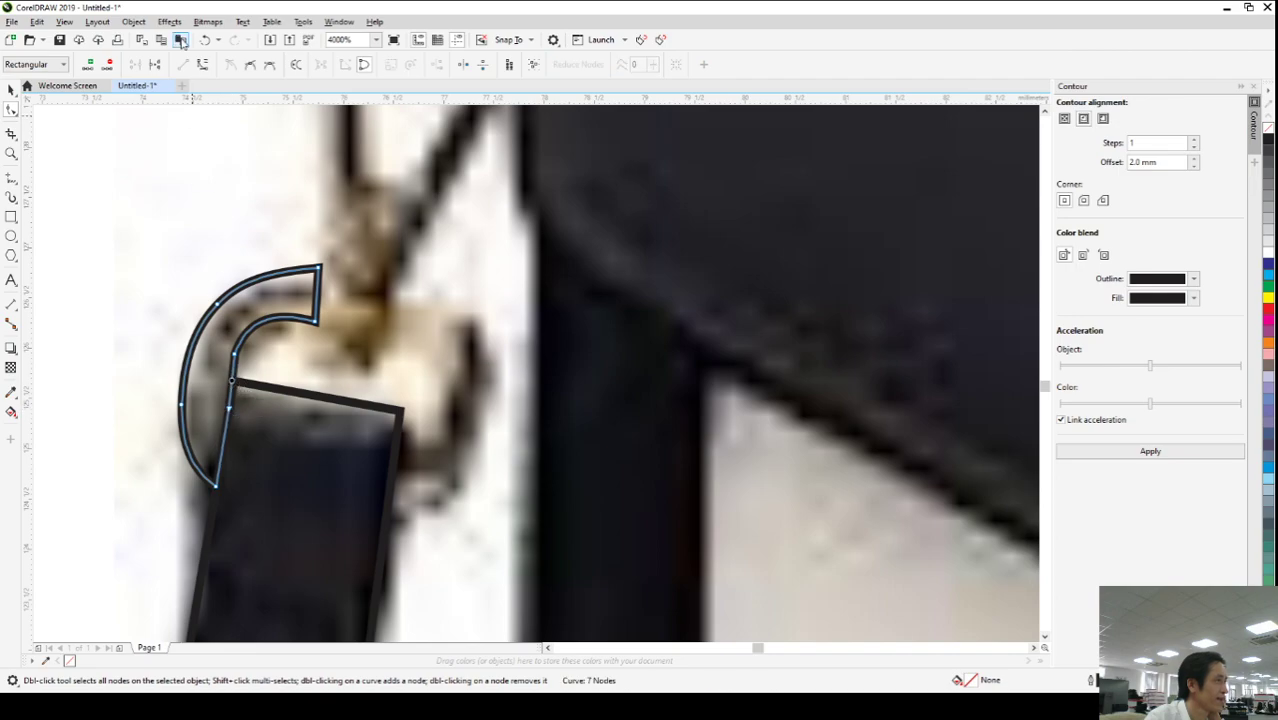
scroll(274, 428, up, 2)
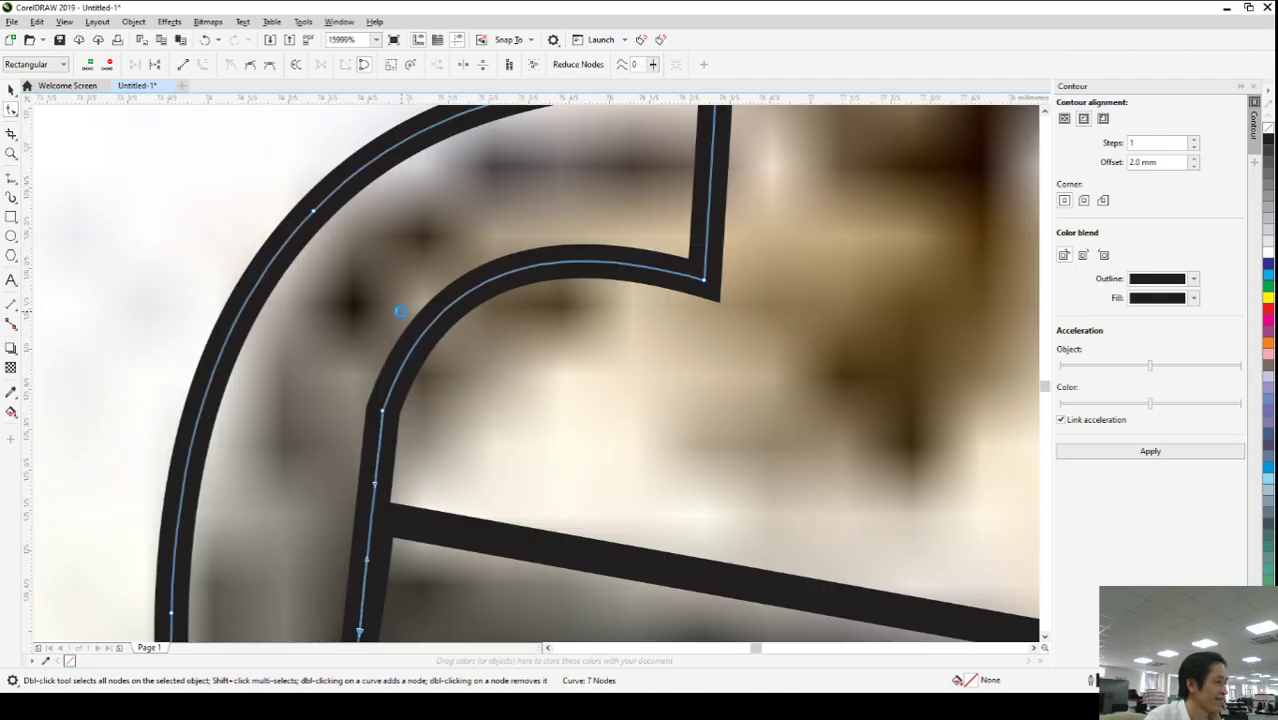
scroll(414, 322, down, 1)
drag(389, 398, 370, 452)
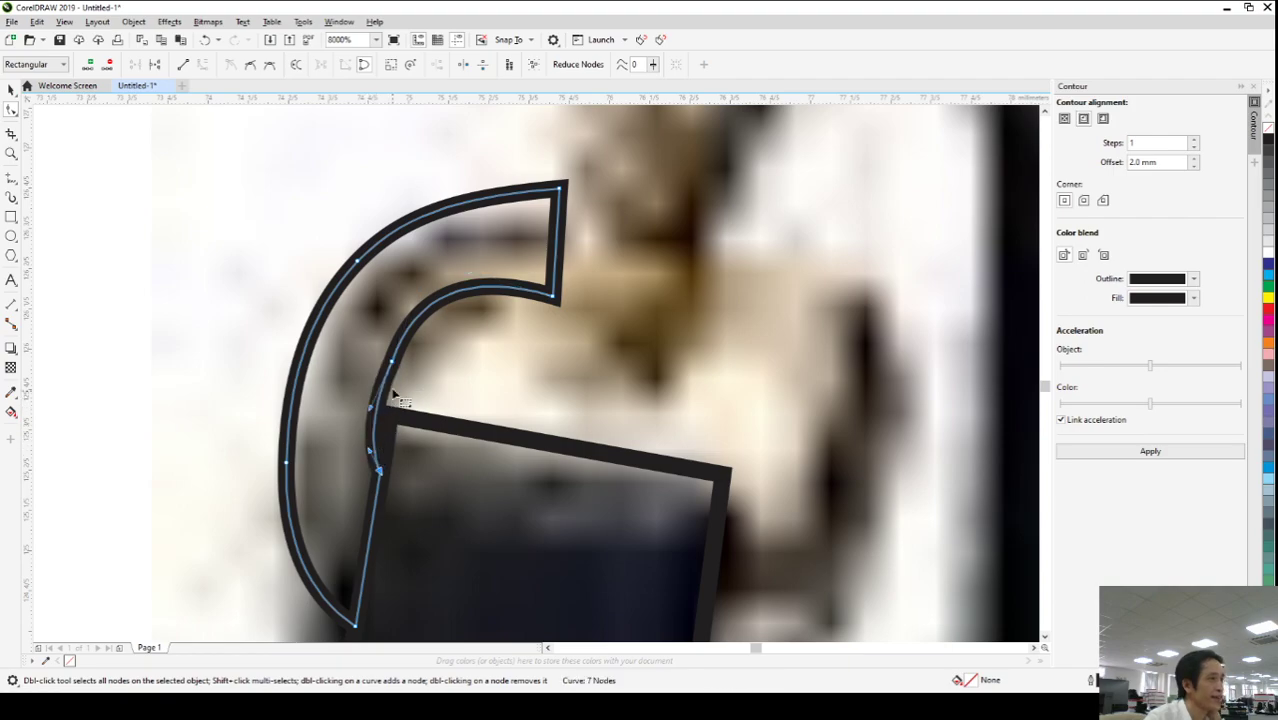
drag(393, 367, 393, 368)
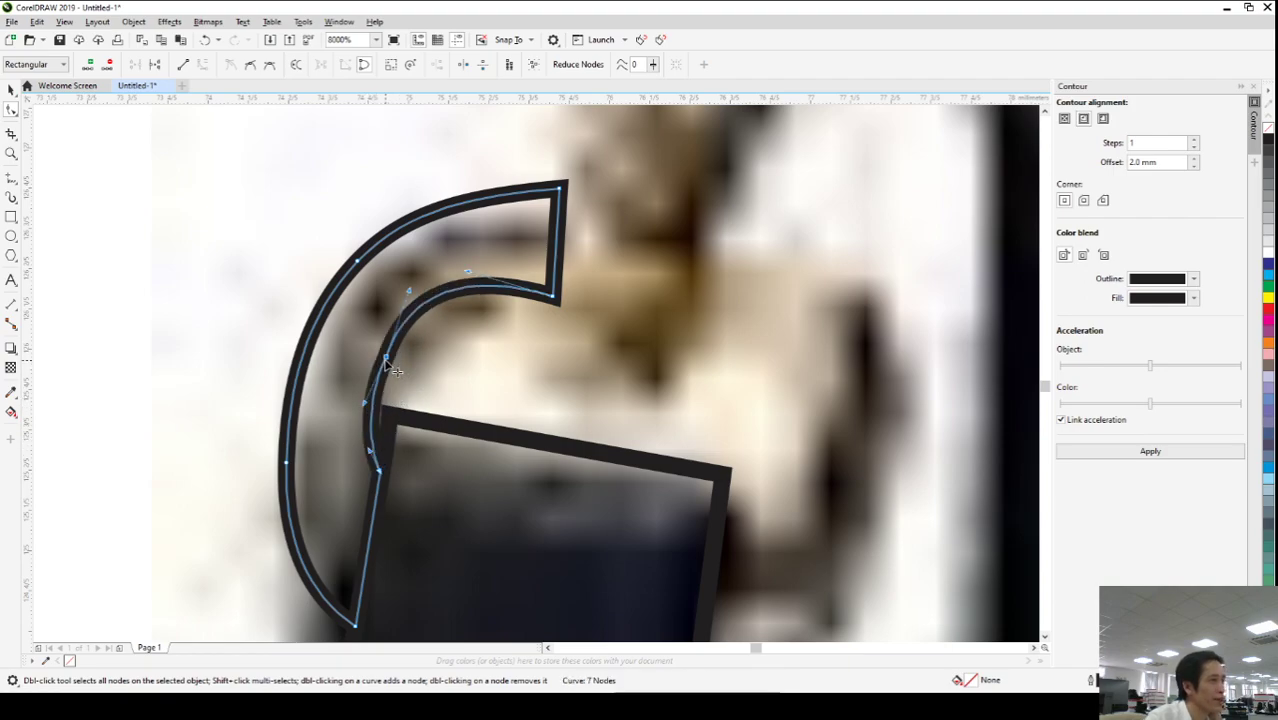
- Shift the strap outline's upper-left corner node slightly inward, away from the ring shape's inner edge
click(396, 427)
drag(390, 416, 397, 416)
scroll(393, 390, down, 2)
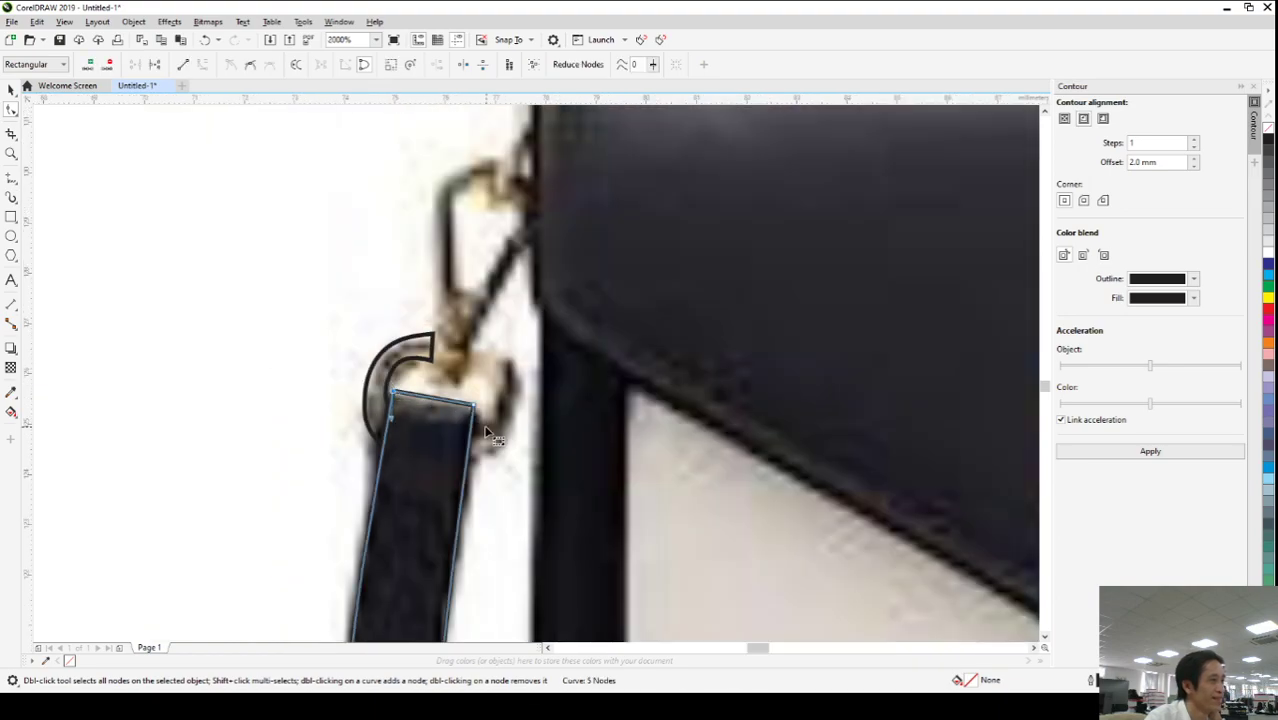
- Shift the left ring shape's lower outer corner and its two inner-side nodes slightly down to follow the strap's edge
scroll(487, 432, up, 2)
click(362, 384)
drag(363, 386, 365, 397)
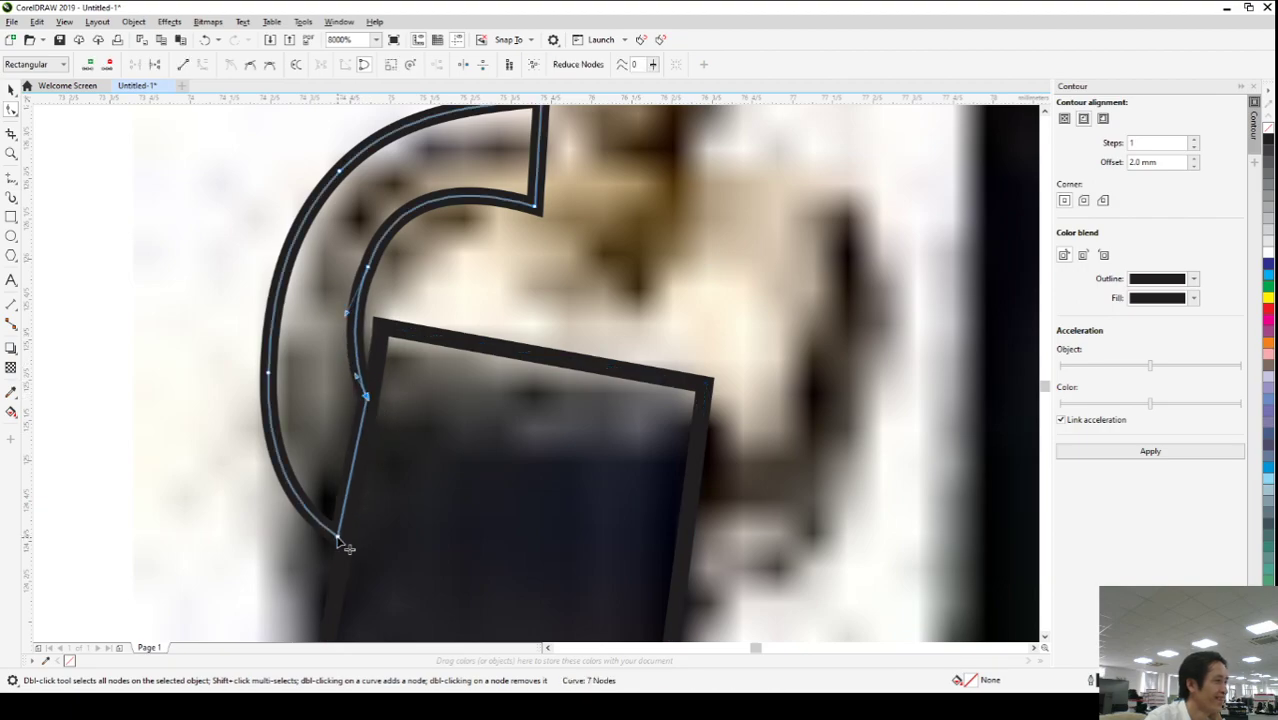
drag(338, 541, 344, 546)
mouse_move(366, 398)
mouse_down()
mouse_move(385, 400)
mouse_move(365, 417)
mouse_up()
drag(369, 269, 371, 285)
scroll(303, 407, down, 3)
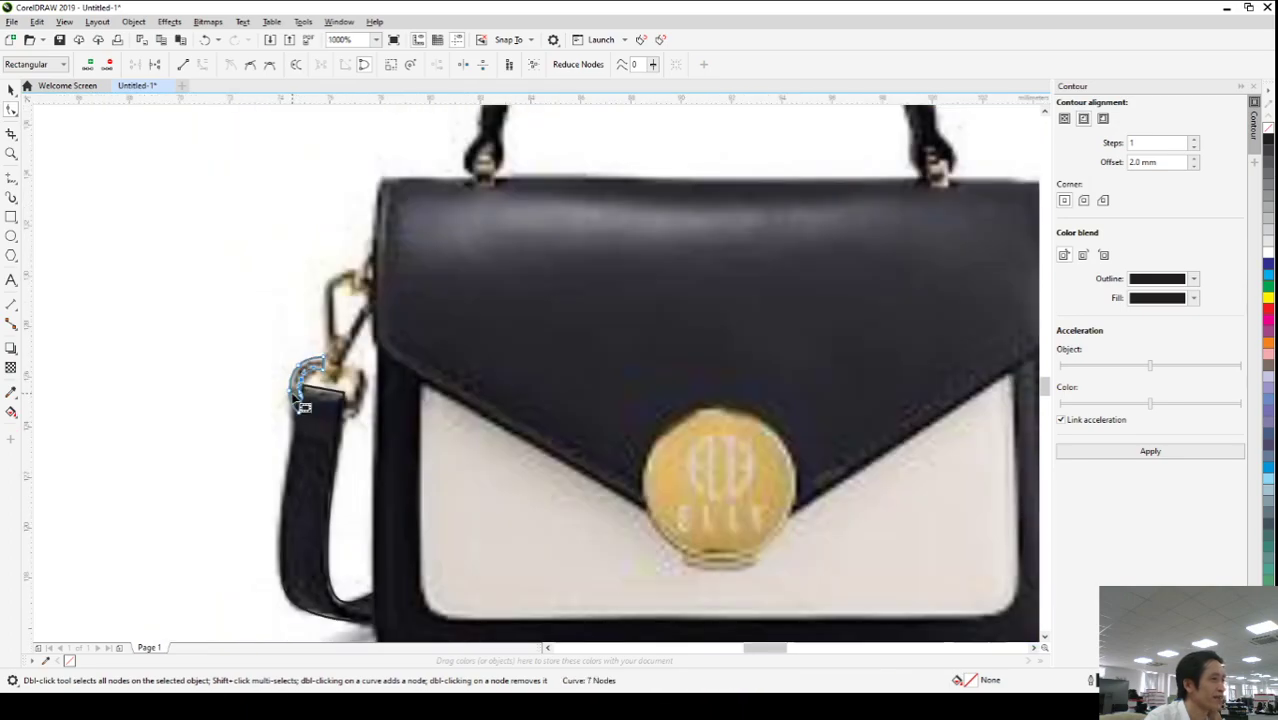
- Flatten the left ring shape's upper inner curve and lower its upper outer corner slightly to follow the metal ring
scroll(303, 407, up, 1)
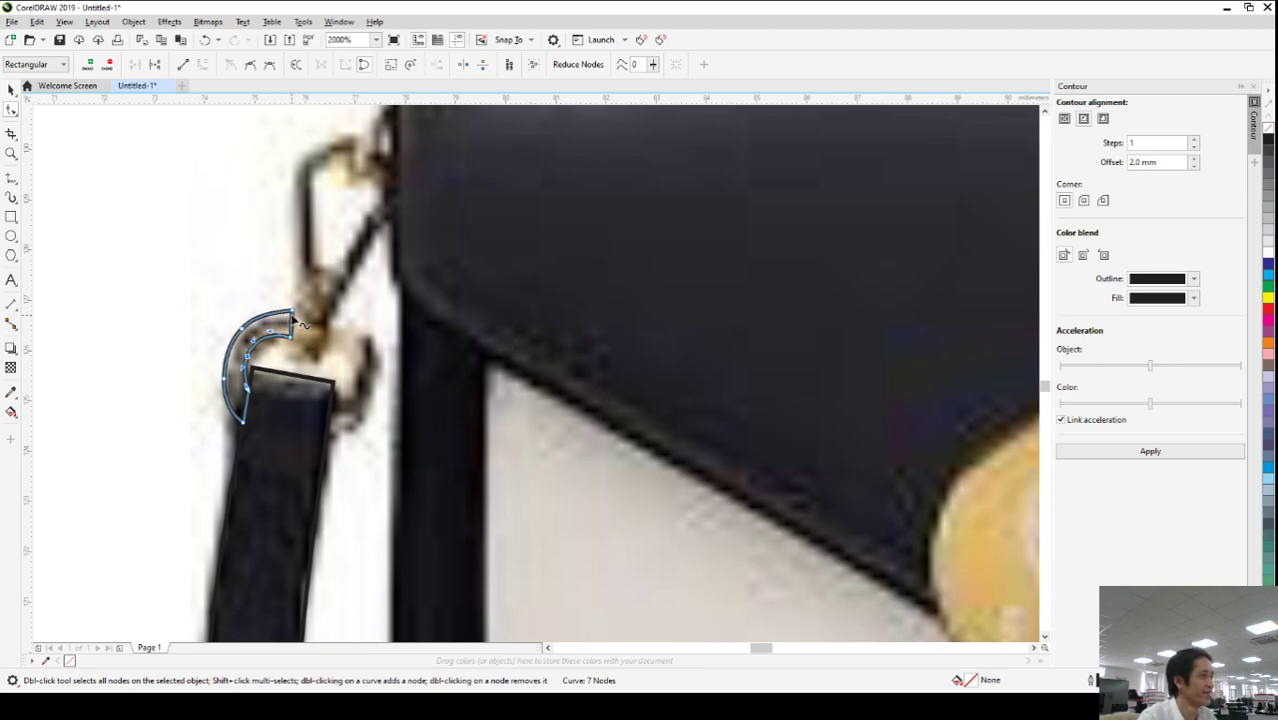
scroll(302, 325, up, 2)
click(288, 404)
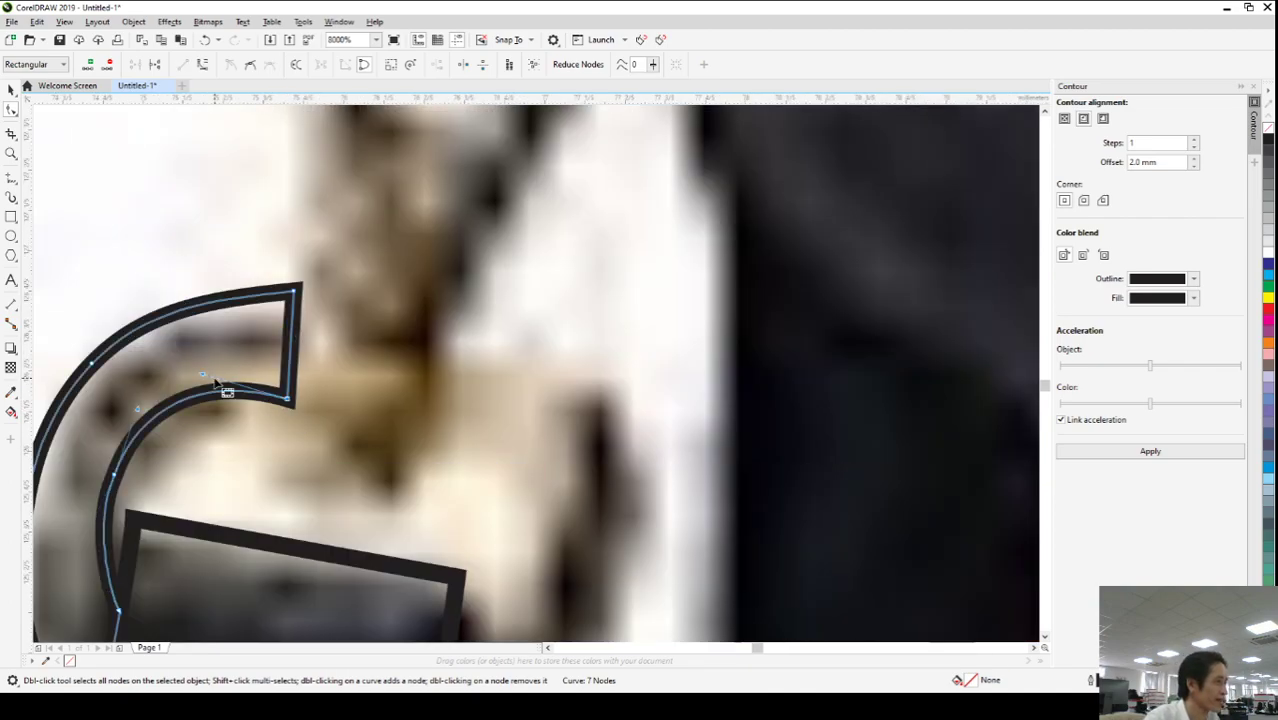
mouse_move(208, 380)
mouse_down()
mouse_move(243, 371)
mouse_move(222, 392)
mouse_up()
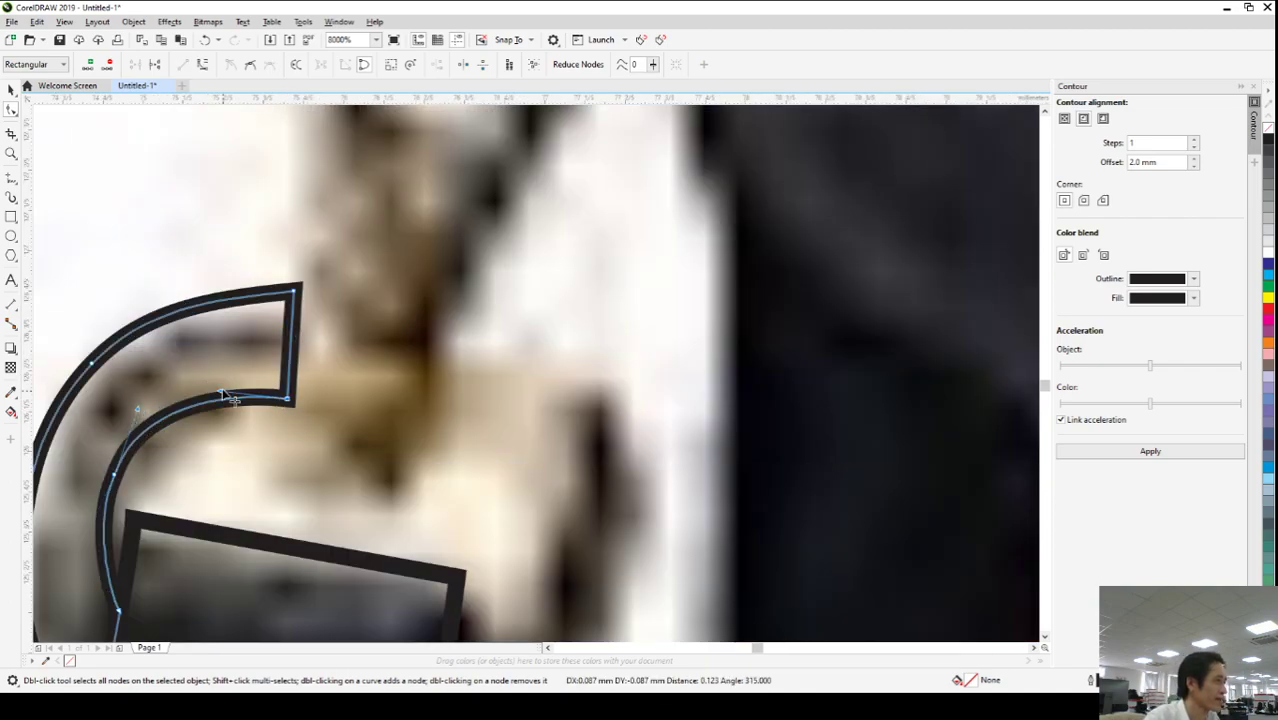
click(294, 294)
drag(301, 302, 300, 308)
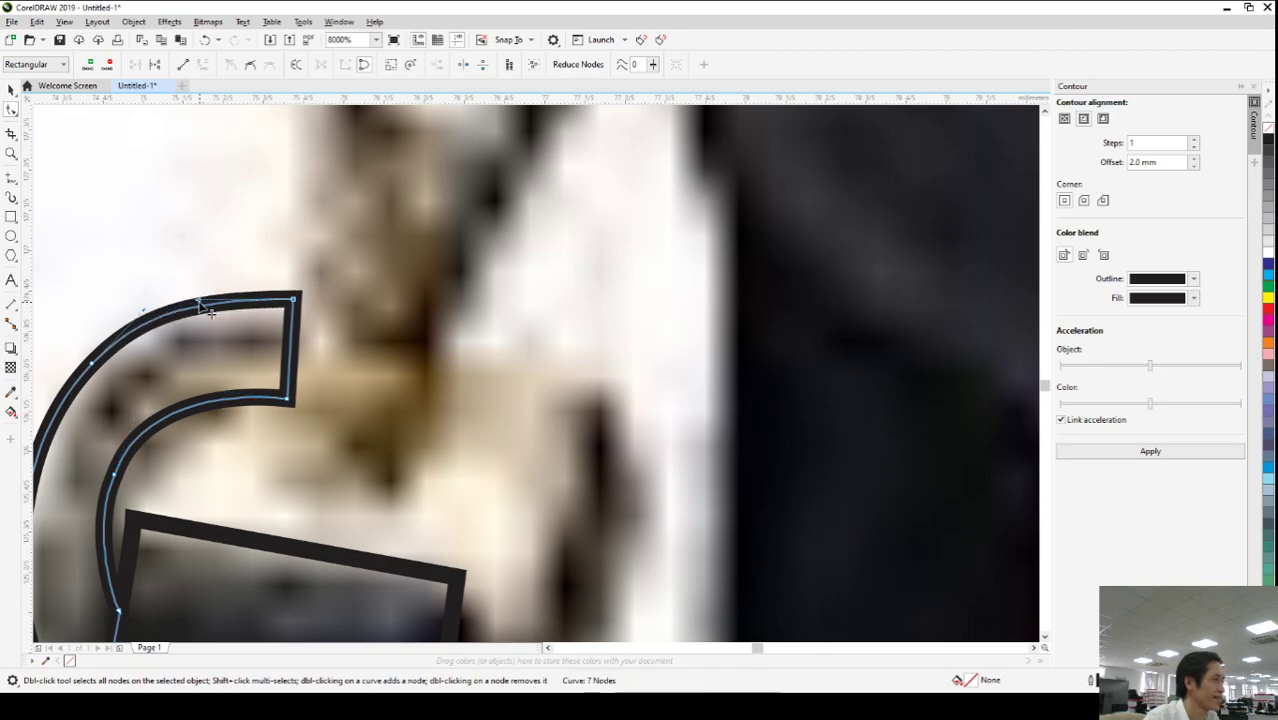
scroll(158, 306, down, 1)
scroll(183, 322, down, 2)
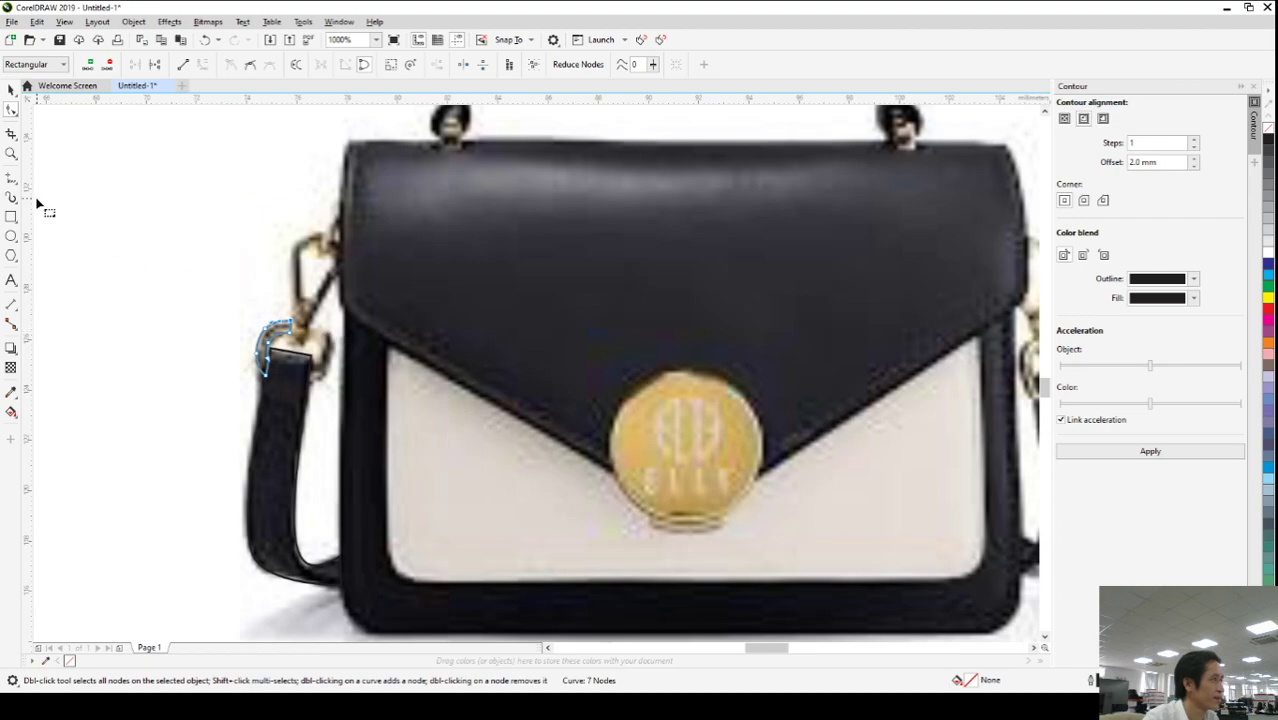
- Draw a narrow closed four-point outline about 2.2 mm tall for the ring's right half, ending at the strap's right edge
click(11, 178)
scroll(299, 338, up, 1)
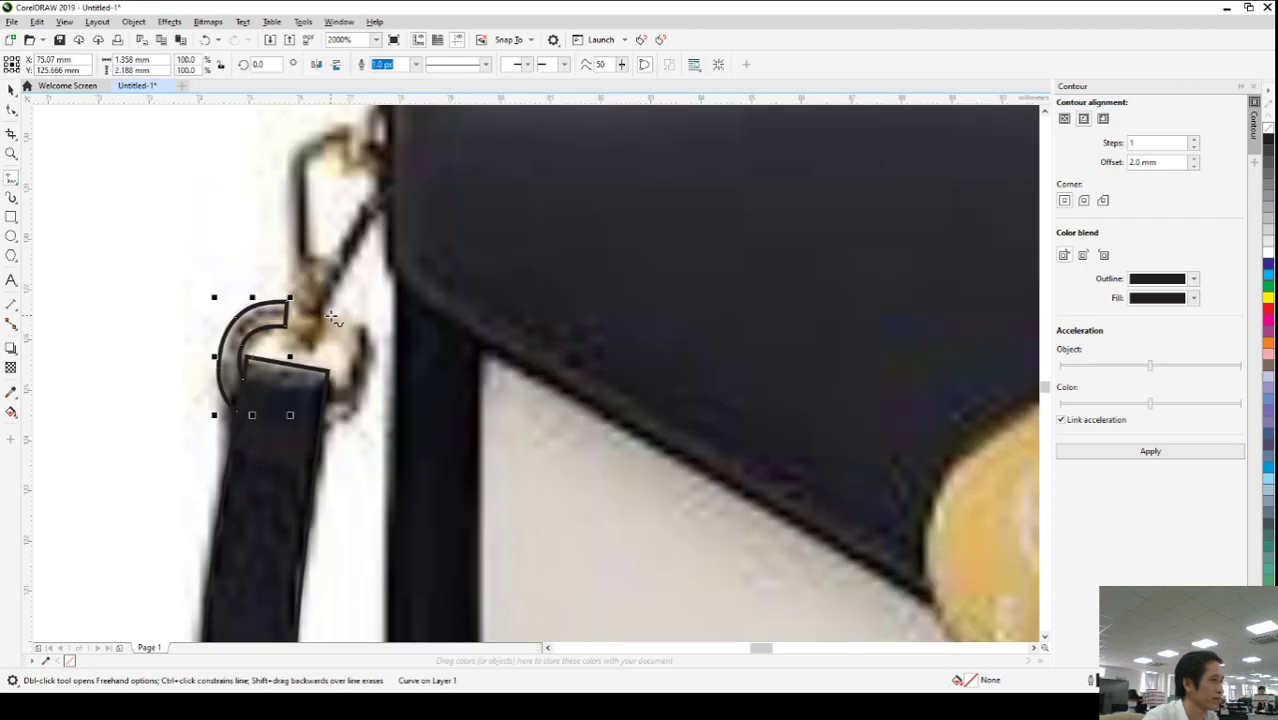
click(328, 312)
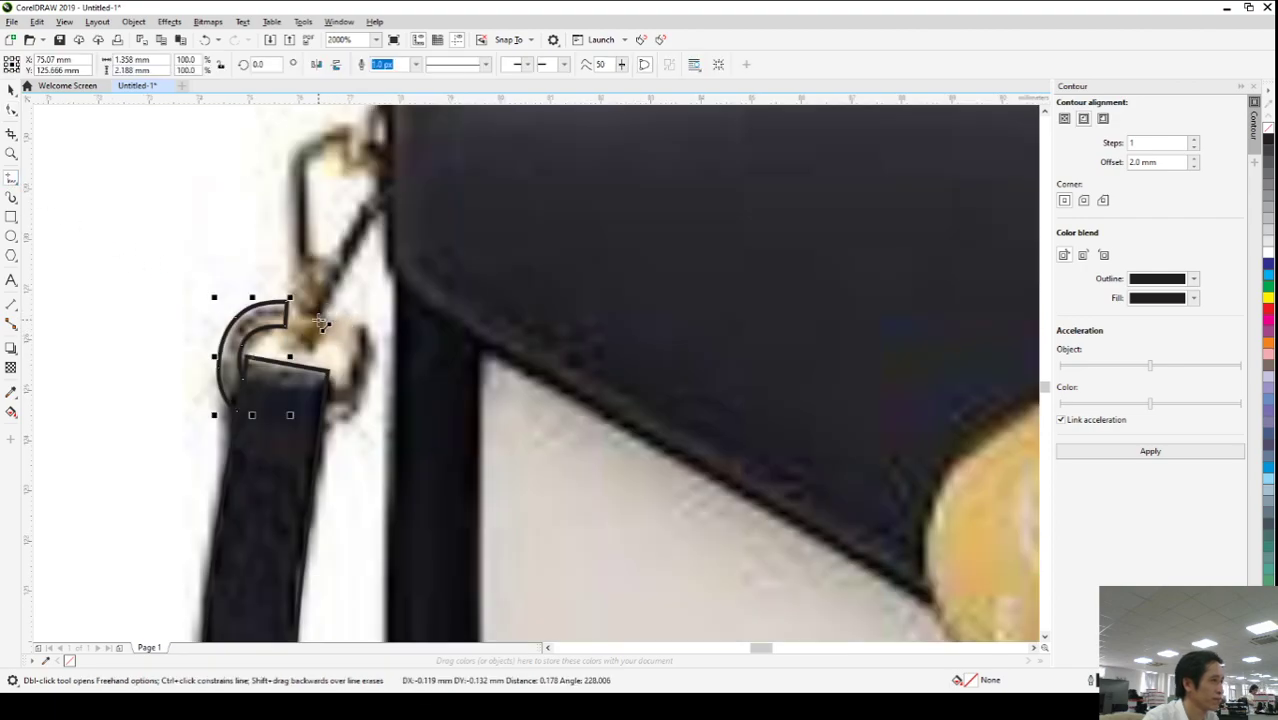
click(328, 392)
click(328, 392)
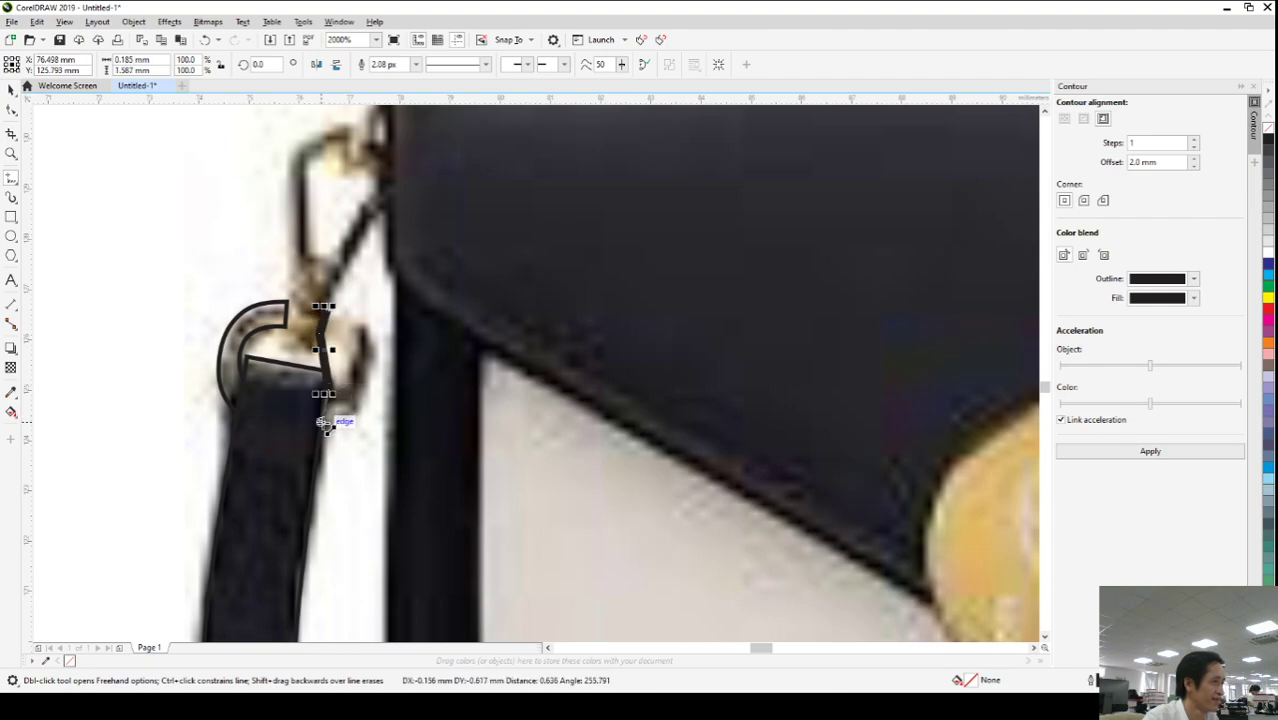
click(329, 427)
click(328, 308)
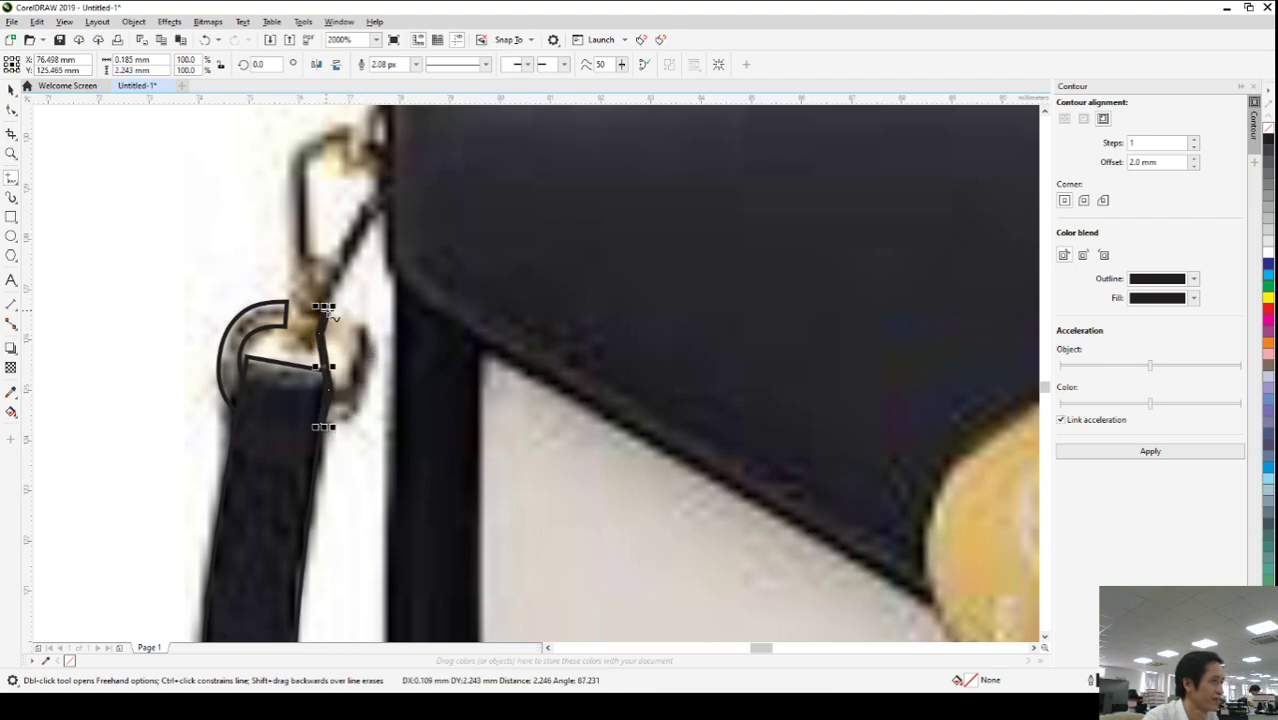
- Set the outline width of the right ring shape to 1 px
scroll(350, 370, up, 2)
click(14, 111)
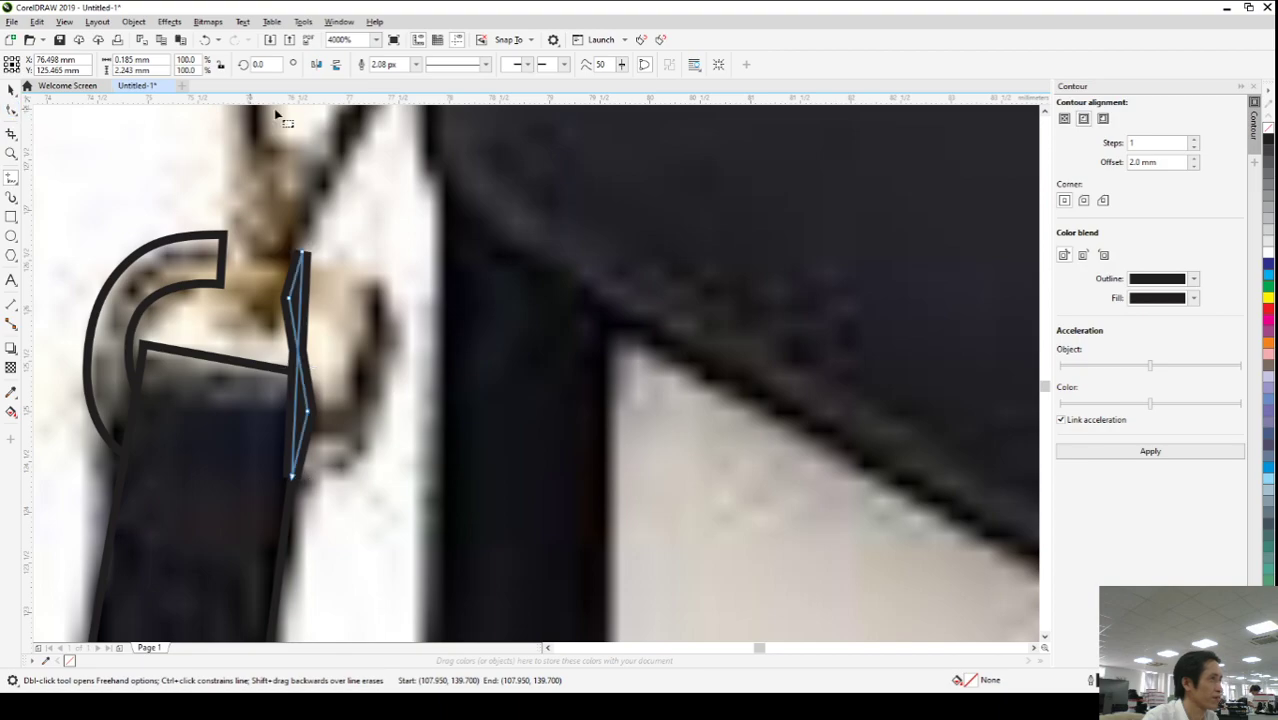
click(9, 89)
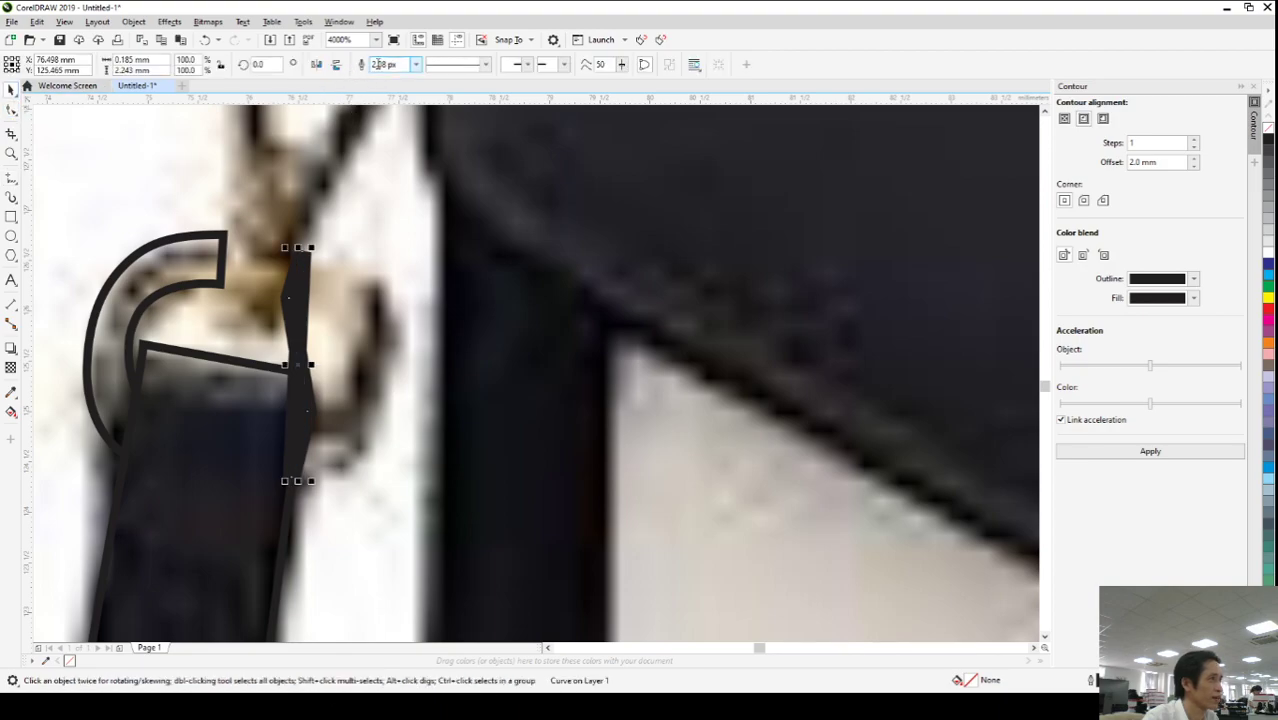
click(416, 64)
click(383, 112)
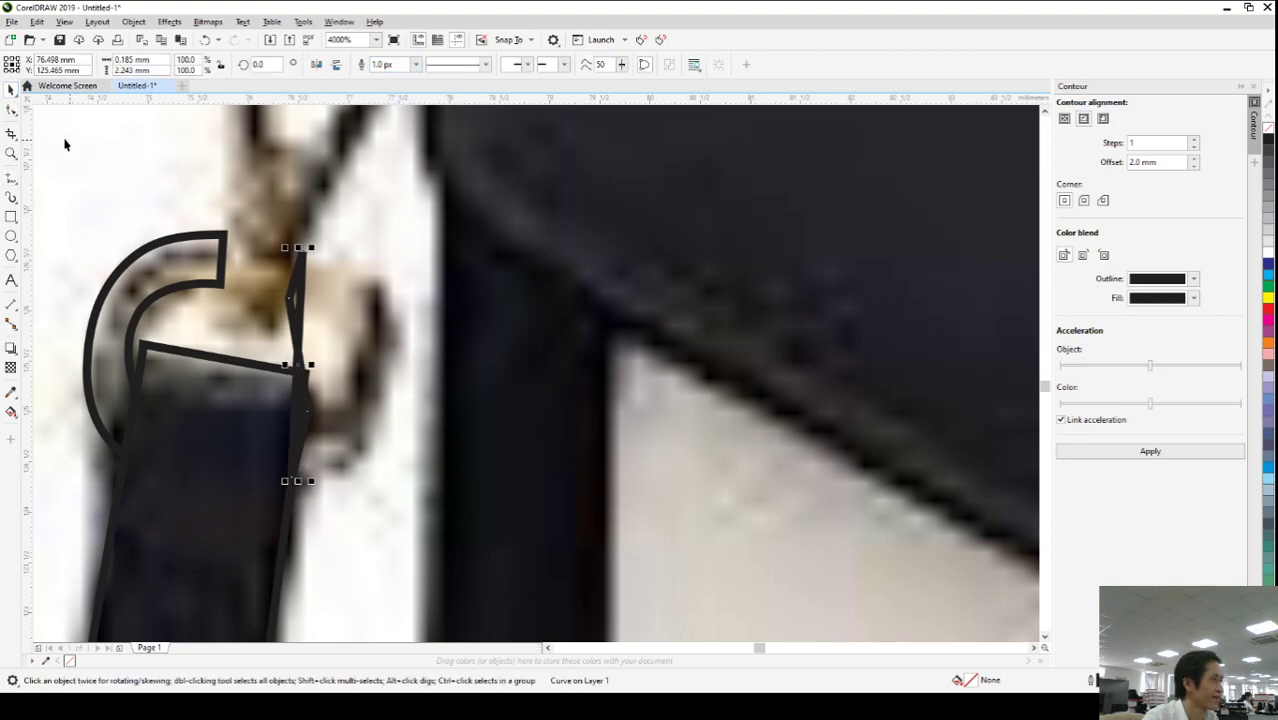
- Convert the right ring shape's segments to curves and bulge its outer side to the ring's right edge, adding a node there
click(14, 110)
click(299, 377)
click(206, 70)
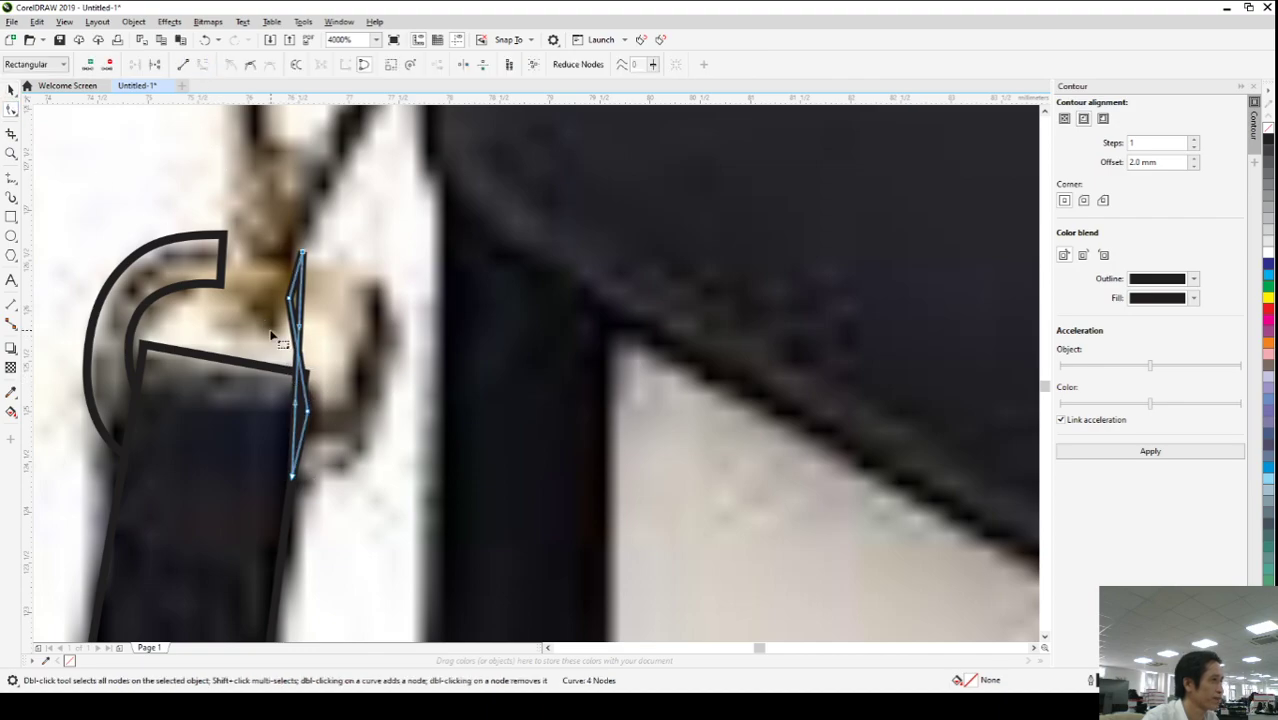
click(299, 386)
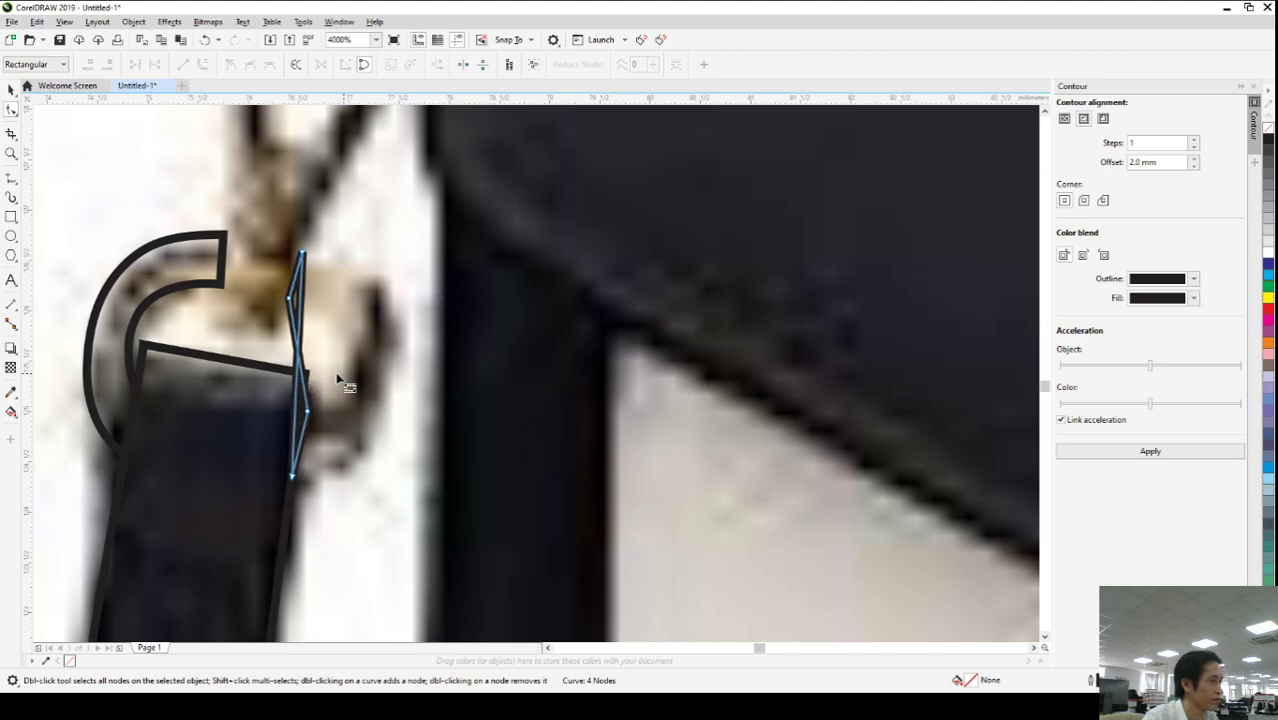
click(303, 383)
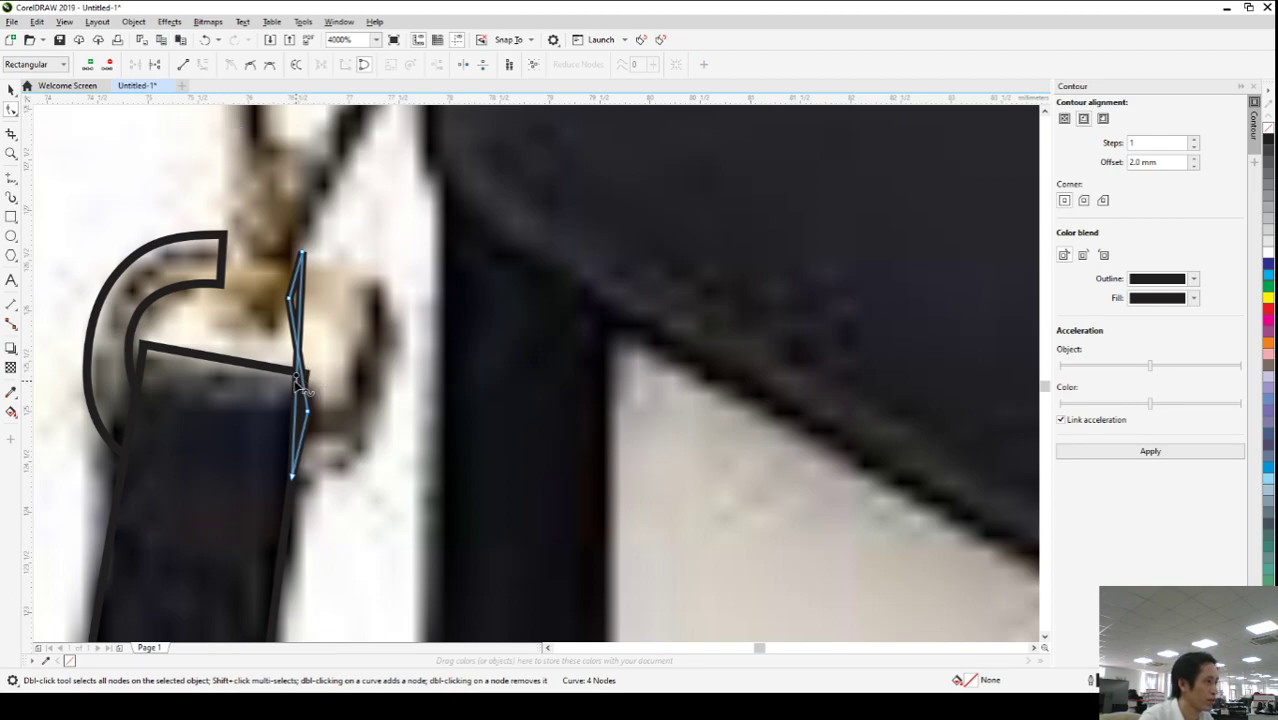
drag(303, 393, 404, 360)
double_click(404, 360)
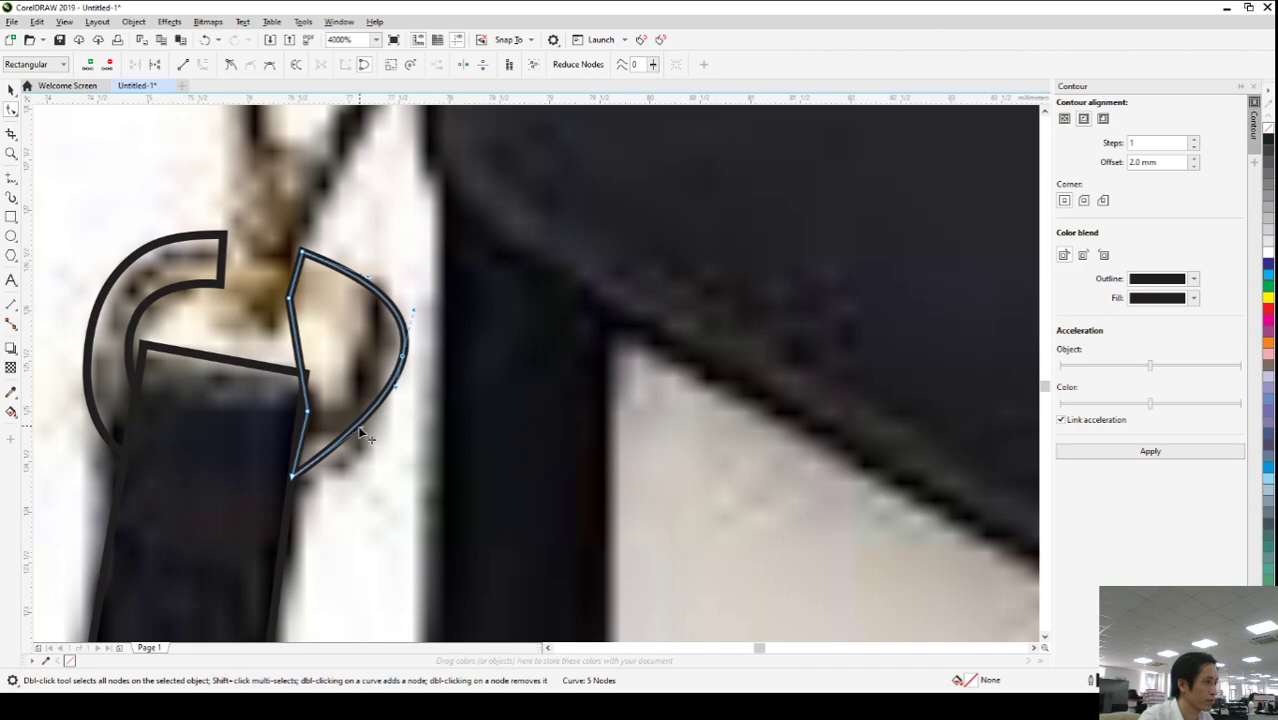
- Adjust the curve handles on the right ring shape's outer side to form a smooth, rounded arc around the metal ring
drag(363, 432, 374, 508)
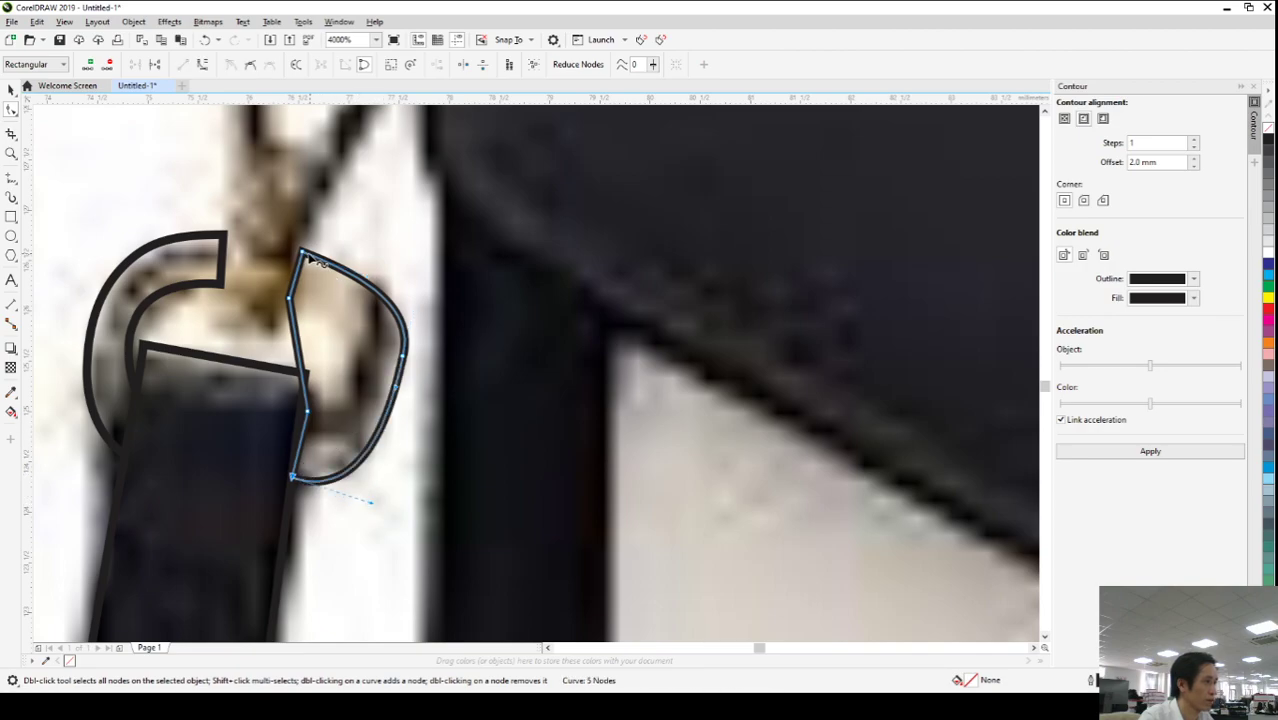
drag(372, 285, 362, 252)
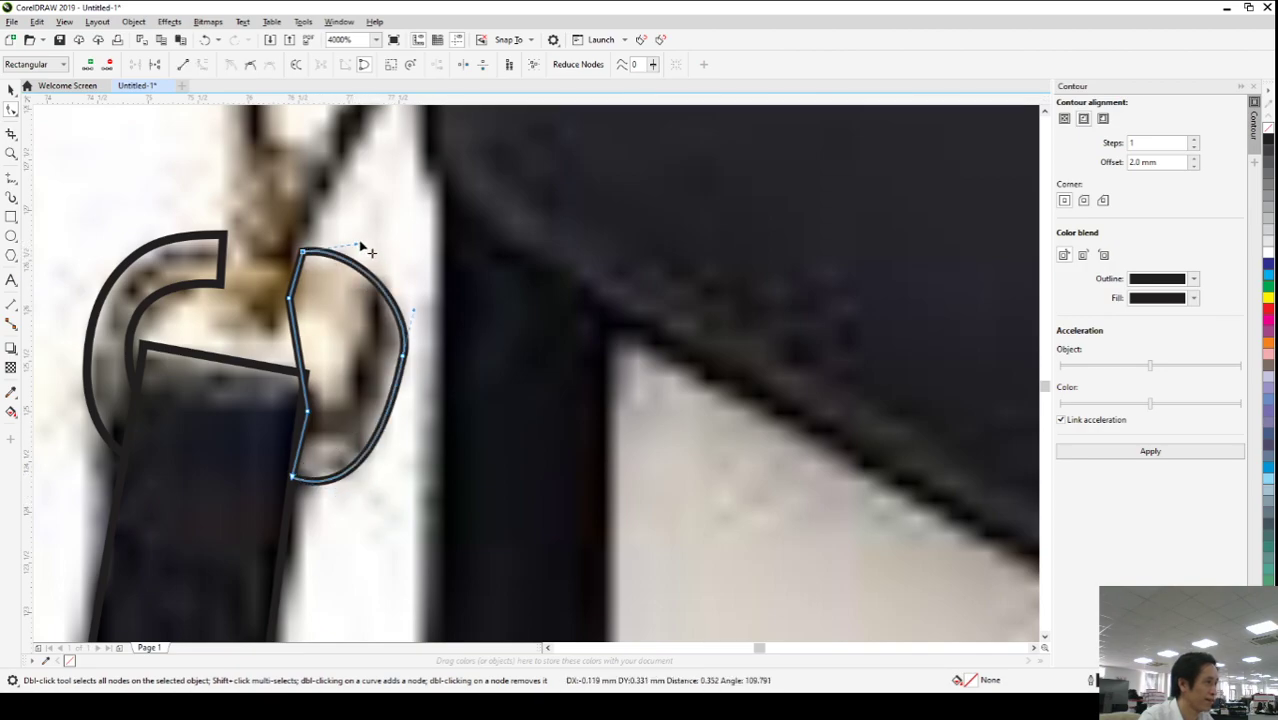
drag(413, 313, 402, 282)
click(405, 398)
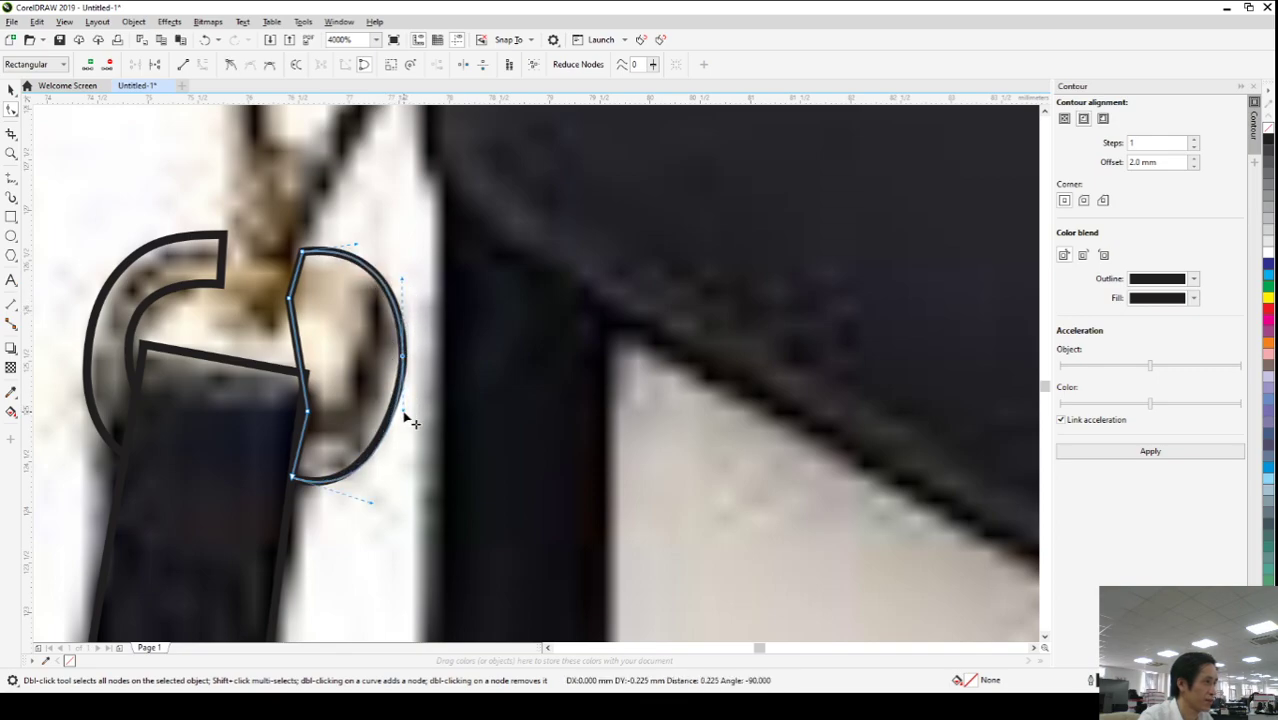
- Bend the right ring shape's inner side around the ring's opening and place its lower inner corner on the strap's edge
click(309, 366)
click(304, 366)
drag(303, 346, 380, 416)
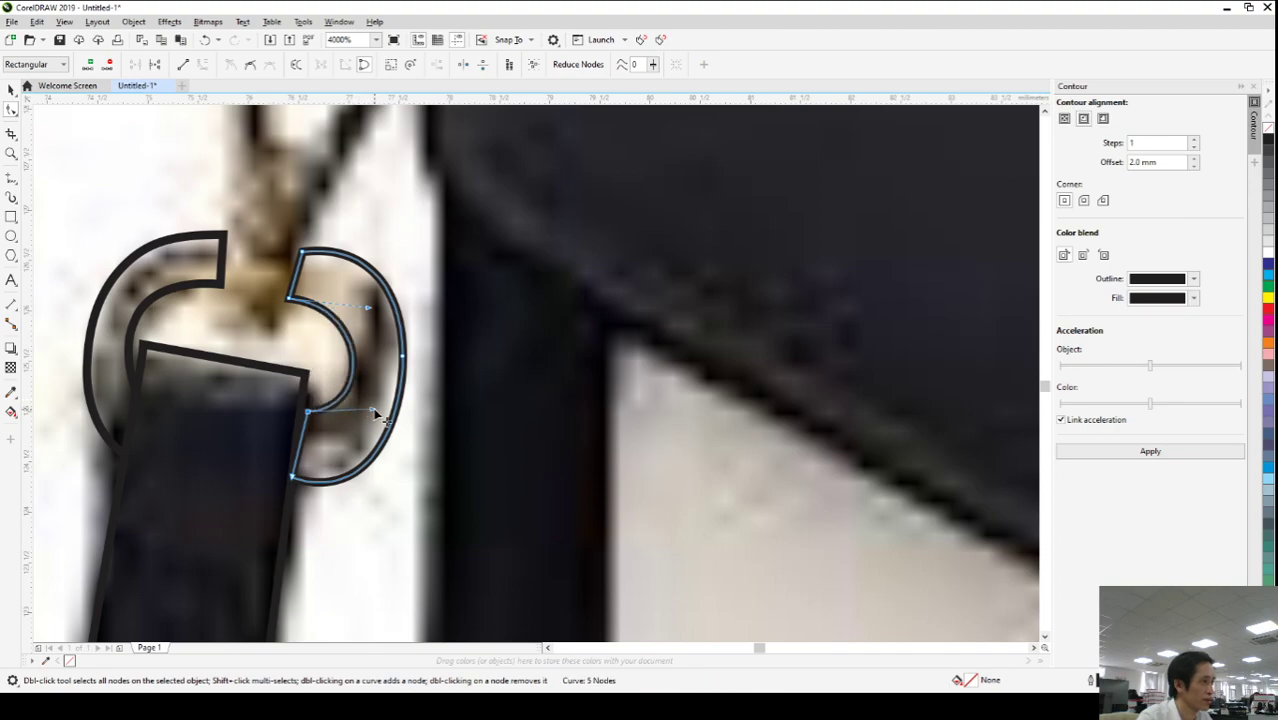
drag(314, 422, 314, 422)
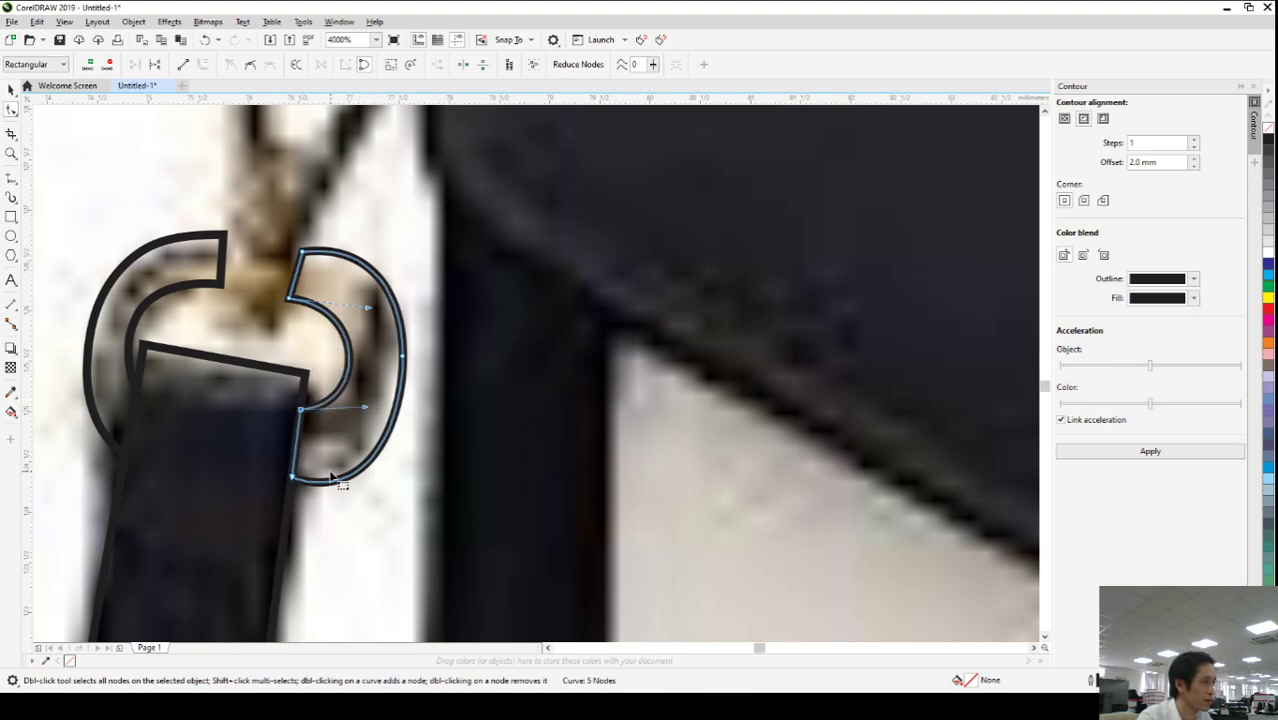
- Draw a closed four-sided outline about 1.4 by 1.9 mm around the opening of the metal clasp above the ring
scroll(314, 422, down, 5)
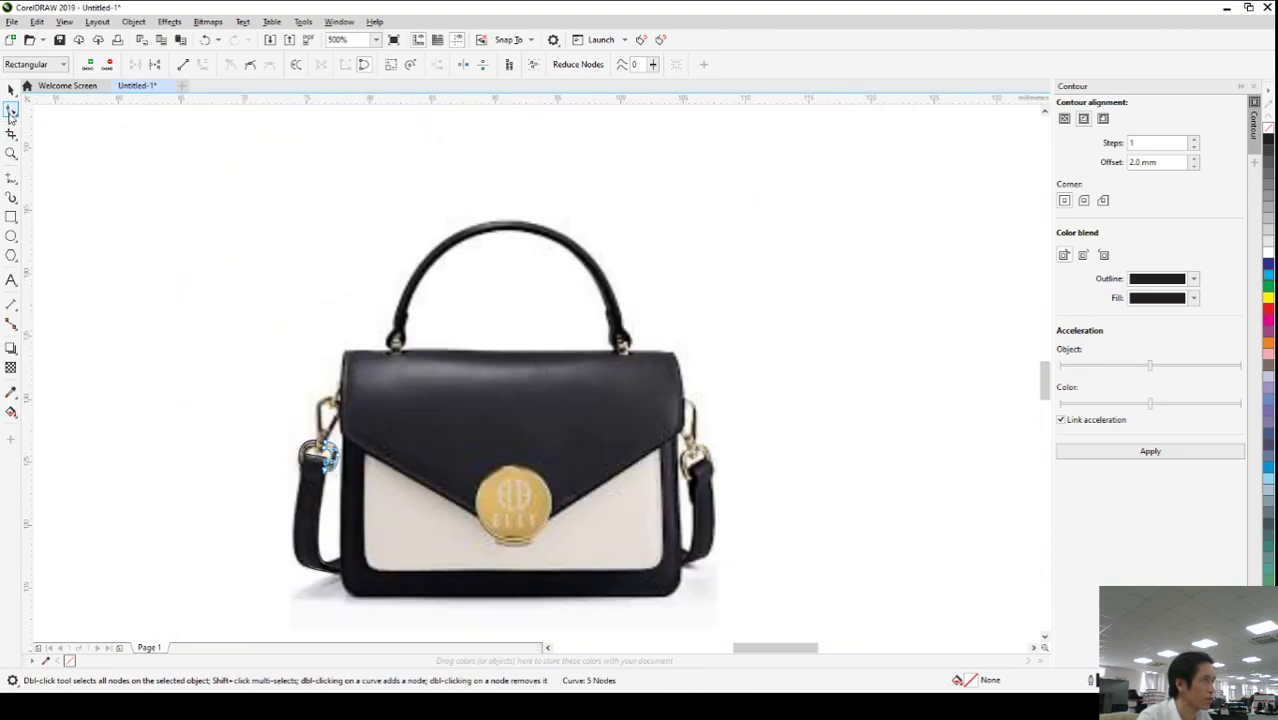
click(11, 177)
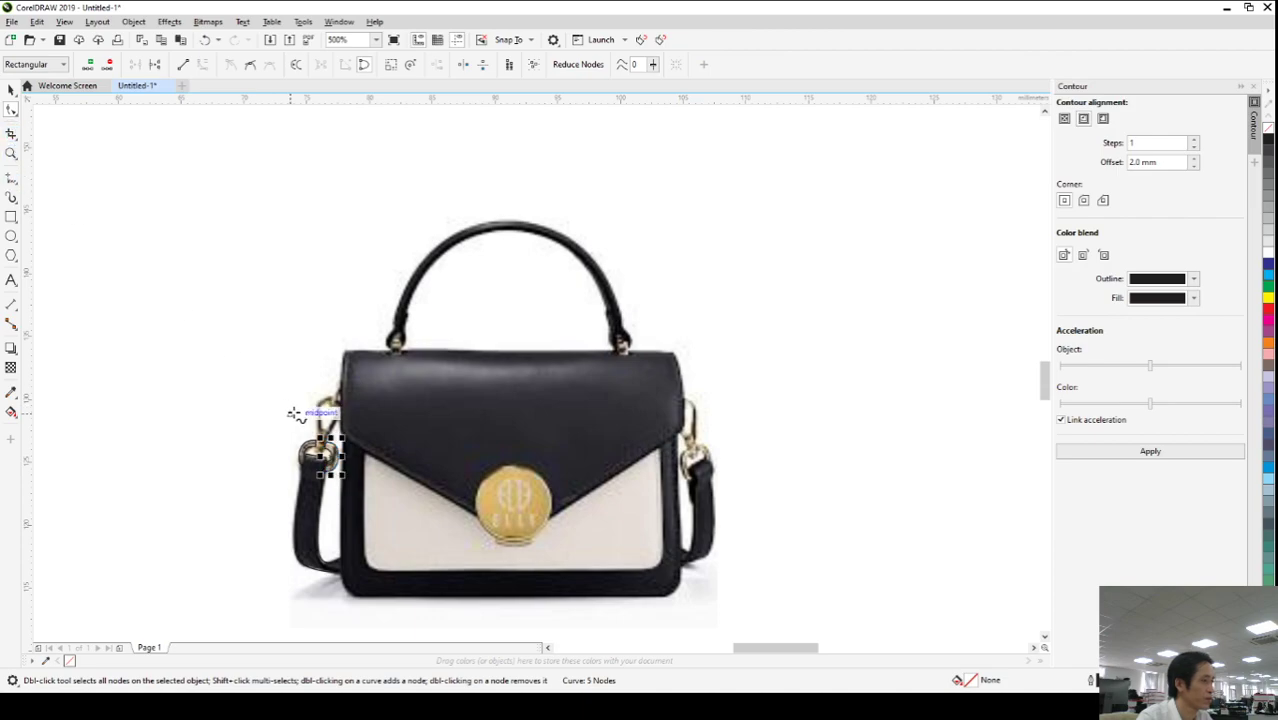
scroll(310, 420, up, 2)
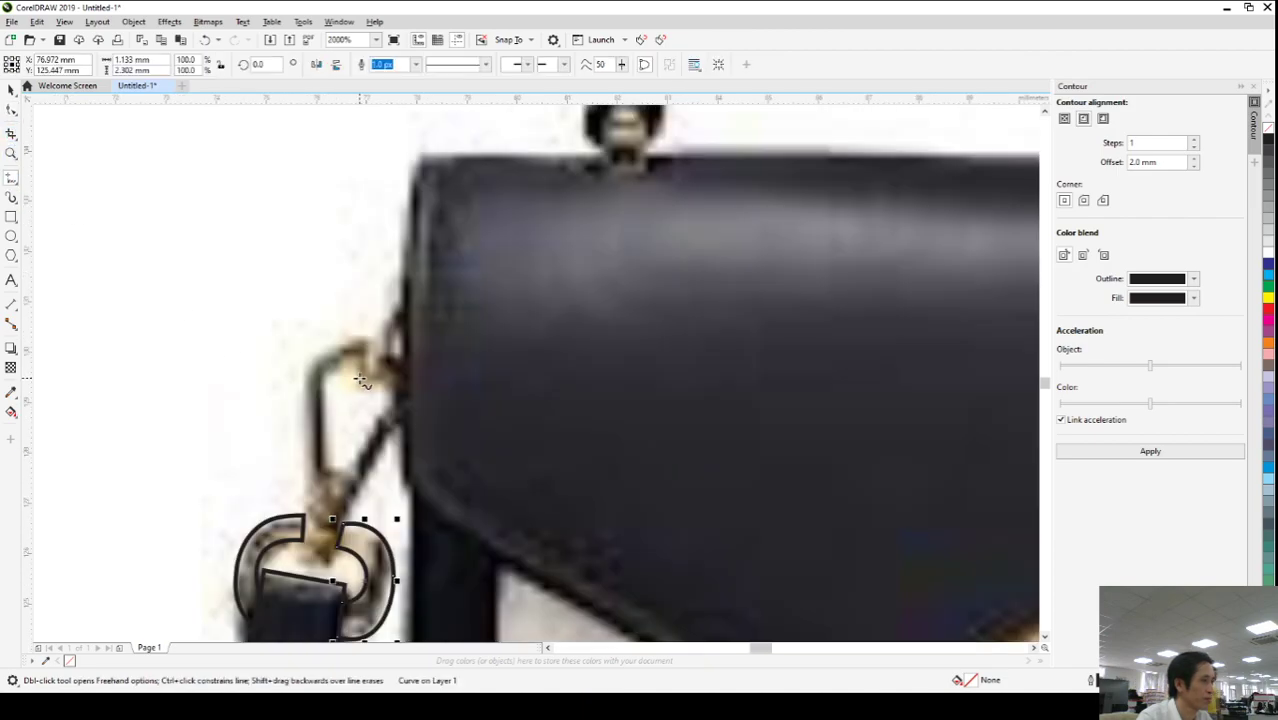
click(377, 396)
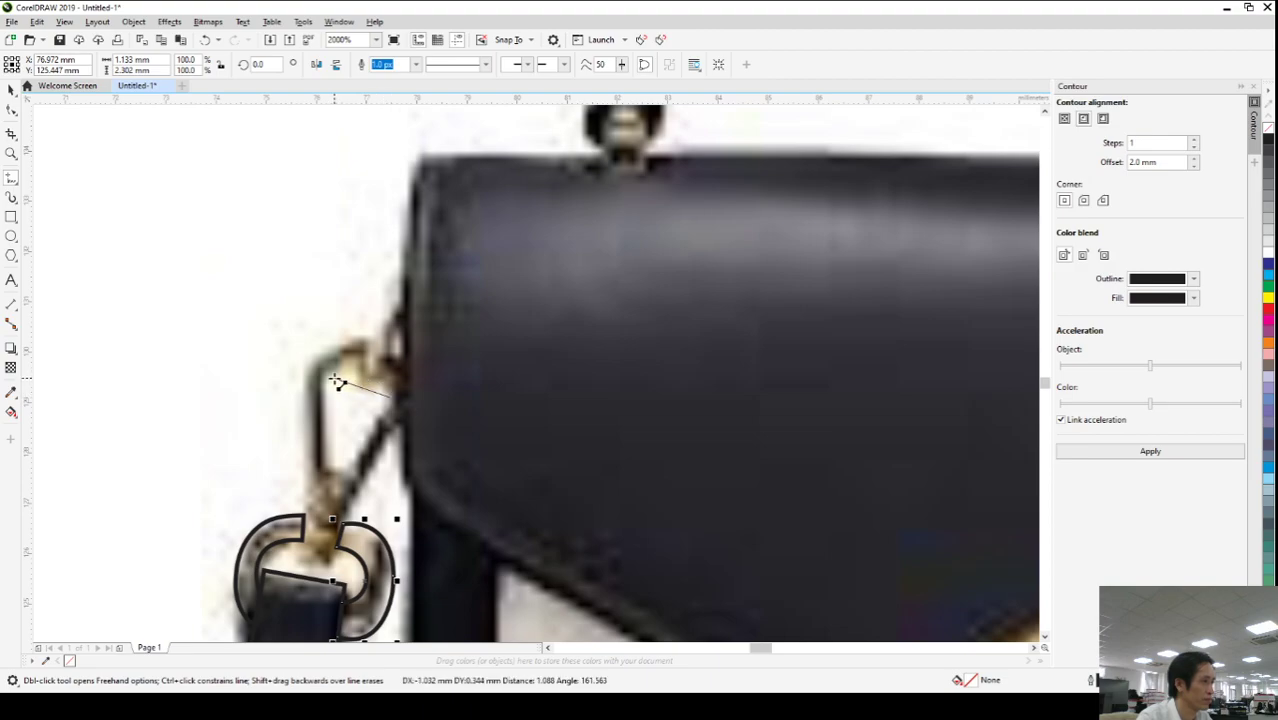
double_click(326, 382)
double_click(318, 470)
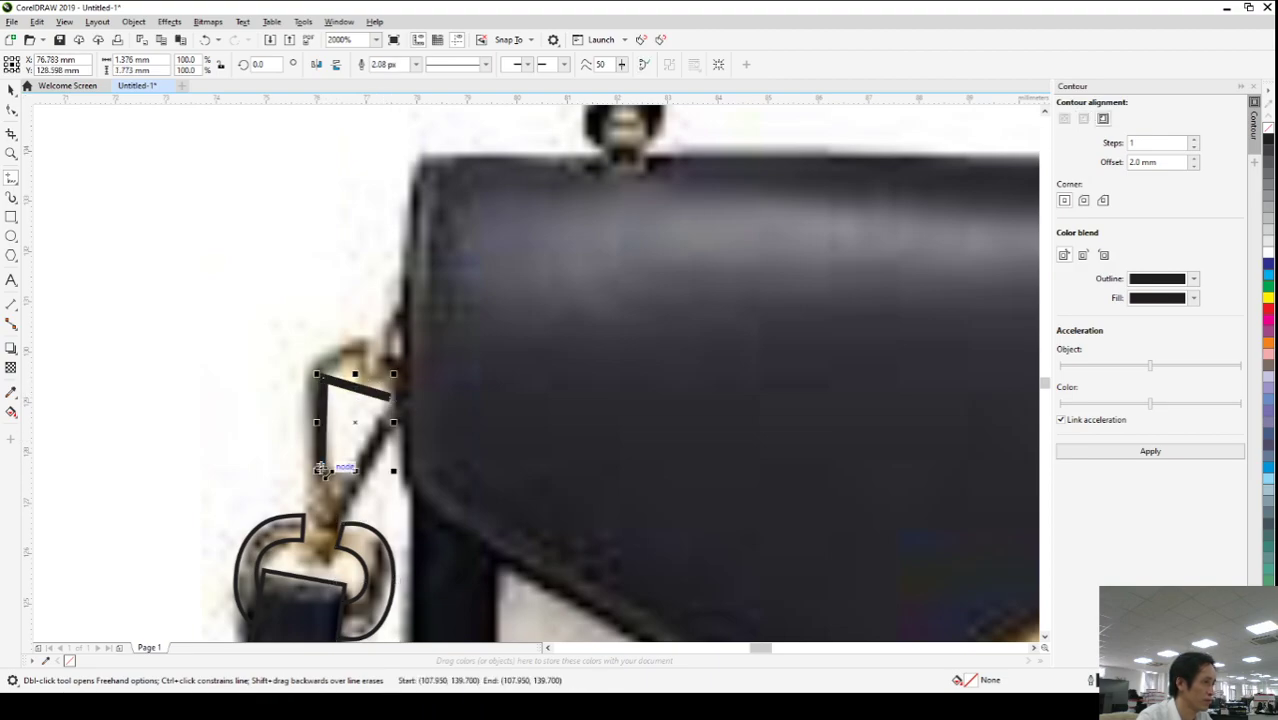
double_click(350, 472)
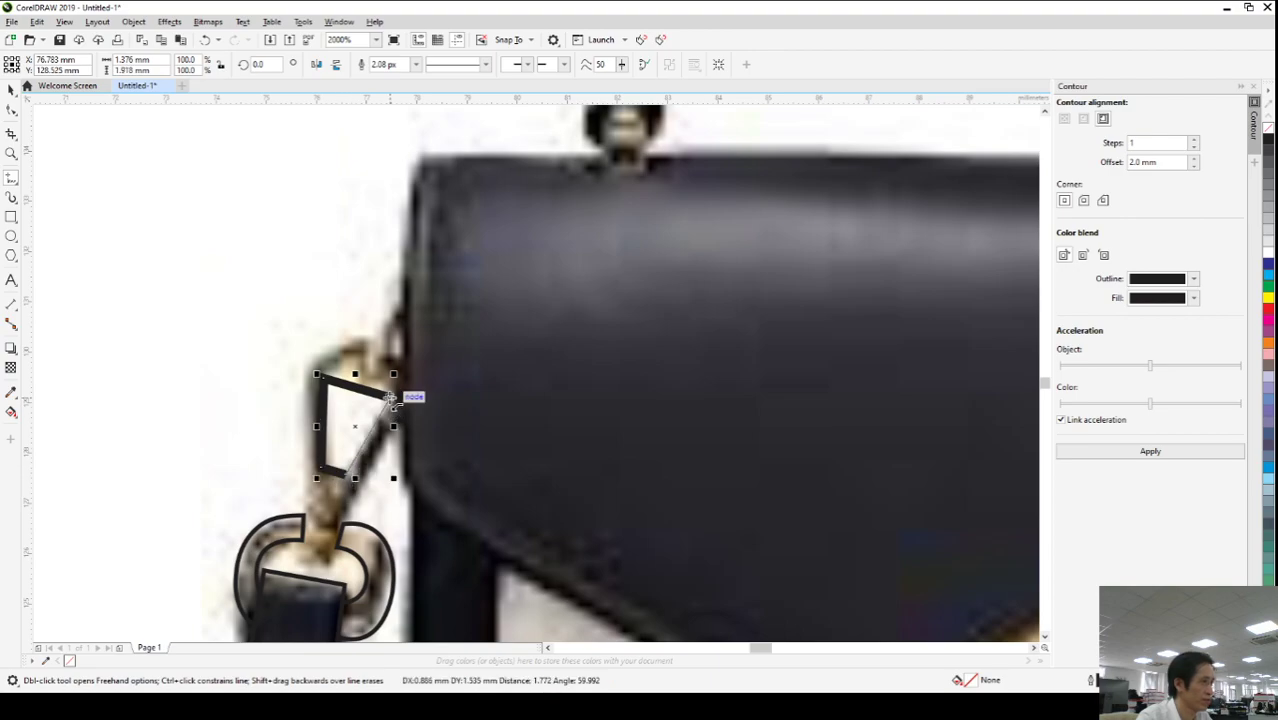
click(392, 398)
- Set the clasp opening shape's outline width to 1 px
click(11, 110)
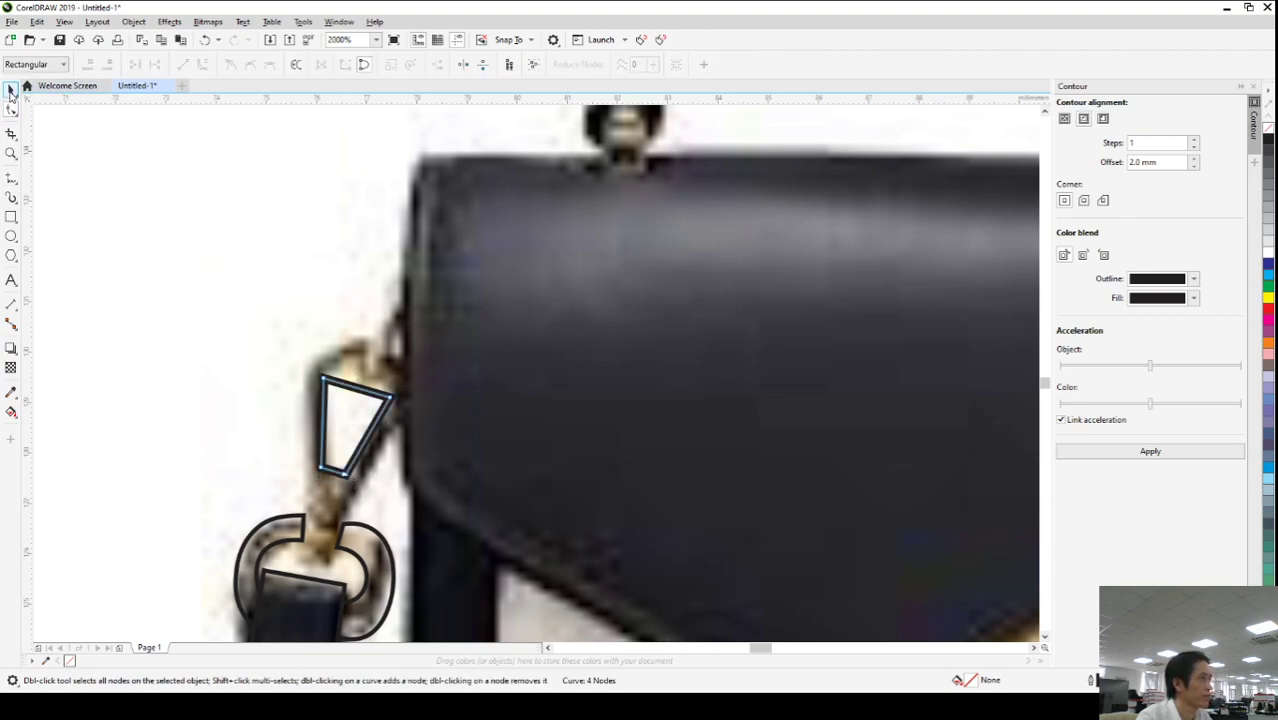
key(space)
click(408, 65)
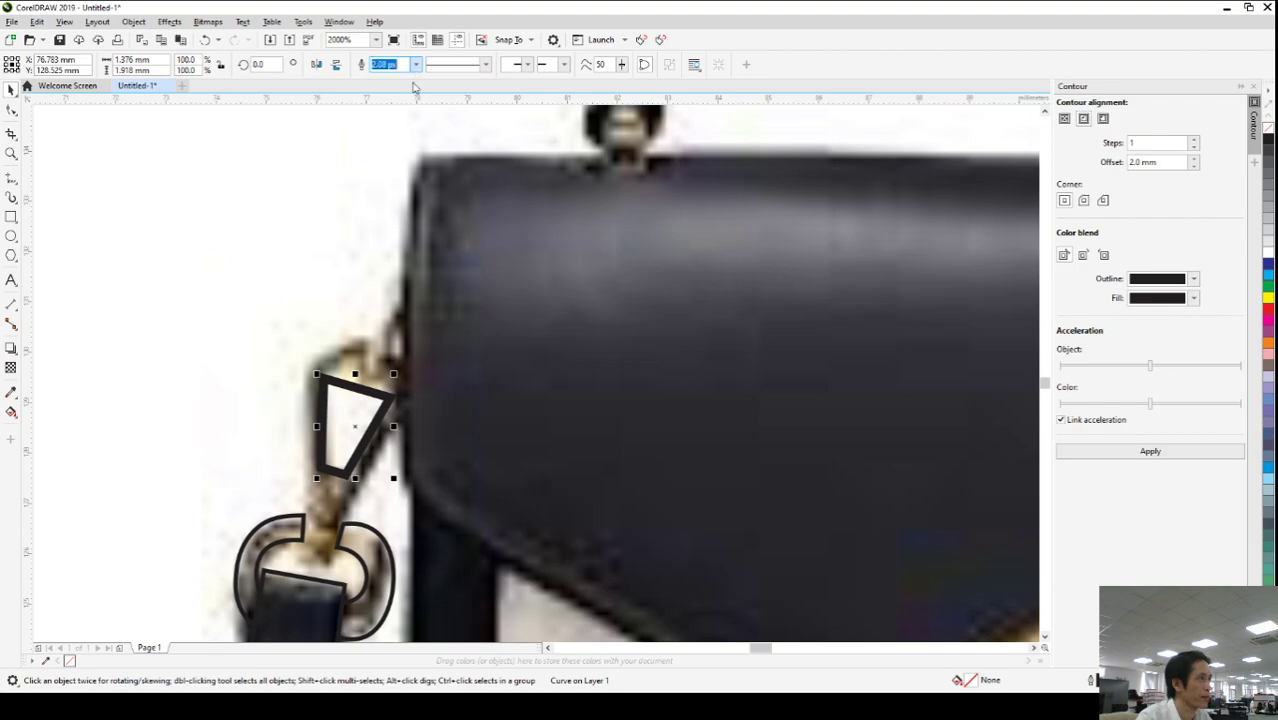
text(1)
key(Return)
- Convert the clasp opening shape's top edge to a curve and arch it upward
click(12, 112)
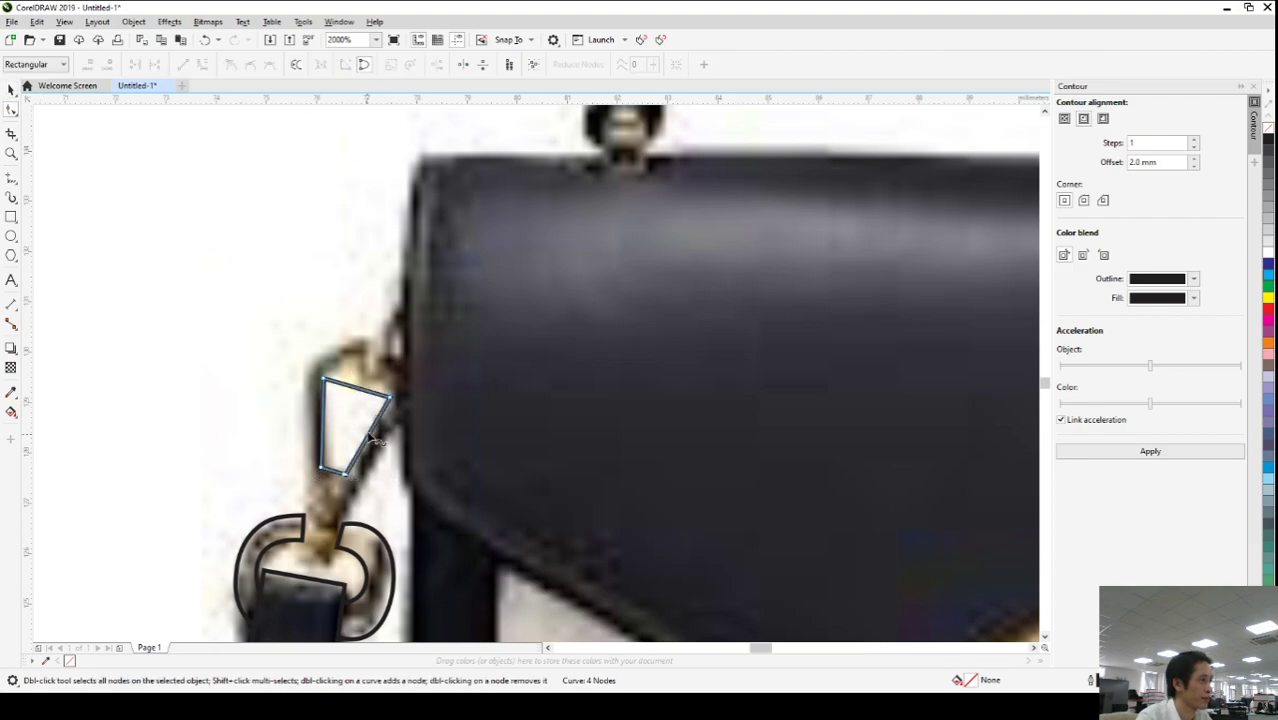
scroll(357, 394, up, 2)
click(202, 64)
drag(394, 399, 432, 356)
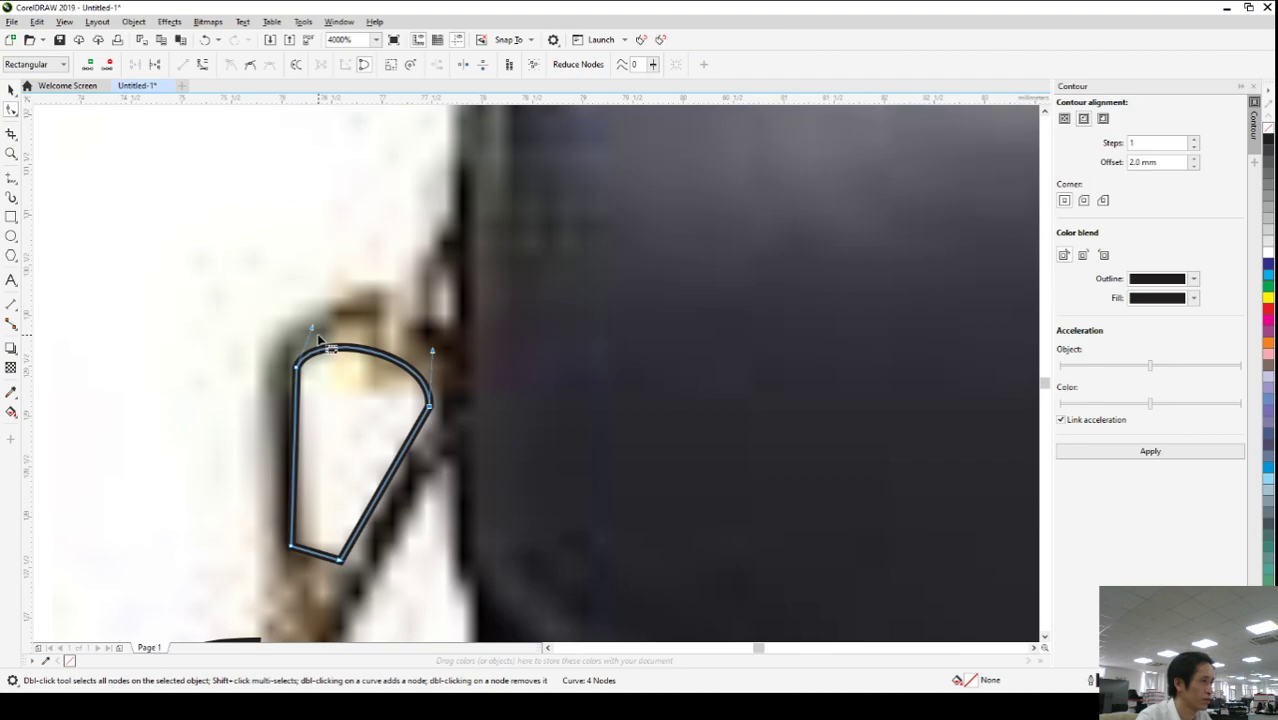
- Lower the clasp opening shape's two upper corners and extend their curve handles so the rounded top flows into both sides
drag(297, 368, 297, 387)
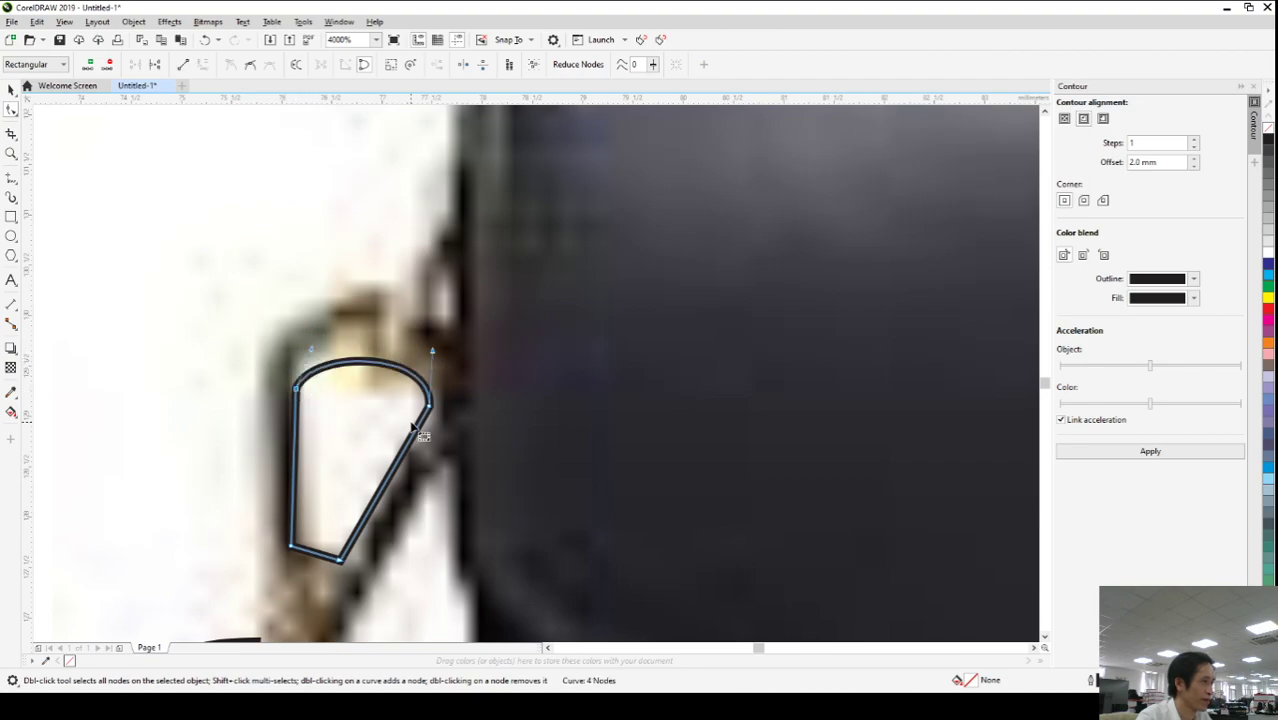
drag(433, 411, 436, 419)
drag(432, 352, 455, 336)
drag(313, 352, 297, 318)
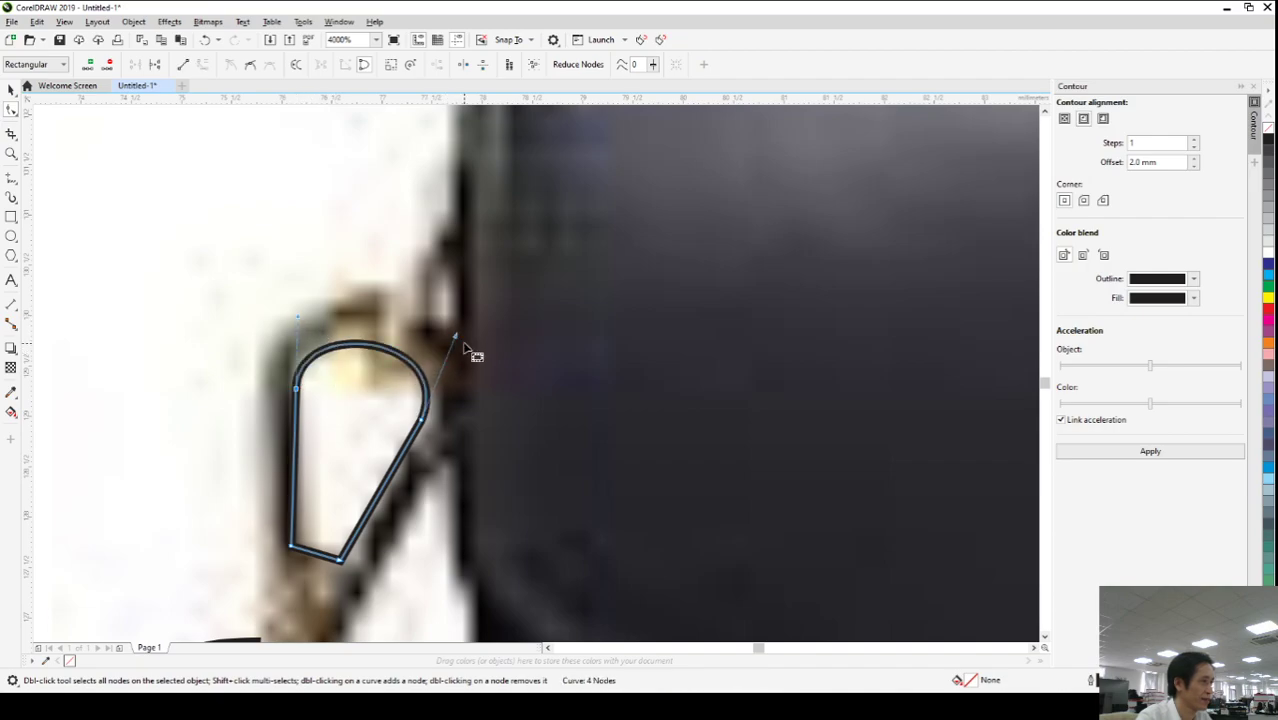
- Draw a four-sided outline about 2.2 by 3.8 mm around the whole metal clasp, from the ring up to the bag's edge
scroll(412, 452, down, 3)
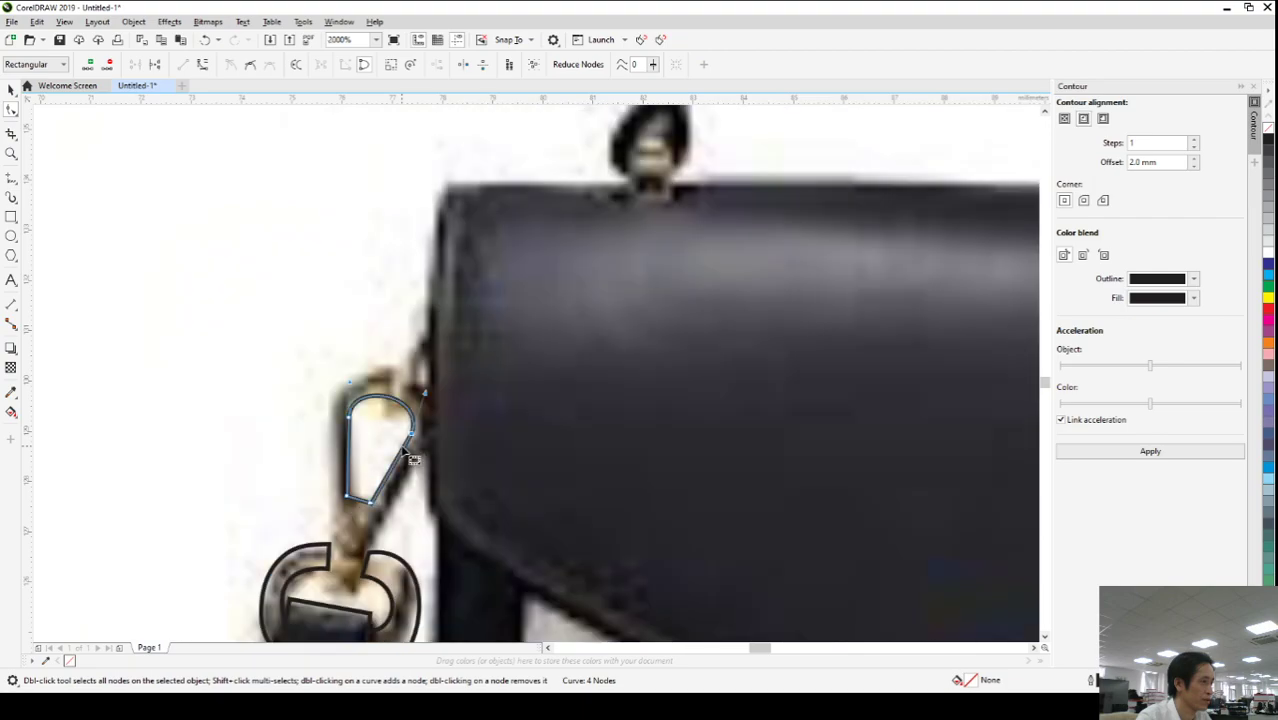
scroll(380, 540, up, 2)
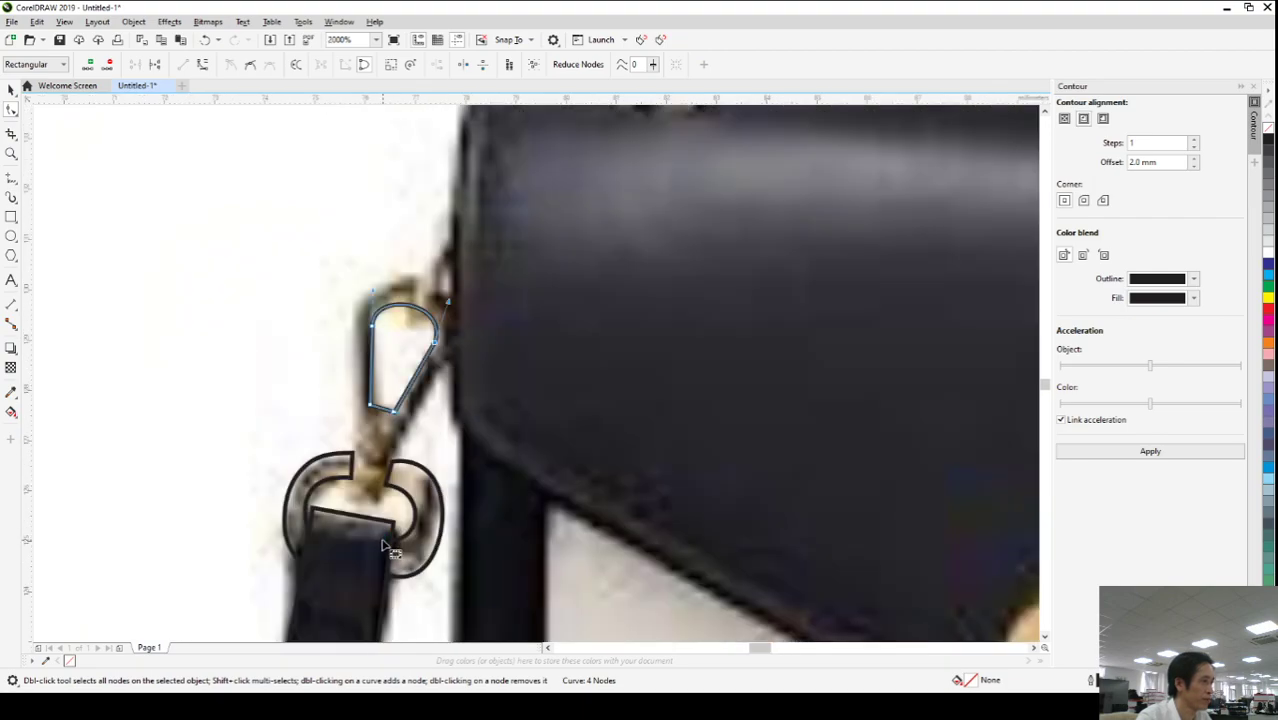
click(11, 179)
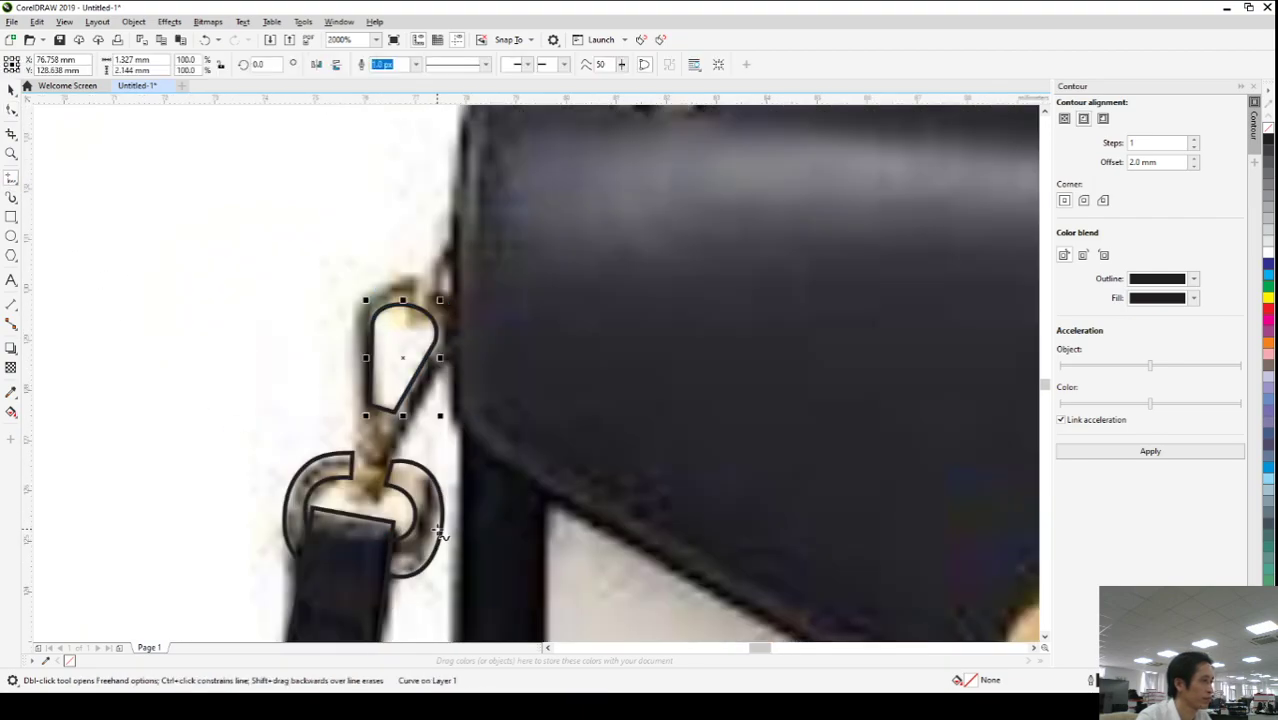
click(355, 496)
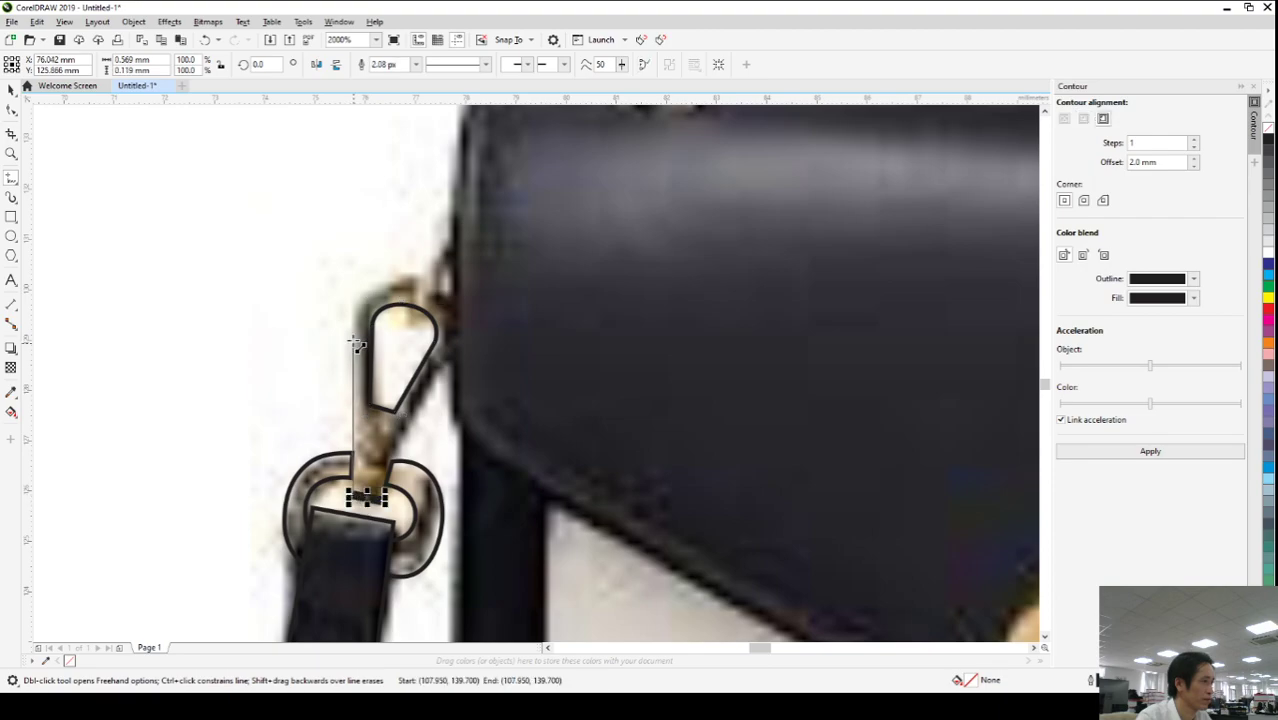
double_click(351, 306)
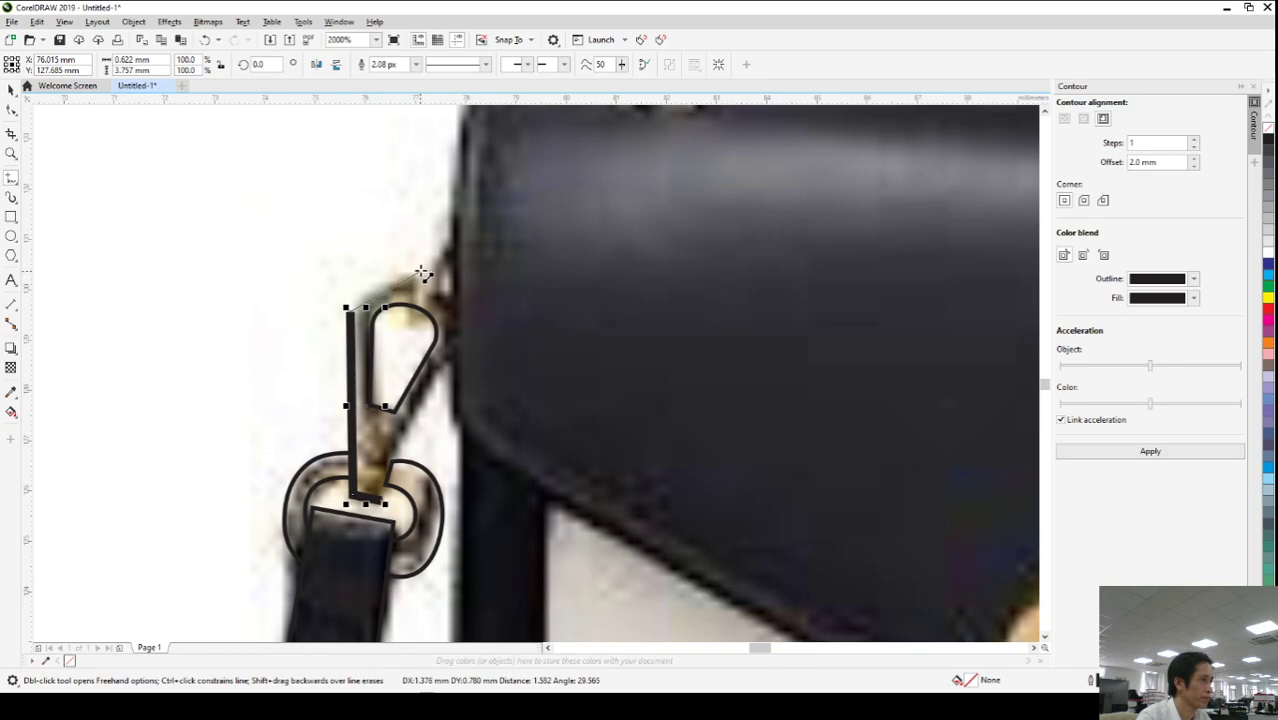
double_click(456, 345)
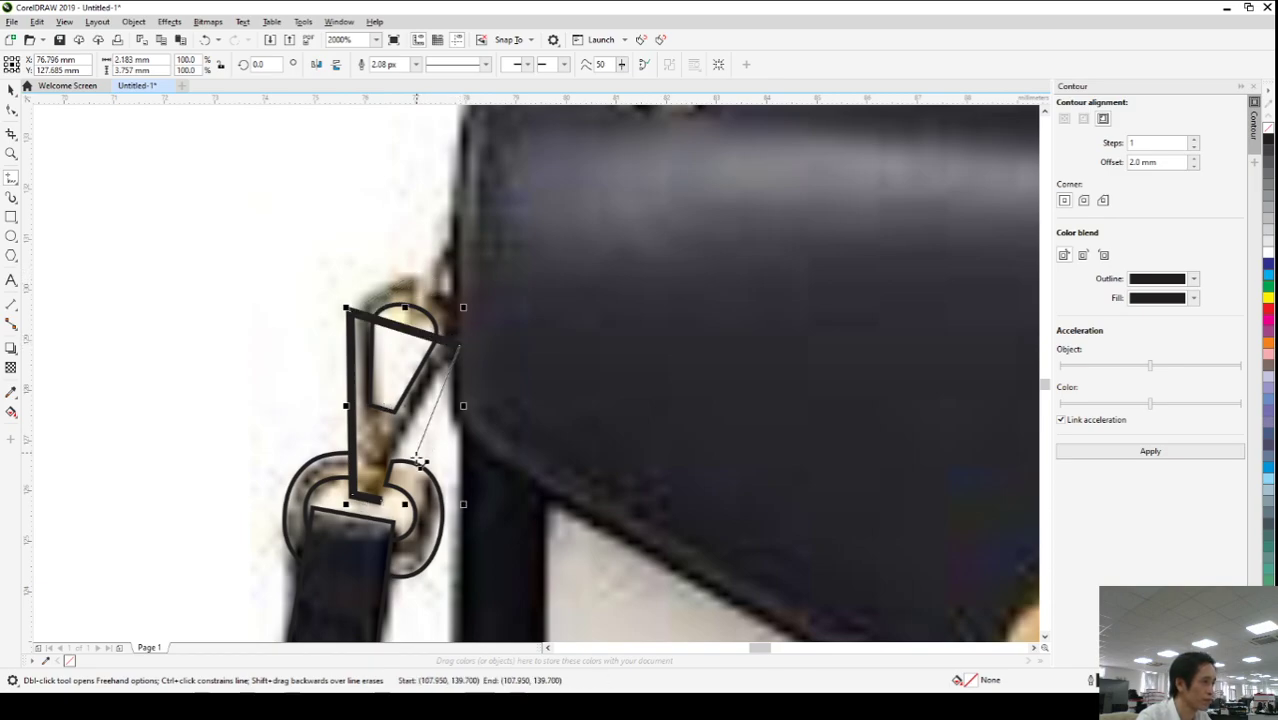
click(380, 498)
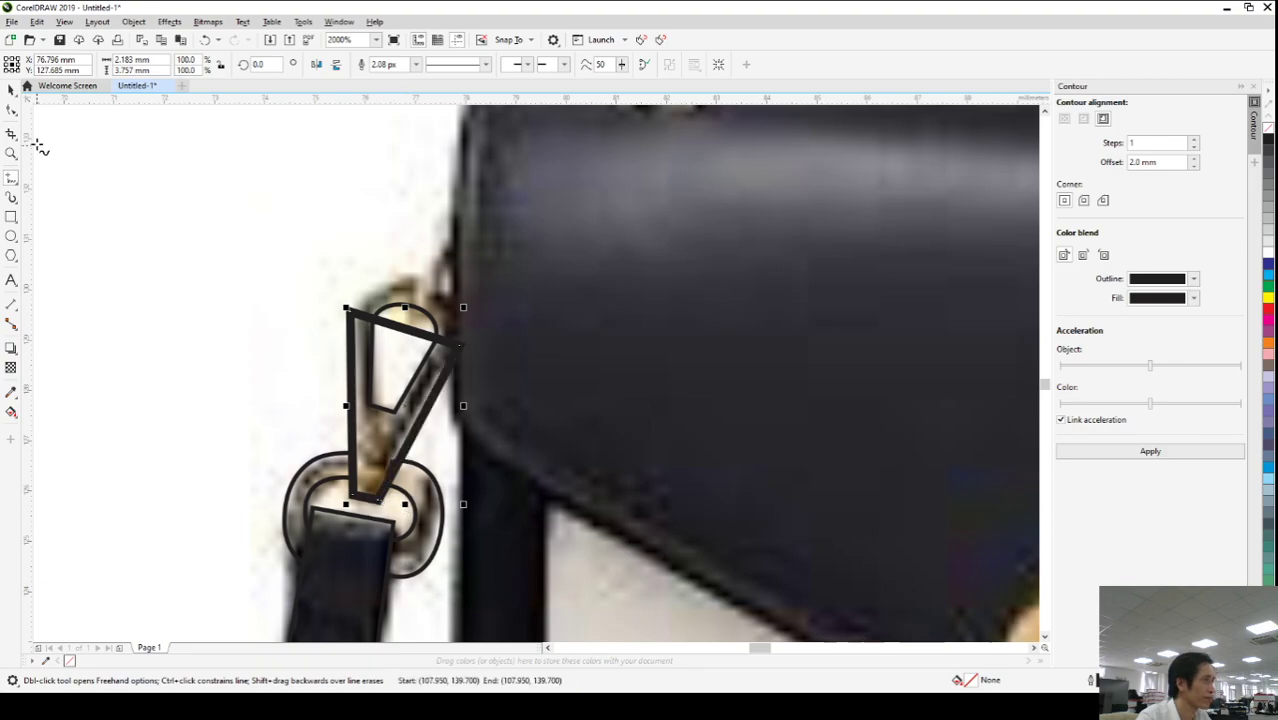
- Join the clasp outline's loose end nodes at its lower corner and shift its upper corner beside the bag slightly inward
click(11, 110)
scroll(379, 507, up, 2)
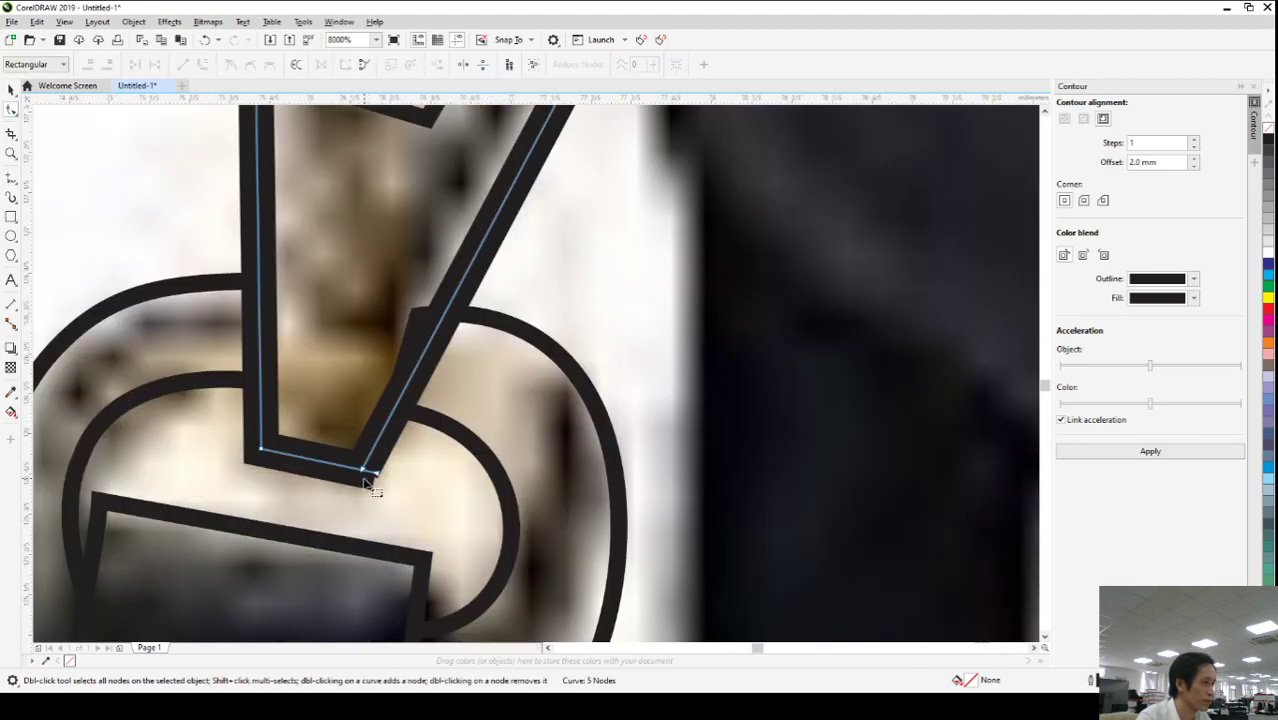
drag(367, 478, 388, 502)
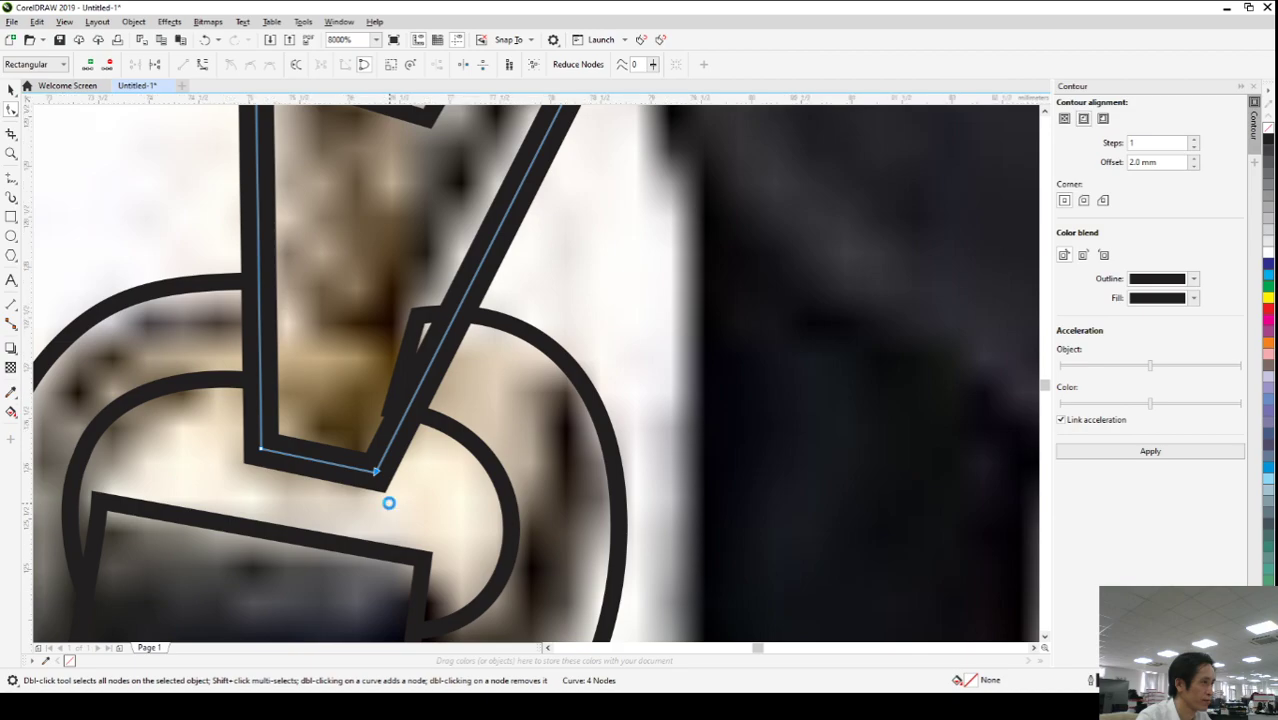
scroll(388, 502, down, 2)
drag(465, 343, 459, 340)
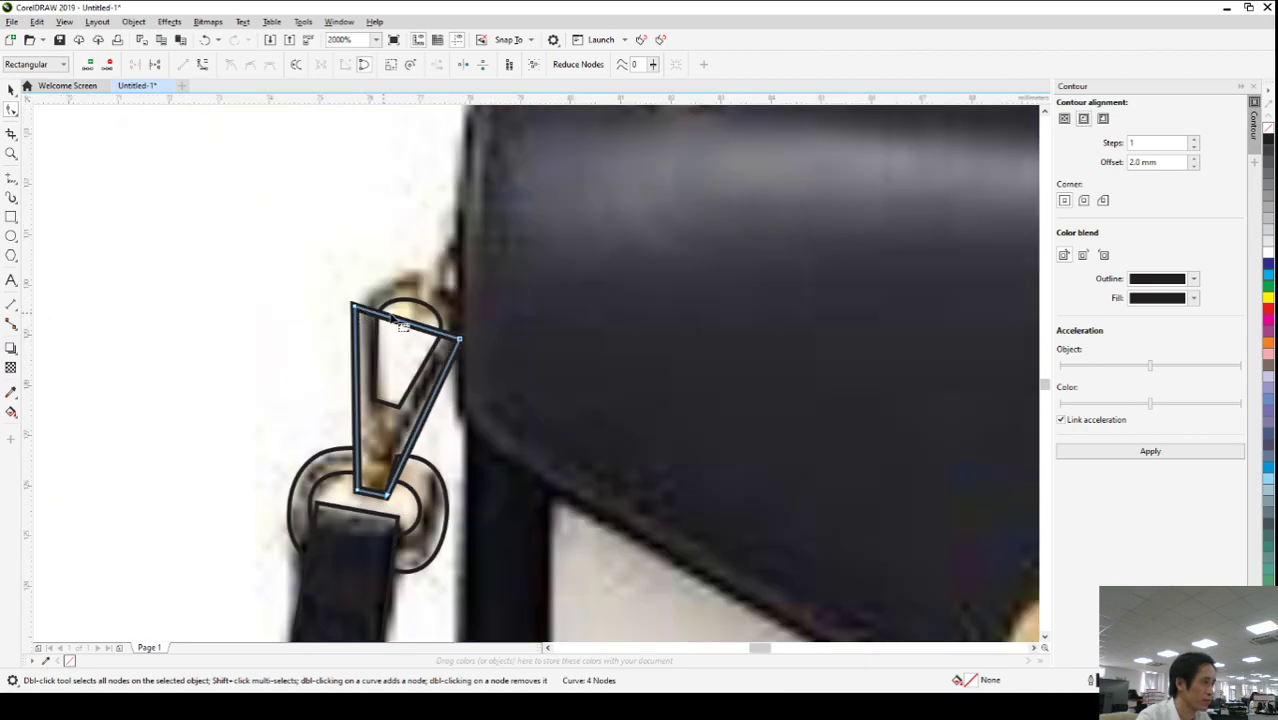
key(Escape)
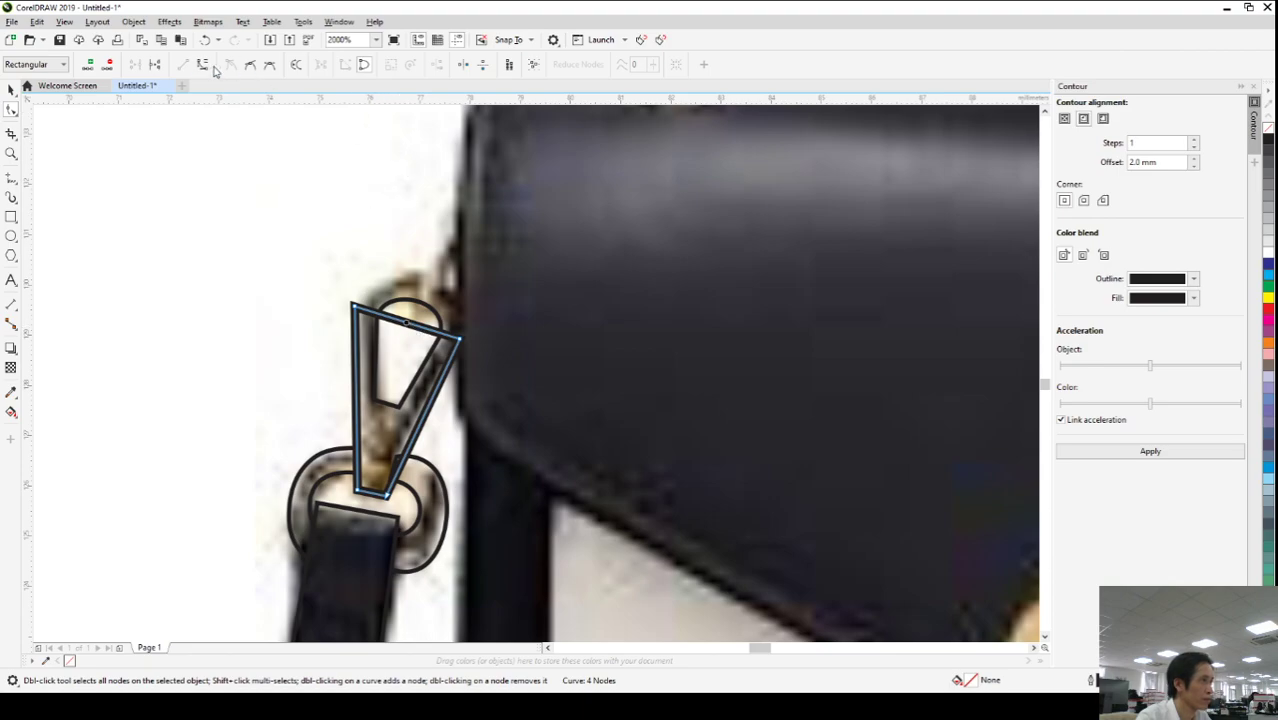
- Thin the outer clasp shape's outline to match the outline of the clasp opening
click(11, 89)
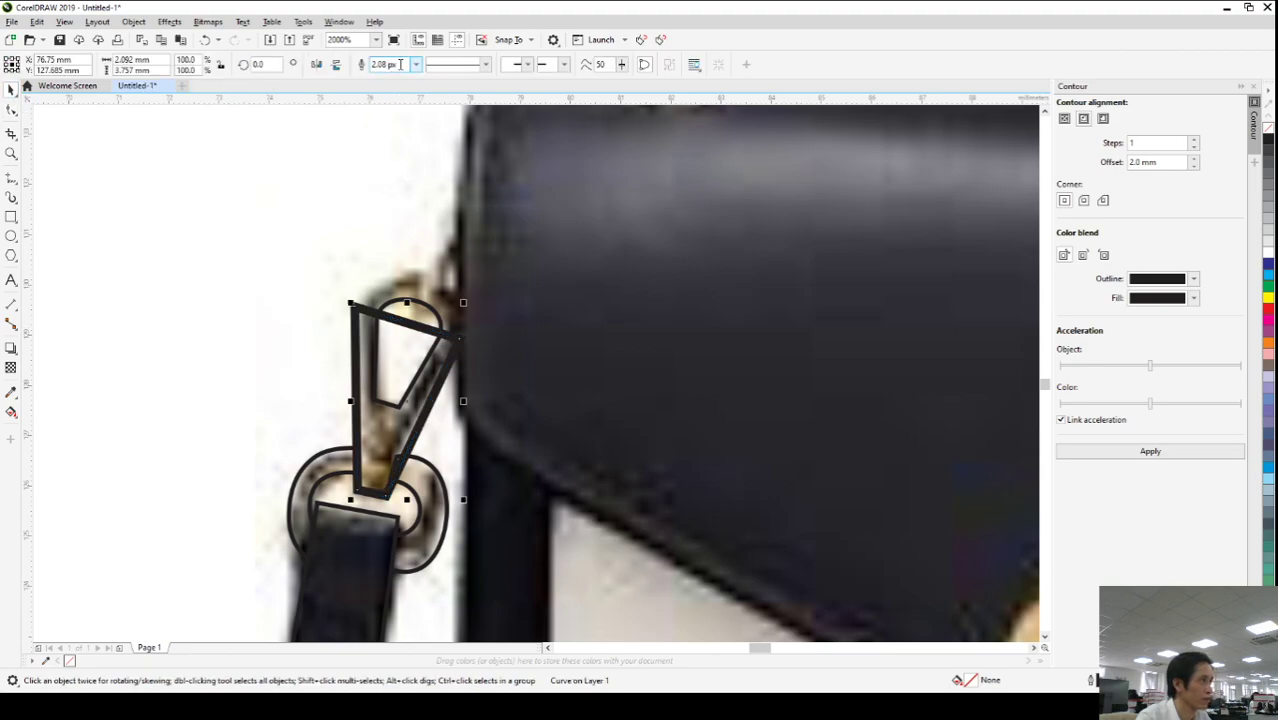
click(413, 66)
text(0.5)
key(Return)
- Convert the outer clasp shape's slanted top edge to a curve and arch it upward over the clasp opening
click(11, 110)
scroll(402, 288, up, 2)
click(435, 367)
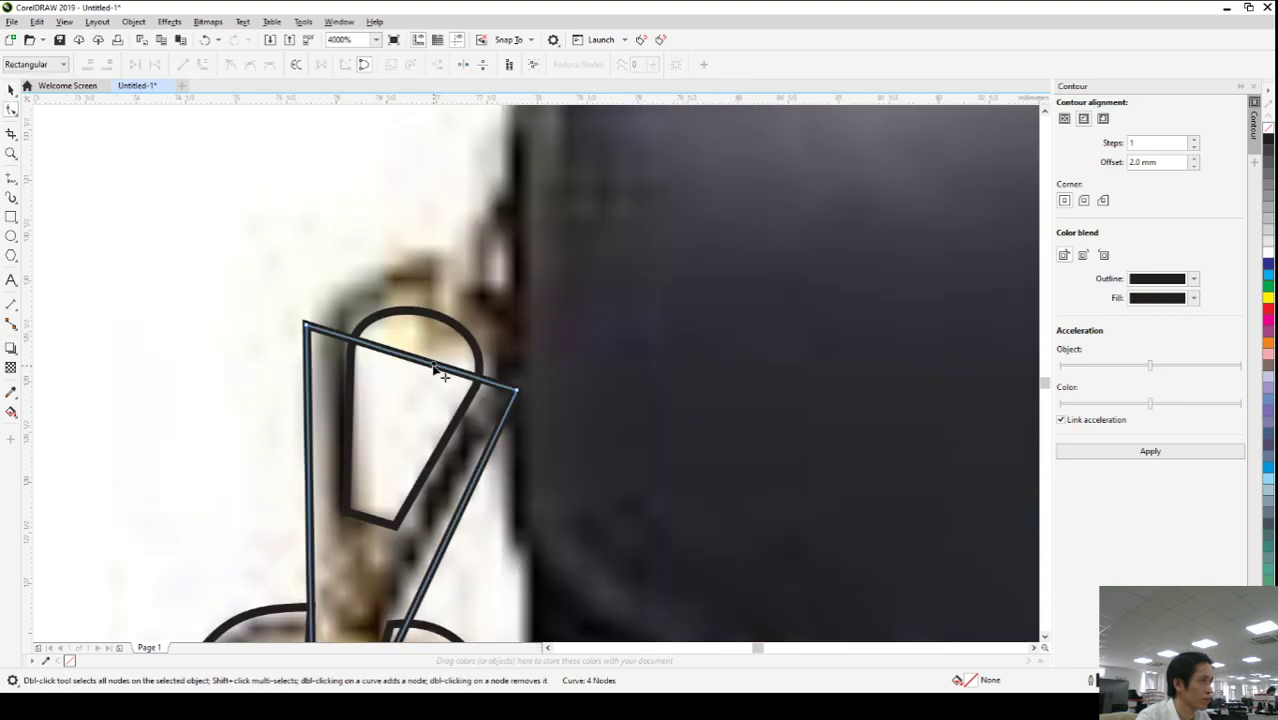
drag(432, 367, 408, 300)
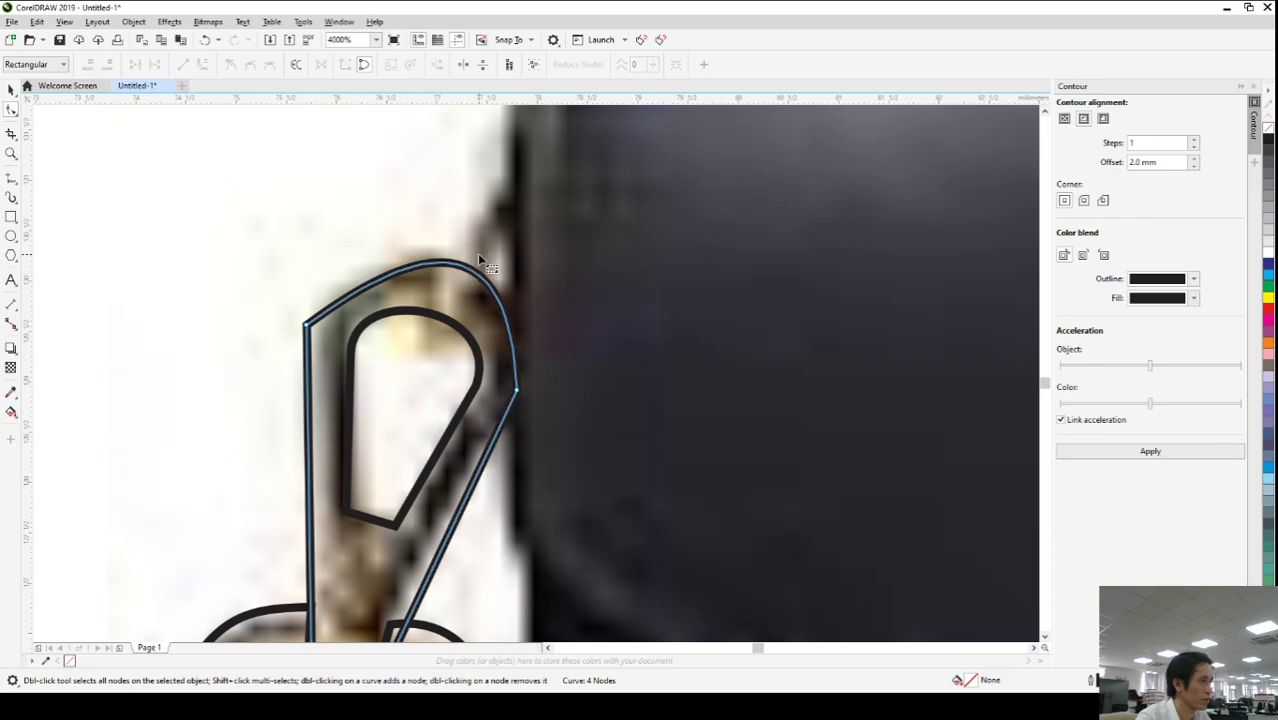
- Add a node on the clasp's arched top and pull the curve handles outward to round both shoulders
double_click(456, 266)
drag(370, 284, 313, 228)
click(517, 393)
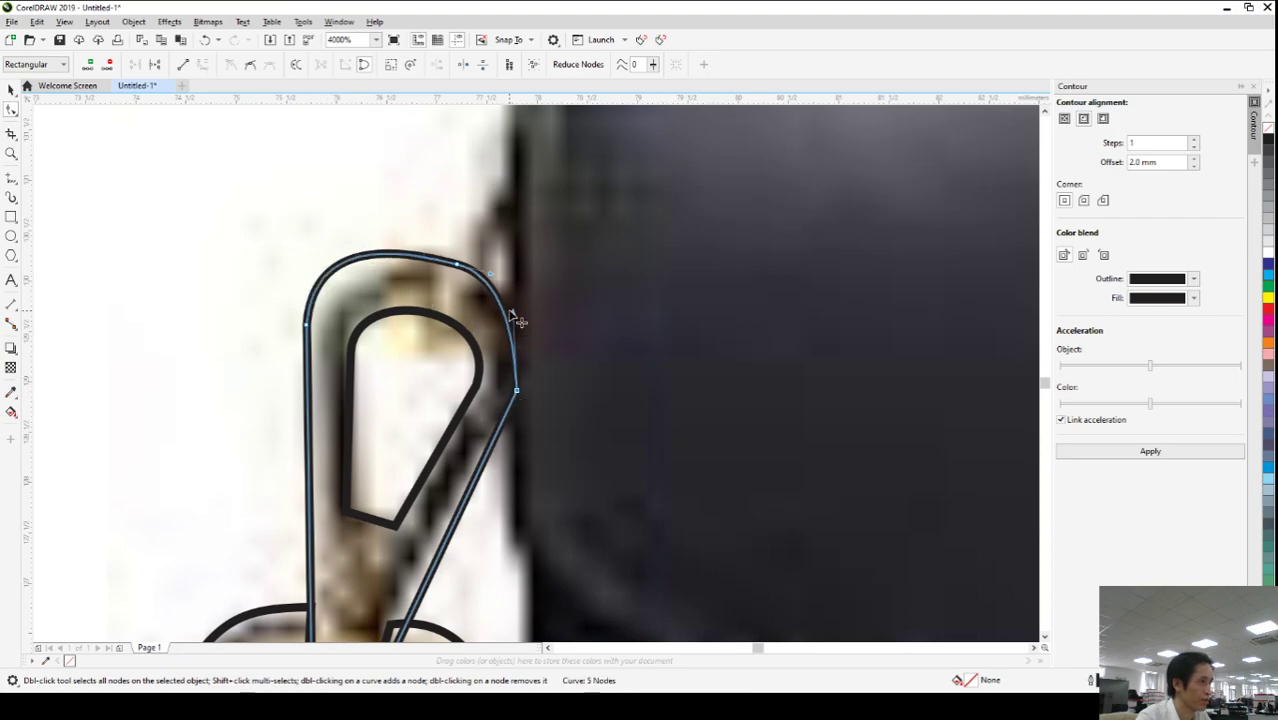
drag(512, 313, 546, 297)
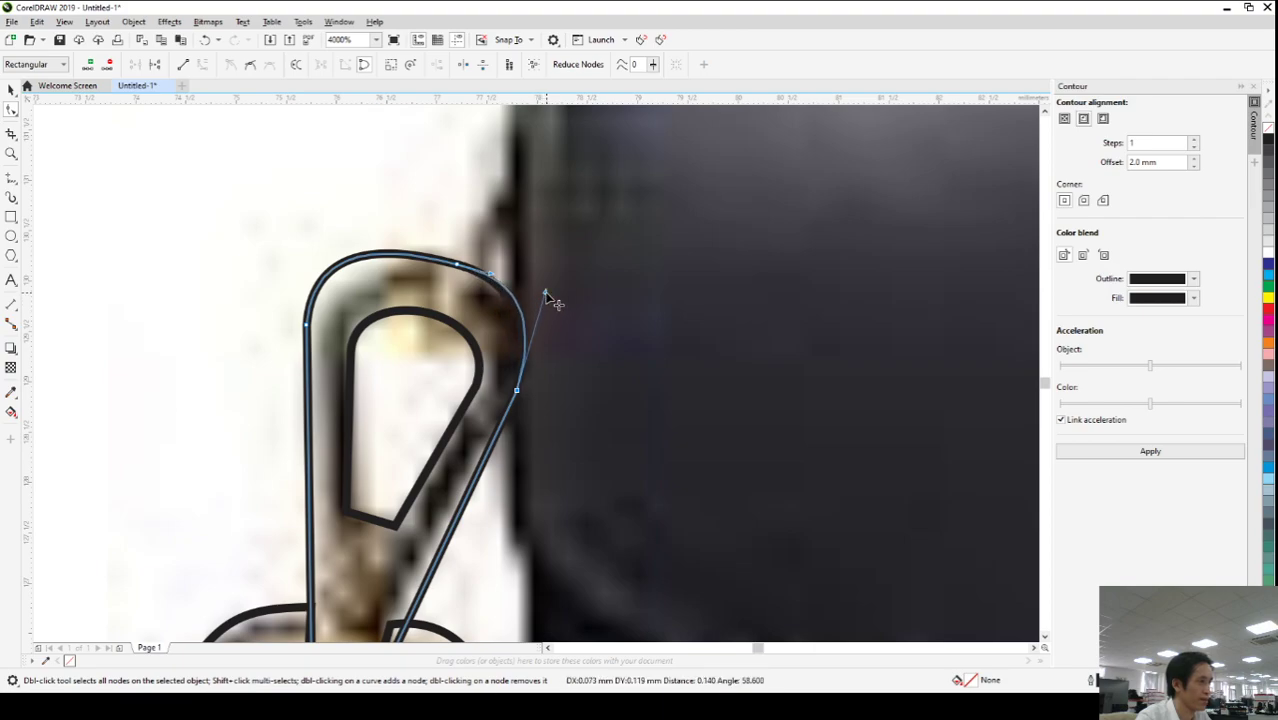
- Move the two upper corners of the ring's right half onto the clasp's slanted side and lower the upper corner's curve handle
scroll(513, 332, down, 4)
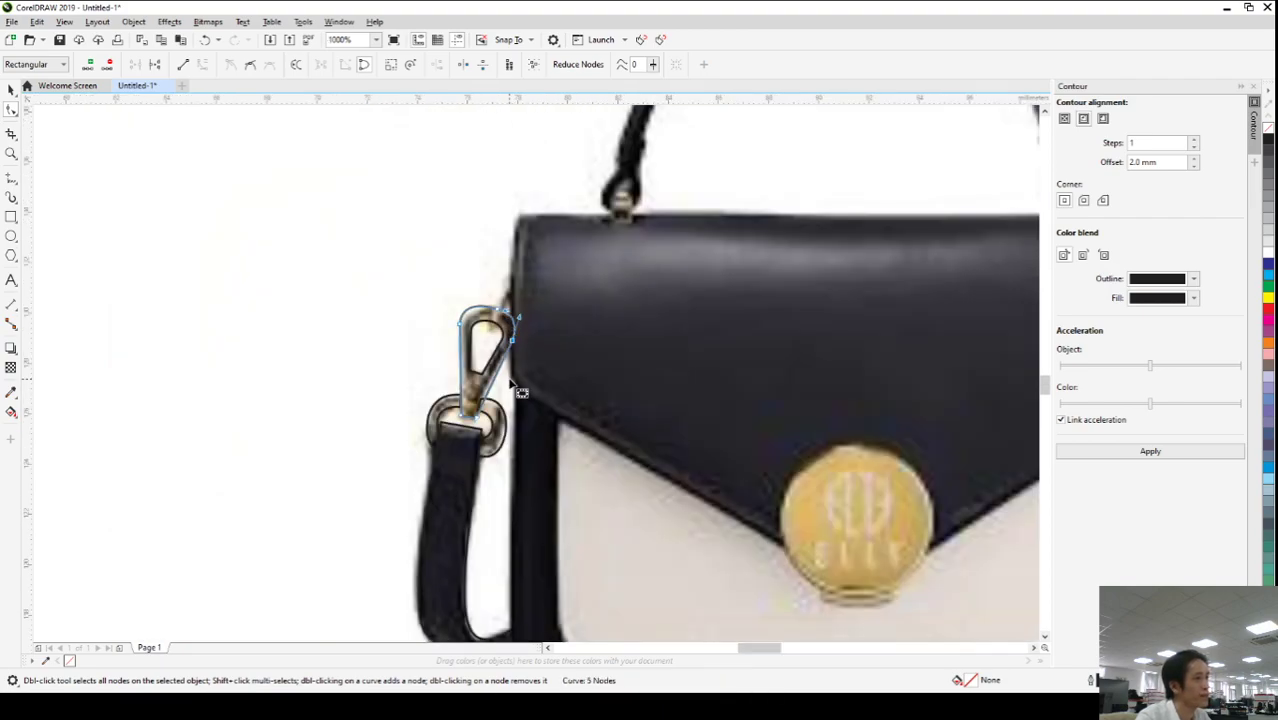
scroll(515, 392, up, 3)
scroll(478, 430, up, 2)
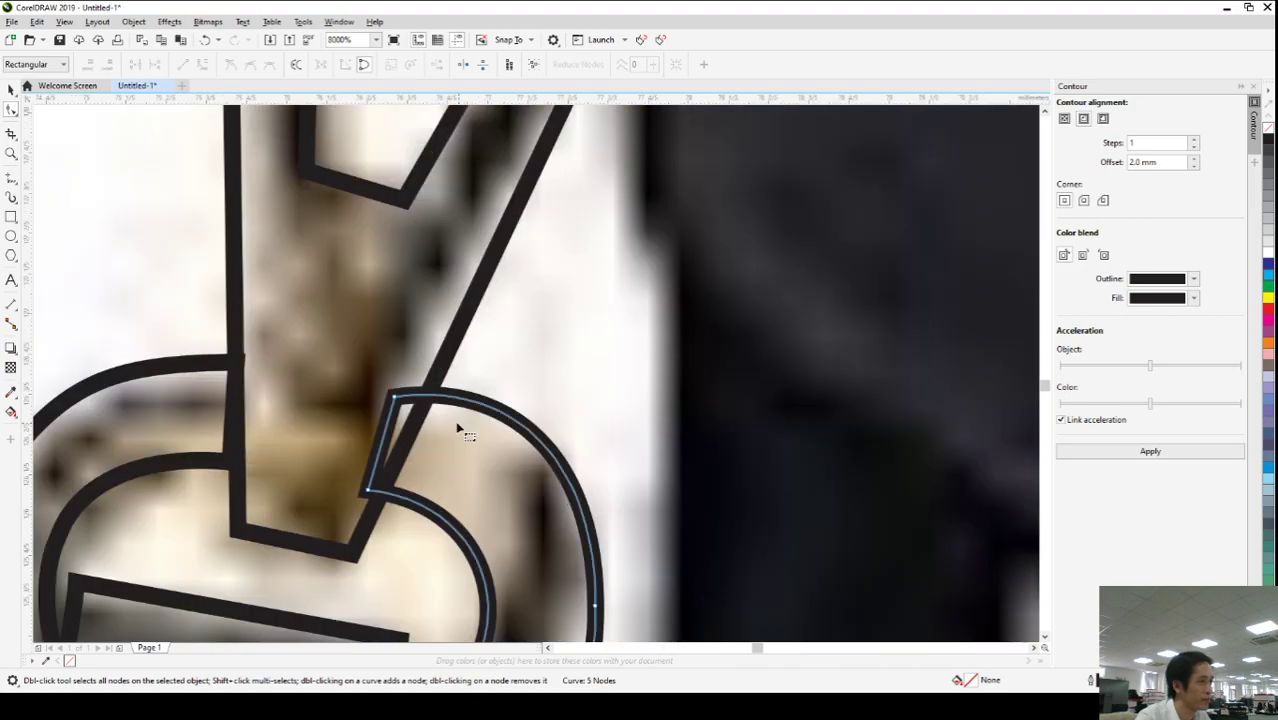
drag(395, 400, 428, 395)
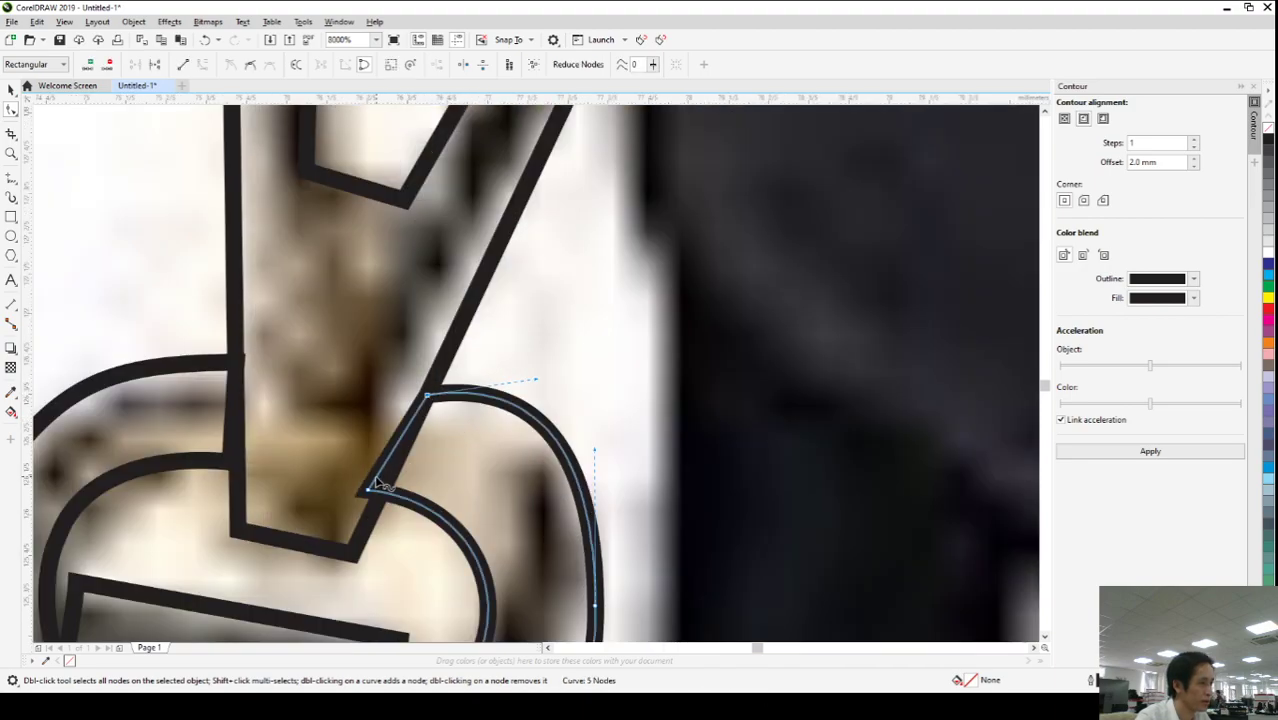
drag(369, 493, 381, 492)
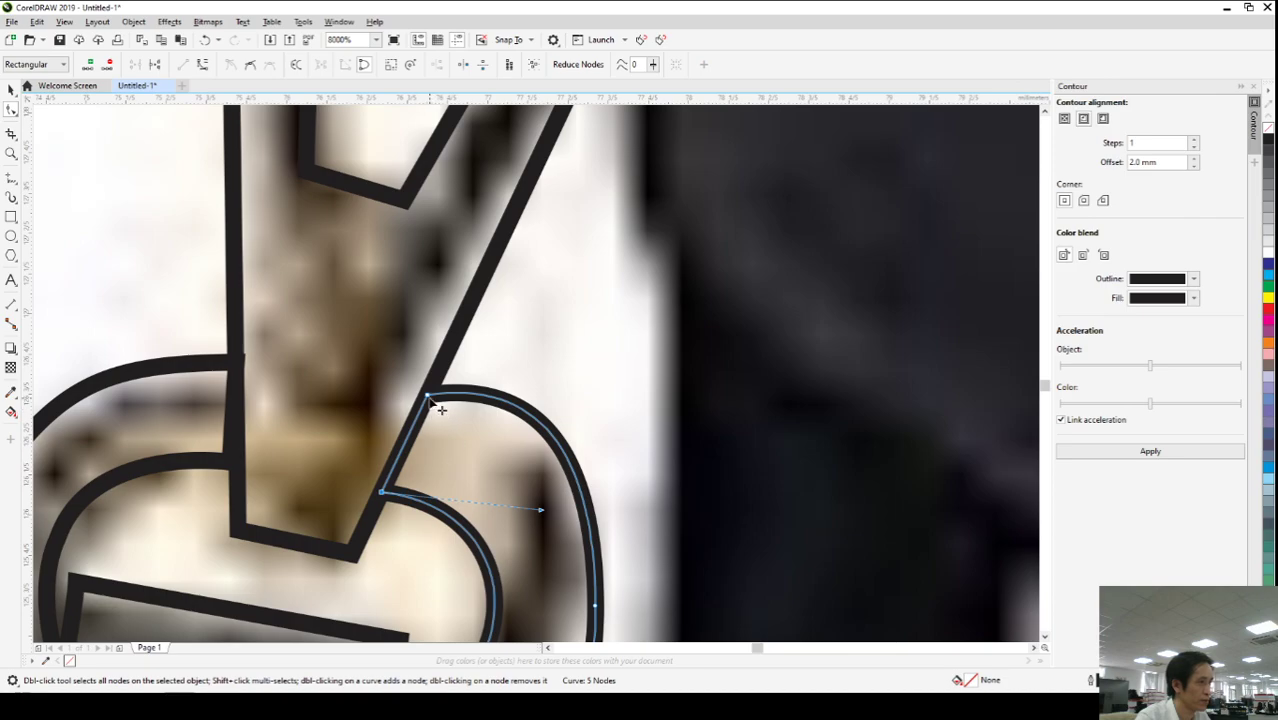
drag(536, 381, 535, 414)
- Refine the outer curve of the ring's right half at its middle node and lower corner, and deselect the shape
scroll(525, 425, down, 2)
scroll(535, 415, up, 1)
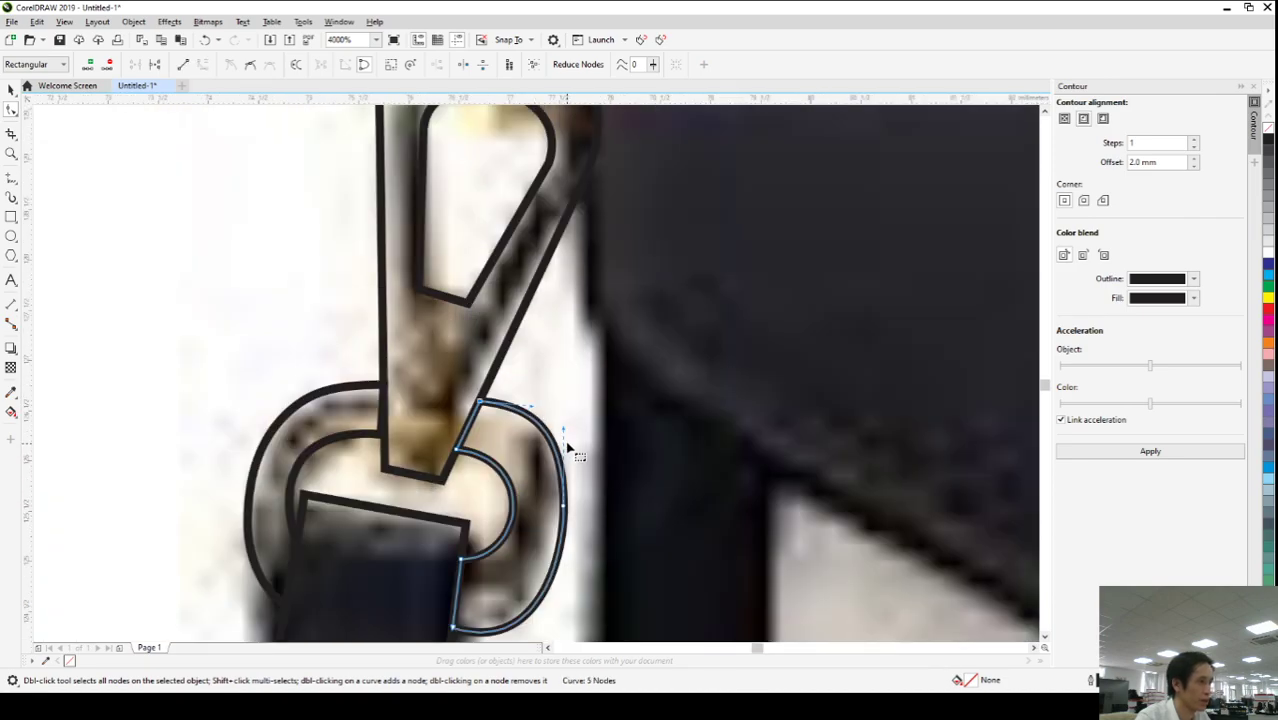
click(563, 505)
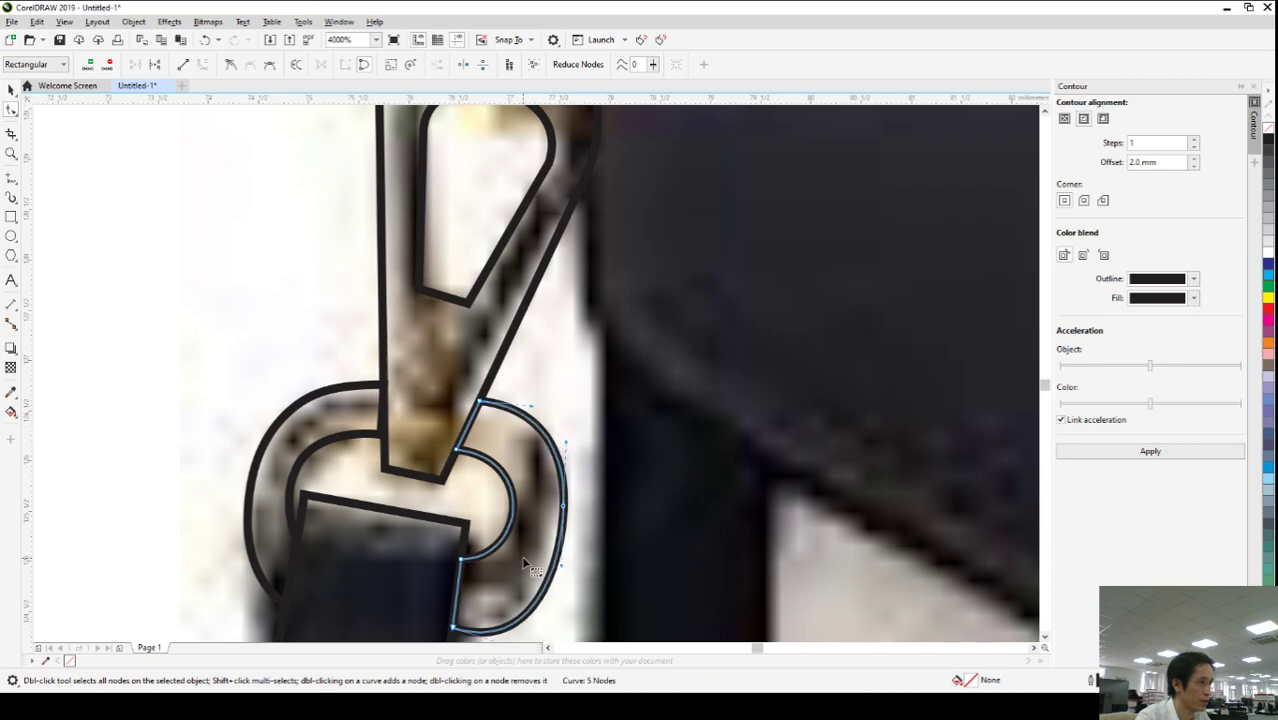
click(455, 630)
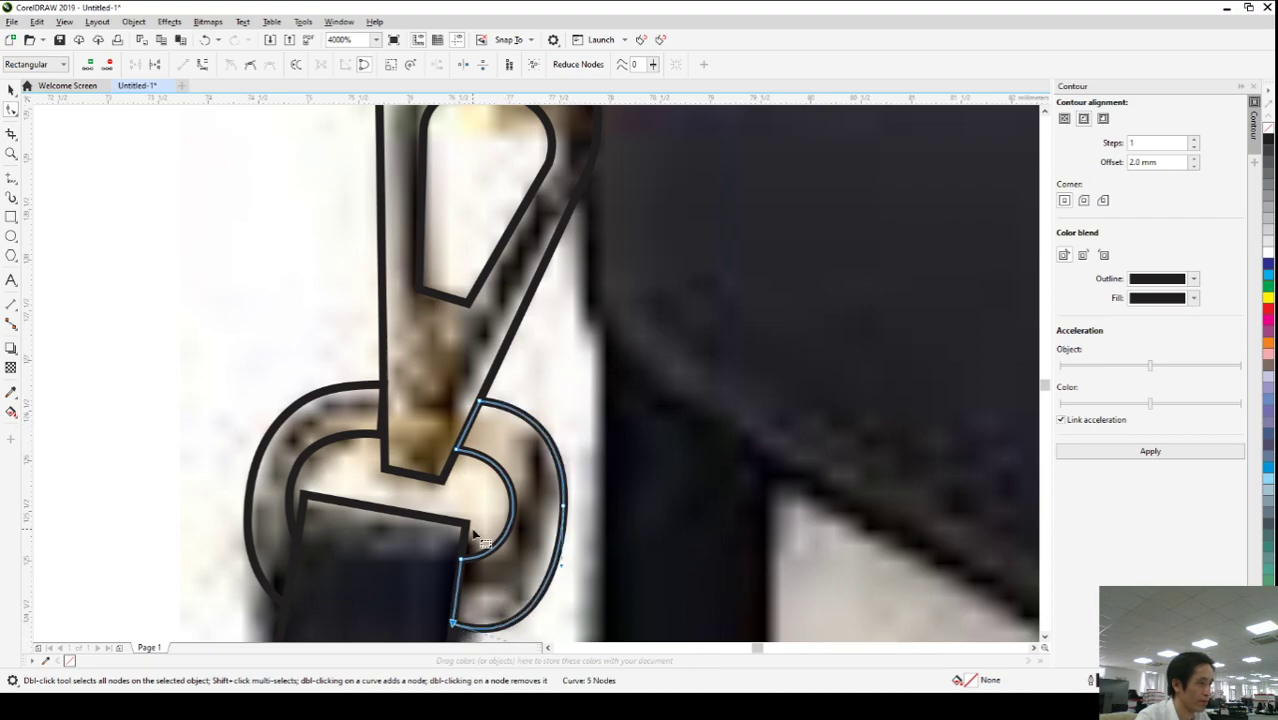
scroll(506, 582, down, 2)
scroll(517, 620, up, 2)
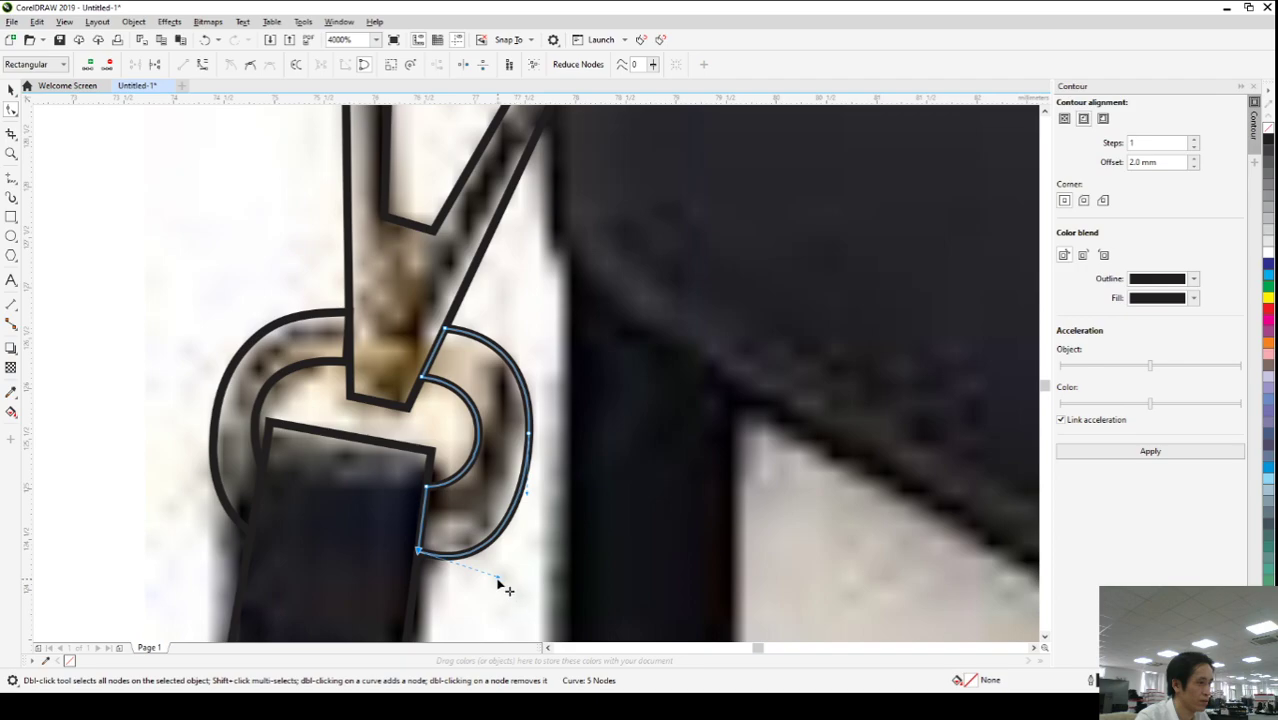
scroll(444, 502, down, 2)
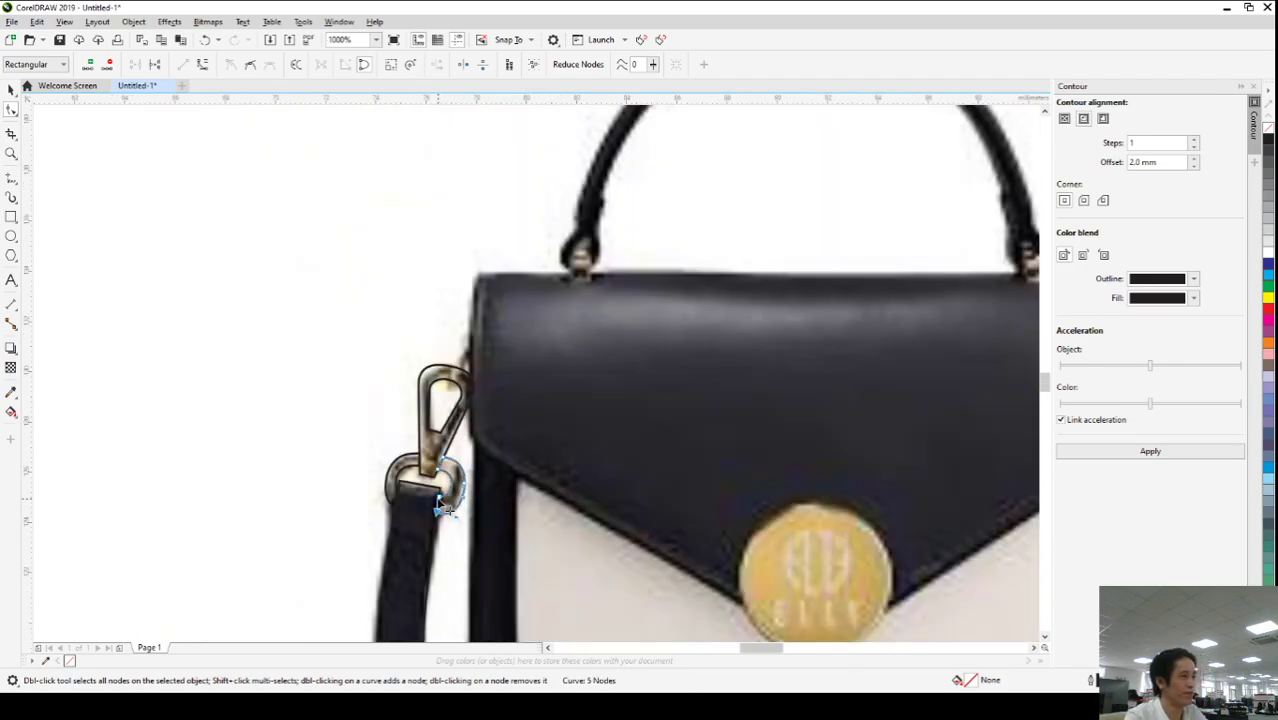
click(11, 88)
click(218, 325)
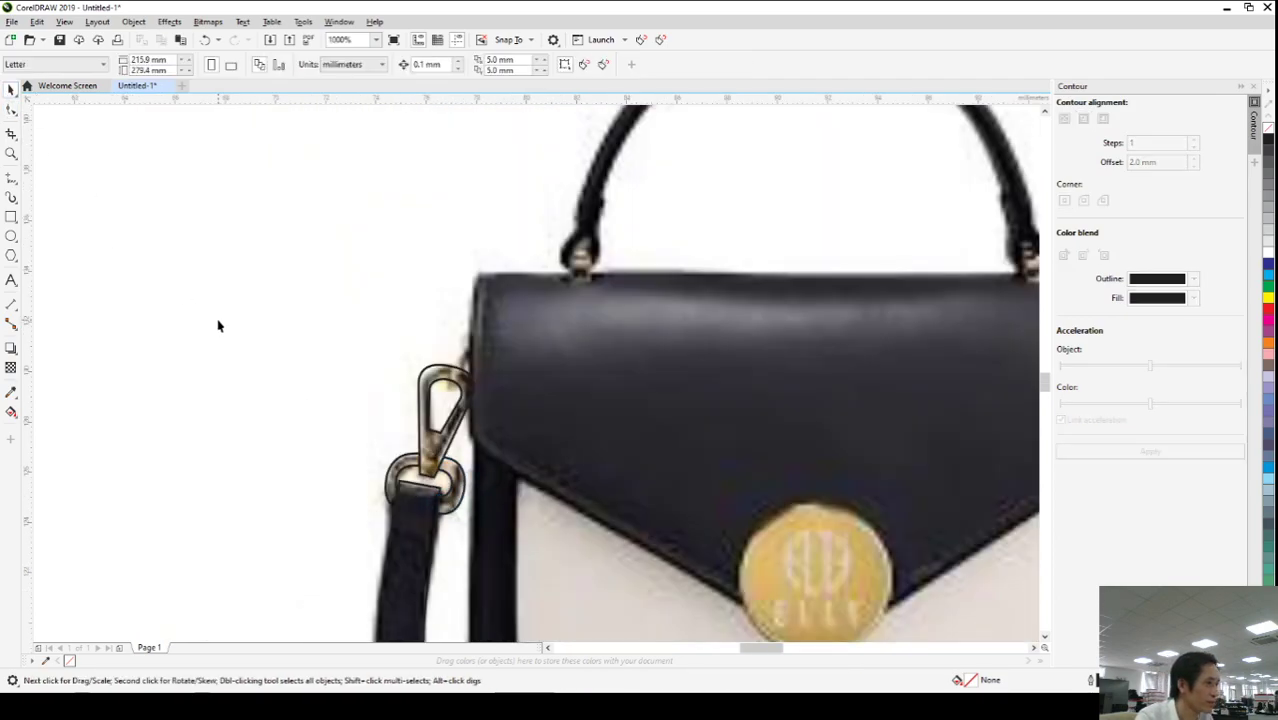
- Draw a rectangle about 23.8 by 9.5 mm around the bag's cream front panel
scroll(218, 325, down, 2)
scroll(290, 372, up, 1)
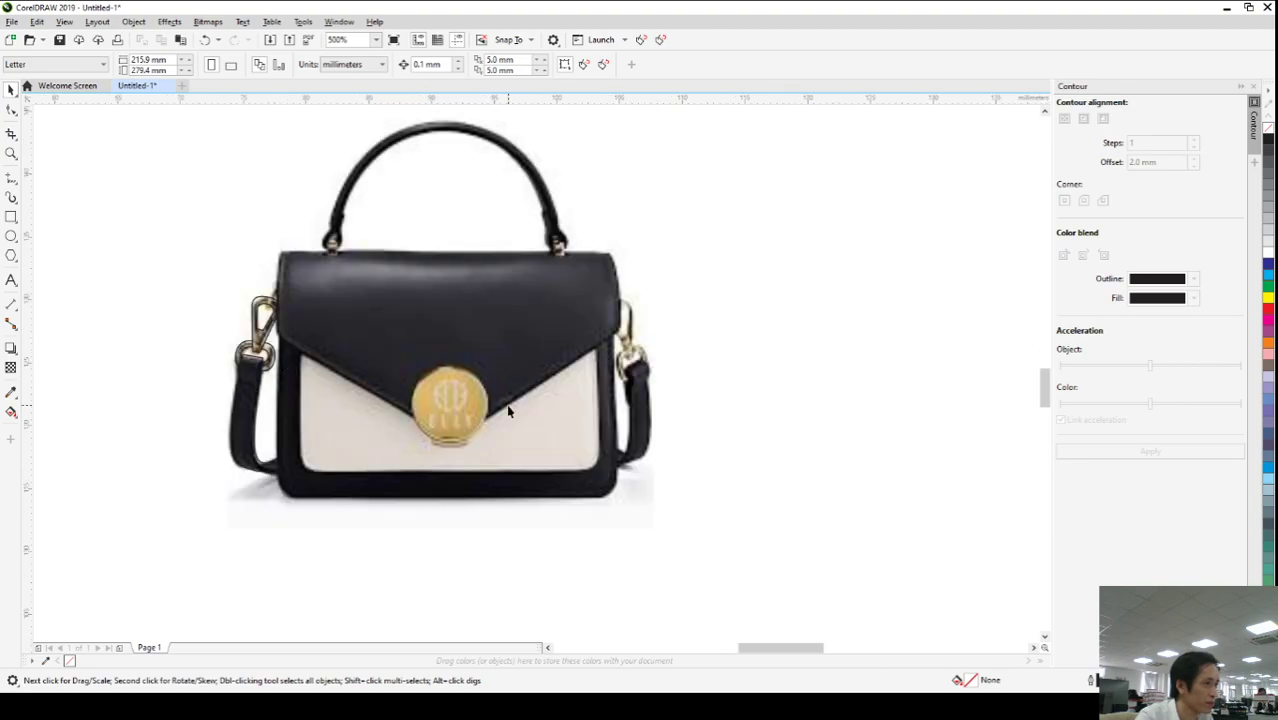
click(12, 217)
scroll(475, 400, up, 1)
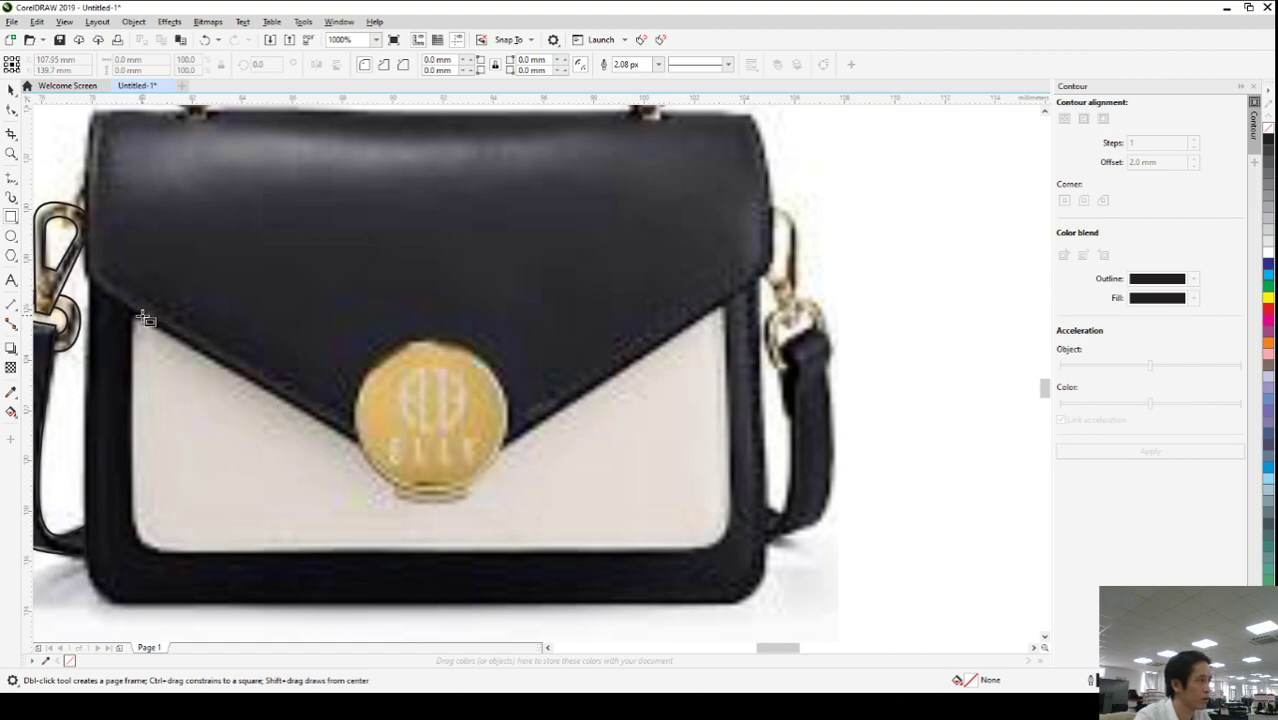
drag(133, 313, 732, 552)
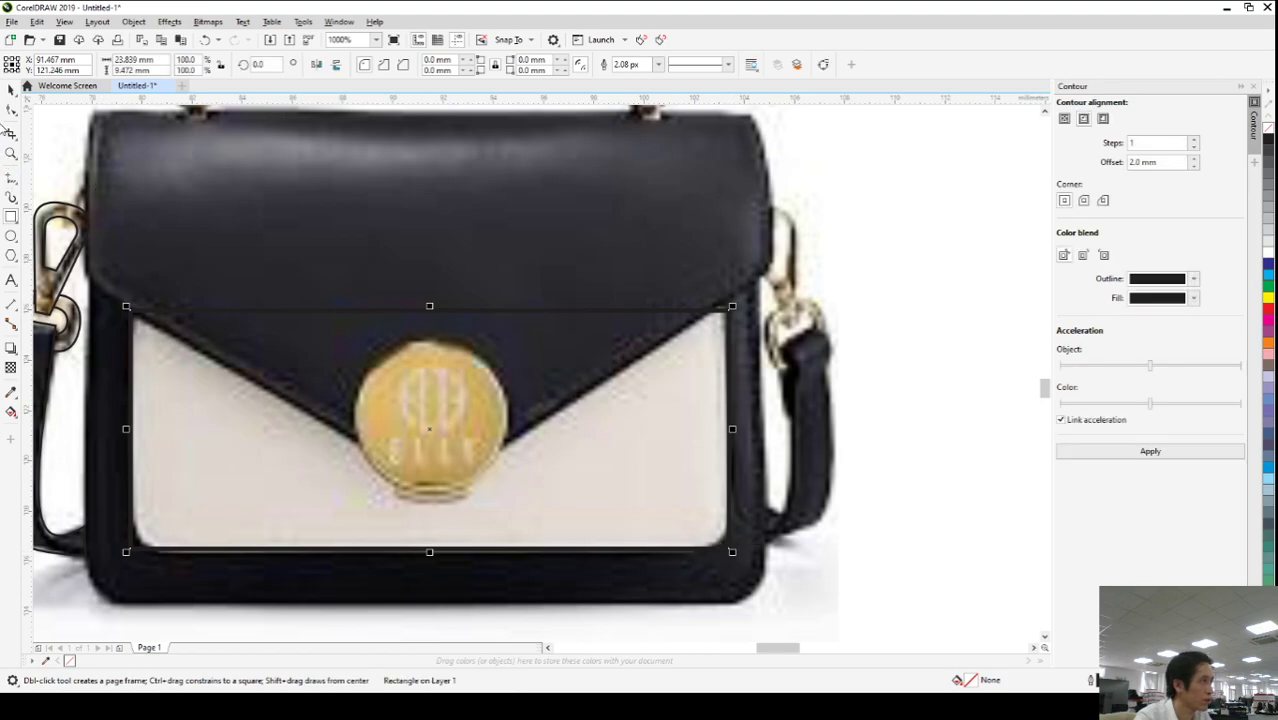
- Round the panel rectangle's four corners to a radius of about 1.1 mm and convert it to curves
click(10, 111)
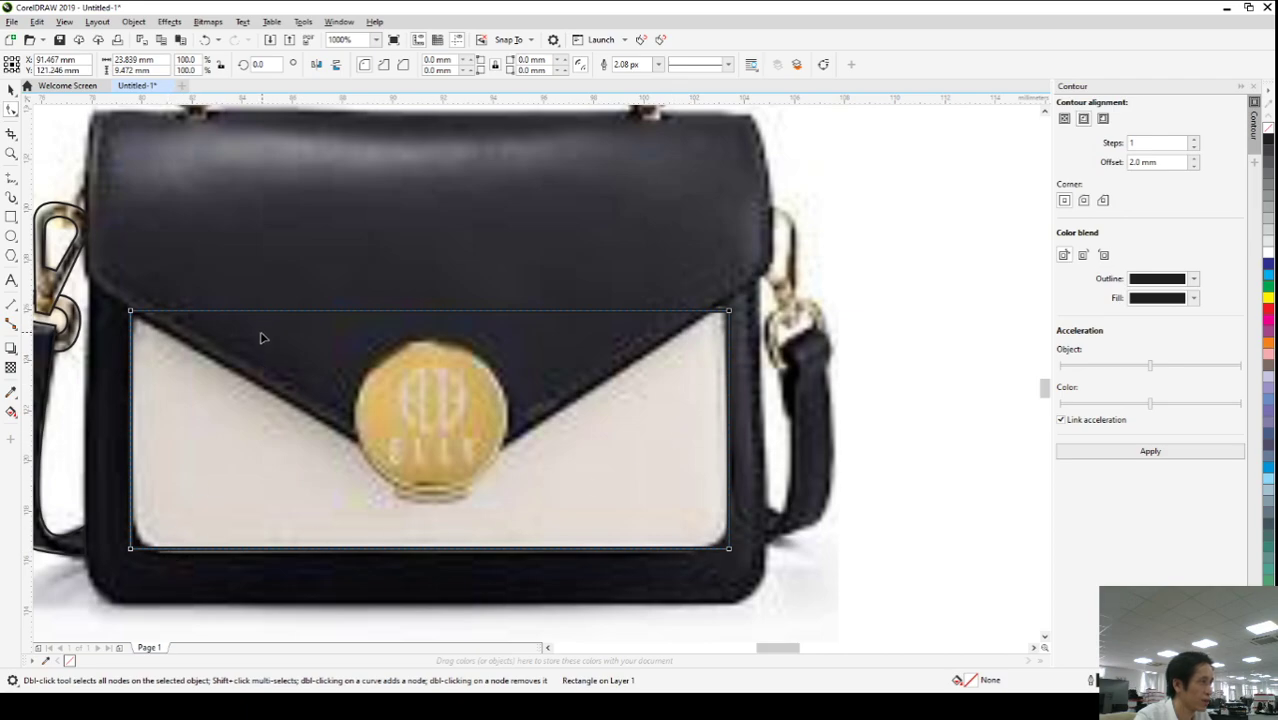
drag(134, 552, 158, 552)
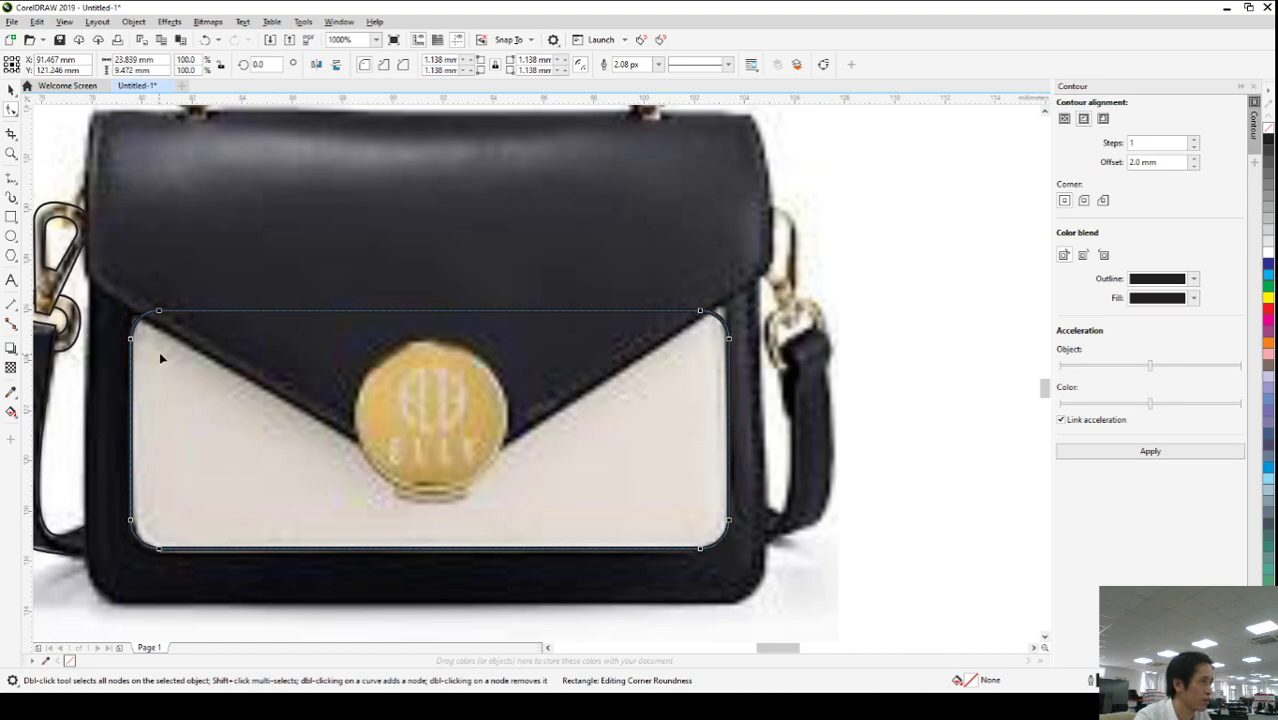
click(823, 64)
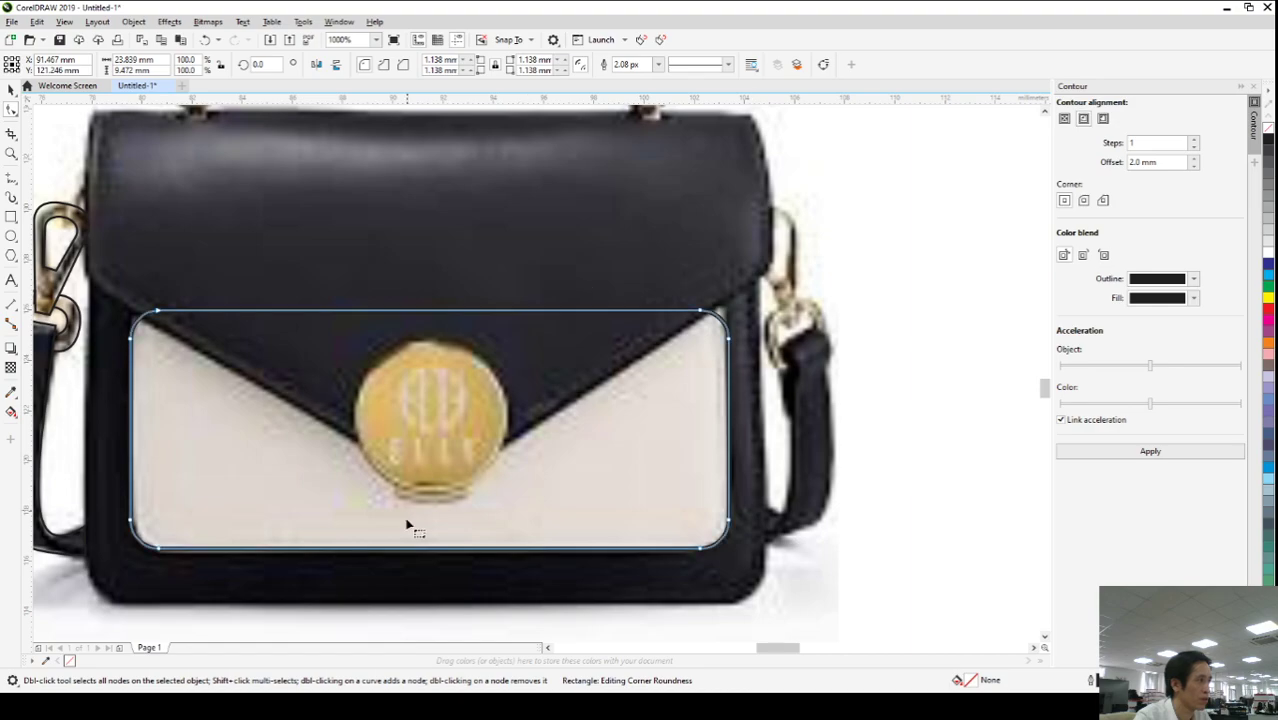
- Add a node midway on the panel's top edge, move it to the emblem's left side, and align the upper-left corner with the flap
scroll(378, 511, down, 3)
scroll(378, 511, up, 2)
scroll(370, 497, up, 2)
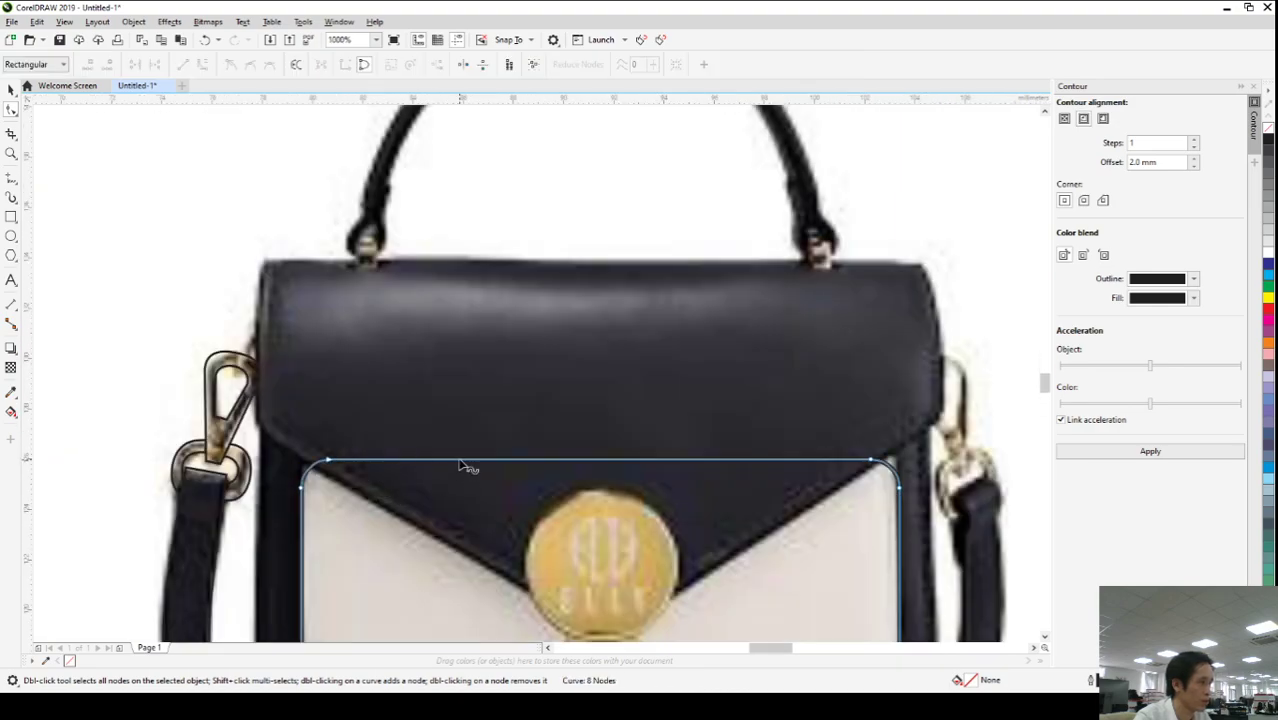
double_click(578, 461)
scroll(575, 462, down, 2)
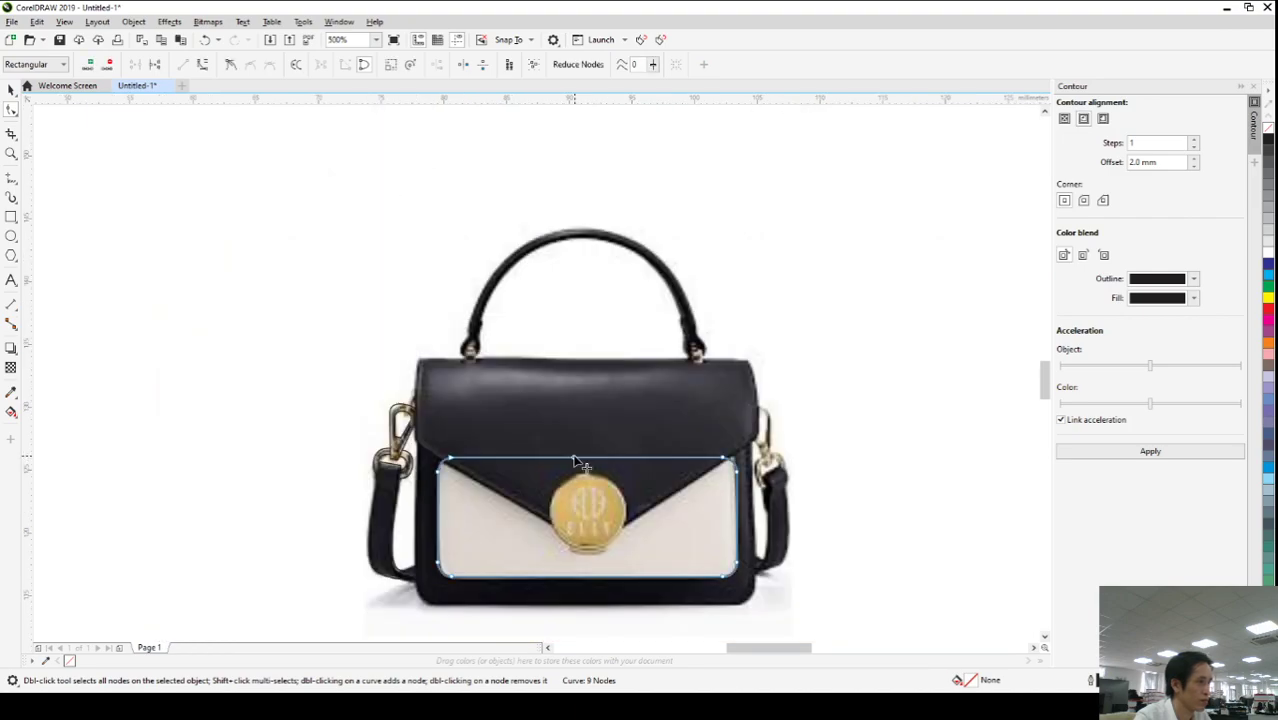
scroll(576, 462, up, 2)
drag(562, 445, 512, 570)
drag(322, 450, 313, 458)
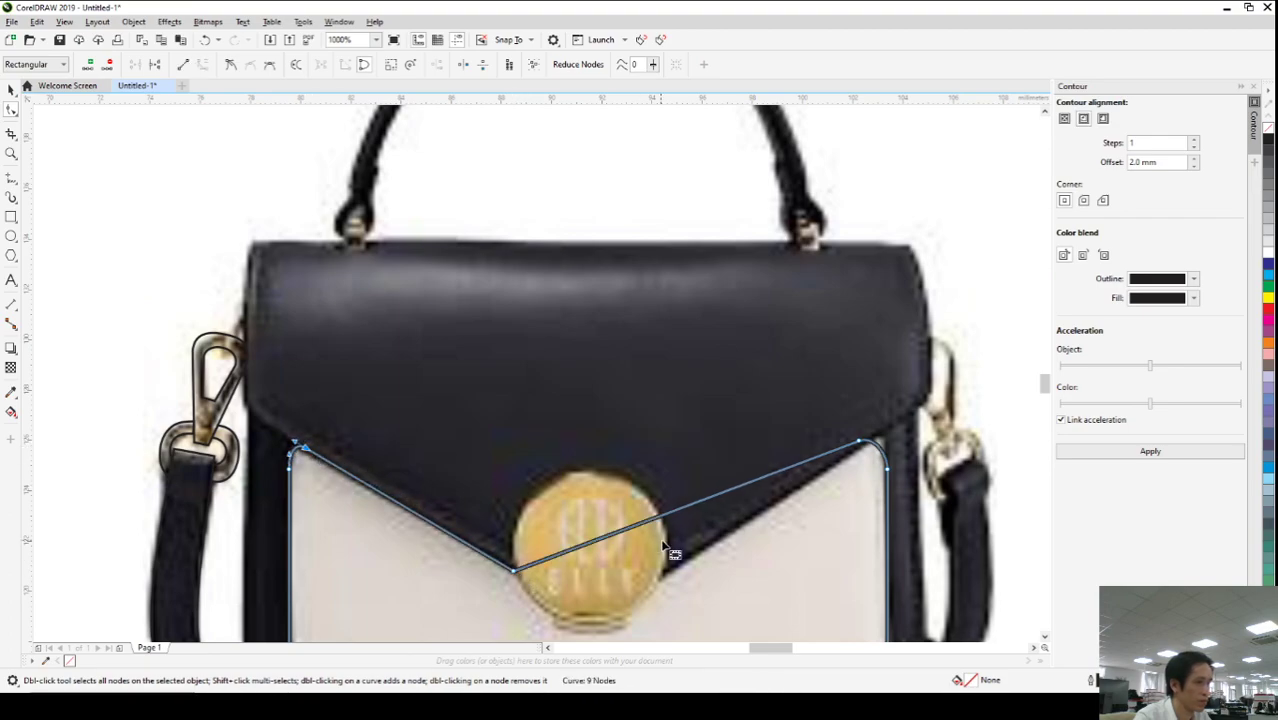
- Add a node on the panel's top edge, move it to the emblem's right side, and align the upper-right corner with the flap
double_click(660, 524)
drag(660, 524, 664, 577)
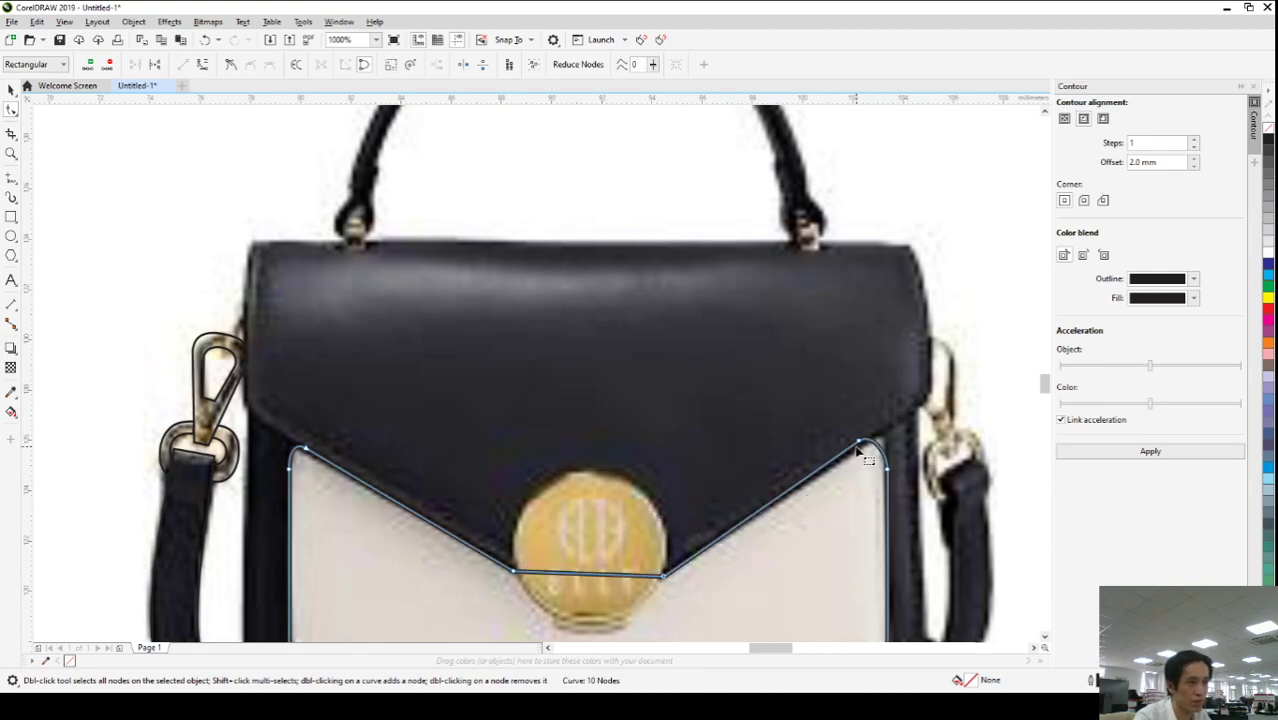
drag(871, 453, 887, 444)
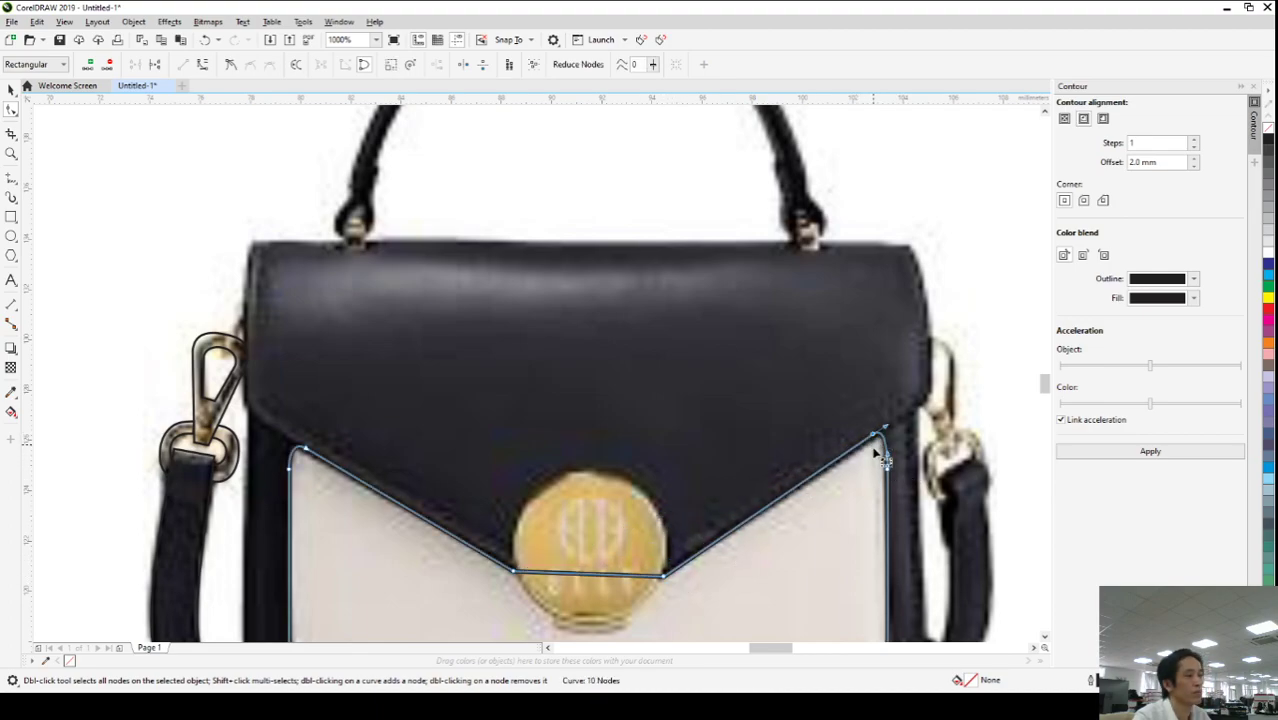
scroll(682, 445, down, 2)
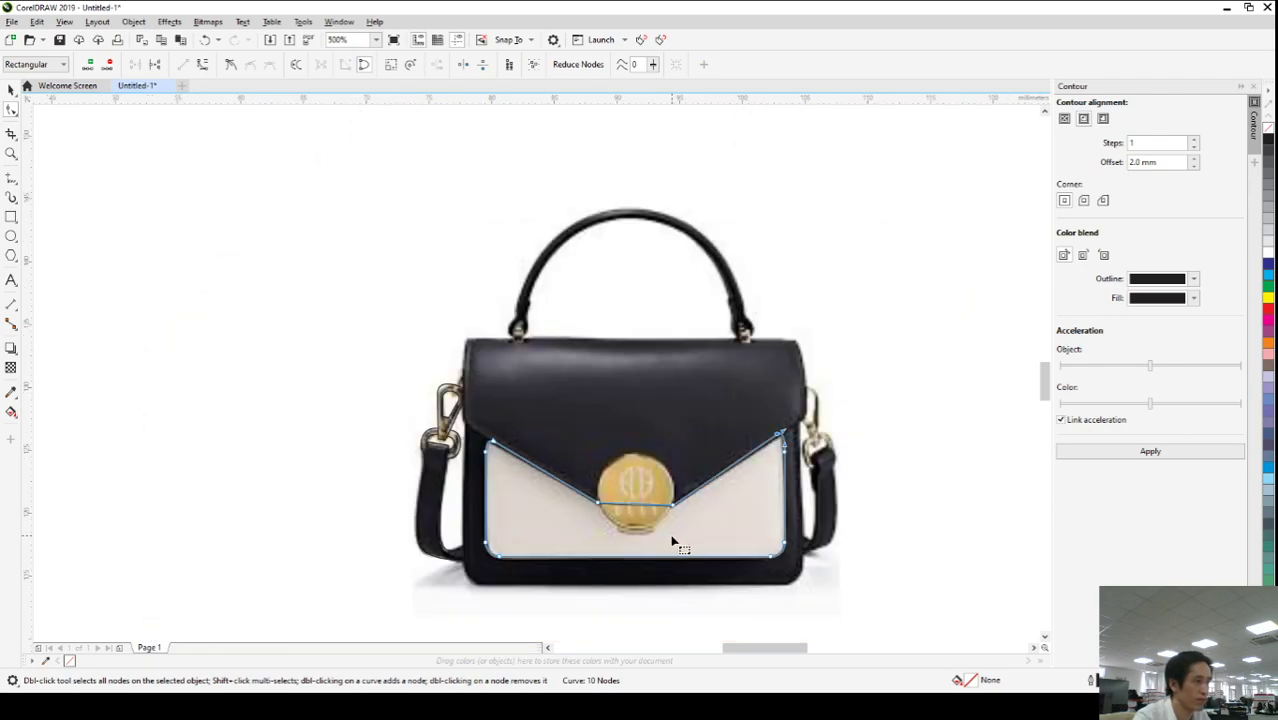
- Bend the panel's edge between the two emblem nodes downward into a rounded V along the emblem's bottom, and deselect the shape
scroll(672, 541, up, 2)
click(594, 471)
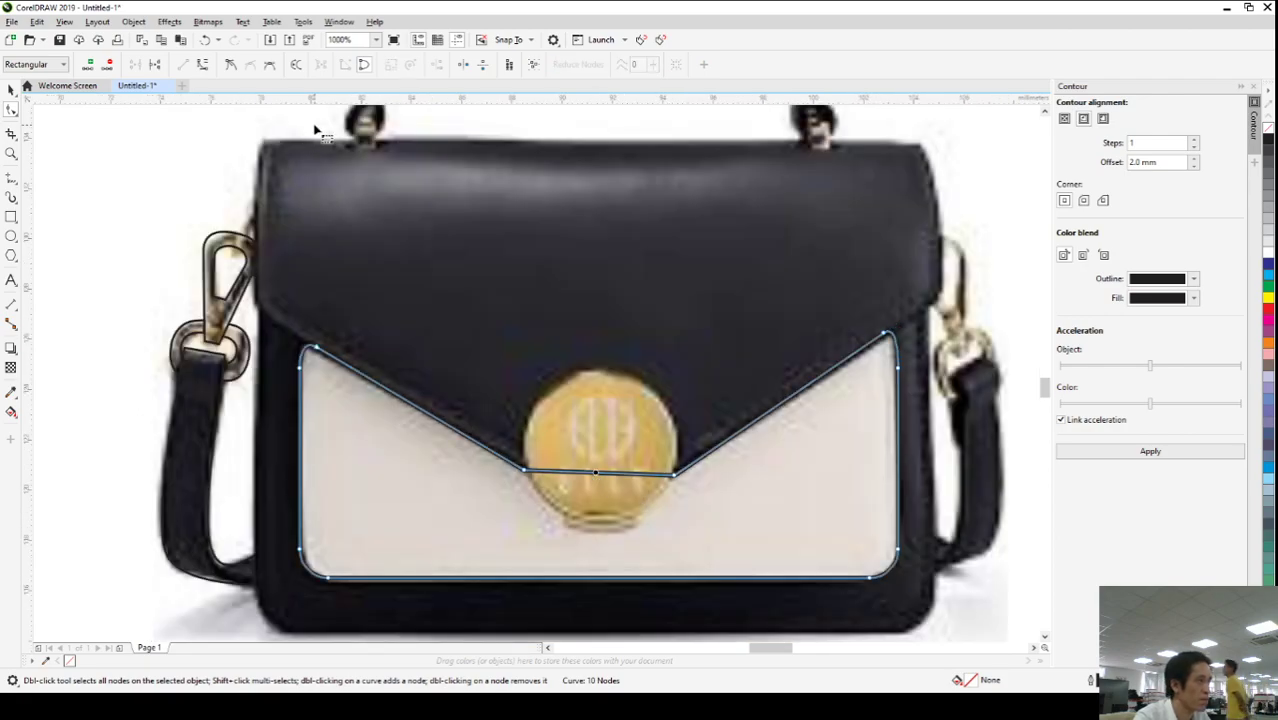
click(614, 470)
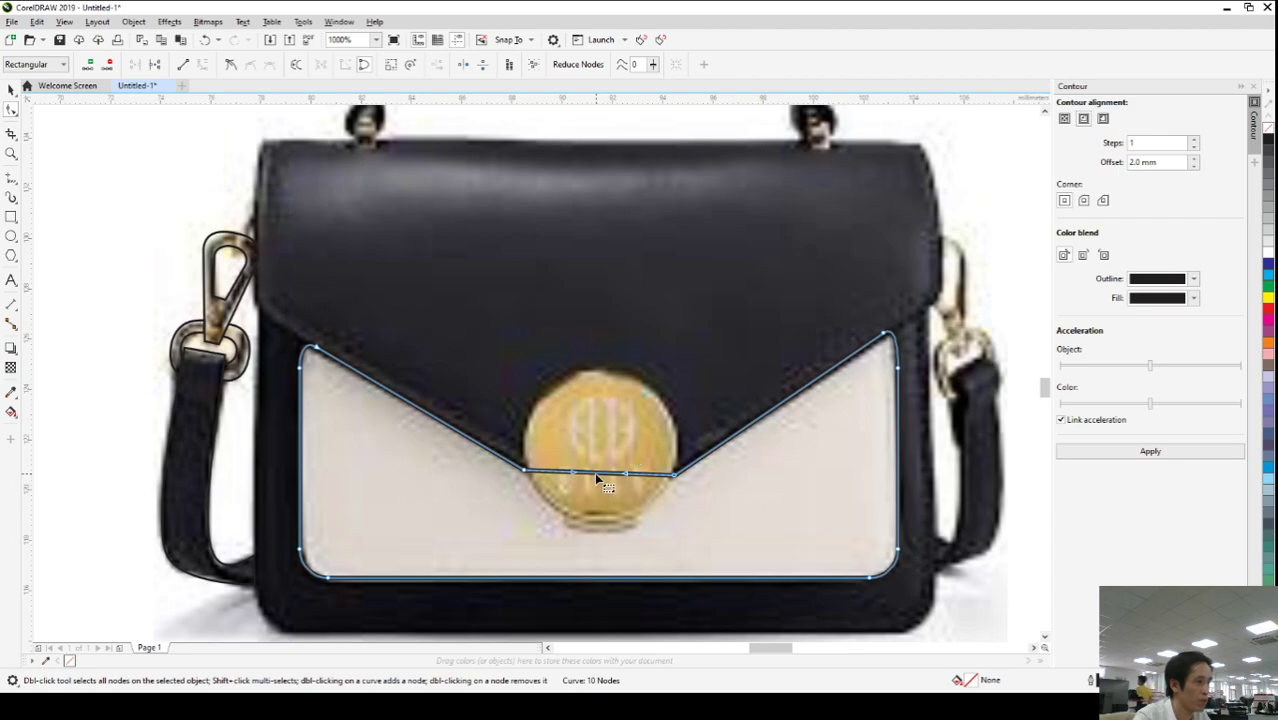
drag(598, 504, 601, 549)
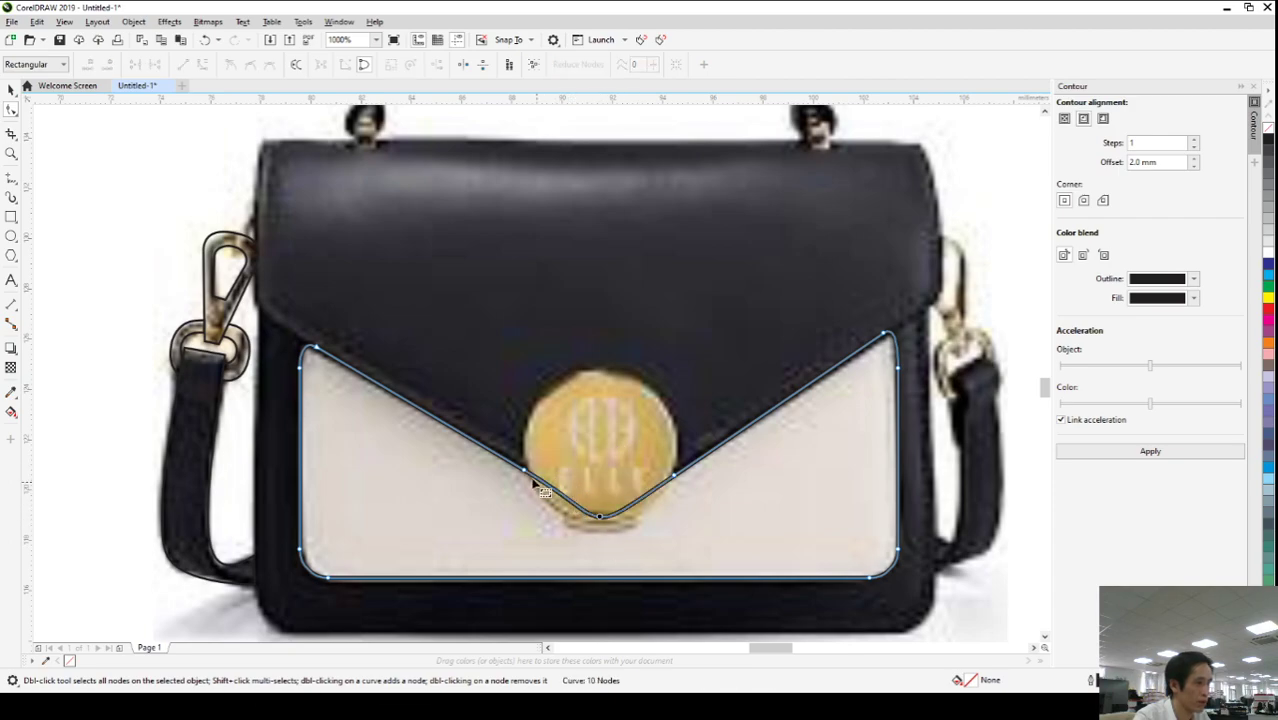
click(546, 490)
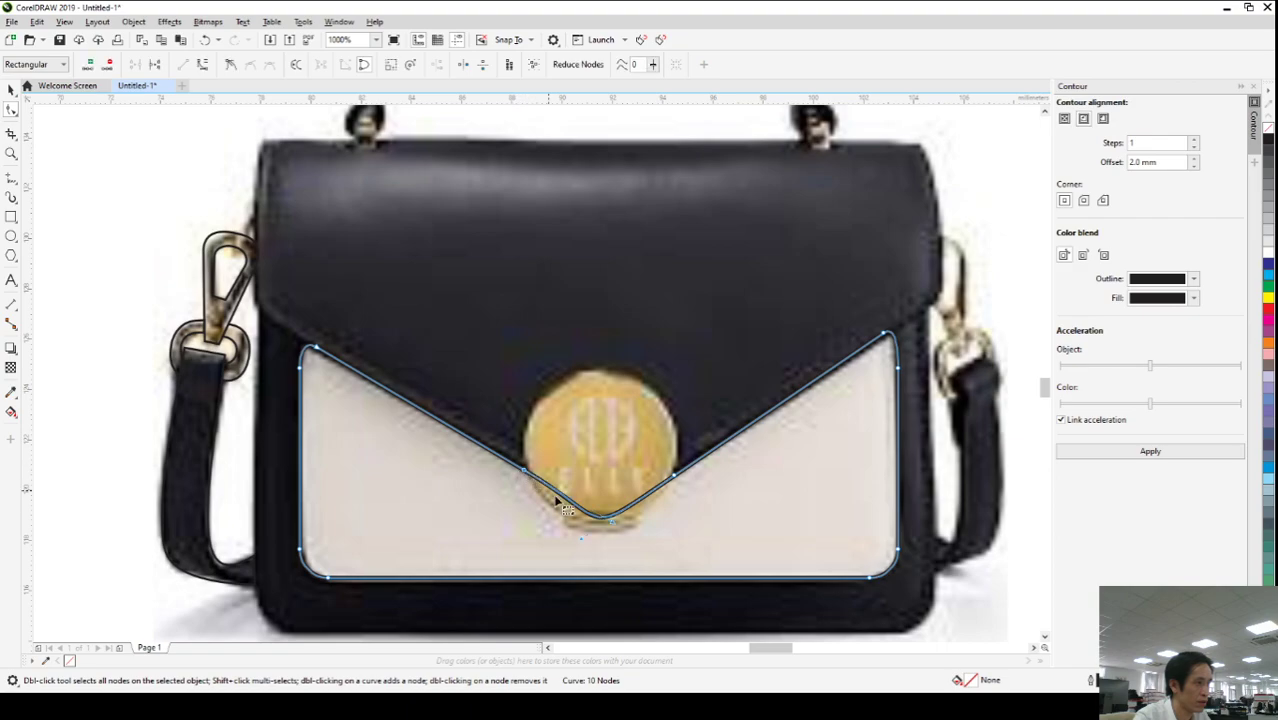
mouse_move(614, 527)
mouse_down()
mouse_move(557, 542)
mouse_move(626, 520)
mouse_up()
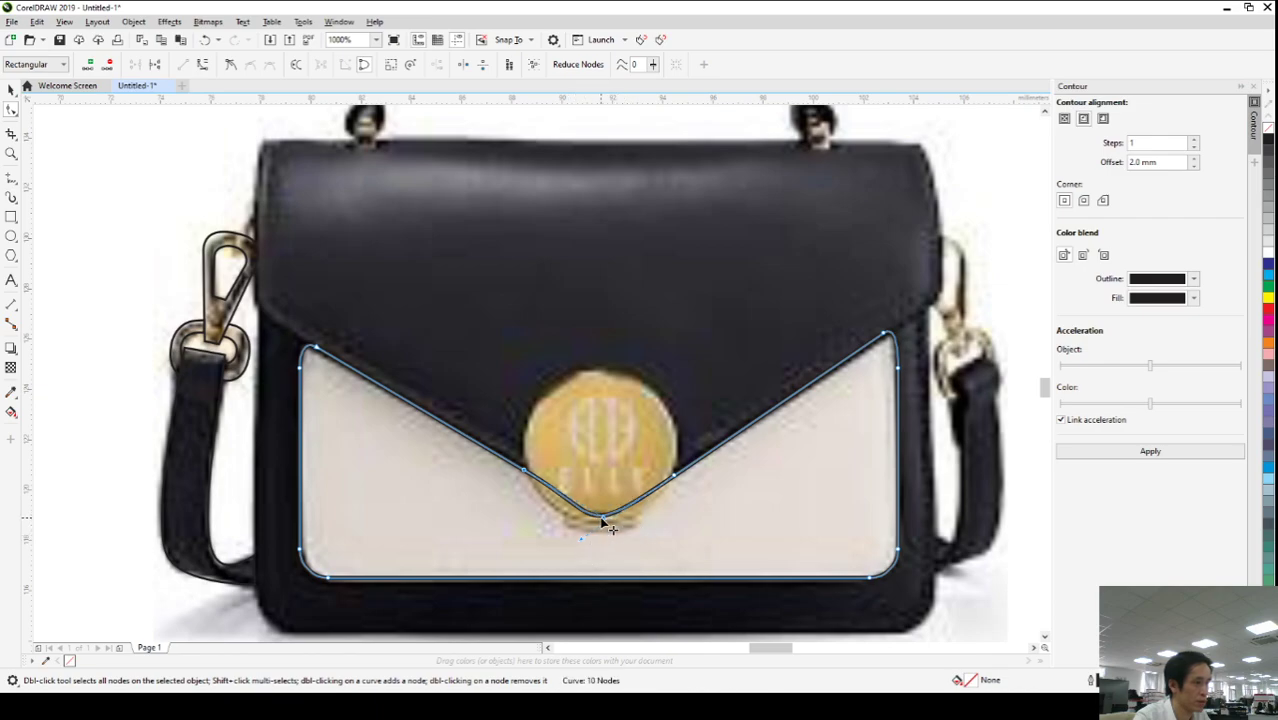
click(11, 89)
click(188, 277)
scroll(360, 362, down, 1)
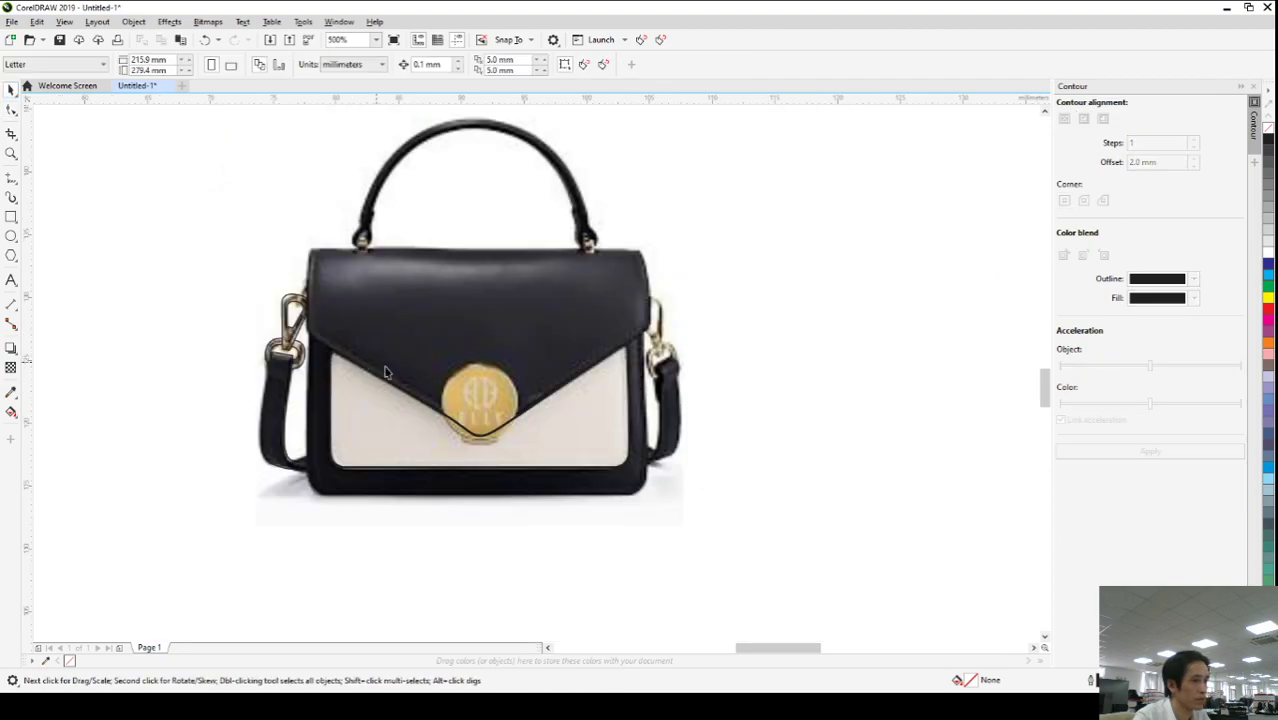
scroll(443, 482, up, 1)
scroll(443, 482, down, 1)
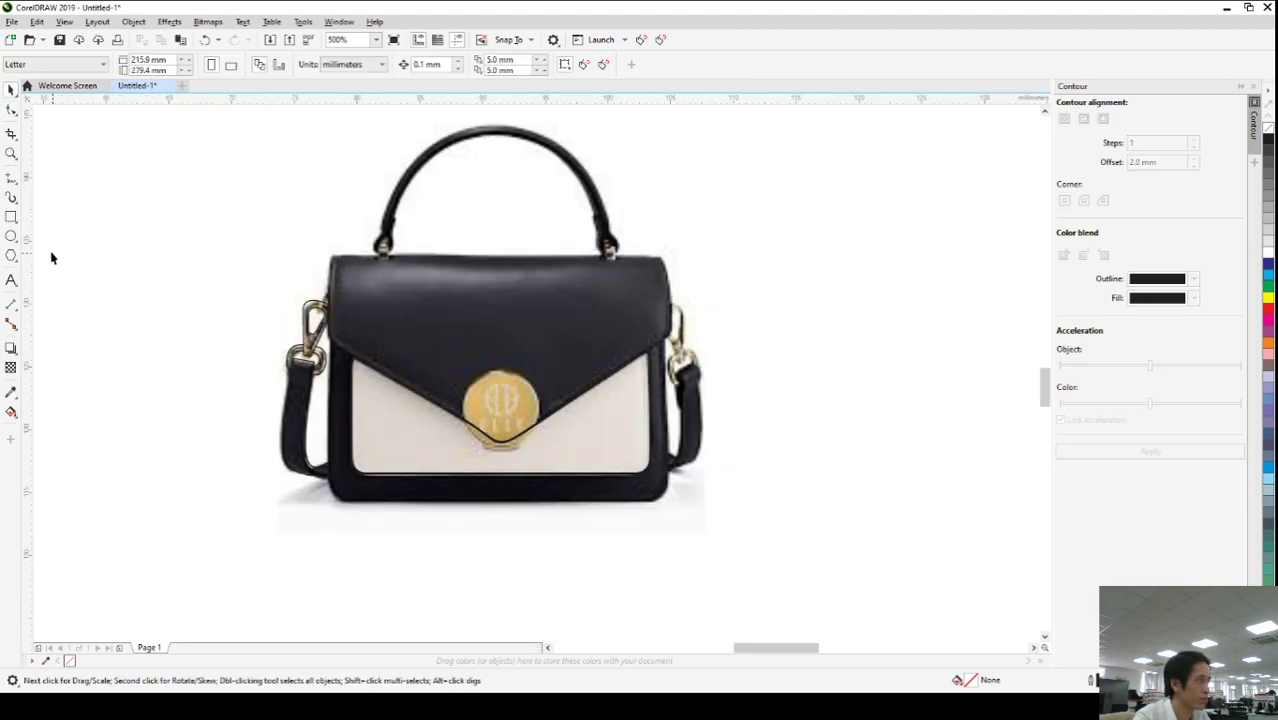
- Draw a rectangle about 27 by 14.2 mm around the lower part of the bag body
click(11, 216)
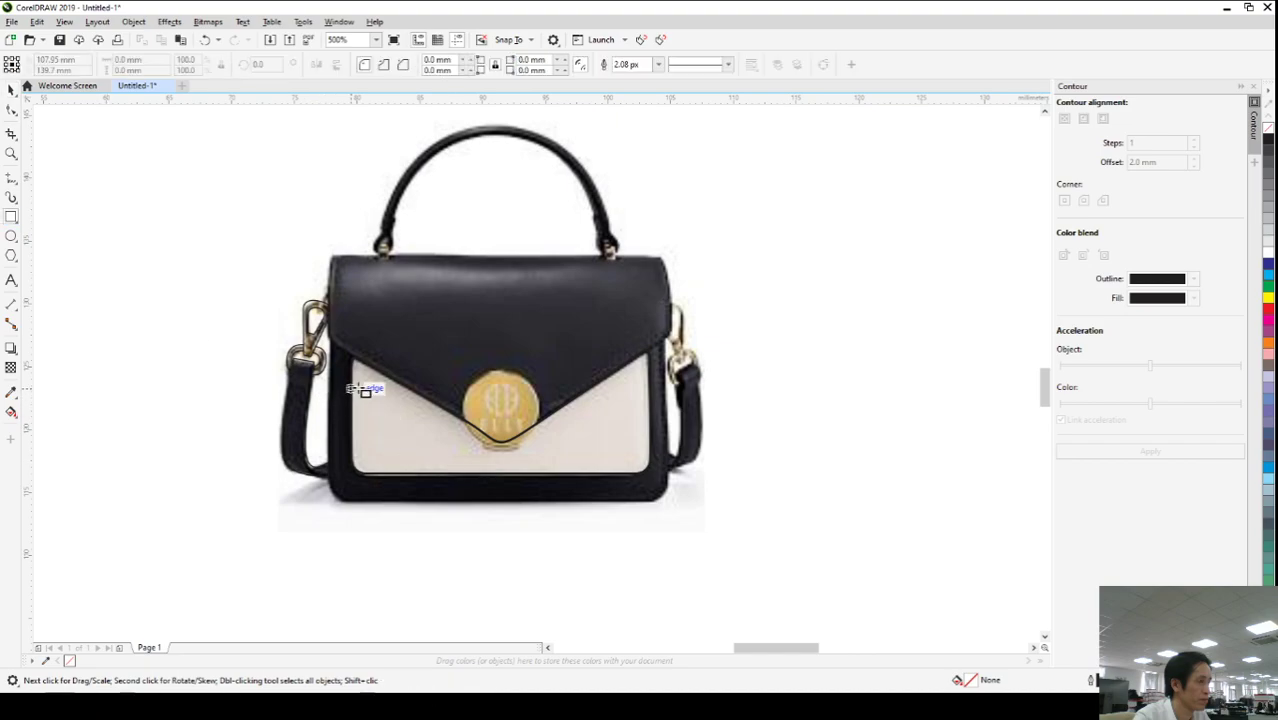
drag(185, 317, 531, 500)
click(11, 90)
drag(370, 405, 510, 406)
mouse_move(673, 508)
mouse_down()
mouse_move(652, 490)
mouse_move(674, 483)
mouse_move(661, 496)
mouse_up()
scroll(673, 503, up, 5)
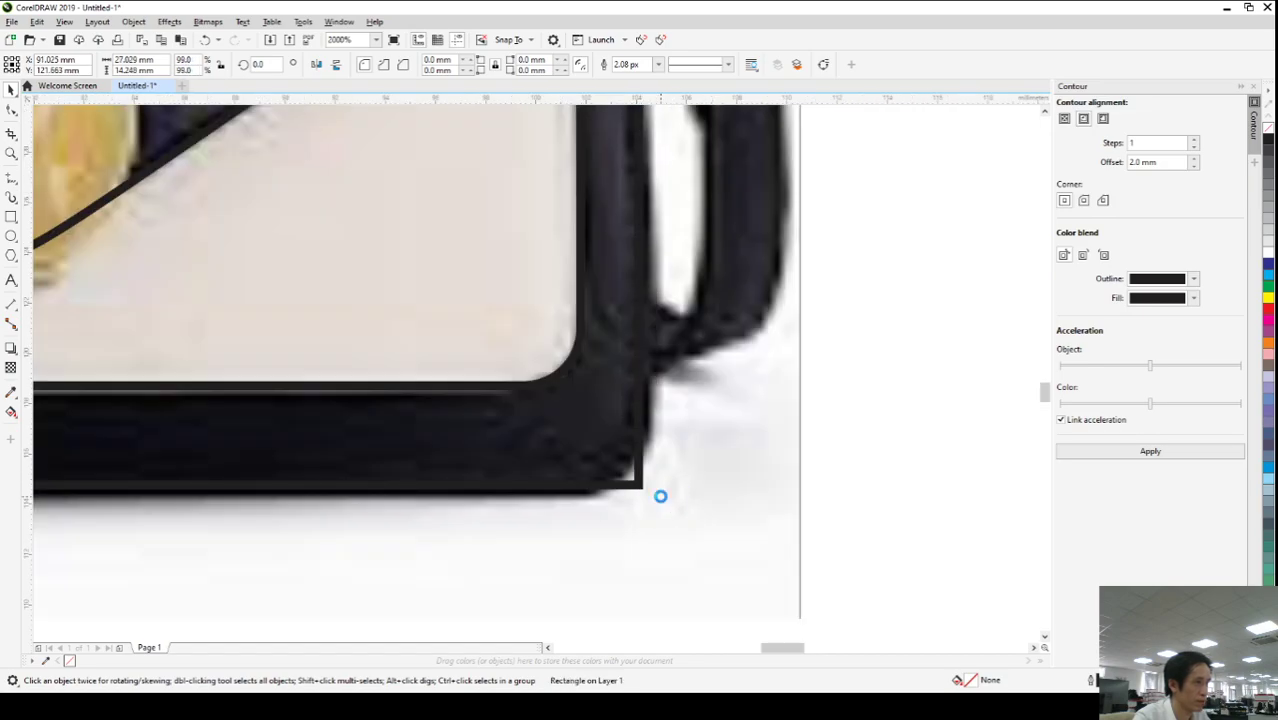
scroll(660, 496, down, 5)
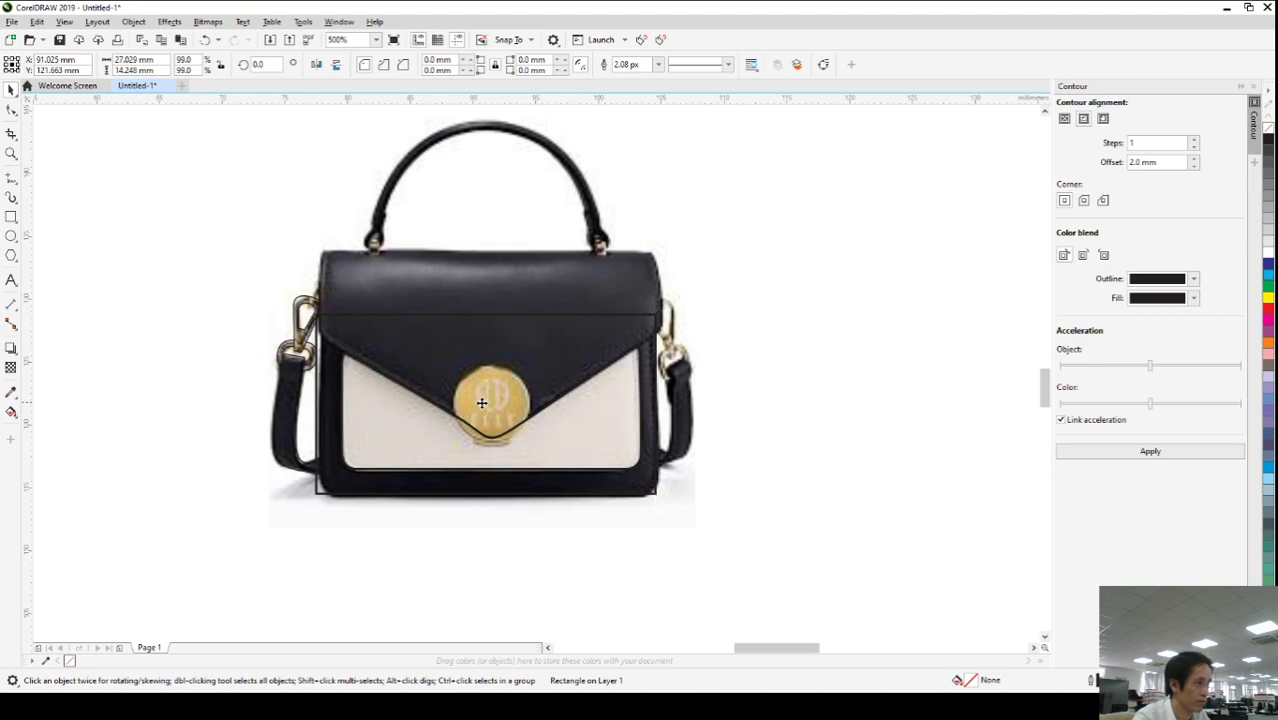
scroll(485, 404, up, 1)
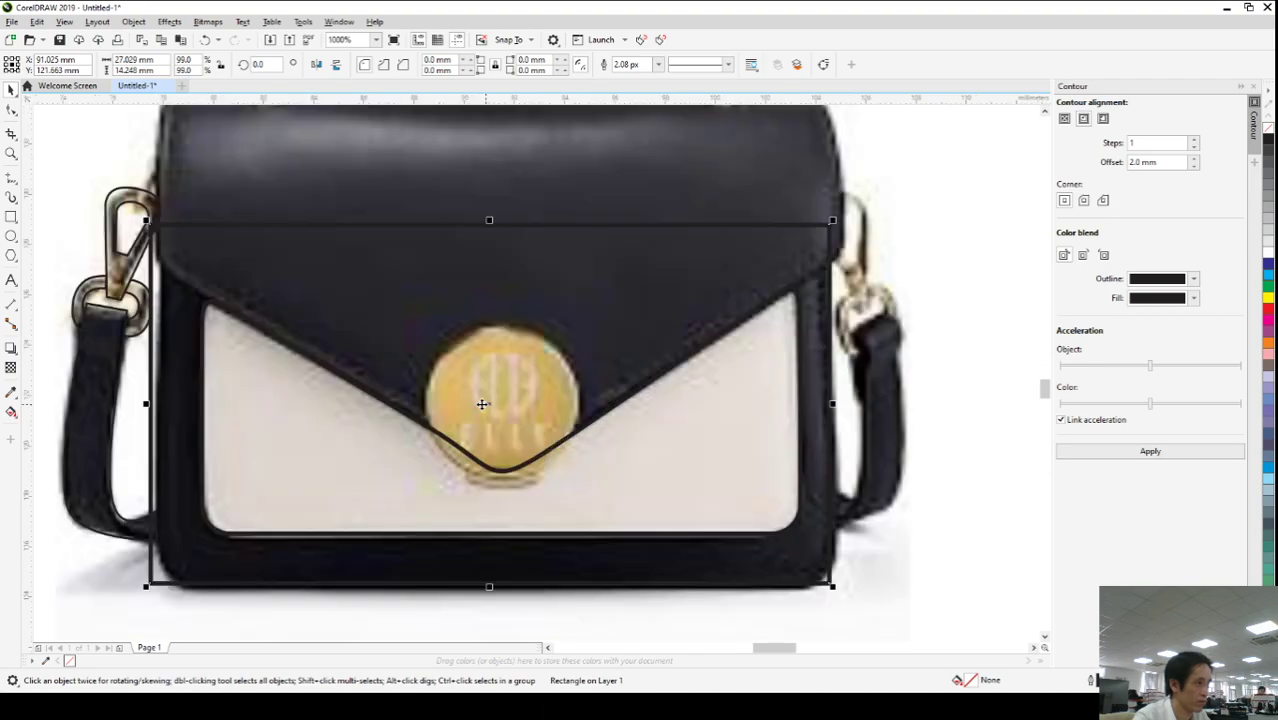
- Align the body rectangle with the bag's sides and stretch it down to a height of about 14.5 mm
drag(489, 404, 495, 403)
drag(501, 412, 496, 402)
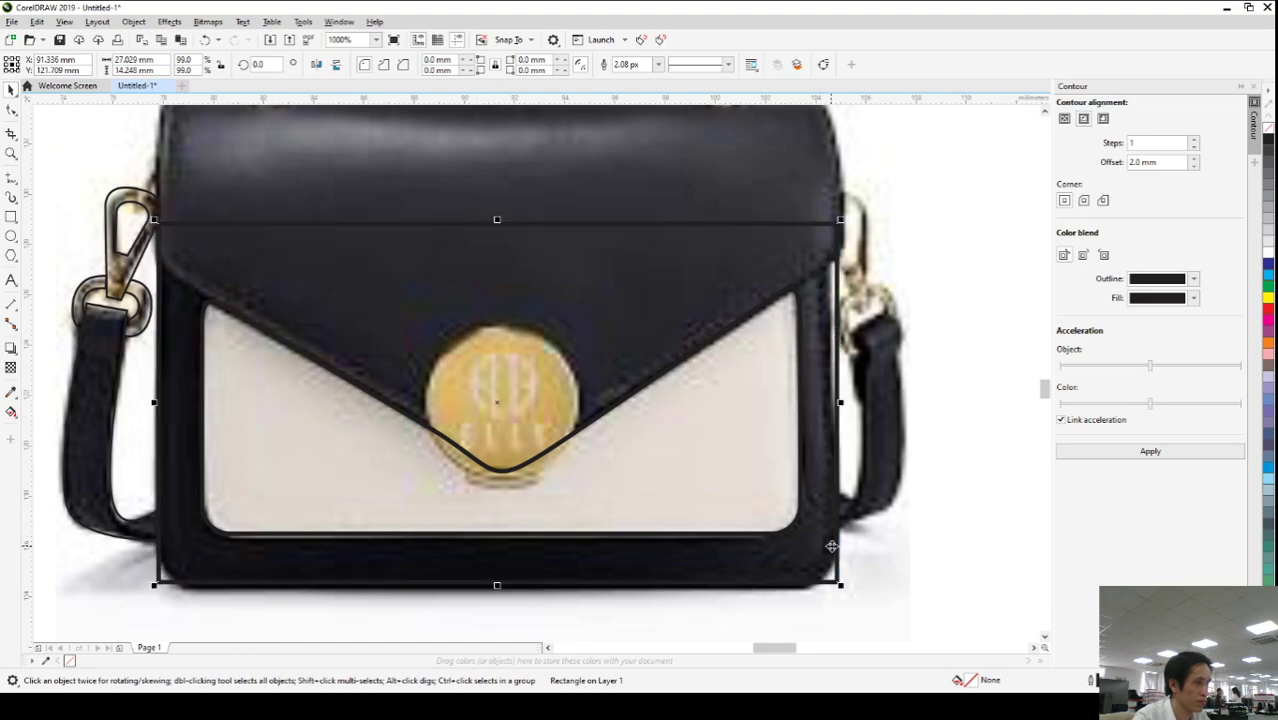
drag(840, 585, 840, 584)
drag(496, 584, 496, 586)
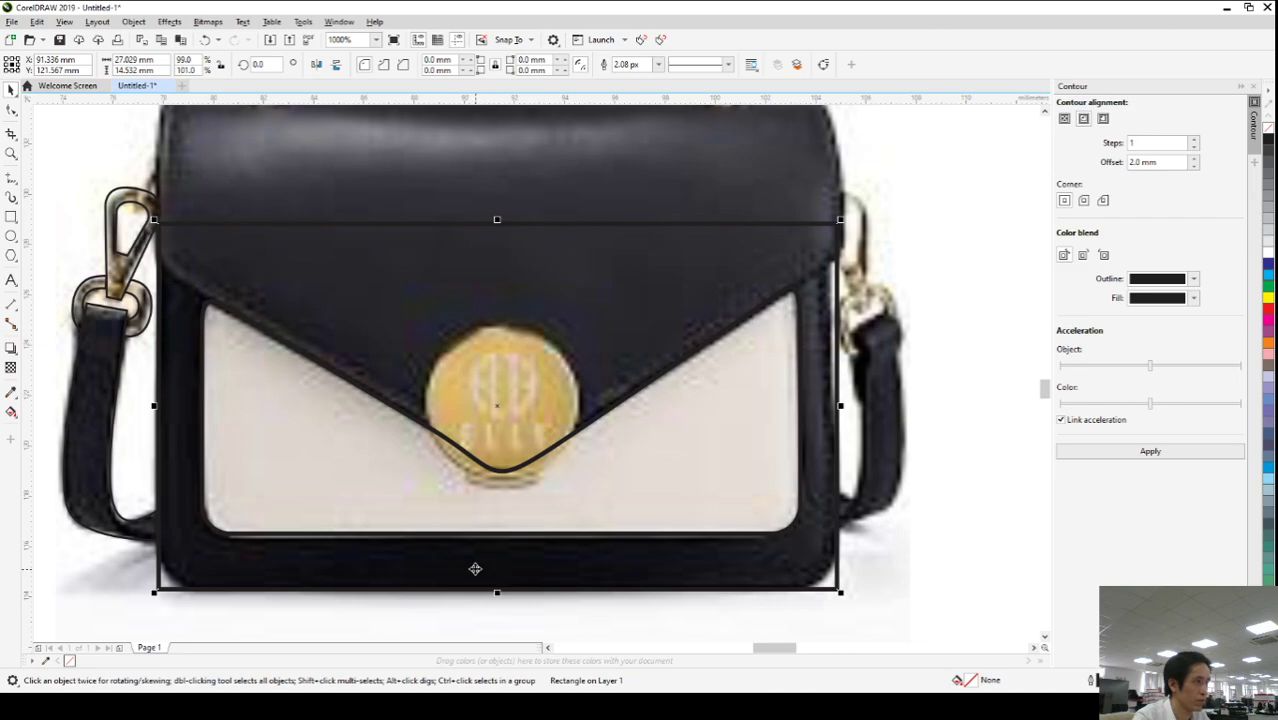
scroll(475, 569, down, 1)
- Round the body rectangle's four corners to a radius of about 1.6 mm and convert it to curves
click(11, 111)
drag(318, 586, 337, 578)
scroll(628, 418, up, 1)
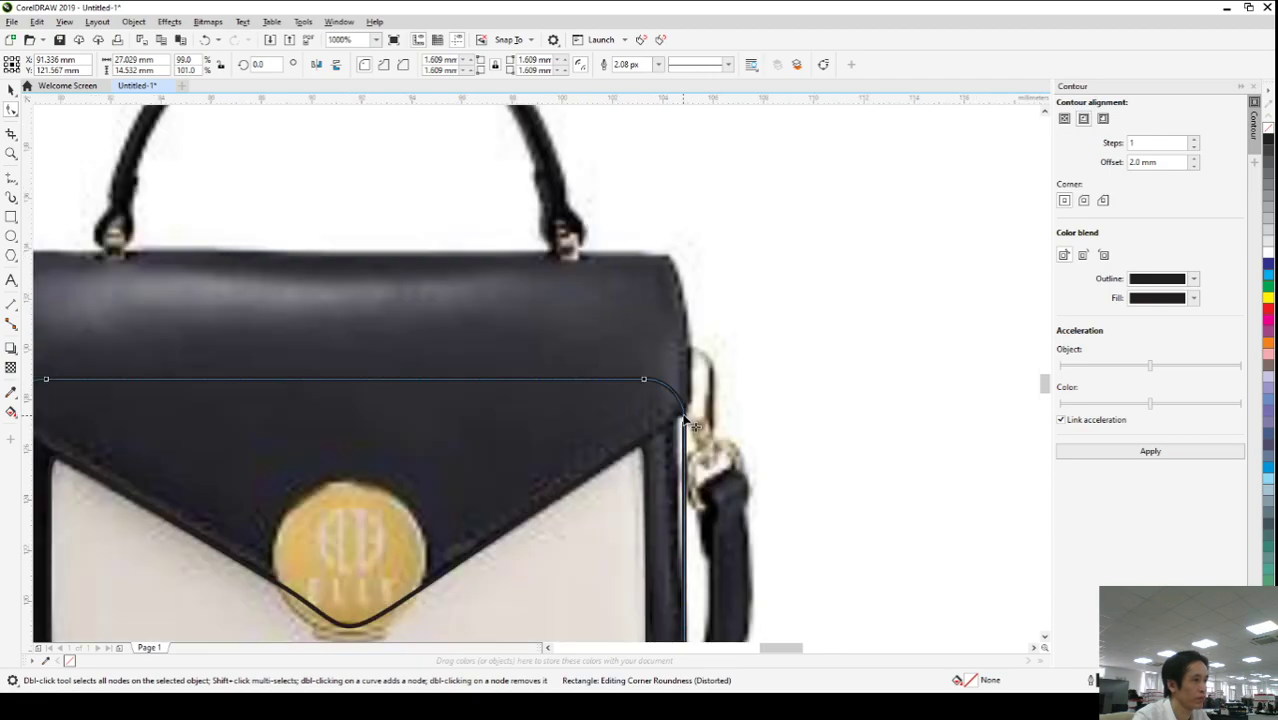
click(823, 65)
- Remove the extra nodes at the body shape's upper corners and turn its top edge into a straight line
key(Delete)
scroll(545, 475, down, 2)
scroll(540, 478, up, 1)
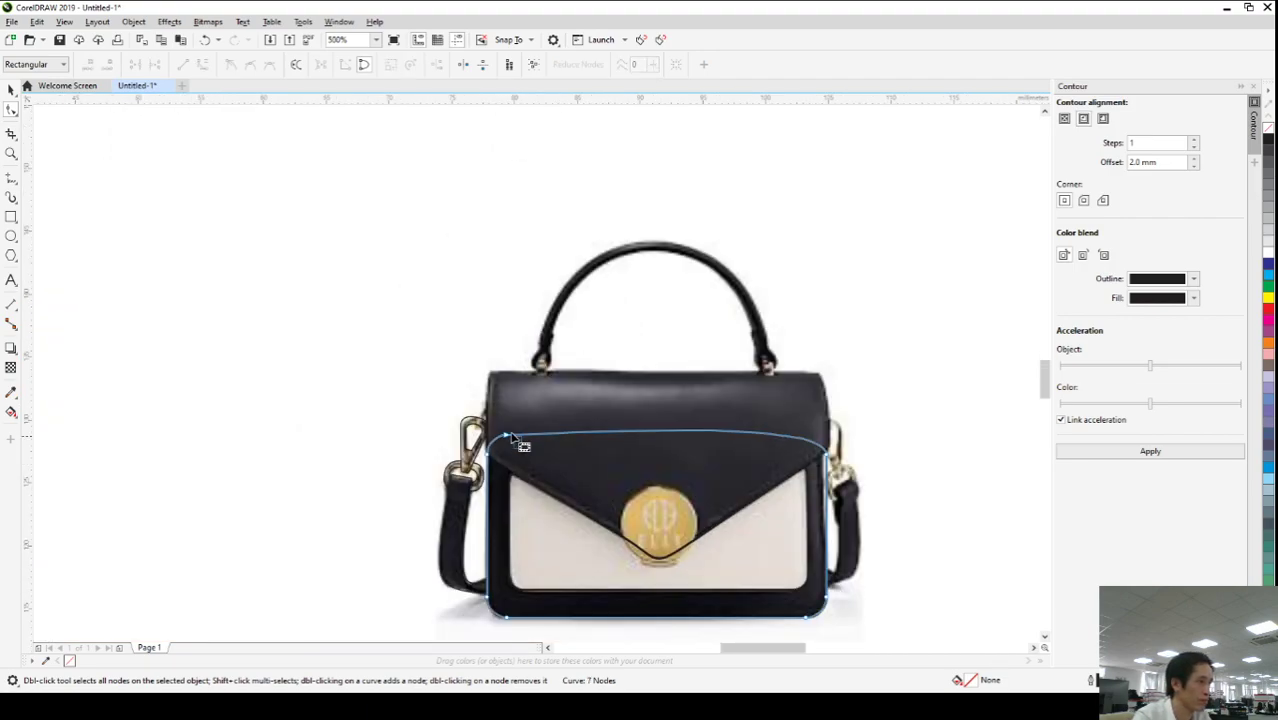
double_click(507, 438)
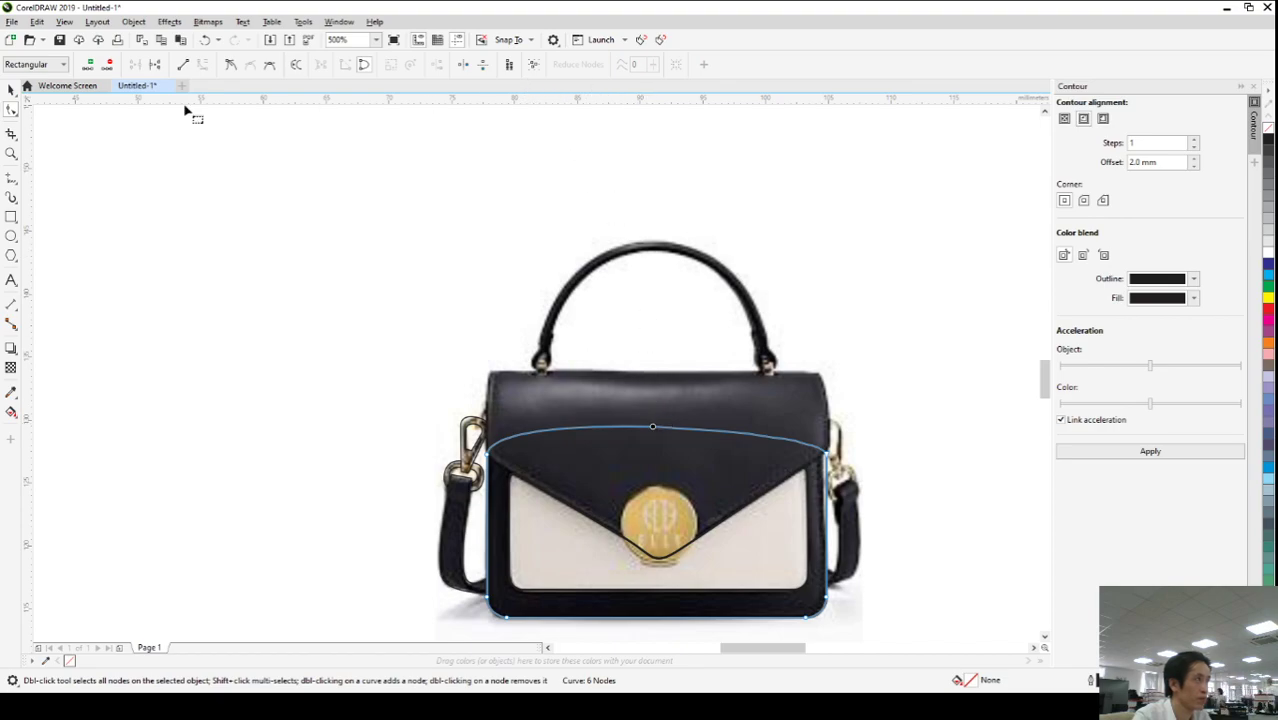
double_click(652, 426)
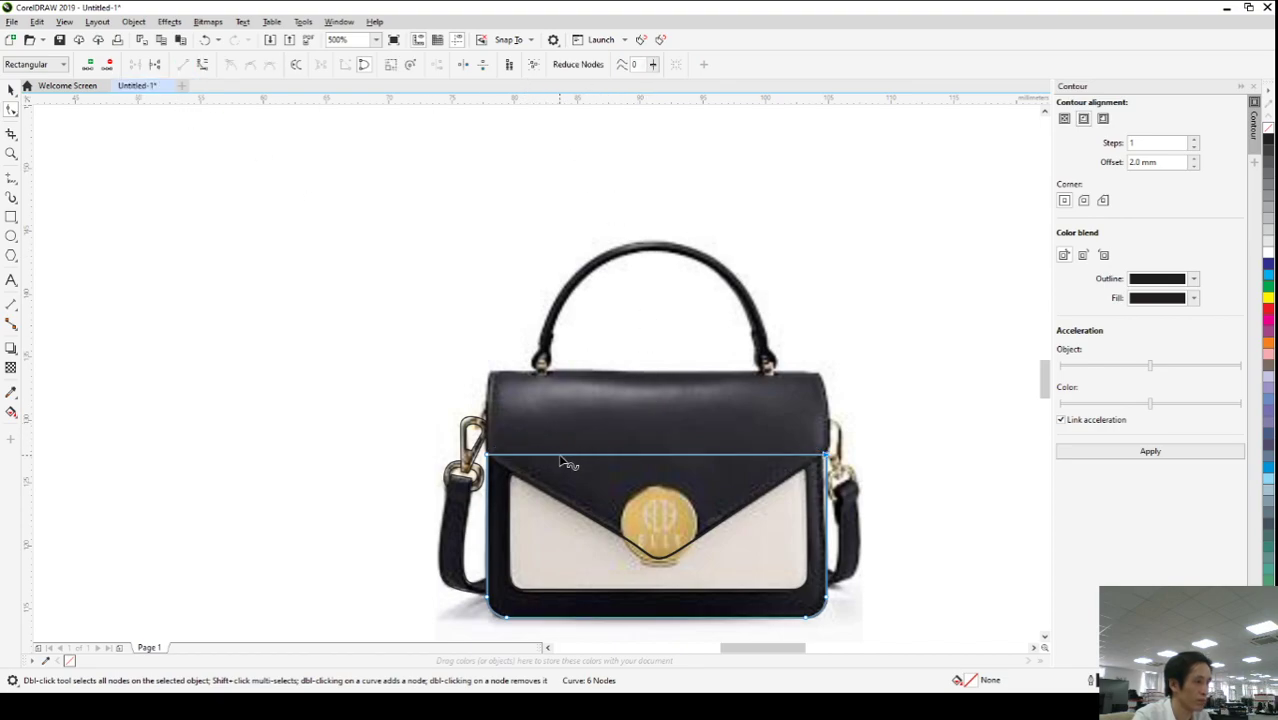
- Add two nodes on the body shape's top edge and move them to the emblem's left and right sides
drag(568, 462, 621, 541)
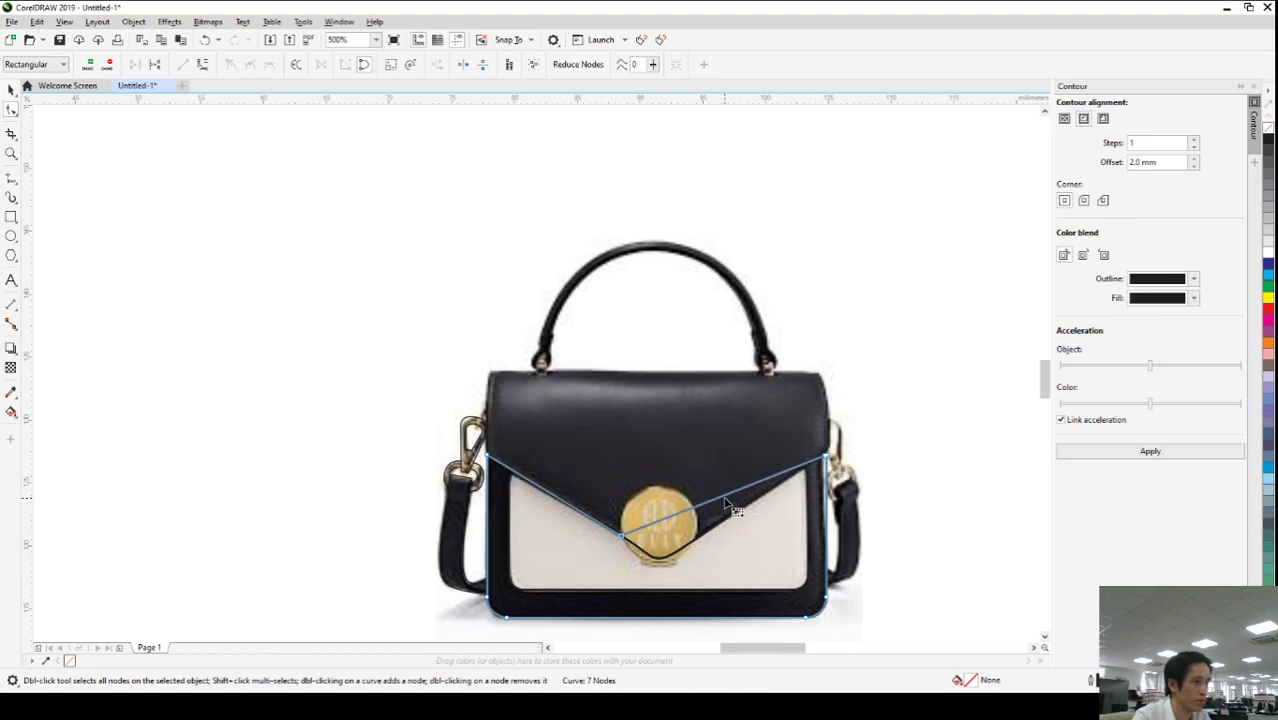
double_click(697, 512)
drag(697, 512, 697, 539)
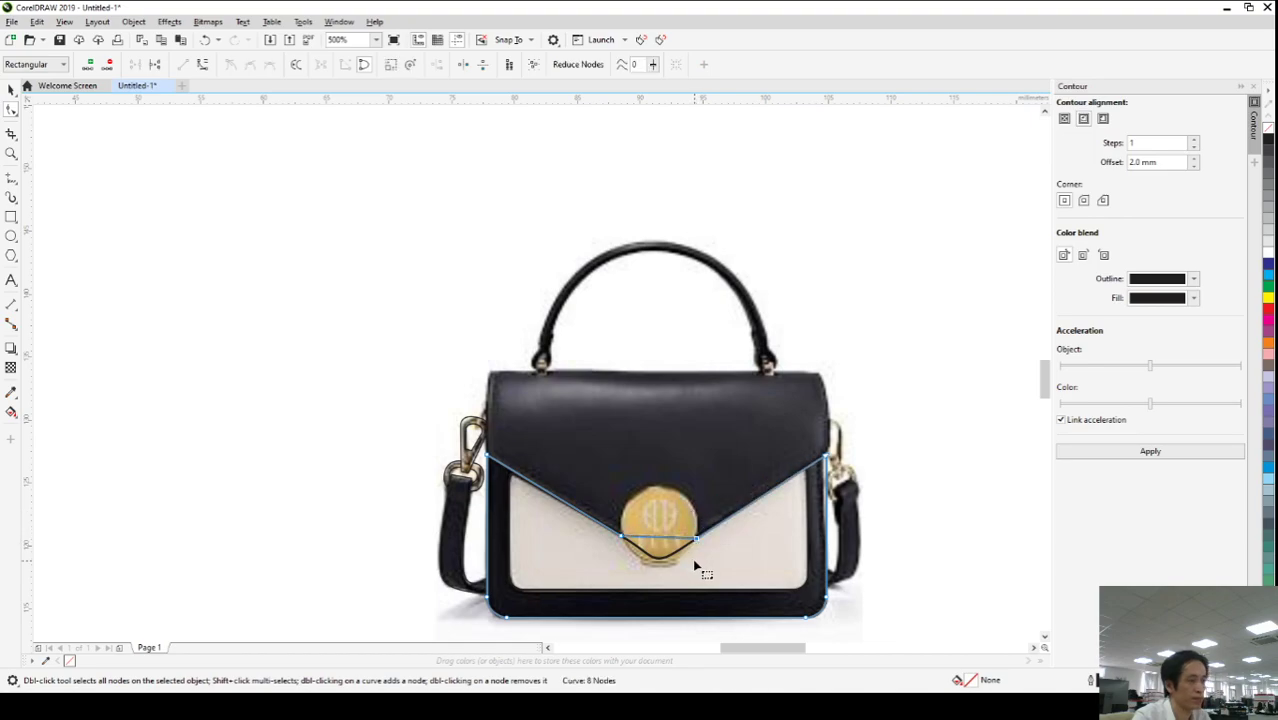
- Draw straight lines about 27.1 mm wide overall around the flap's left side, top and right side, ending partway down its right diagonal
scroll(422, 512, down, 2)
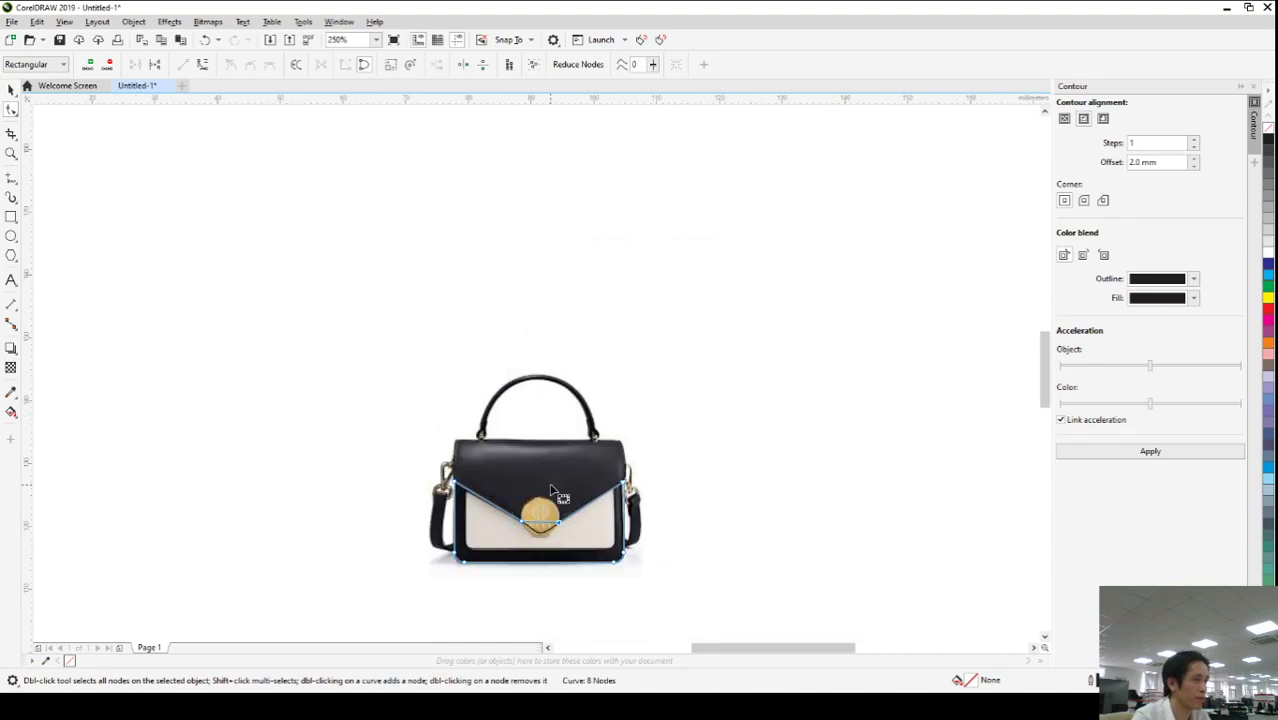
scroll(555, 490, up, 2)
click(11, 178)
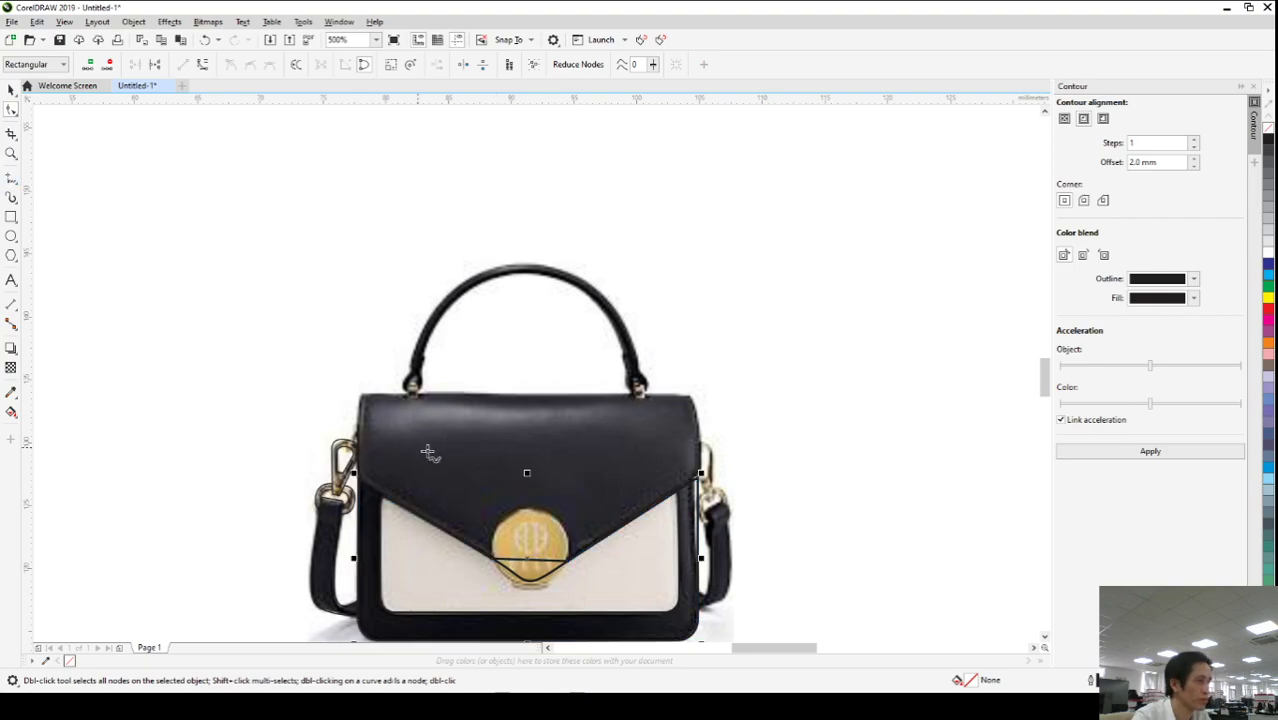
scroll(430, 447, up, 2)
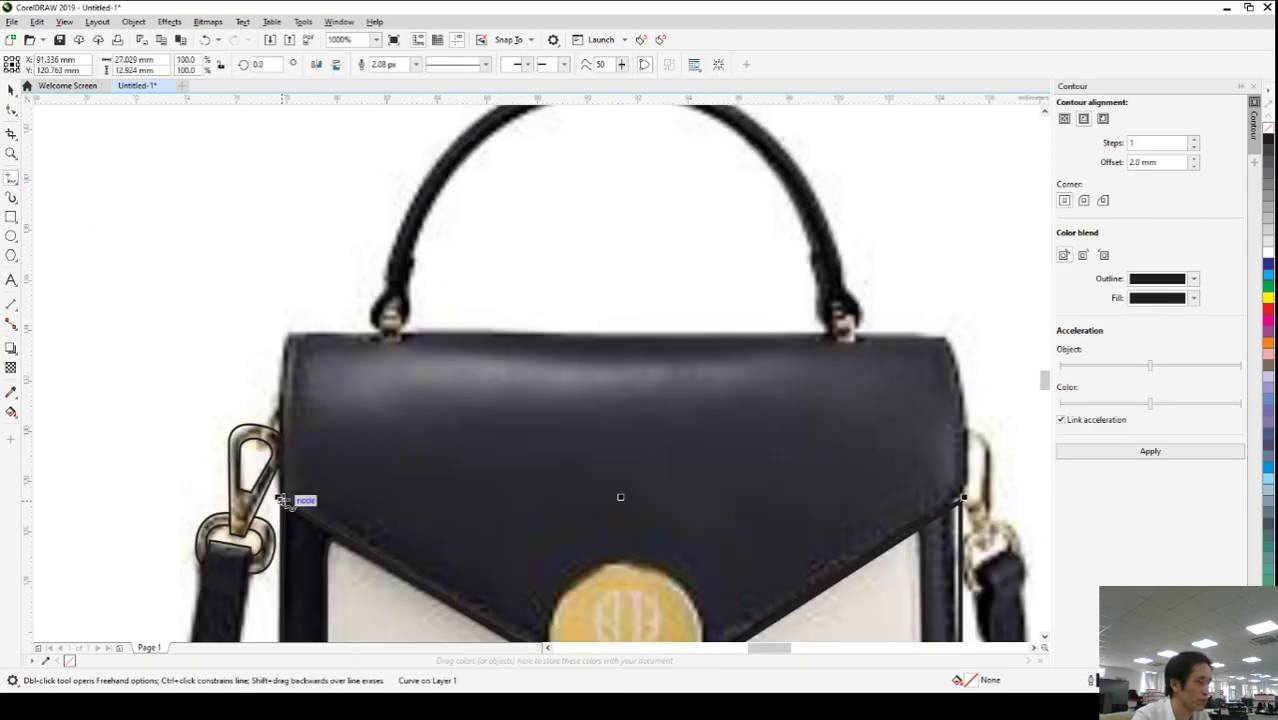
click(281, 498)
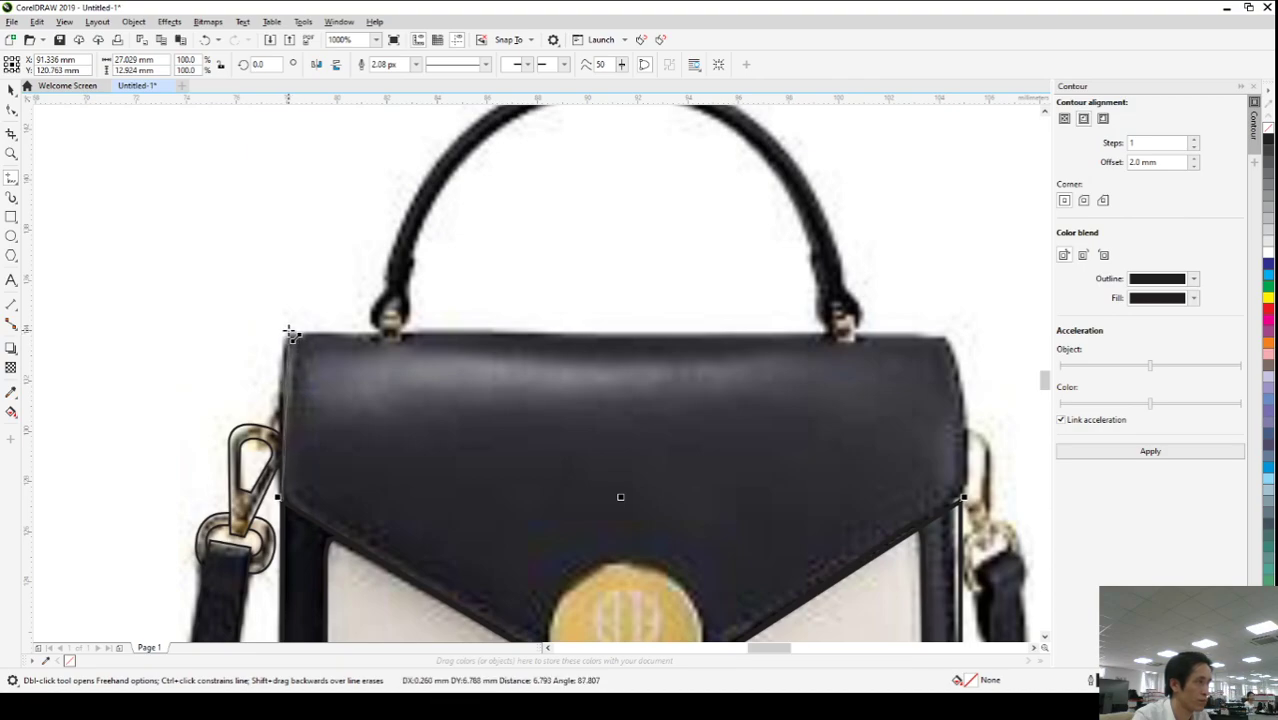
double_click(288, 332)
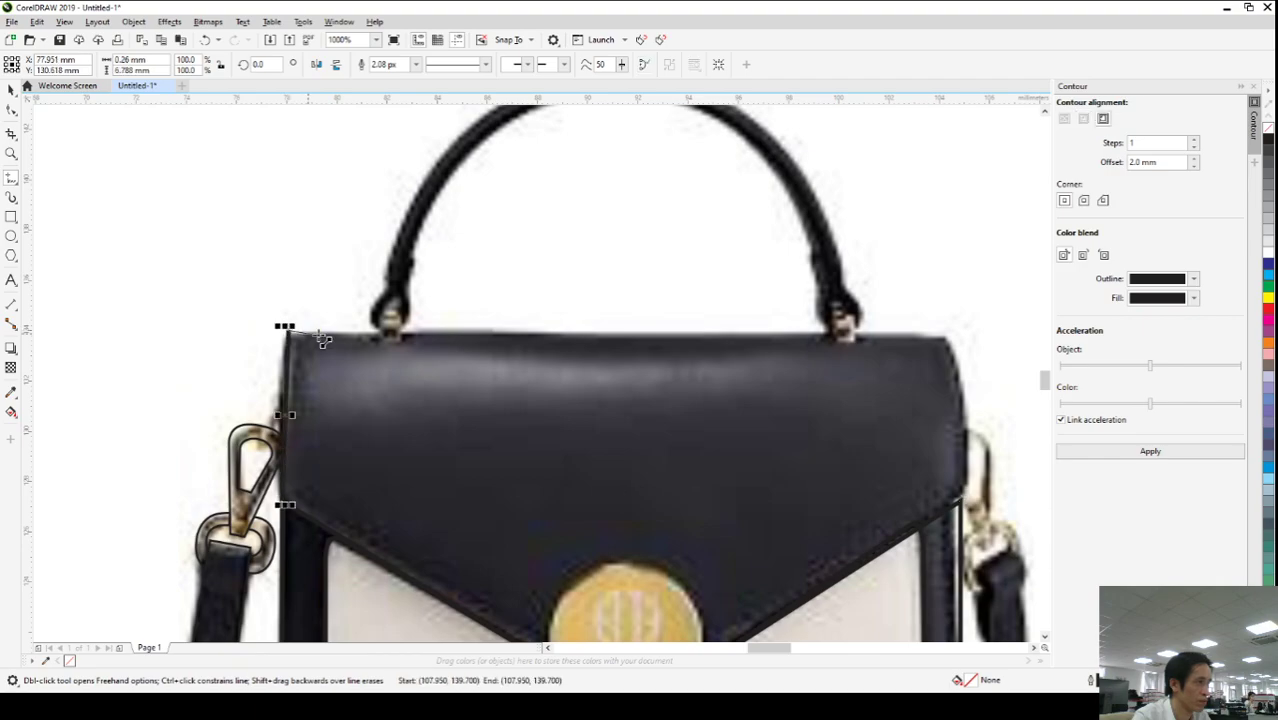
double_click(947, 339)
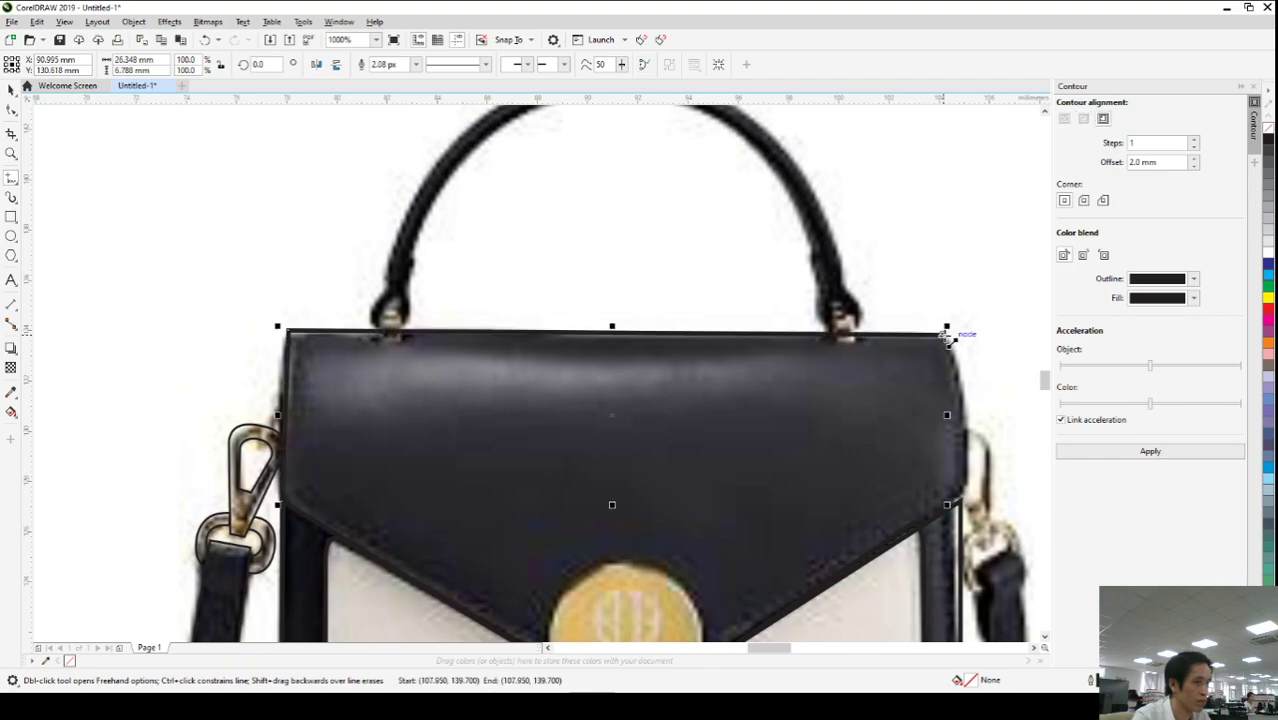
double_click(965, 497)
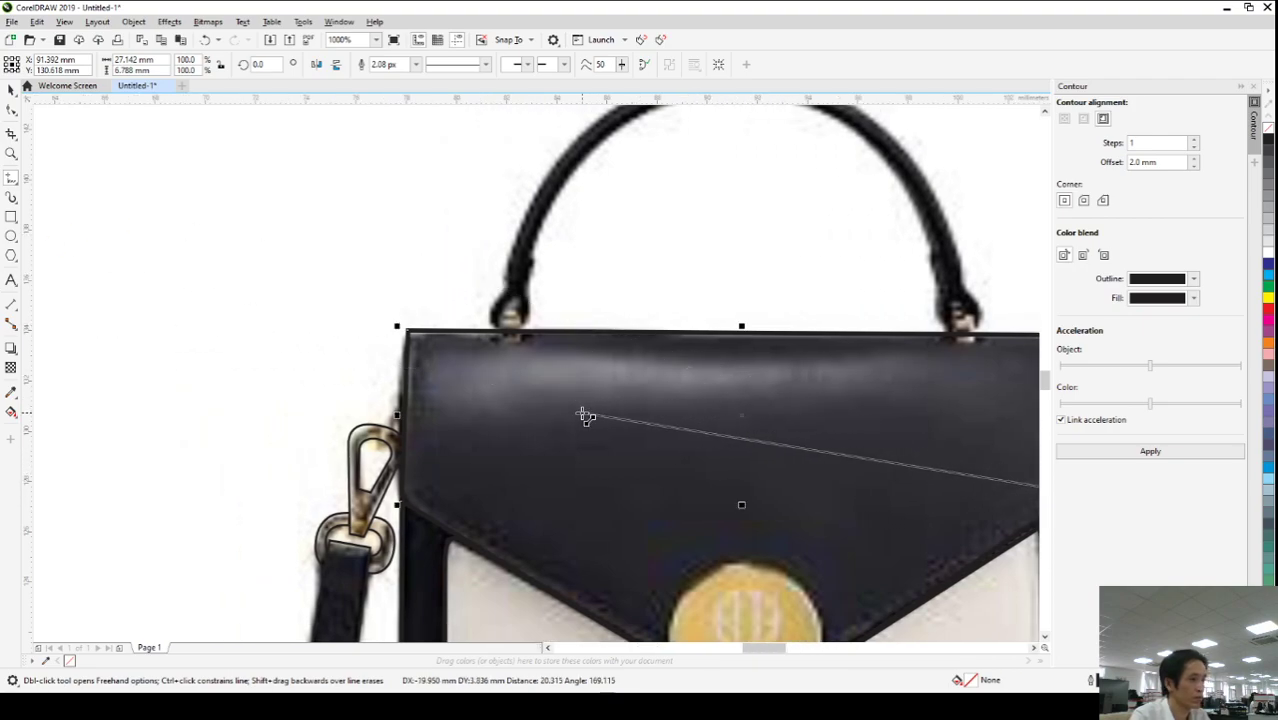
double_click(934, 597)
- Select the flap outline and close it by joining its right end to the node at the flap's left corner
scroll(485, 470, down, 3)
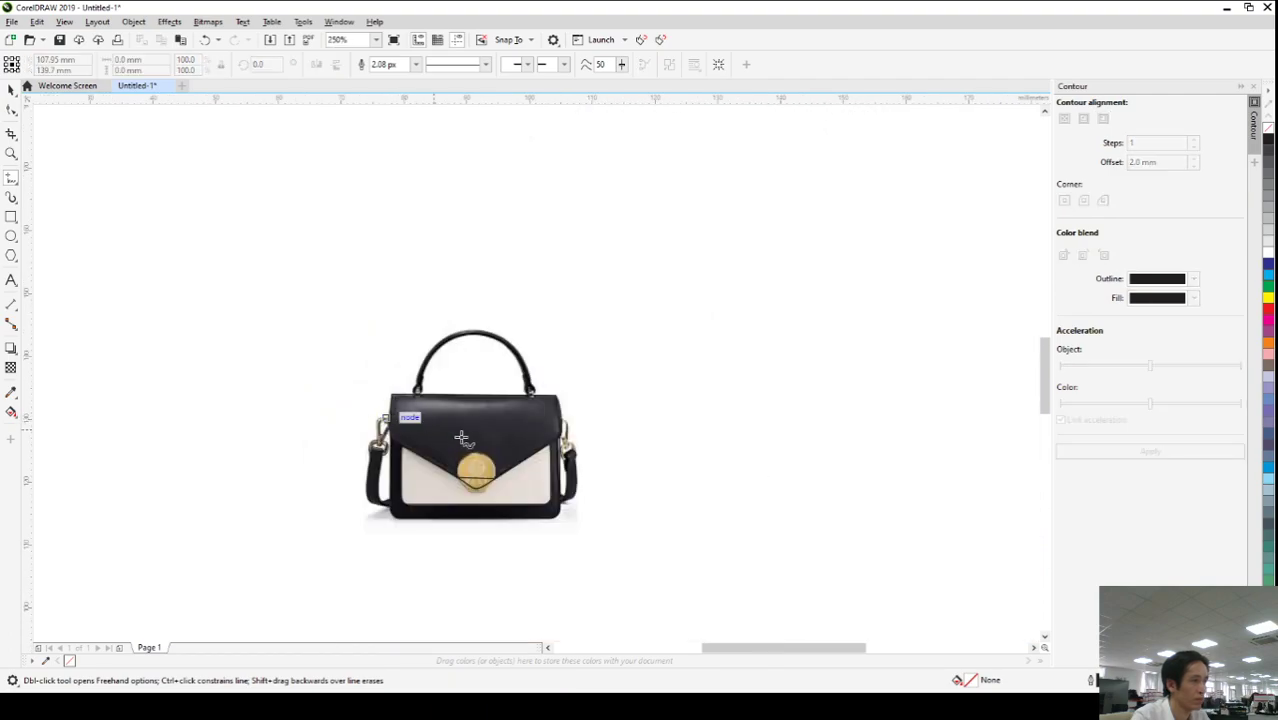
scroll(517, 449, up, 1)
click(10, 111)
click(426, 347)
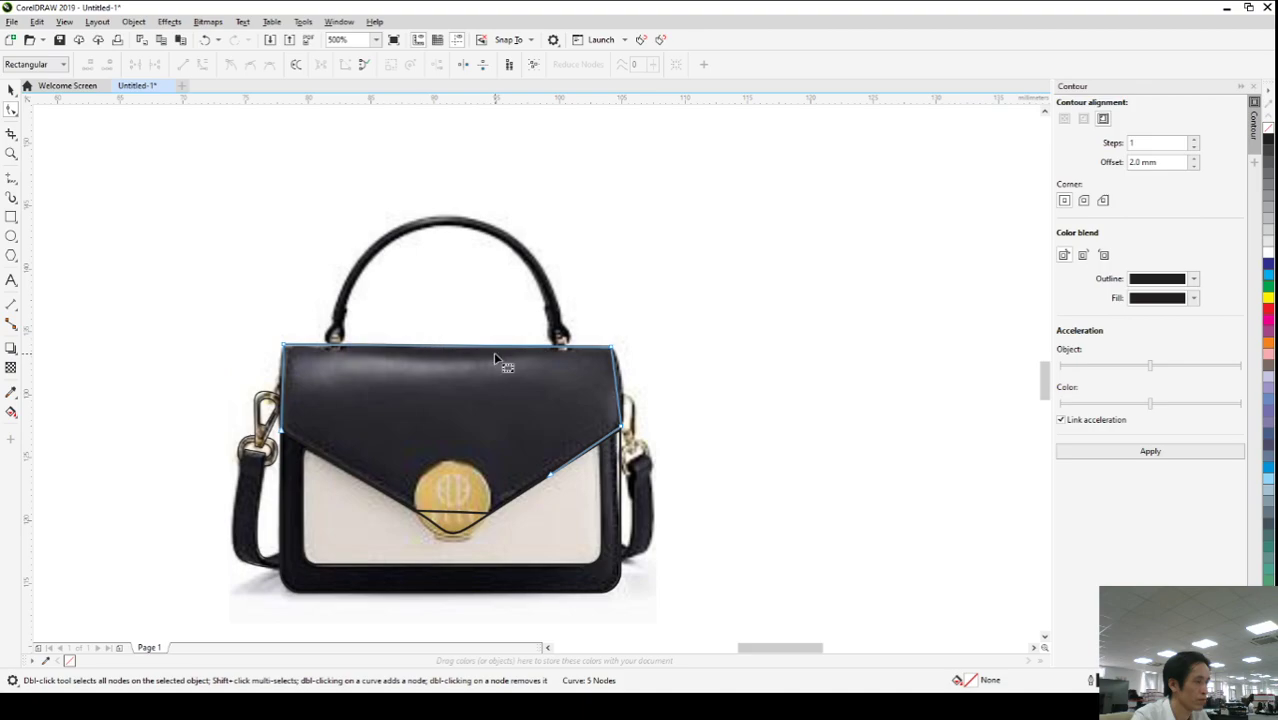
scroll(530, 488, up, 1)
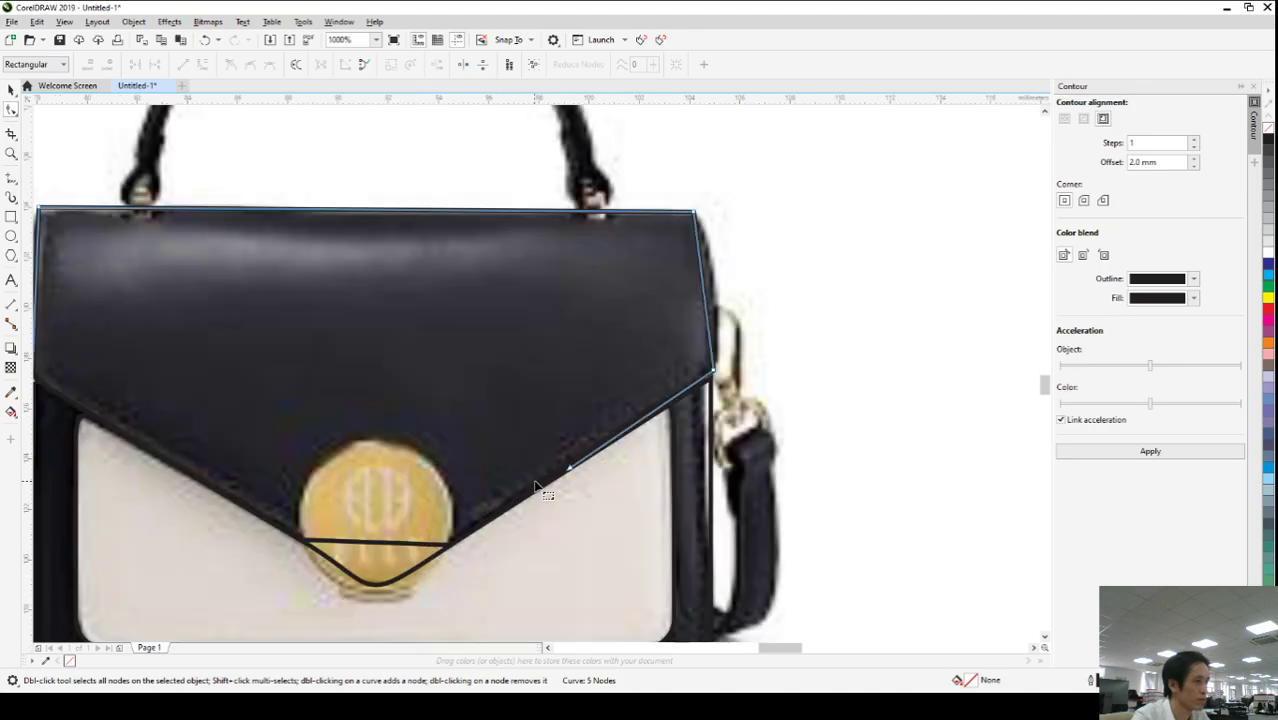
scroll(688, 494, down, 2)
drag(657, 485, 526, 461)
- Add two nodes on the flap outline's lower edge and move them to the emblem's right and left sides
scroll(635, 485, up, 1)
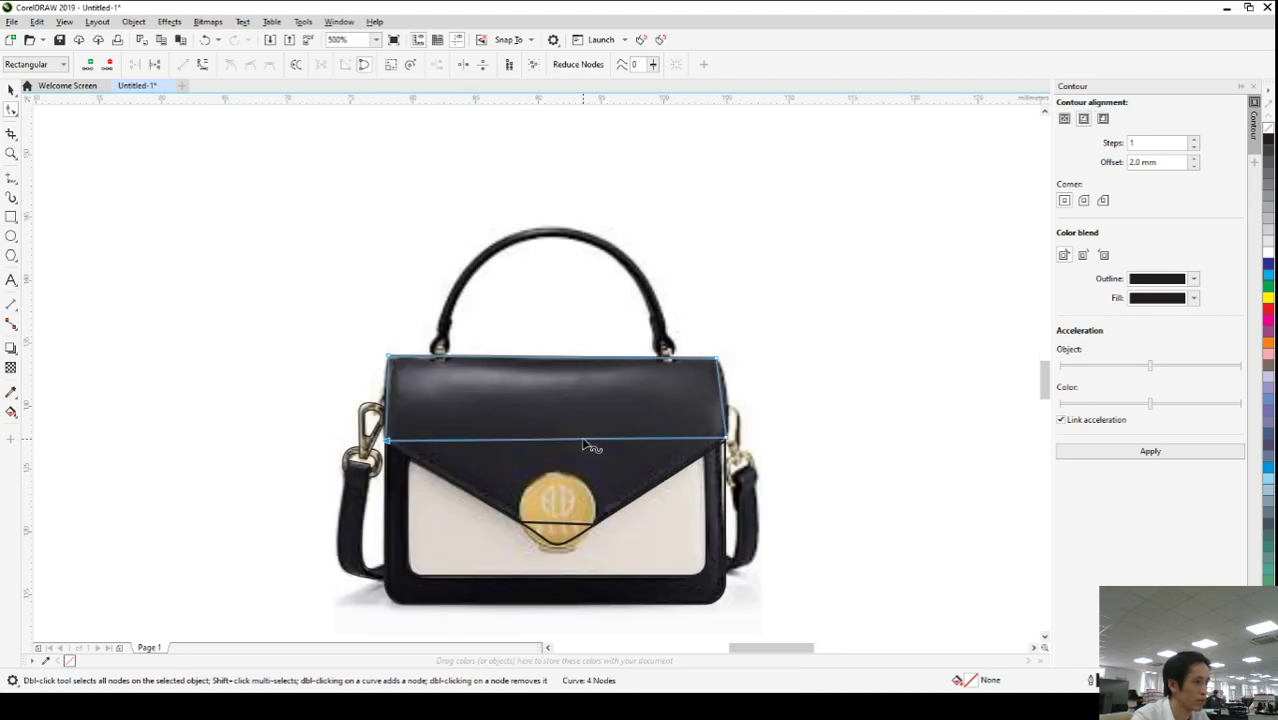
drag(588, 440, 593, 524)
drag(524, 497, 519, 522)
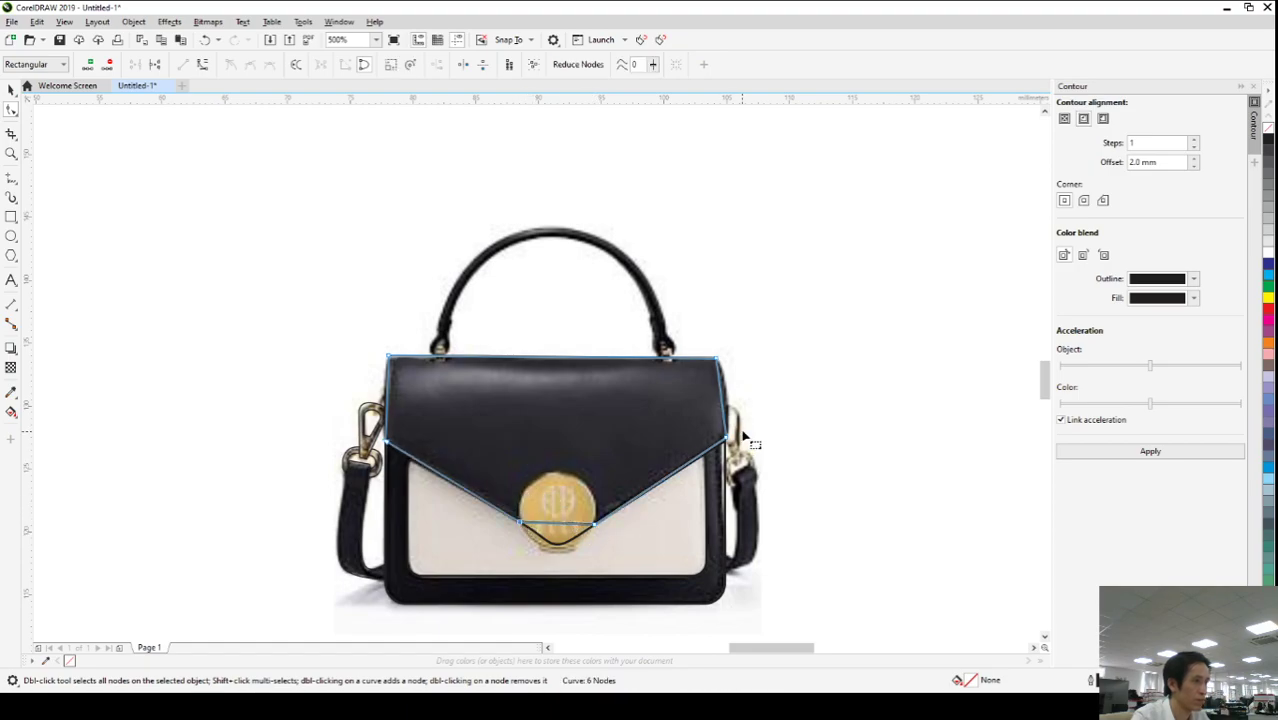
- Move the flap outline's top-right node slightly inward, convert the flap's right side to a curve, and bend it along the bag's rounded edge
scroll(741, 438, up, 3)
drag(672, 465, 664, 480)
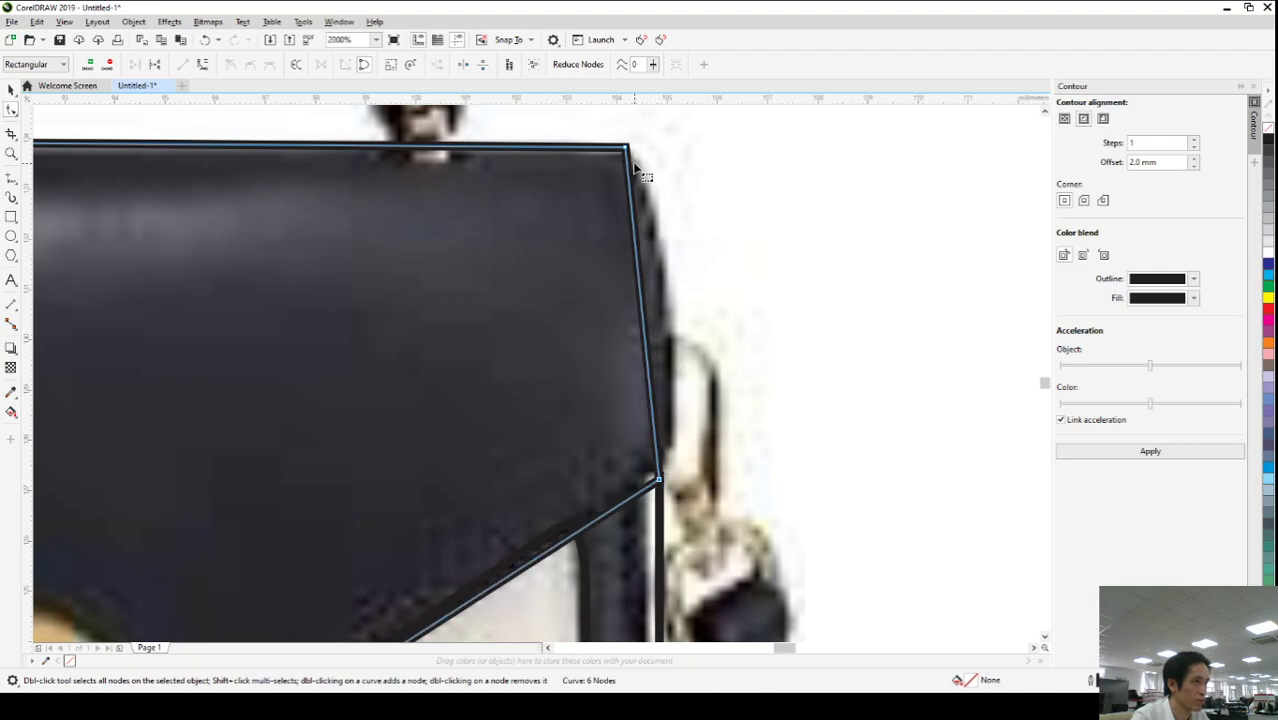
drag(627, 148, 606, 151)
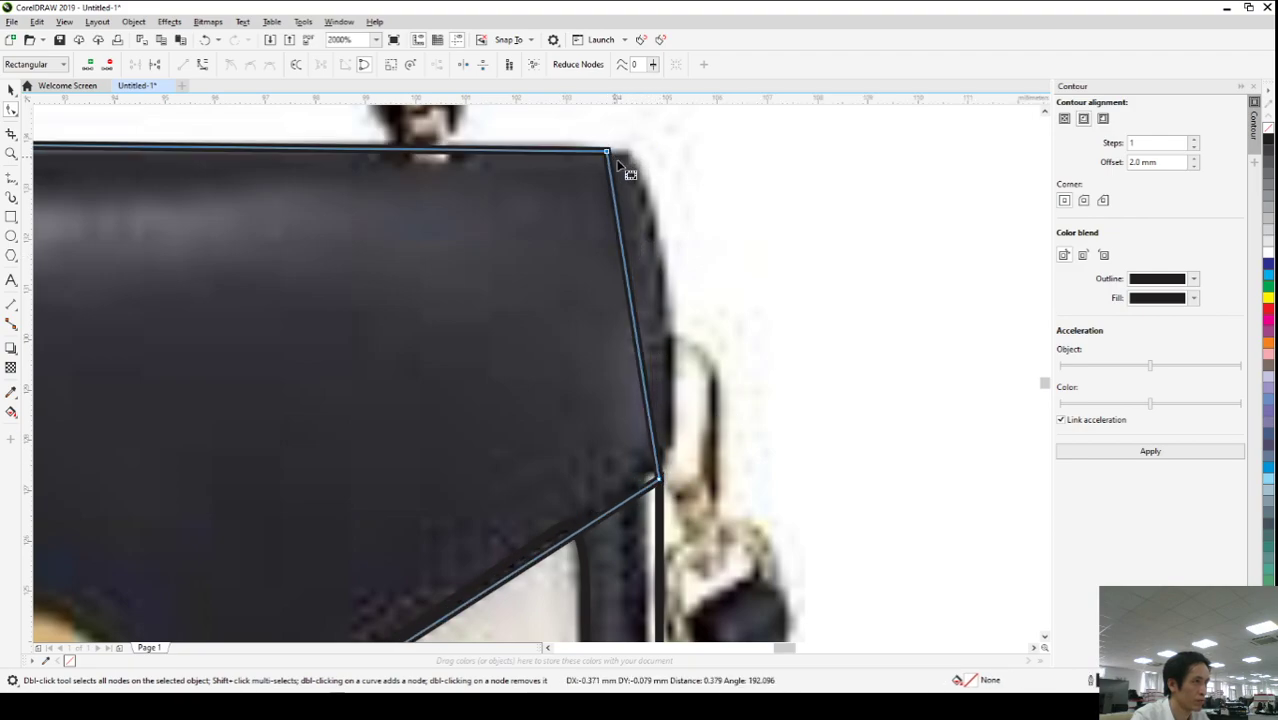
click(624, 265)
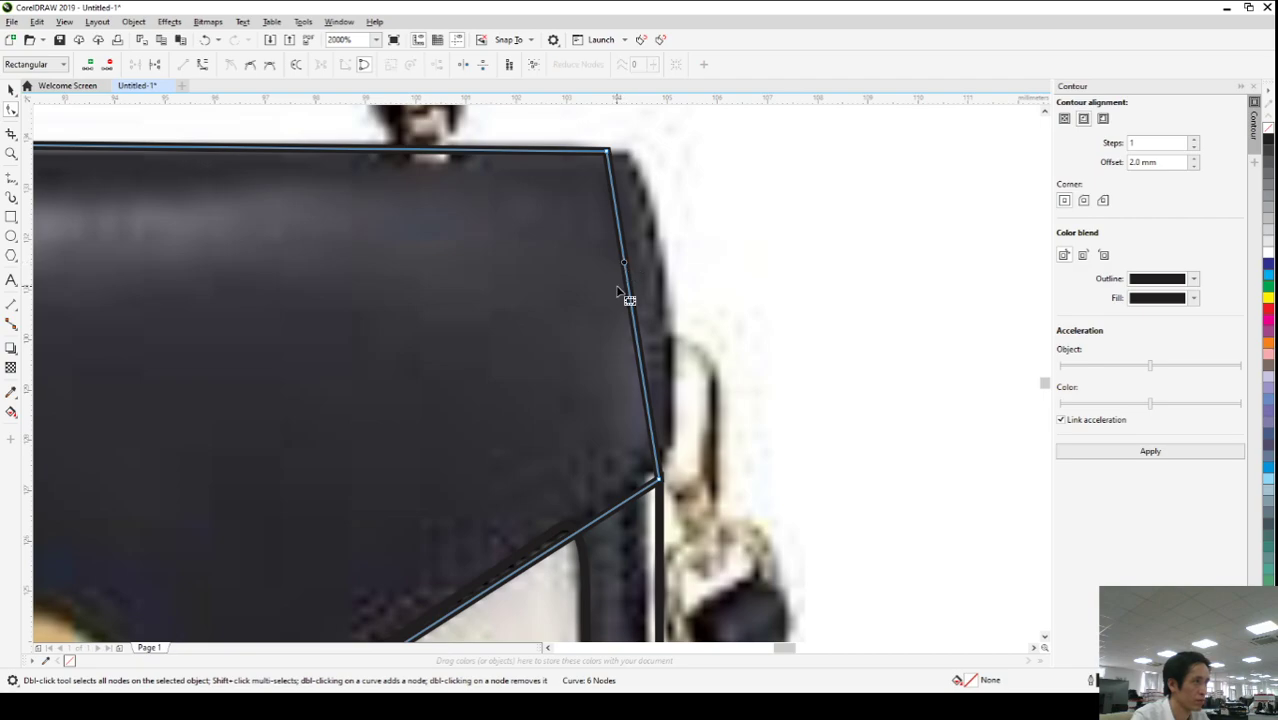
click(202, 64)
drag(622, 264, 683, 147)
mouse_move(640, 369)
mouse_down()
mouse_move(667, 375)
mouse_move(658, 360)
mouse_up()
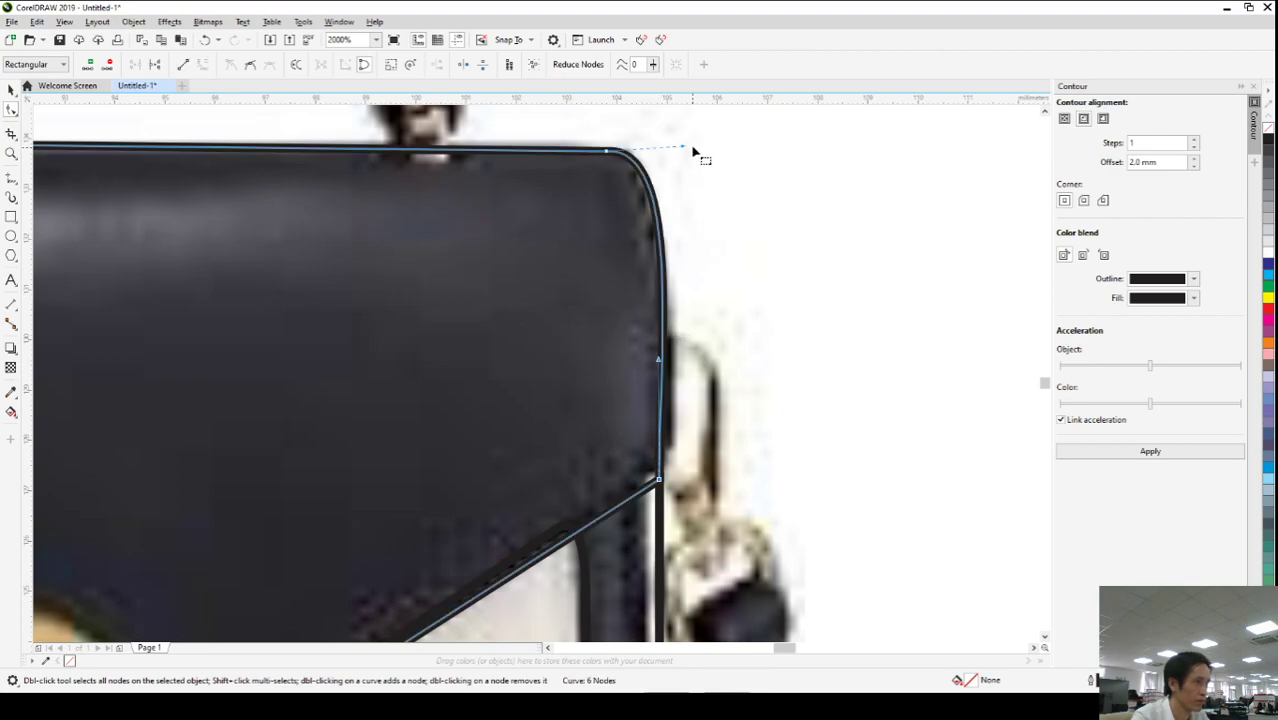
drag(683, 152, 679, 157)
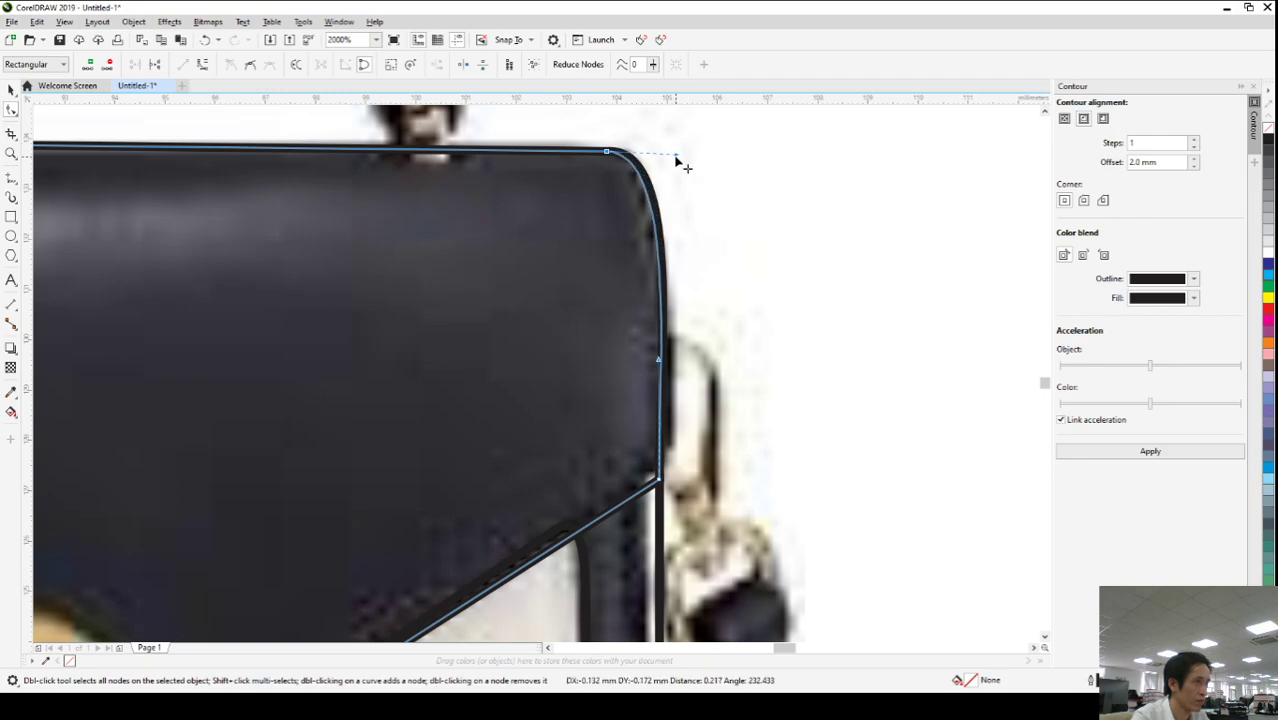
click(724, 338)
scroll(724, 338, down, 4)
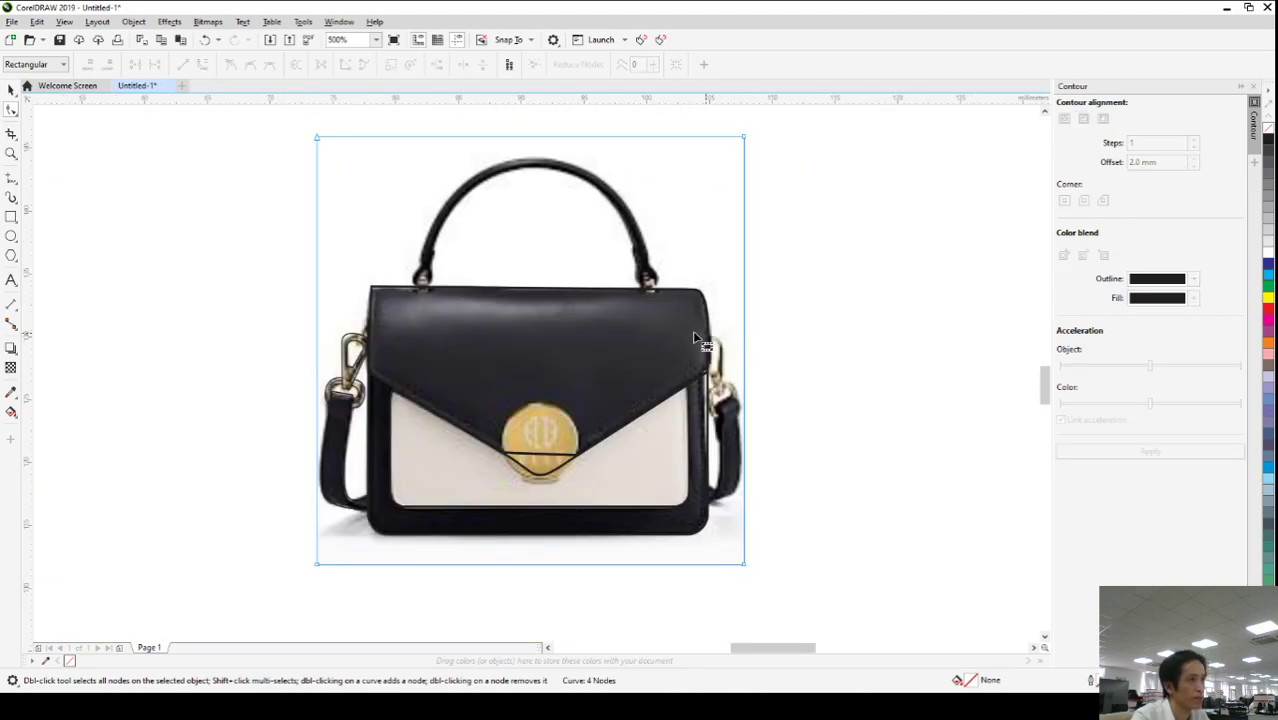
- Add a node on each side of the flap outline's top-left corner and delete the corner node
scroll(378, 305, up, 3)
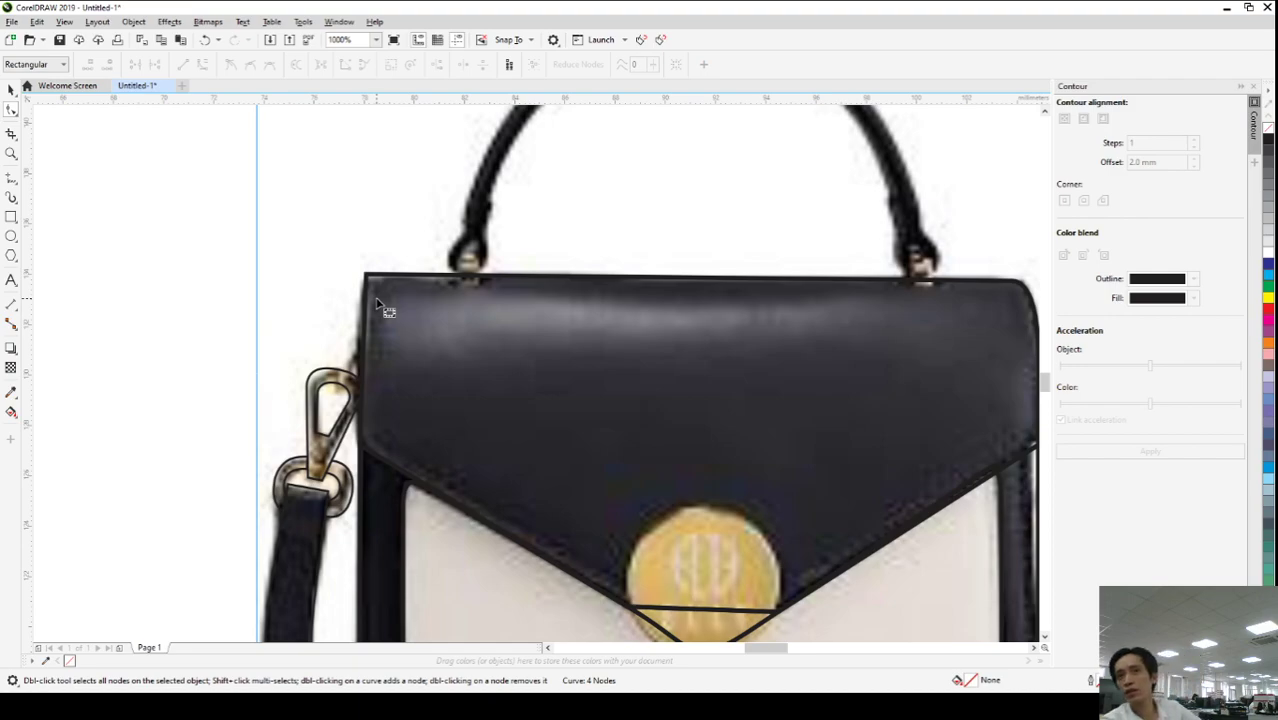
scroll(369, 304, up, 1)
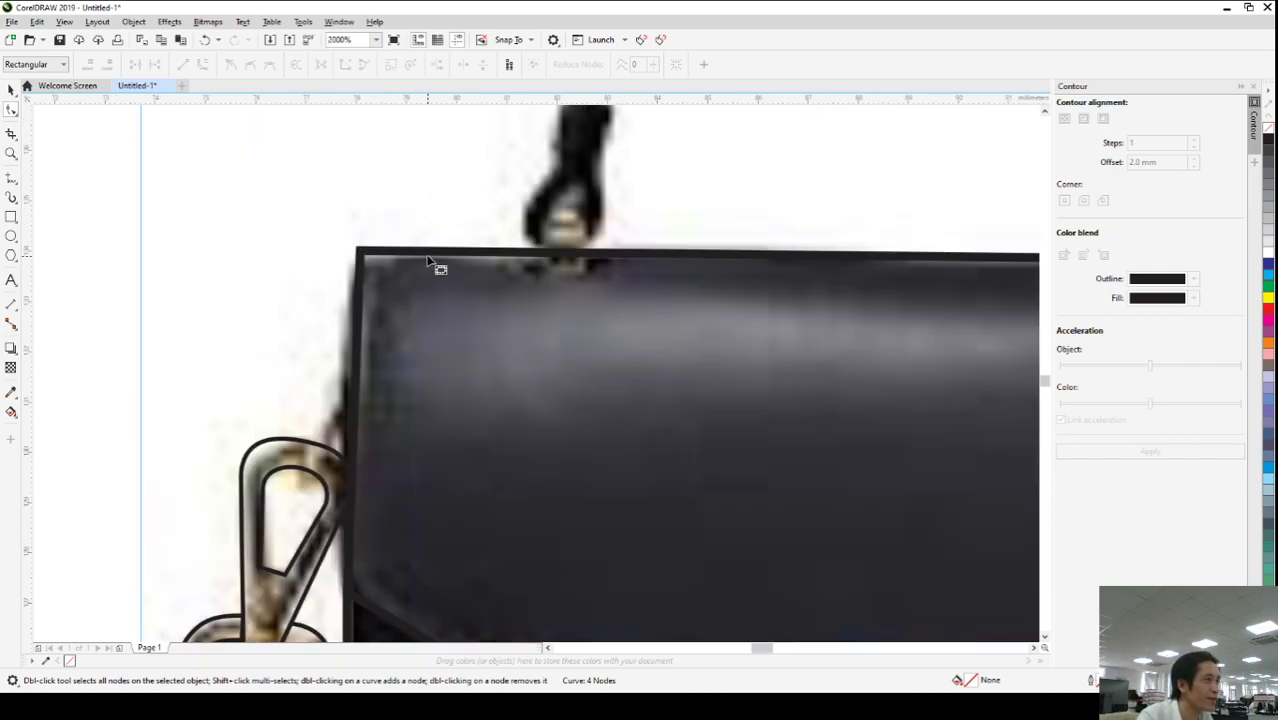
click(401, 257)
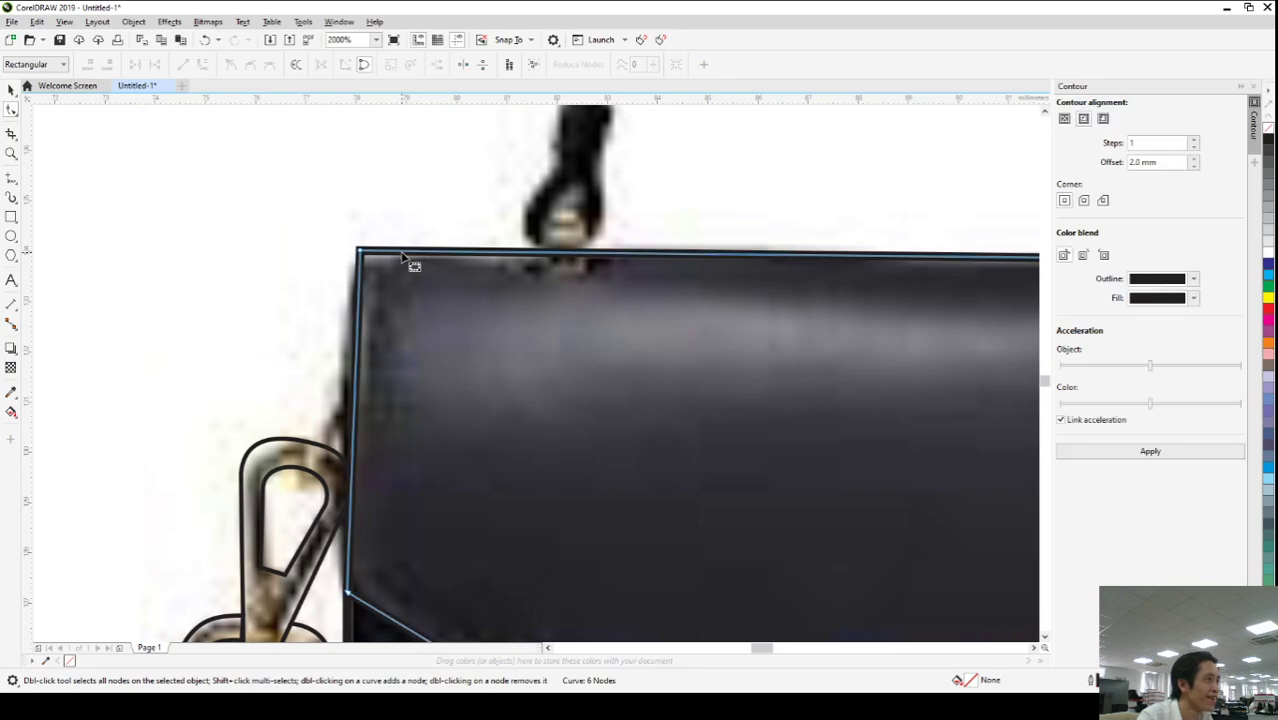
double_click(404, 256)
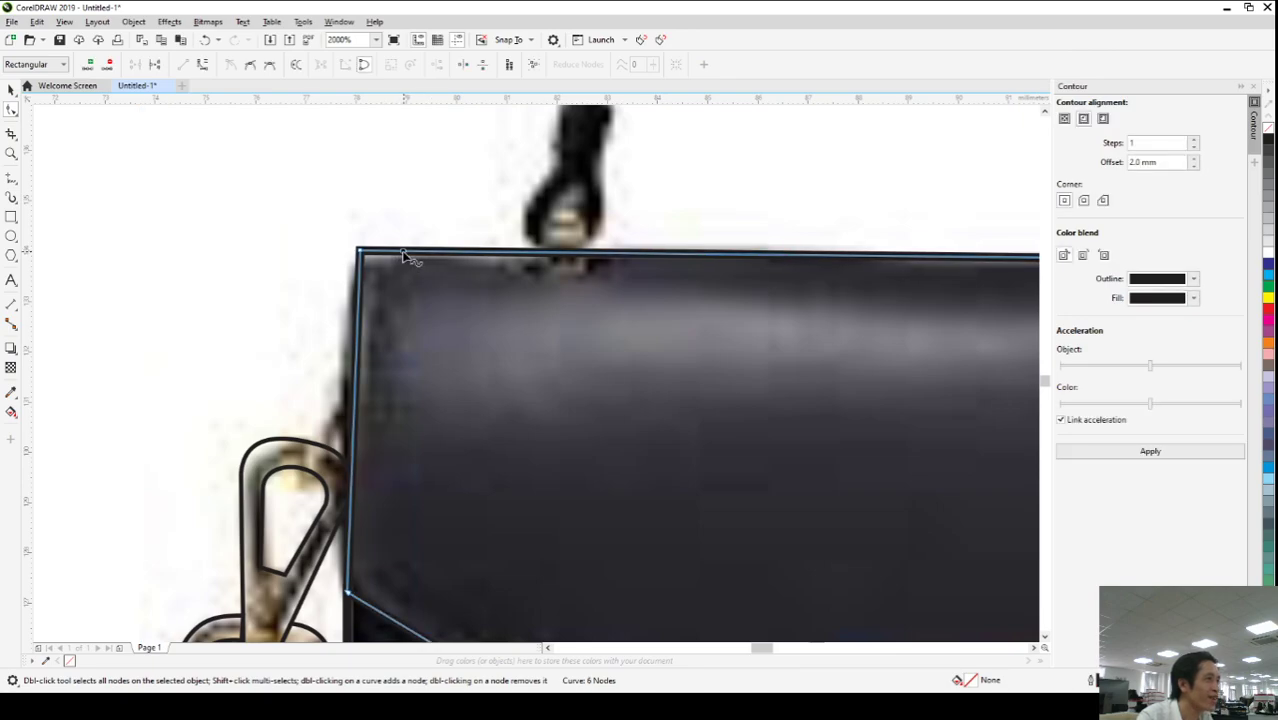
double_click(359, 295)
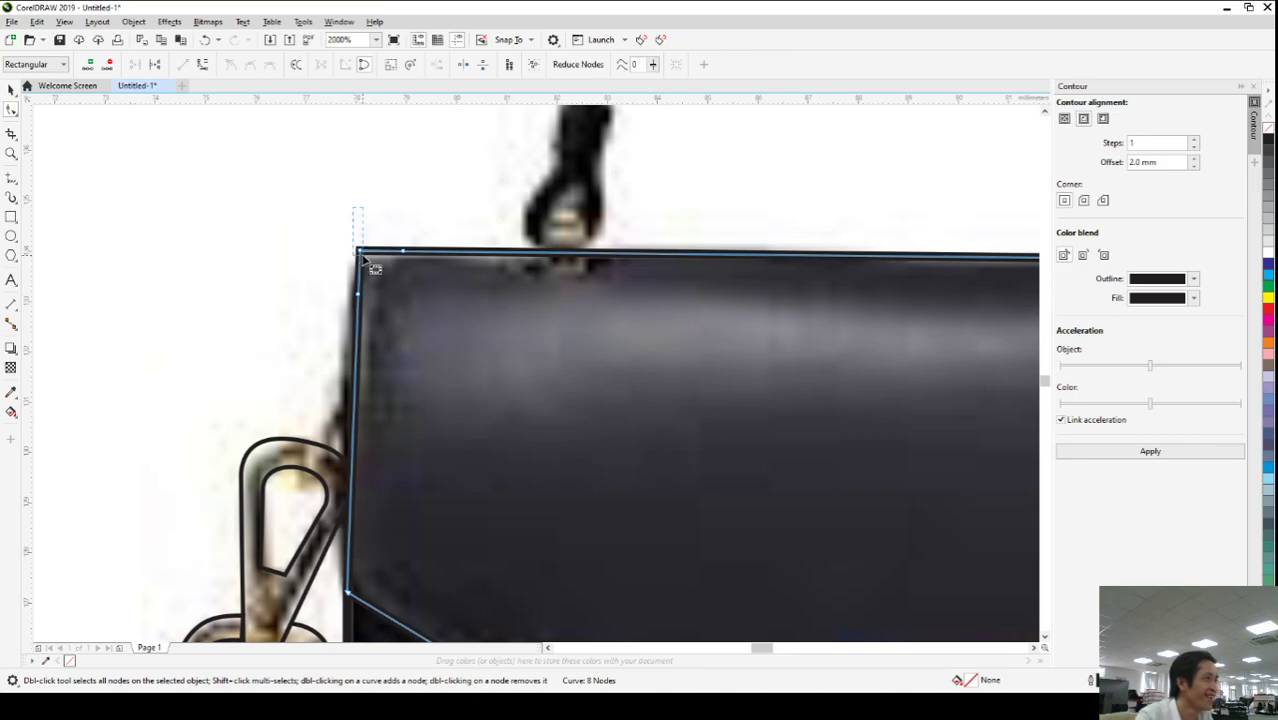
double_click(357, 251)
- Convert the flap's short top-left corner segment to a curve, bend it outward to round the corner, and deselect the outline
click(378, 277)
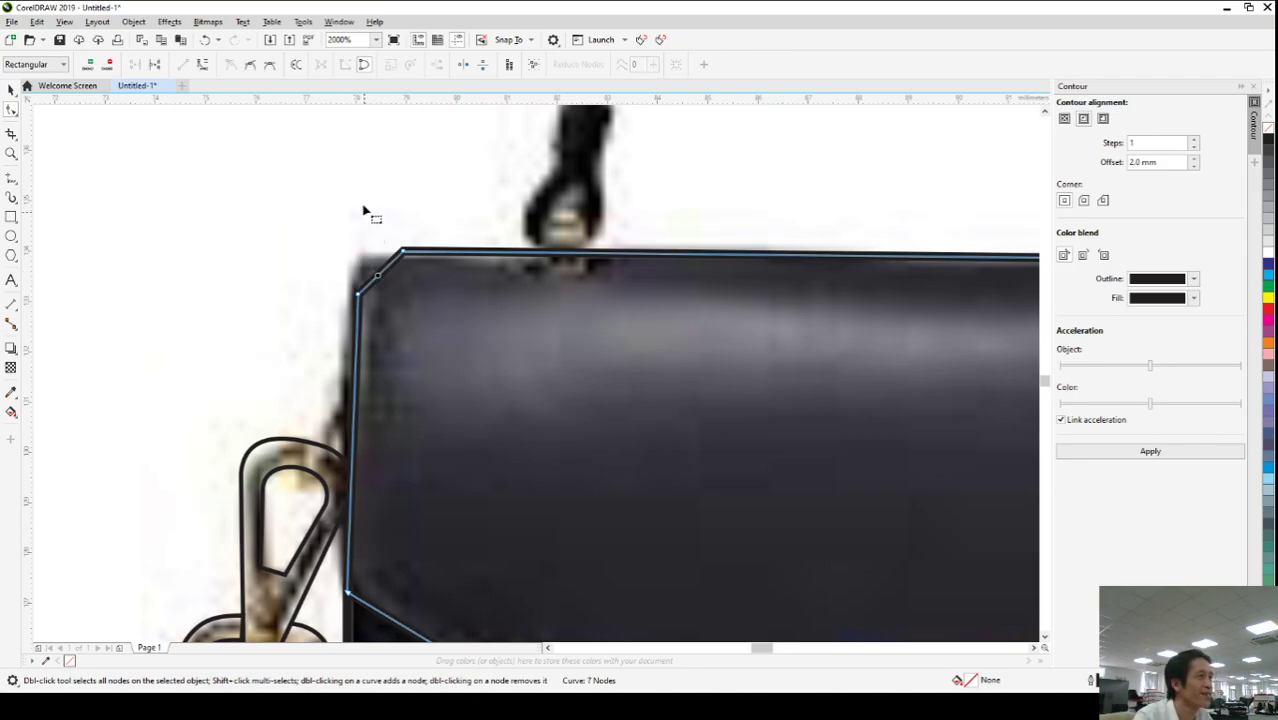
click(203, 65)
drag(388, 283, 372, 268)
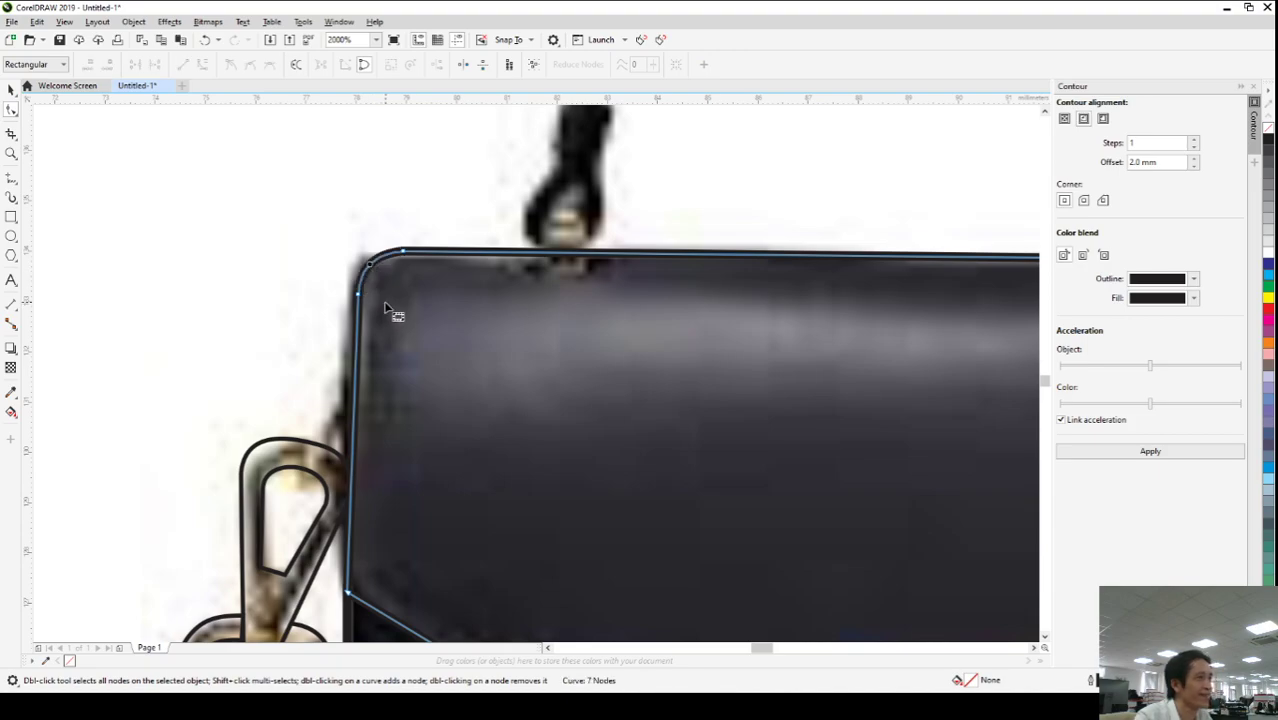
scroll(390, 302, down, 3)
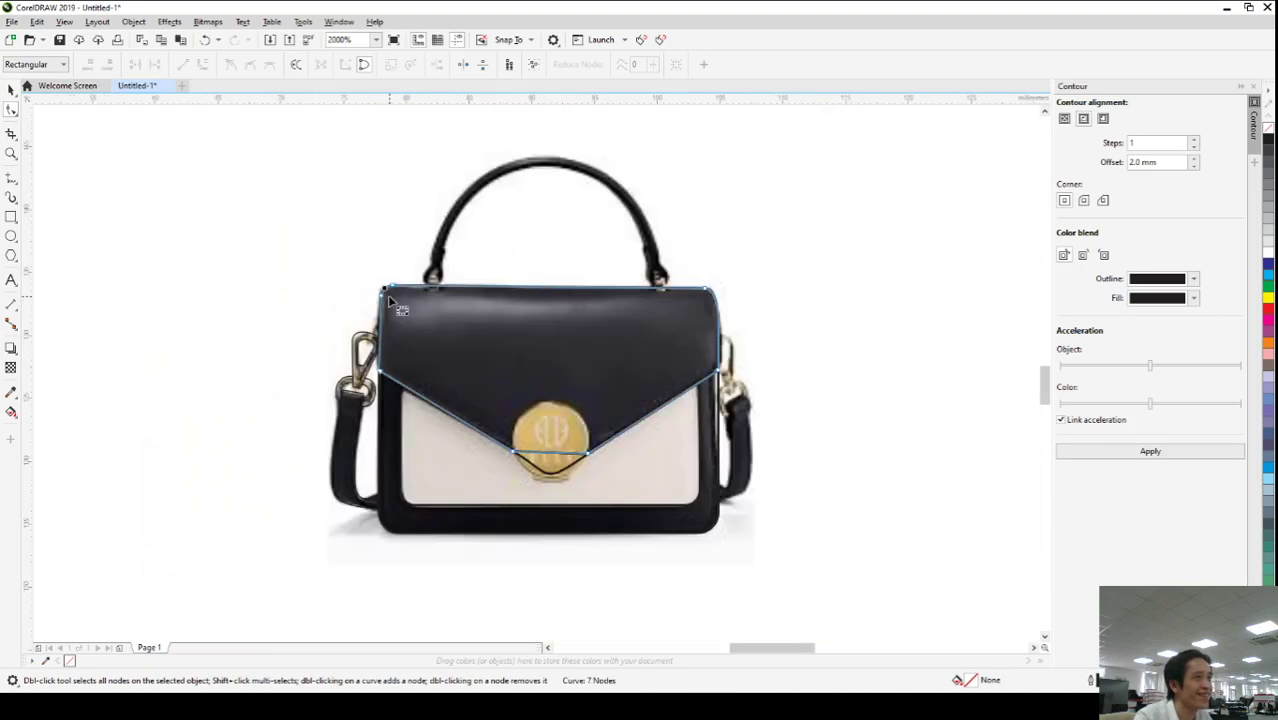
click(11, 89)
click(291, 318)
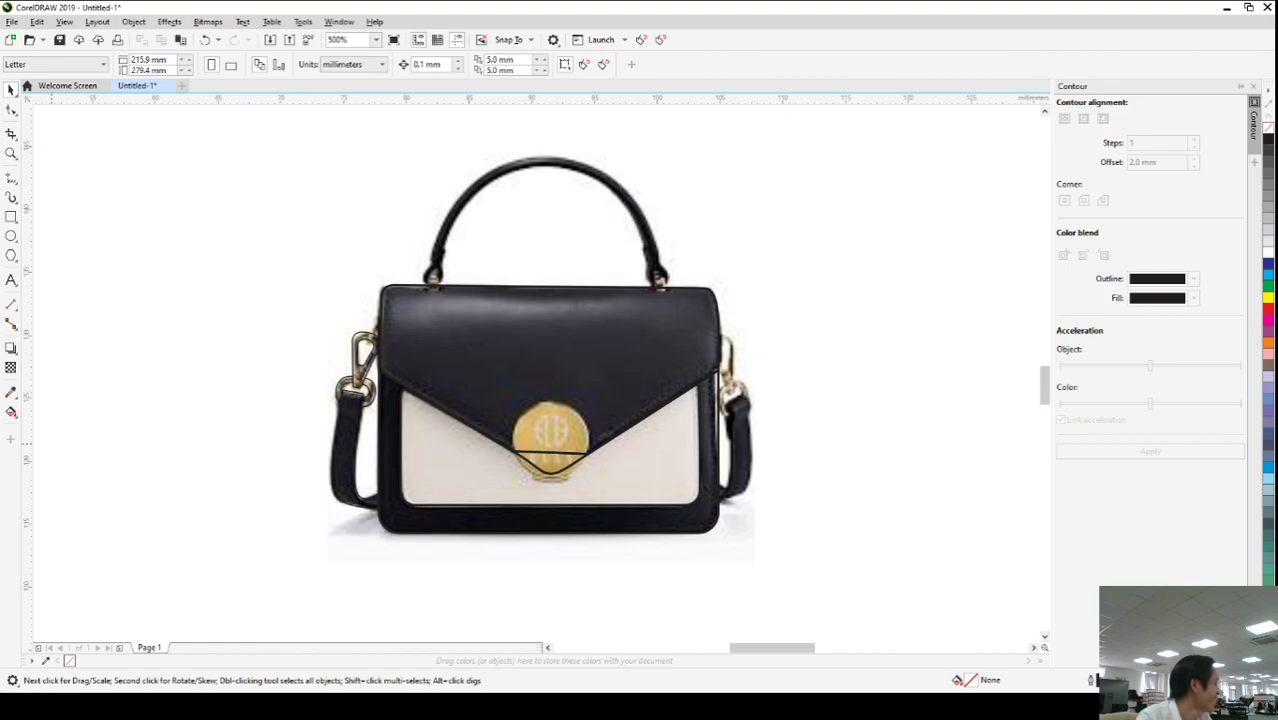
- Draw a circle about 6.1 mm in diameter with the Ellipse tool and move it over the gold emblem
scroll(334, 408, up, 2)
scroll(414, 411, down, 4)
scroll(680, 368, up, 2)
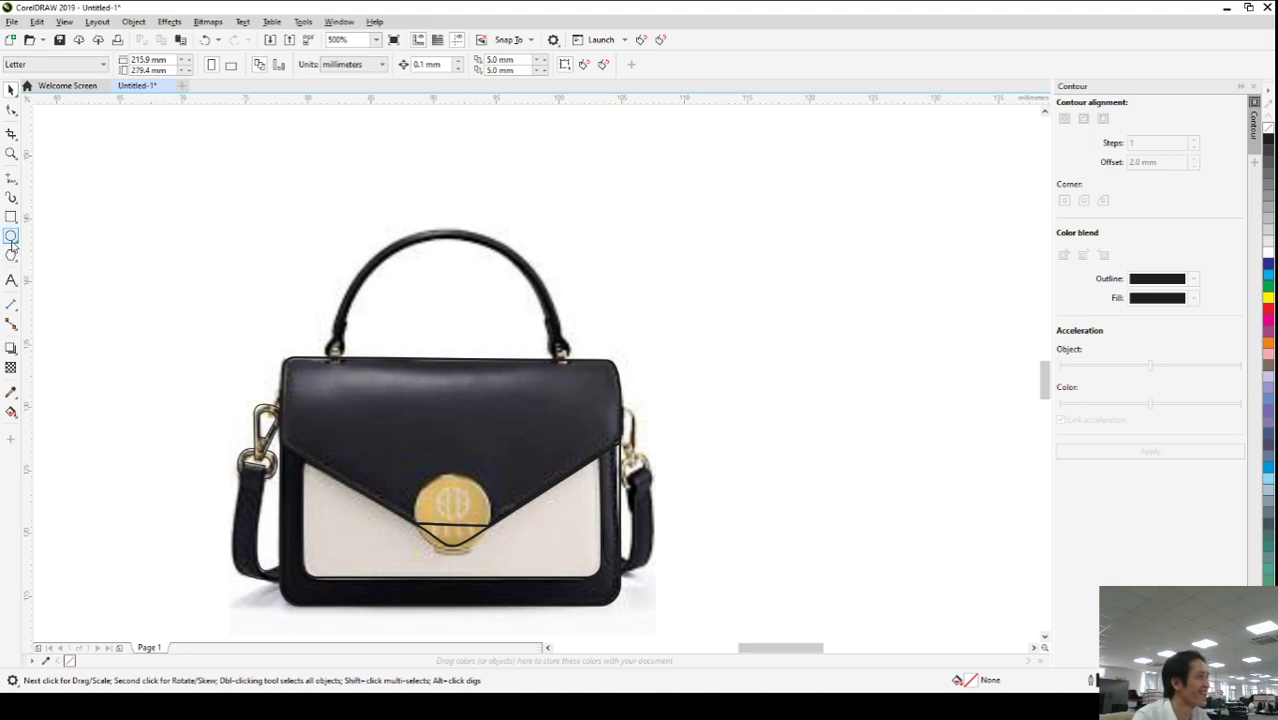
scroll(450, 505, up, 4)
key(F7)
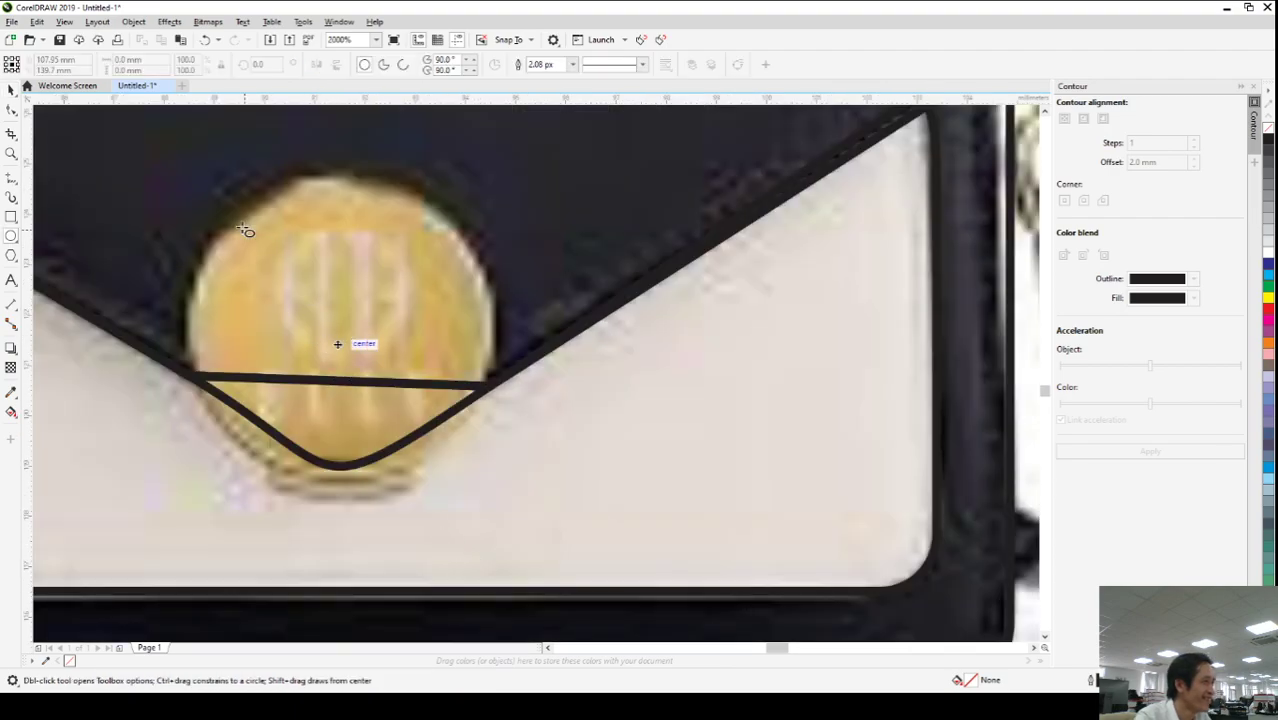
drag(205, 200, 456, 514)
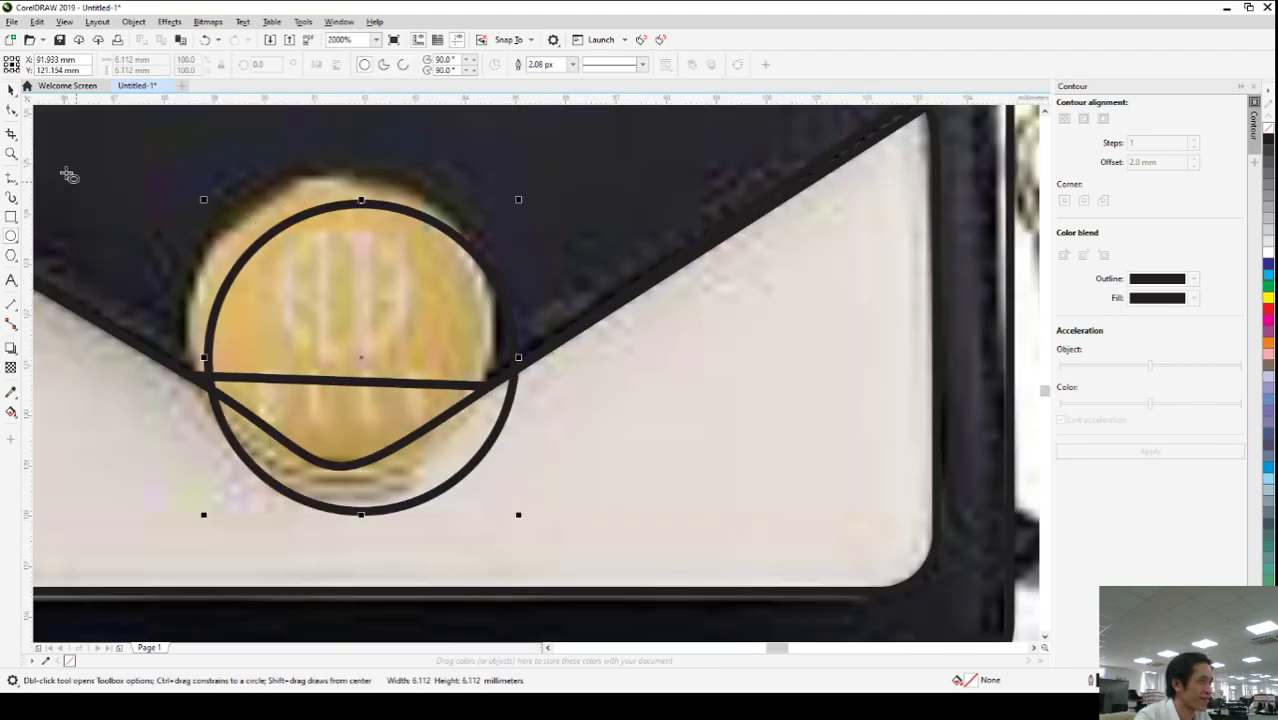
click(12, 90)
drag(357, 353, 340, 327)
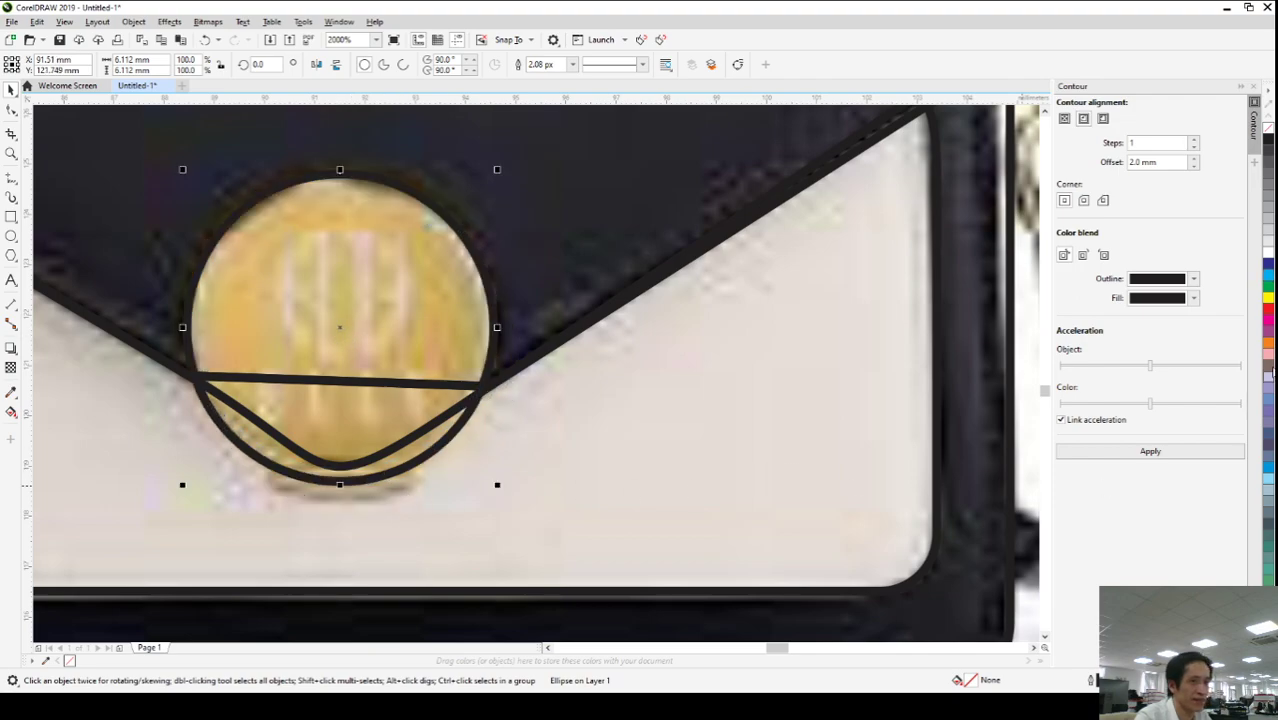
- Fill the emblem circle with yellow (C0 M0 Y100 K0) and deselect it
click(1268, 298)
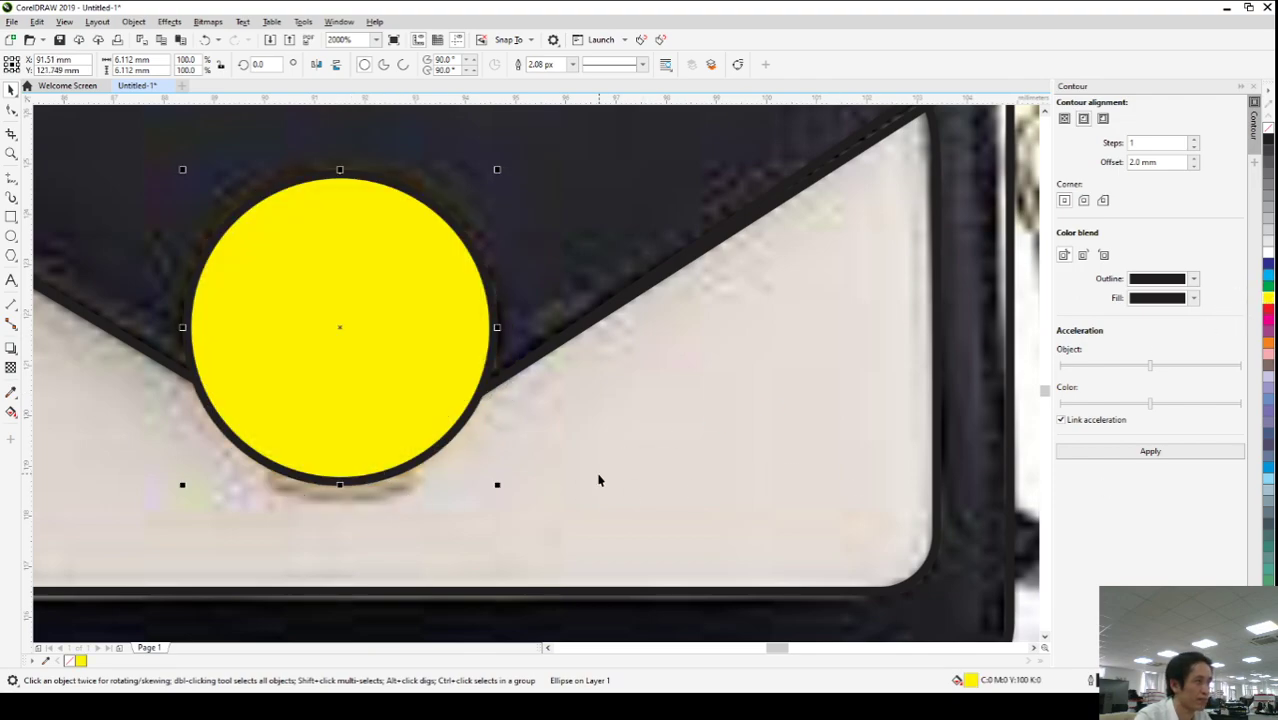
scroll(599, 476, down, 4)
click(846, 472)
- Draw a closed four-sided strap tab about 1.4 by 2.2 mm from the flap's left edge down into the left clasp ring
scroll(737, 325, up, 2)
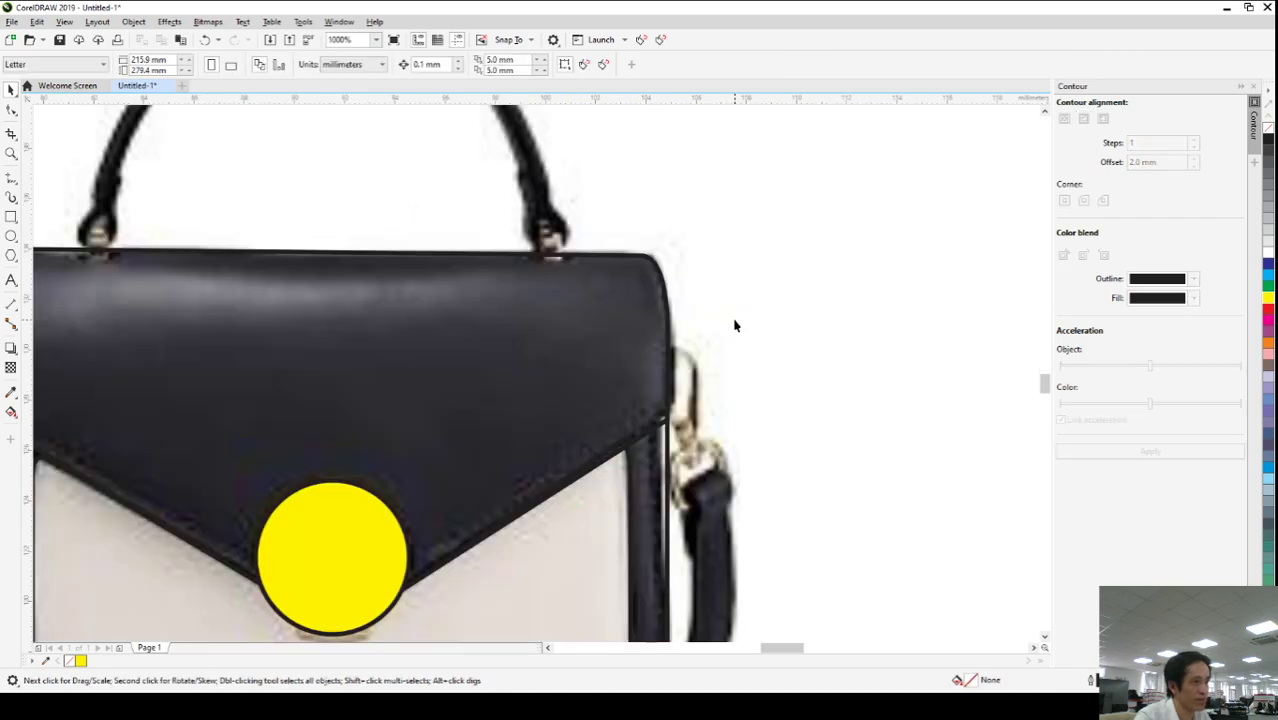
scroll(737, 328, down, 4)
scroll(485, 408, up, 4)
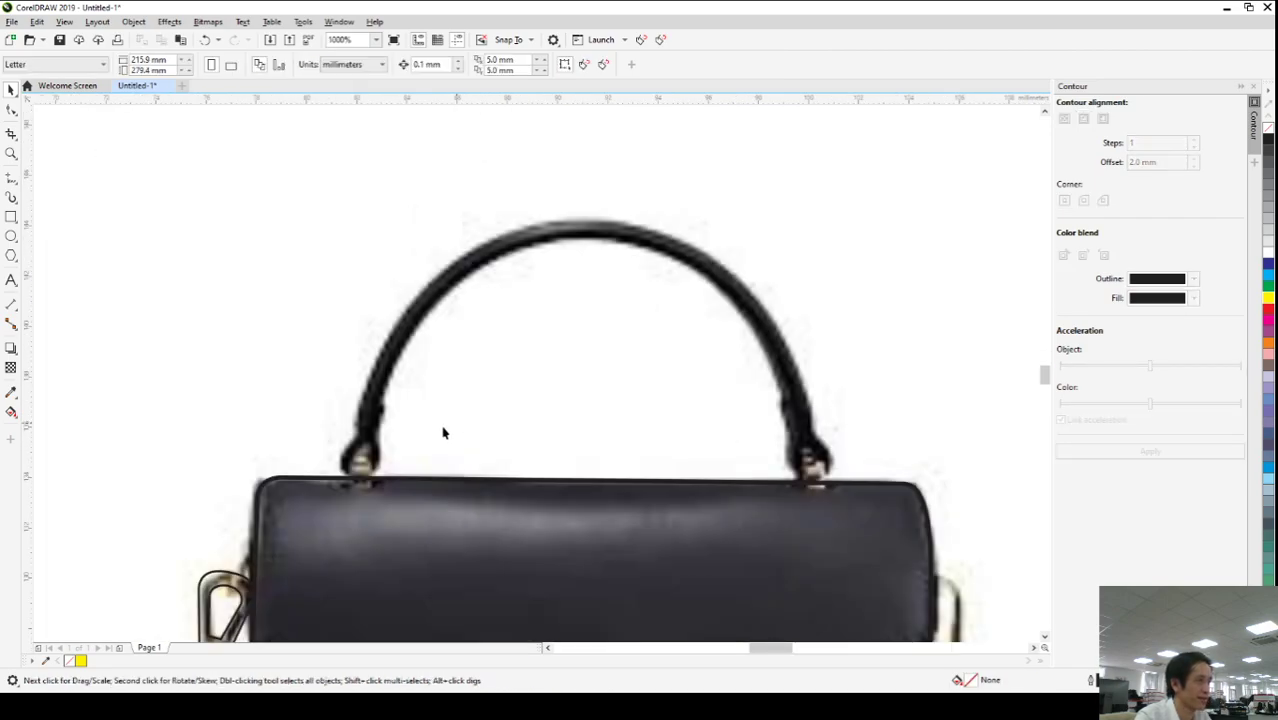
scroll(447, 365, down, 4)
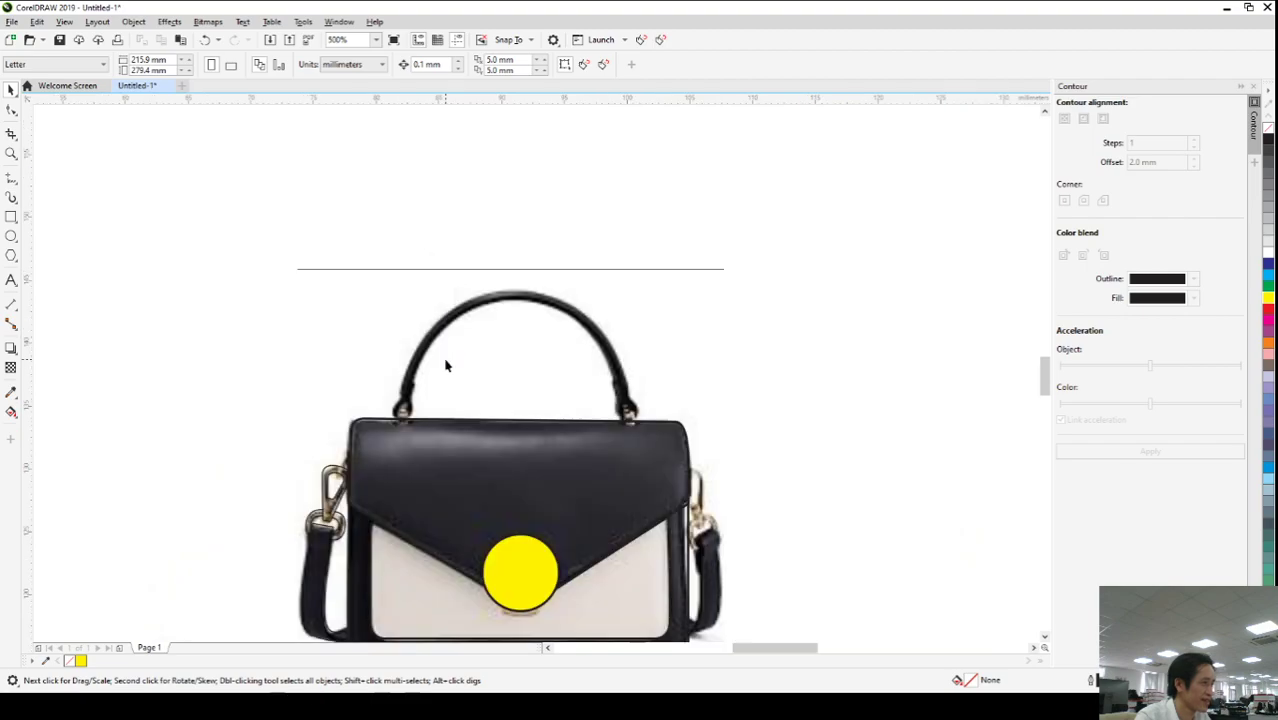
scroll(340, 470, up, 4)
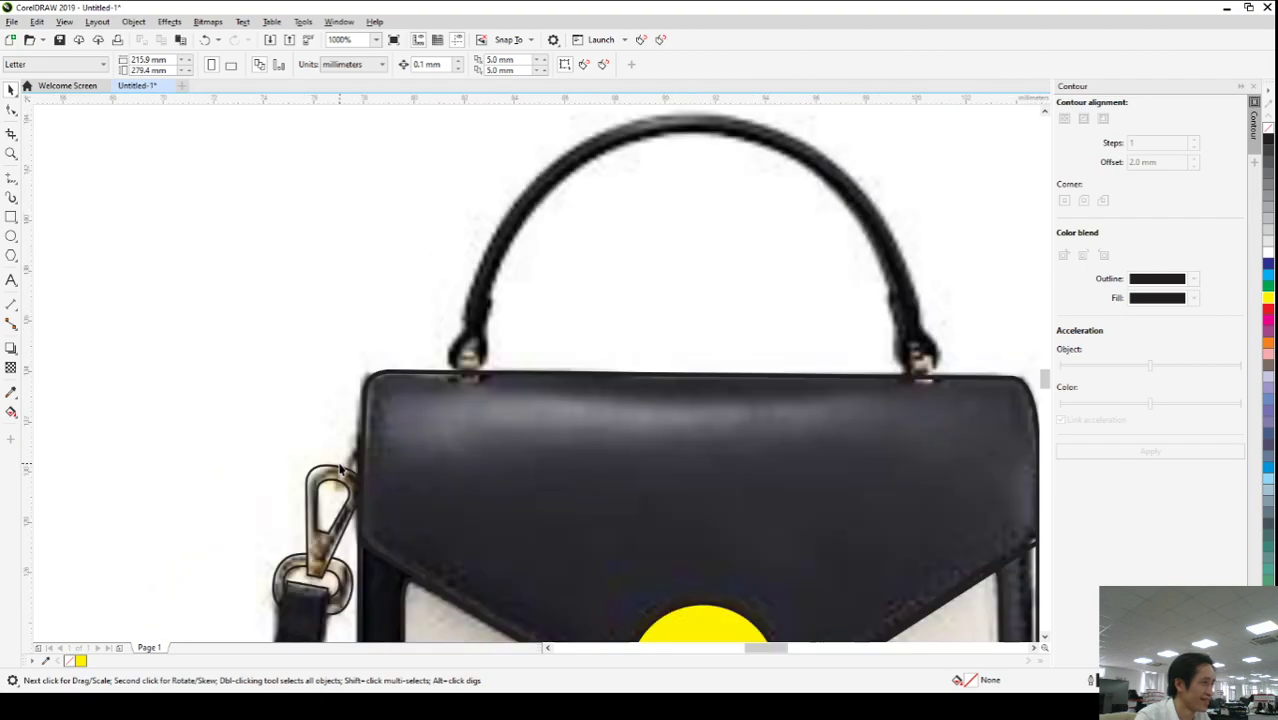
click(12, 178)
scroll(357, 488, down, 4)
scroll(357, 470, up, 5)
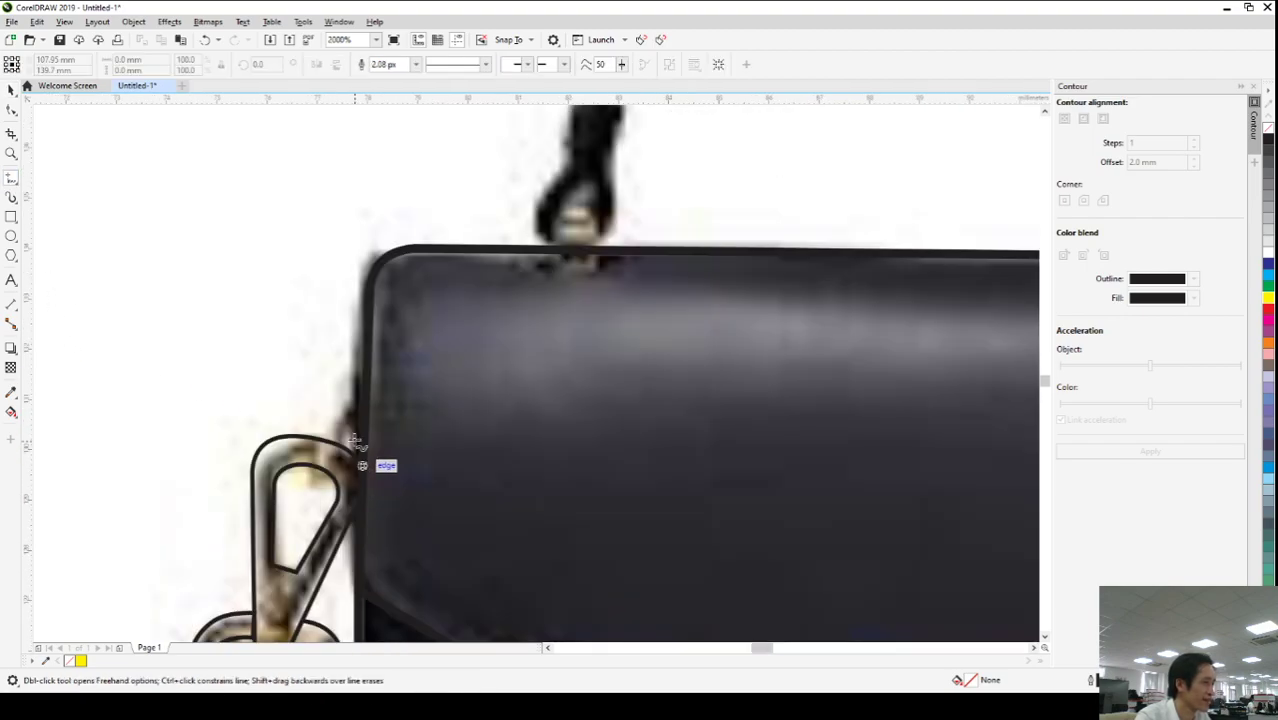
click(361, 378)
click(300, 477)
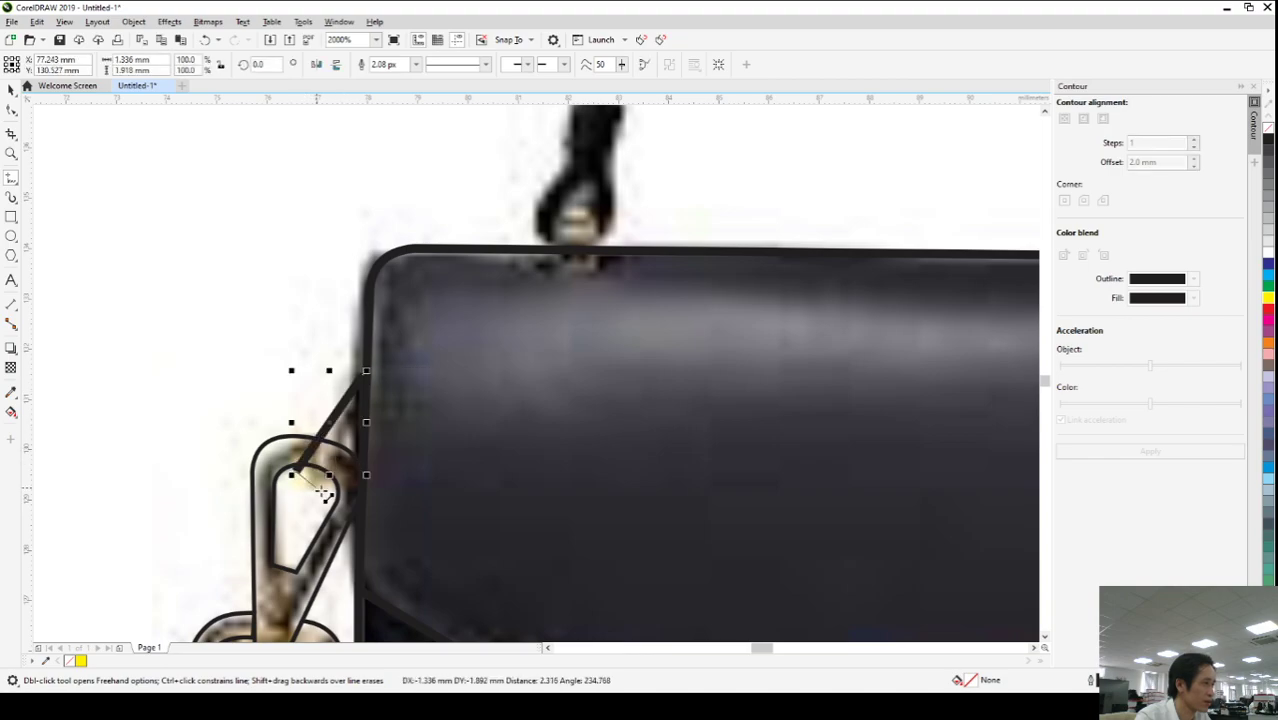
click(365, 428)
click(367, 381)
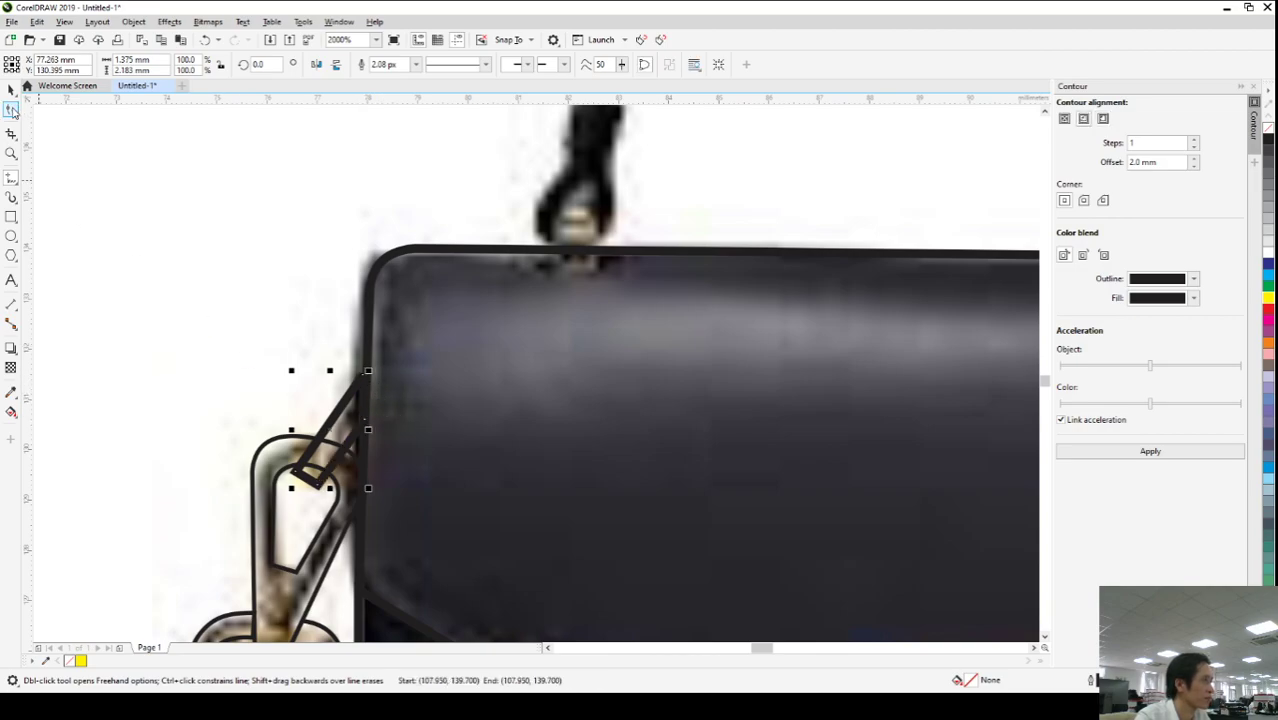
- Set the left strap tab's outline width to 1 px
click(11, 110)
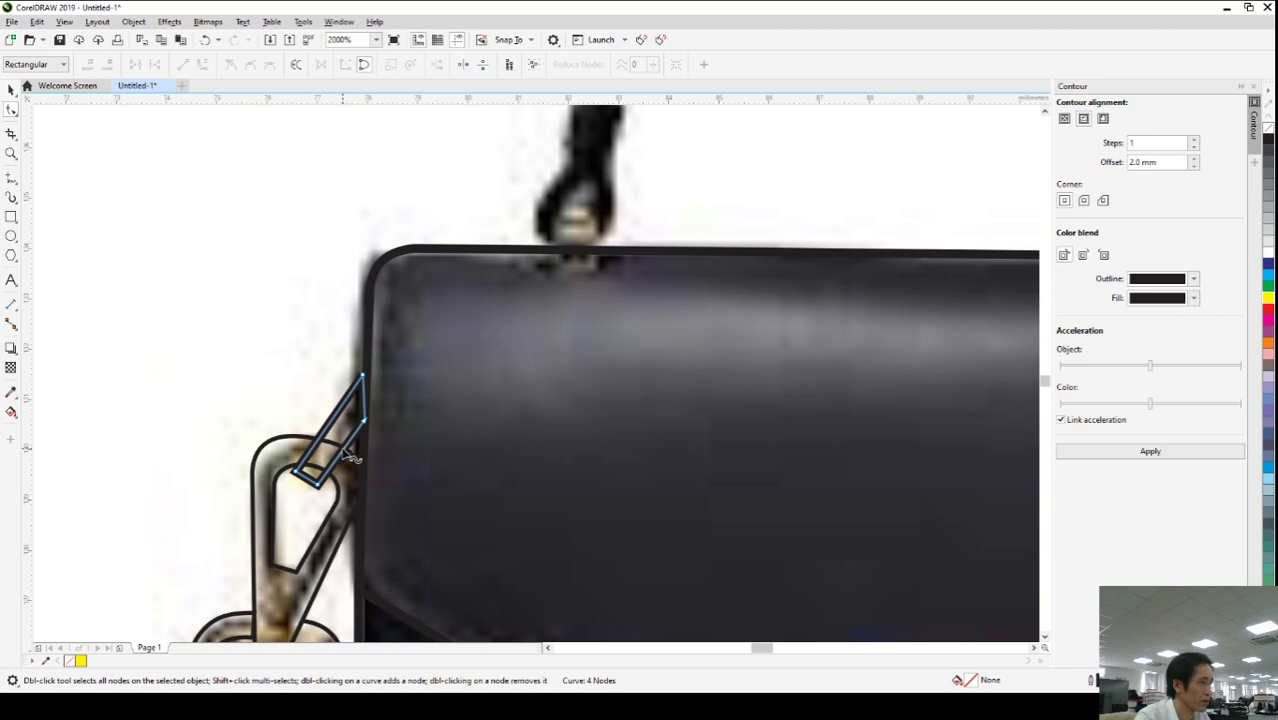
click(316, 484)
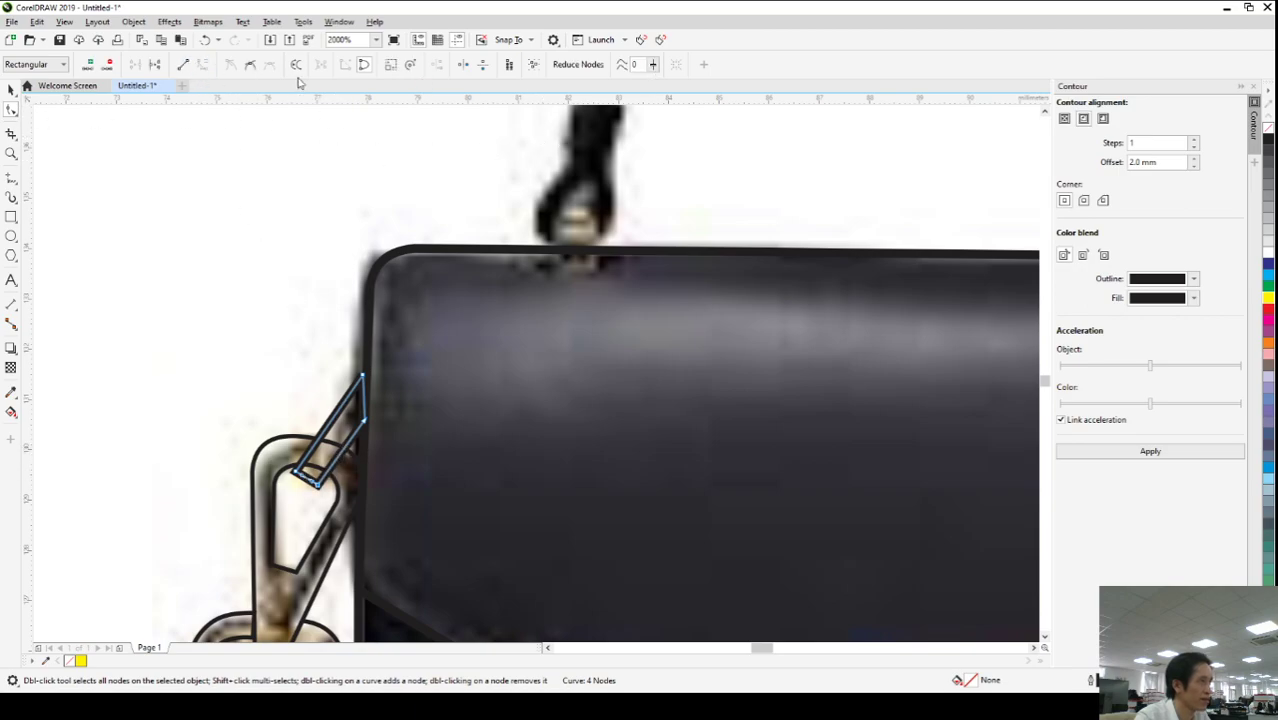
click(11, 89)
click(416, 66)
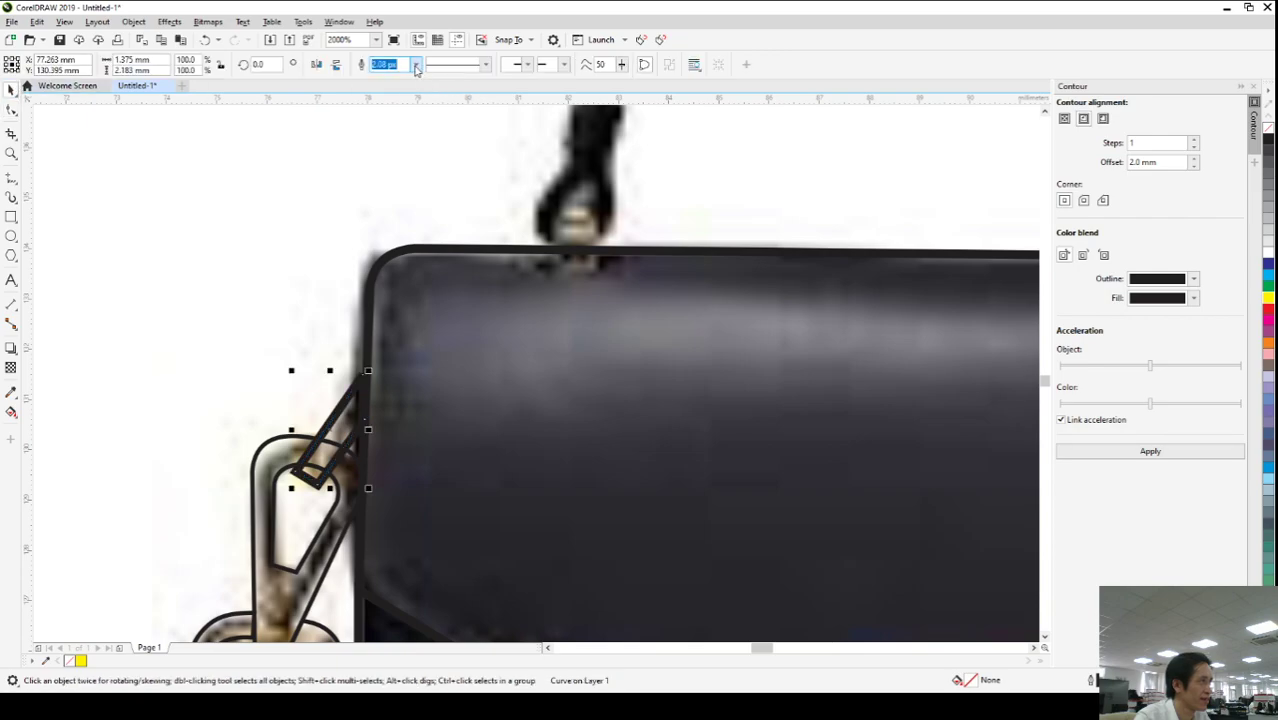
text(1)
key(Return)
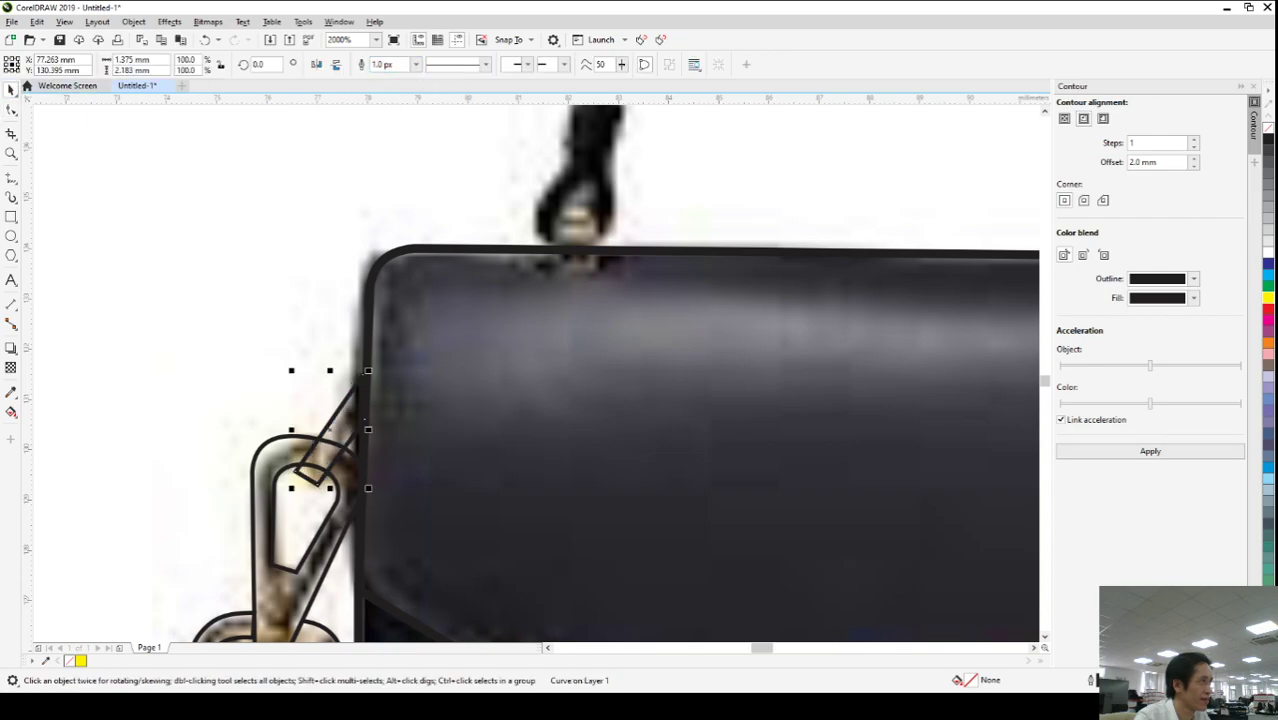
- Convert the strap tab's lower end to a curve and adjust its two nodes and handles to form a rounded tip
click(11, 110)
scroll(322, 457, up, 6)
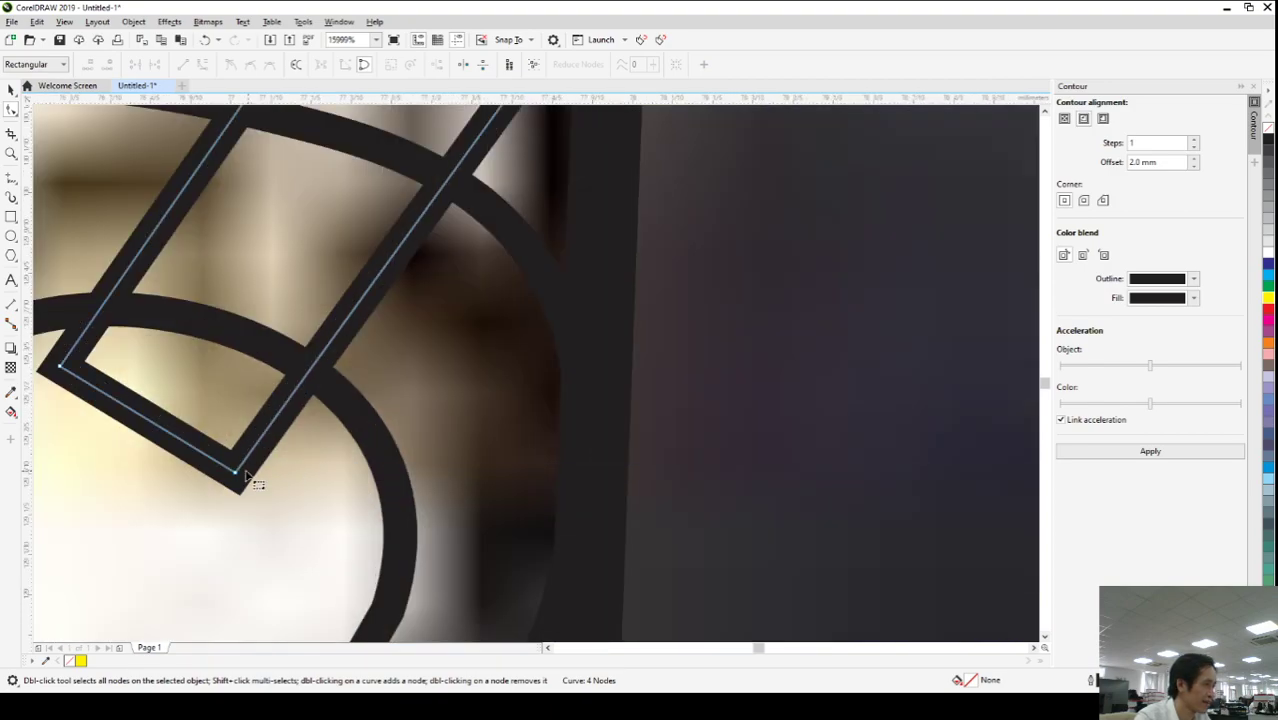
click(168, 432)
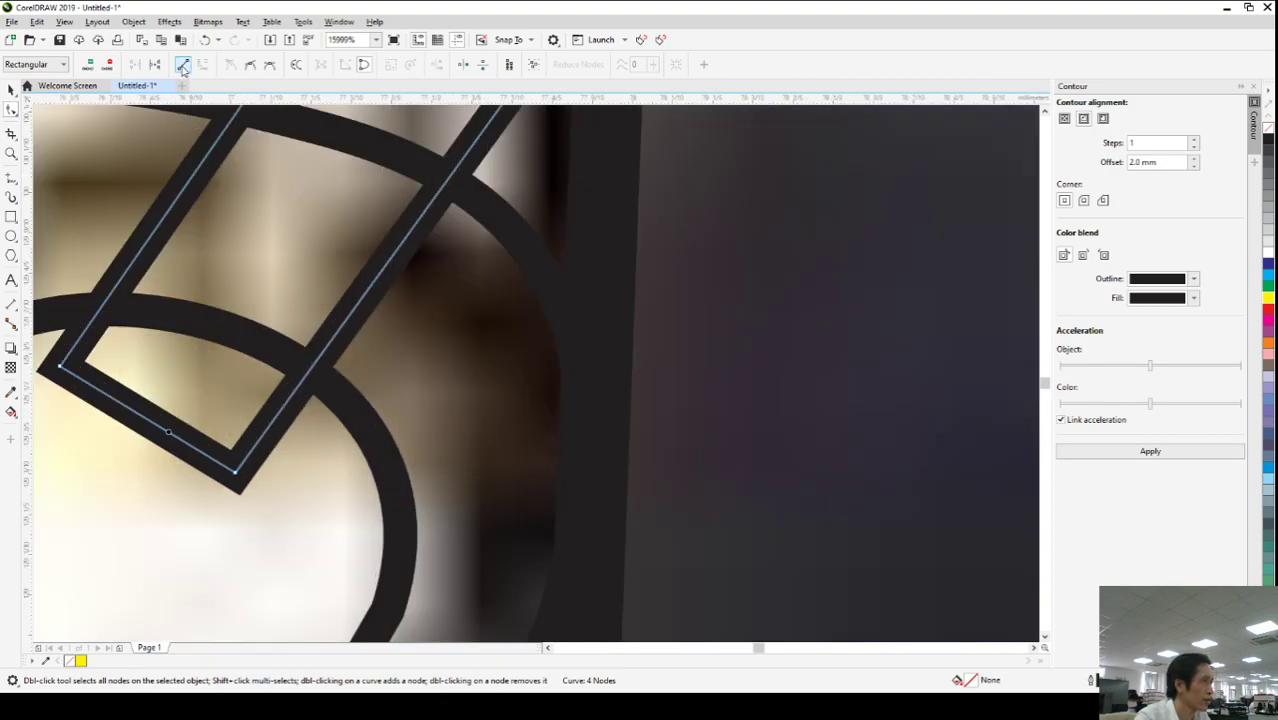
drag(148, 435, 103, 451)
drag(236, 471, 274, 426)
click(59, 369)
drag(59, 369, 78, 340)
drag(76, 415, 59, 401)
drag(151, 433, 157, 443)
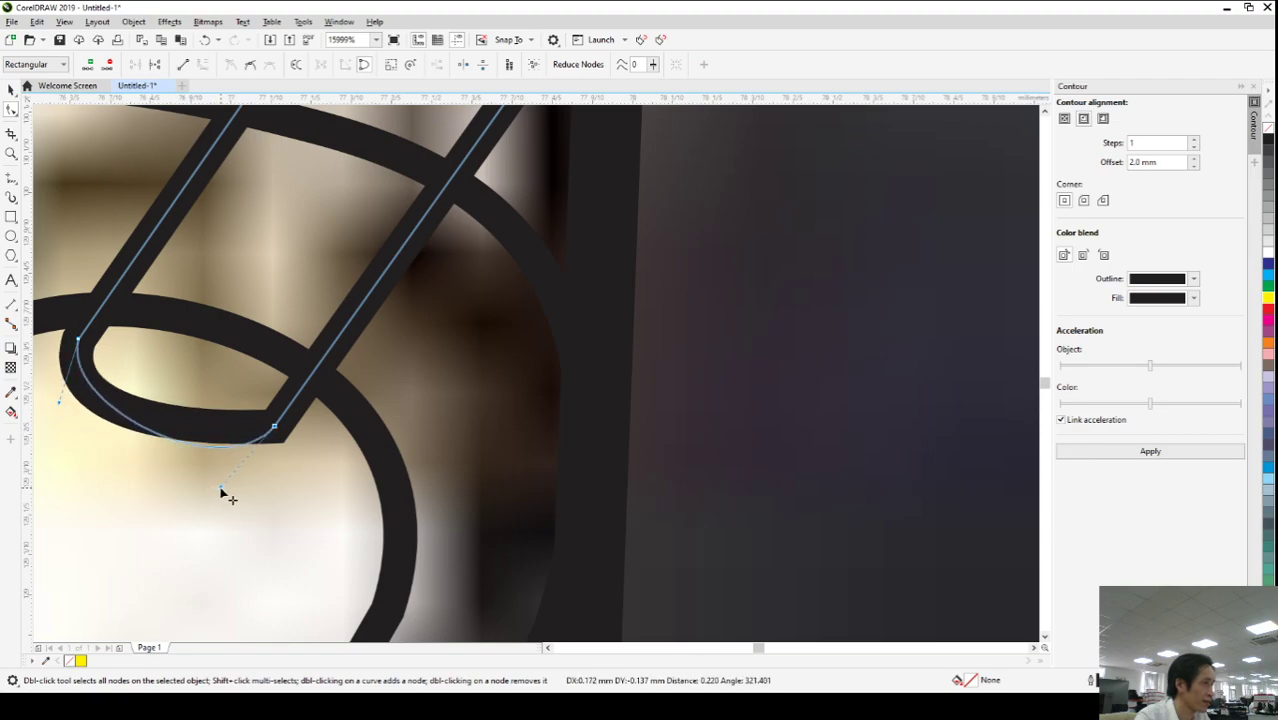
scroll(214, 500, down, 5)
key(space)
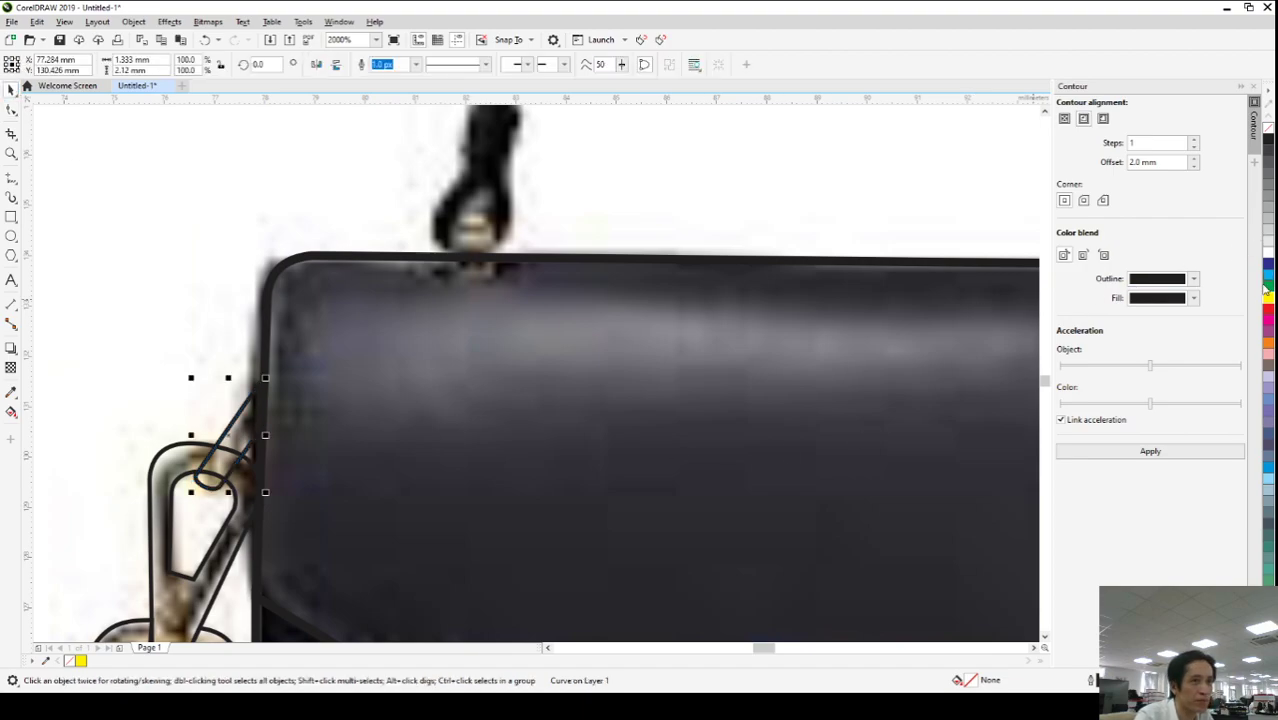
- Fill the left strap tab with yellow (C0 M0 Y100 K0) and deselect it
click(1267, 298)
scroll(408, 534, down, 3)
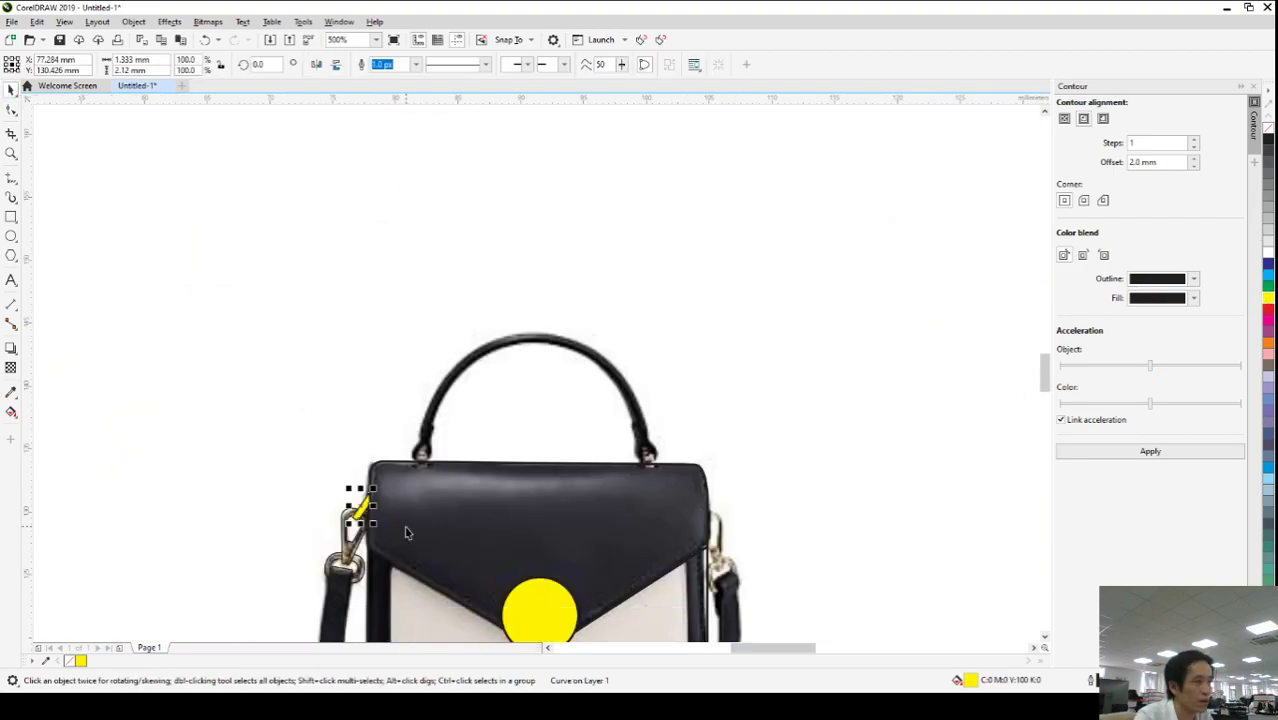
click(866, 484)
- Draw a closed triangle about 0.6 by 1.9 mm in the right clasp's opening and set its outline width to 1 px
scroll(414, 357, down, 1)
scroll(626, 490, up, 3)
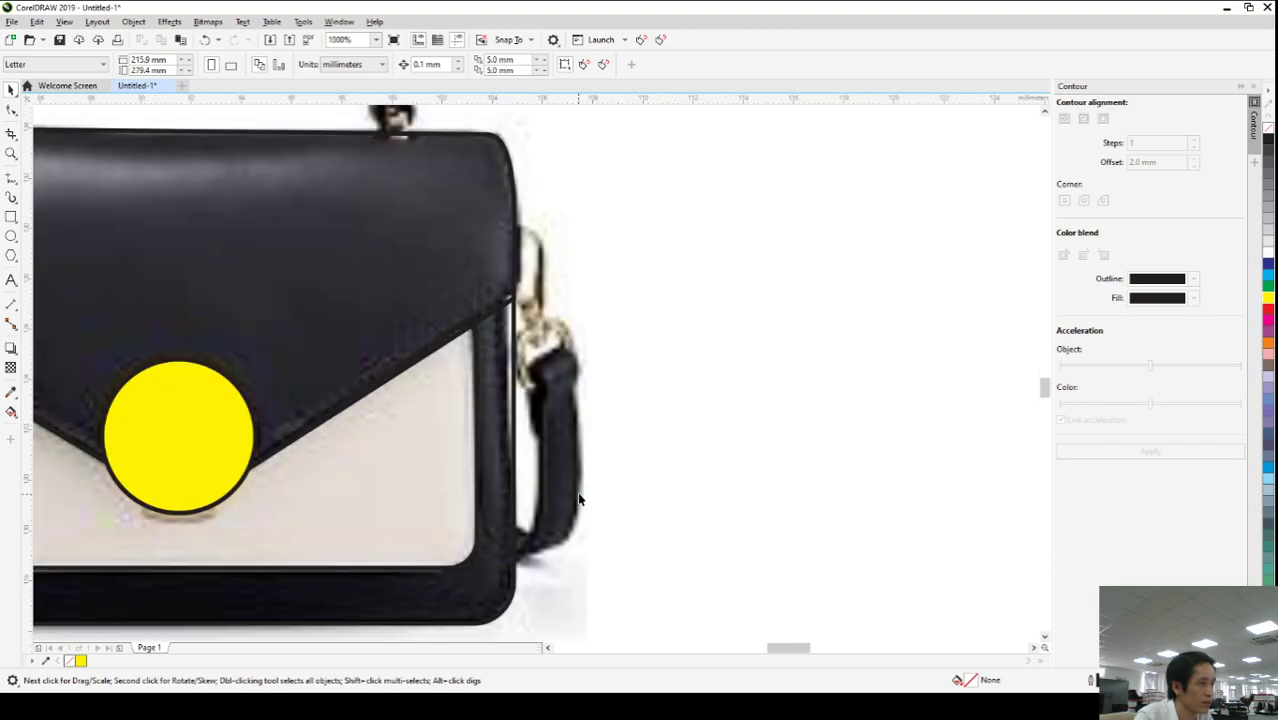
scroll(648, 295, up, 1)
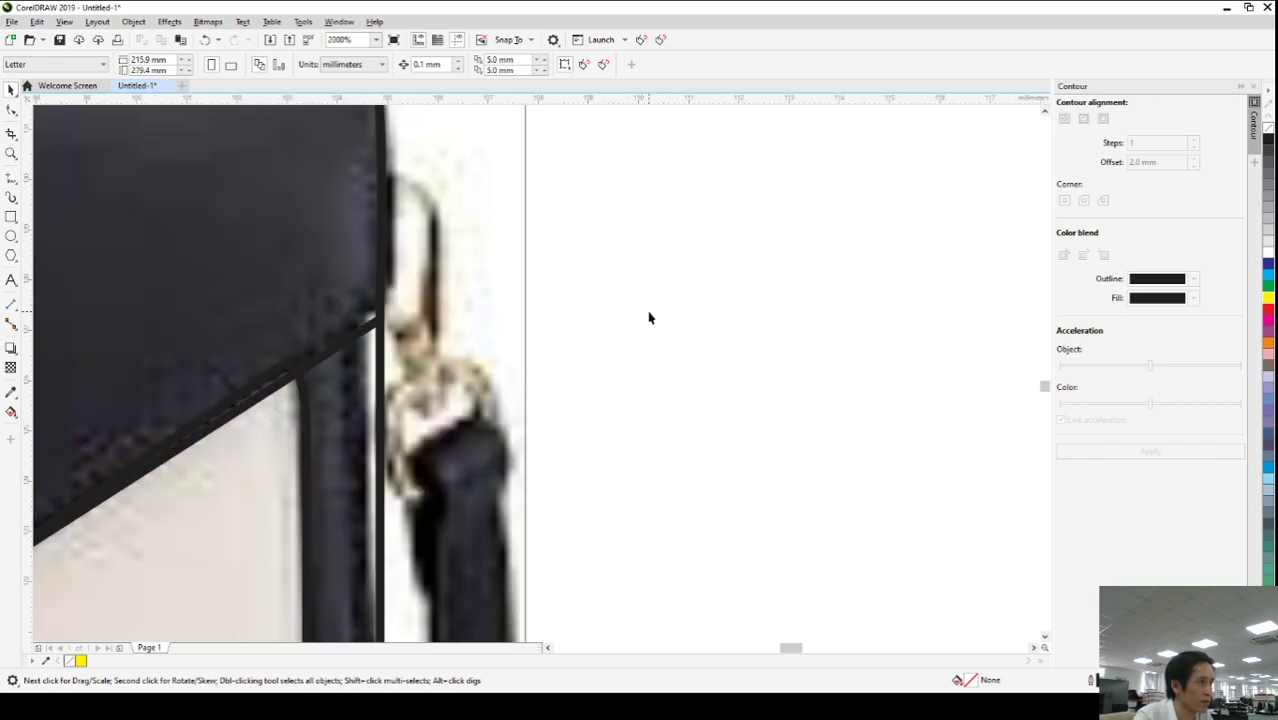
scroll(630, 320, down, 3)
scroll(620, 282, up, 1)
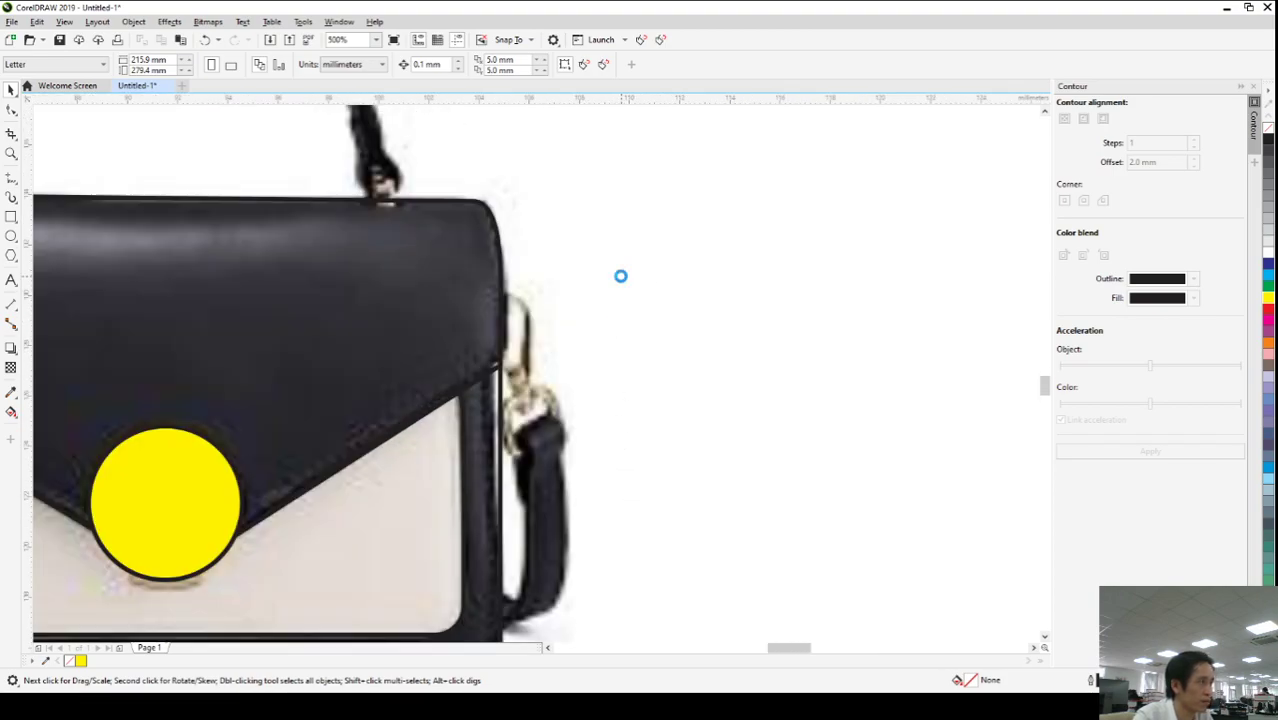
click(9, 183)
mouse_move(508, 318)
mouse_down()
mouse_move(515, 369)
mouse_move(508, 313)
mouse_up()
click(385, 64)
text(1)
key(Return)
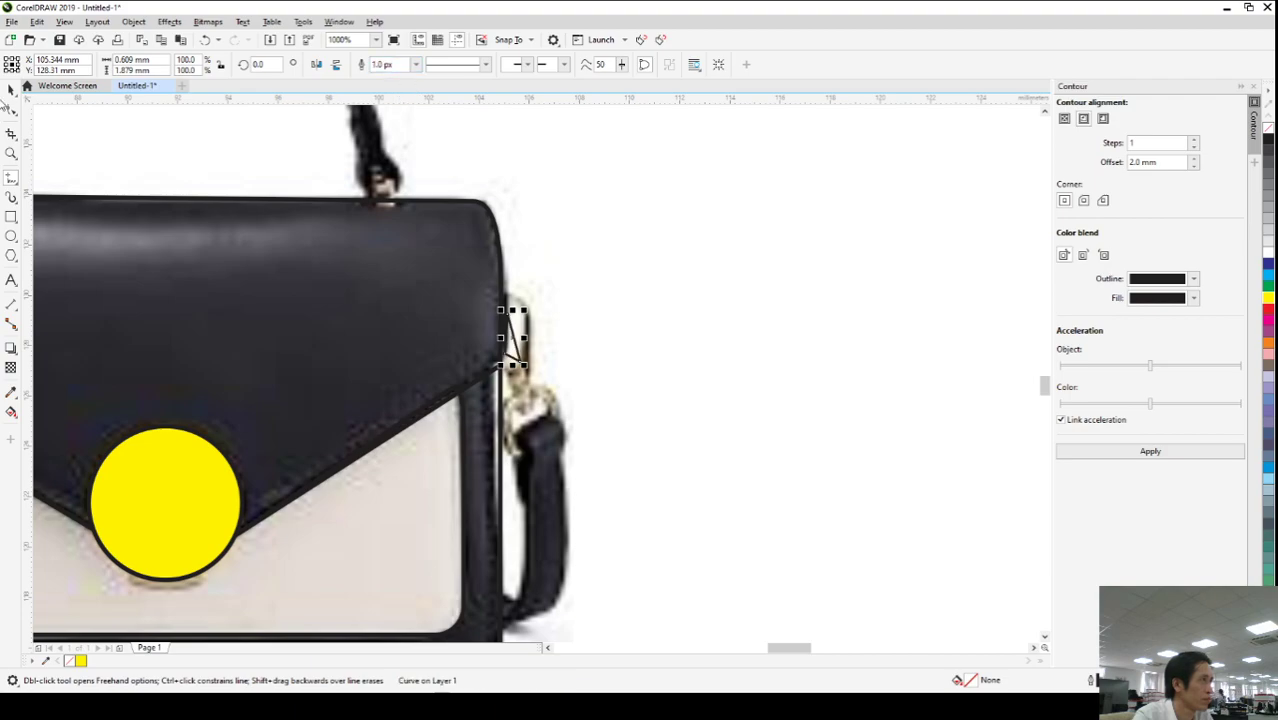
- Convert the triangle's long slanted side to a curve and bend it outward along the right clasp's inner edge
click(11, 110)
scroll(532, 318, up, 3)
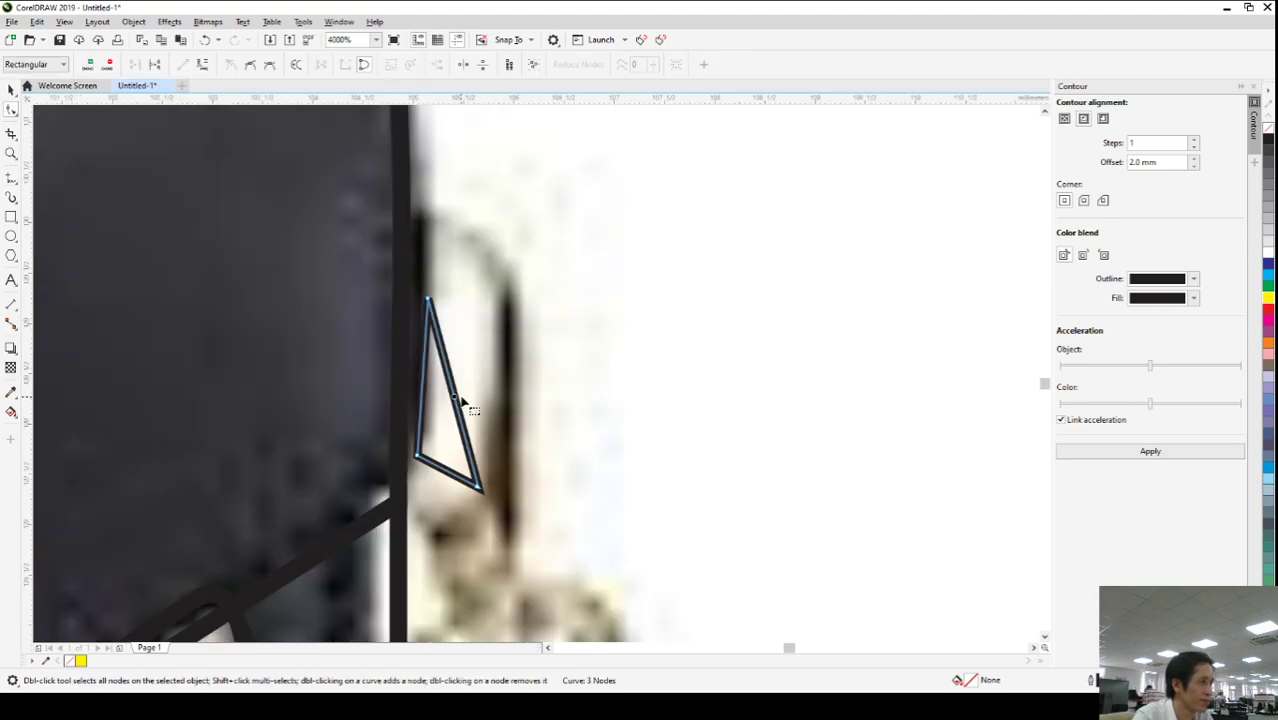
drag(444, 290, 408, 451)
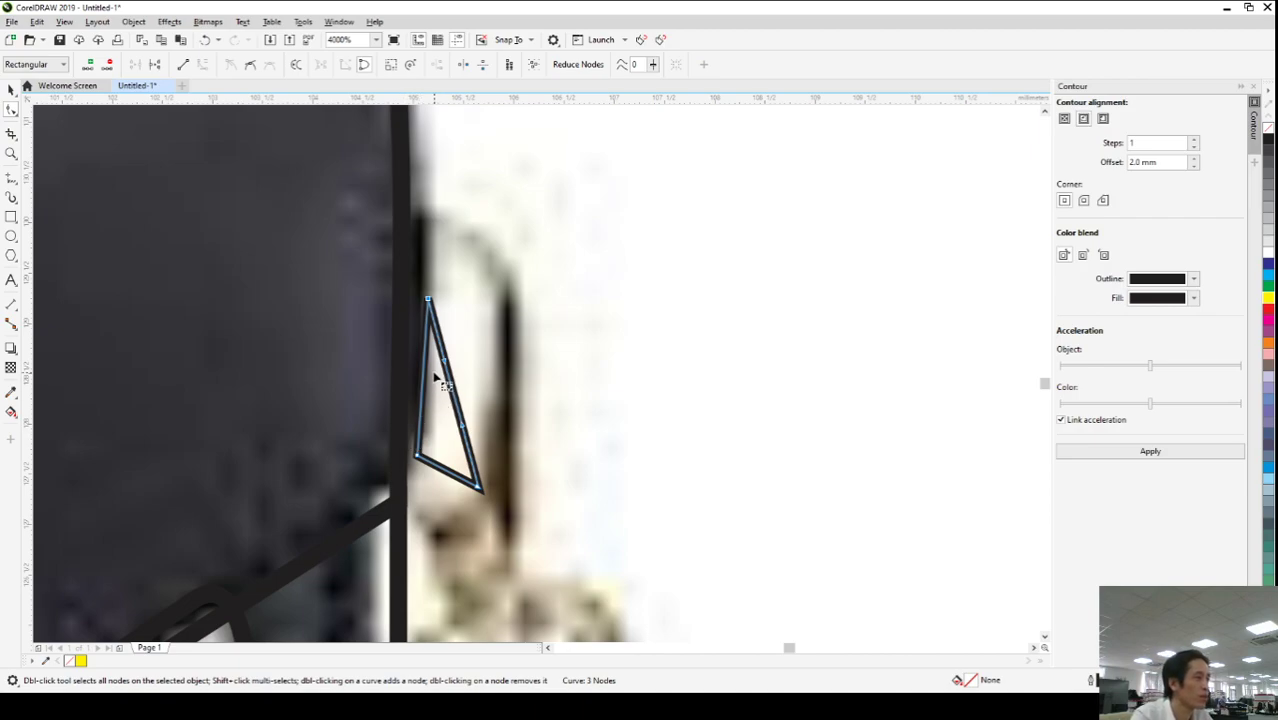
drag(442, 368, 492, 285)
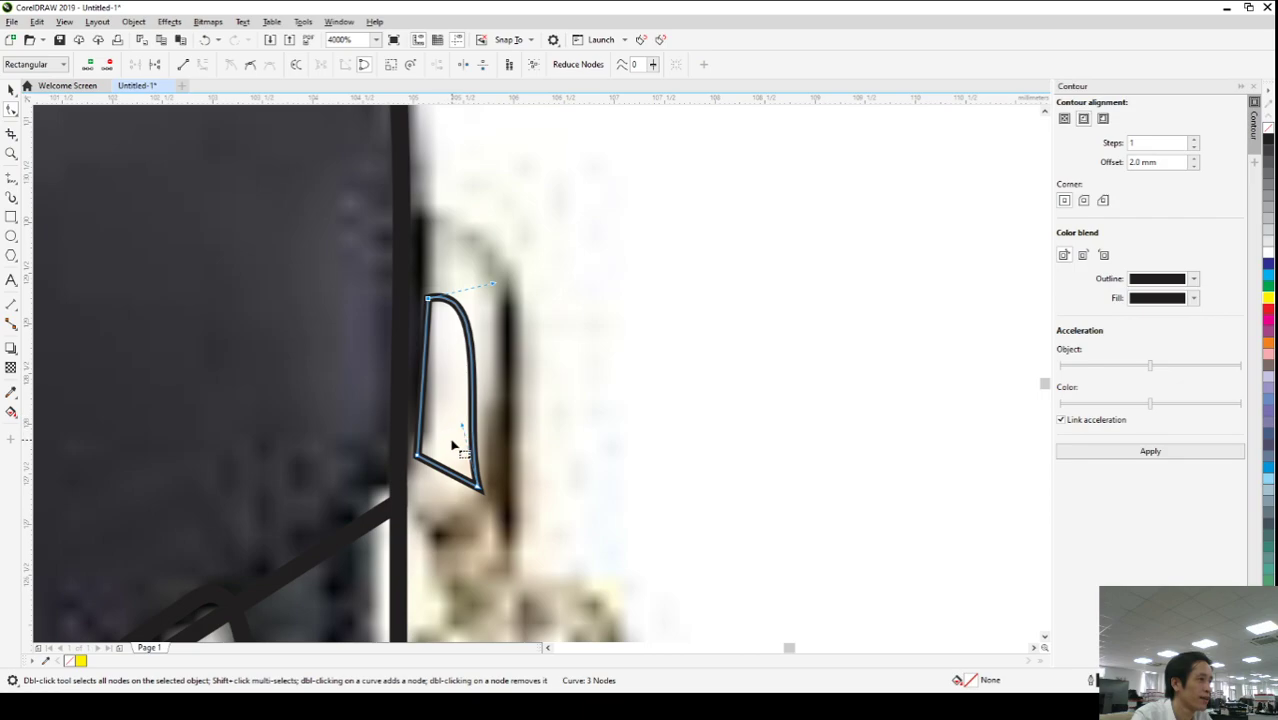
drag(468, 436, 488, 386)
- Convert the opening's lower edge to a curve, round it downward and shift its flap-side nodes onto the flap's edge
click(450, 476)
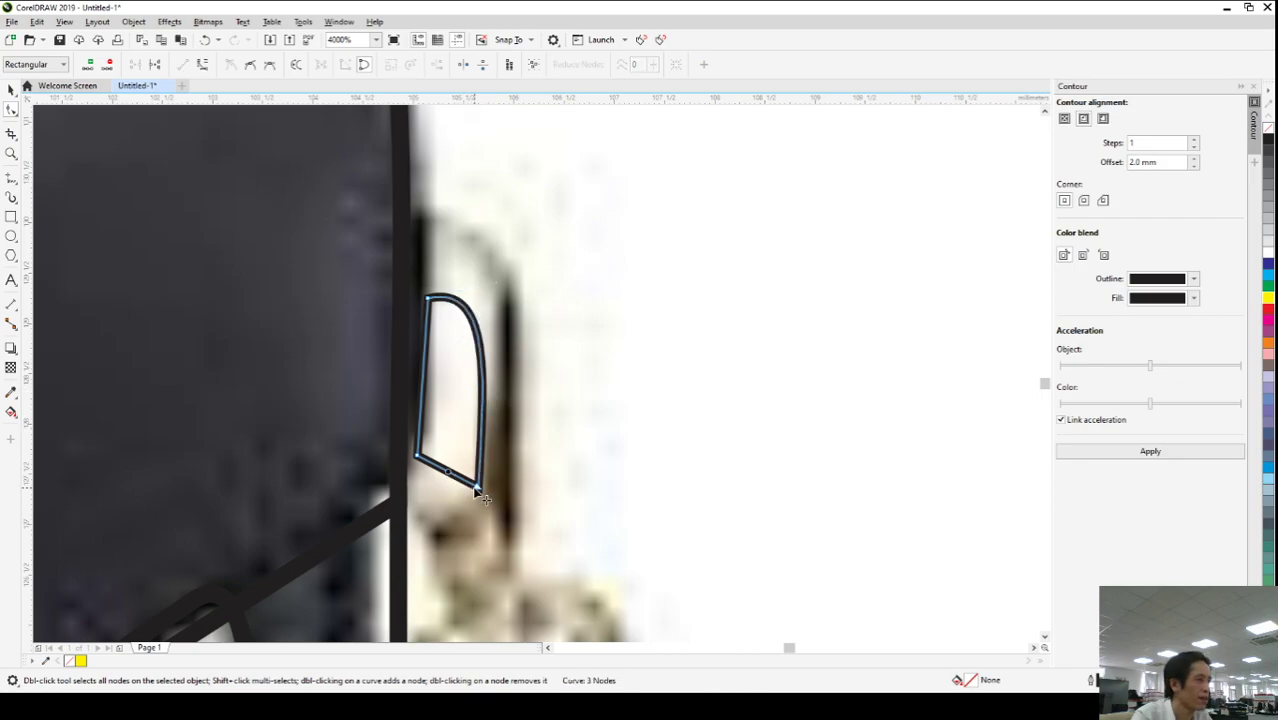
drag(450, 478, 452, 480)
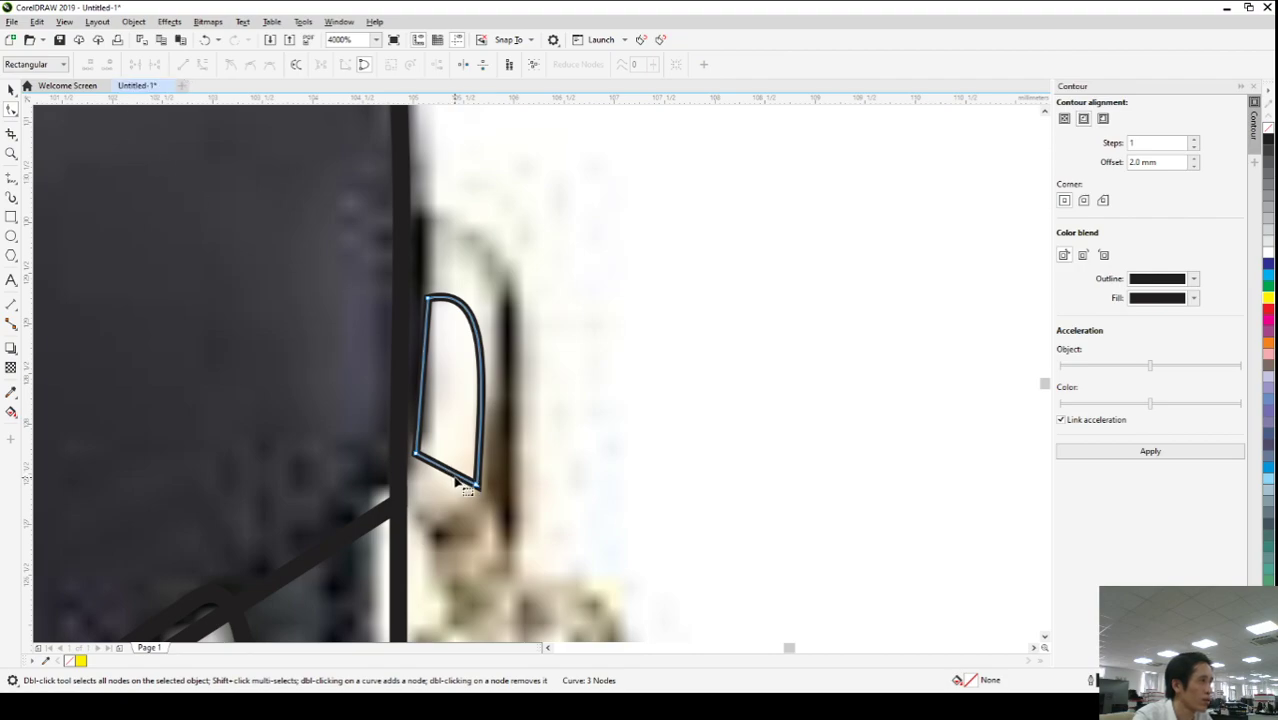
click(202, 63)
drag(447, 475, 426, 505)
drag(427, 297, 400, 296)
mouse_move(417, 456)
mouse_down()
mouse_move(391, 451)
mouse_move(420, 438)
mouse_up()
- Refine the clasp opening's nodes and upper handle to lengthen its rounded bottom and widen its top curve, and deselect it
scroll(420, 438, down, 2)
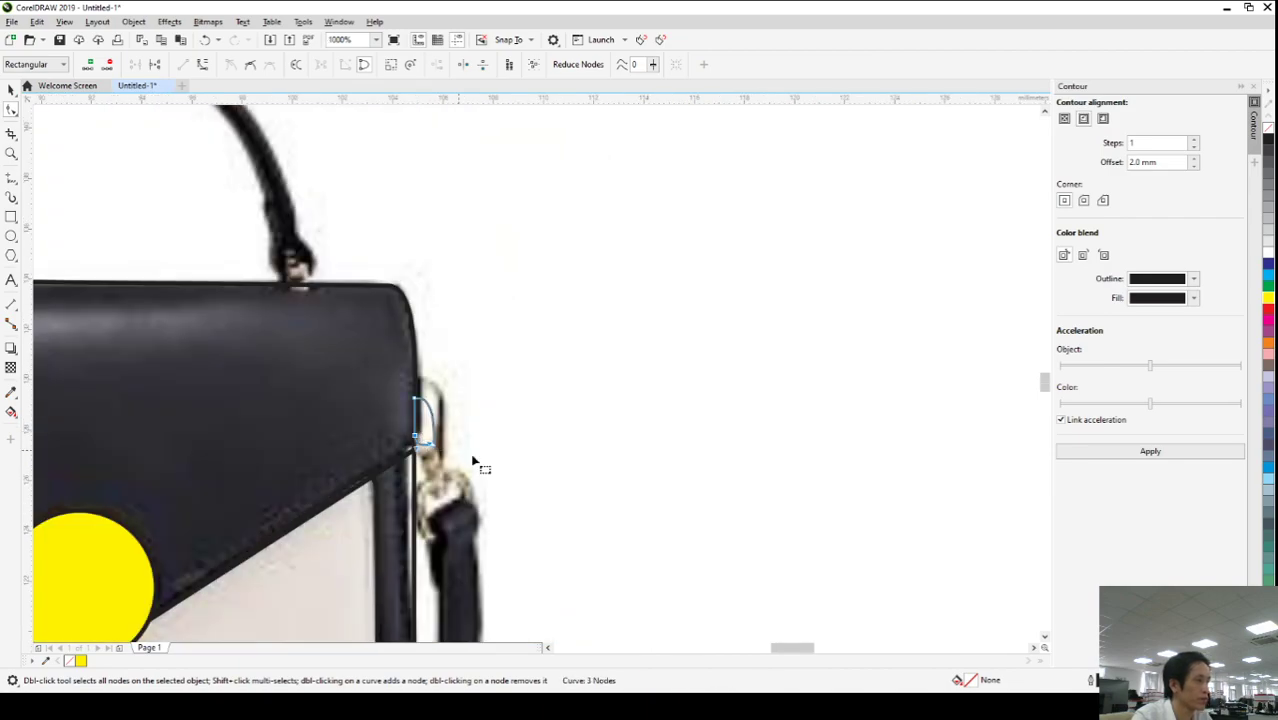
scroll(434, 475, up, 1)
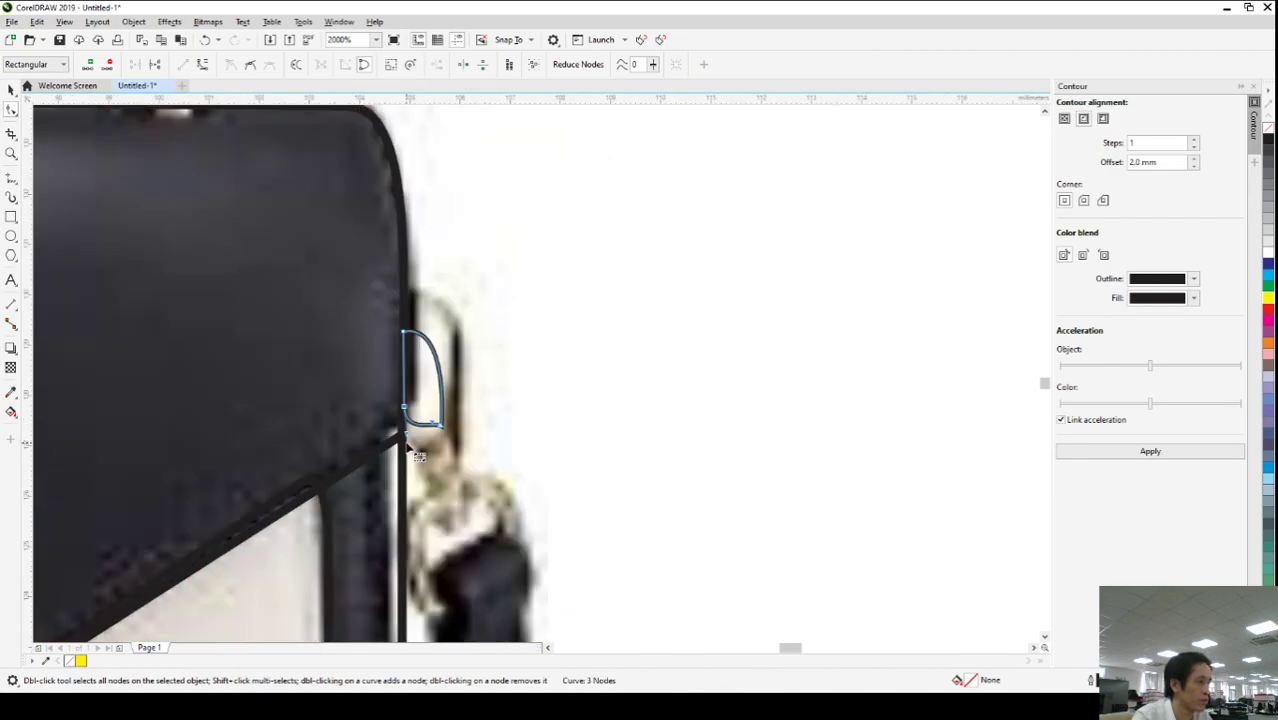
drag(443, 432, 442, 447)
scroll(396, 423, down, 2)
scroll(415, 383, up, 2)
drag(387, 372, 397, 350)
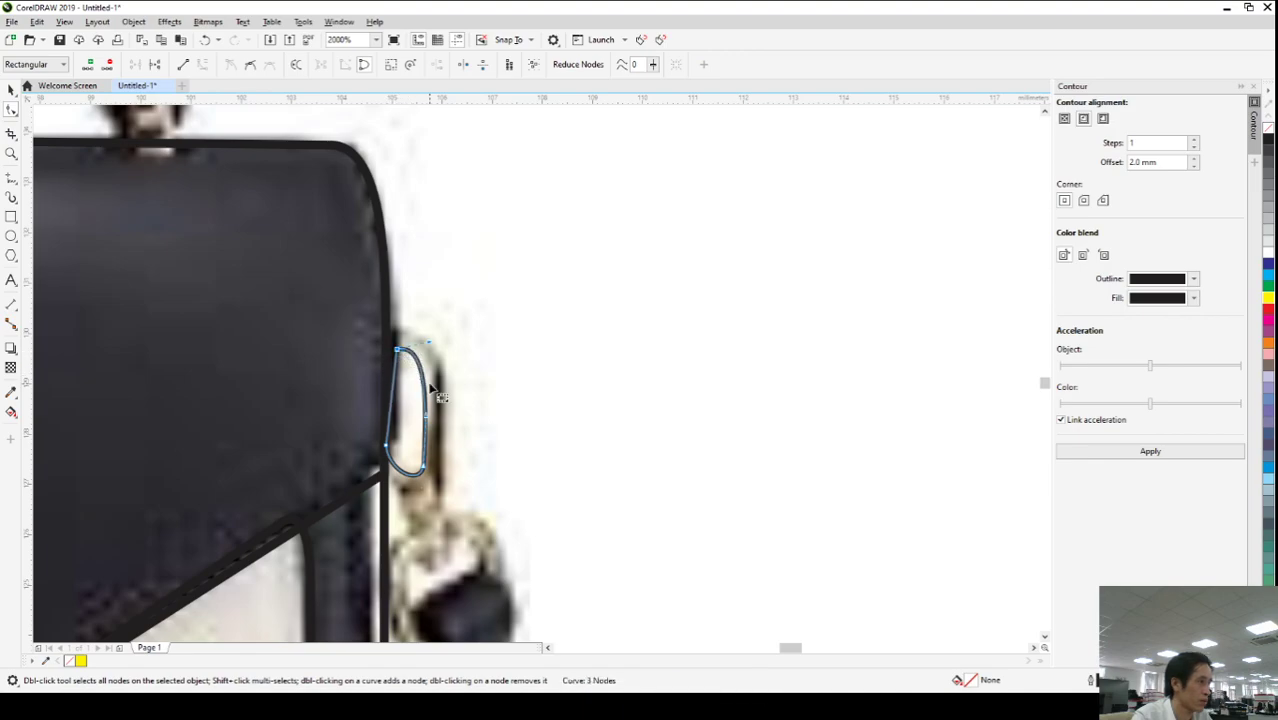
double_click(432, 348)
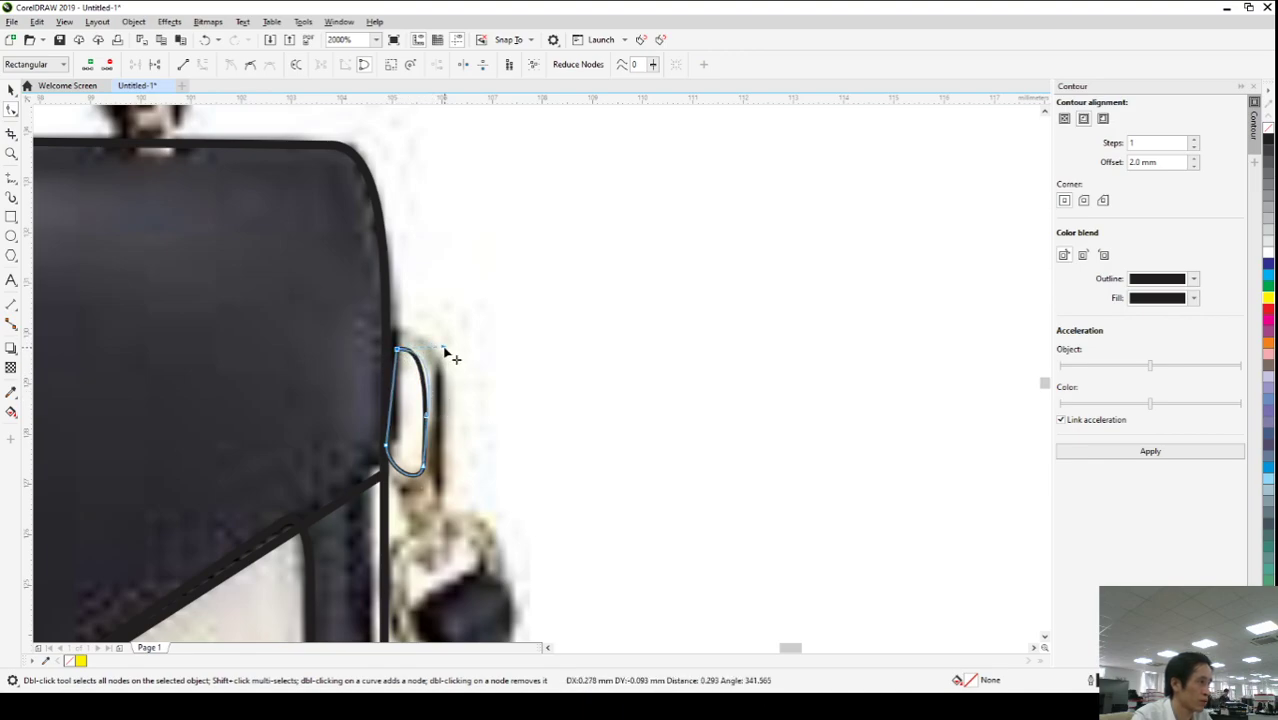
click(508, 381)
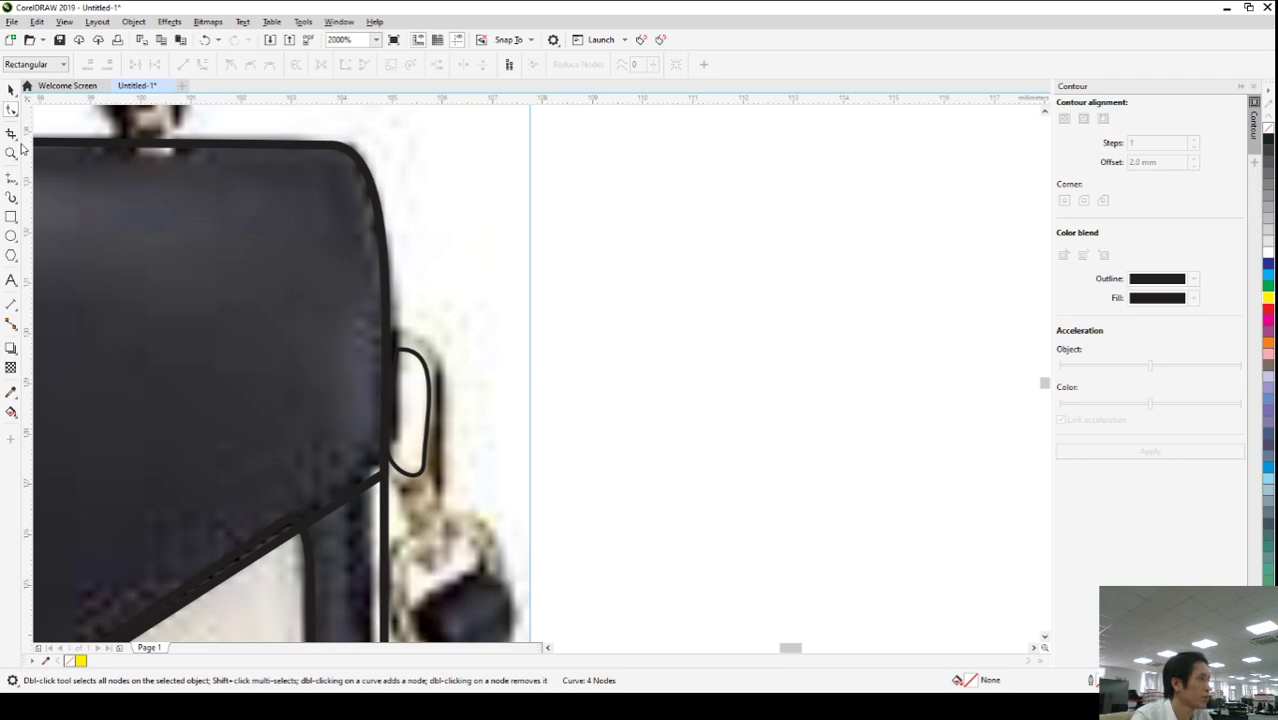
- Move the clasp opening's upper node back onto the flap's right edge
click(11, 178)
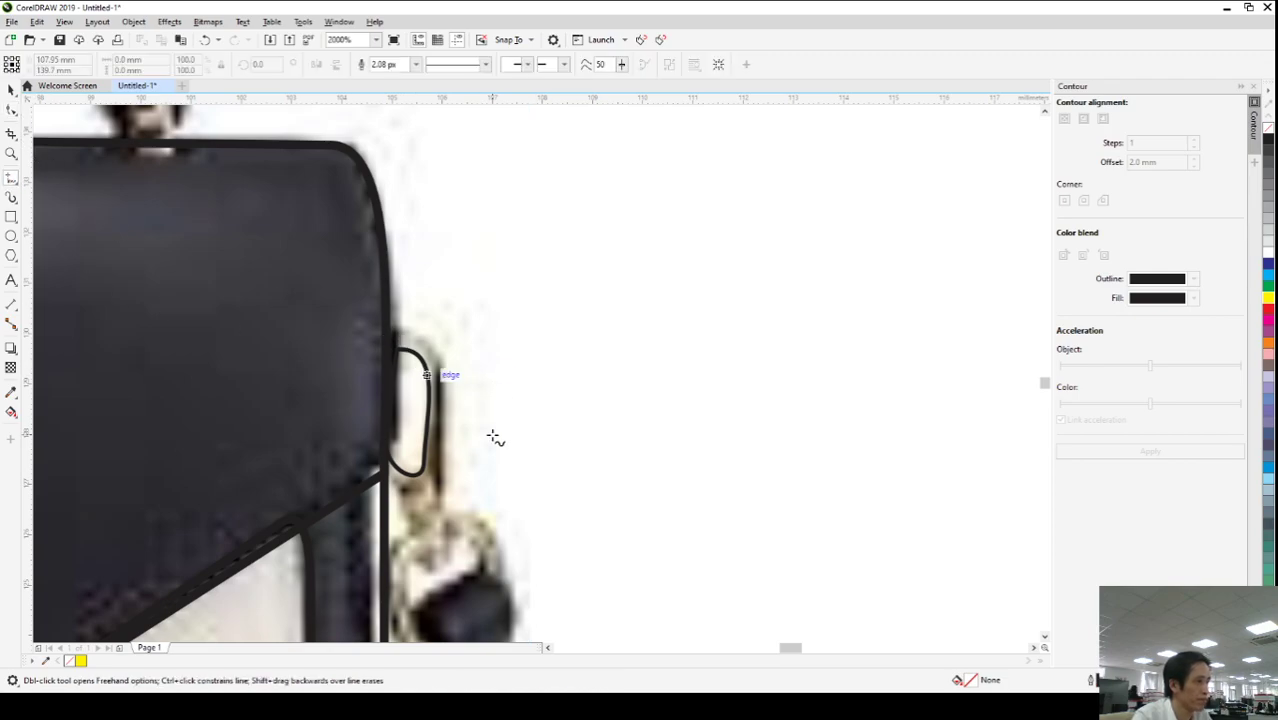
scroll(494, 433, down, 1)
click(11, 110)
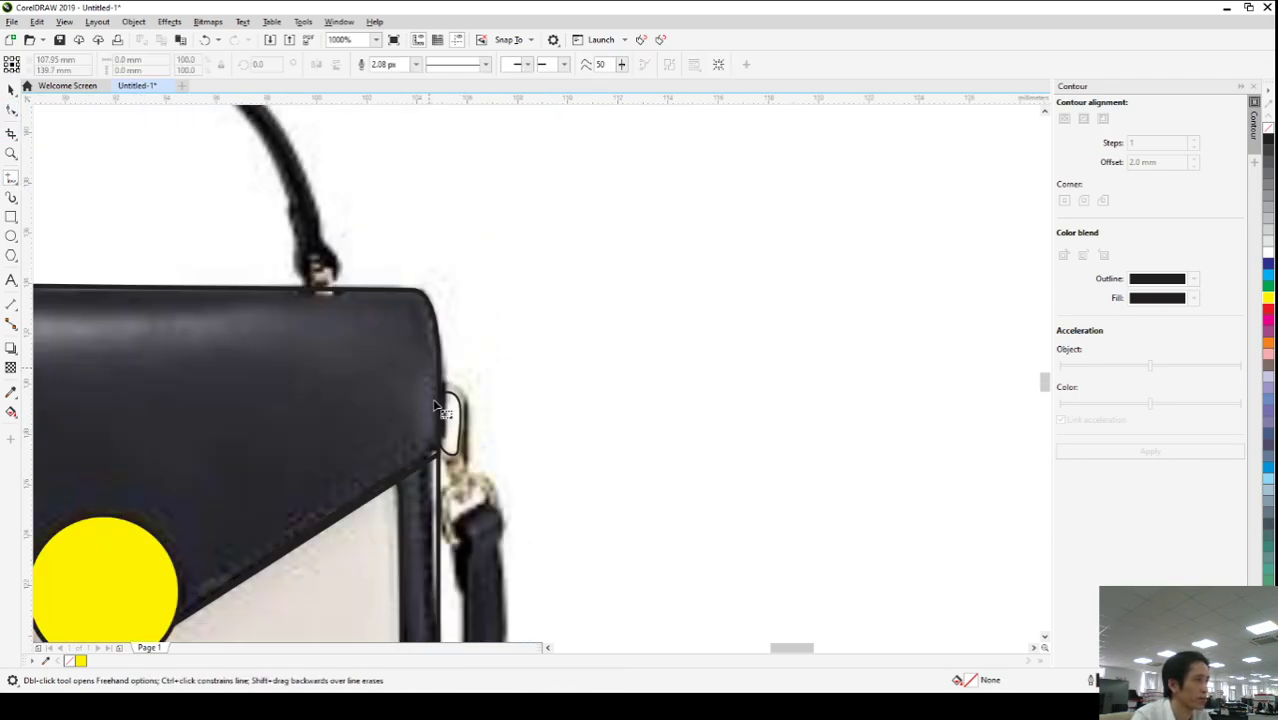
scroll(428, 401, up, 1)
click(462, 381)
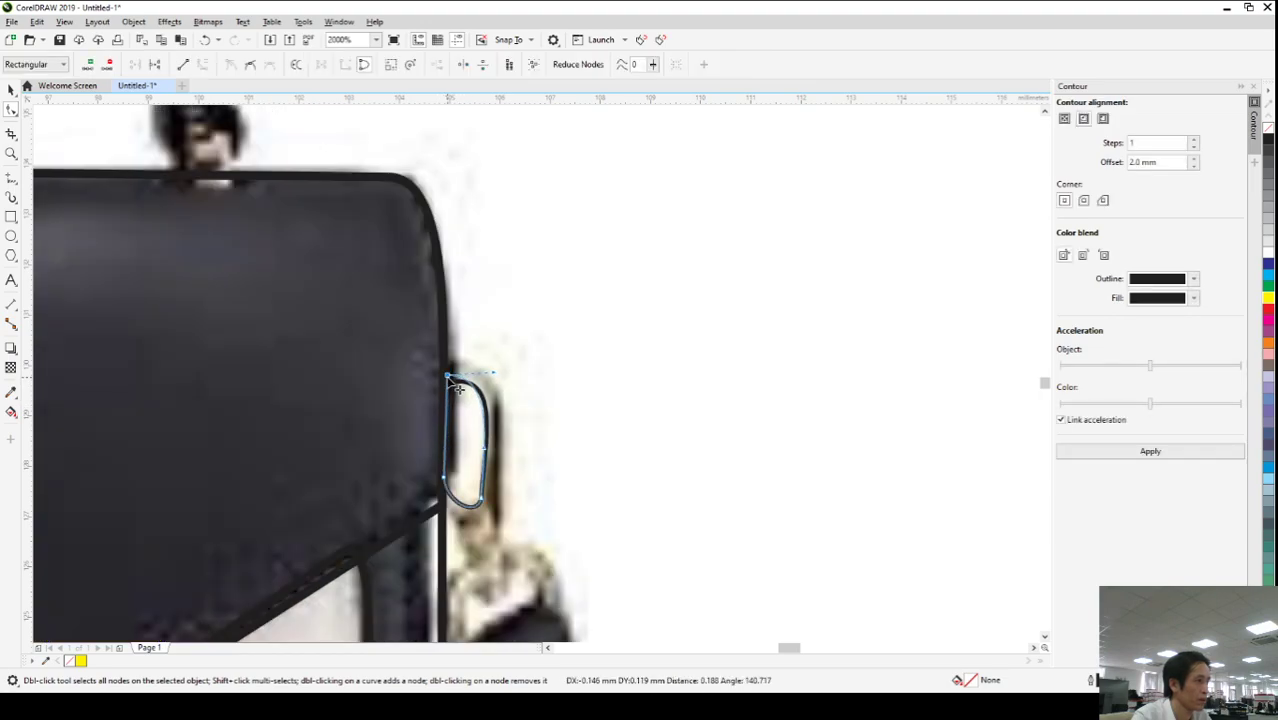
- Draw a closed four-sided outer clasp shape about 1.1 by 4 mm around the opening, from the flap's edge down toward the strap ring
scroll(440, 408, down, 1)
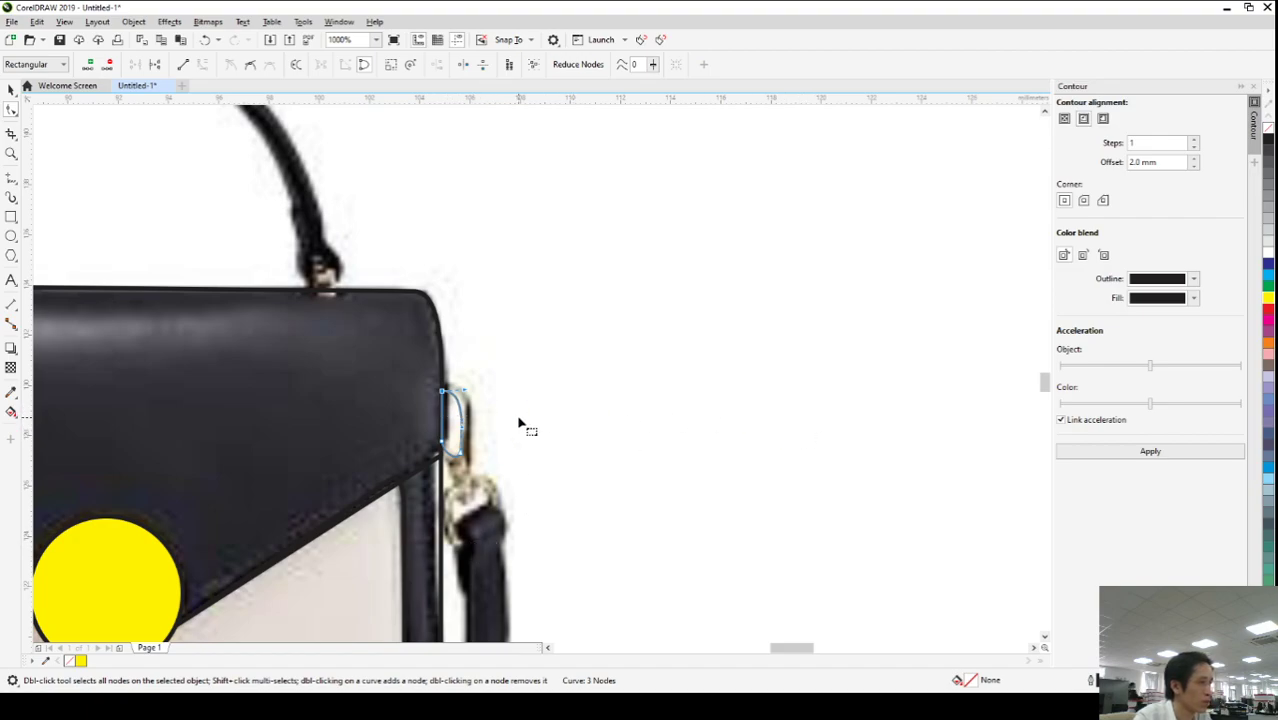
scroll(505, 520, up, 1)
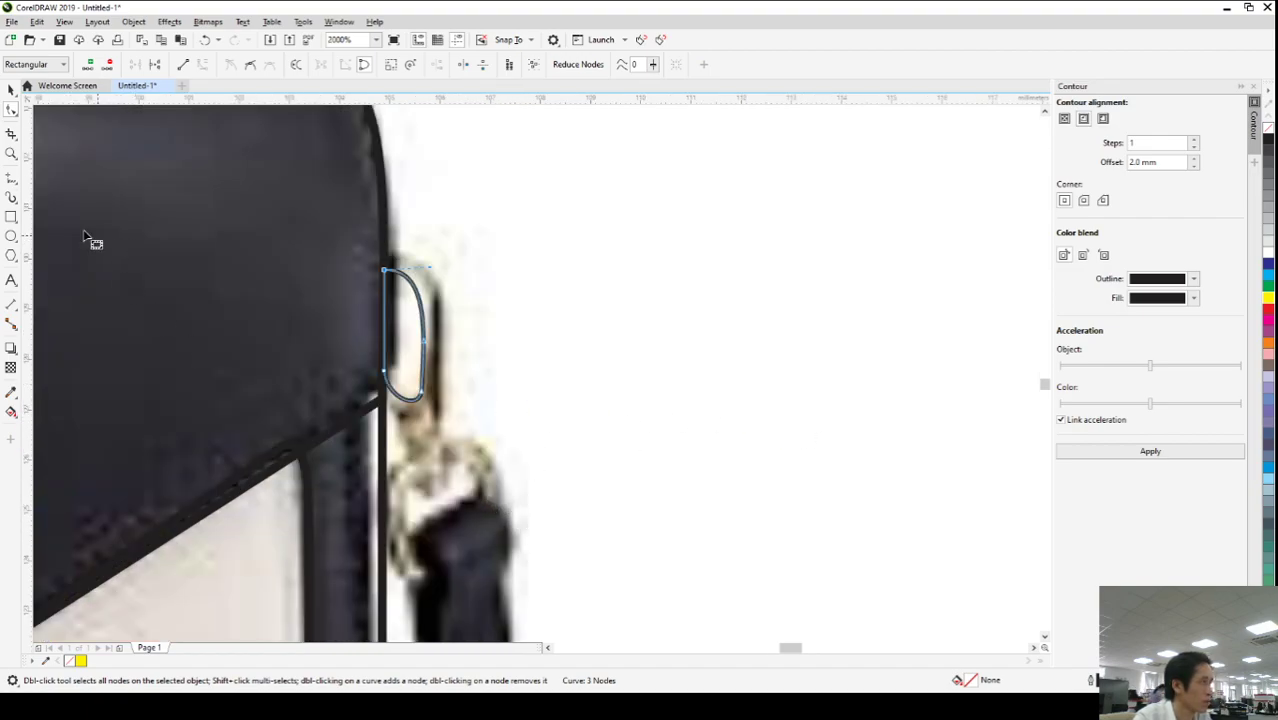
click(13, 179)
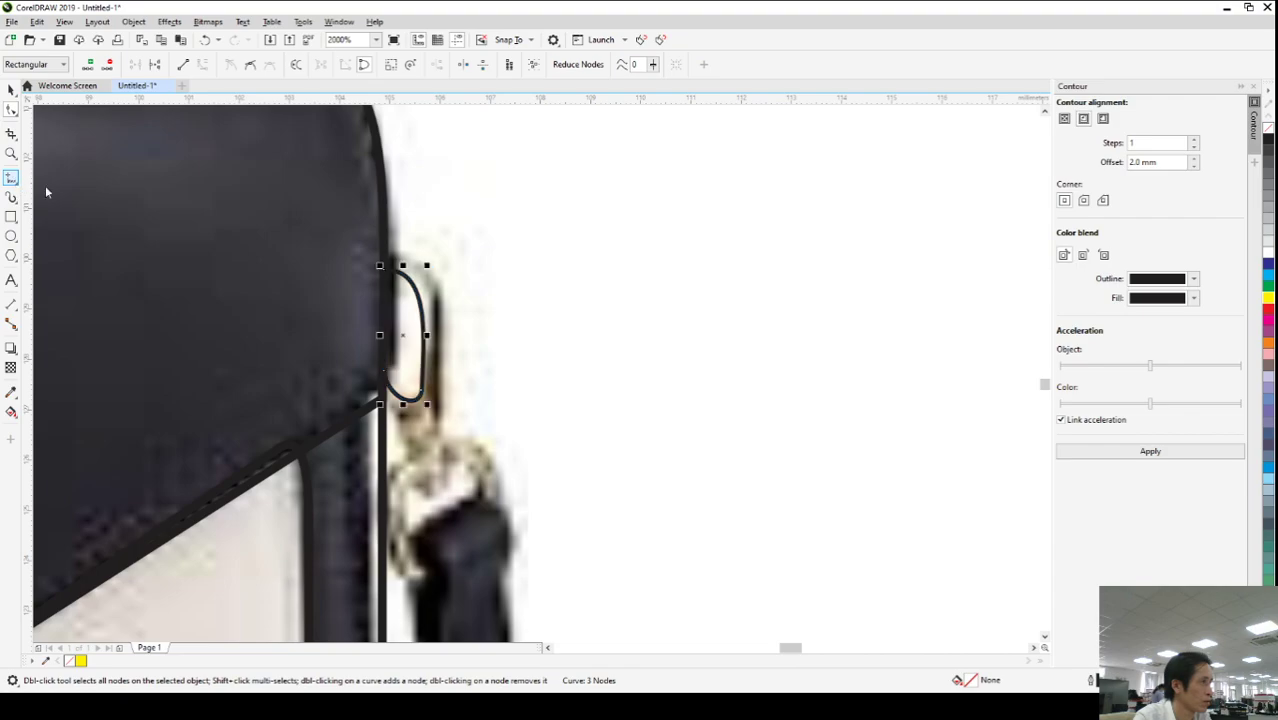
click(385, 247)
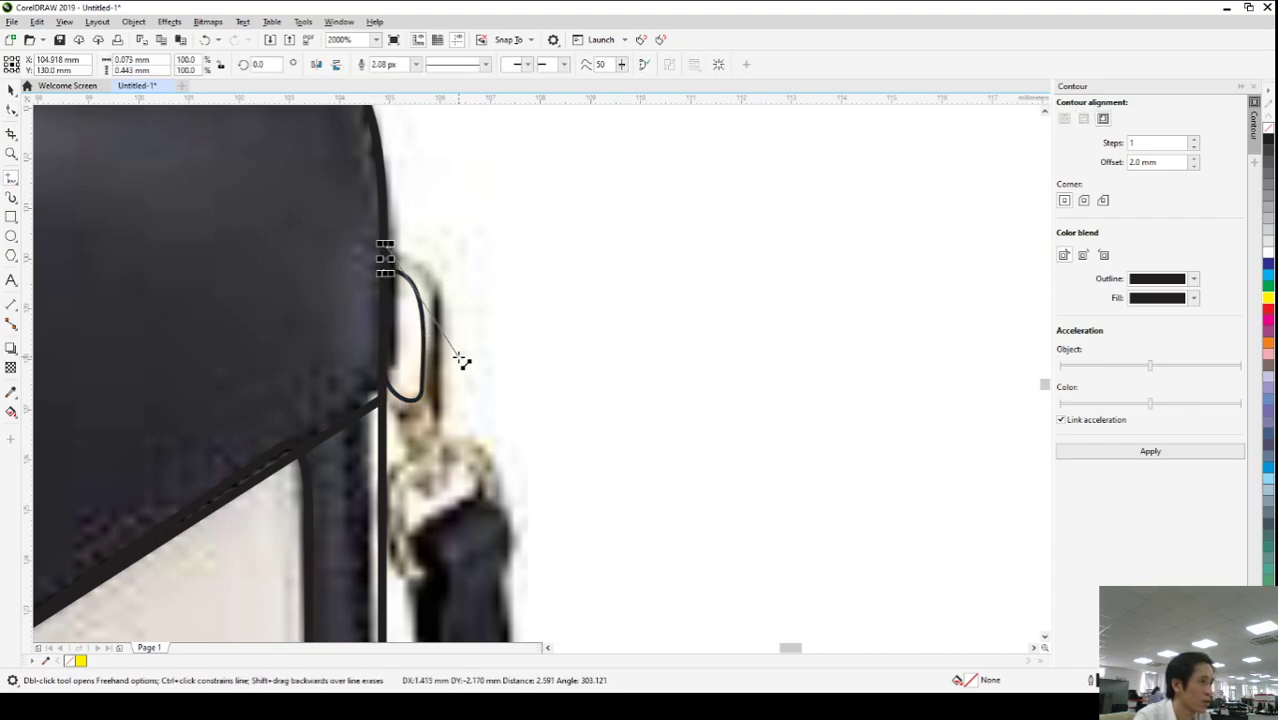
click(440, 432)
click(402, 438)
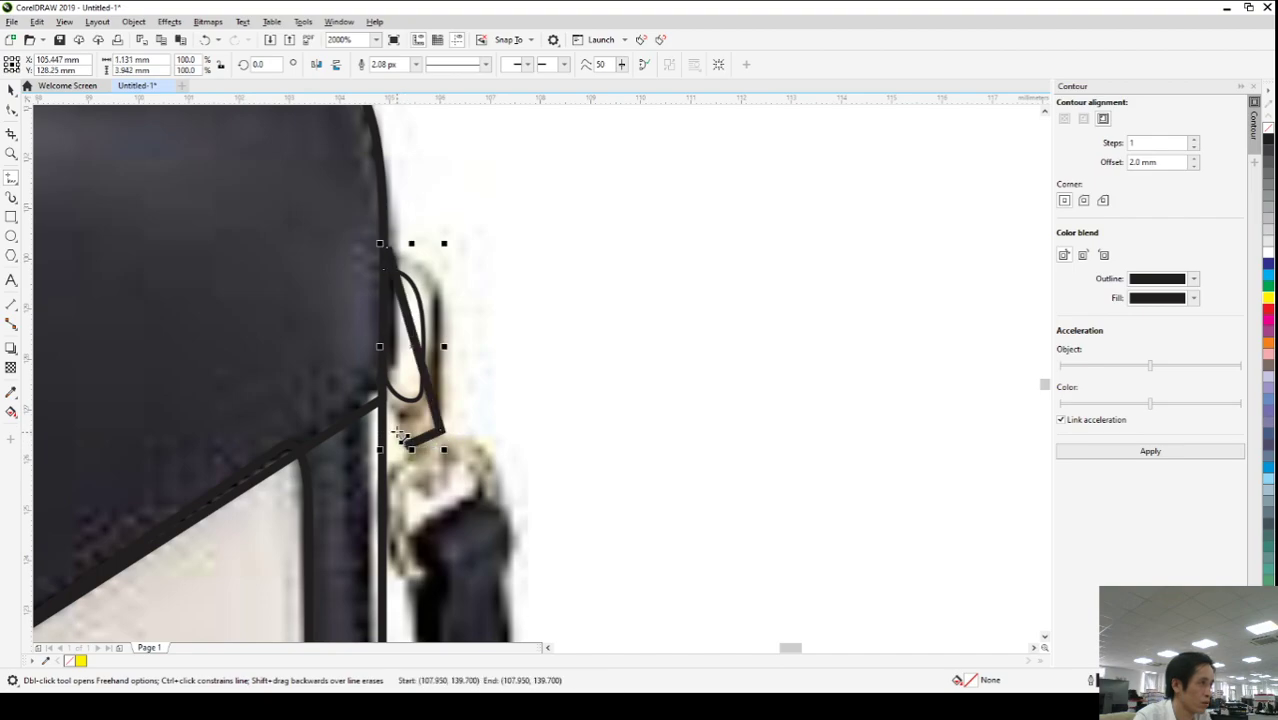
click(386, 380)
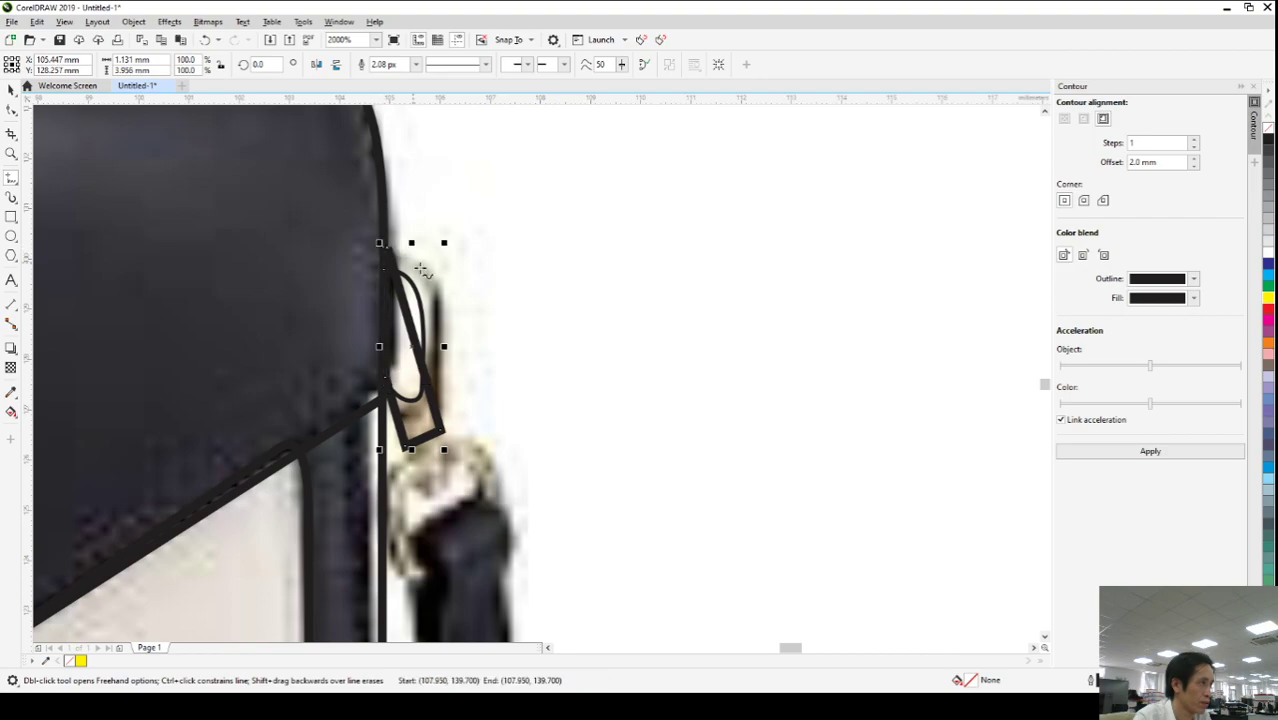
- Adjust the outer clasp shape's top node at the flap's edge, undo the last move, and set the outline width to 1 px
click(11, 110)
click(382, 250)
mouse_move(386, 255)
mouse_down()
mouse_move(357, 240)
mouse_move(392, 250)
mouse_up()
key(ctrl+z)
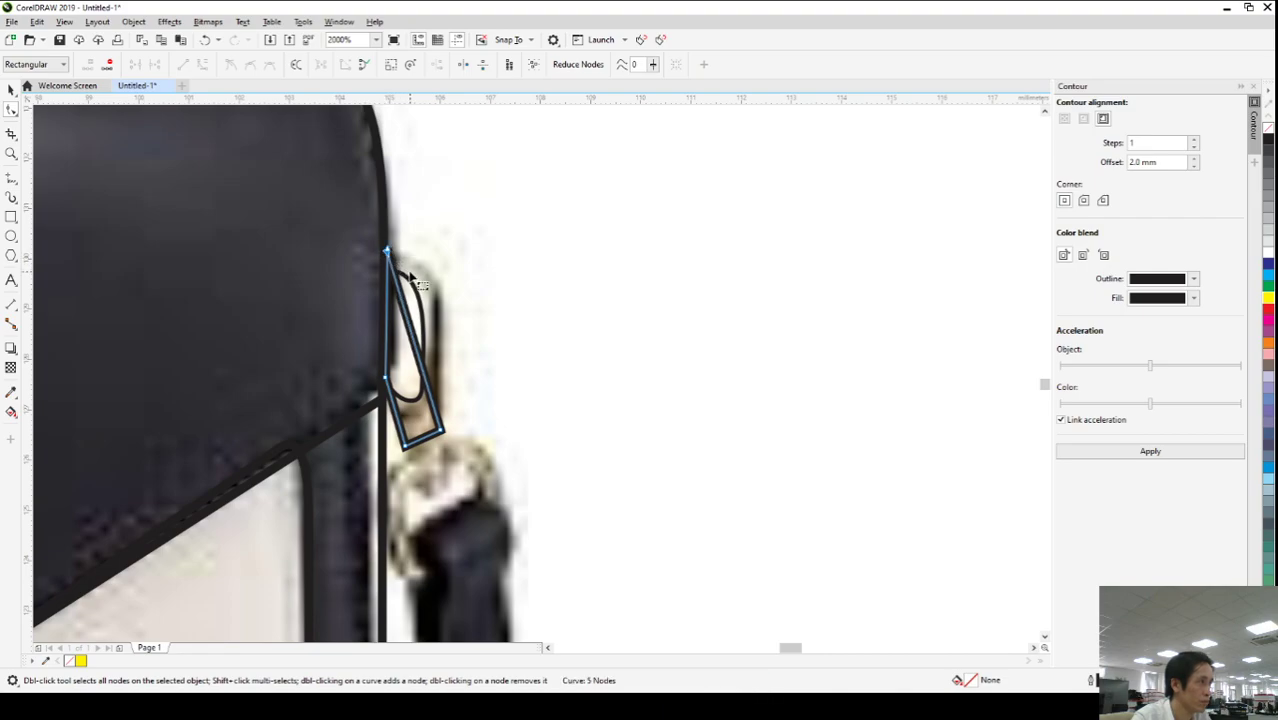
click(12, 88)
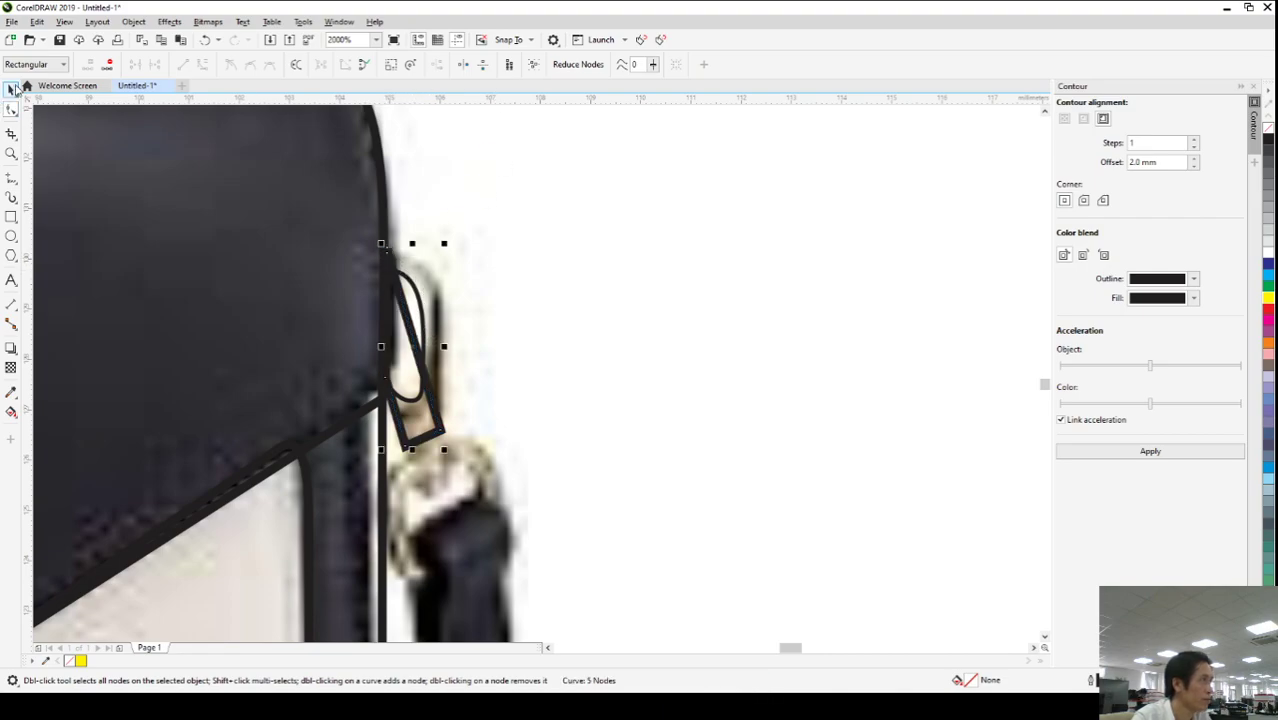
click(408, 65)
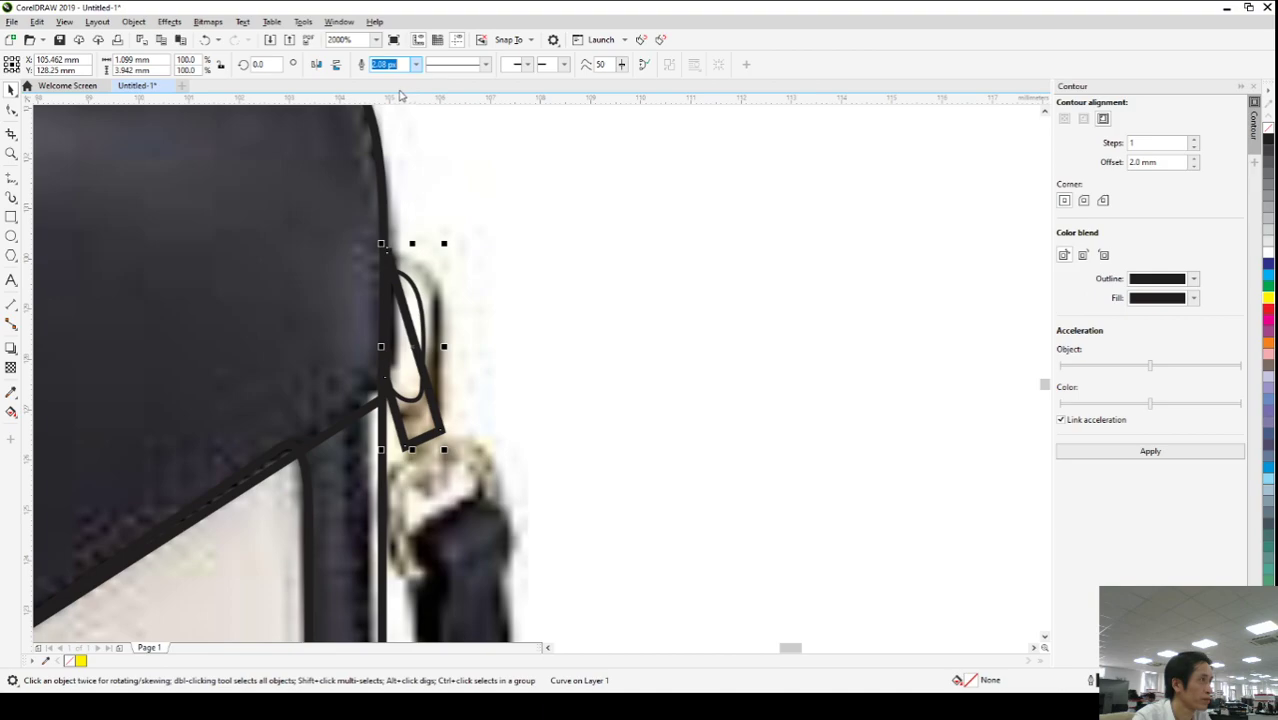
- Curve the outer clasp shape's long side outward, add a node at its upper bend and adjust the handle to follow the photo
click(12, 110)
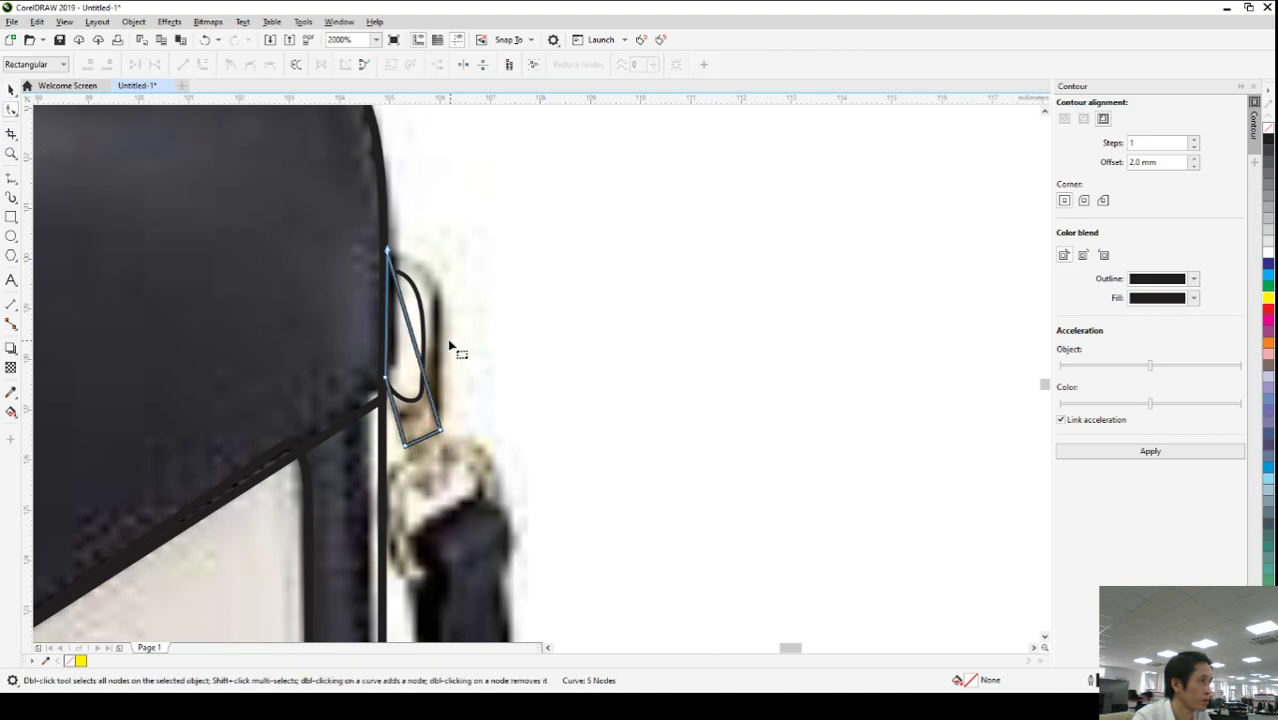
click(424, 345)
drag(424, 345, 443, 289)
double_click(452, 294)
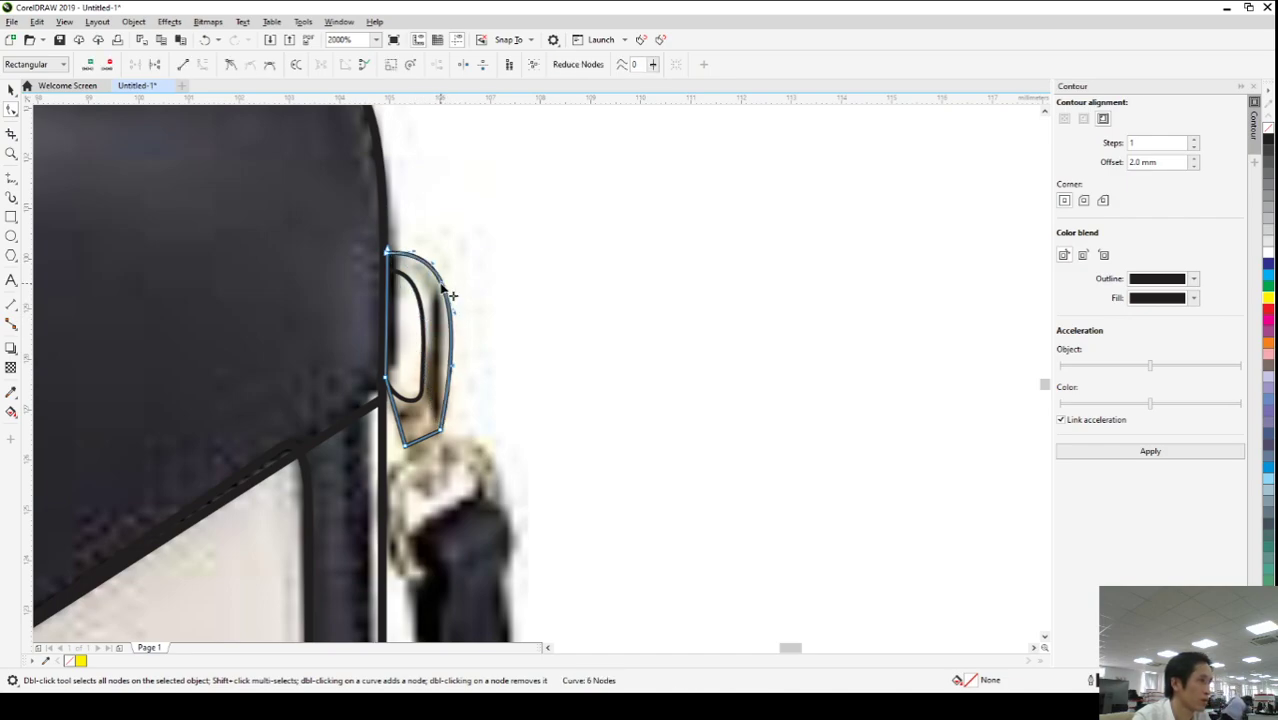
drag(457, 371, 438, 340)
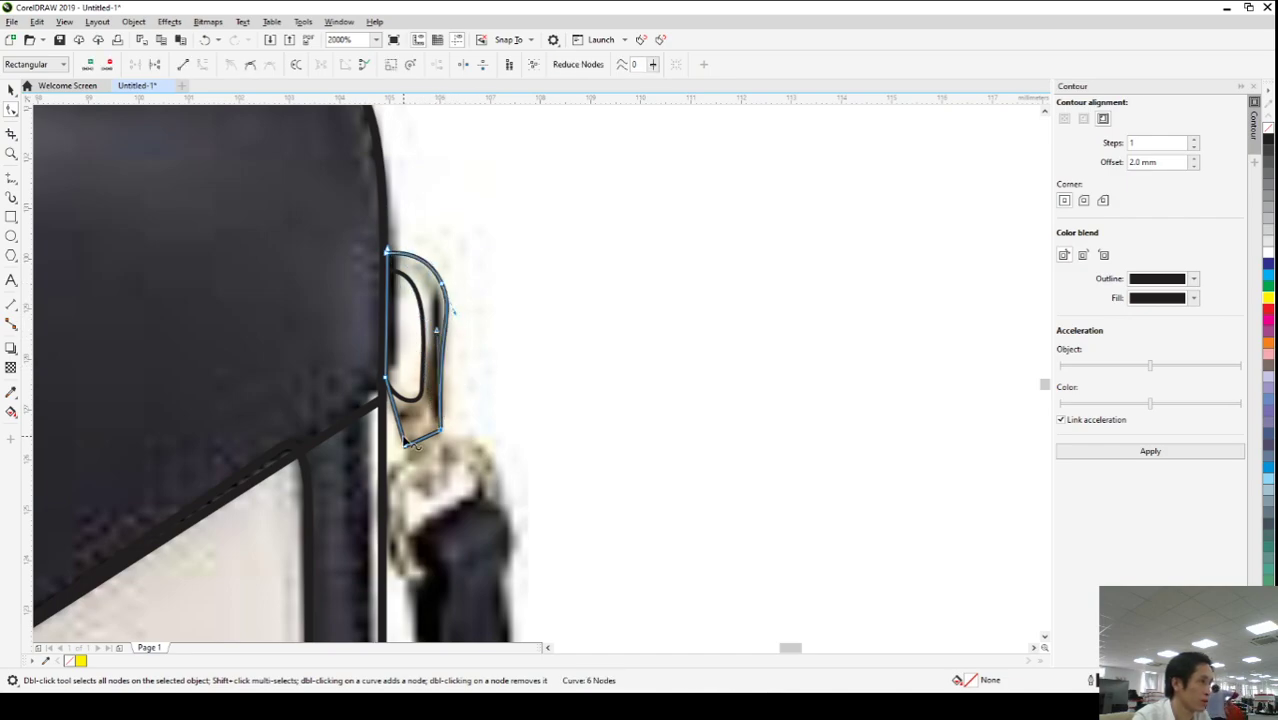
- Extend the outer clasp shape's two lower nodes down into the strap ring to form a narrow, nearly level tip
drag(406, 452, 422, 490)
drag(441, 437, 441, 486)
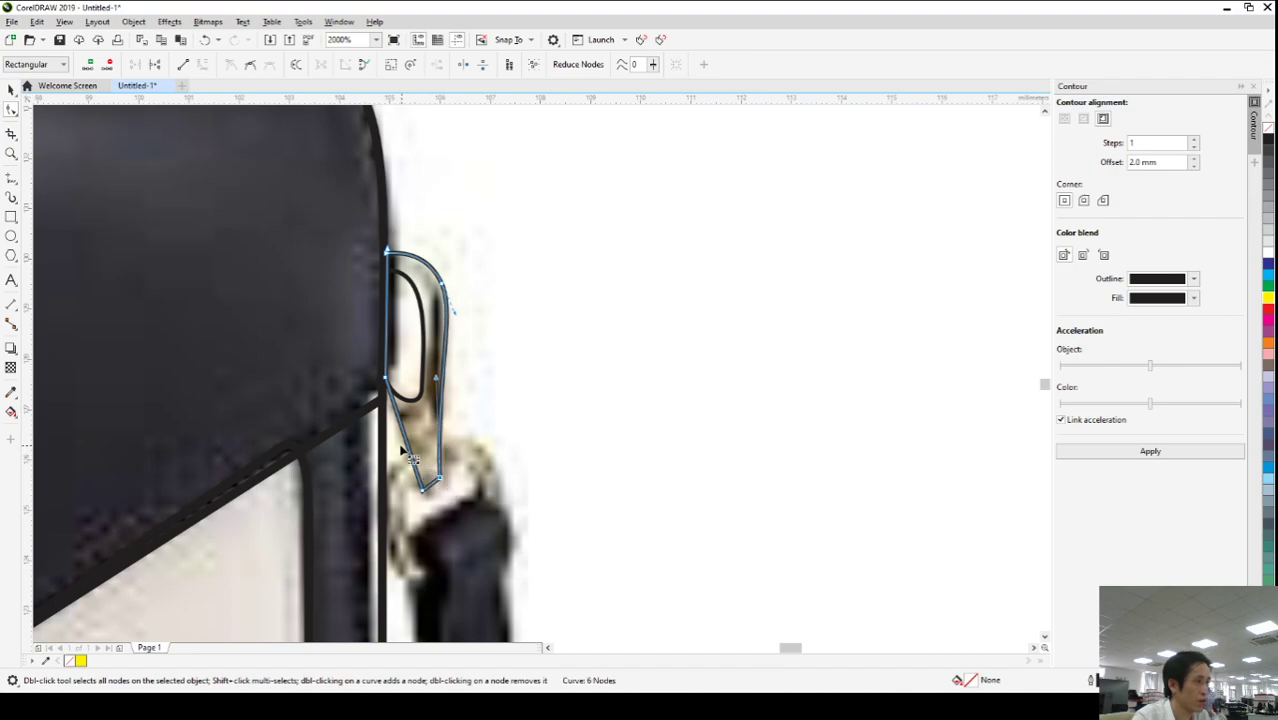
click(11, 89)
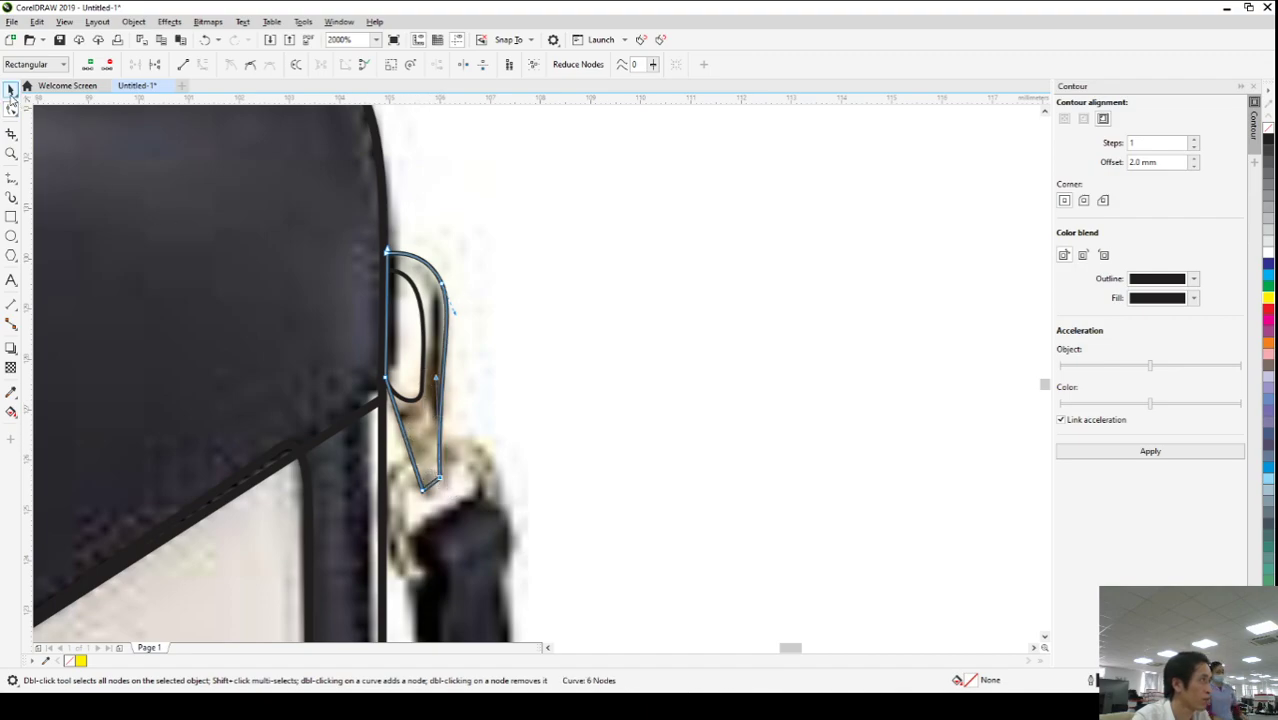
key(space)
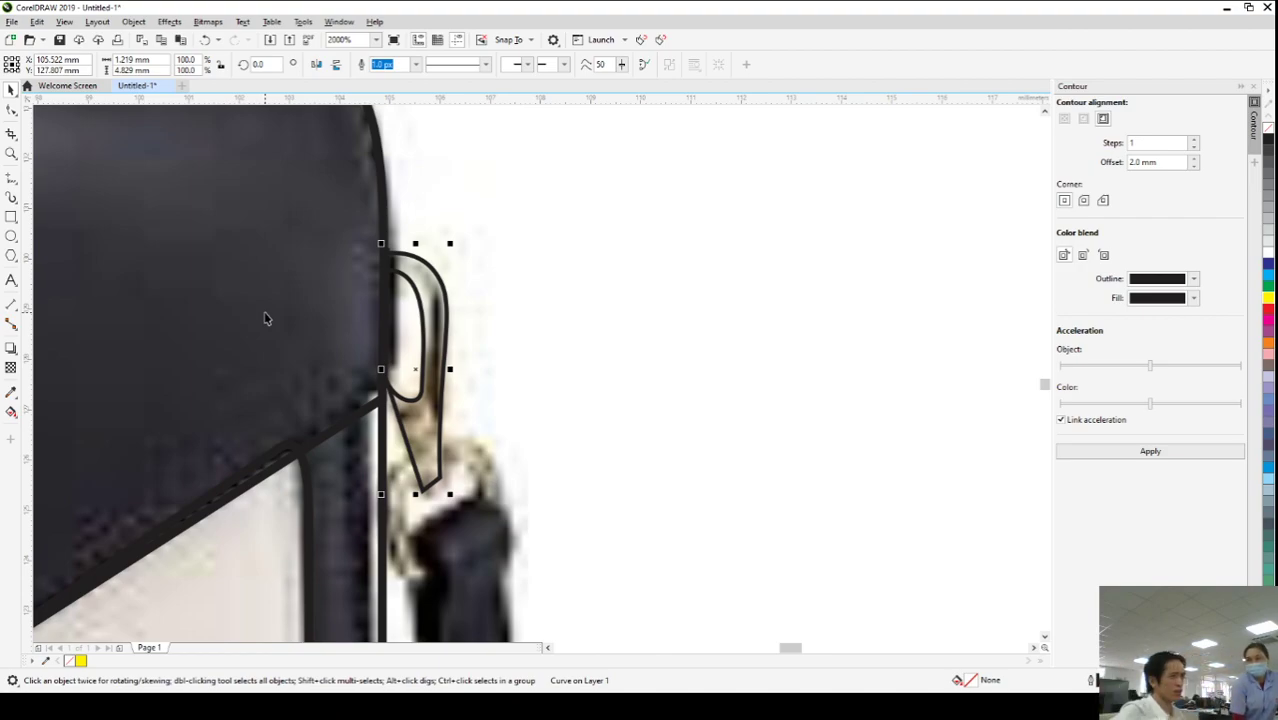
scroll(428, 502, up, 2)
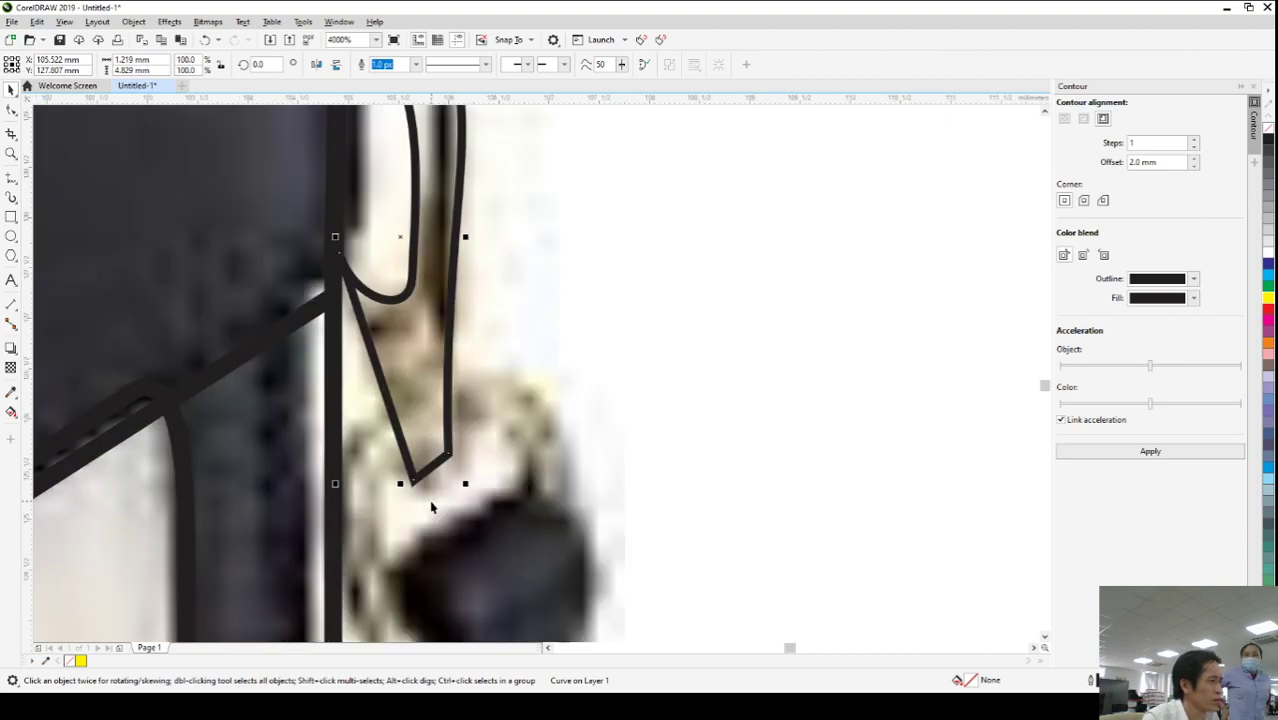
click(11, 110)
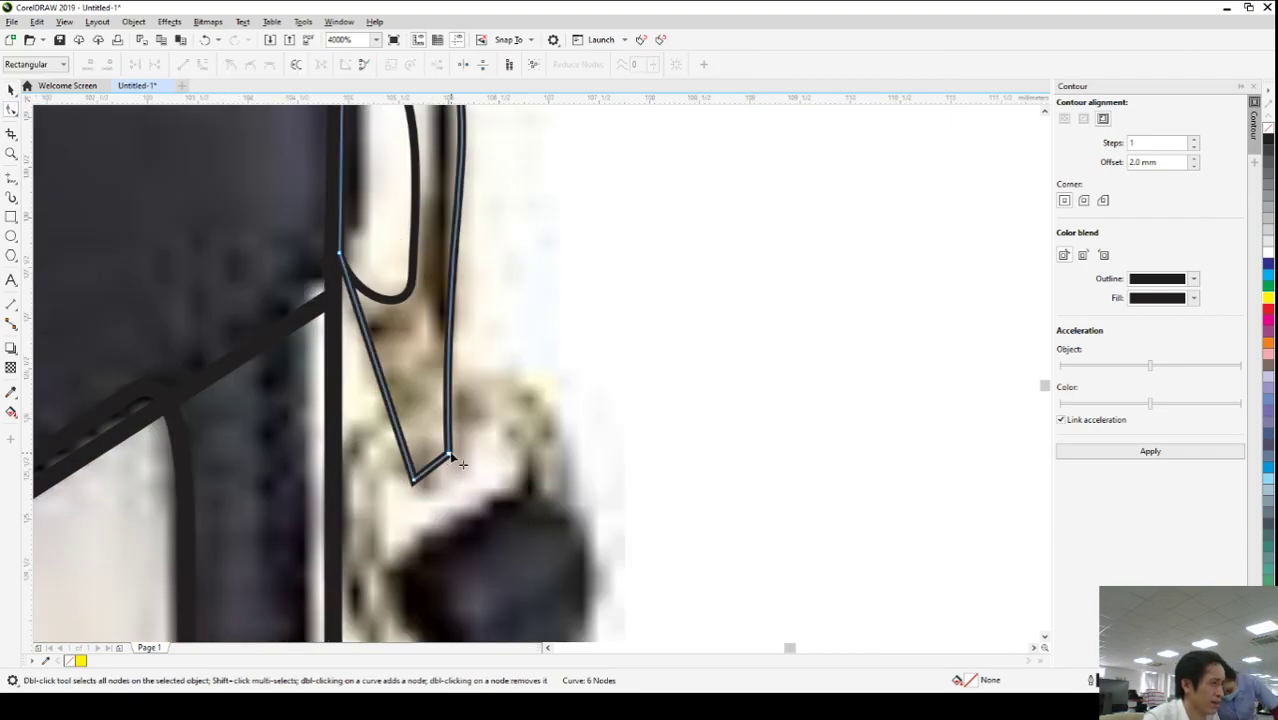
drag(413, 485, 413, 466)
scroll(580, 434, down, 3)
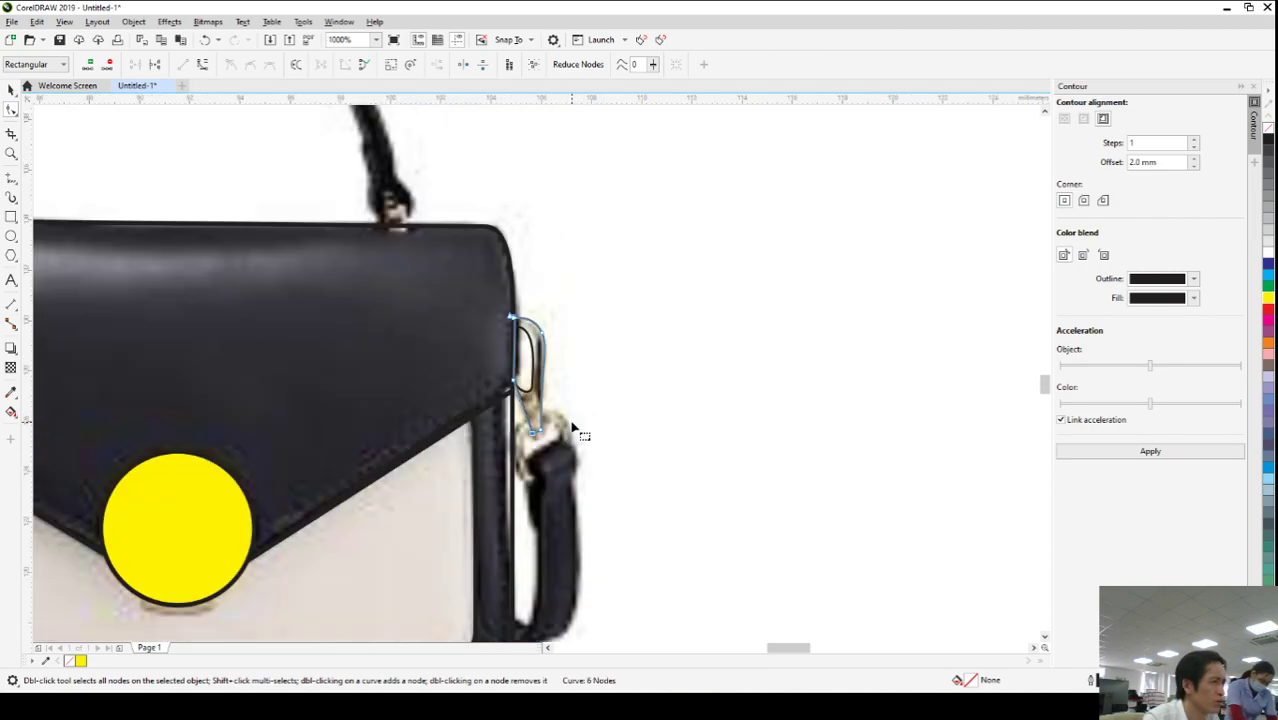
scroll(583, 433, up, 2)
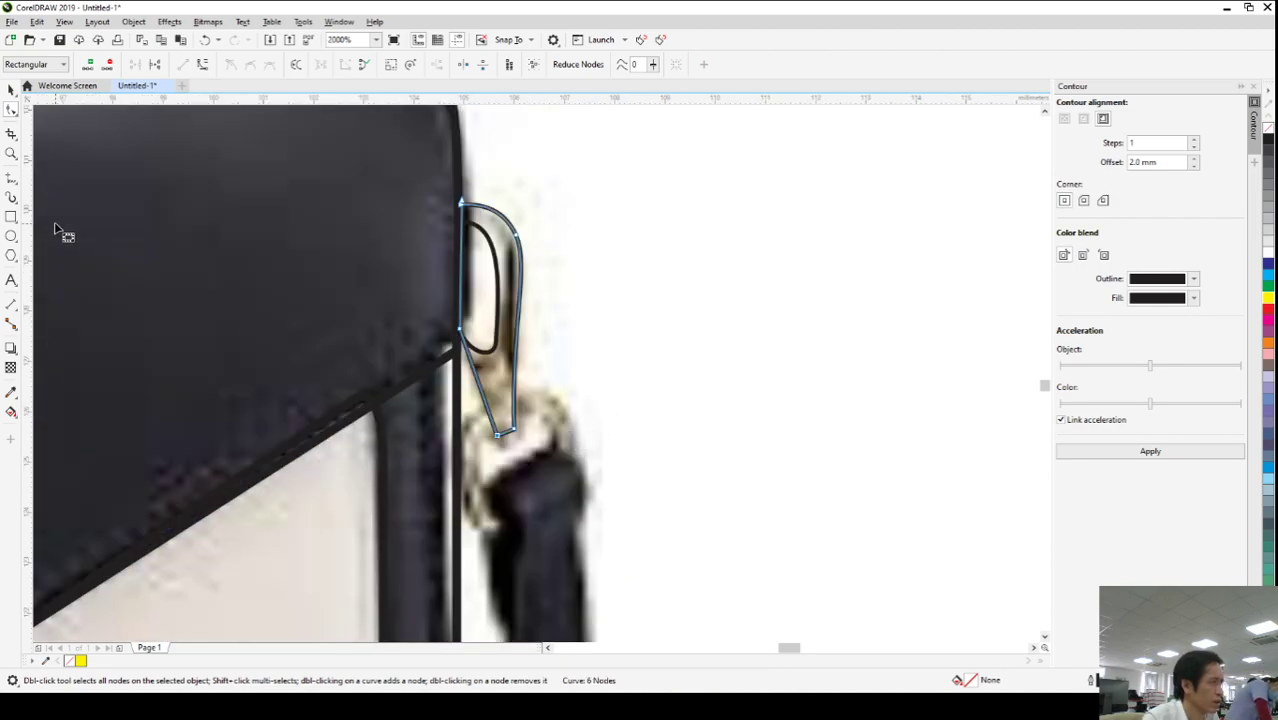
- Draw a rectangle about 1.0 by 0.8 mm beside the clasp, convert it to curves and set its outline width to 1 px
click(11, 177)
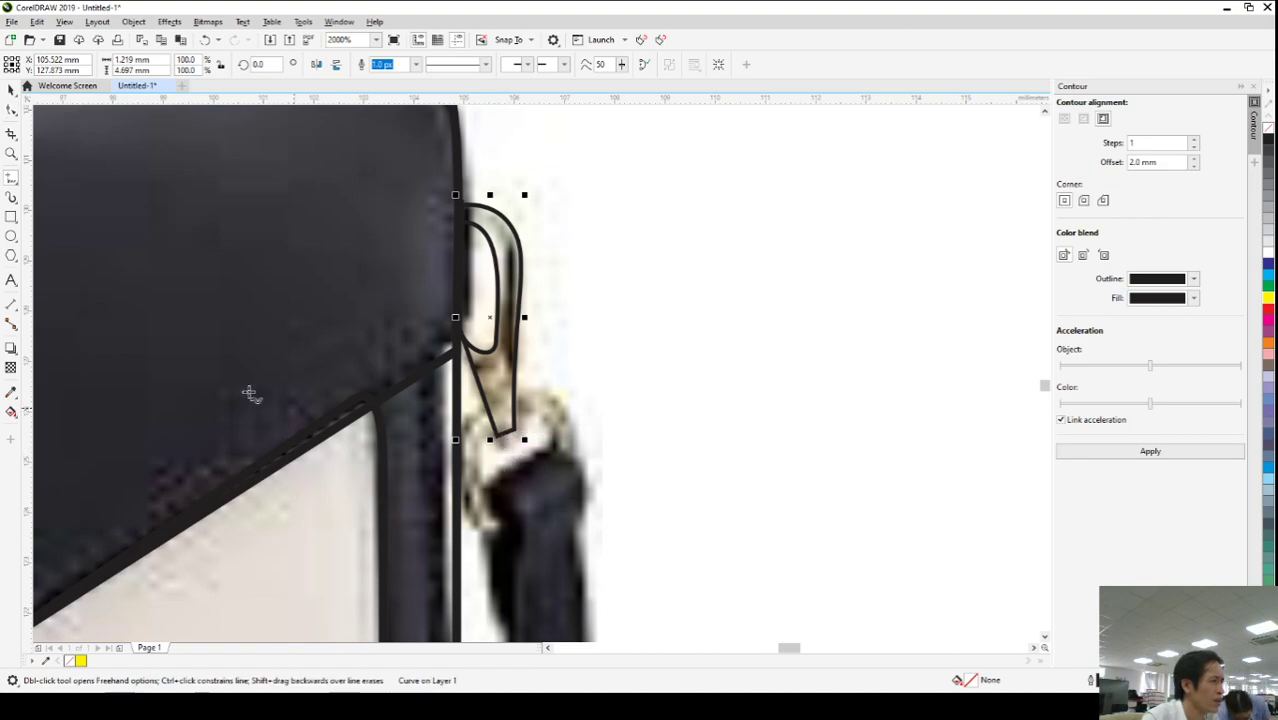
click(10, 217)
drag(647, 348, 696, 386)
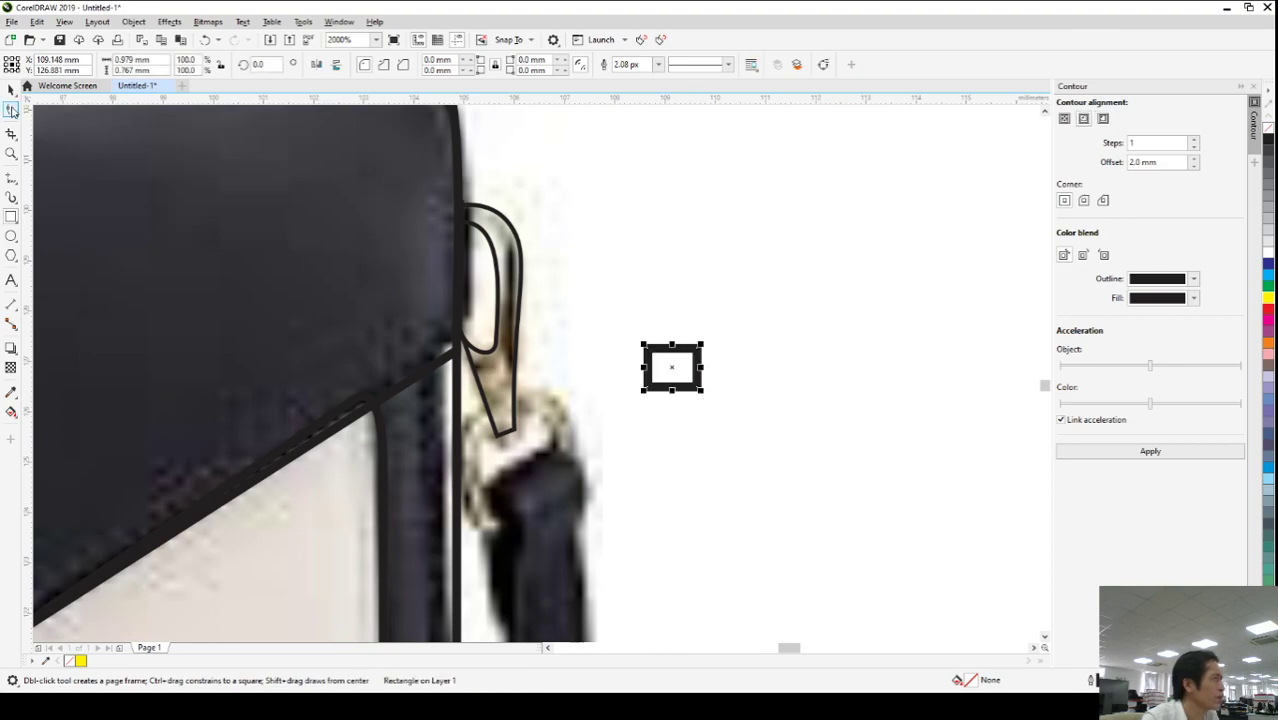
click(11, 90)
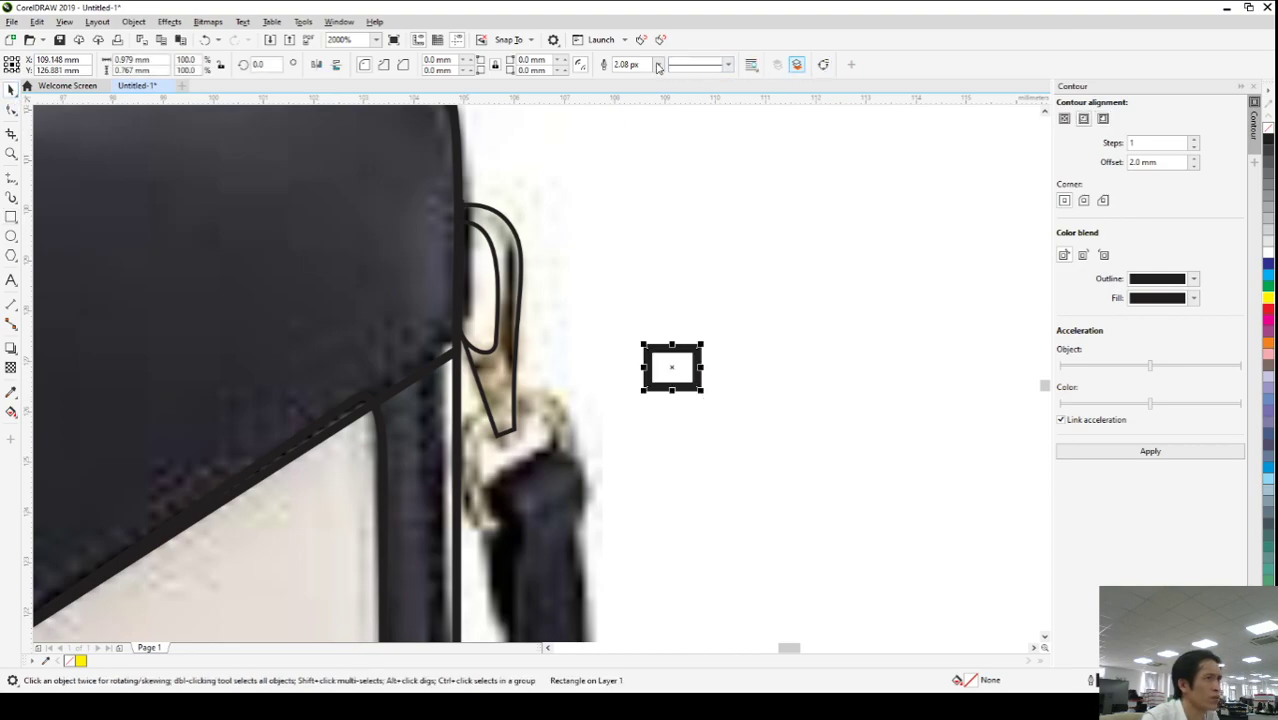
click(823, 64)
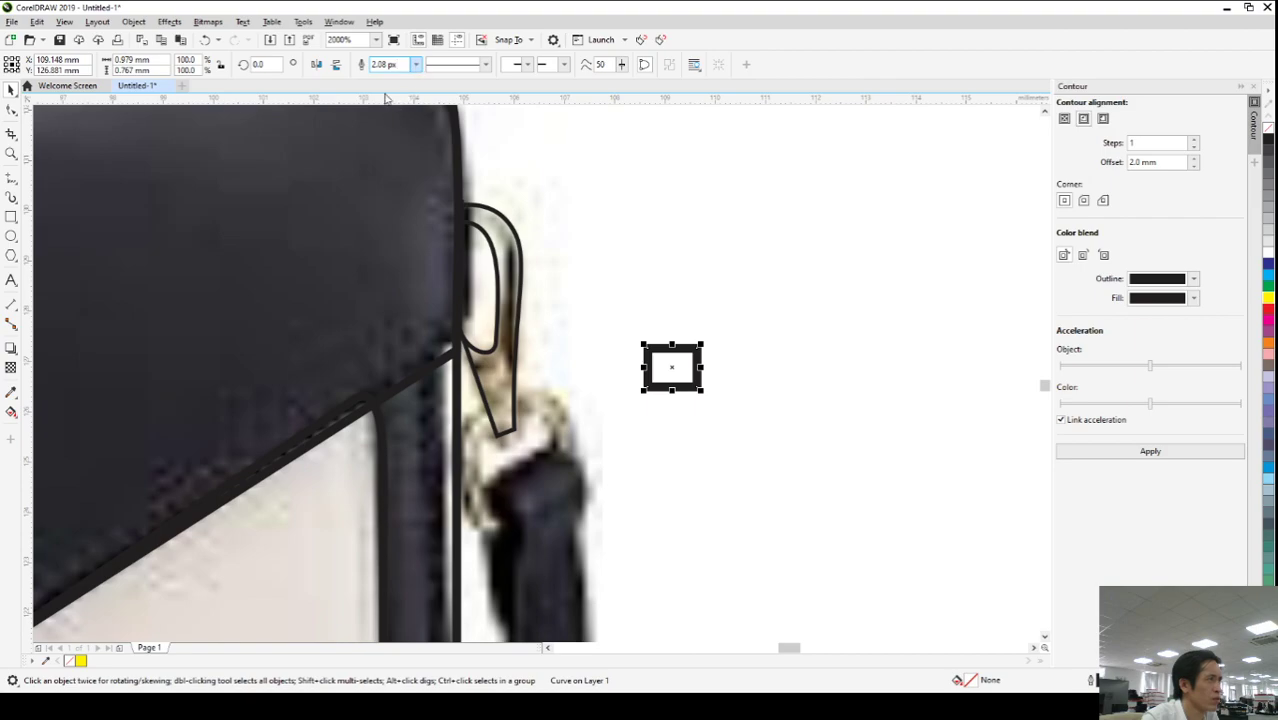
text(1)
key(Return)
- Rotate the small rectangle about 34° and place it over the ring's opening at the clasp's tip
click(620, 398)
drag(519, 444, 547, 412)
click(512, 436)
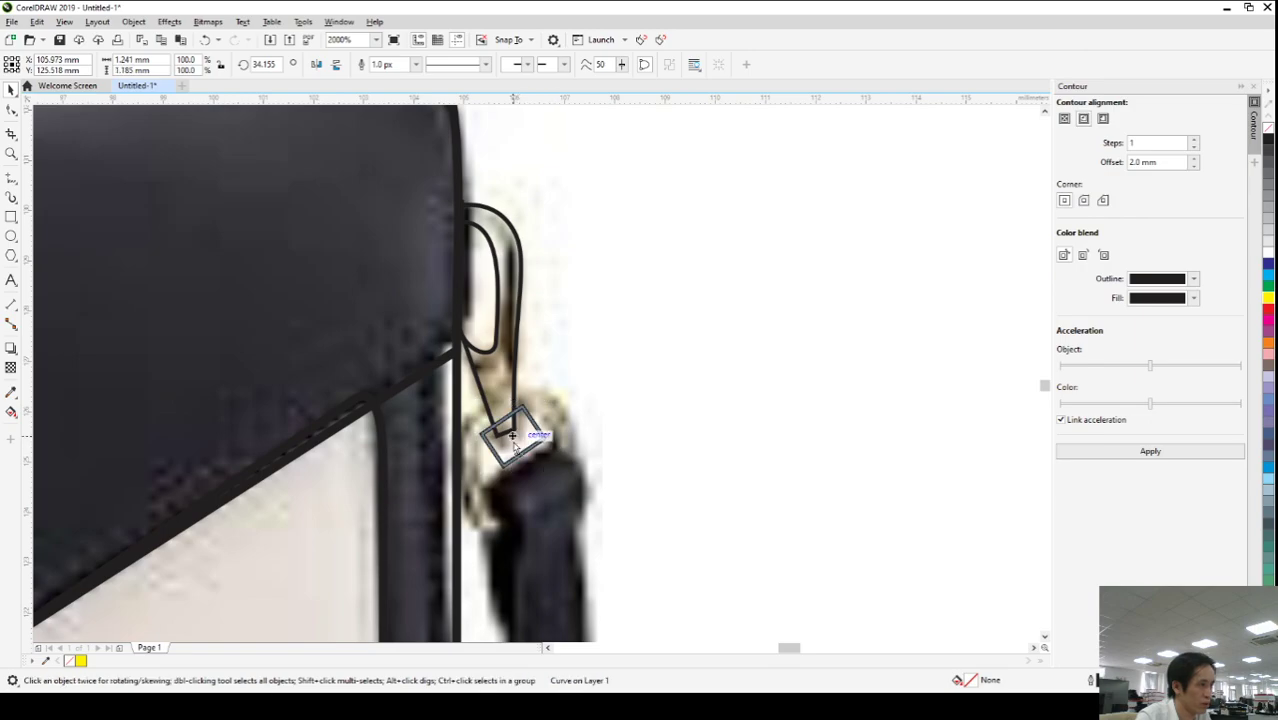
drag(512, 452, 510, 458)
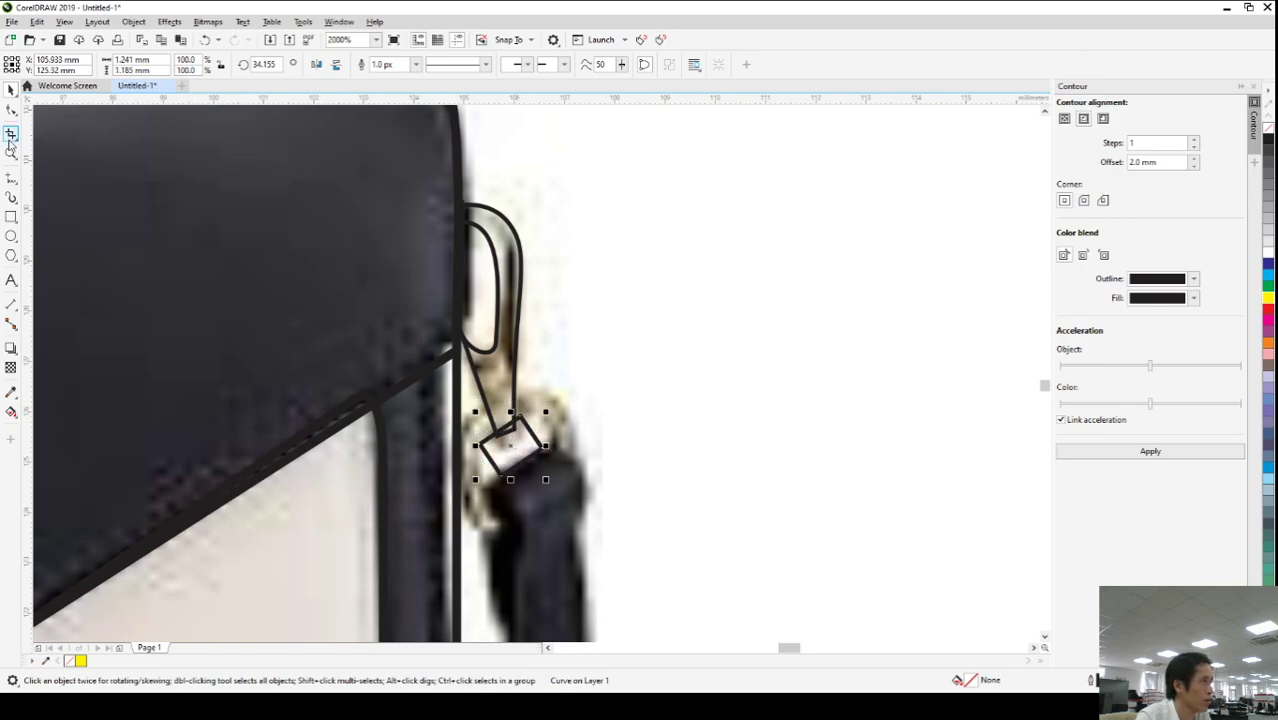
- Spread the rotated rectangle's two lower nodes apart so its lower edge follows the top of the strap
click(11, 110)
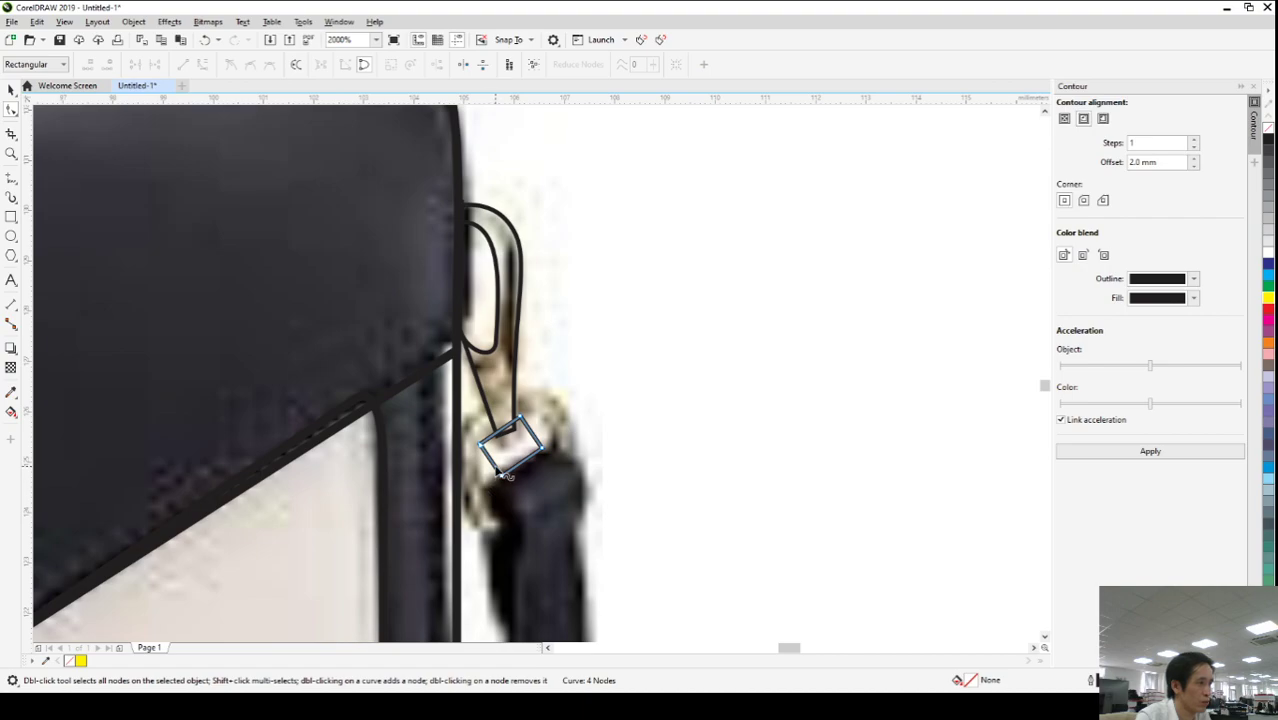
drag(503, 479, 553, 440)
drag(495, 488, 484, 488)
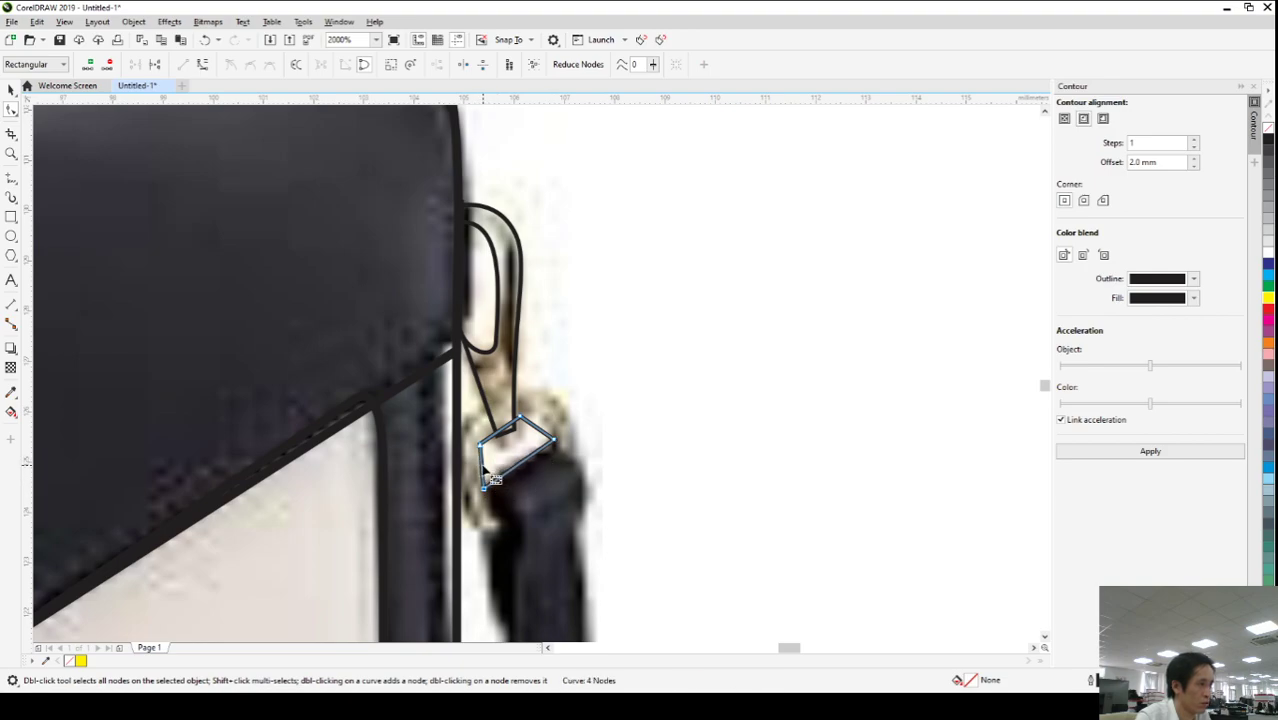
click(502, 425)
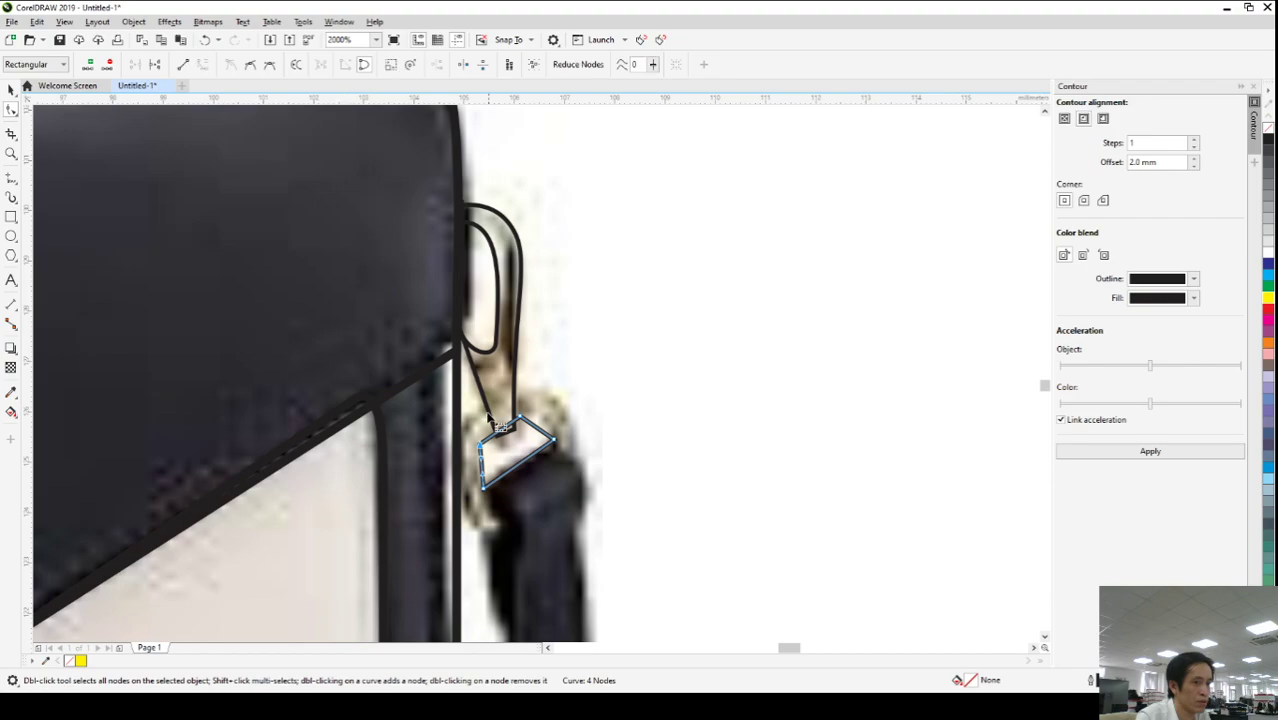
- Curve both short sides of the ring opening outward and adjust its upper-left node to follow the photo
scroll(502, 425, up, 1)
mouse_move(487, 543)
mouse_down()
mouse_move(465, 522)
mouse_move(465, 490)
mouse_up()
click(593, 443)
click(203, 66)
drag(593, 447, 595, 420)
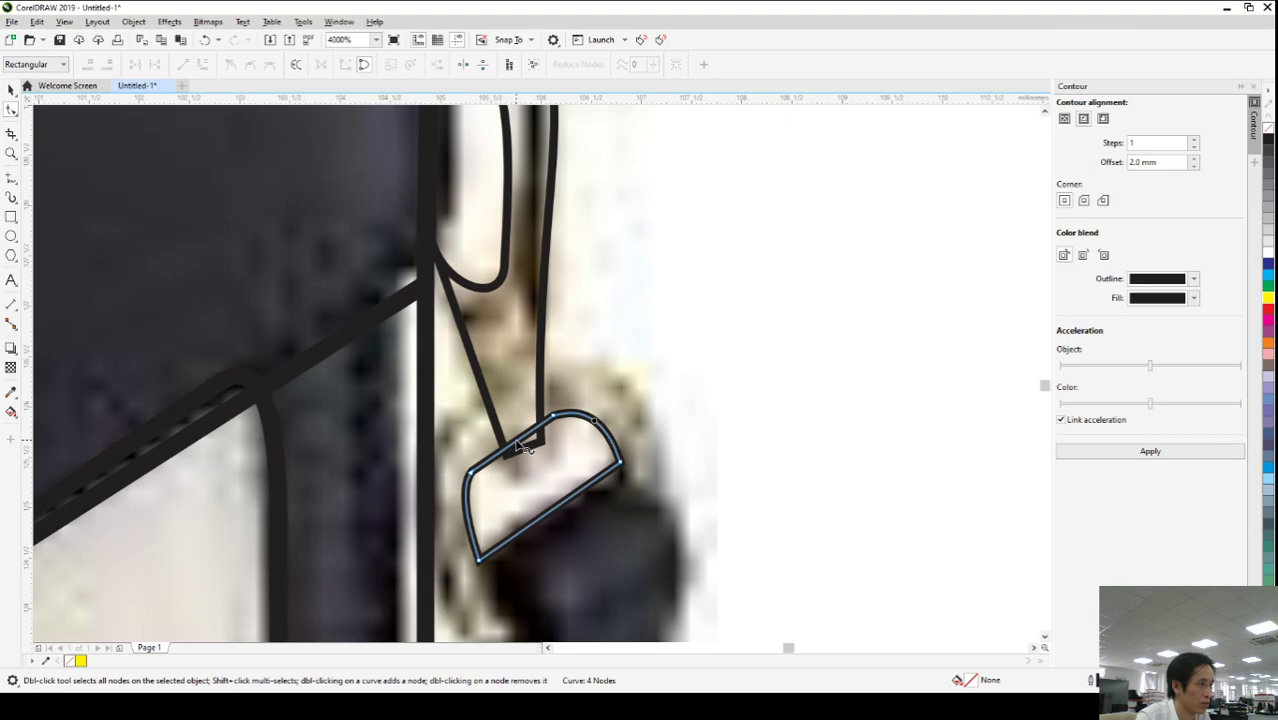
click(551, 469)
mouse_move(480, 474)
mouse_down()
mouse_move(498, 457)
mouse_move(484, 463)
mouse_up()
scroll(537, 437, down, 1)
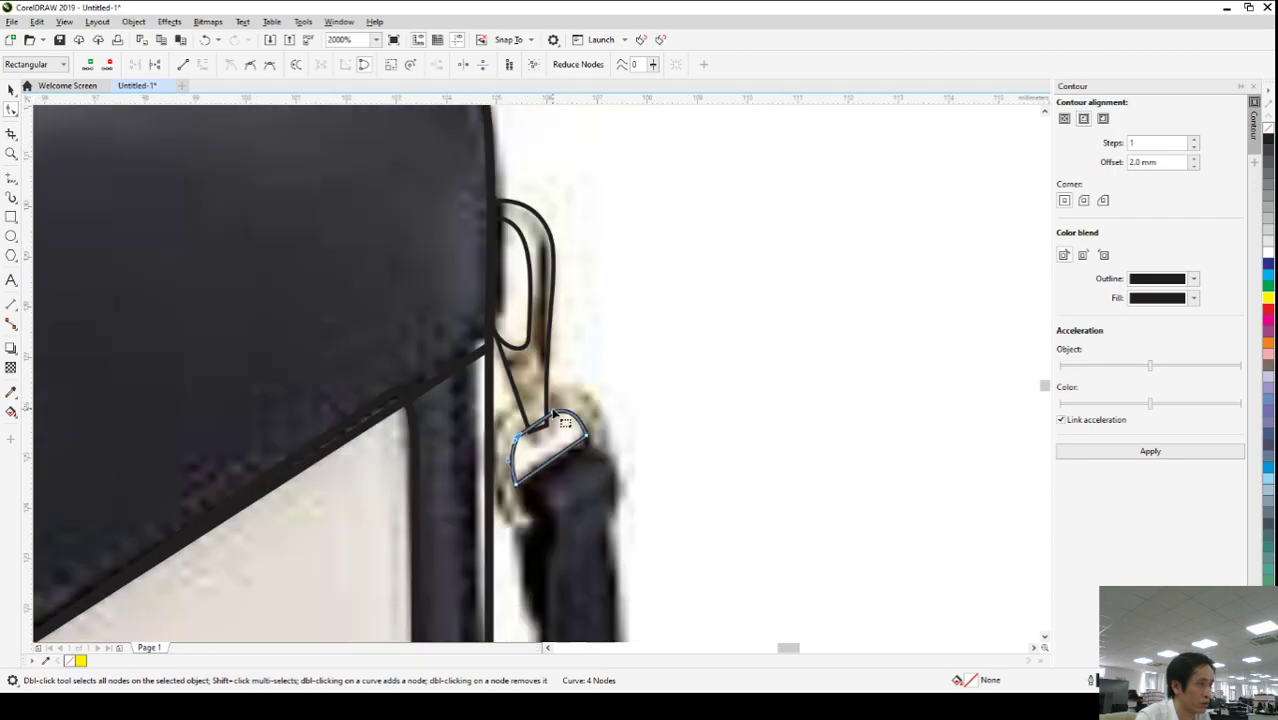
- Draw an open straight-segment ring outline about 2.6 by 2.8 mm around the ring opening, ending at the strap's outer edge
click(11, 180)
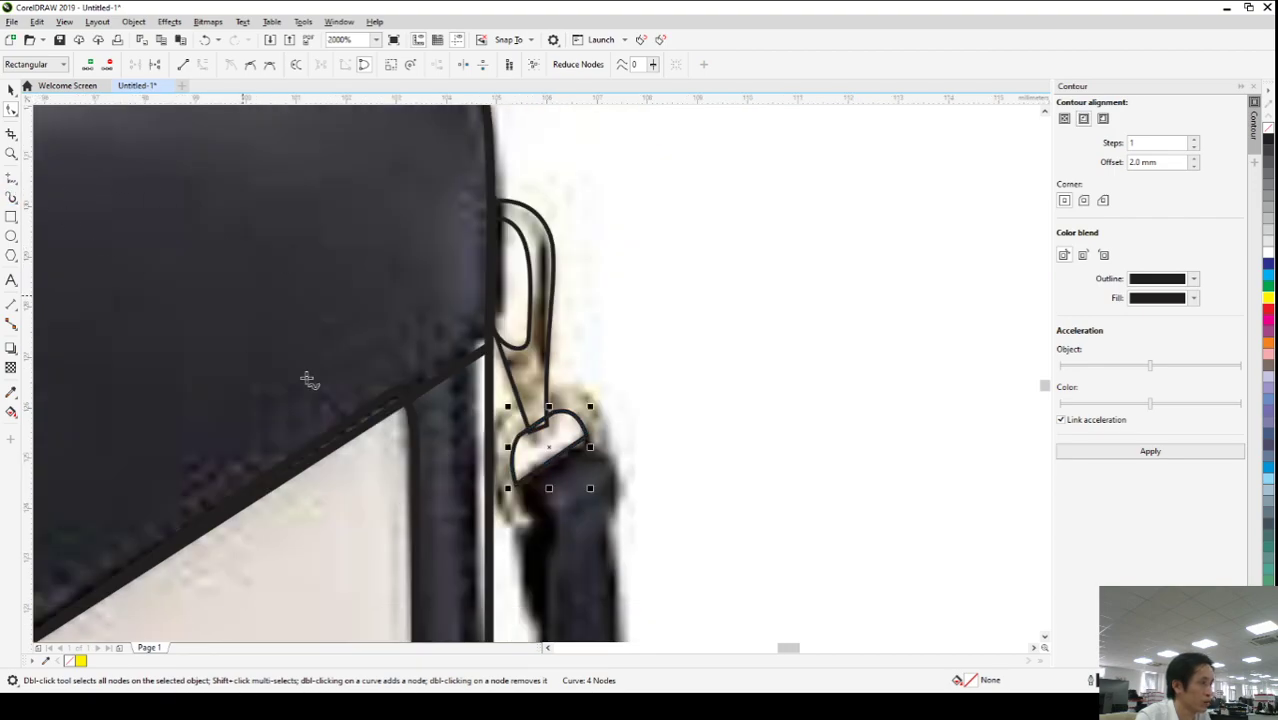
drag(531, 516, 518, 525)
click(501, 521)
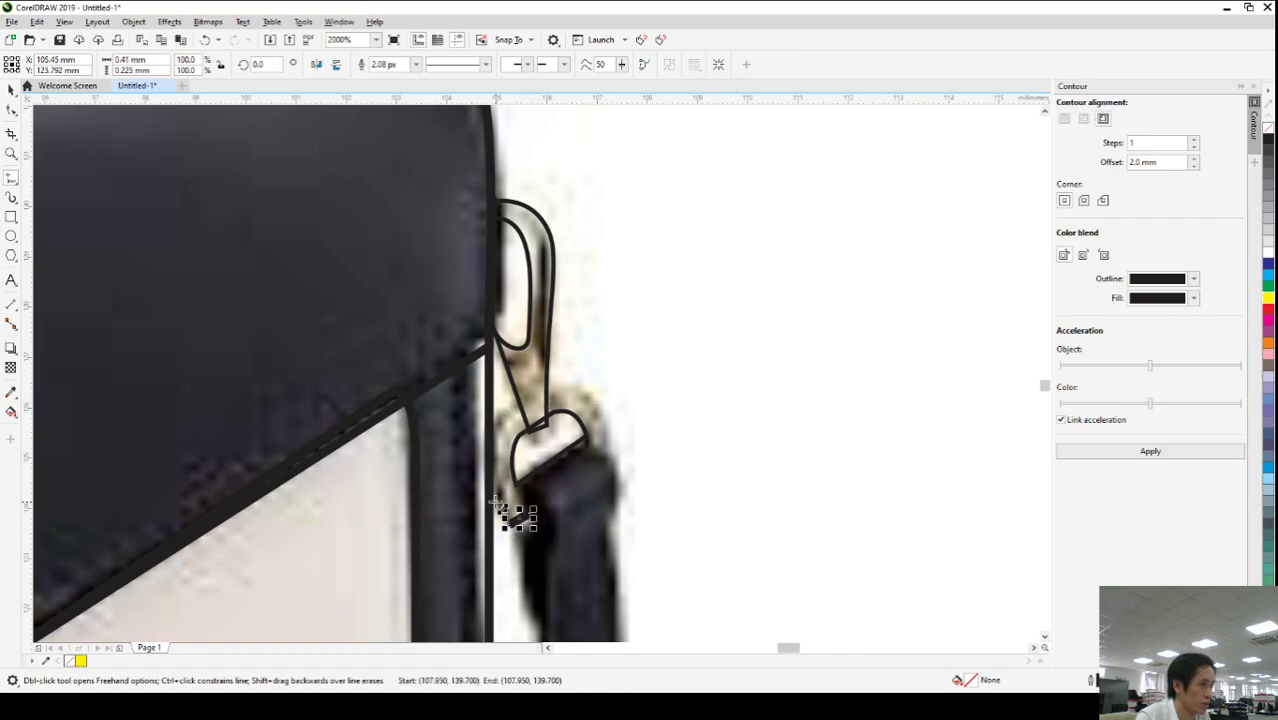
click(490, 426)
click(557, 378)
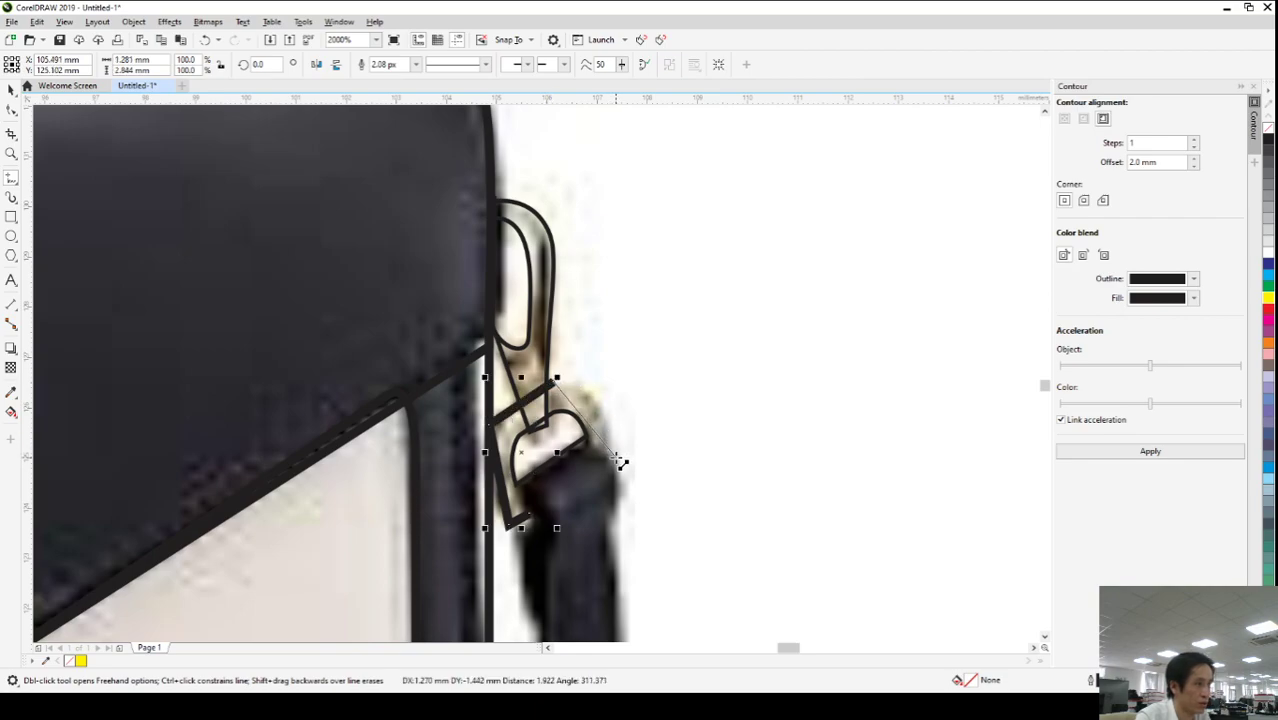
click(615, 457)
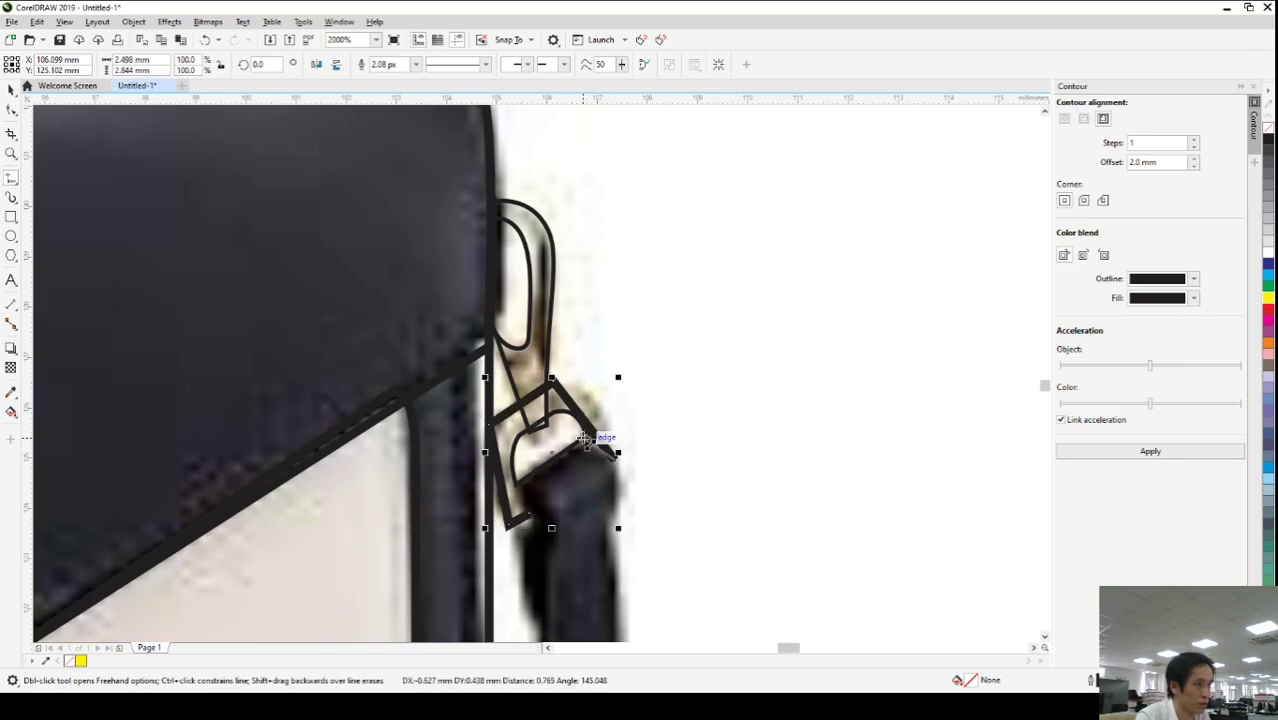
click(583, 438)
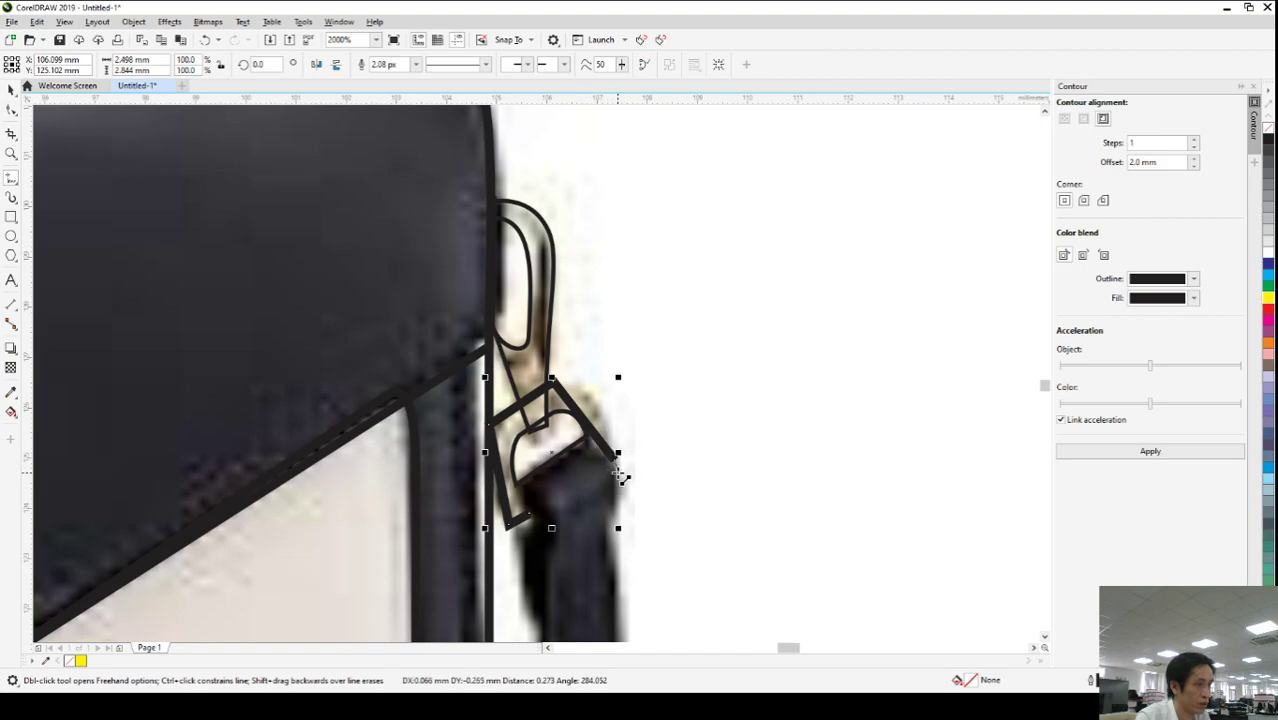
click(618, 466)
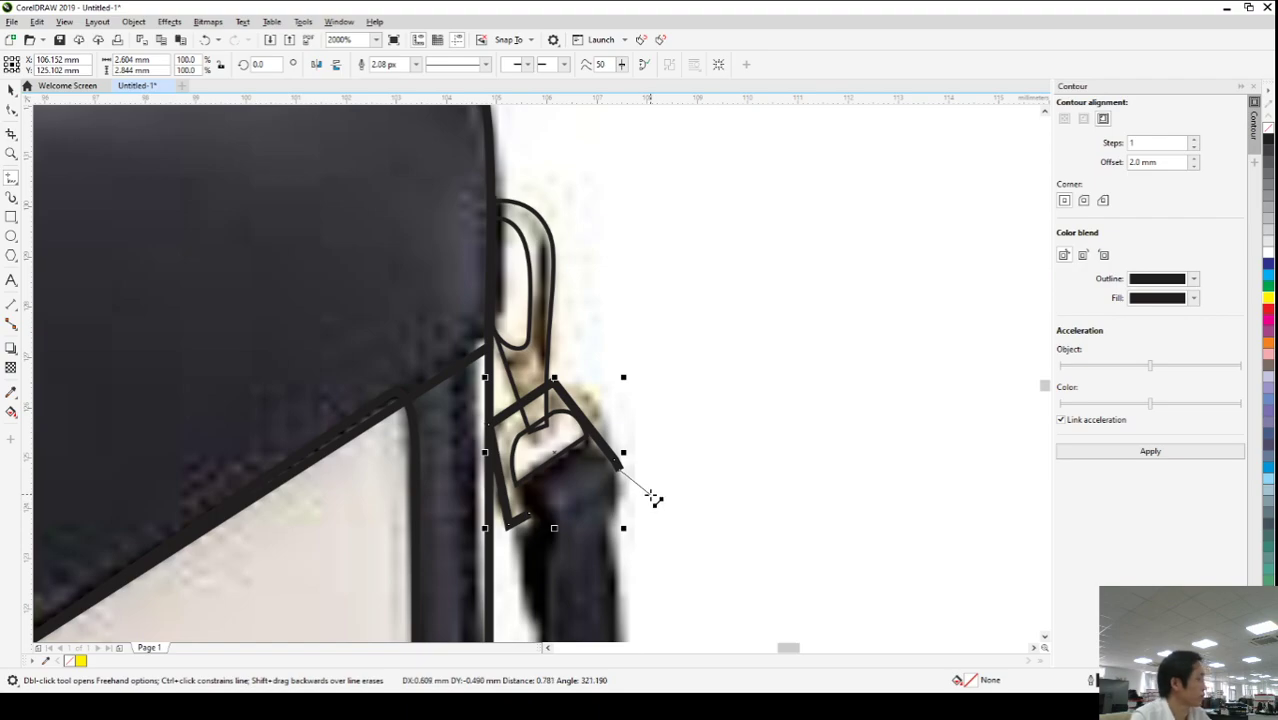
key(Escape)
- Delete the surplus end node of the outer ring outline and set its outline width to 1 px
key(F10)
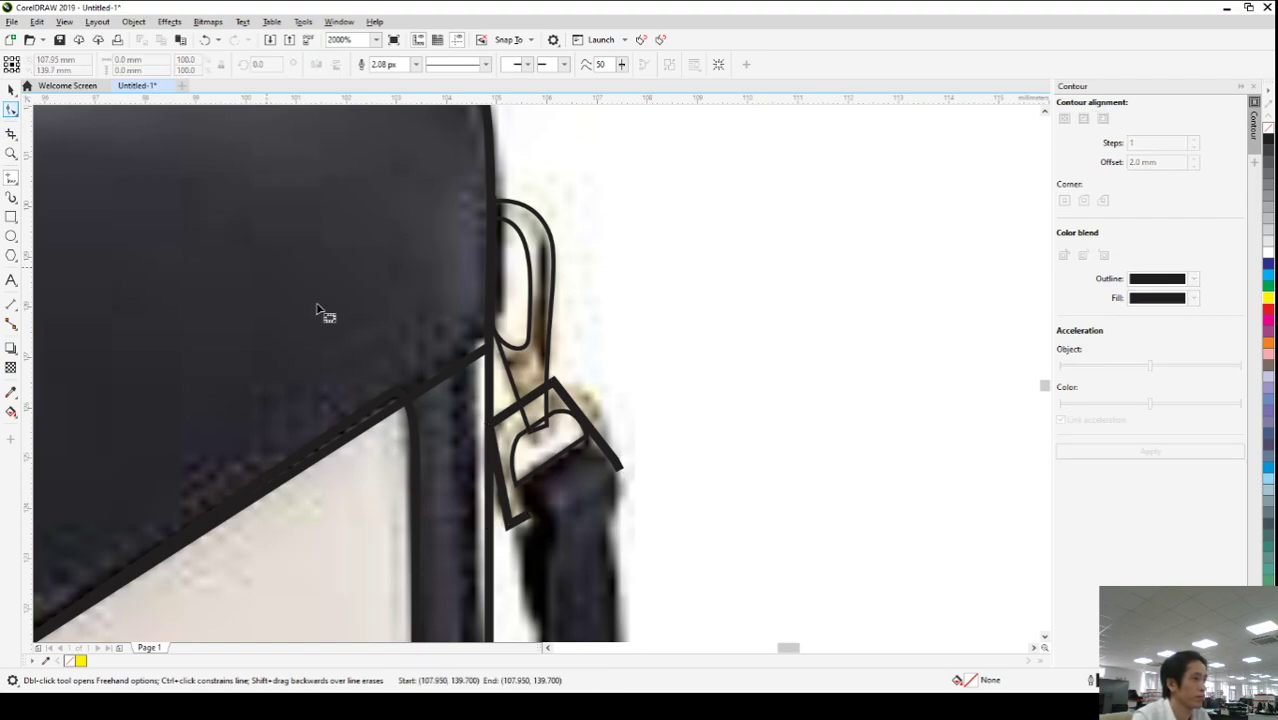
scroll(662, 454, up, 2)
click(585, 476)
drag(610, 517, 562, 485)
key(Delete)
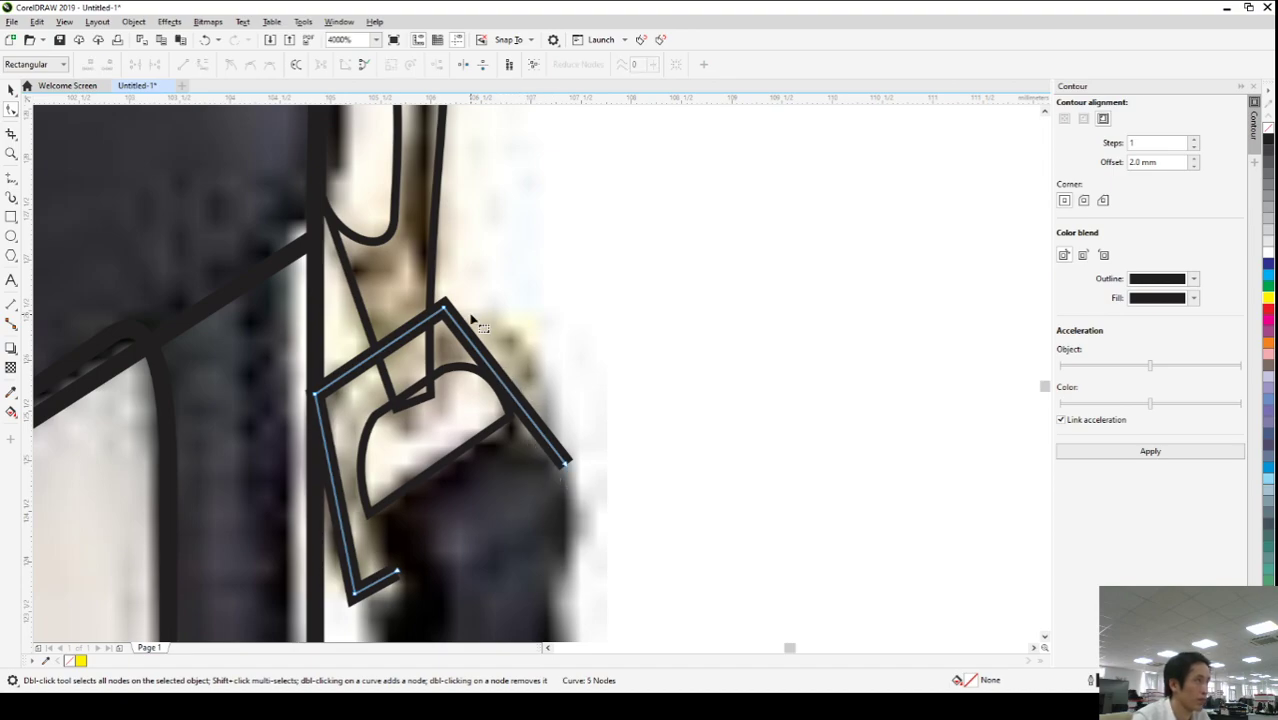
click(8, 92)
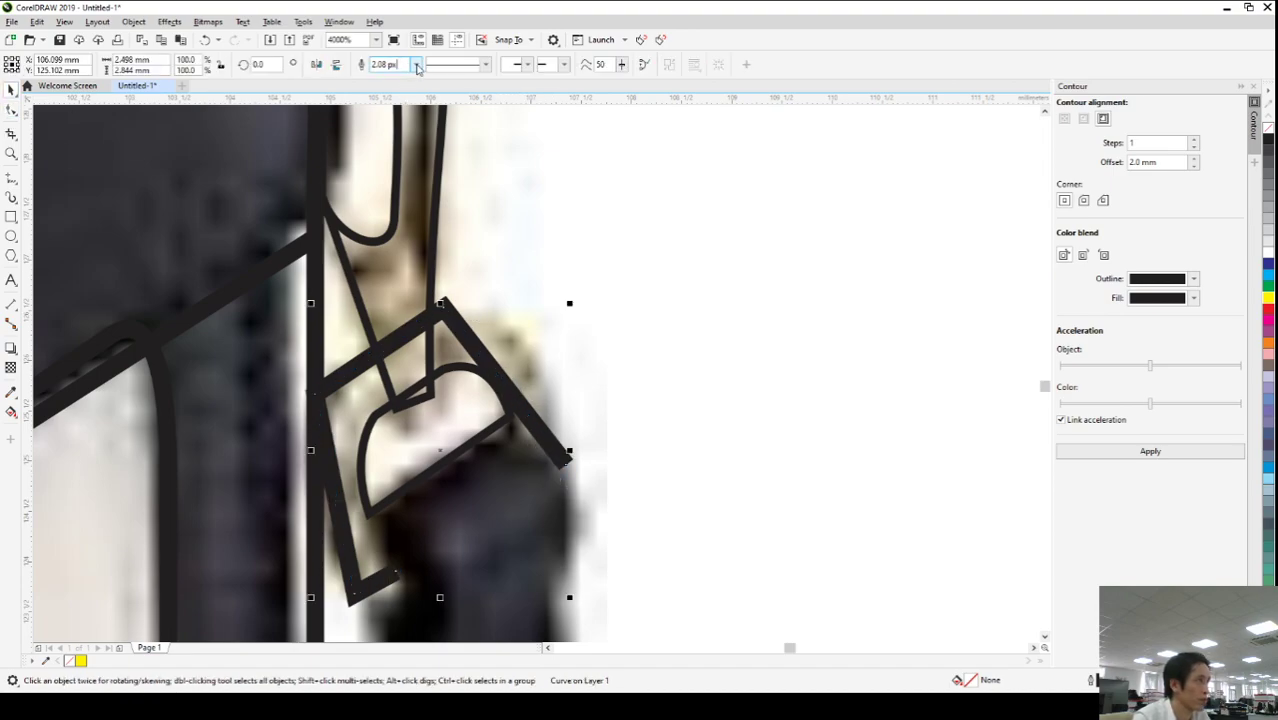
click(11, 110)
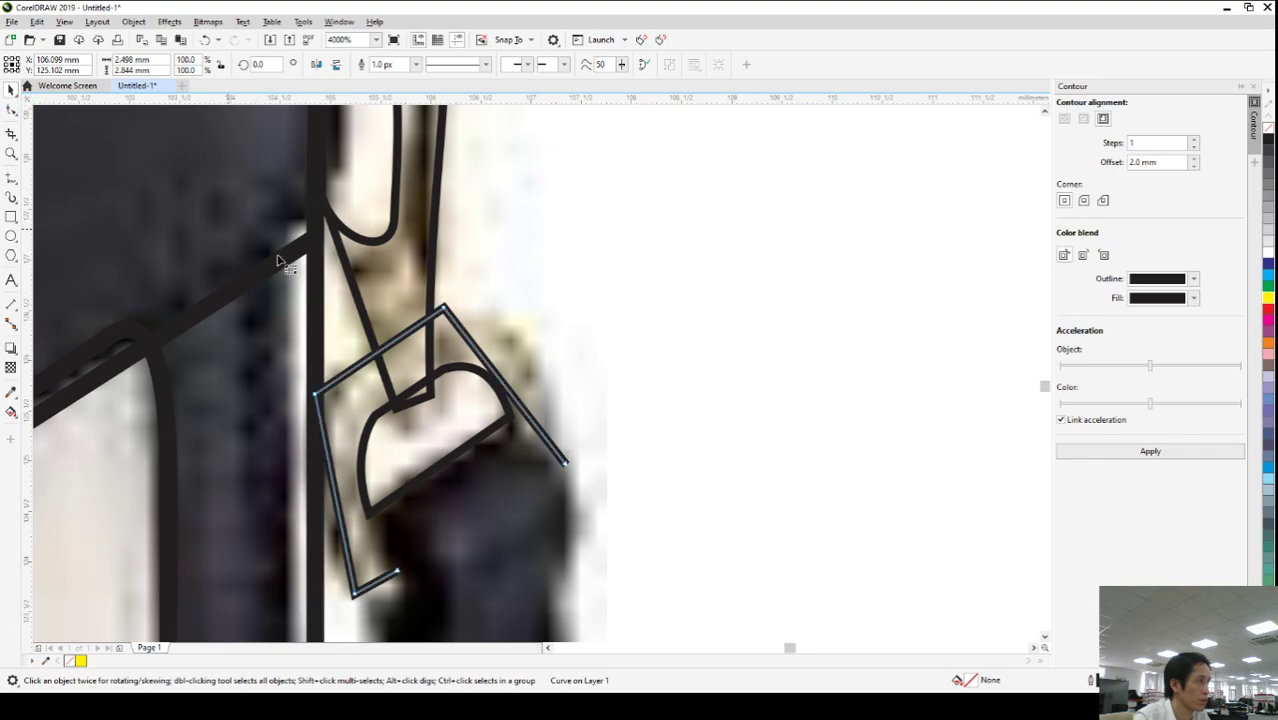
- Convert the outer ring outline's right and left sides to curves and bend both outward along the ring's edge
click(500, 381)
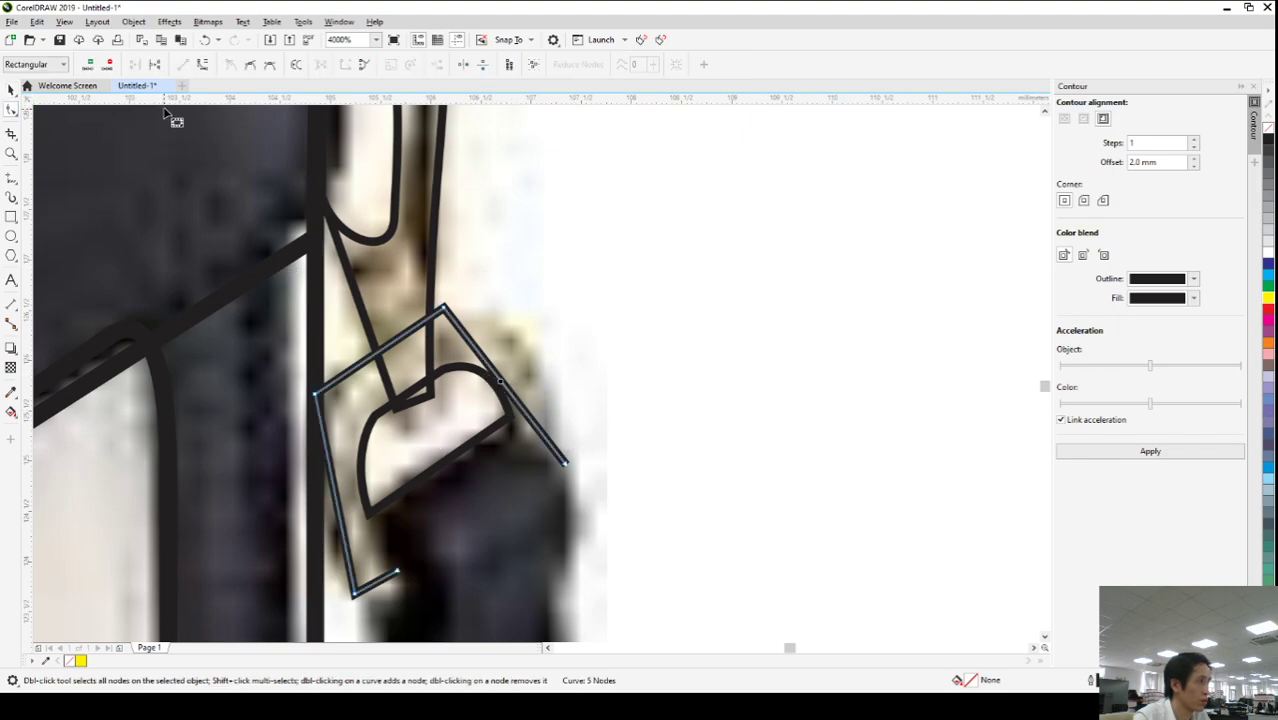
click(202, 64)
drag(517, 400, 527, 339)
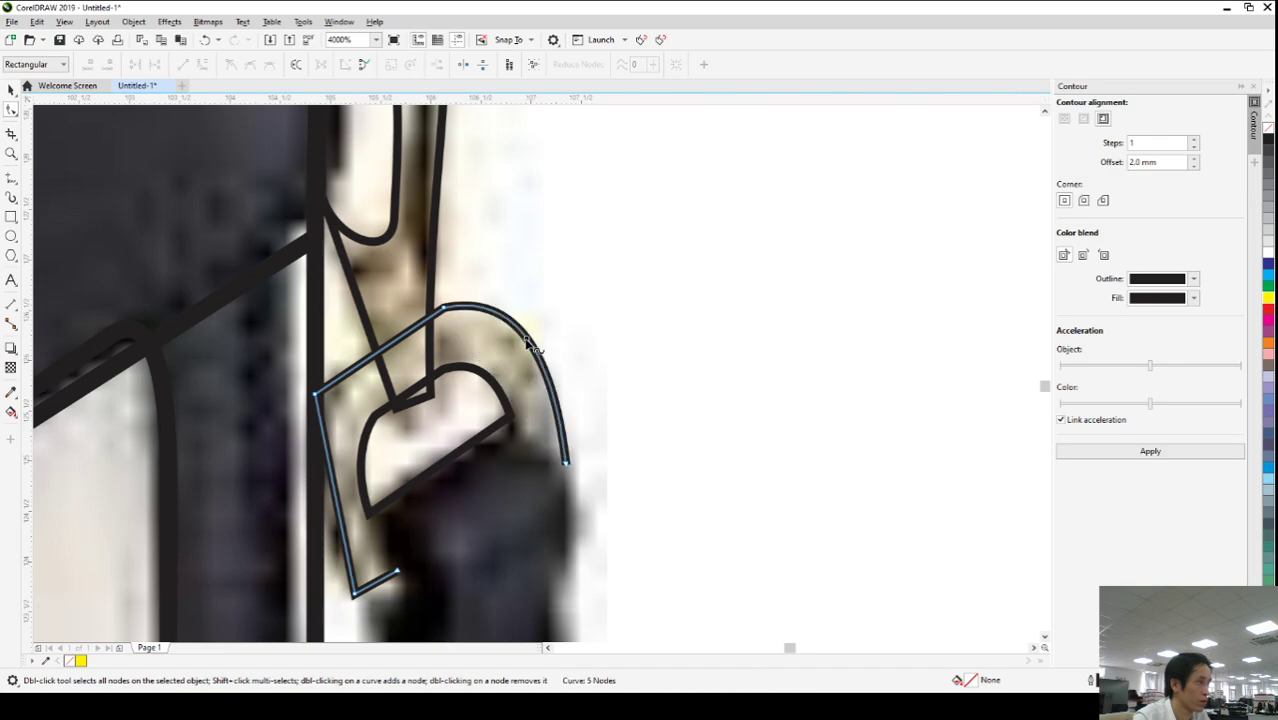
click(339, 513)
click(202, 64)
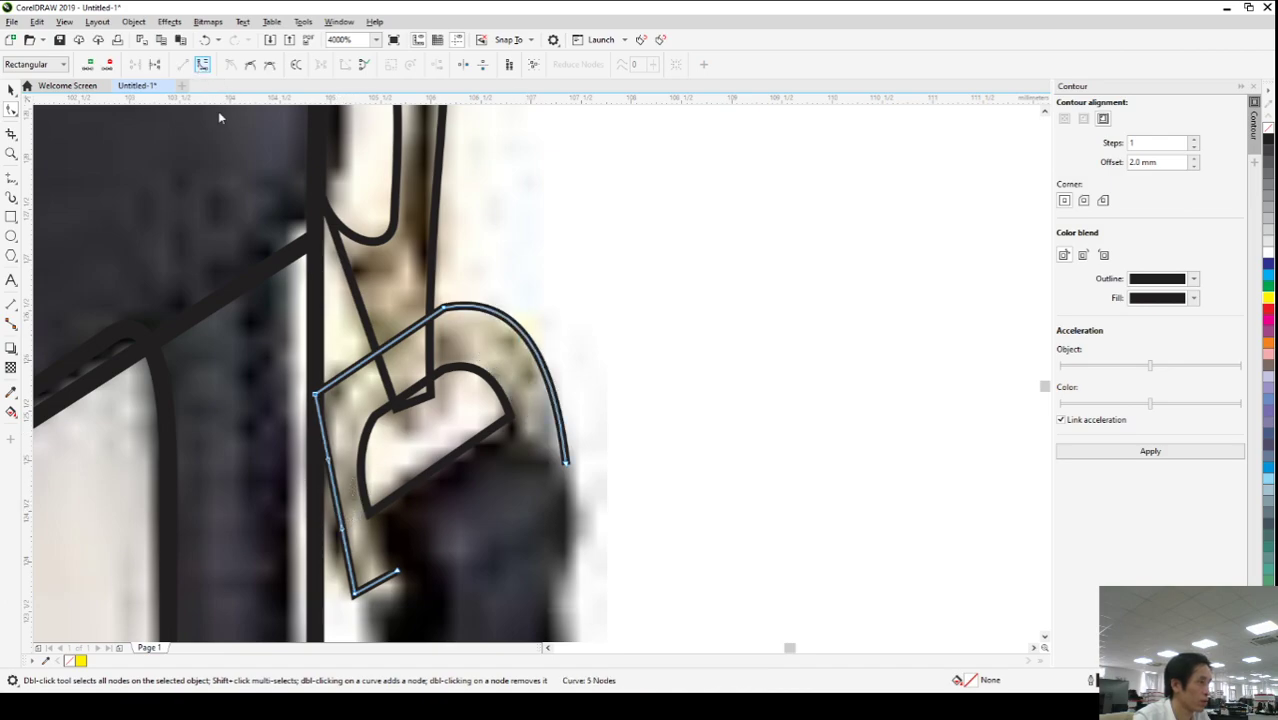
drag(340, 513, 311, 495)
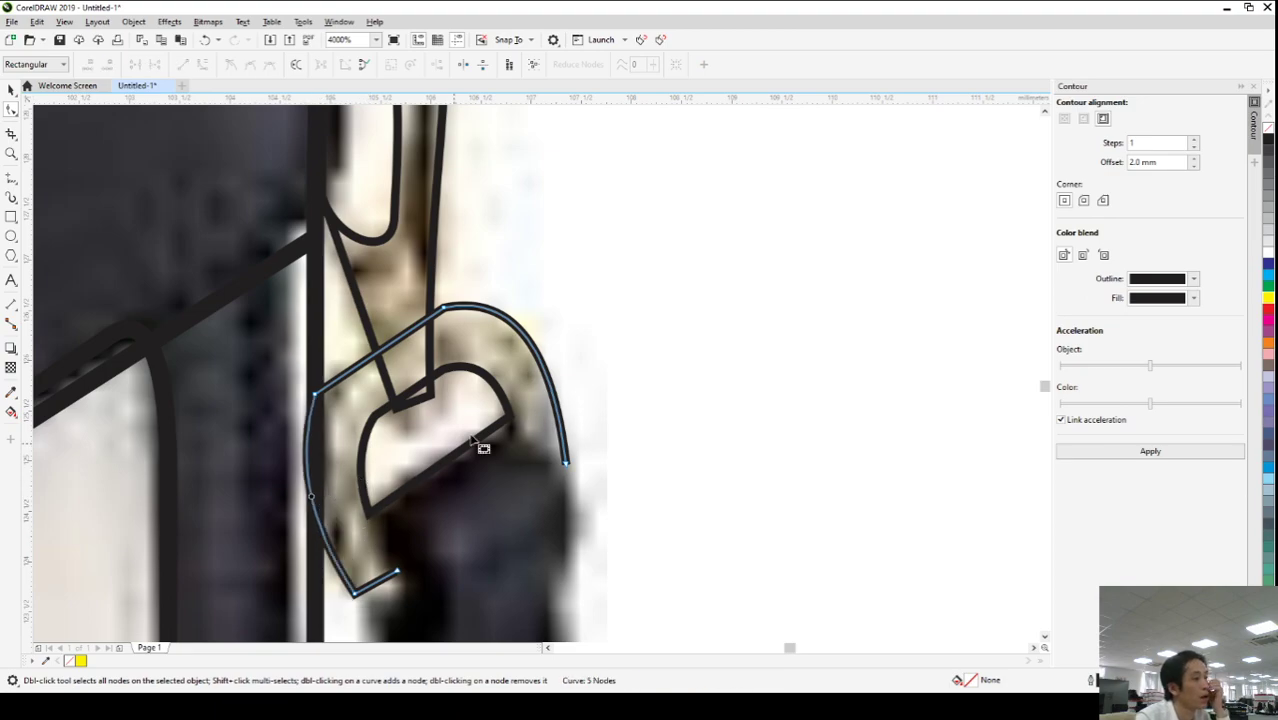
- Adjust the outer ring outline's lower-left and upper-left nodes and bend its top segment outward to follow the photo
scroll(442, 457, down, 3)
scroll(465, 516, up, 3)
drag(401, 511, 395, 517)
drag(347, 367, 346, 356)
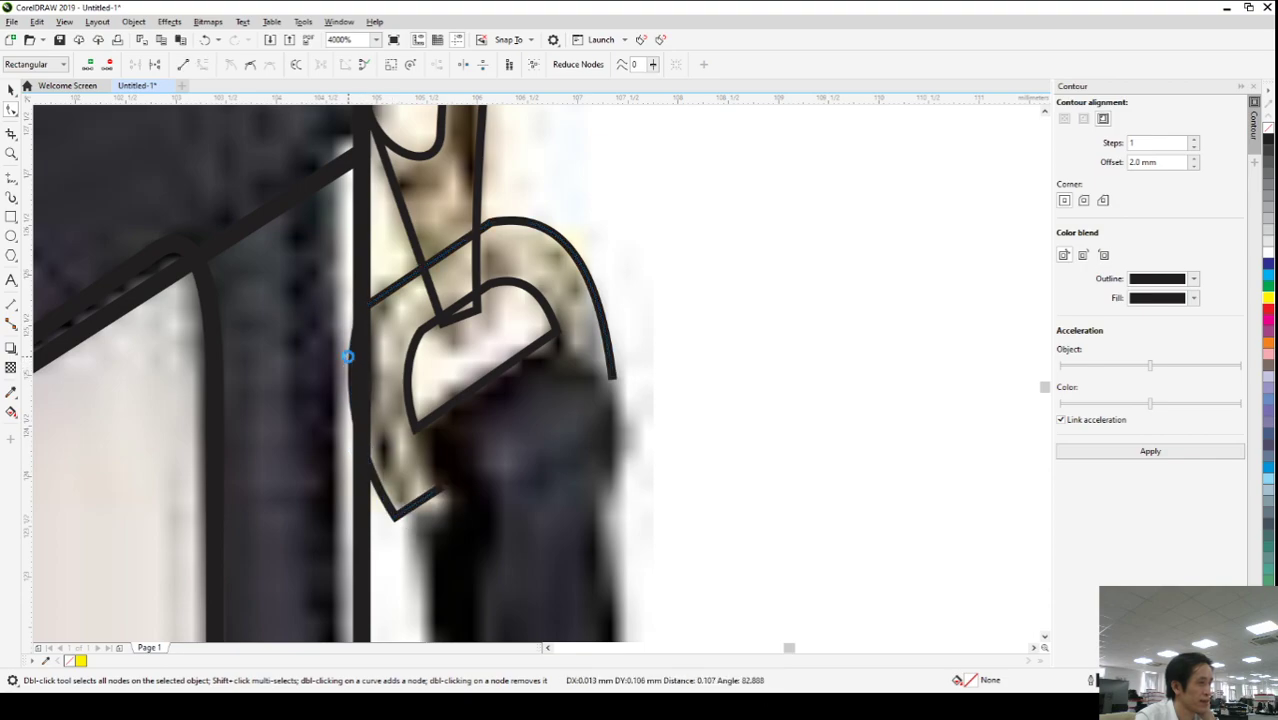
click(432, 278)
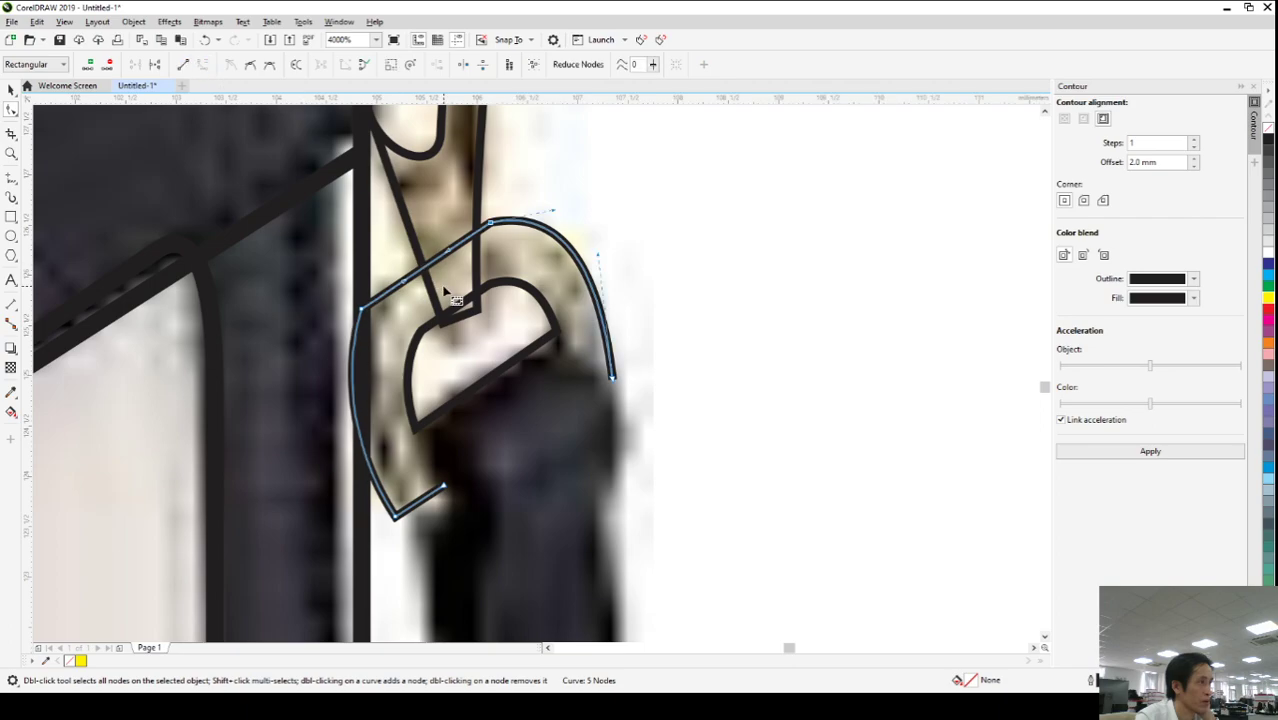
drag(432, 278, 424, 259)
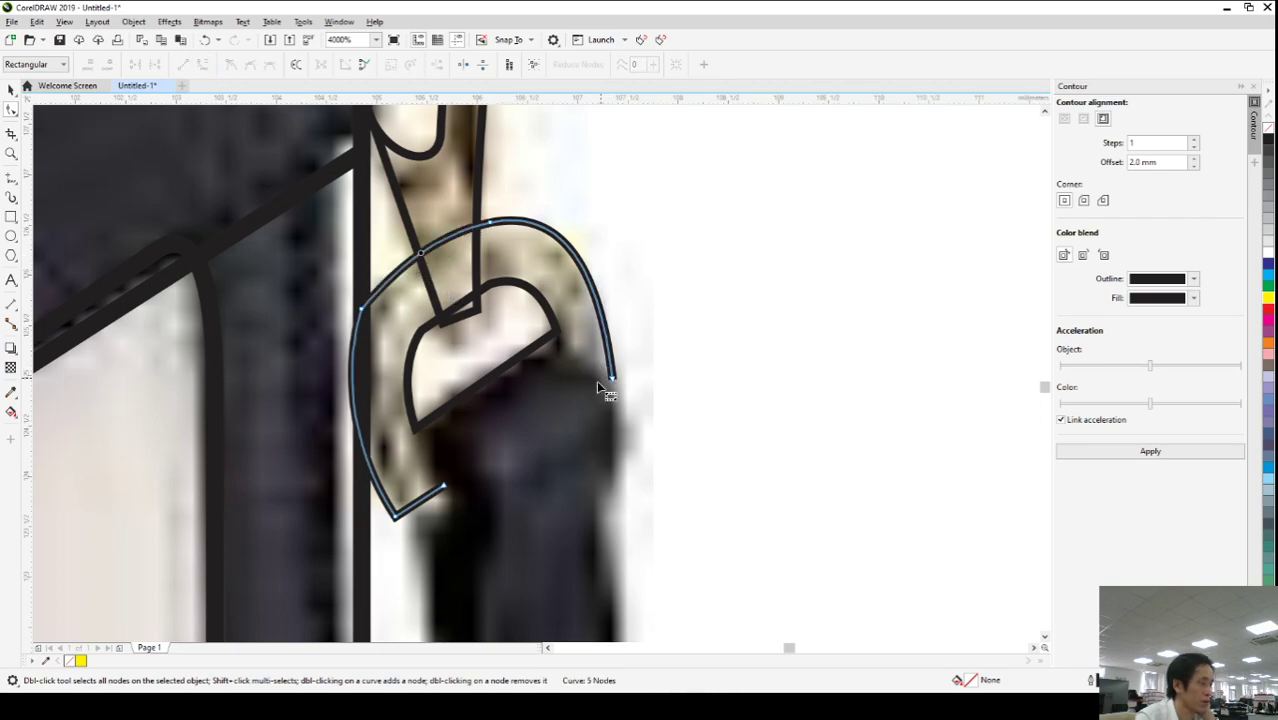
- Close the outer ring outline with straight segments from its lower end through the ring opening's two lower corners to its right end
click(11, 178)
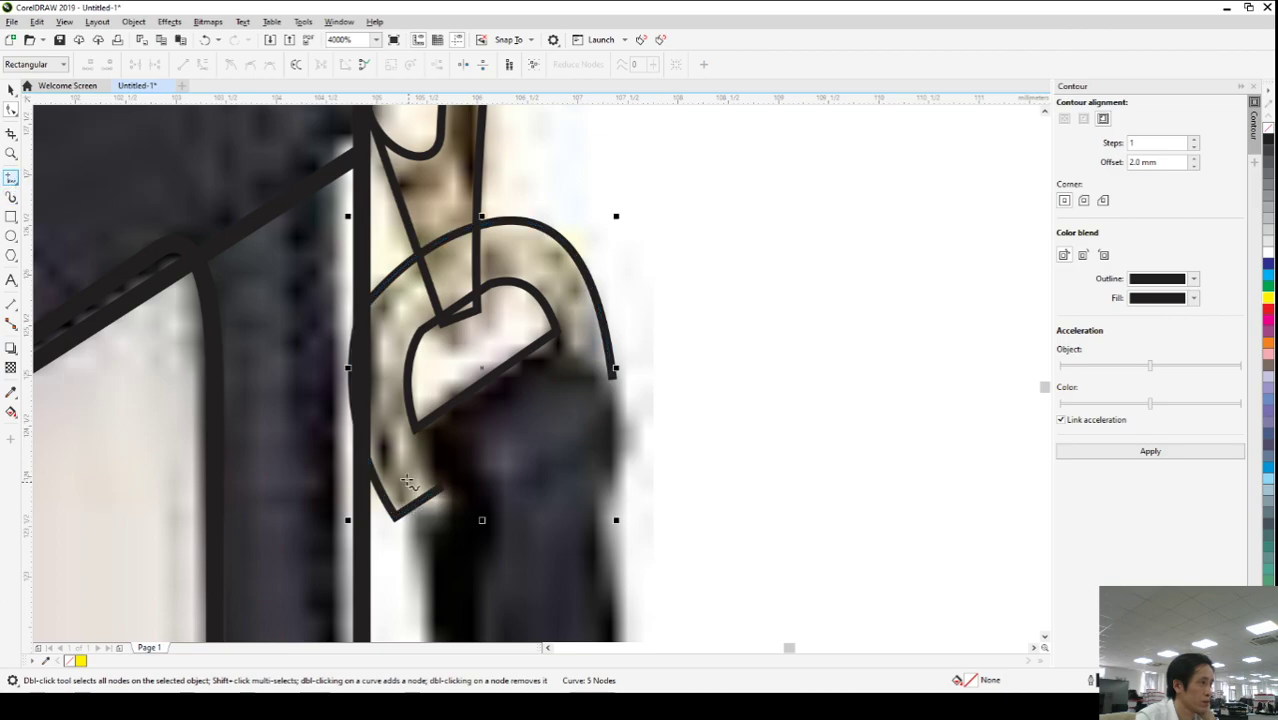
click(441, 487)
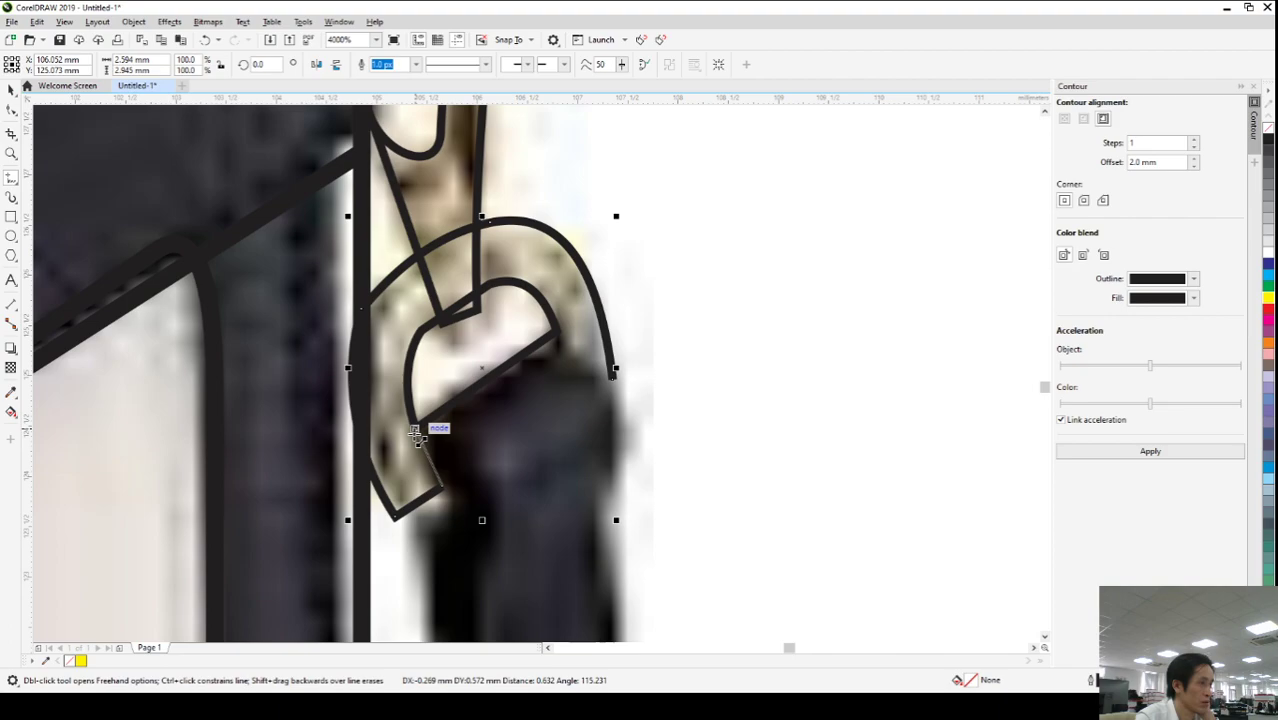
click(416, 432)
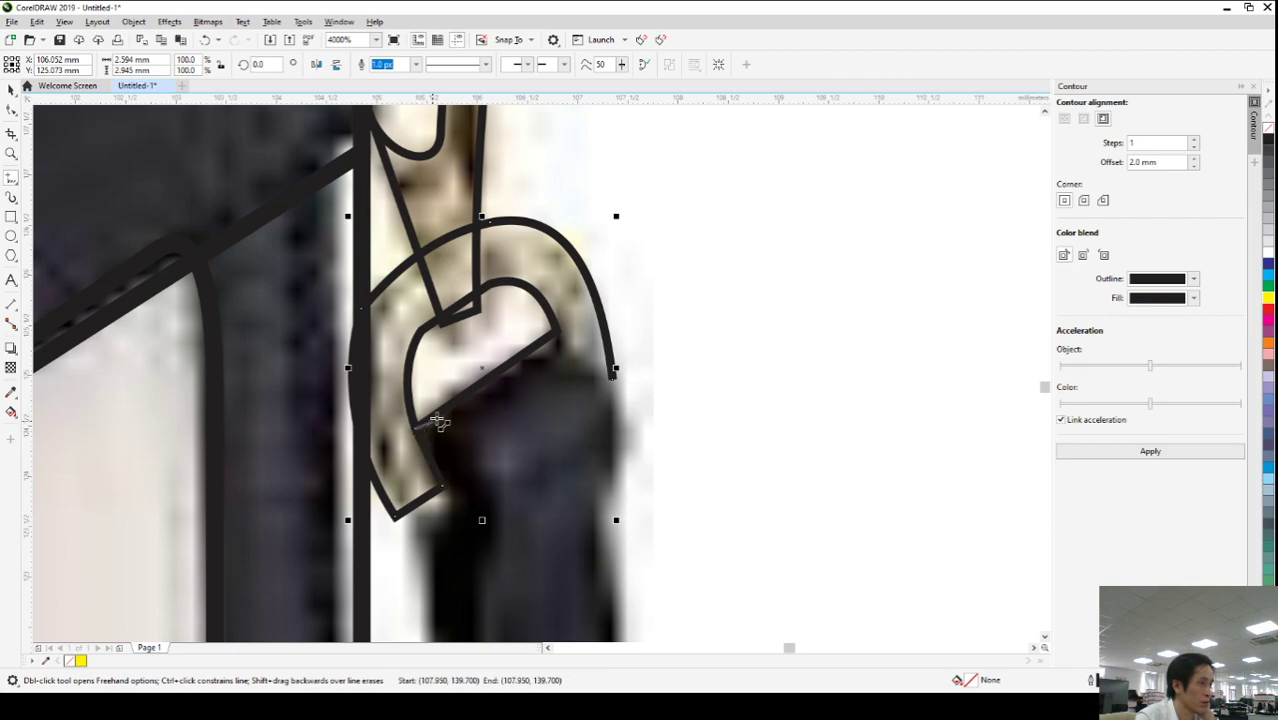
click(557, 331)
click(612, 371)
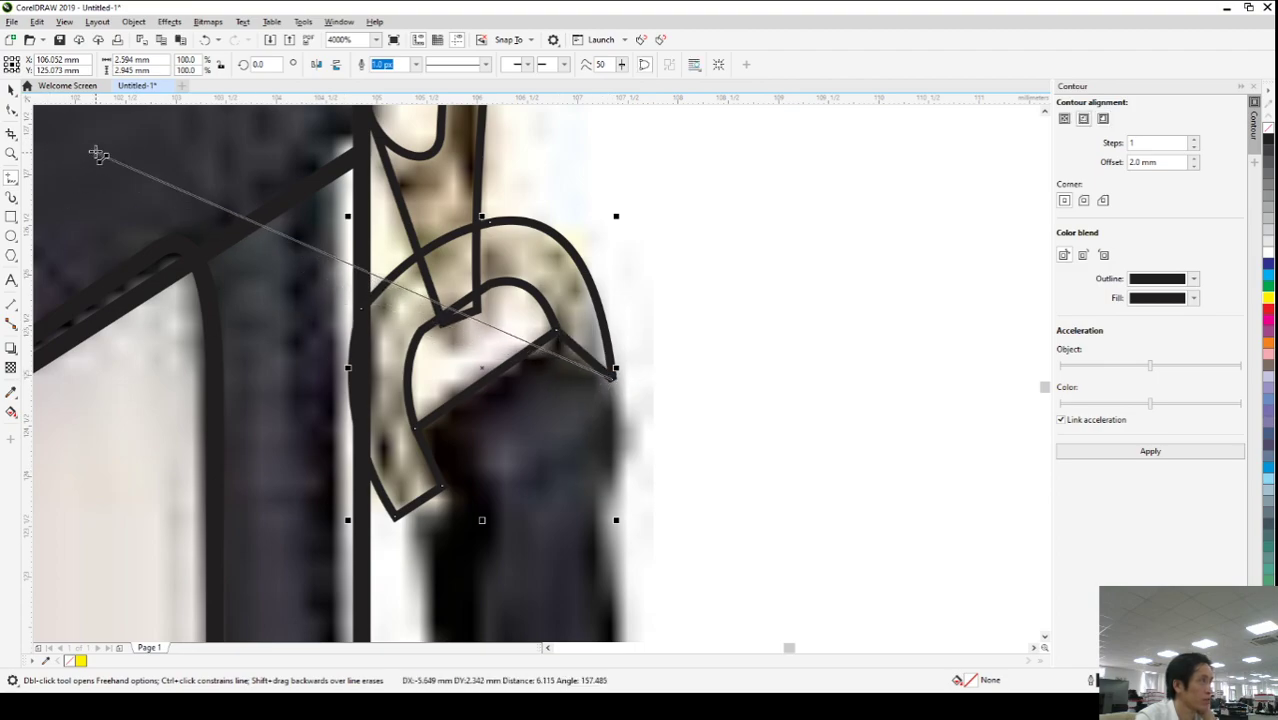
- Delete the stray straight line running from the ring outline's right end across the bag
key(space)
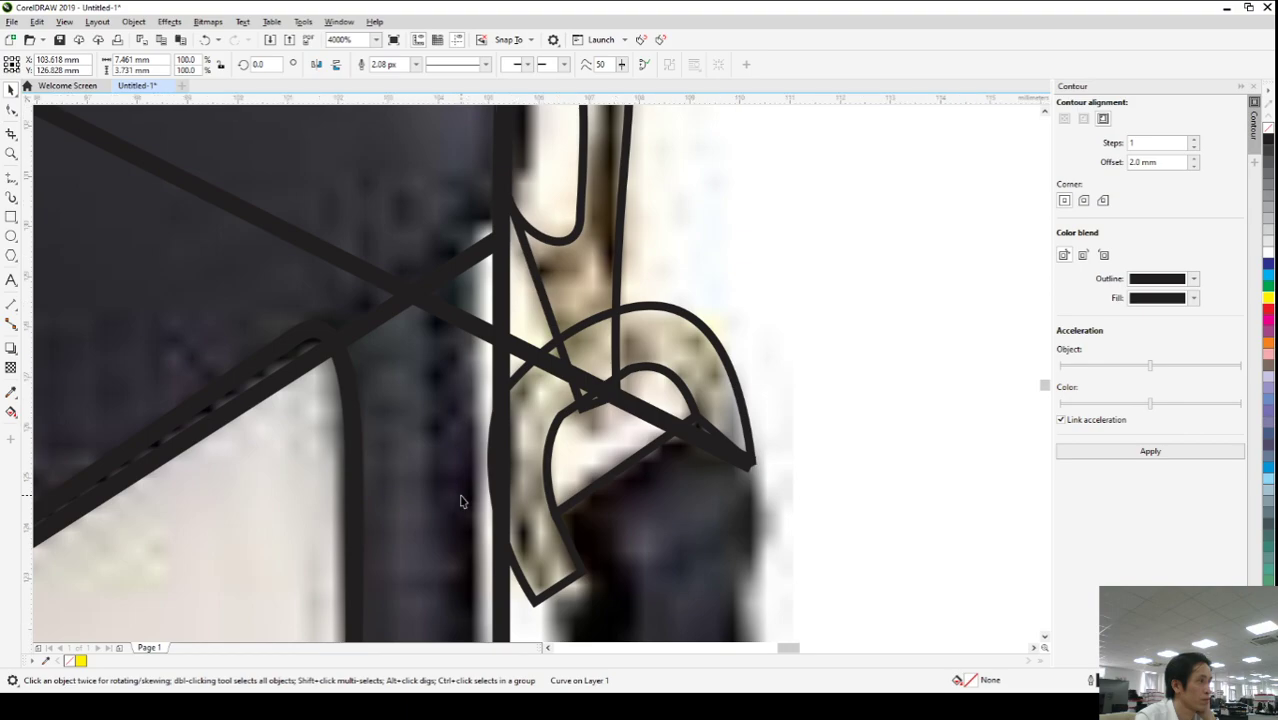
scroll(423, 490, down, 2)
click(10, 111)
drag(316, 350, 440, 464)
key(Delete)
scroll(555, 510, up, 2)
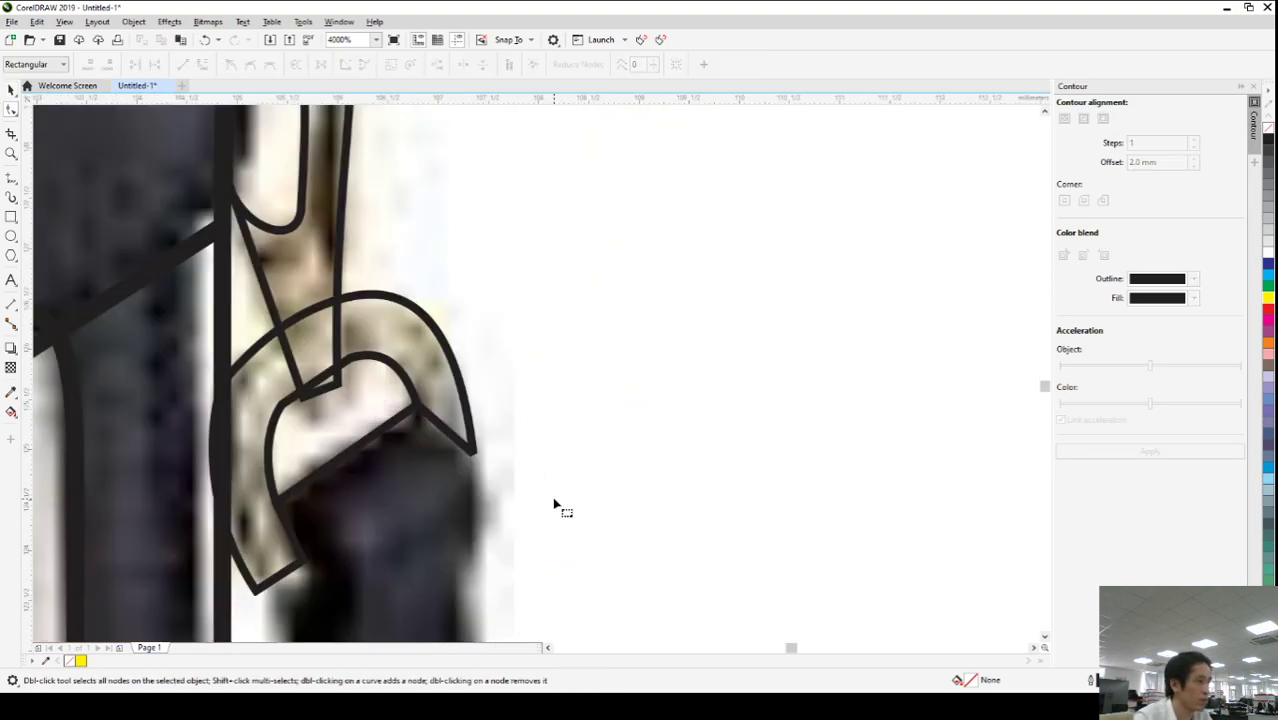
- Shift the ring opening's two lower corner nodes down toward the strap and bend its left side outward
click(420, 395)
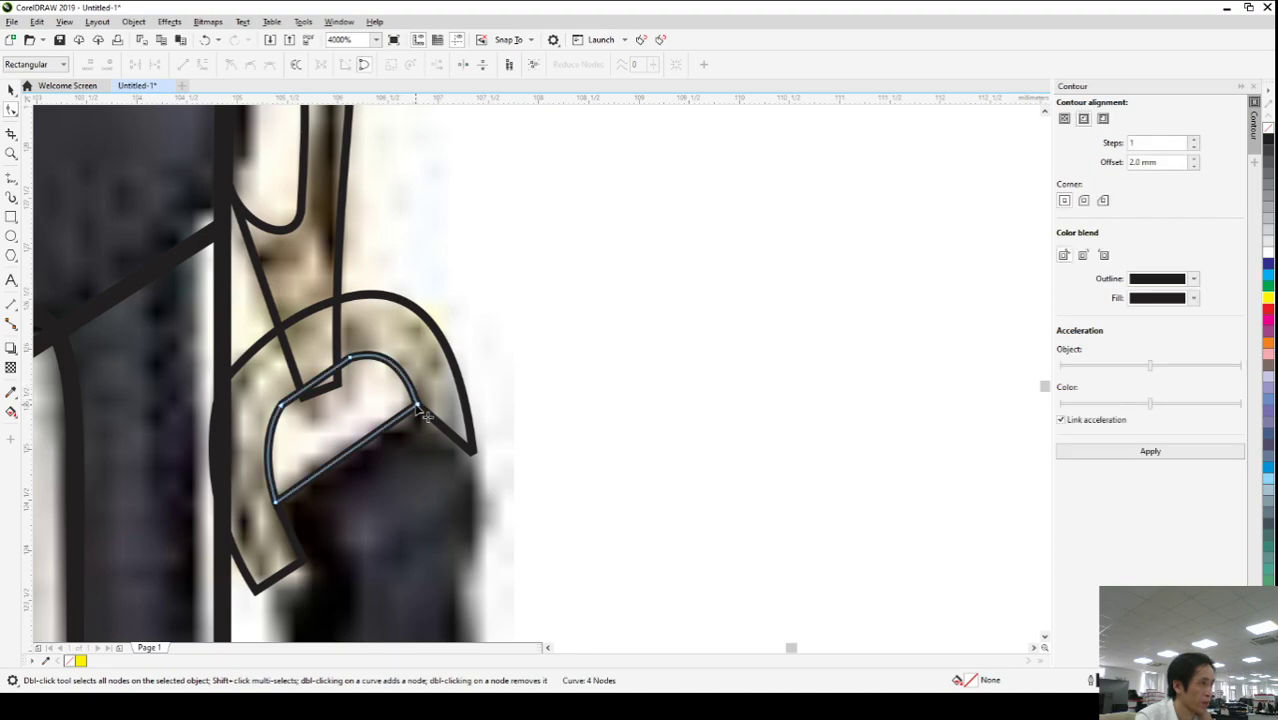
drag(419, 408, 430, 415)
mouse_move(278, 505)
mouse_down()
mouse_move(305, 516)
mouse_move(283, 516)
mouse_up()
drag(285, 428, 257, 422)
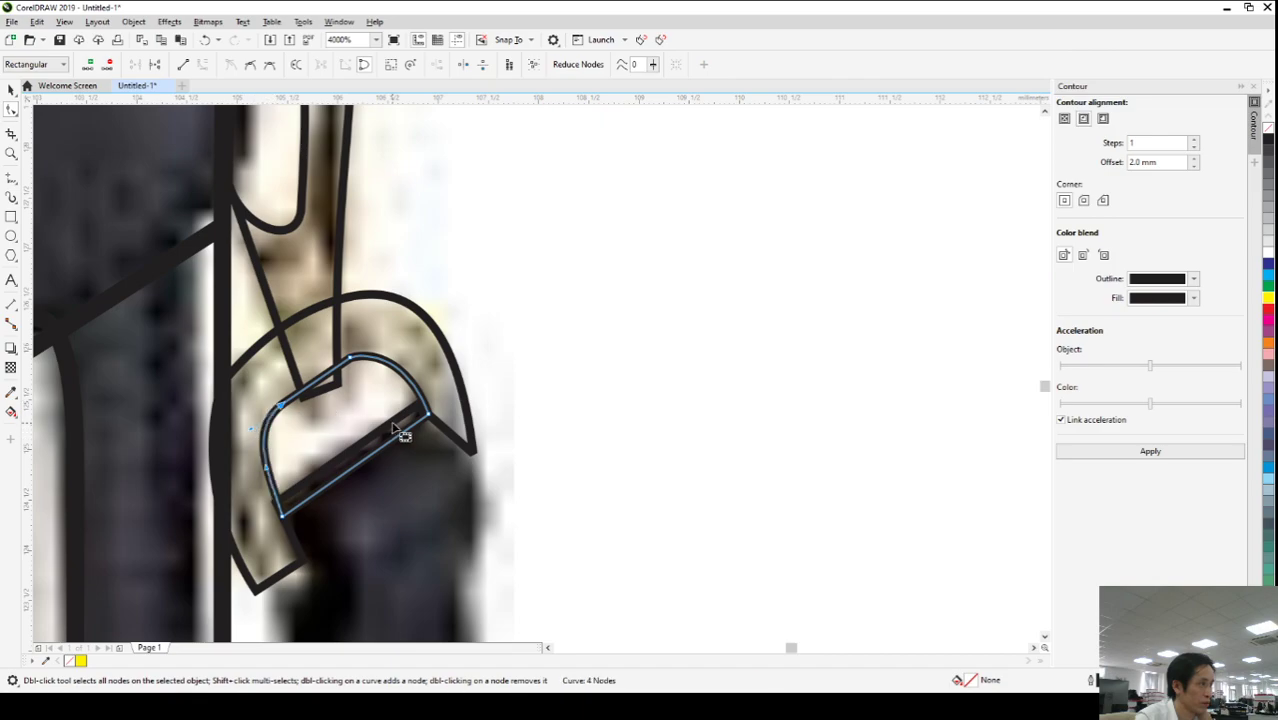
- Move the outer ring outline's two inner corner nodes onto the ring opening's shifted lower corners
click(284, 527)
mouse_move(281, 508)
mouse_down()
mouse_move(305, 517)
mouse_move(283, 516)
mouse_up()
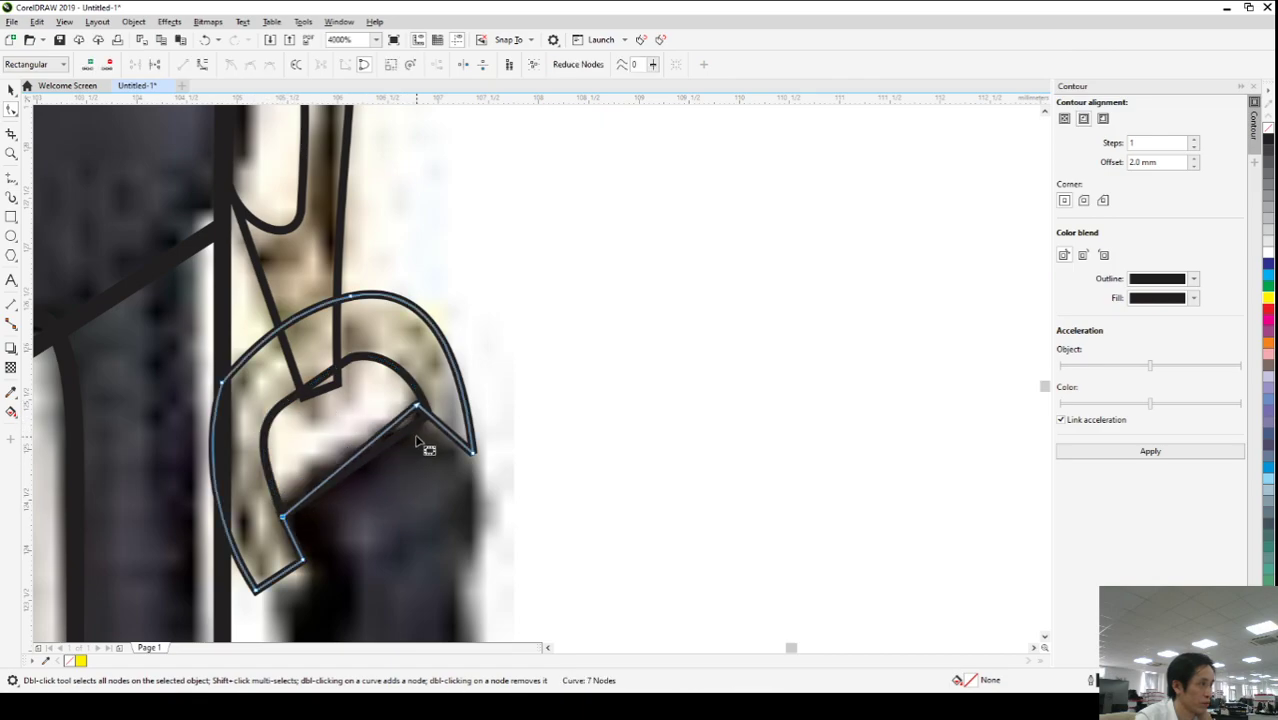
drag(418, 408, 434, 421)
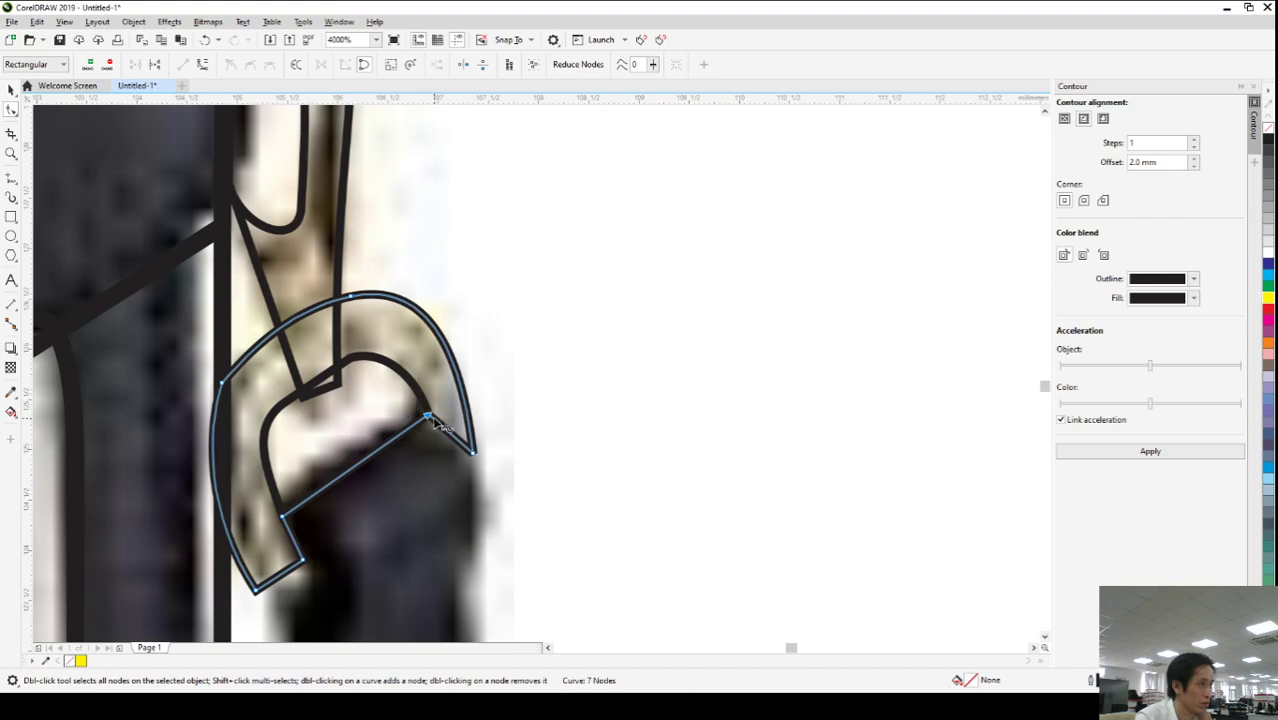
click(493, 441)
drag(243, 400, 245, 400)
scroll(347, 470, down, 1)
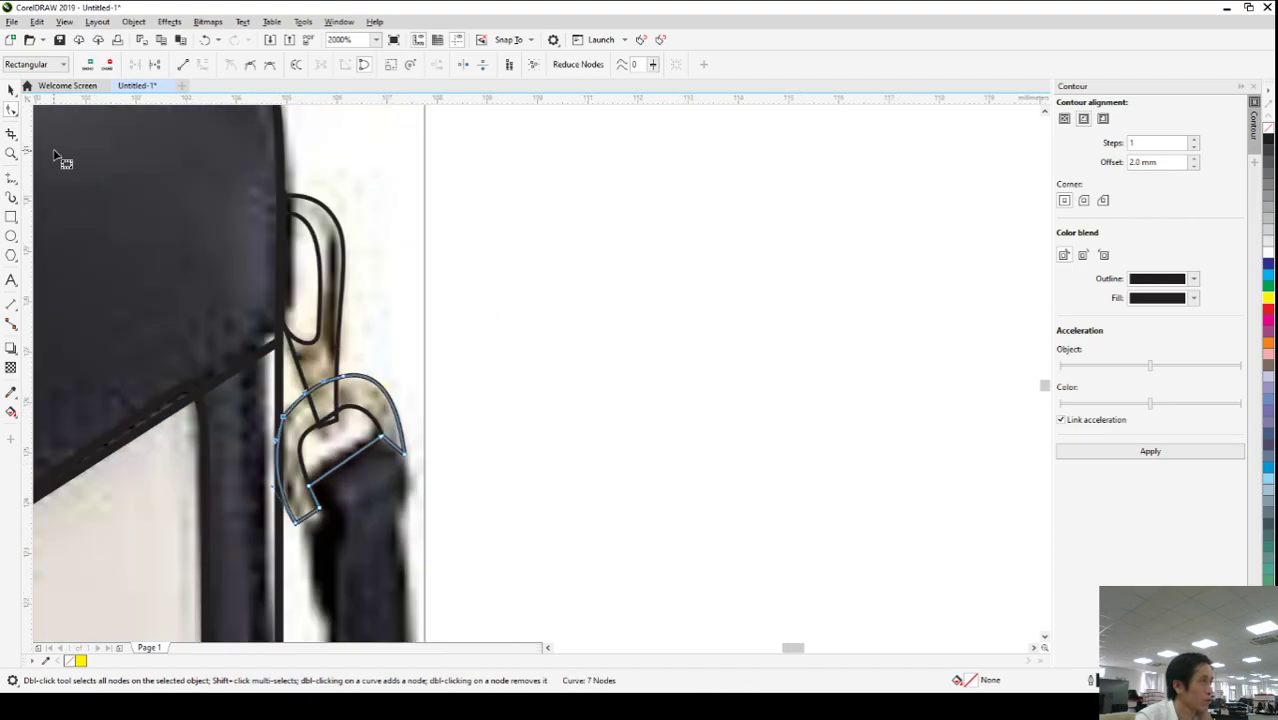
click(11, 90)
click(479, 464)
scroll(479, 464, down, 4)
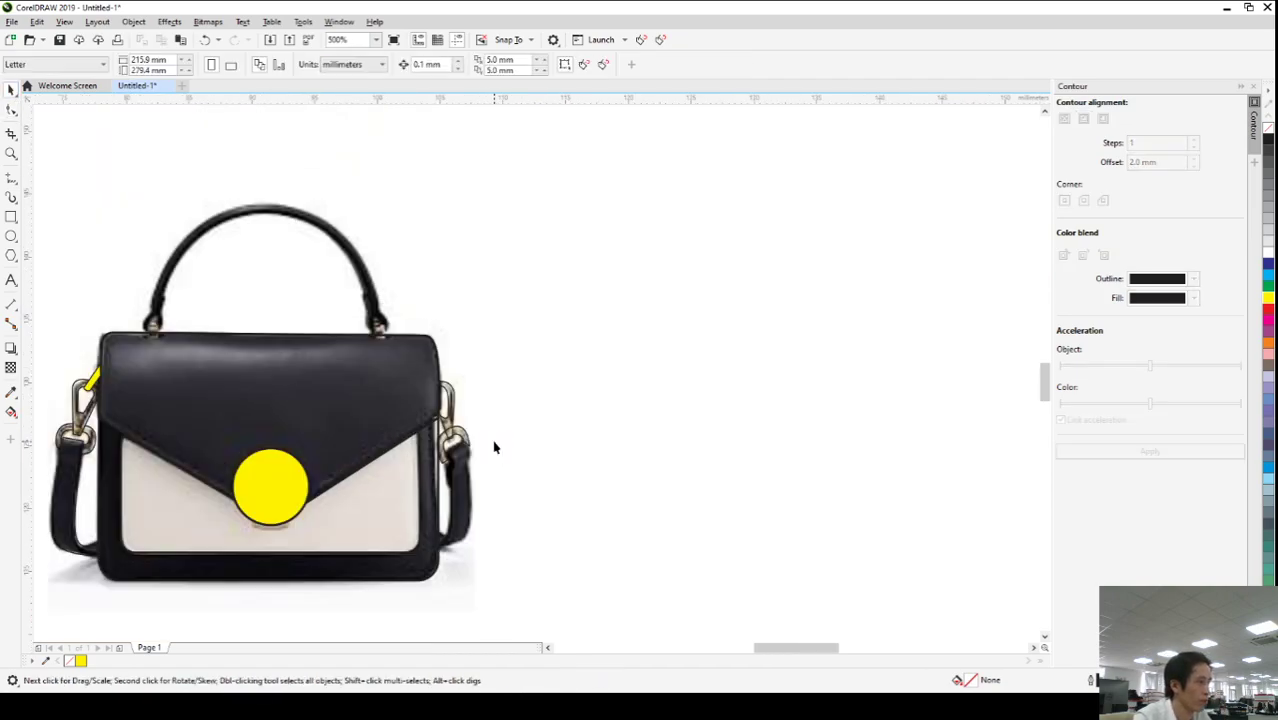
scroll(494, 442, up, 3)
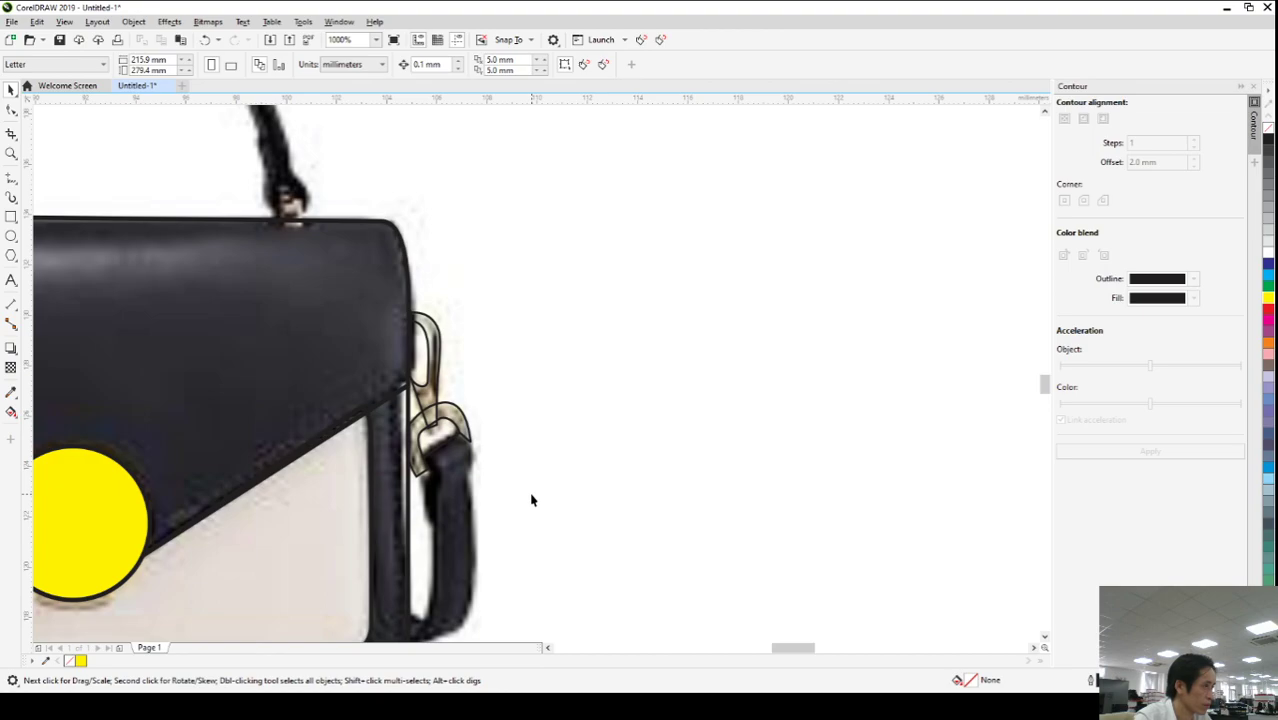
click(14, 180)
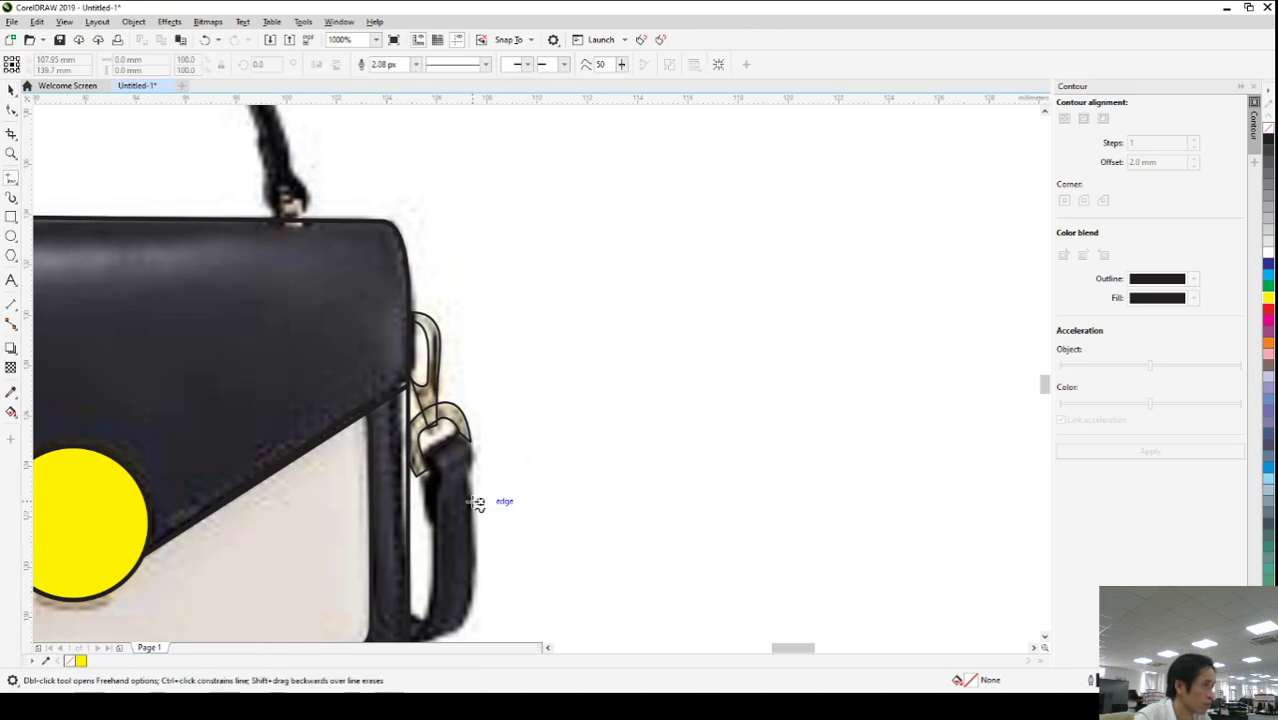
scroll(472, 502, up, 1)
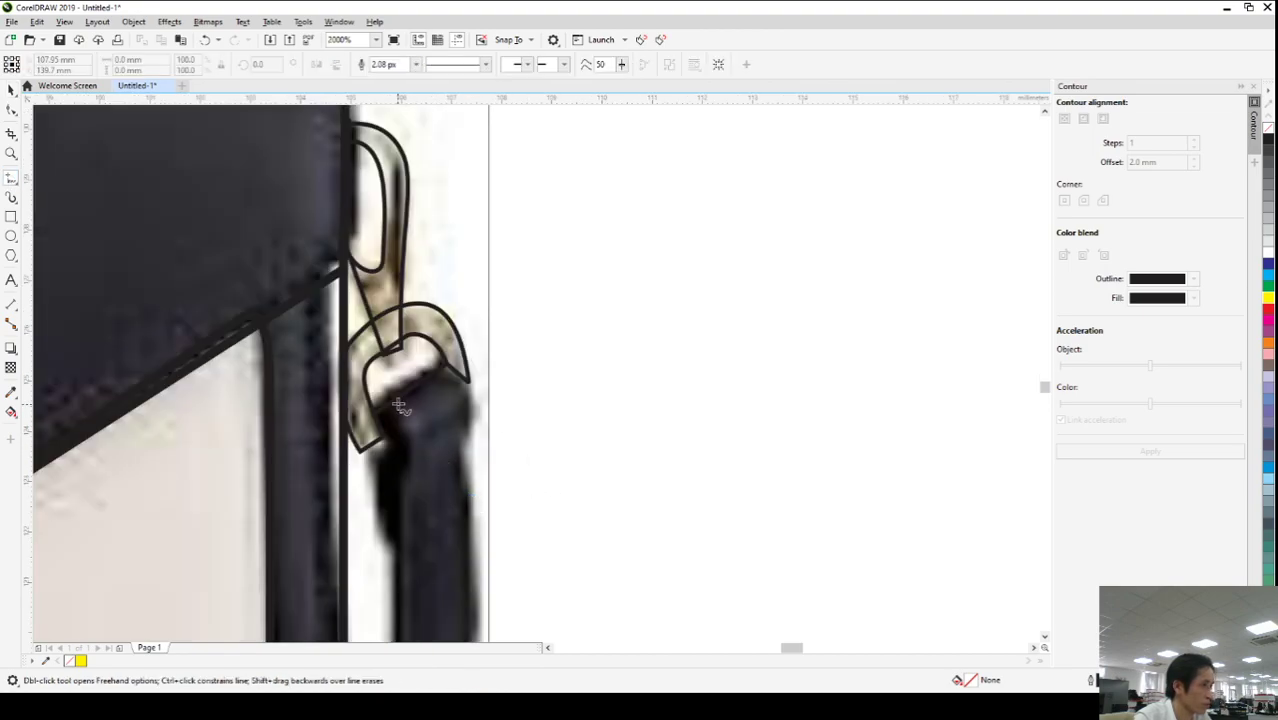
scroll(390, 400, down, 1)
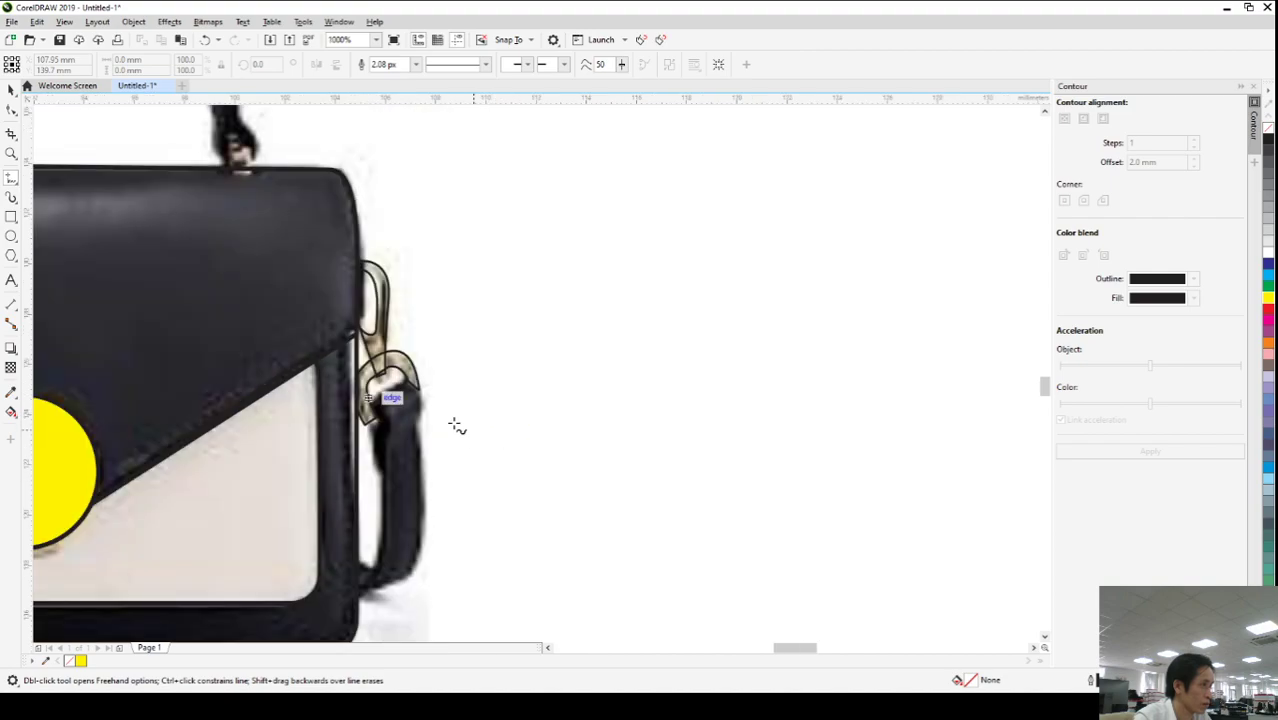
- Extend the inner corner nodes of the ring outline further into the strap and match the ring opening's lower corners to them
click(11, 109)
scroll(420, 402, up, 1)
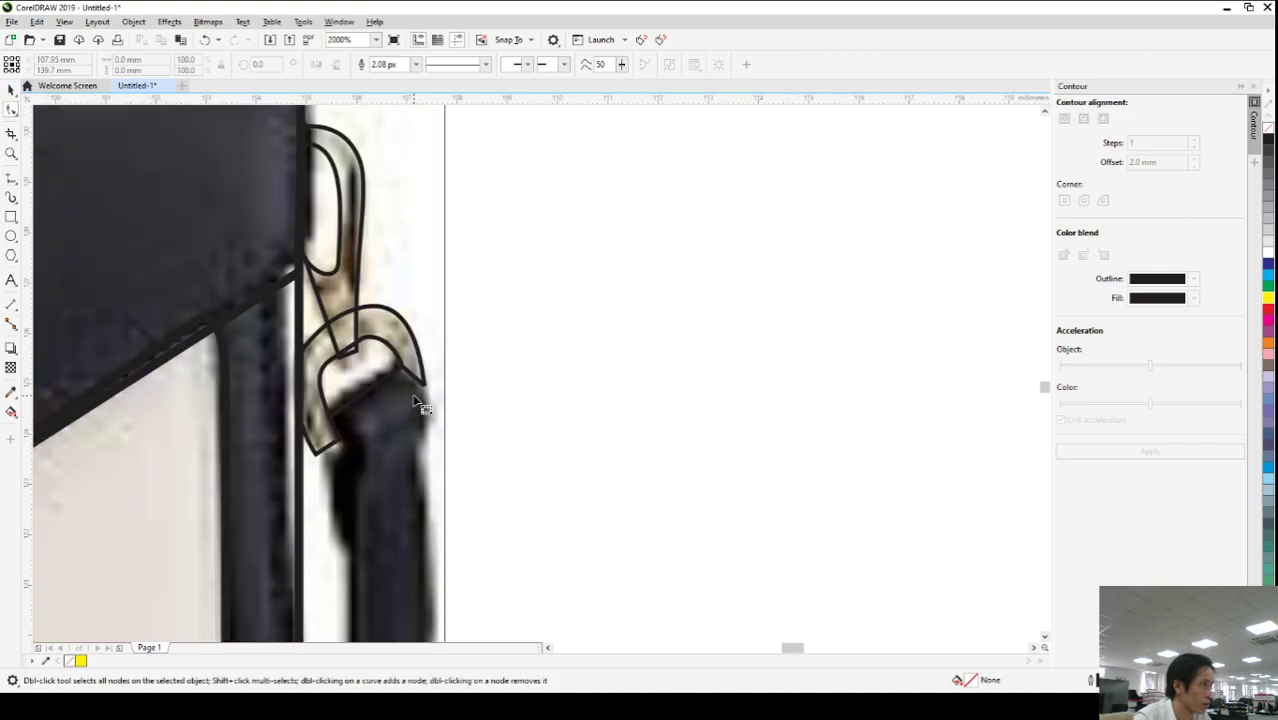
click(403, 387)
scroll(403, 385, up, 1)
mouse_move(399, 345)
mouse_down()
mouse_move(436, 353)
mouse_move(410, 355)
mouse_up()
drag(252, 446, 260, 461)
click(306, 436)
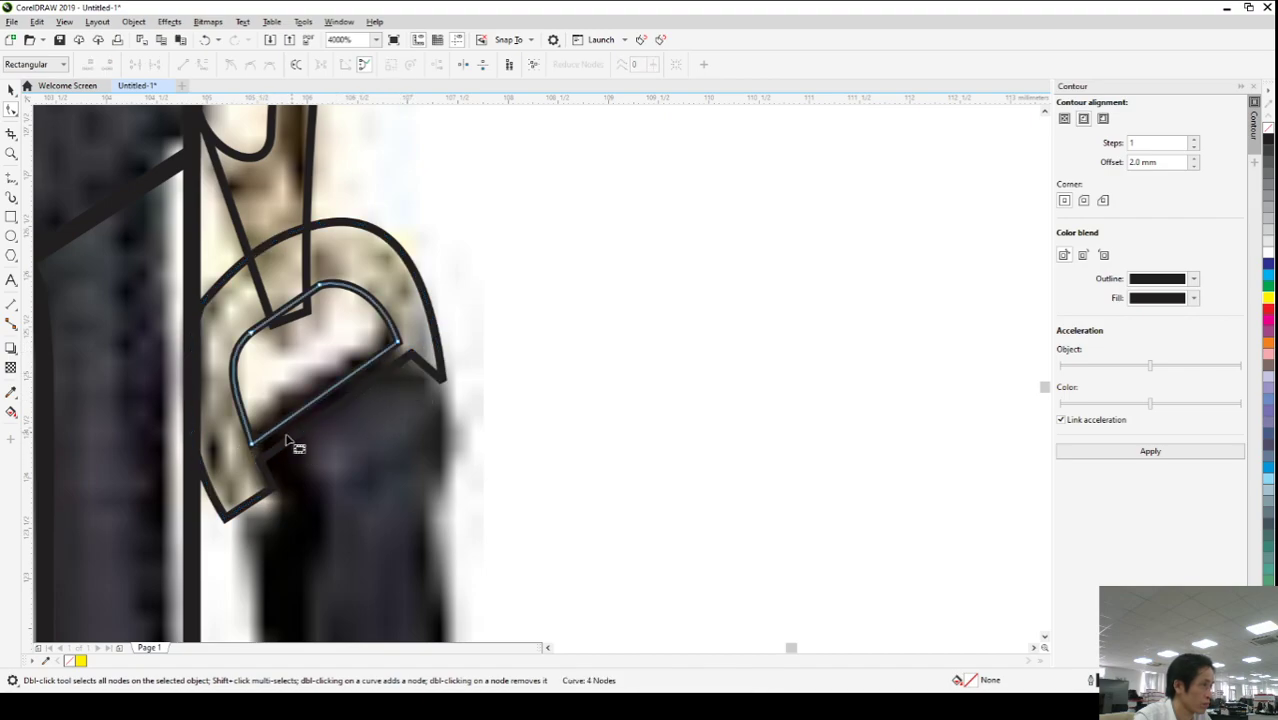
mouse_move(399, 345)
mouse_down()
mouse_move(426, 357)
mouse_move(411, 354)
mouse_up()
scroll(400, 398, down, 2)
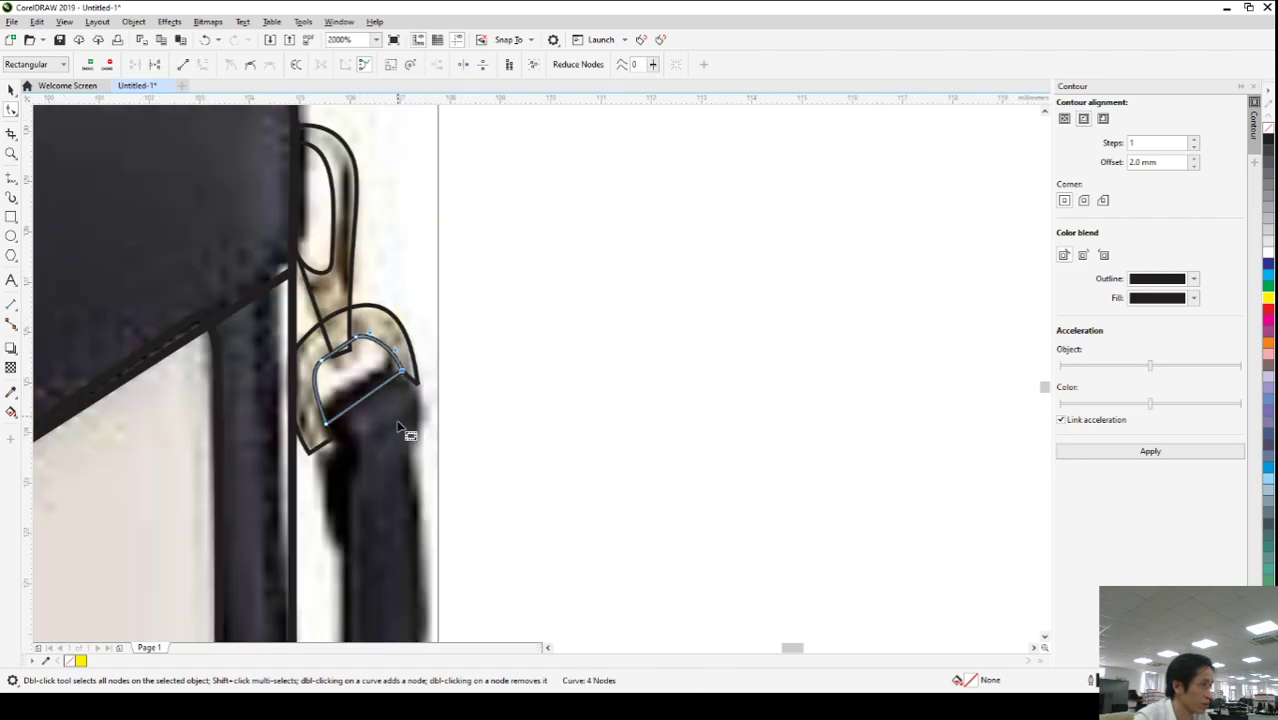
- Draw a closed straight-segment outline about 2.7 by 8.5 mm for the right strap, from the bag's edge up to the ring
click(21, 179)
scroll(497, 376, down, 1)
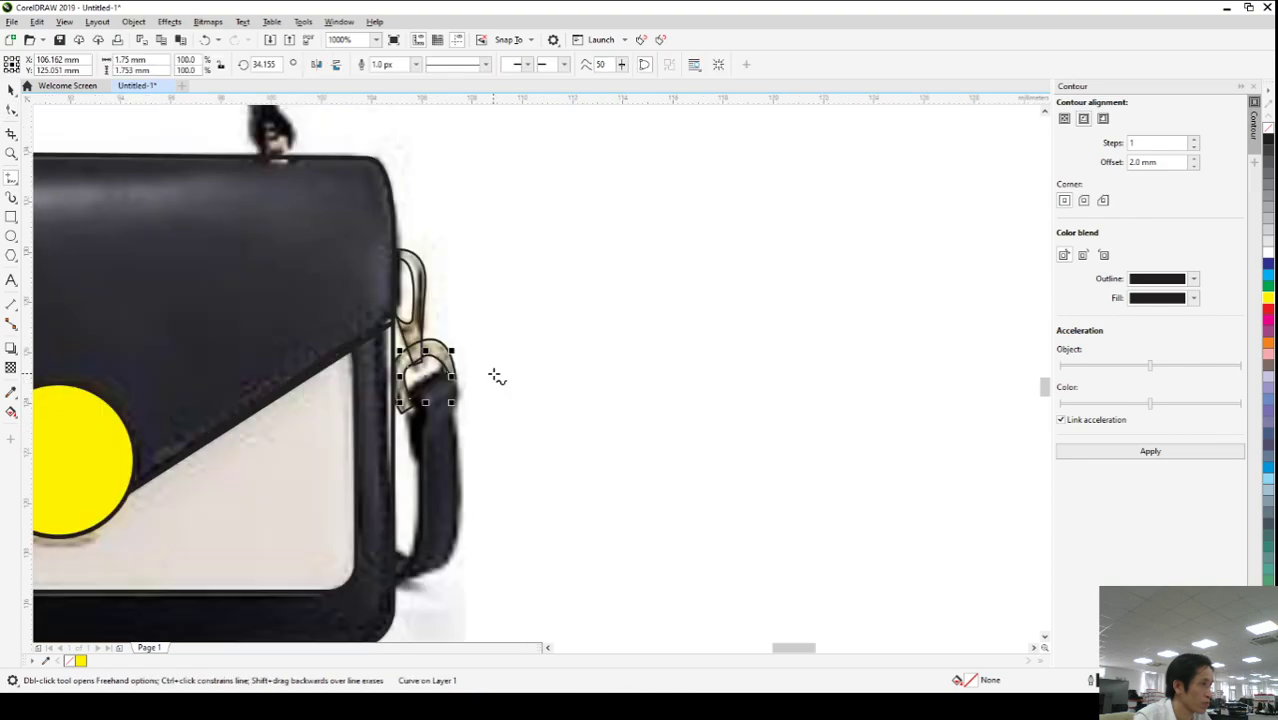
click(395, 549)
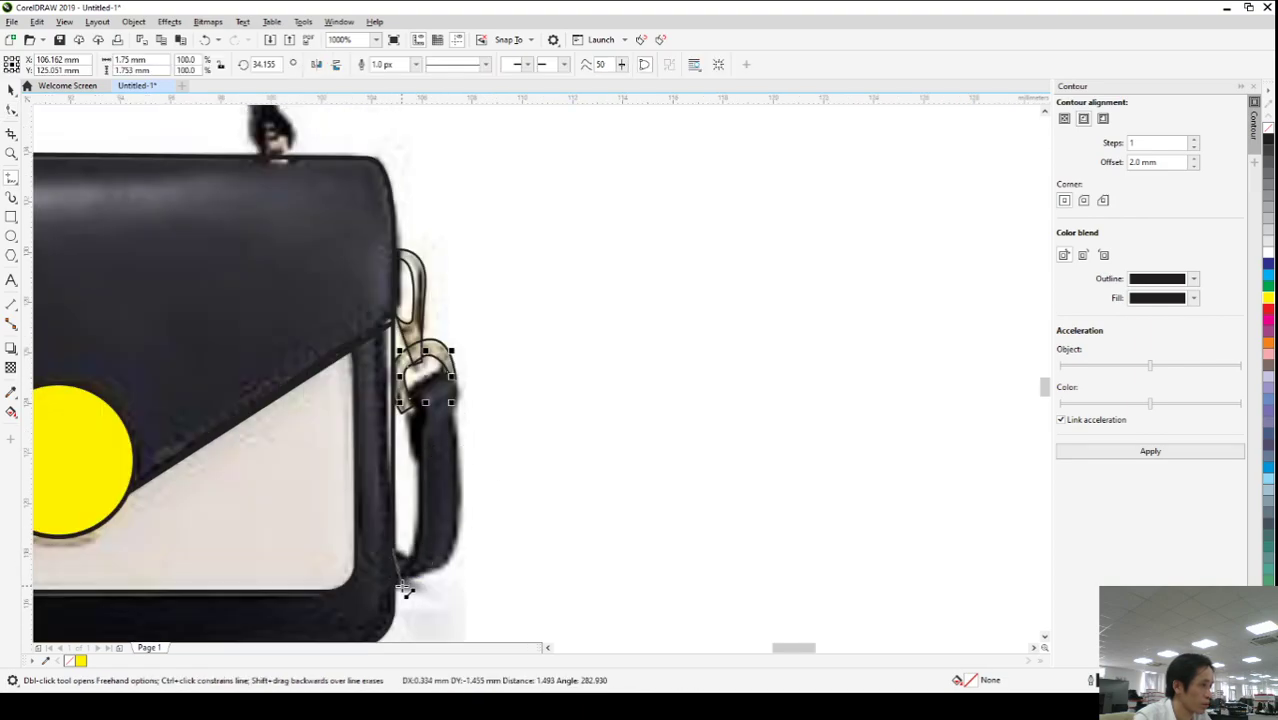
double_click(398, 590)
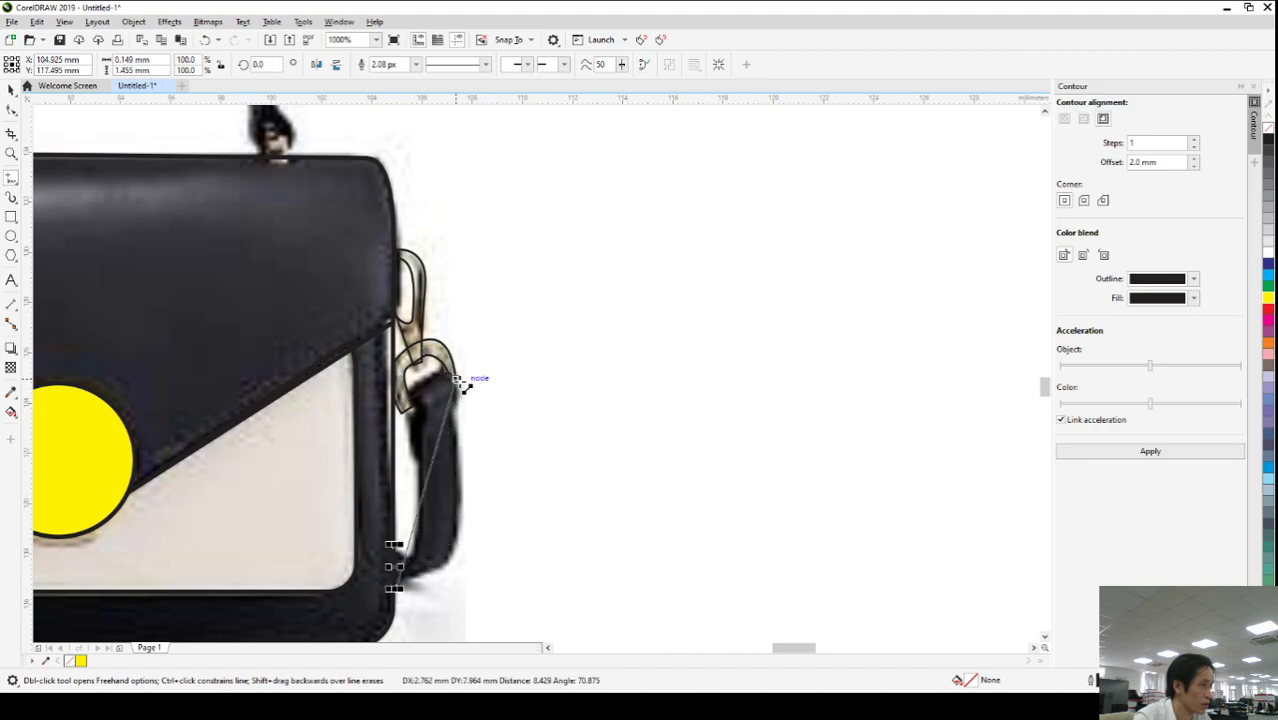
double_click(463, 443)
double_click(448, 372)
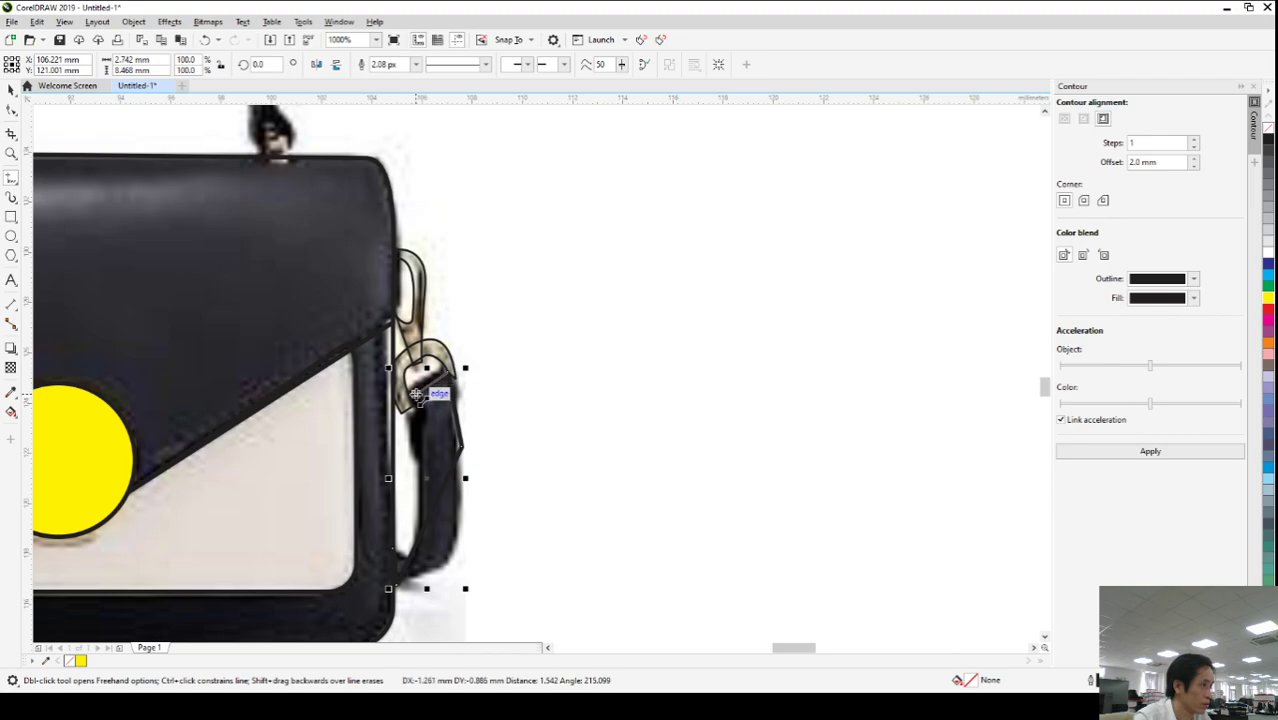
double_click(422, 404)
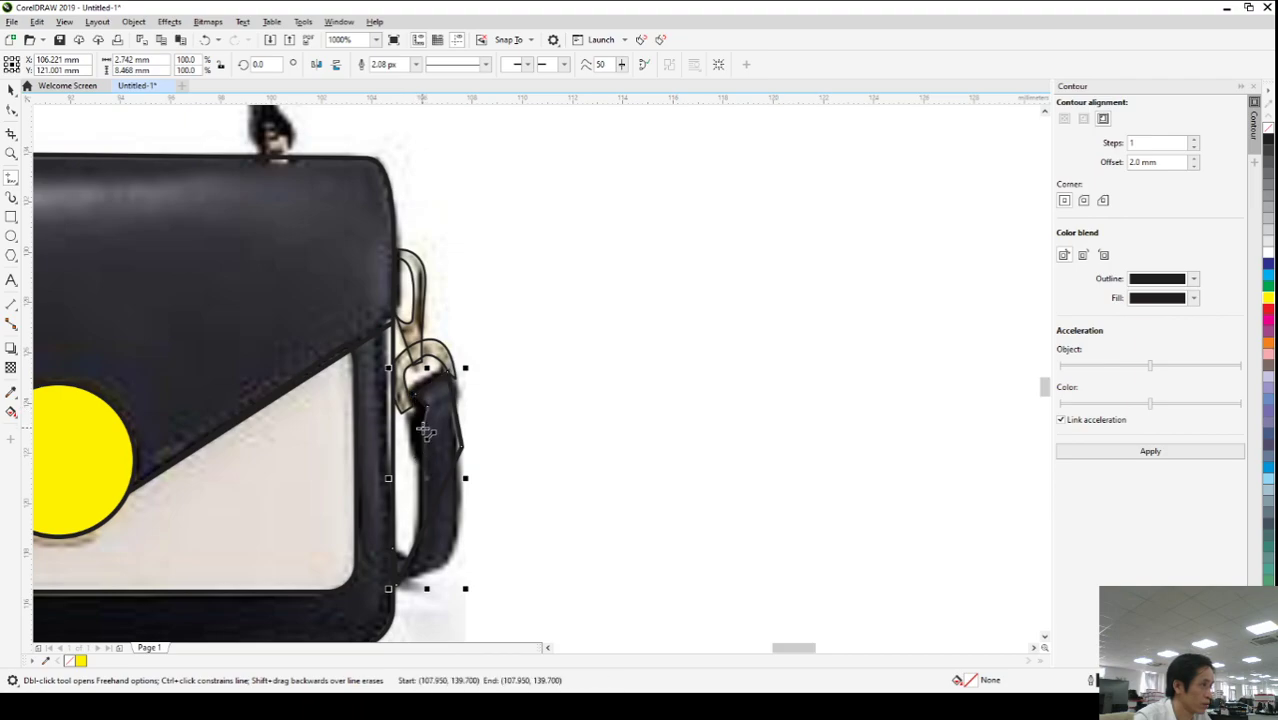
double_click(400, 545)
- Convert the strap outline's upper right edge to a curve, bend it outward, and move its two top corner nodes to the ring opening
click(12, 112)
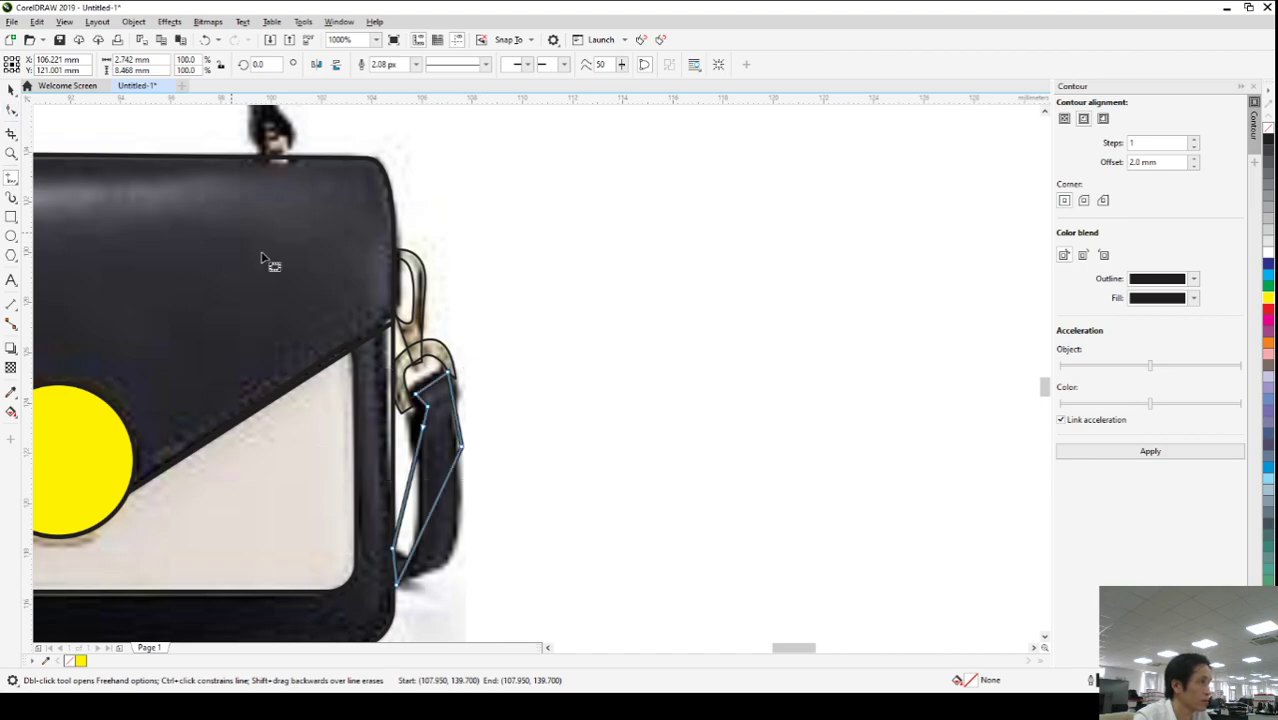
scroll(466, 466, up, 5)
click(449, 464)
click(201, 66)
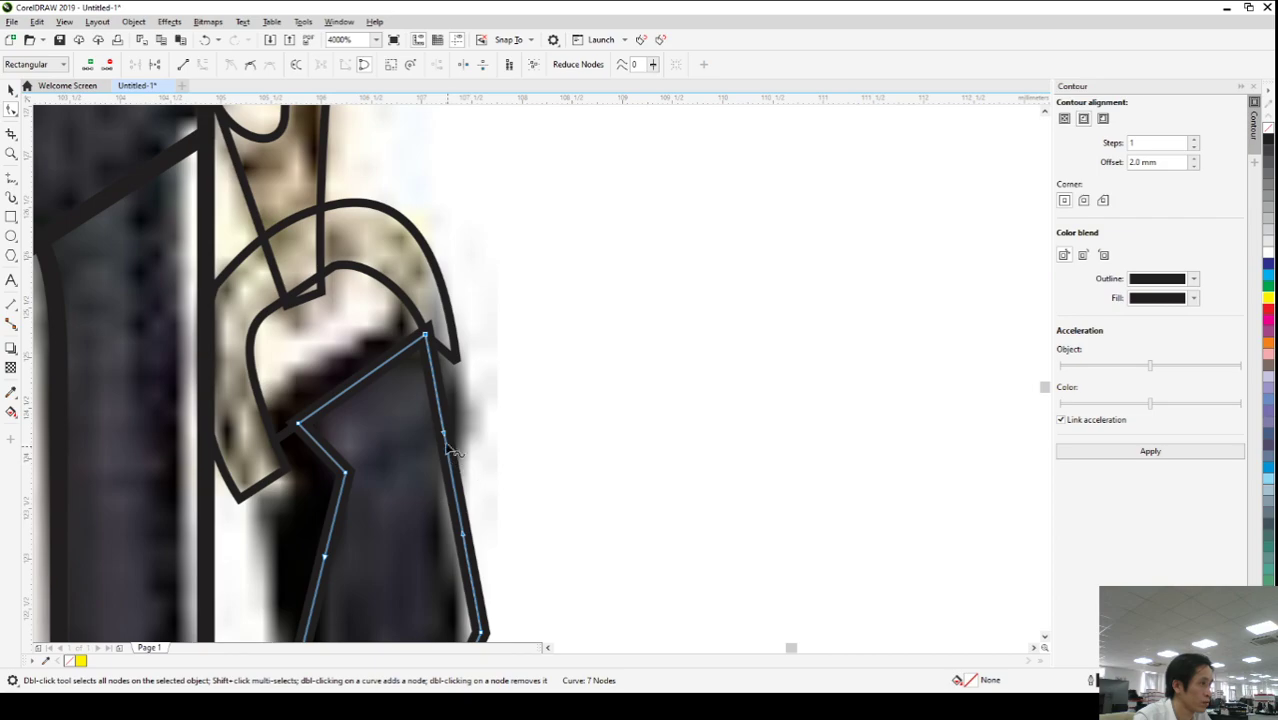
drag(443, 437, 471, 377)
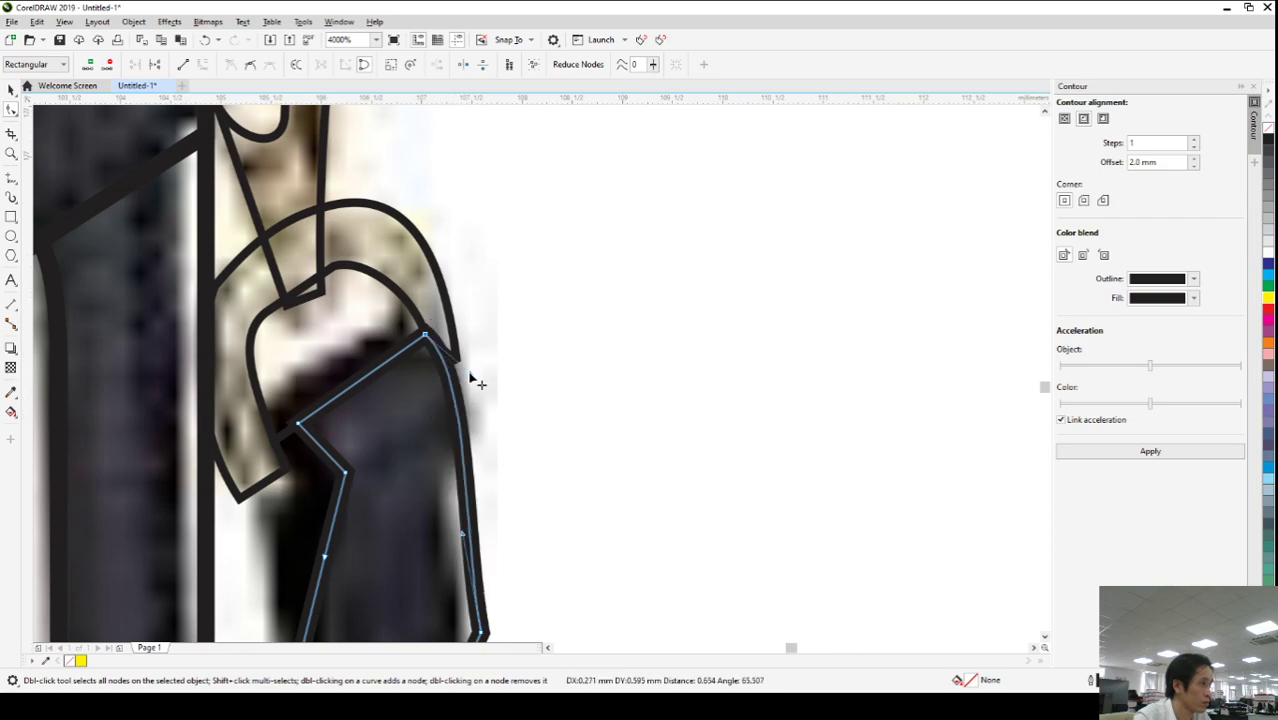
drag(424, 334, 410, 329)
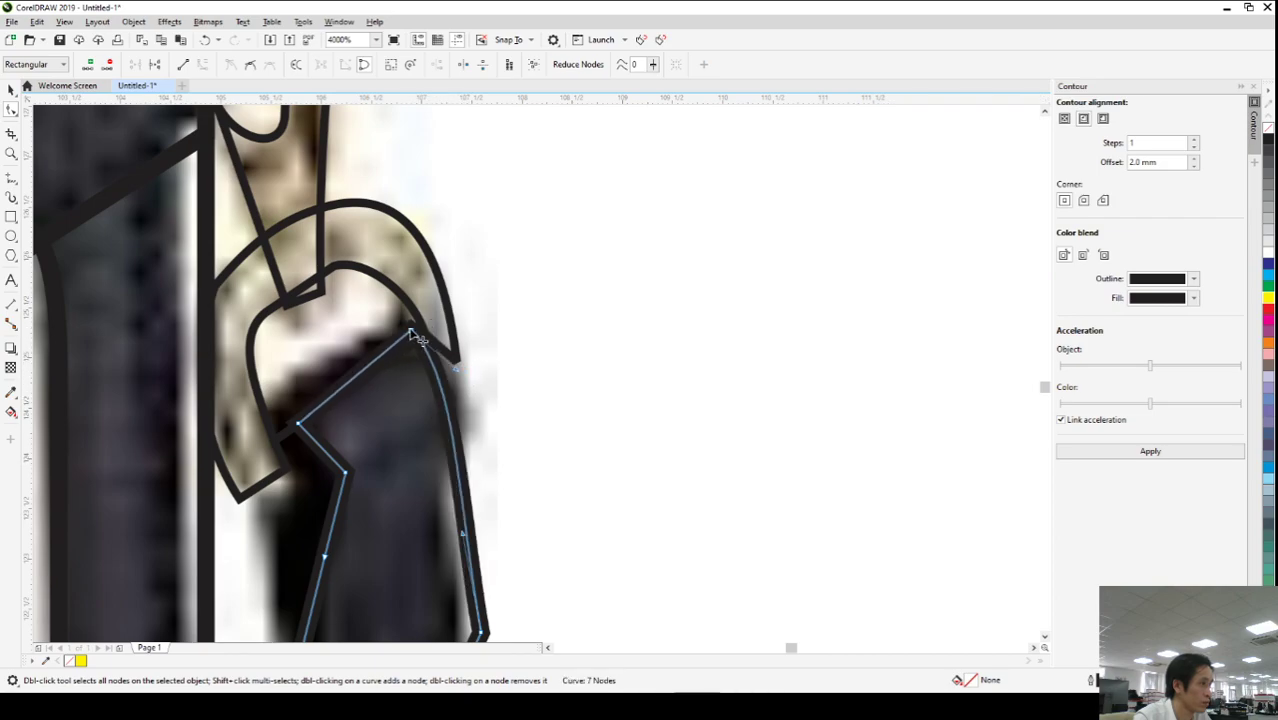
drag(298, 428, 281, 420)
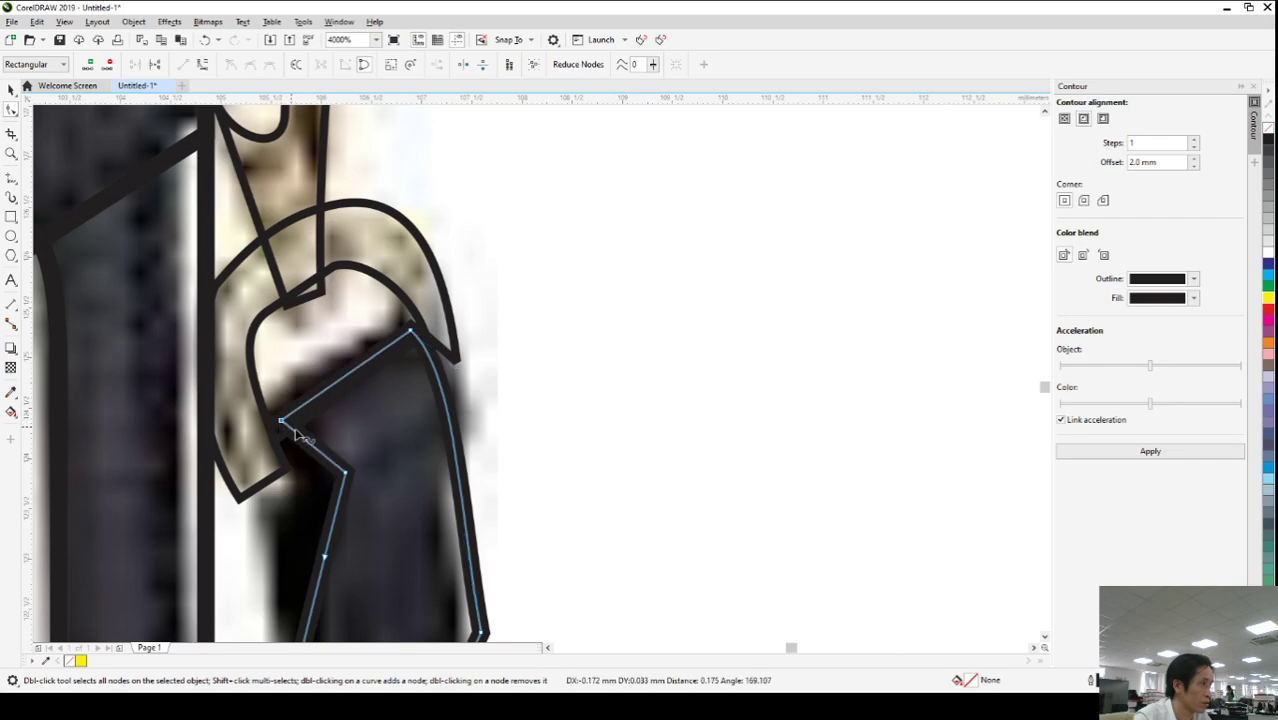
- Convert the strap outline's lower right edge to a curve and bend it outward around the strap's bottom bend
scroll(421, 381, down, 2)
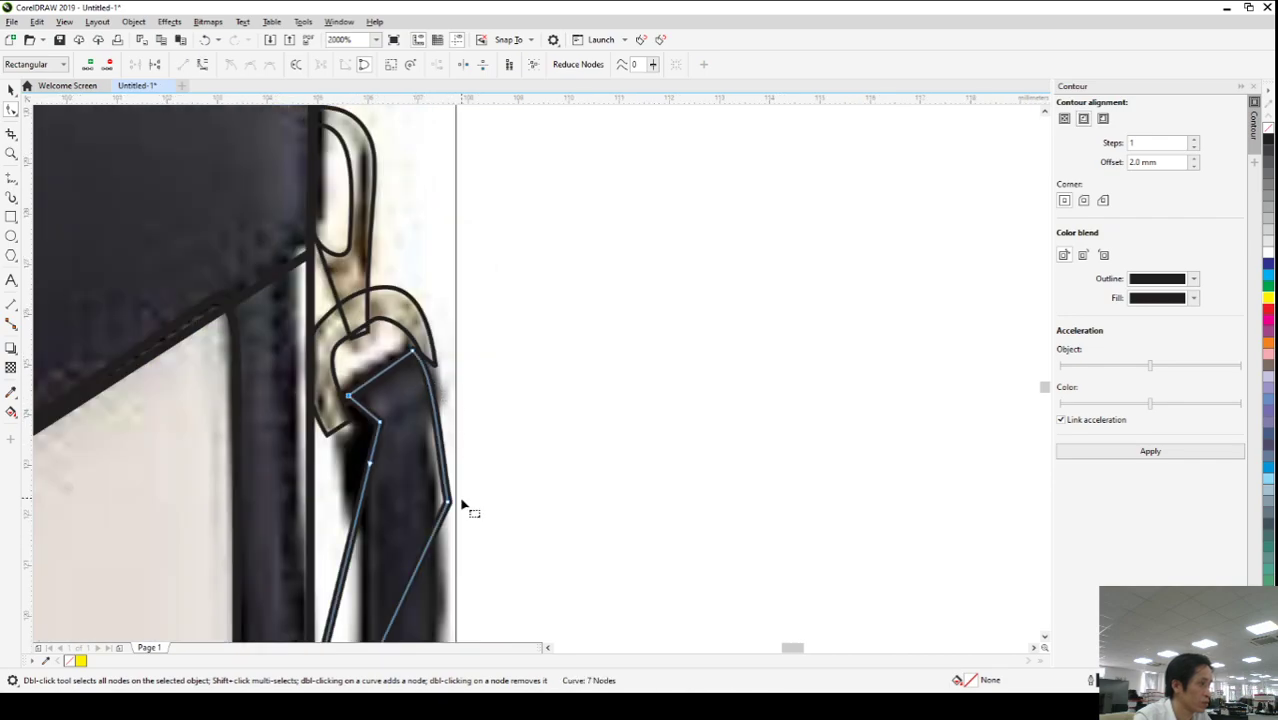
scroll(440, 480, down, 3)
scroll(409, 476, up, 2)
click(378, 458)
click(203, 65)
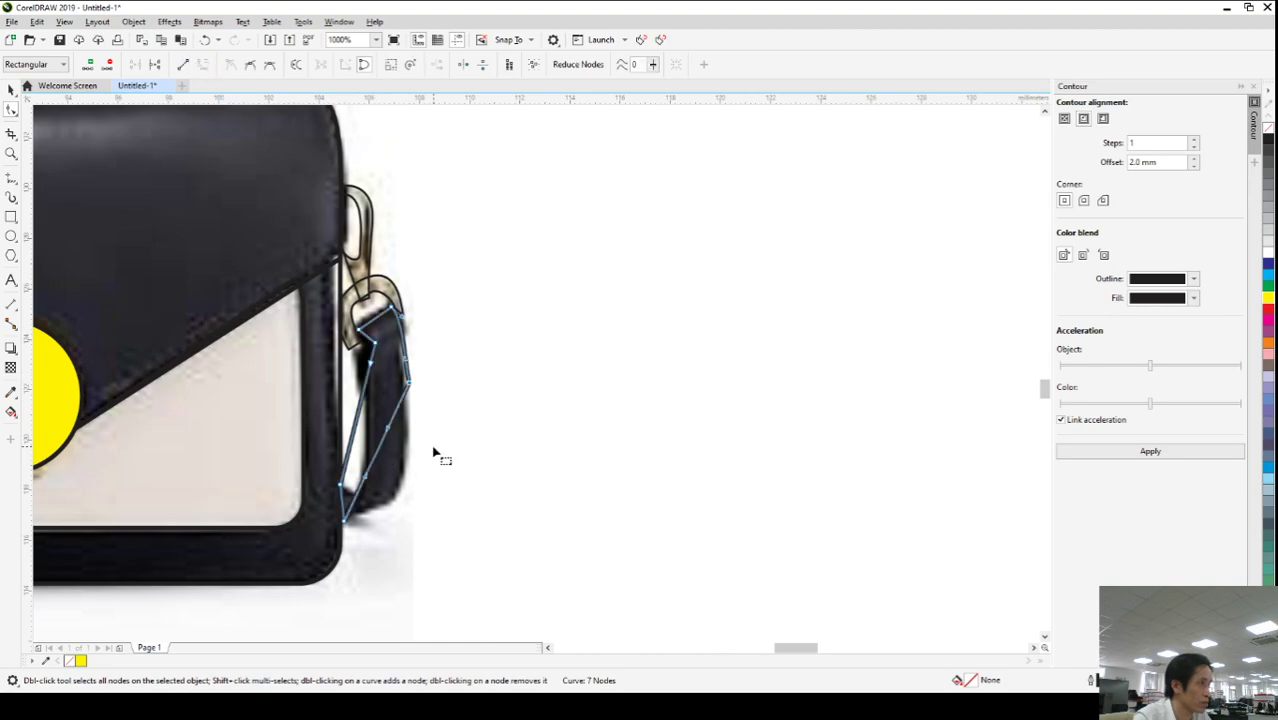
scroll(388, 455, up, 2)
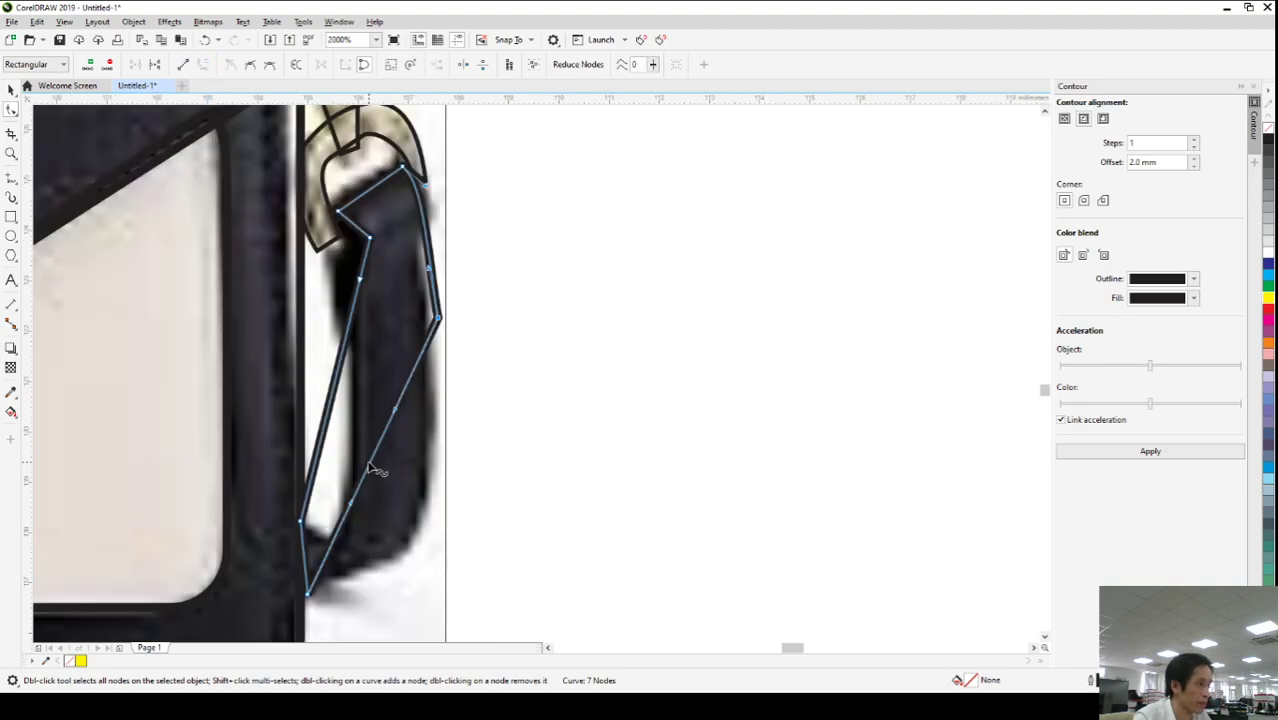
click(371, 466)
click(370, 465)
drag(369, 466, 430, 533)
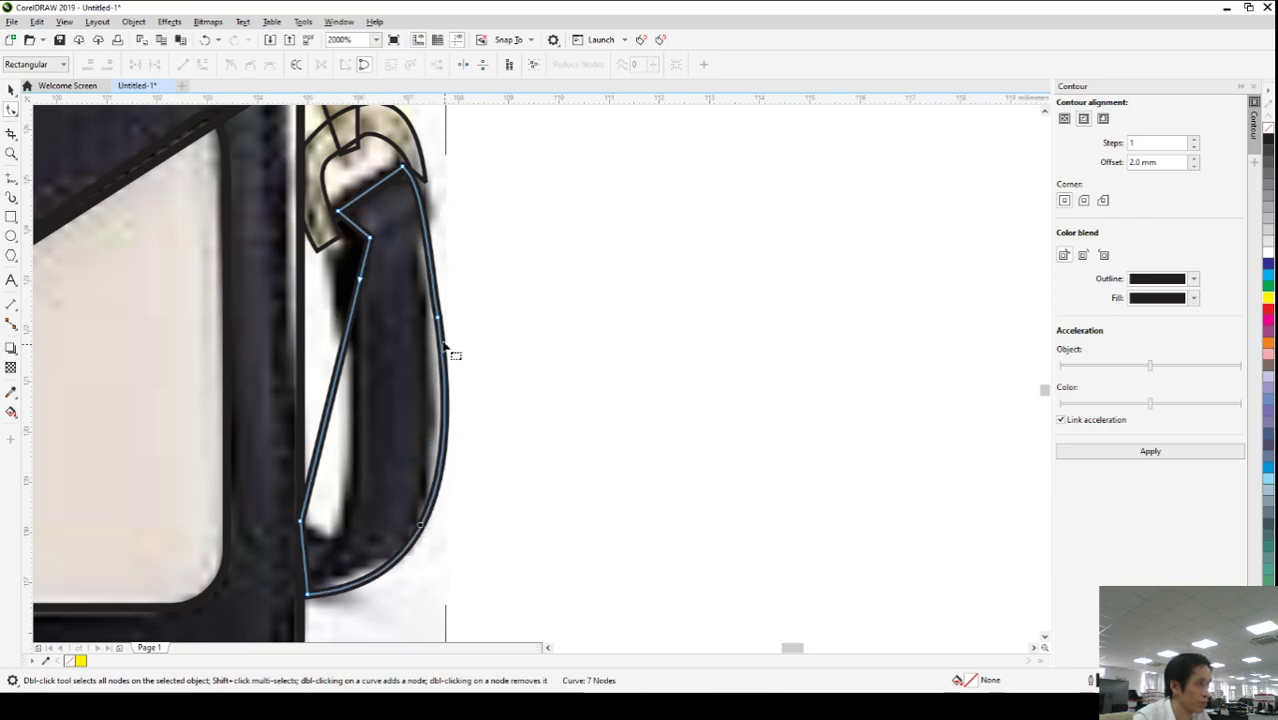
- Move the middle node on the strap outline's right edge inward and adjust the adjoining curve handles to follow the strap
drag(438, 319, 442, 220)
drag(447, 508, 439, 520)
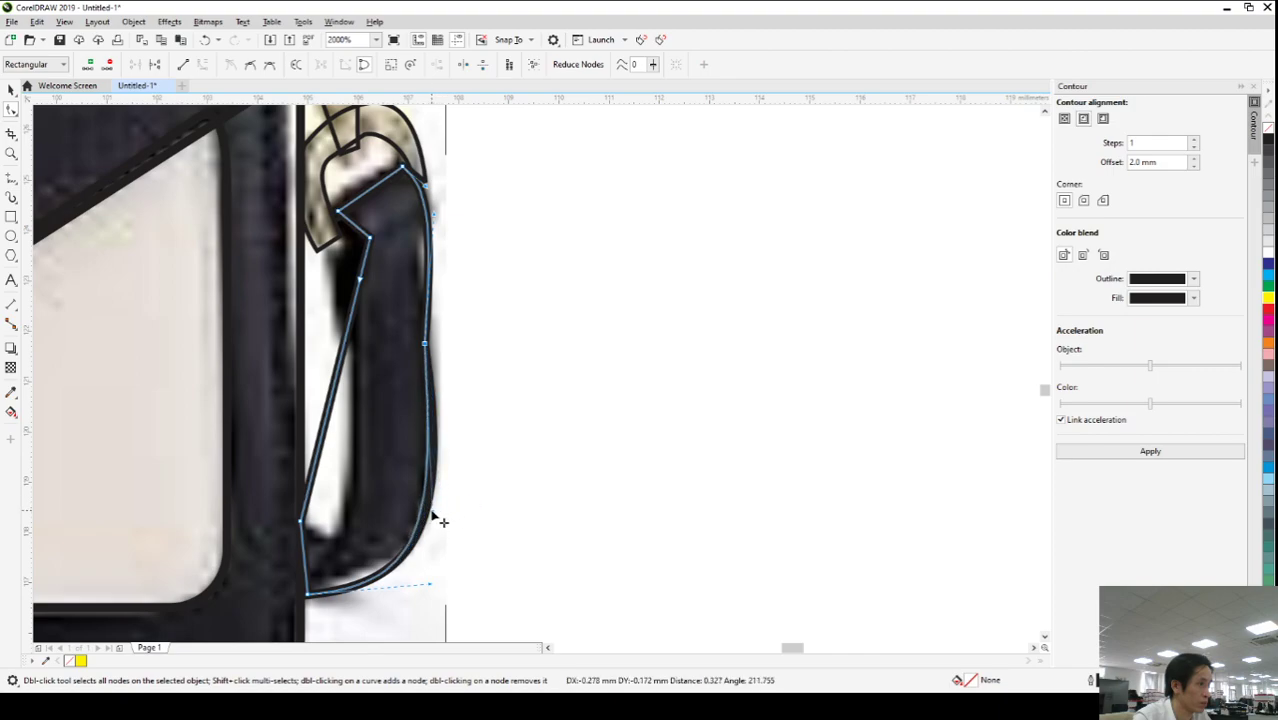
drag(424, 345, 437, 357)
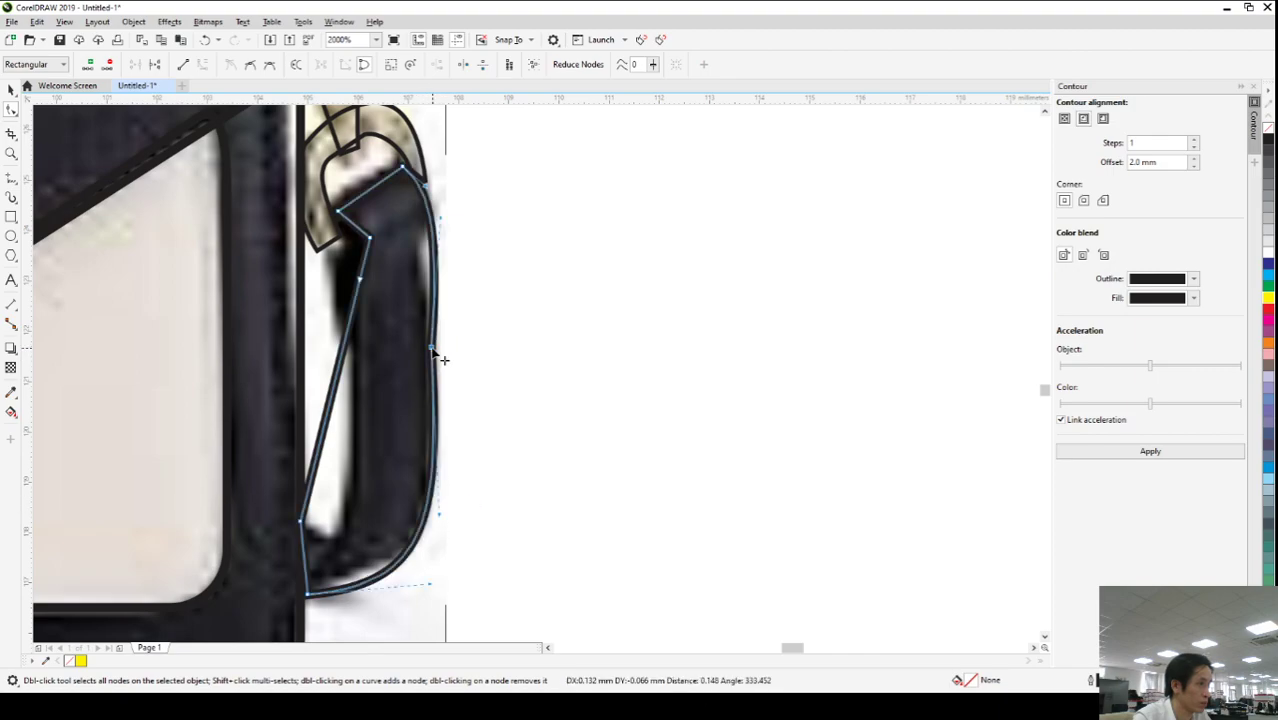
click(436, 192)
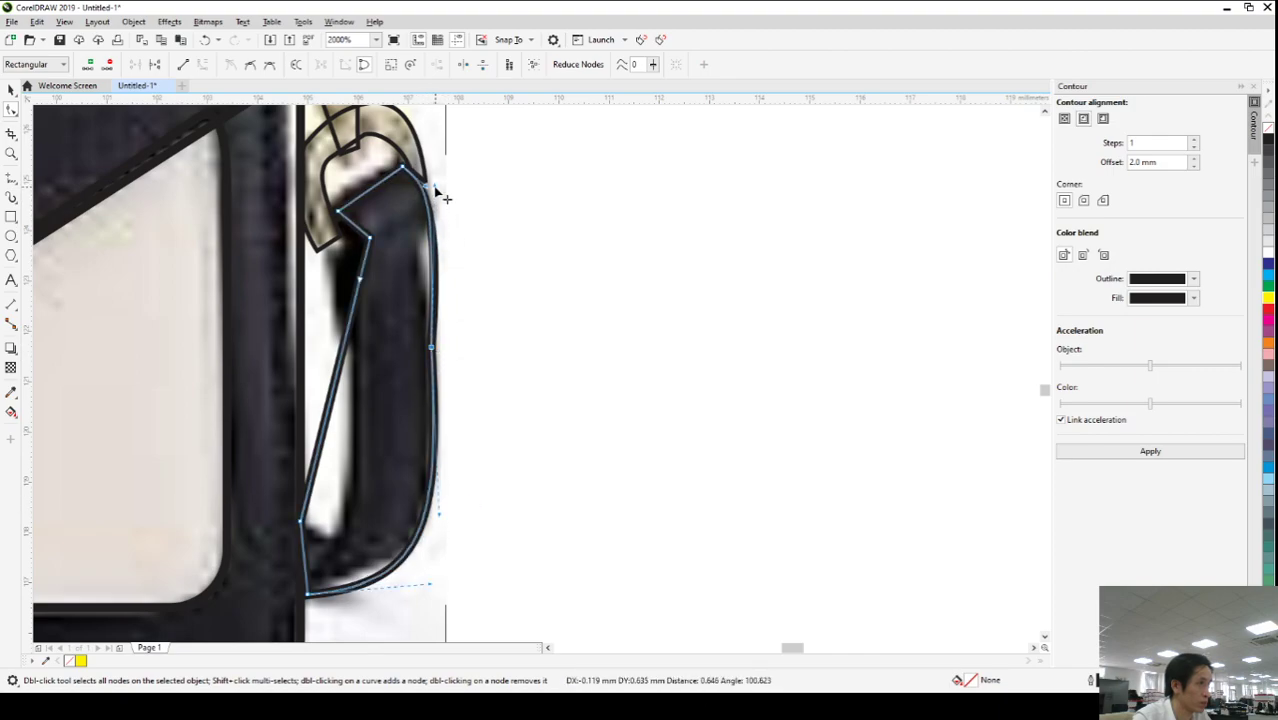
drag(439, 522, 430, 522)
key(Escape)
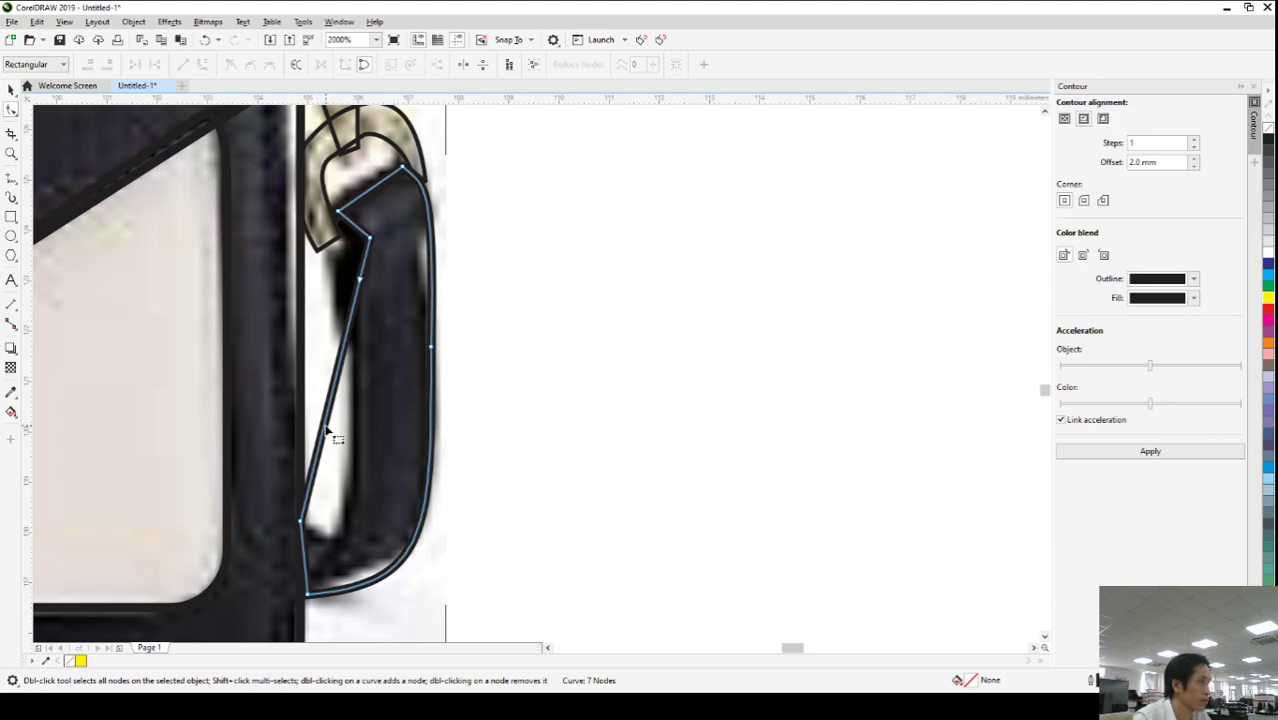
- Reshape the right strap outline by bending its long inner edge and the short slanted edge beneath the ring into curves matching the photo
click(327, 430)
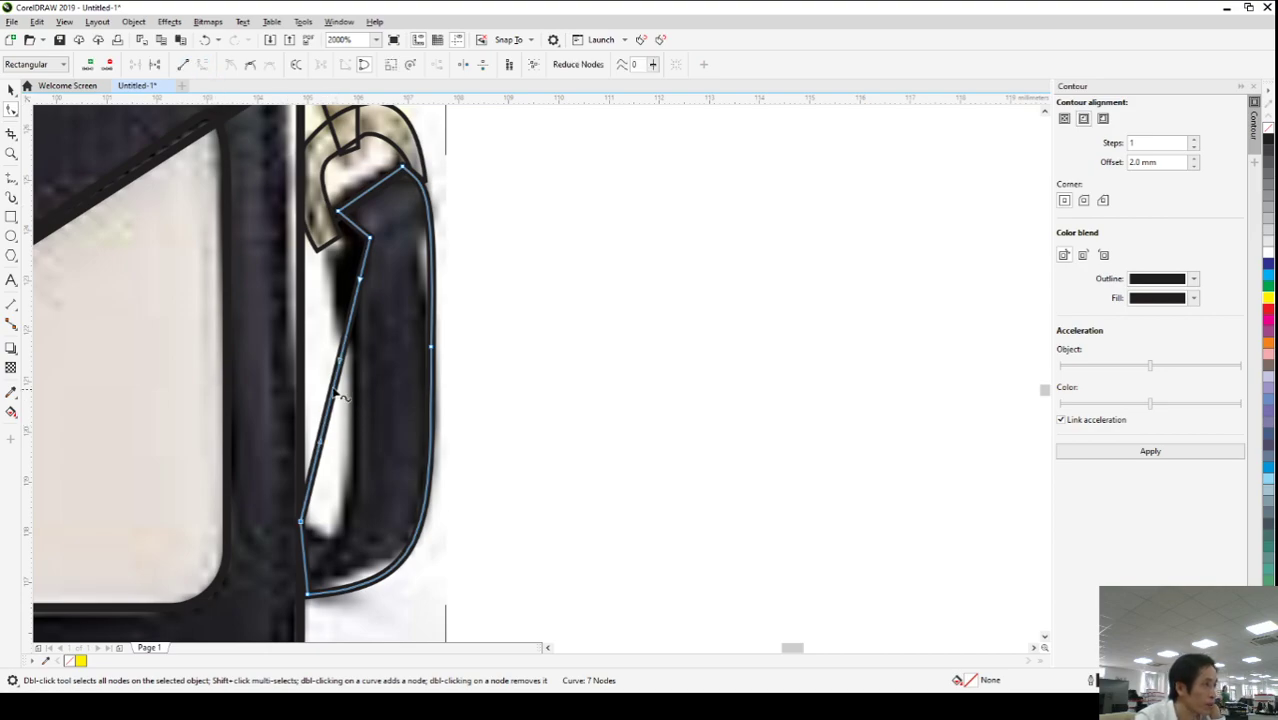
drag(345, 371, 300, 598)
scroll(357, 206, up, 2)
click(364, 295)
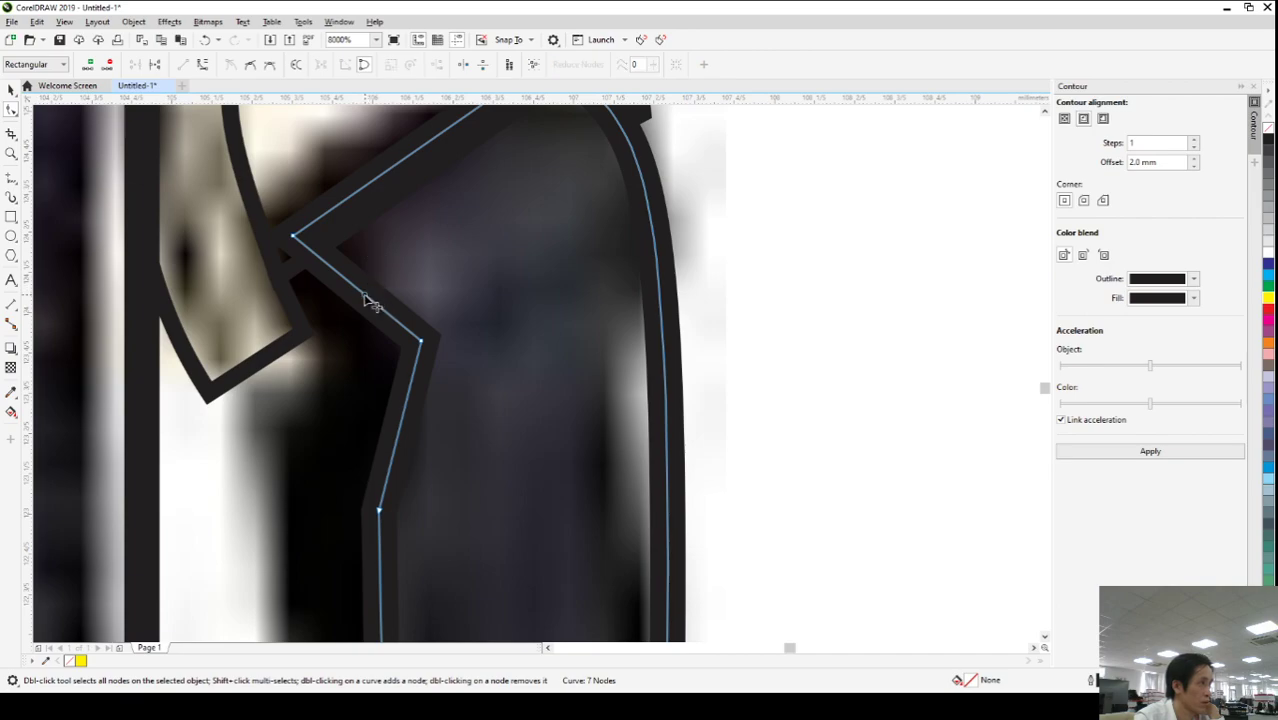
click(203, 67)
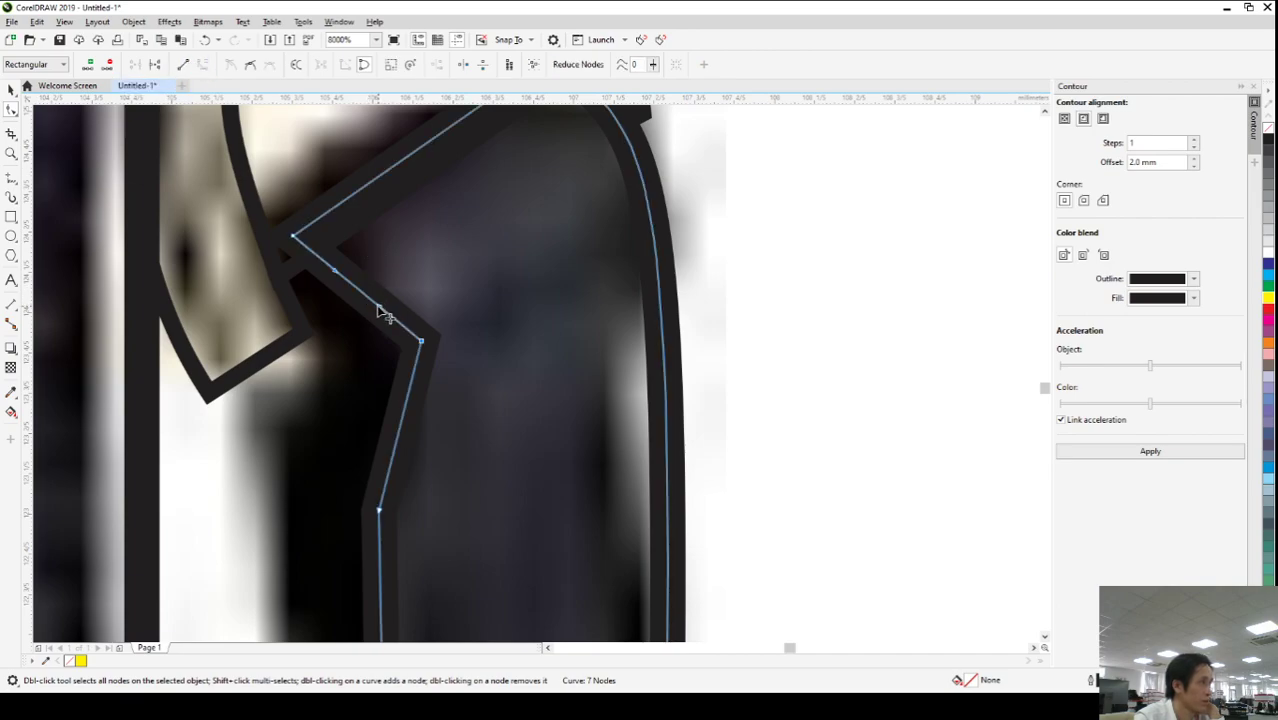
drag(380, 306, 343, 243)
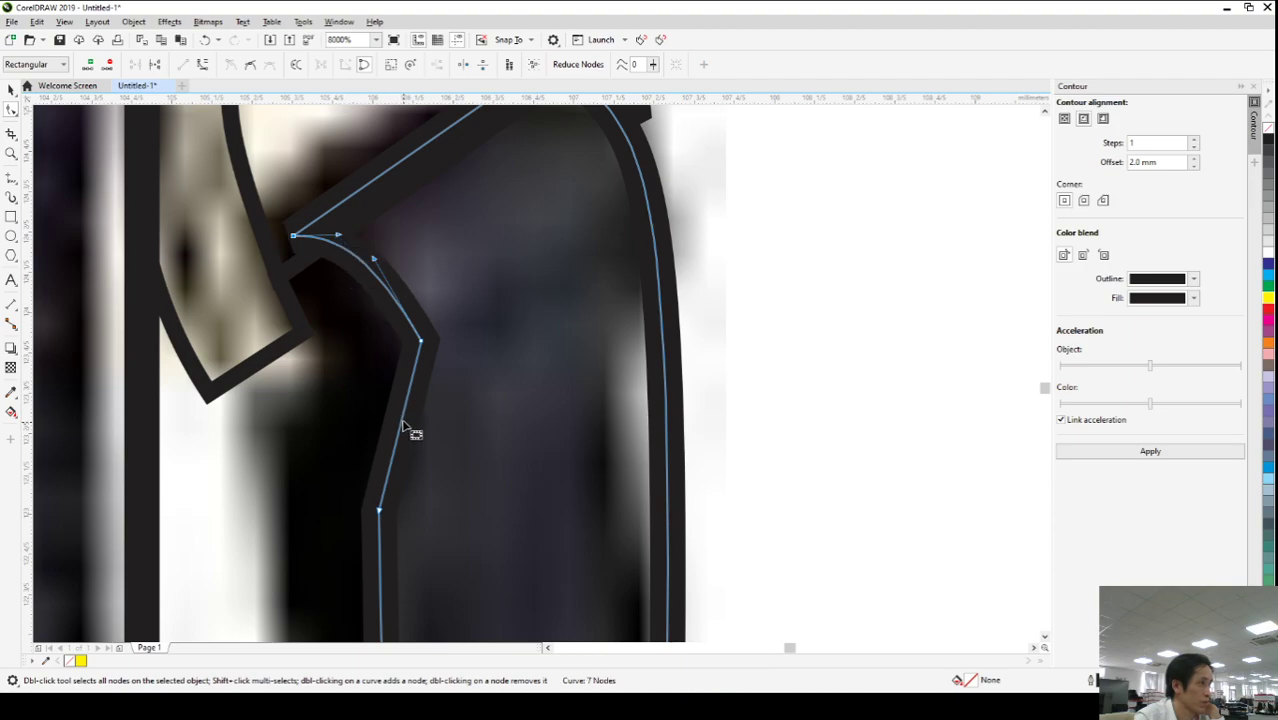
- Curve the next inner segment of the strap outline and adjust its node handles to form a smooth bulge below the ring
click(397, 405)
drag(414, 407, 410, 470)
click(388, 510)
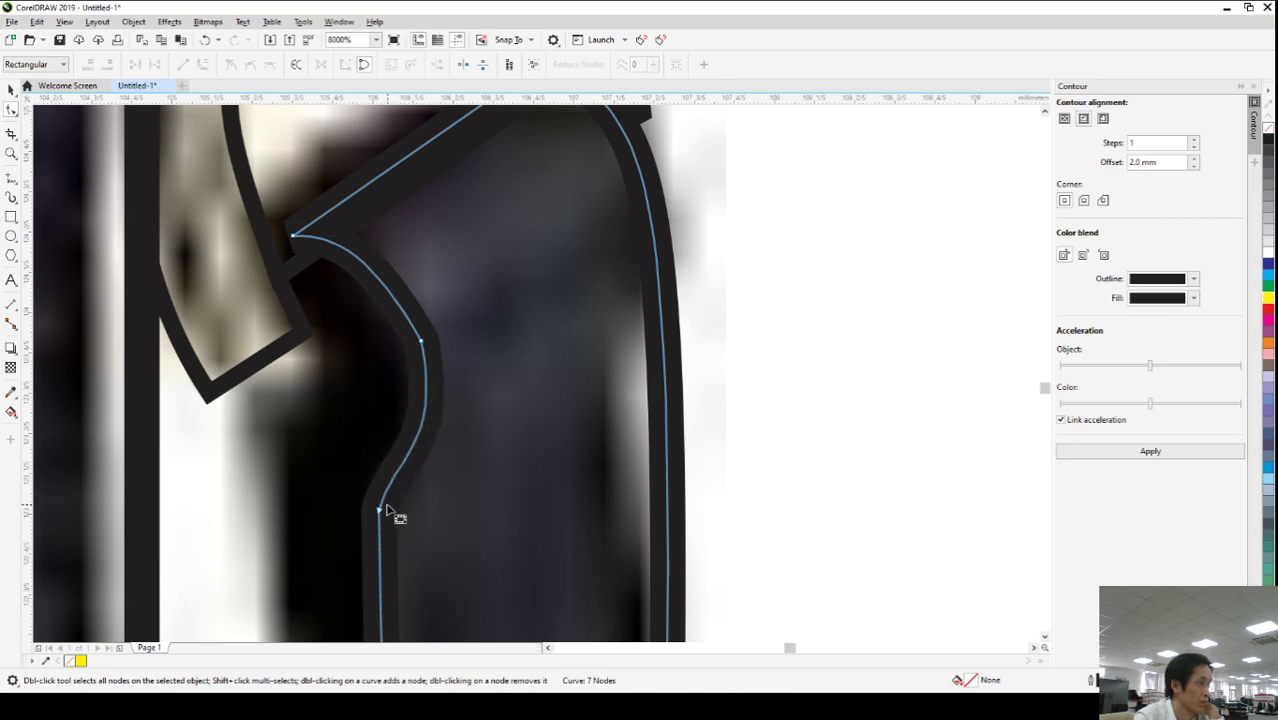
click(379, 511)
drag(393, 457, 401, 492)
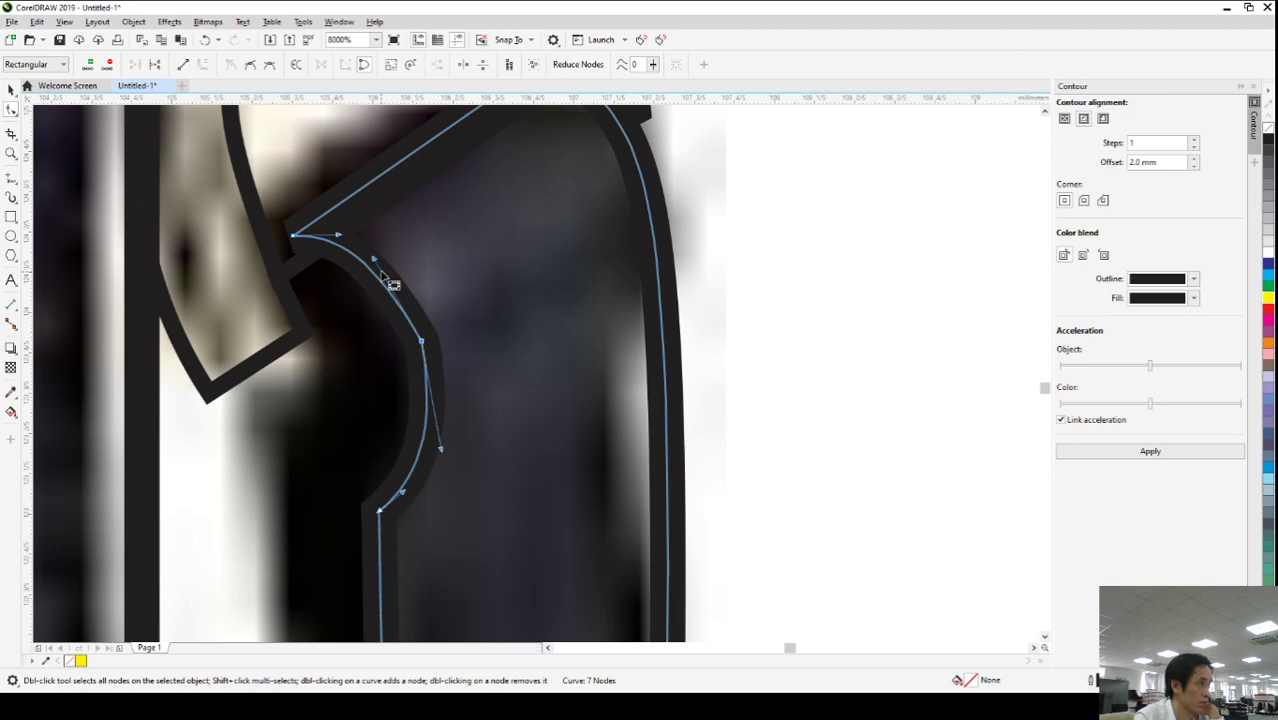
mouse_move(378, 266)
mouse_down()
mouse_move(371, 251)
mouse_move(389, 268)
mouse_up()
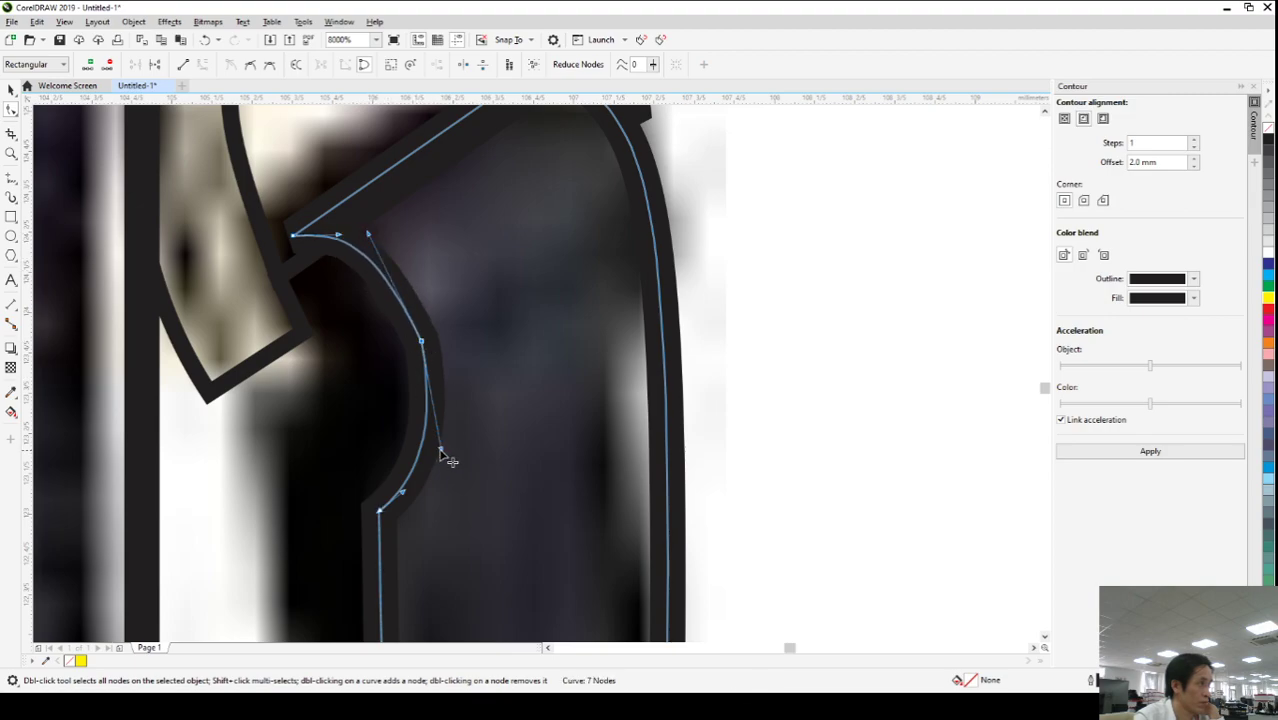
drag(449, 442, 419, 457)
scroll(419, 457, down, 3)
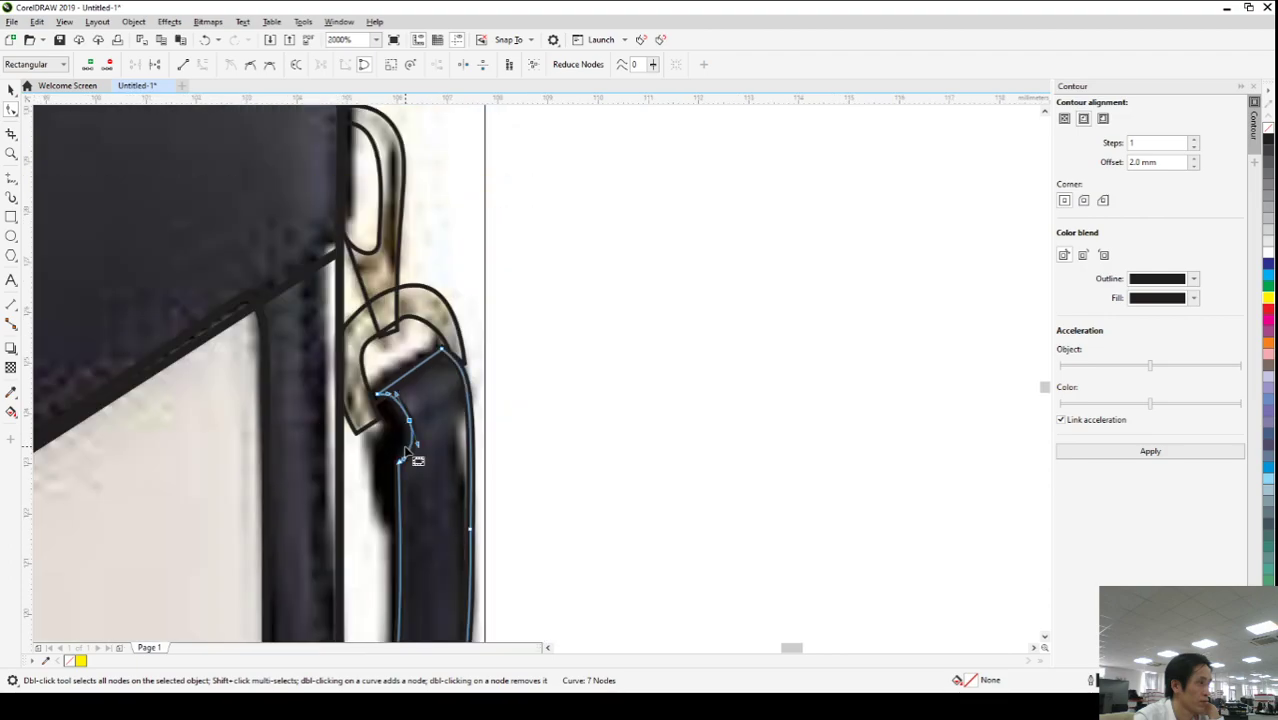
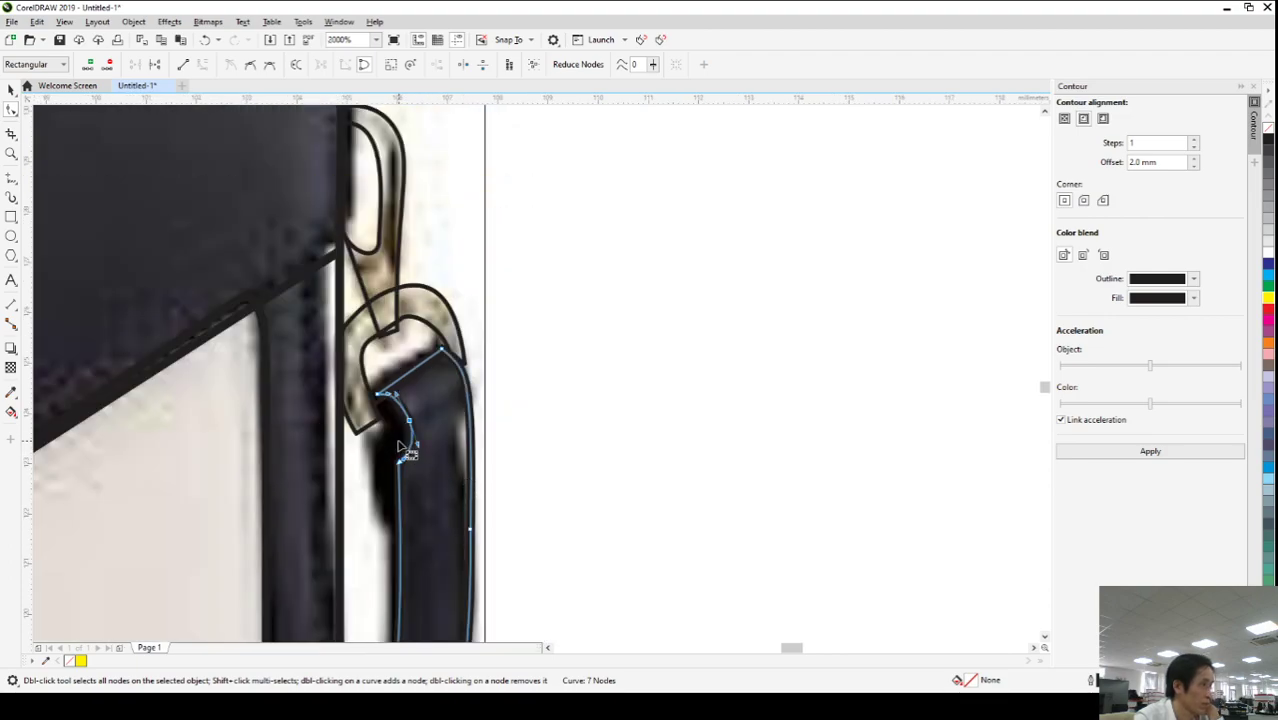
- Draw a closed freehand triangle about 0.9 mm wide and 1 mm high over the metal ring at the handle's left end
click(12, 178)
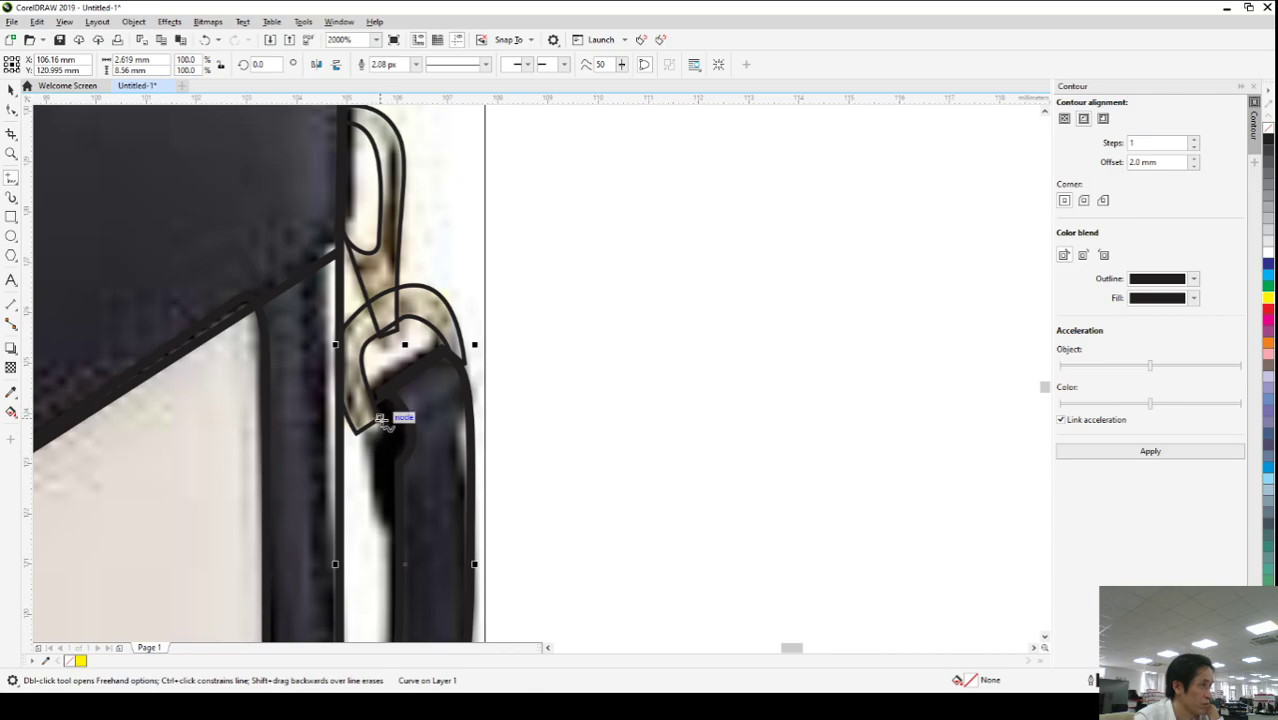
mouse_move(381, 418)
mouse_down()
mouse_move(374, 466)
mouse_move(382, 452)
mouse_up()
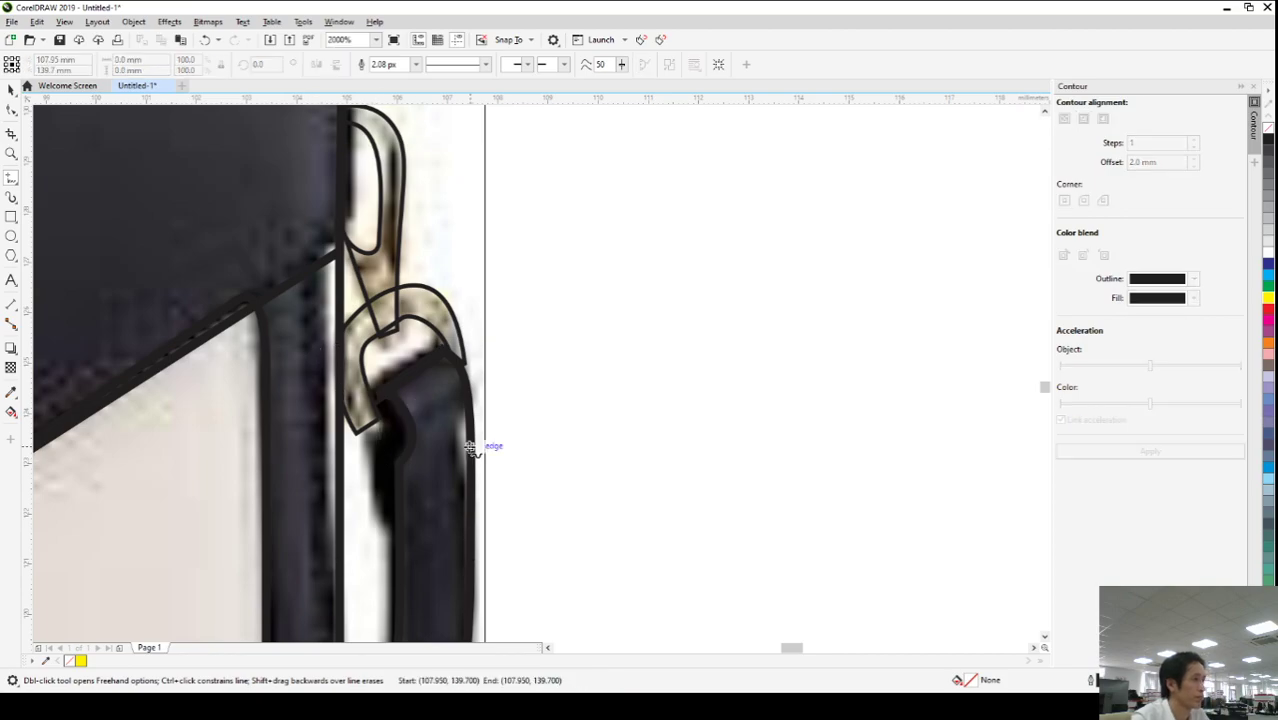
scroll(480, 463, down, 3)
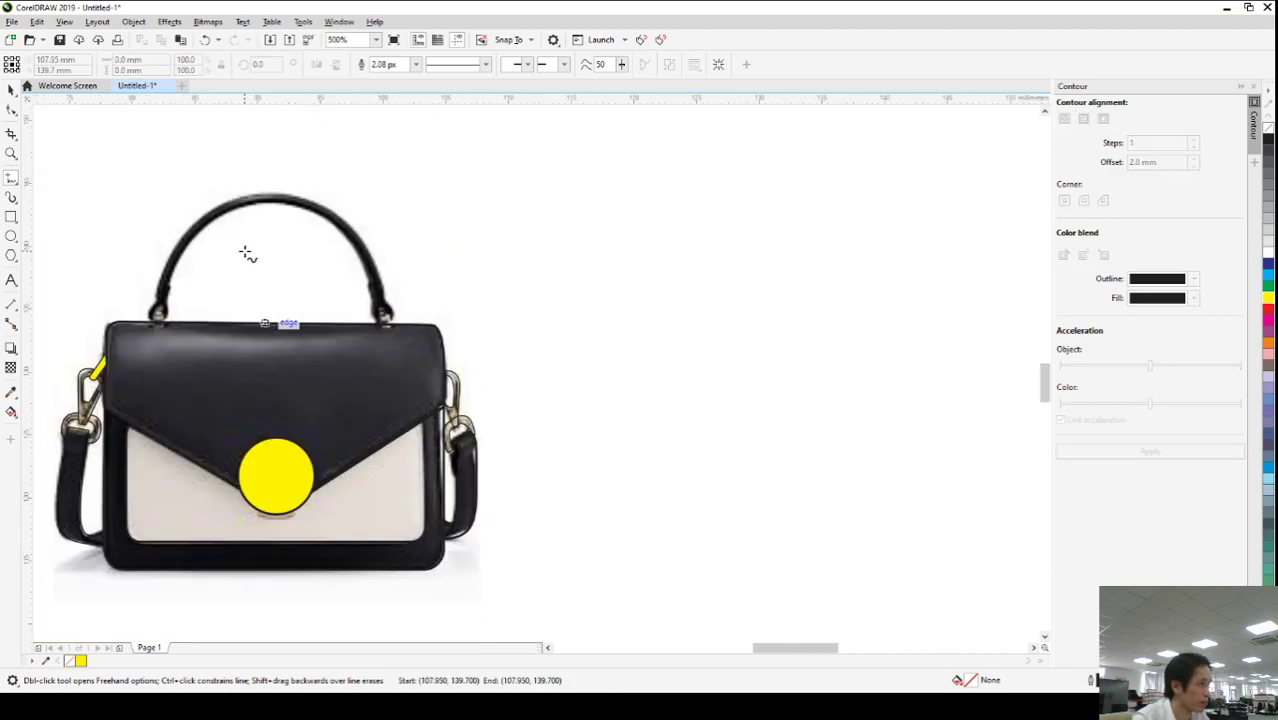
scroll(172, 211, up, 1)
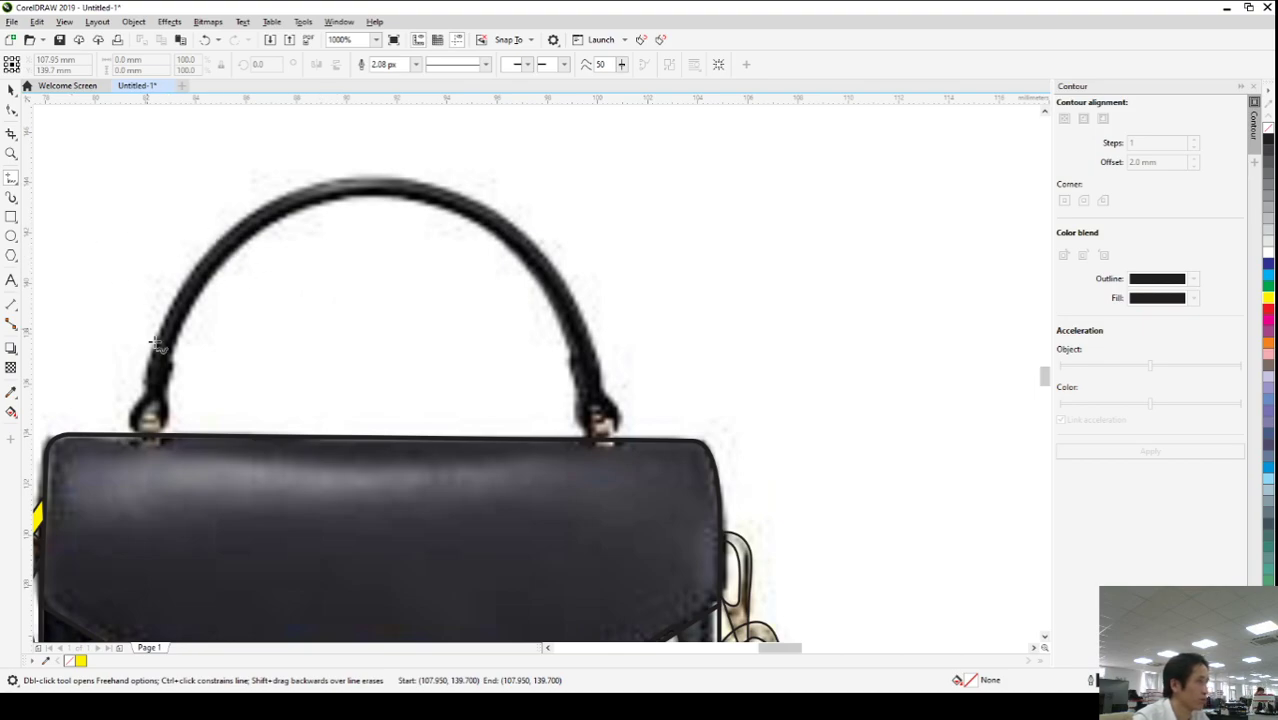
scroll(152, 404, up, 1)
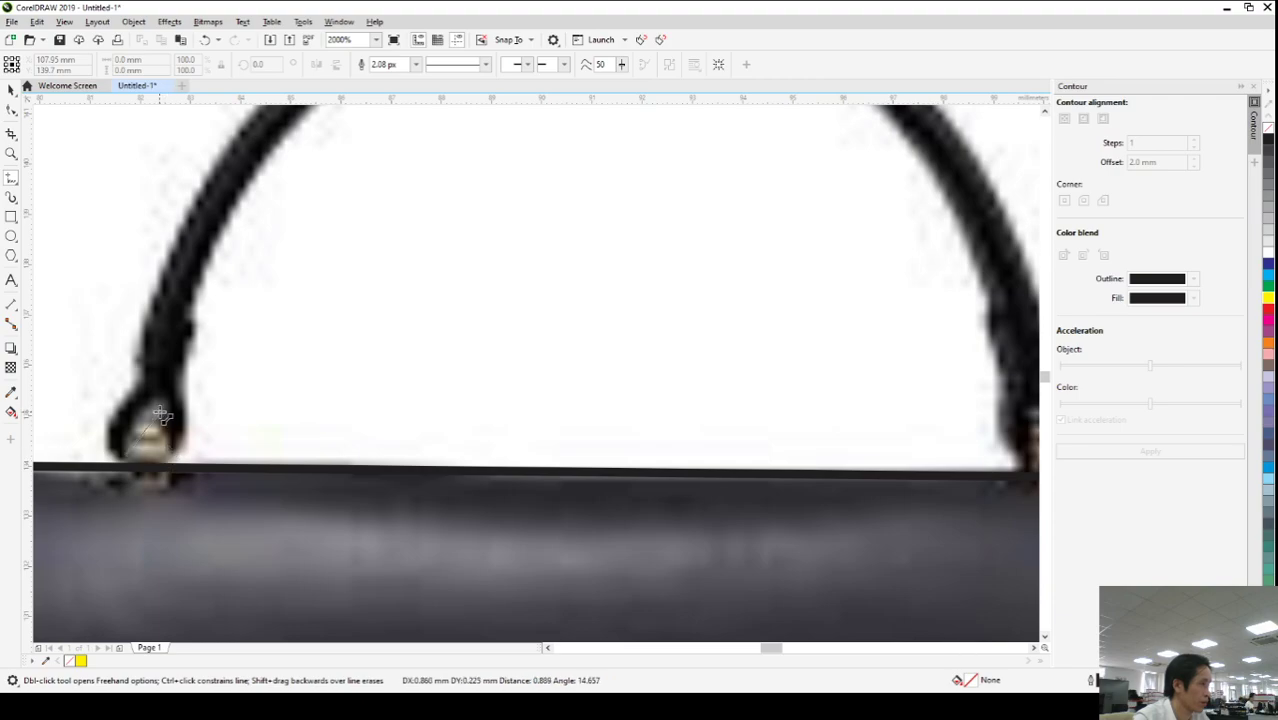
click(174, 460)
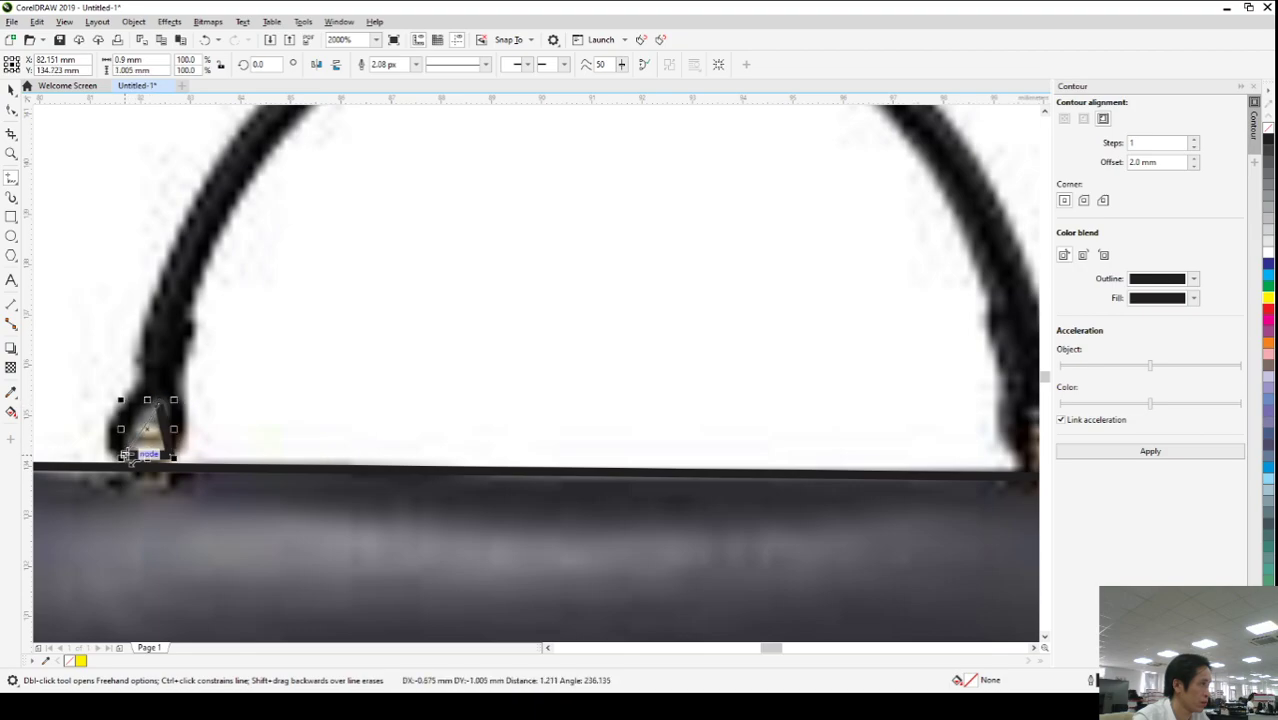
- Convert the left side of the small ring triangle to a curve and bow it outward along the ring opening
click(9, 114)
click(11, 90)
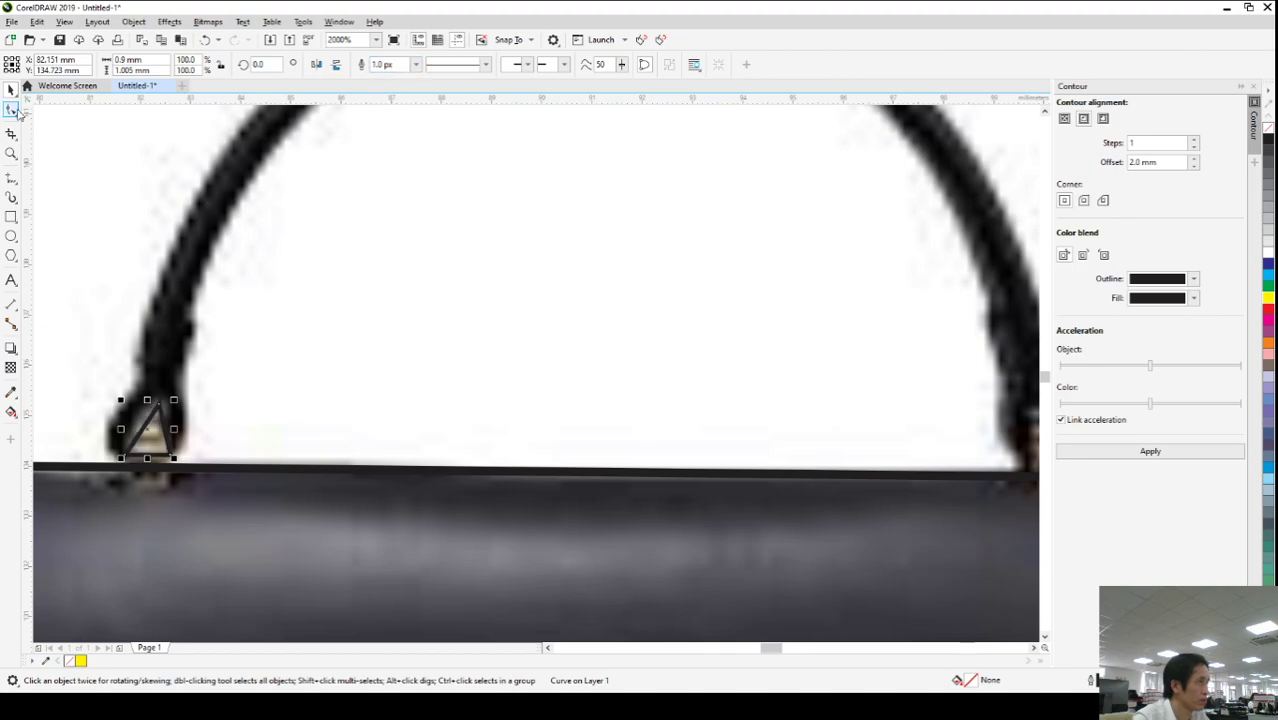
click(11, 112)
scroll(205, 415, up, 1)
scroll(632, 480, down, 1)
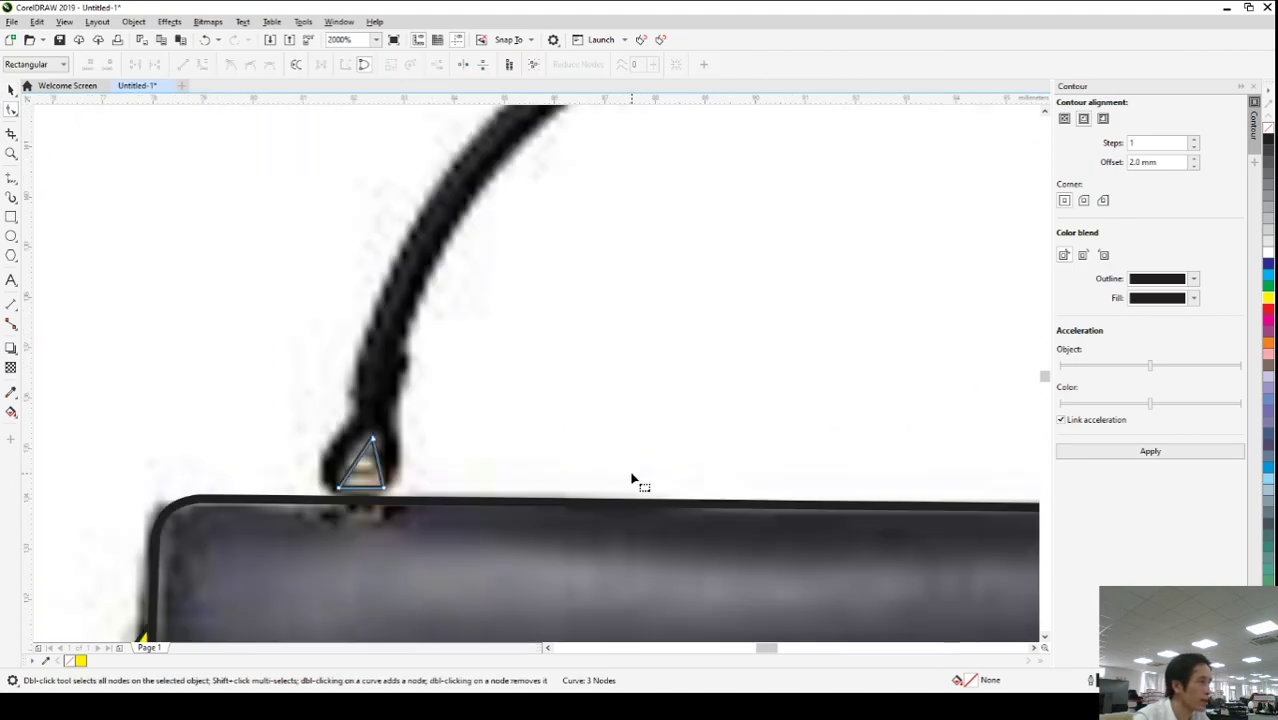
scroll(318, 478, up, 1)
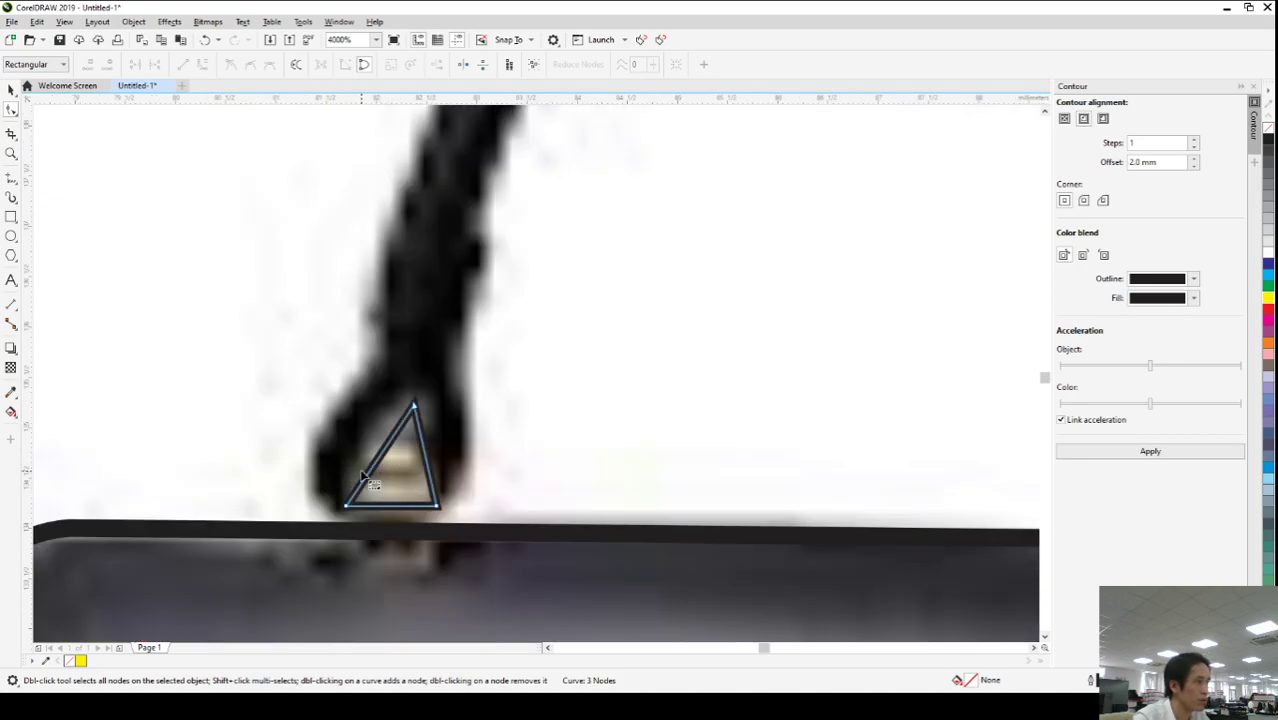
click(203, 64)
drag(392, 440, 371, 408)
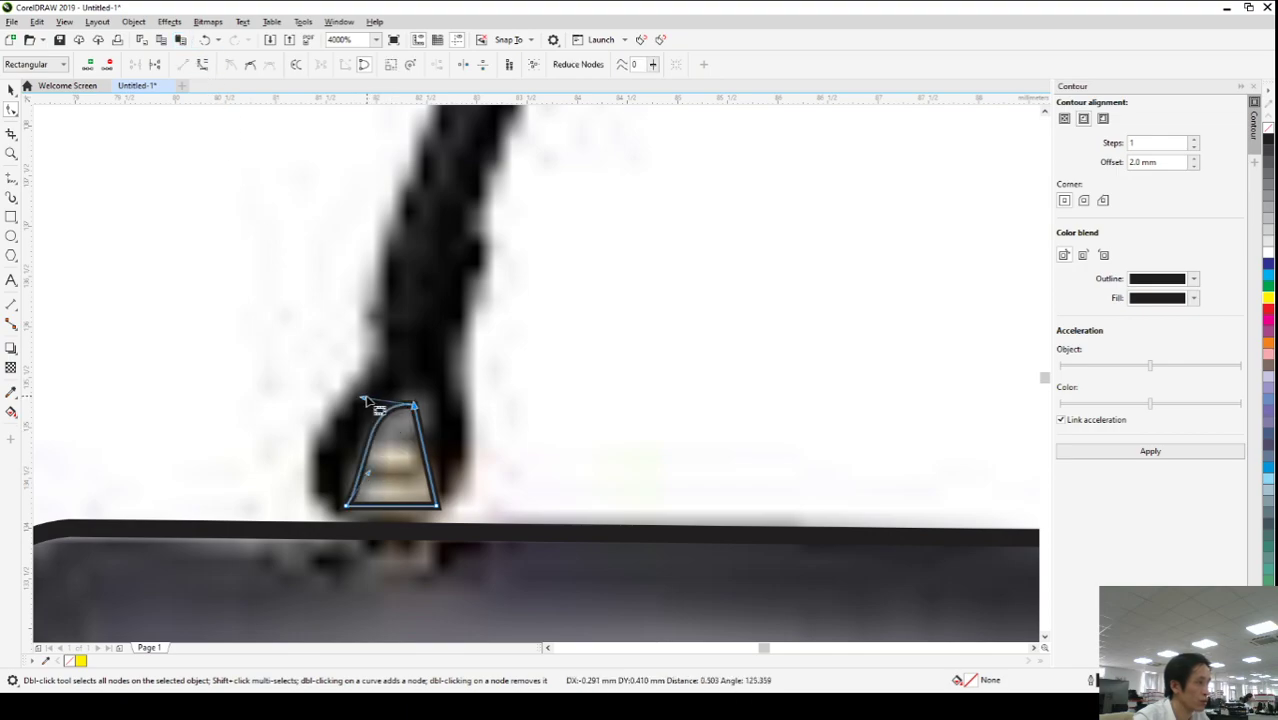
- Convert the ring shape's right side to a curve and bow it outward to complete a rounded arch
click(423, 461)
double_click(430, 464)
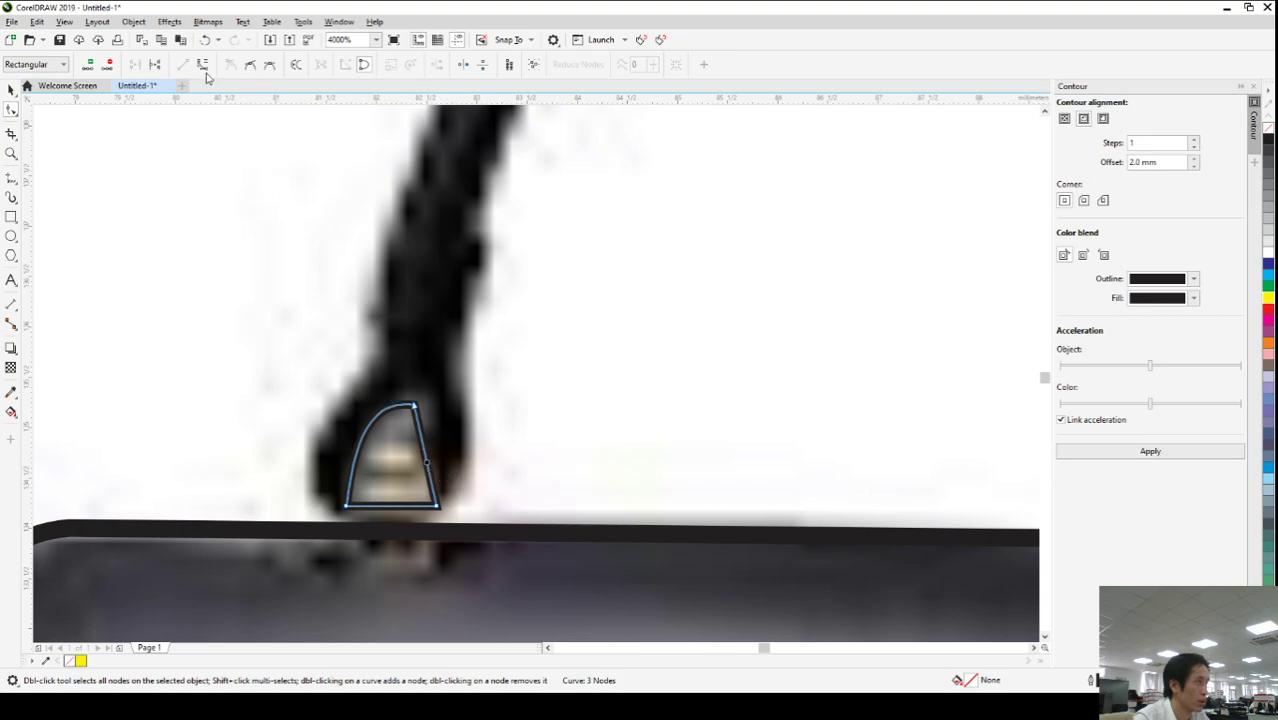
drag(437, 451, 442, 406)
mouse_move(428, 470)
mouse_down()
mouse_move(451, 485)
mouse_move(441, 488)
mouse_up()
scroll(404, 490, down, 2)
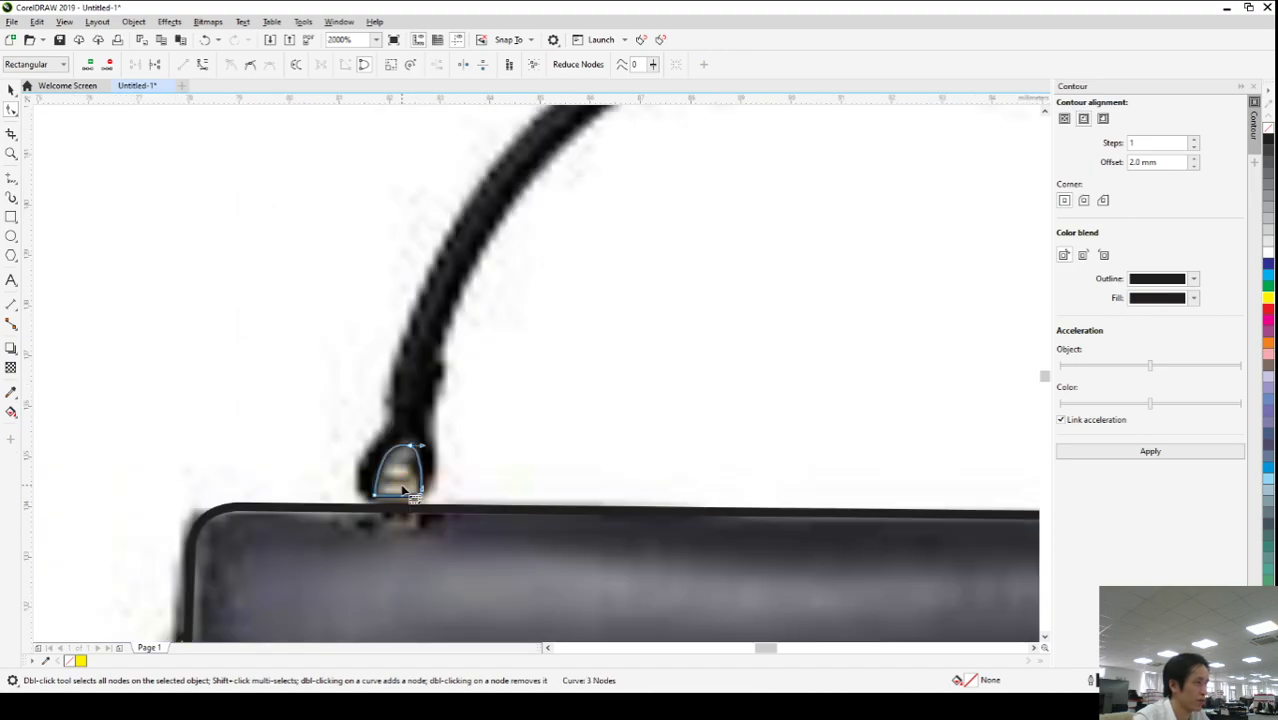
- Trace the outer edge of the handle's left end with straight segments, about 0.5 mm wide and 1.4 mm high, starting beside the ring
click(11, 176)
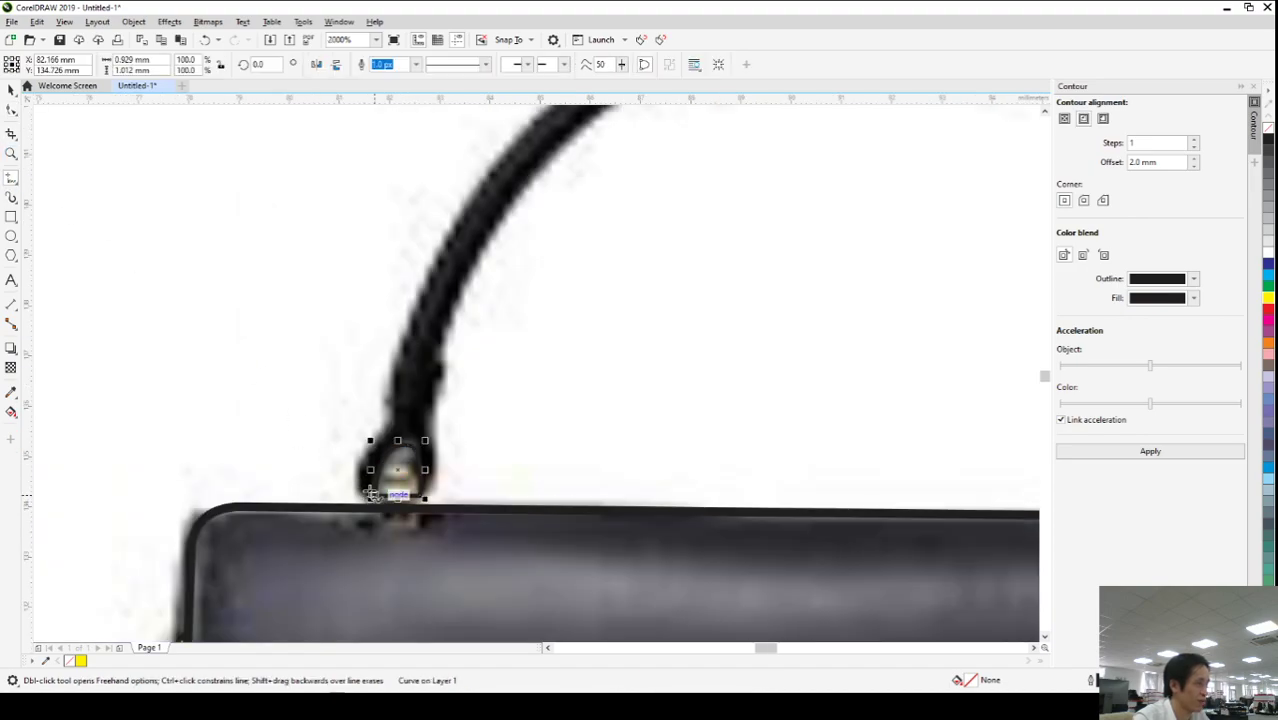
scroll(358, 484, up, 2)
click(374, 505)
double_click(342, 441)
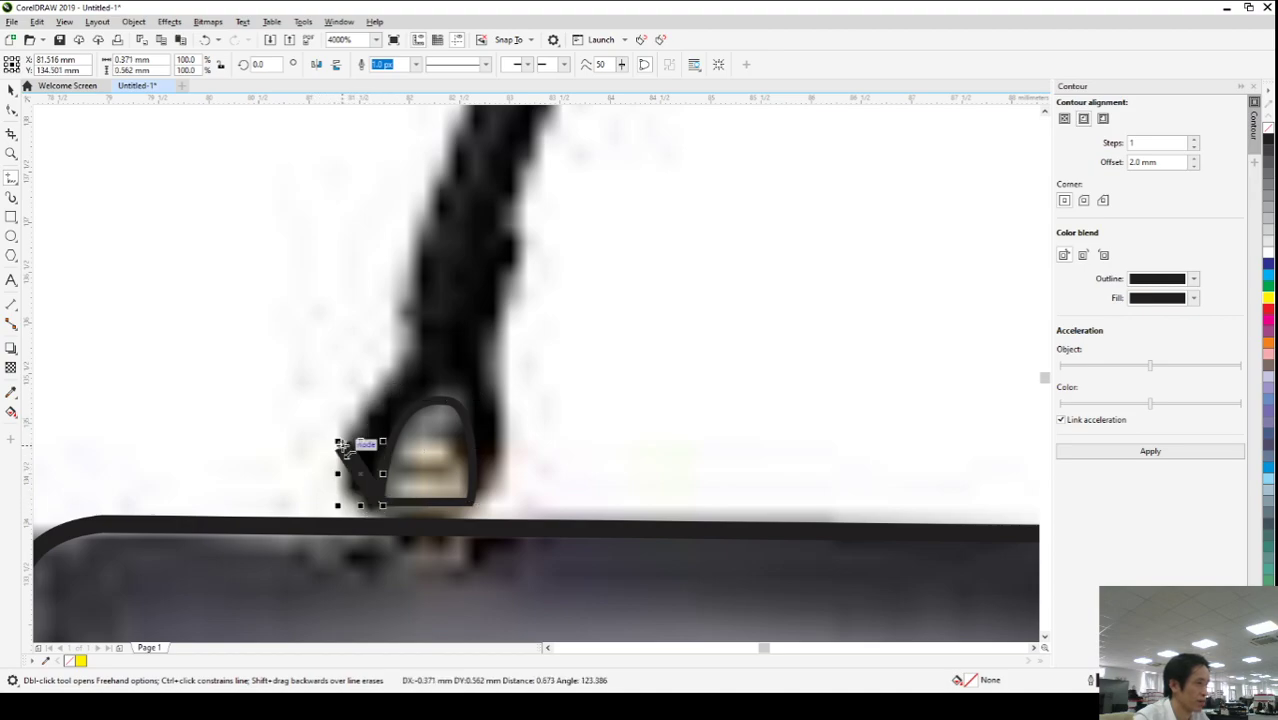
double_click(396, 362)
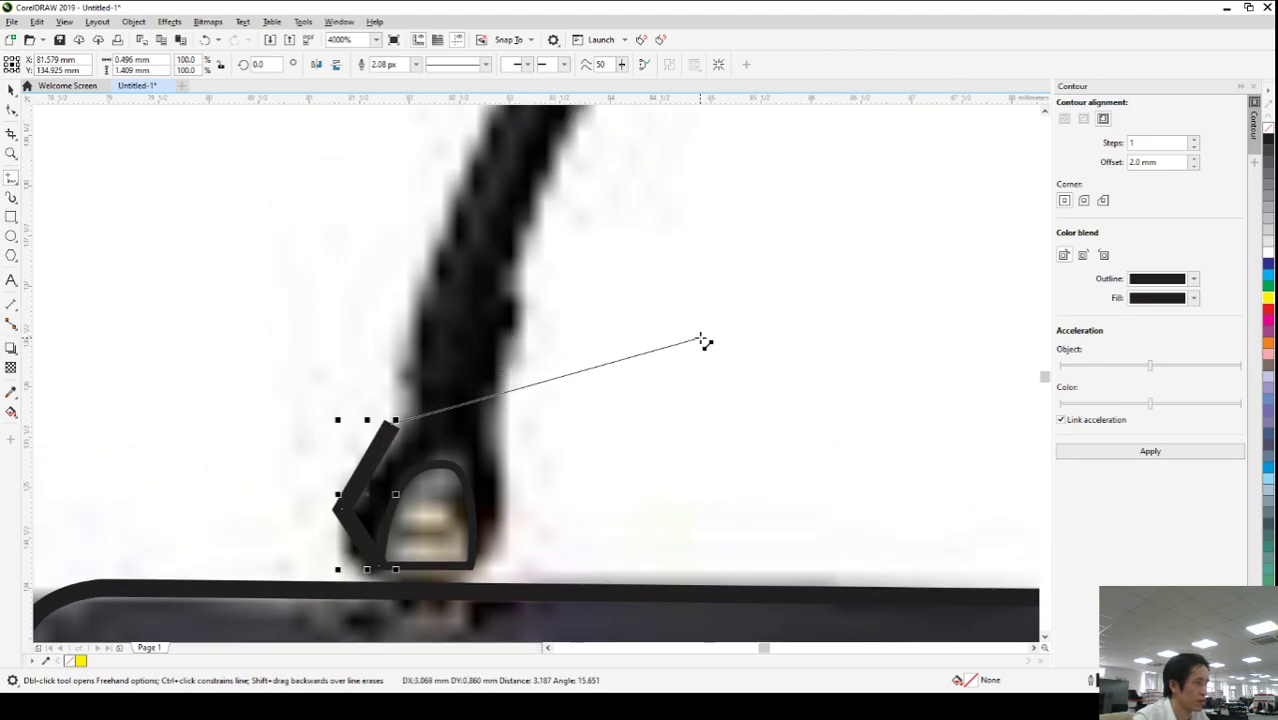
key(Escape)
- Continue the handle outline across to the right end, around it, up to the arch's inner peak and back around the left end
scroll(297, 470, down, 3)
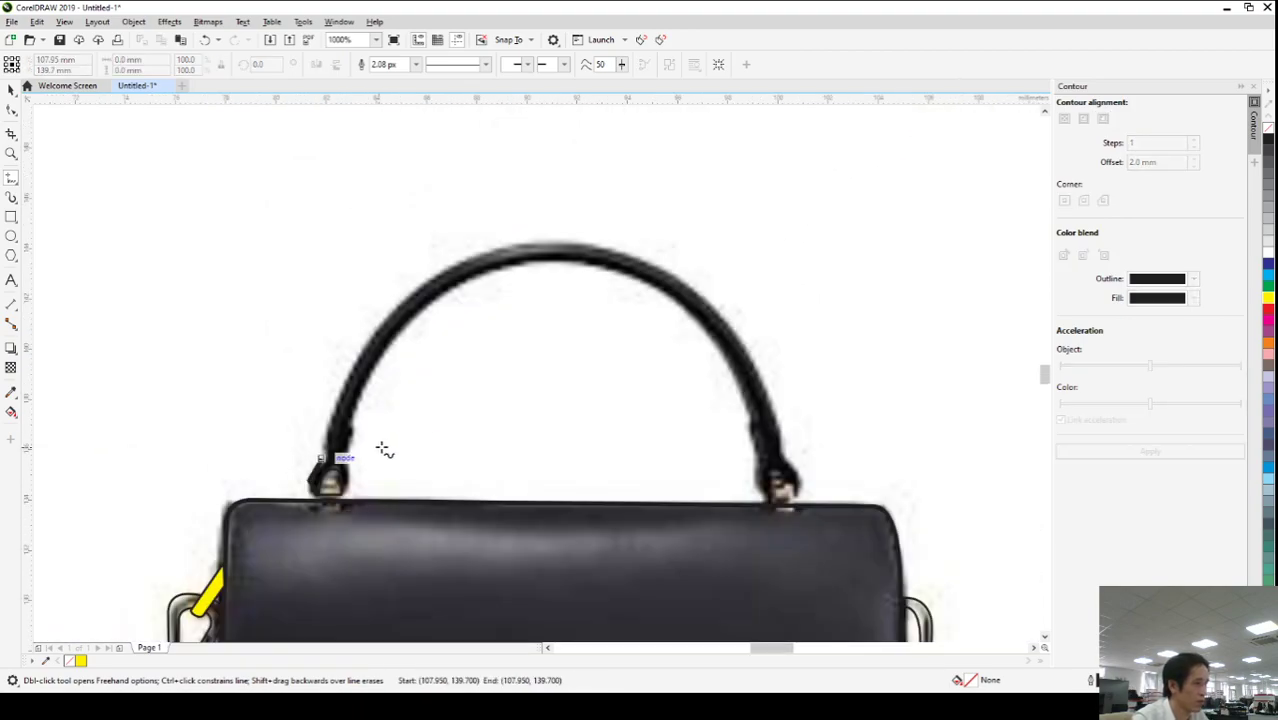
click(318, 459)
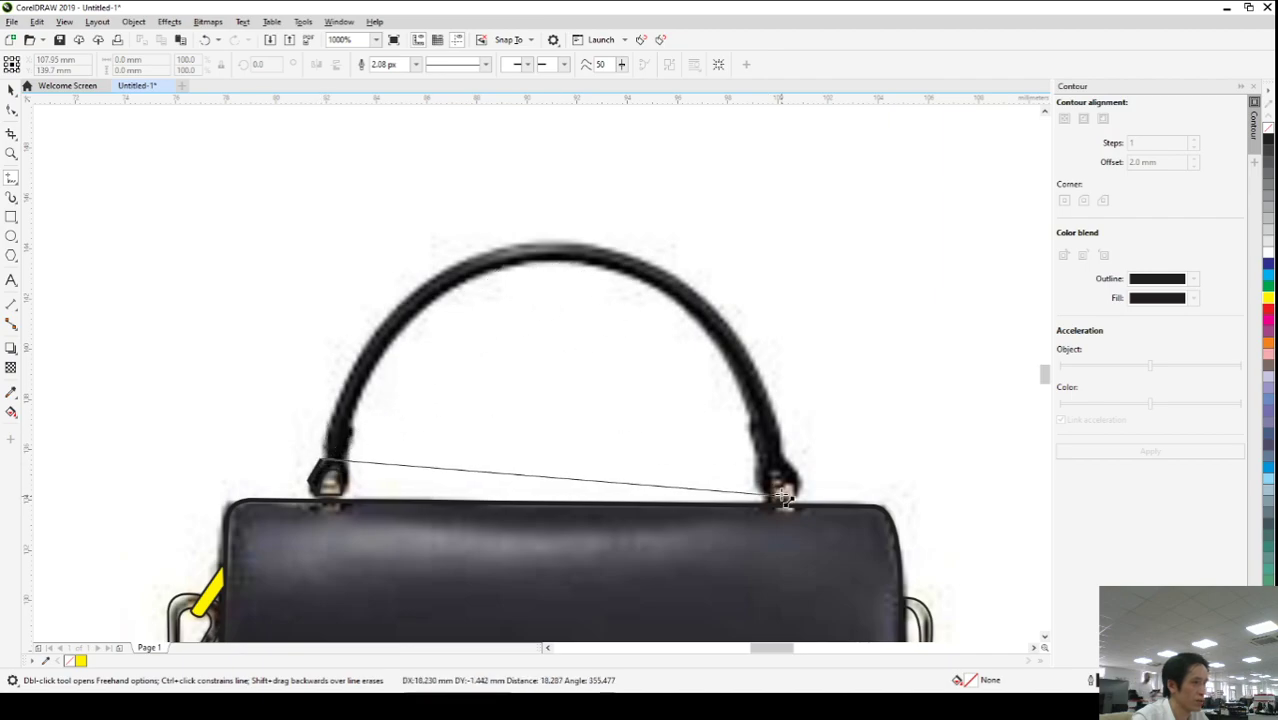
click(786, 454)
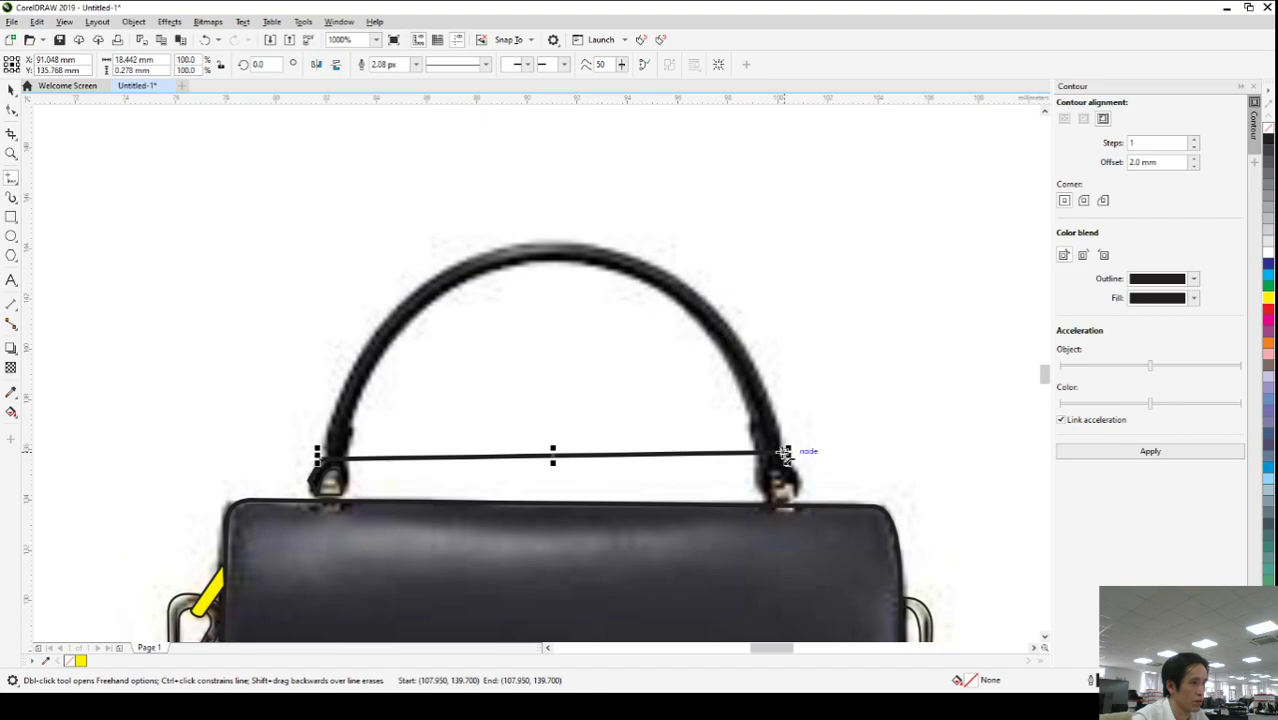
click(789, 457)
click(808, 488)
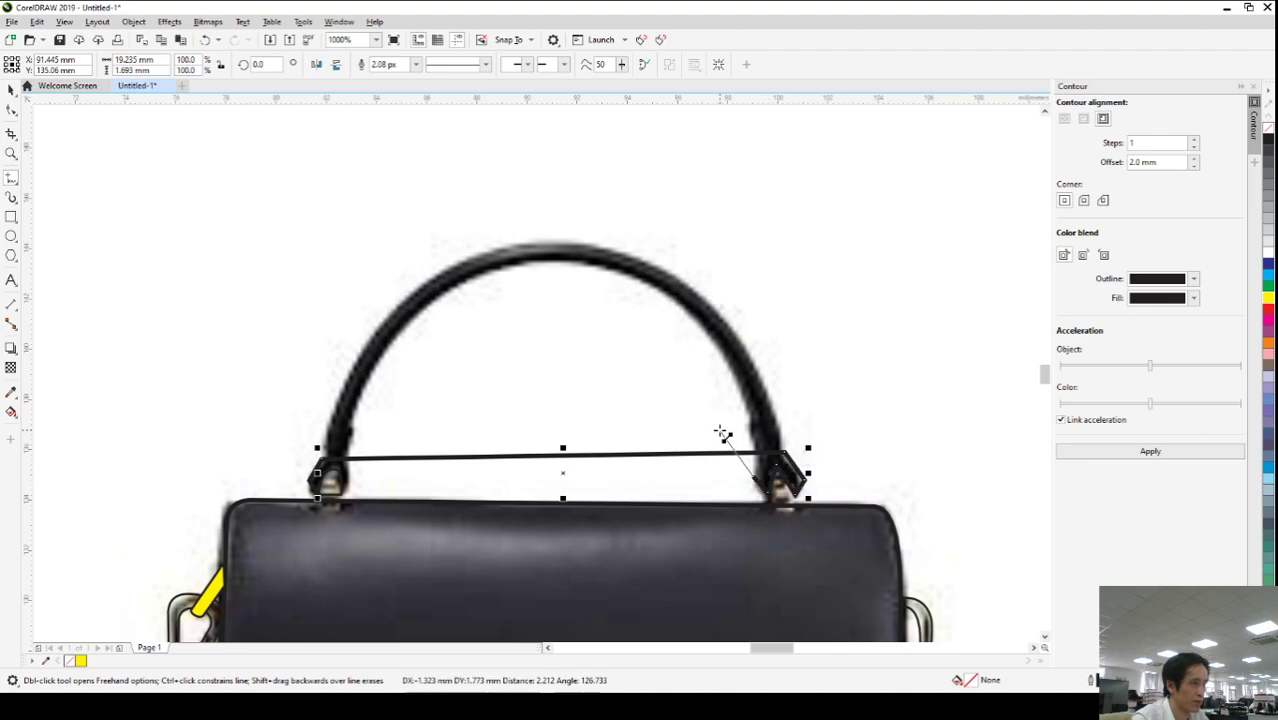
click(539, 259)
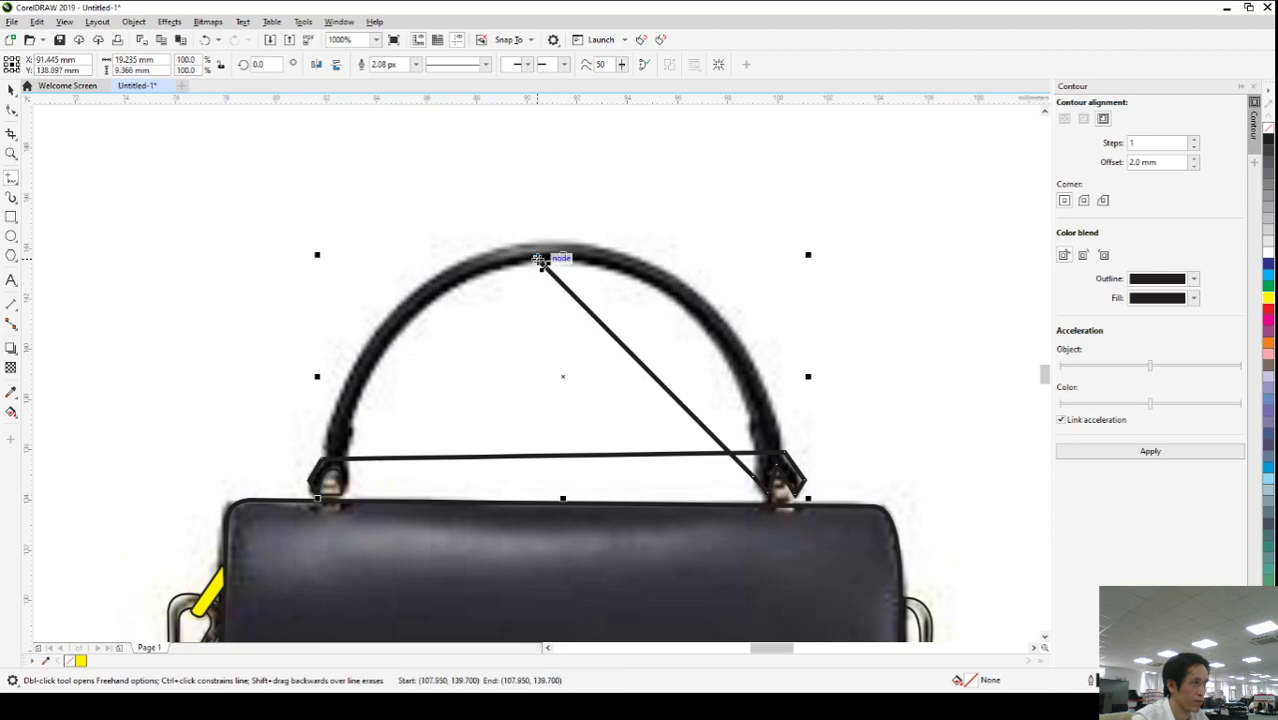
click(348, 457)
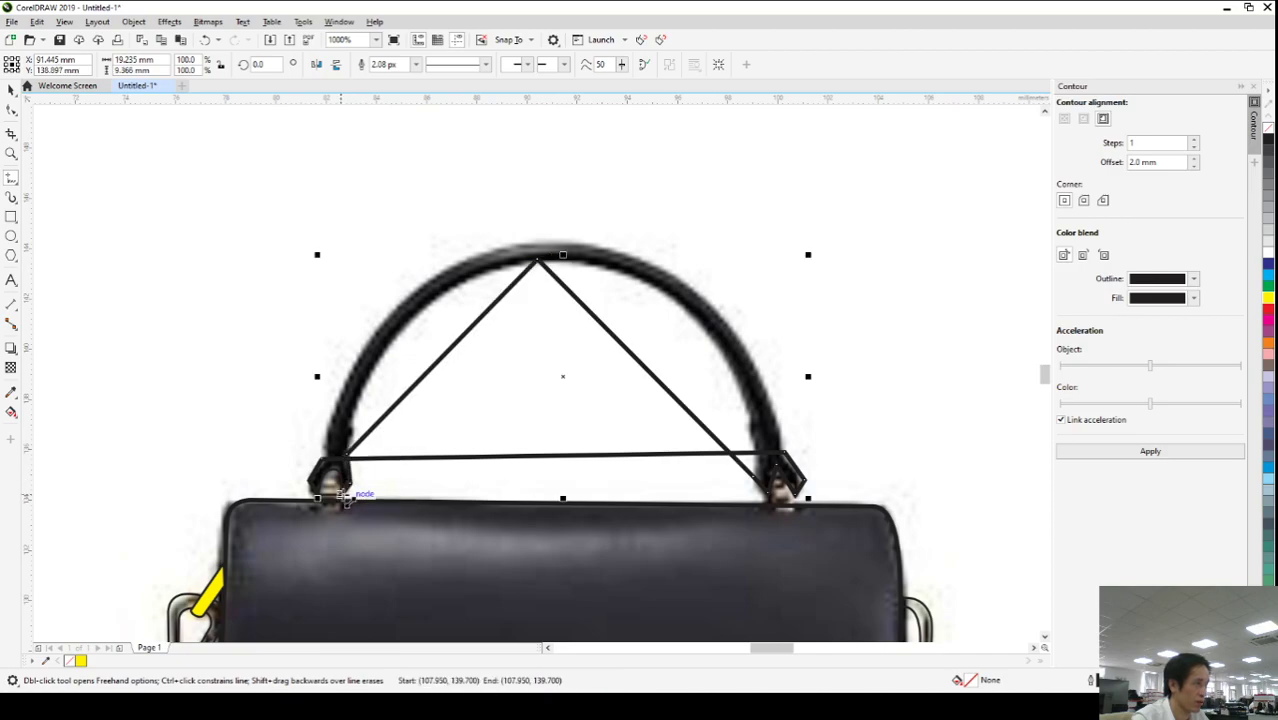
click(336, 470)
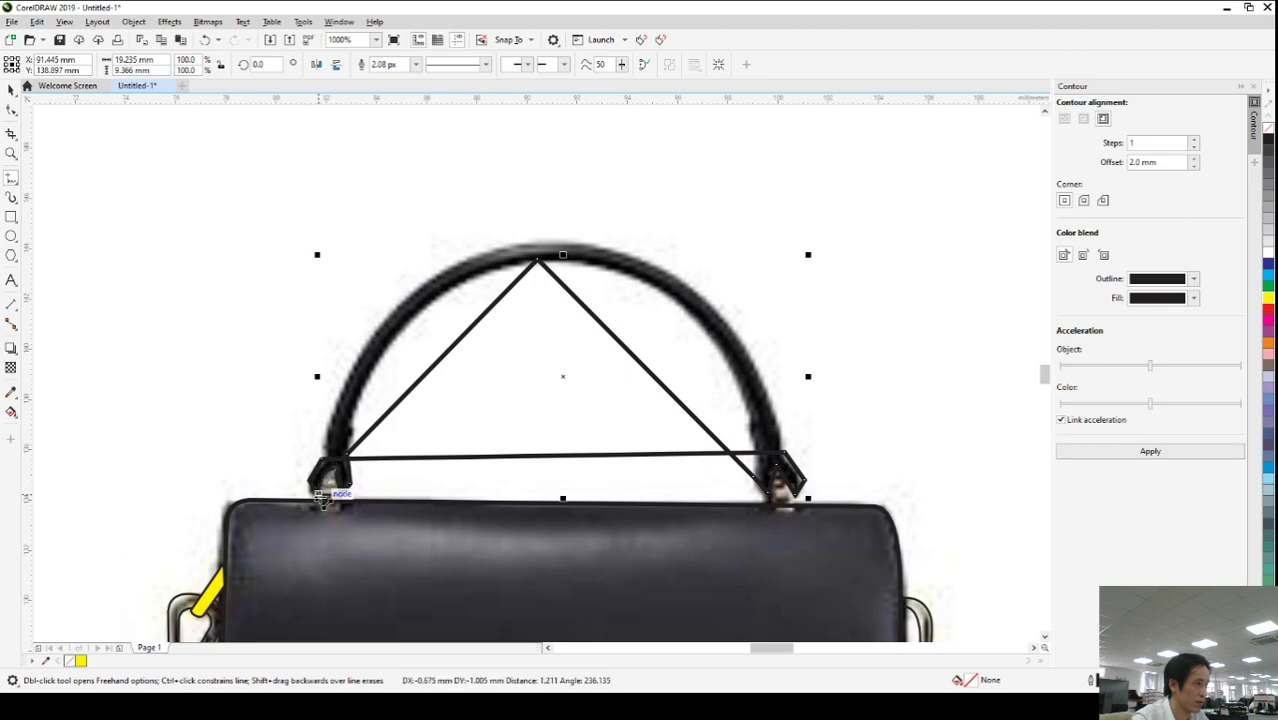
- Convert the straight segment from the arch's inner peak to the right end to a curve and bend it along the handle's inner edge
click(11, 108)
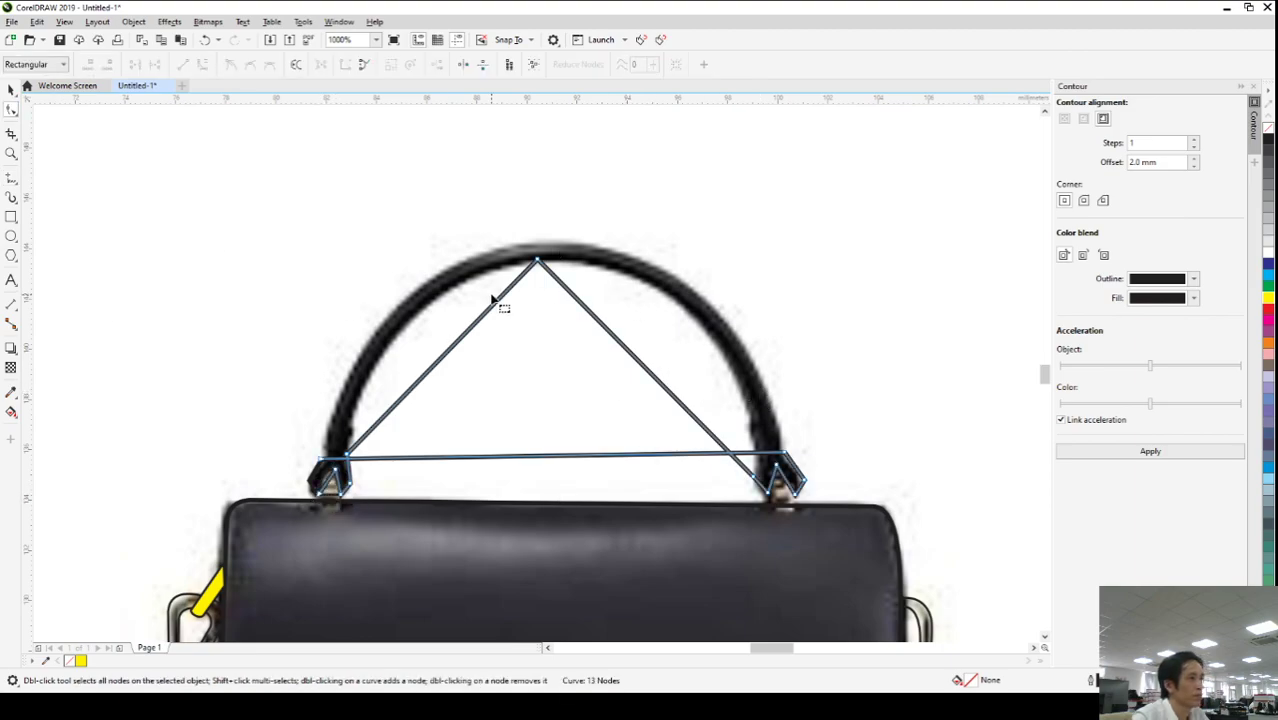
scroll(600, 232, up, 3)
scroll(516, 357, down, 2)
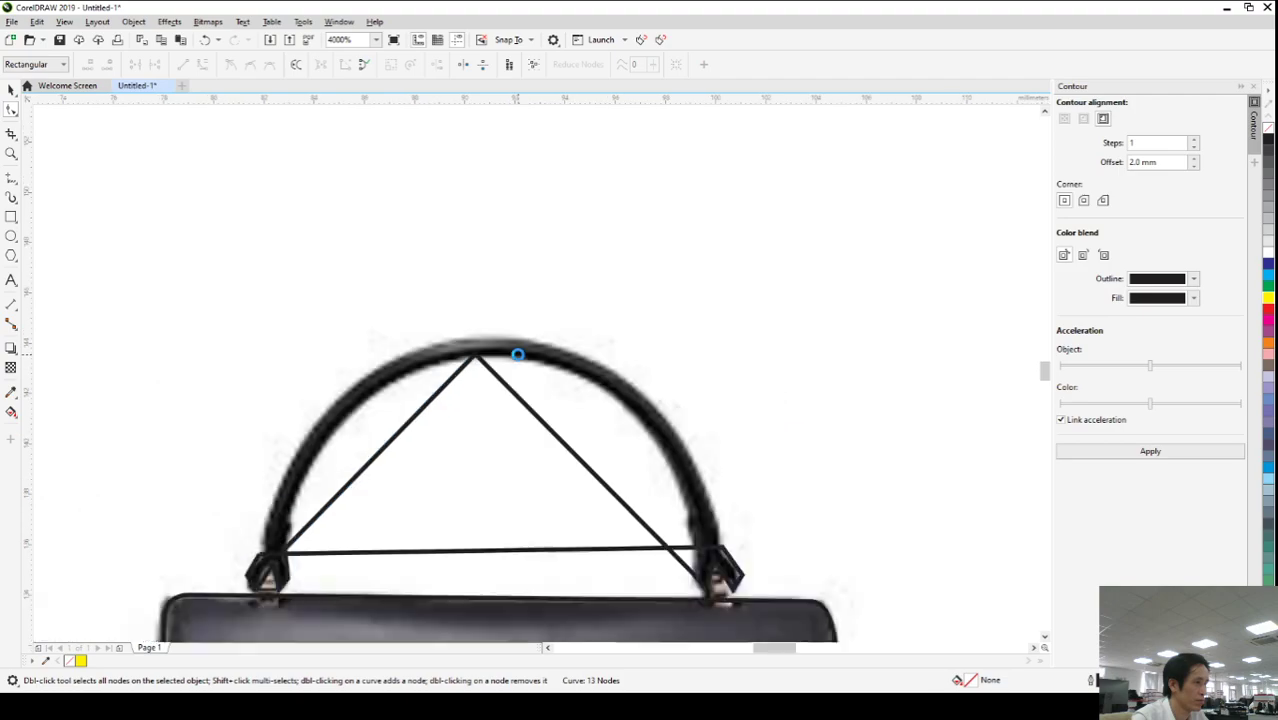
click(612, 496)
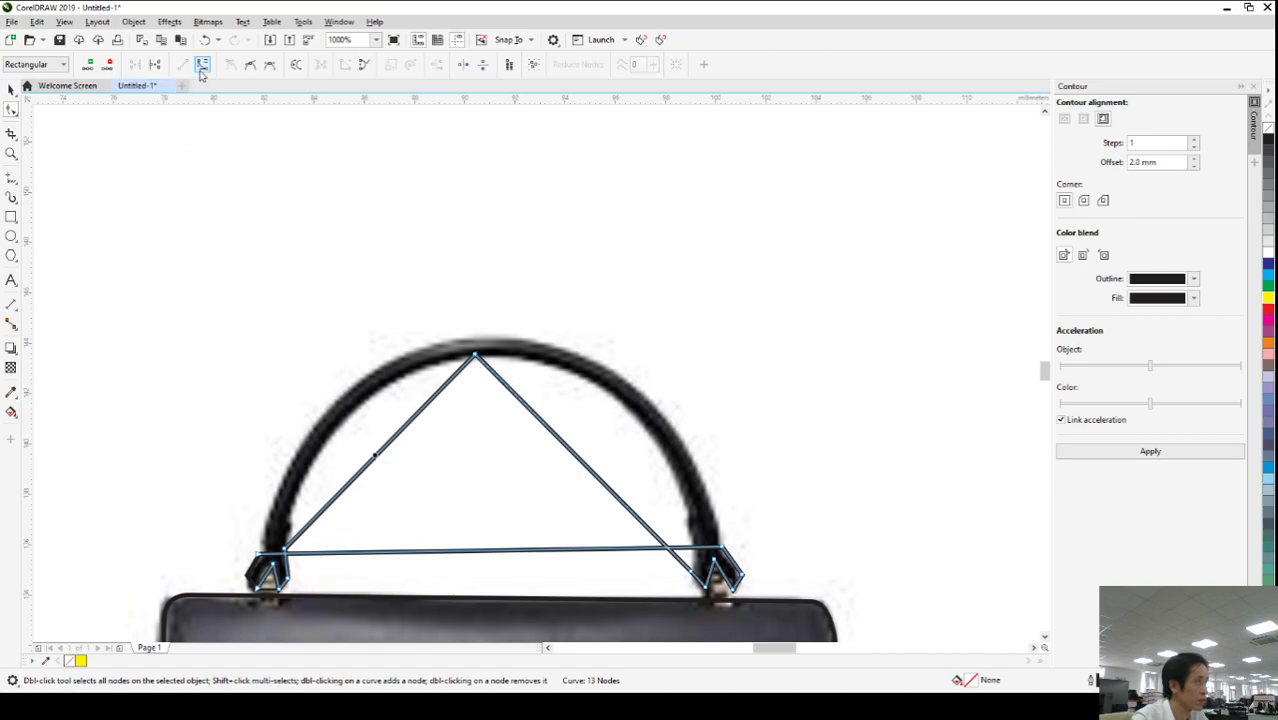
drag(600, 484, 644, 430)
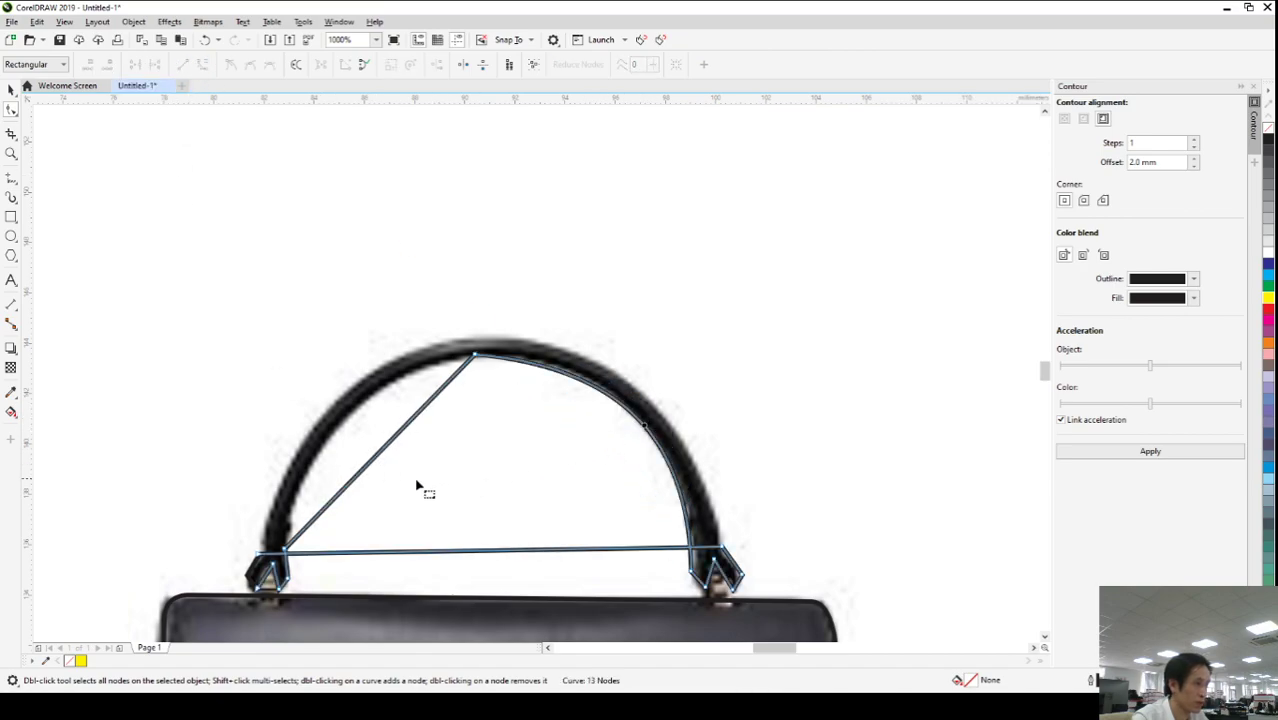
- Bend the inner-edge segment left of the peak along the handle, add nodes on both sides of the peak and delete the peak node
drag(370, 470, 344, 426)
double_click(404, 382)
drag(586, 385, 582, 382)
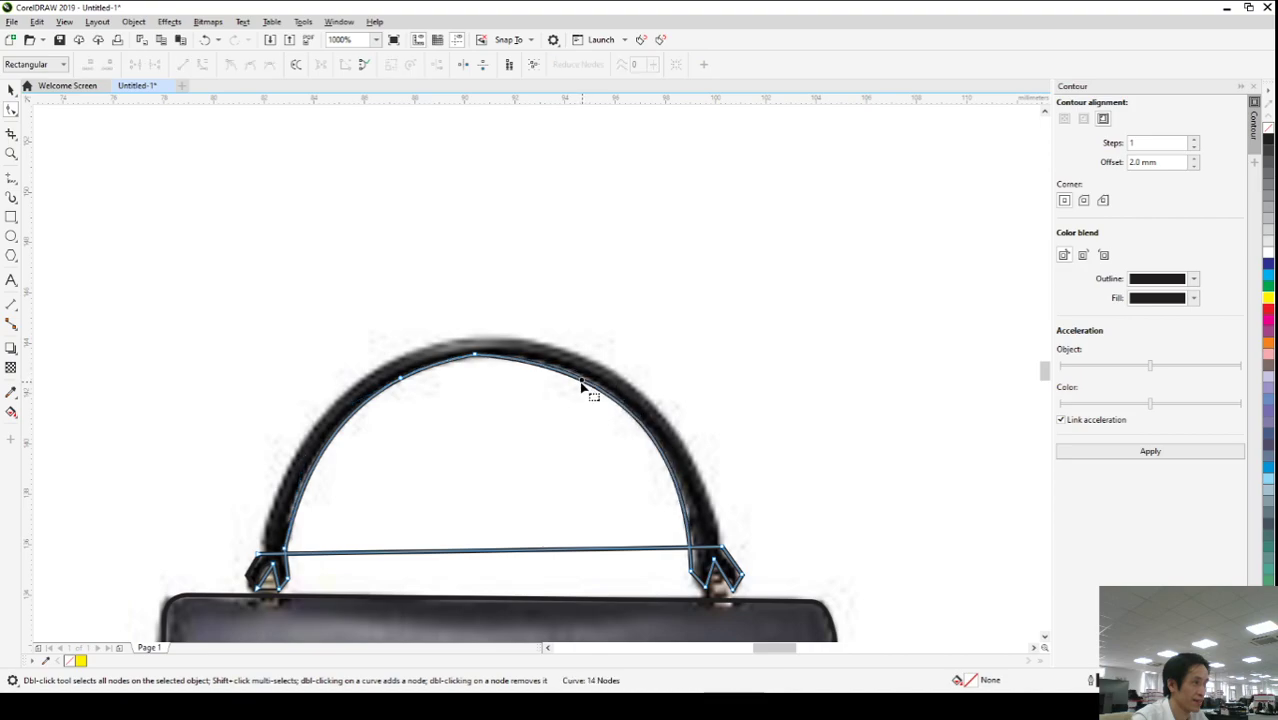
double_click(585, 383)
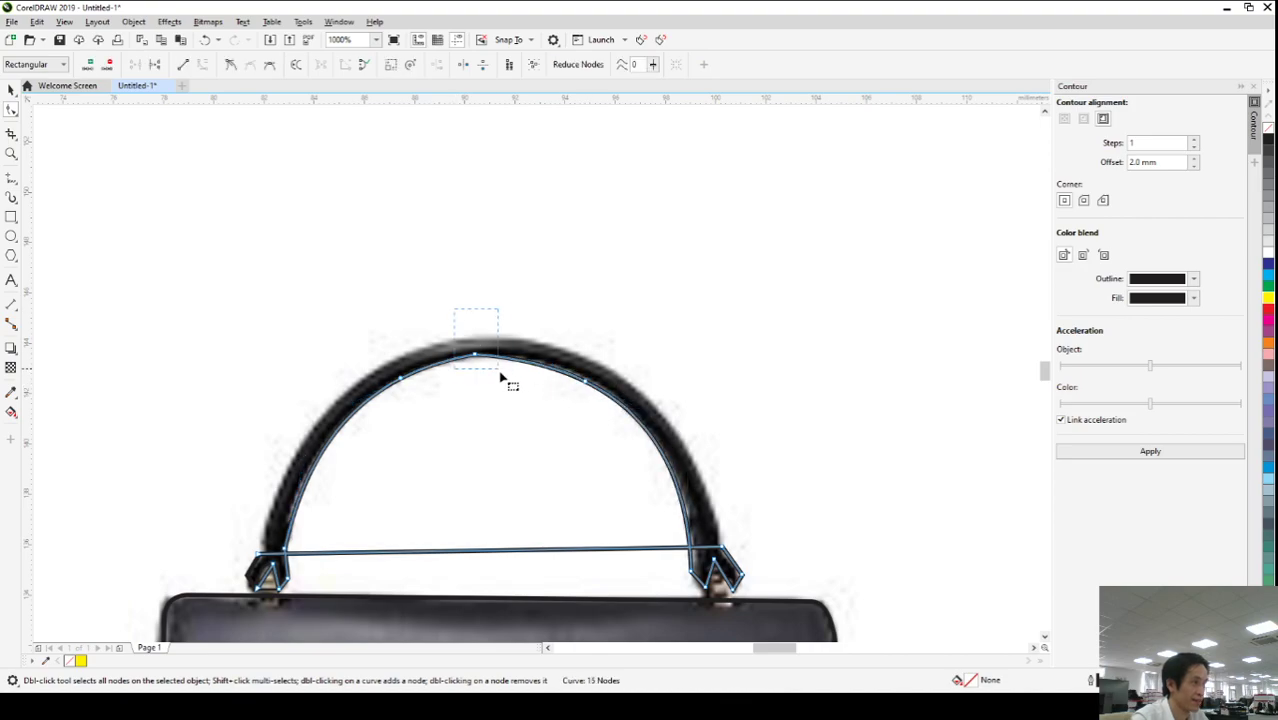
key(Delete)
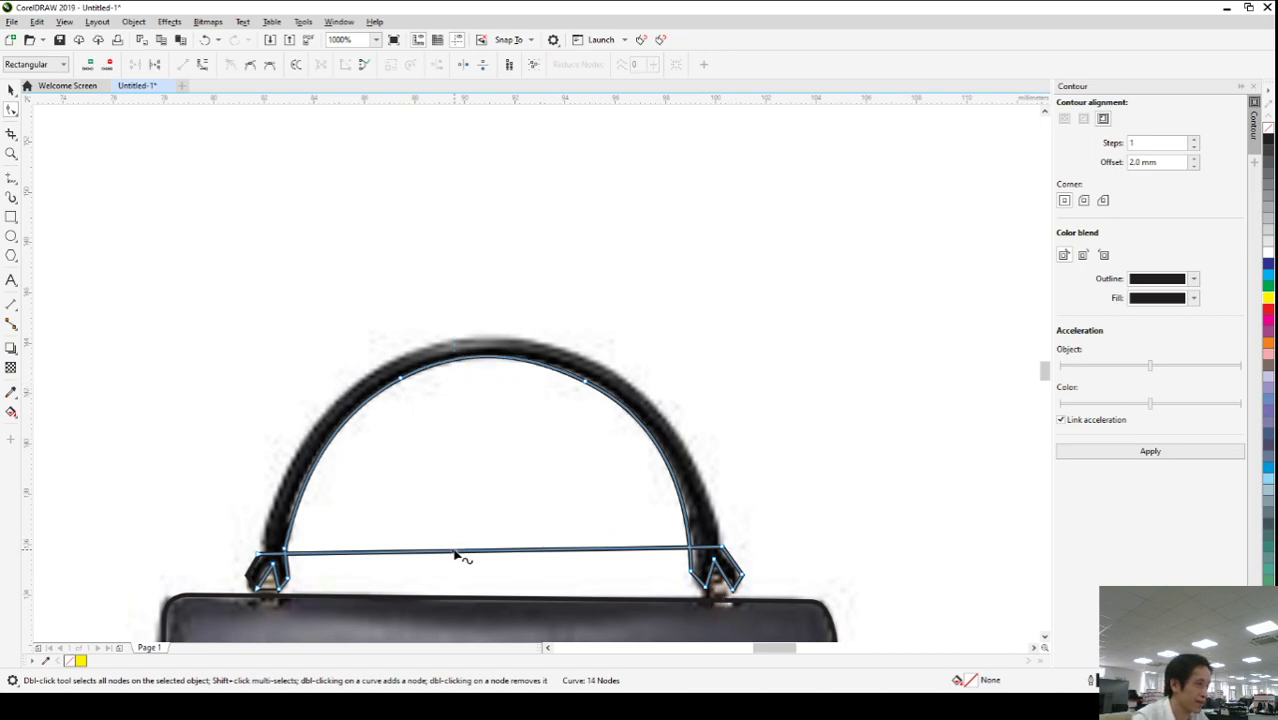
- Convert the straight segment spanning the handle to a curve, add a node at its top and fit both halves to the handle's outer edge
click(203, 66)
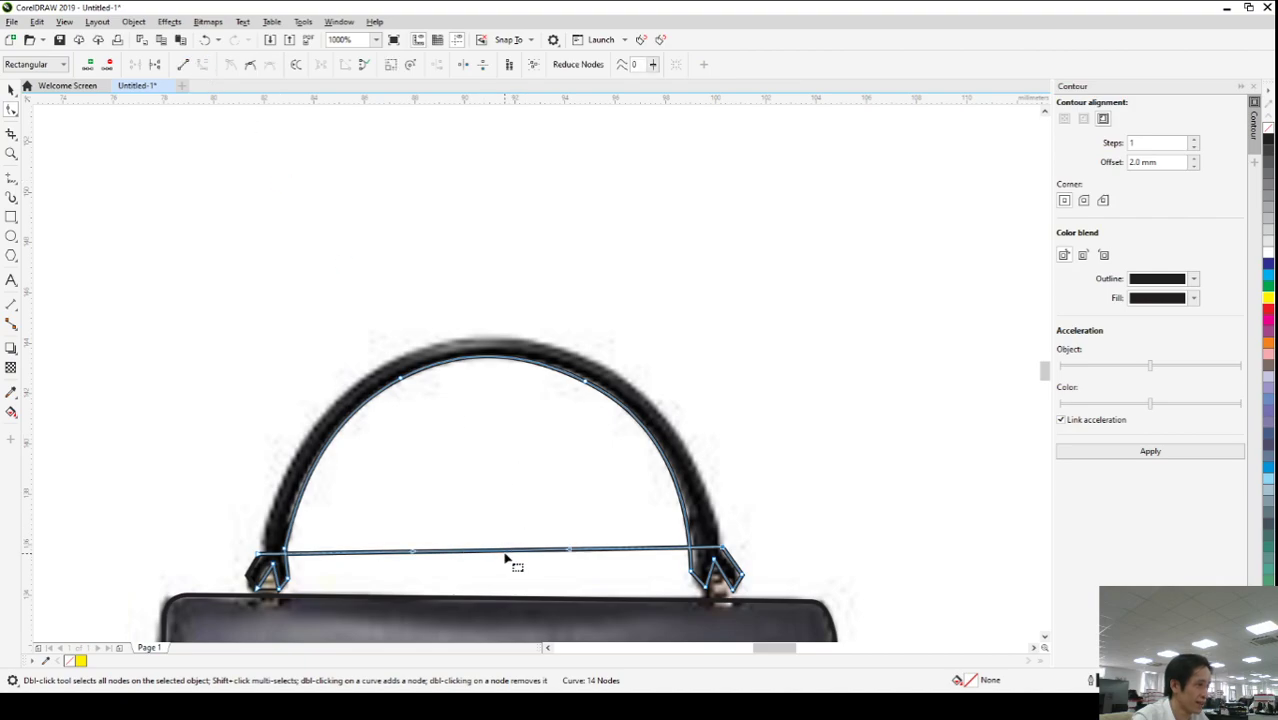
drag(507, 553, 481, 336)
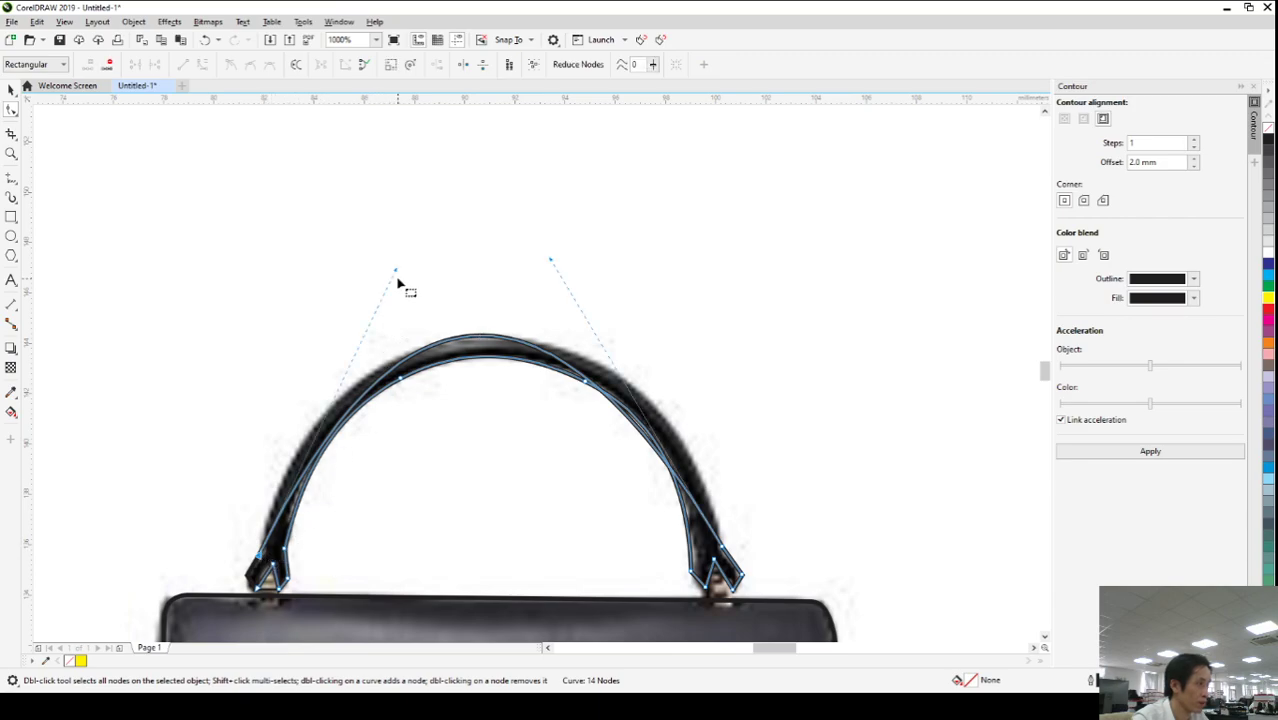
drag(396, 274, 319, 292)
double_click(497, 352)
drag(397, 318, 389, 329)
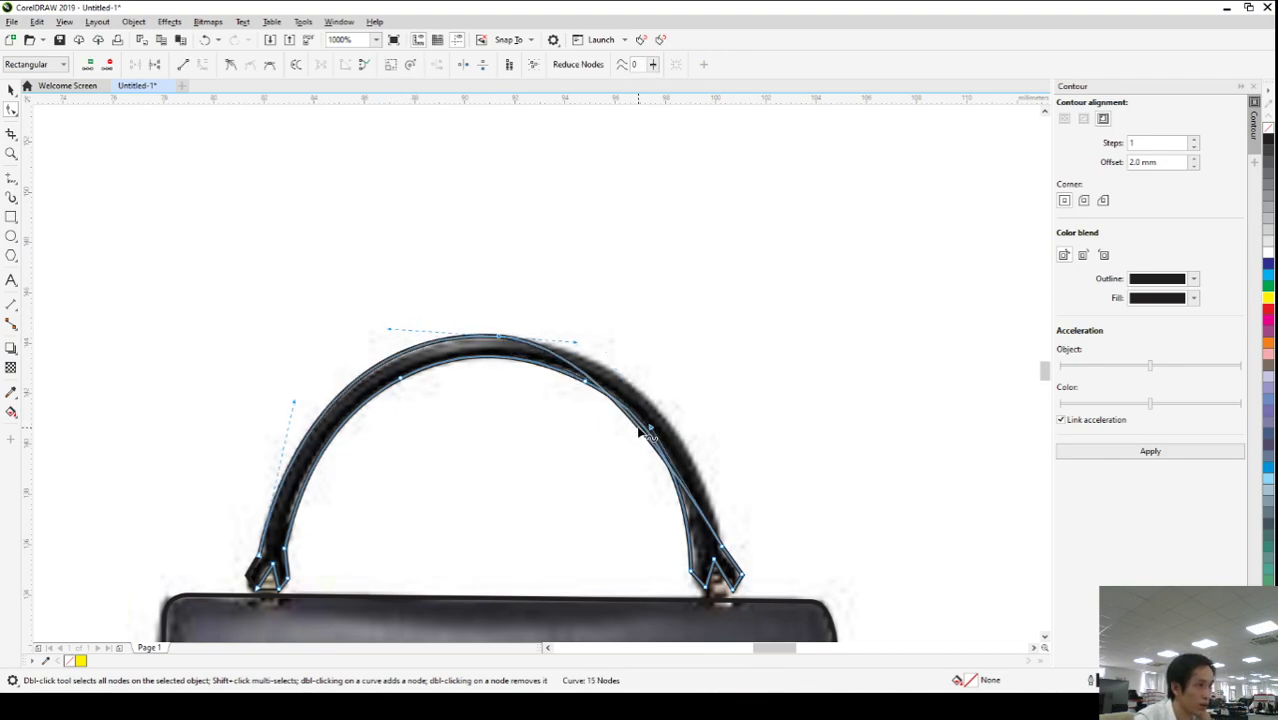
drag(655, 435, 645, 356)
- Adjust the lower end of the inner edge at the handle's right end to follow the photo
scroll(508, 336, up, 2)
scroll(440, 360, down, 2)
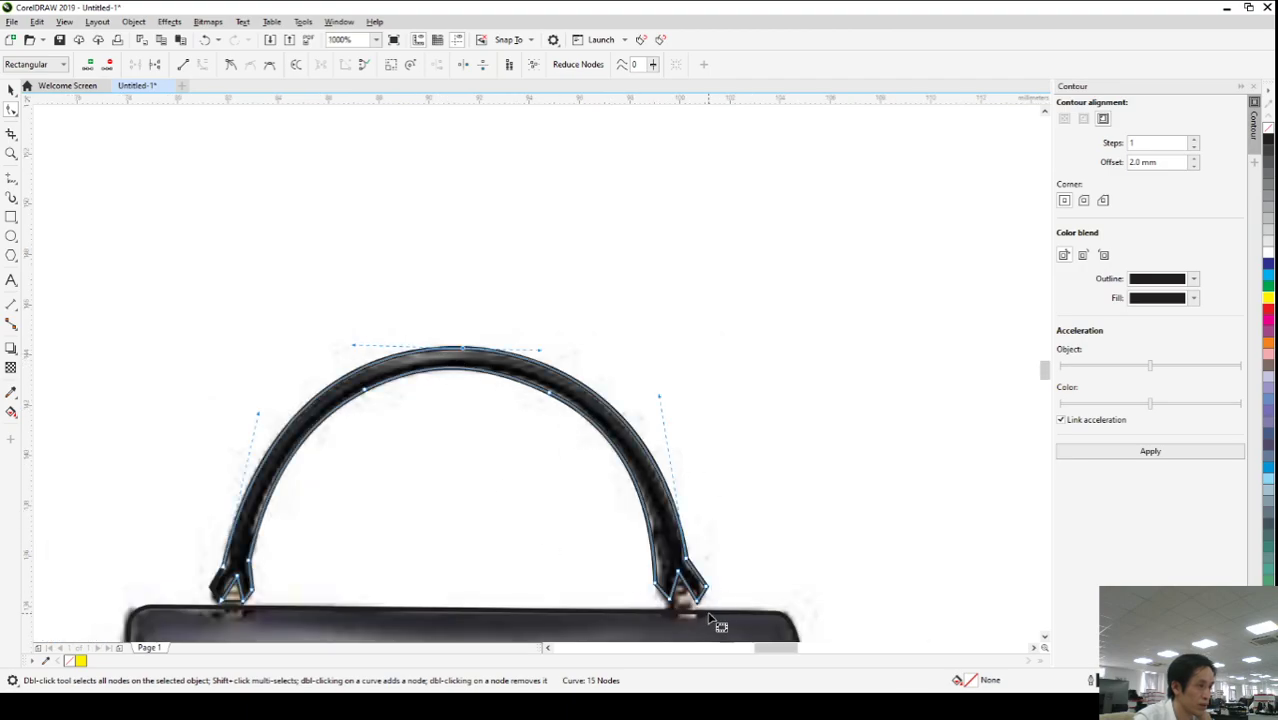
scroll(690, 630, up, 2)
drag(632, 546, 640, 553)
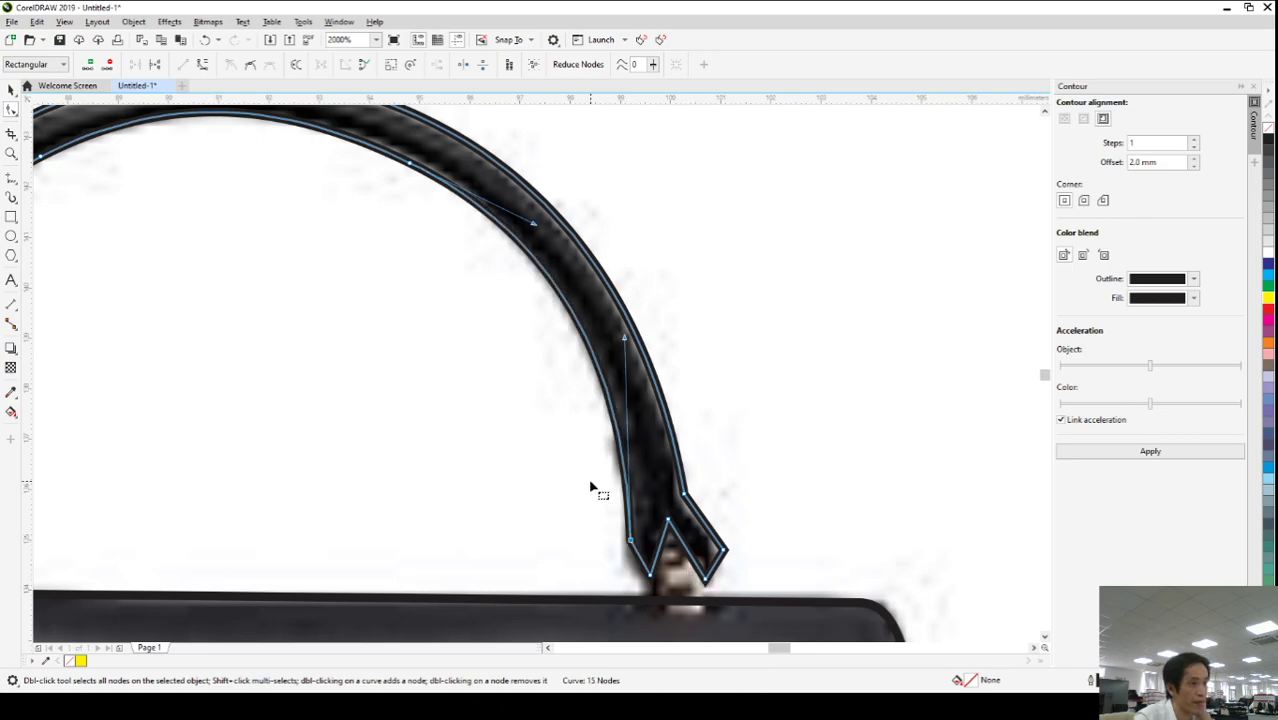
- Delete the upper node of the separate three-node line at the handle's left end
scroll(594, 486, down, 2)
scroll(172, 545, up, 2)
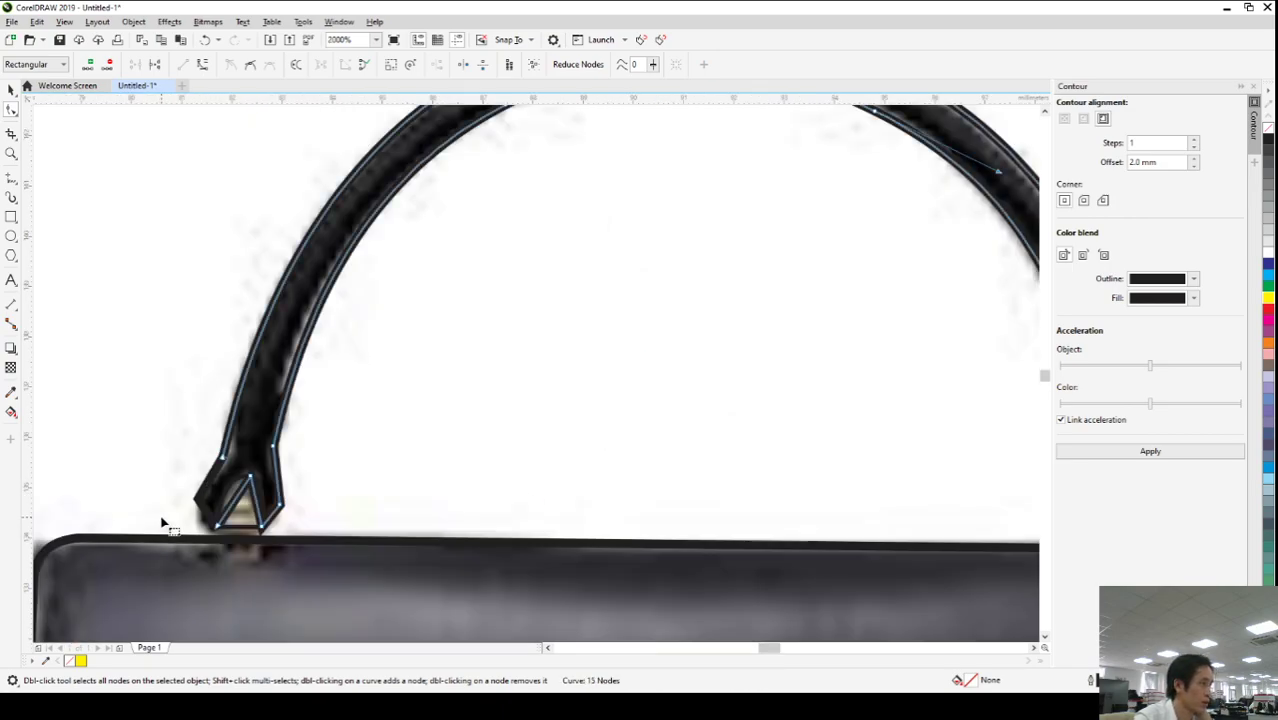
scroll(165, 522, up, 1)
click(253, 452)
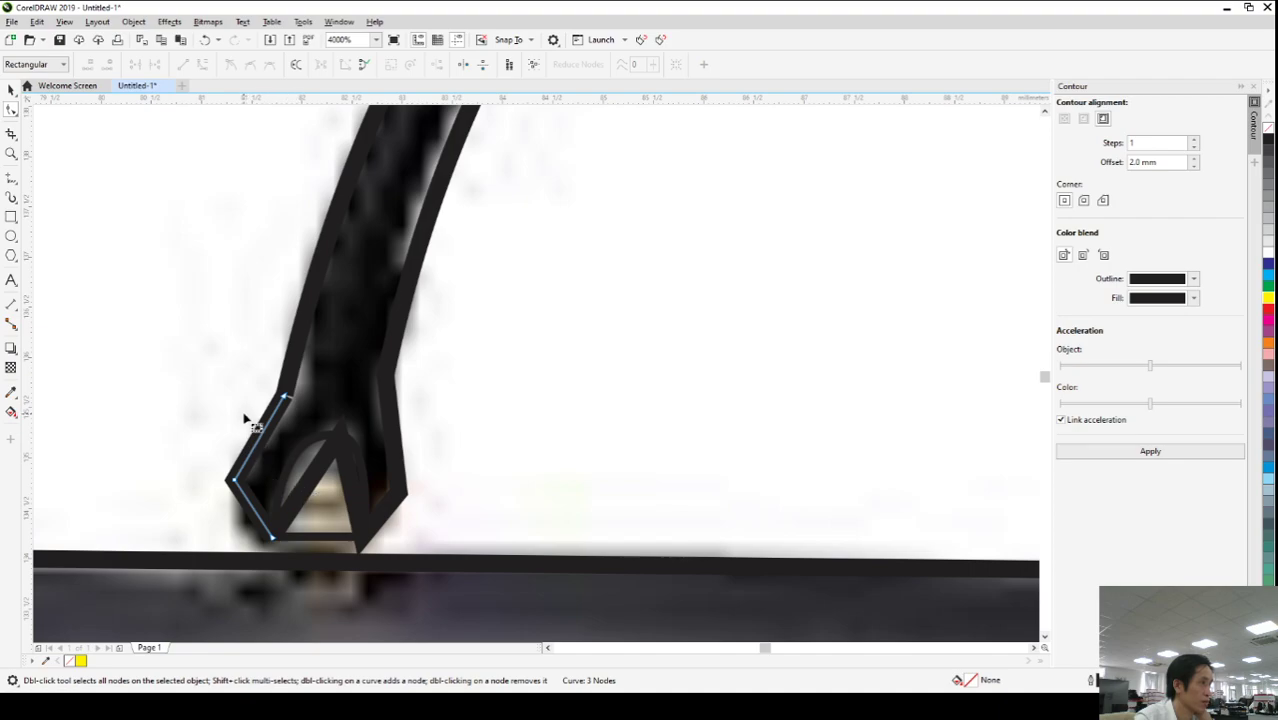
click(285, 400)
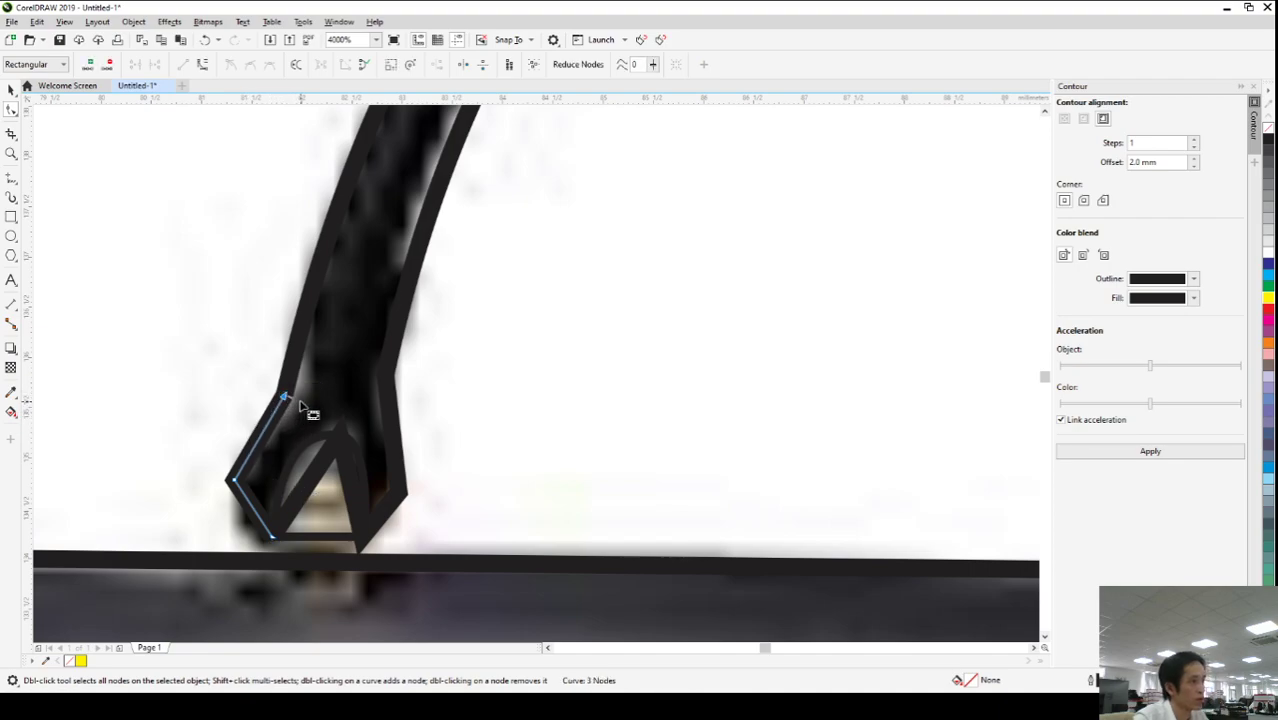
key(Delete)
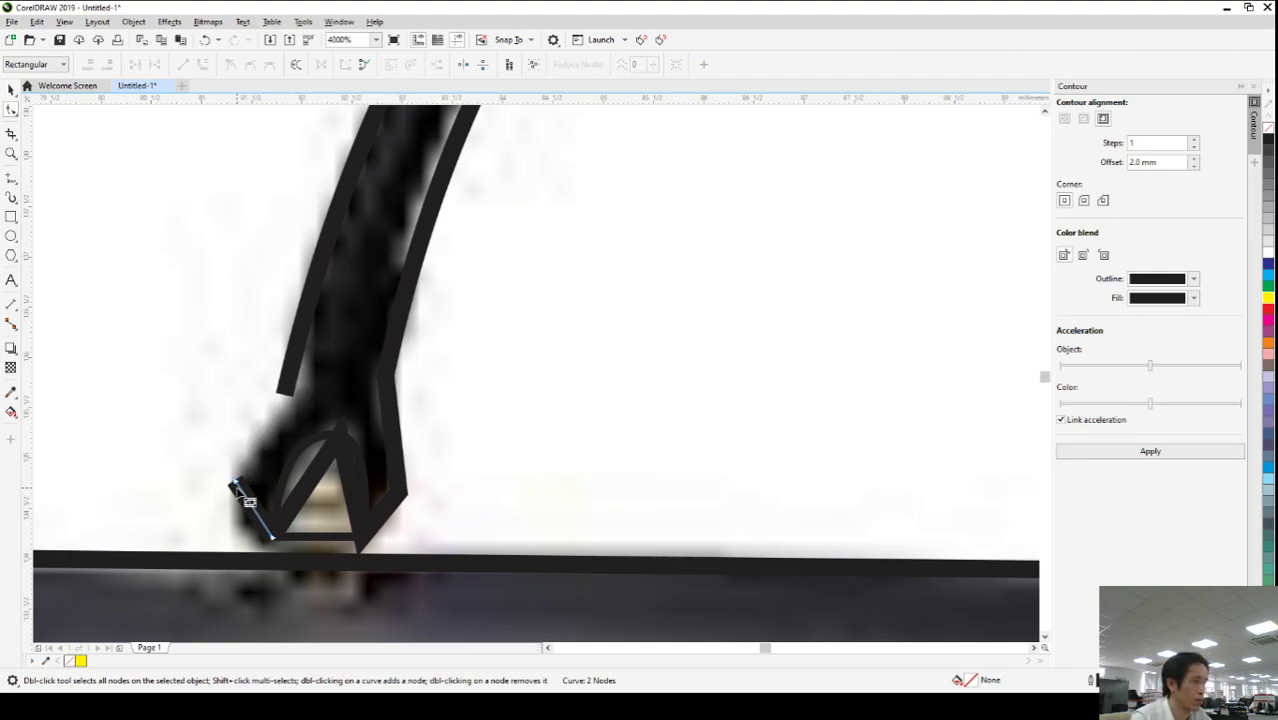
- Draw a straight line about 0.5 mm wide and 0.9 mm high from the short segment's upper end to the handle's outer edge
click(11, 178)
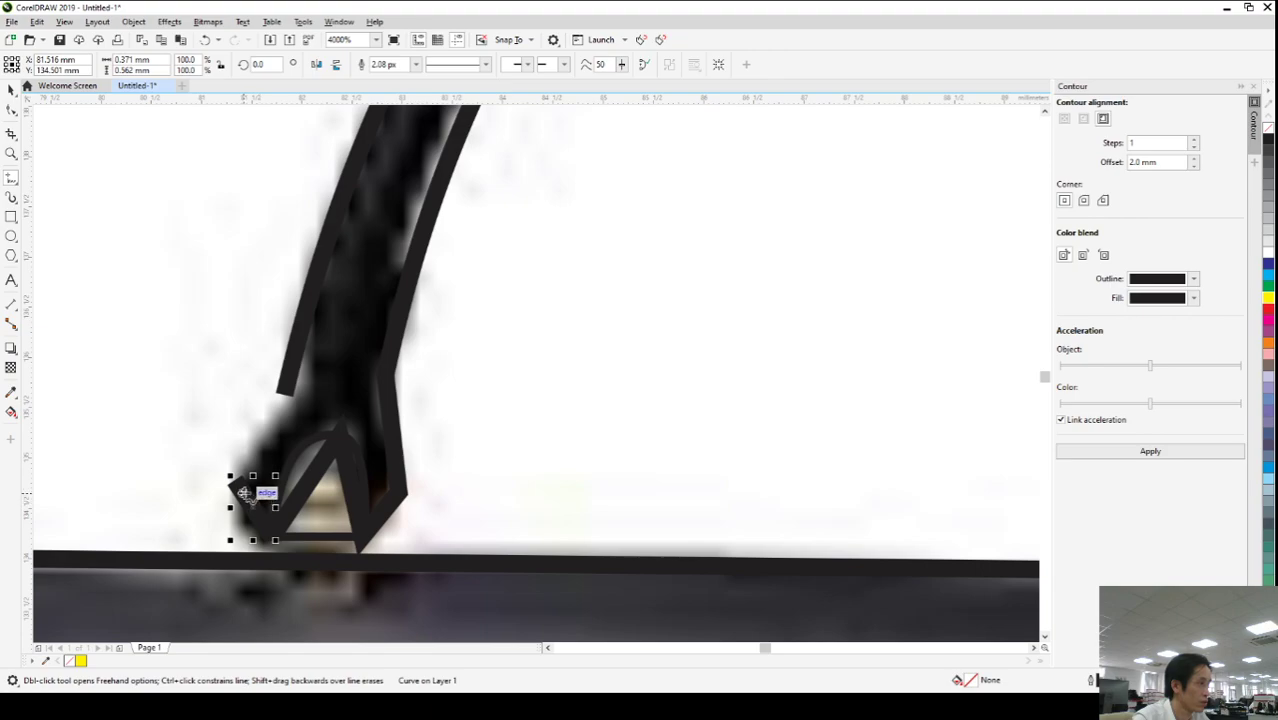
click(236, 485)
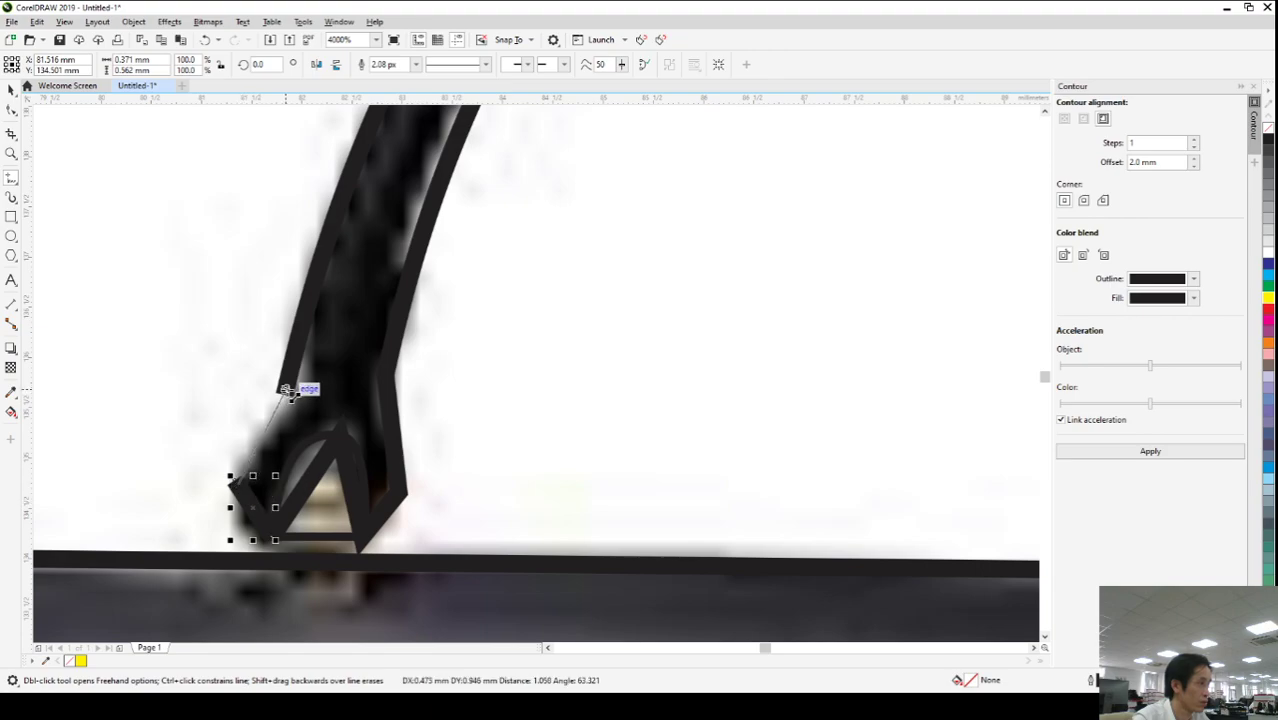
click(286, 390)
click(11, 110)
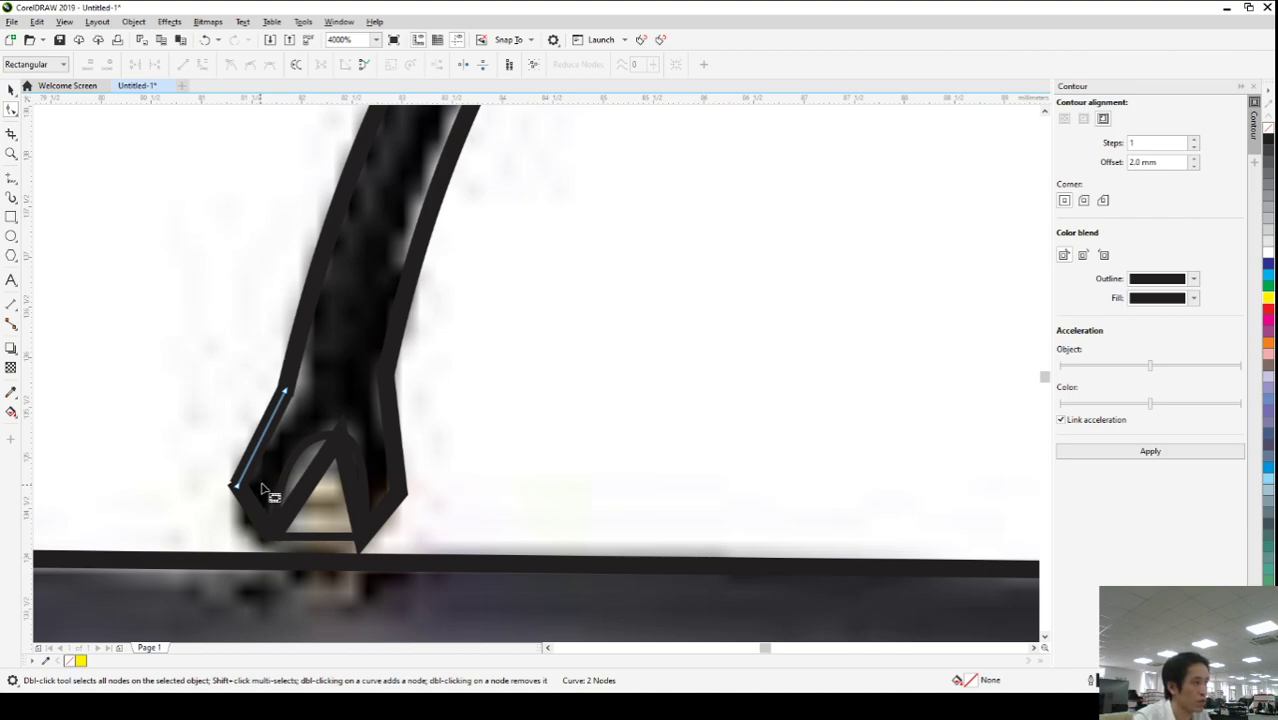
- Set the handle outline's line width to 1.0 px
click(362, 502)
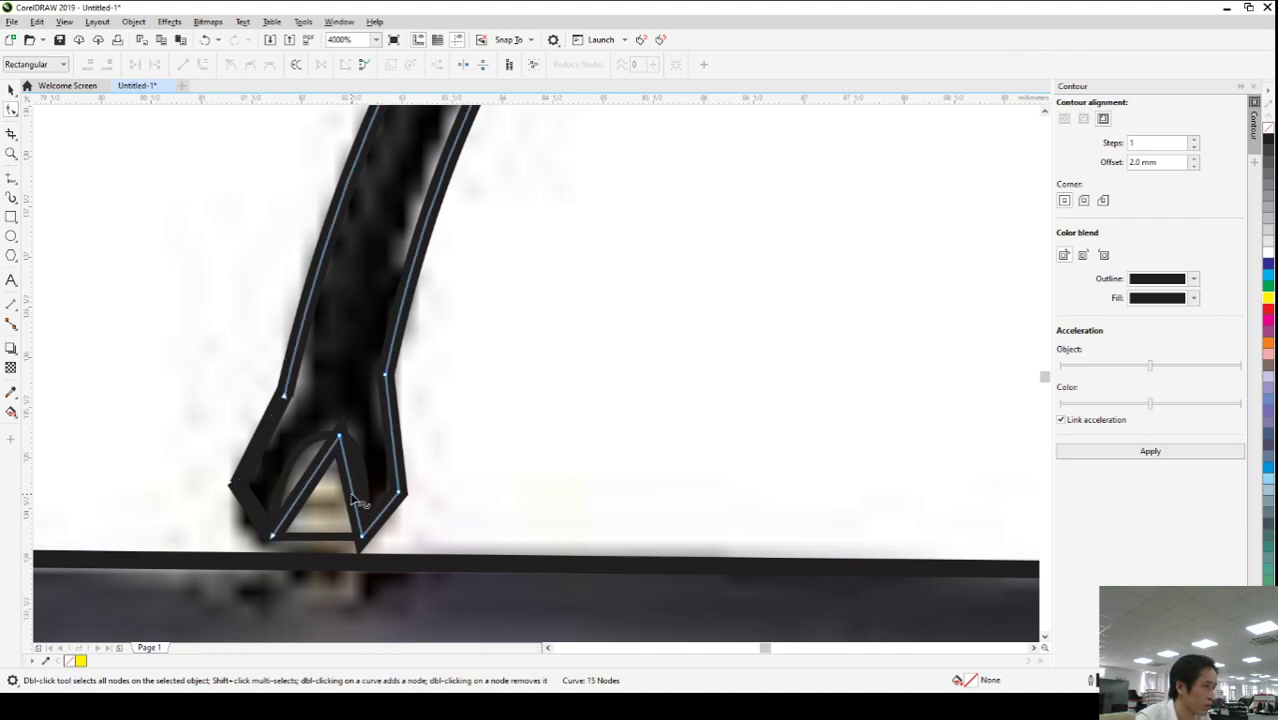
click(11, 90)
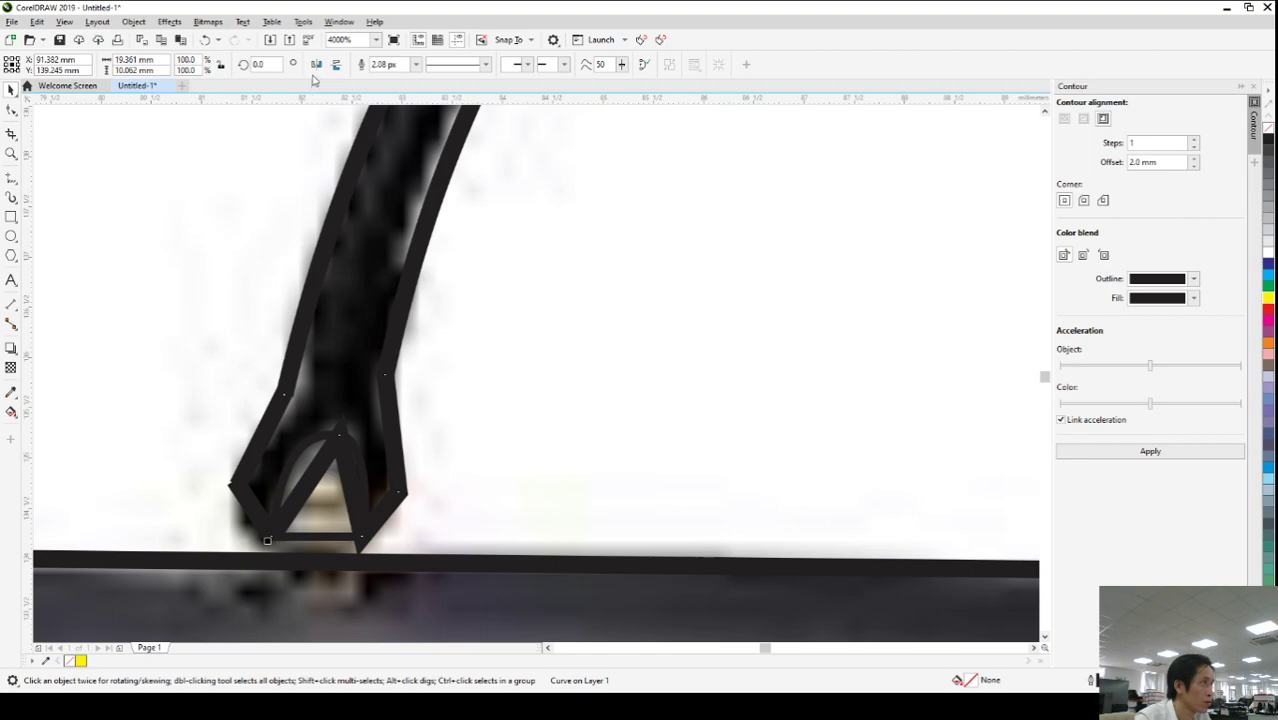
click(415, 64)
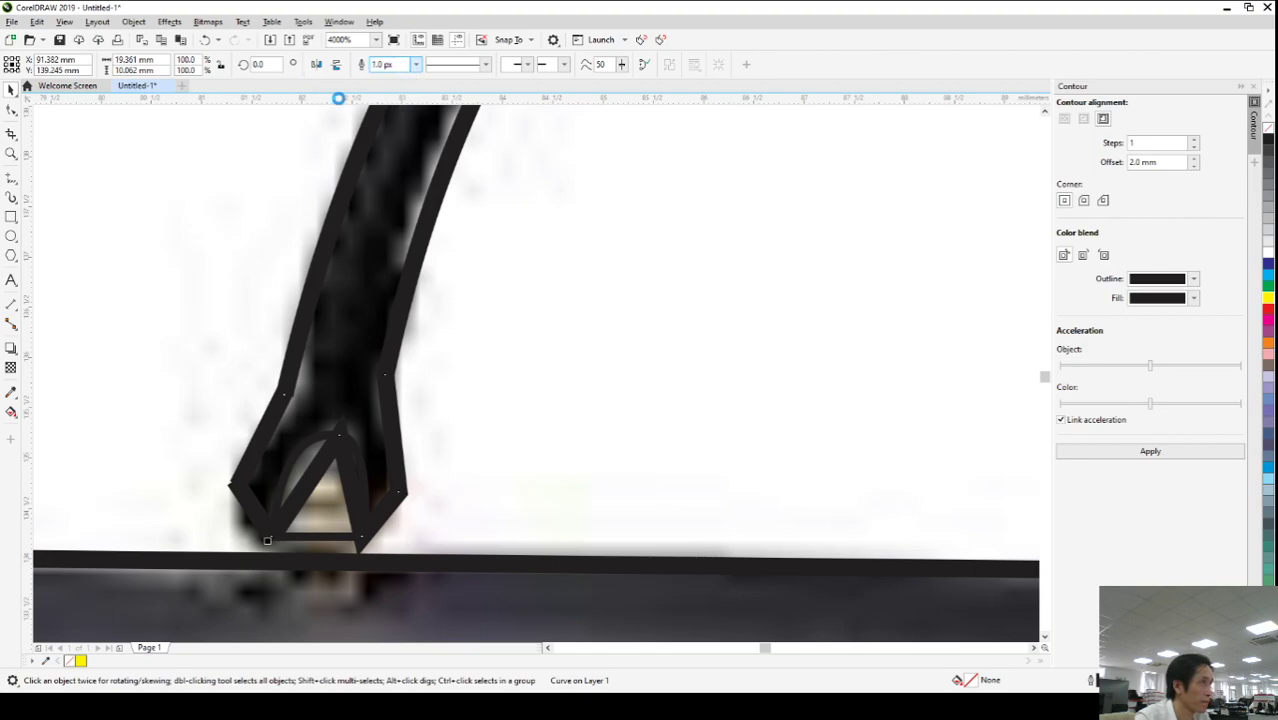
click(370, 99)
key(F10)
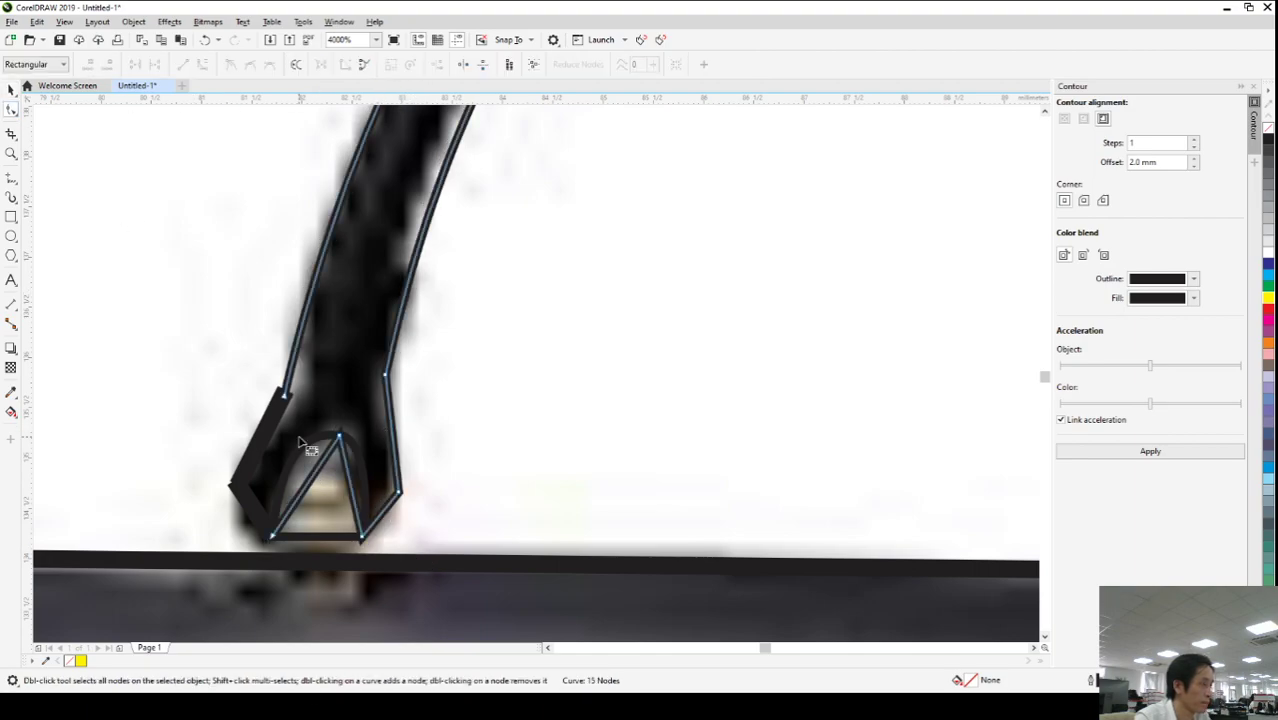
- Close the handle outline at its left end with a straight segment and delete the two loose line segments beside it
drag(276, 538, 287, 392)
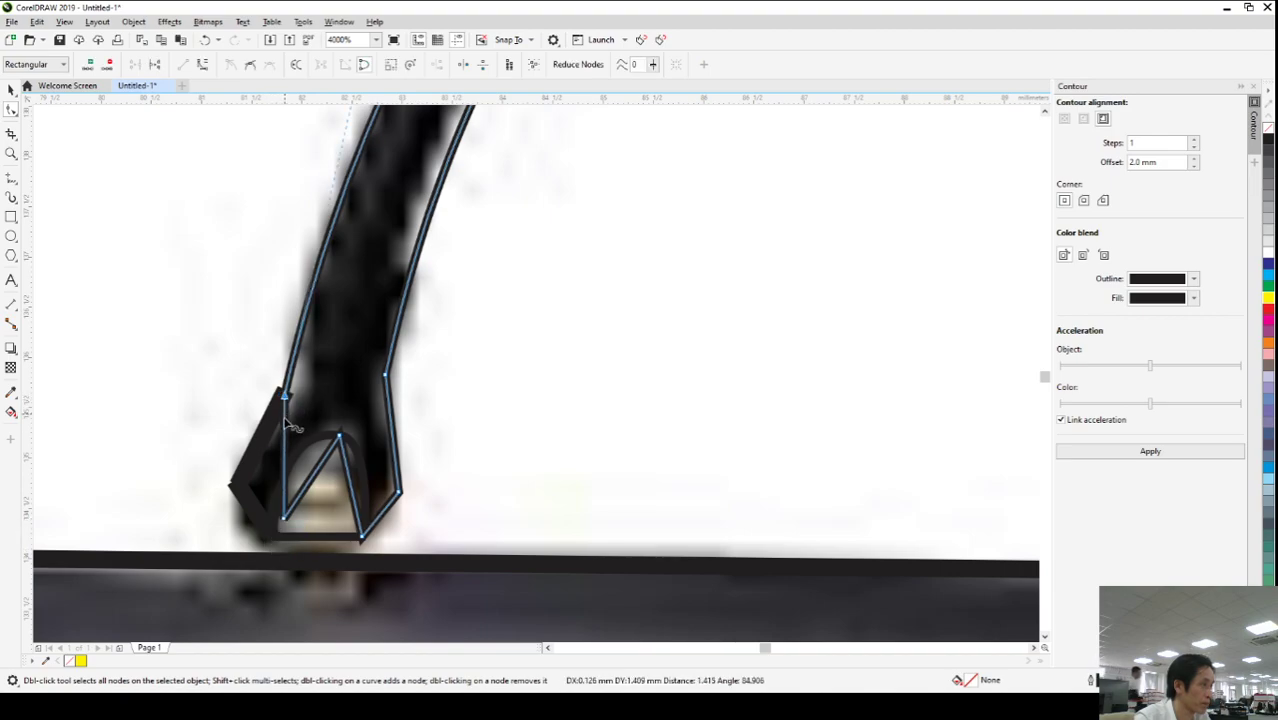
click(12, 90)
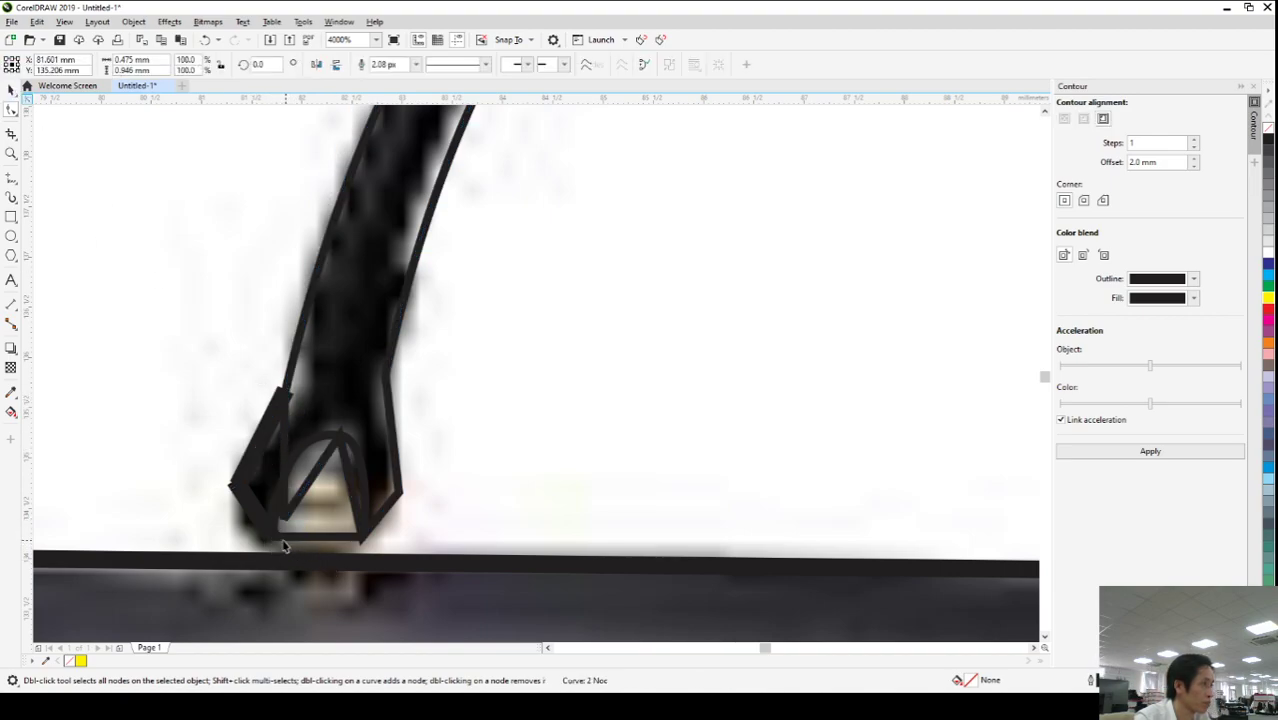
key(Escape)
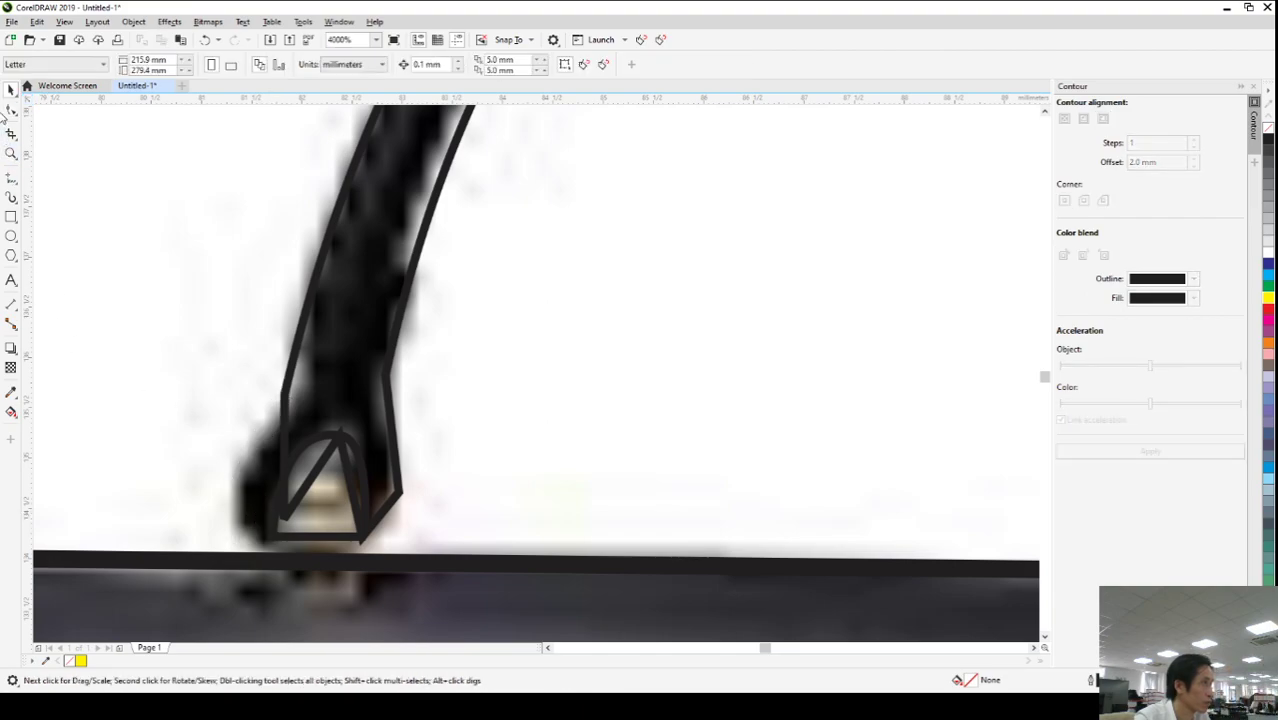
- Convert the closing segment to a curve, bow it outward around the handle's left end and move its lower node to the ring's base
click(285, 430)
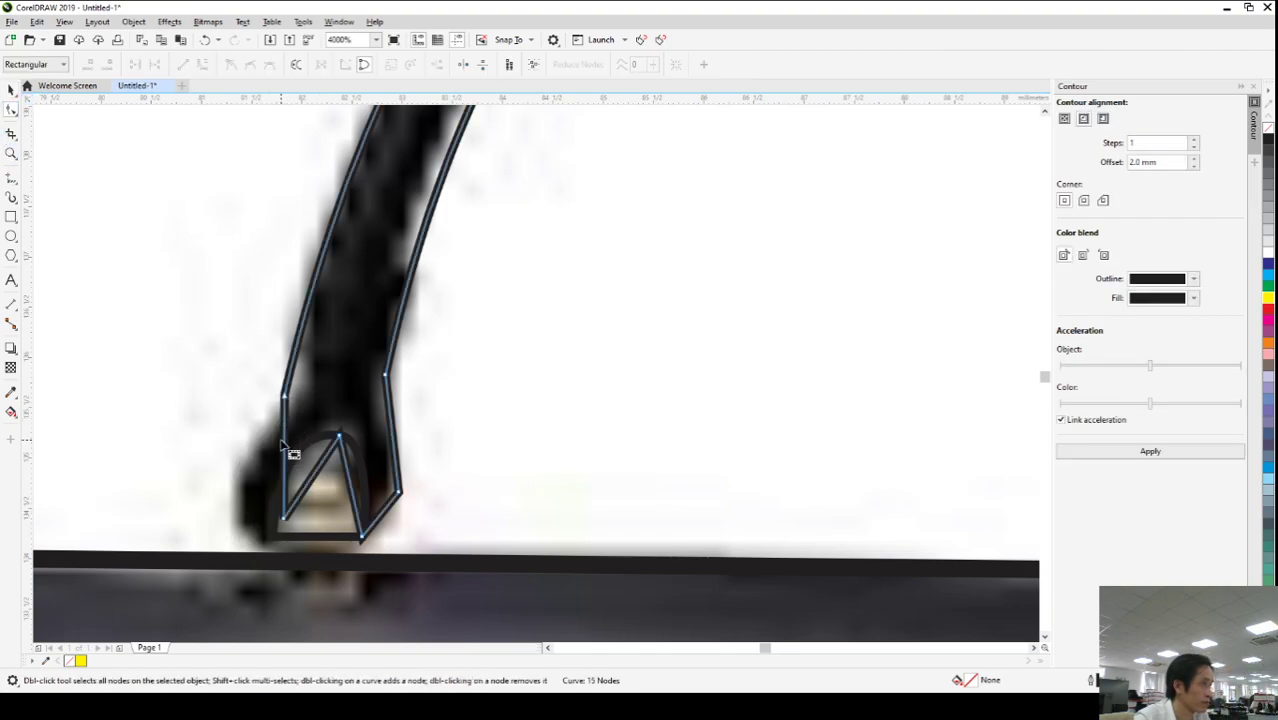
click(284, 458)
click(203, 66)
drag(290, 468, 231, 478)
drag(285, 525, 267, 544)
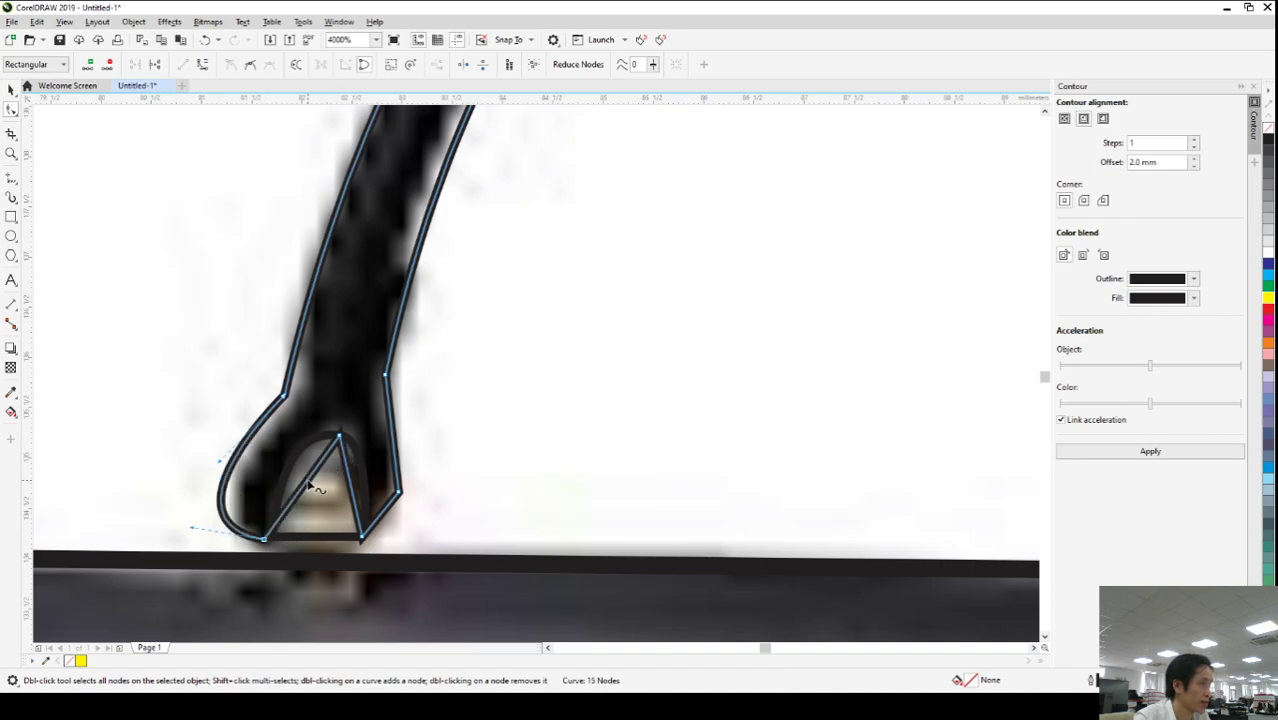
- Convert the left side of the notch in the handle's left end to a curve and bend it along the ring's arch
click(307, 489)
click(306, 487)
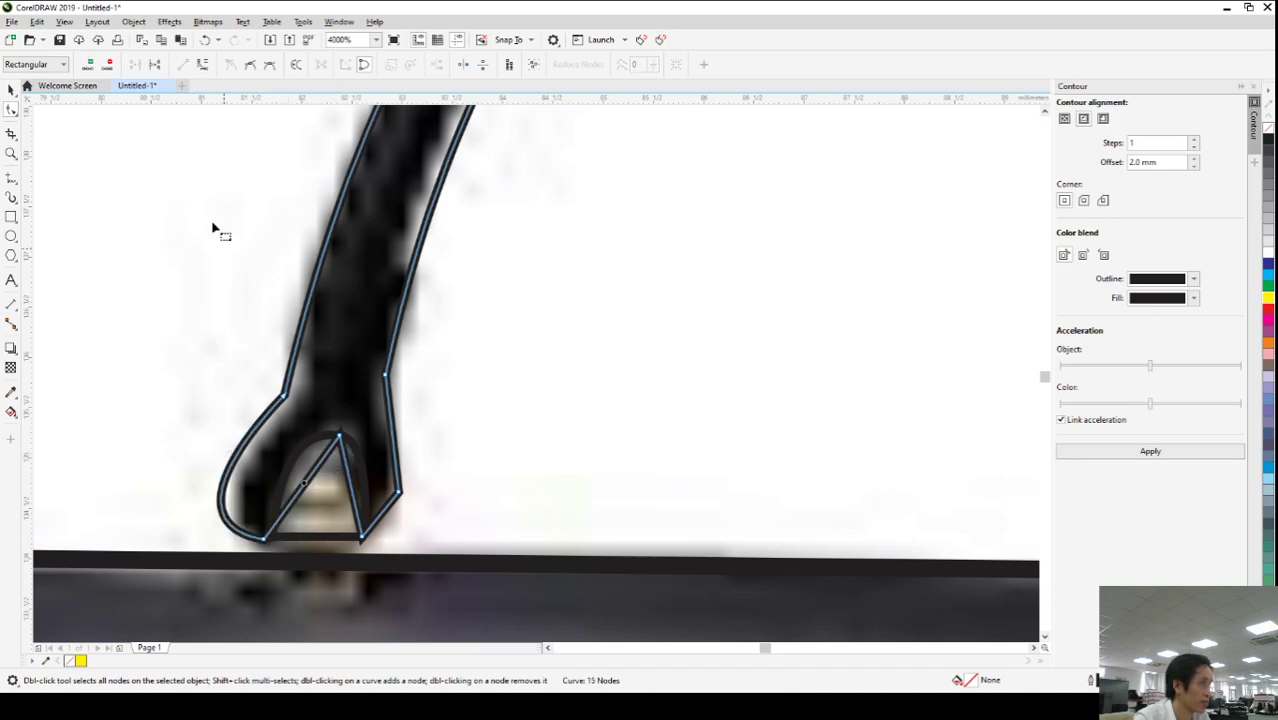
click(202, 64)
drag(299, 495, 288, 456)
- Convert the notch's right side to a curve, bow it outward and adjust the peak to complete the rounded arch
click(351, 485)
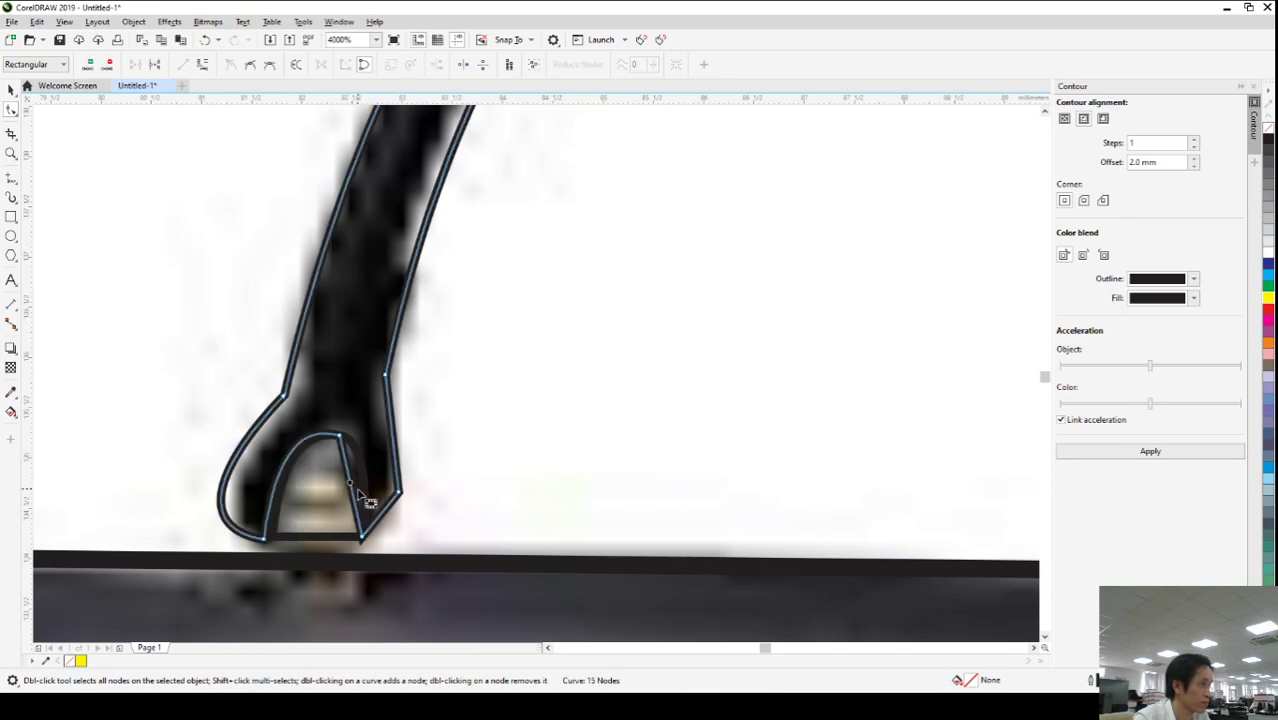
click(202, 65)
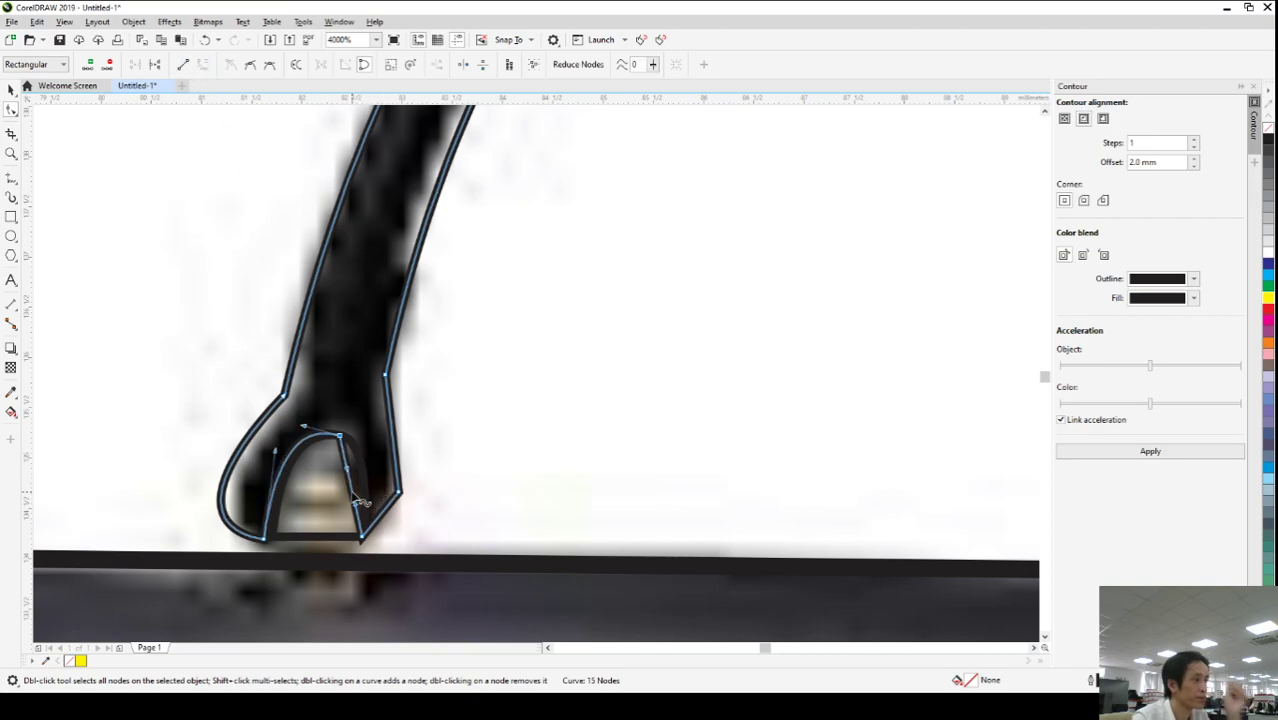
drag(355, 492, 366, 468)
click(313, 436)
drag(313, 436, 362, 462)
- Place a horizontally mirrored copy of the left ring shape at the handle's right end
scroll(362, 462, down, 2)
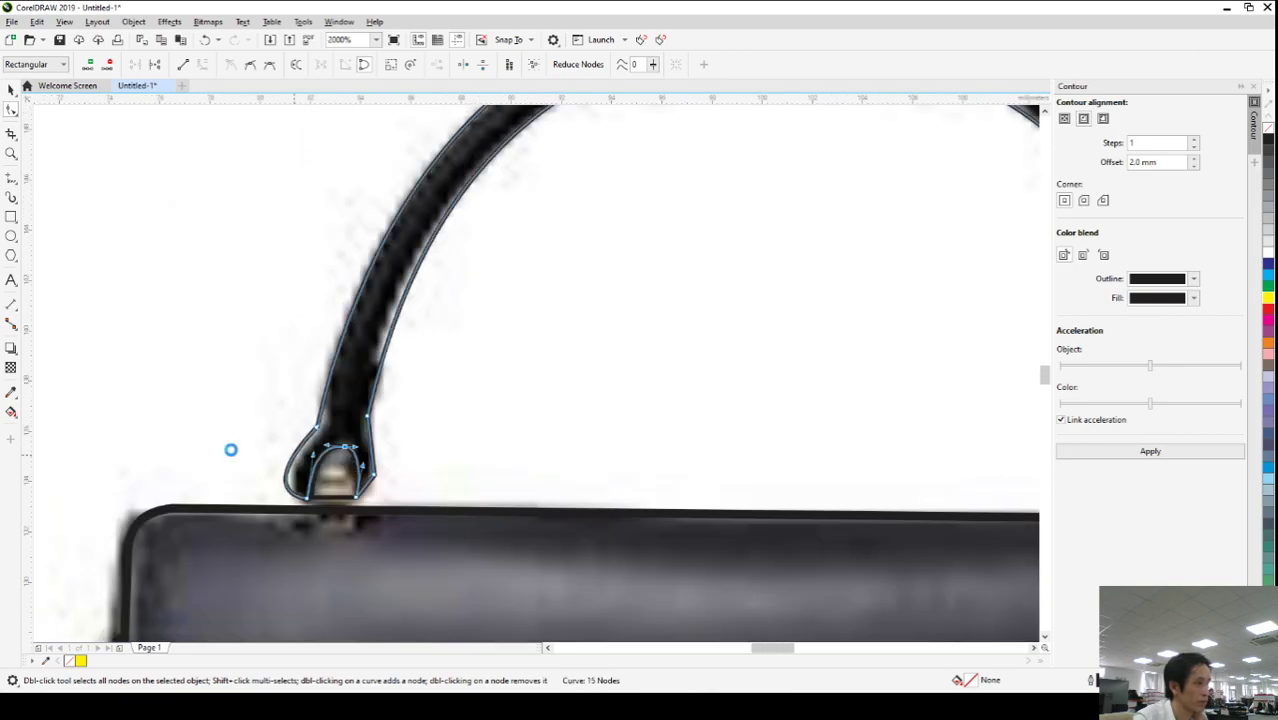
scroll(231, 448, down, 1)
scroll(768, 483, up, 2)
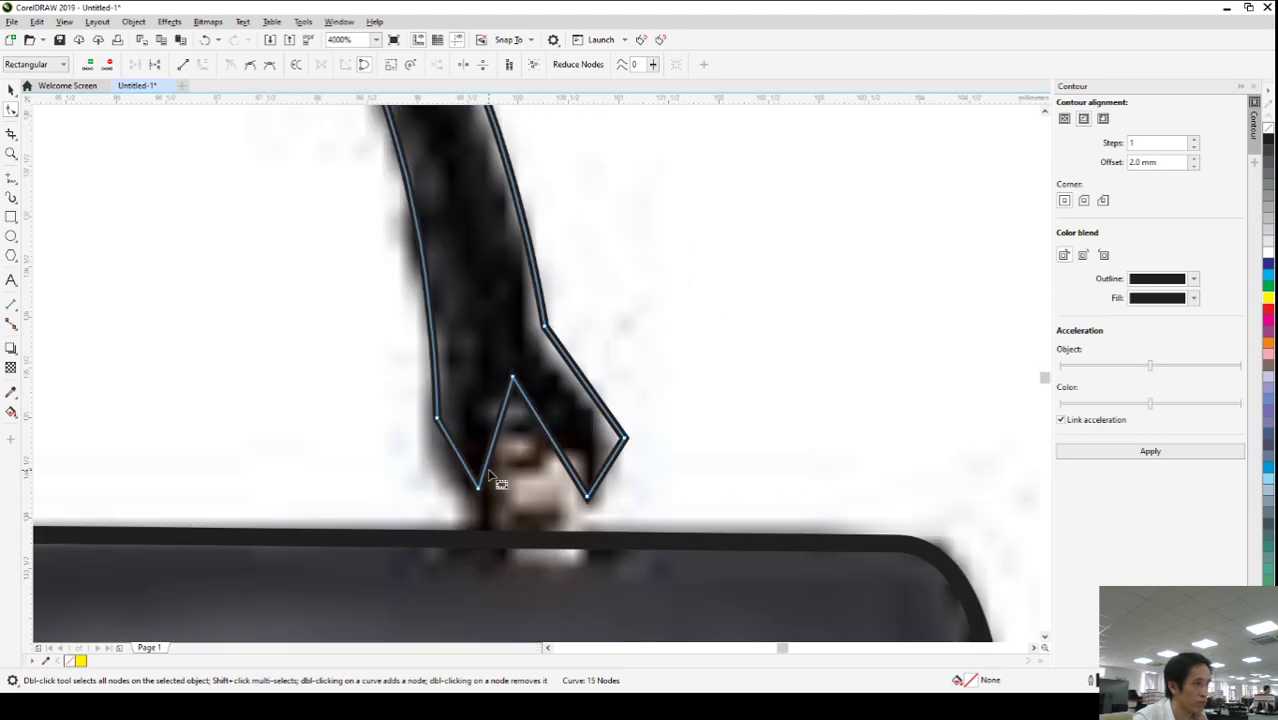
scroll(650, 466, down, 2)
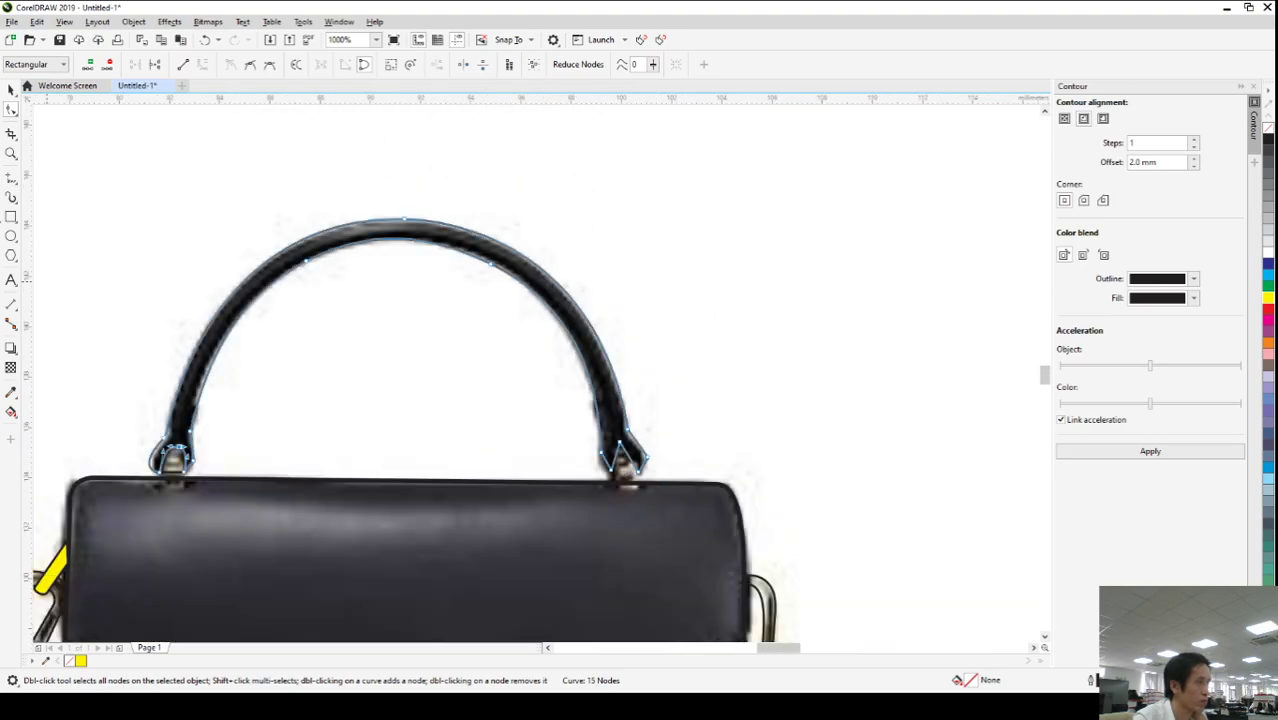
click(11, 88)
click(189, 224)
scroll(172, 474, up, 1)
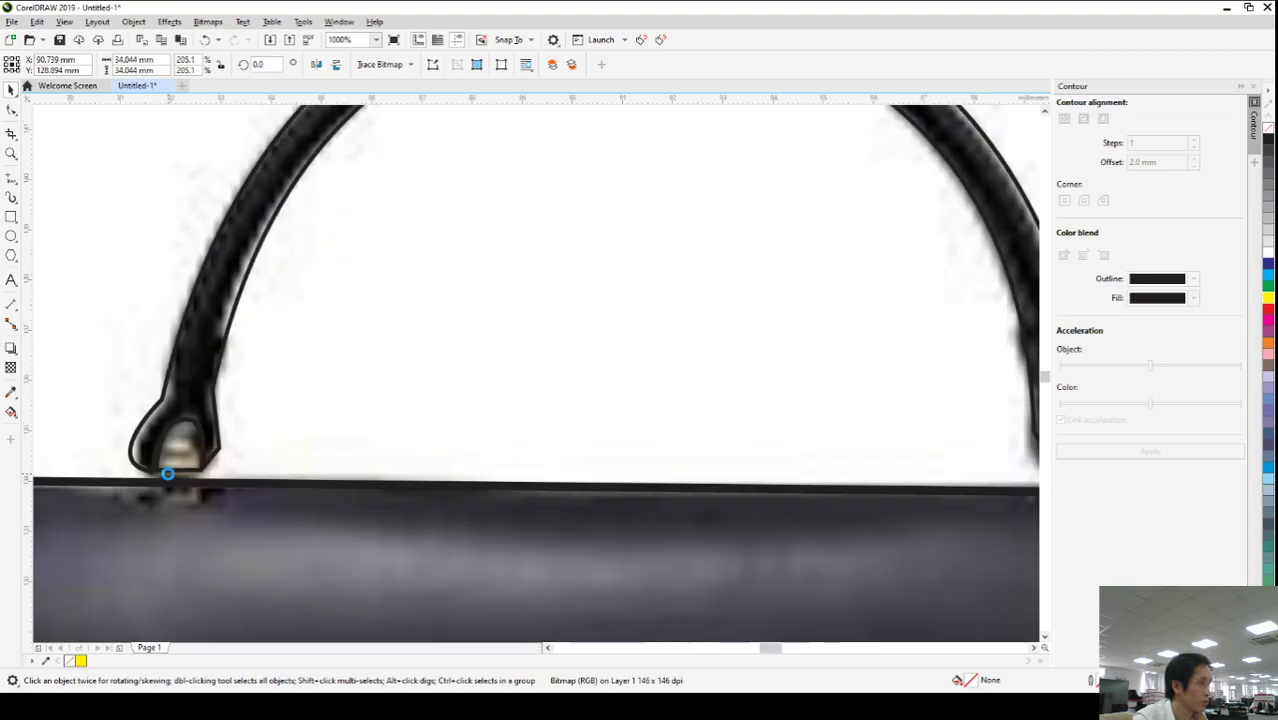
scroll(168, 474, up, 2)
click(184, 474)
scroll(184, 474, down, 2)
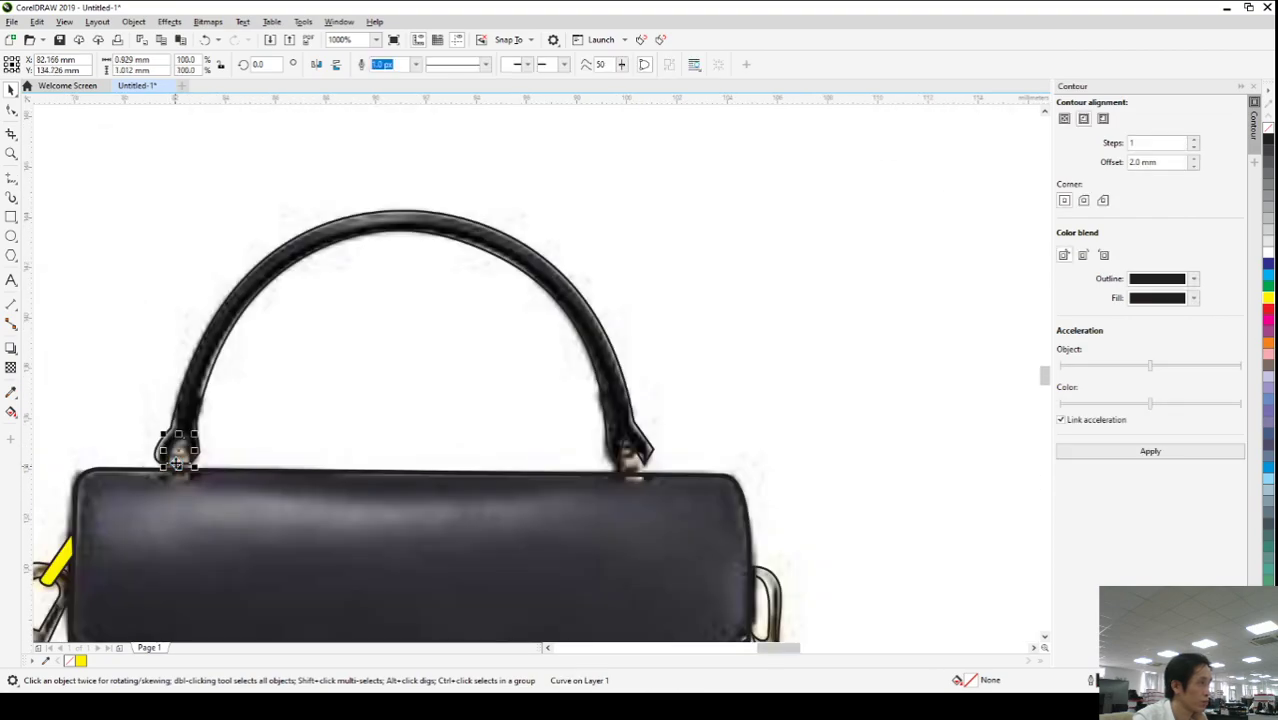
drag(628, 483, 614, 446)
- Convert the lower-left segment of the handle's right end to a curve, bow it outward and move its lower node toward the ring's base
scroll(650, 466, up, 1)
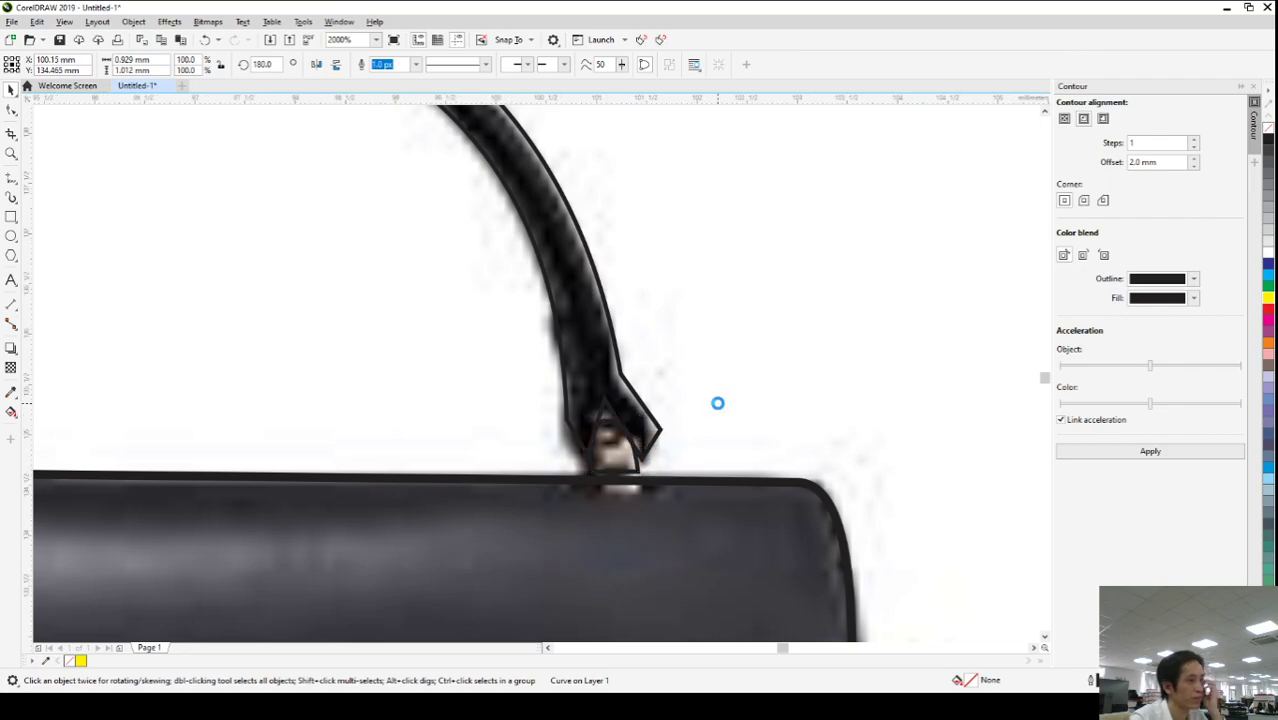
scroll(719, 402, up, 1)
scroll(493, 488, down, 2)
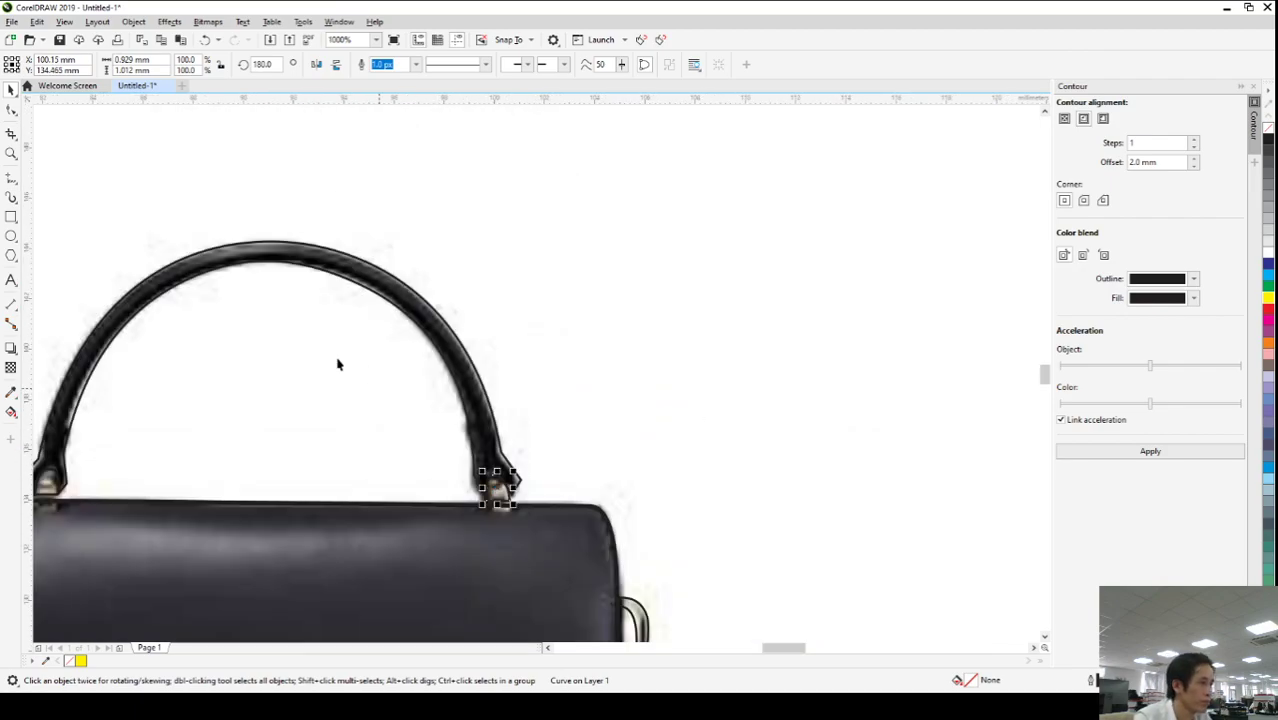
click(11, 110)
scroll(534, 474, up, 1)
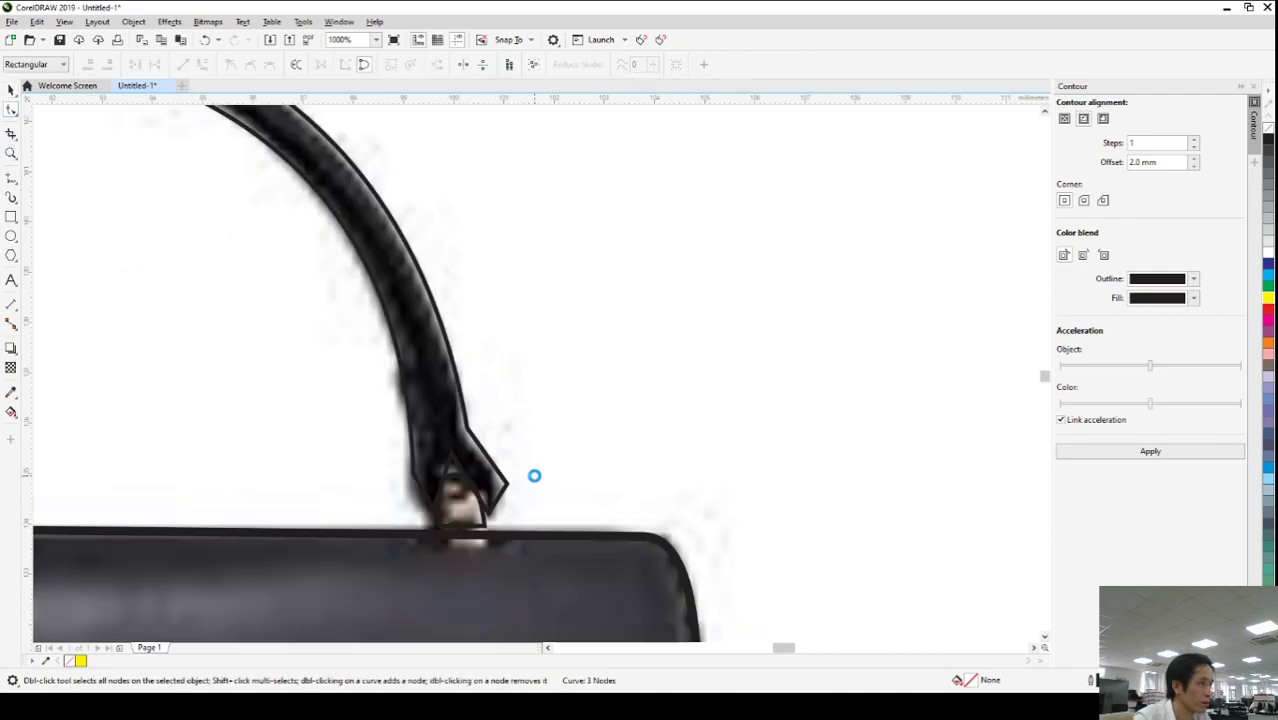
scroll(505, 530, up, 1)
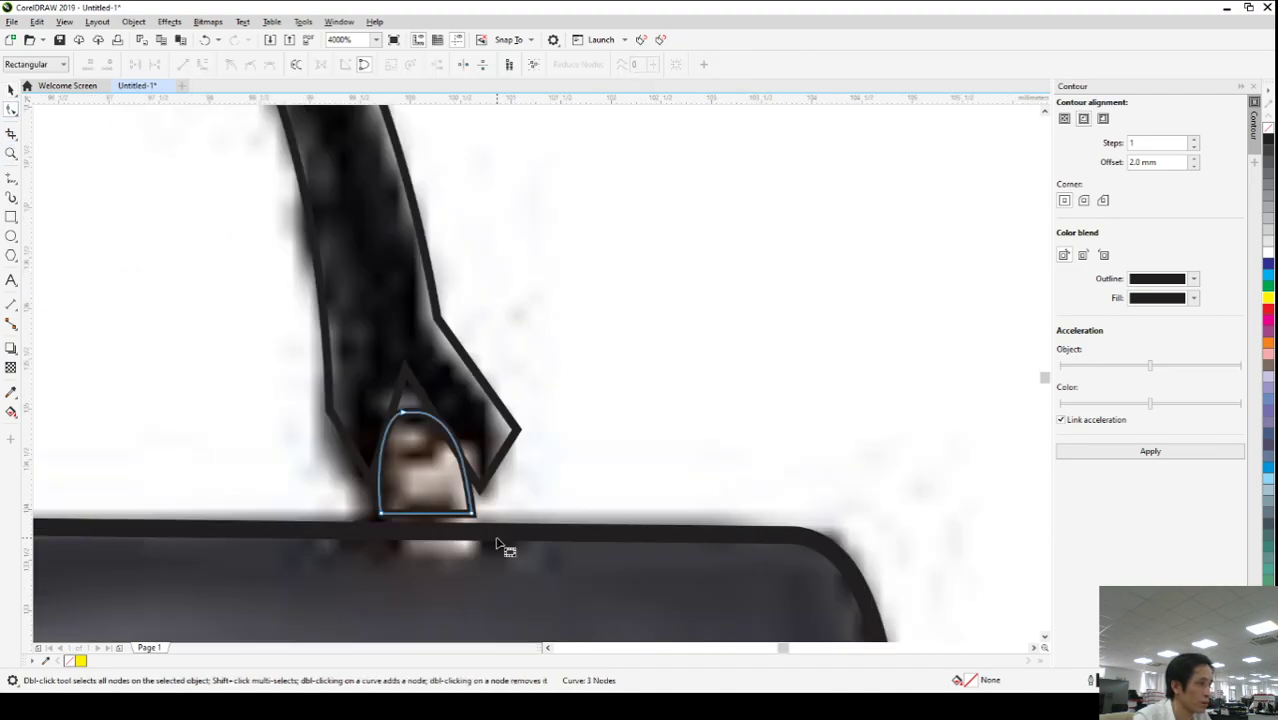
click(357, 452)
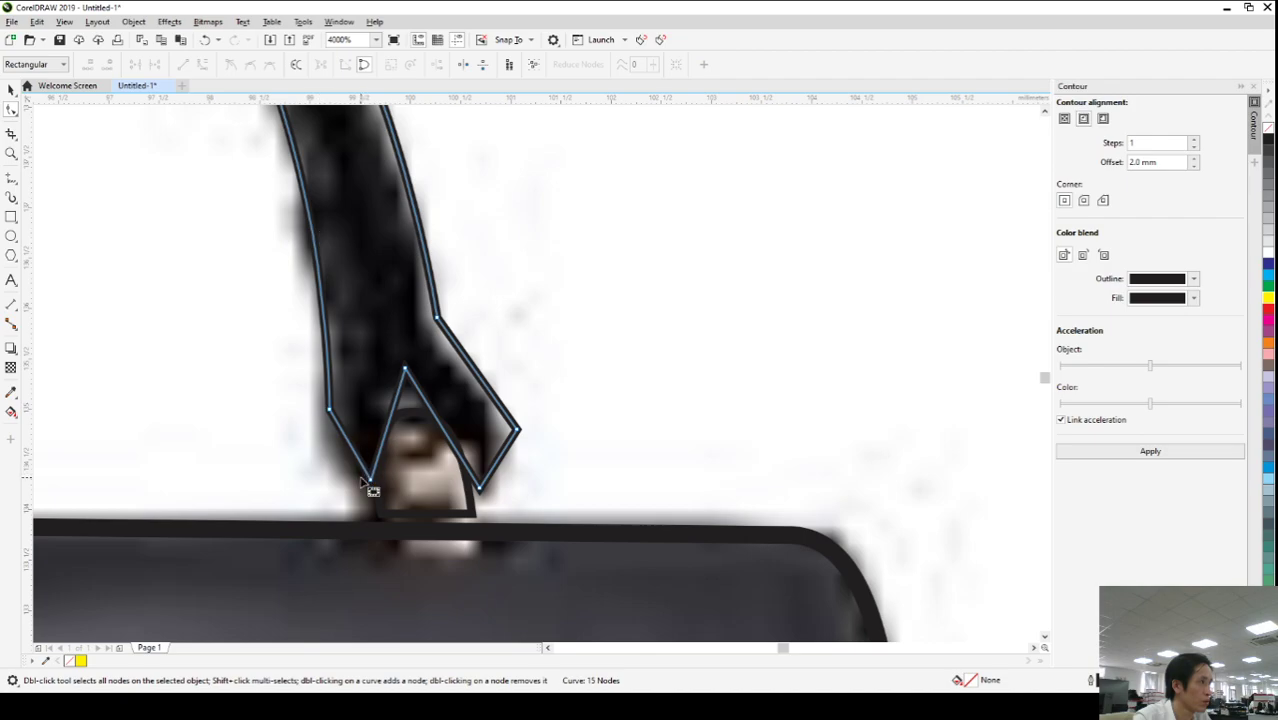
click(352, 450)
click(204, 64)
drag(355, 450, 370, 510)
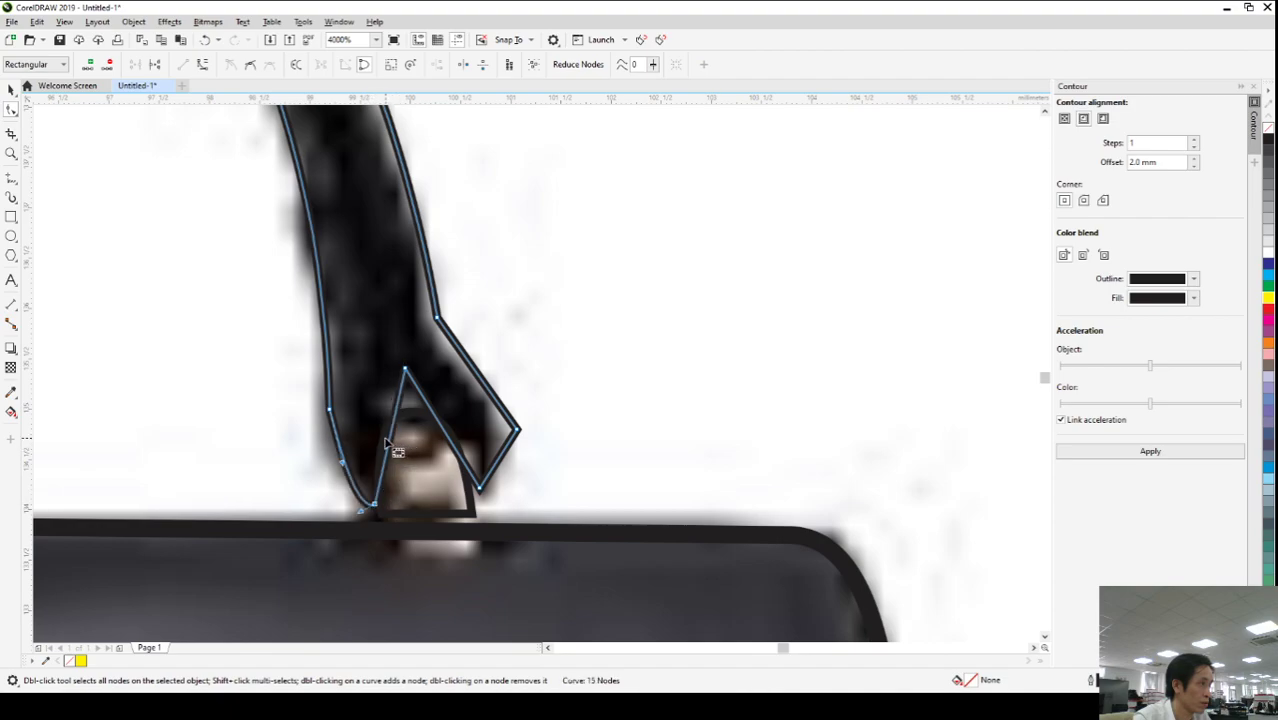
- Lower the notch peak in the handle's right end to the ring's top and curve the notch's left side along the ring
drag(405, 372, 410, 408)
click(394, 453)
click(202, 65)
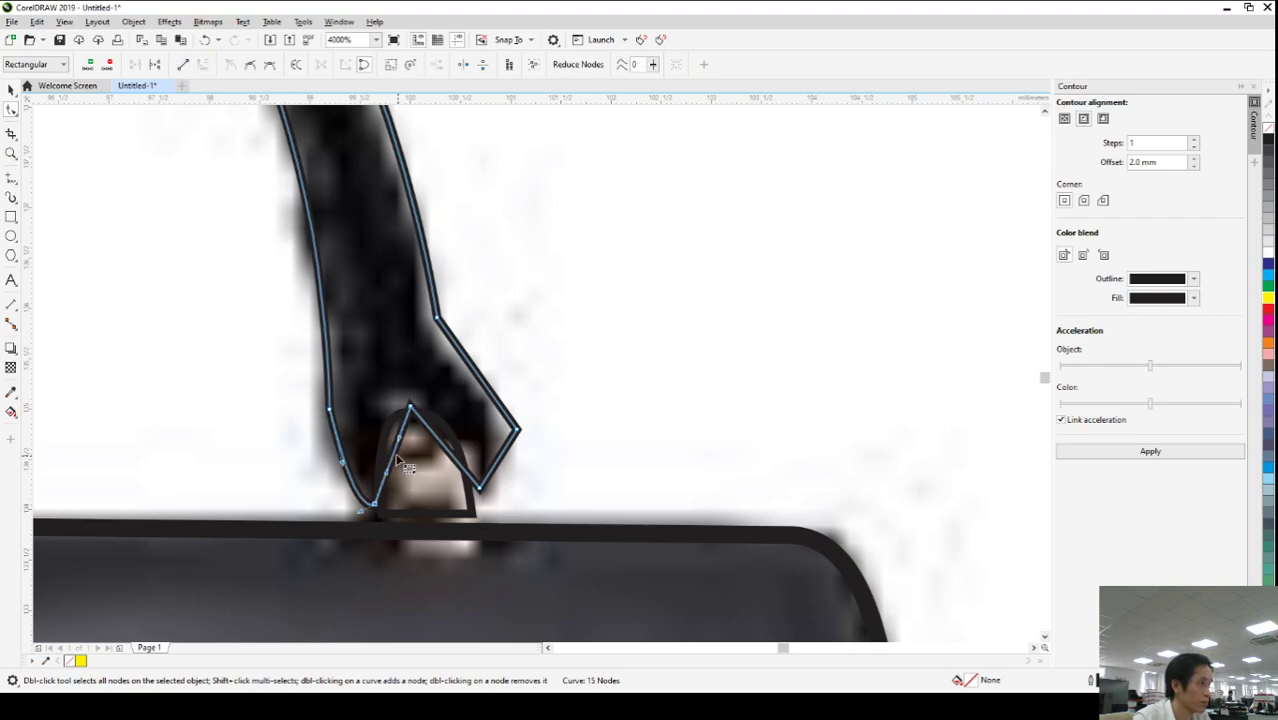
drag(397, 461, 380, 448)
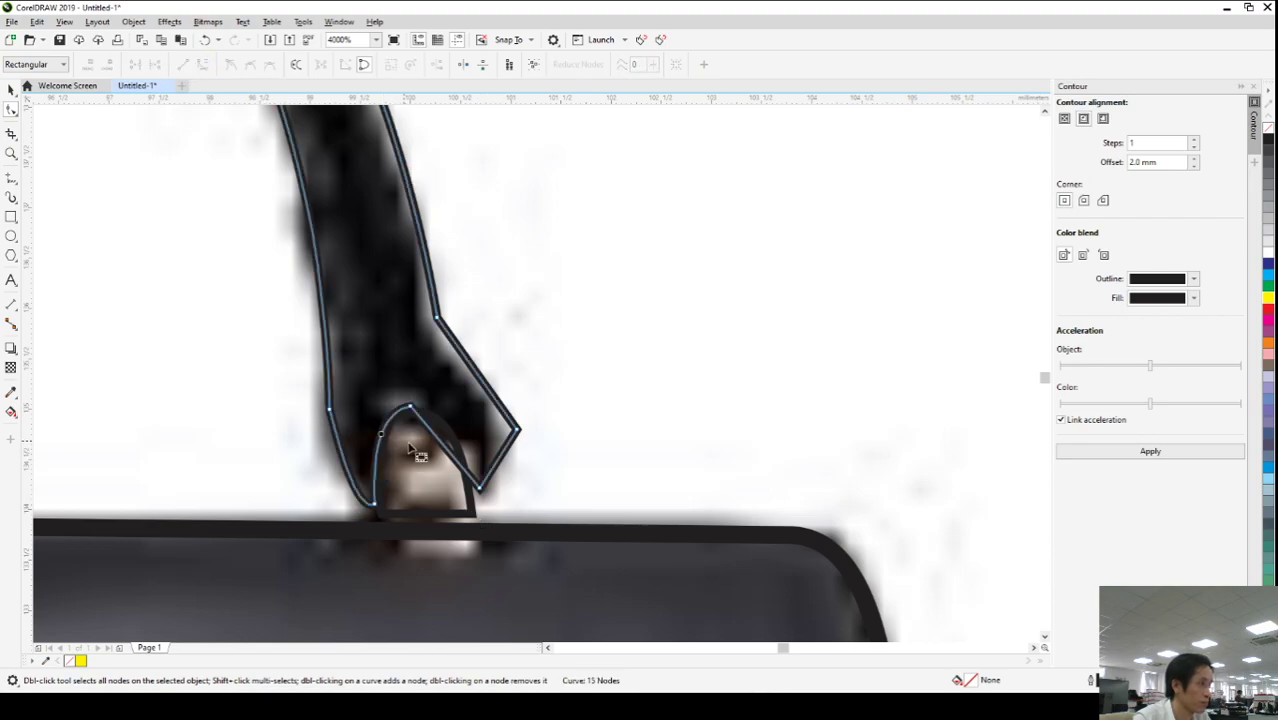
- Convert the notch's right side to a curve, bow it along the ring and move its lower node to the ring's base
click(202, 65)
drag(452, 455, 468, 436)
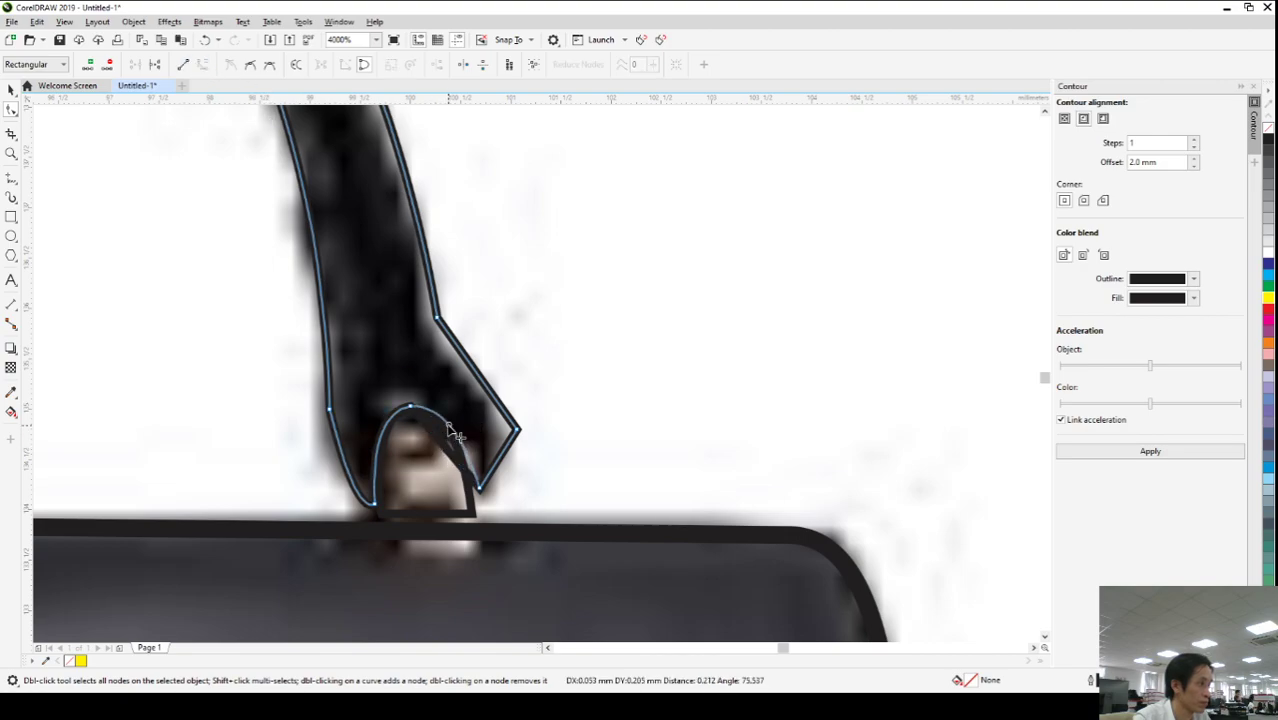
drag(480, 490, 471, 513)
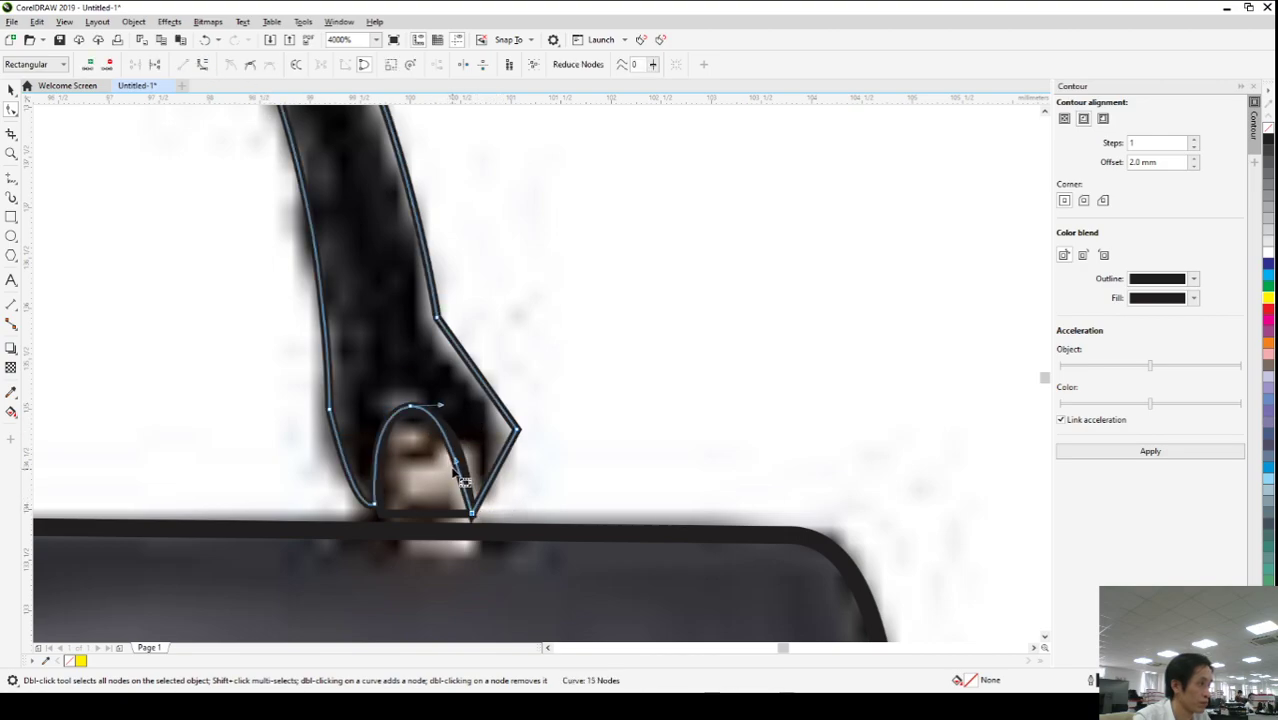
drag(460, 470, 503, 483)
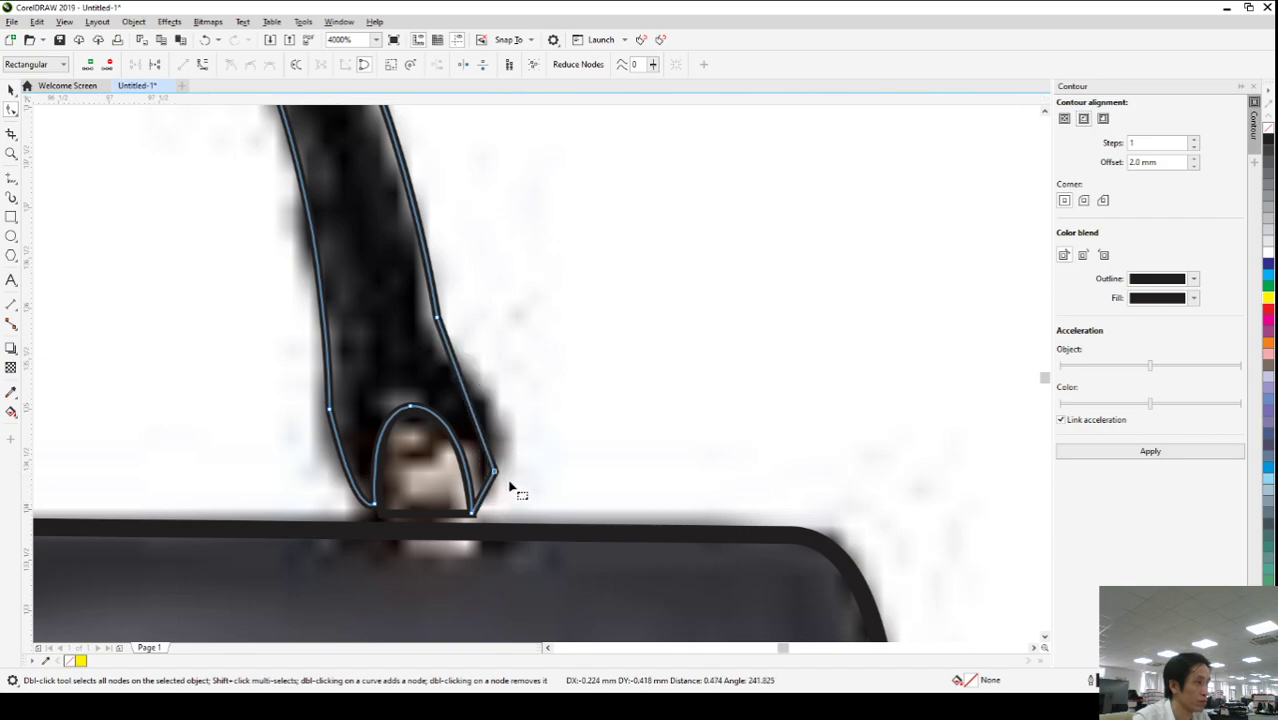
- Delete the outer corner node at the handle's right end and bow the remaining segment outward around the rounded end
key(Delete)
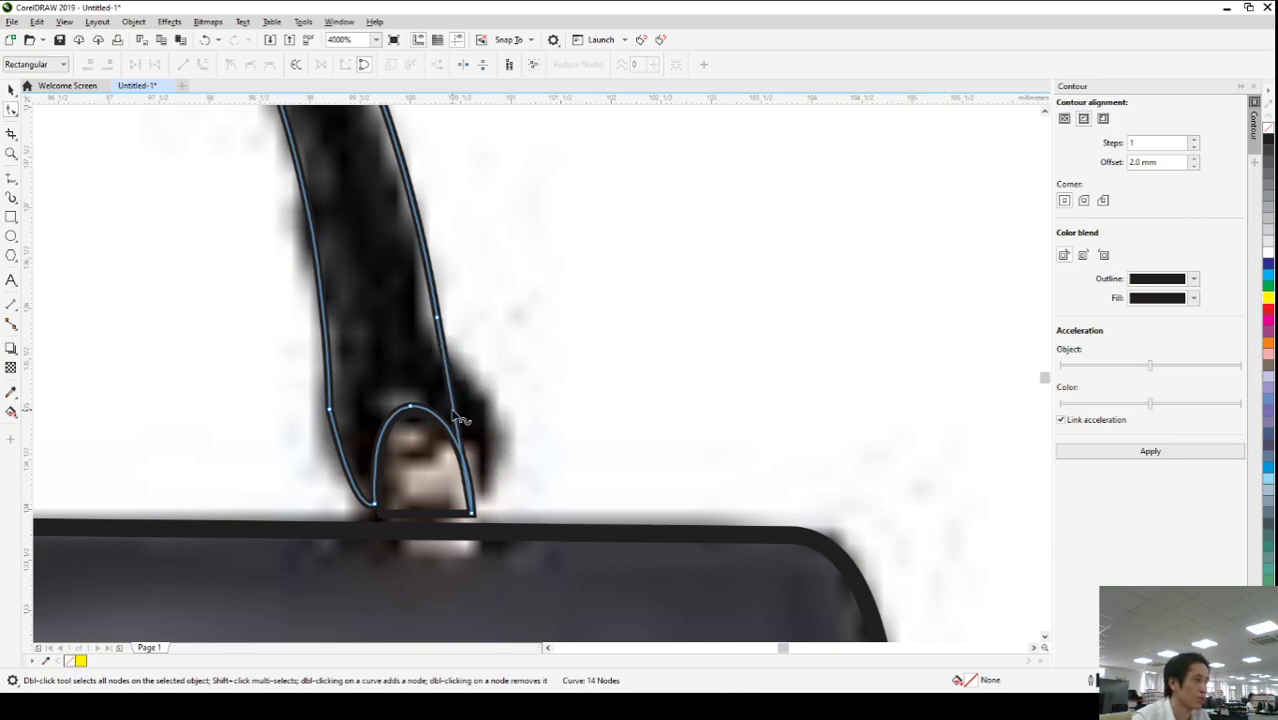
click(467, 447)
drag(466, 443, 548, 425)
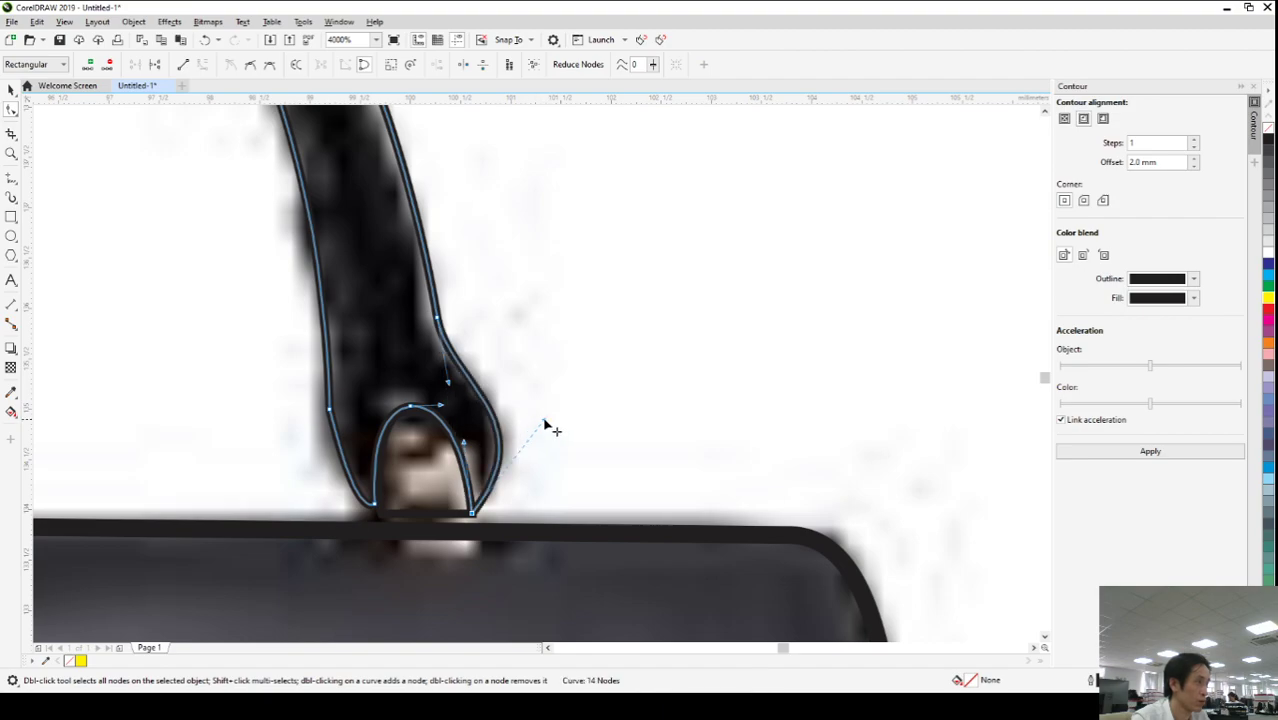
- Examine the traced handle ends and the outlines across the whole bag
scroll(504, 472, down, 3)
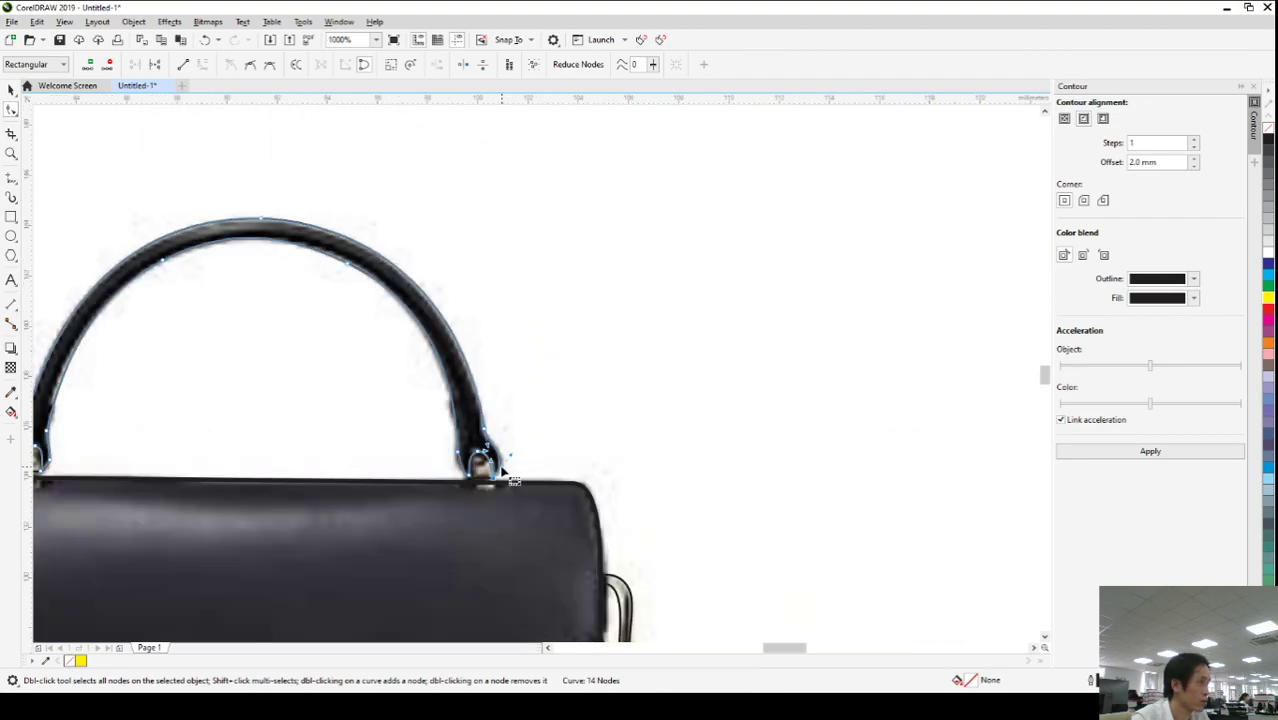
scroll(504, 472, down, 1)
scroll(516, 470, up, 4)
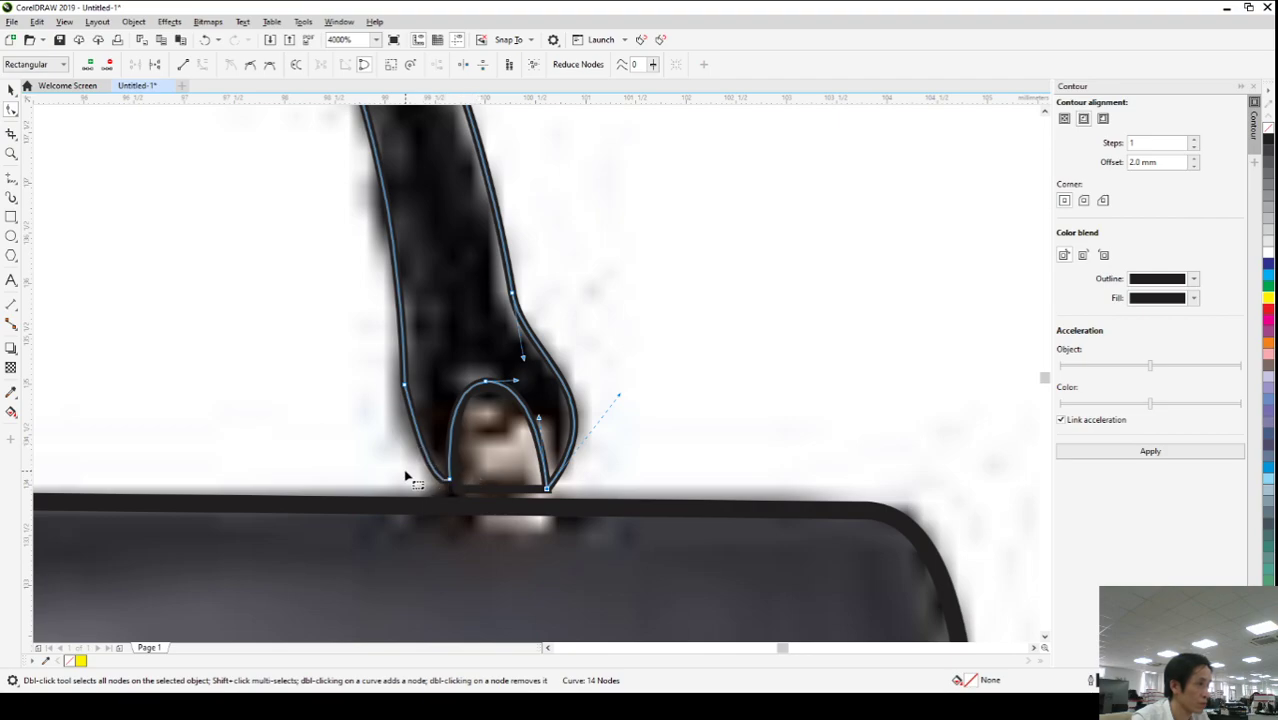
scroll(406, 477, down, 2)
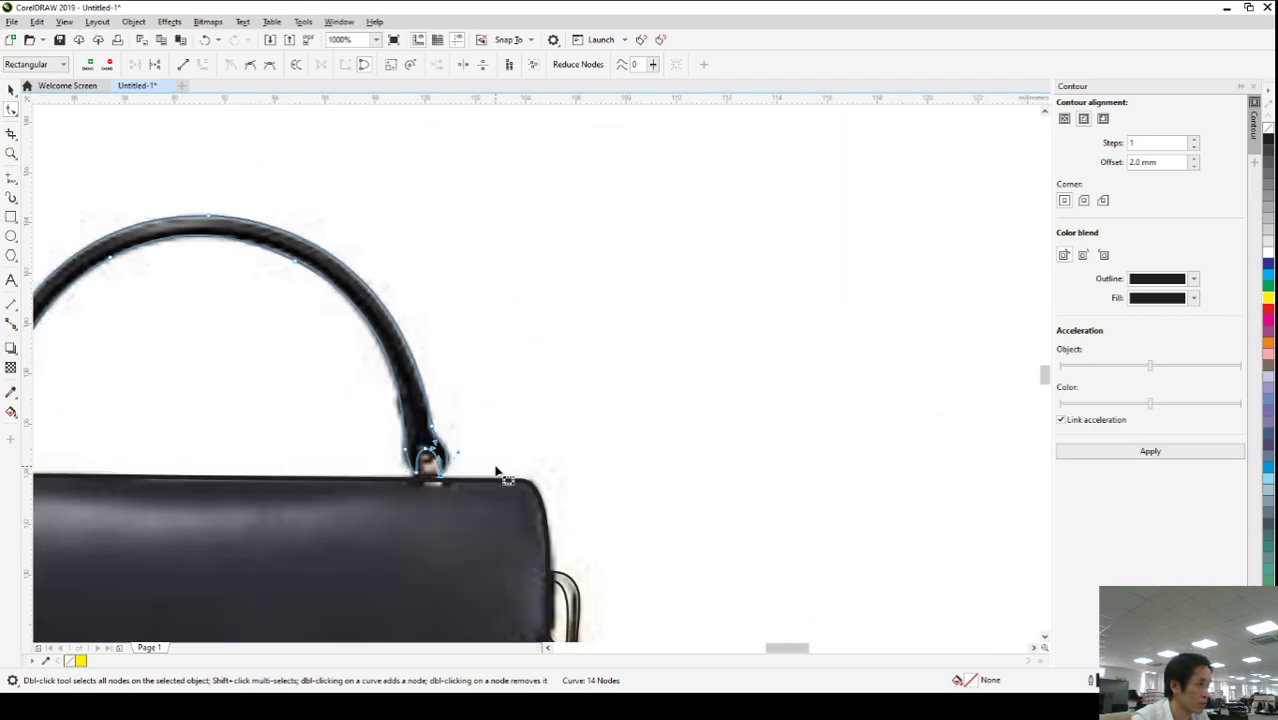
scroll(496, 471, down, 2)
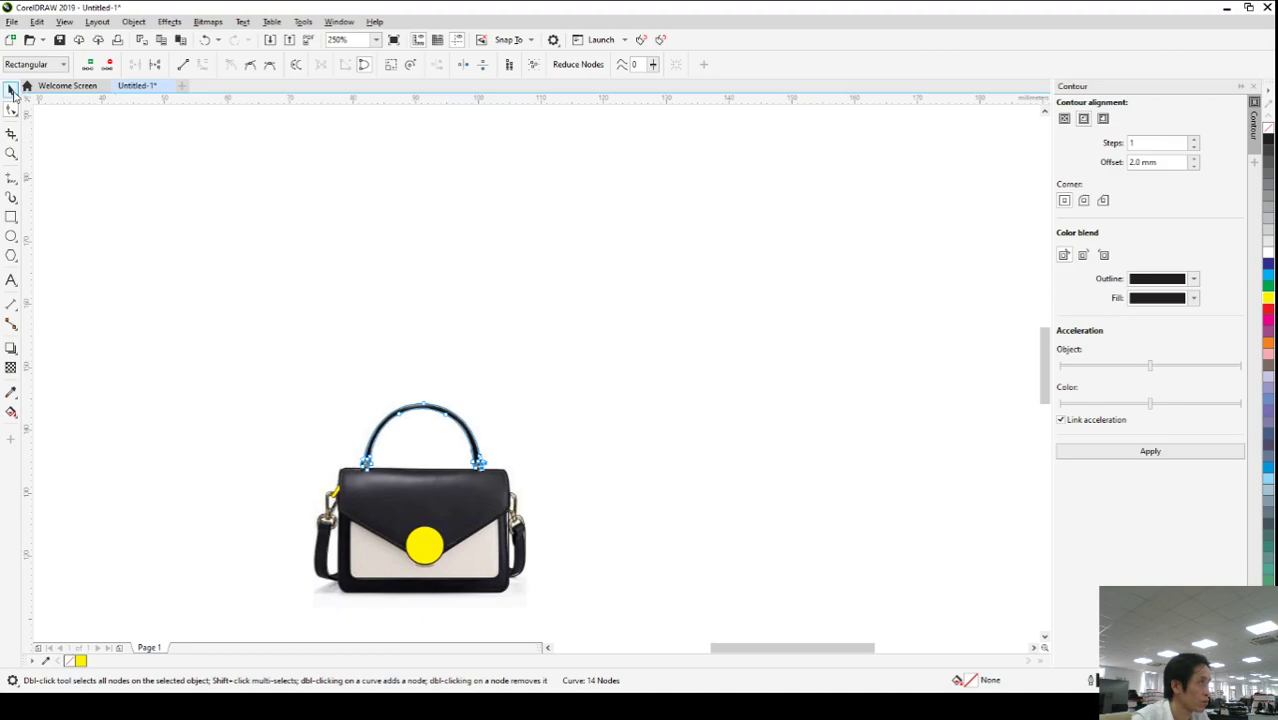
click(11, 89)
click(326, 369)
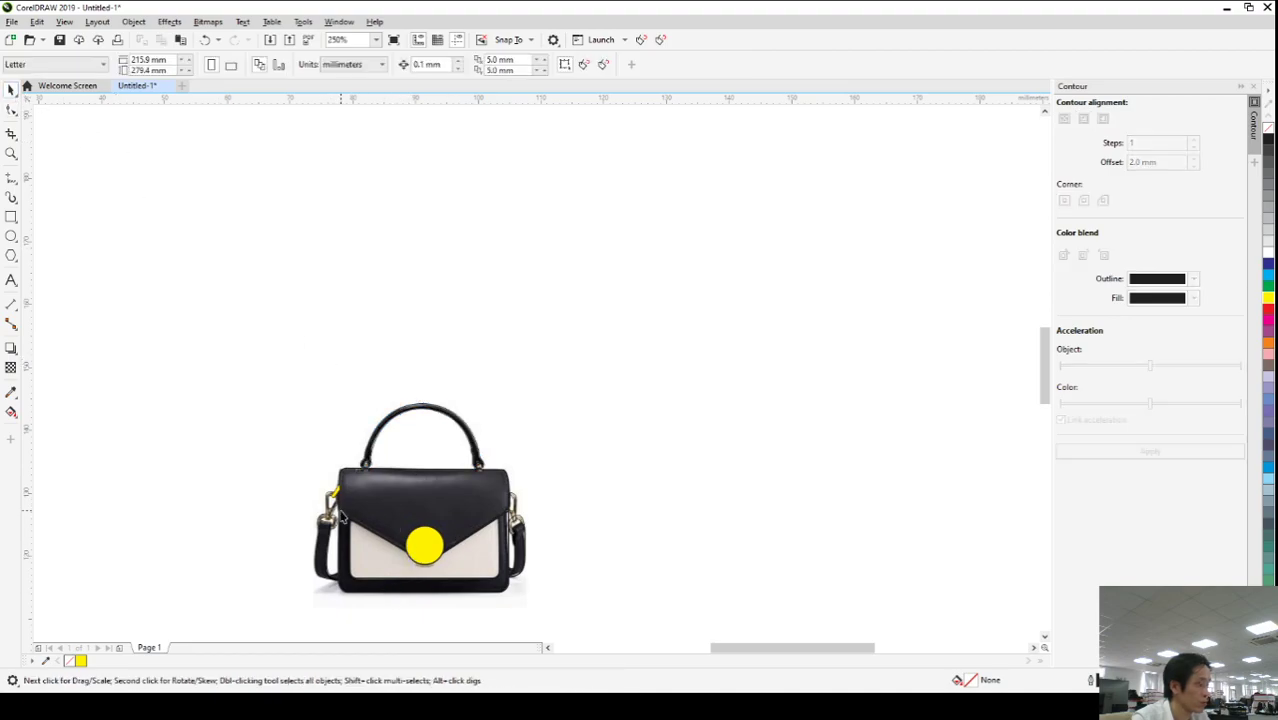
scroll(341, 516, up, 1)
scroll(320, 497, down, 1)
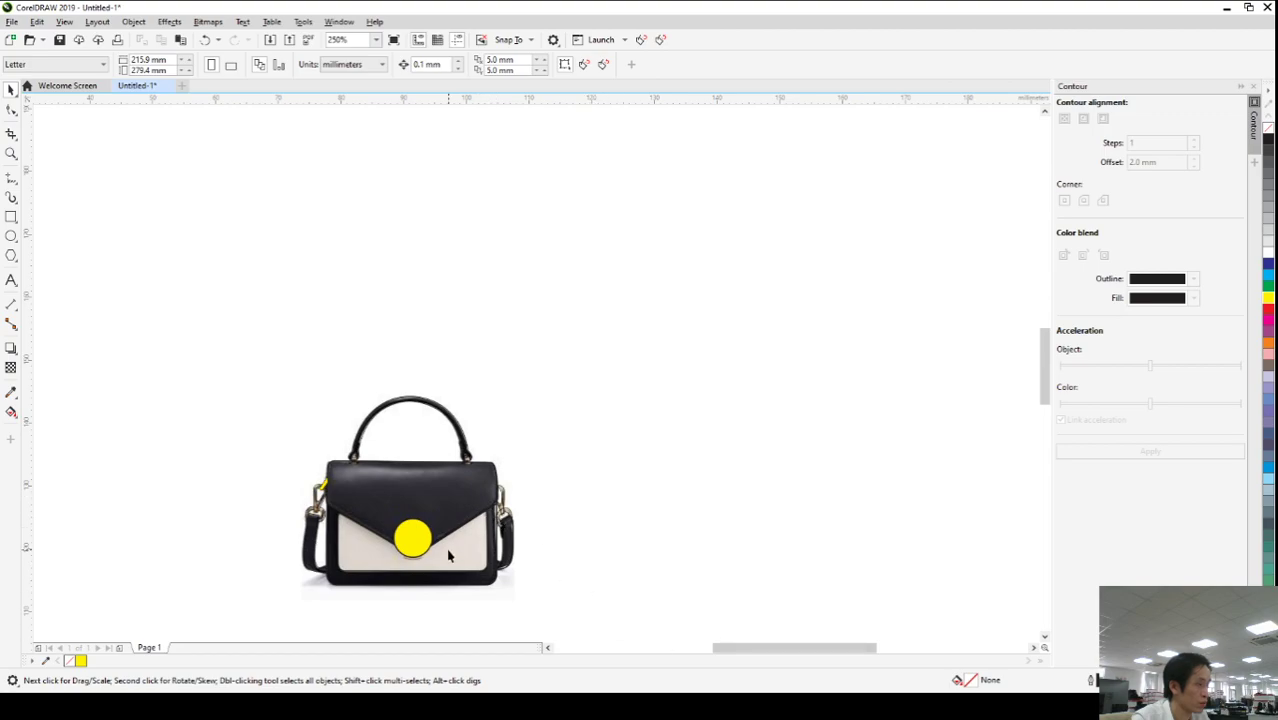
click(462, 500)
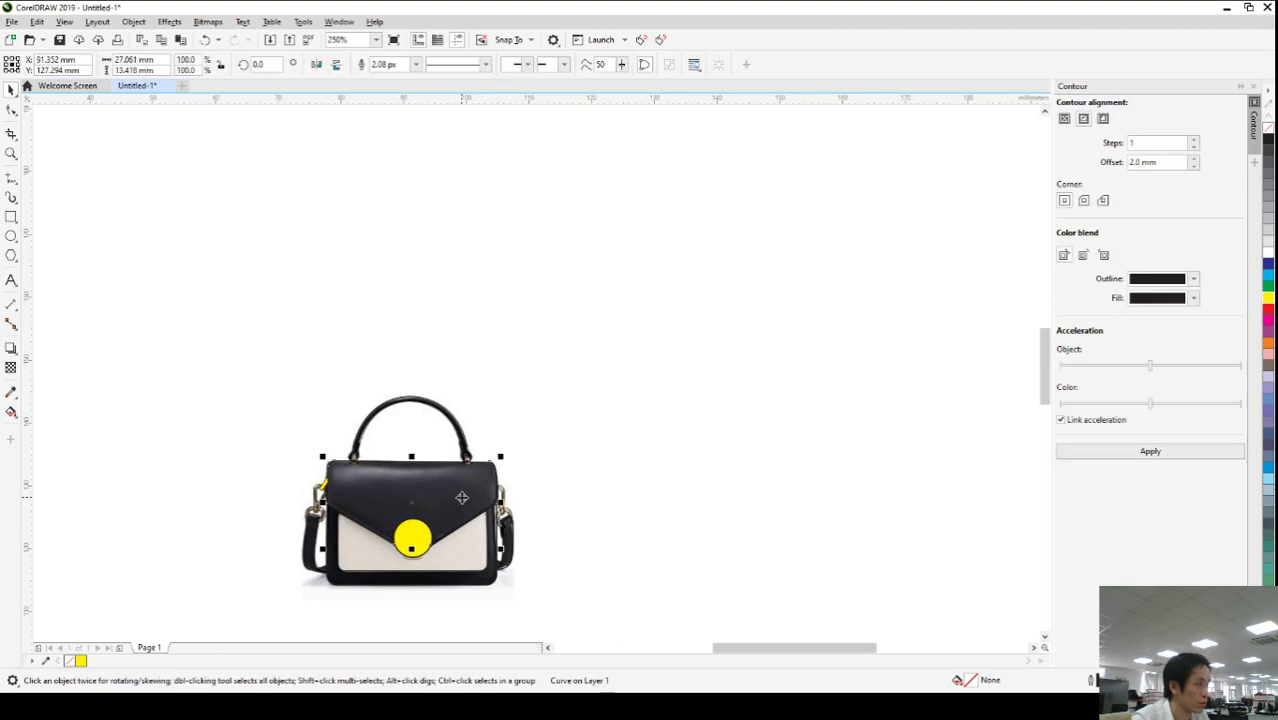
click(676, 528)
scroll(440, 540, down, 1)
scroll(448, 560, up, 1)
scroll(448, 564, up, 1)
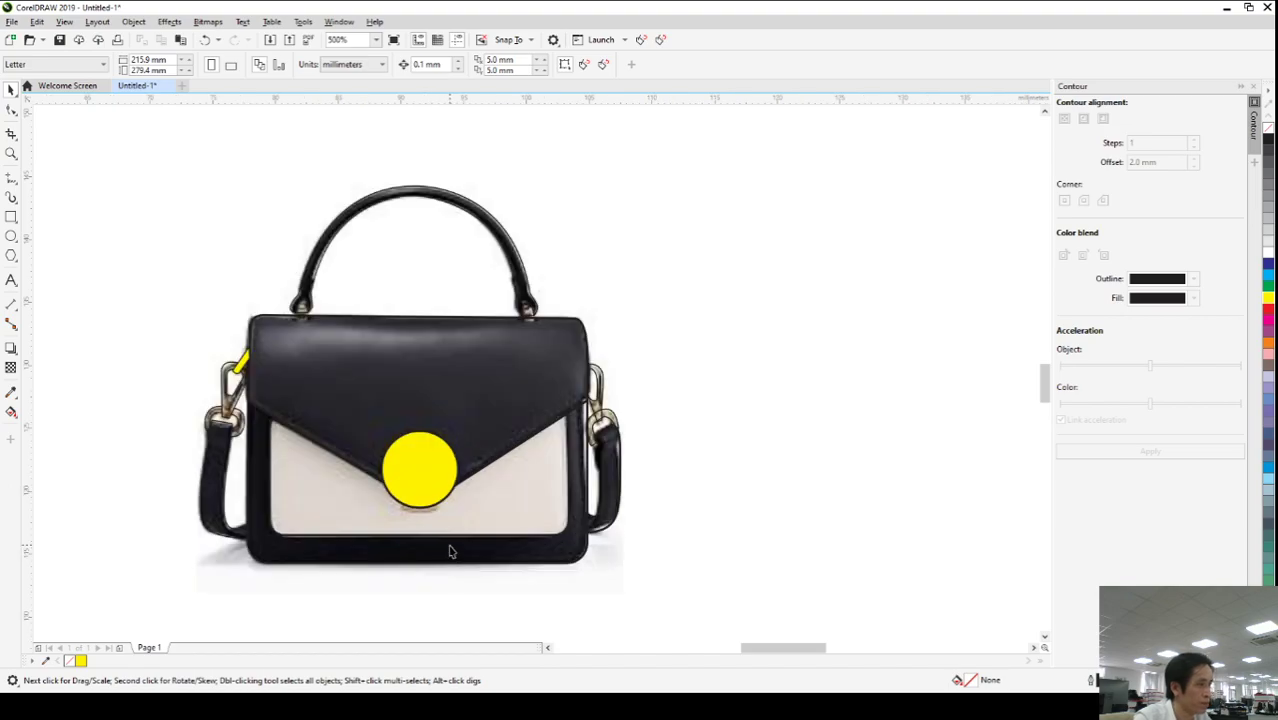
scroll(352, 216, up, 1)
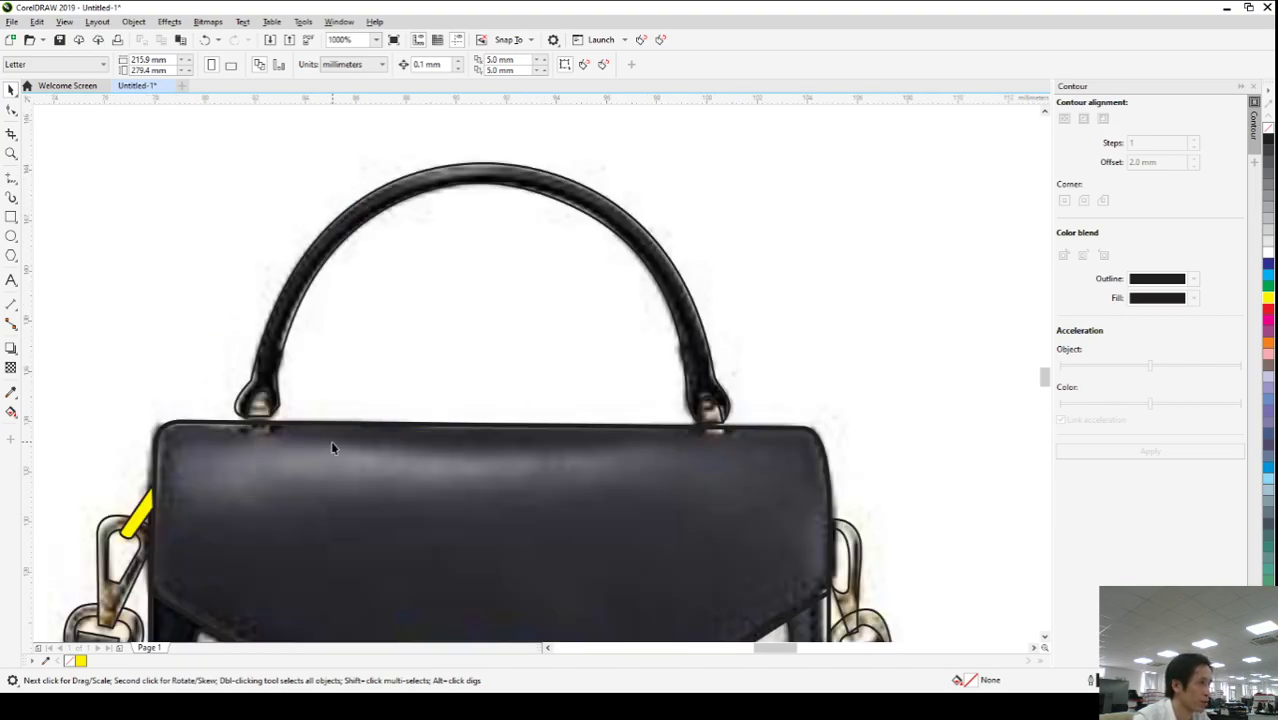
scroll(302, 440, down, 2)
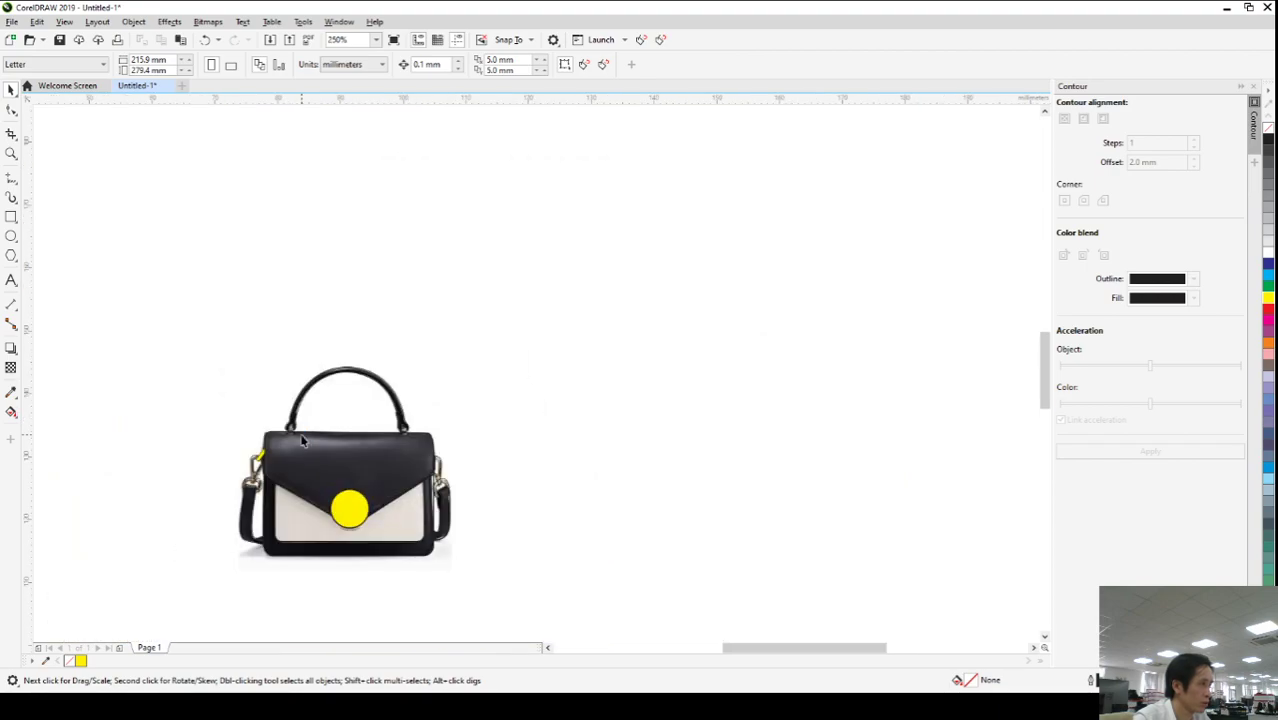
click(305, 403)
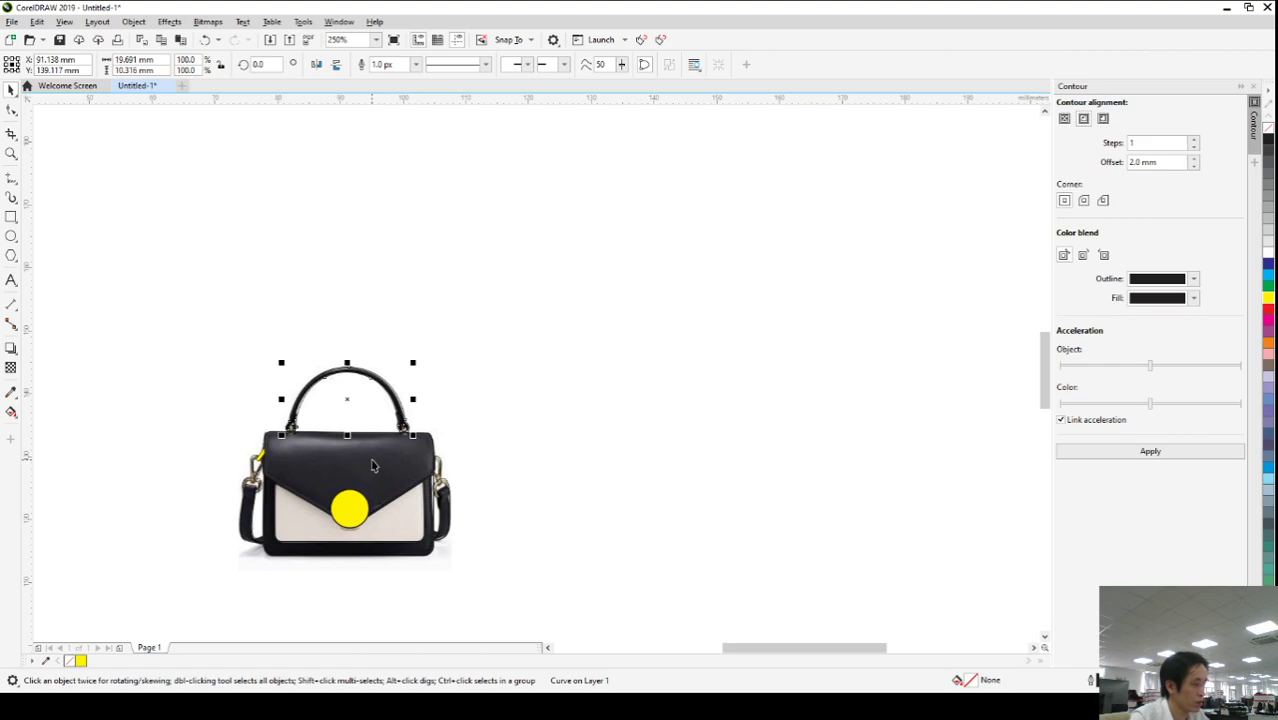
key(Escape)
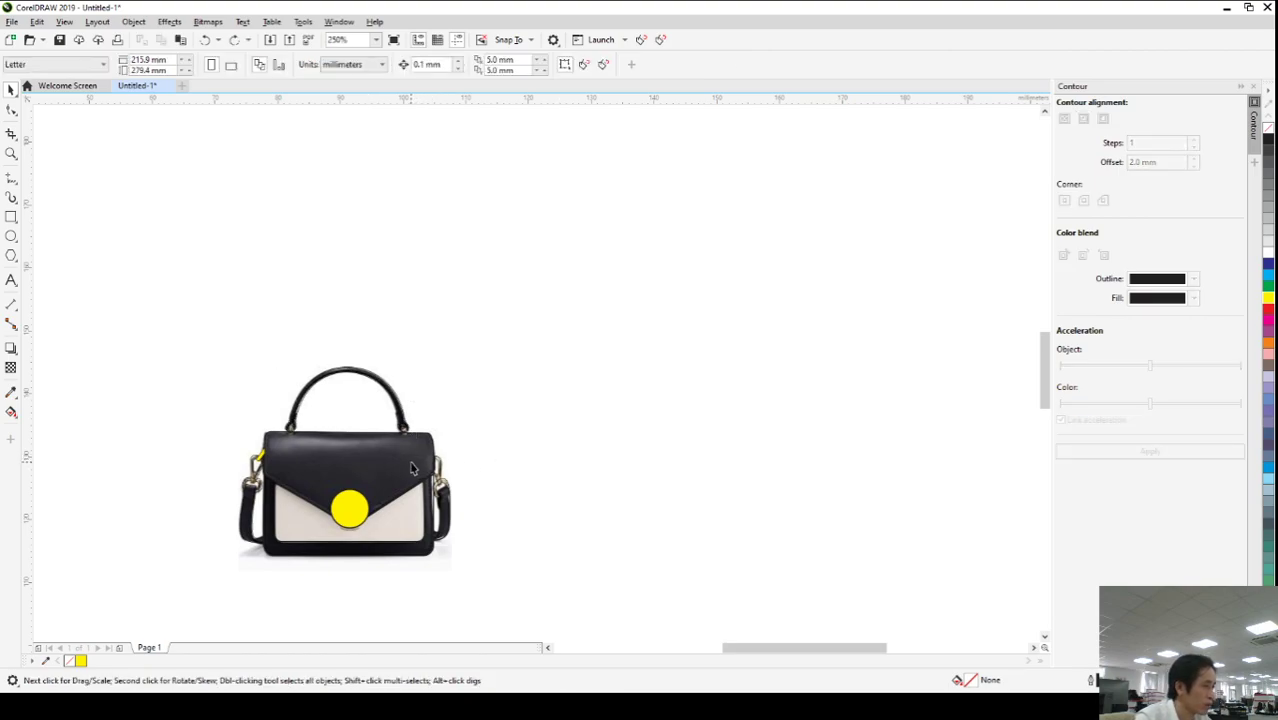
- Fill the left strap shape with 10% black (C0 M0 Y0 K10)
scroll(291, 515, up, 1)
click(203, 515)
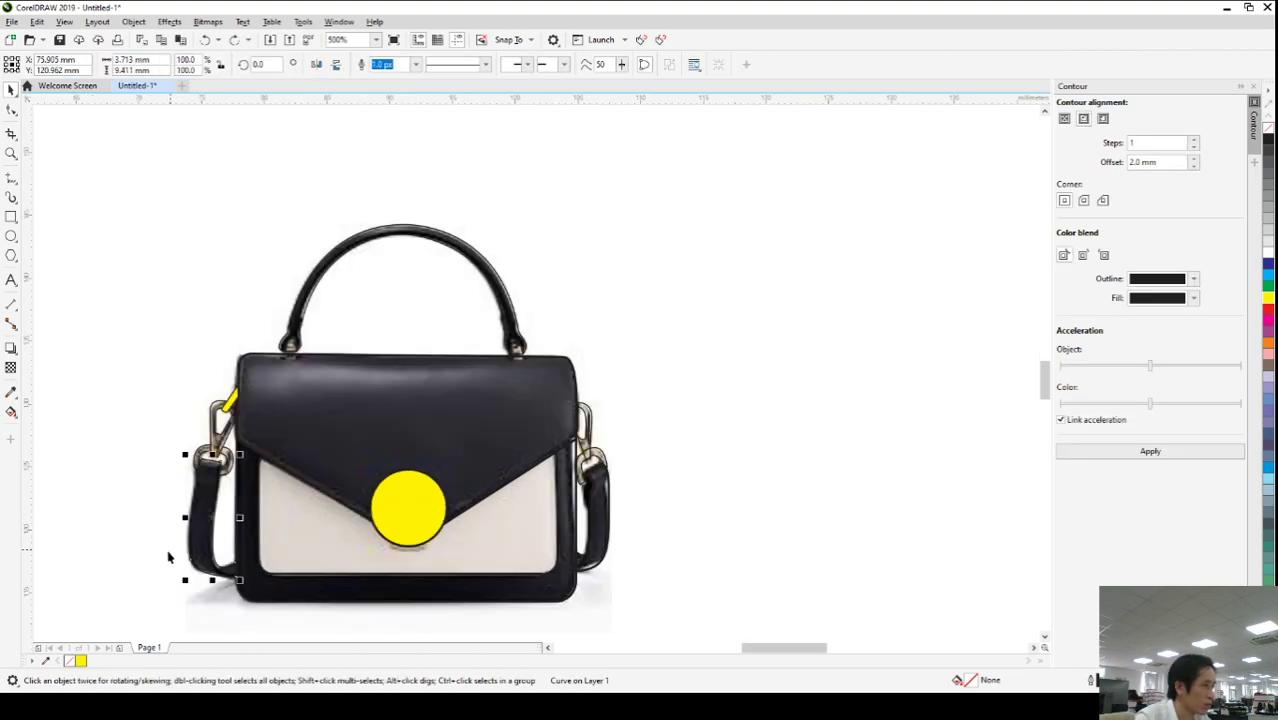
scroll(165, 562, up, 1)
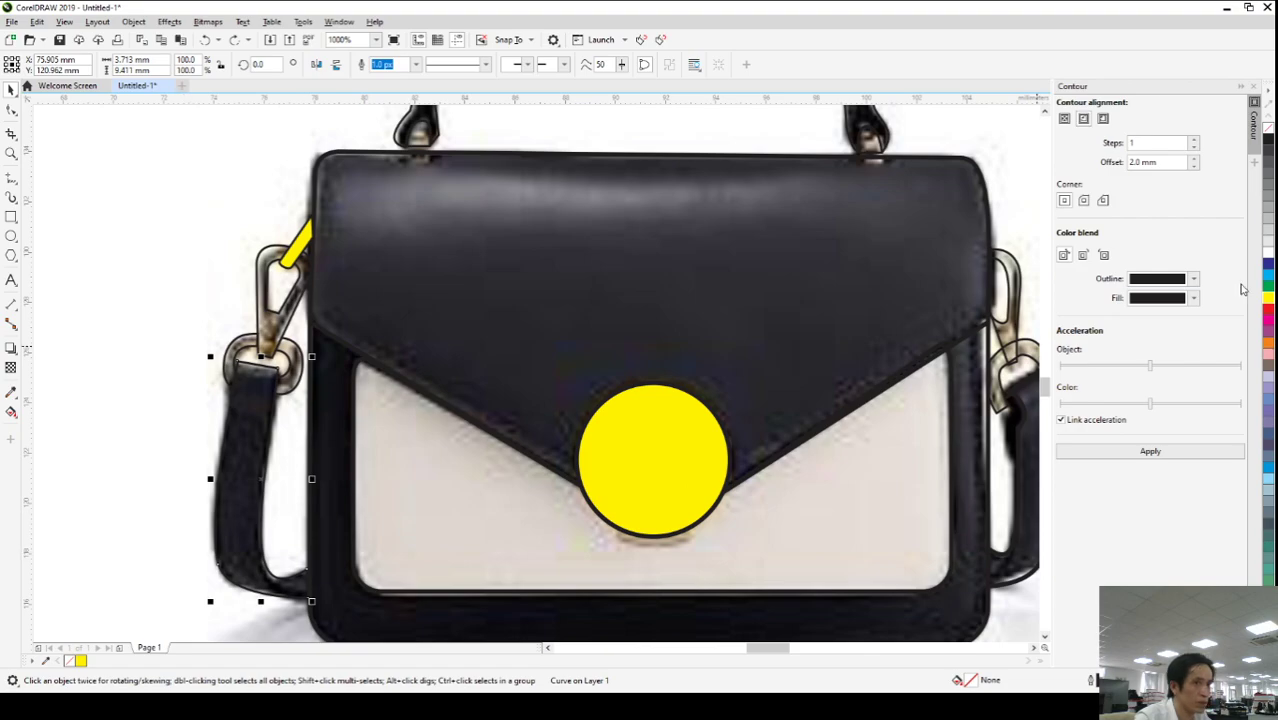
click(1267, 252)
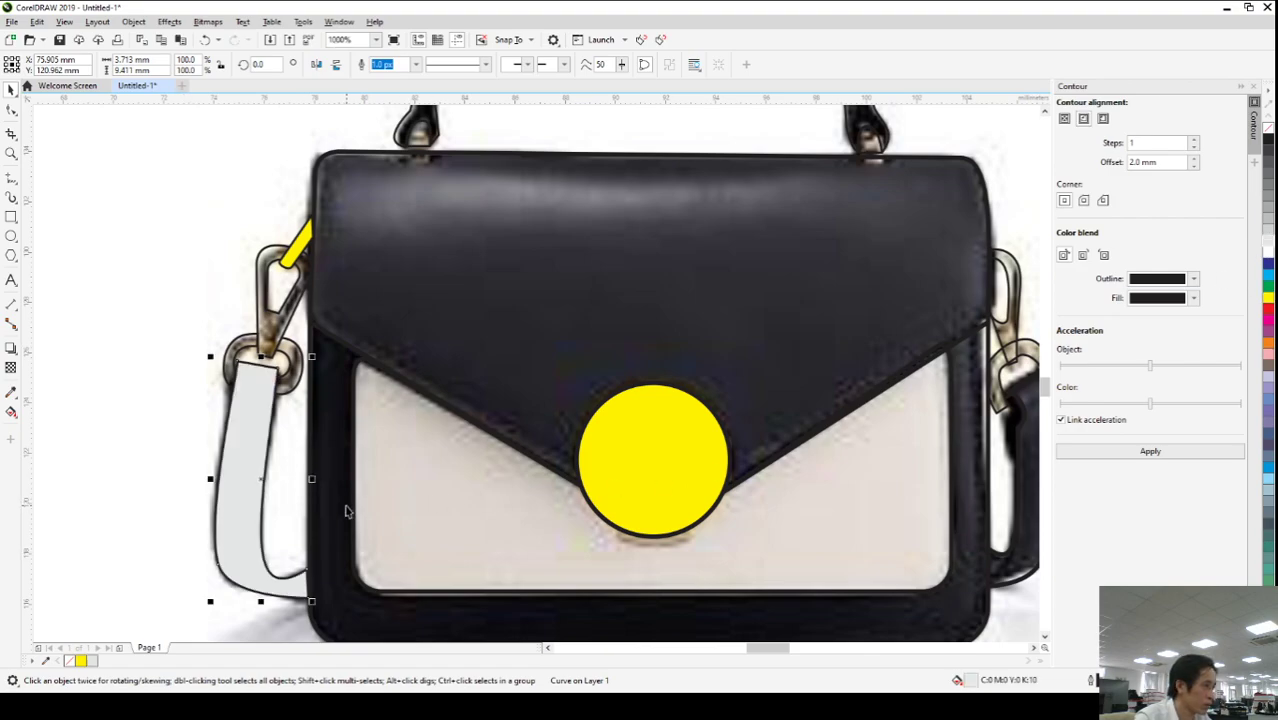
- Fill both halves of the metal ring above the left strap with yellow
scroll(262, 356, up, 1)
click(332, 356)
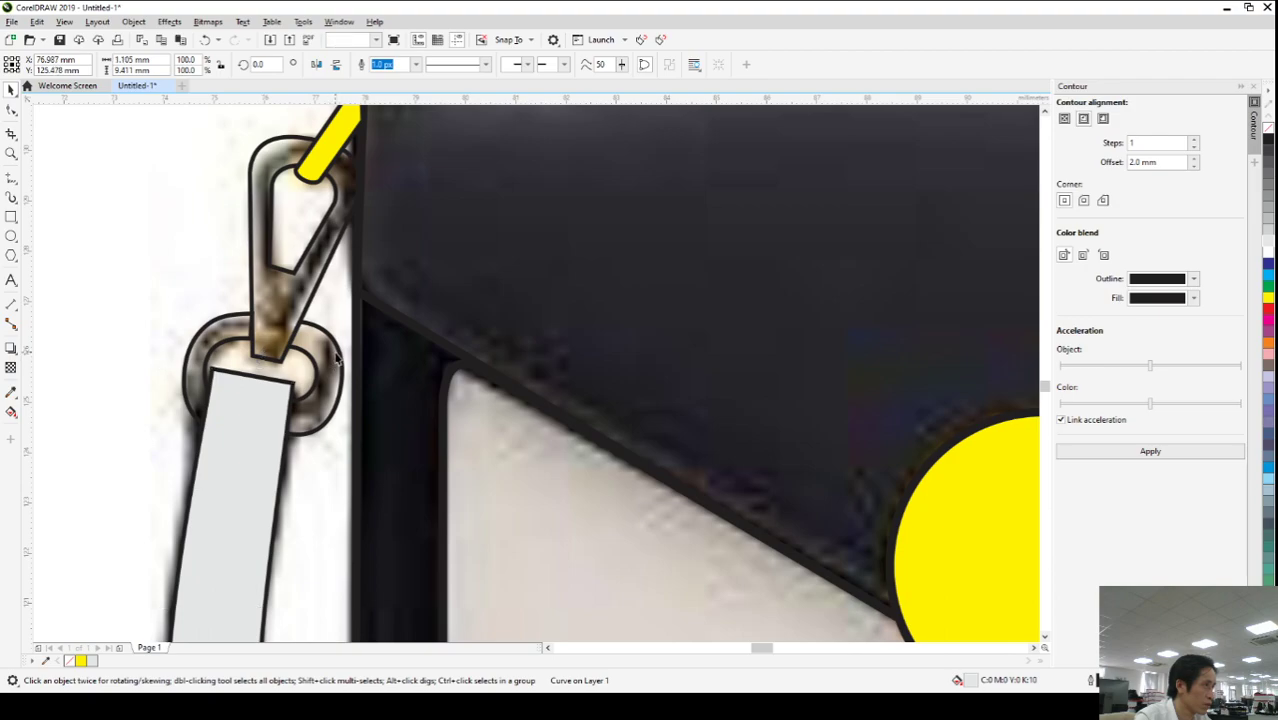
click(1267, 300)
click(232, 337)
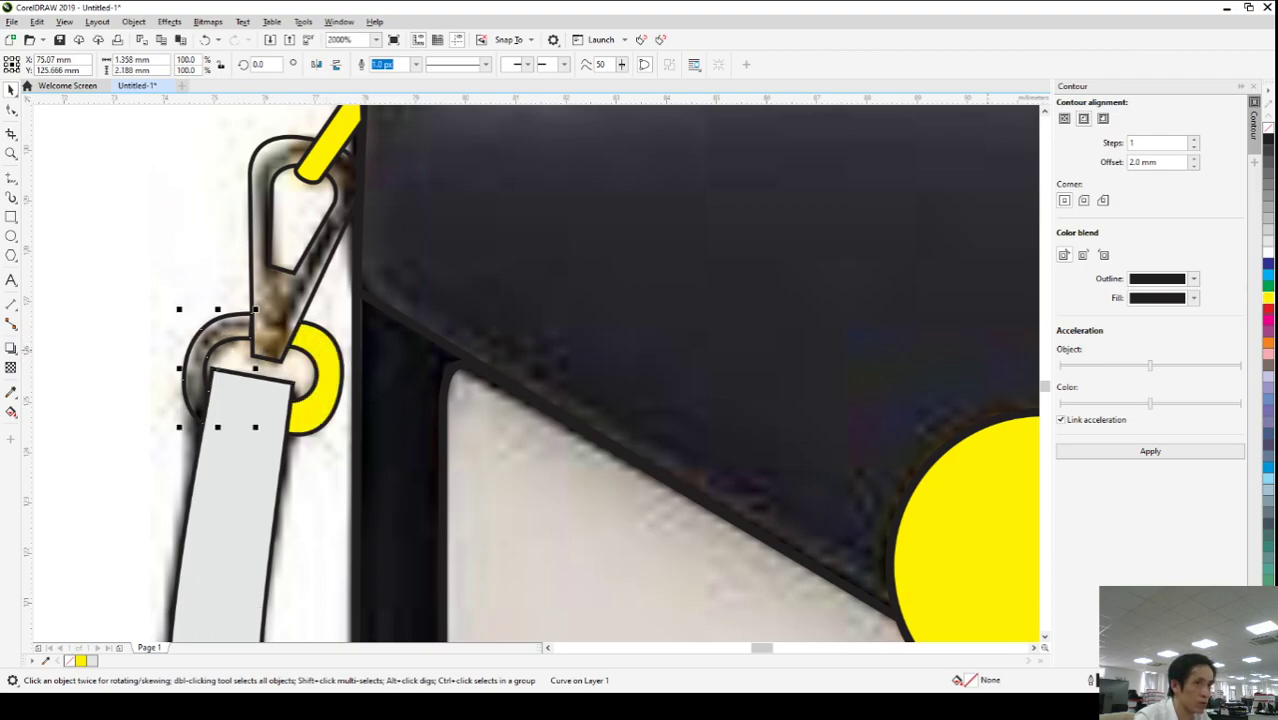
click(1267, 298)
- Try to fill the outer clasp shape above the left strap's ring with yellow
click(303, 308)
click(1266, 298)
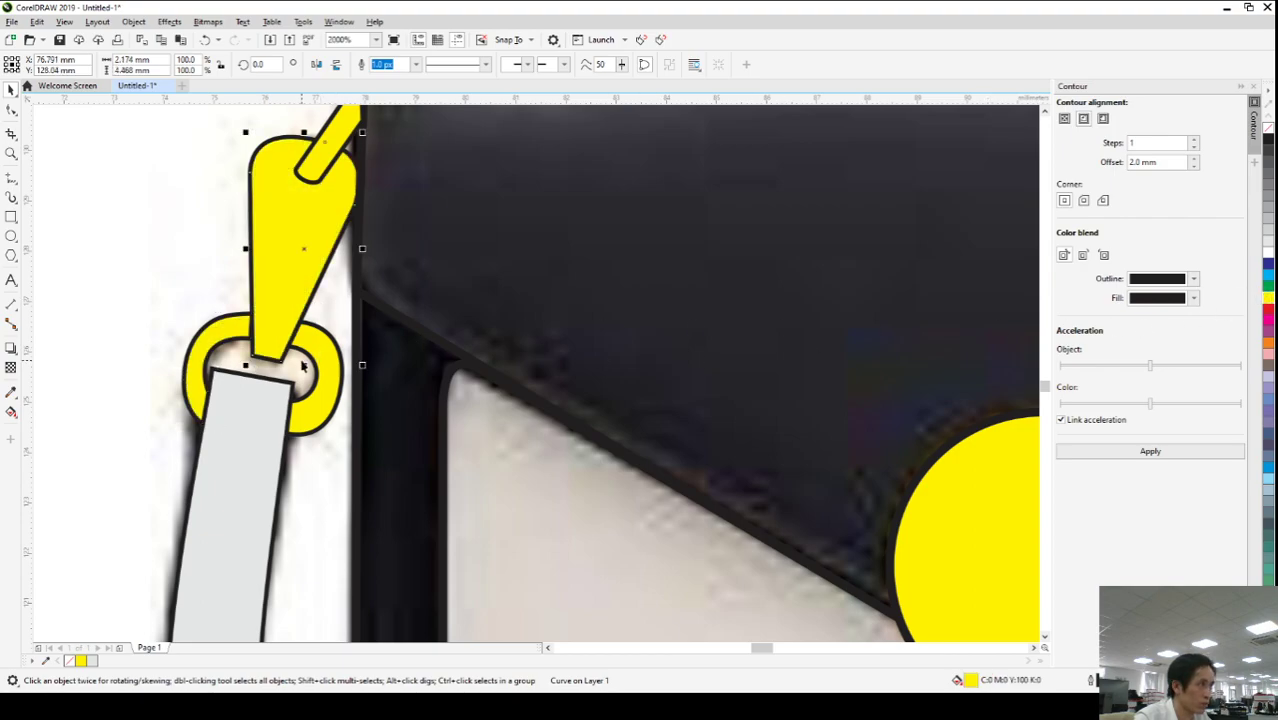
key(ctrl+z)
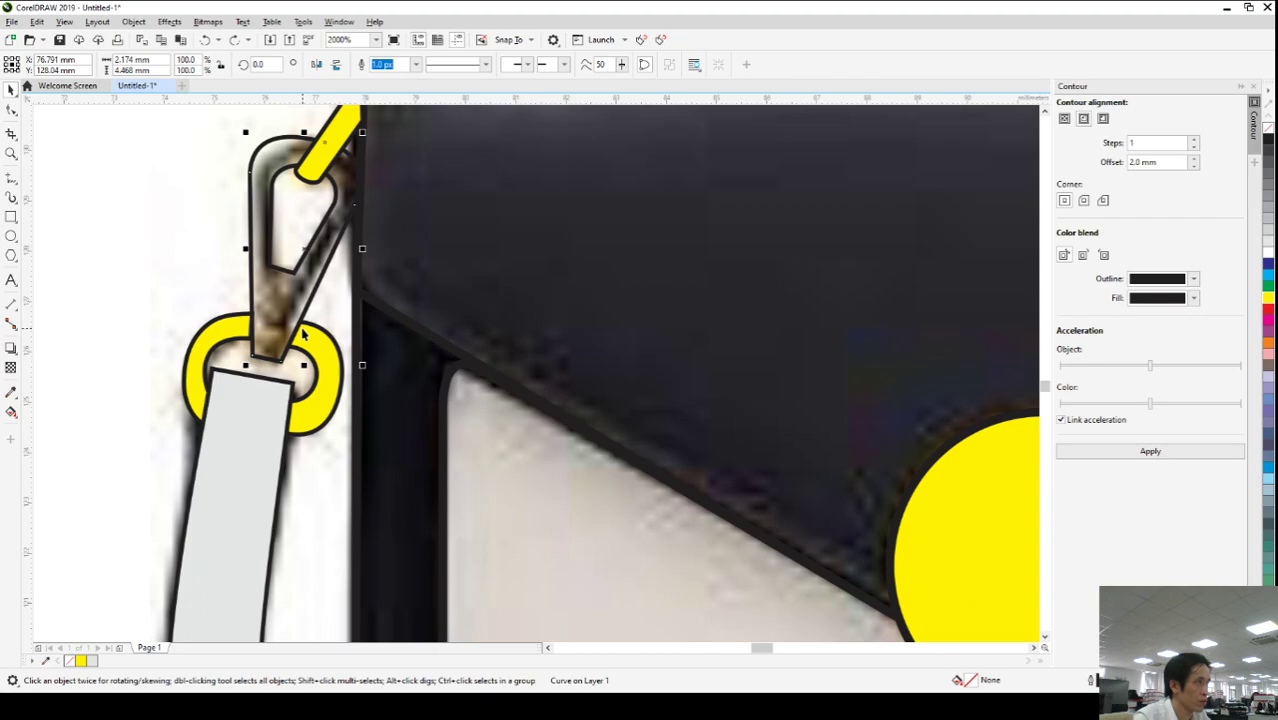
- Bring the left clasp's inner opening shape in front of the yellow bar
click(150, 238)
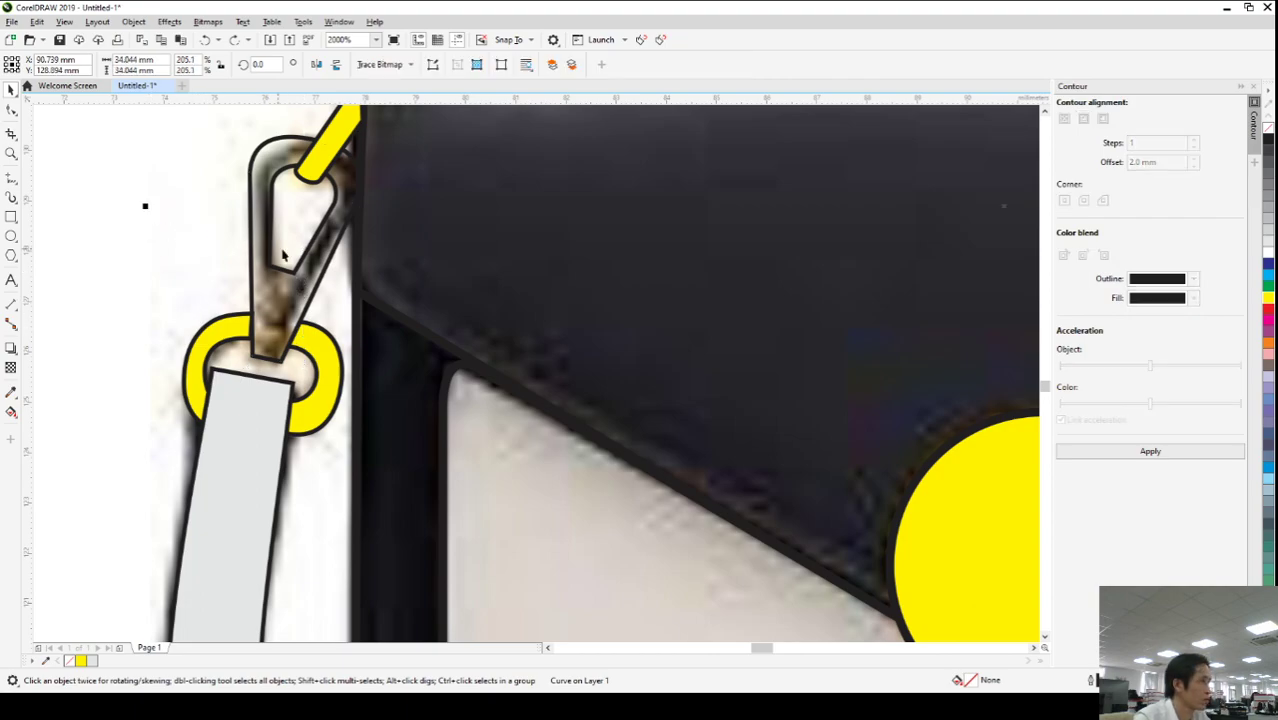
click(278, 268)
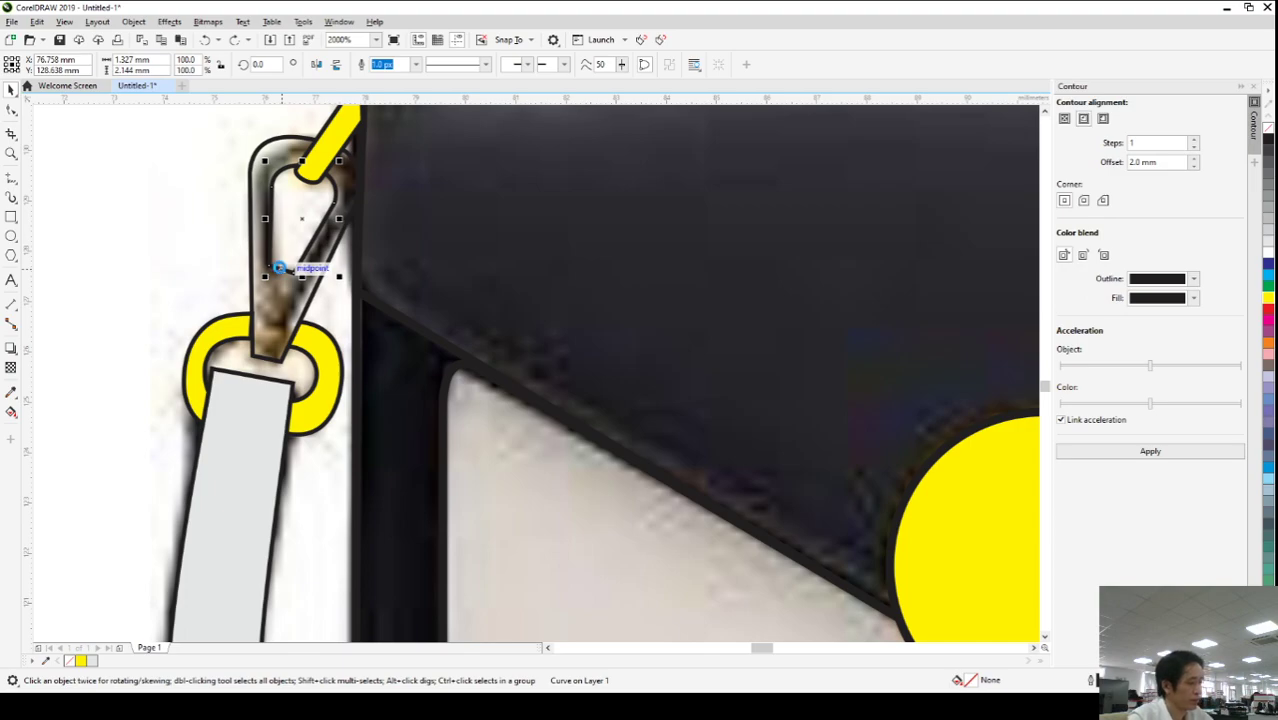
drag(278, 268, 300, 271)
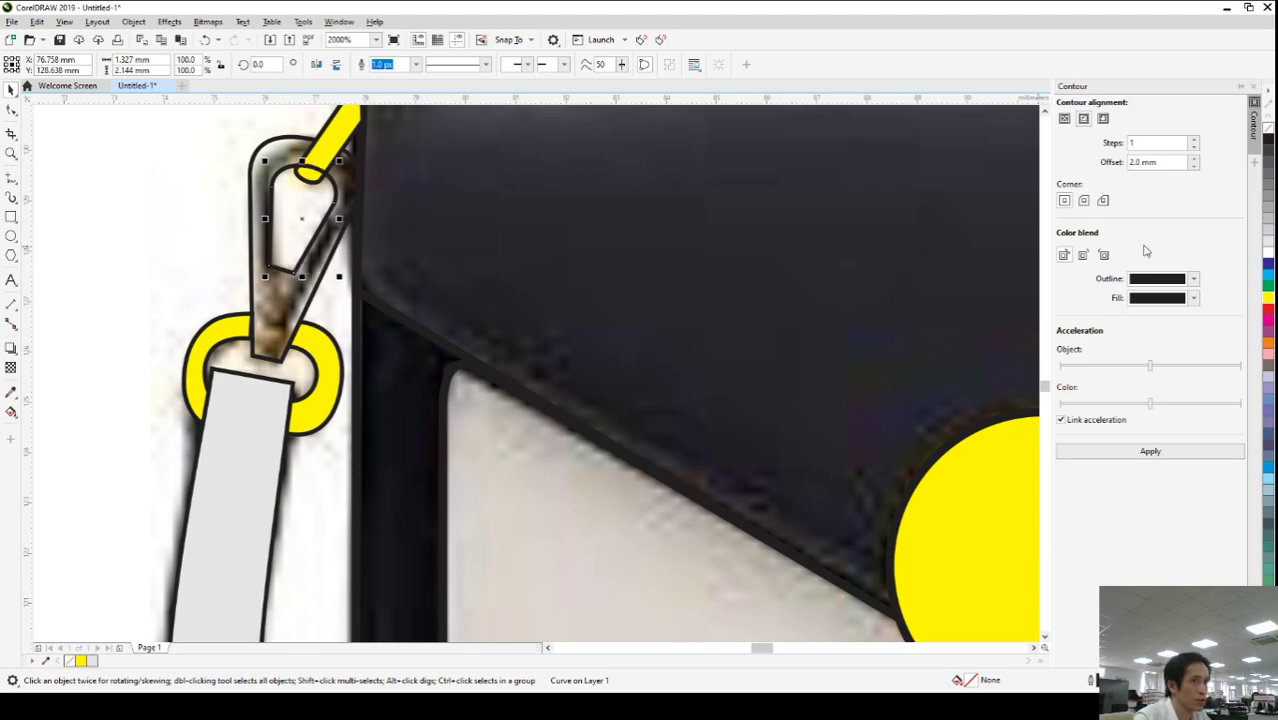
- Fill the left clasp's inner opening with white and its outer shape with yellow
click(1268, 255)
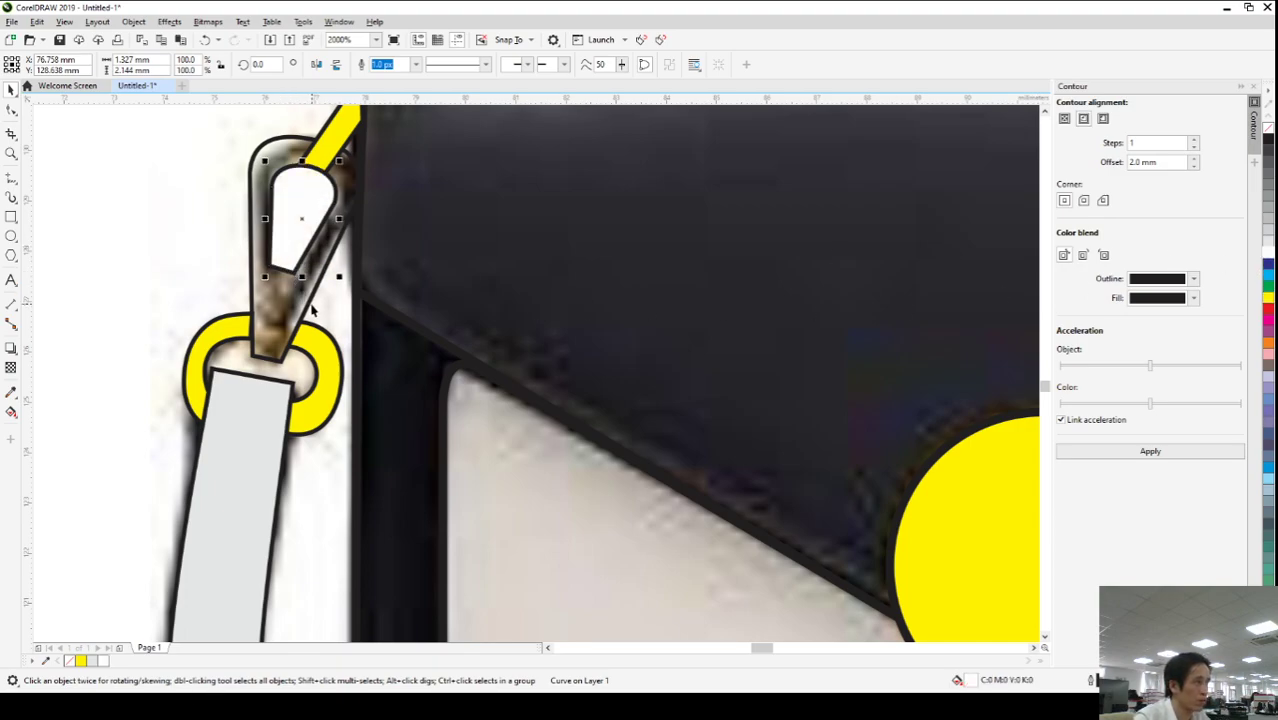
click(312, 305)
click(1267, 299)
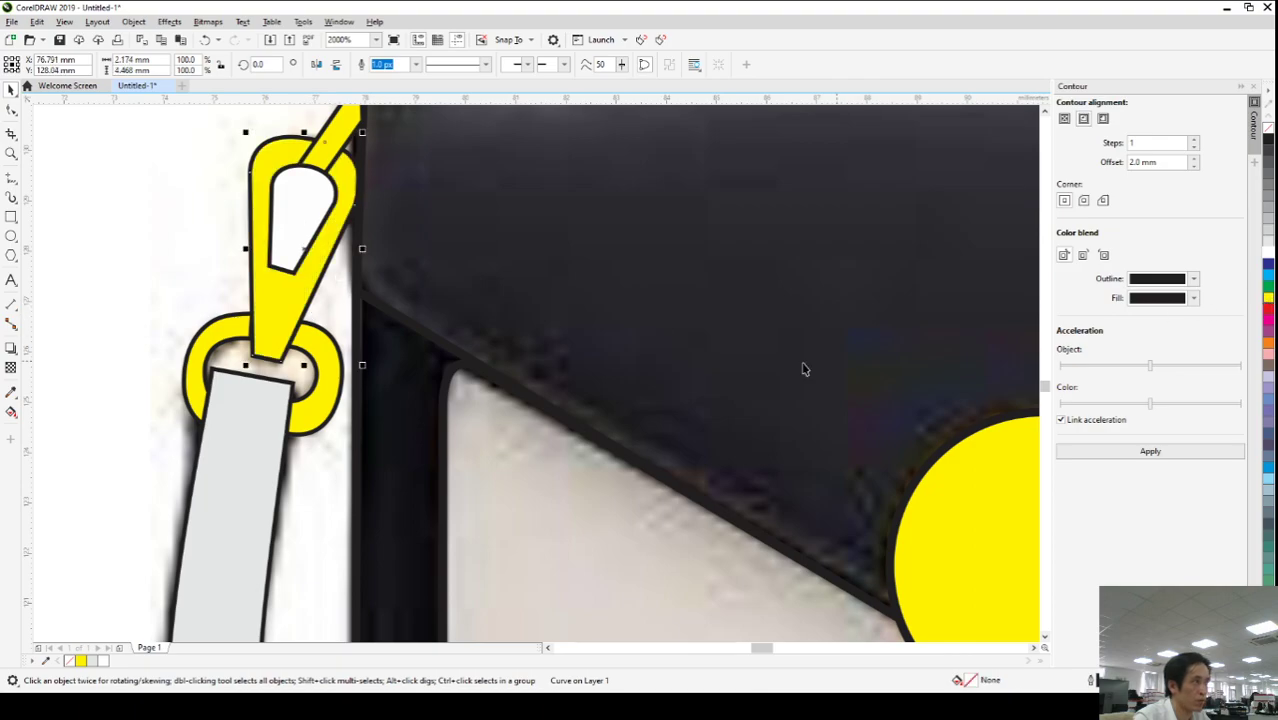
scroll(131, 419, down, 3)
click(538, 443)
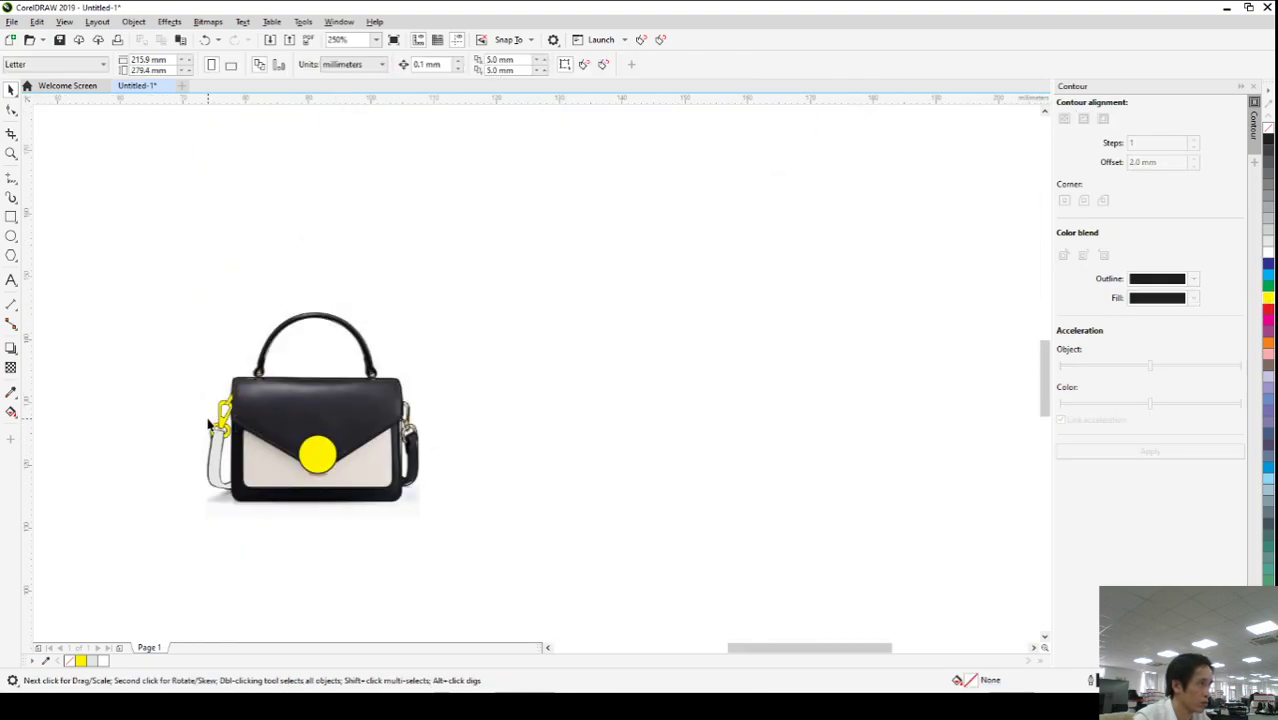
- Fill the inner opening of the right clasp with white
scroll(222, 418, up, 1)
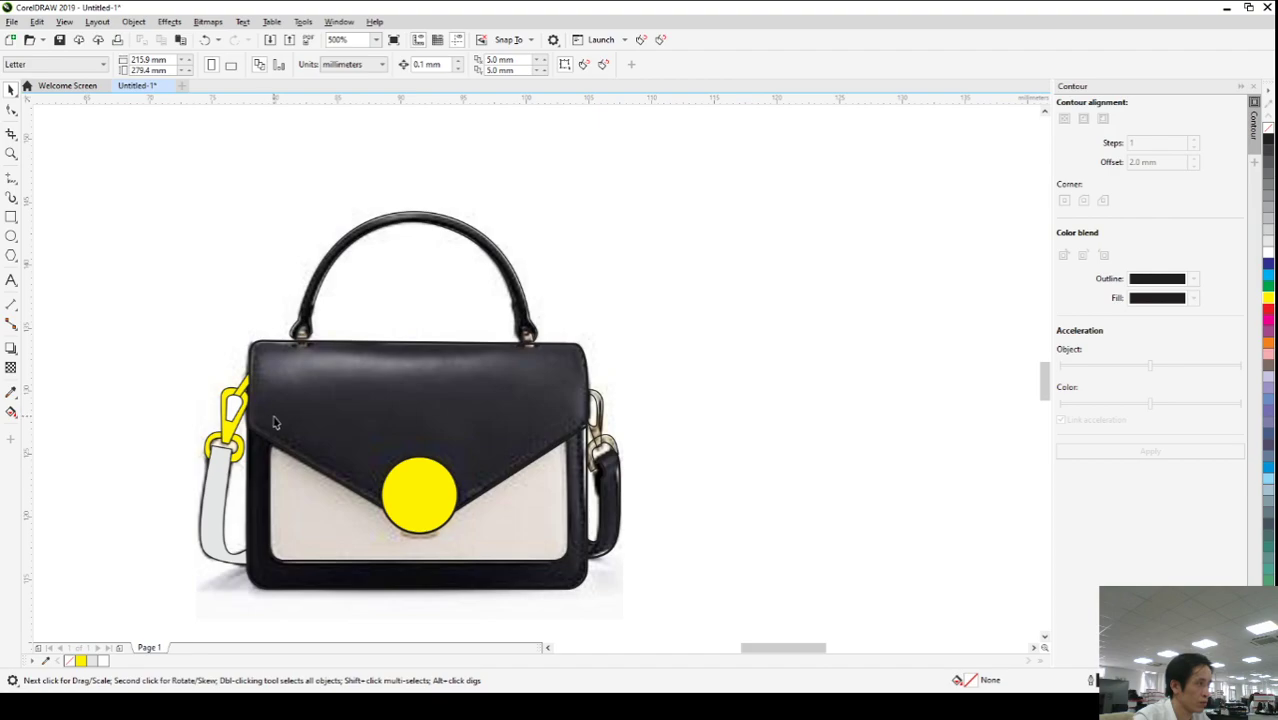
scroll(621, 455, up, 1)
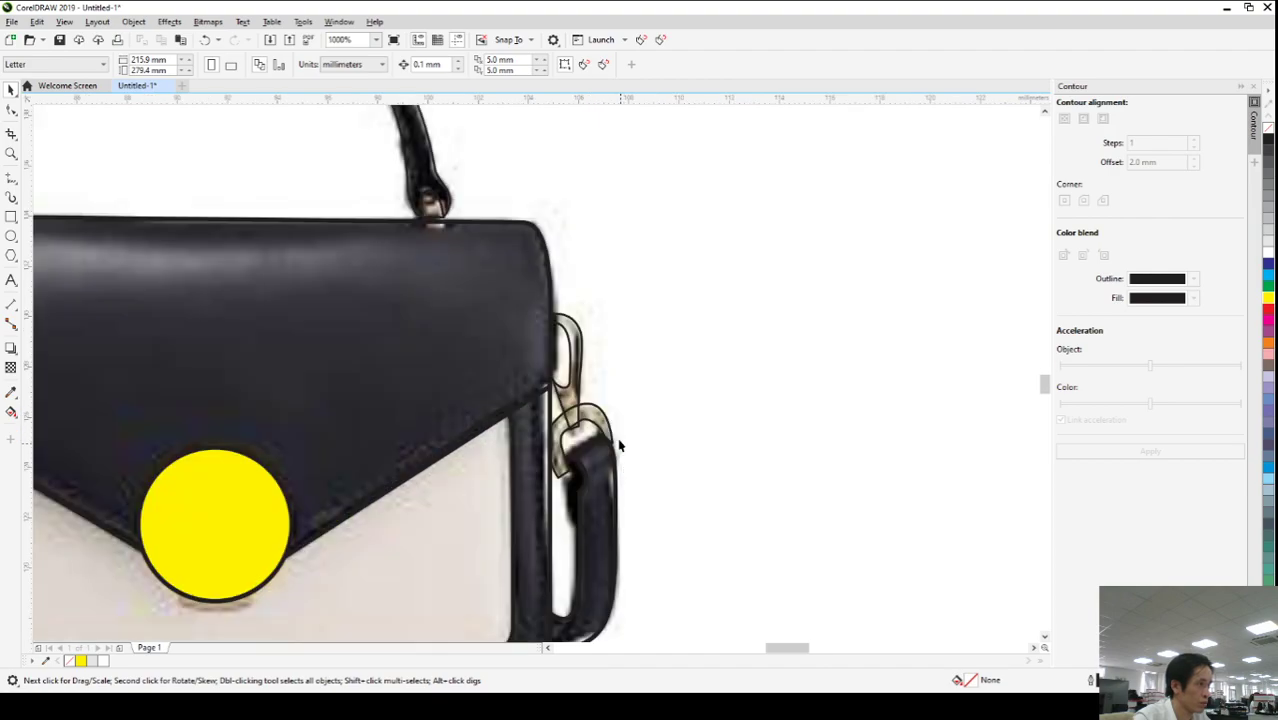
click(573, 357)
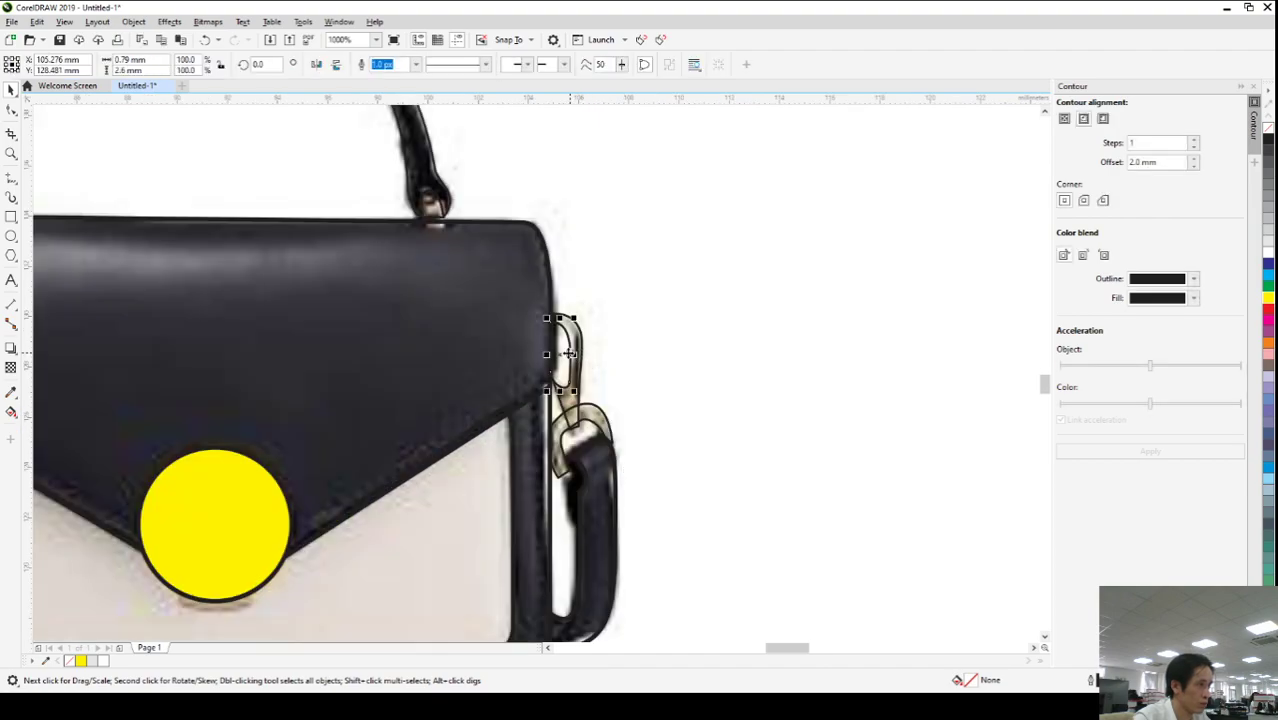
click(1267, 255)
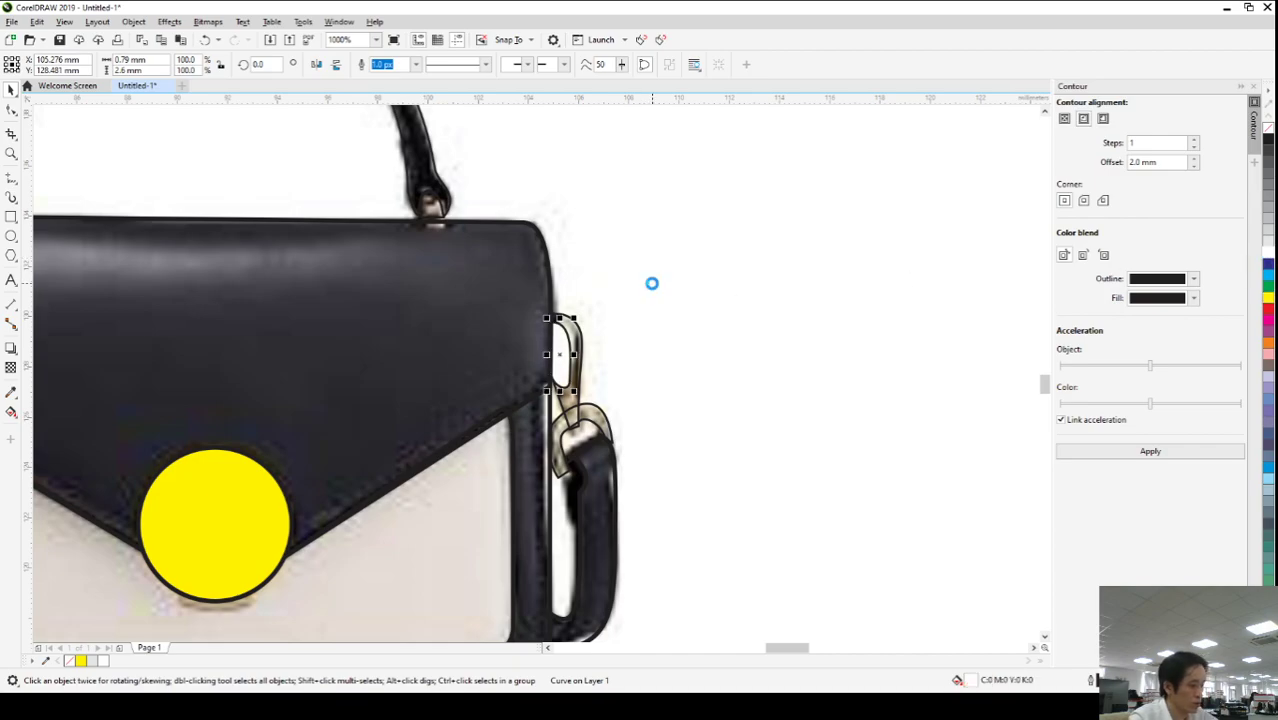
- Fill the right clasp's outer shape with yellow and close its path by joining the end nodes at its upper end beside the bag
click(583, 340)
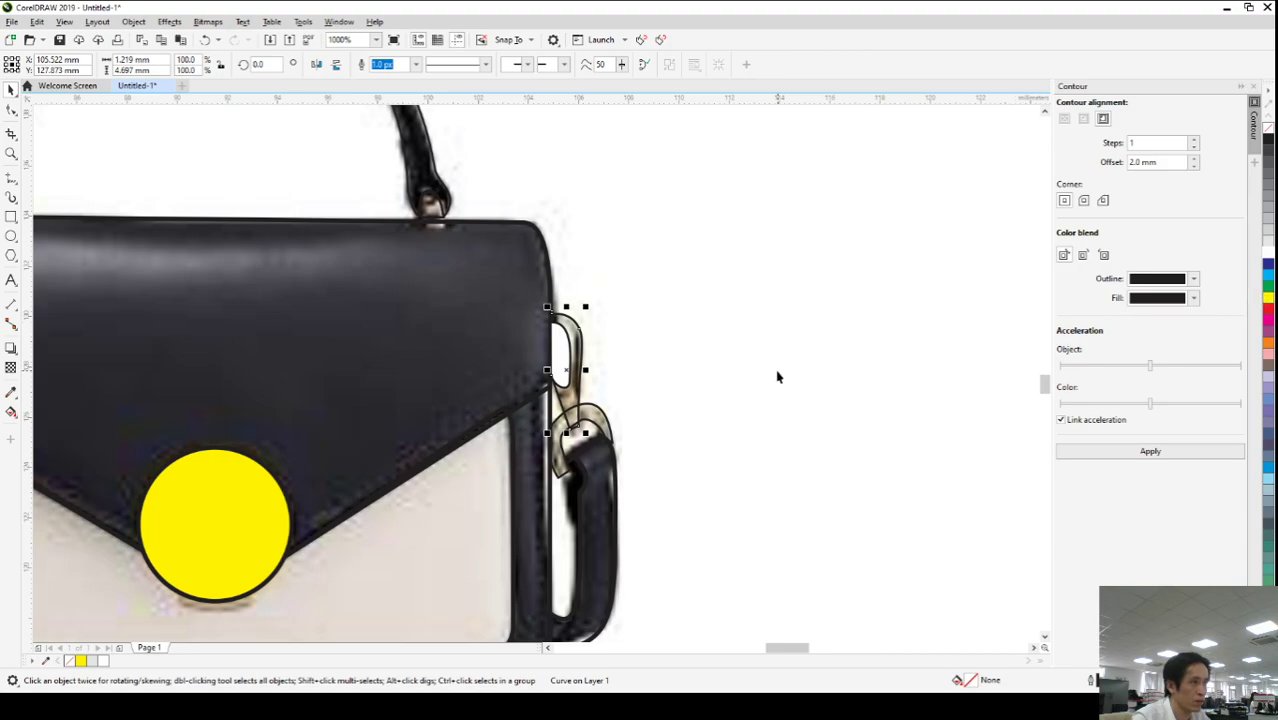
scroll(585, 370, up, 2)
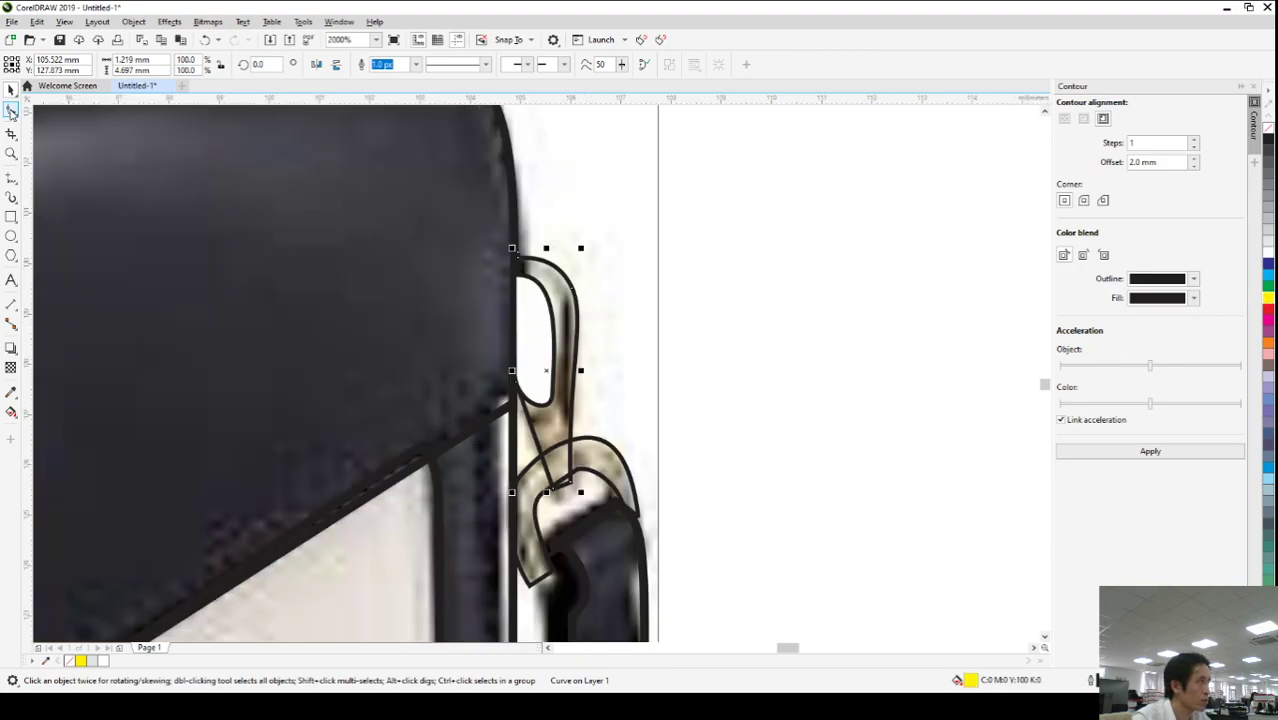
click(11, 111)
scroll(515, 270, up, 4)
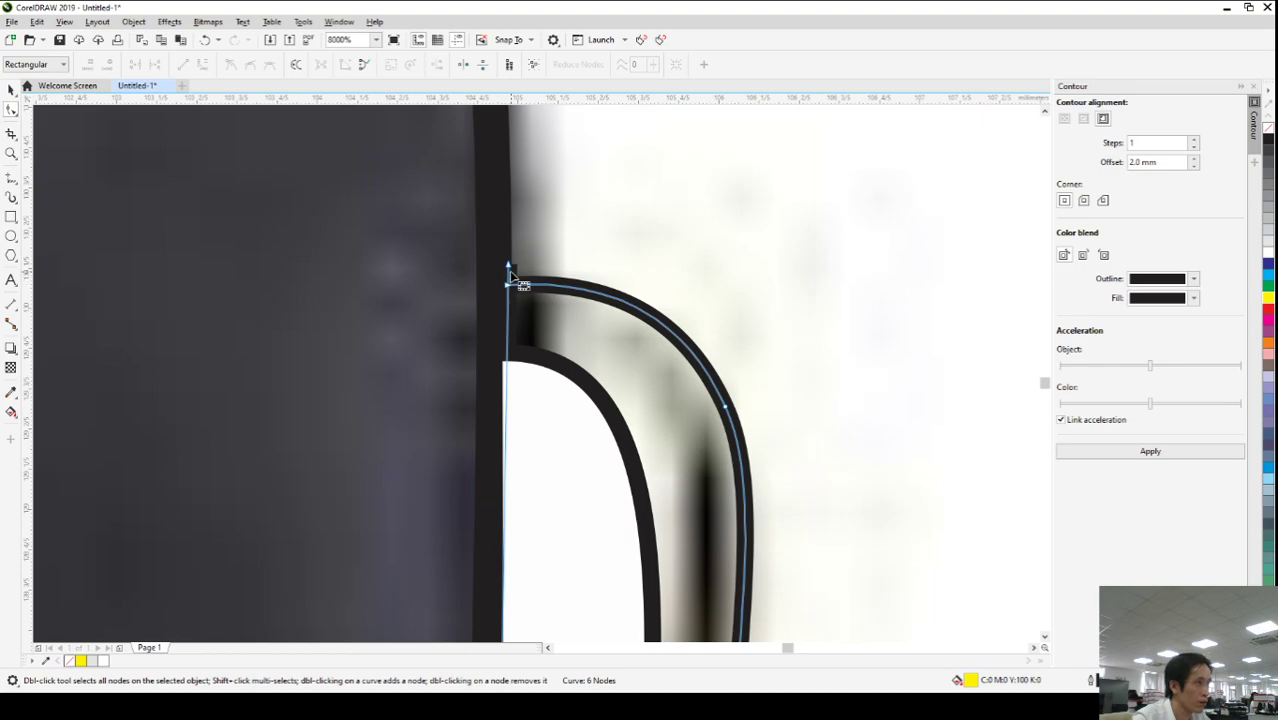
drag(509, 268, 503, 288)
scroll(439, 288, down, 4)
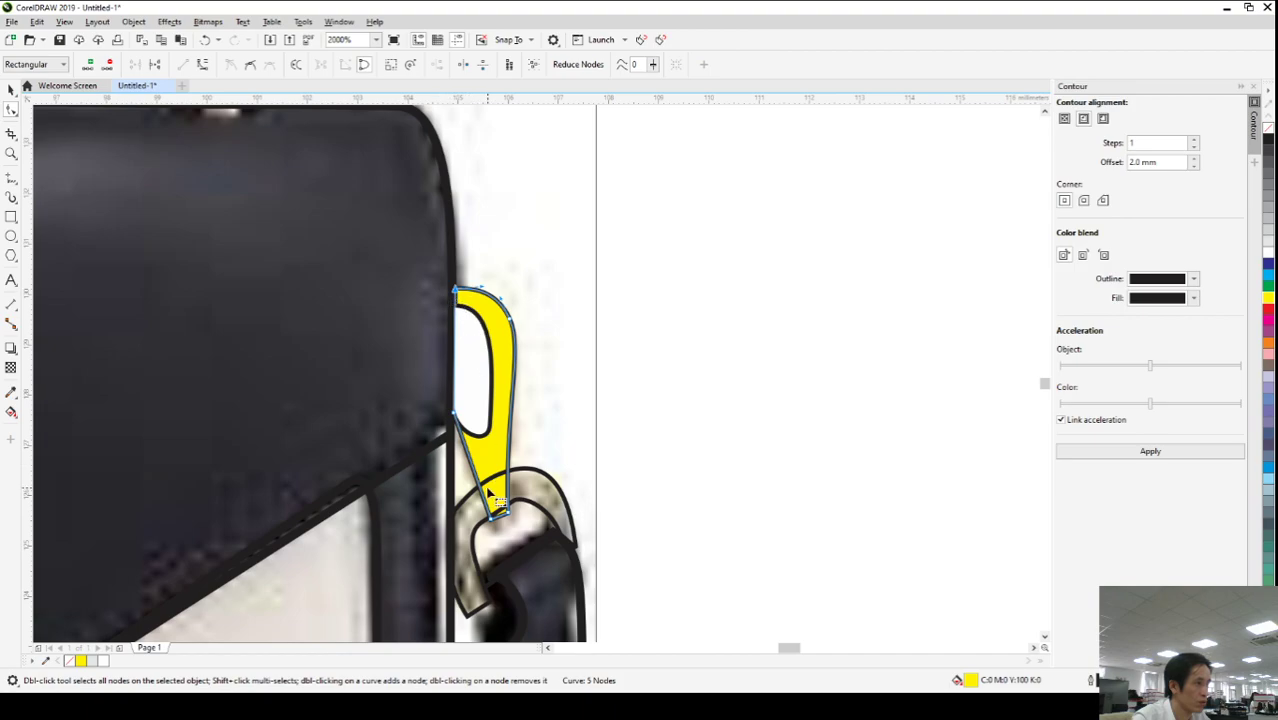
- Try to fill the outer shape of the ring below the right clasp with yellow
click(548, 500)
scroll(579, 394, down, 4)
scroll(580, 500, up, 3)
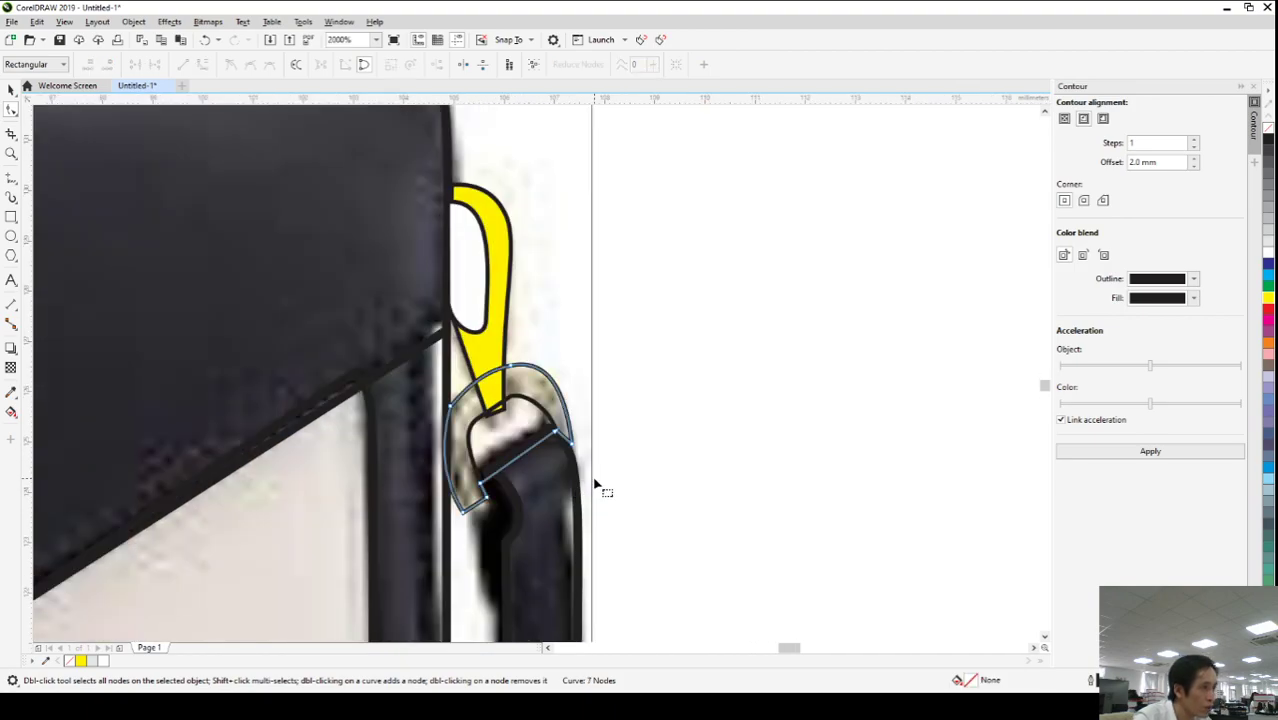
click(1265, 303)
key(ctrl+z)
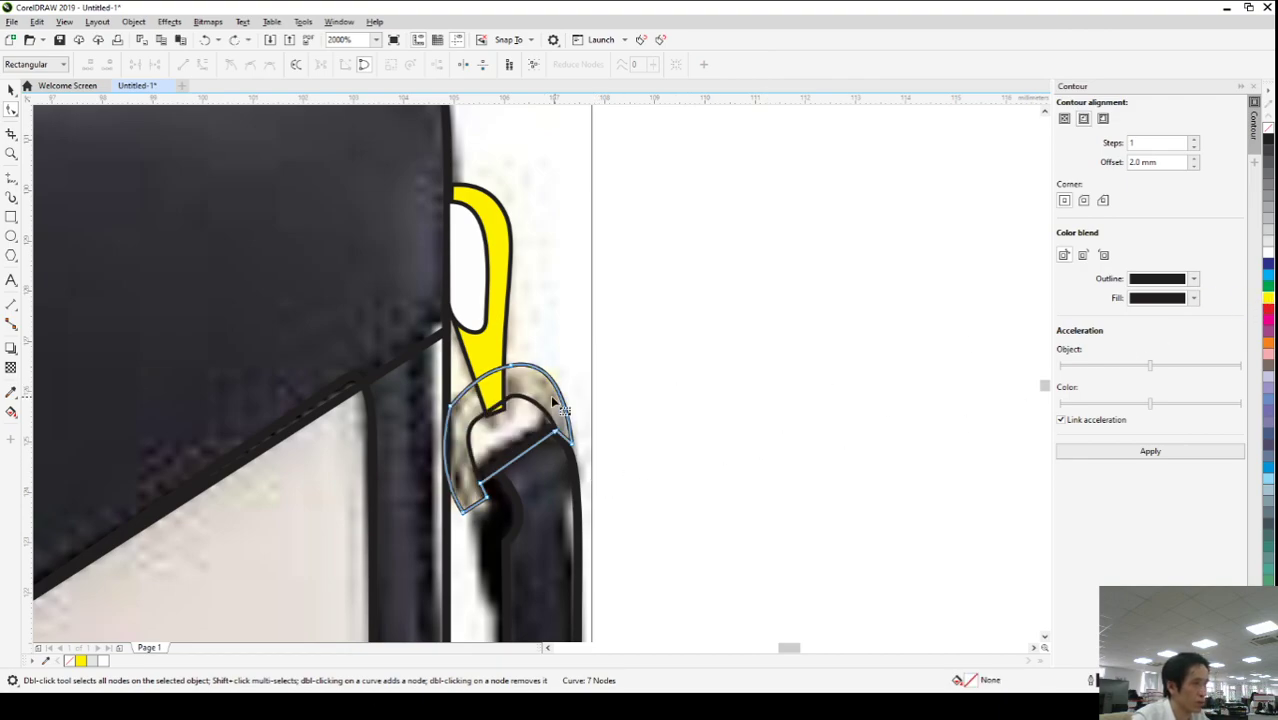
- Fill the right ring's inner opening with white and its outer shape with yellow
click(530, 406)
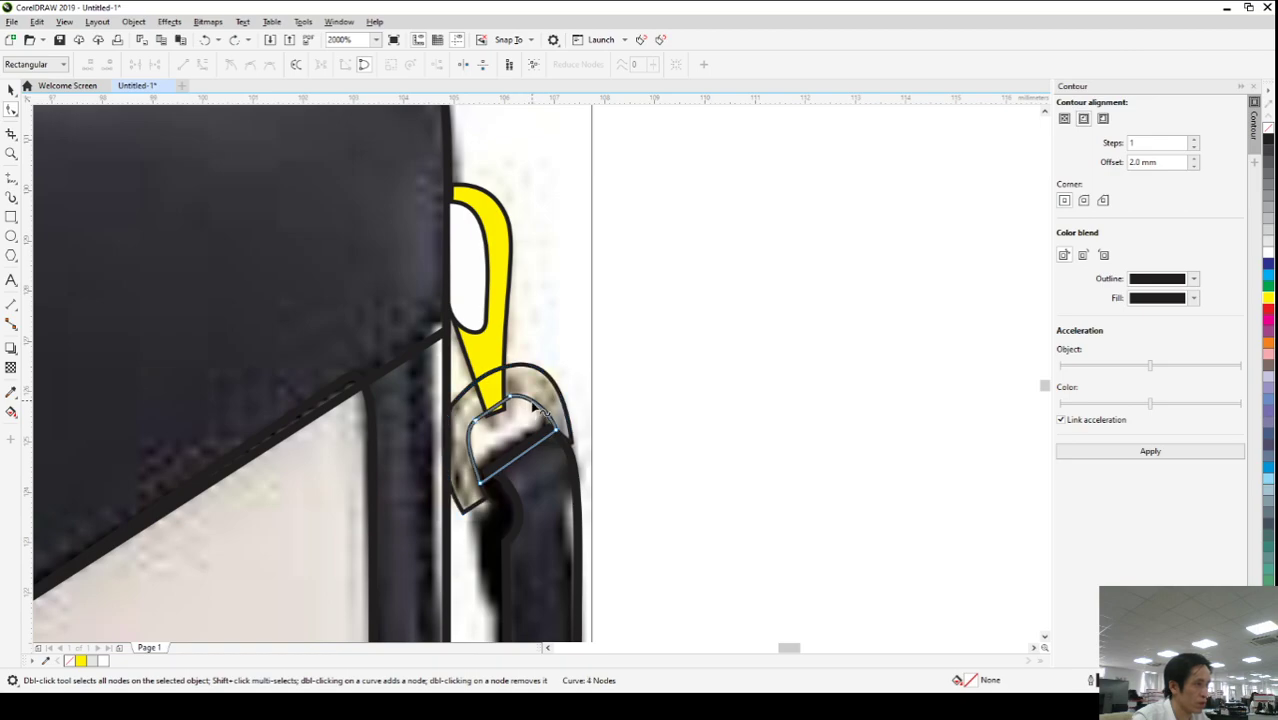
click(11, 91)
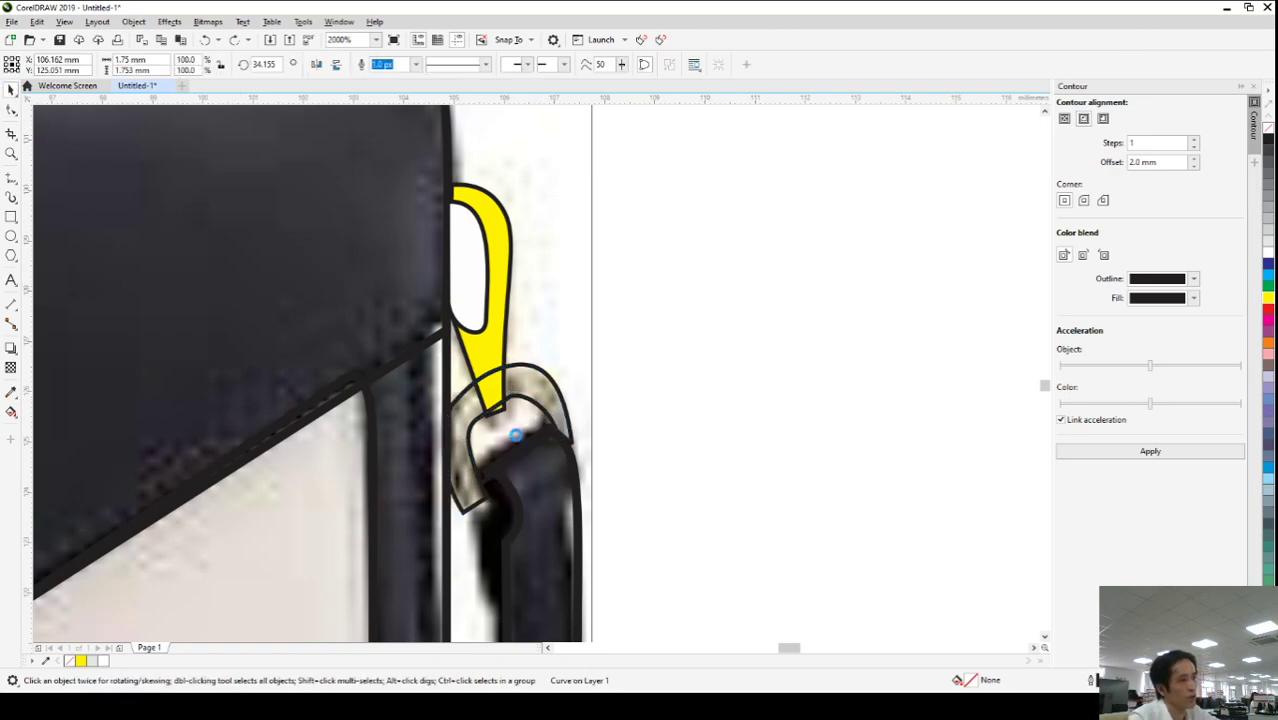
click(679, 456)
click(532, 405)
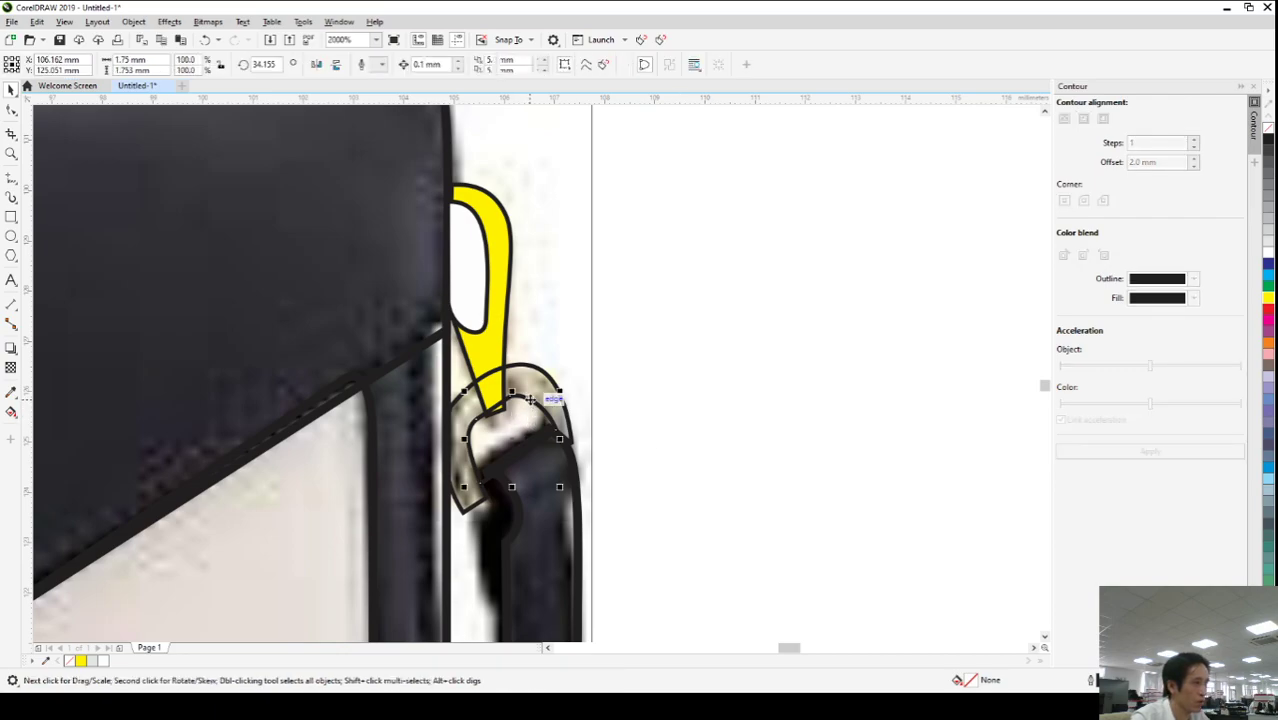
click(1269, 256)
click(688, 397)
key(Tab)
click(1267, 297)
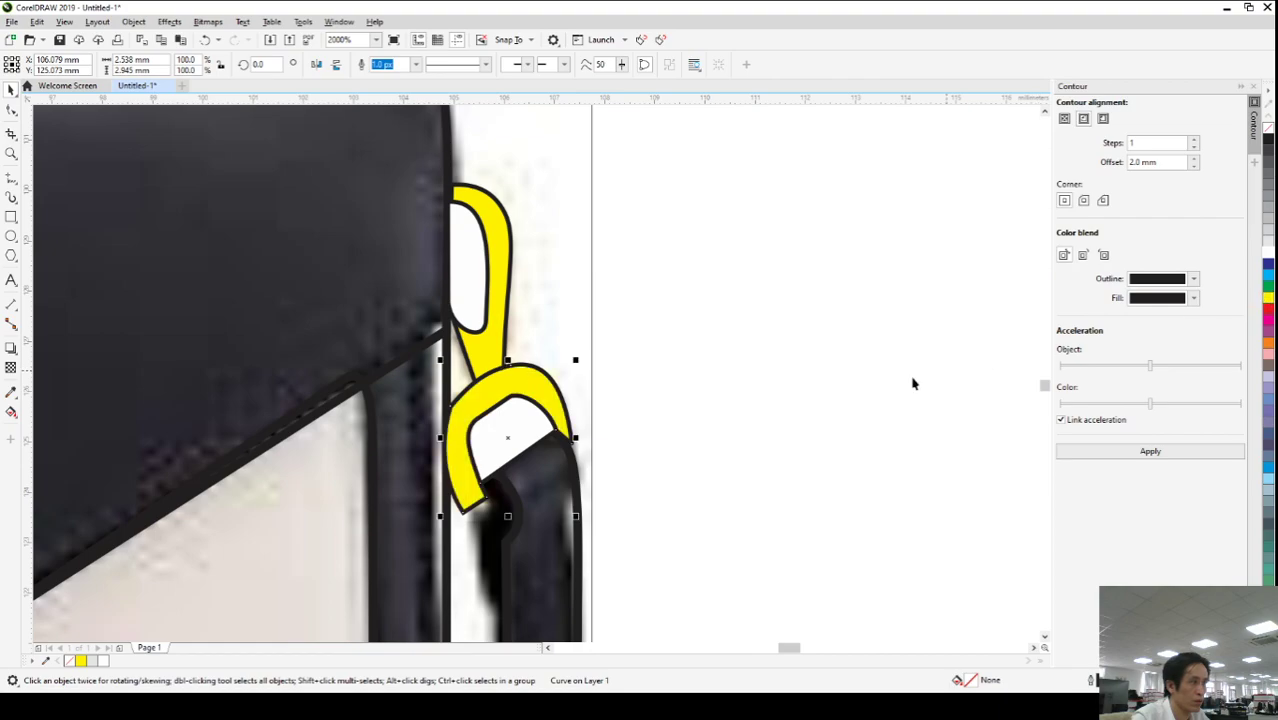
click(747, 380)
- Bring the right clasp and its inner opening in front of the yellow ring
click(496, 322)
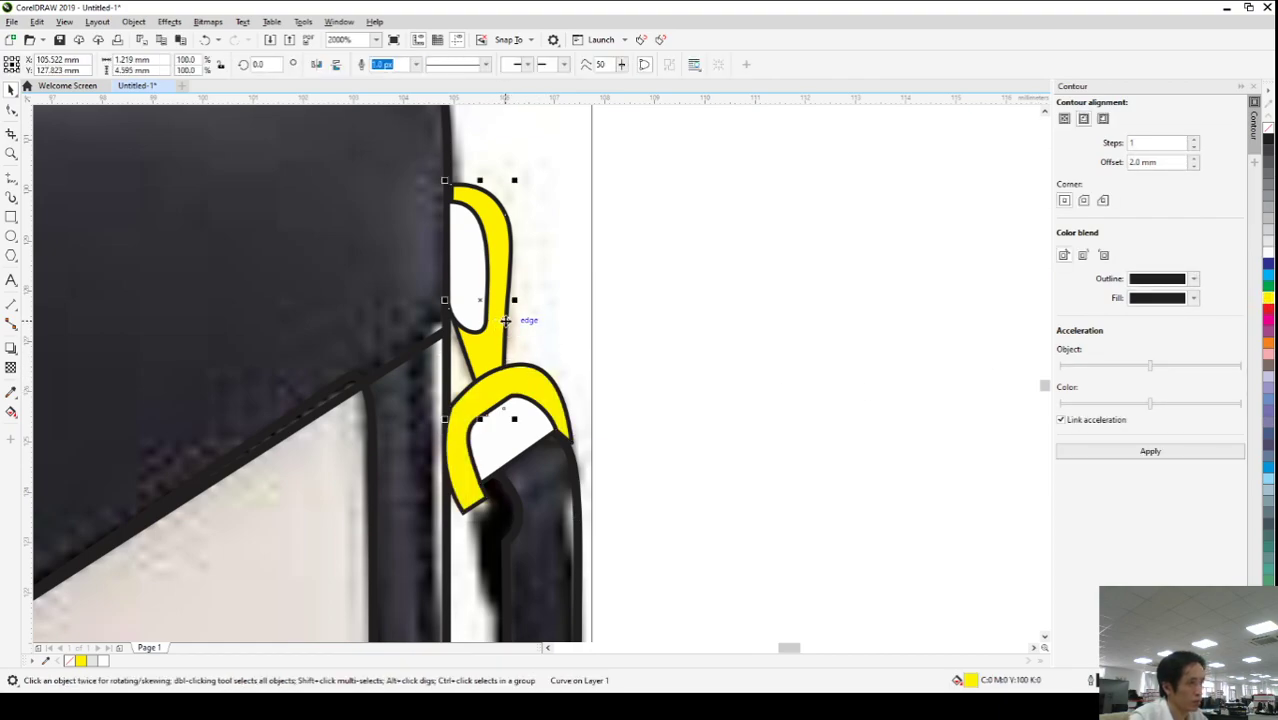
drag(709, 406, 739, 350)
drag(642, 449, 440, 170)
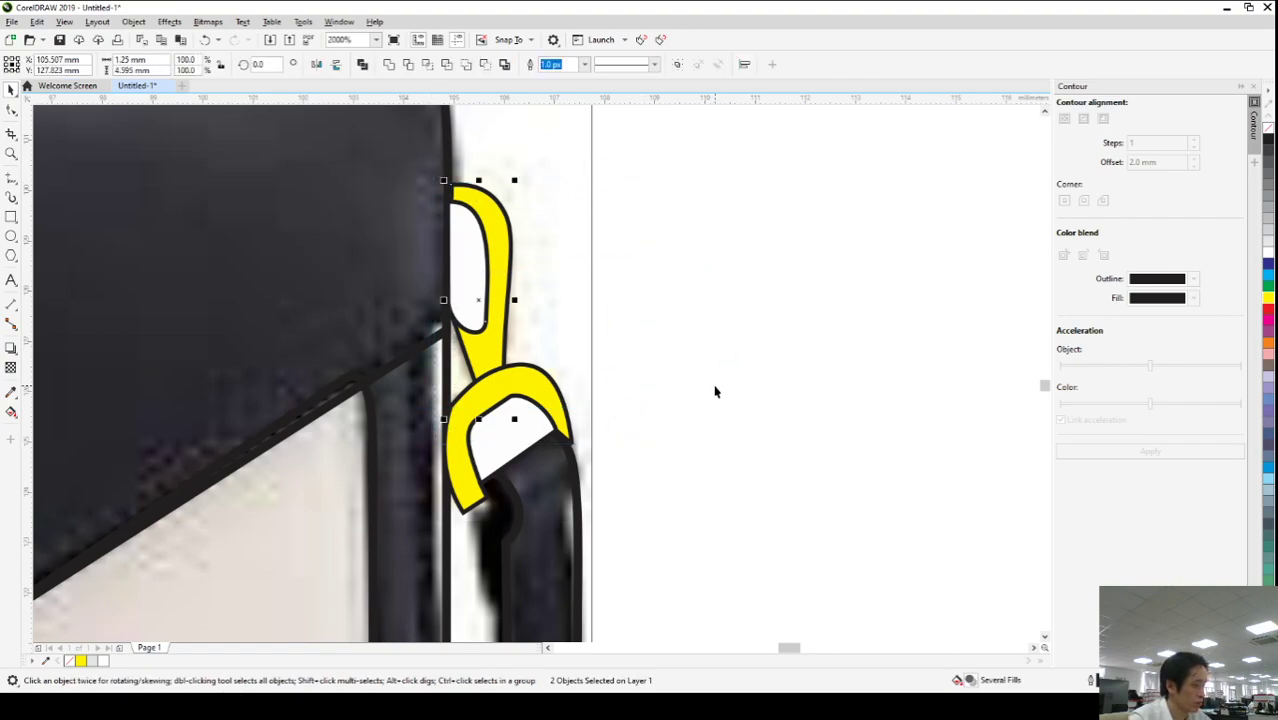
click(602, 436)
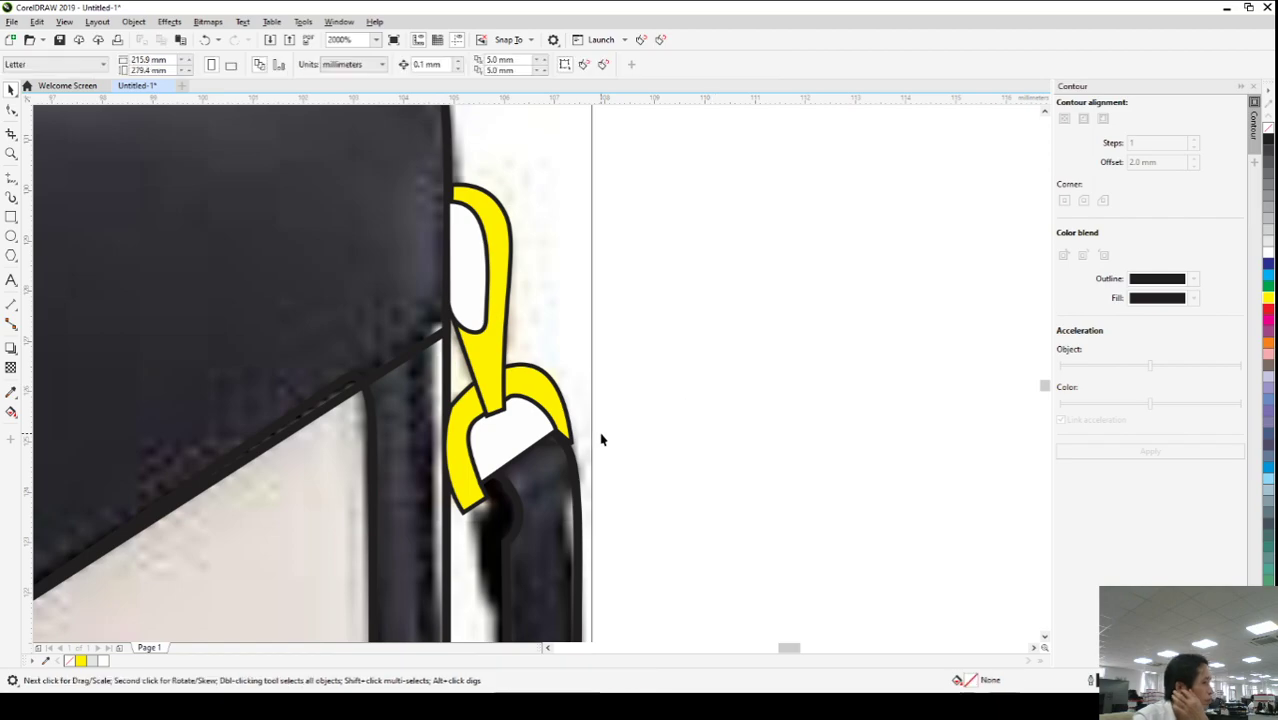
- Fill the right strap shape with 20% black (C0 M0 Y0 K20)
scroll(602, 436, down, 1)
click(569, 510)
click(1268, 244)
scroll(693, 474, down, 3)
scroll(697, 477, up, 1)
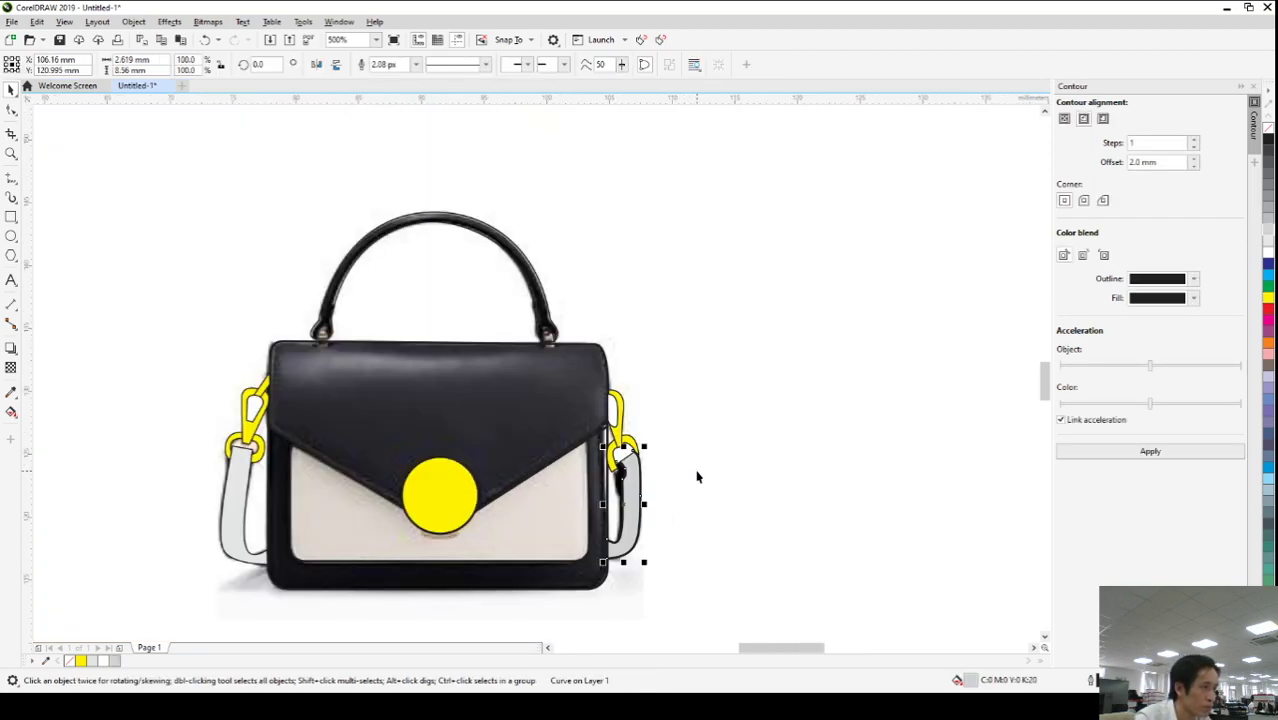
click(706, 482)
- Try to fill the bag's lower body shape with black
click(525, 546)
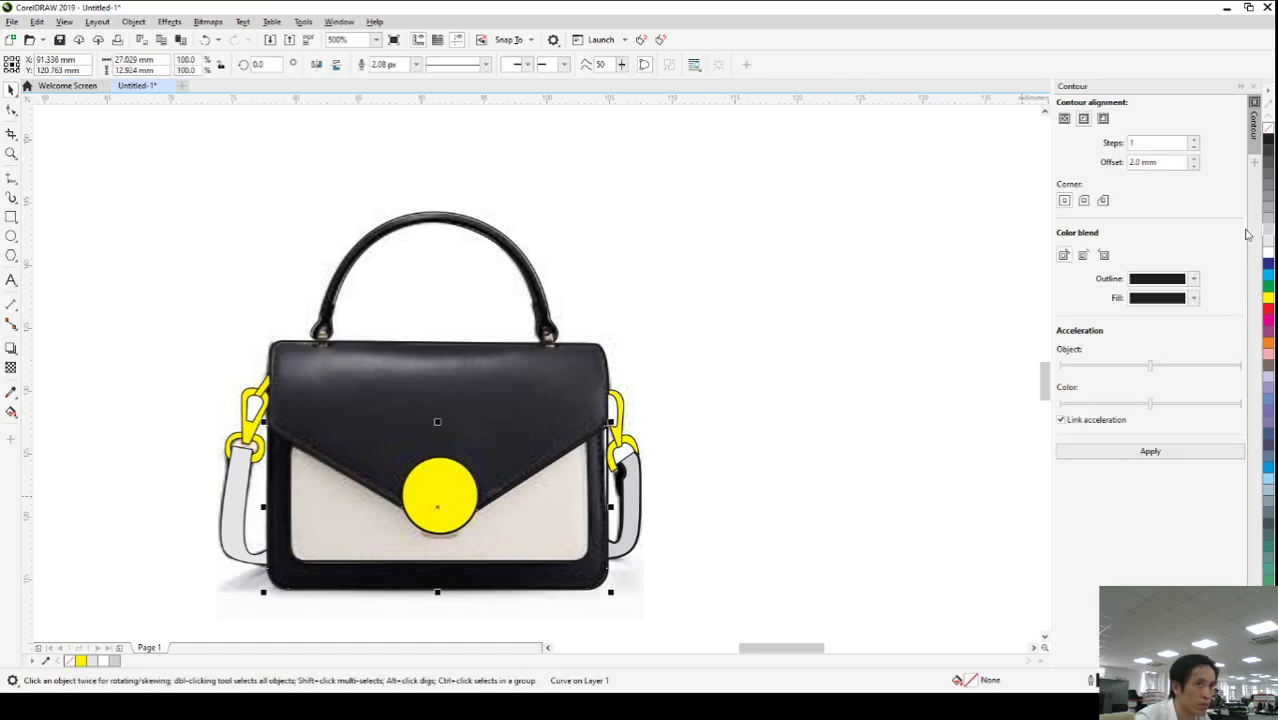
click(1268, 138)
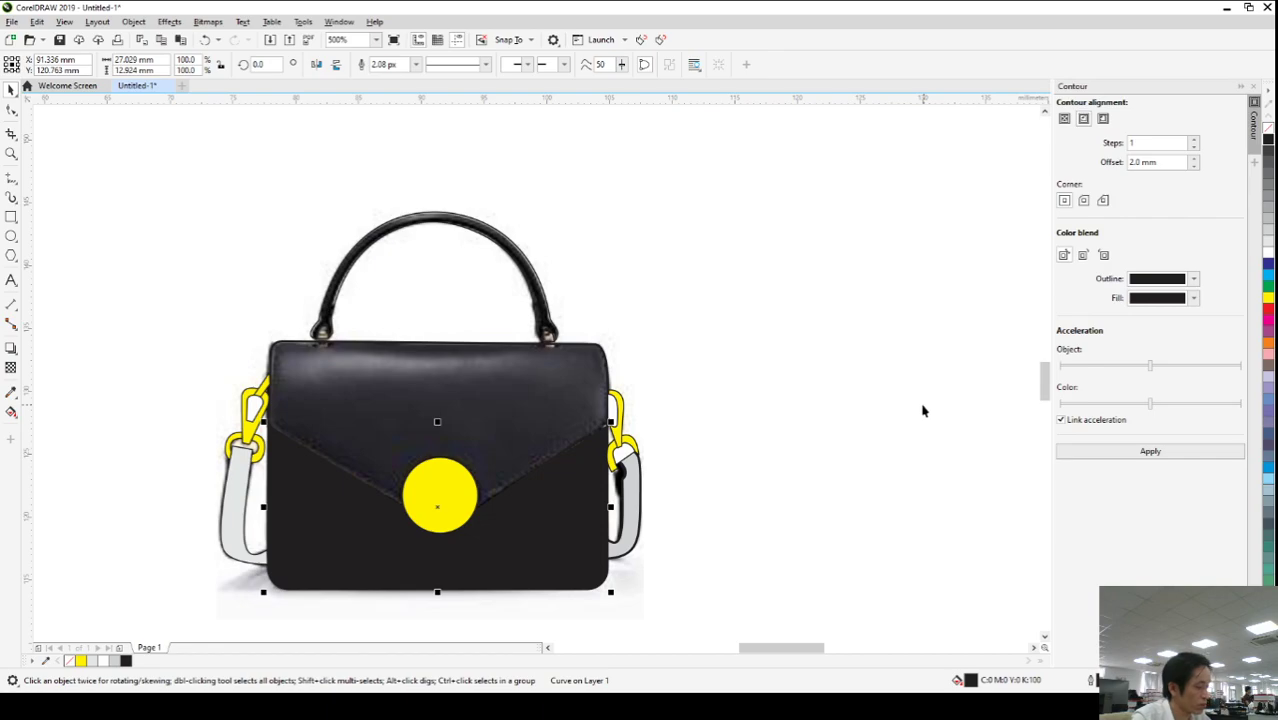
key(ctrl+z)
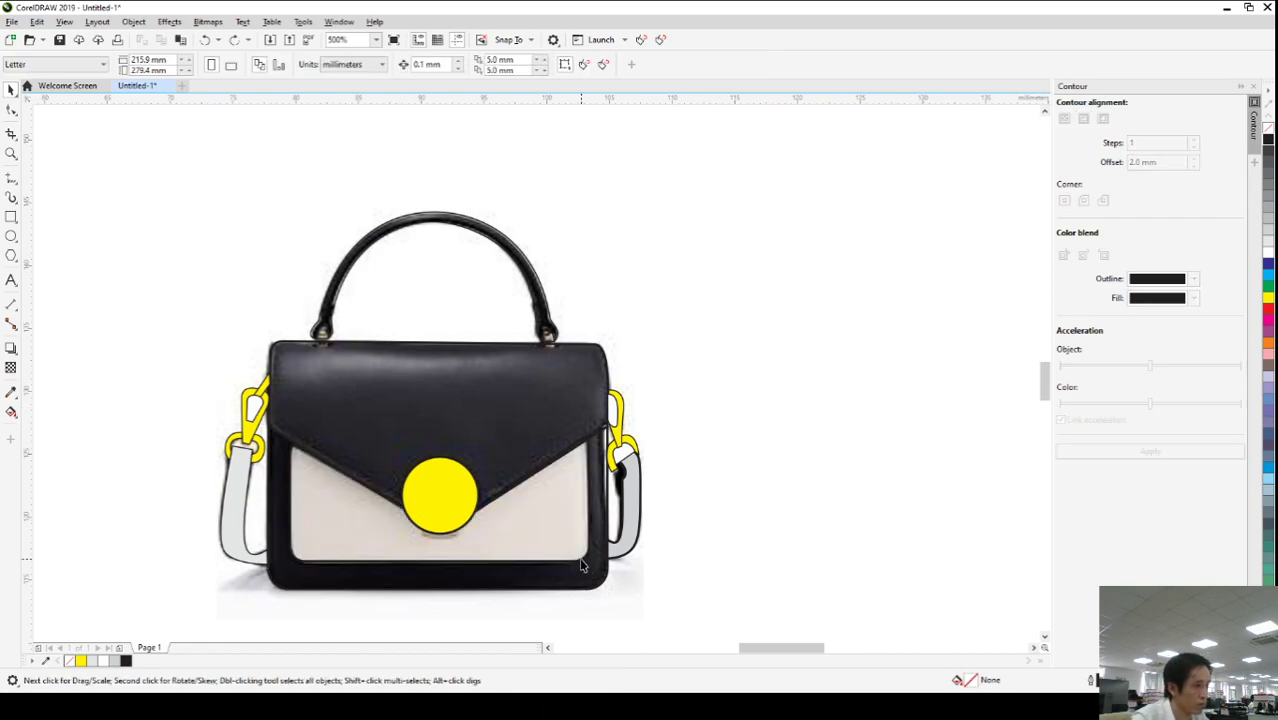
- Fill the bag's inner front panel with 20% black (C0 M0 Y0 K20) and bring it to the front
click(581, 567)
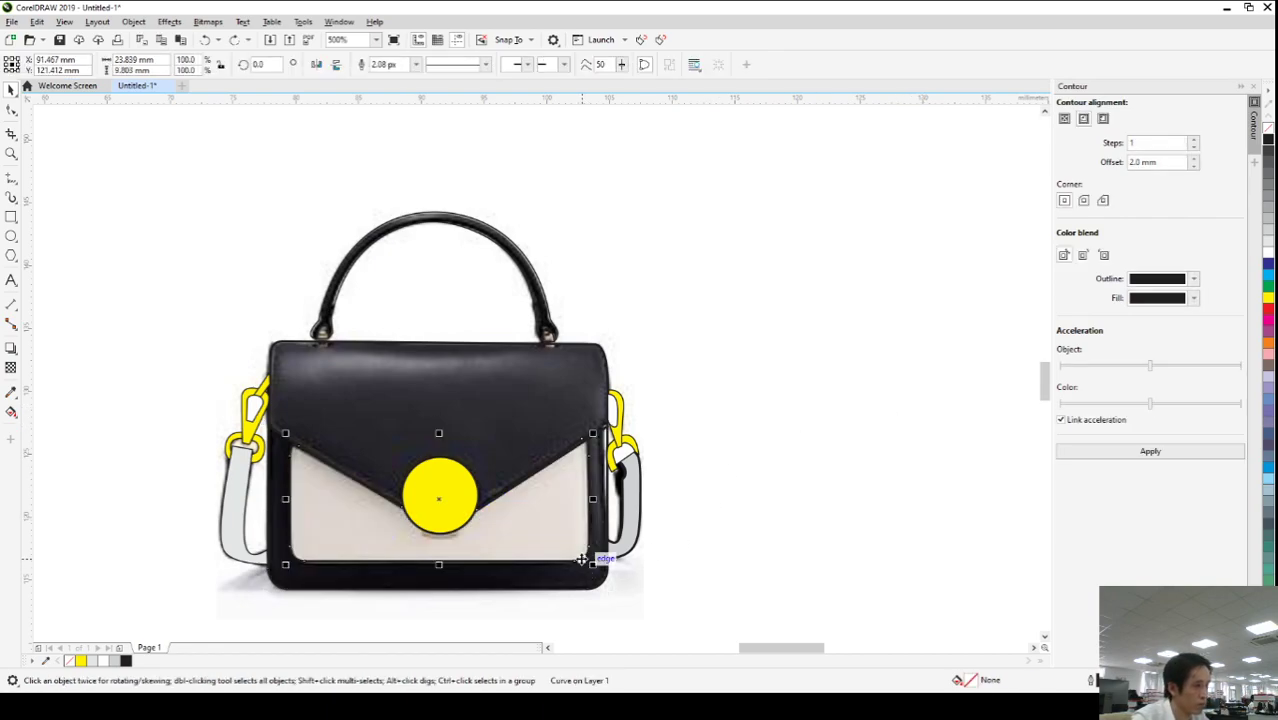
click(1267, 233)
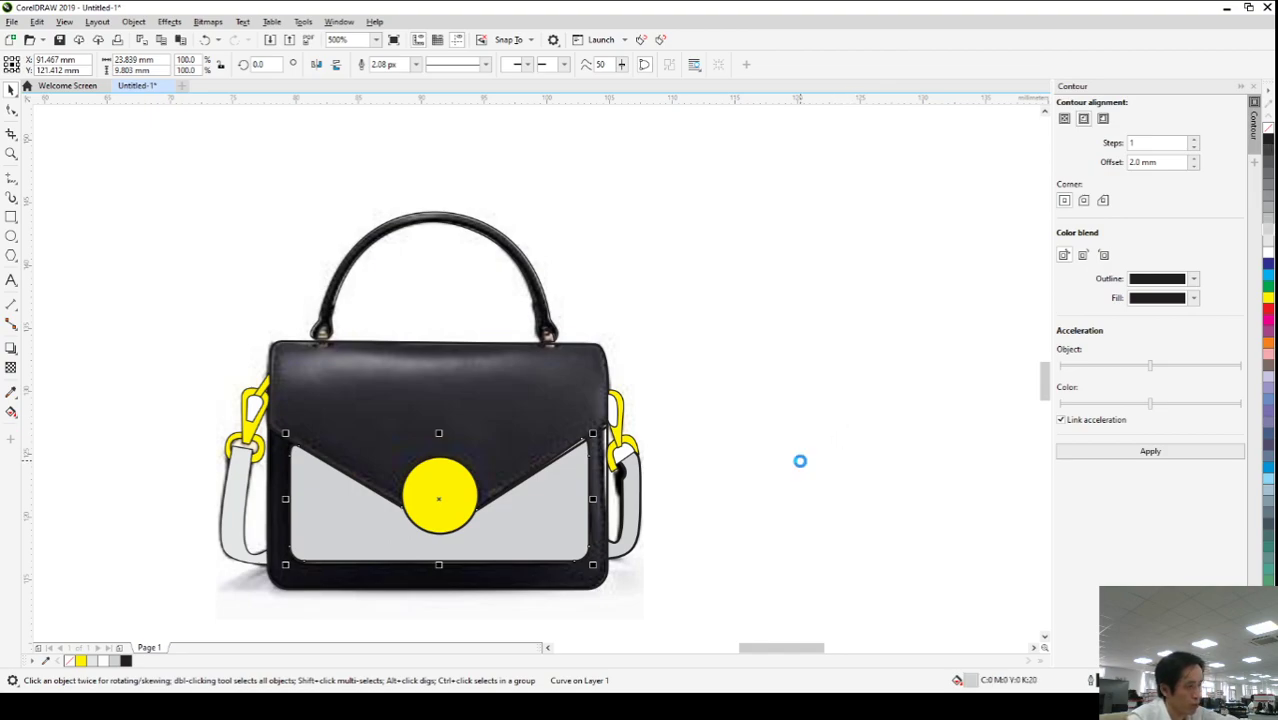
click(800, 461)
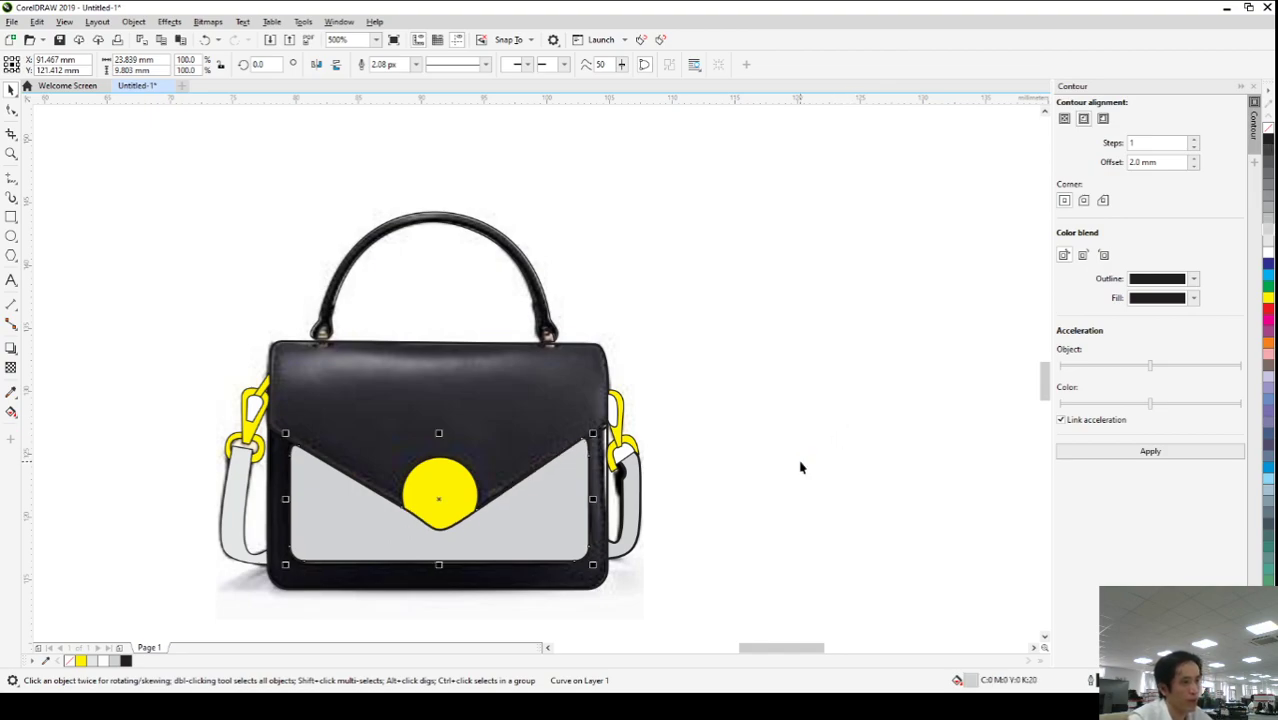
- Fill the bag's lower body and its front flap with 100% black (C0 M0 Y0 K100)
click(463, 589)
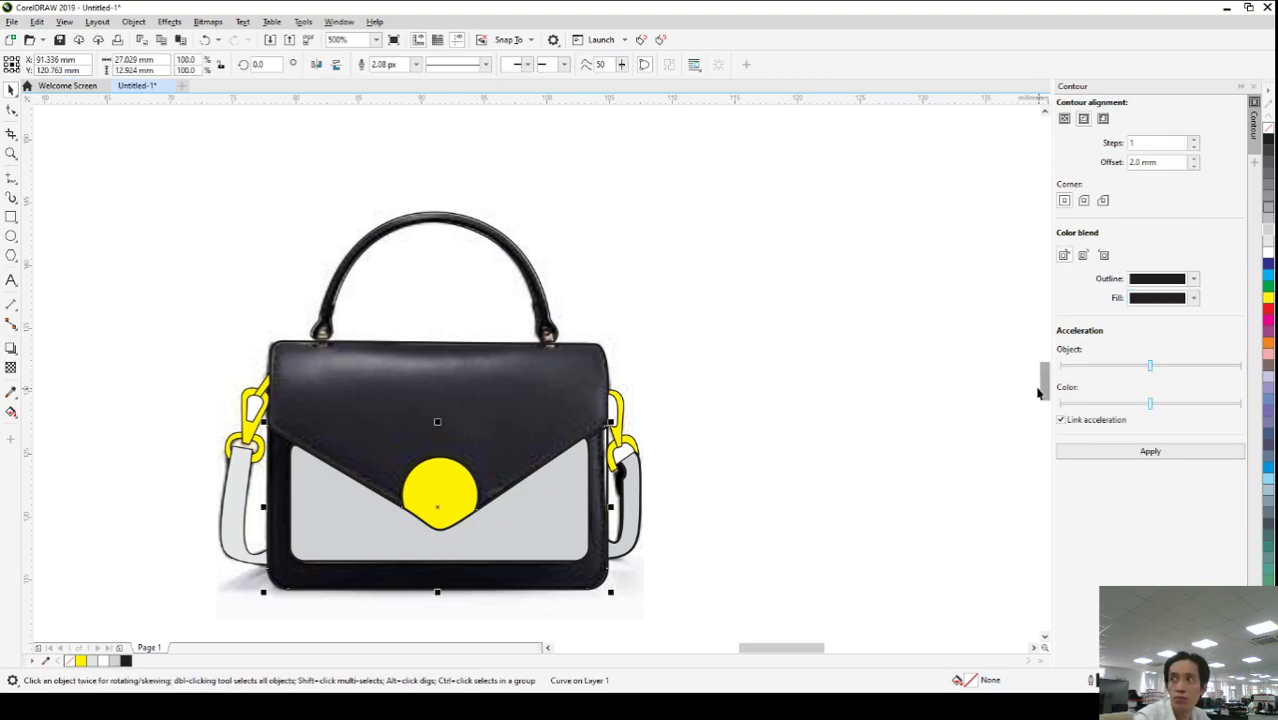
click(767, 502)
click(547, 417)
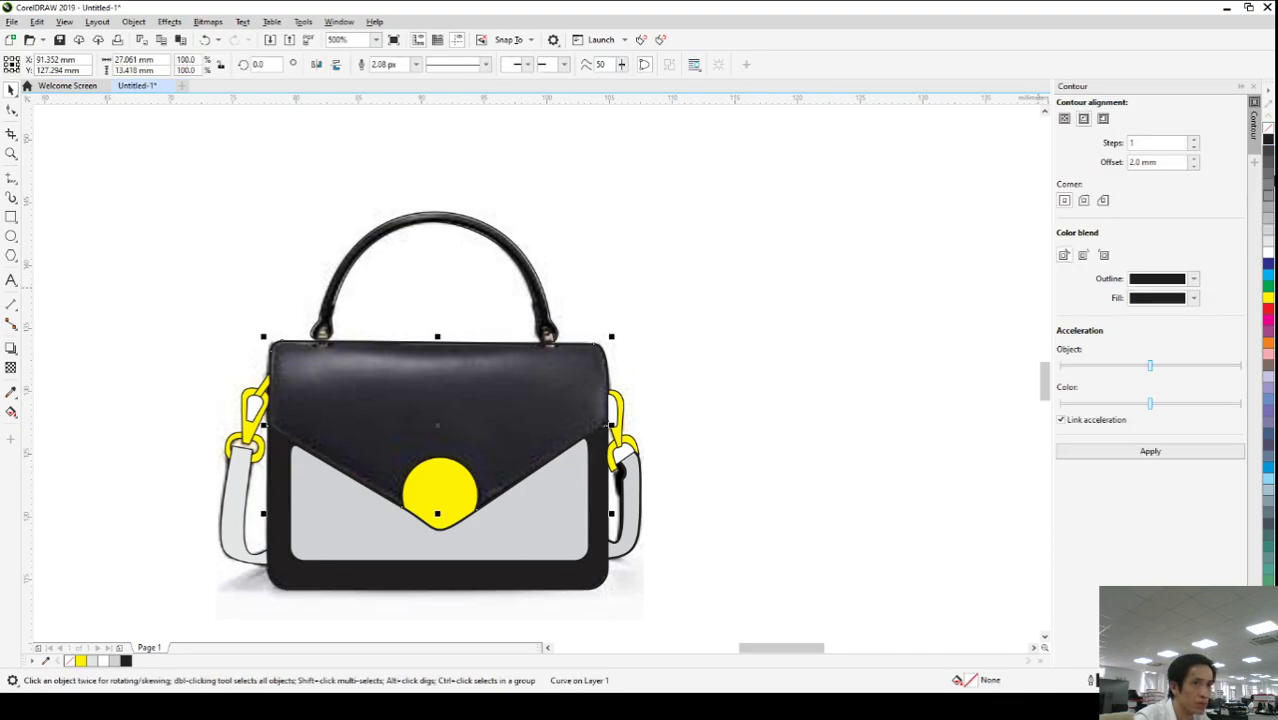
click(1268, 141)
click(762, 386)
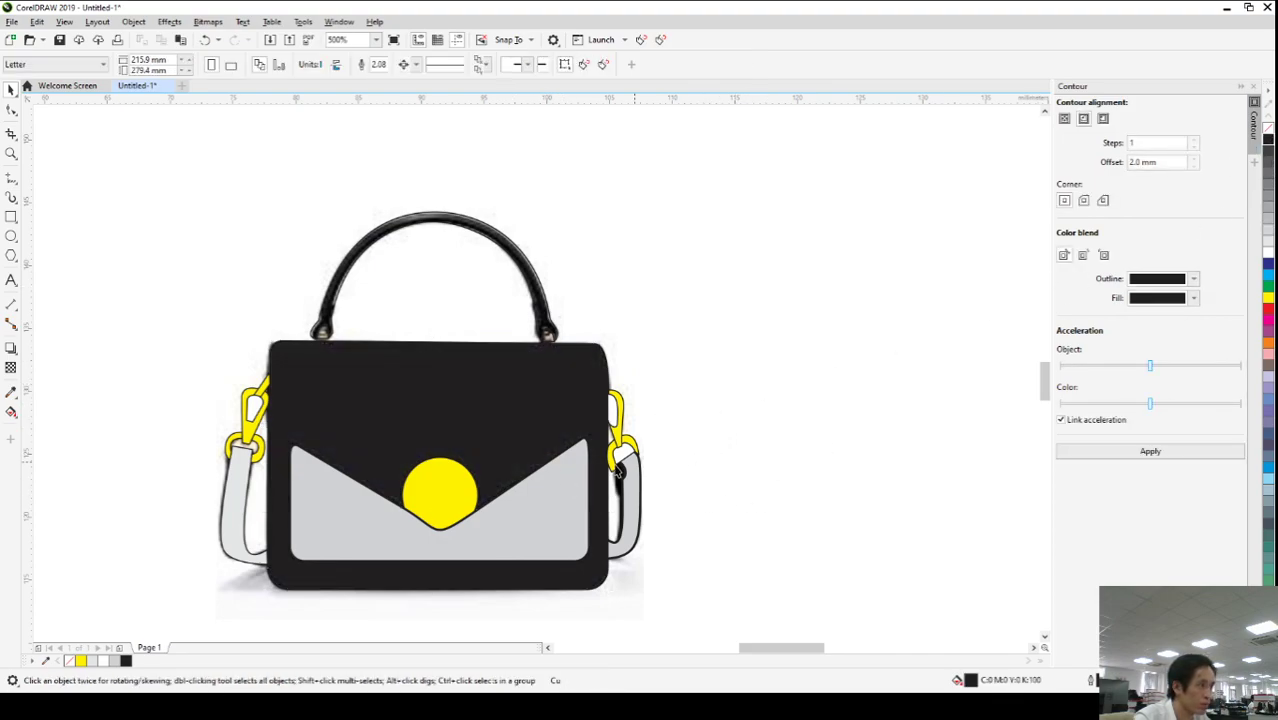
- Bring the yellow circle on the flap in front of the grey panel
click(428, 486)
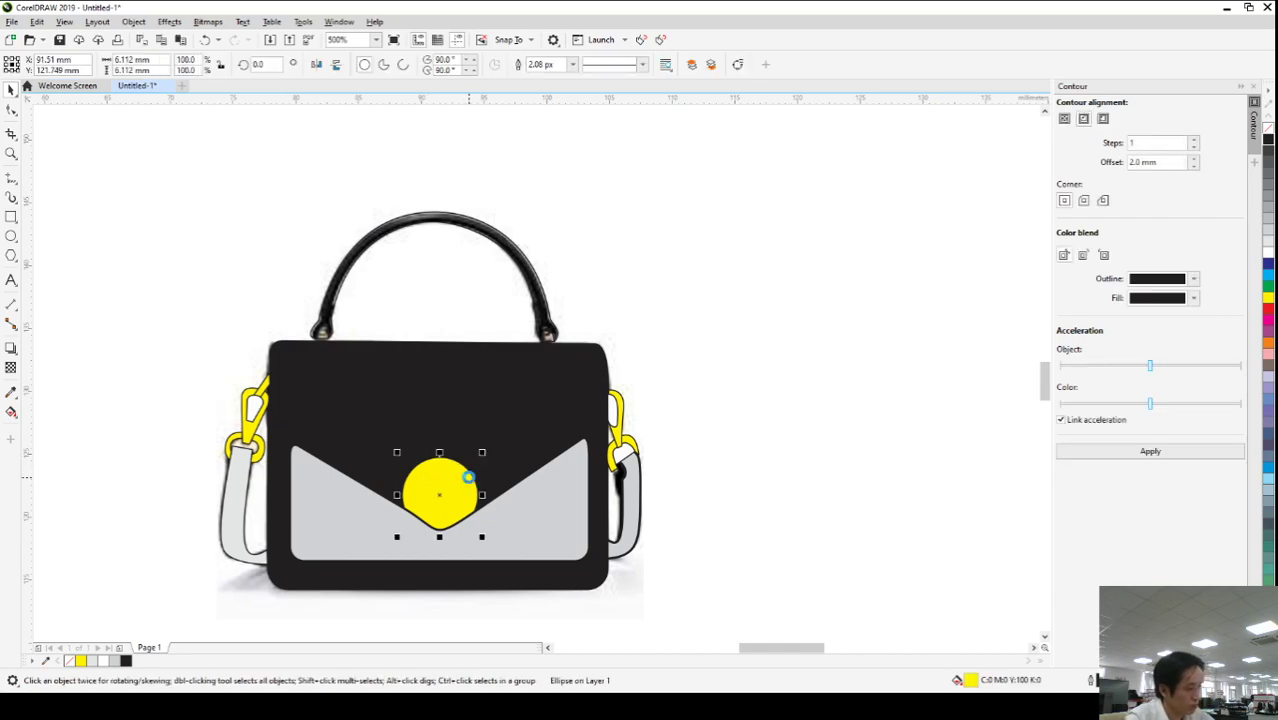
click(686, 513)
- Fill the top handle shape with 100% black
scroll(527, 544, down, 2)
scroll(461, 378, up, 2)
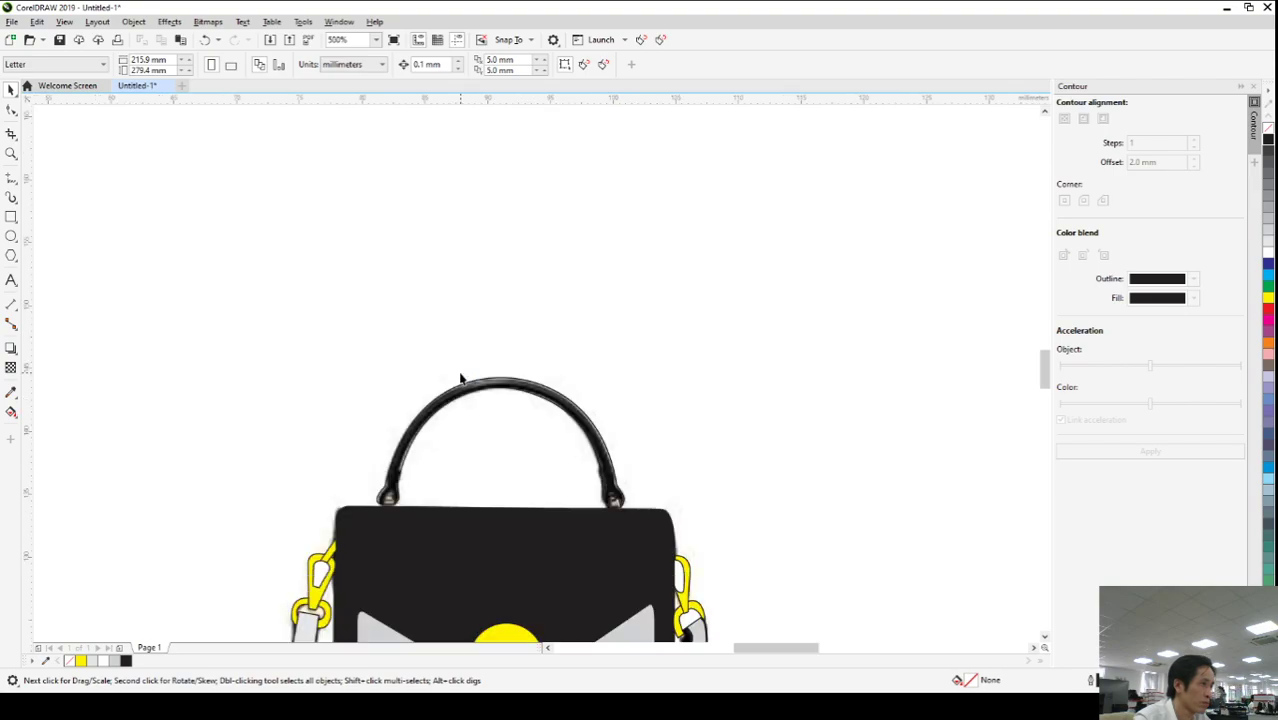
click(461, 391)
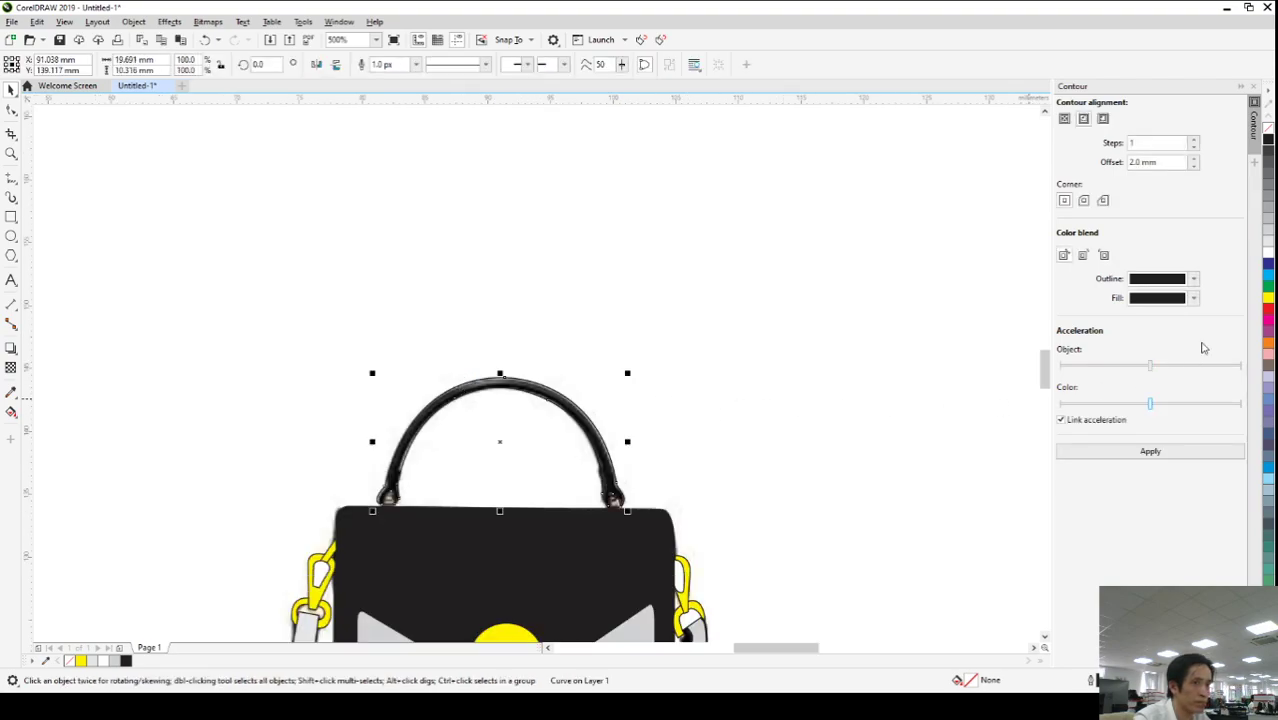
click(1267, 208)
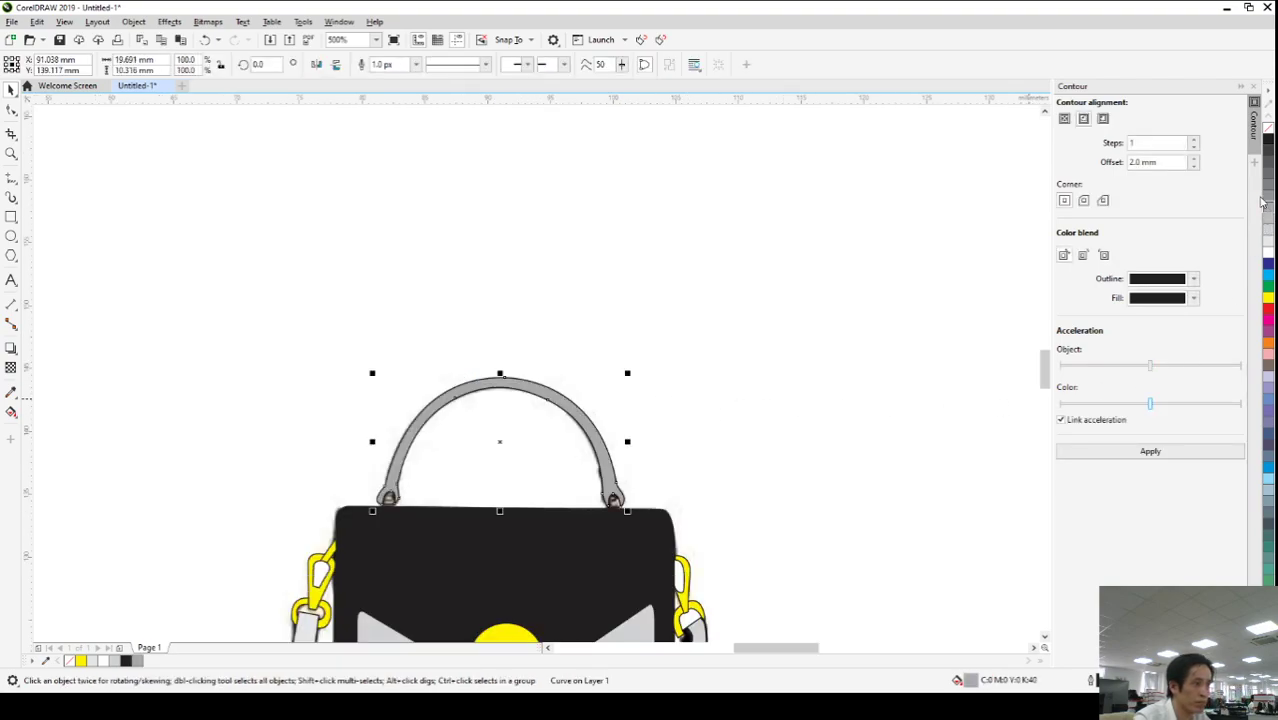
click(1268, 141)
click(913, 343)
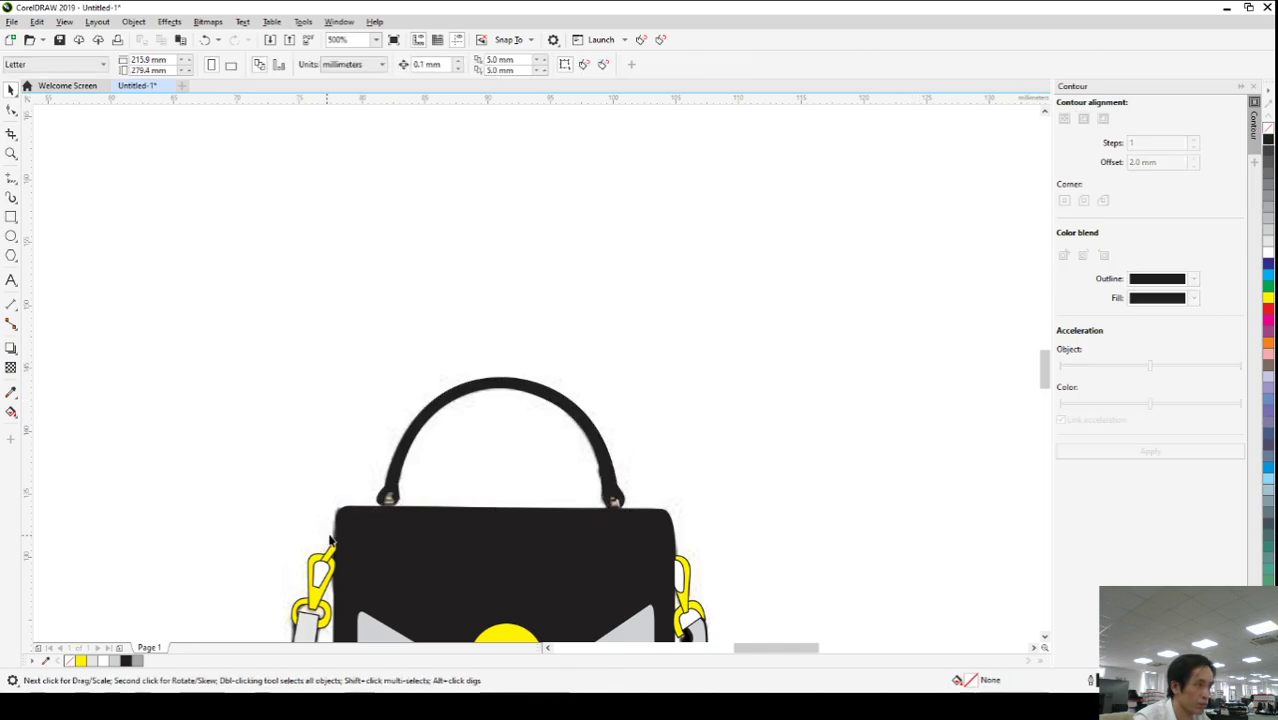
- Draw a small upright rectangle about 0.46 by 0.85 mm in the empty space beside the left end of the top handle
scroll(407, 520, up, 2)
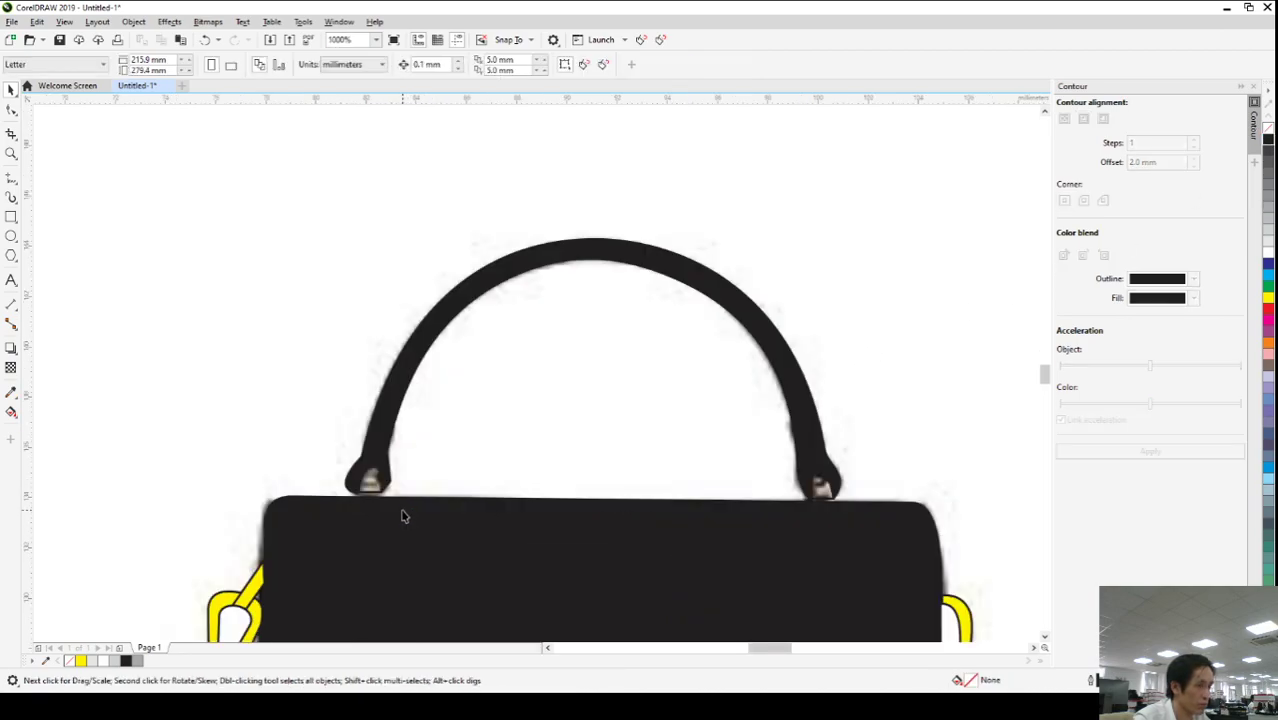
scroll(362, 511, up, 1)
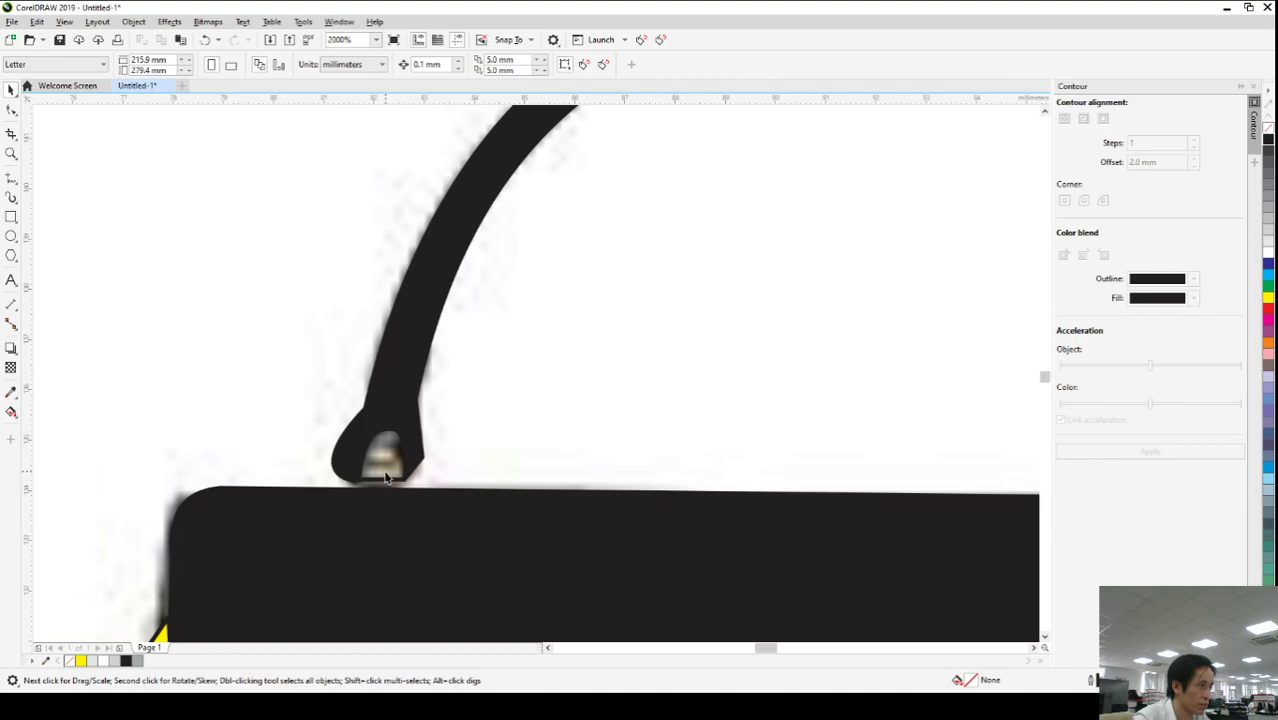
click(11, 217)
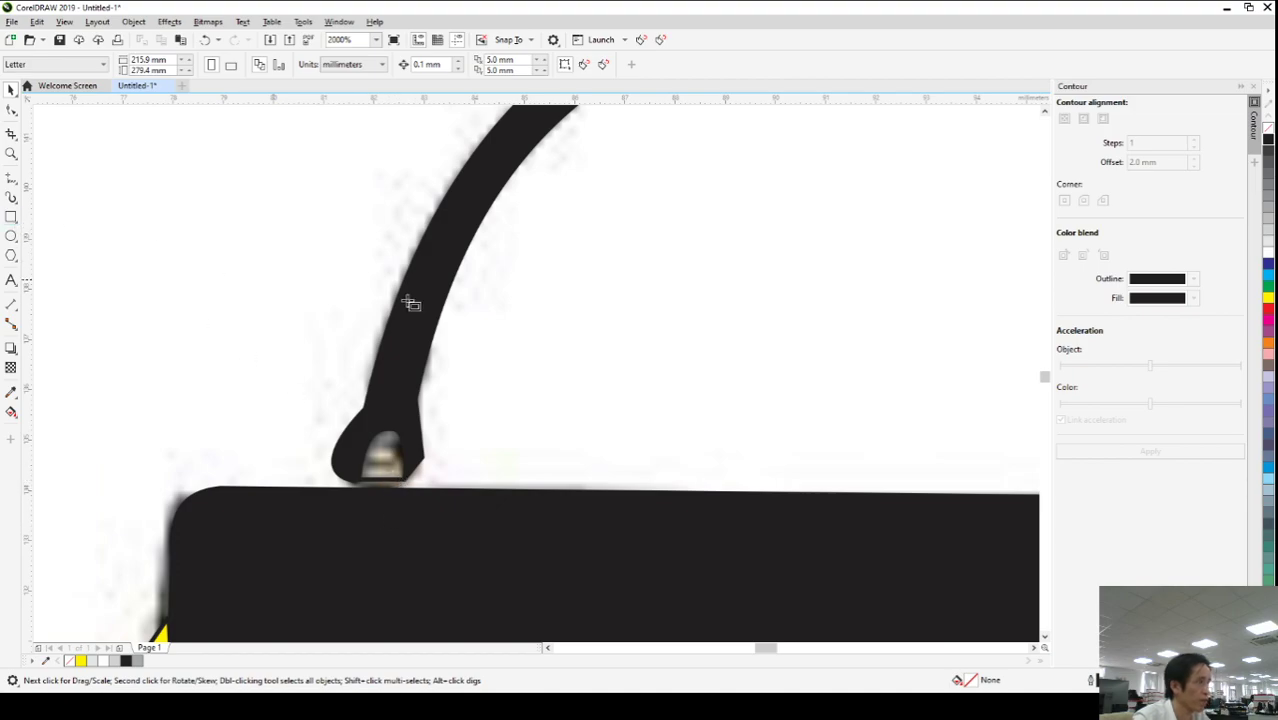
drag(626, 343, 638, 351)
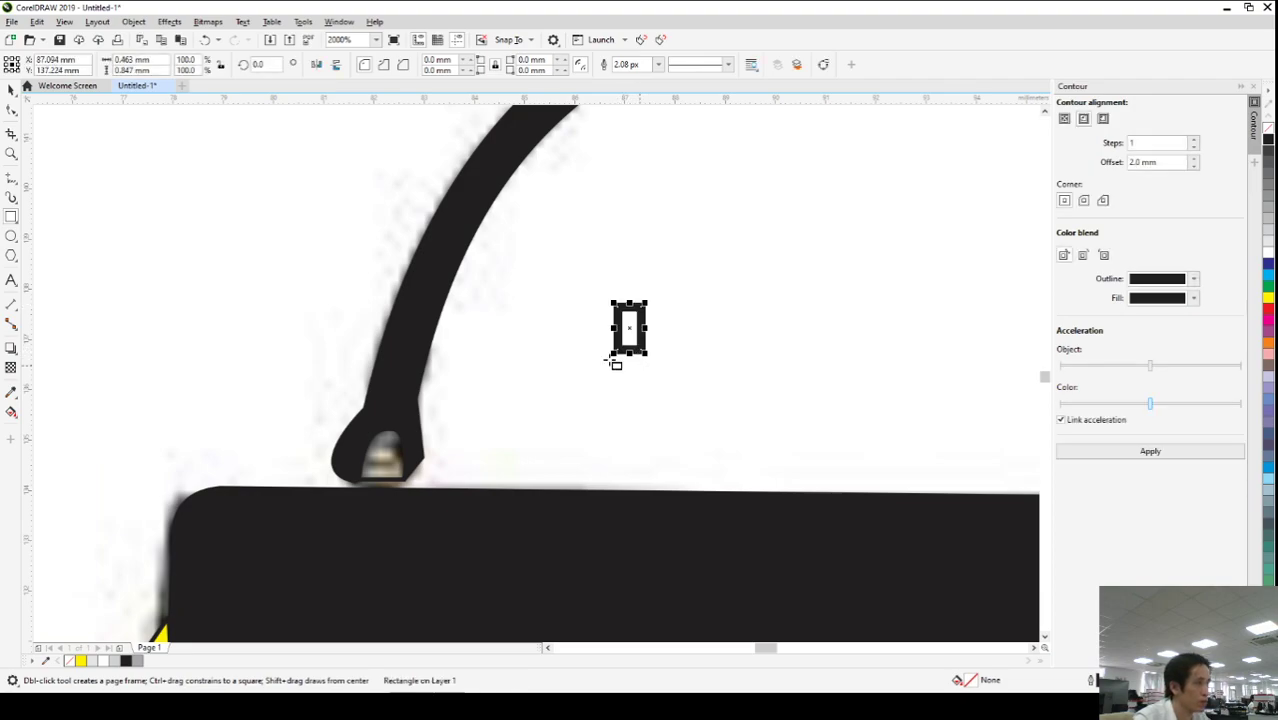
click(12, 91)
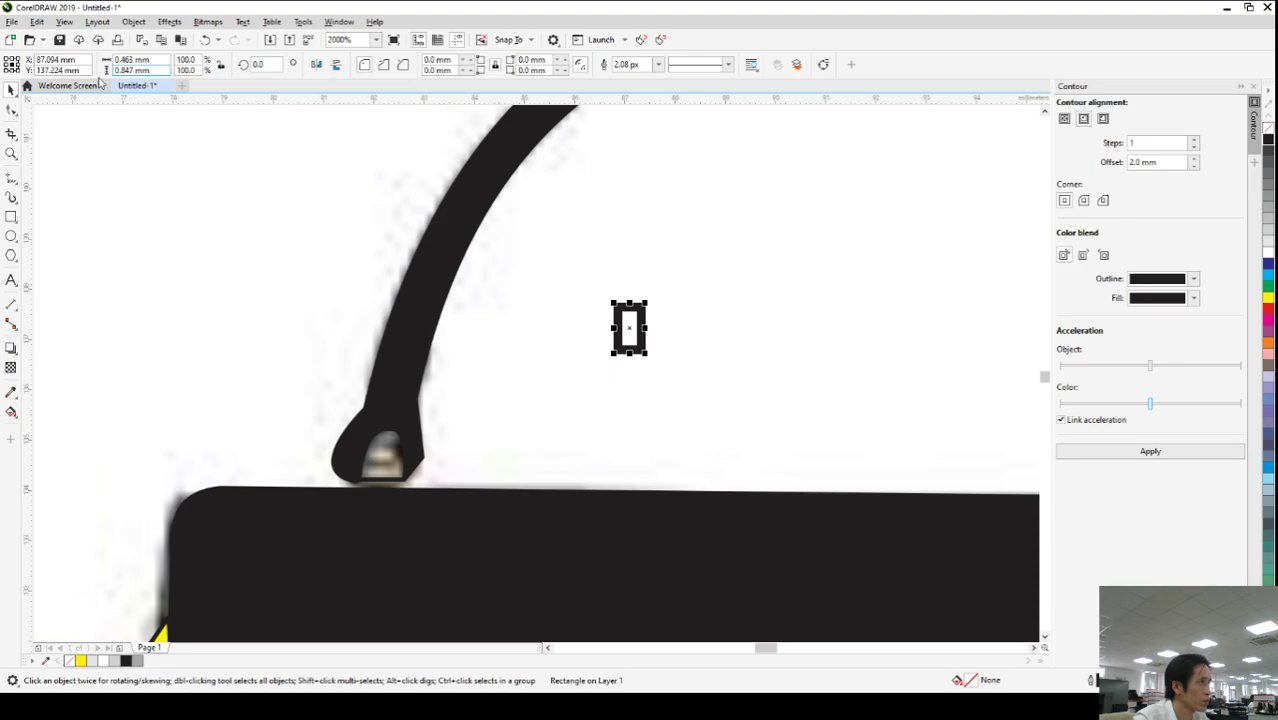
click(488, 293)
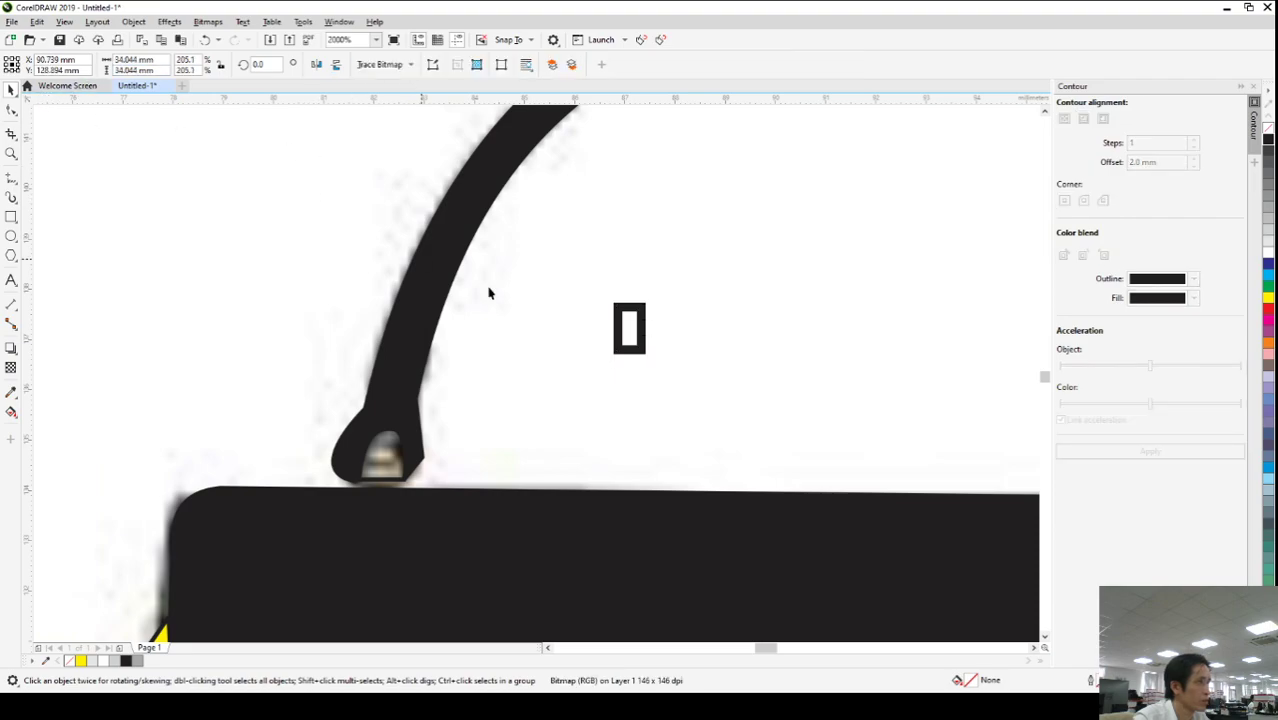
click(636, 340)
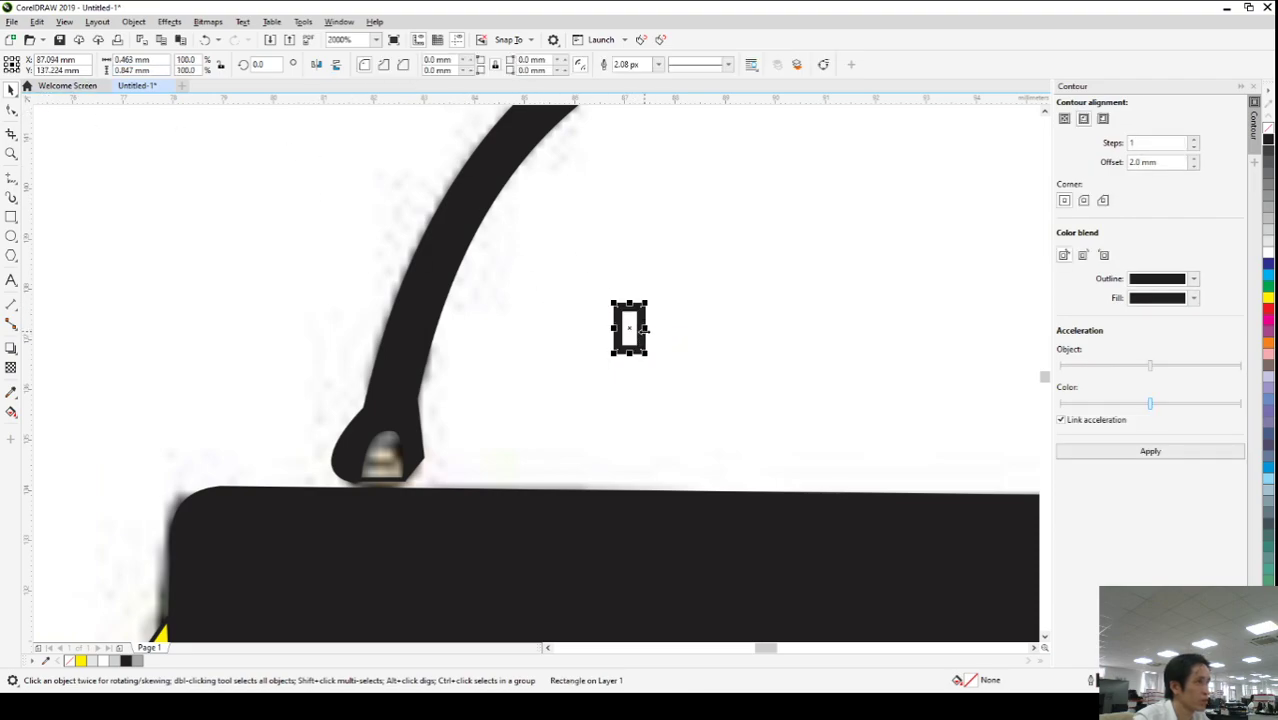
- Set the rectangle's outline to 1 px, place it over the opening in the handle's left end and widen it to about 0.55 mm
click(652, 66)
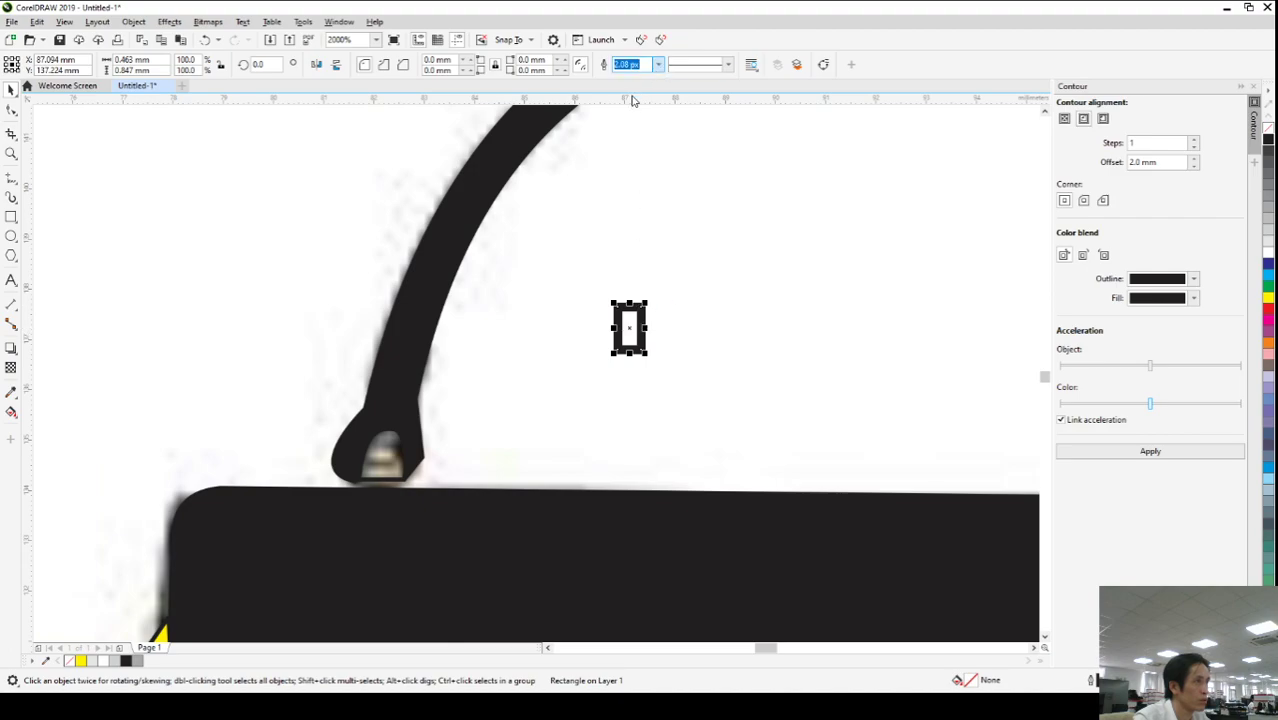
text(1)
key(Return)
drag(634, 338, 424, 463)
scroll(380, 468, up, 2)
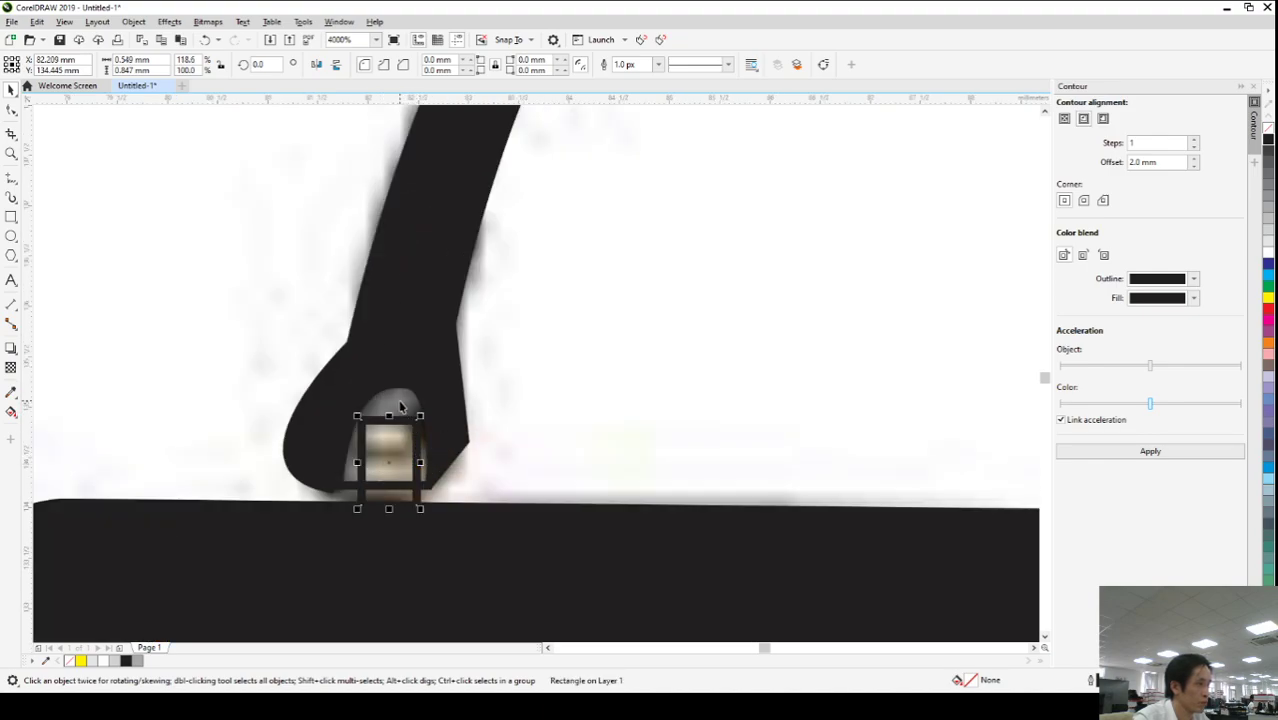
- Fill the opening in the handle's left end with white and the small rectangle over it with yellow (C0 M0 Y100 K0)
click(398, 405)
click(1267, 256)
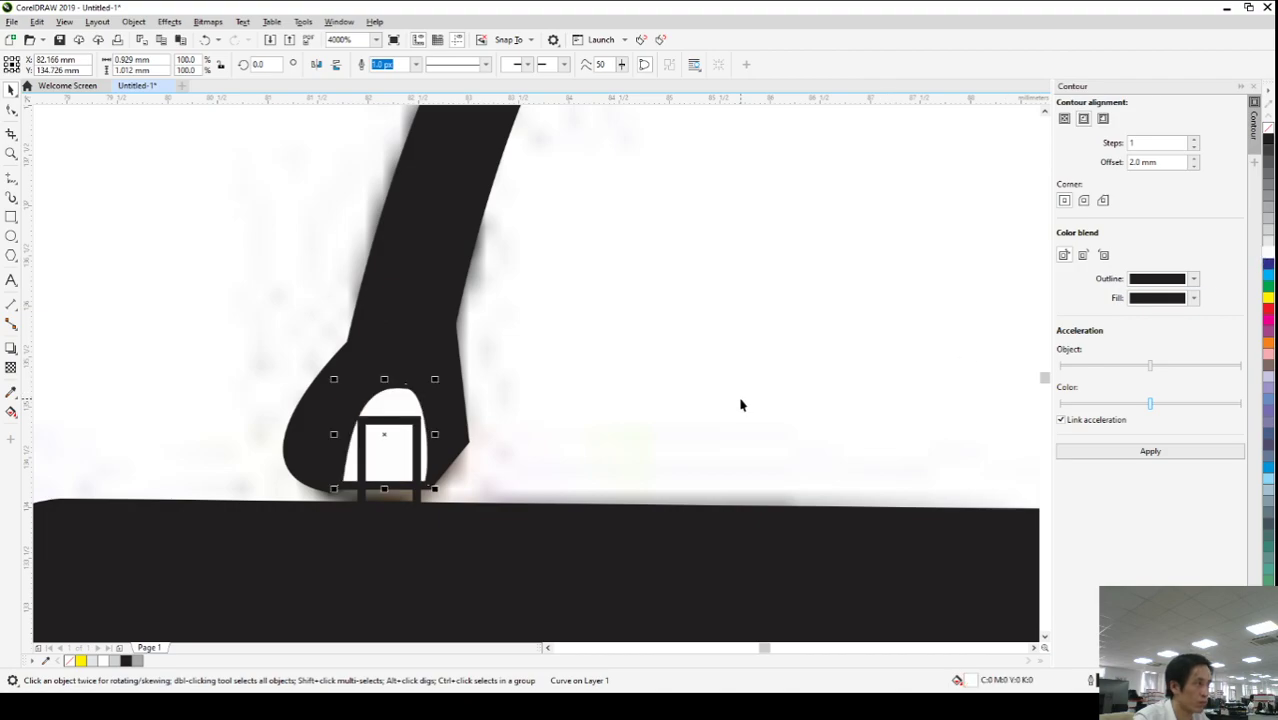
key(Tab)
key(Tab)
key(Tab)
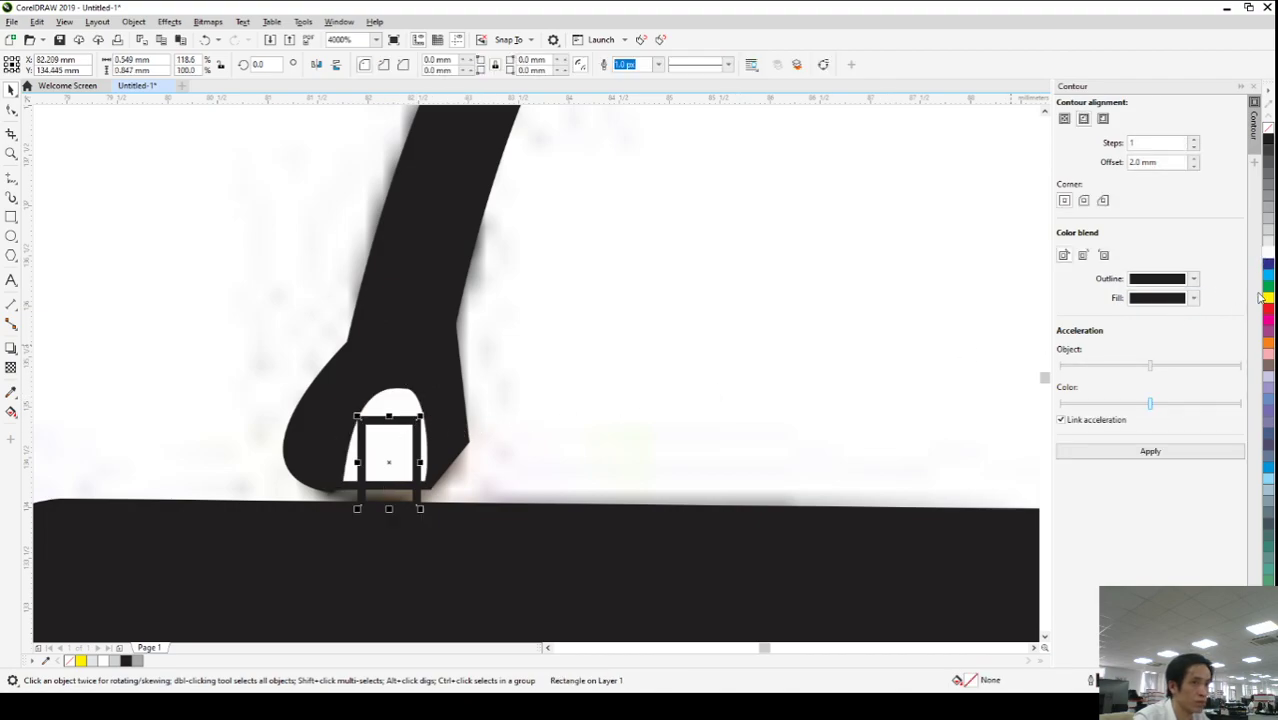
click(1267, 300)
scroll(402, 404, down, 3)
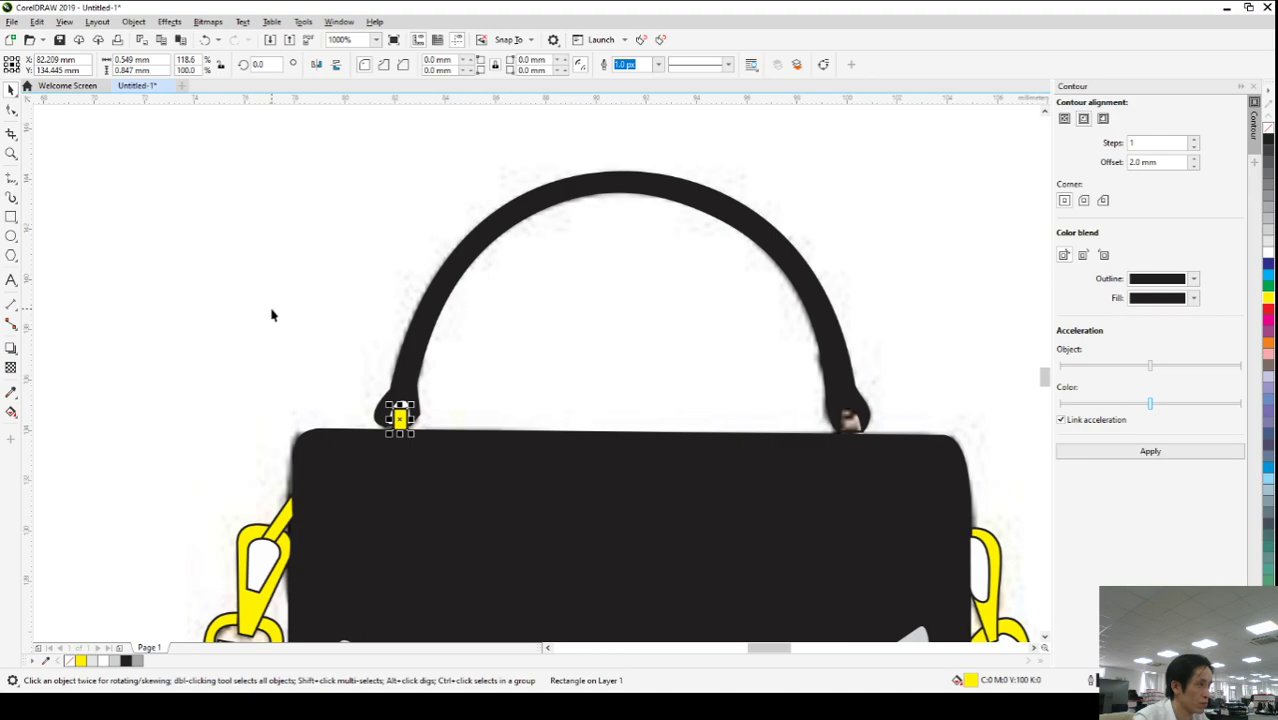
click(295, 347)
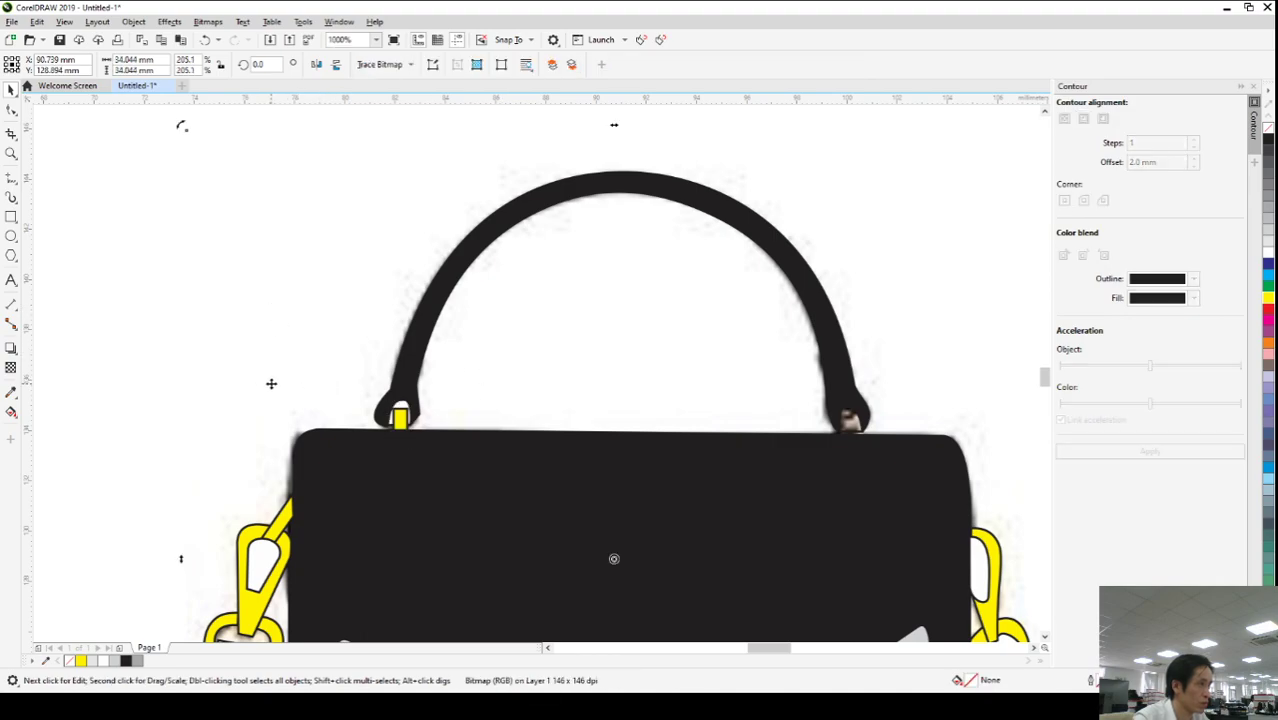
click(152, 328)
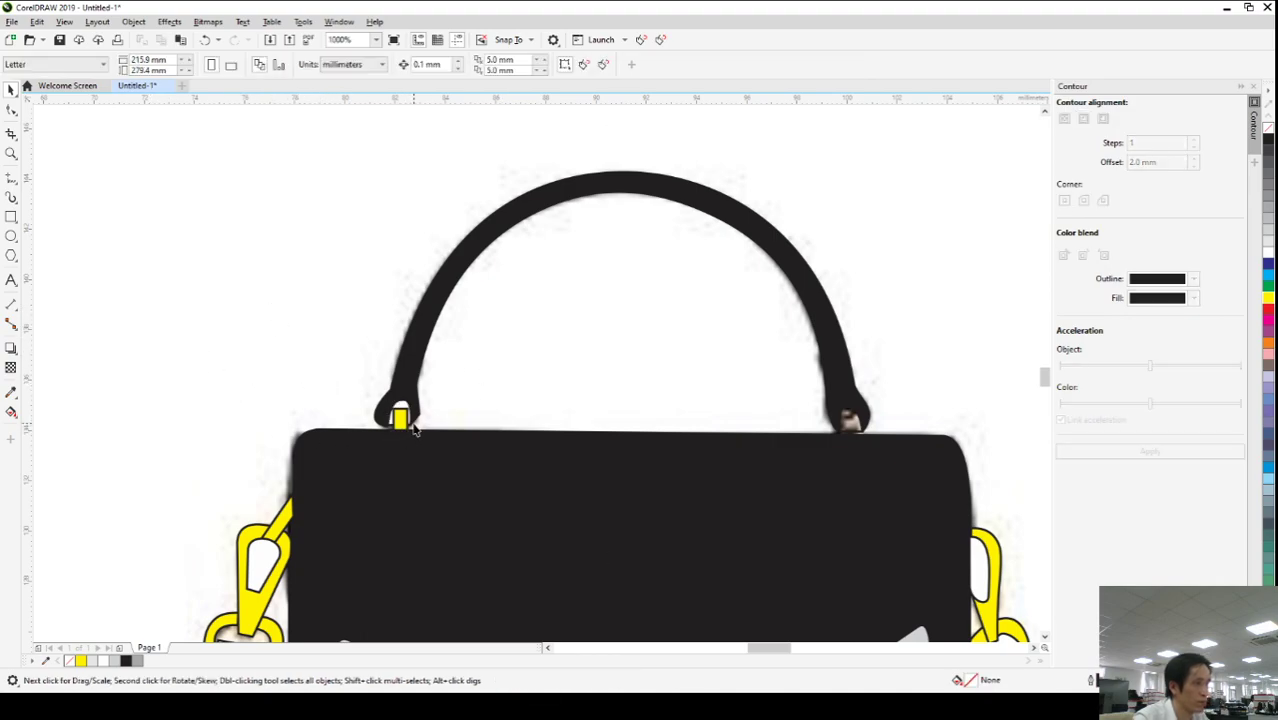
- Turn the straight lower-right edge of the handle's left end into an outward-bulging curve
scroll(415, 428, down, 1)
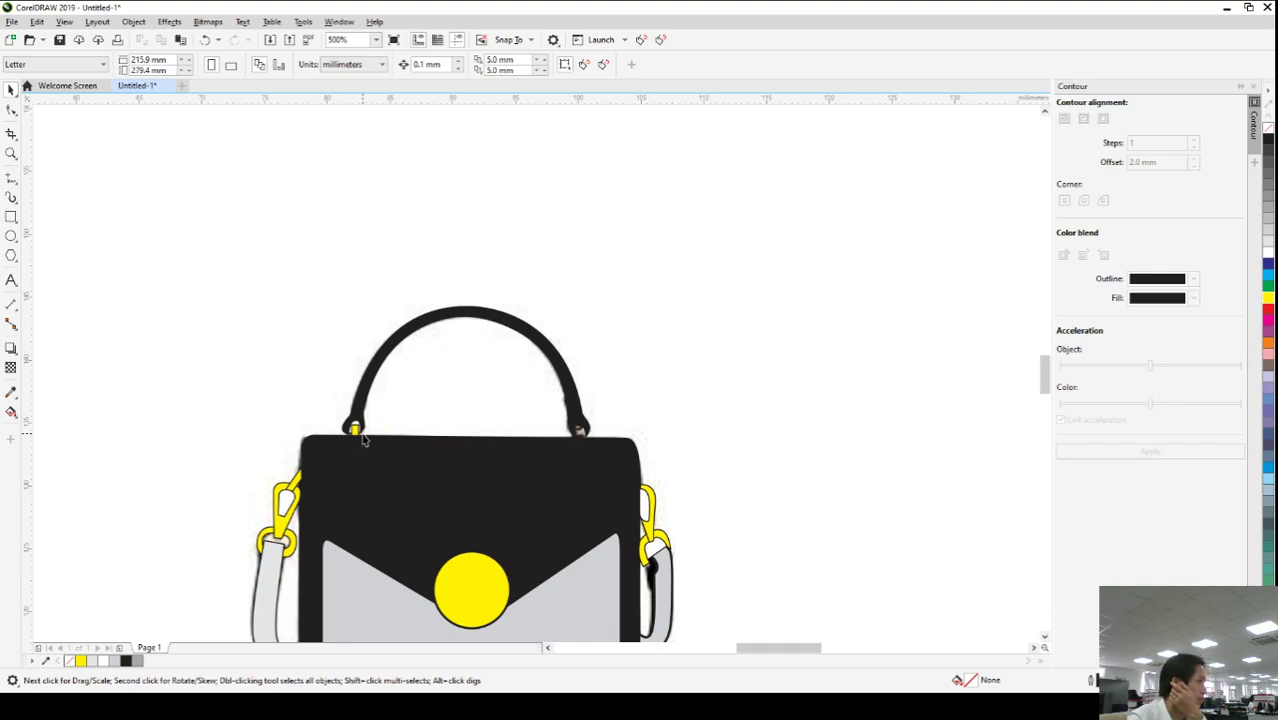
scroll(355, 428, up, 3)
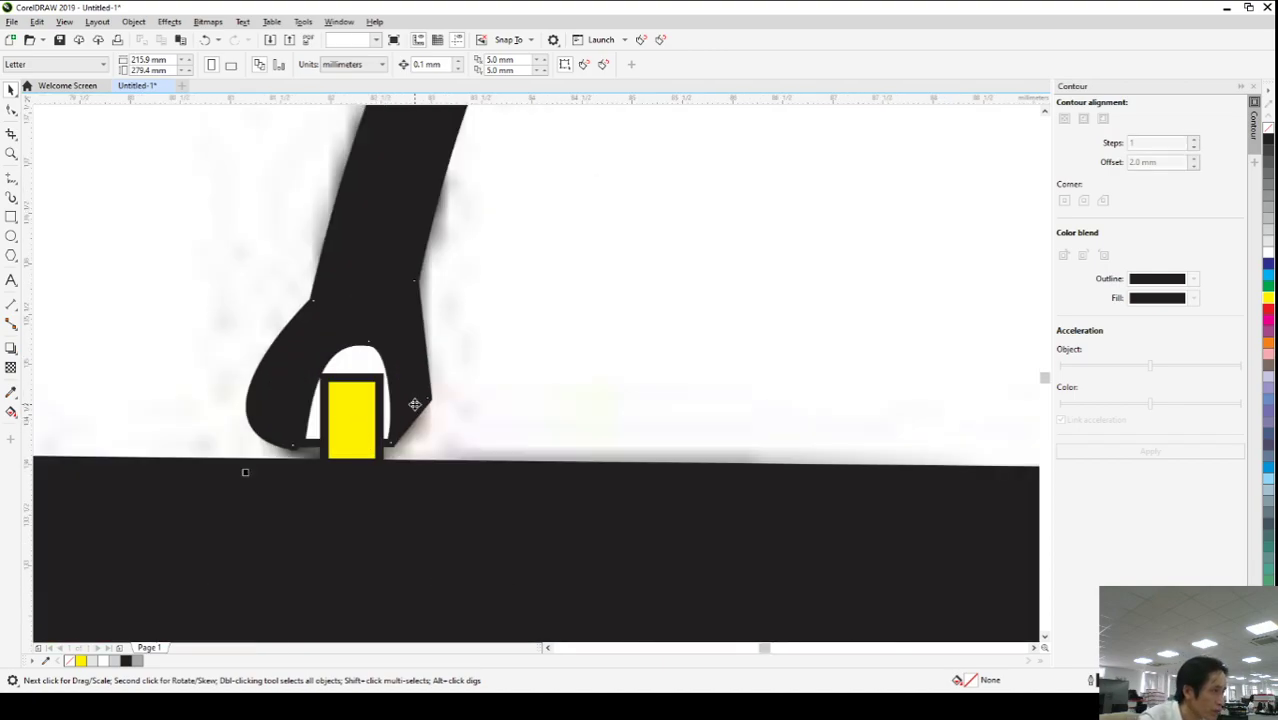
click(415, 408)
click(11, 109)
scroll(442, 435, up, 1)
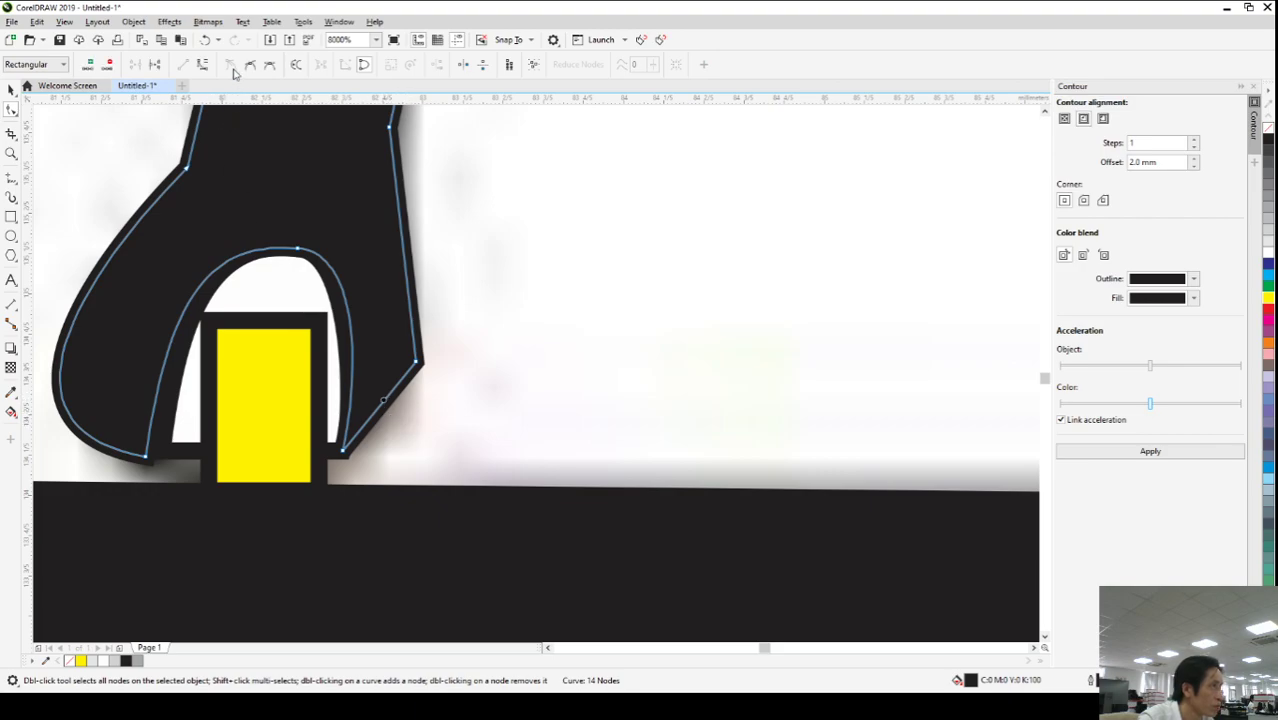
click(379, 405)
drag(403, 401, 380, 458)
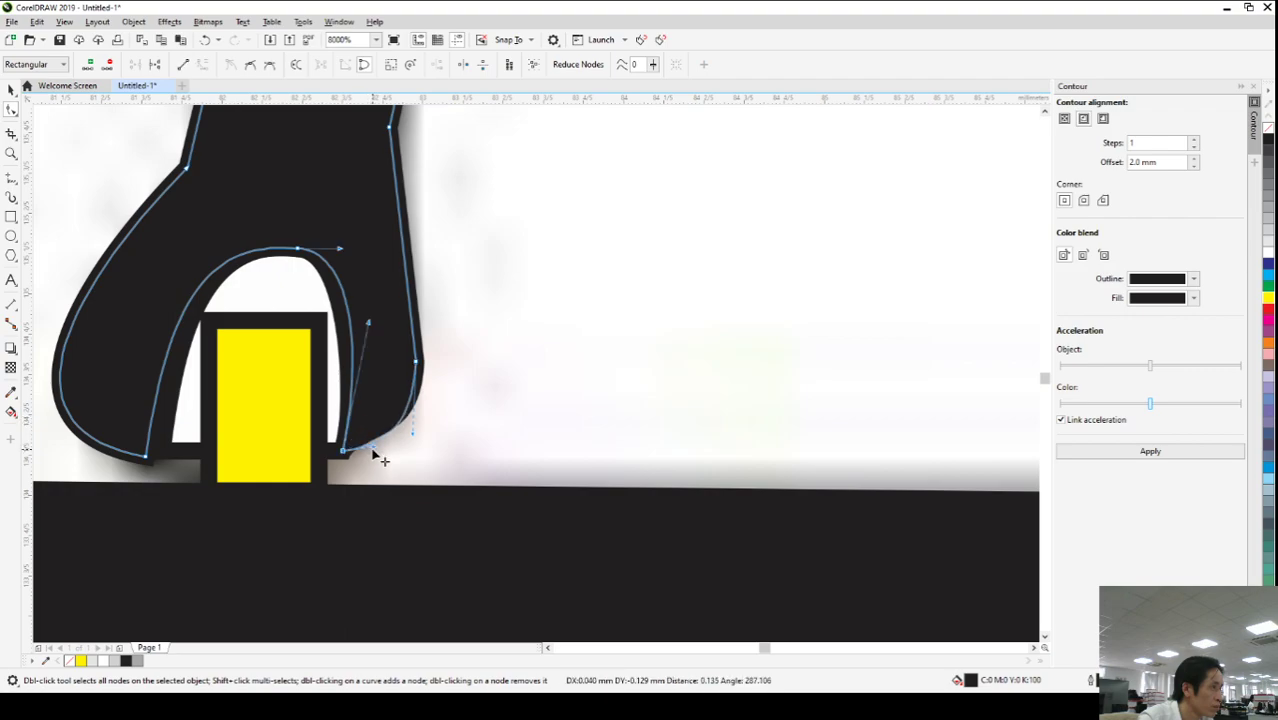
- Convert the yellow rectangle to curves and bend its top edge upward into a rounded arch
click(279, 323)
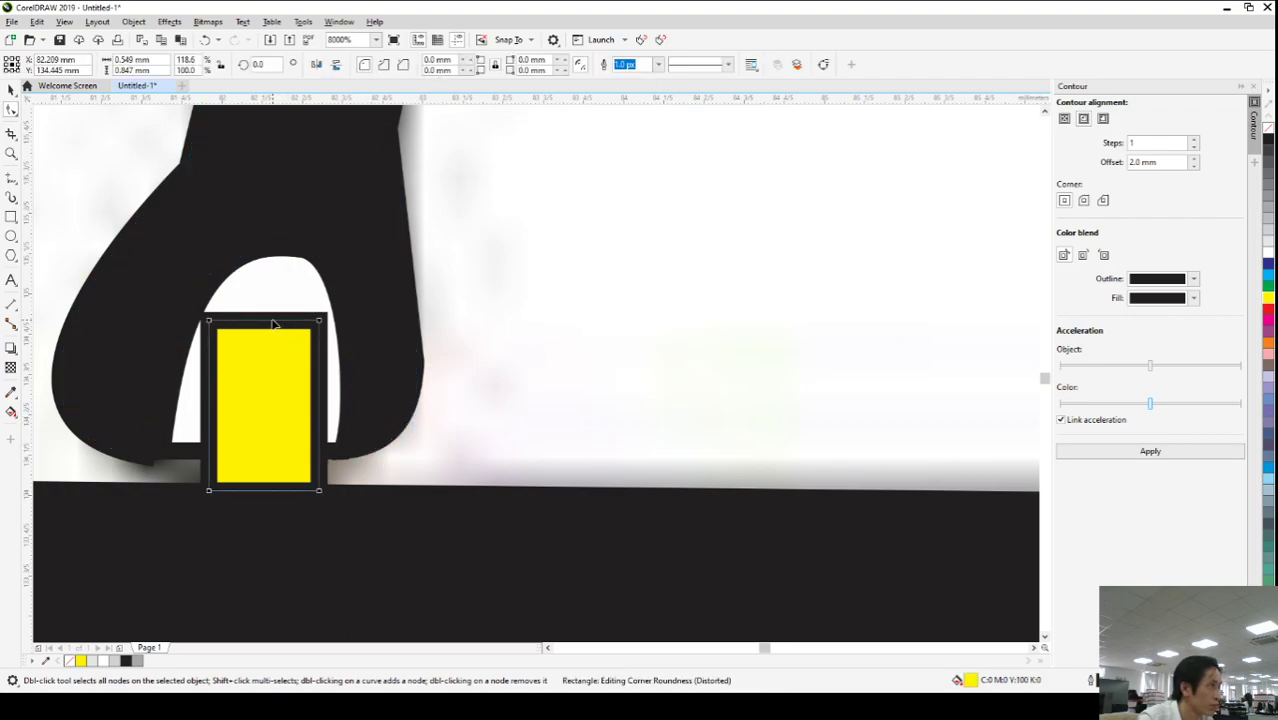
click(823, 64)
click(283, 325)
click(202, 64)
drag(285, 322, 314, 265)
scroll(256, 370, down, 7)
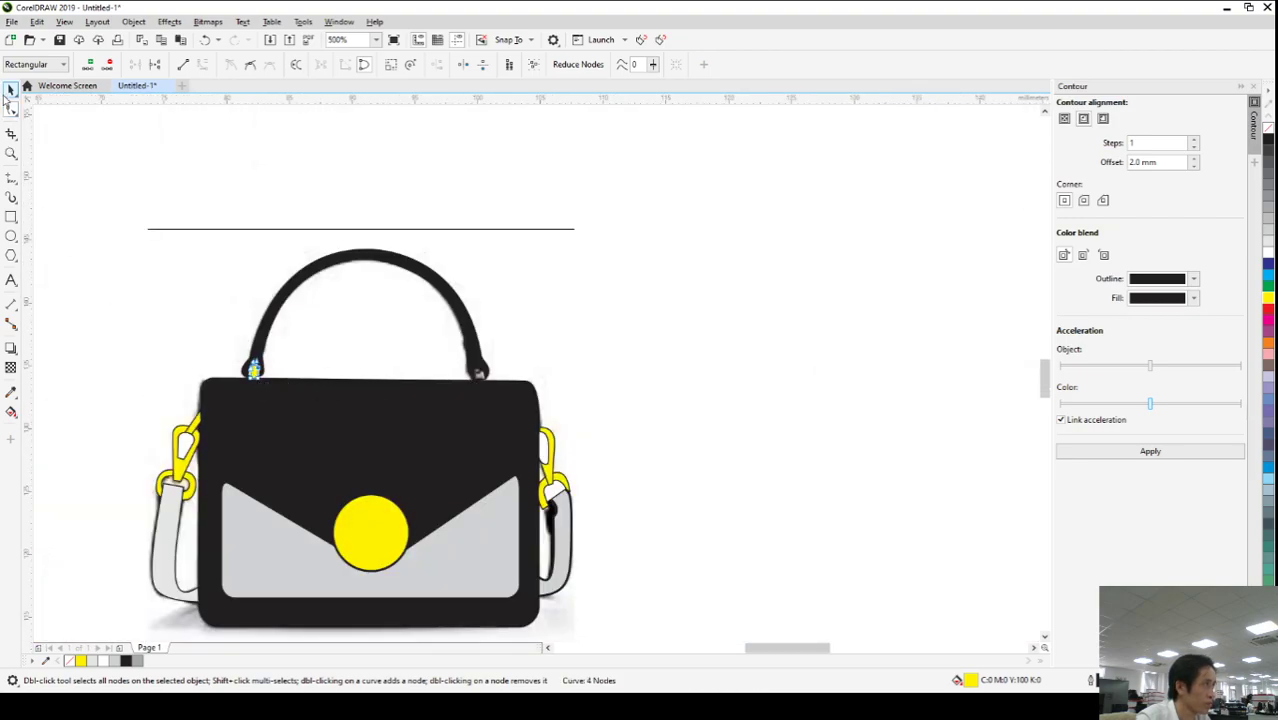
key(space)
key(Escape)
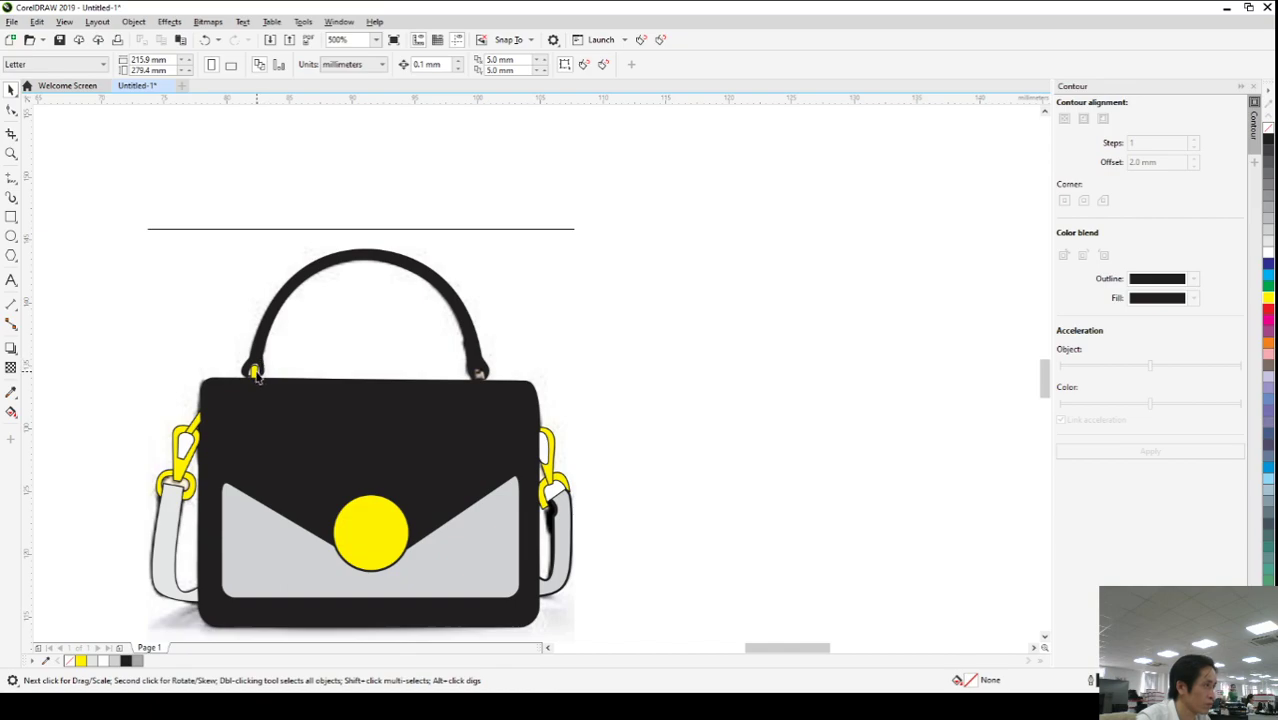
- Place a copy of the yellow round-topped piece over the opening in the handle's right end
click(477, 375)
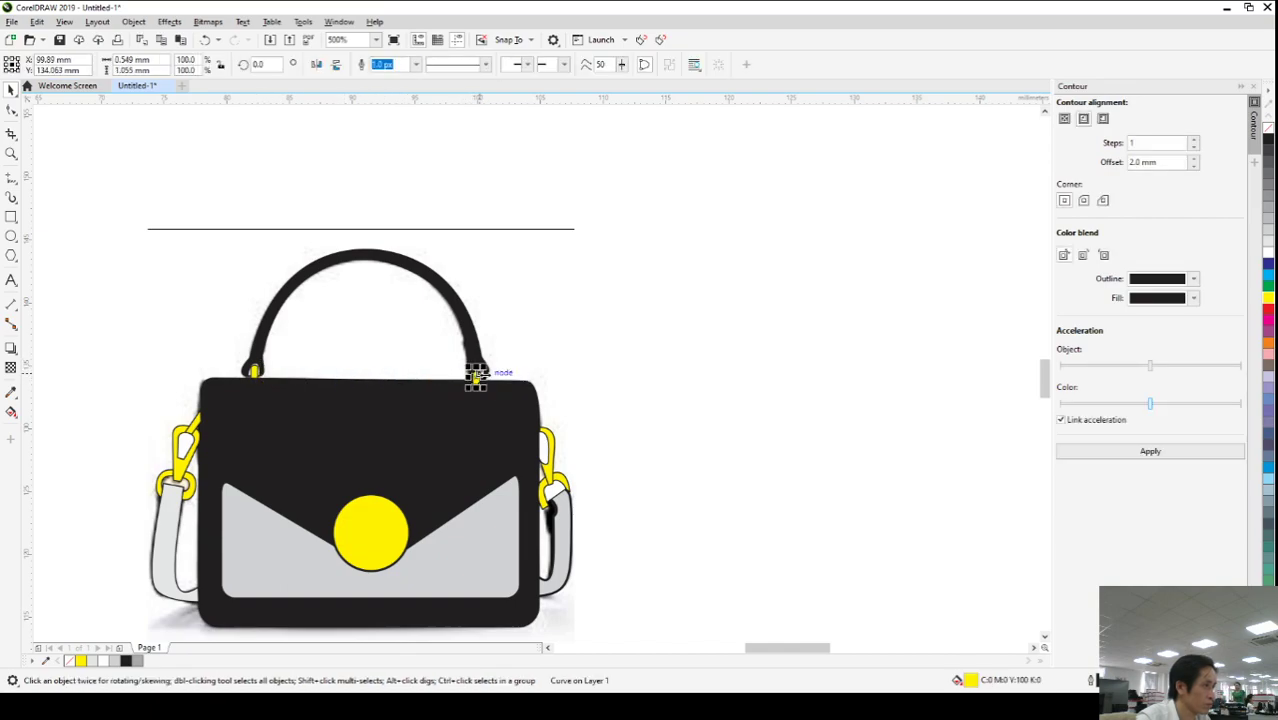
scroll(477, 375, up, 3)
drag(452, 383, 461, 385)
click(430, 425)
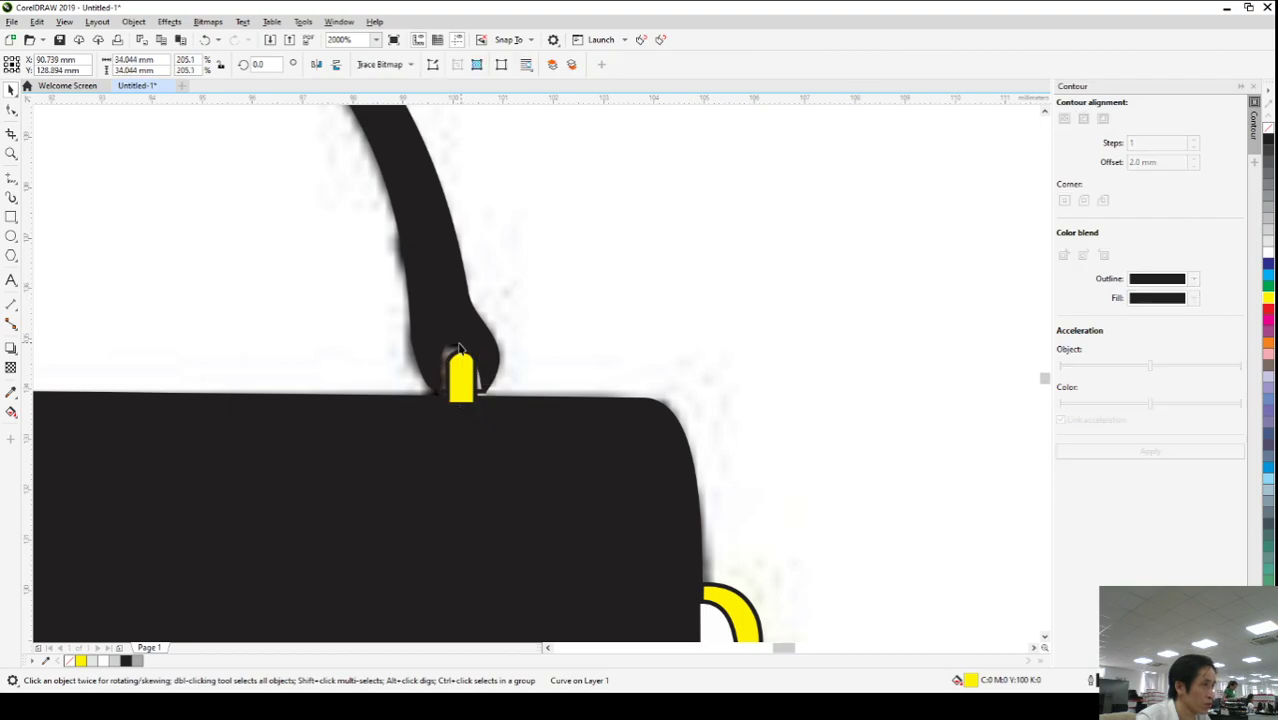
- Bulge the outer right edge of the handle's right end outward, add a node on it and shift the inner arch's top node slightly right
scroll(471, 428, down, 3)
scroll(473, 403, up, 3)
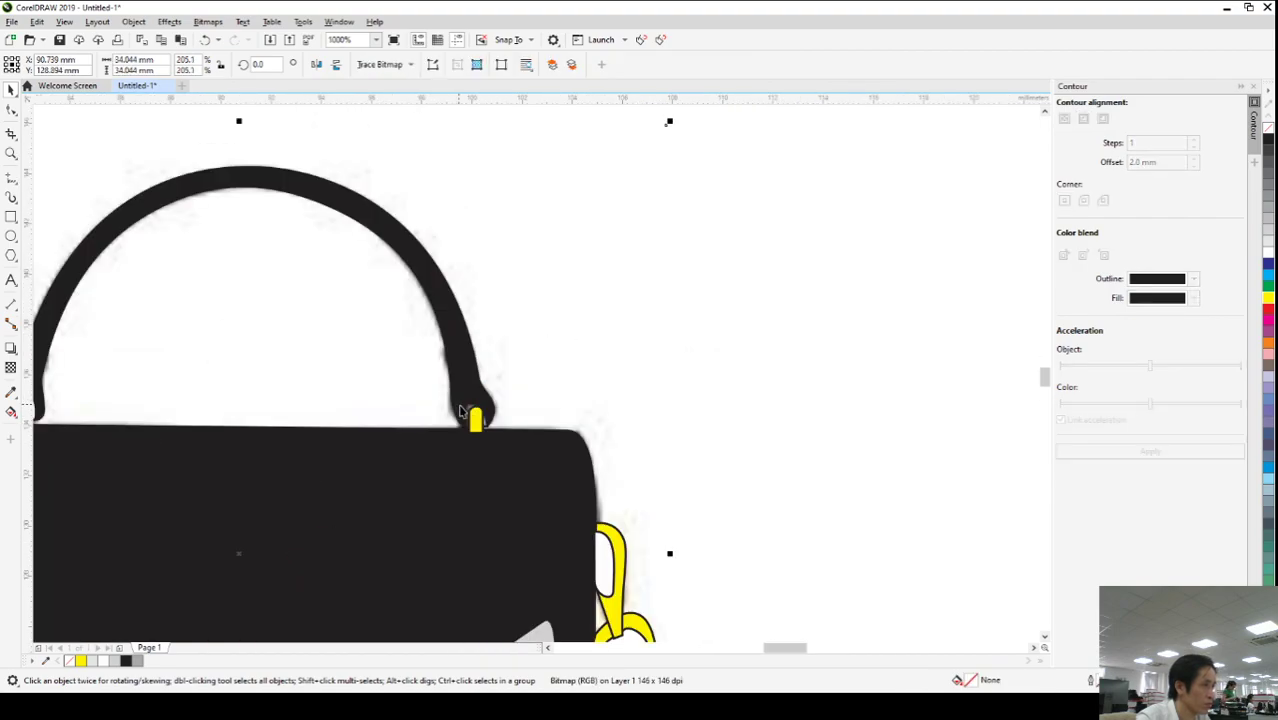
click(462, 362)
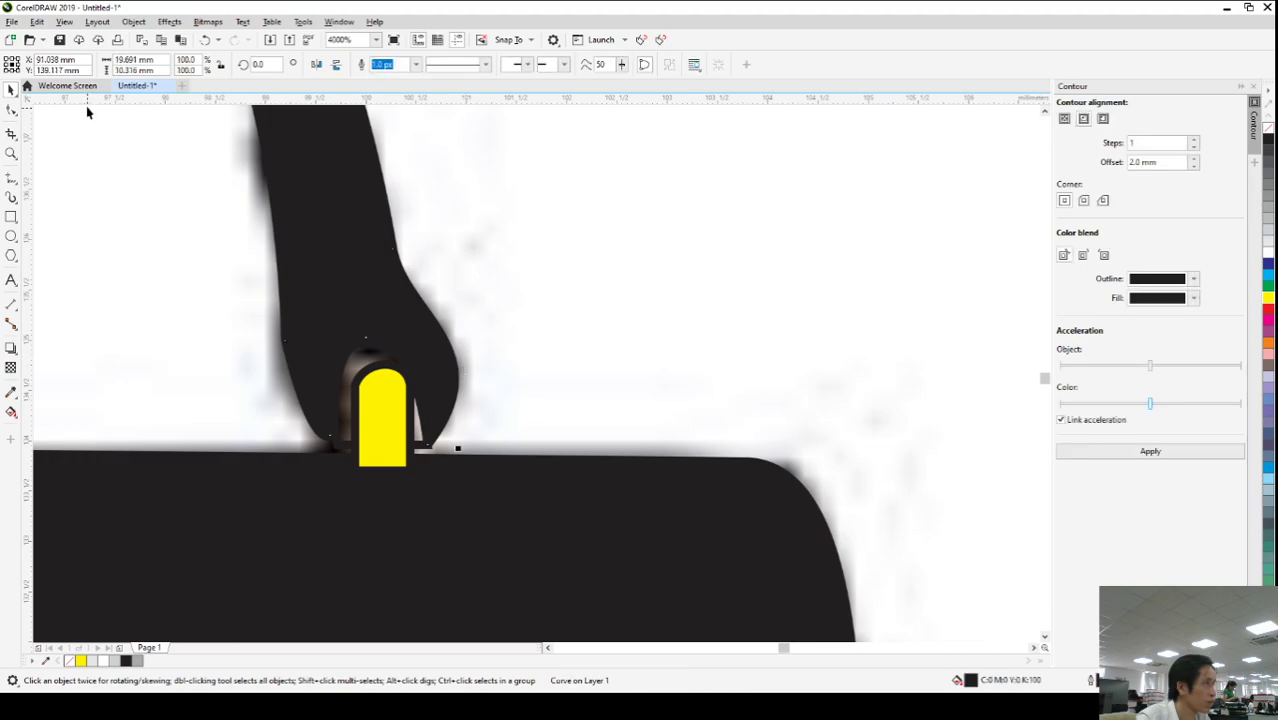
click(11, 110)
scroll(438, 334, up, 1)
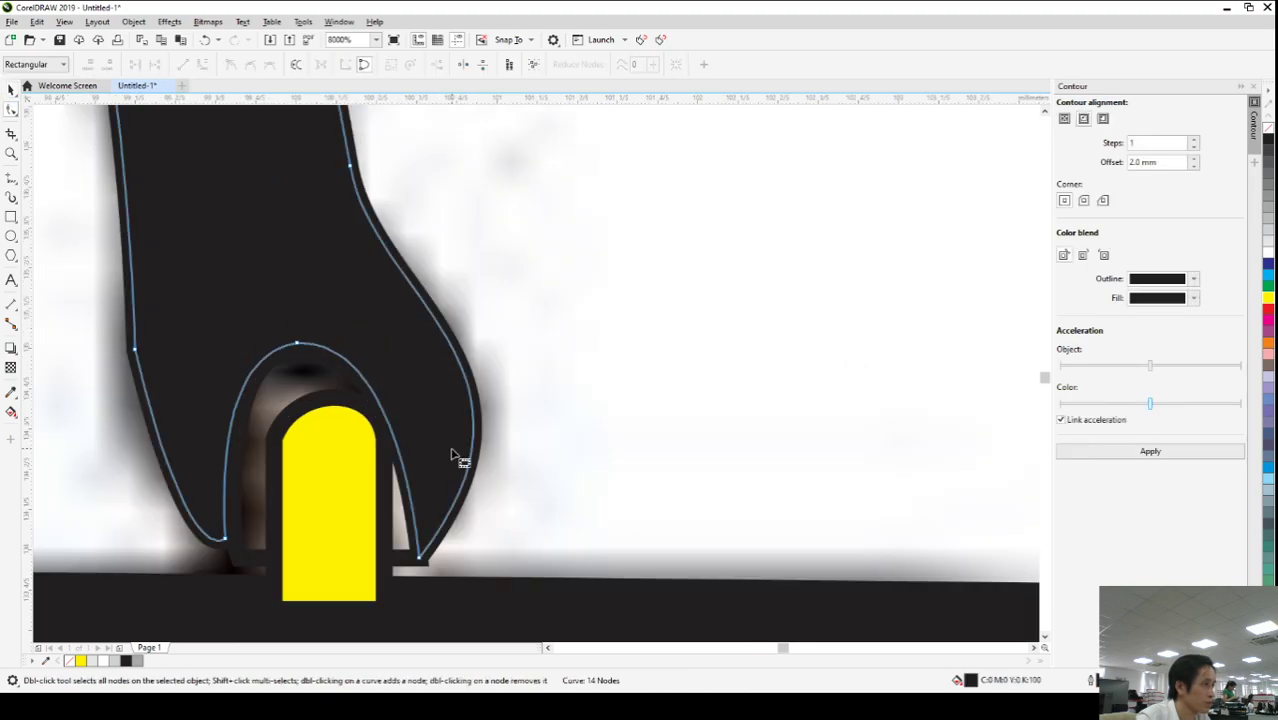
drag(433, 568, 595, 310)
click(460, 495)
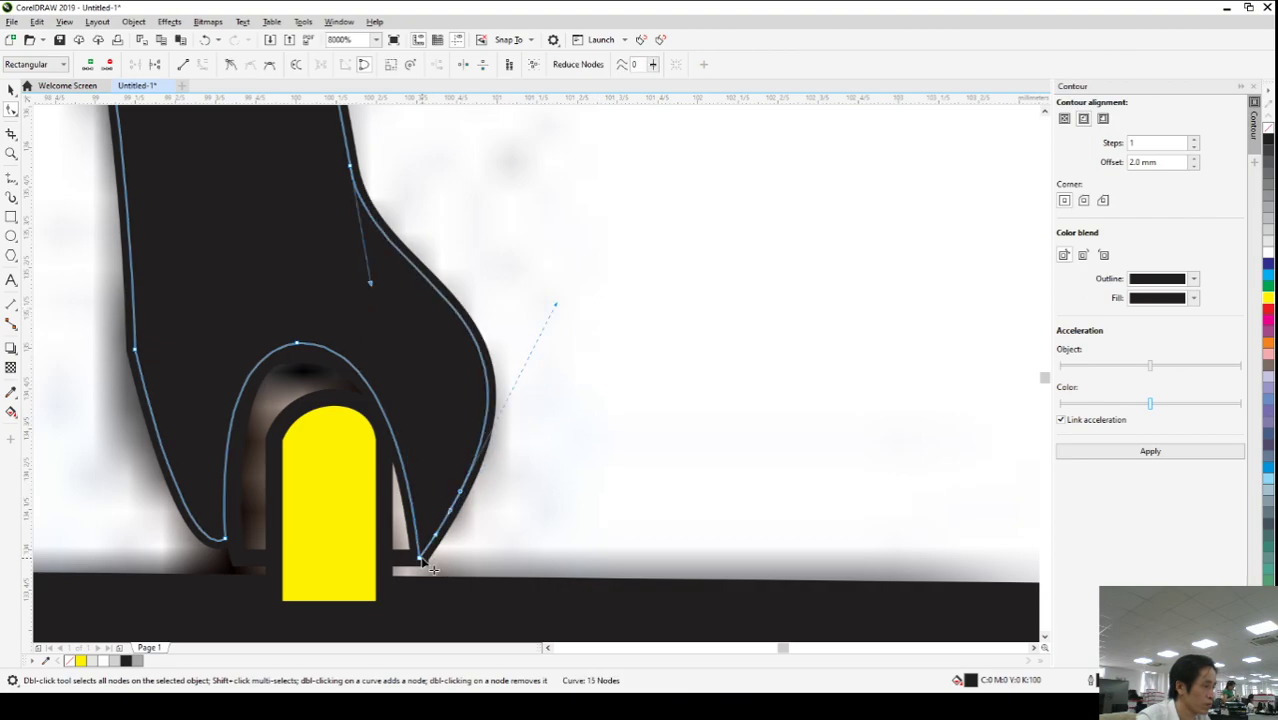
drag(297, 347, 310, 344)
- Fill the opening in the handle's right end with white and shift its top node slightly right
click(250, 512)
click(1268, 255)
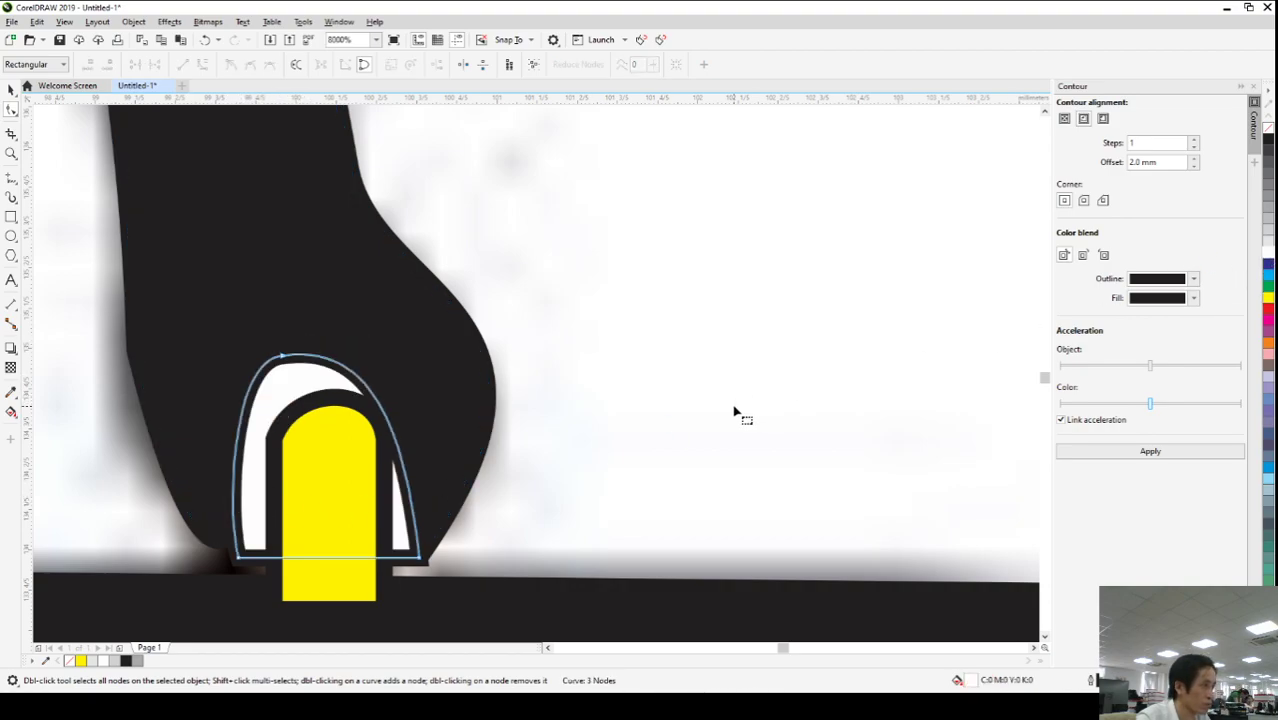
click(284, 359)
mouse_move(281, 355)
mouse_down()
mouse_move(322, 352)
mouse_move(298, 354)
mouse_up()
scroll(456, 393, down, 2)
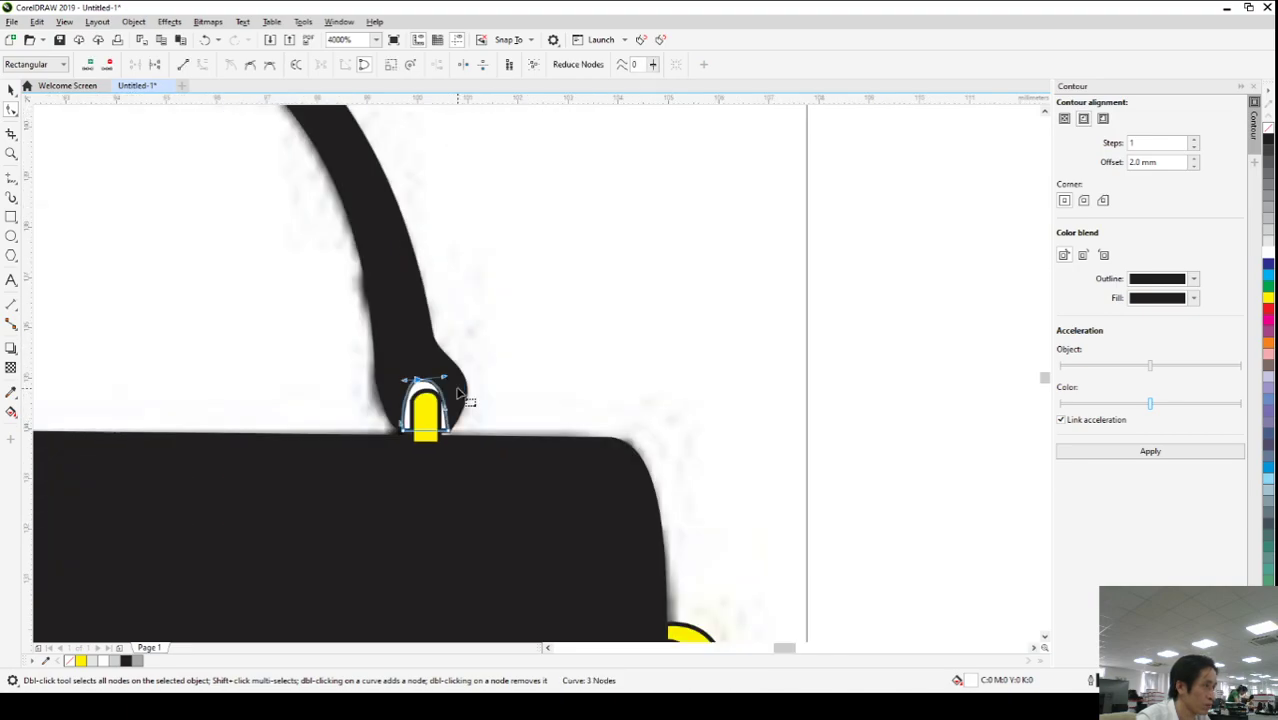
scroll(390, 417, up, 2)
- Reshape the left side of the handle's right end into a fuller curve and move its lower inner node toward the opening
click(377, 417)
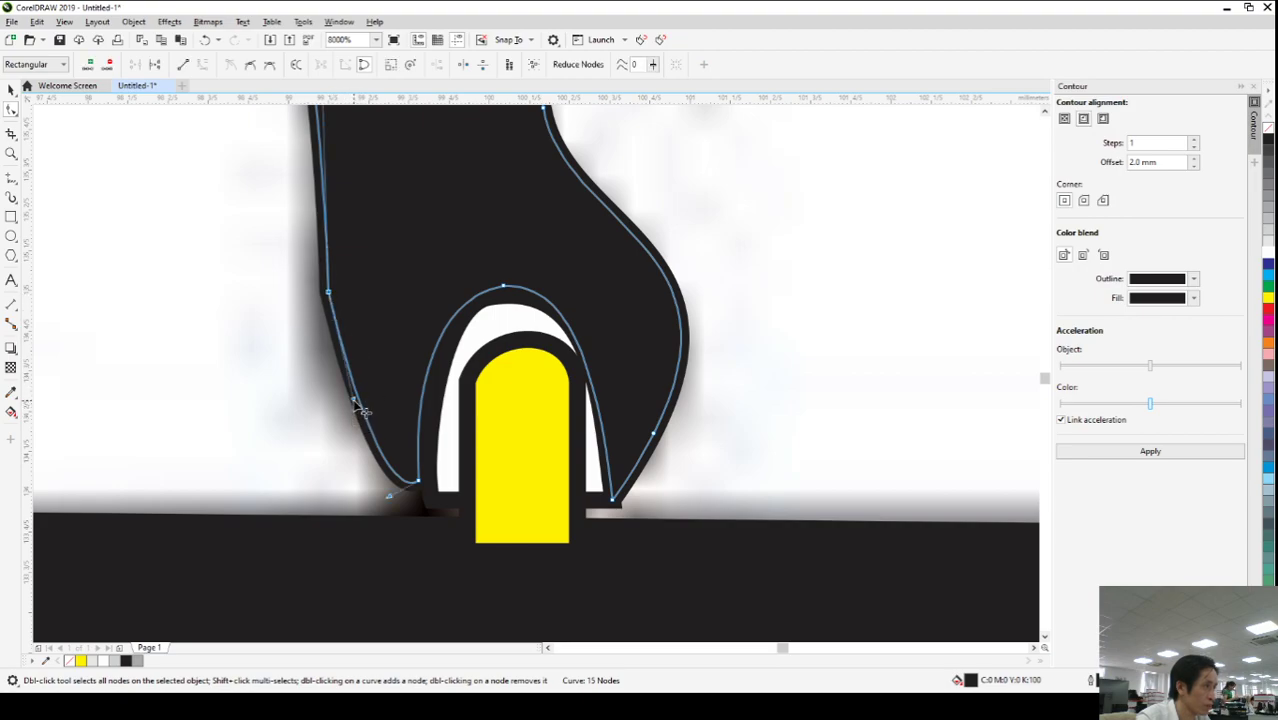
click(389, 499)
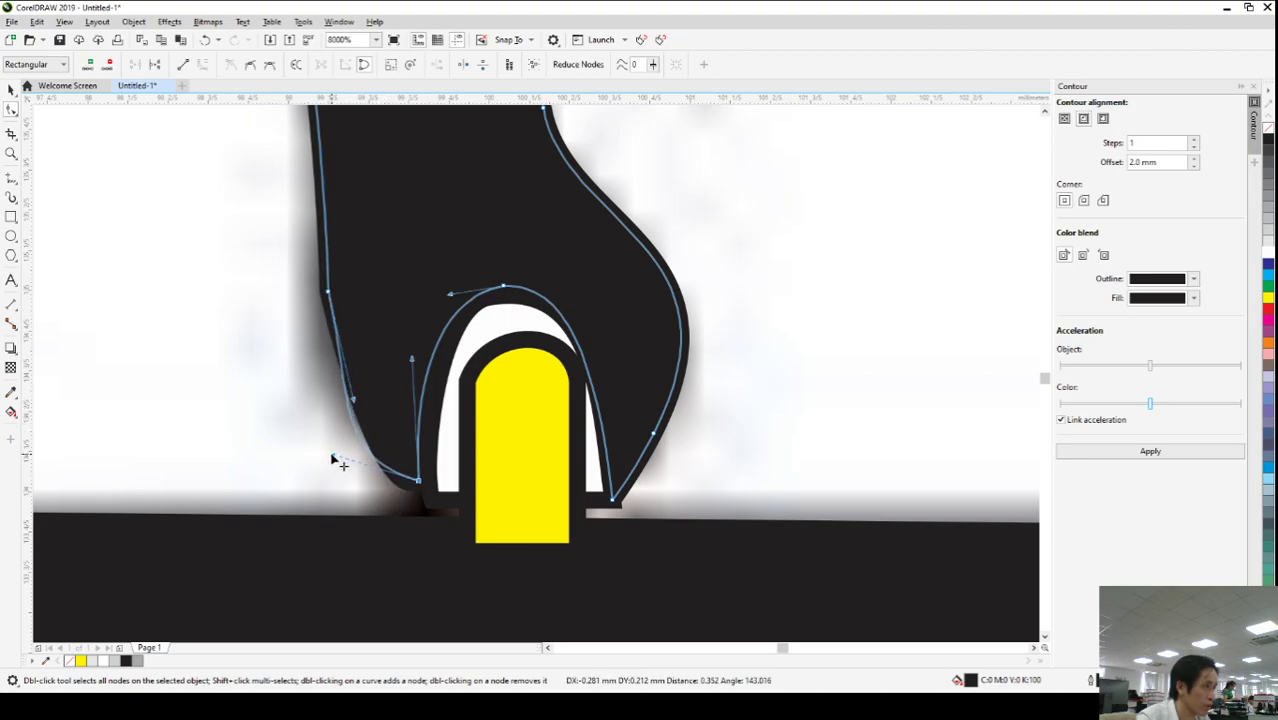
drag(358, 403, 347, 430)
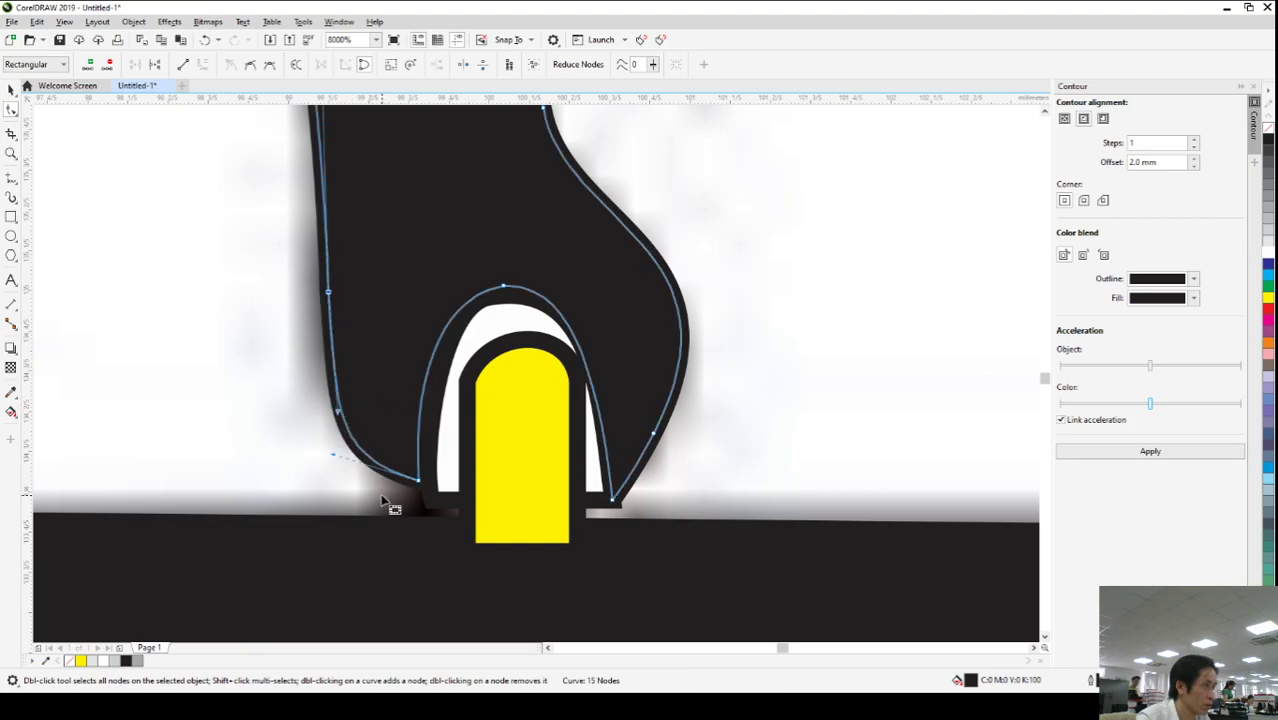
drag(419, 481, 429, 485)
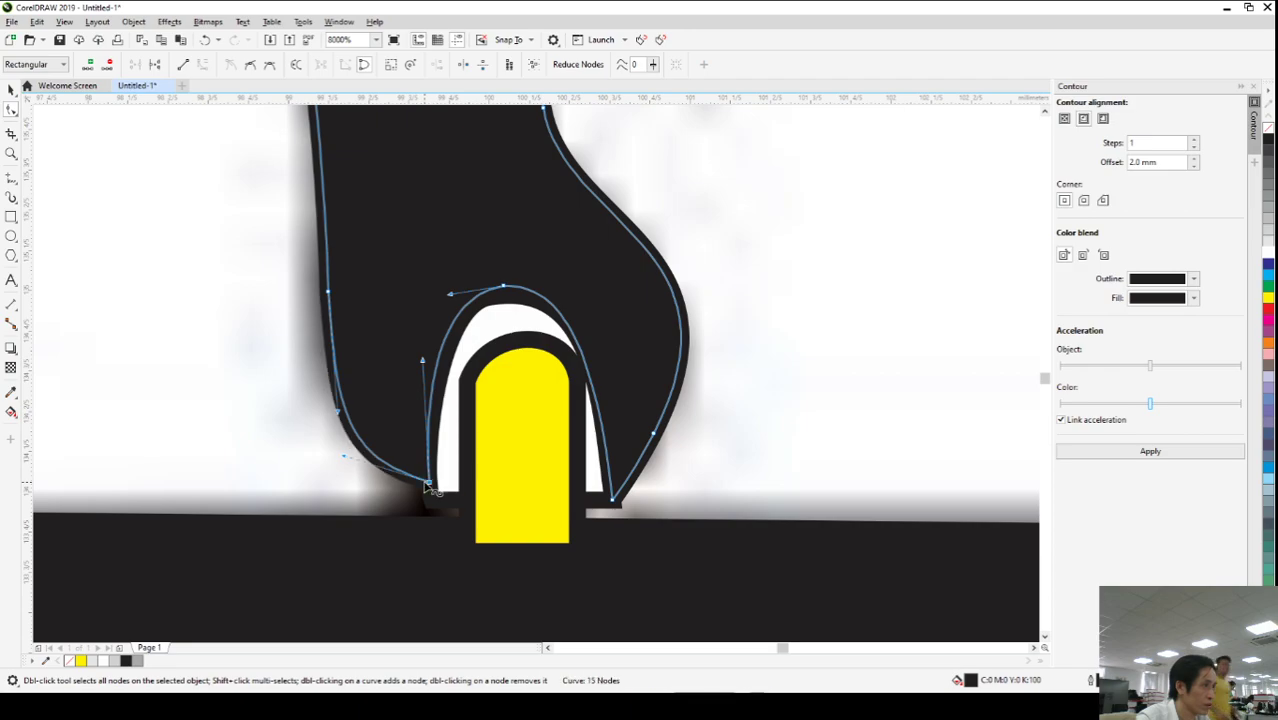
scroll(390, 488, down, 3)
key(space)
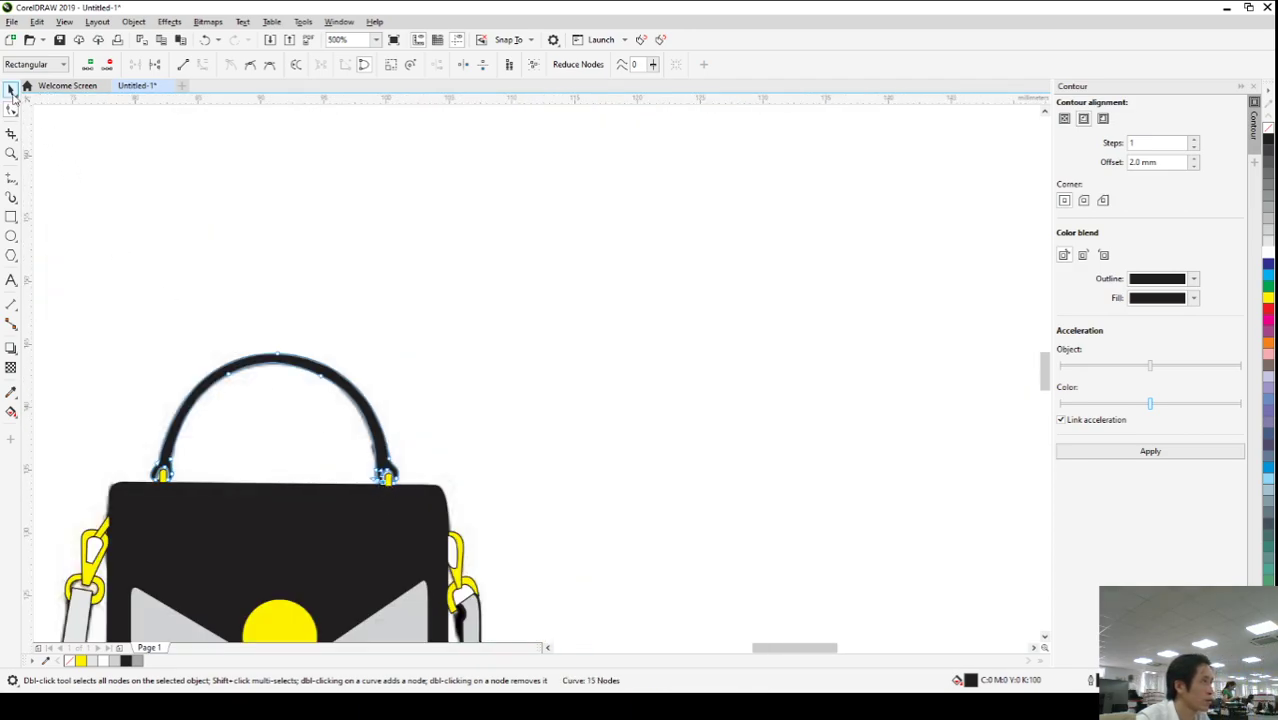
click(451, 397)
scroll(451, 397, down, 5)
click(474, 448)
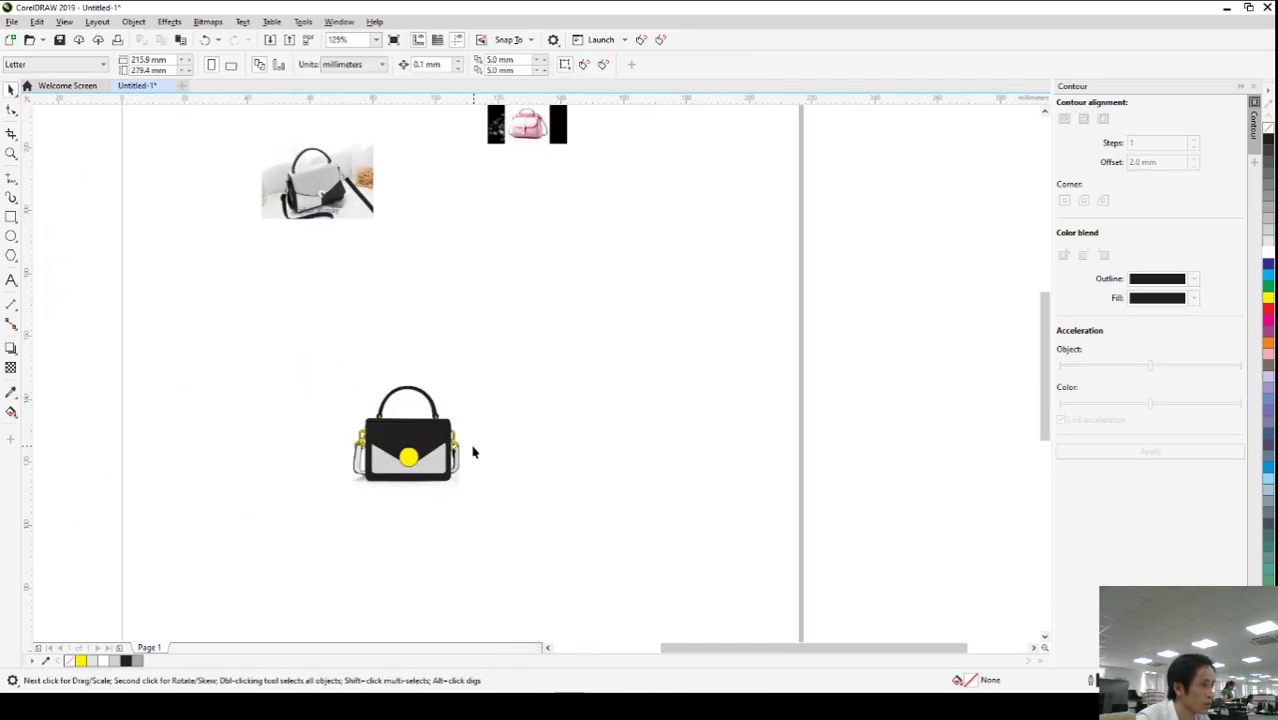
- Select the whole traced bag together with its photo and place a copy to its right
scroll(456, 445, up, 2)
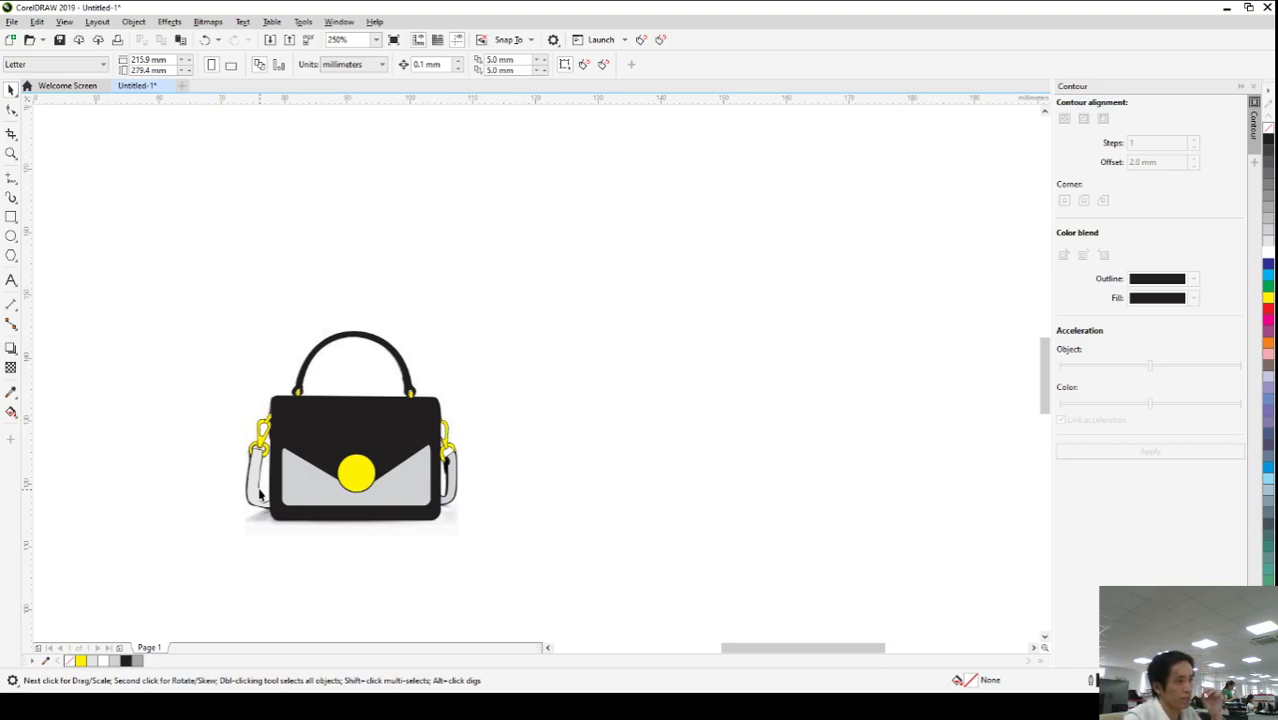
scroll(260, 490, up, 2)
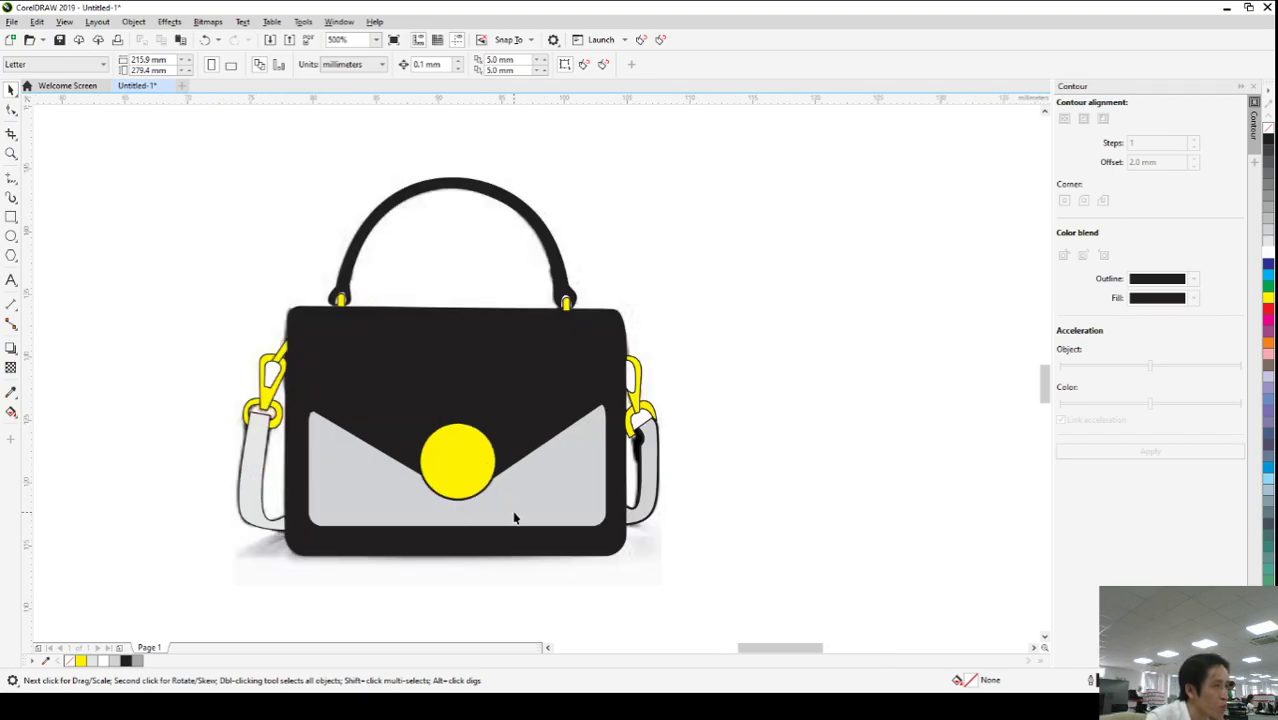
scroll(518, 512, down, 2)
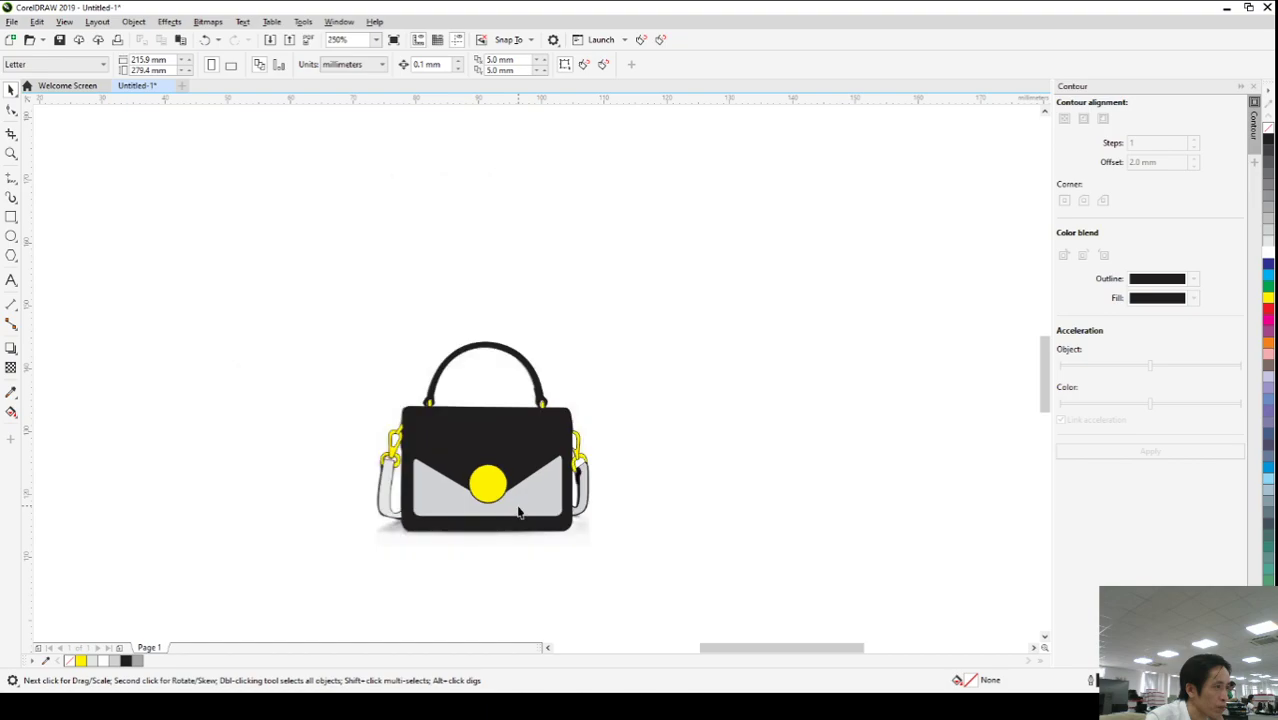
click(521, 515)
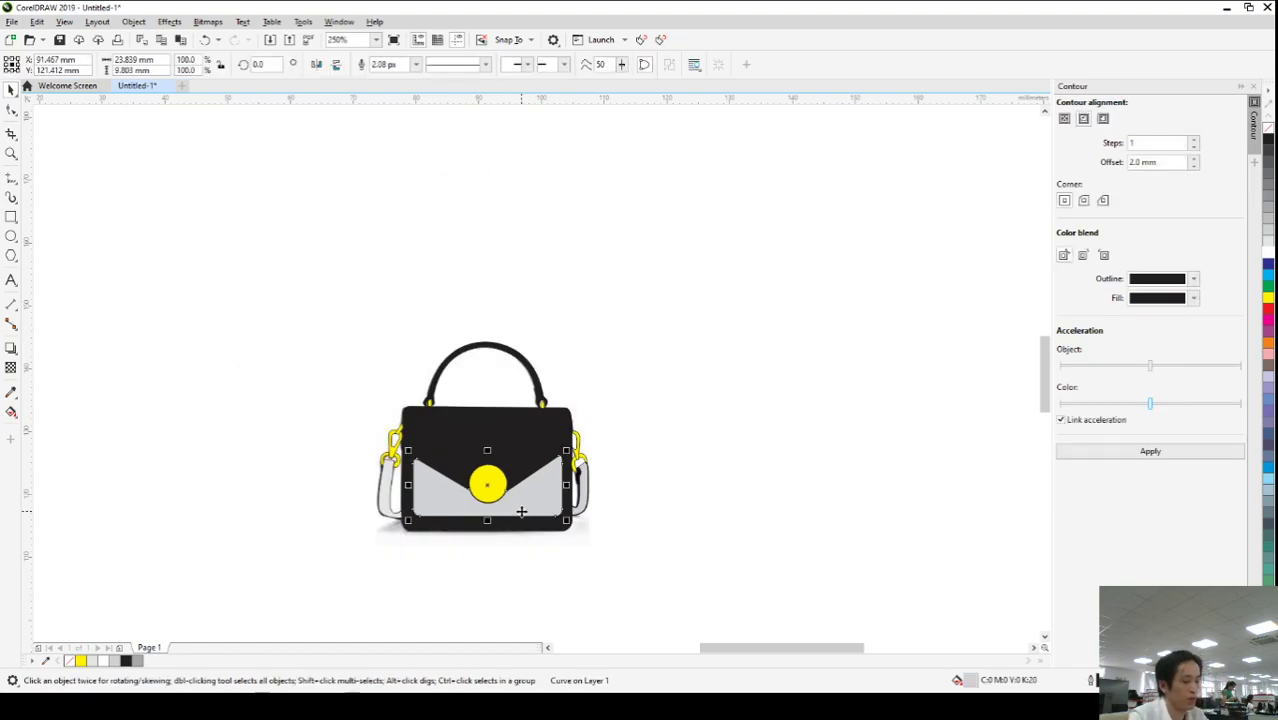
drag(685, 570, 325, 331)
scroll(358, 480, down, 2)
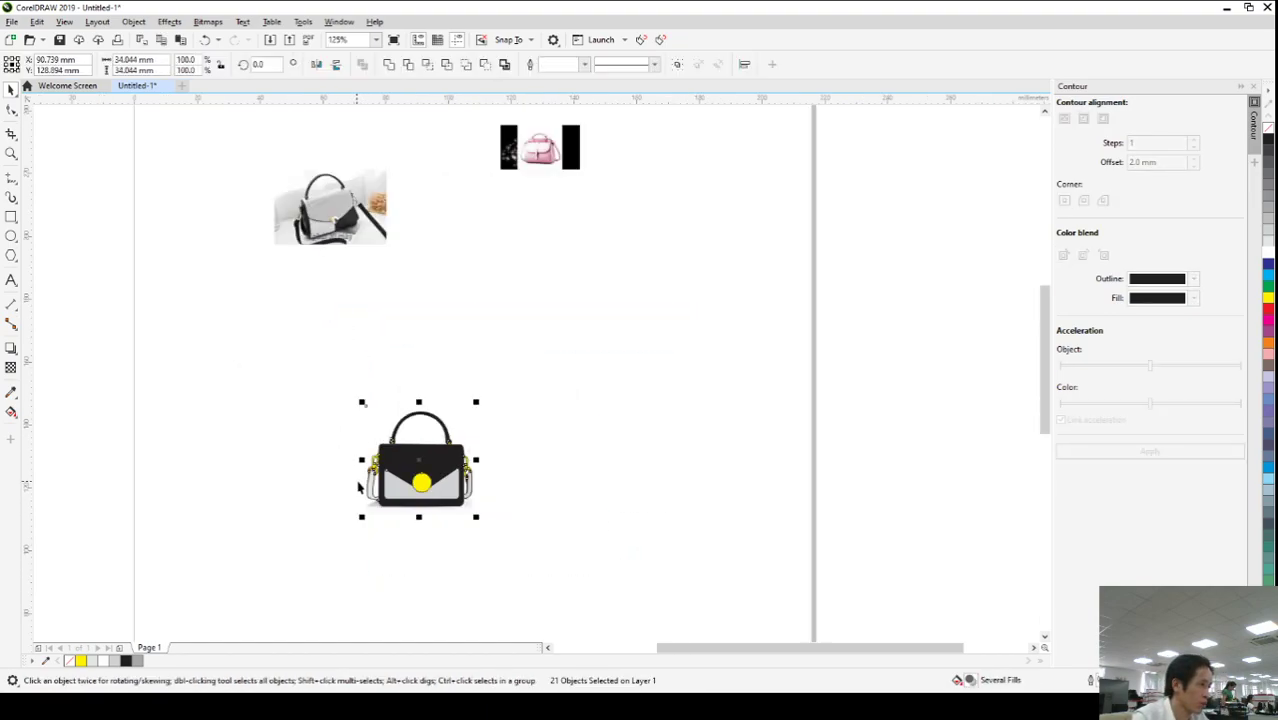
drag(395, 472, 533, 476)
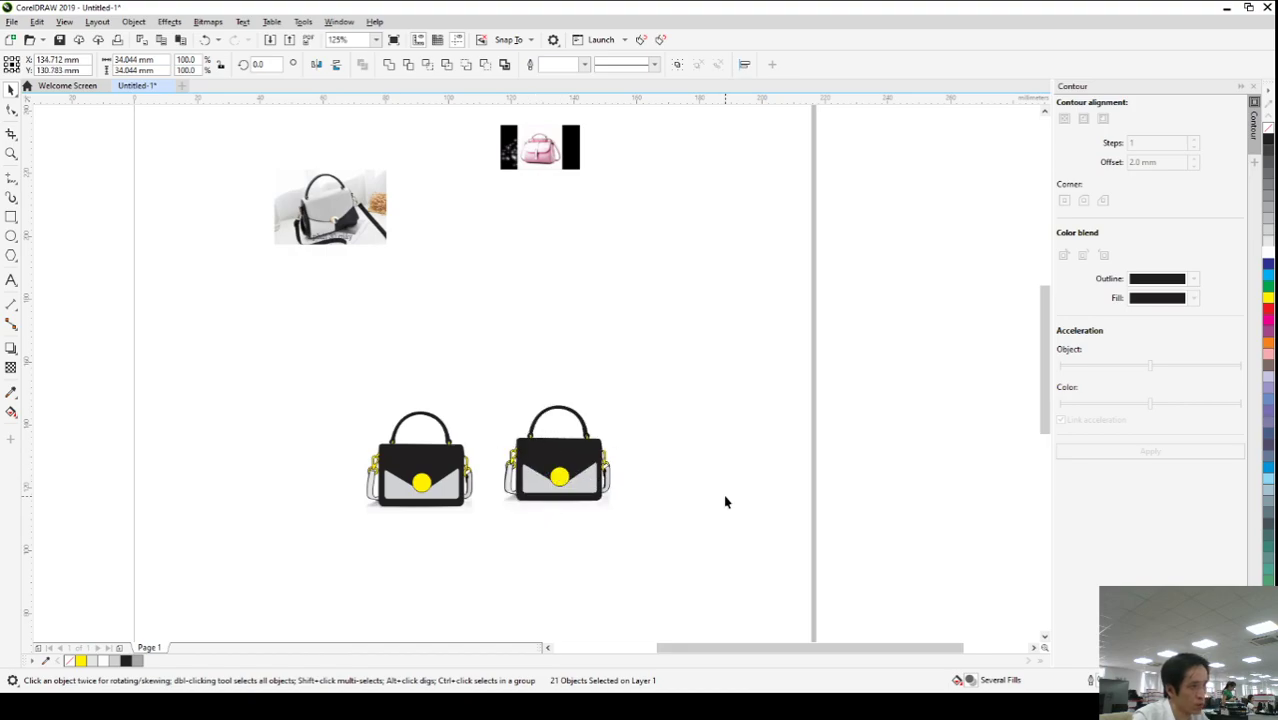
- Examine the copied bag and the original side by side at overview and close-up scale
click(723, 496)
scroll(697, 497, up, 2)
scroll(667, 568, down, 2)
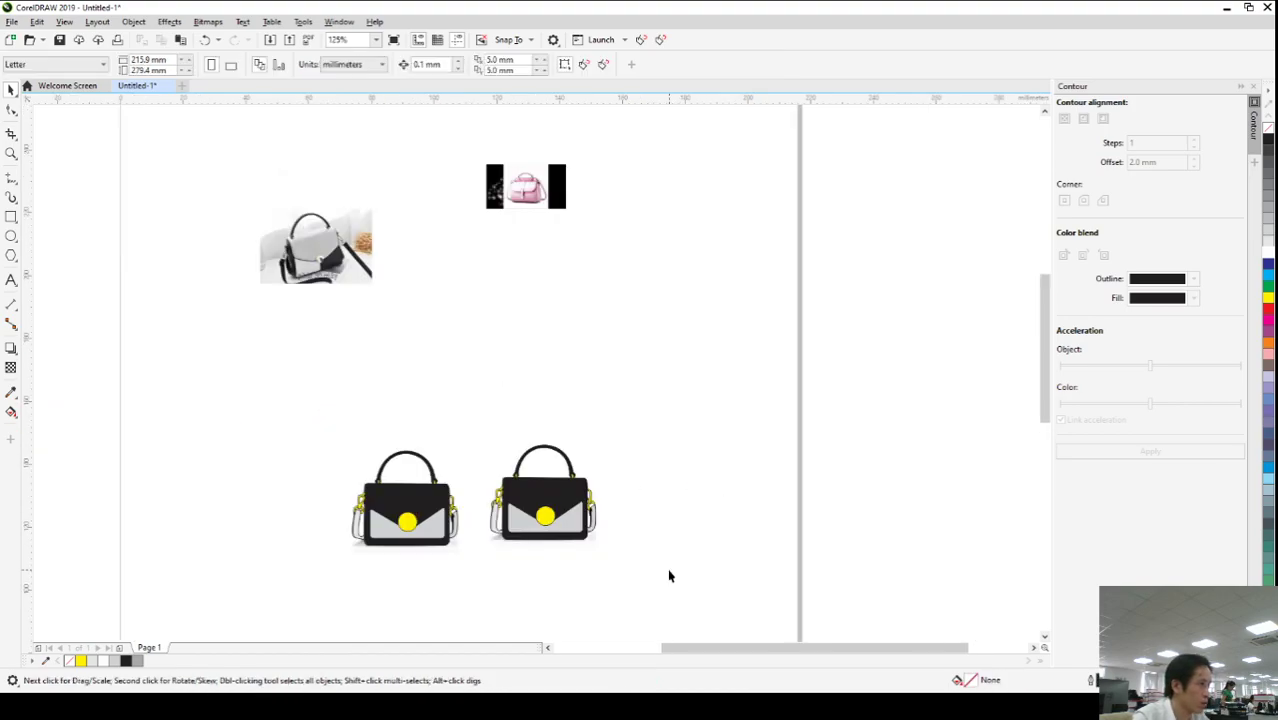
scroll(586, 537, up, 2)
scroll(586, 537, up, 1)
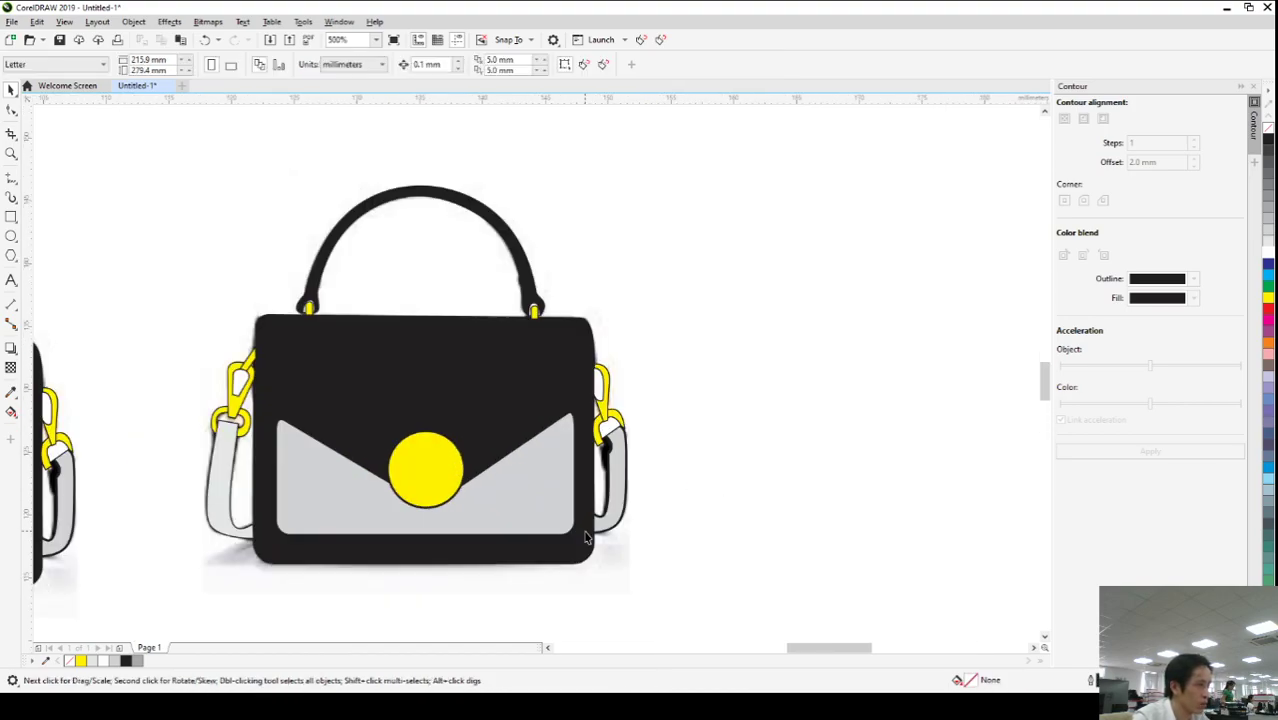
scroll(617, 531, down, 1)
scroll(353, 533, up, 2)
scroll(380, 512, down, 4)
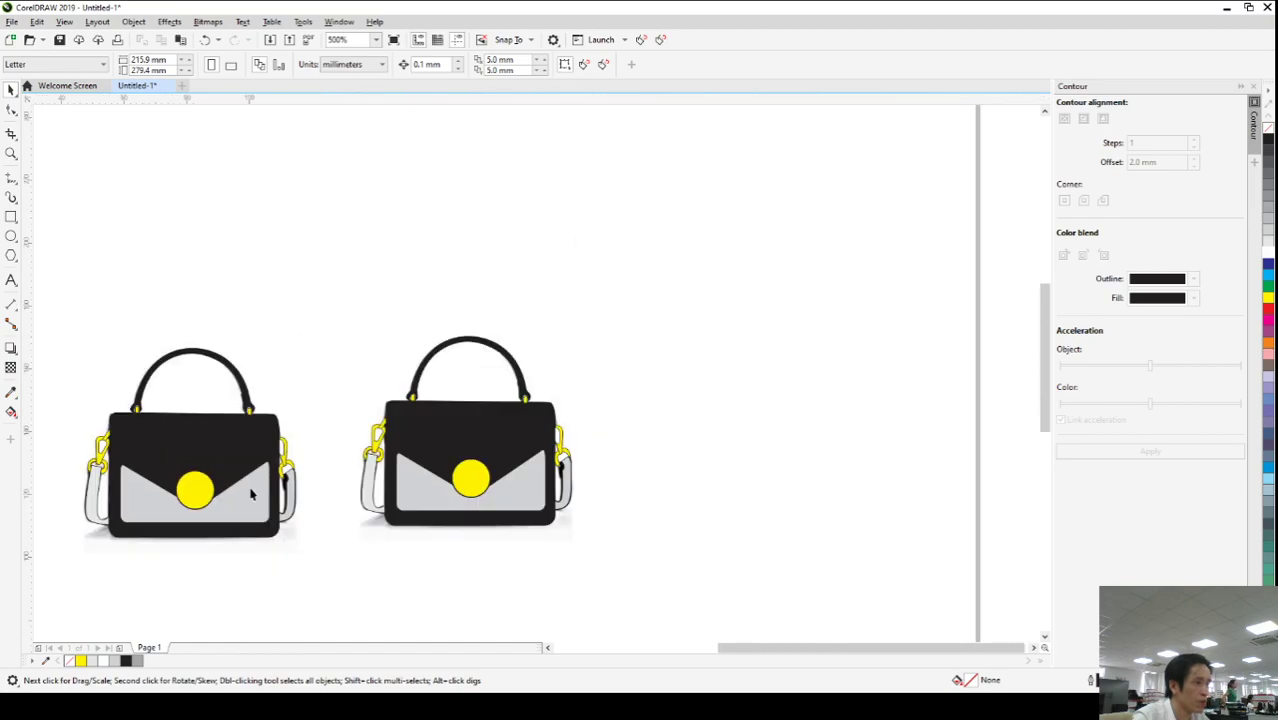
scroll(372, 503, up, 2)
scroll(369, 496, up, 1)
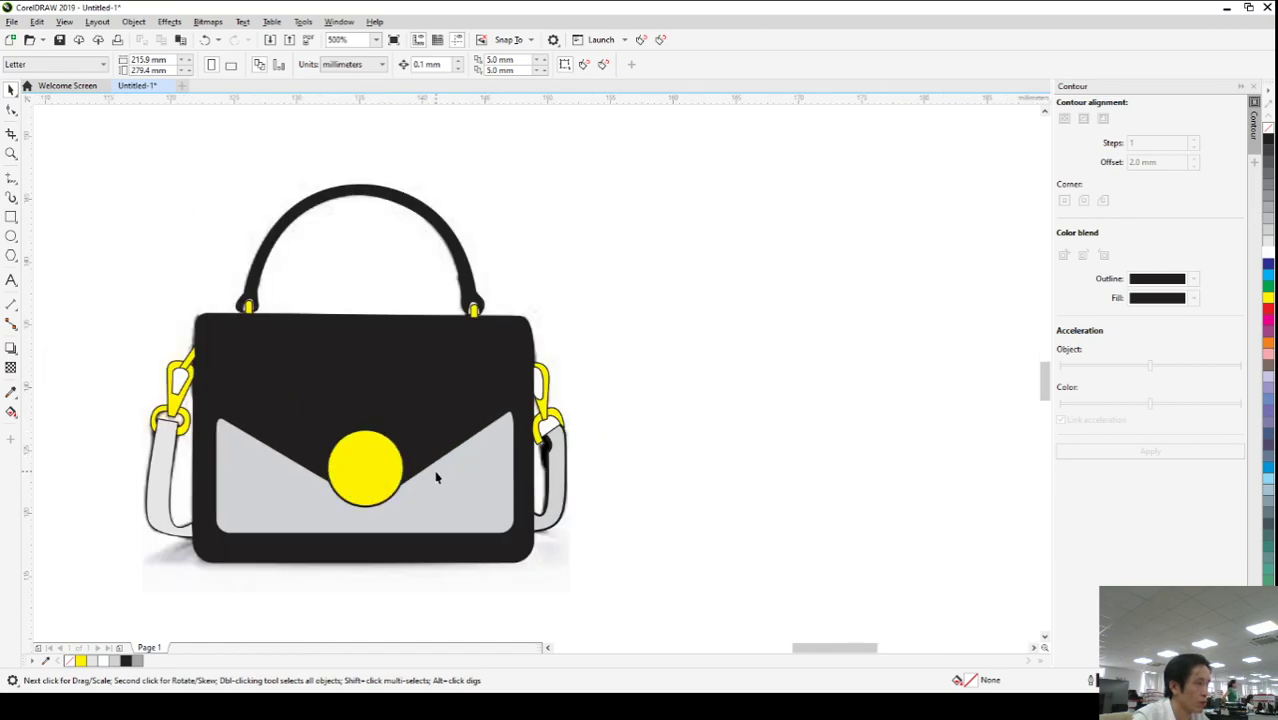
scroll(436, 478, down, 1)
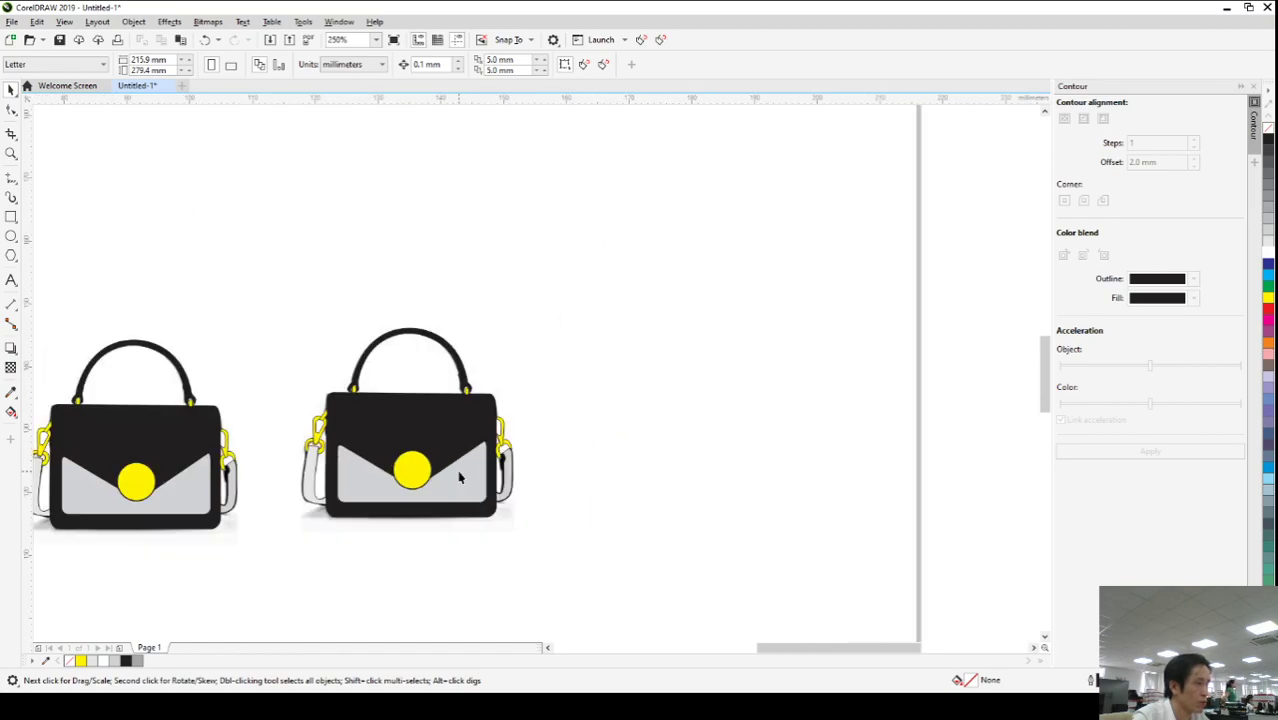
- Try a nudge distance of 150 mm on the copied bag's yellow circle and undo the move
click(414, 437)
click(616, 394)
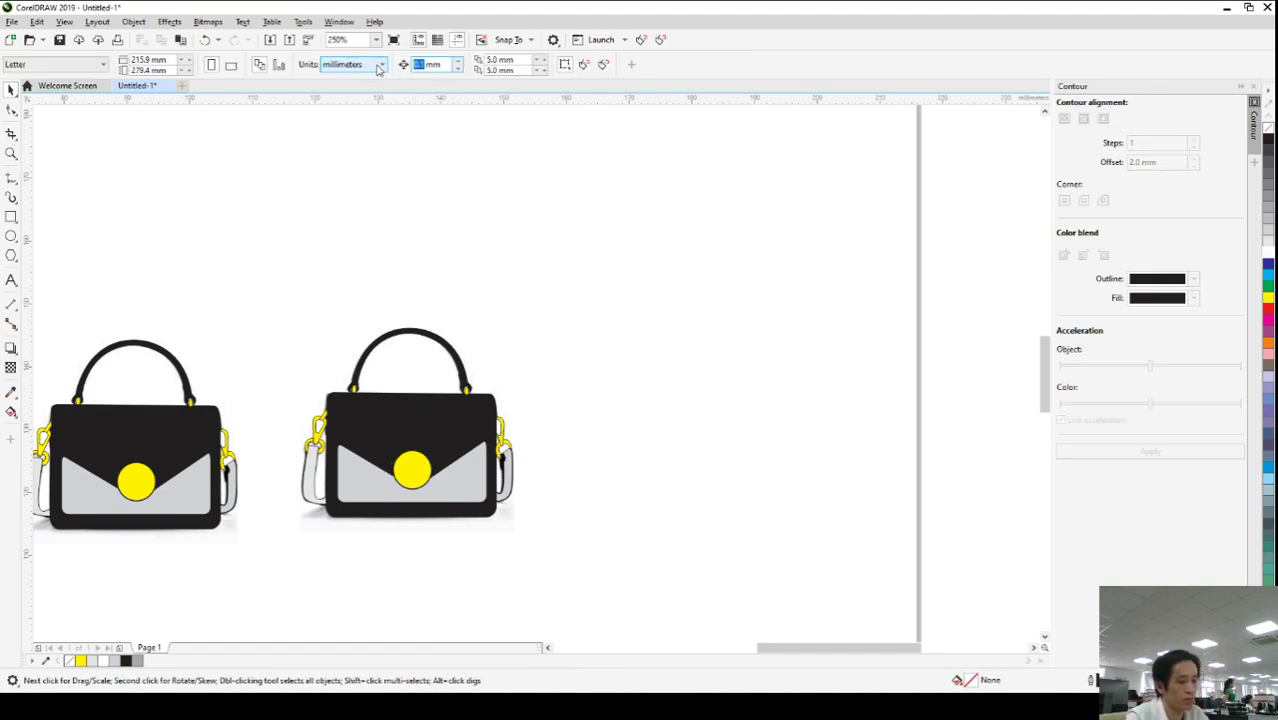
key(Return)
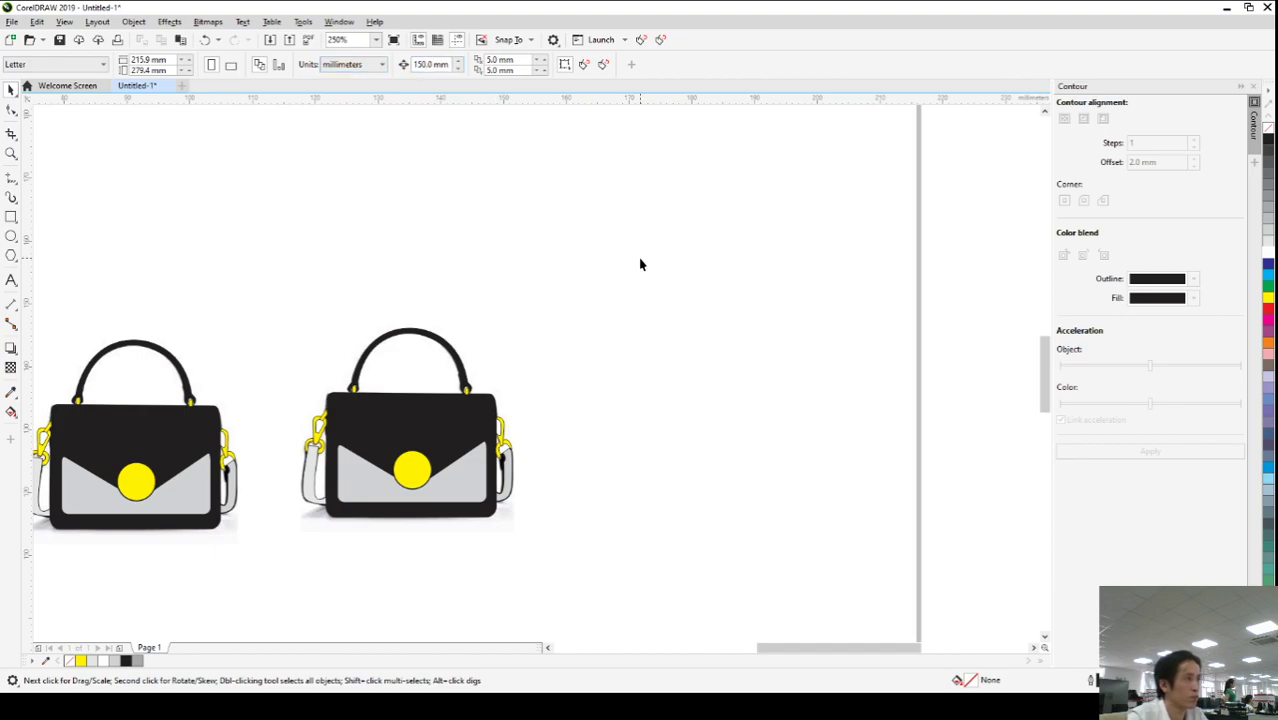
click(411, 481)
key(Right)
scroll(393, 479, down, 2)
key(ctrl+z)
click(516, 378)
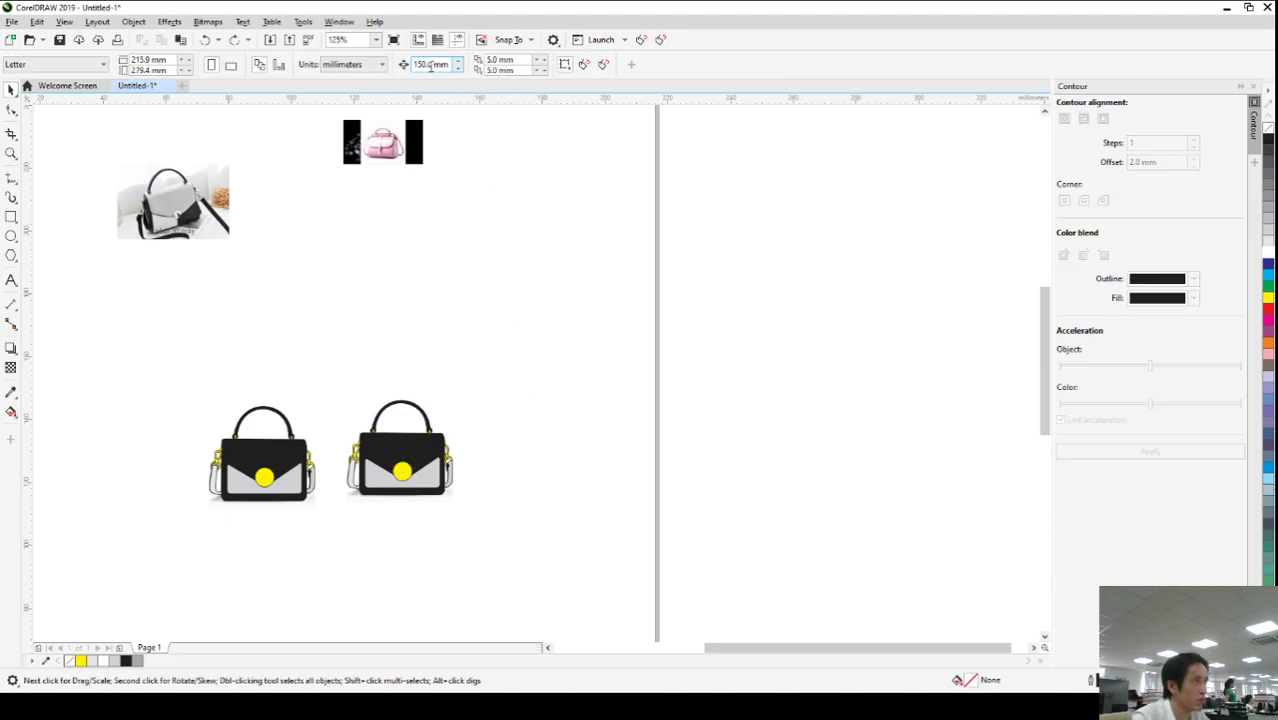
- Set the nudge distance to 50 mm and move the copied bag's yellow circle 100 mm to the right
drag(434, 64, 413, 64)
text(50)
key(Return)
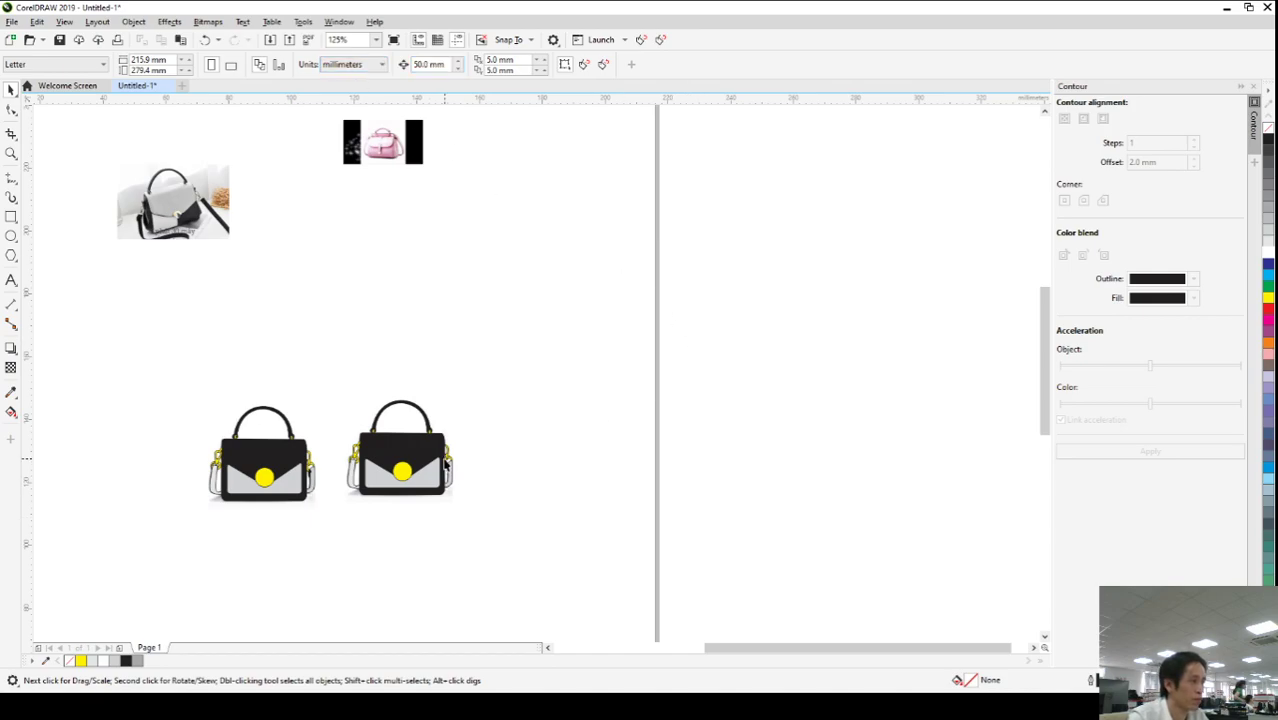
scroll(596, 479, up, 2)
click(210, 459)
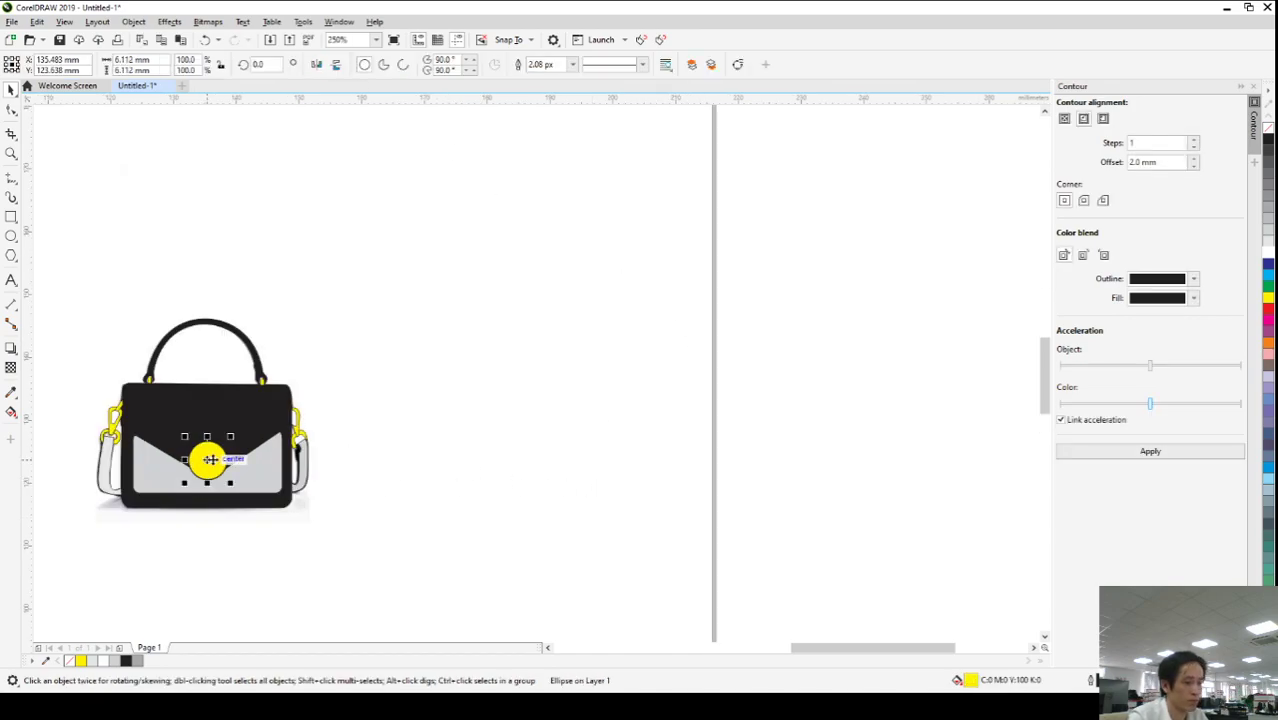
key(Right)
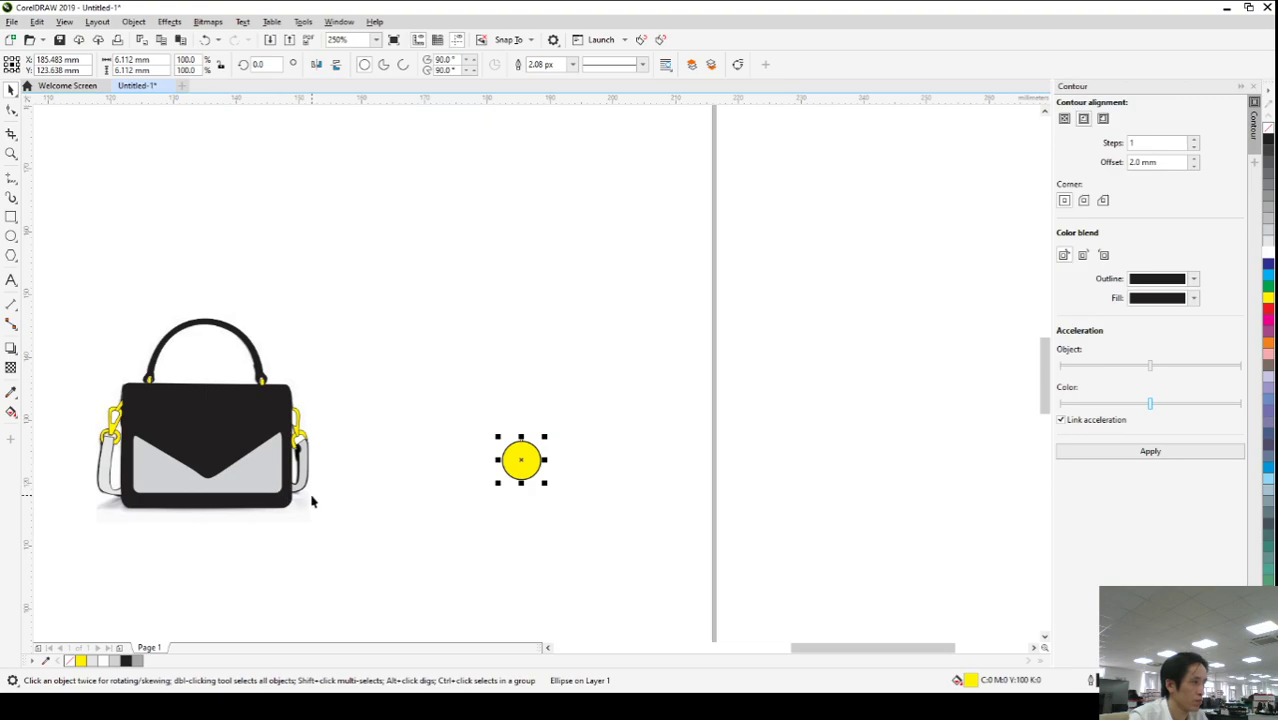
key(Right)
- Move the copied bag's right grey strap, a yellow clip piece and the white ring opening 100 mm to the right
click(303, 466)
key(Right)
key(Right)
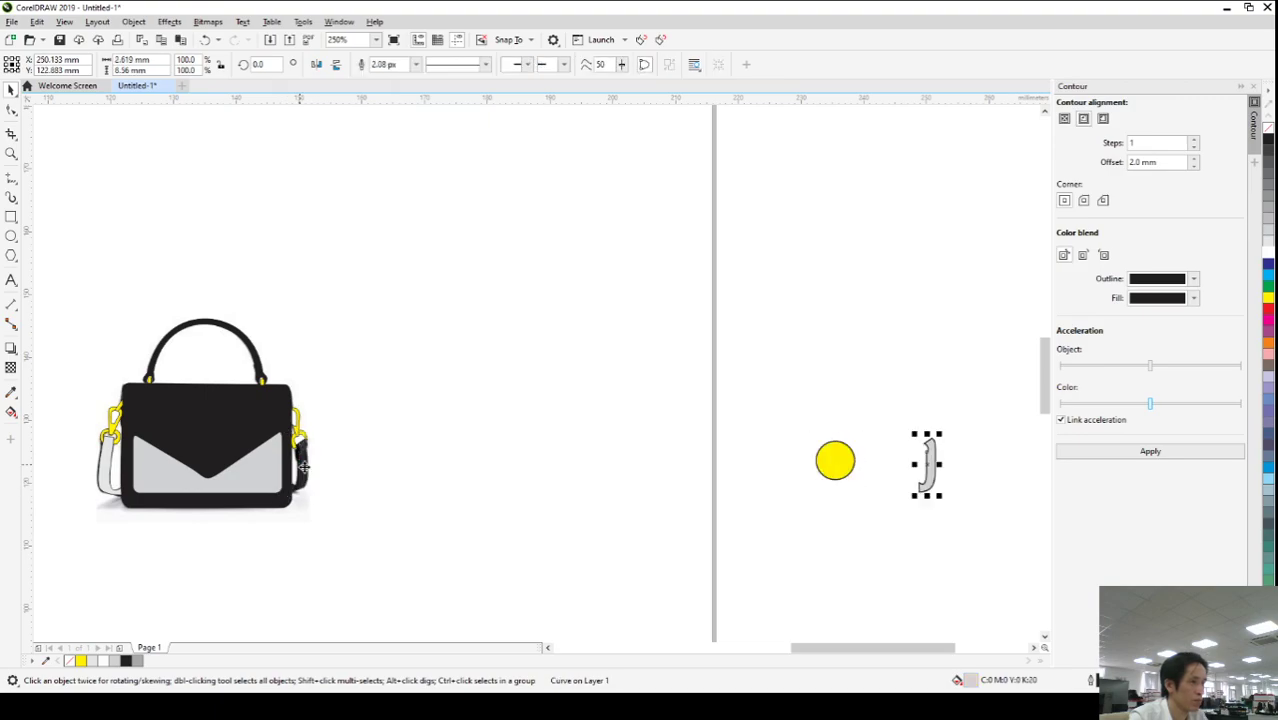
click(299, 437)
key(Right)
key(Right)
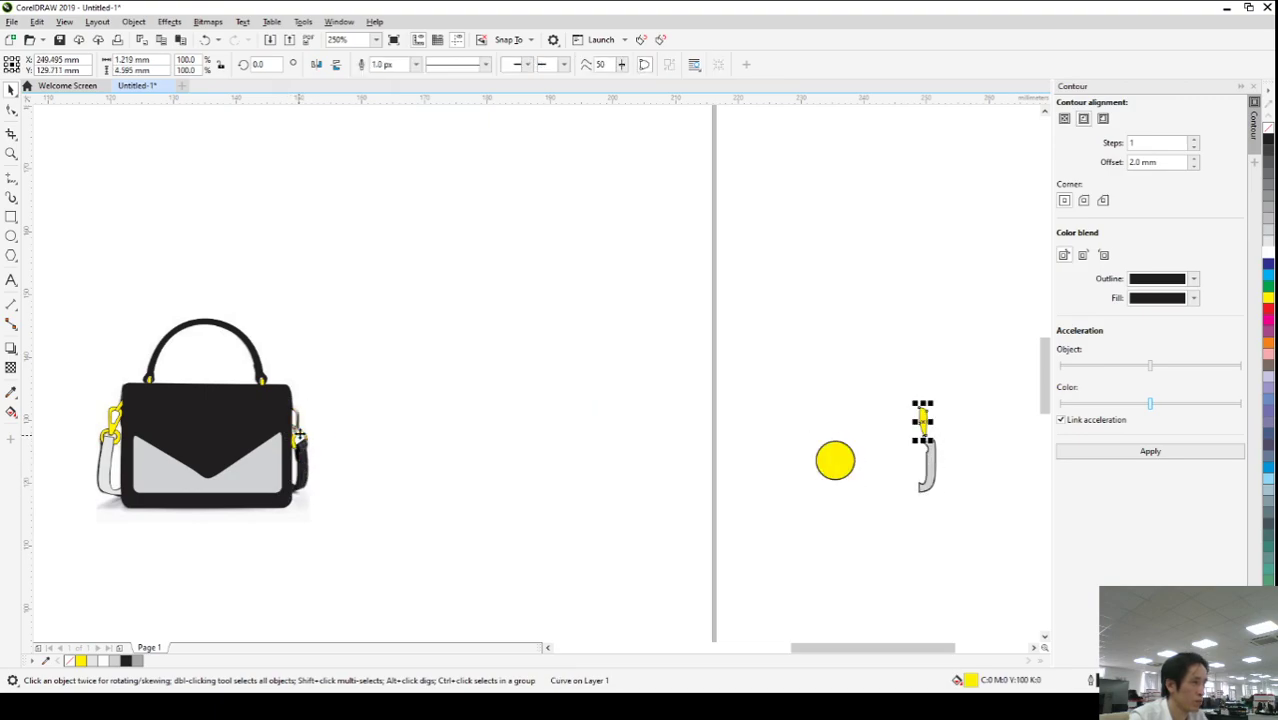
click(299, 437)
key(Right)
key(Right)
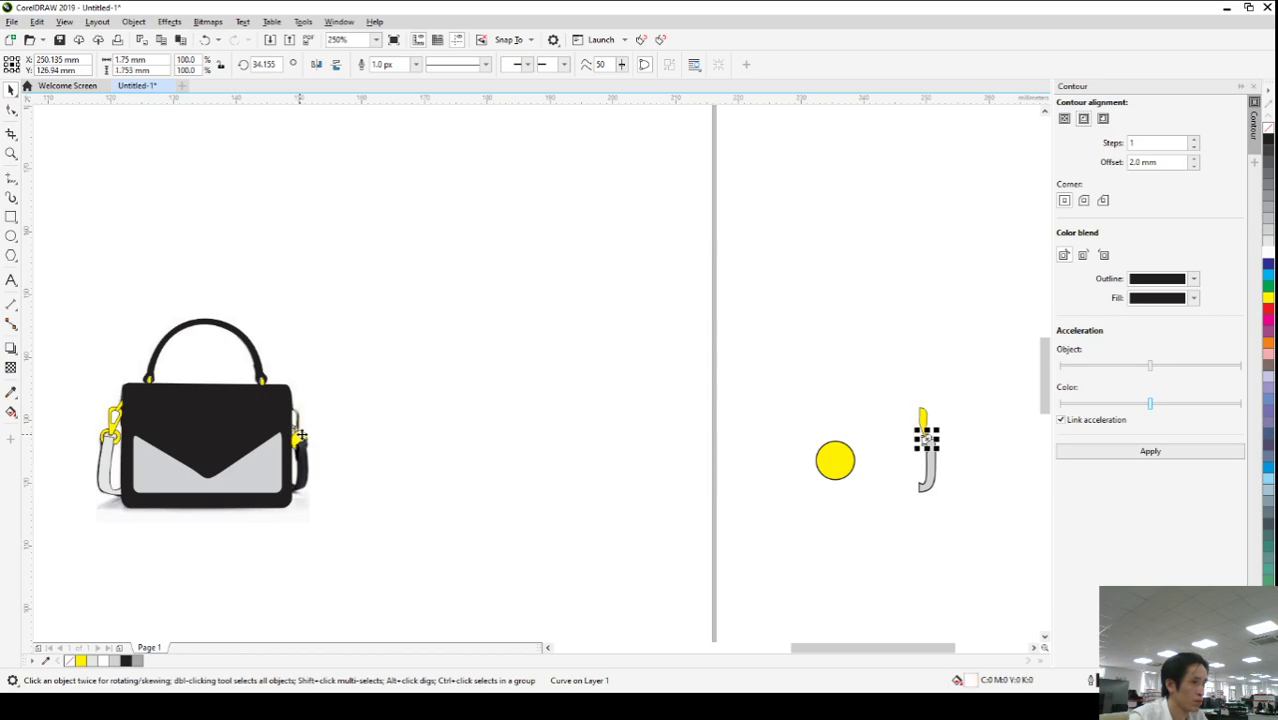
- Move the copied bag's black top handle and the yellow fitting at its right end 100 mm to the right
click(260, 373)
key(Right)
key(Right)
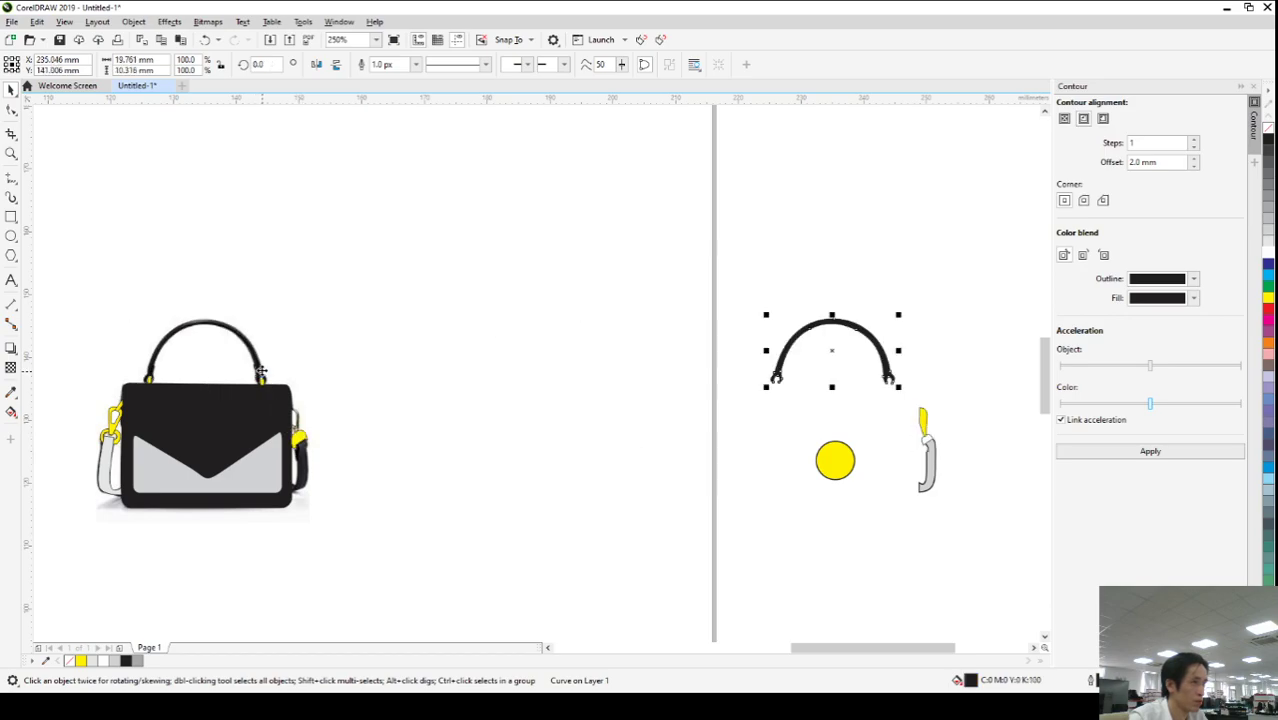
click(262, 381)
key(Right)
key(Right)
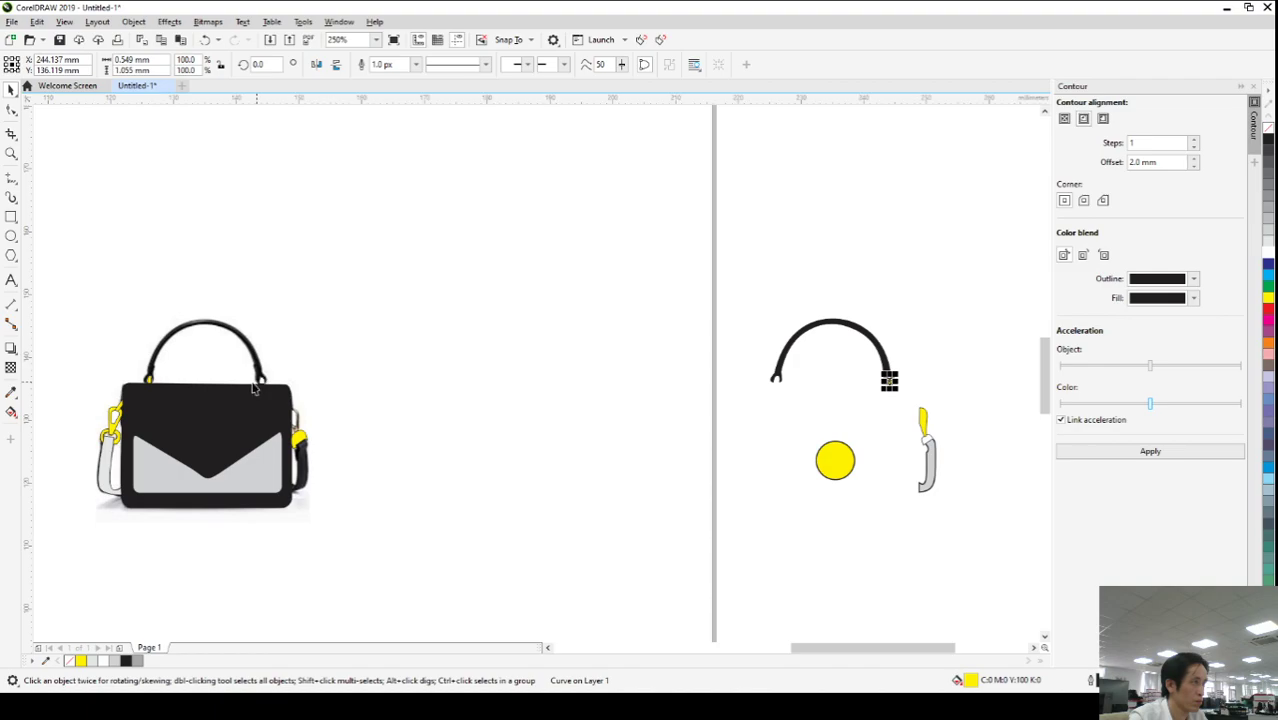
- Move the copied bag's remaining small parts, grey front panel, left strap assembly and black body shapes 100 mm right, off the photo
drag(131, 267, 371, 562)
key(Right)
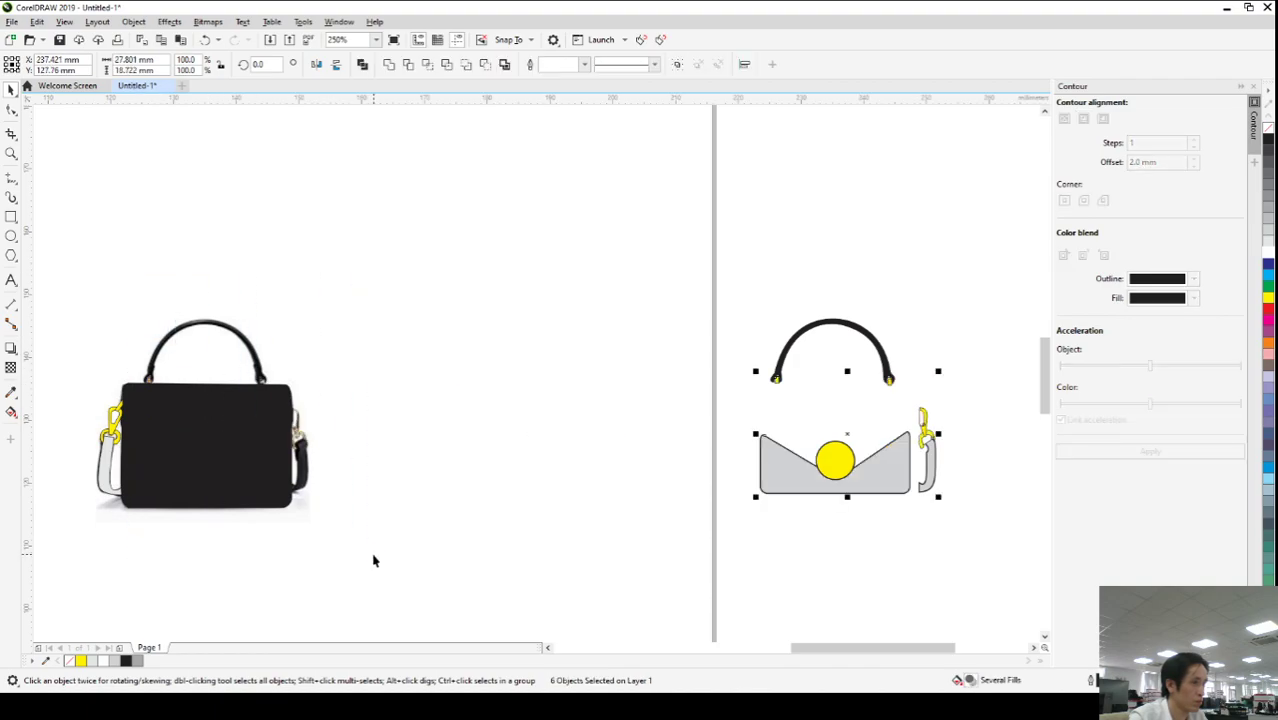
drag(216, 585, 74, 322)
key(c)
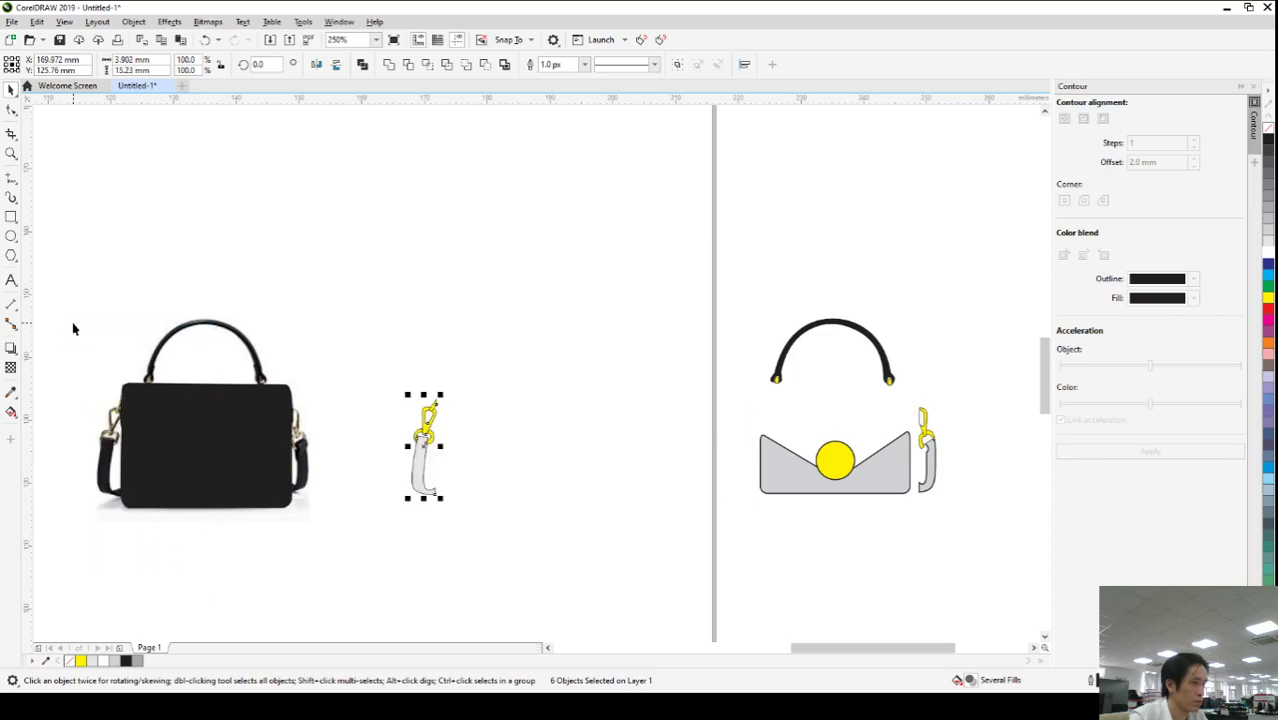
key(r)
drag(372, 531, 96, 353)
key(c)
key(r)
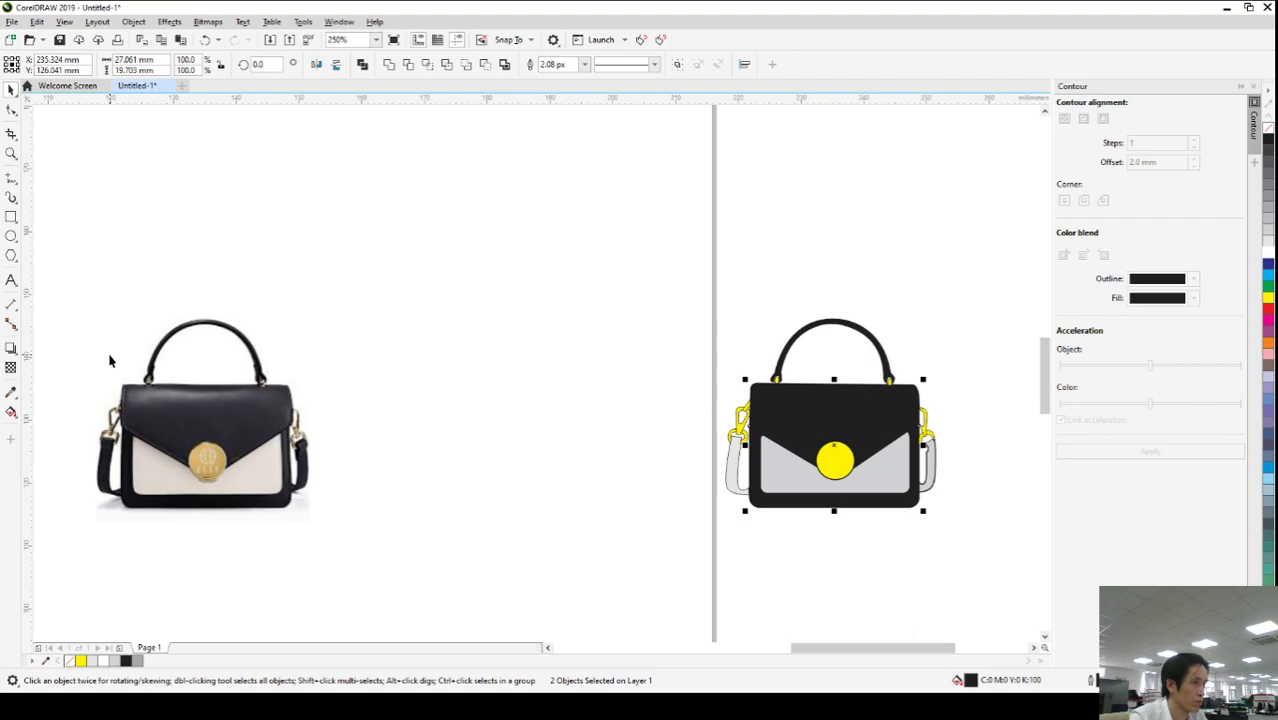
click(322, 509)
- Move the separated traced bag to the empty area above the photo and place a duplicate of it alongside to the right
scroll(322, 509, down, 2)
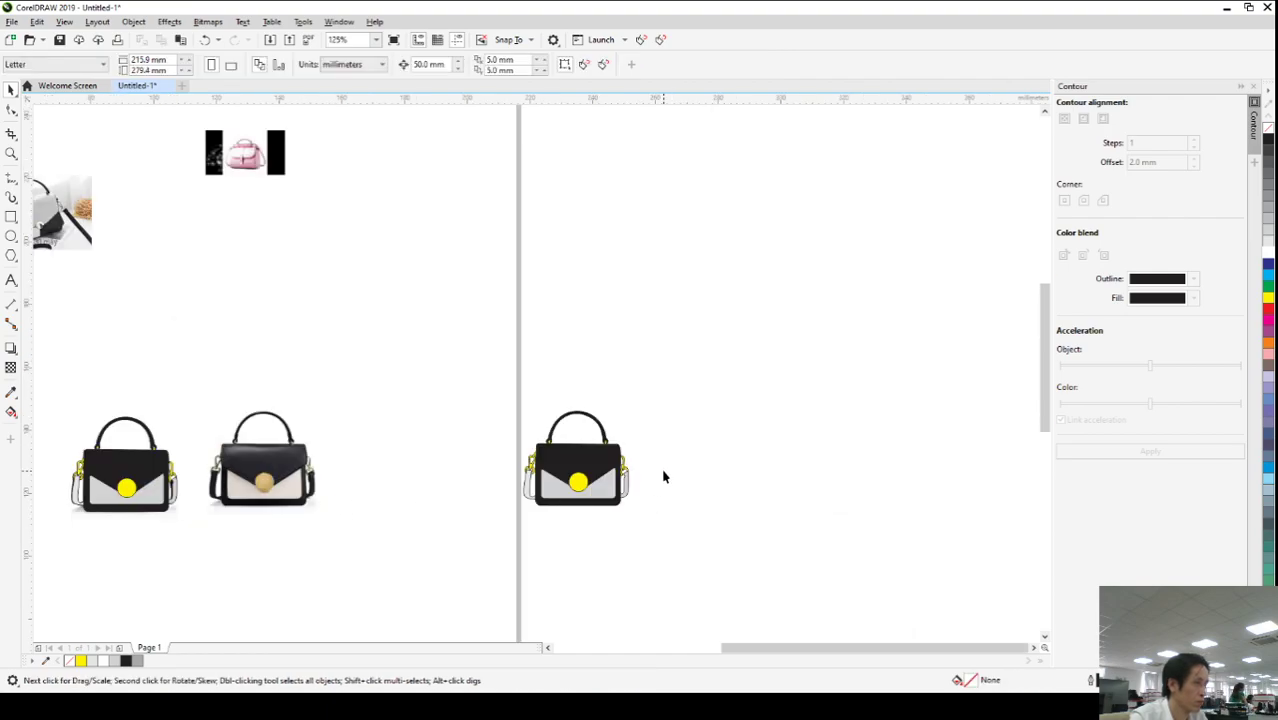
scroll(645, 484, up, 2)
drag(688, 573, 255, 318)
scroll(725, 511, down, 2)
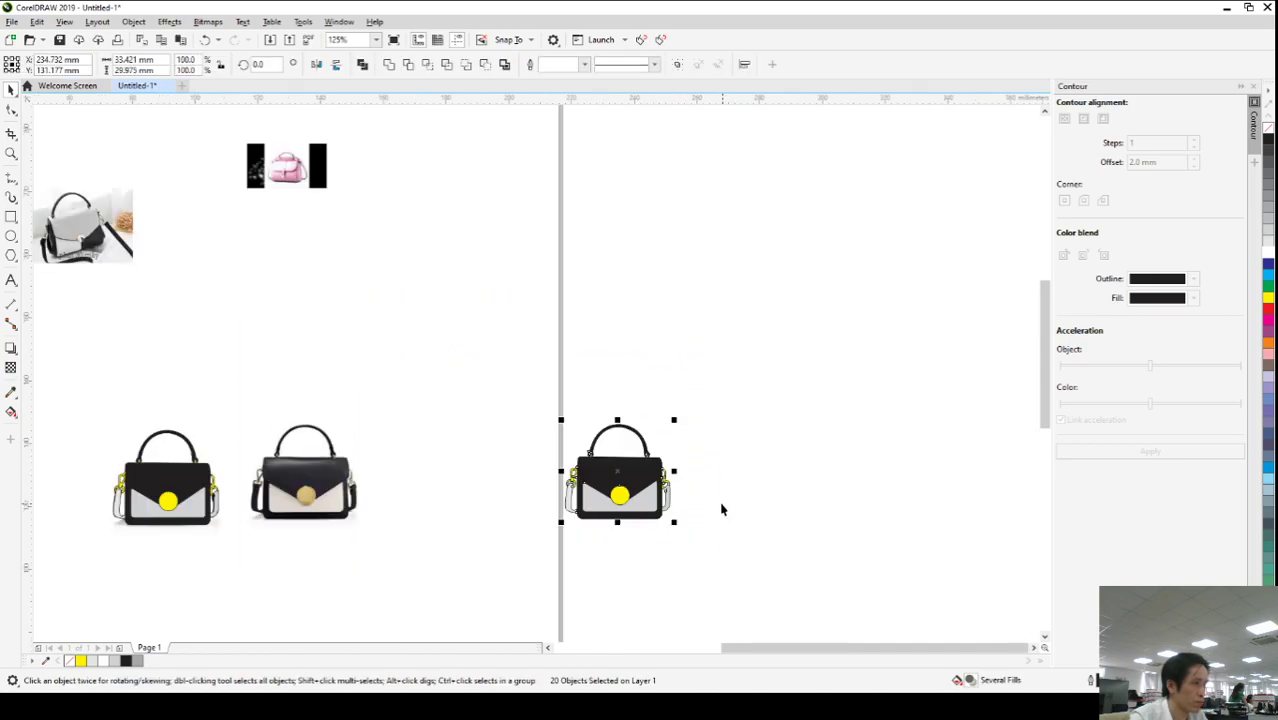
drag(626, 494, 362, 392)
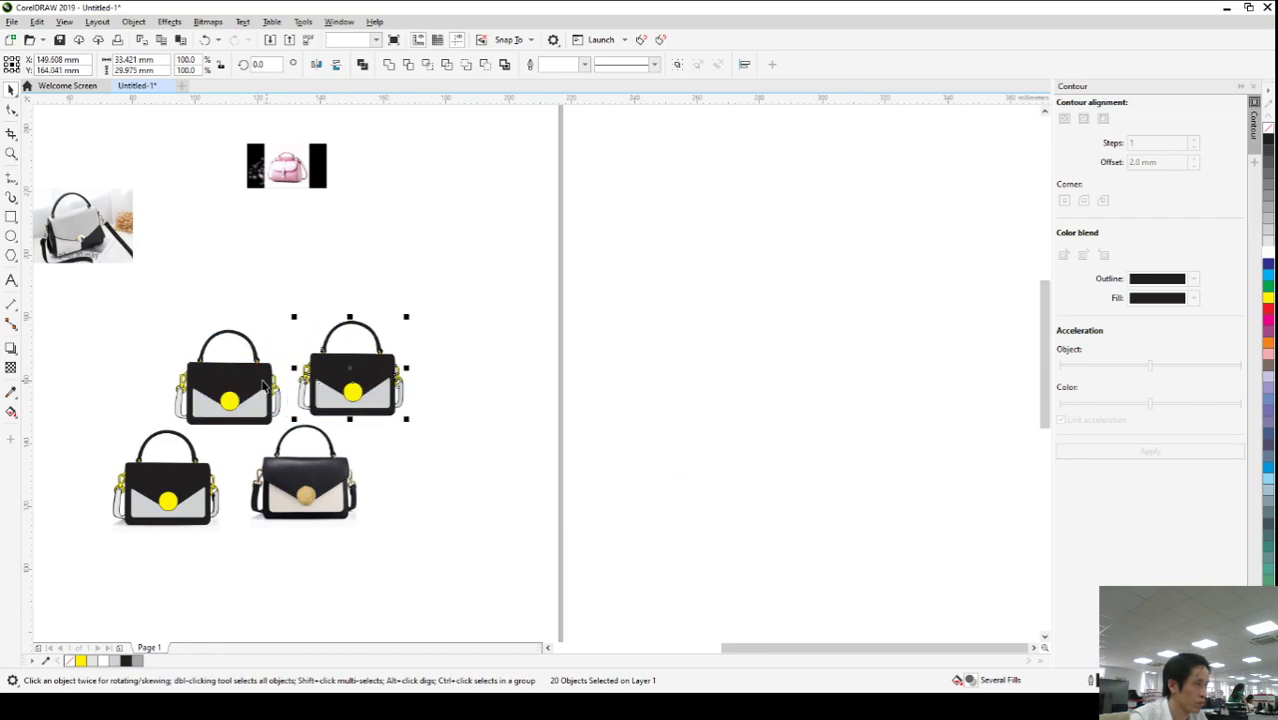
- Fill all shapes of the right-hand traced duplicate with white to make an outline-only version
scroll(255, 383, up, 2)
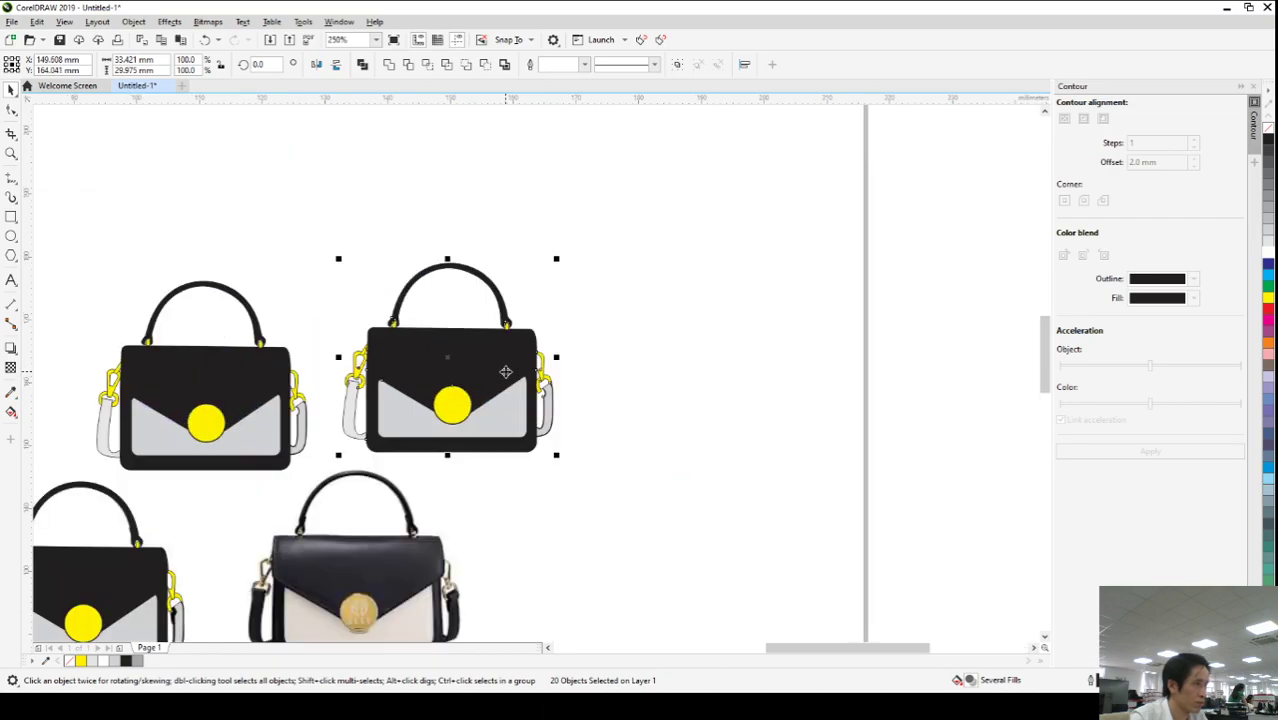
click(1270, 256)
click(616, 384)
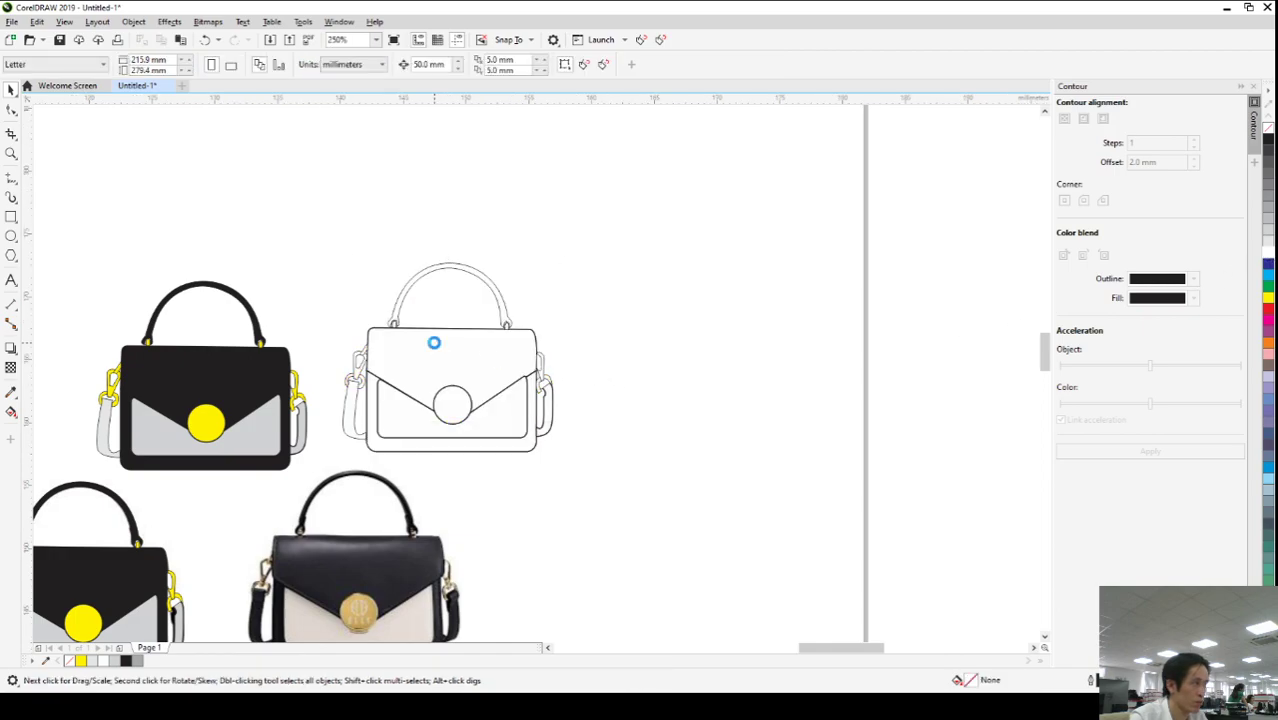
scroll(436, 334, up, 2)
scroll(538, 441, down, 2)
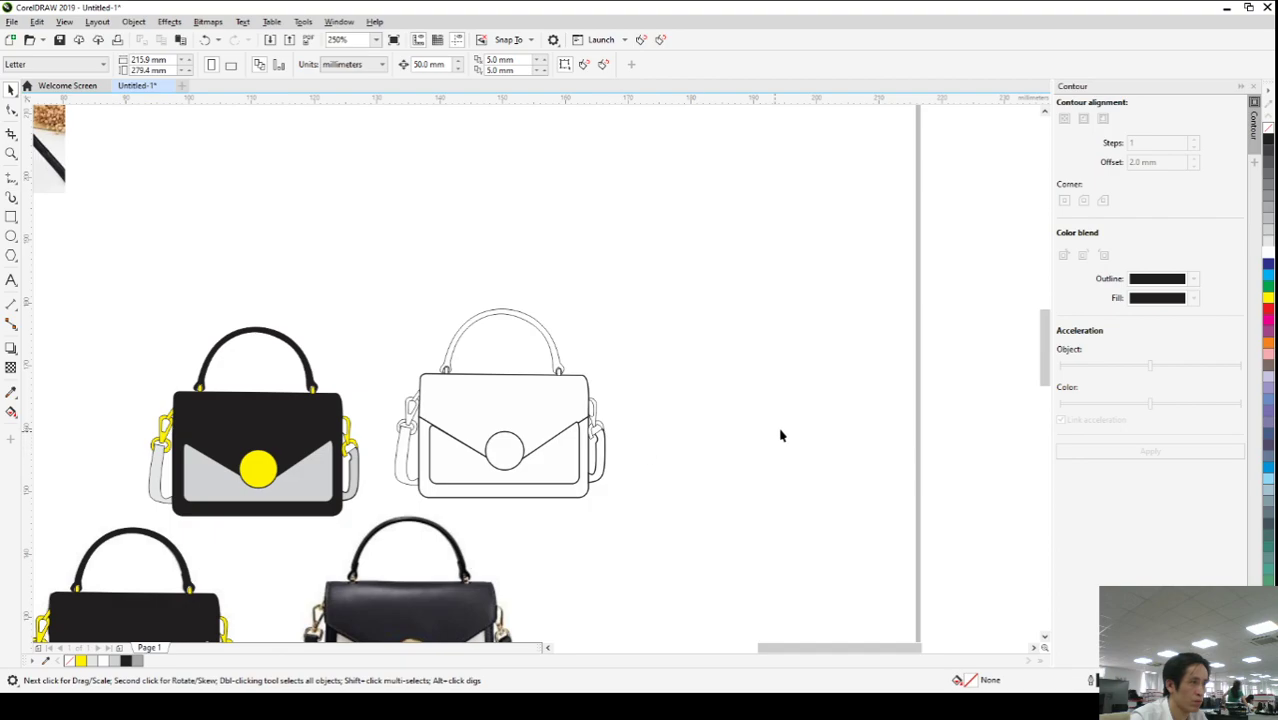
scroll(536, 439, up, 2)
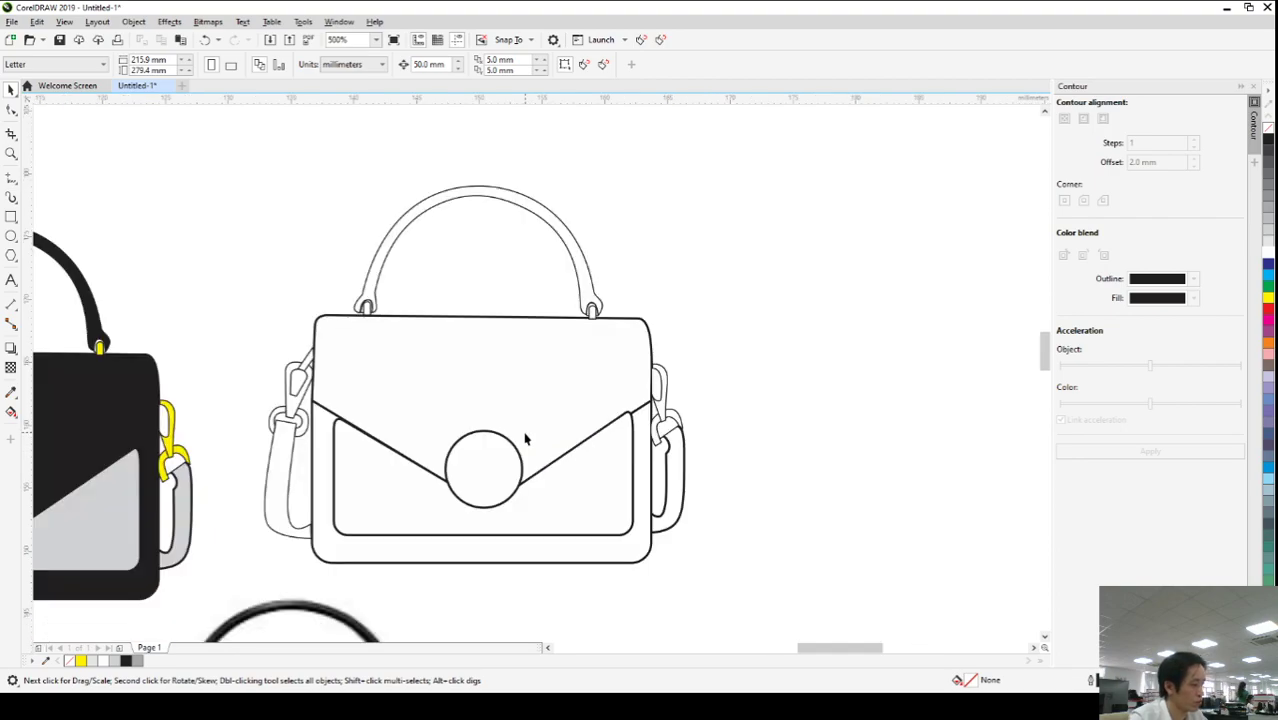
- Undo the white fill on the right-hand bag and reapply it to compare the coloured and outline versions
key(ctrl+z)
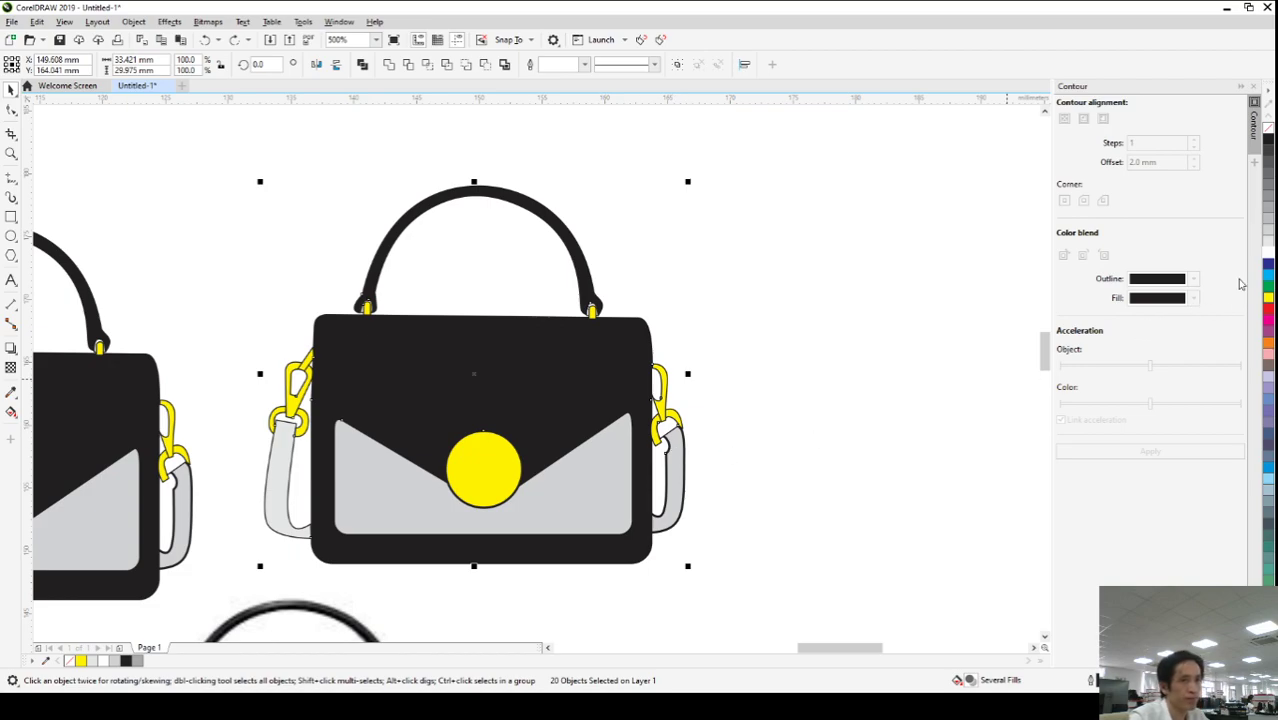
key(ctrl+shift+z)
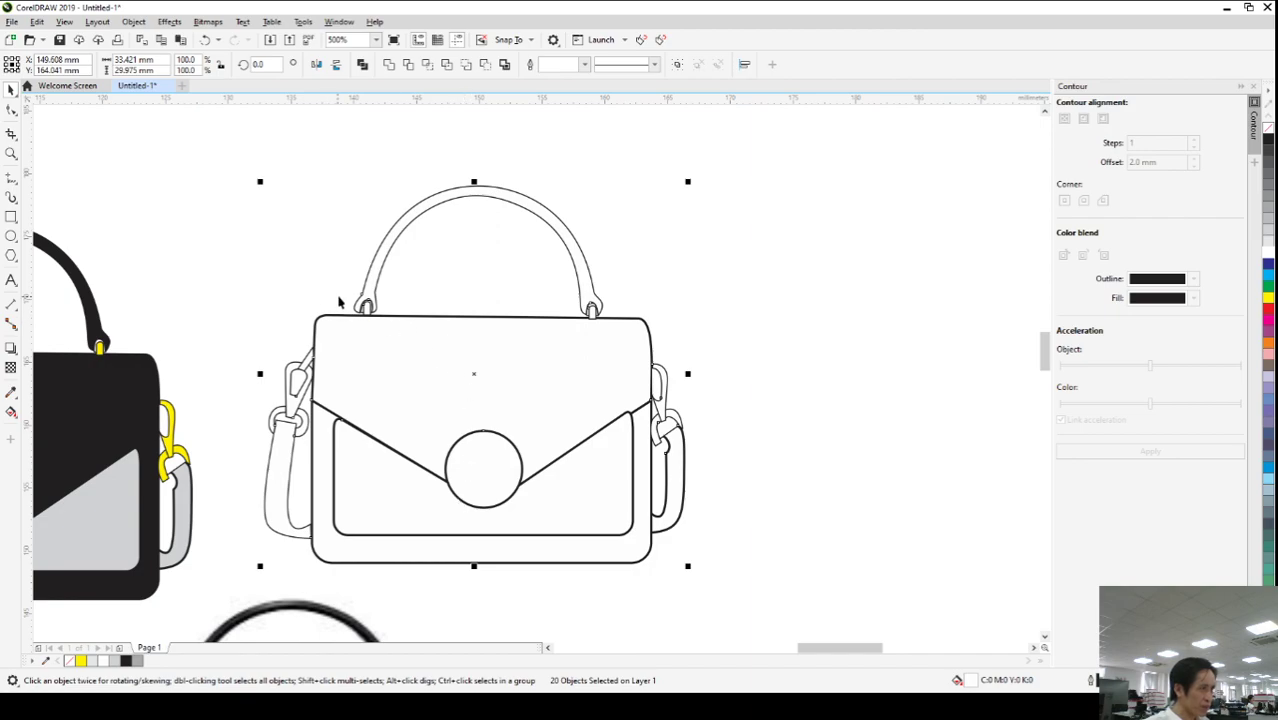
scroll(335, 302, up, 3)
scroll(402, 309, up, 2)
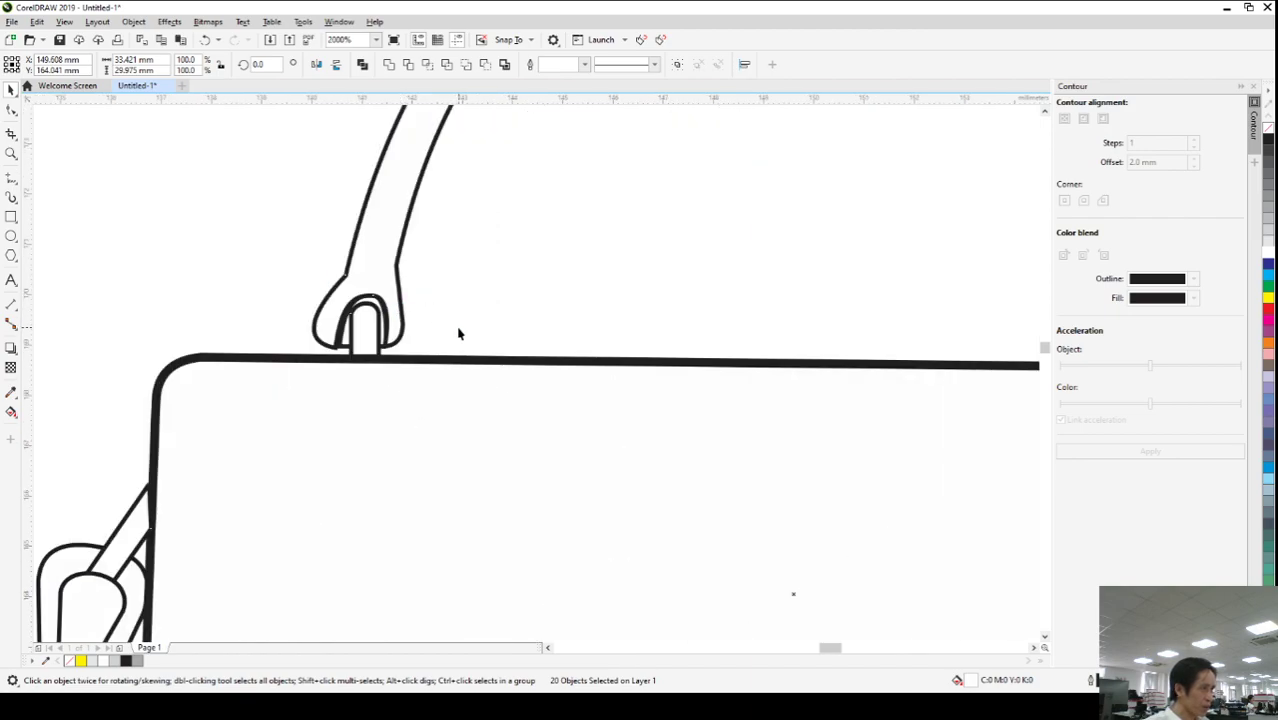
- Examine the outlines and nodes of the white bag's front pocket and flap
scroll(346, 330, down, 2)
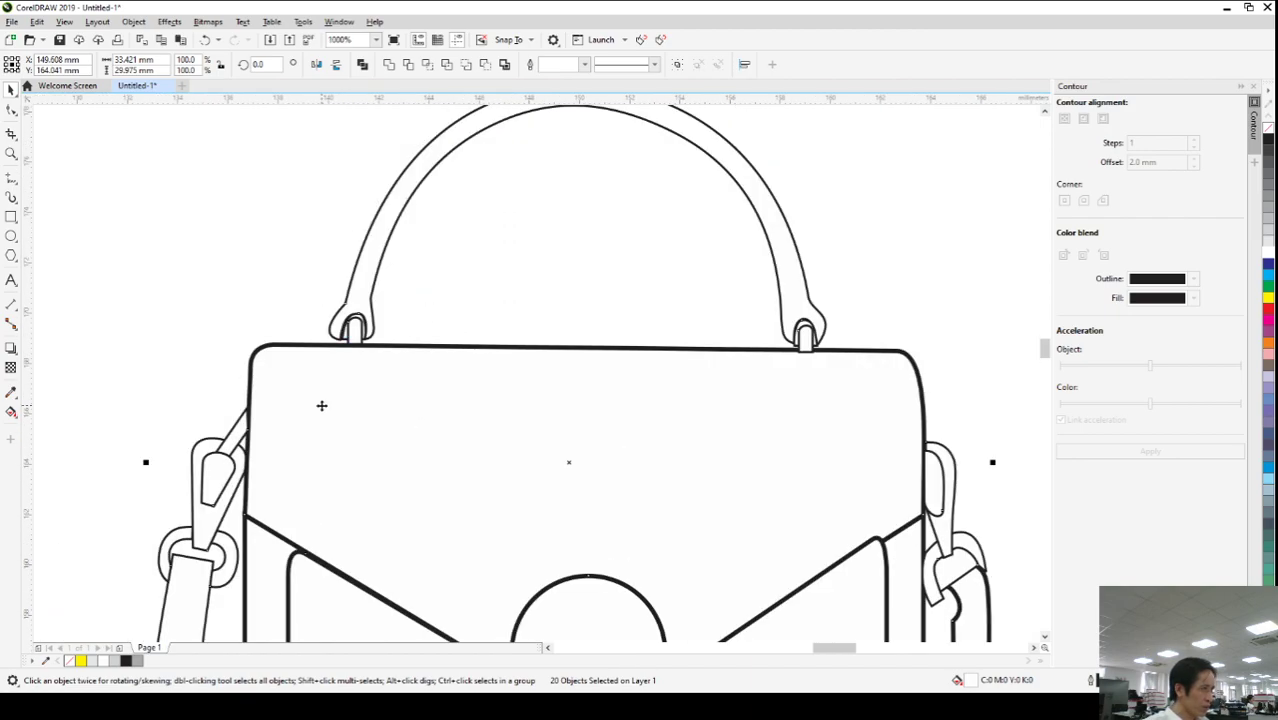
scroll(321, 405, down, 1)
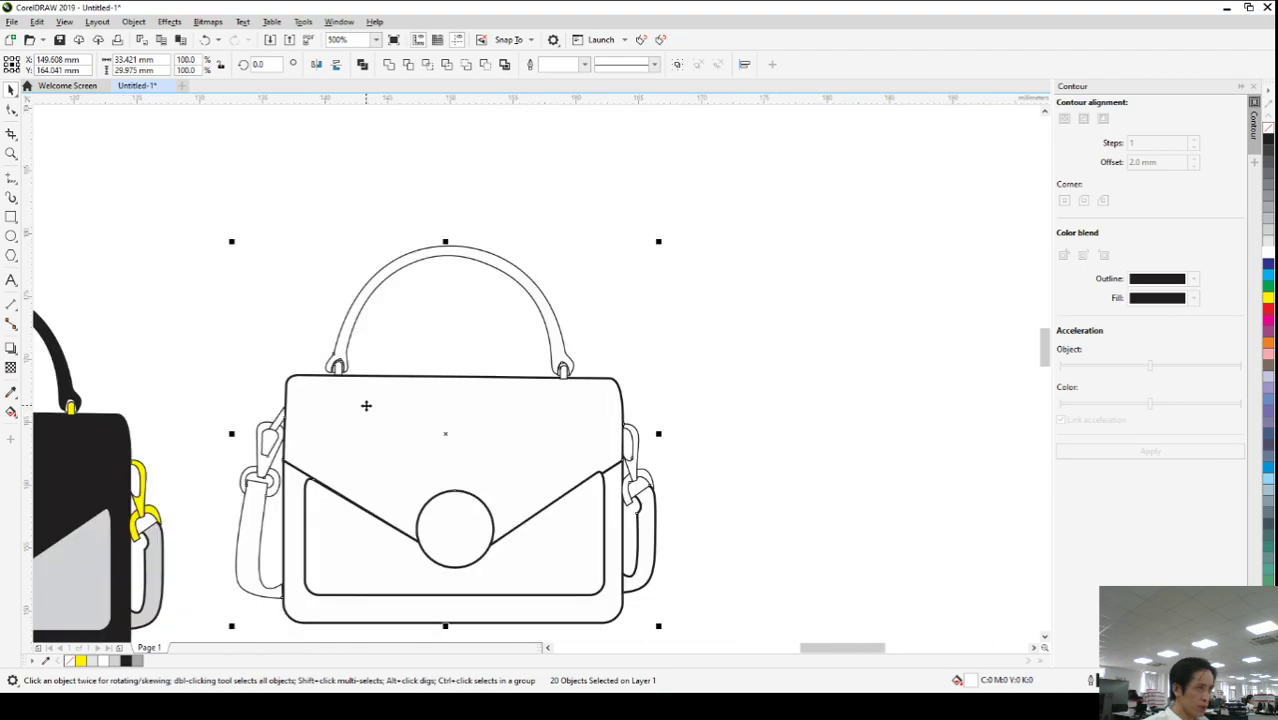
click(738, 411)
scroll(330, 529, up, 1)
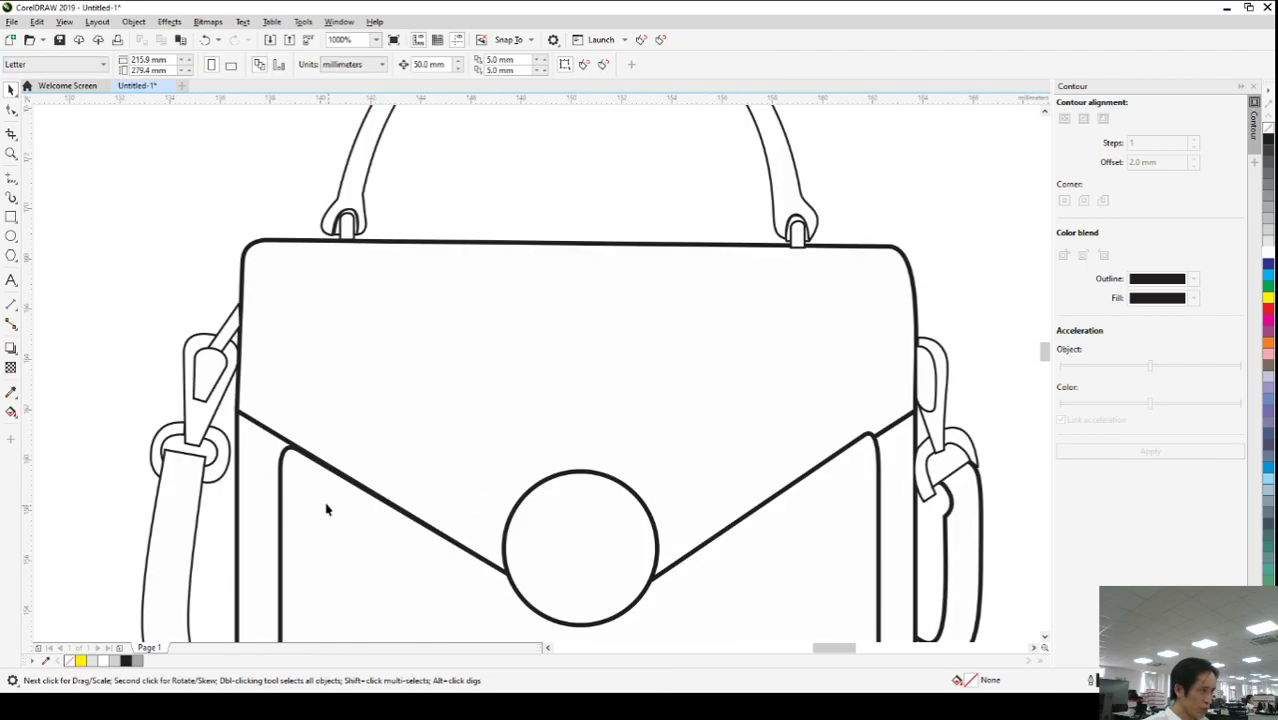
click(285, 460)
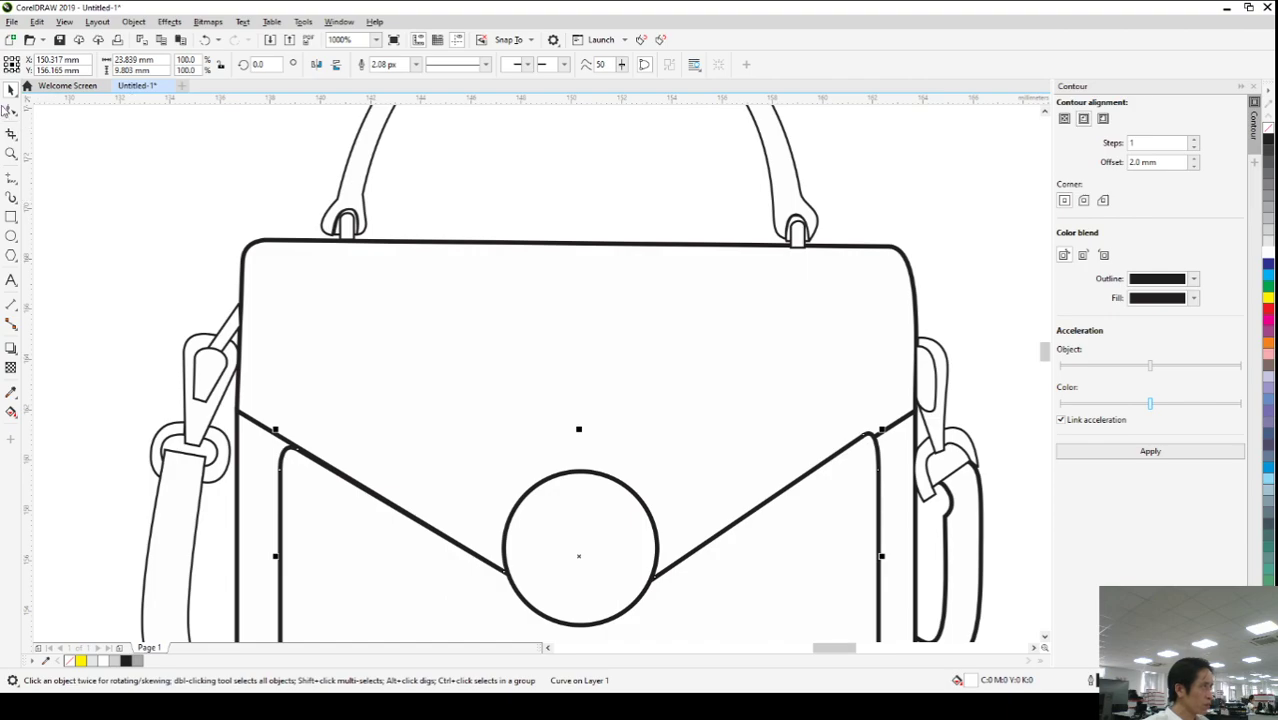
click(11, 110)
scroll(291, 457, up, 2)
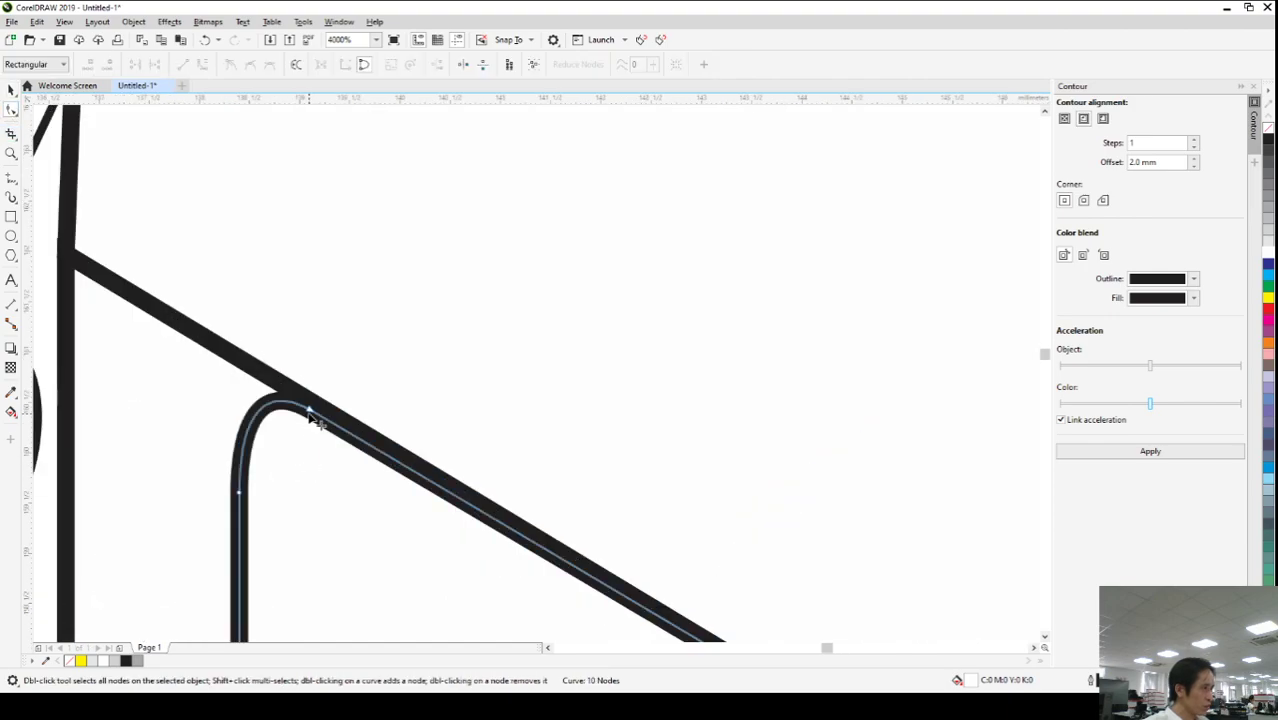
scroll(332, 414, down, 3)
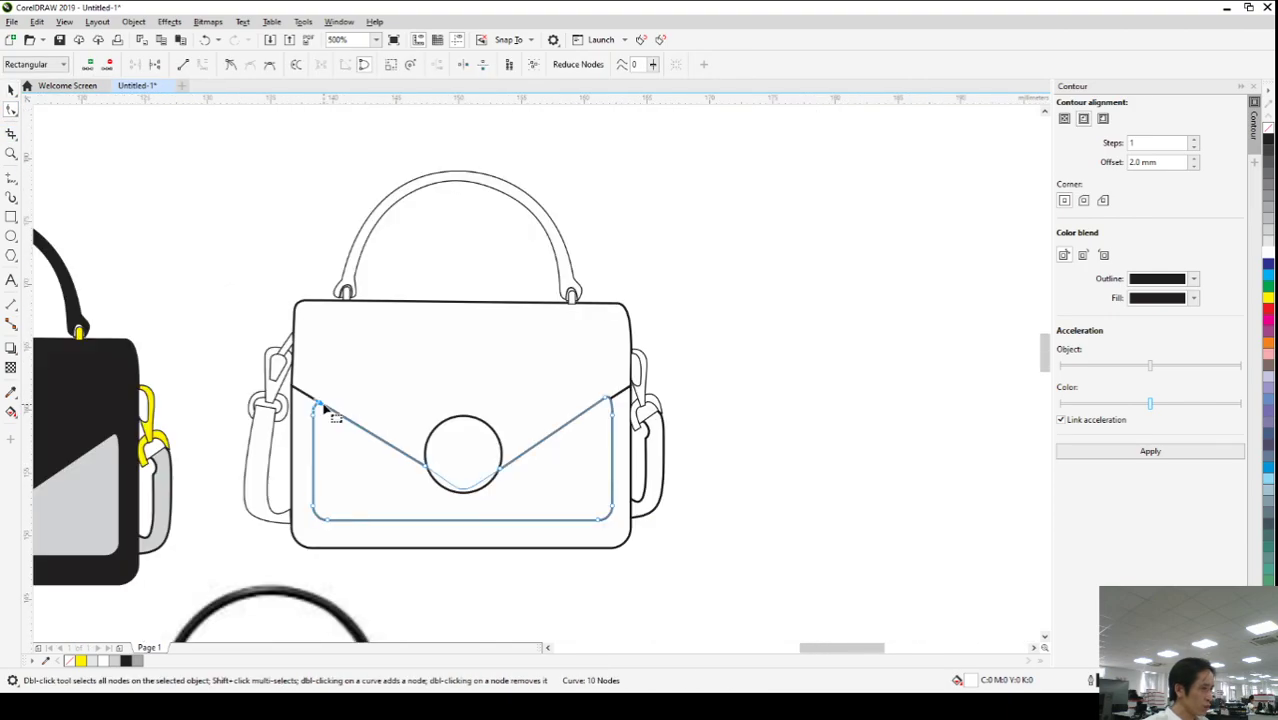
scroll(583, 447, up, 1)
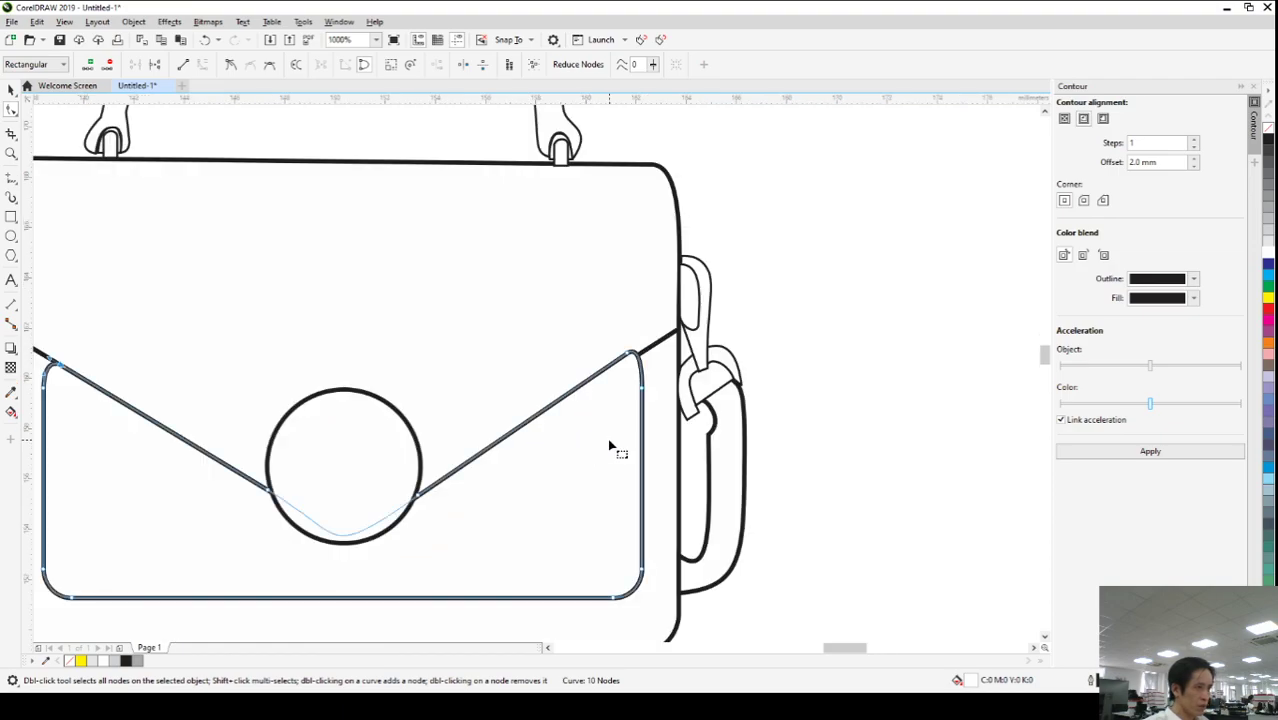
scroll(610, 447, down, 1)
click(307, 482)
scroll(306, 362, up, 2)
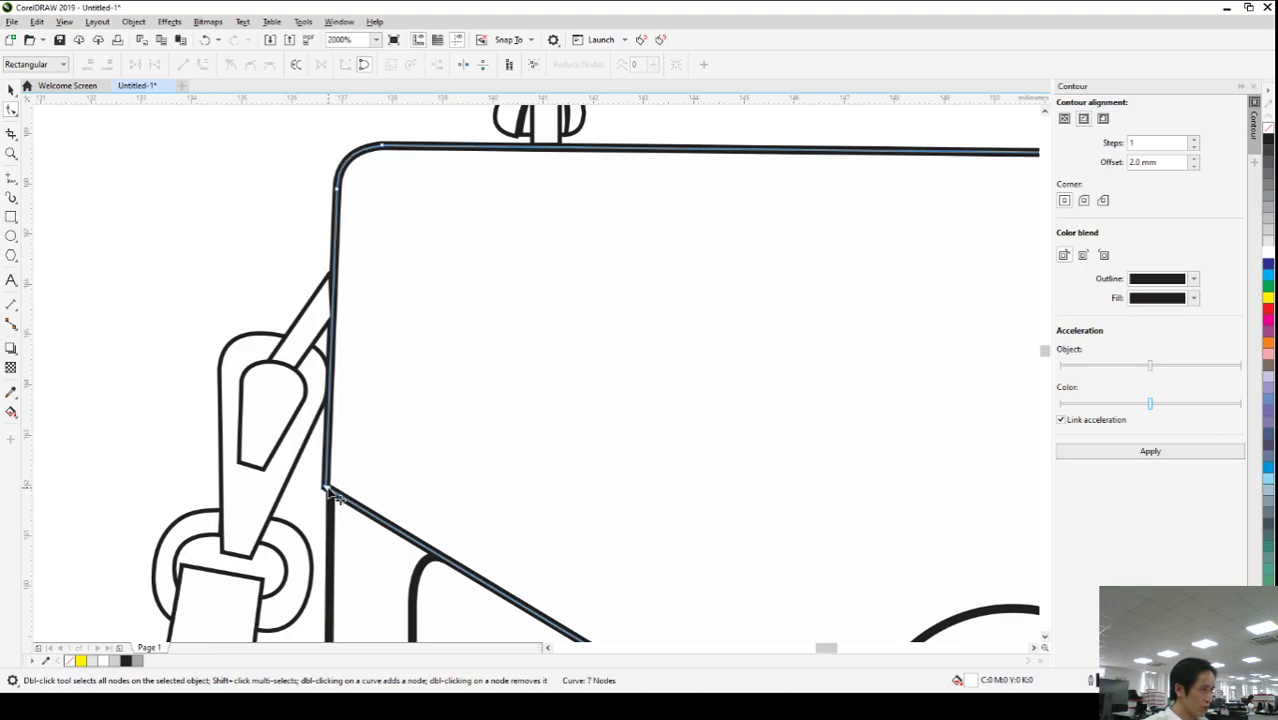
scroll(336, 490, down, 3)
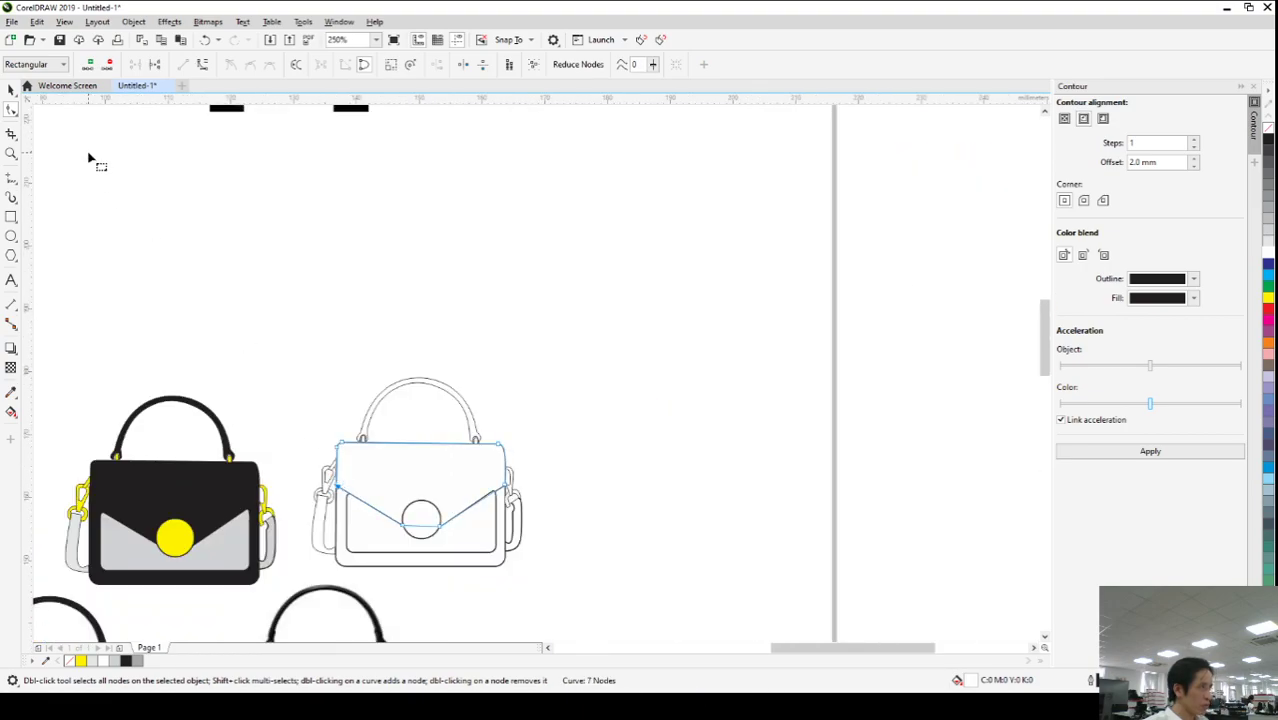
click(10, 90)
click(469, 335)
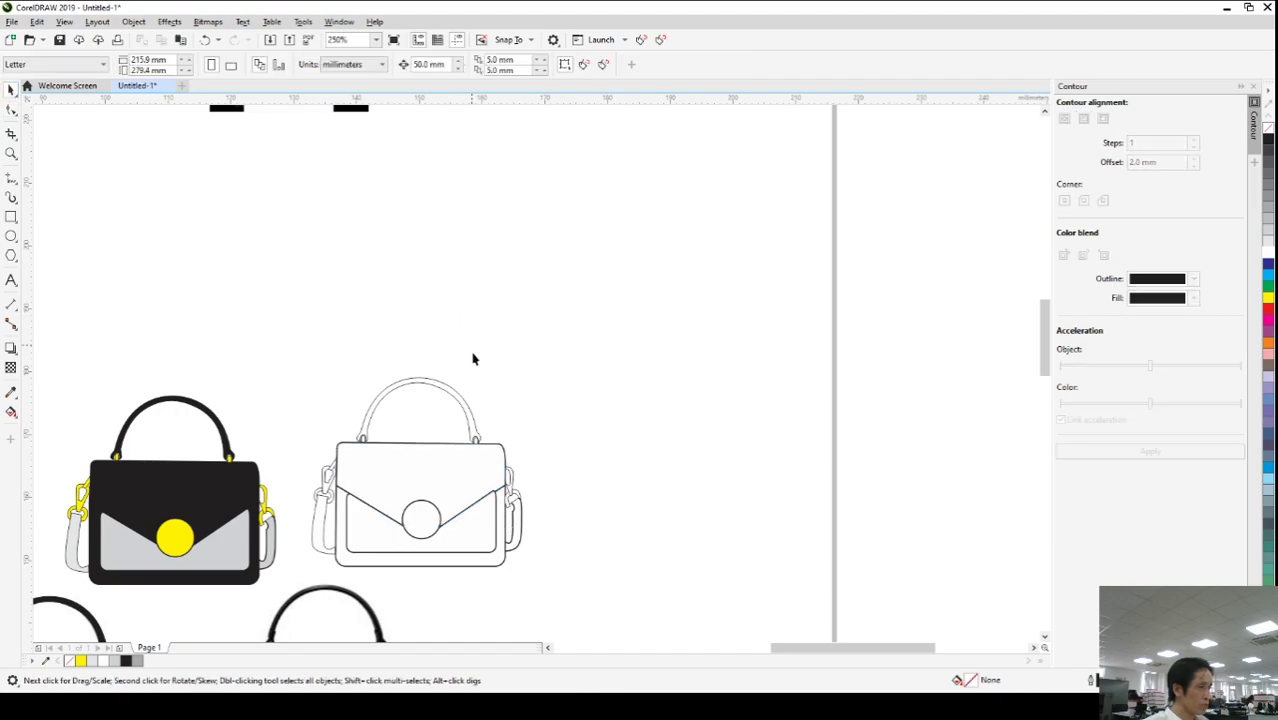
- Place a duplicate of the white line-art bag to its right and slightly lower
scroll(452, 522, up, 1)
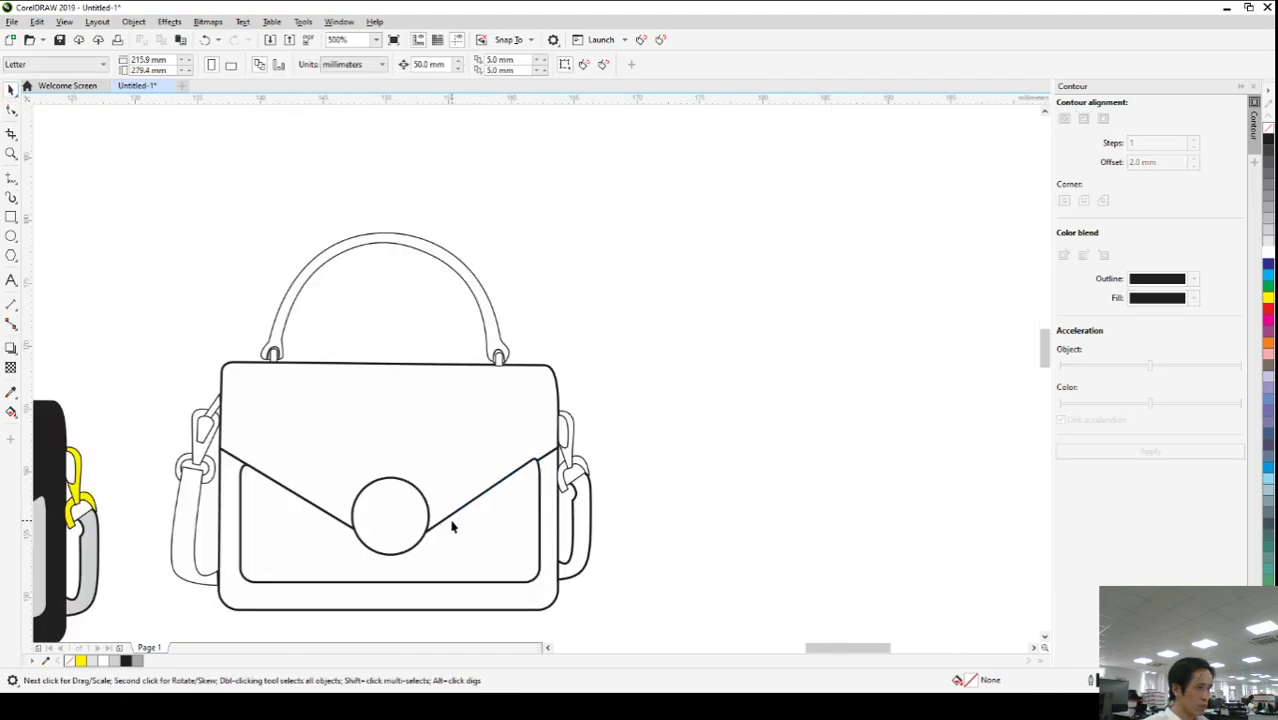
scroll(522, 506, down, 1)
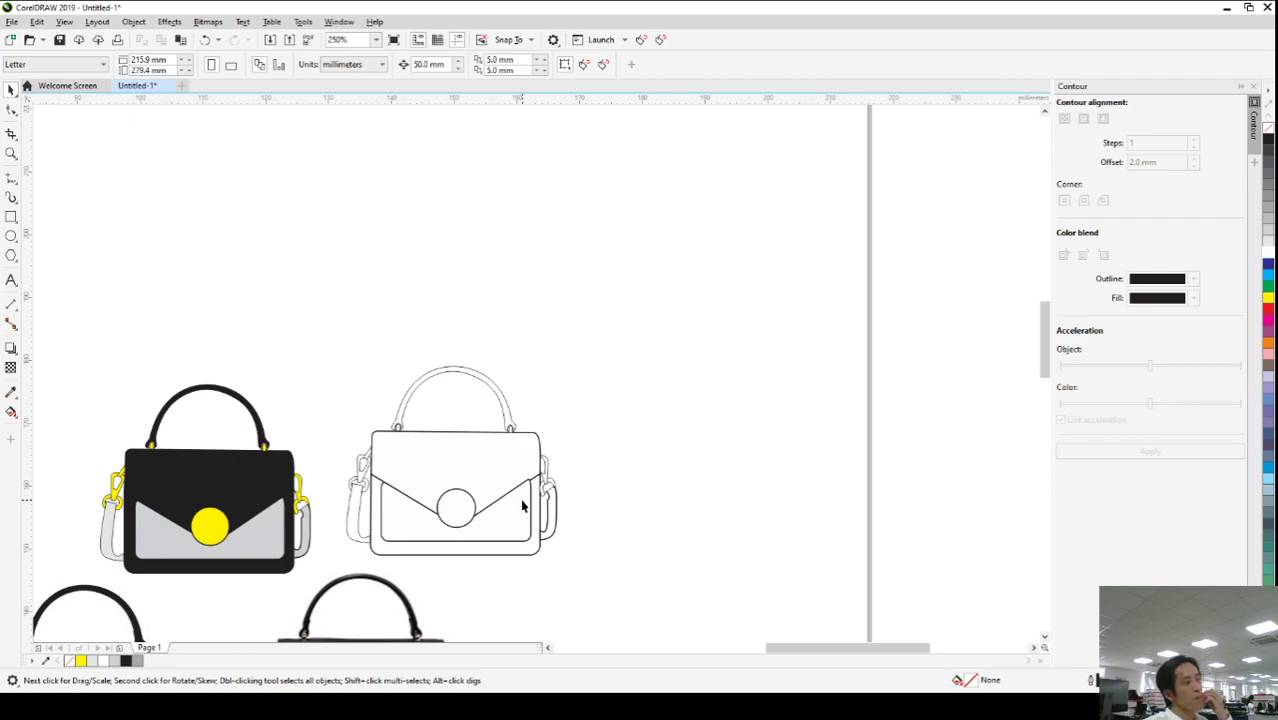
scroll(522, 506, down, 1)
scroll(544, 516, up, 1)
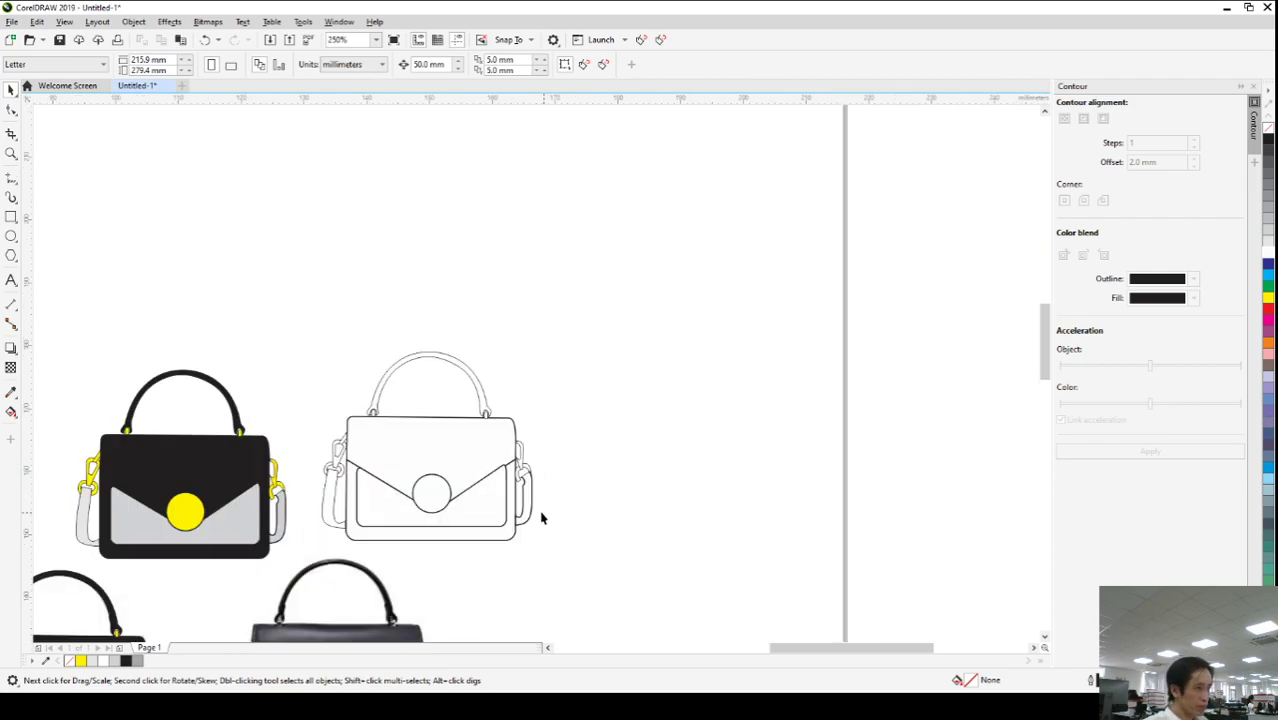
scroll(504, 503, up, 1)
scroll(197, 460, down, 1)
drag(420, 539, 157, 320)
drag(288, 419, 491, 499)
key(Escape)
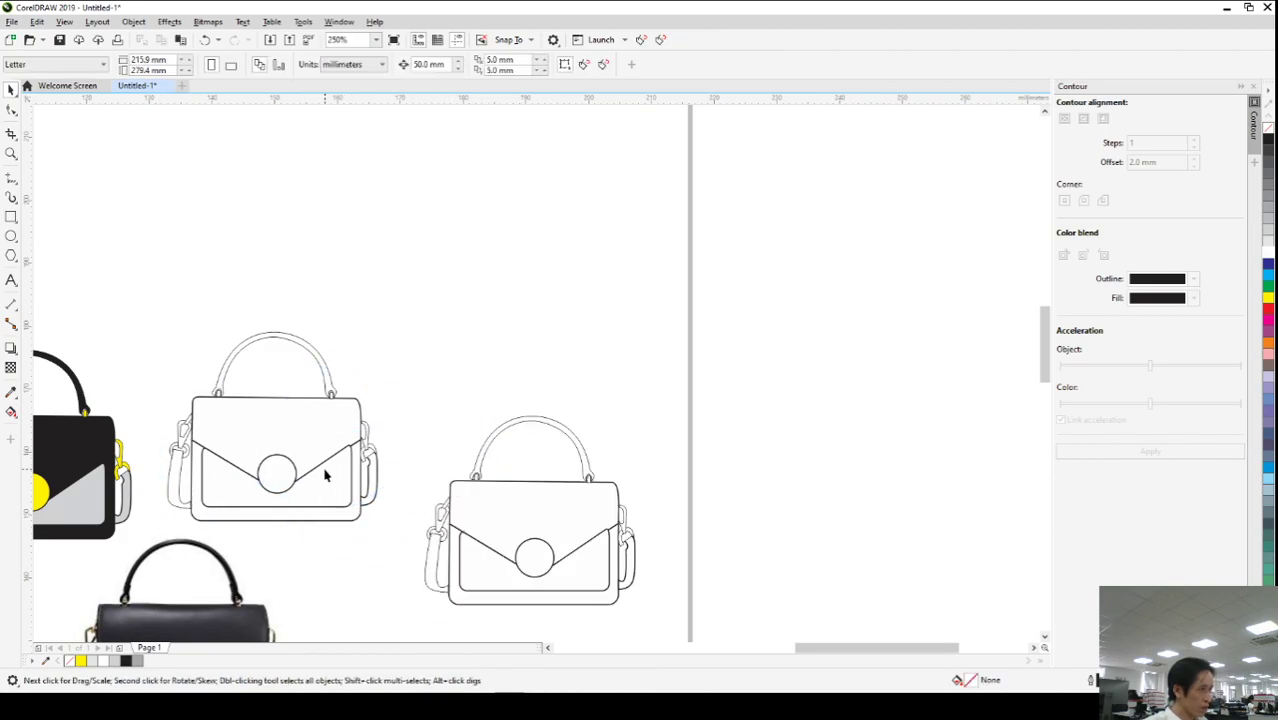
- Draw a straight vertical line from the centre of the duplicate bag's round clasp up to just above the handle
scroll(452, 541, down, 1)
scroll(452, 541, up, 1)
scroll(384, 503, up, 1)
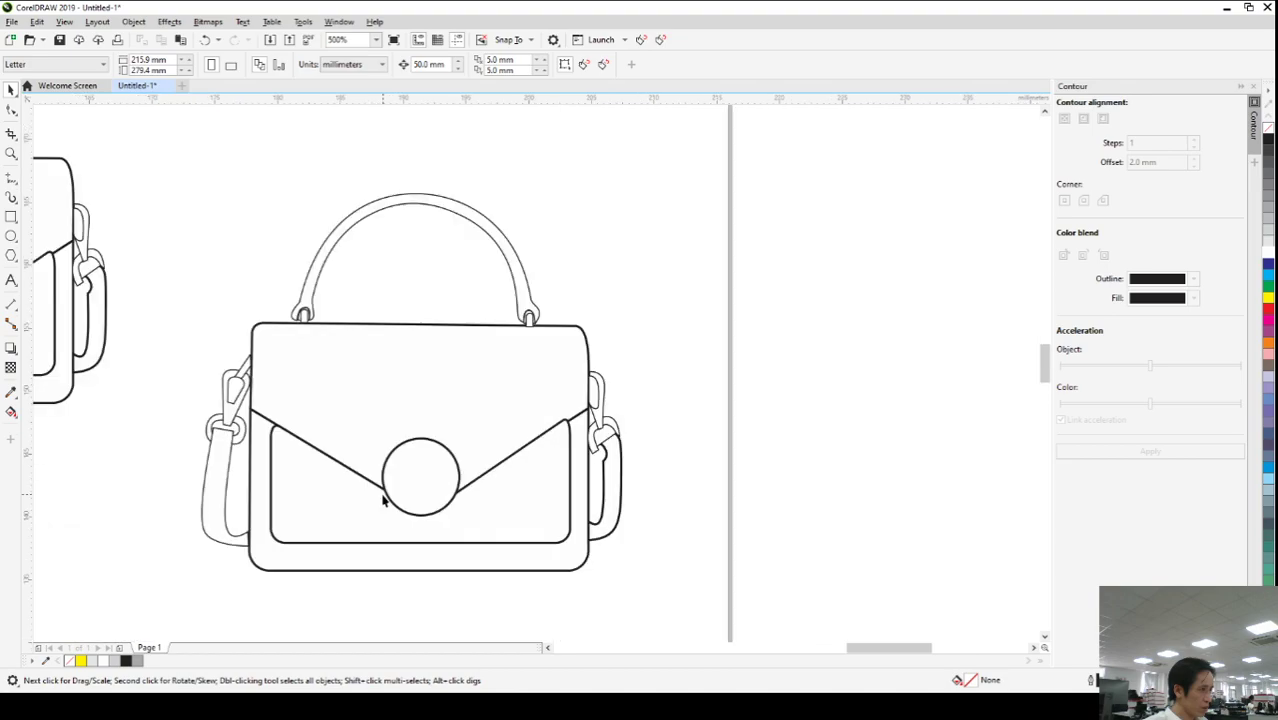
scroll(516, 520, up, 1)
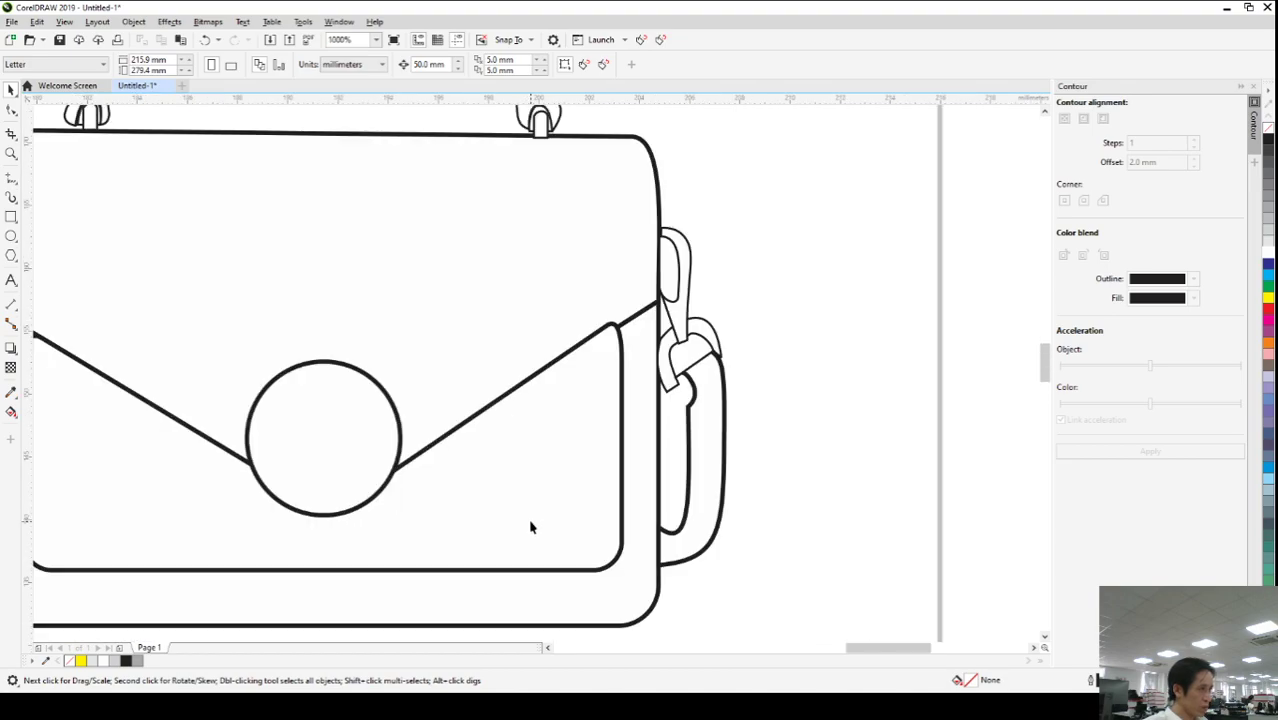
scroll(531, 528, down, 1)
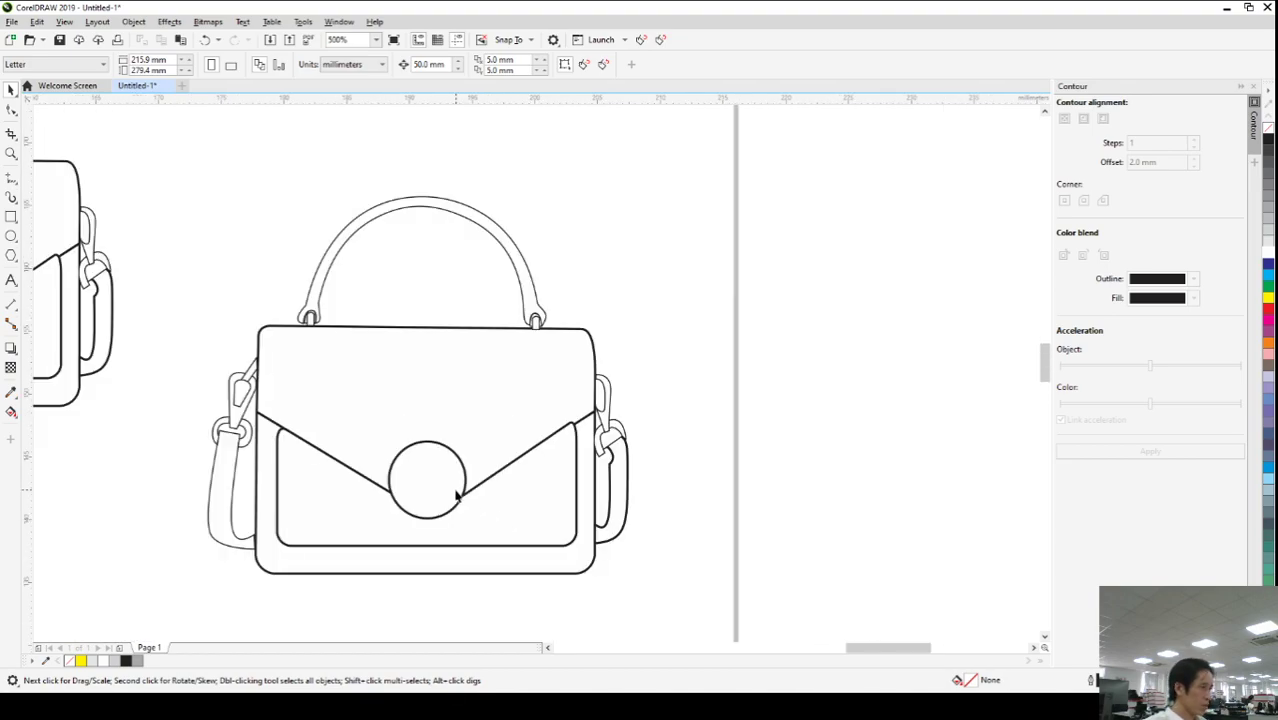
click(11, 178)
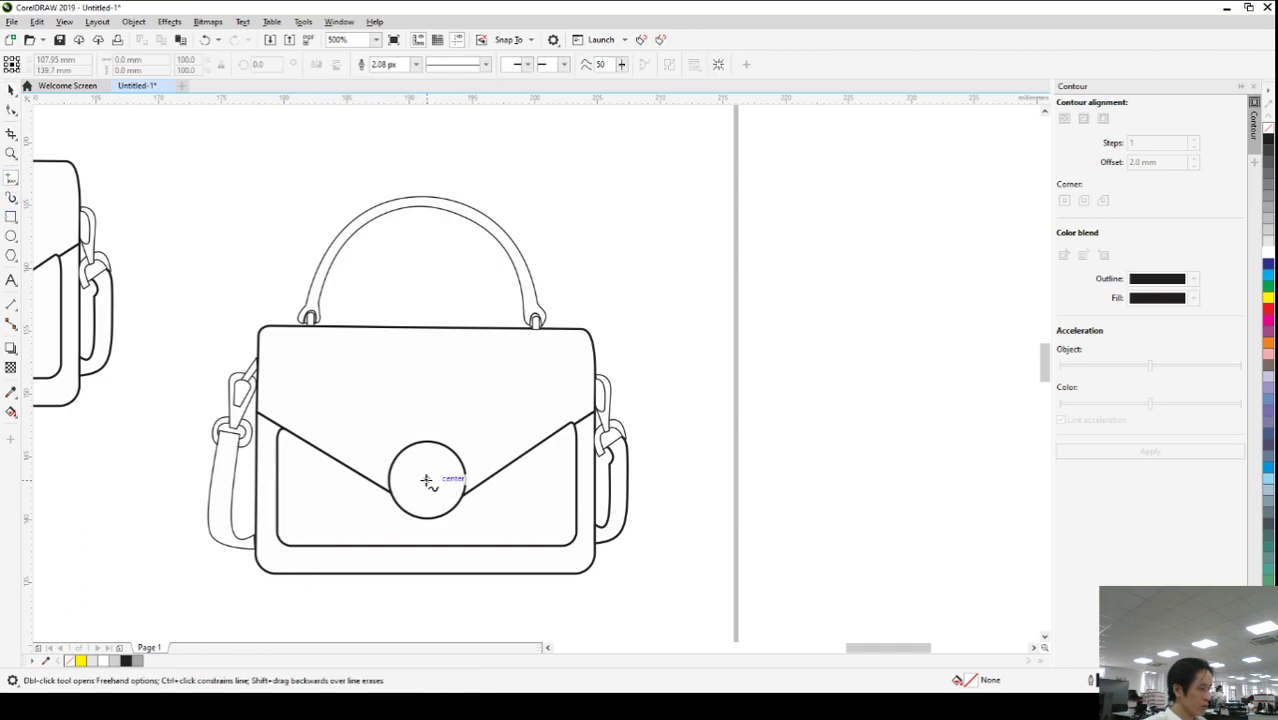
click(426, 481)
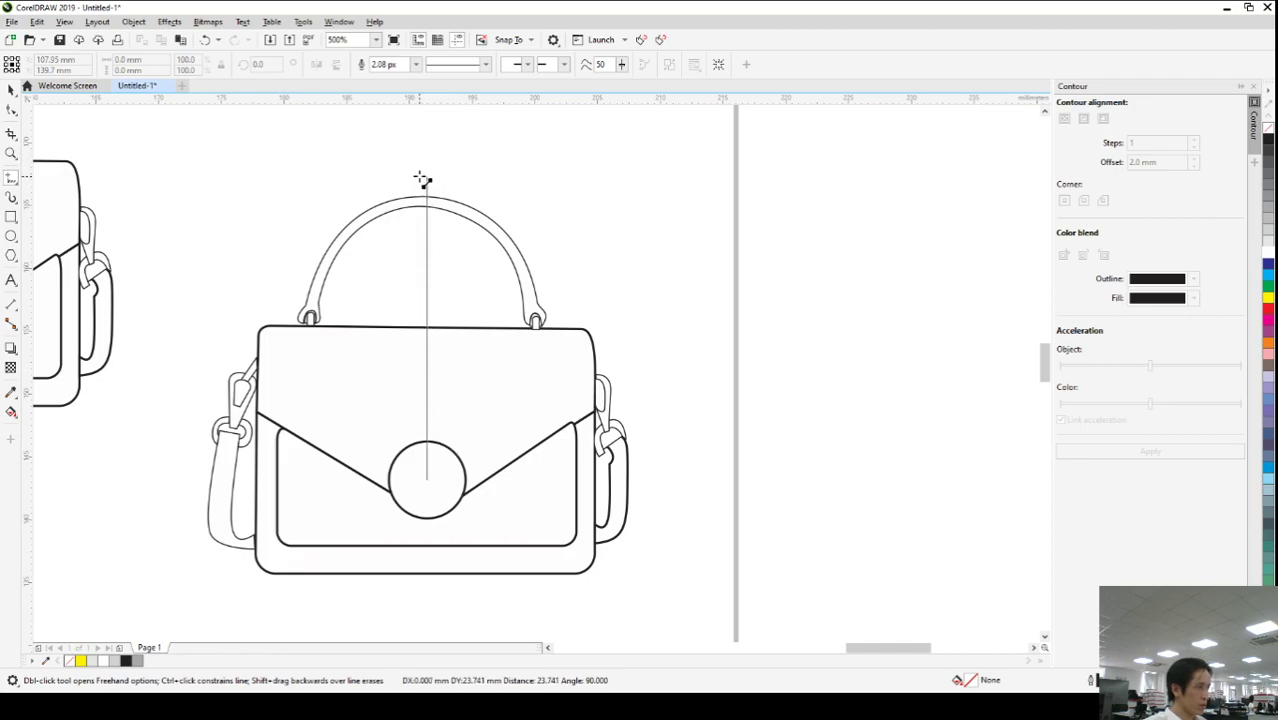
click(426, 164)
- Extend the vertical line's lower end below the bag's base, making the line about 34.6 mm long
click(11, 110)
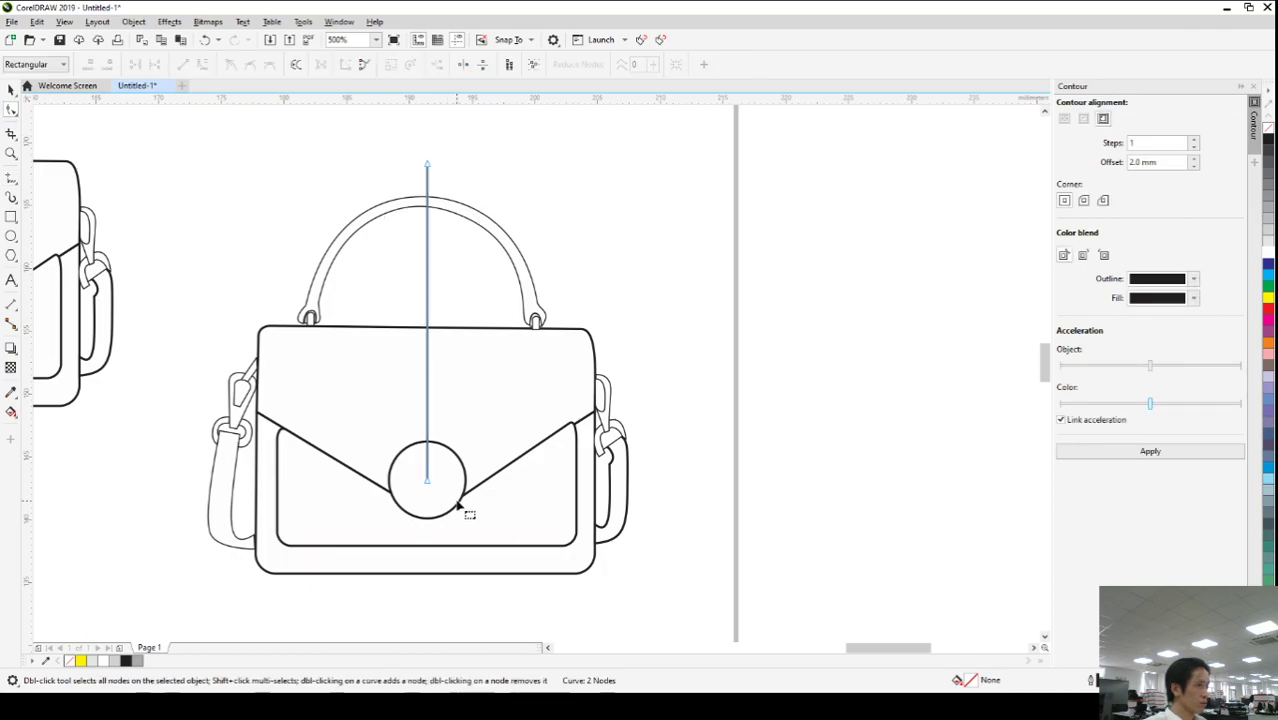
drag(426, 487, 420, 597)
key(space)
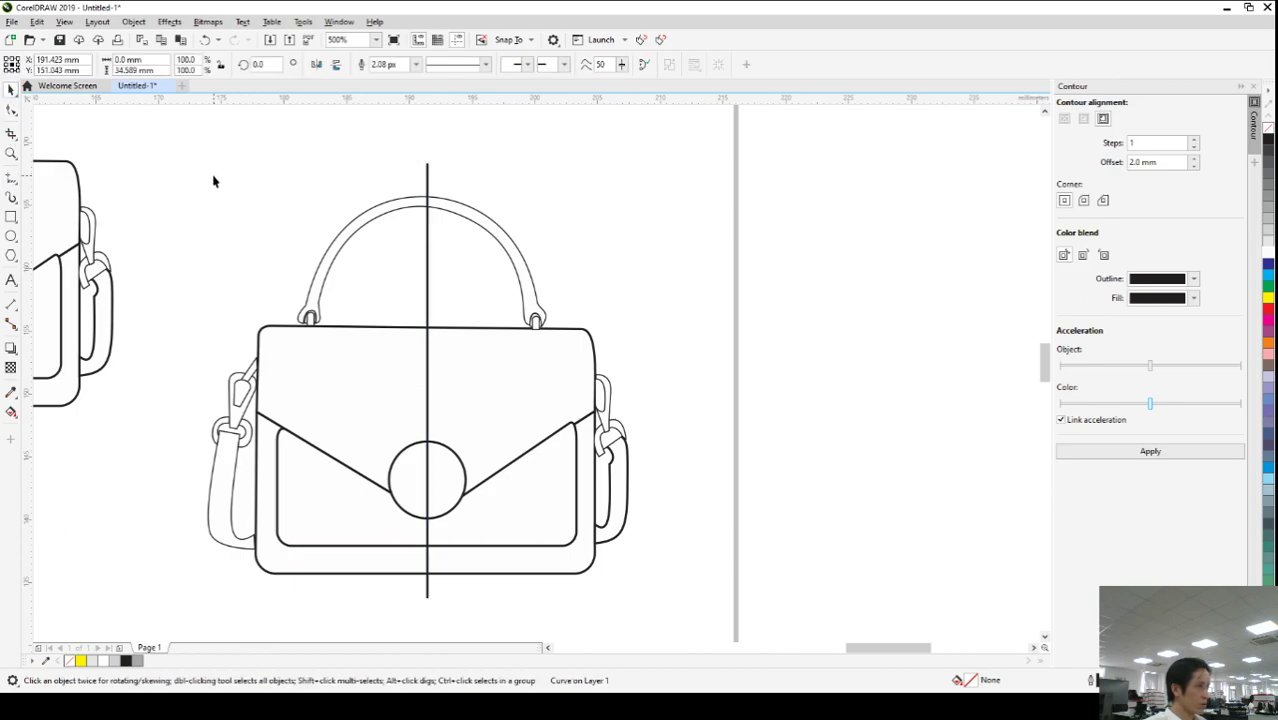
click(213, 182)
- Draw a narrow horizontal rectangle about 9.2 × 1.8 mm in the empty area below the duplicate bag
scroll(415, 558, up, 2)
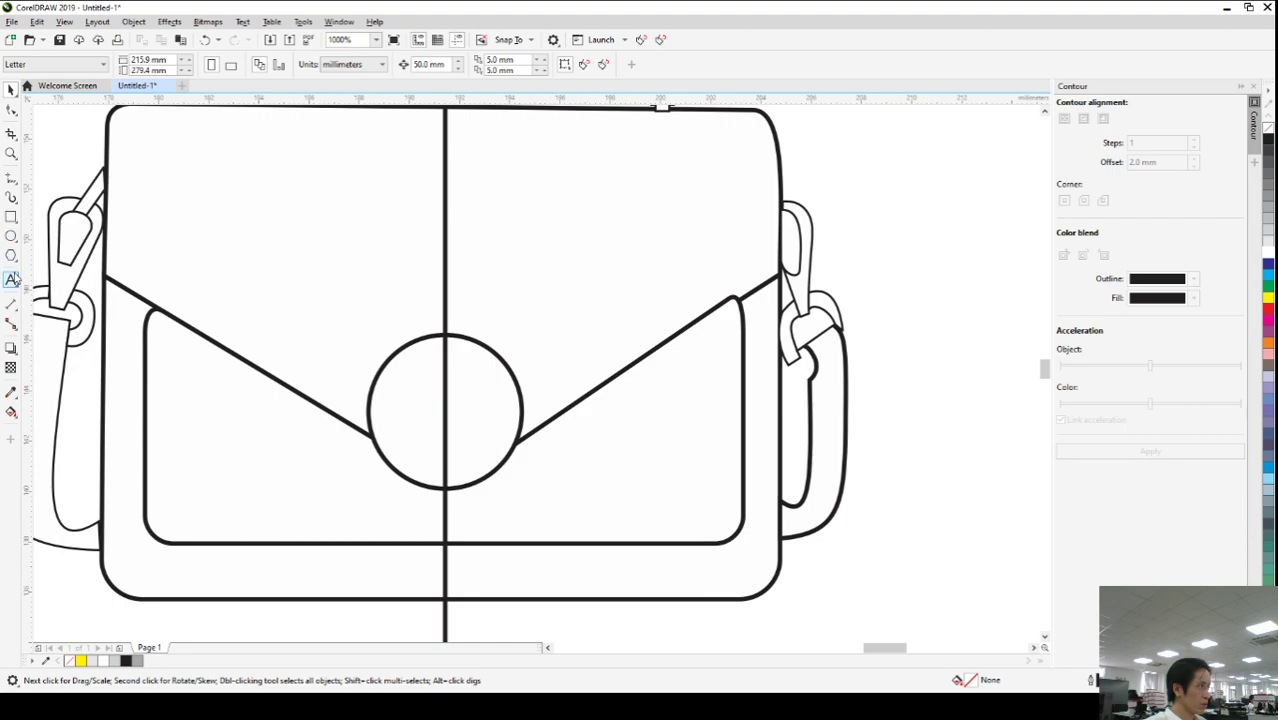
click(12, 220)
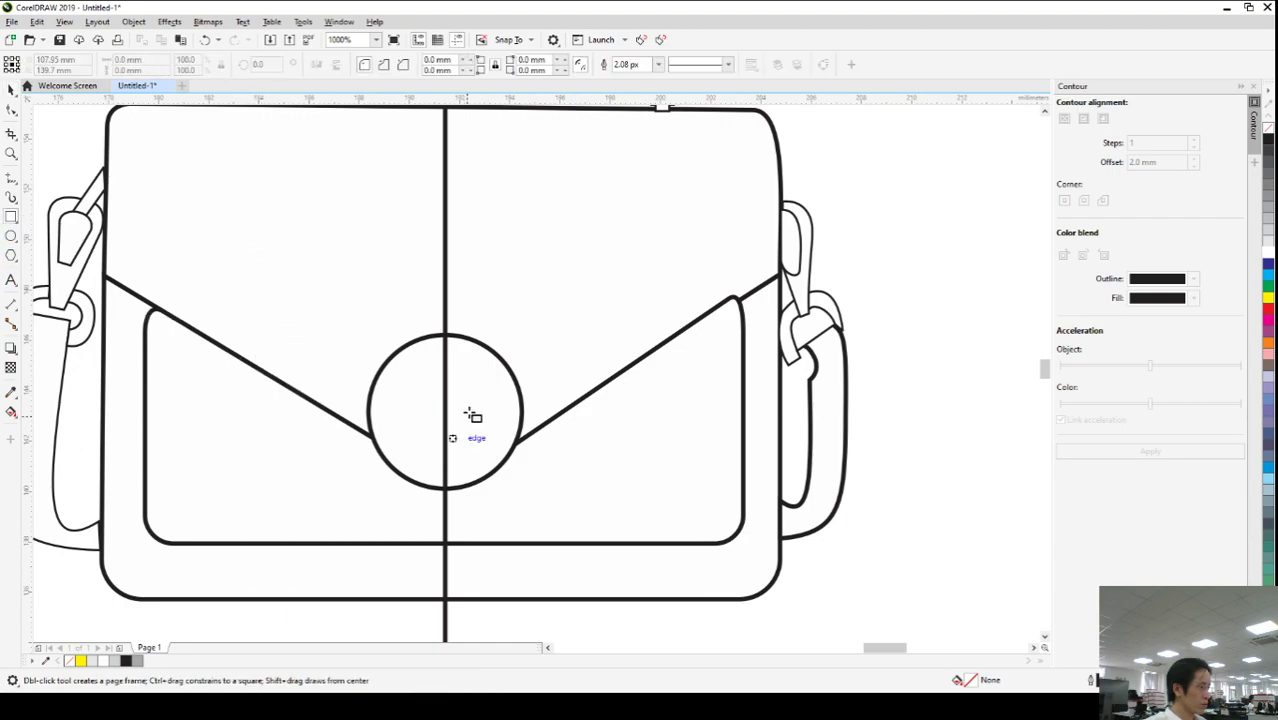
scroll(463, 414, down, 4)
drag(358, 484, 420, 496)
scroll(442, 494, up, 2)
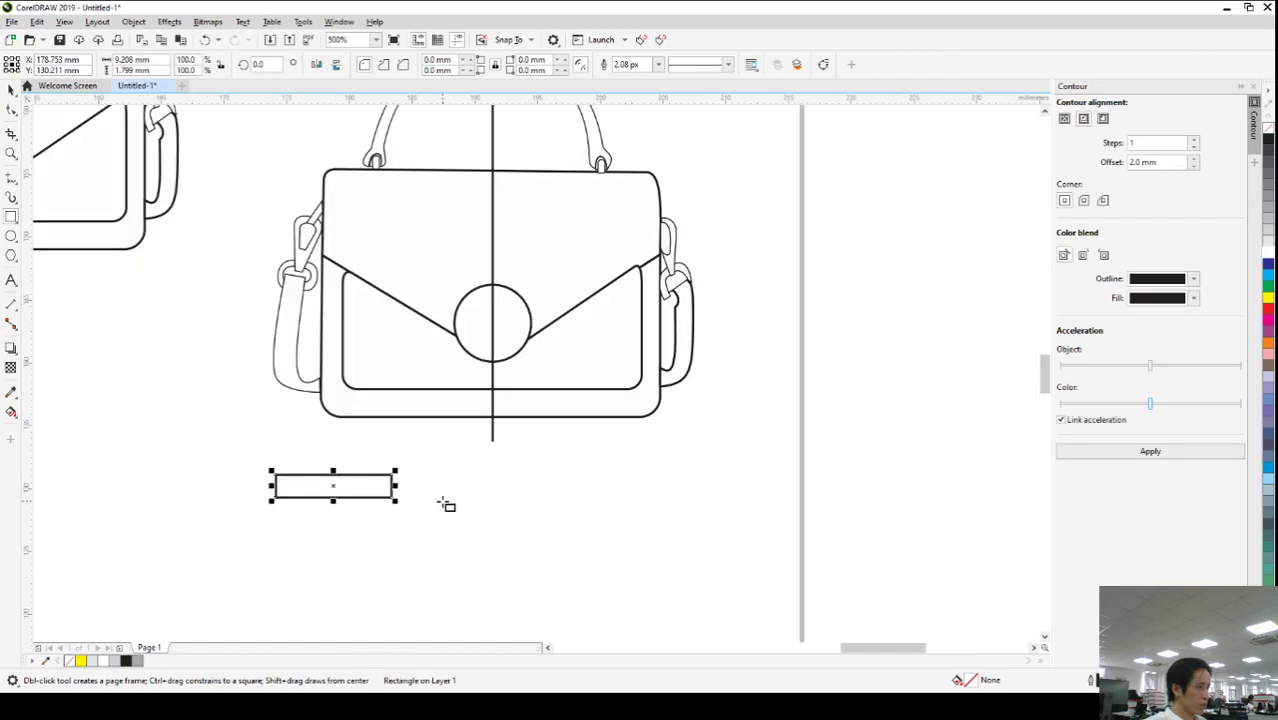
click(11, 112)
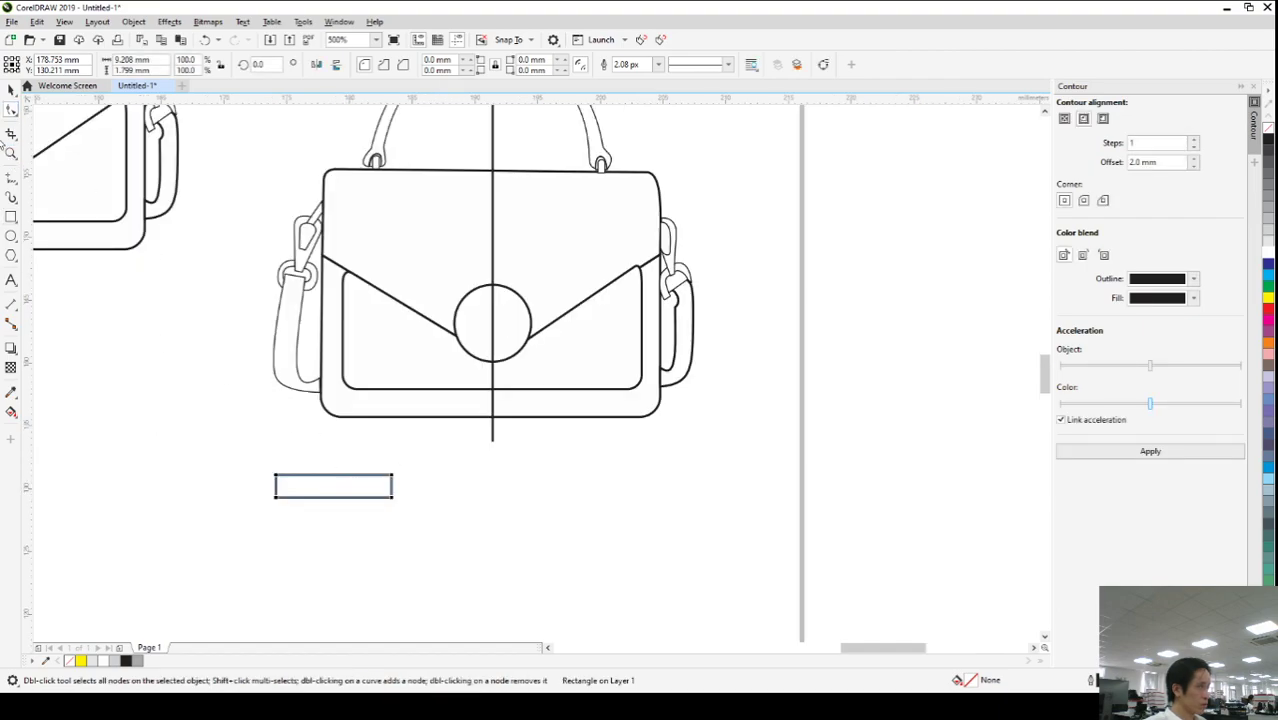
click(11, 89)
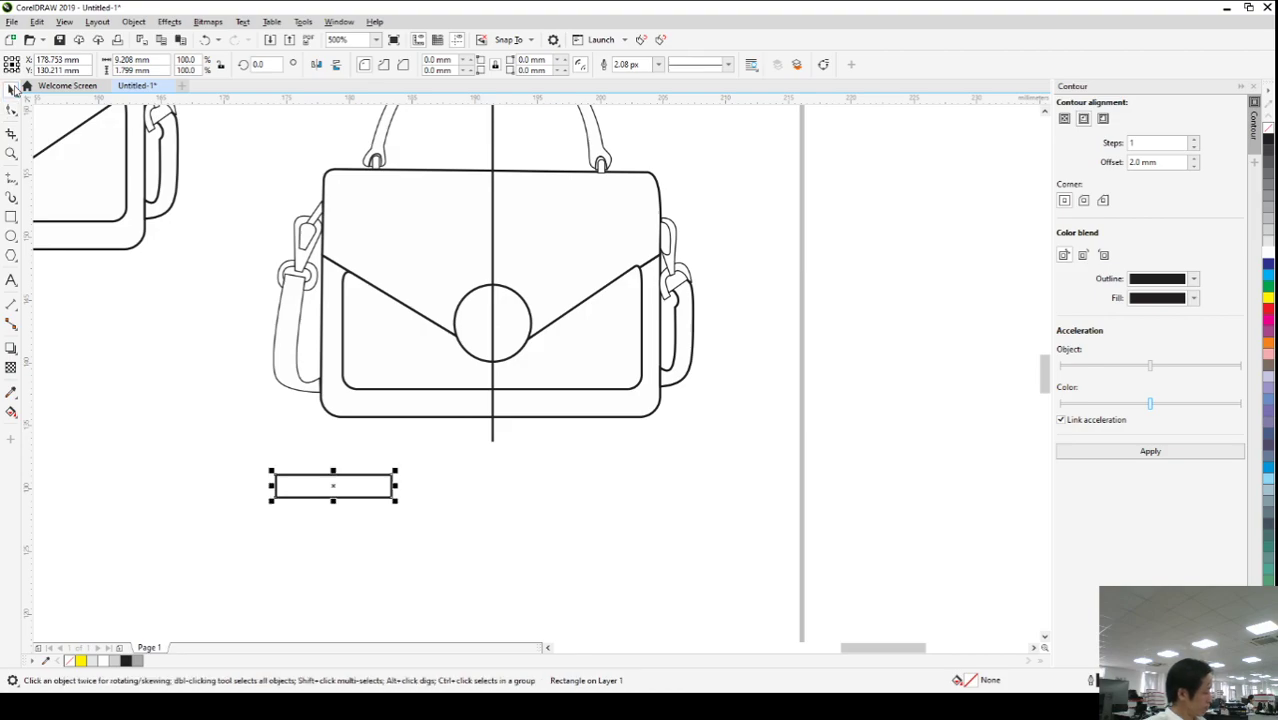
- Place the rectangle on the pocket beneath the left flap edge, rotated to about 326° and scaled to about 74%
drag(336, 486, 448, 362)
scroll(414, 350, up, 2)
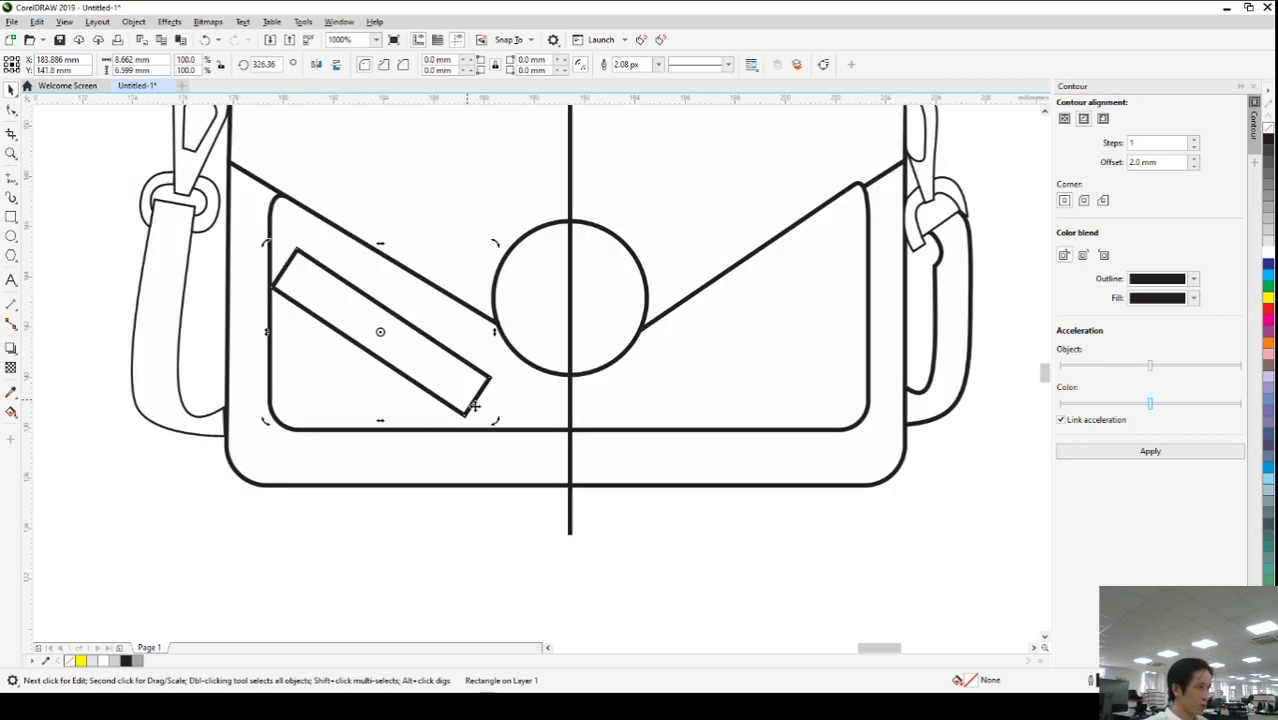
click(418, 359)
drag(493, 420, 430, 331)
- Place two copies of the vertical centre line at the left and right ends of the slanted rectangle
drag(571, 344, 334, 502)
scroll(334, 502, down, 1)
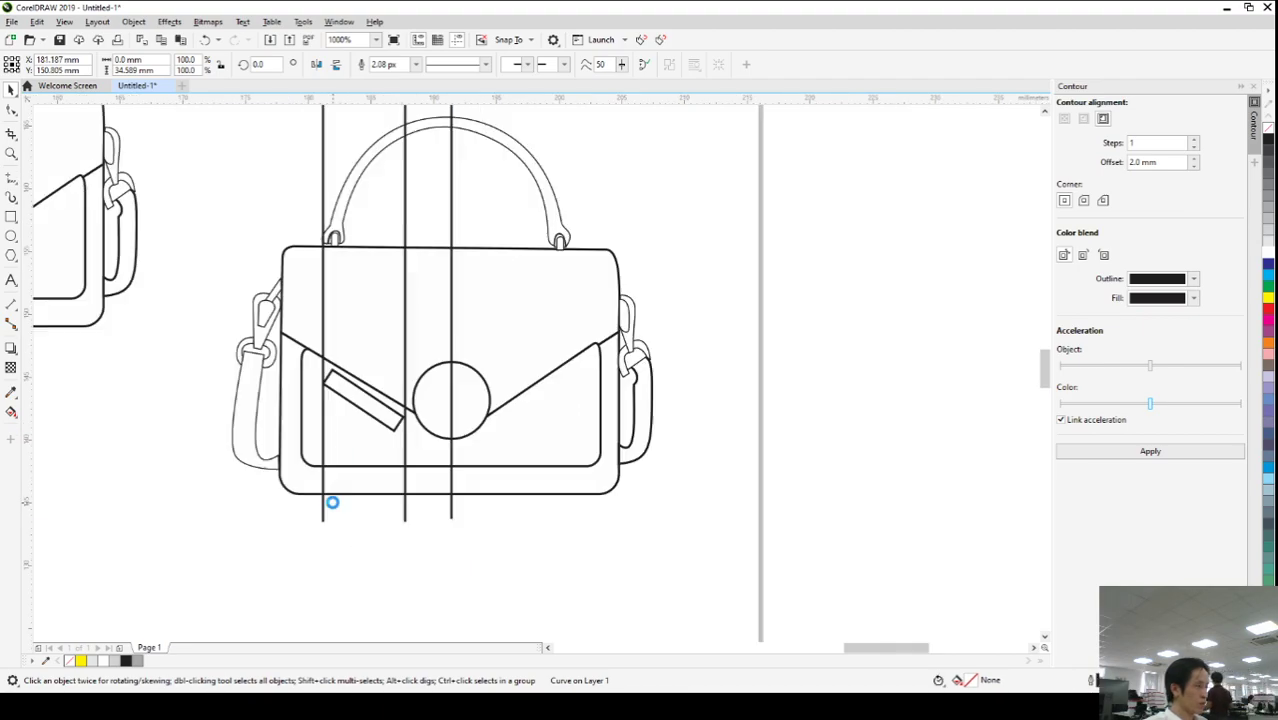
scroll(342, 380, up, 1)
- Convert the slanted rectangle to curves and move its corner nodes onto the two vertical guide lines, forming a parallelogram with vertical ends
click(369, 433)
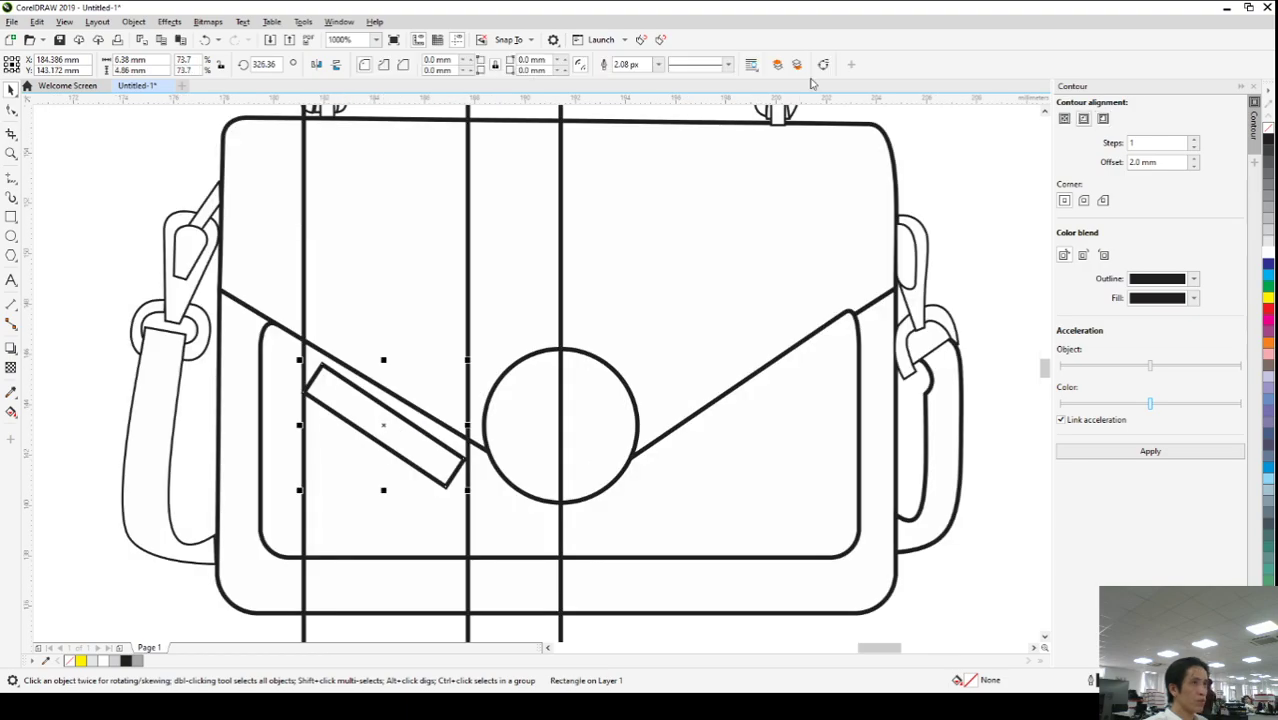
key(ctrl+q)
key(F10)
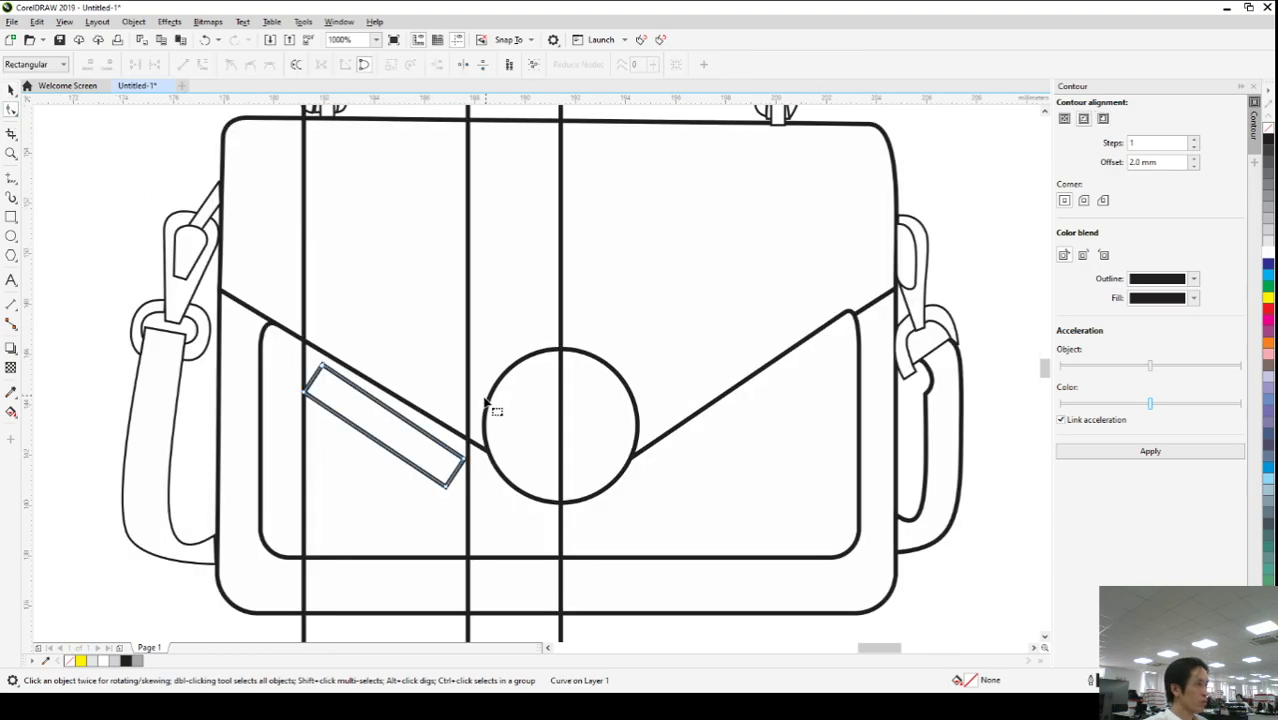
scroll(347, 397, up, 1)
drag(292, 336, 263, 324)
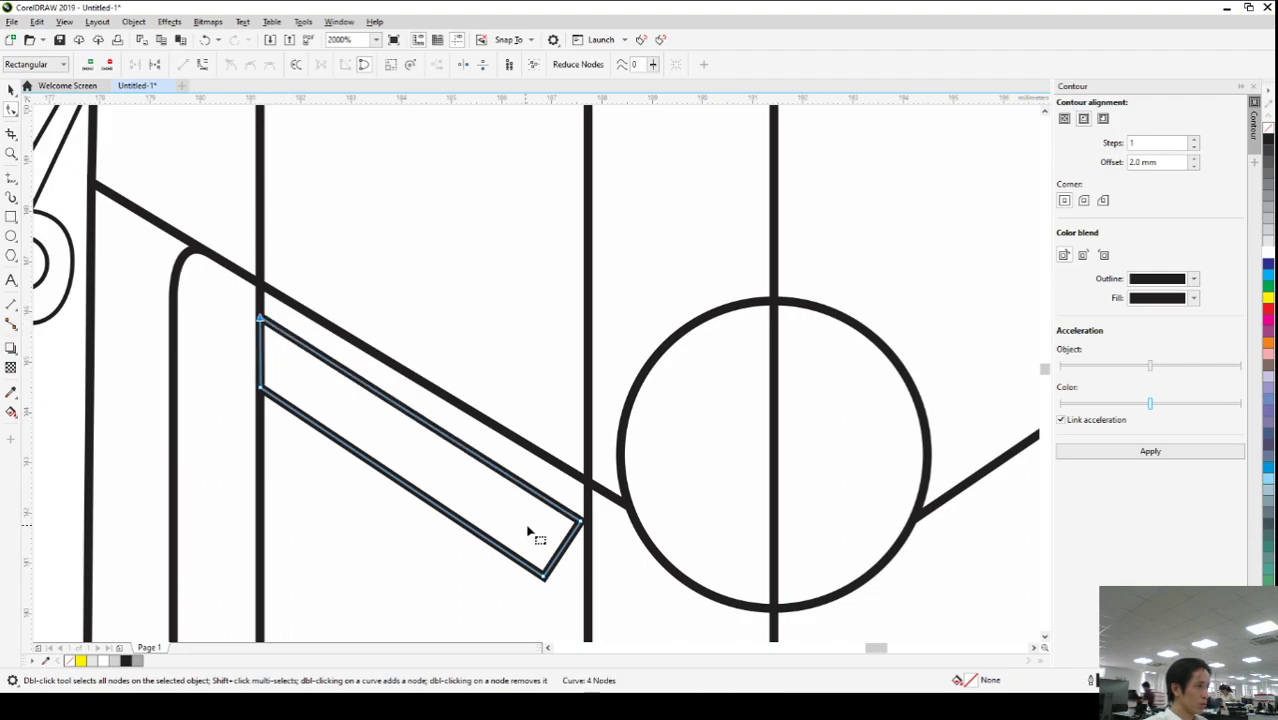
drag(571, 524, 589, 521)
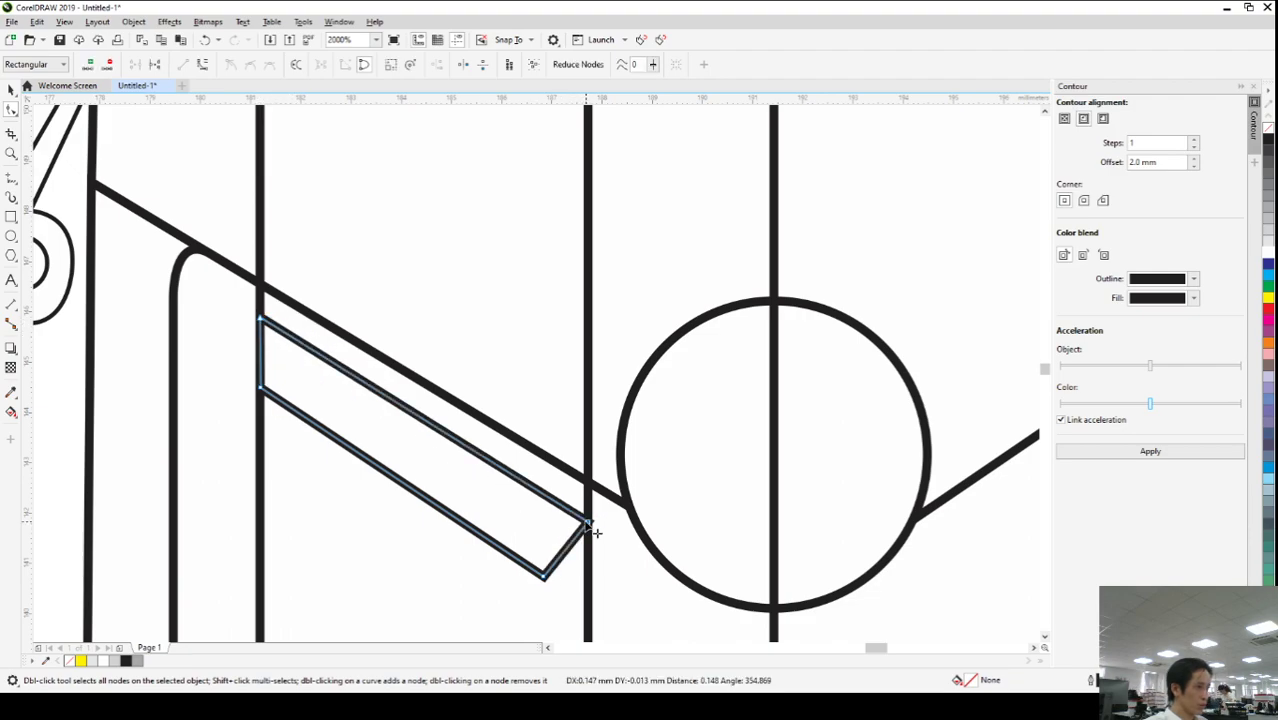
drag(545, 578, 589, 591)
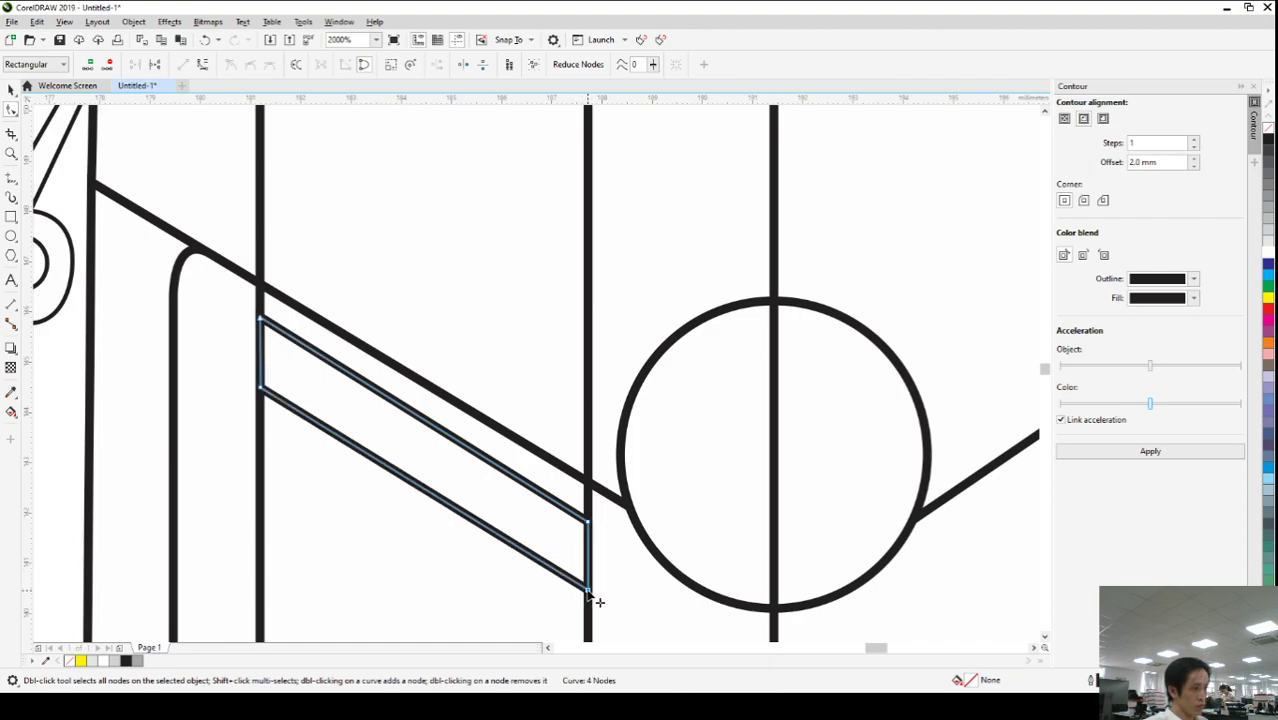
scroll(474, 480, down, 2)
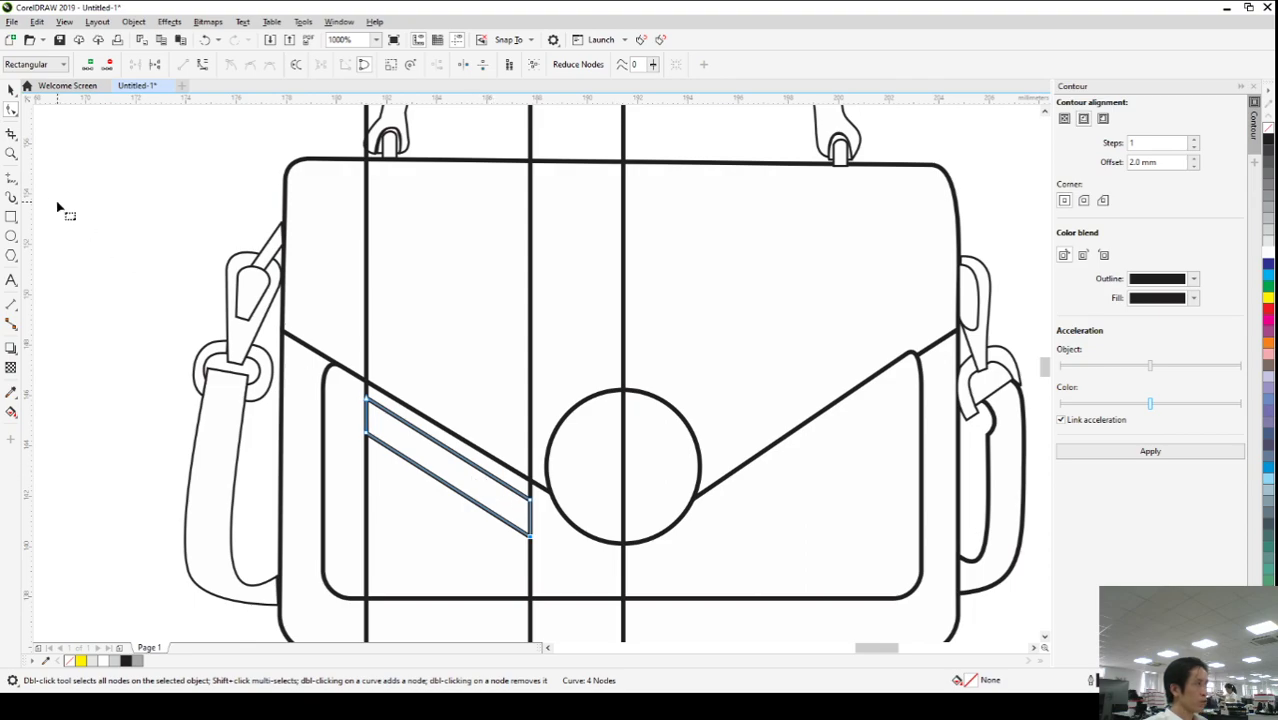
- Place a duplicate of the slanted parallelogram strip directly below it, between the same vertical guide lines
click(11, 89)
drag(450, 462, 449, 526)
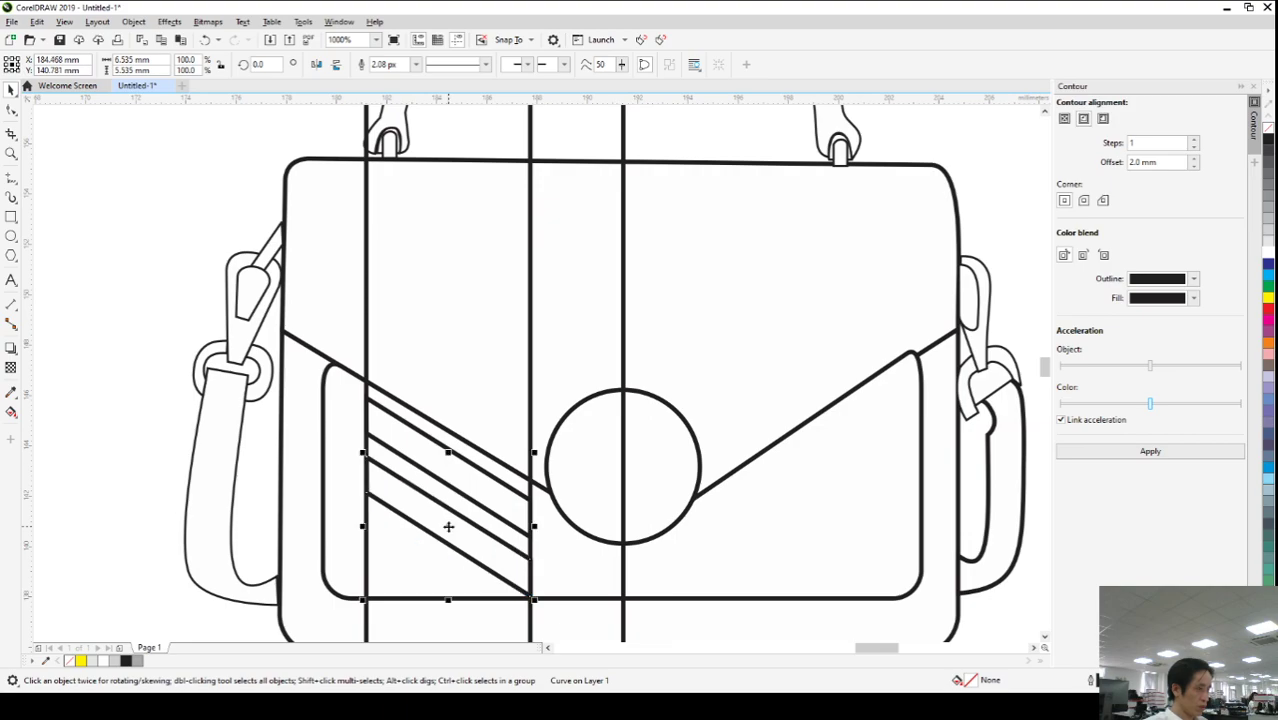
- Place a third copy of the slanted strip below the second one, overlapping the pocket's lower edge
drag(448, 526, 436, 585)
scroll(436, 522, down, 2)
scroll(434, 491, up, 4)
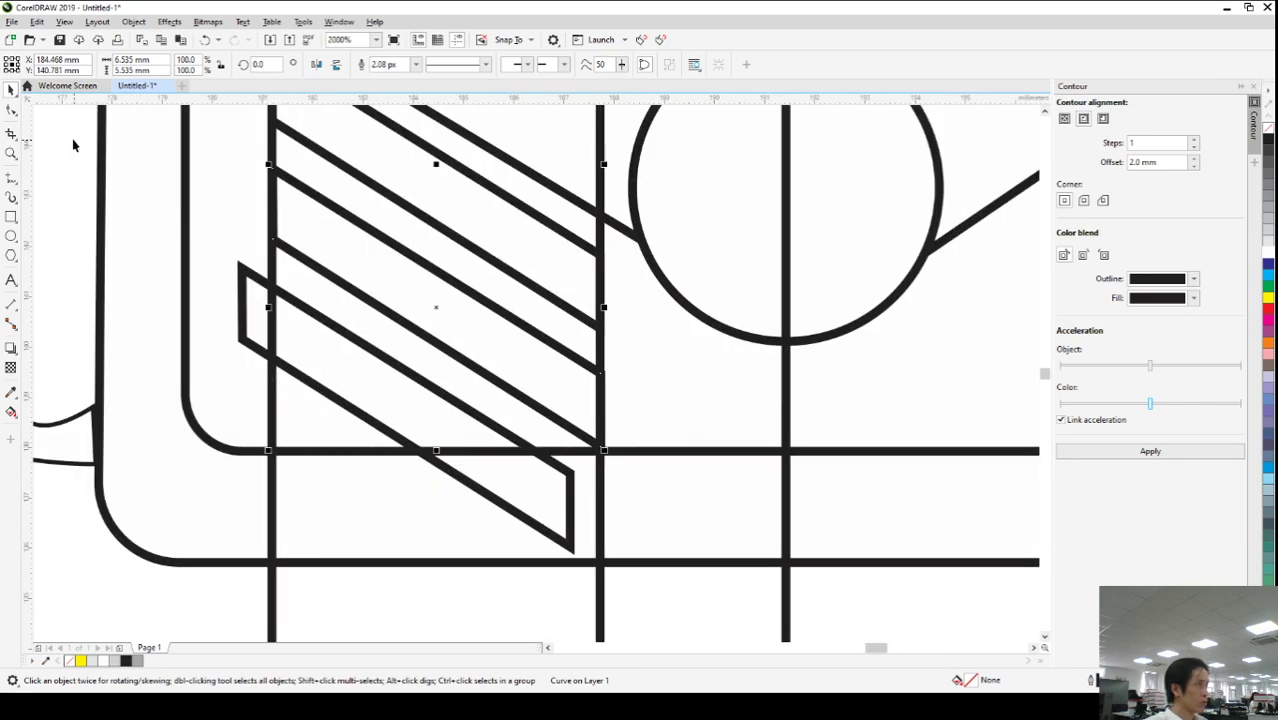
- Cut the third strip off along the pocket's lower edge by adding nodes at the crossings, deleting the outer corners and straightening the segment
click(11, 110)
click(476, 492)
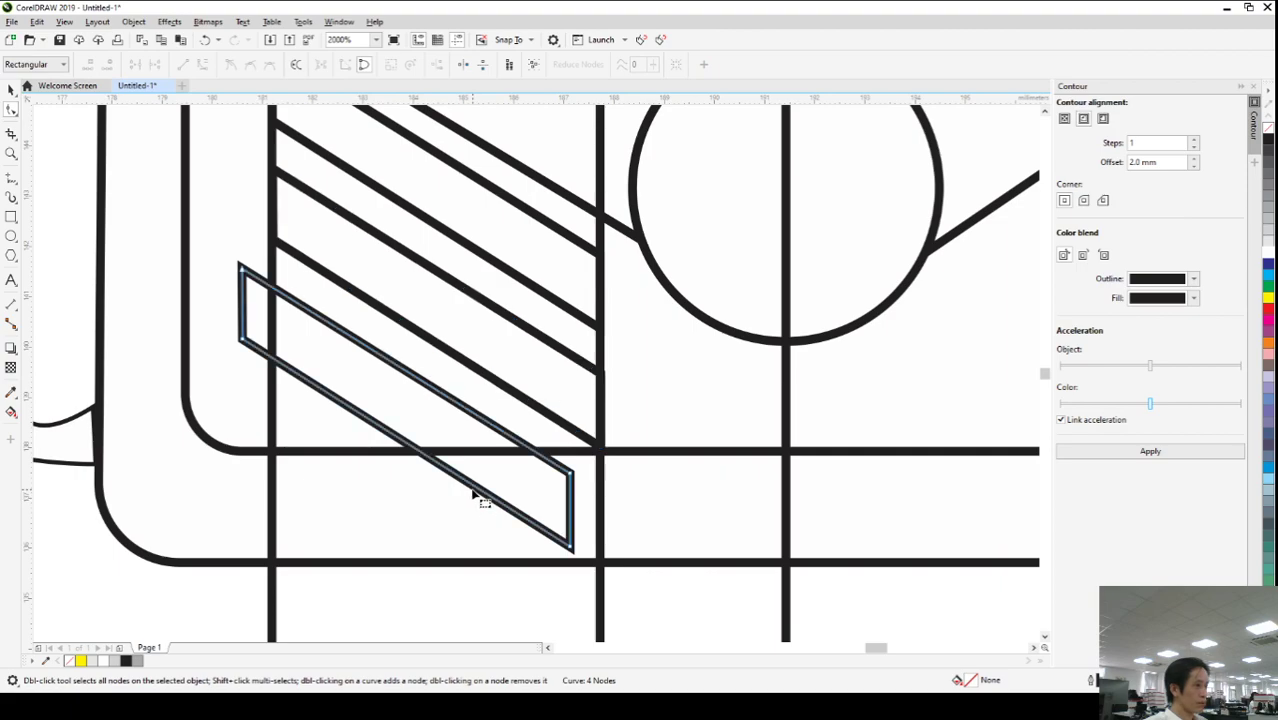
double_click(420, 455)
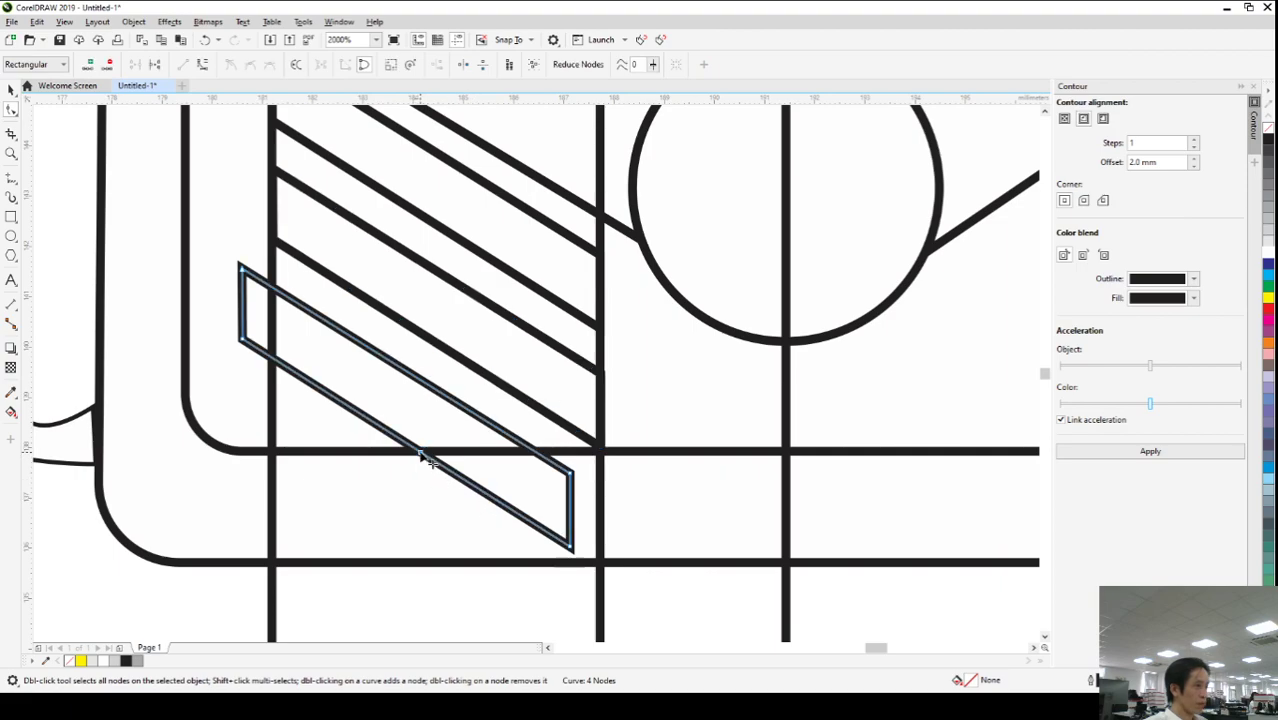
double_click(535, 456)
drag(536, 465, 582, 556)
key(Delete)
click(567, 514)
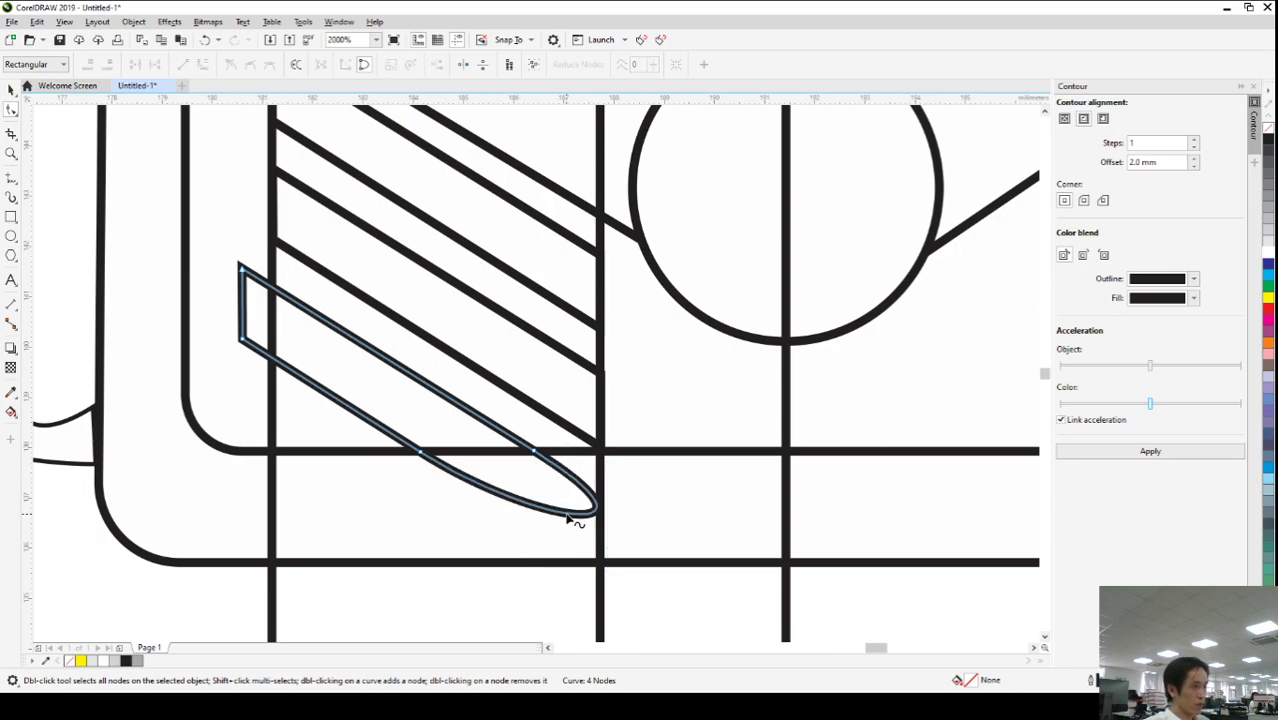
click(184, 65)
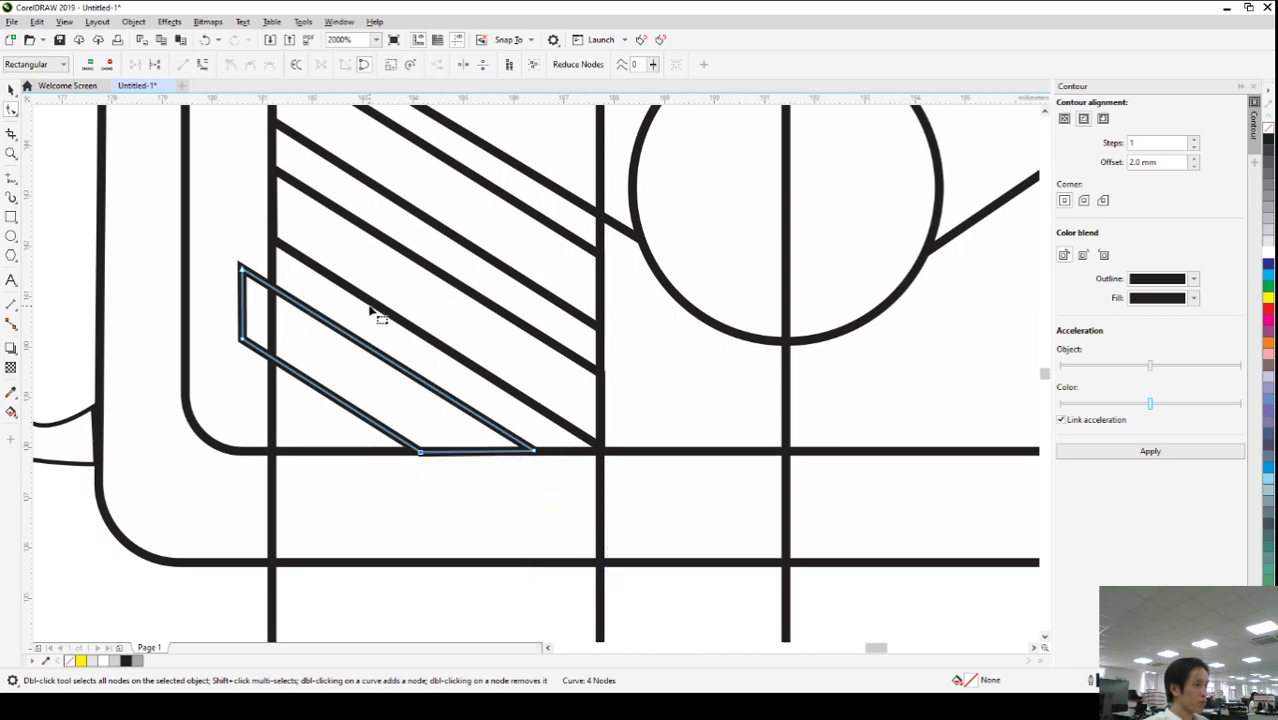
- Move the third strip's two left corner nodes onto the left vertical guide line
drag(241, 267, 270, 290)
drag(243, 343, 271, 353)
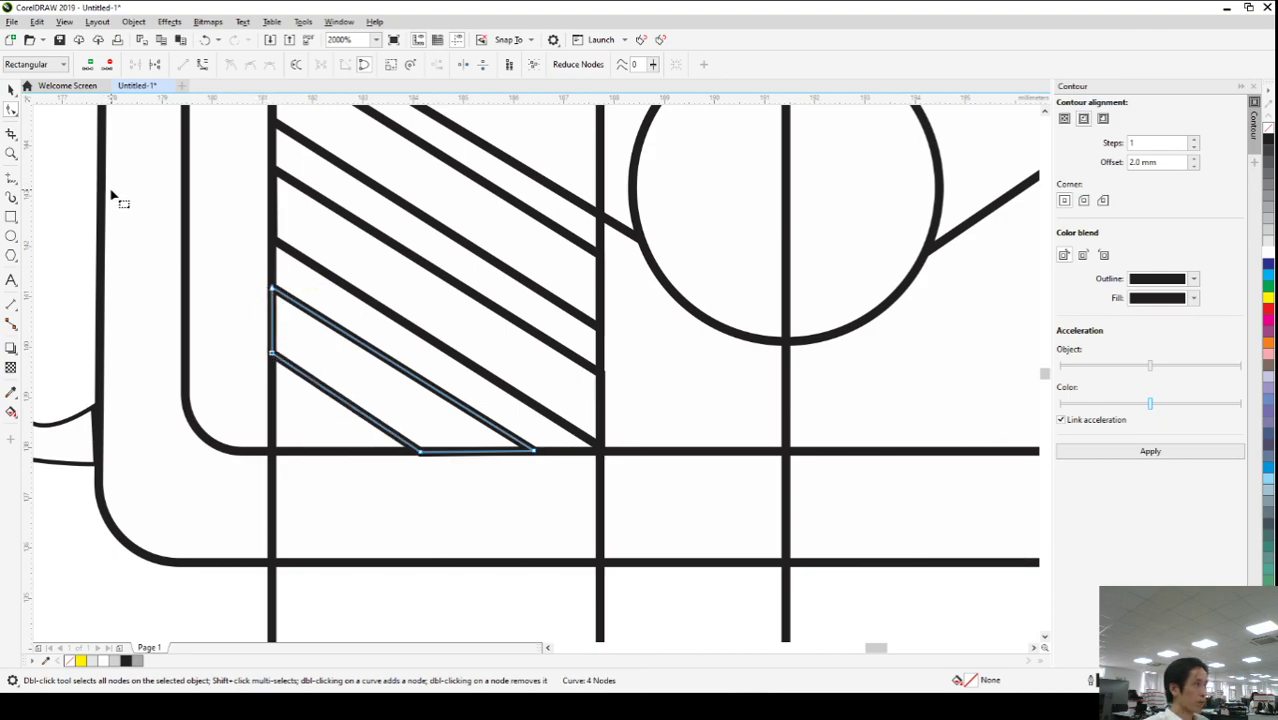
click(12, 92)
scroll(294, 479, down, 4)
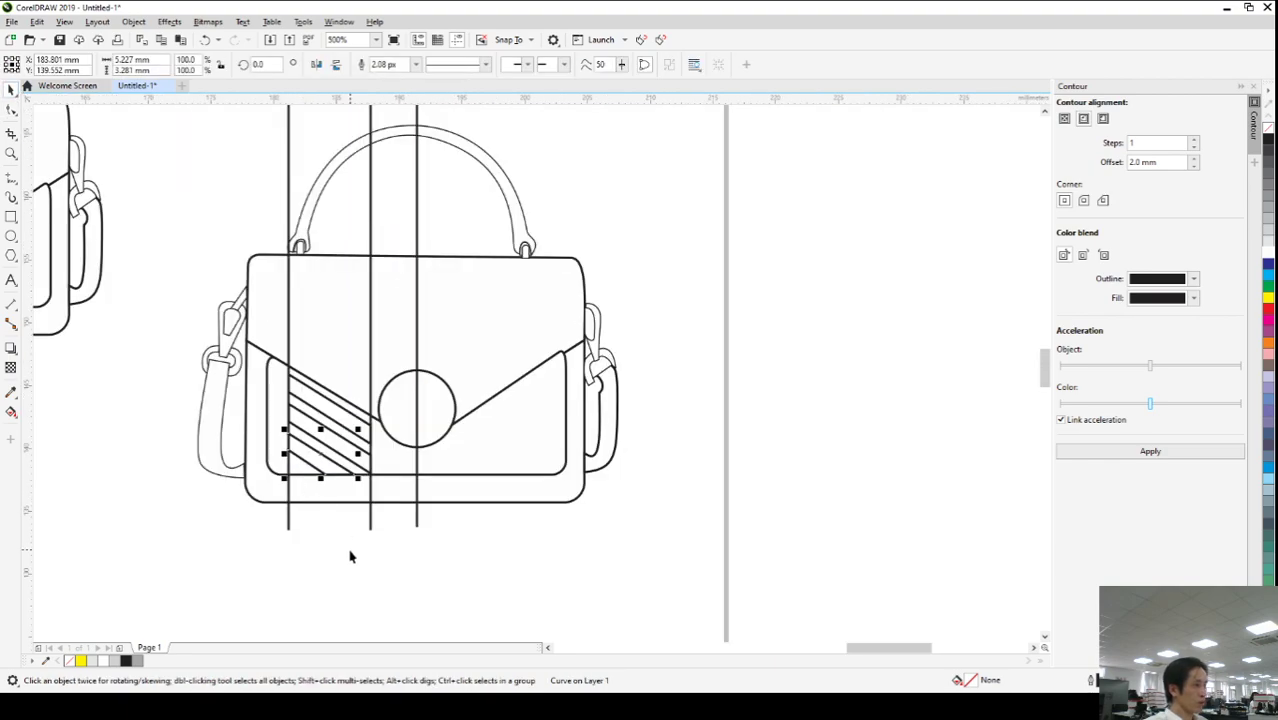
click(366, 571)
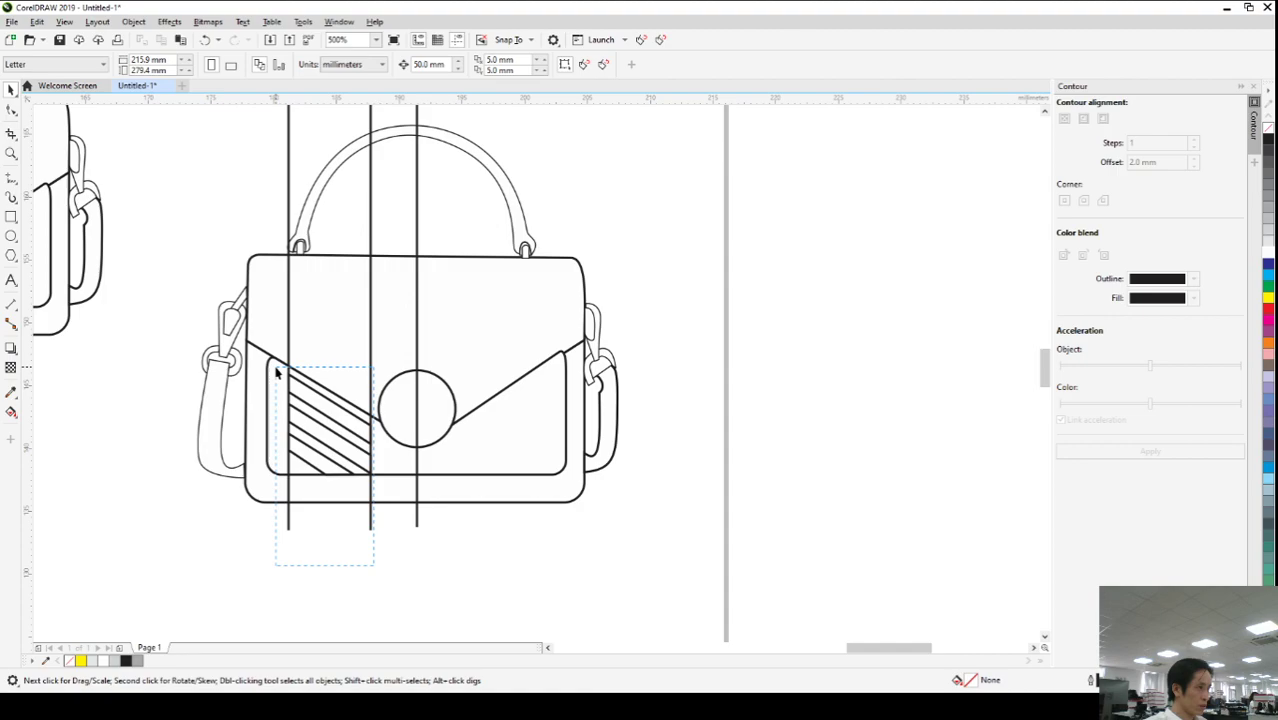
- Place a mirrored copy of the three slanted strips on the pocket's right side and delete the spare copy beside the bag
scroll(379, 415, up, 4)
scroll(379, 415, down, 4)
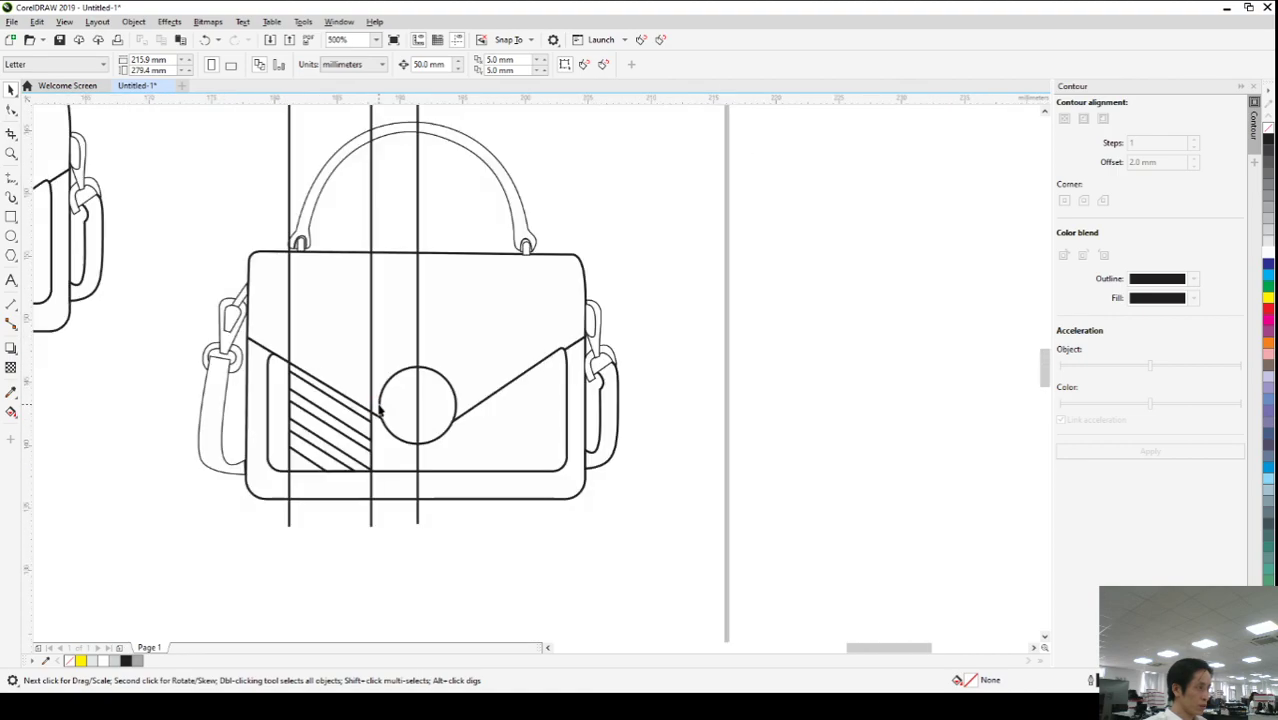
mouse_move(385, 541)
mouse_down()
mouse_move(287, 372)
mouse_move(270, 373)
mouse_up()
drag(336, 428, 515, 431)
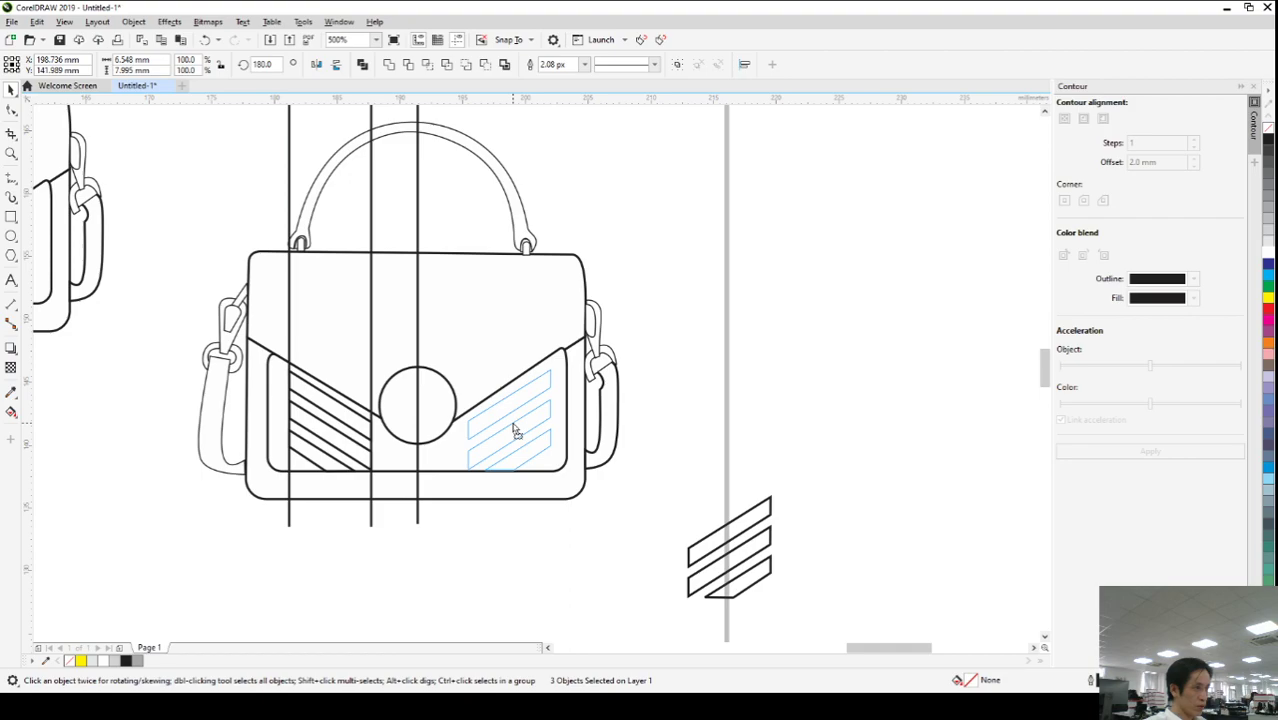
drag(515, 431, 516, 432)
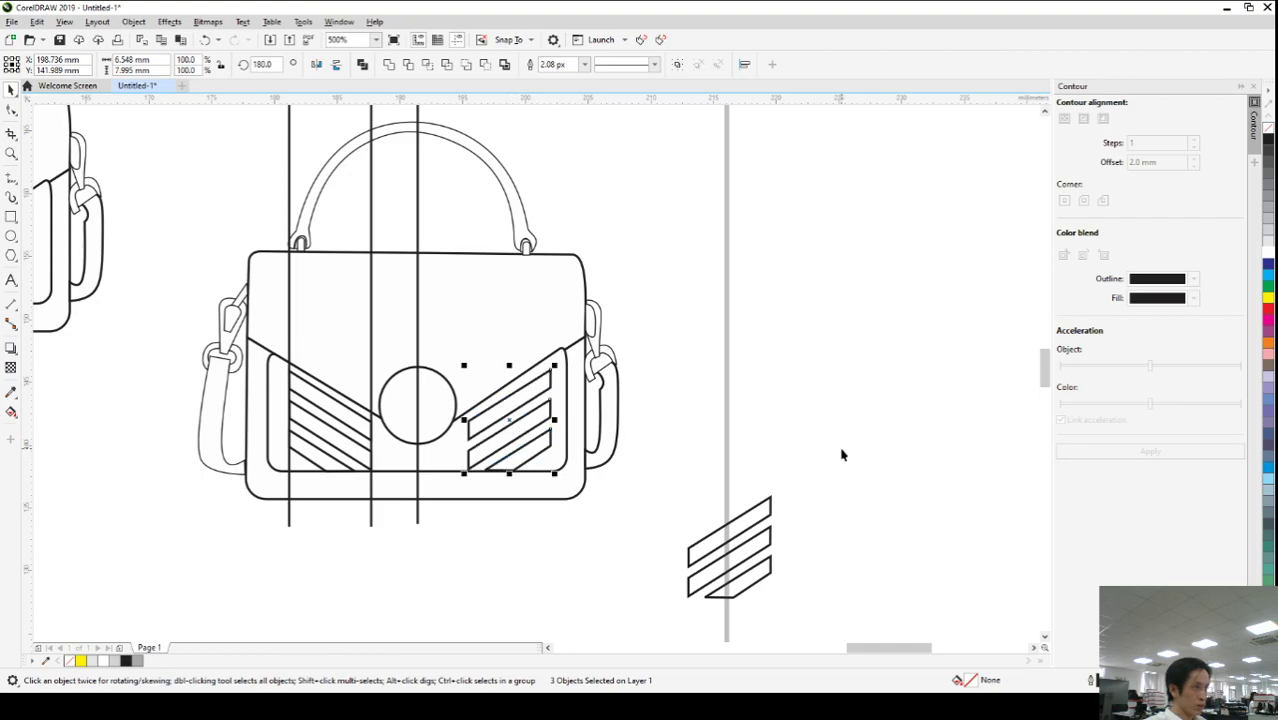
mouse_move(838, 608)
mouse_down()
mouse_move(802, 600)
mouse_move(669, 463)
mouse_up()
key(Delete)
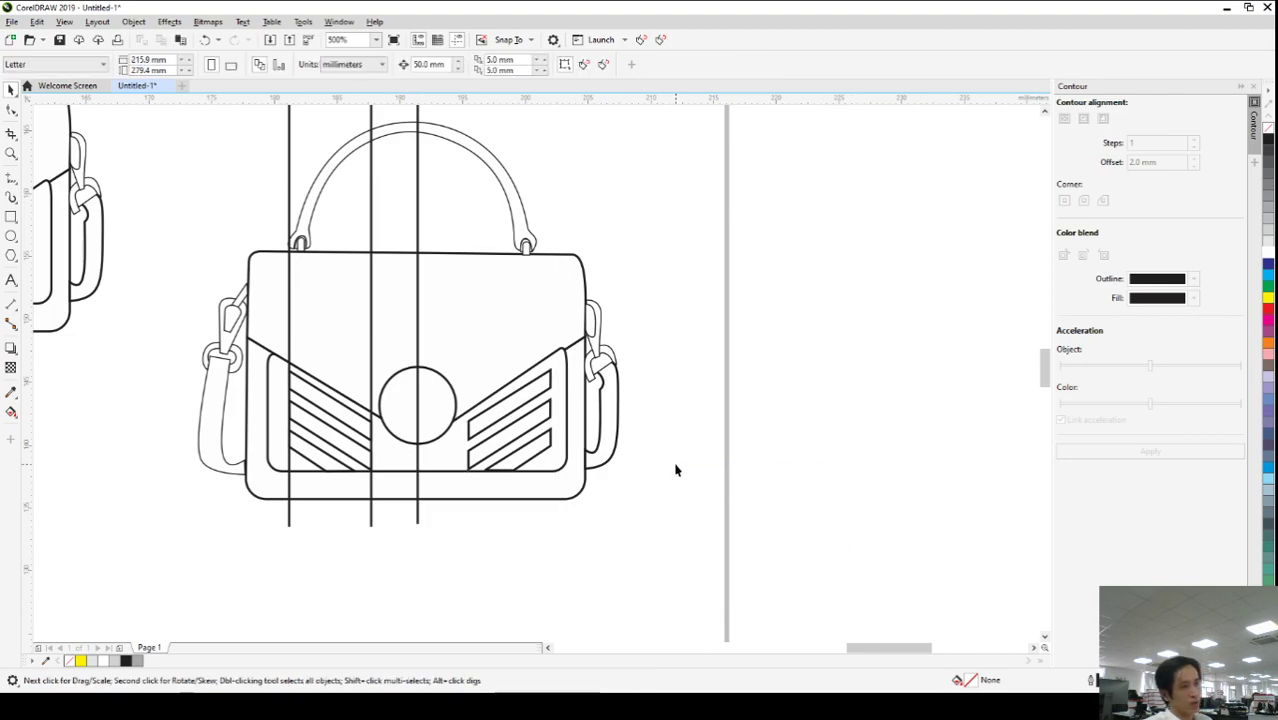
- Delete the three vertical guide lines crossing the bag
click(371, 522)
key(Delete)
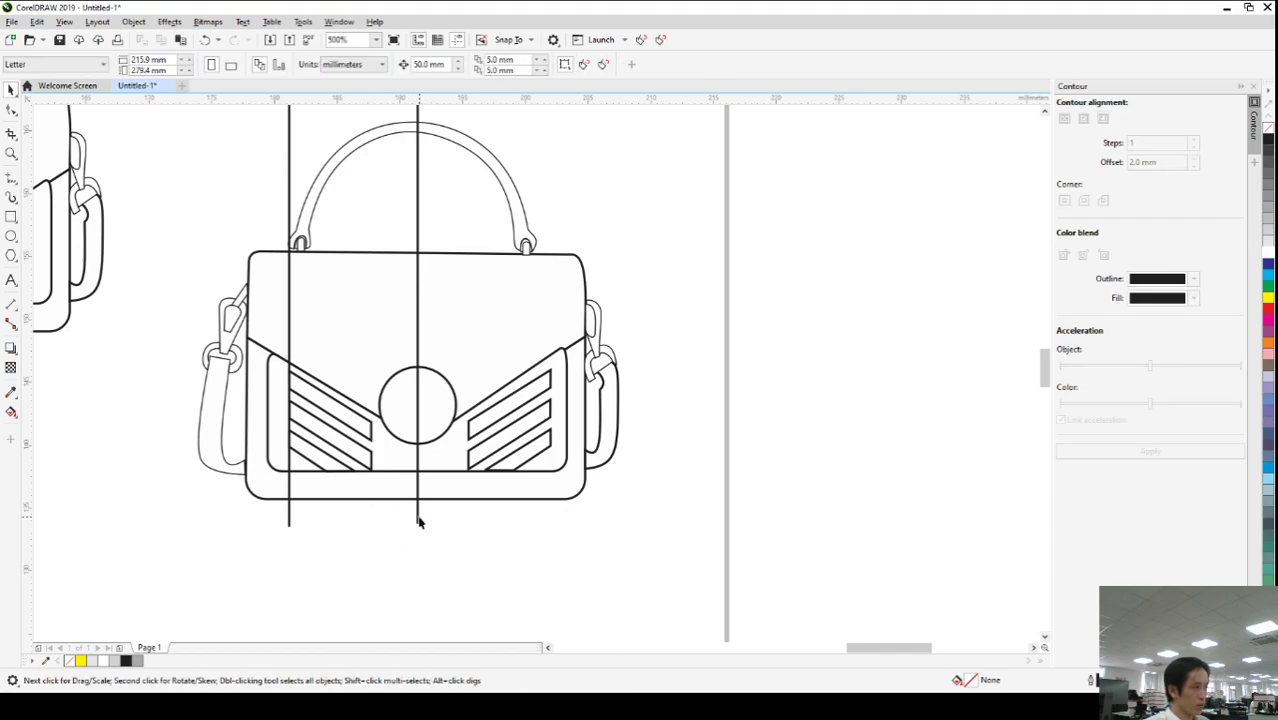
click(418, 518)
key(Delete)
click(289, 521)
key(Delete)
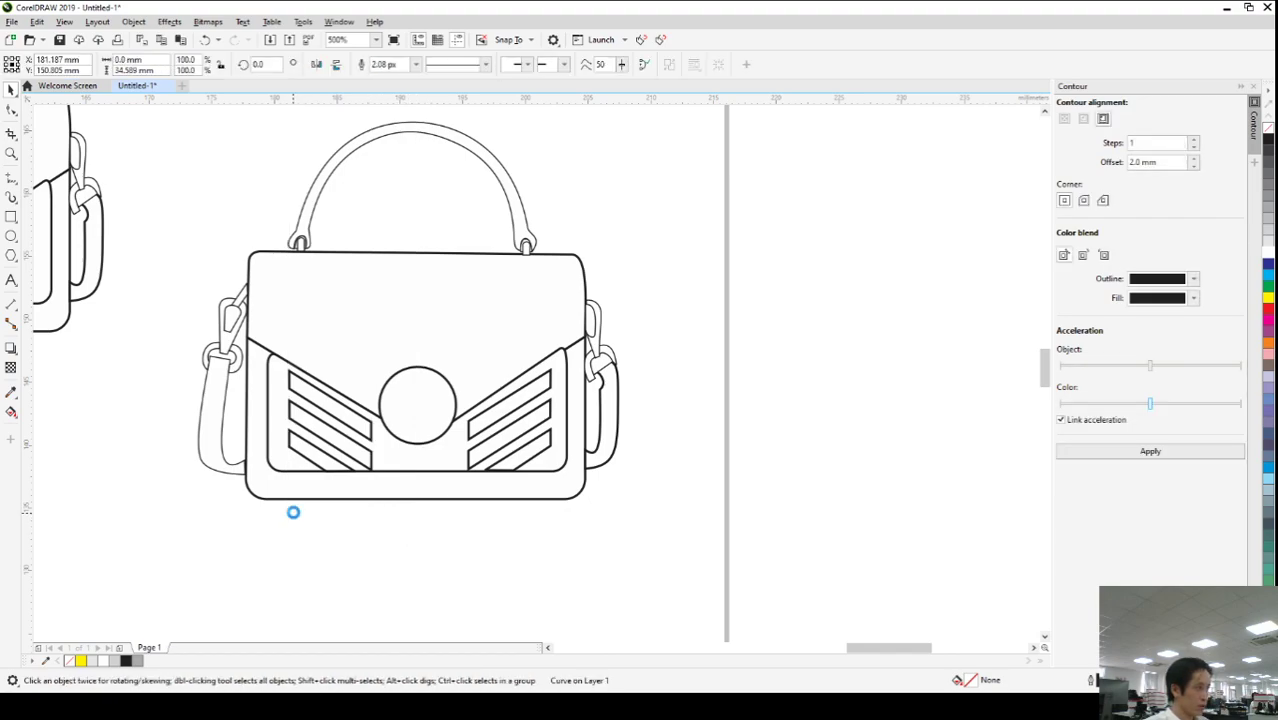
- Add an unfilled outer circle about 10.8 mm in diameter, concentric with the round clasp, as an enlarged copy of it
scroll(390, 475, down, 2)
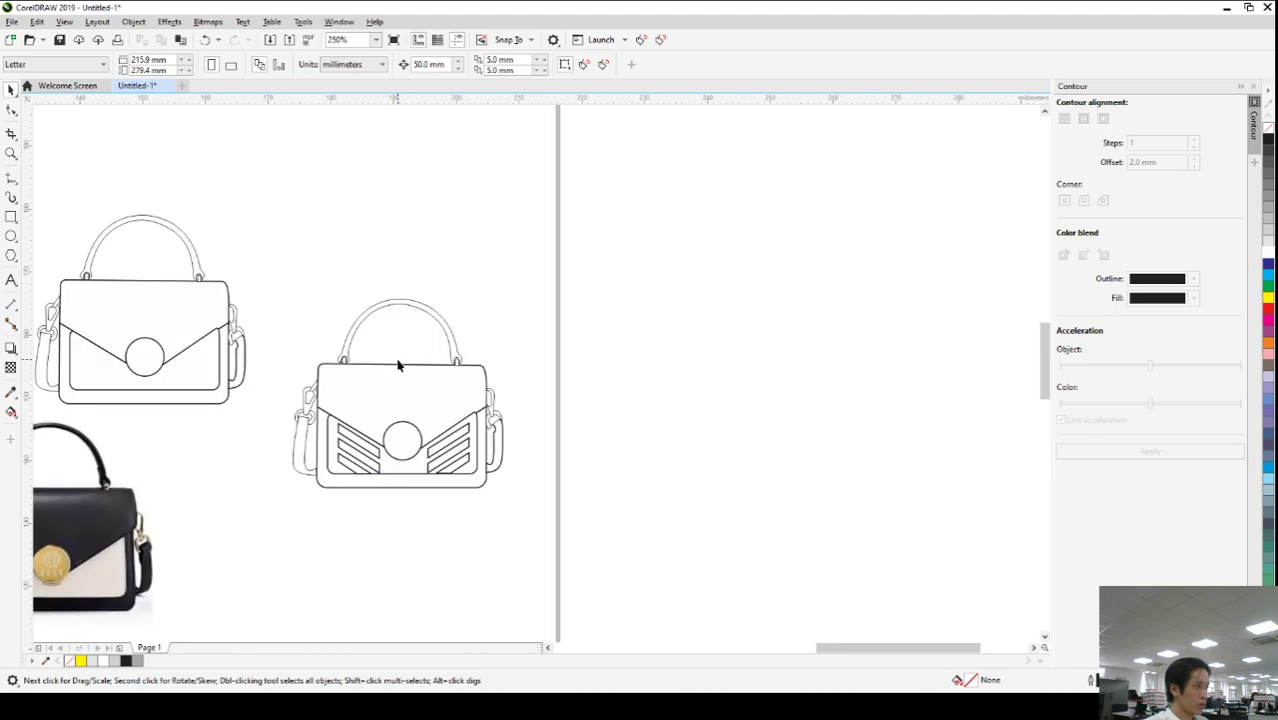
scroll(404, 370, up, 2)
scroll(414, 385, up, 2)
scroll(414, 385, down, 2)
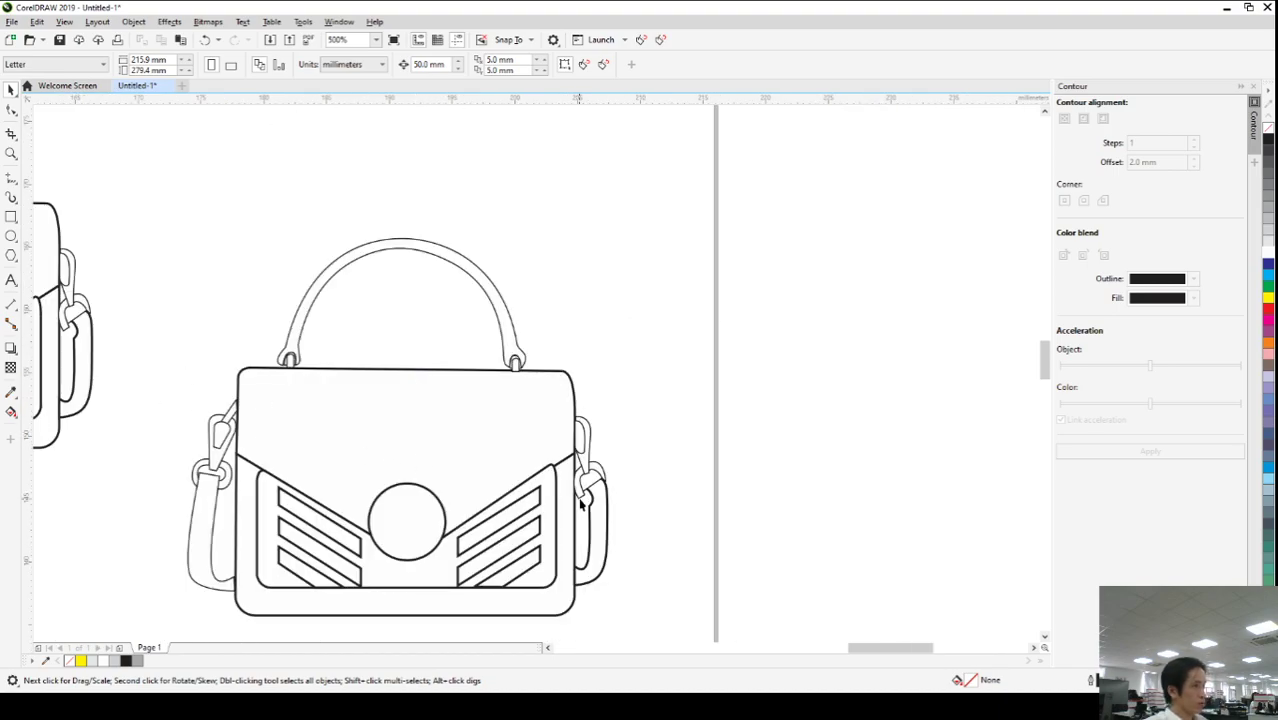
click(428, 492)
drag(410, 522, 770, 268)
drag(728, 310, 674, 364)
drag(742, 295, 407, 523)
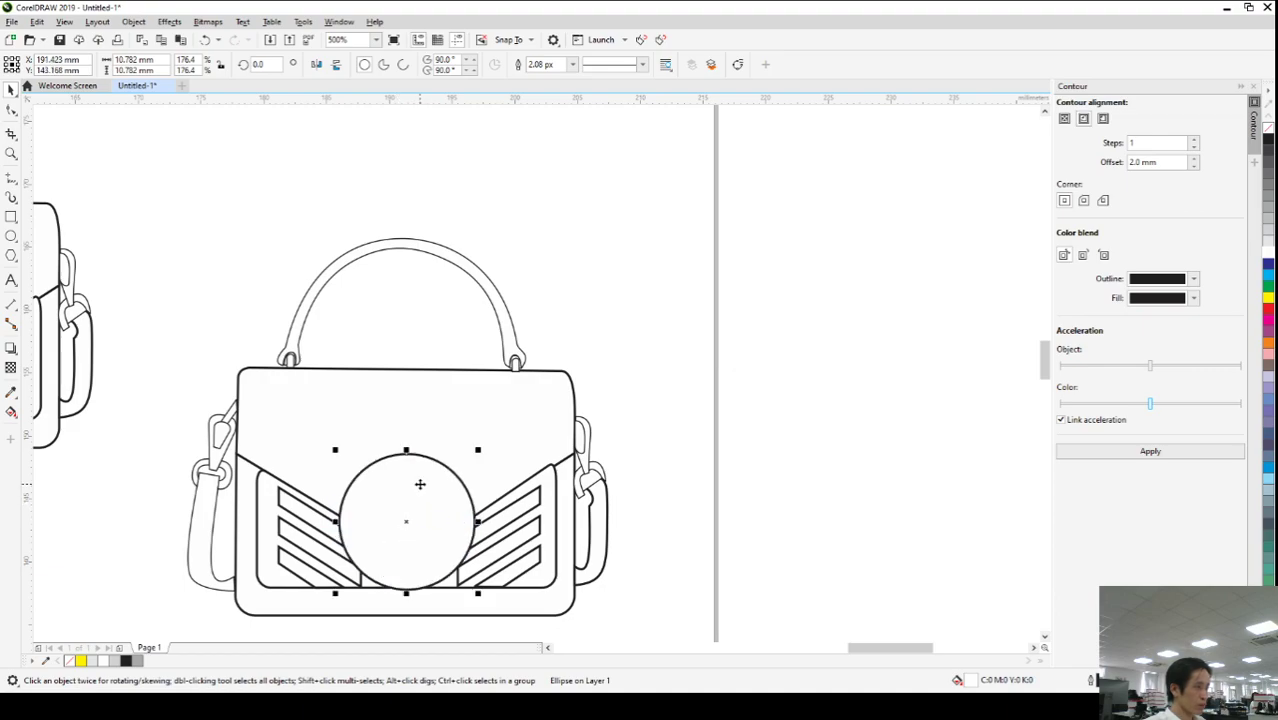
click(1269, 127)
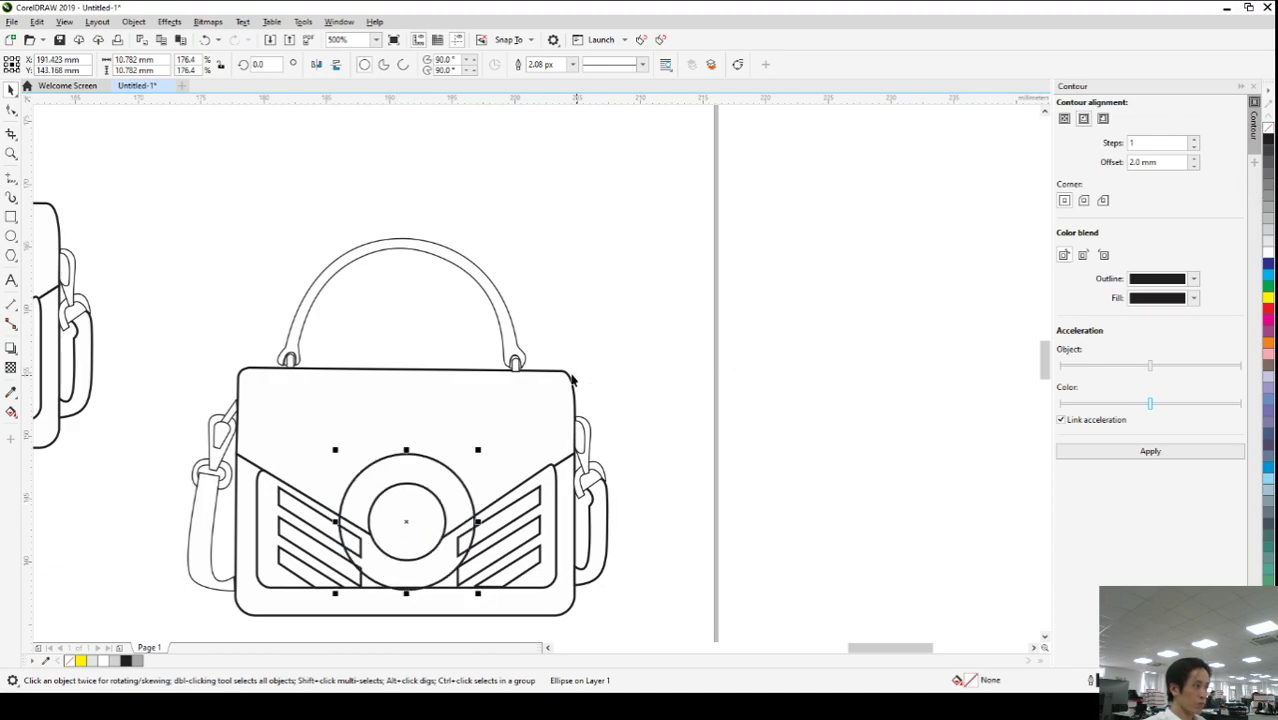
click(485, 486)
- Draw a vertical line about 20 mm long upward from the centre of the clasp circle
scroll(485, 177, down, 3)
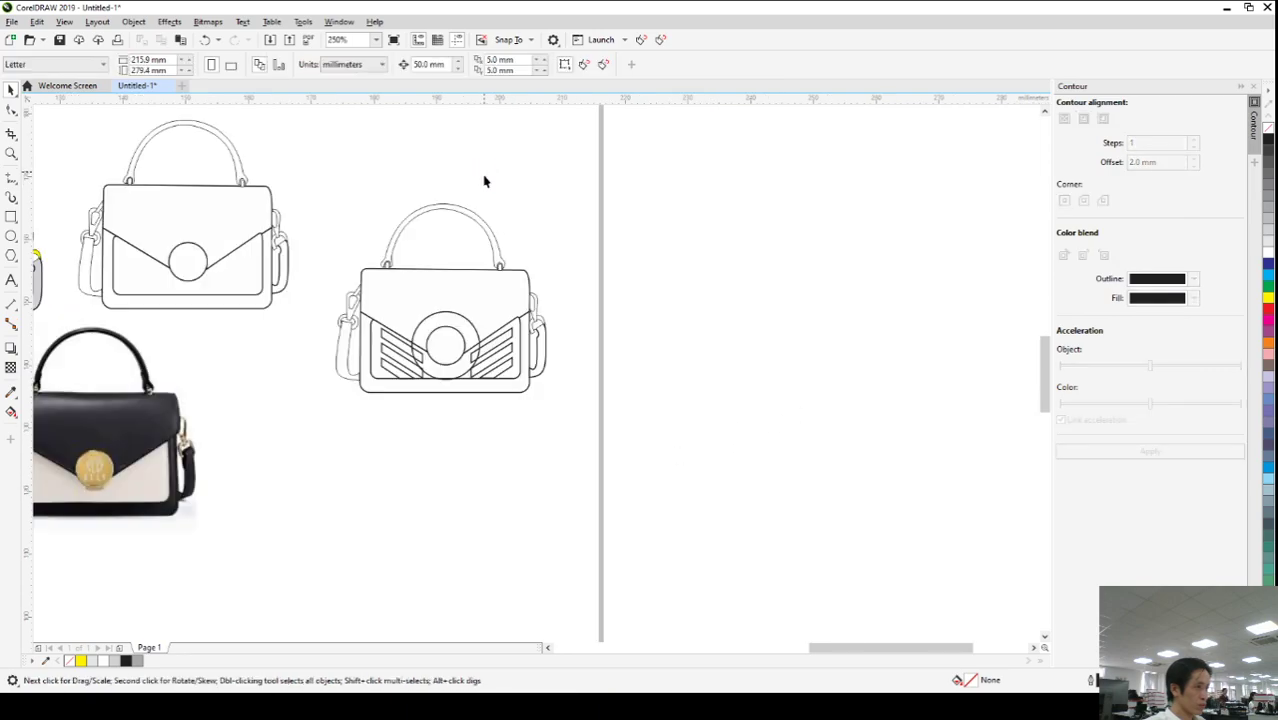
scroll(437, 336, up, 3)
click(11, 177)
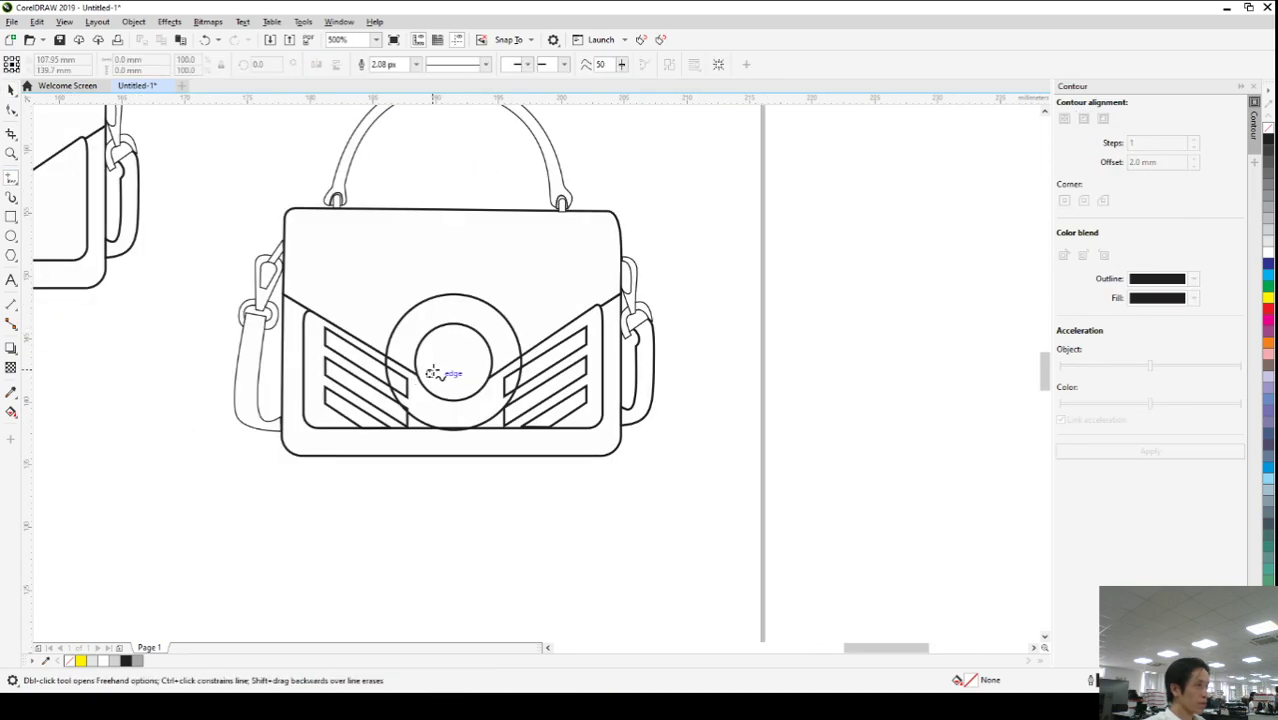
click(452, 362)
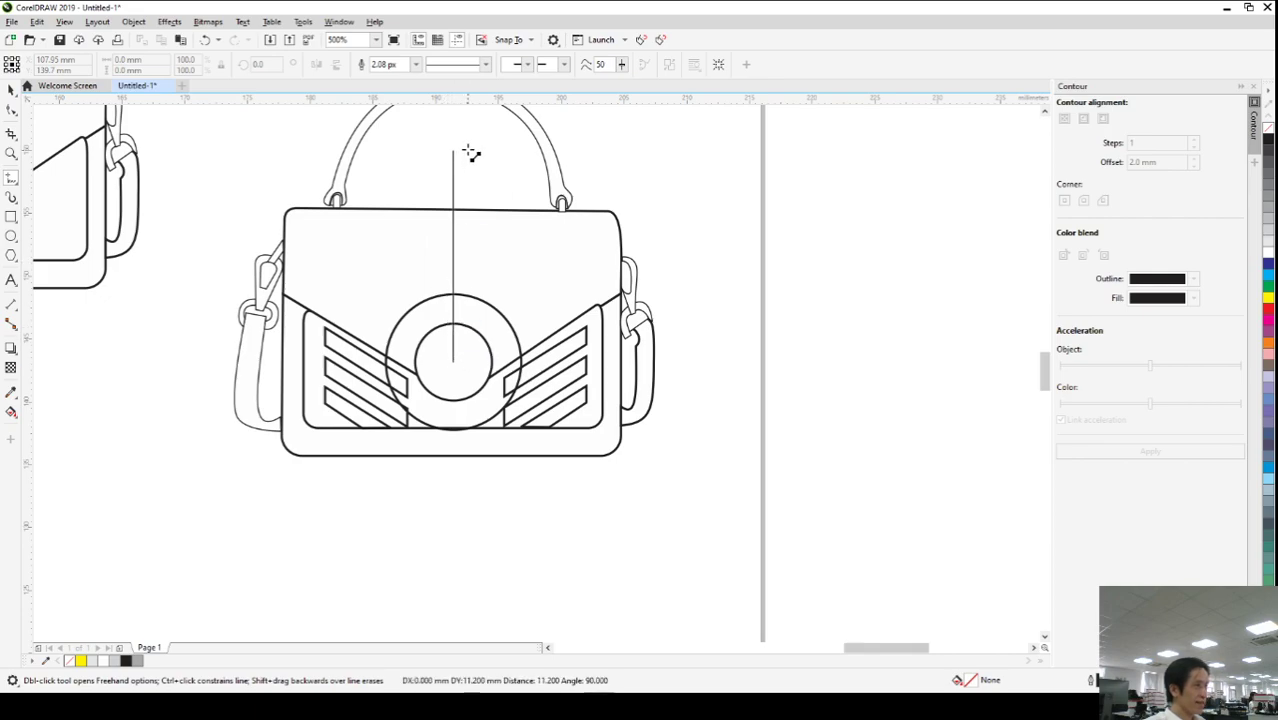
click(454, 108)
click(11, 90)
scroll(342, 531, down, 2)
scroll(366, 400, up, 3)
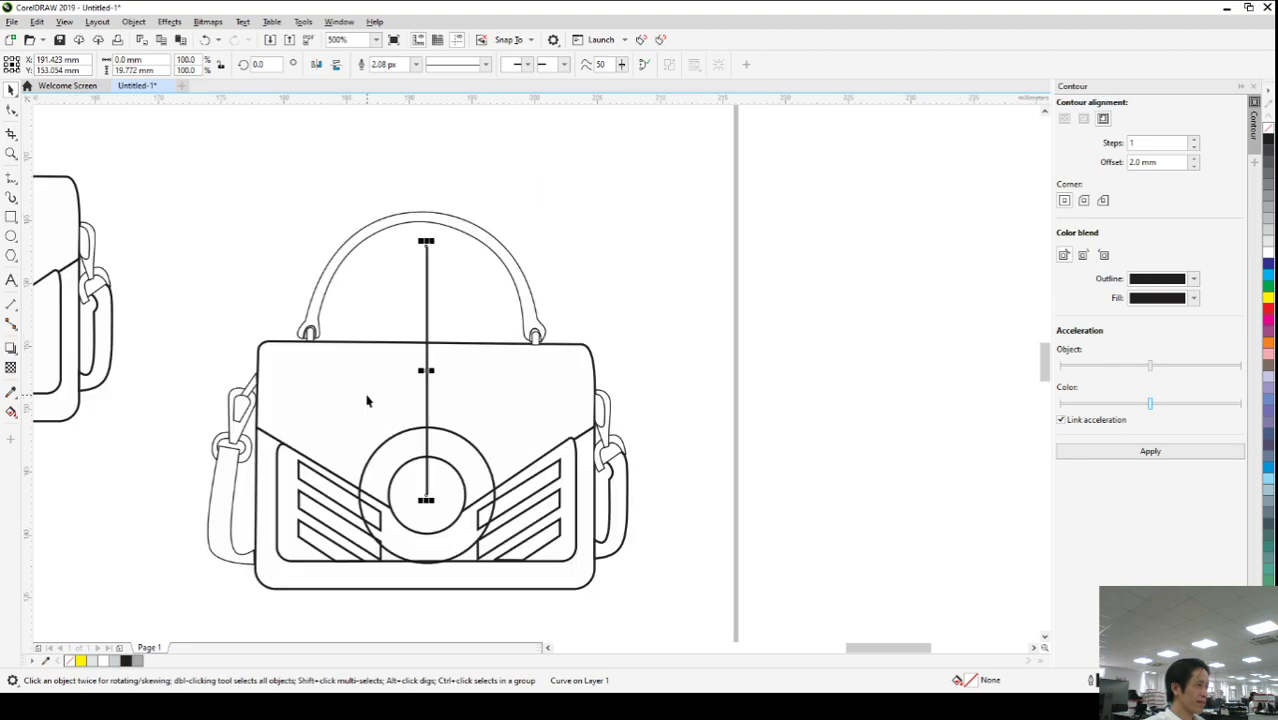
click(938, 423)
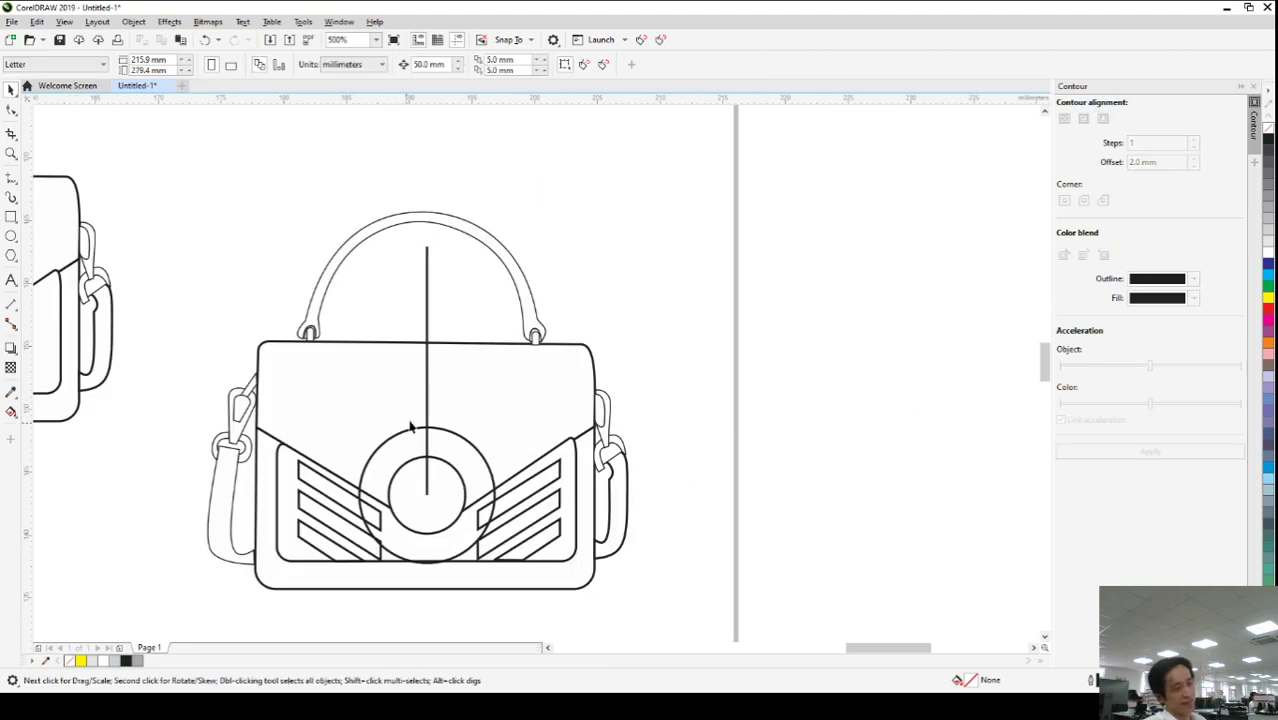
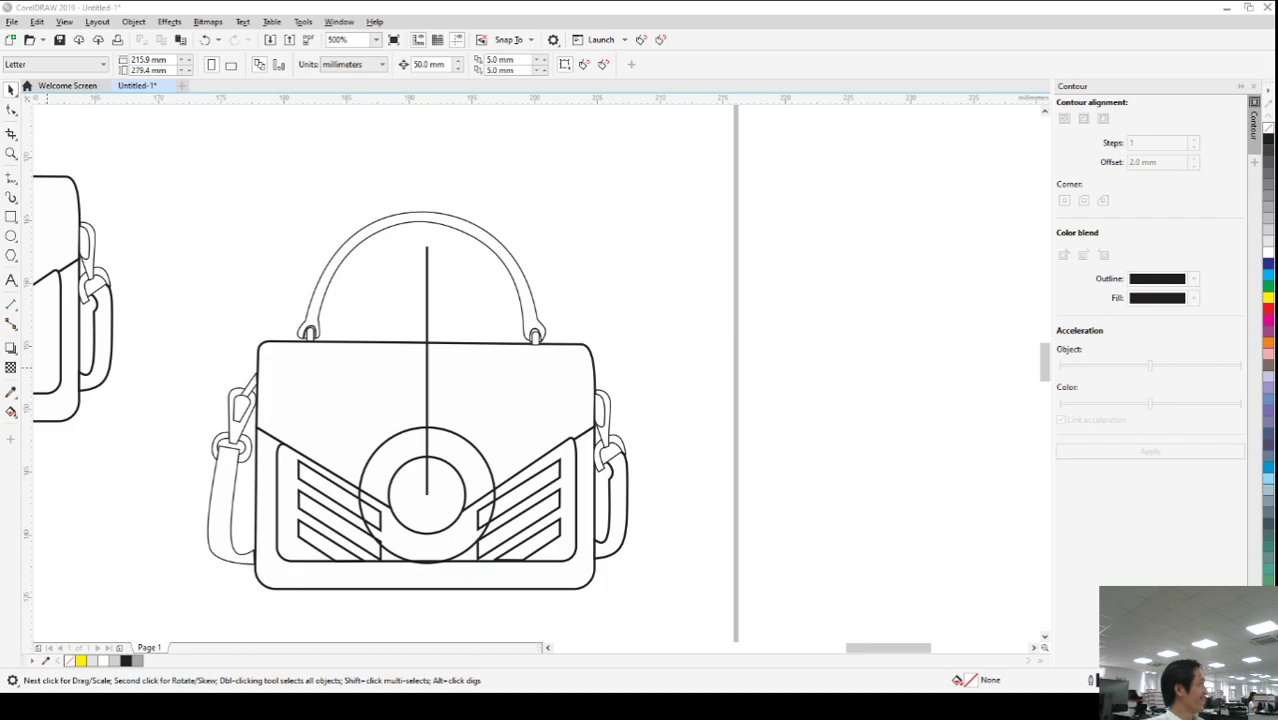
- Draw four straight lines fanning out from the outer circle across the left half of the flap
scroll(311, 383, up, 2)
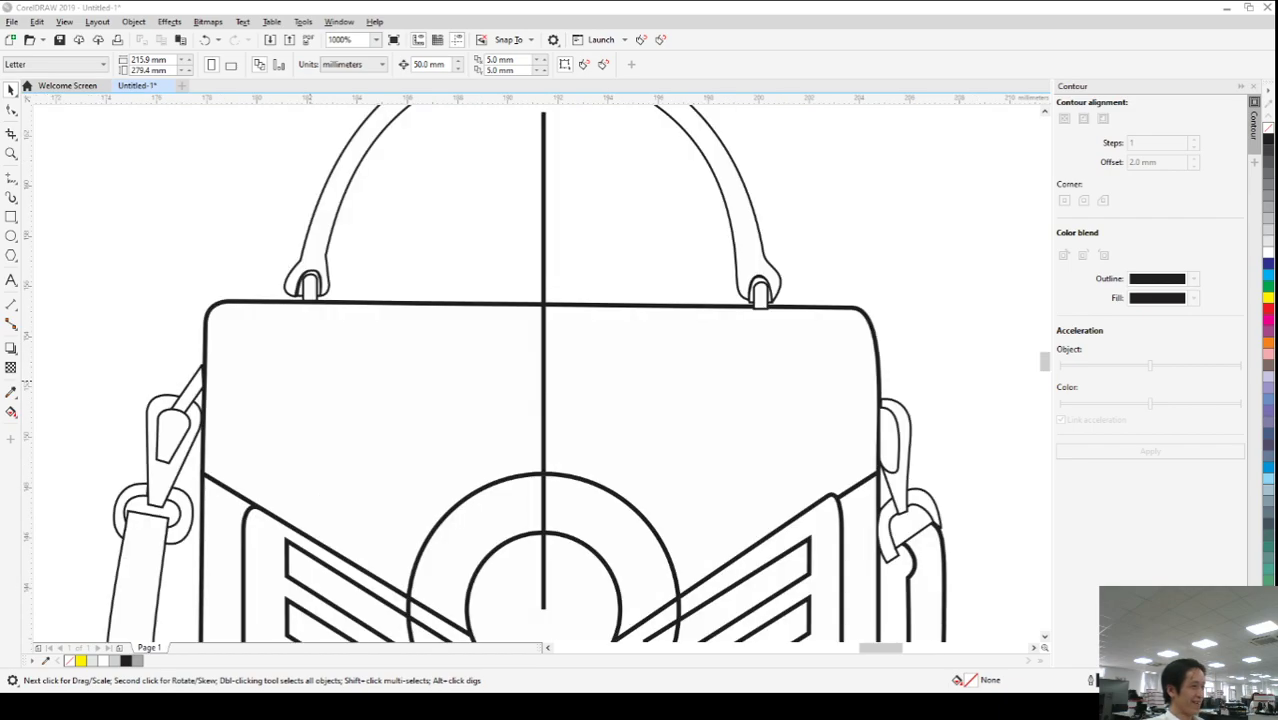
key(F5)
click(515, 474)
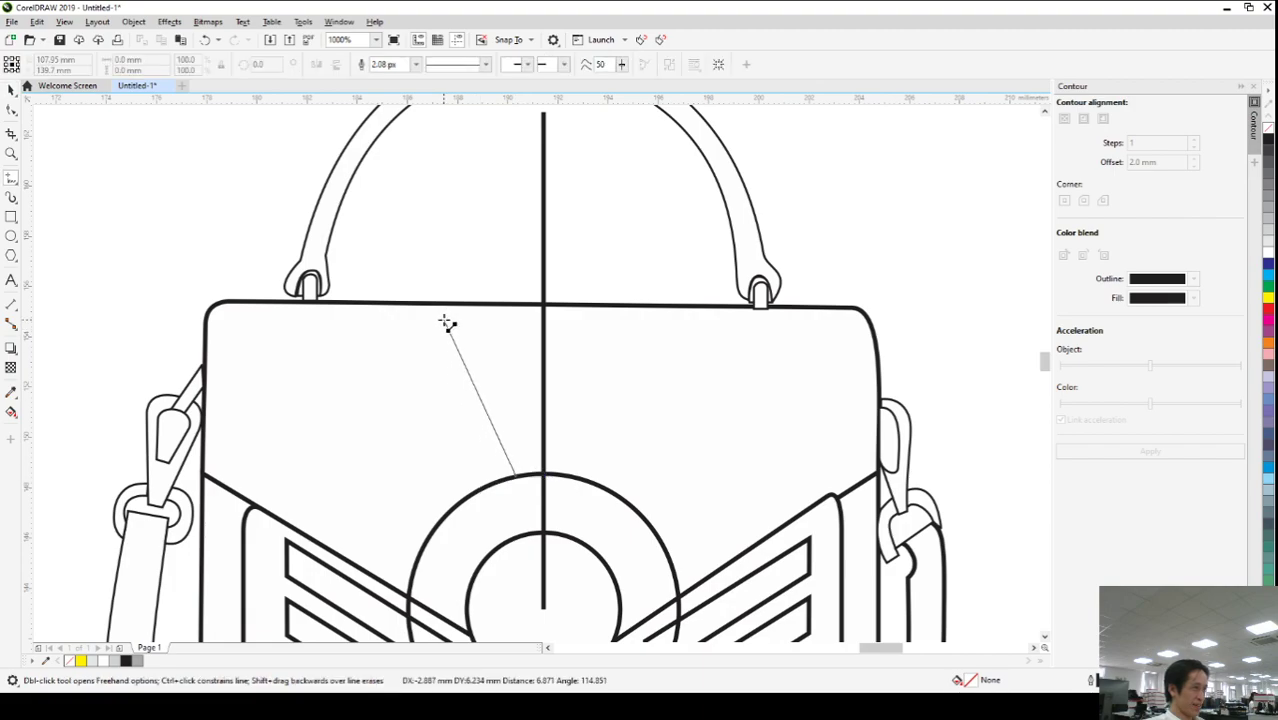
click(443, 319)
click(479, 481)
click(337, 319)
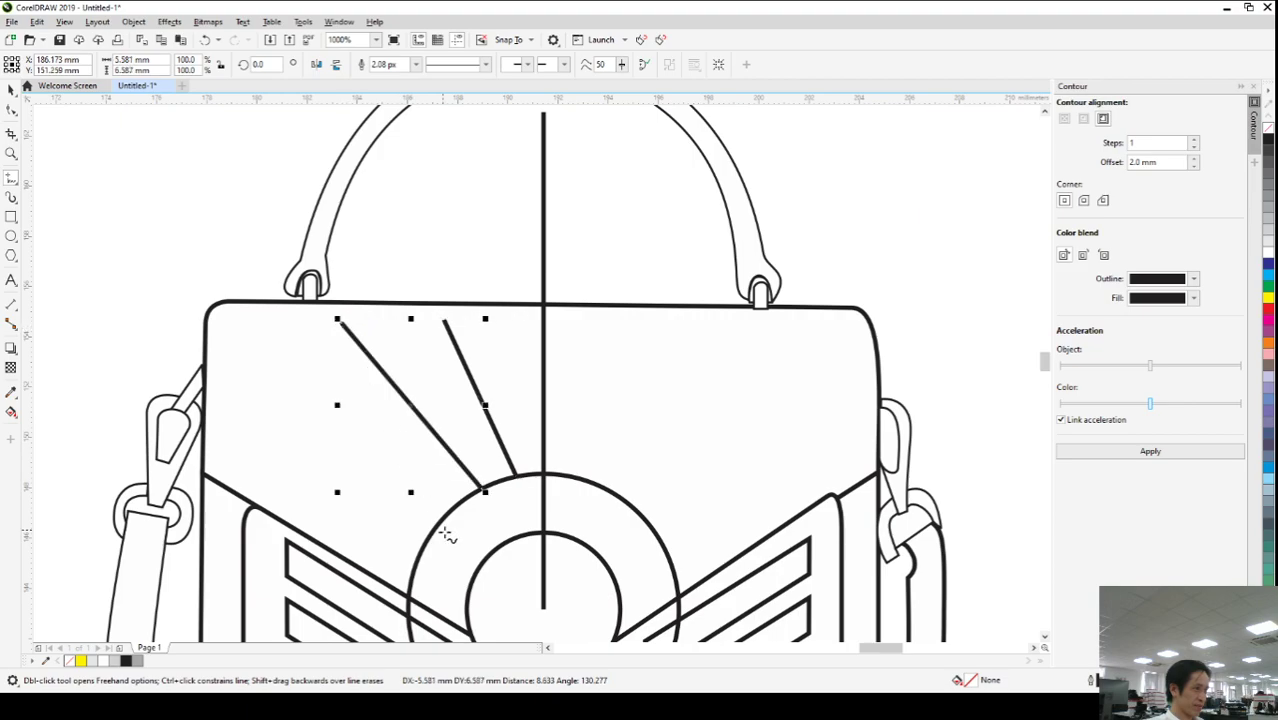
click(441, 518)
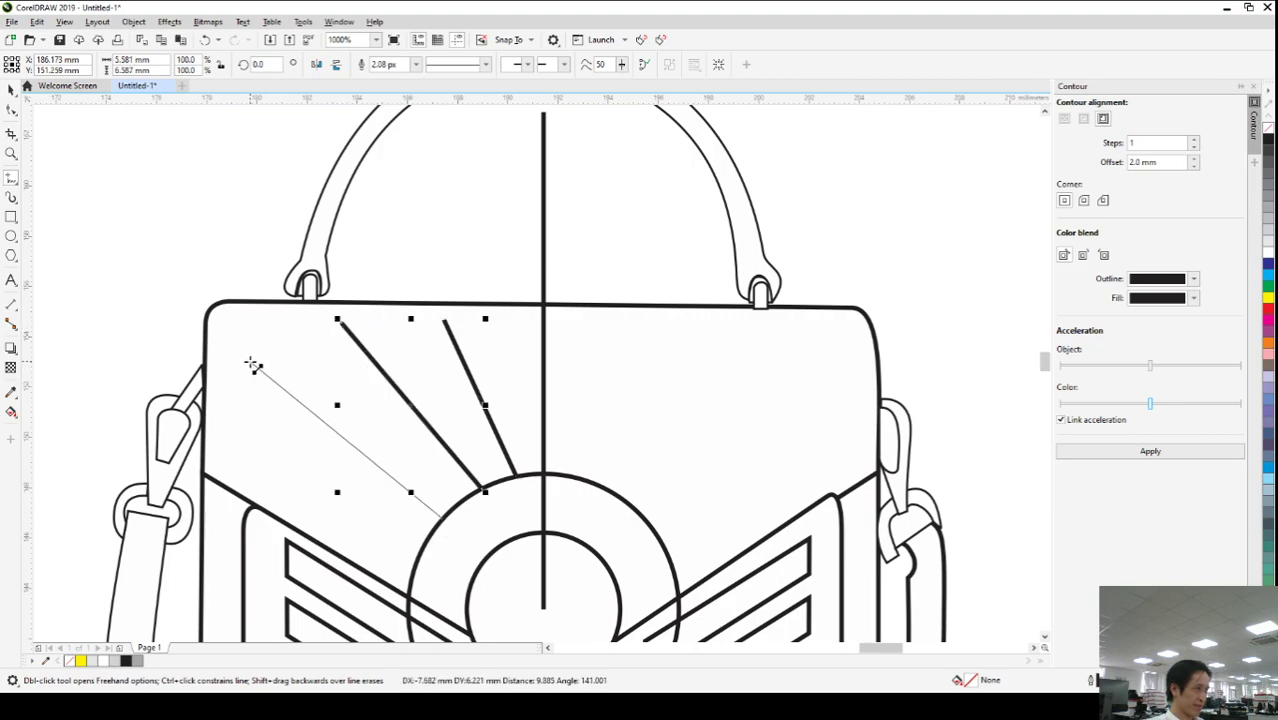
click(245, 357)
click(418, 553)
click(220, 440)
- Adjust the end nodes of the four rays so they fan out more evenly from the outer circle across the flap
click(11, 110)
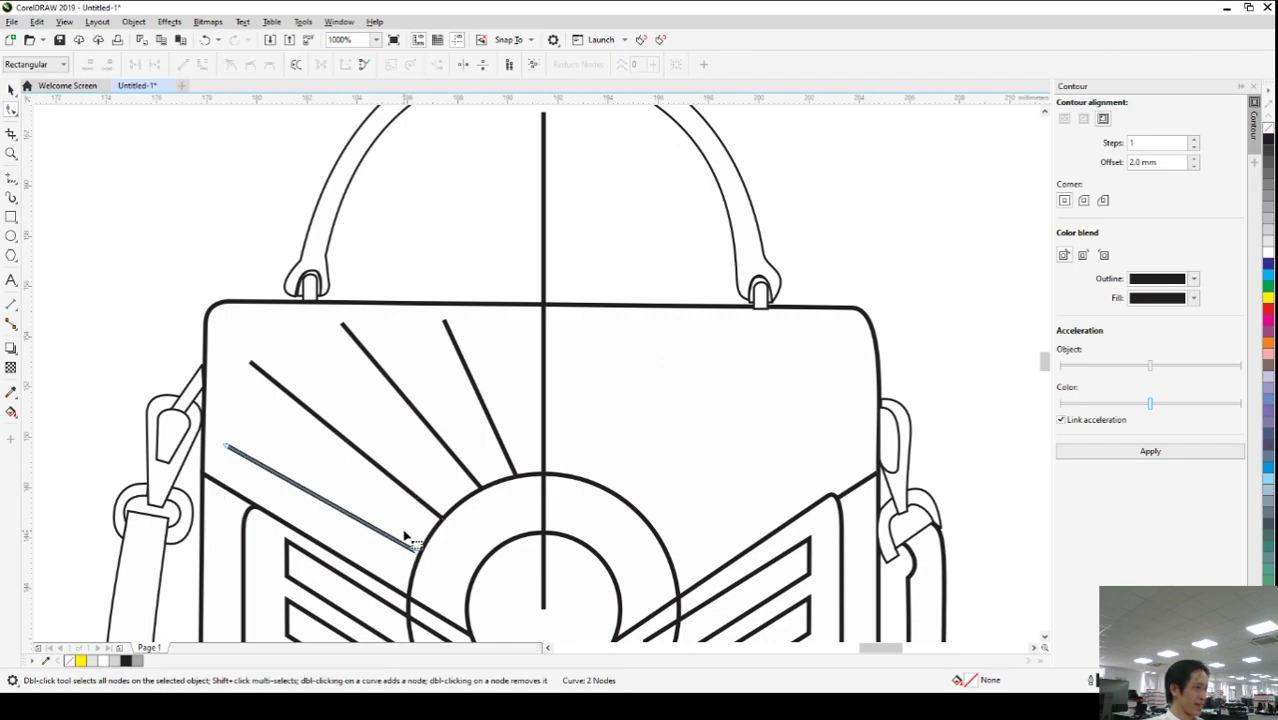
click(507, 453)
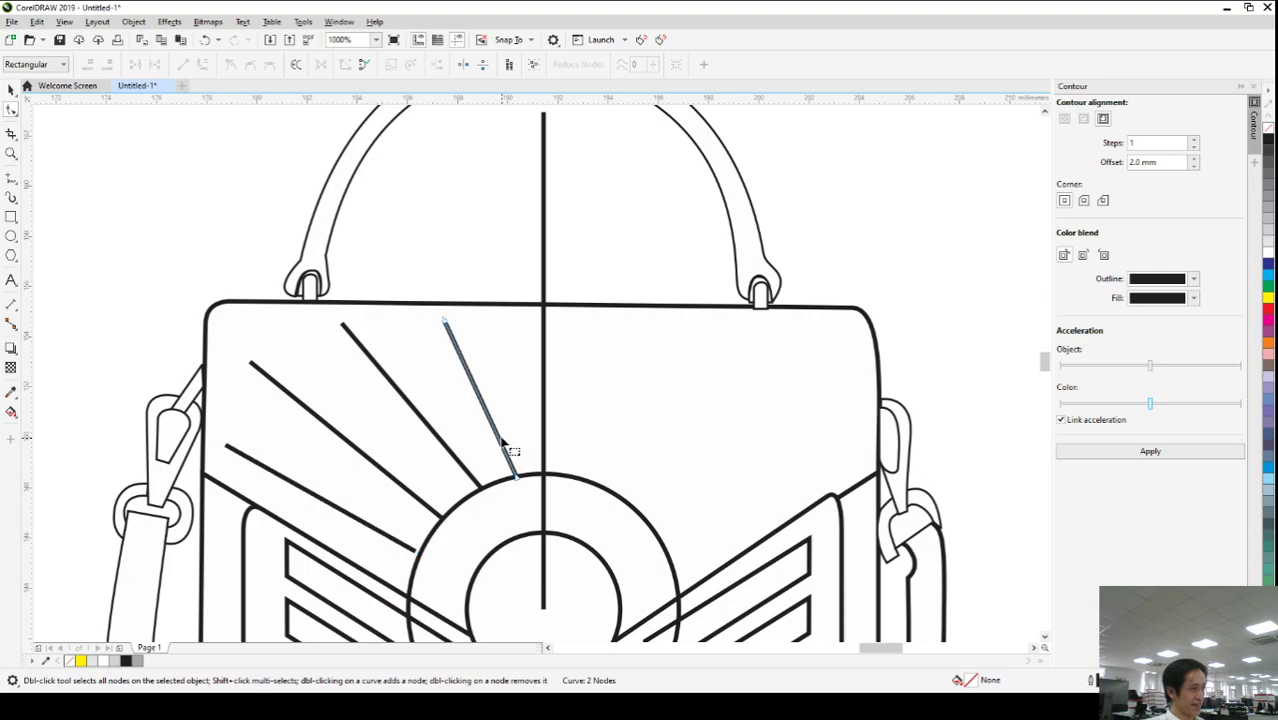
drag(444, 322, 476, 328)
click(428, 422)
drag(342, 324, 373, 326)
click(333, 429)
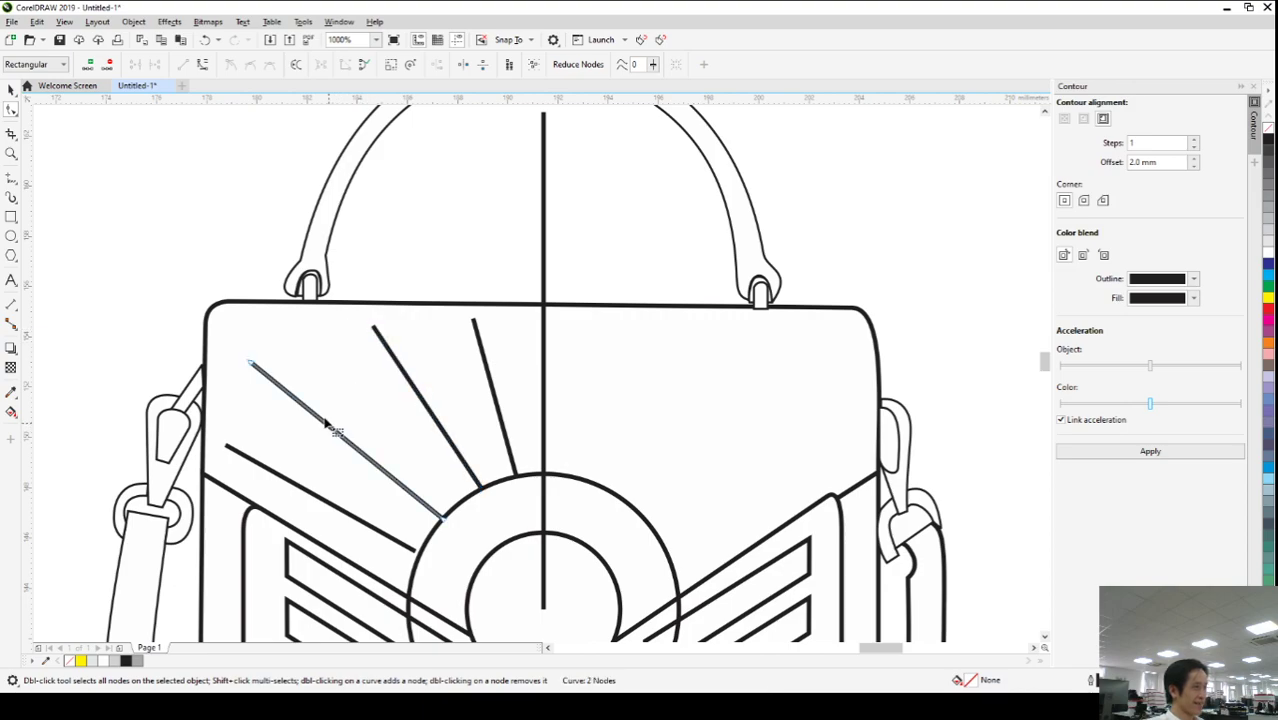
drag(253, 368, 256, 335)
drag(444, 521, 447, 507)
click(418, 552)
drag(421, 554, 428, 543)
drag(229, 450, 234, 421)
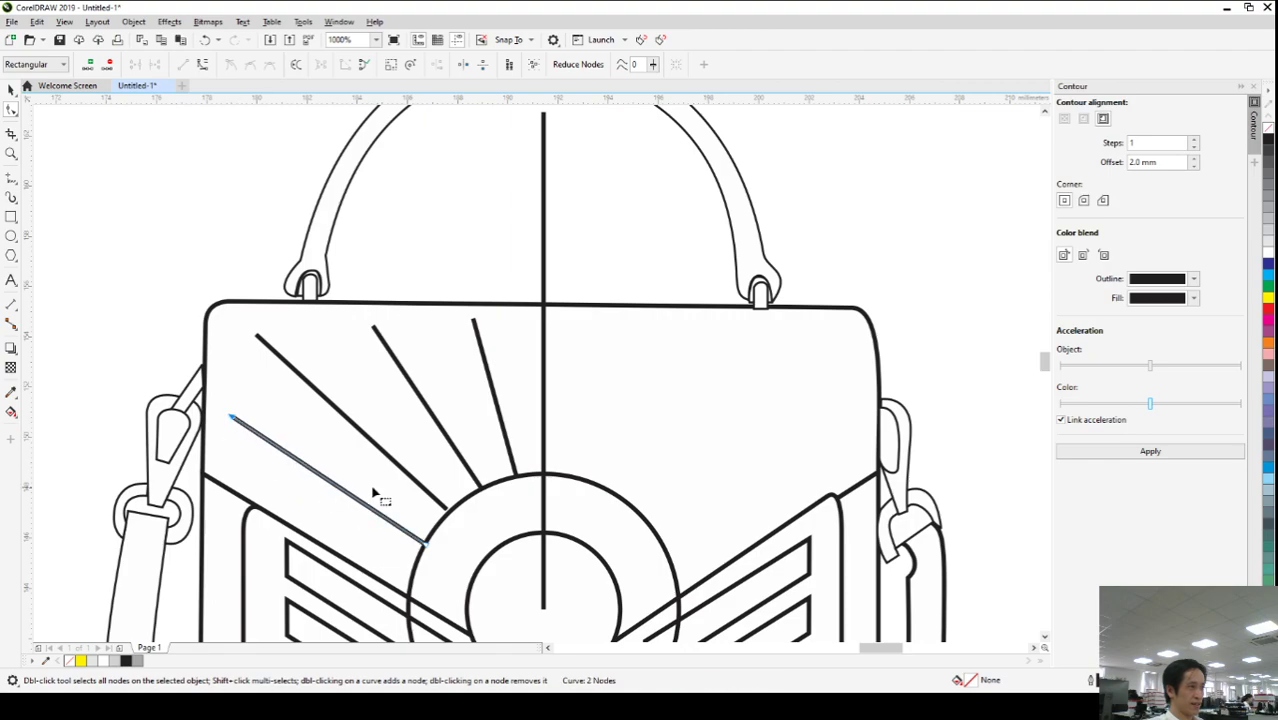
scroll(250, 484, down, 2)
click(666, 477)
click(11, 90)
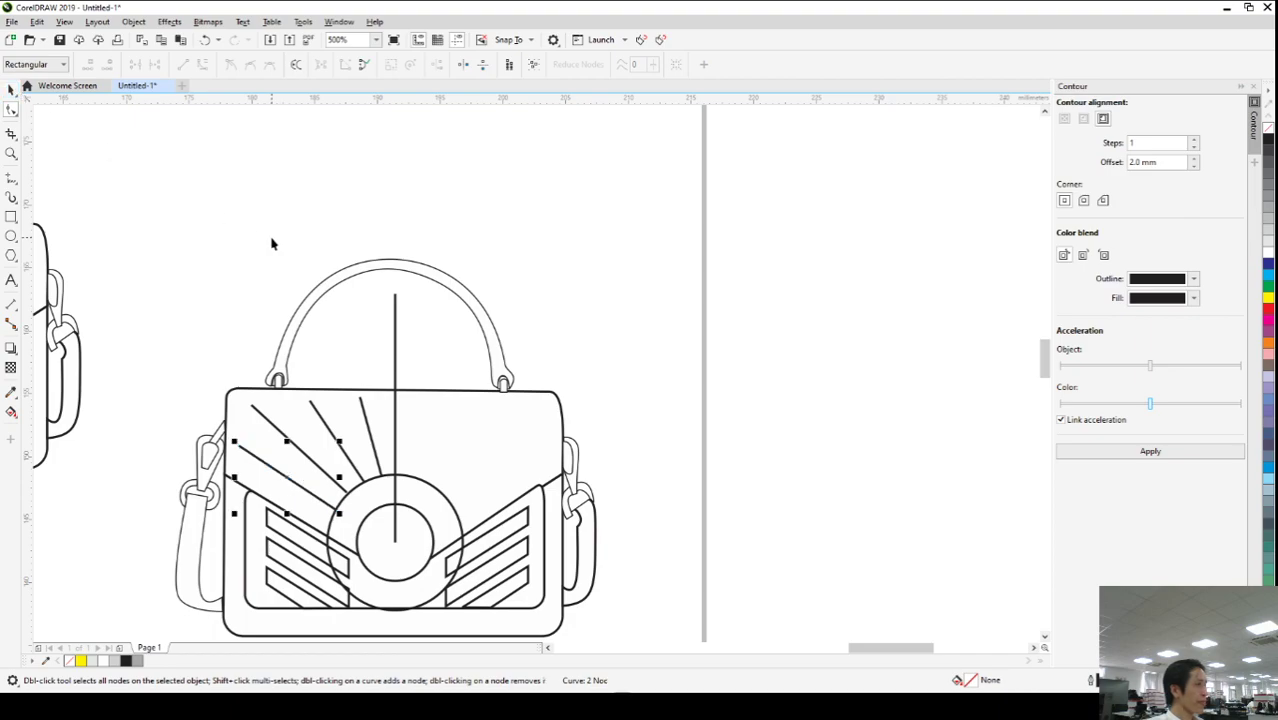
- Delete the vertical guide line running through the centre of the clasp circle
click(419, 354)
click(395, 330)
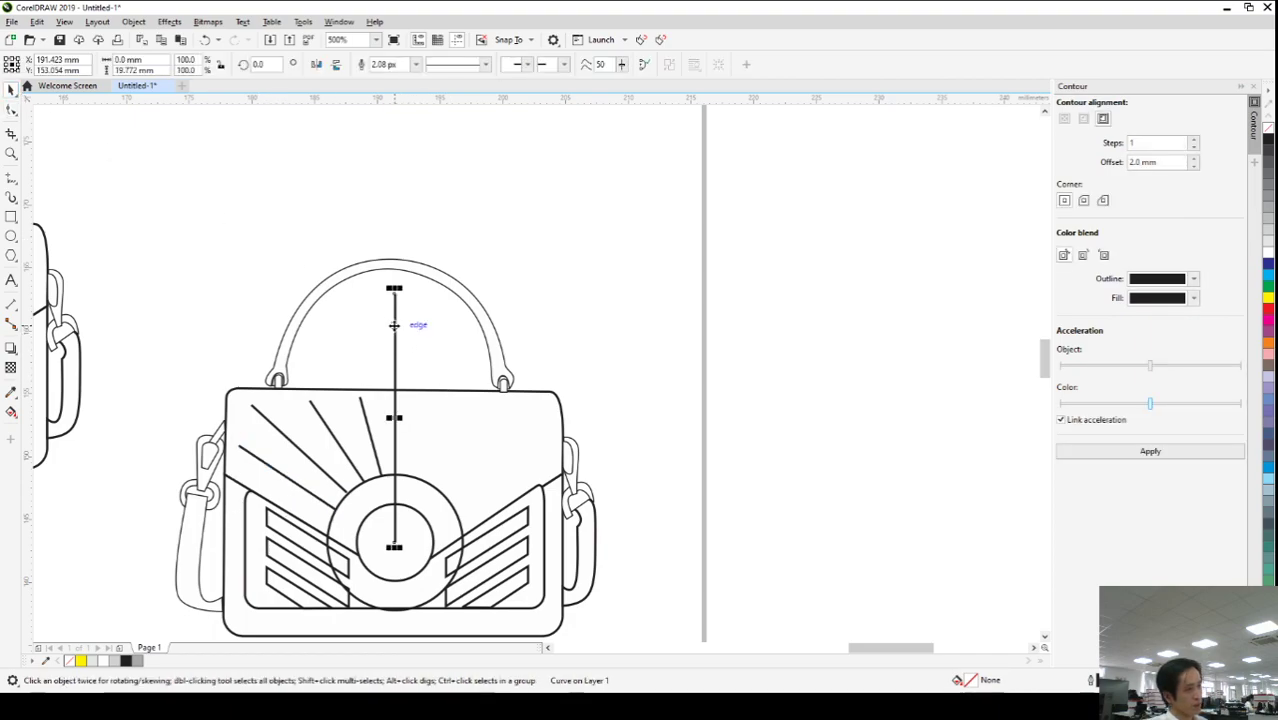
key(Delete)
scroll(375, 303, up, 2)
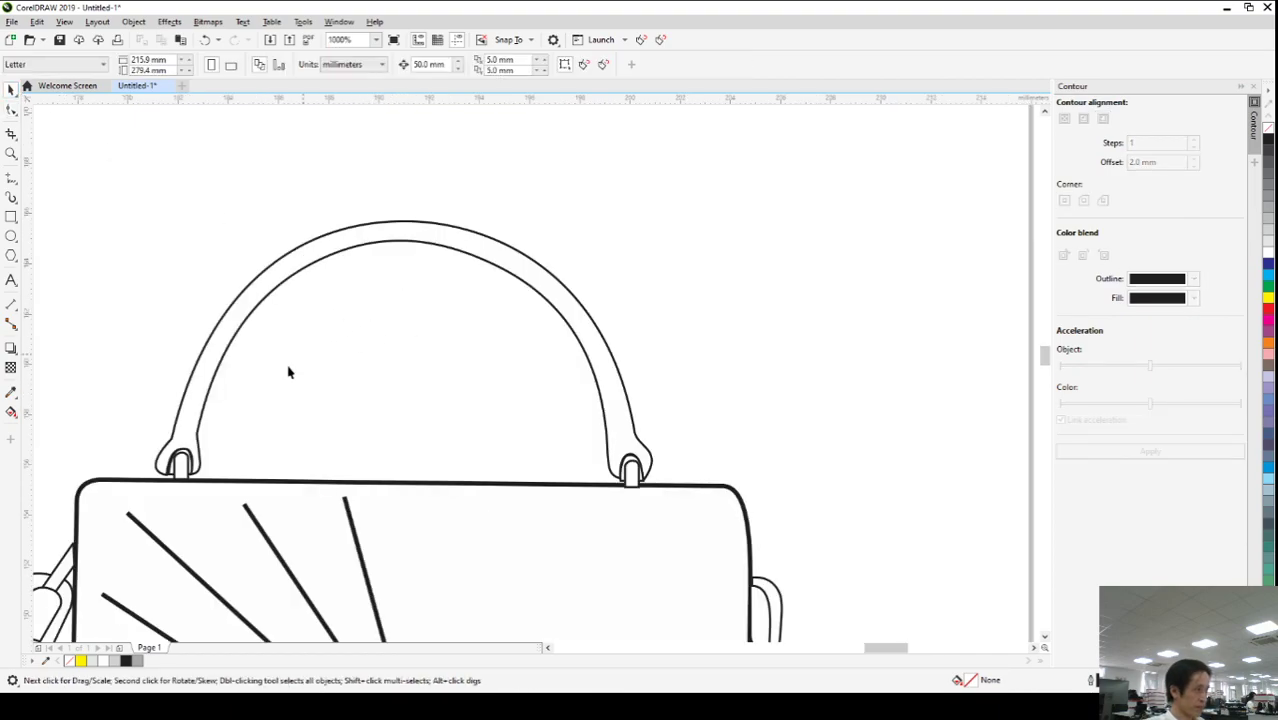
scroll(195, 462, down, 2)
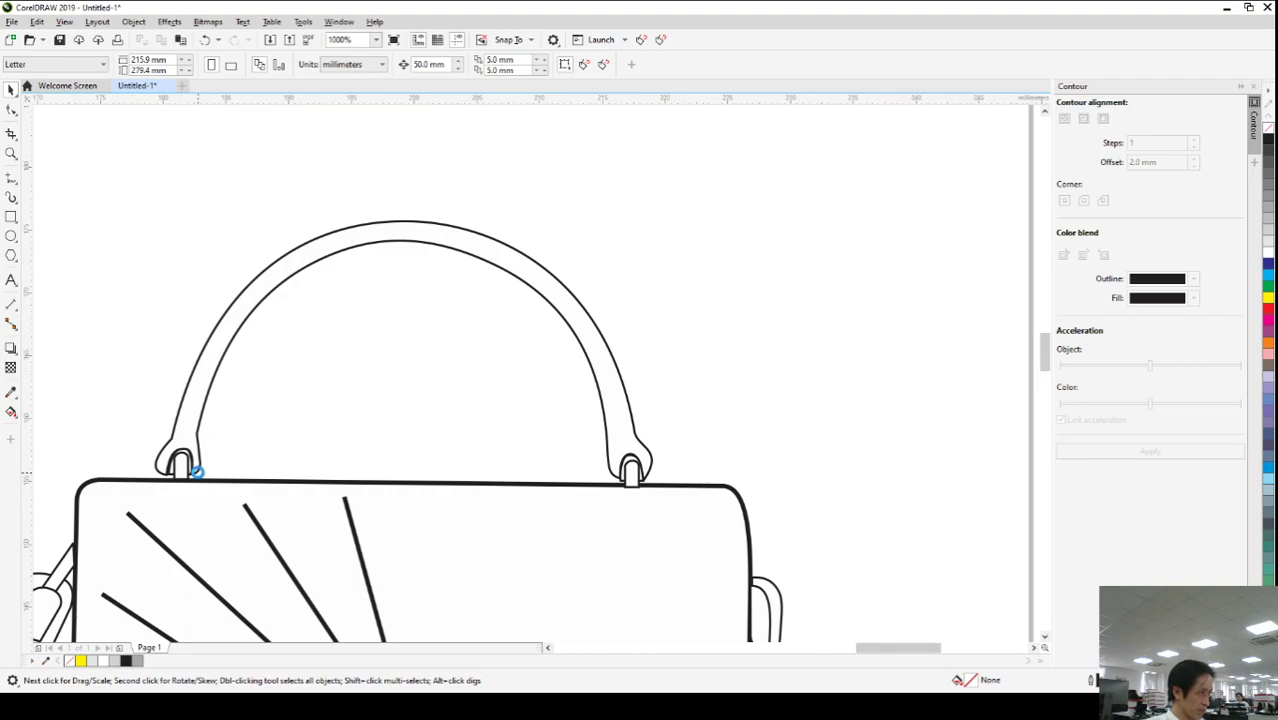
- Duplicate the four ray lines from the flap's left half and place the copy in the empty area beside the page
click(331, 368)
click(513, 414)
scroll(438, 403, down, 2)
scroll(380, 493, up, 2)
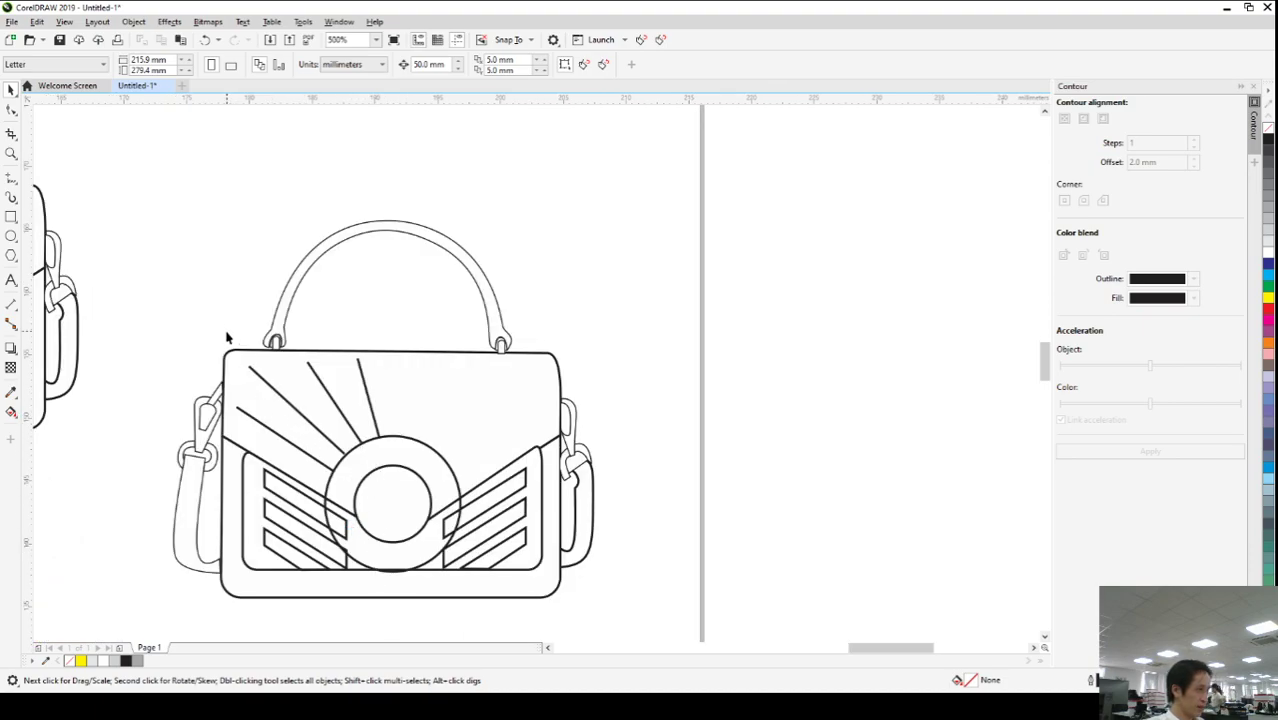
drag(317, 455, 390, 482)
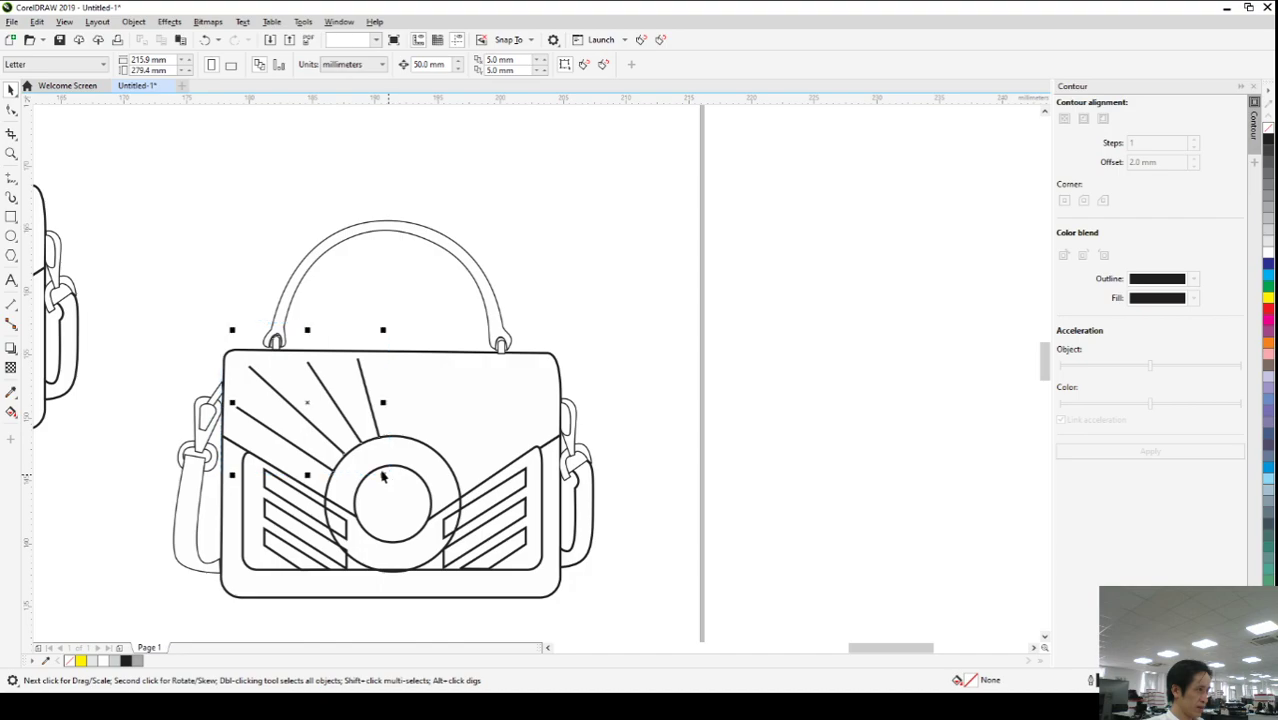
scroll(262, 421, down, 2)
drag(286, 418, 598, 438)
drag(555, 364, 588, 420)
key(Delete)
drag(522, 361, 705, 531)
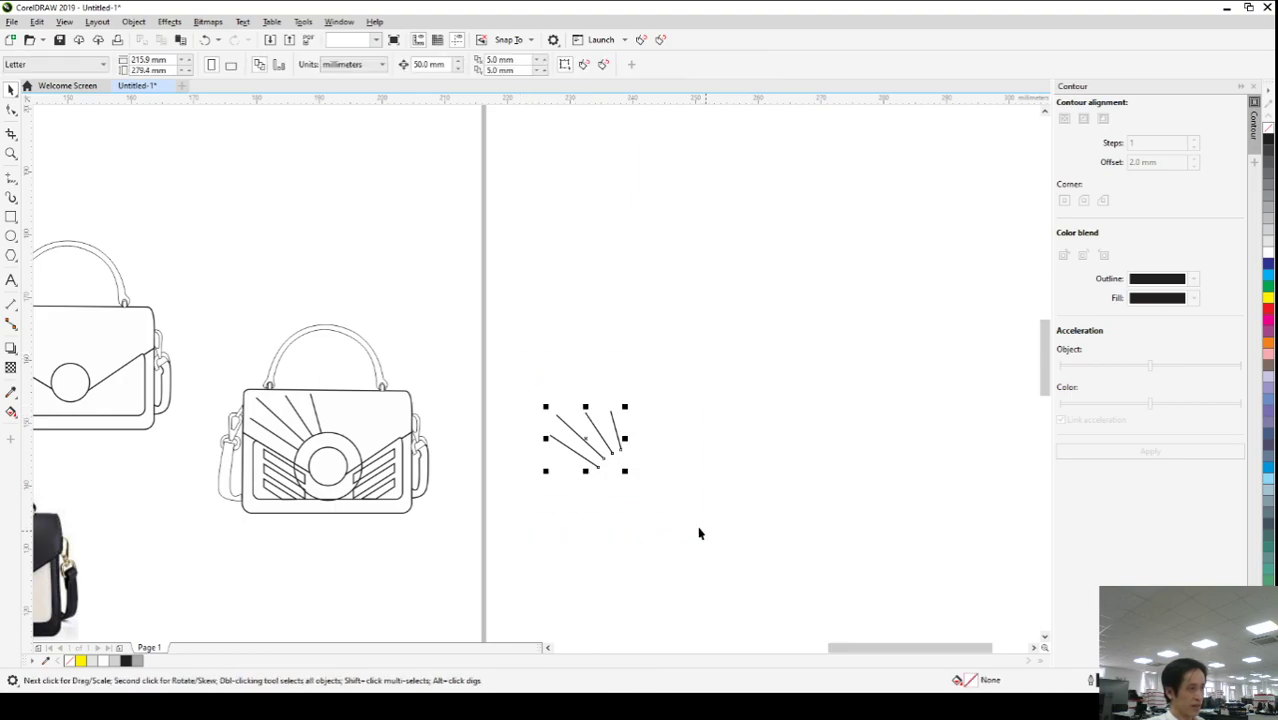
- Mirror the copied ray lines horizontally and place them on the flap's right half, symmetrical to the originals around the clasp circles
drag(548, 440, 372, 429)
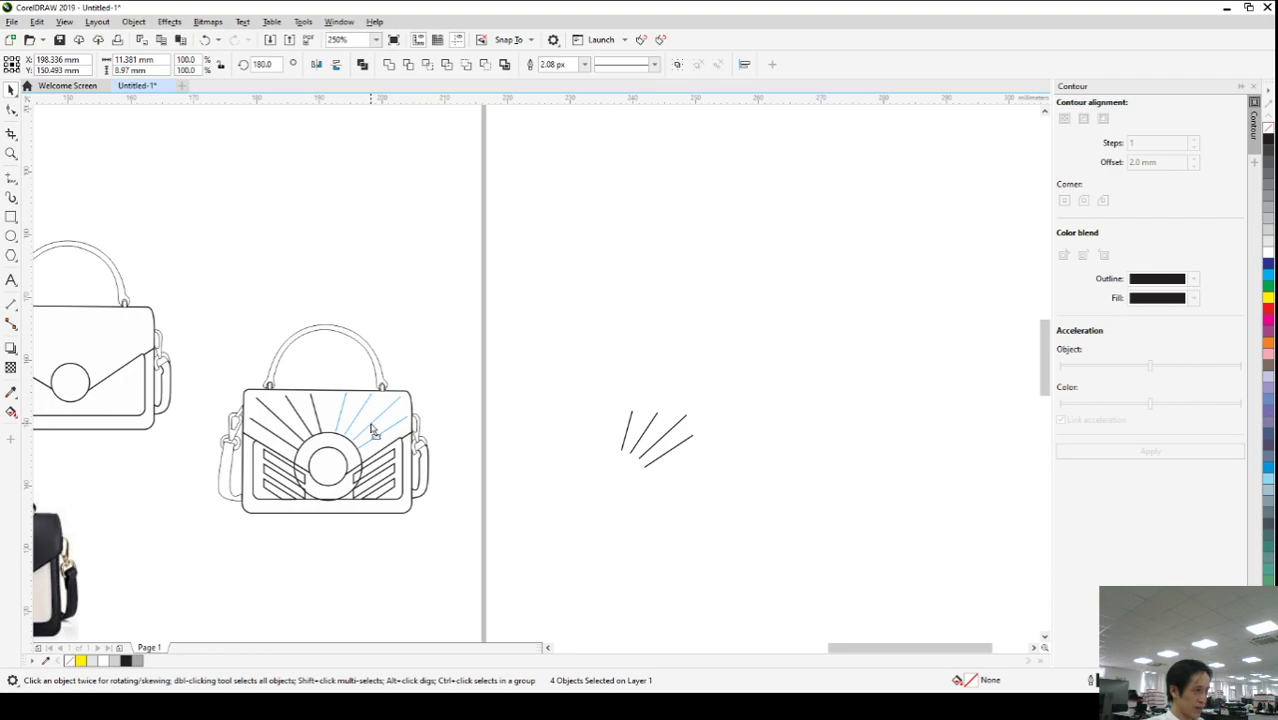
drag(371, 430, 372, 431)
click(554, 500)
scroll(405, 421, up, 2)
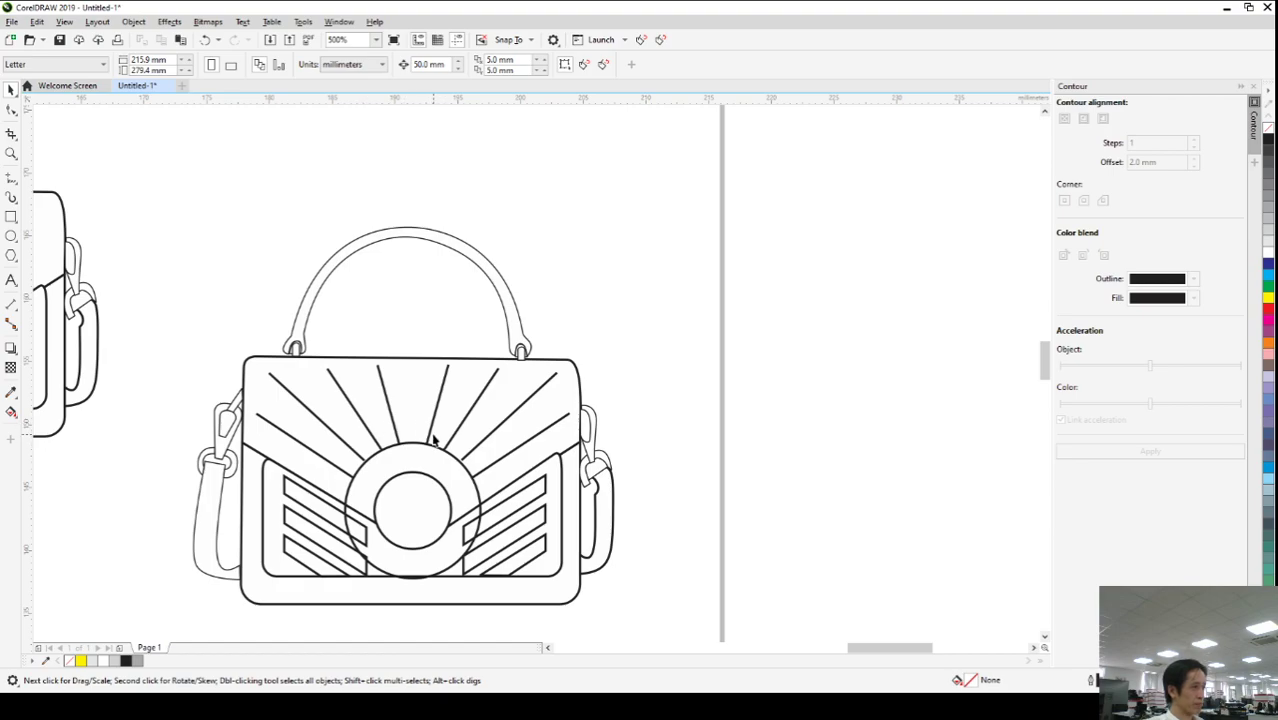
- Draw a vertical centre ray about 11.6 mm long from the clasp's centre towards the flap's upper edge, and shorten its lower end to the outer circle
click(11, 178)
click(413, 510)
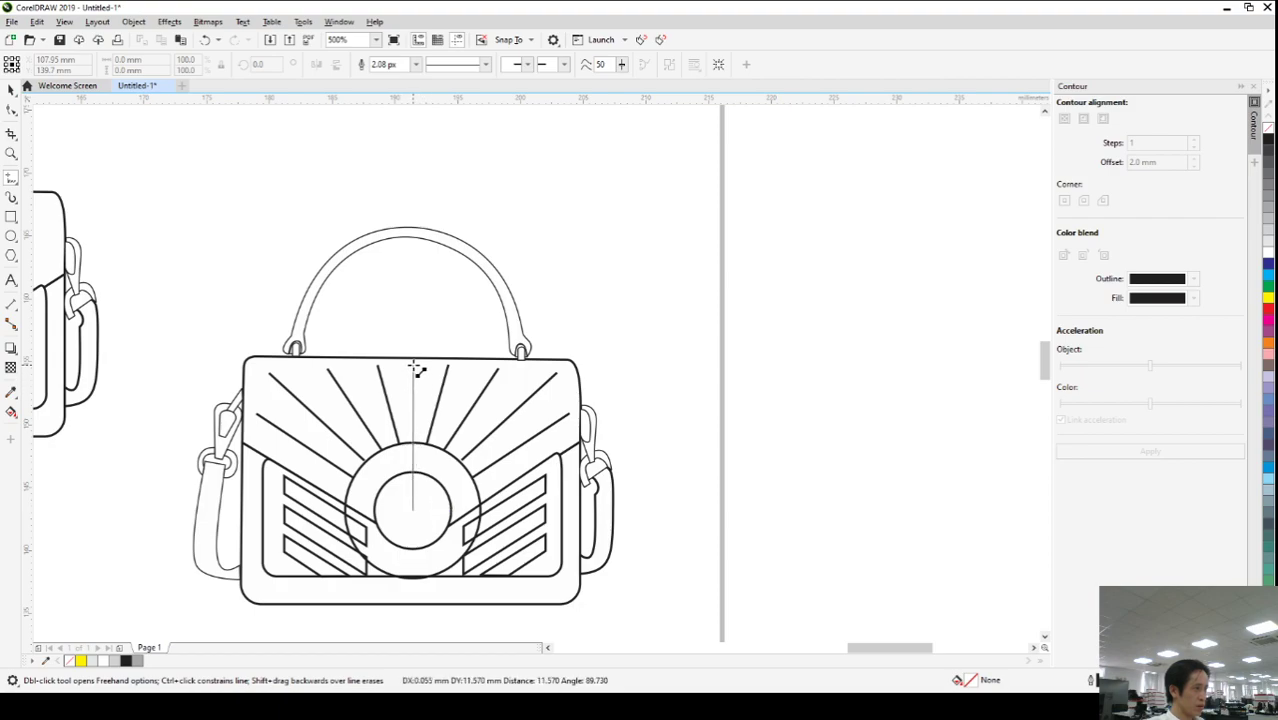
click(417, 370)
key(F10)
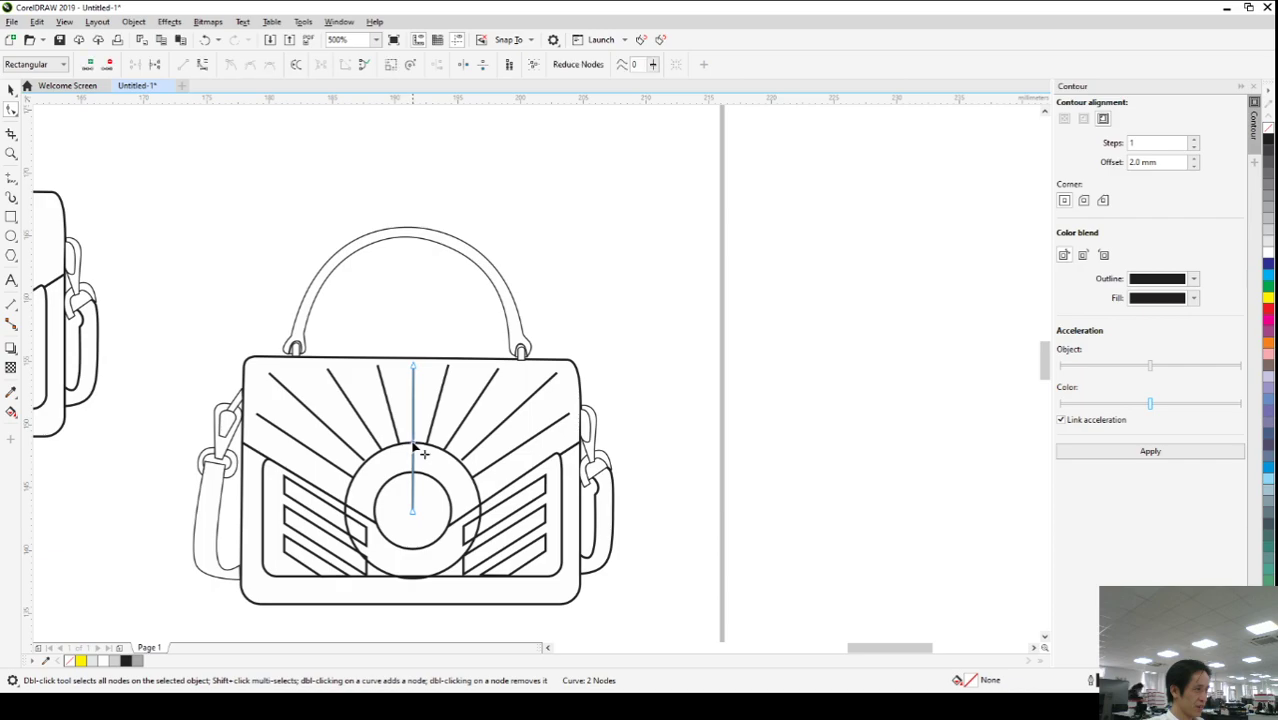
drag(411, 508, 413, 441)
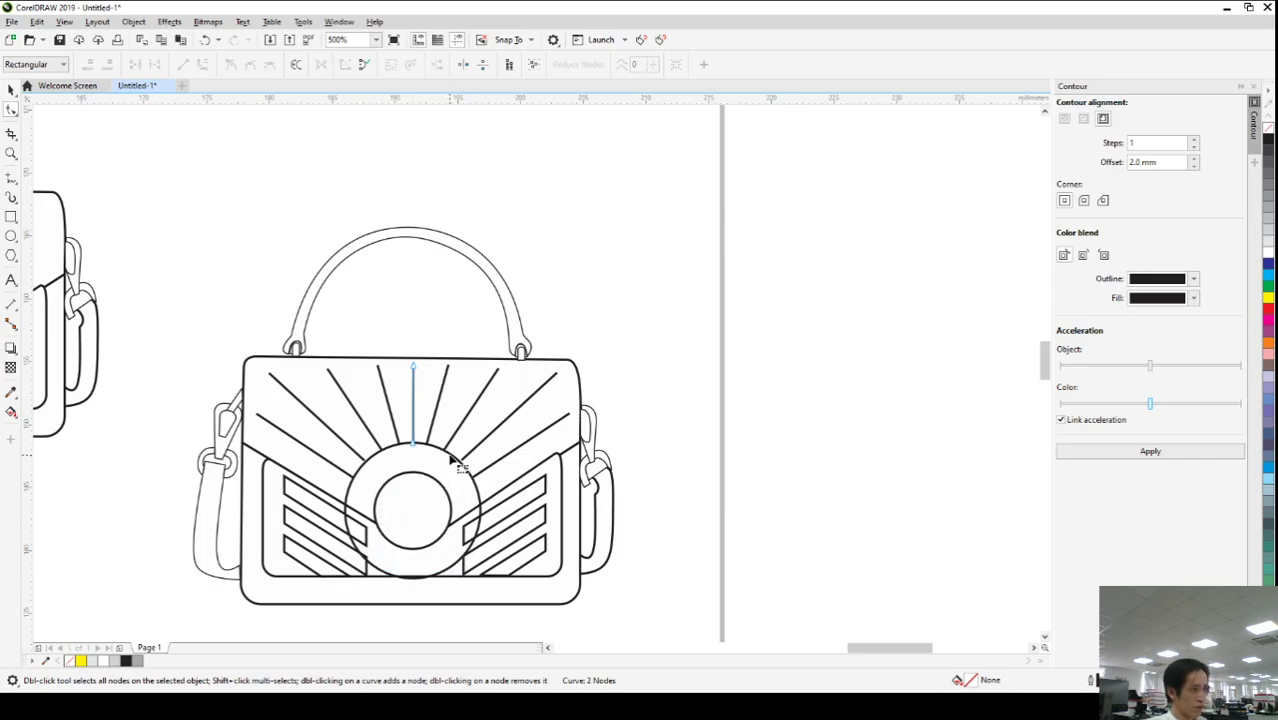
- Delete the larger circle around the clasp, keeping the ray lines and the inner circle
click(460, 474)
click(10, 91)
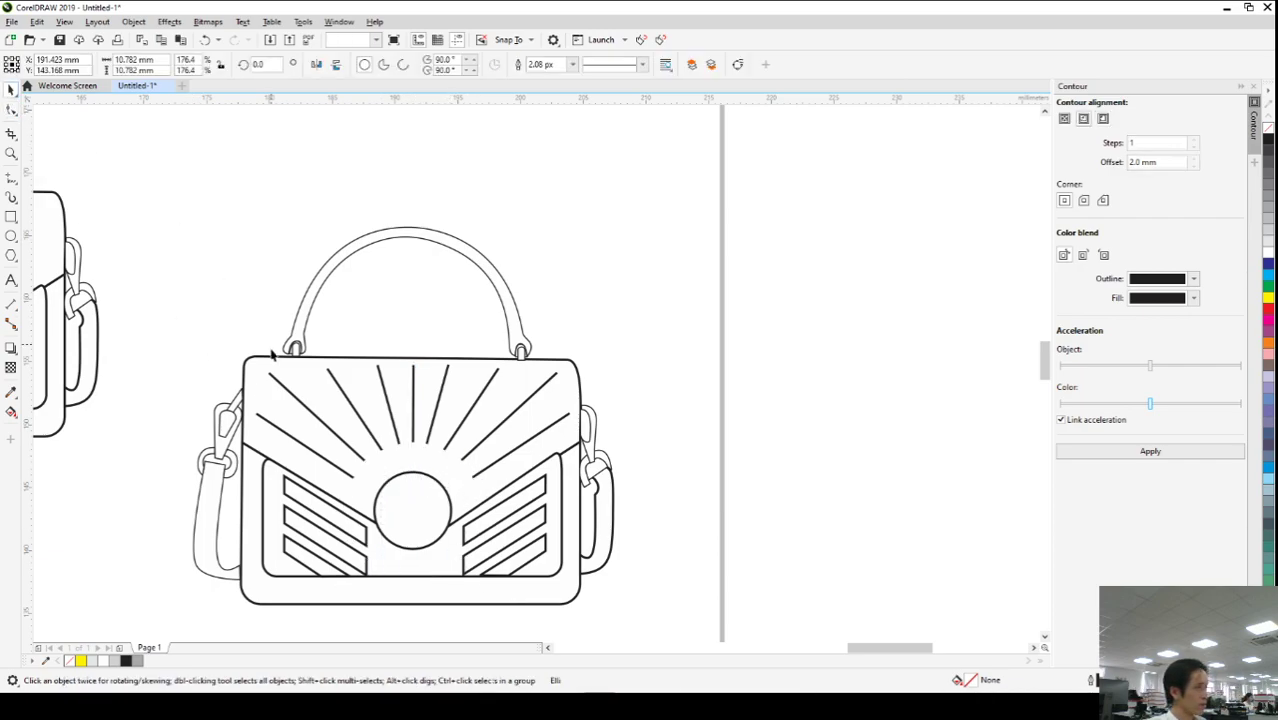
scroll(440, 484, down, 2)
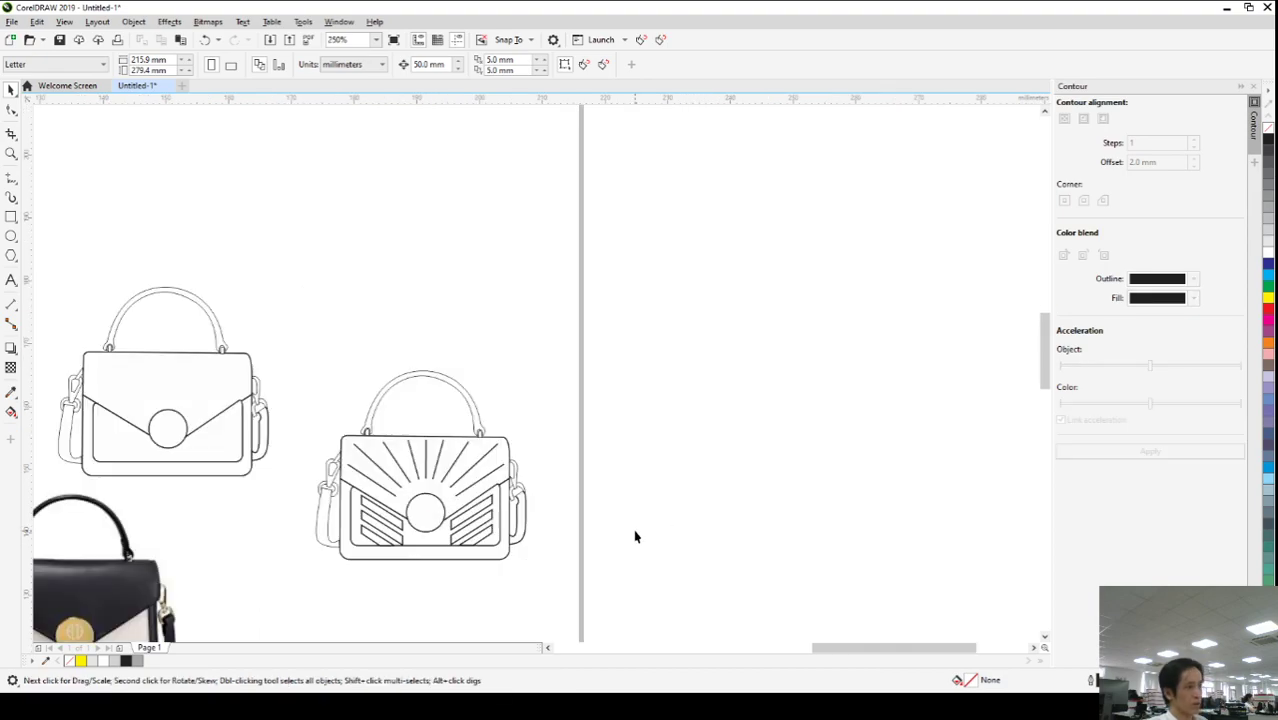
scroll(459, 558, up, 2)
scroll(459, 558, up, 4)
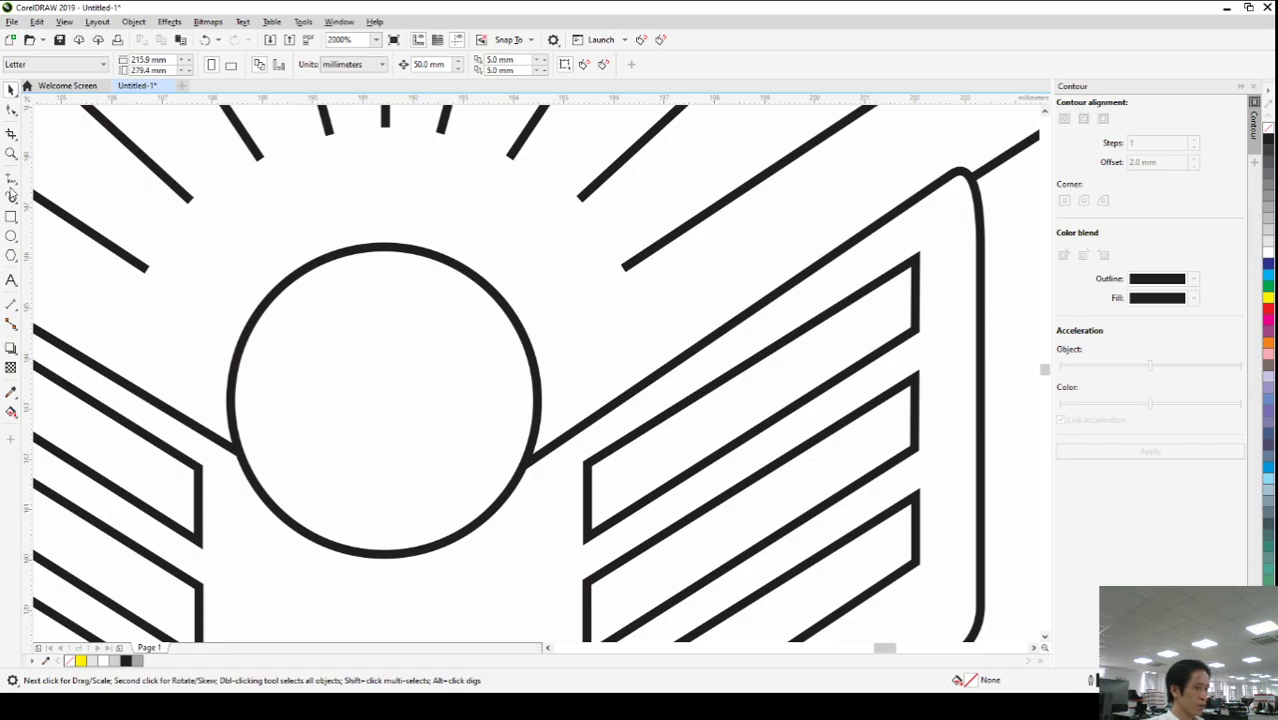
scroll(335, 520, down, 4)
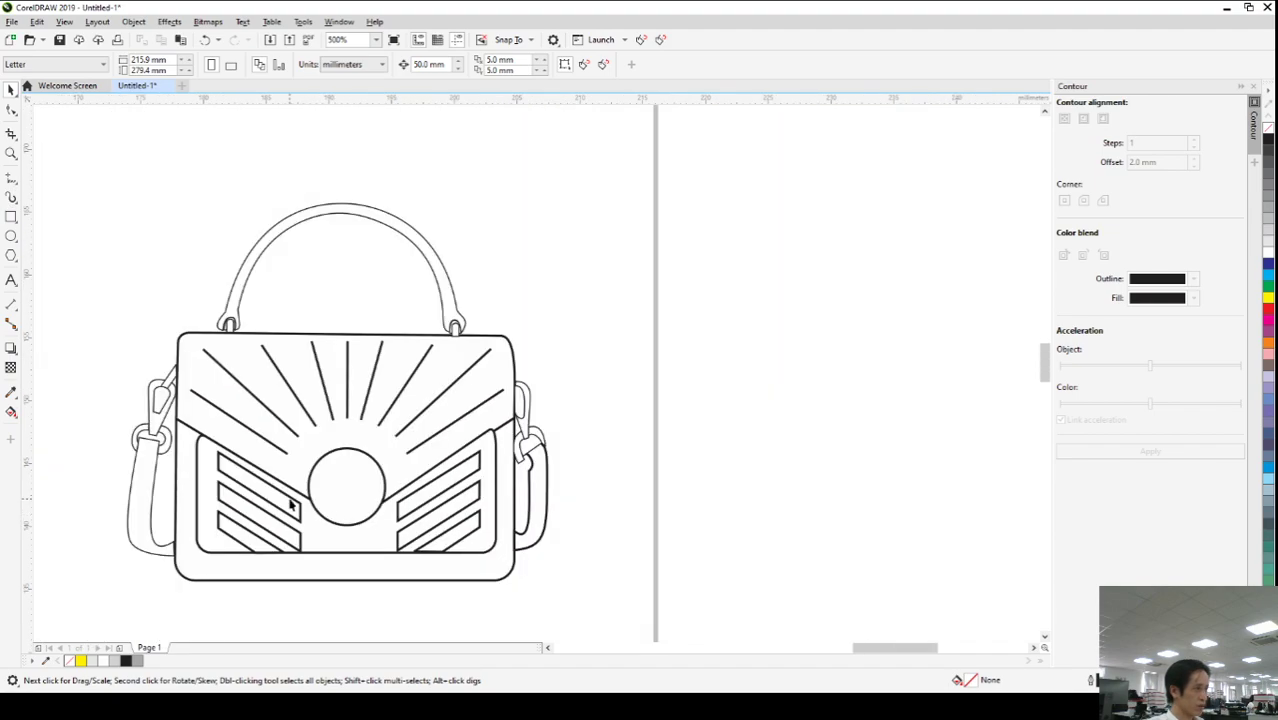
- Draw a straight line about 16.3 mm long between the inner corners at the two bases of the handle
scroll(289, 500, up, 2)
scroll(307, 208, up, 2)
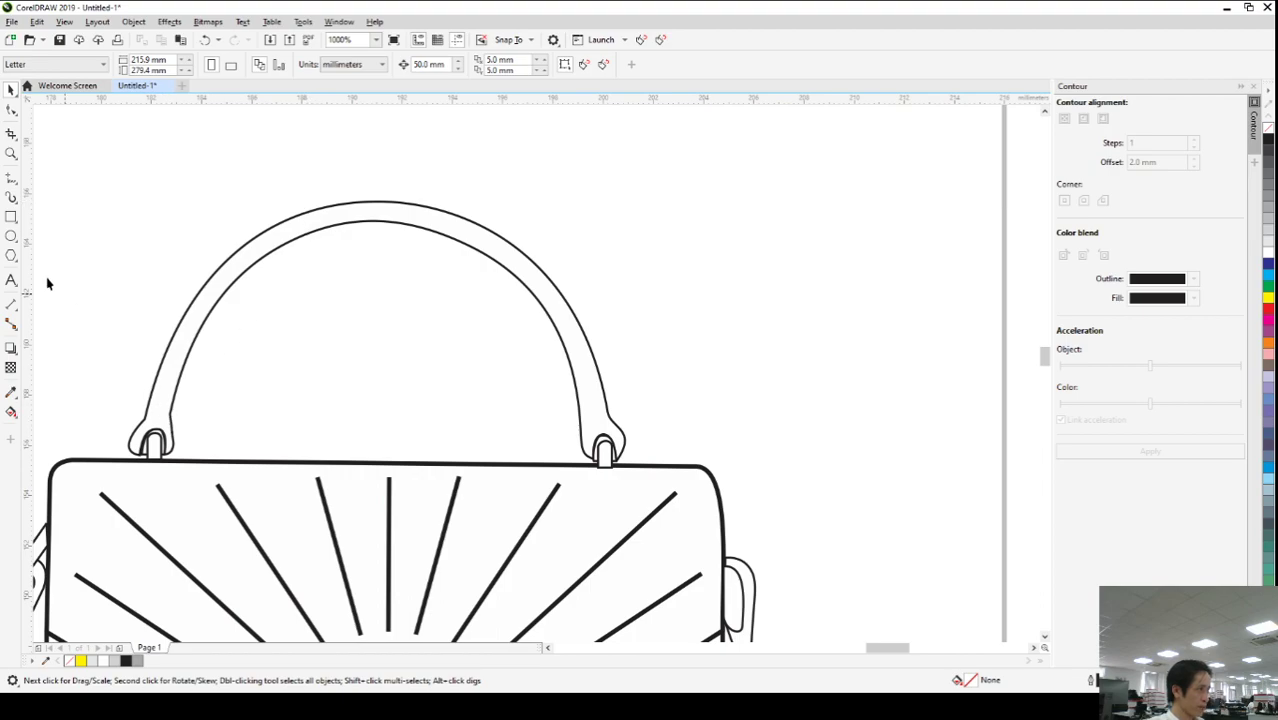
click(10, 178)
scroll(174, 435, up, 2)
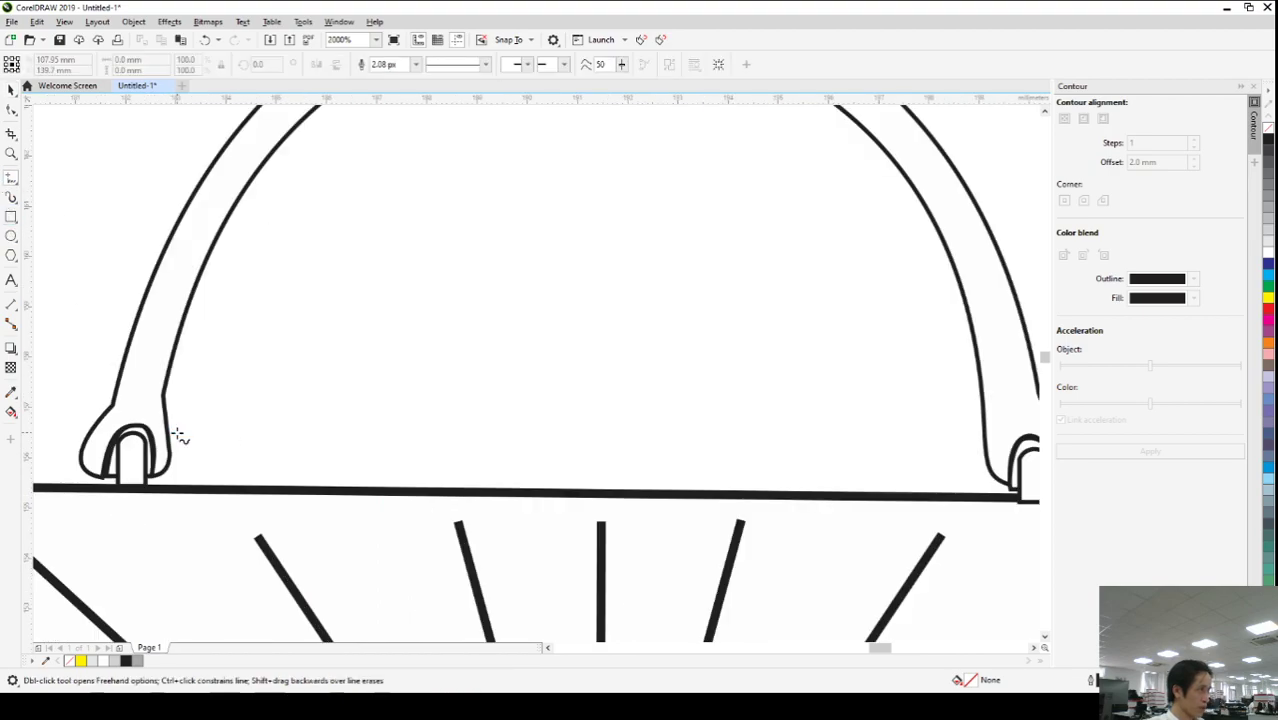
click(168, 395)
click(987, 414)
scroll(427, 470, down, 2)
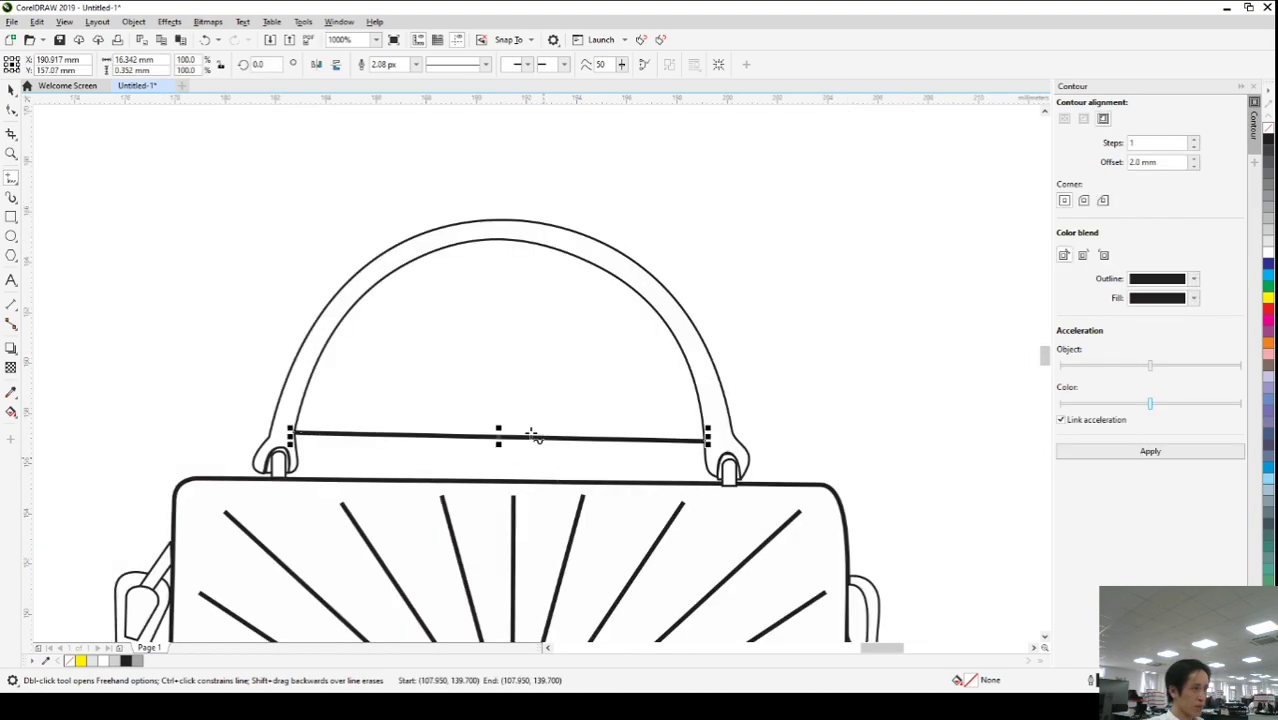
- Set the outline width of the line between the handle bases to 1 px
click(11, 112)
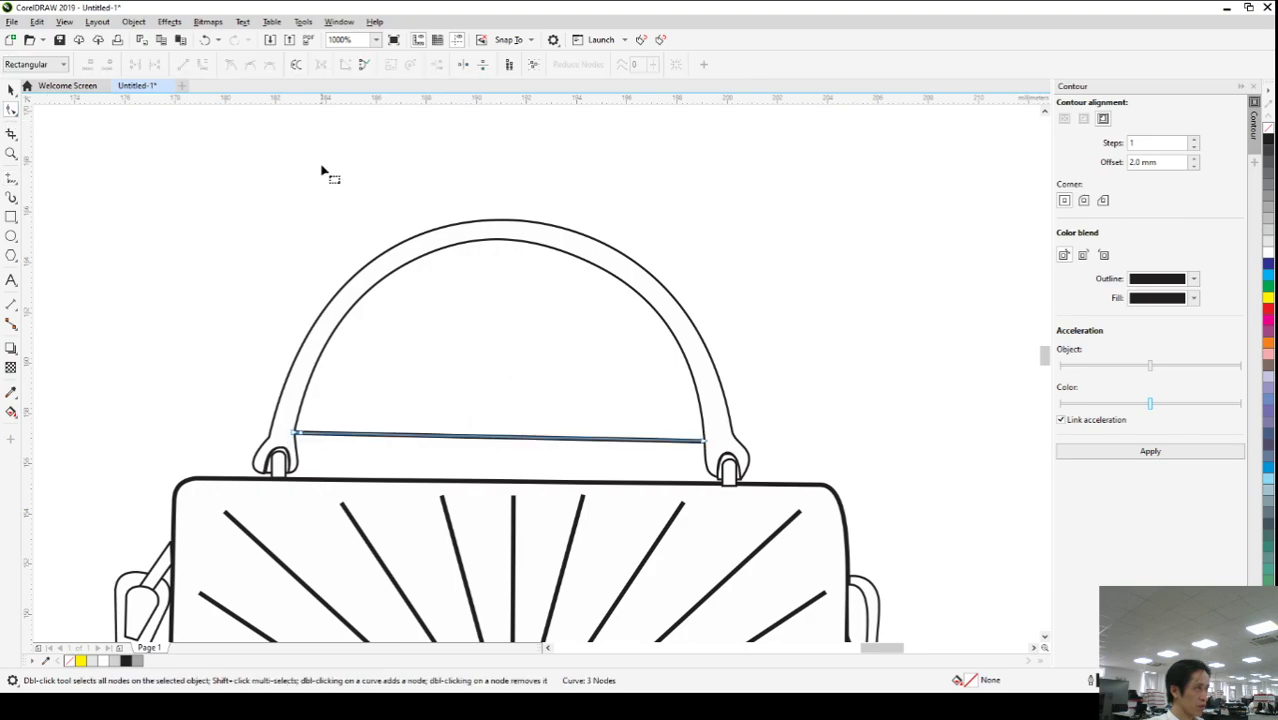
click(12, 91)
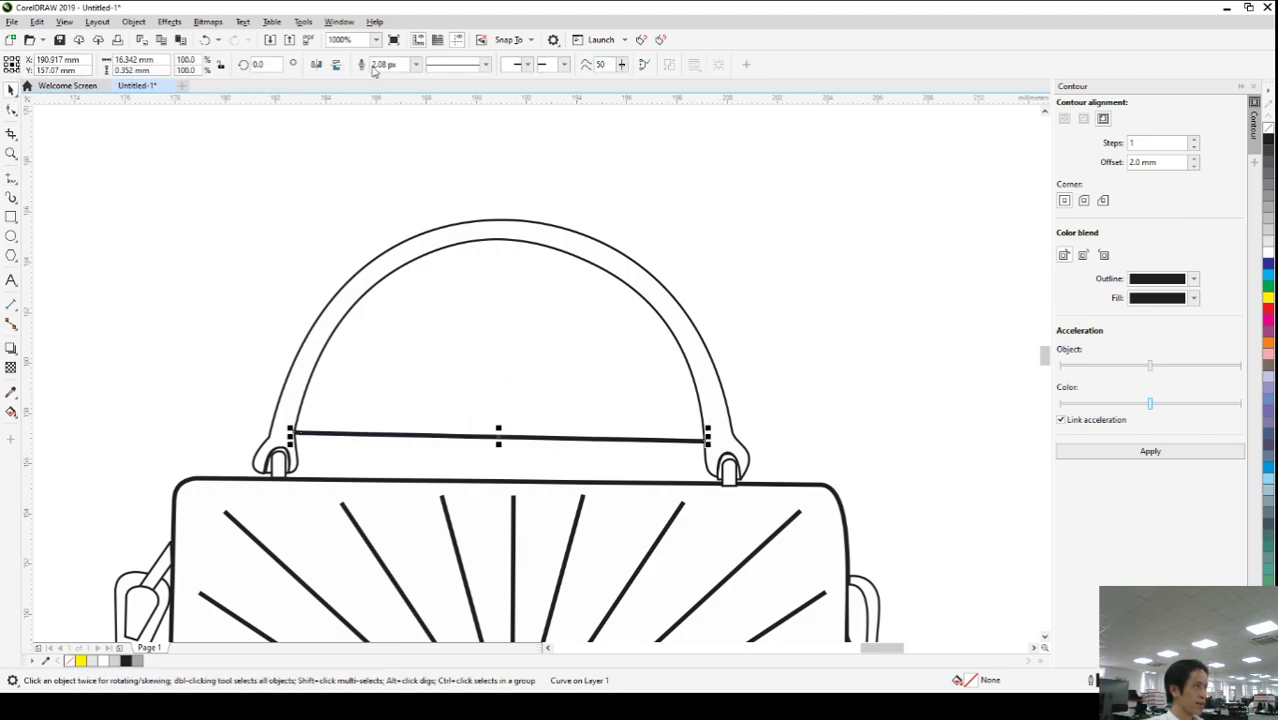
click(416, 66)
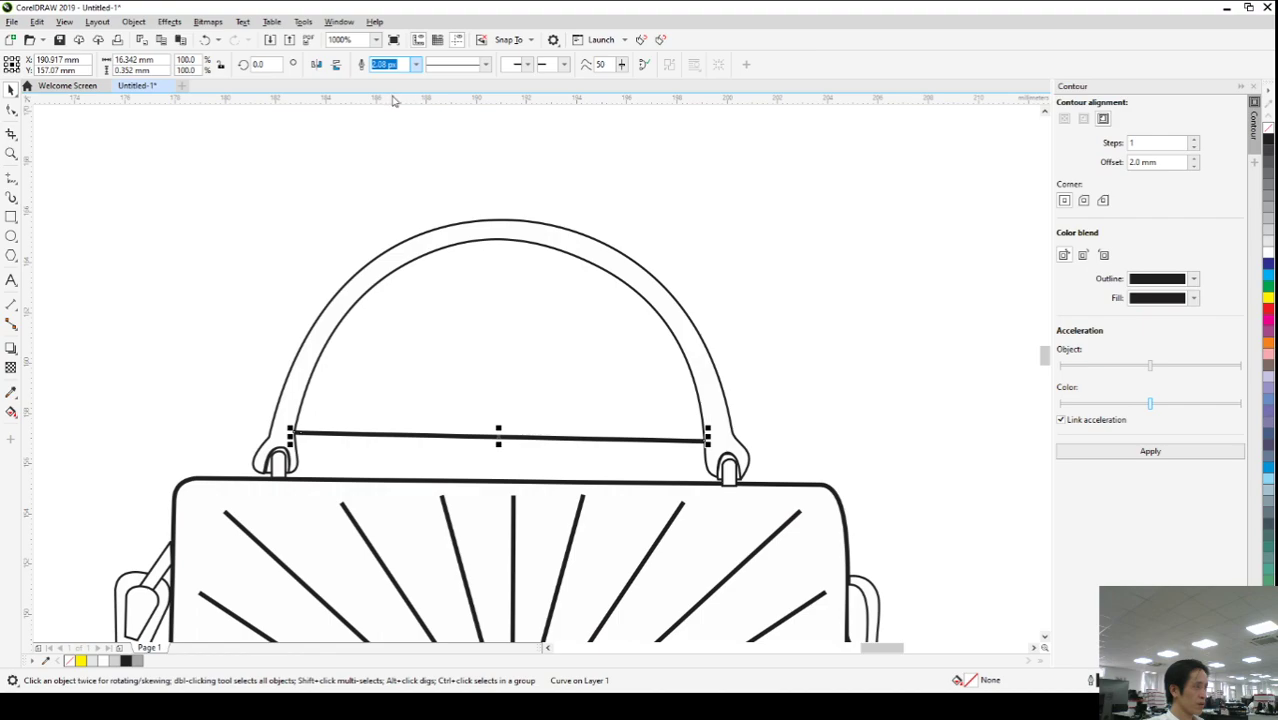
text(1)
key(Return)
- Bend the line into an arch just beneath the handle's inner edge and shape its left half to run parallel to that edge
click(12, 110)
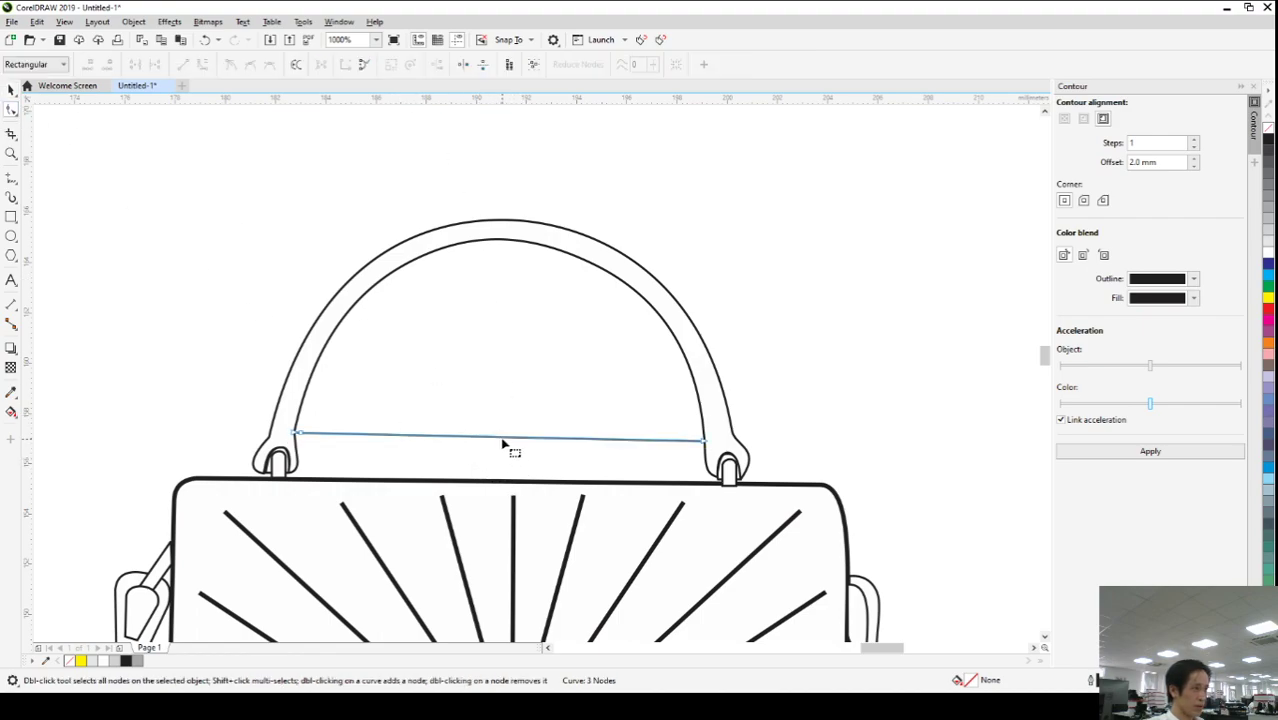
click(503, 441)
click(452, 434)
drag(503, 443, 496, 250)
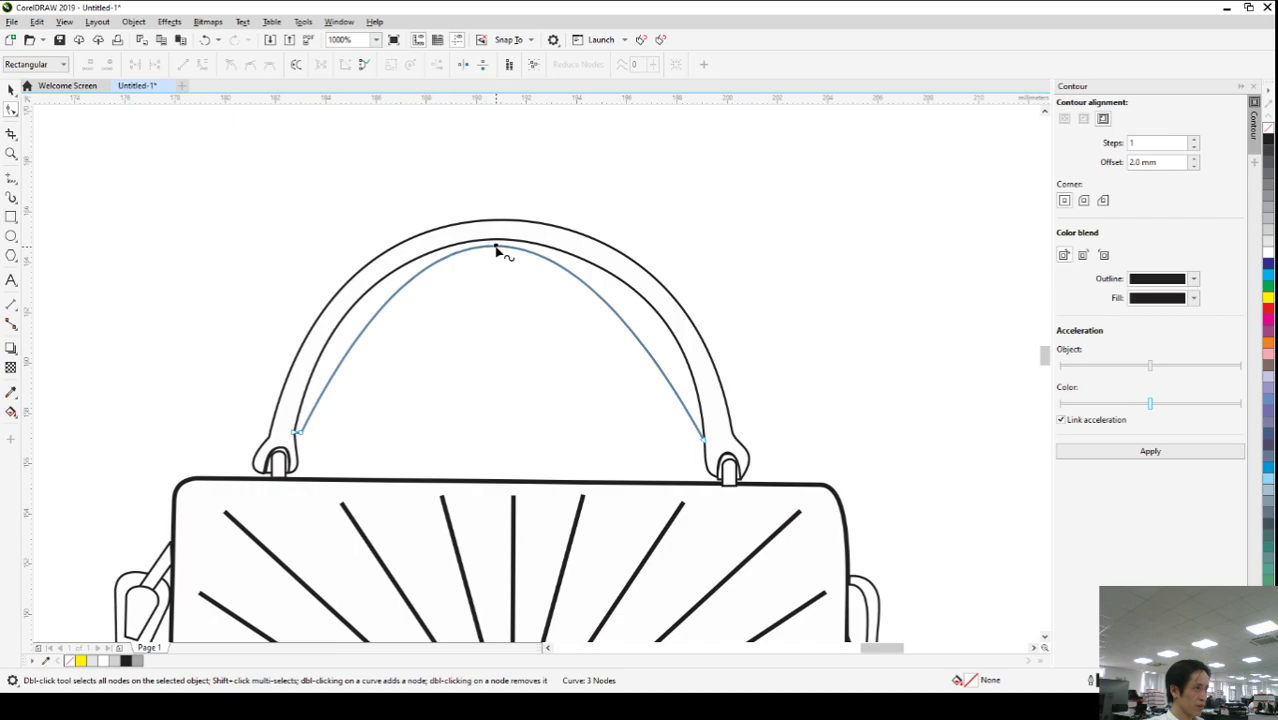
drag(366, 311, 318, 298)
drag(313, 303, 323, 300)
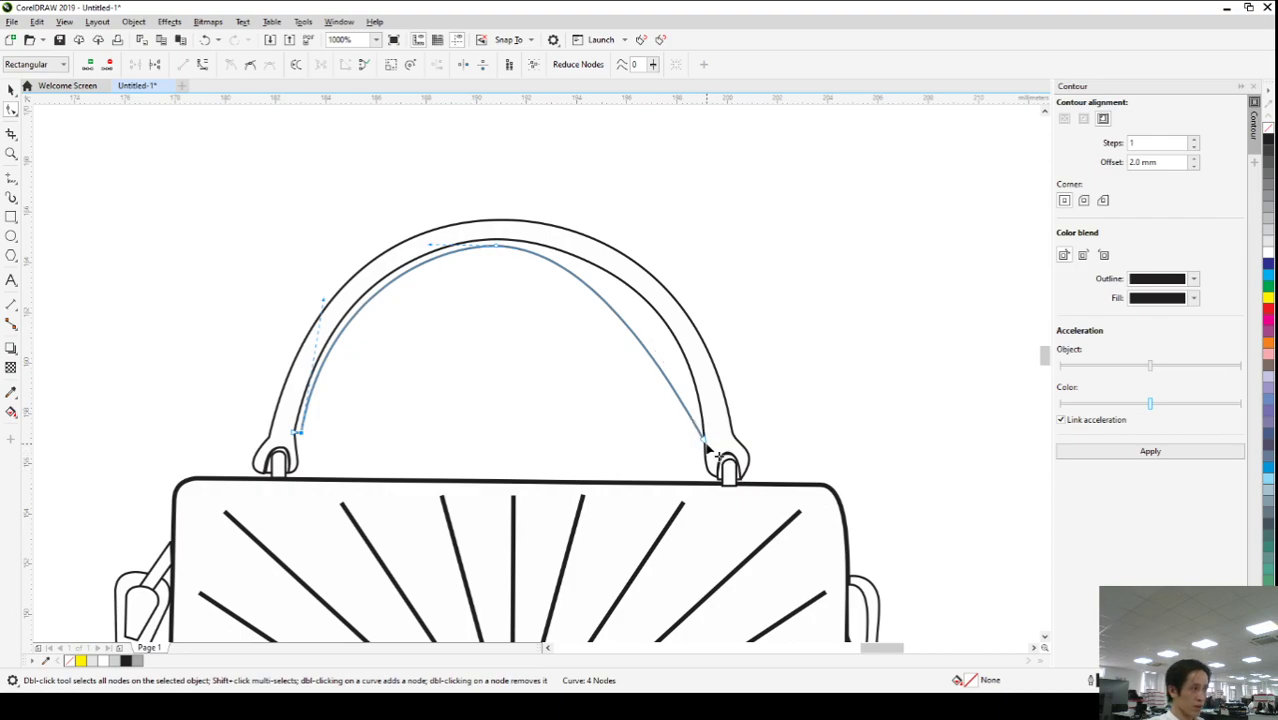
- Move the arch's right end slightly inward and shape its right half to run parallel to the handle's inner edge
scroll(706, 450, up, 2)
drag(706, 450, 700, 444)
scroll(592, 502, down, 2)
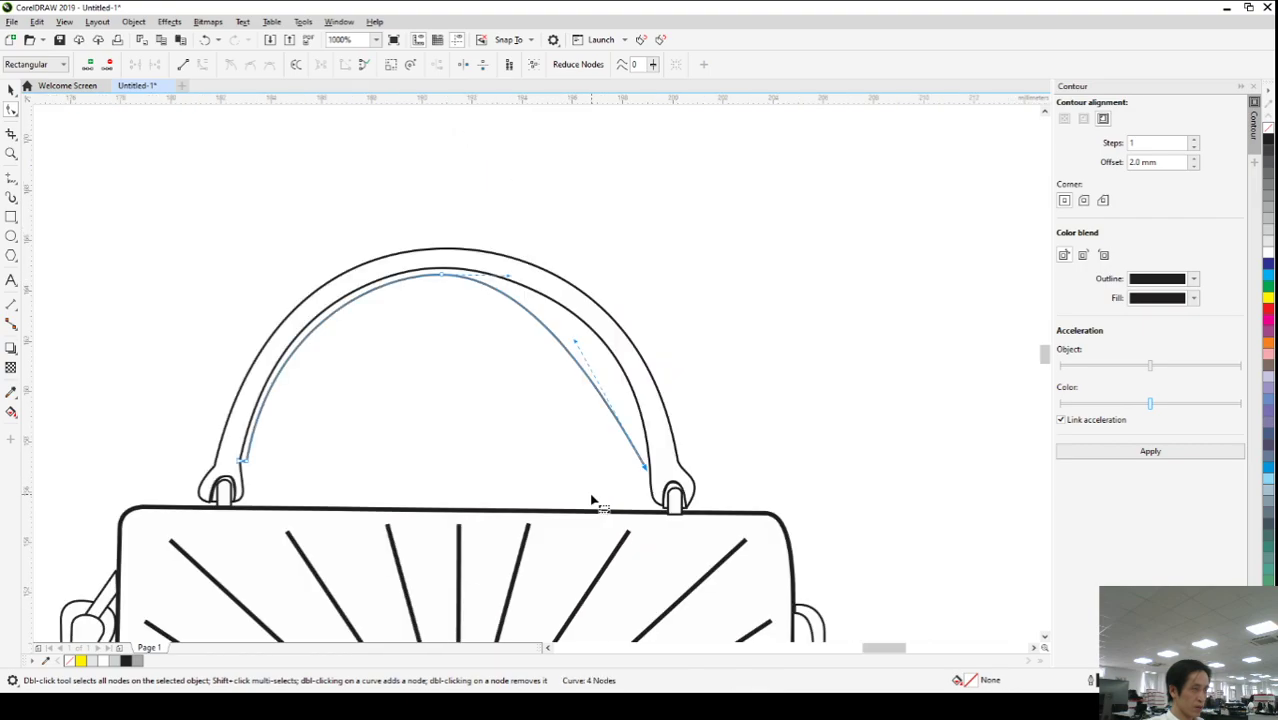
drag(576, 343, 638, 322)
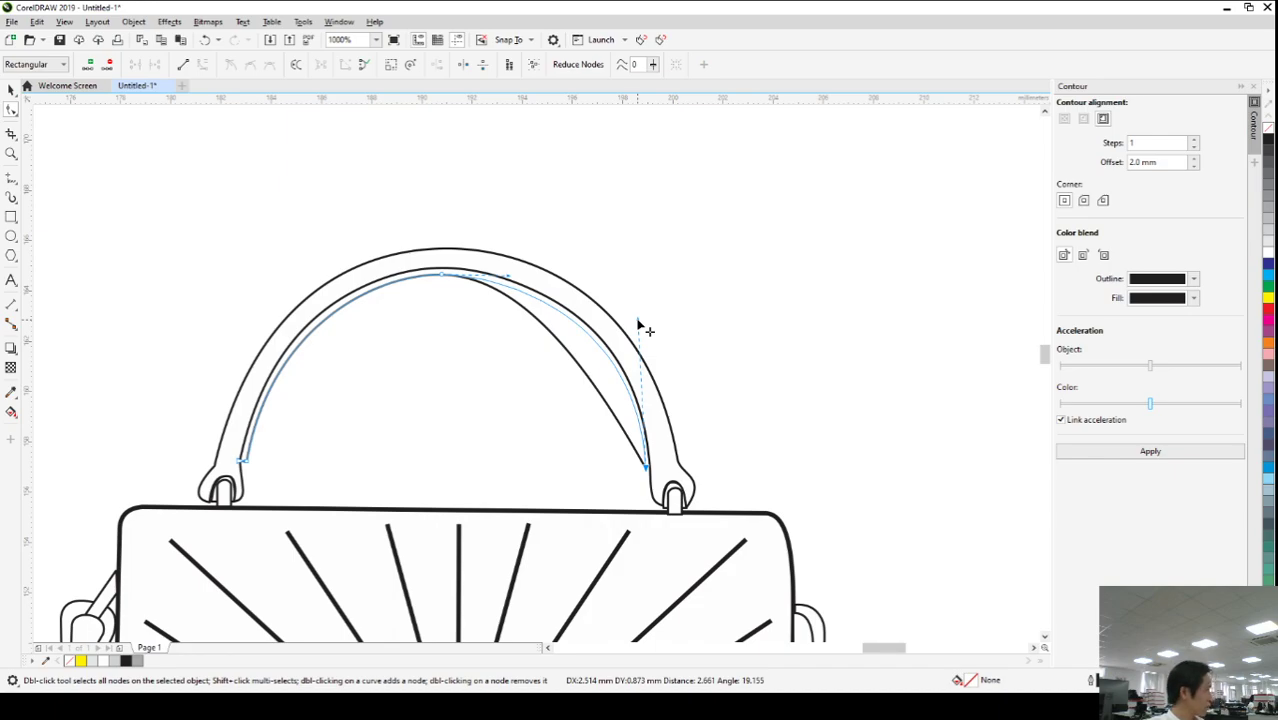
drag(638, 322, 638, 322)
- Raise the arch's top node by about 0.1 mm, closer to the handle's inner edge
scroll(450, 277, up, 2)
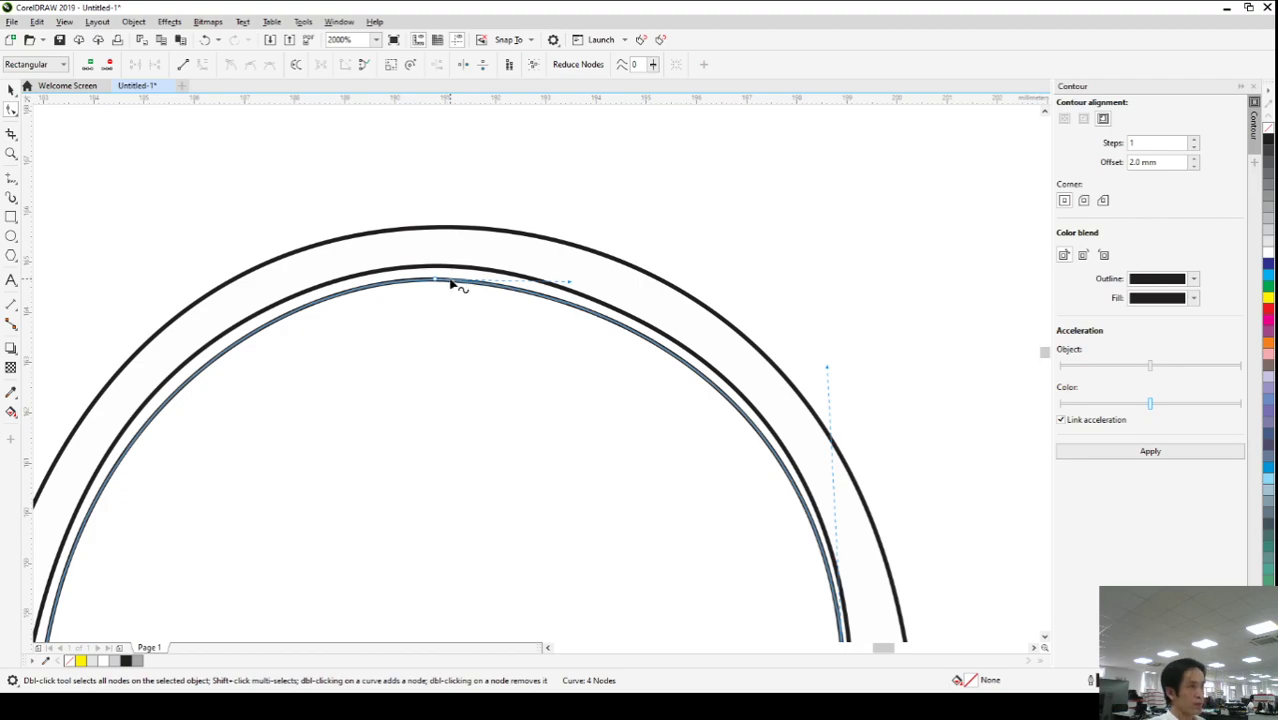
scroll(448, 280, up, 2)
click(425, 285)
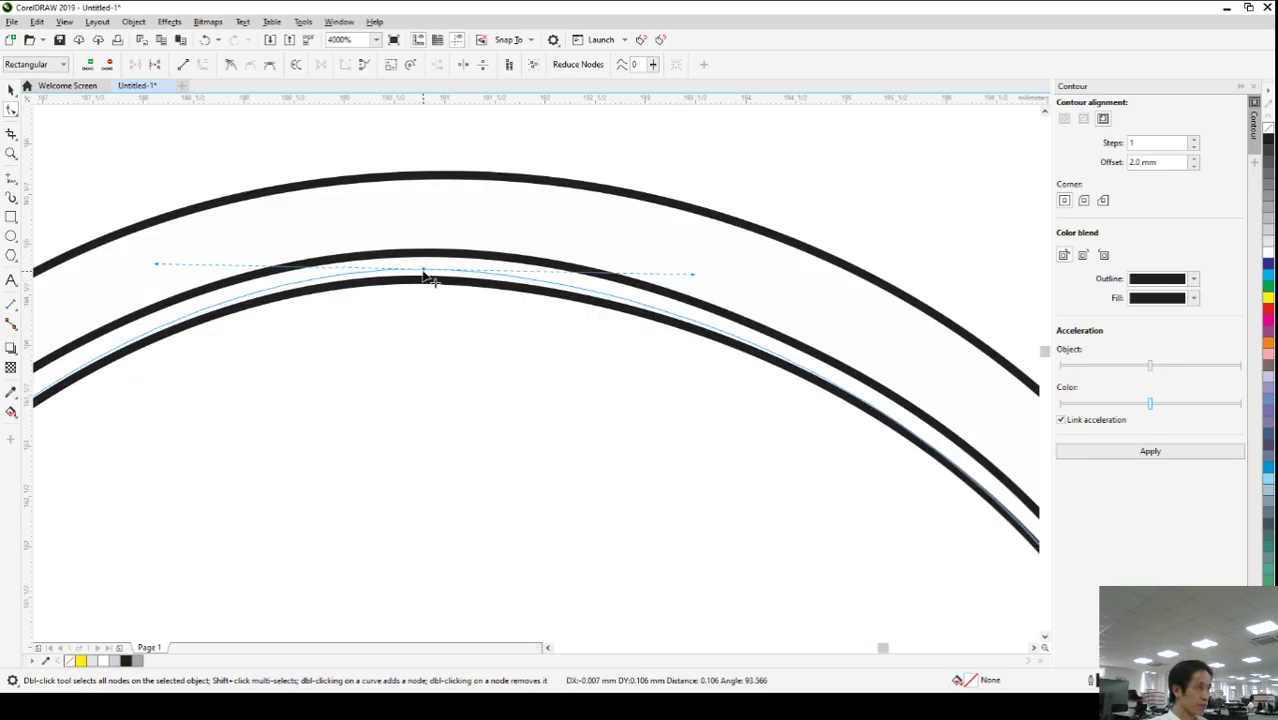
scroll(540, 396, down, 2)
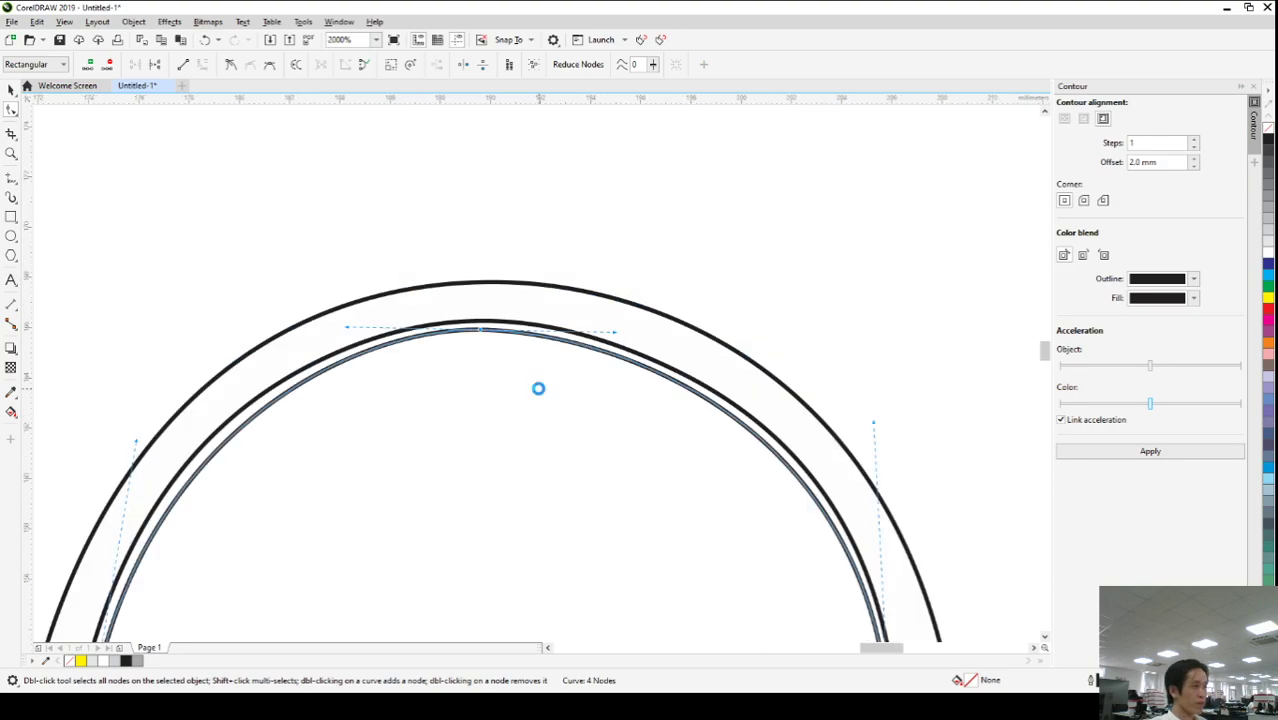
scroll(541, 392, down, 2)
scroll(818, 590, up, 2)
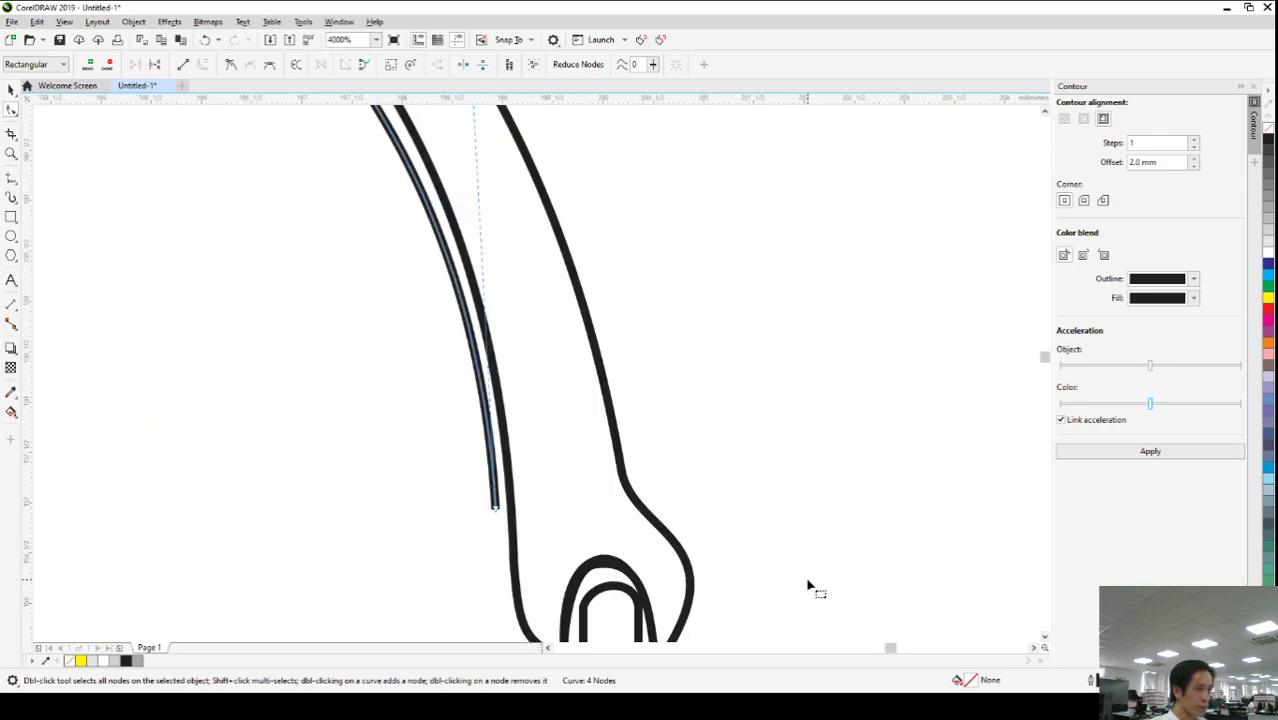
- Close the arch's right end with a short line about 0.16 mm long to the handle's inner edge, and select the handle outline for node editing
click(11, 178)
scroll(537, 511, up, 2)
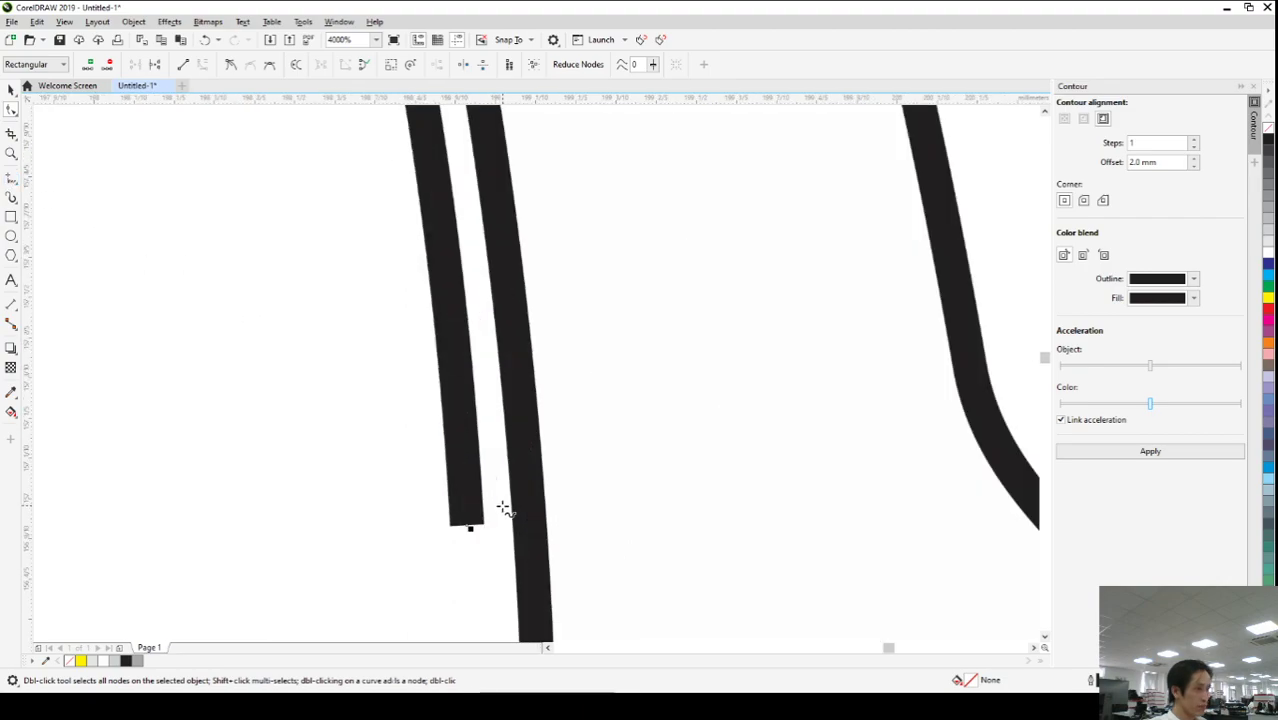
click(470, 524)
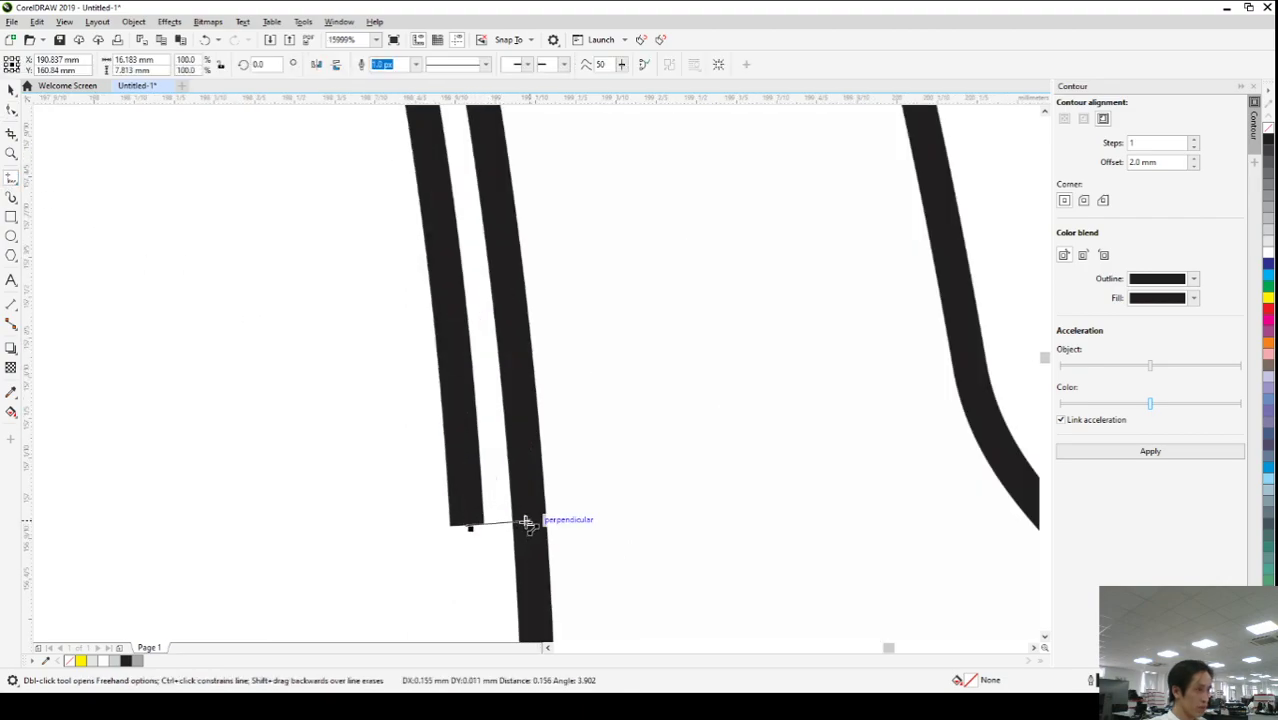
click(526, 521)
click(11, 110)
click(539, 498)
click(530, 519)
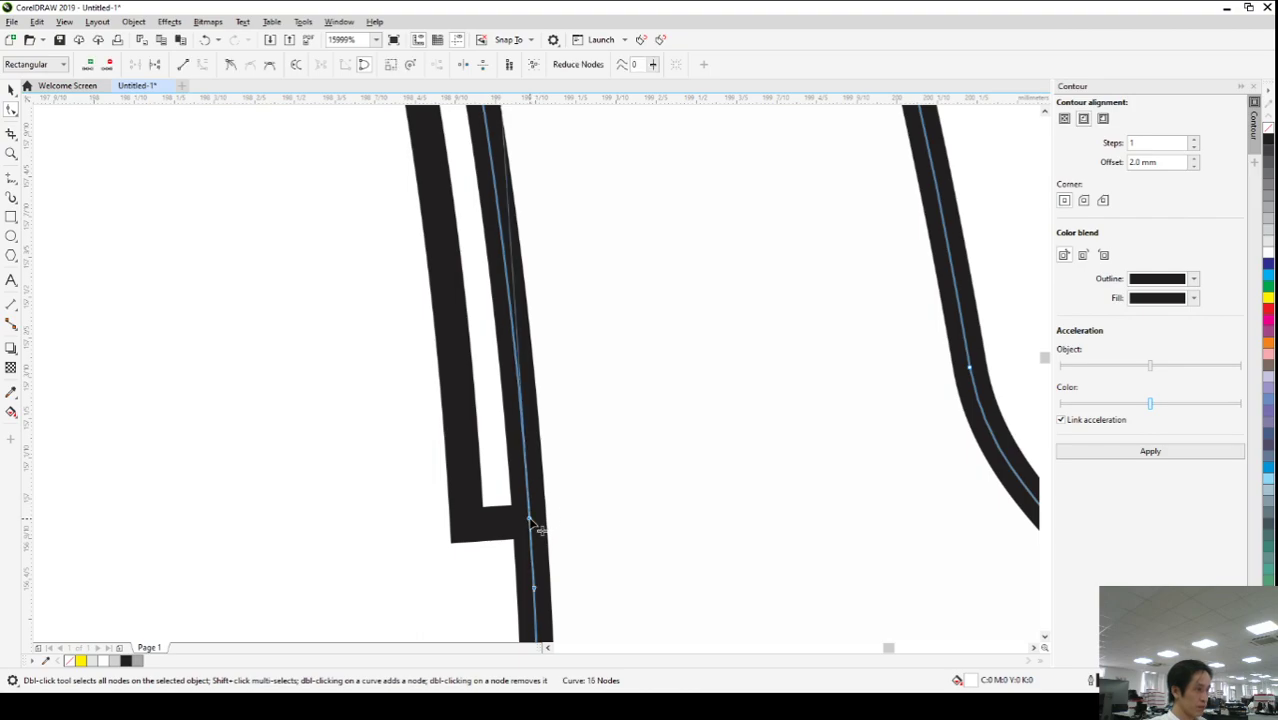
scroll(526, 489, down, 3)
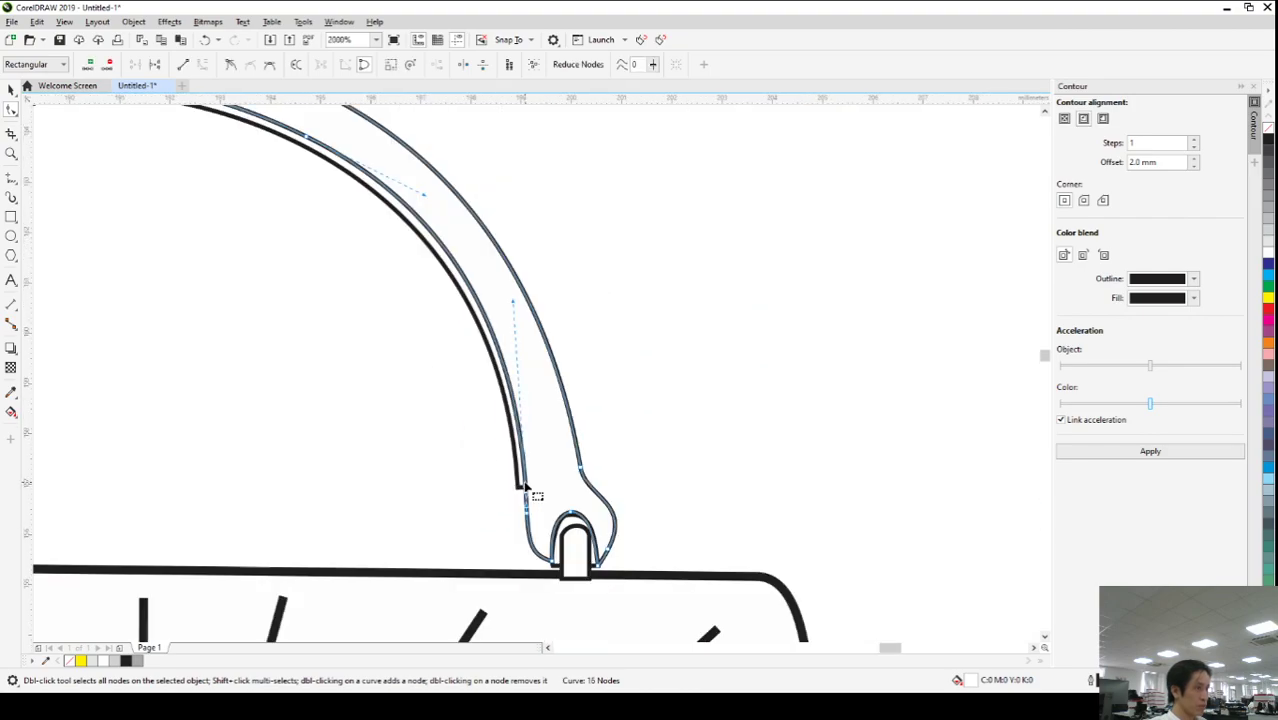
scroll(748, 451, down, 1)
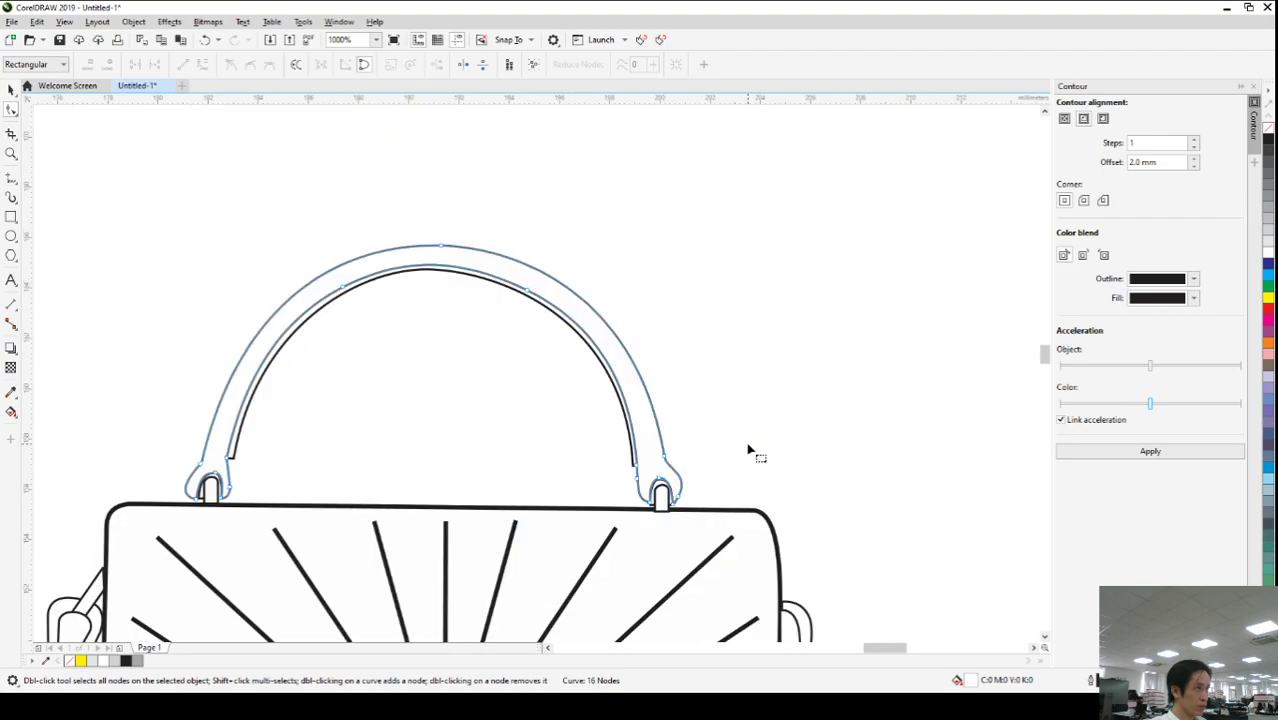
- Shift the left and right halves of the inner arch slightly outward, the right one by about 0.07 mm, closer to the handle's inner edge
scroll(335, 296, up, 1)
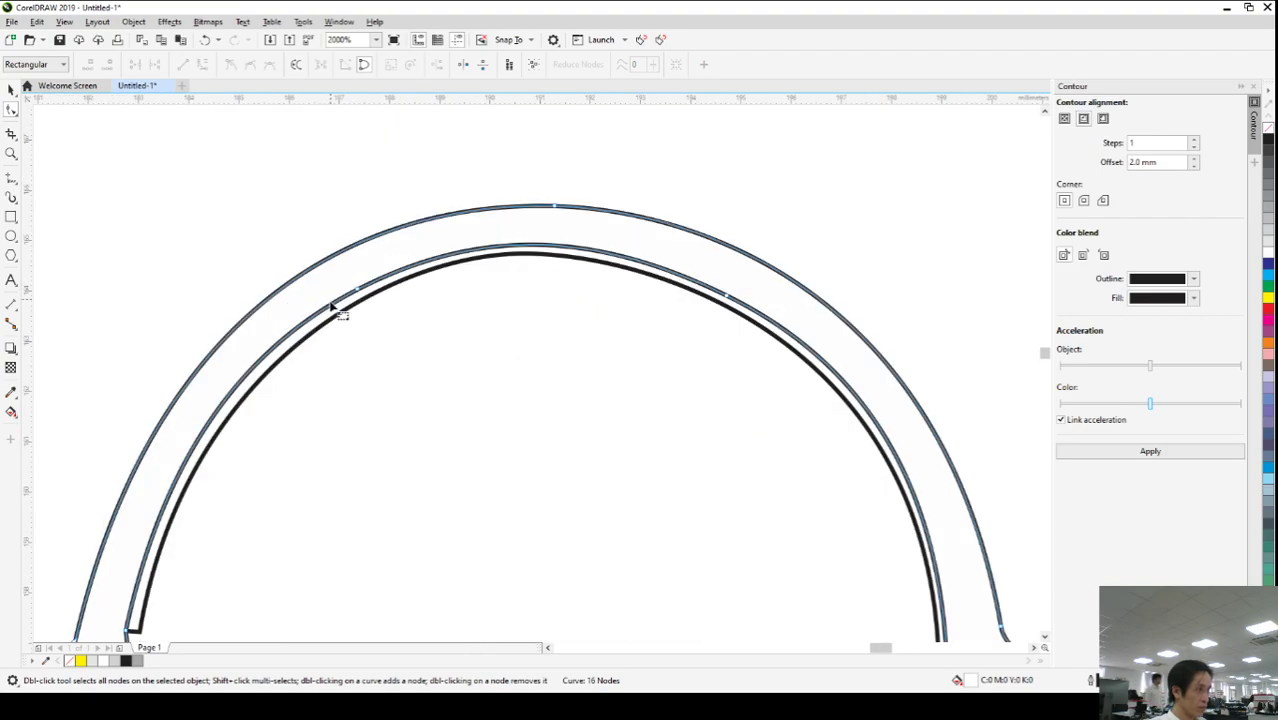
scroll(351, 320, up, 2)
click(350, 320)
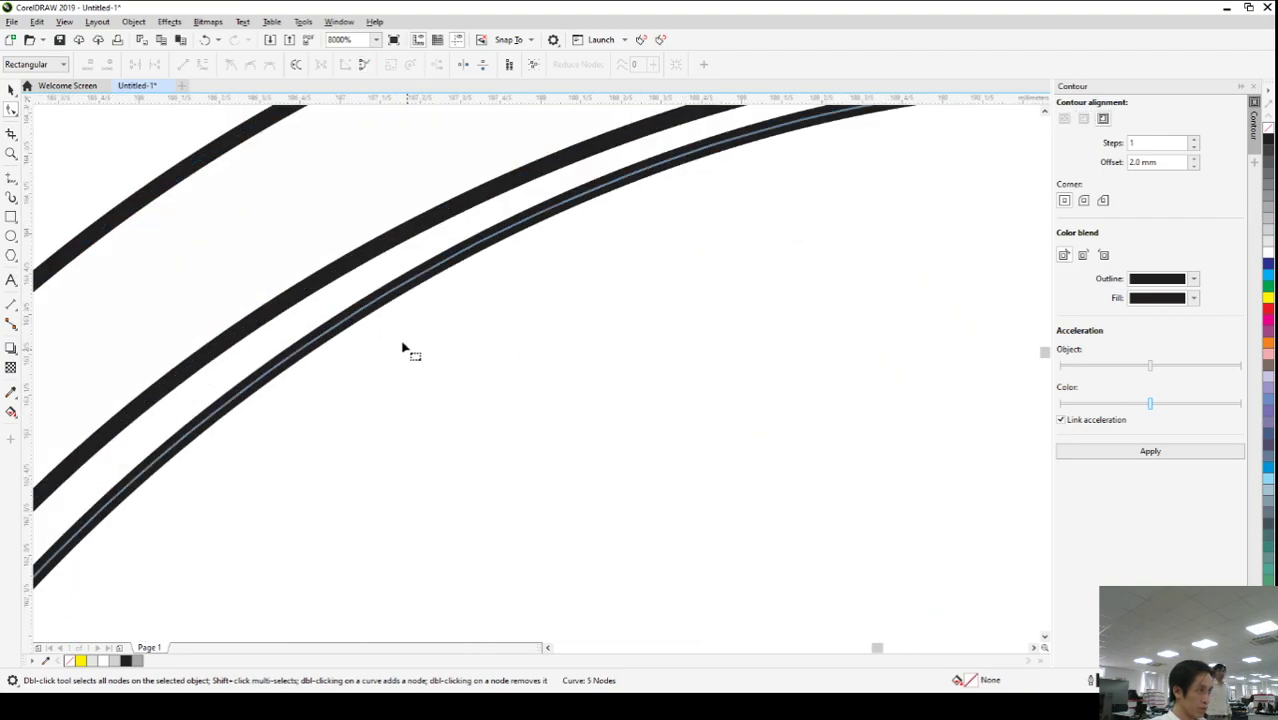
drag(383, 305, 373, 293)
scroll(379, 331, down, 3)
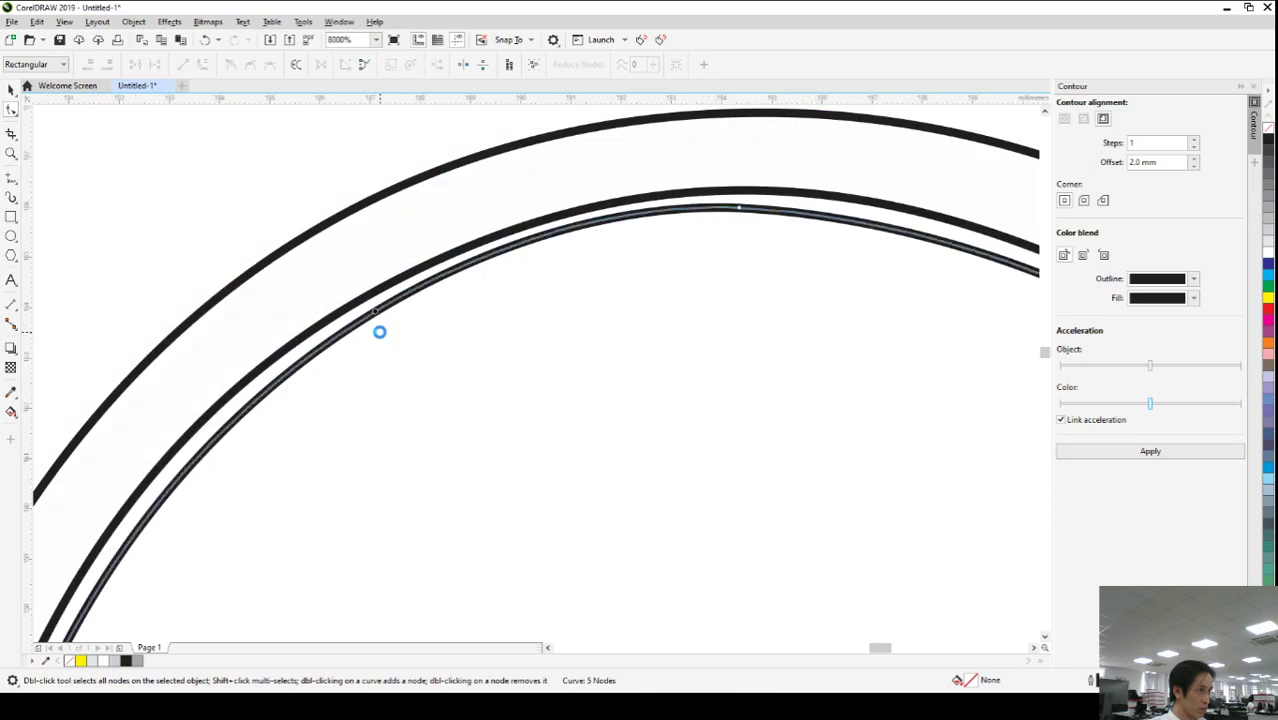
scroll(819, 369, up, 3)
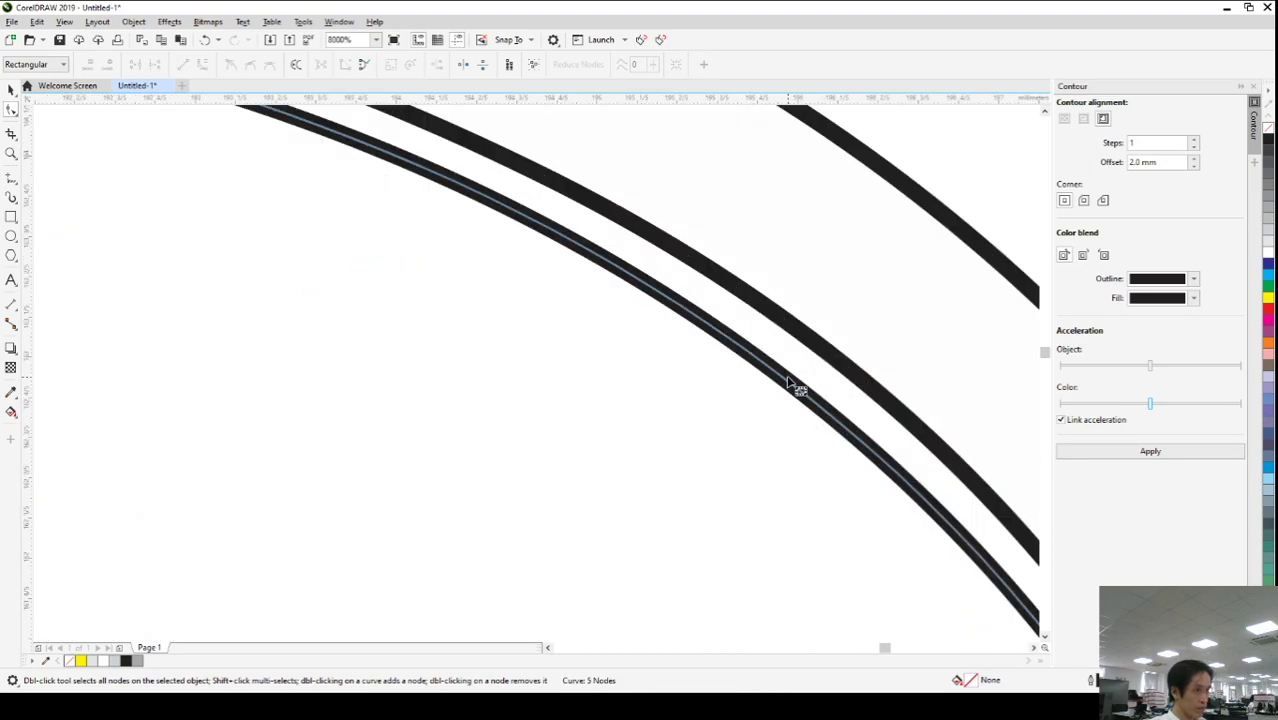
drag(797, 382, 793, 371)
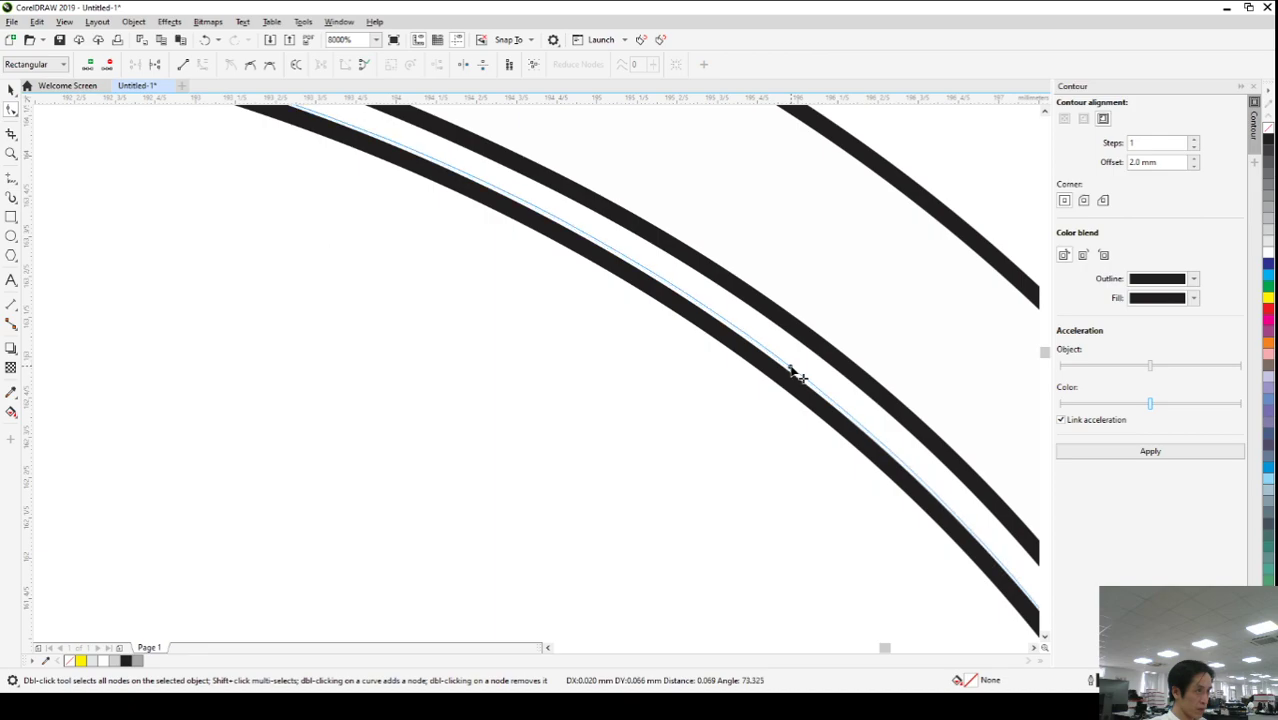
scroll(556, 359, down, 4)
click(11, 89)
click(188, 274)
scroll(284, 413, down, 1)
scroll(311, 425, down, 1)
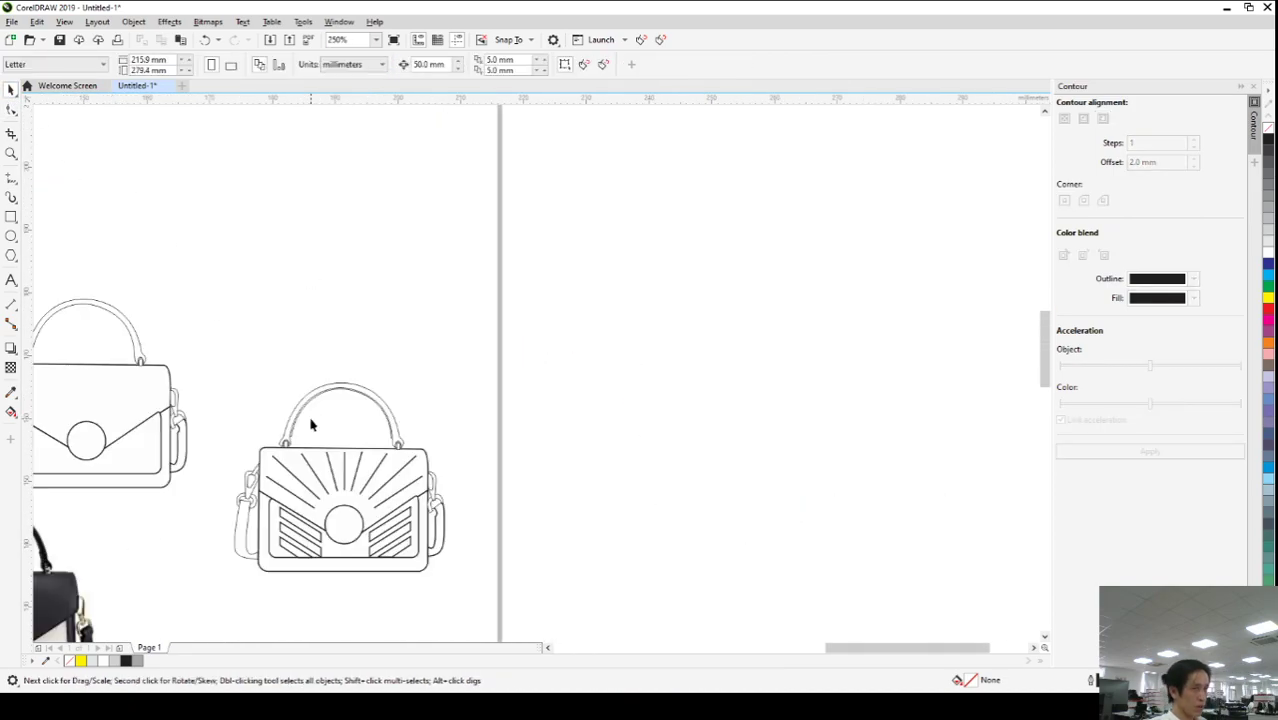
scroll(552, 446, down, 1)
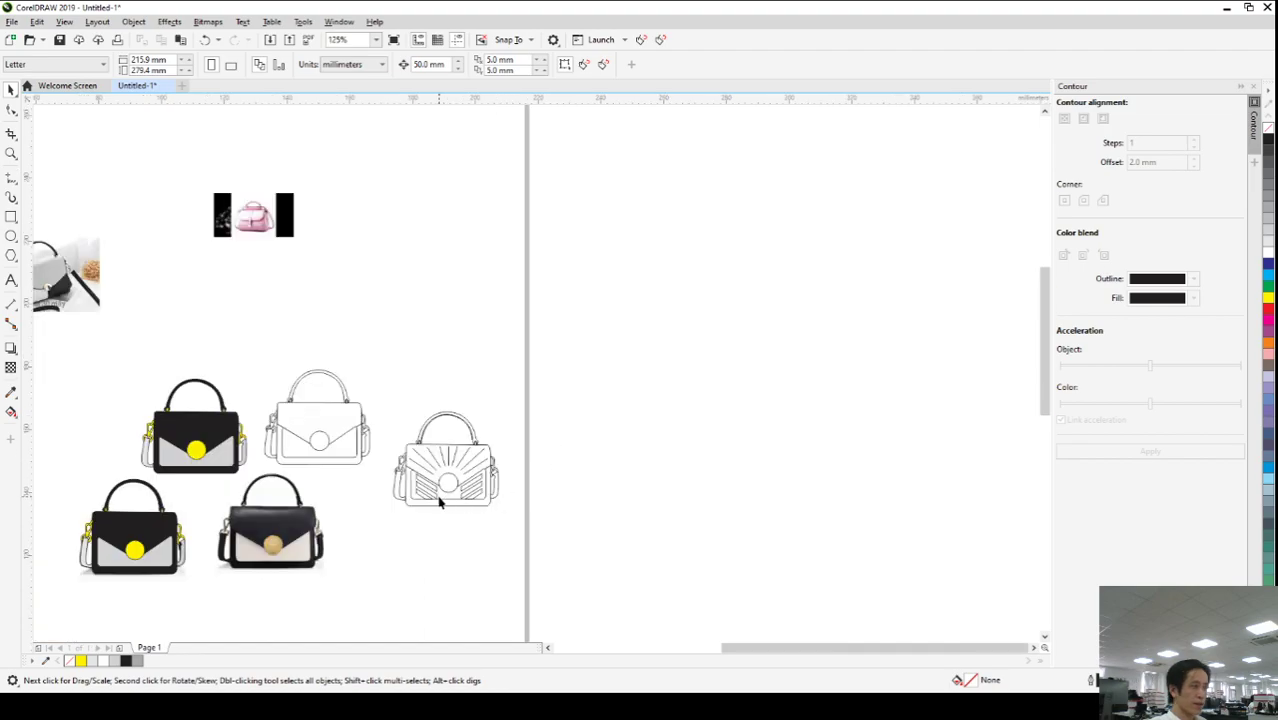
scroll(438, 502, up, 3)
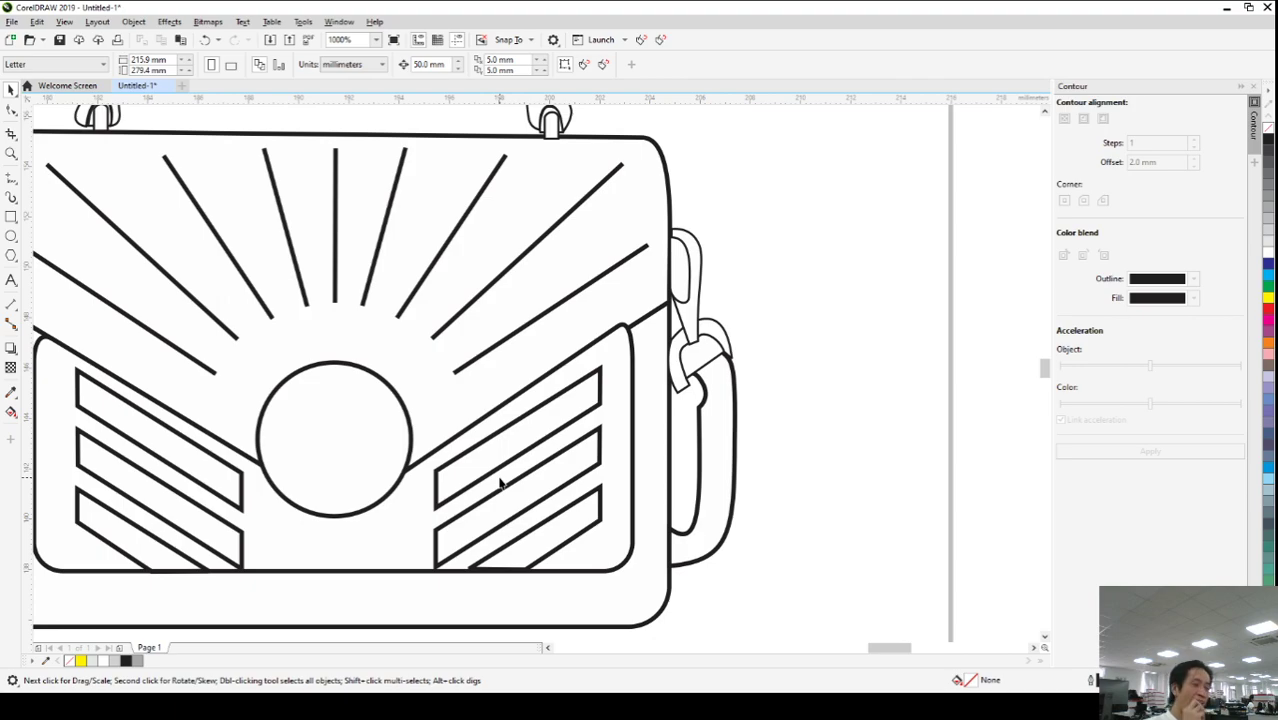
scroll(505, 481, down, 3)
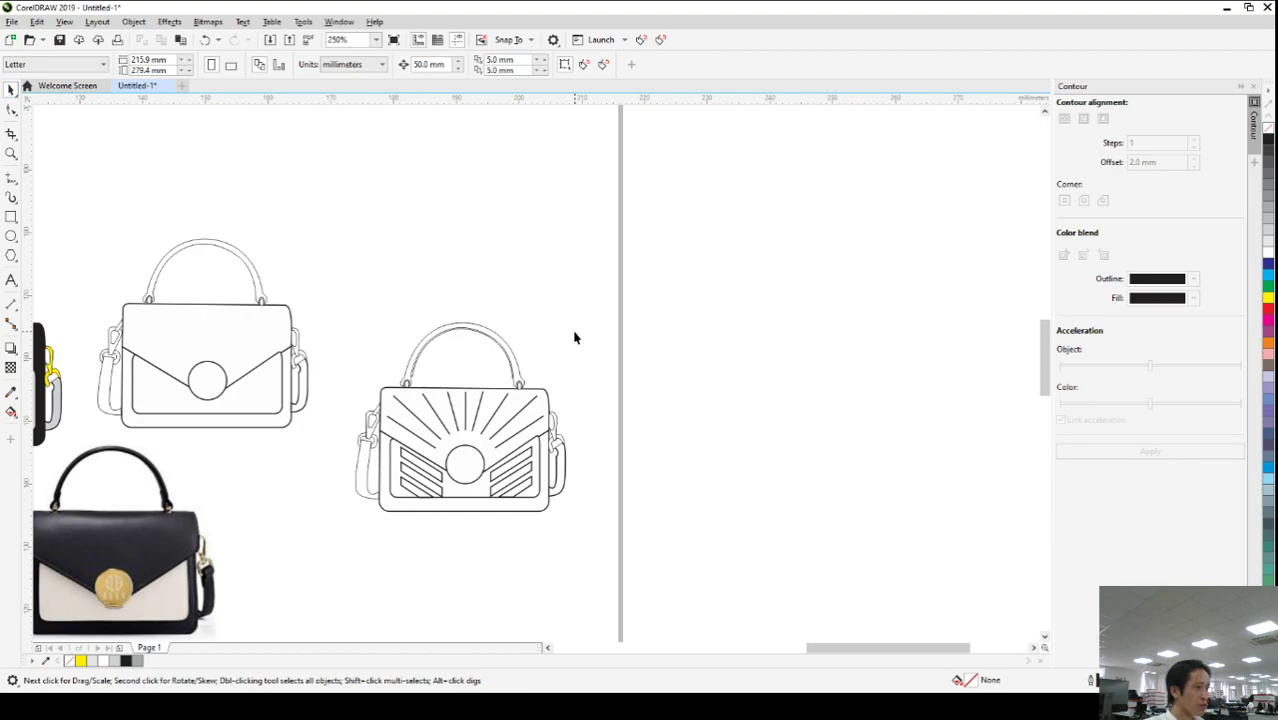
- Fill the decorated bag's handle with blue-grey (C:20 M:0 Y:0 K:40)
scroll(525, 366, up, 2)
click(492, 350)
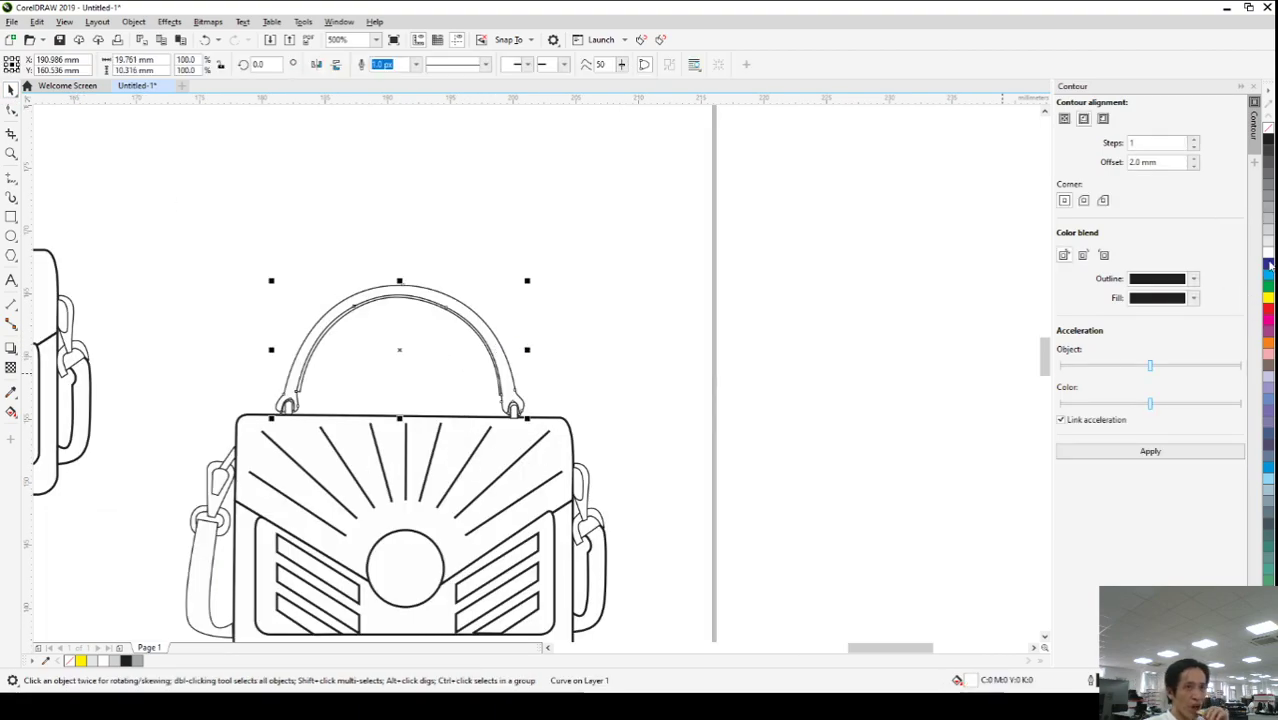
click(1272, 506)
click(727, 457)
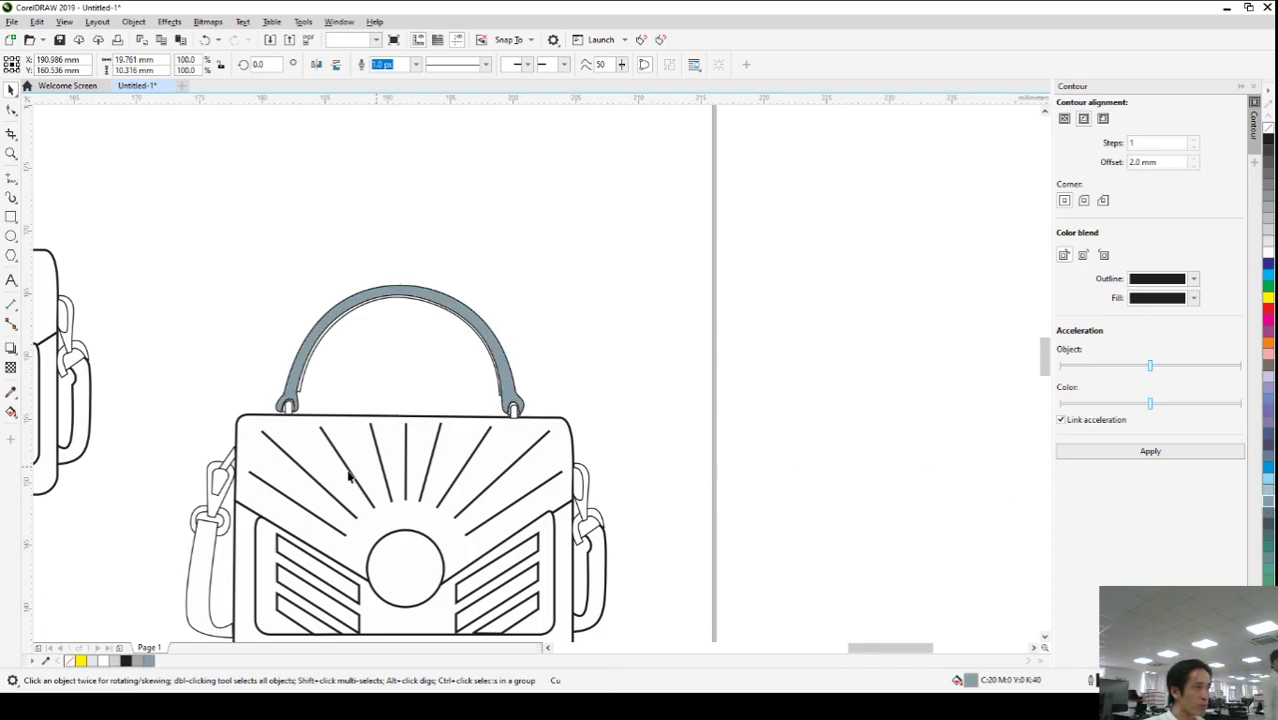
- Fill the snap hook on the bag's left side and the small strip joining it to the body with yellow (C:0 M:0 Y:100 K:0)
click(222, 499)
scroll(150, 497, up, 2)
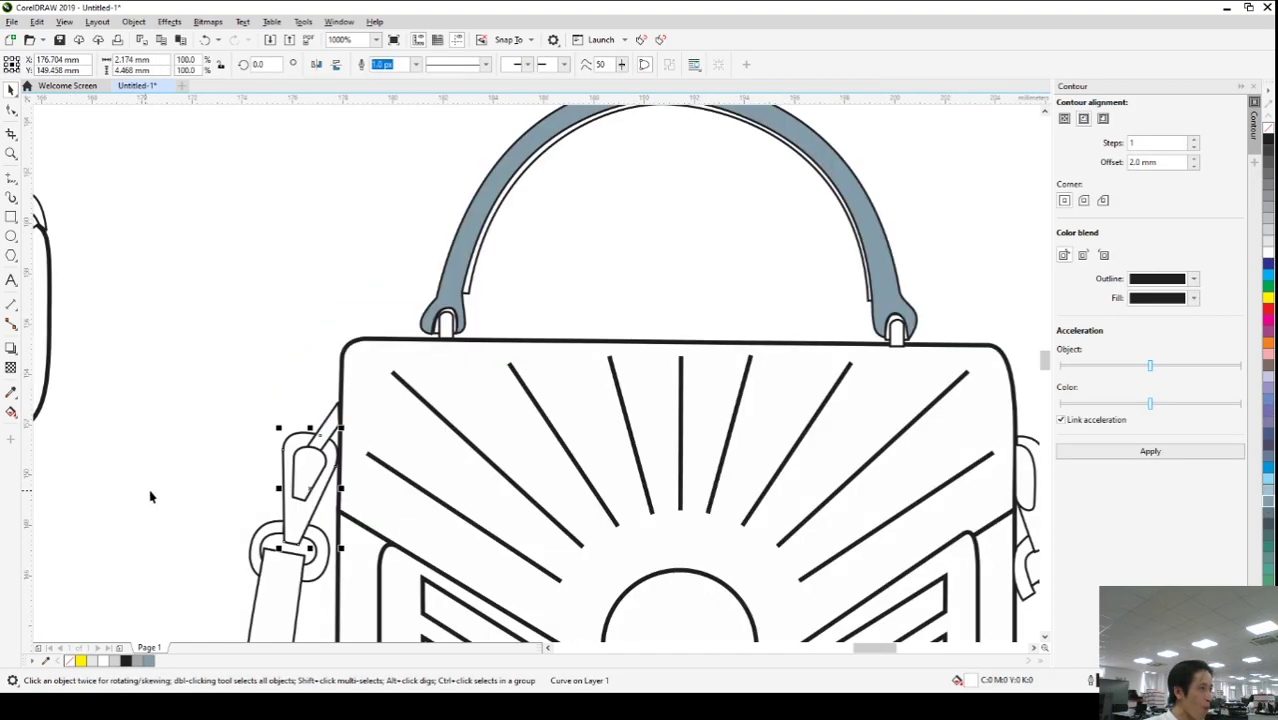
click(1267, 300)
click(328, 432)
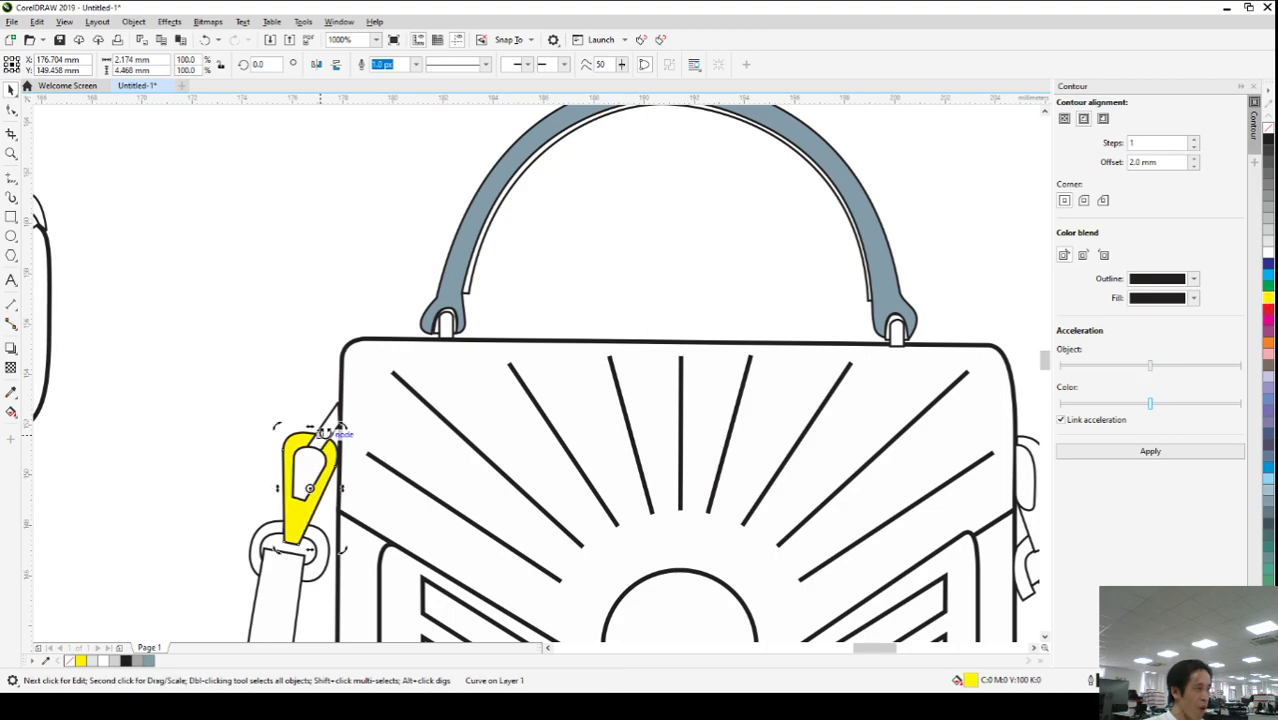
click(1268, 254)
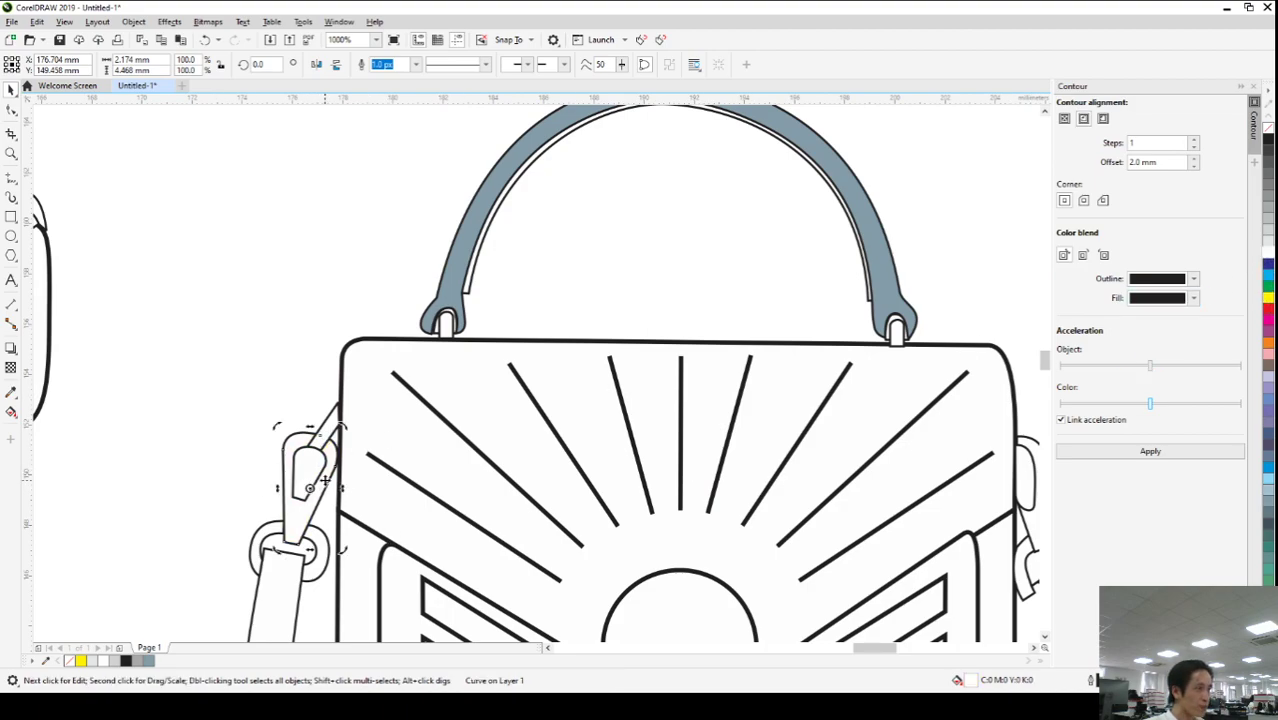
click(1267, 300)
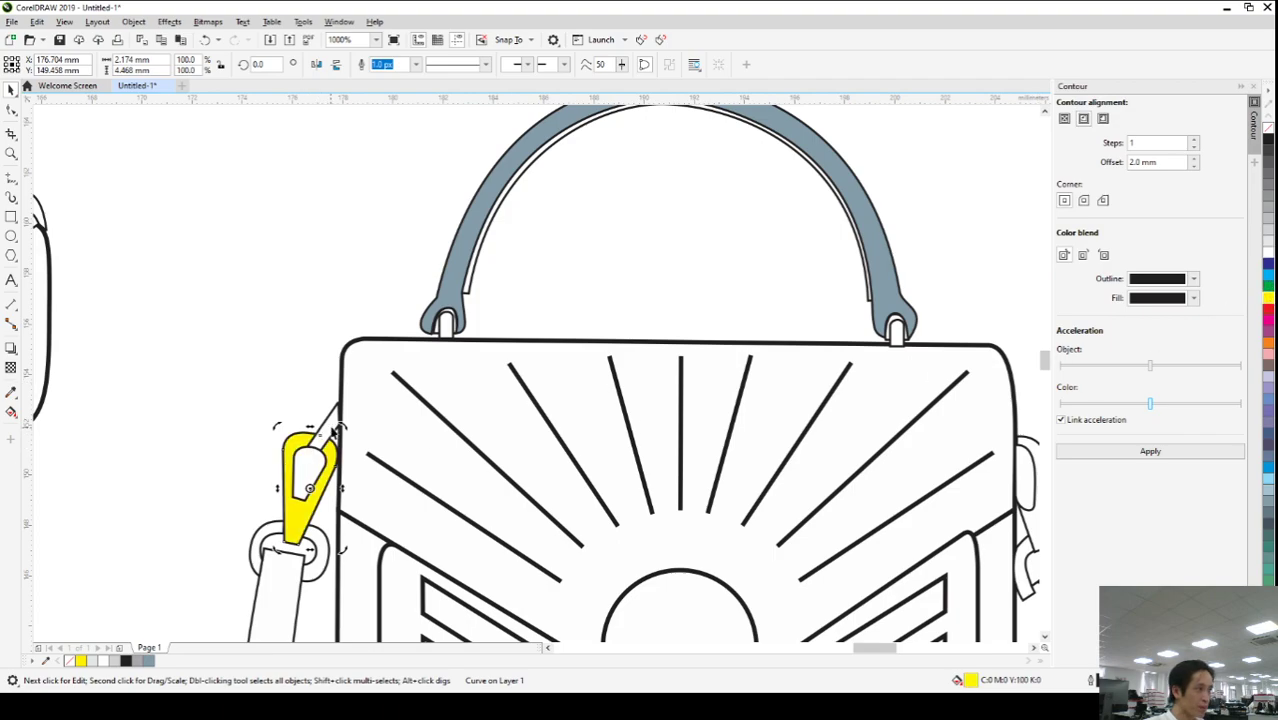
click(334, 425)
click(1267, 300)
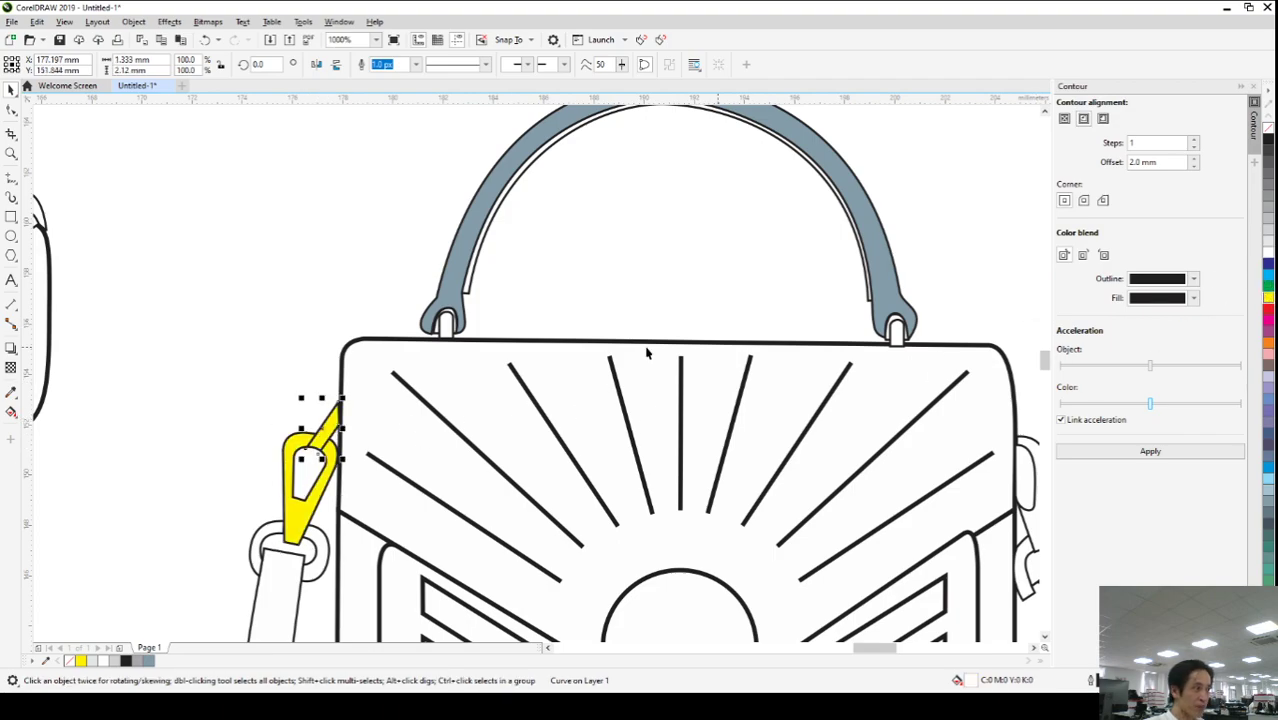
- Bring the yellow connecting strip to the front so that its rounded end overlaps the snap hook
click(83, 163)
key(F10)
scroll(310, 452, up, 3)
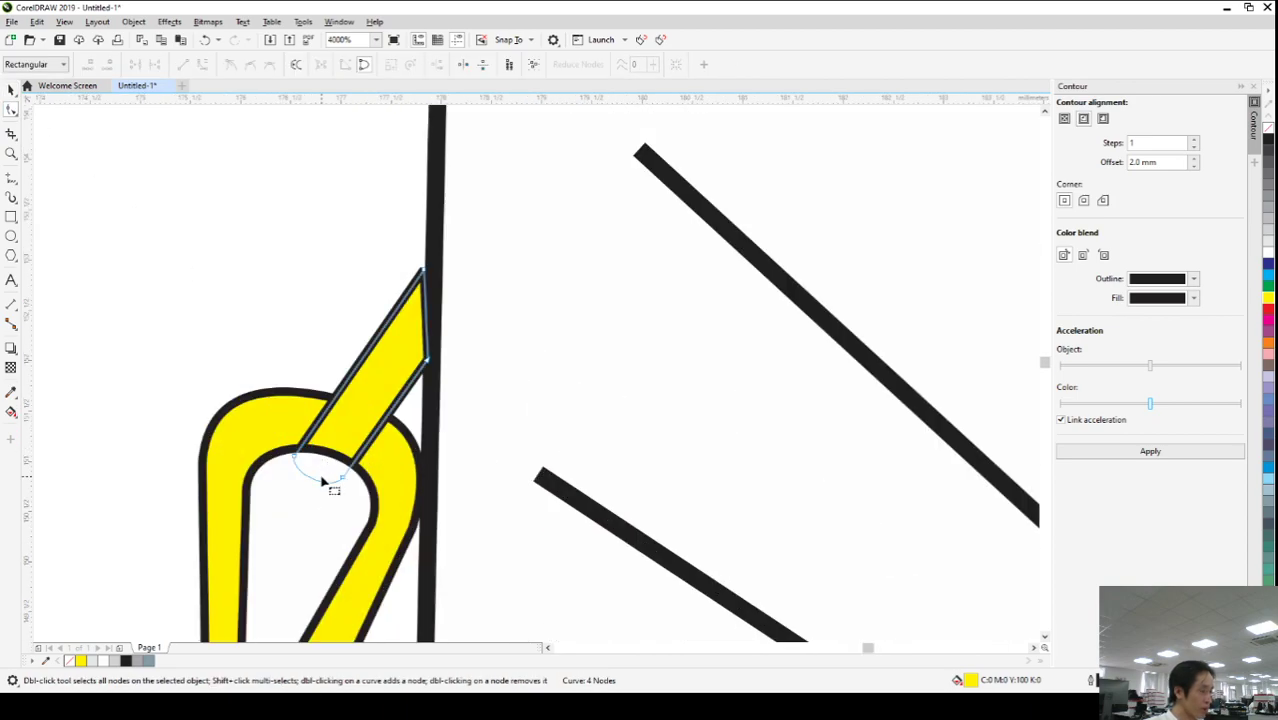
click(11, 92)
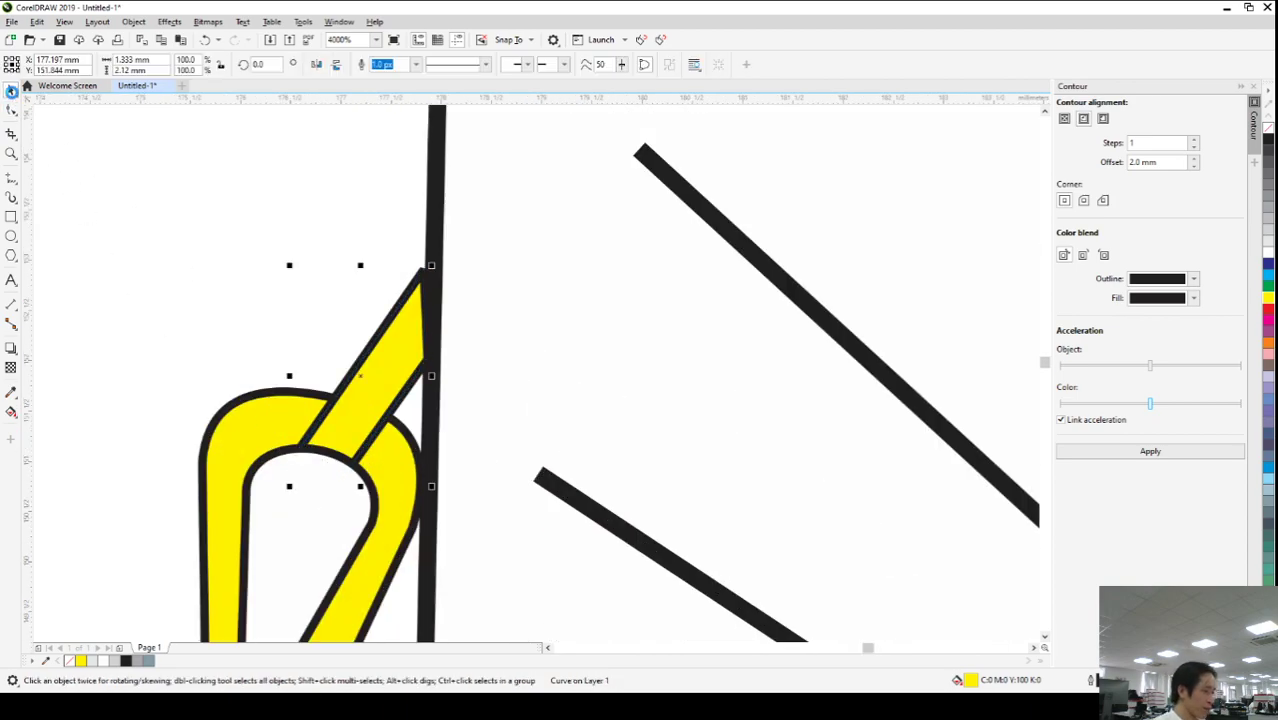
key(shift+Page_Up)
scroll(228, 403, down, 2)
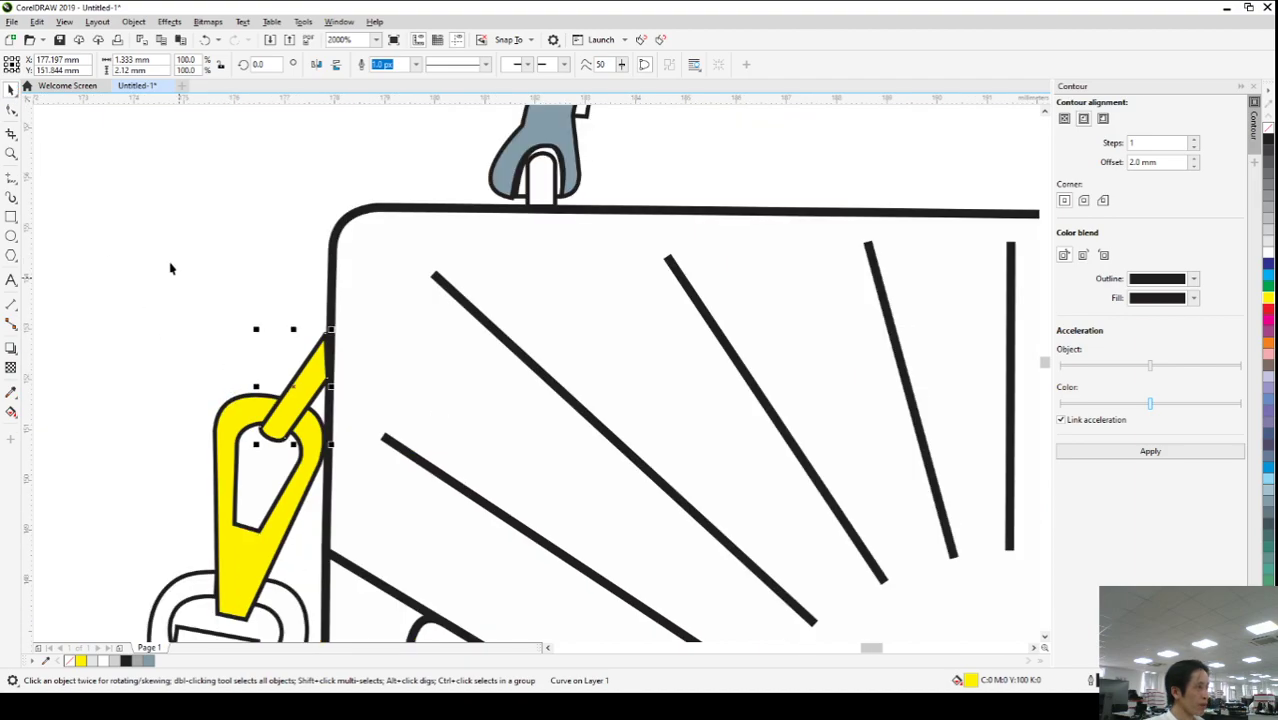
right_click(1268, 298)
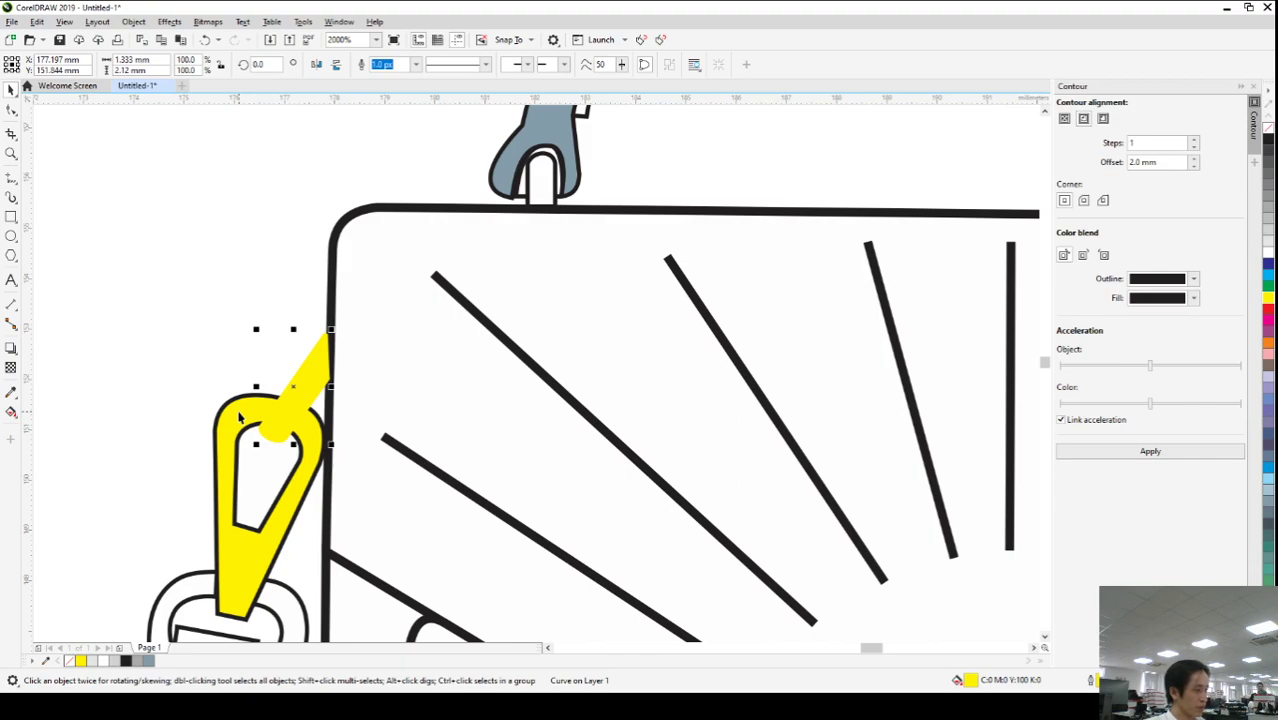
- Set the outline width of all the decorated bag's objects to Hairline
scroll(330, 445, down, 8)
drag(546, 571, 322, 385)
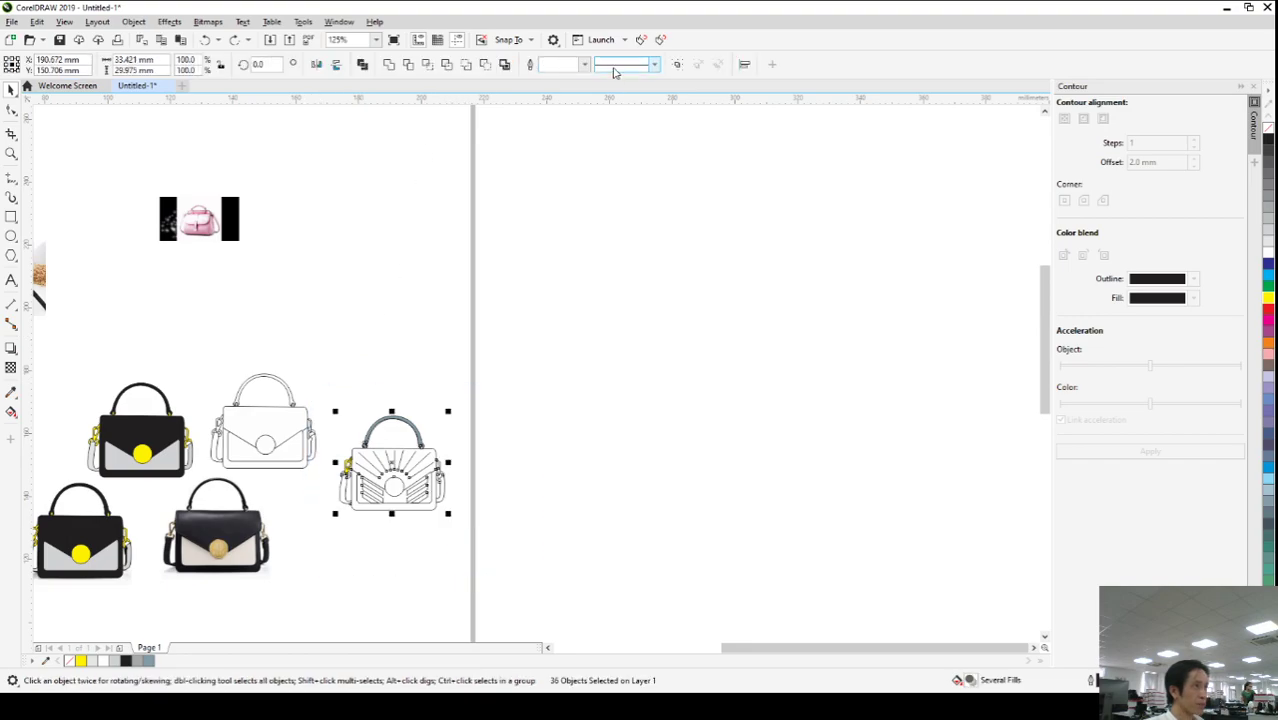
click(583, 69)
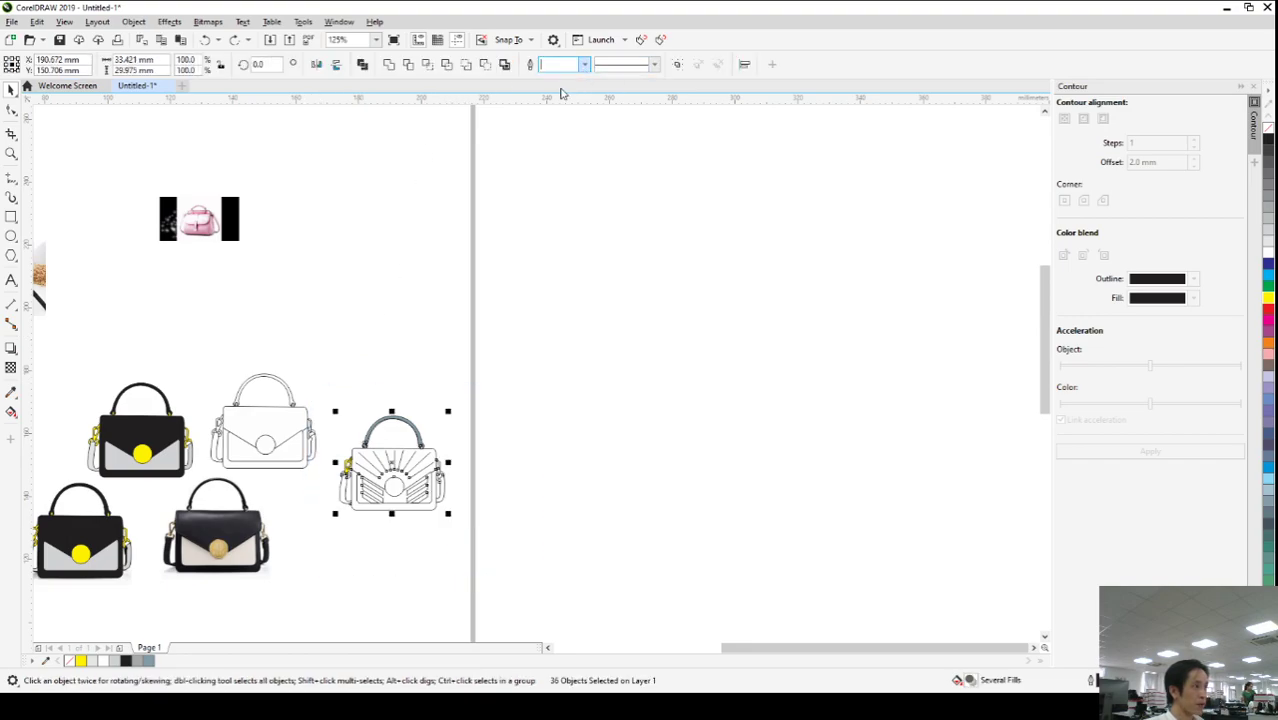
click(610, 245)
- Fill both halves of the ring below the left snap hook with yellow (C:0 M:0 Y:100 K:0)
scroll(427, 447, up, 6)
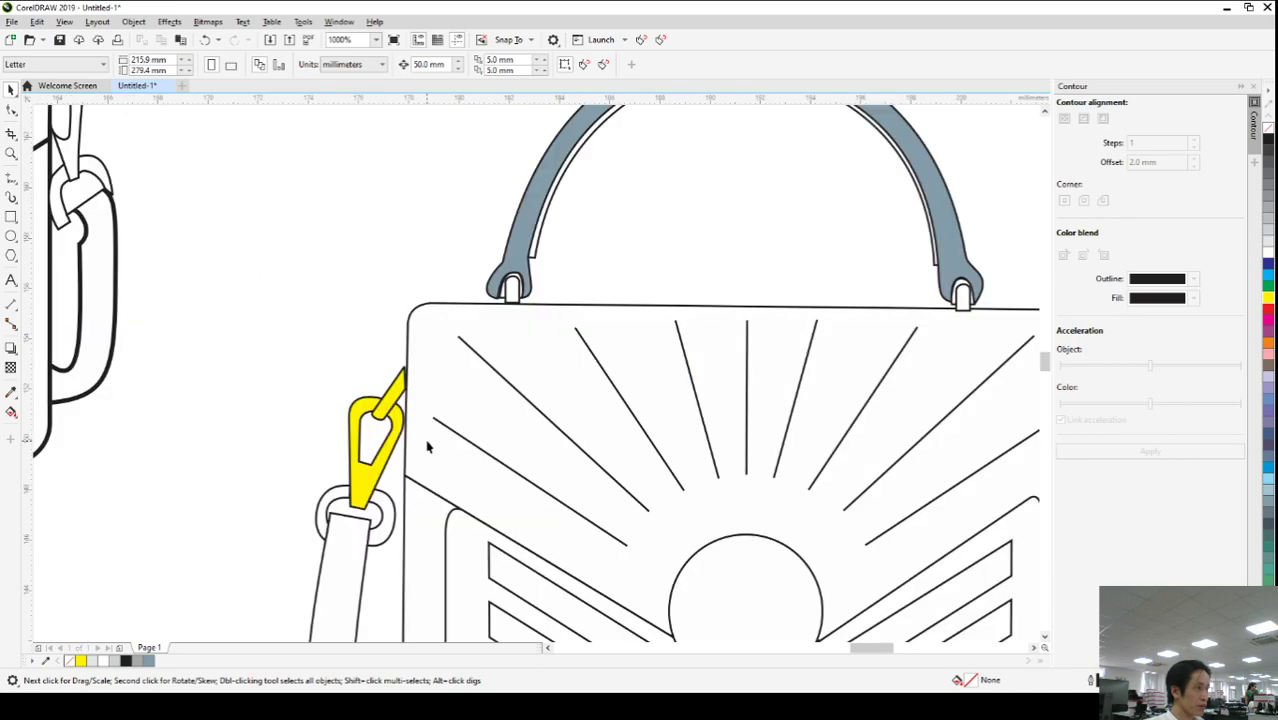
click(390, 528)
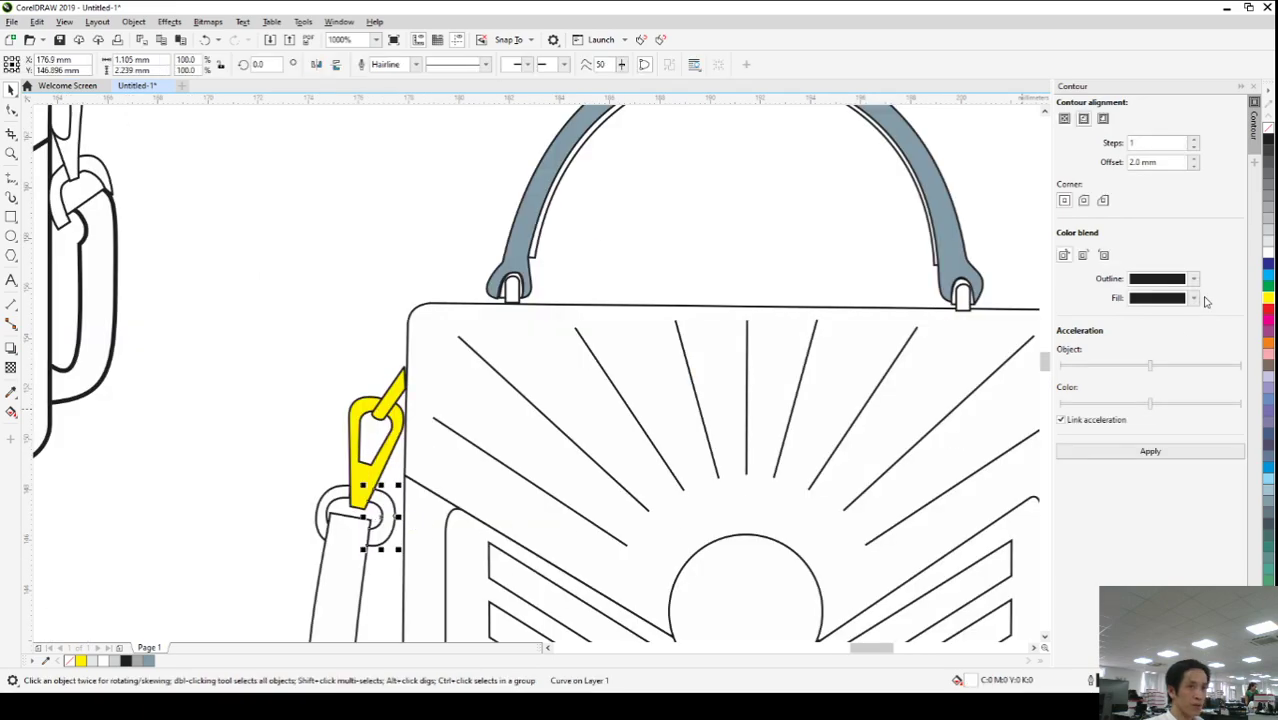
click(1265, 300)
click(332, 512)
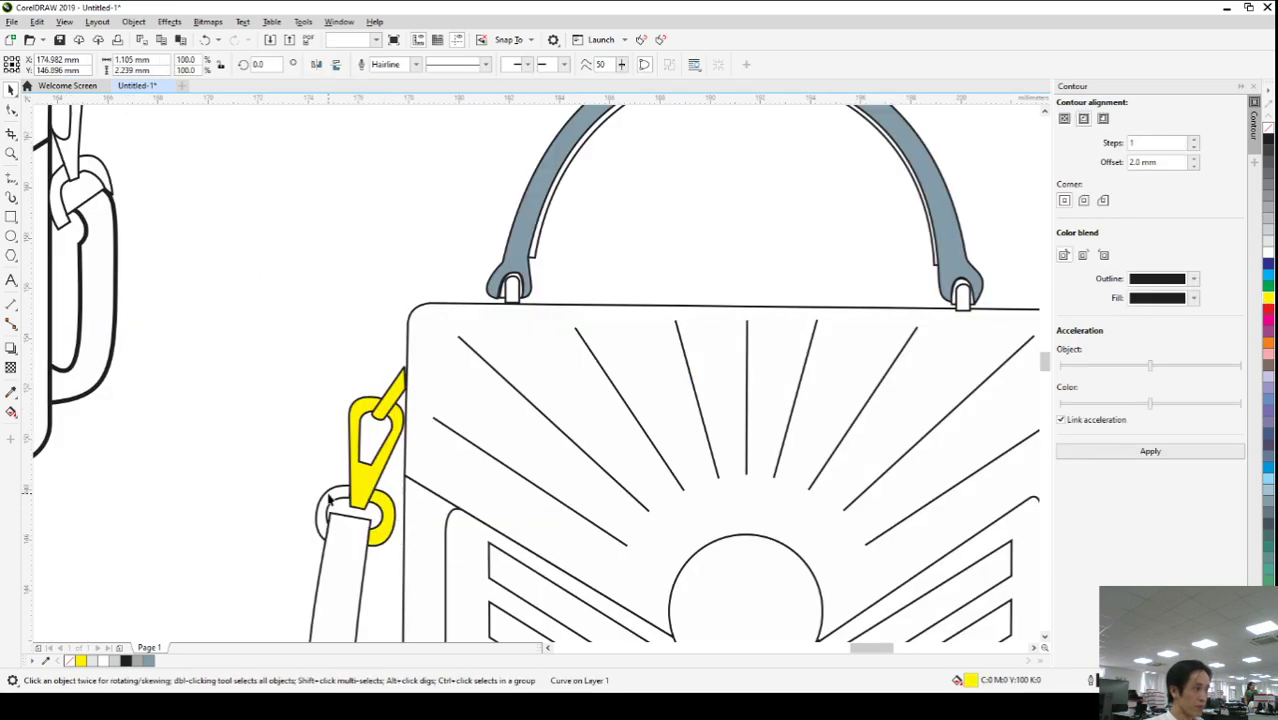
click(1267, 300)
- Try lavender and light blue fills on the left shoulder strap, and settle on the handle's blue-grey (C:20 M:0 Y:0 K:40)
scroll(300, 381, down, 3)
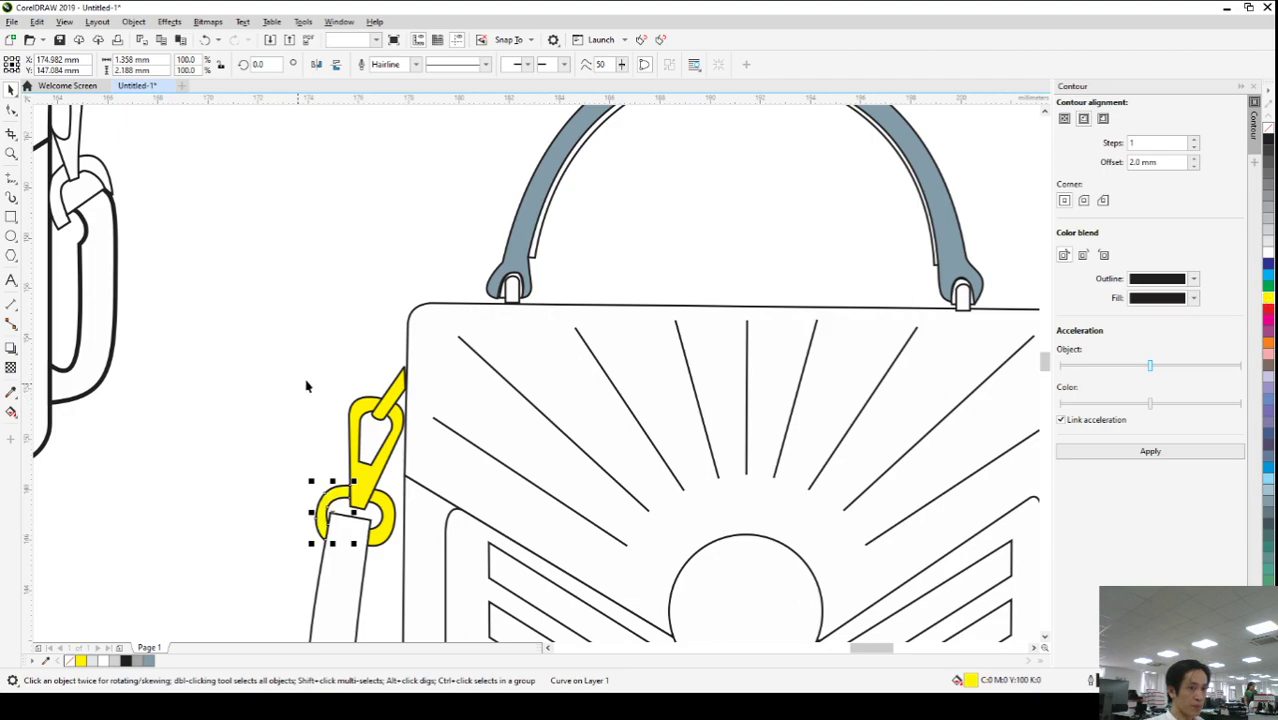
scroll(372, 453, up, 3)
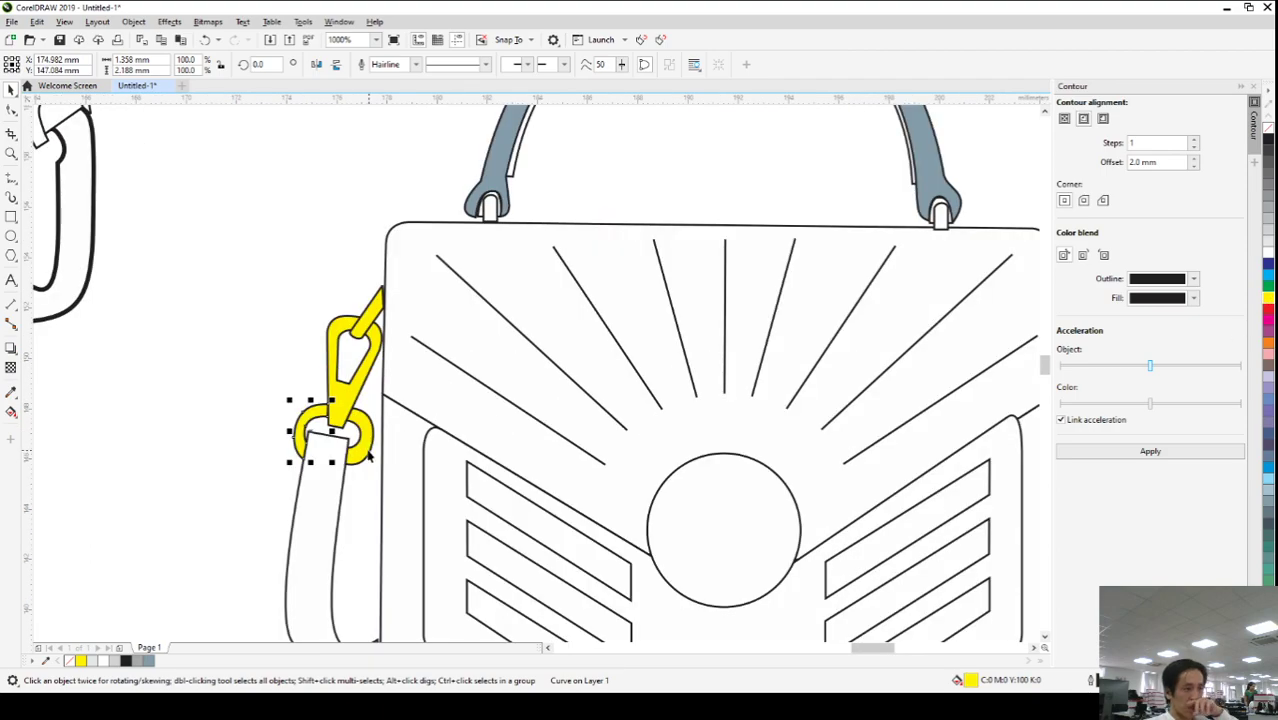
click(335, 520)
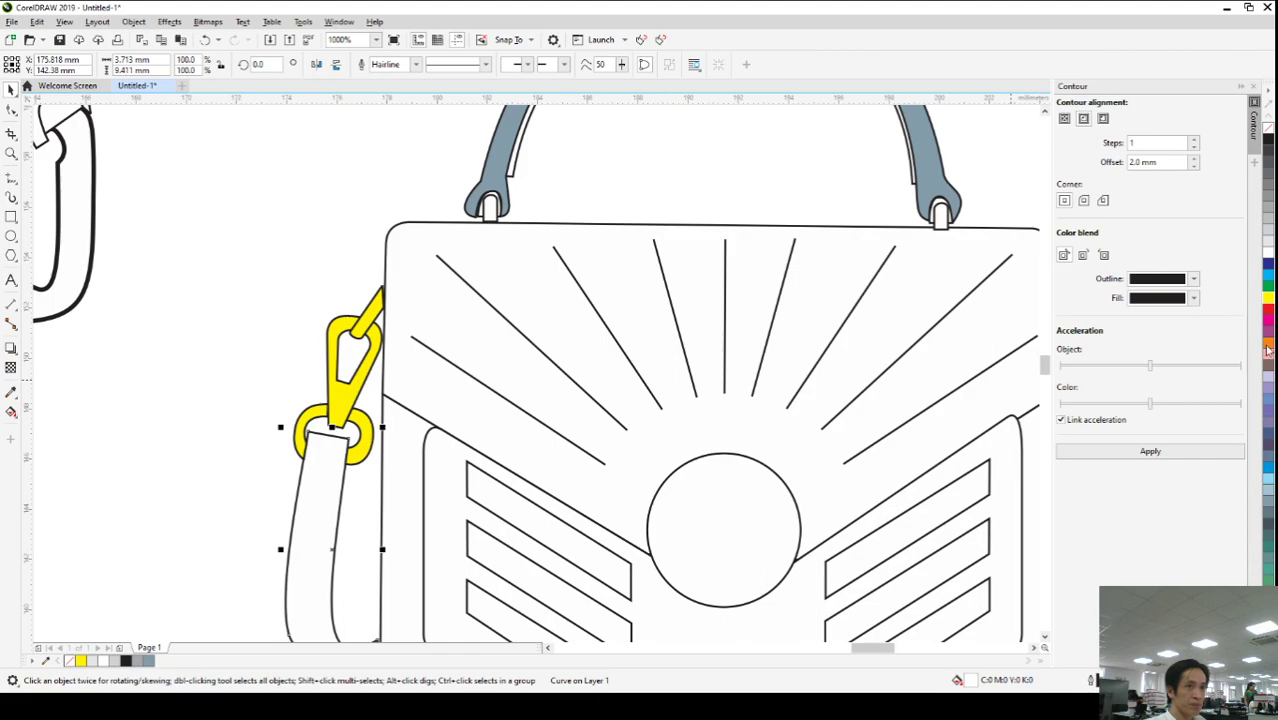
click(1268, 380)
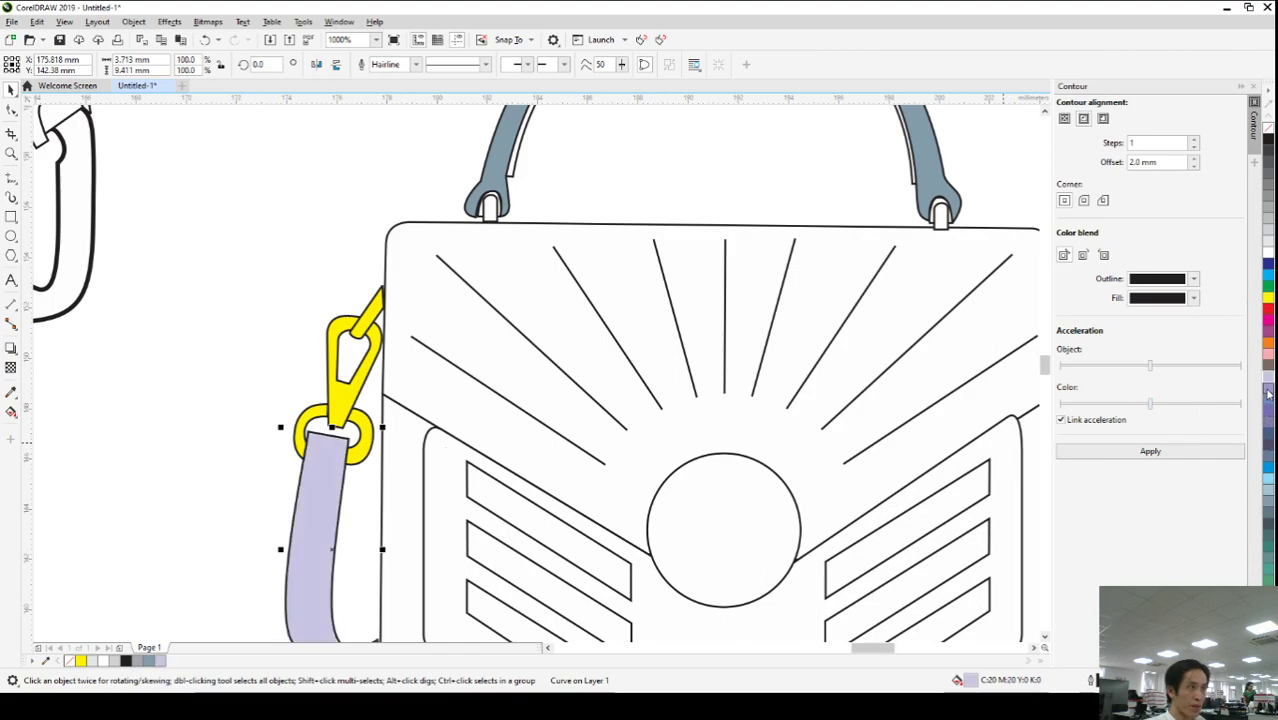
click(1266, 387)
scroll(299, 412, down, 2)
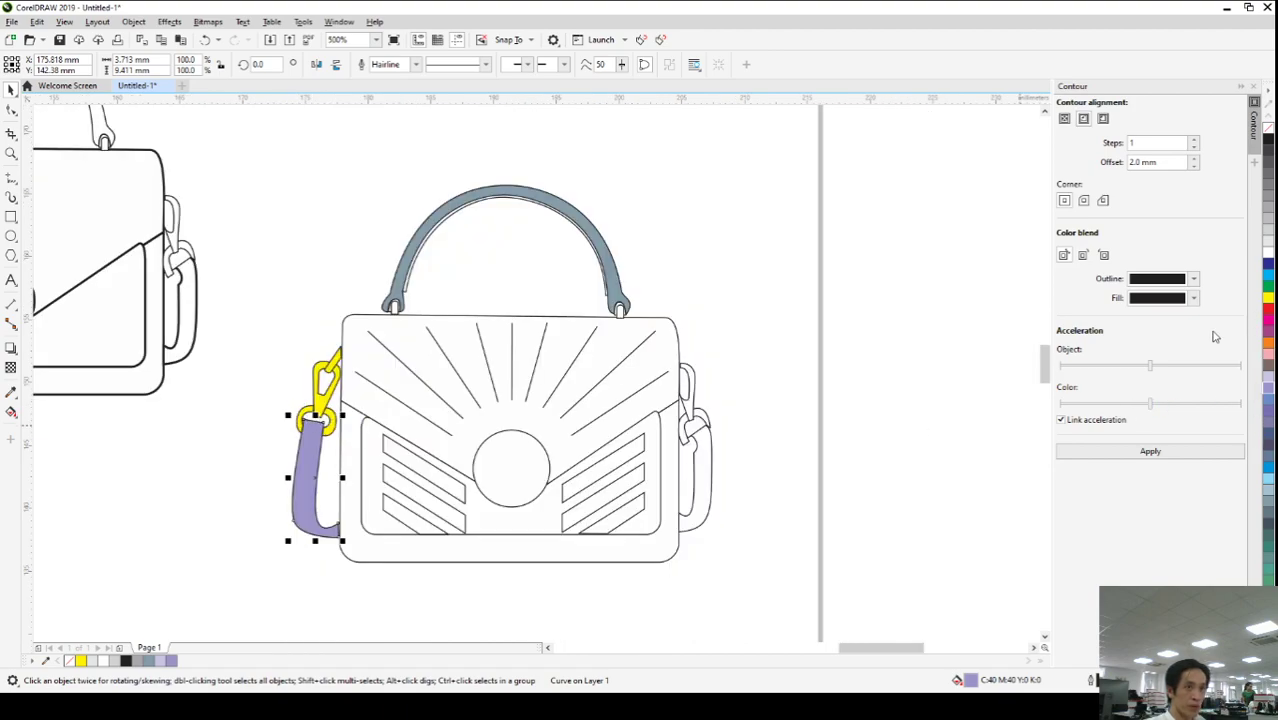
click(1269, 491)
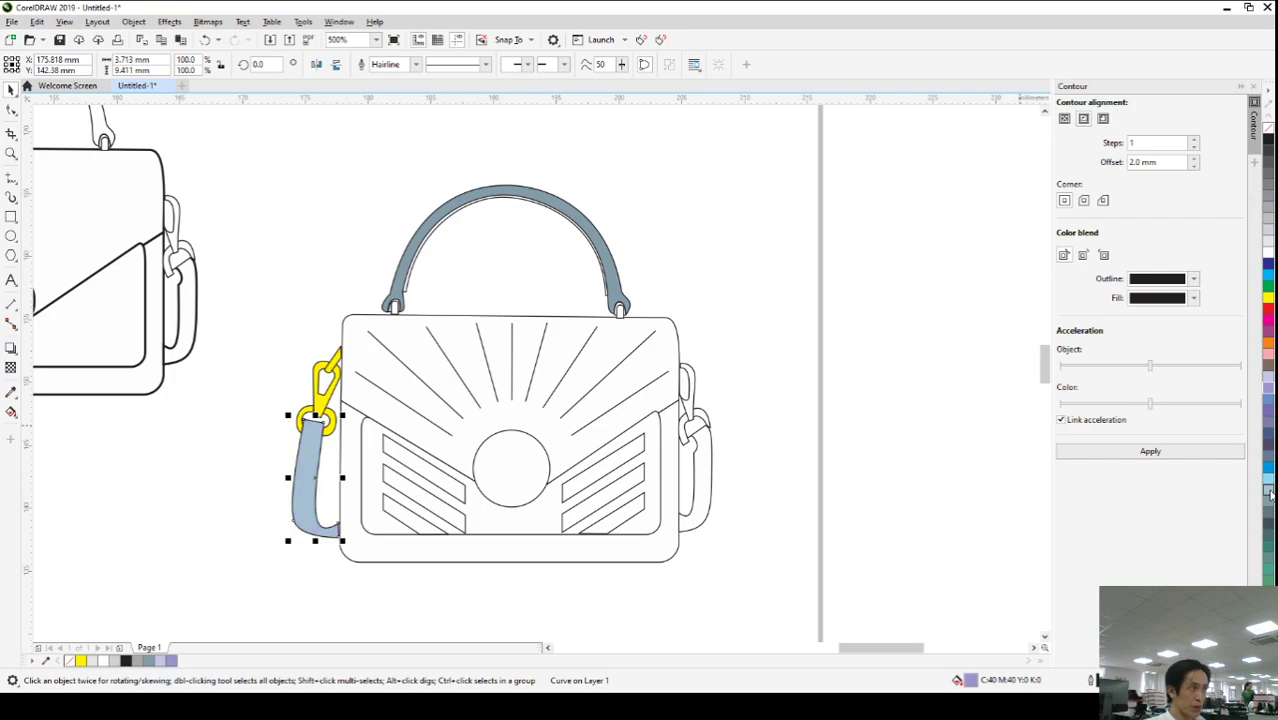
click(1268, 505)
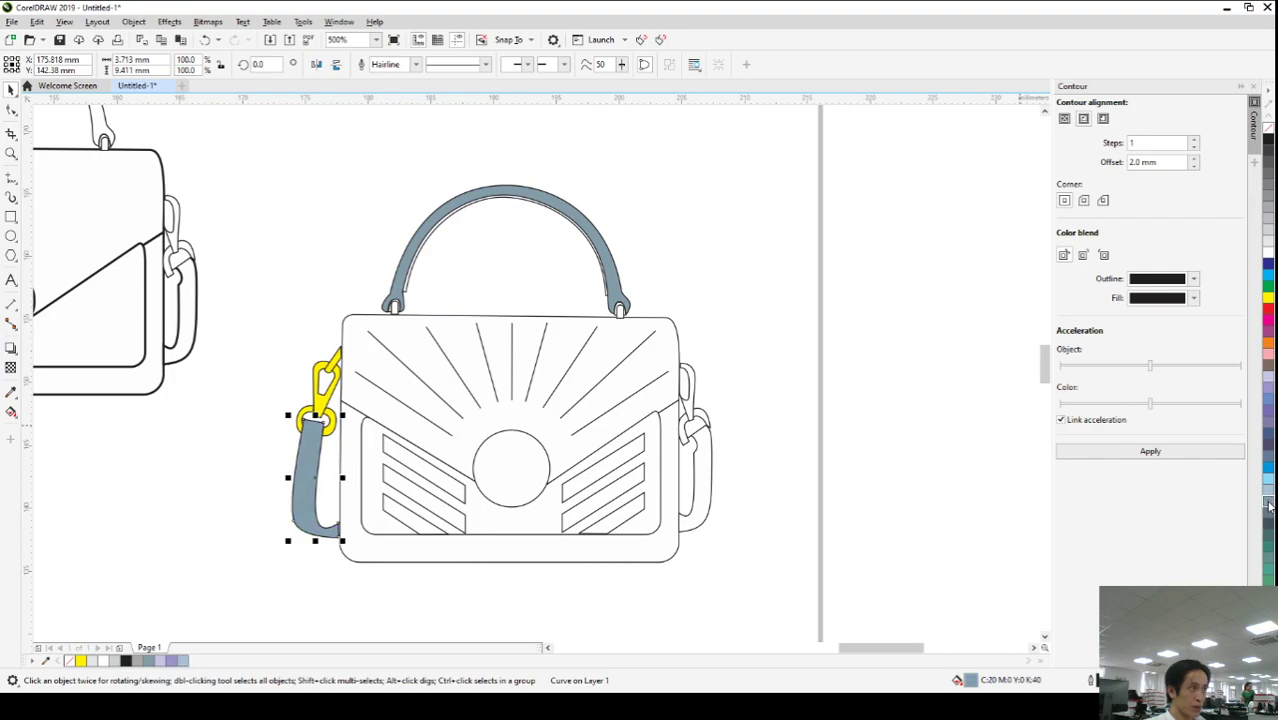
- Fill the shoulder strap on the bag's right side with the same blue-grey as the handle
click(899, 431)
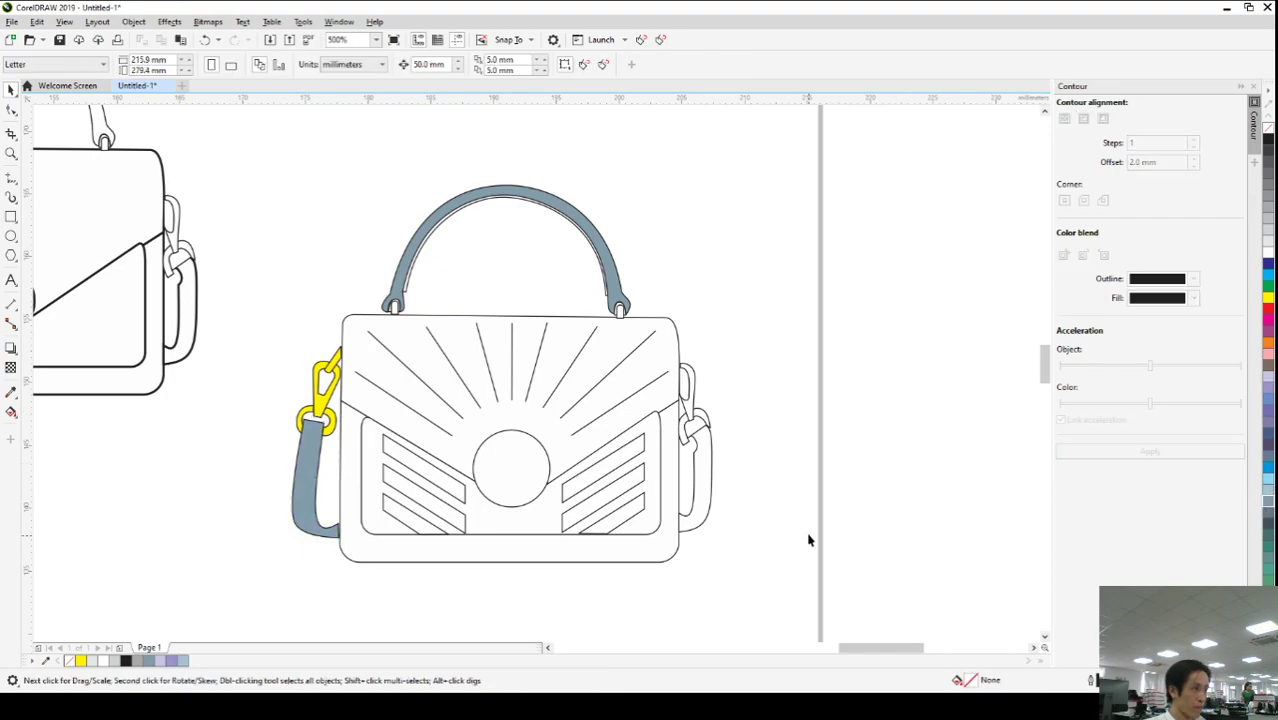
click(705, 474)
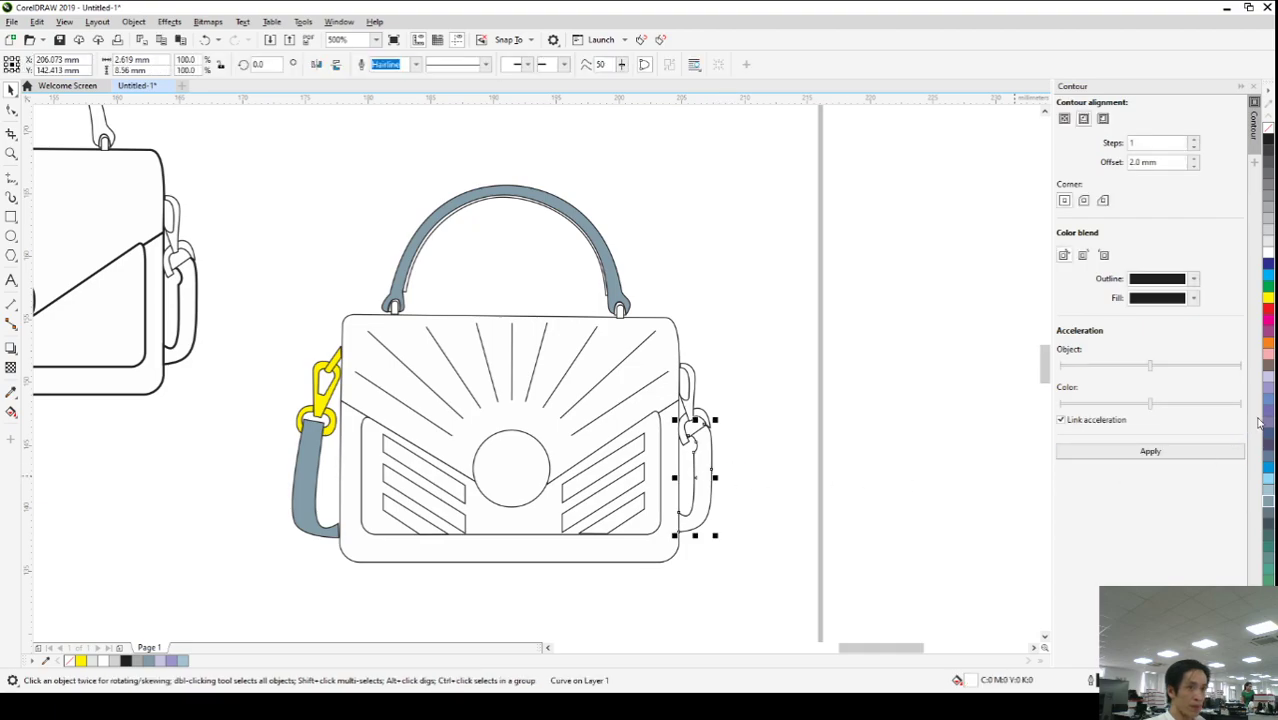
click(1267, 503)
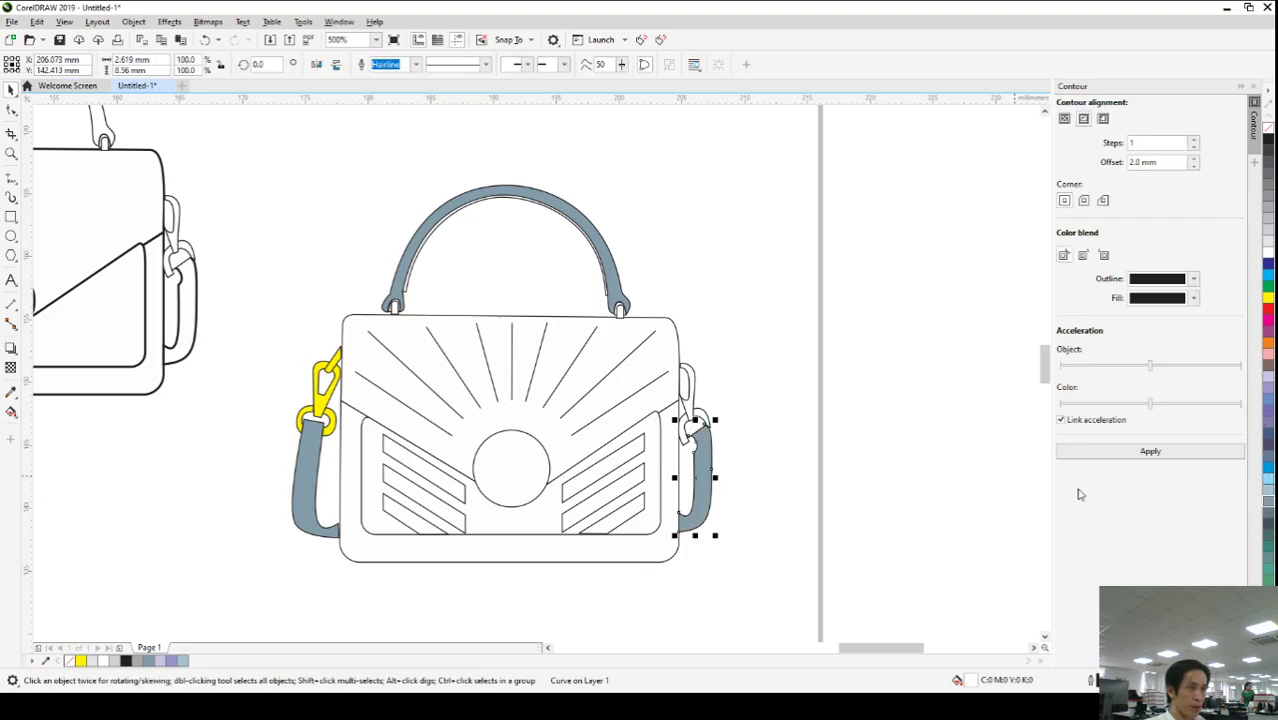
- Fill the snap hook and the ring on the bag's right side with yellow (C:0 M:0 Y:100 K:0)
click(693, 380)
click(1268, 300)
click(705, 424)
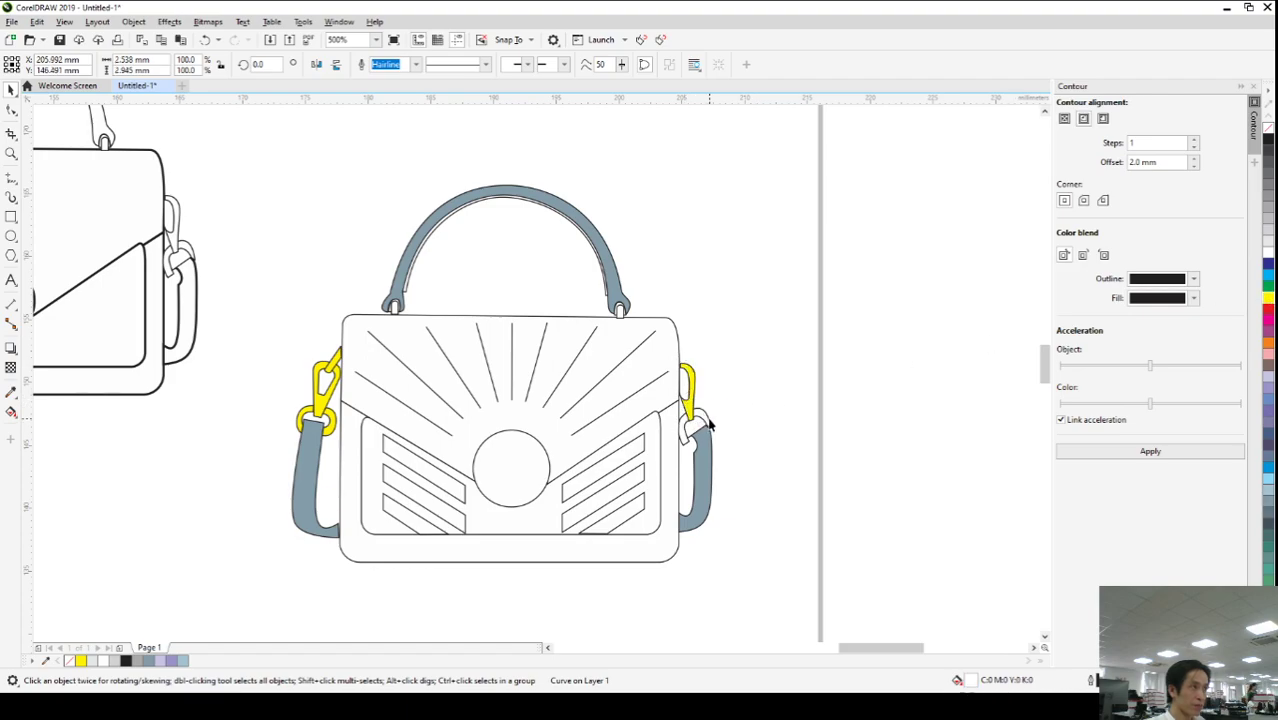
click(1268, 302)
click(953, 438)
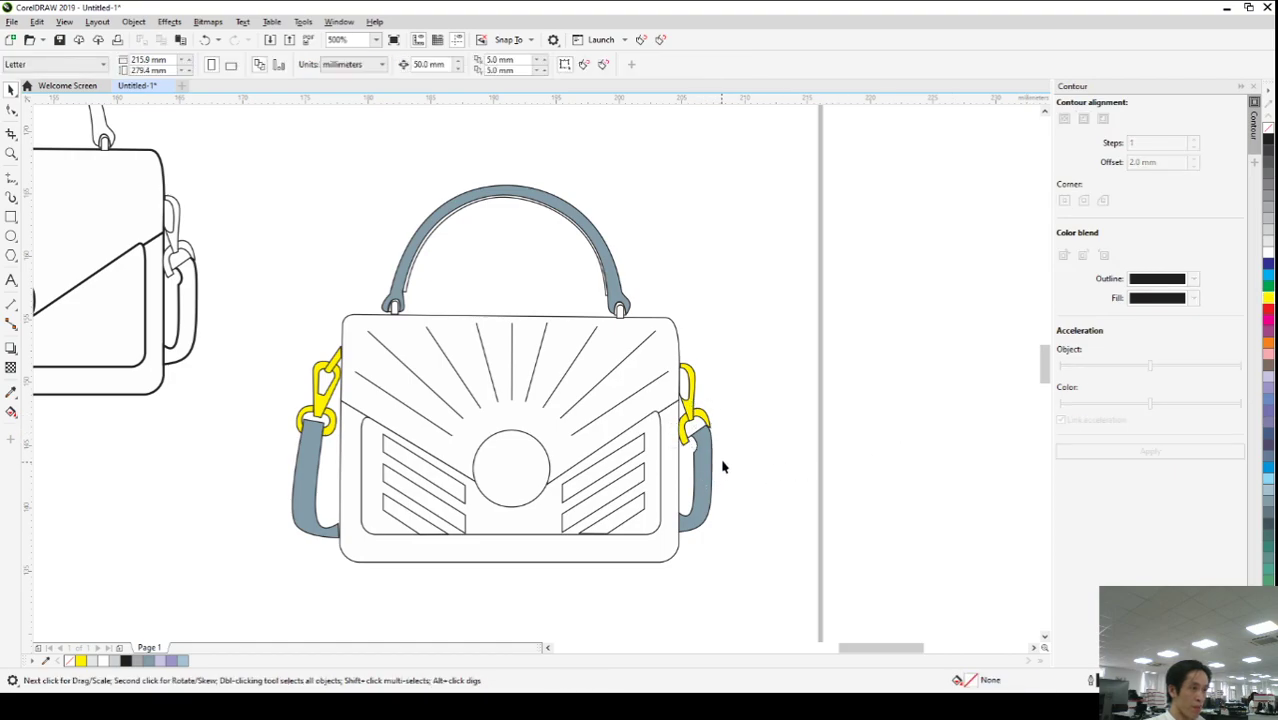
scroll(720, 448, up, 2)
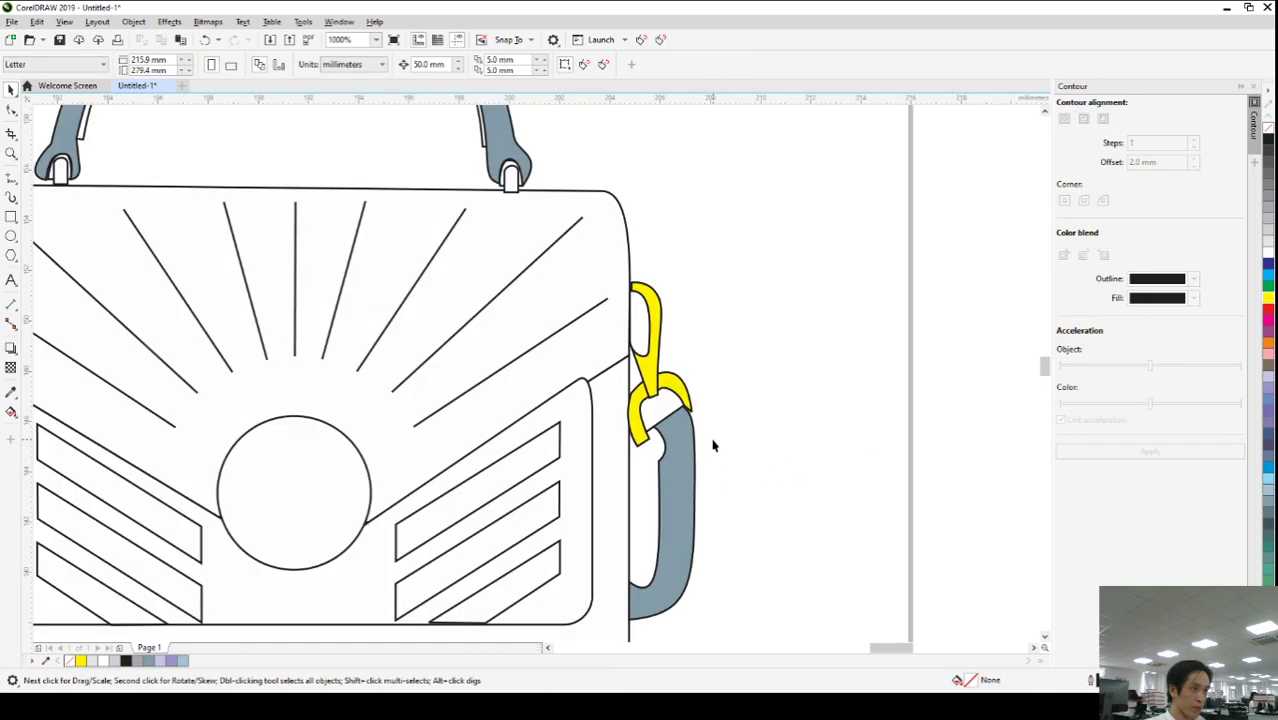
click(11, 177)
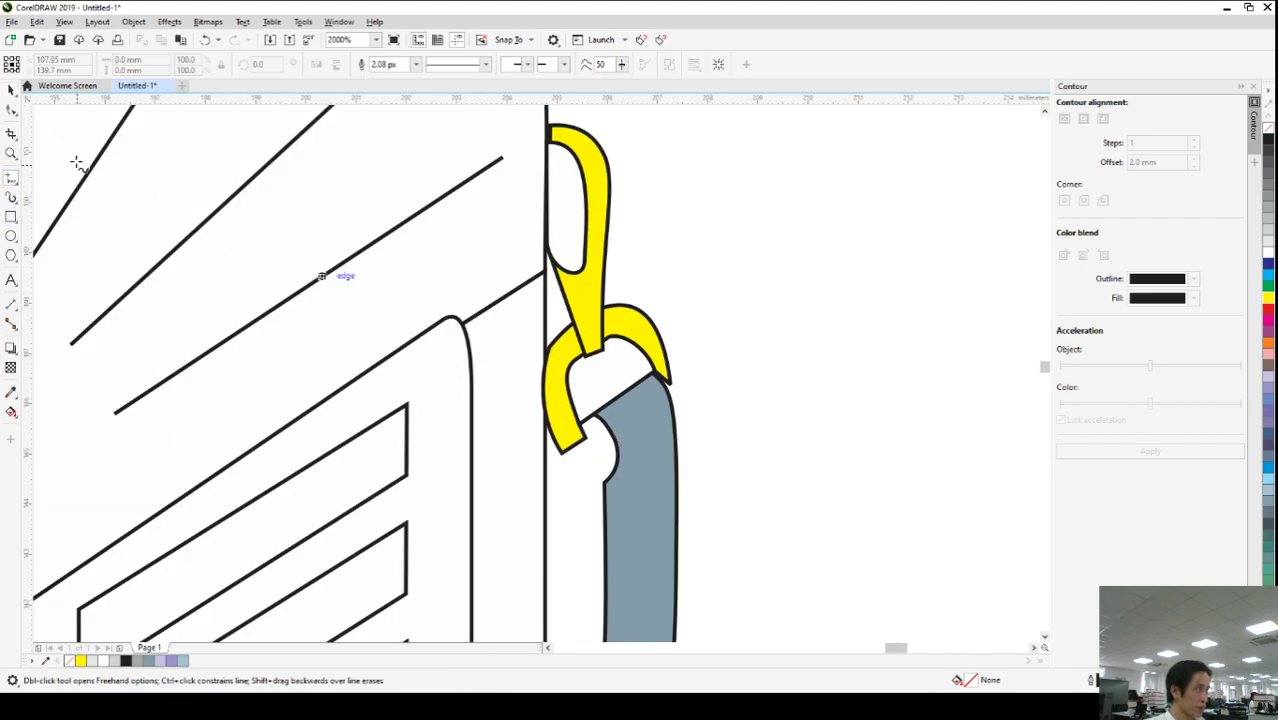
click(11, 90)
scroll(753, 467, down, 1)
scroll(746, 463, up, 1)
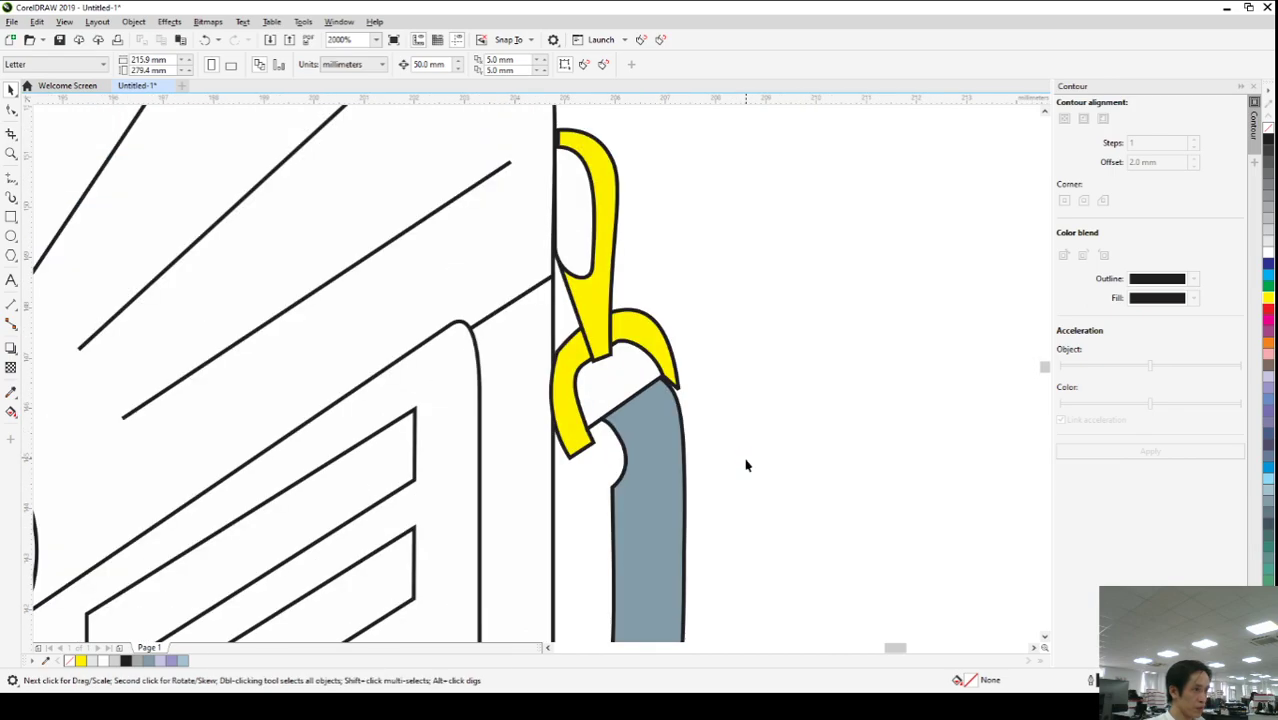
click(11, 177)
scroll(585, 445, up, 1)
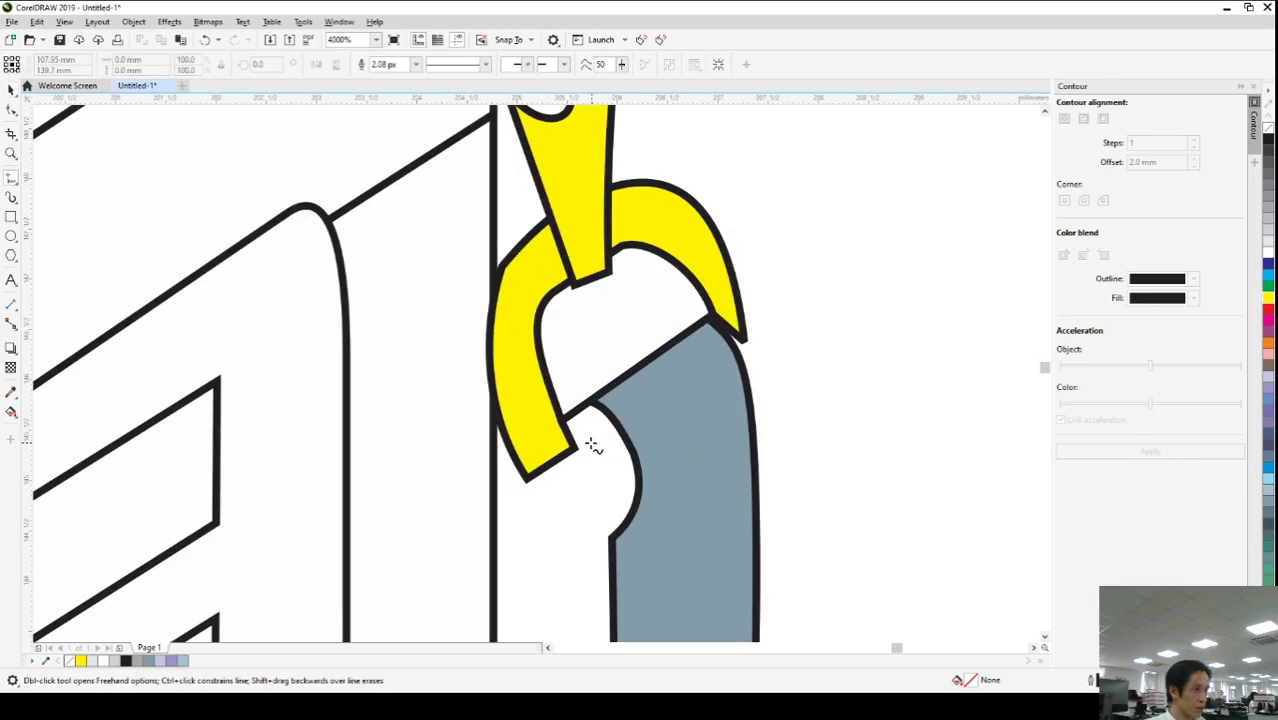
click(575, 448)
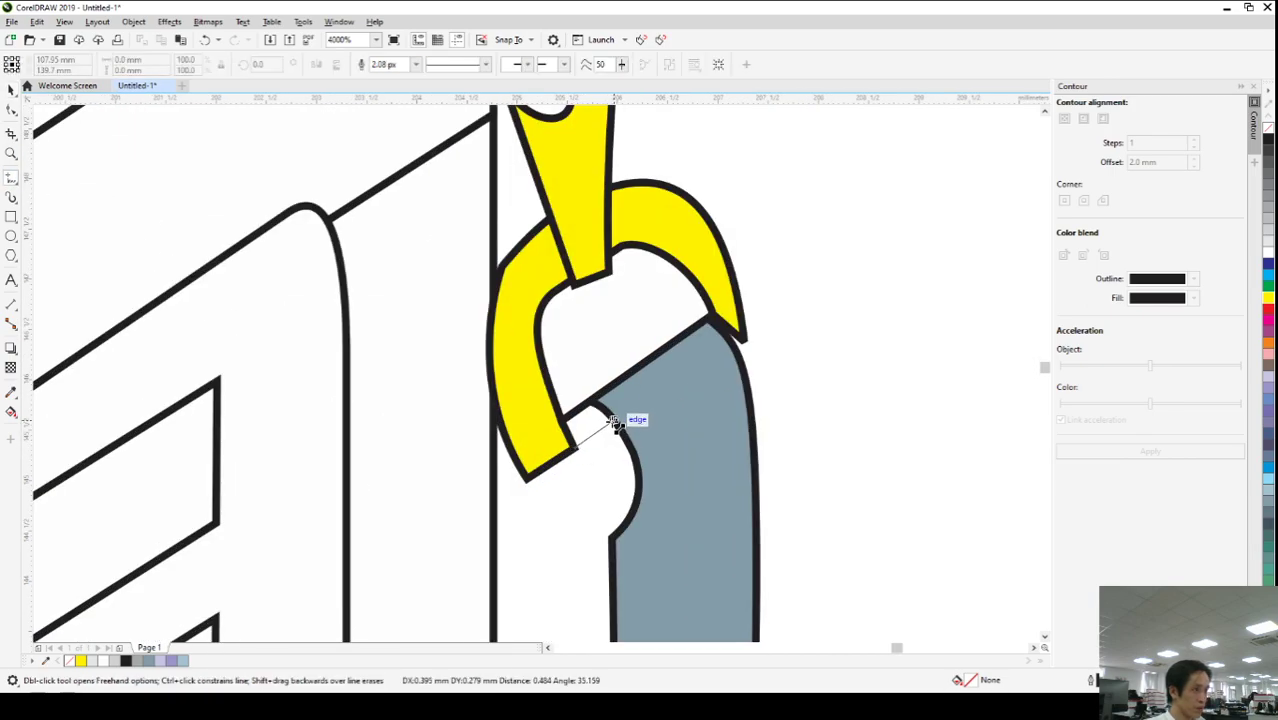
click(614, 422)
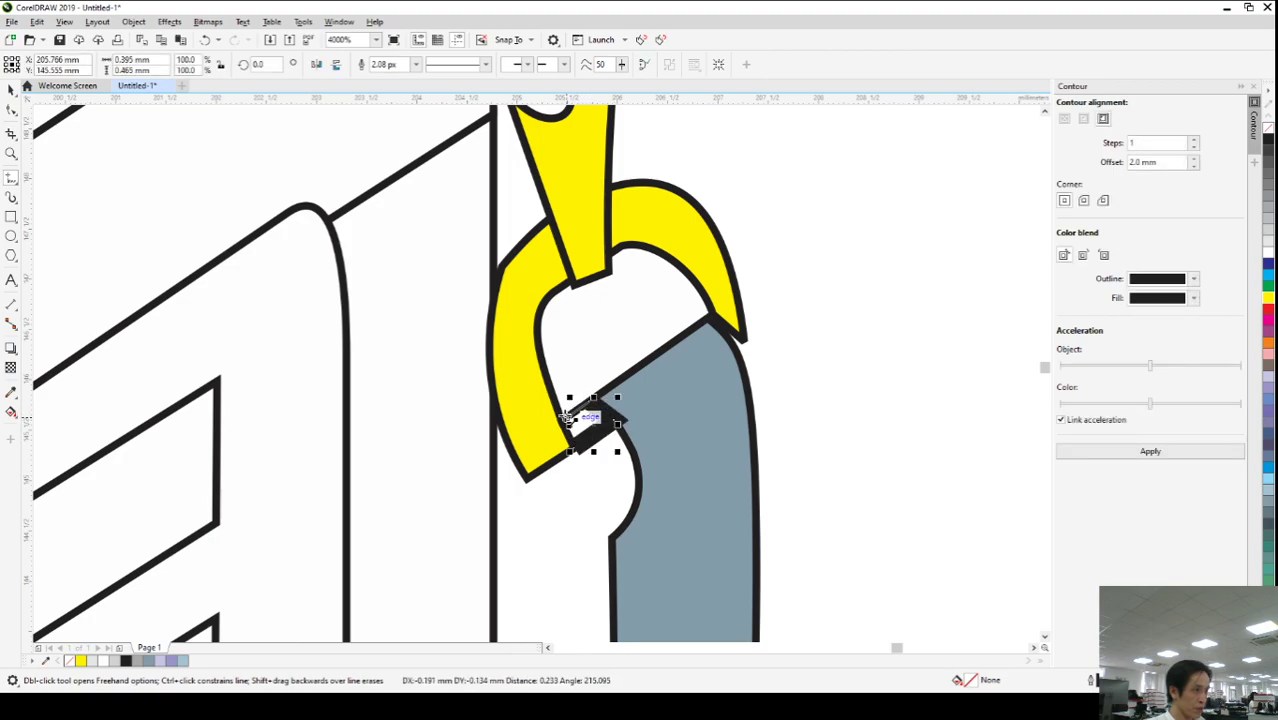
click(561, 423)
click(575, 448)
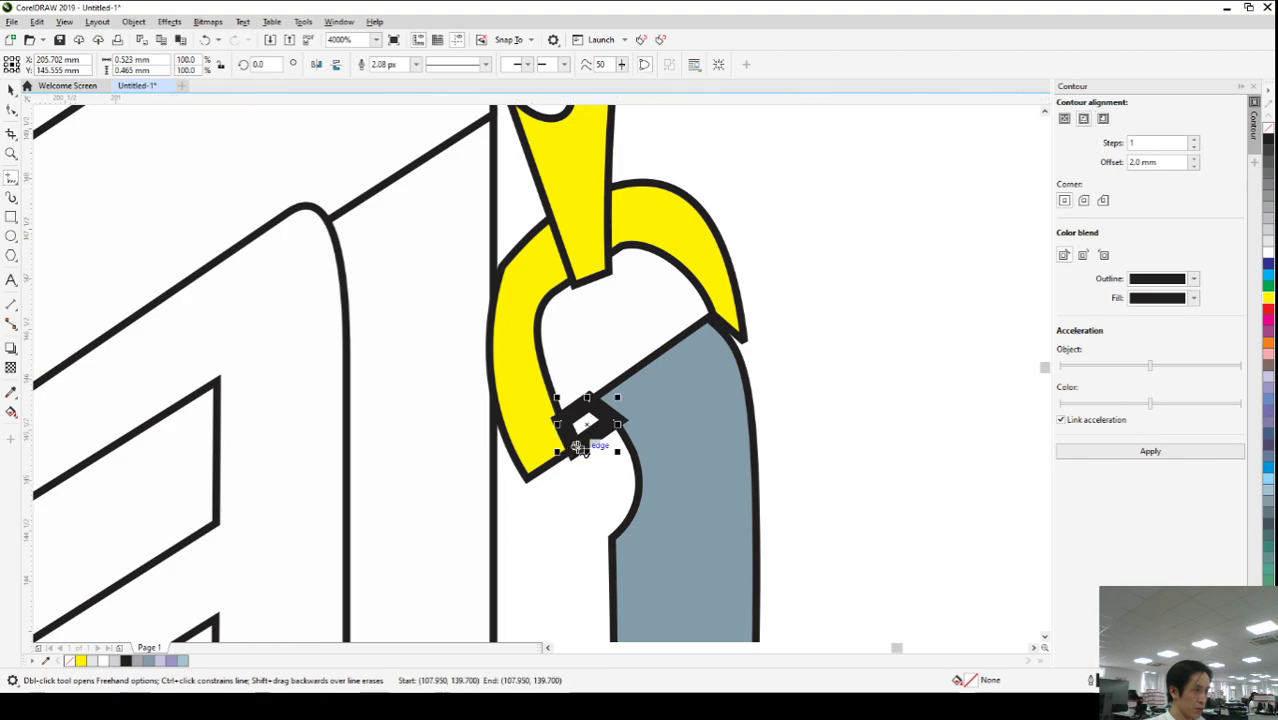
click(11, 90)
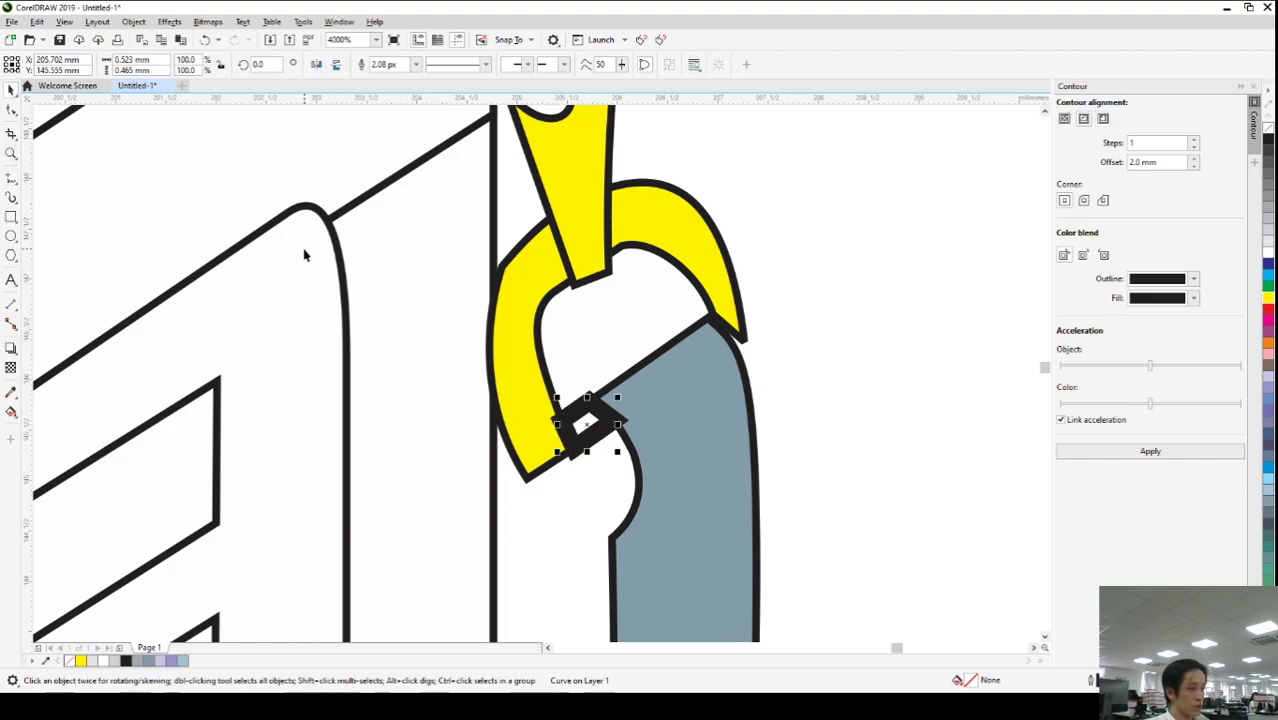
key(Delete)
- Reshape the lower end of the right yellow ring by moving its end nodes so it reaches the strap's inner edge
scroll(593, 447, up, 2)
click(548, 443)
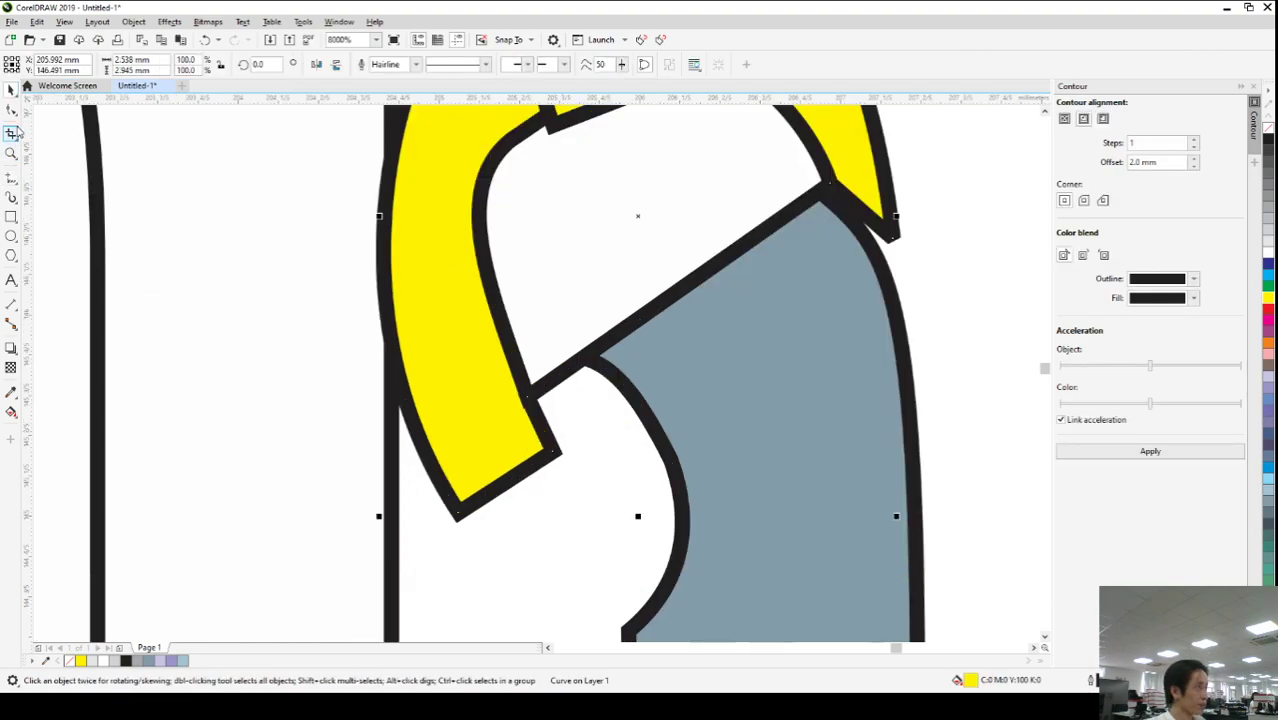
click(12, 110)
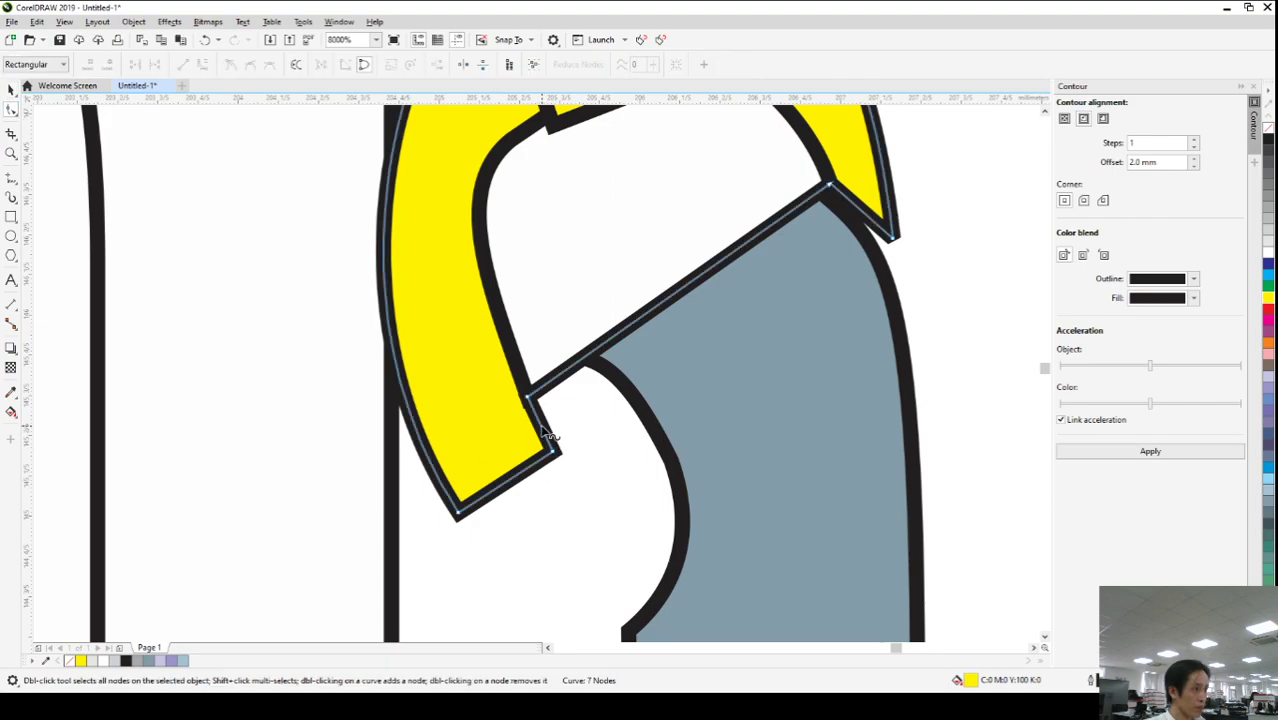
drag(543, 428, 587, 368)
drag(566, 446, 585, 357)
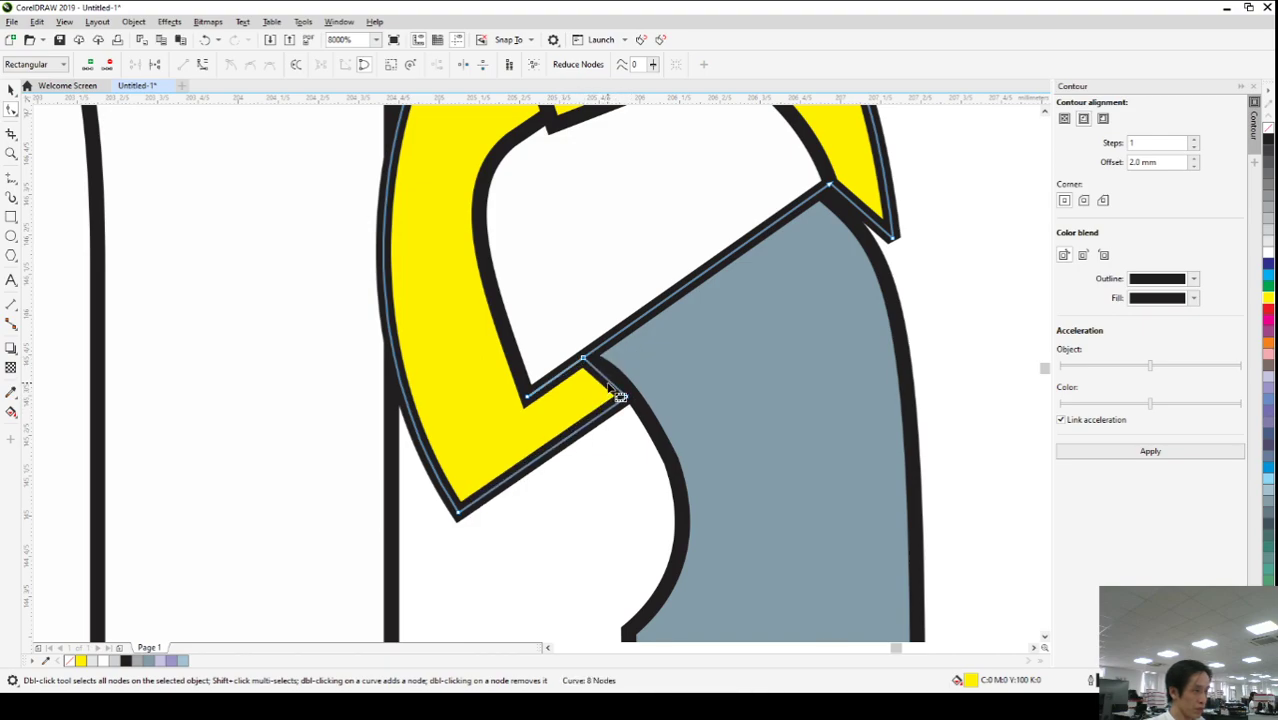
scroll(618, 395, down, 1)
- Draw a narrow straight-sided shape from the right ring's lower edge down to the strap's inner corner
click(9, 173)
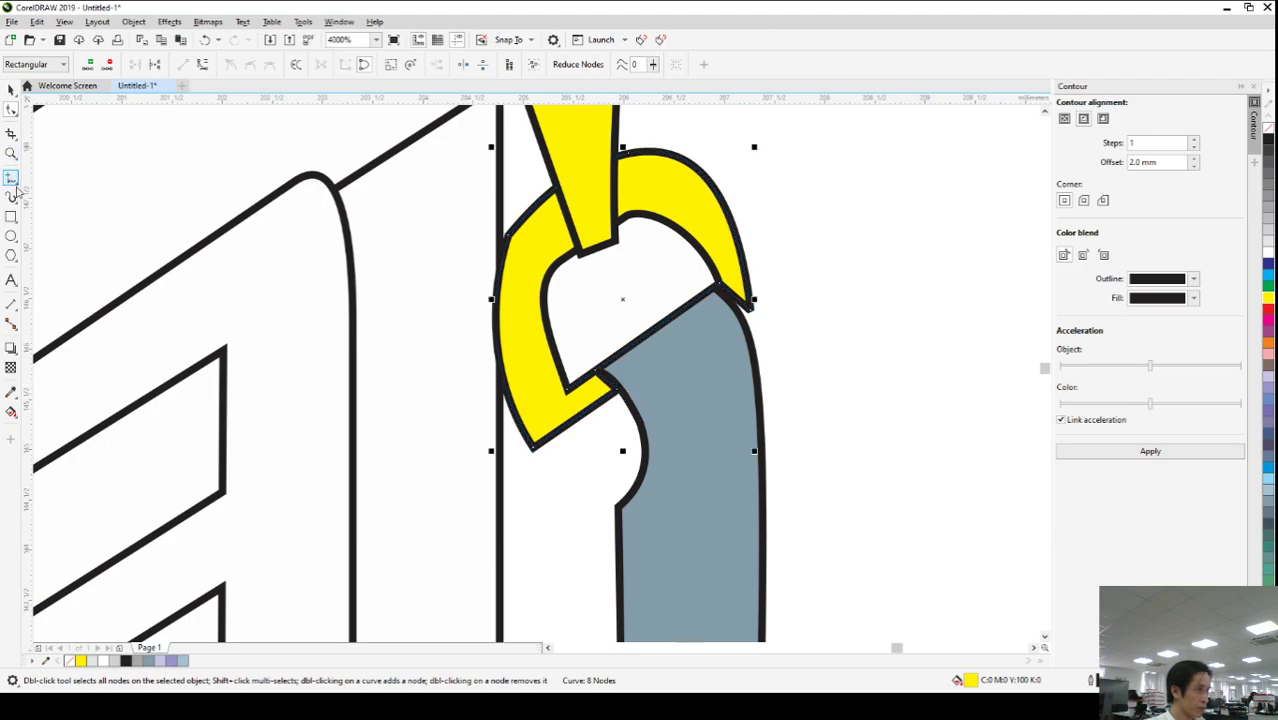
click(577, 422)
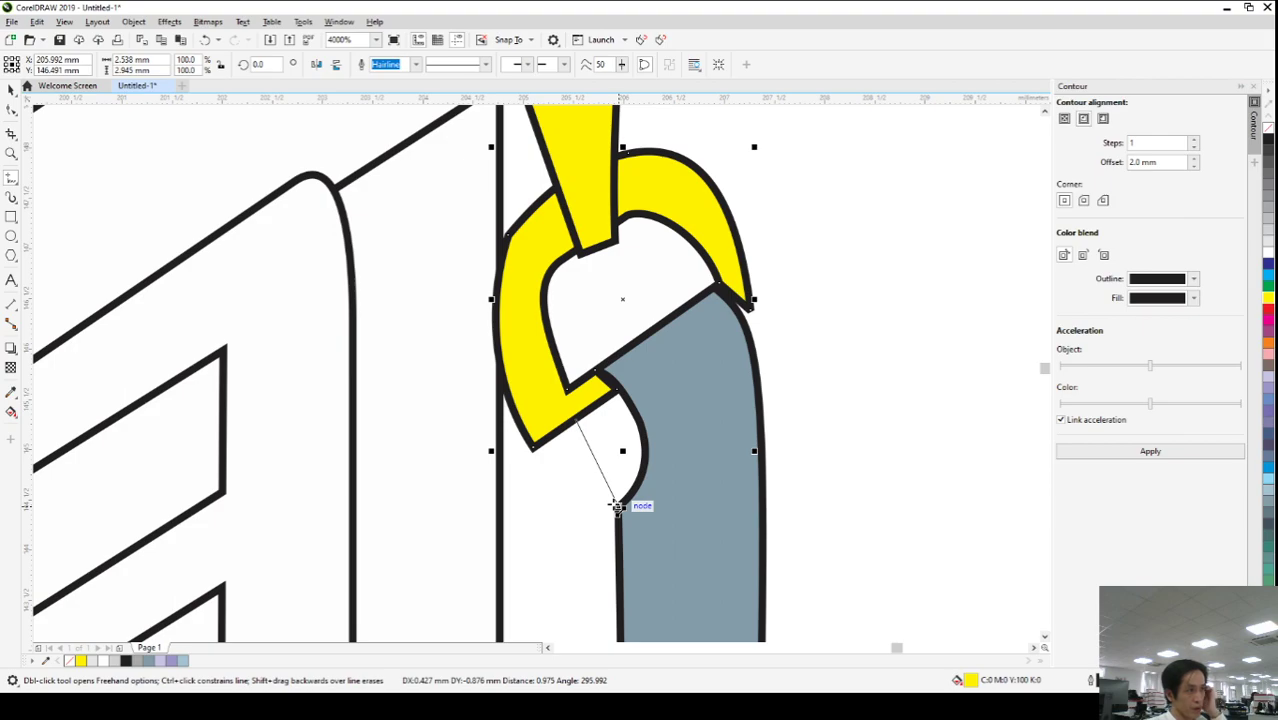
click(618, 506)
click(645, 468)
click(608, 404)
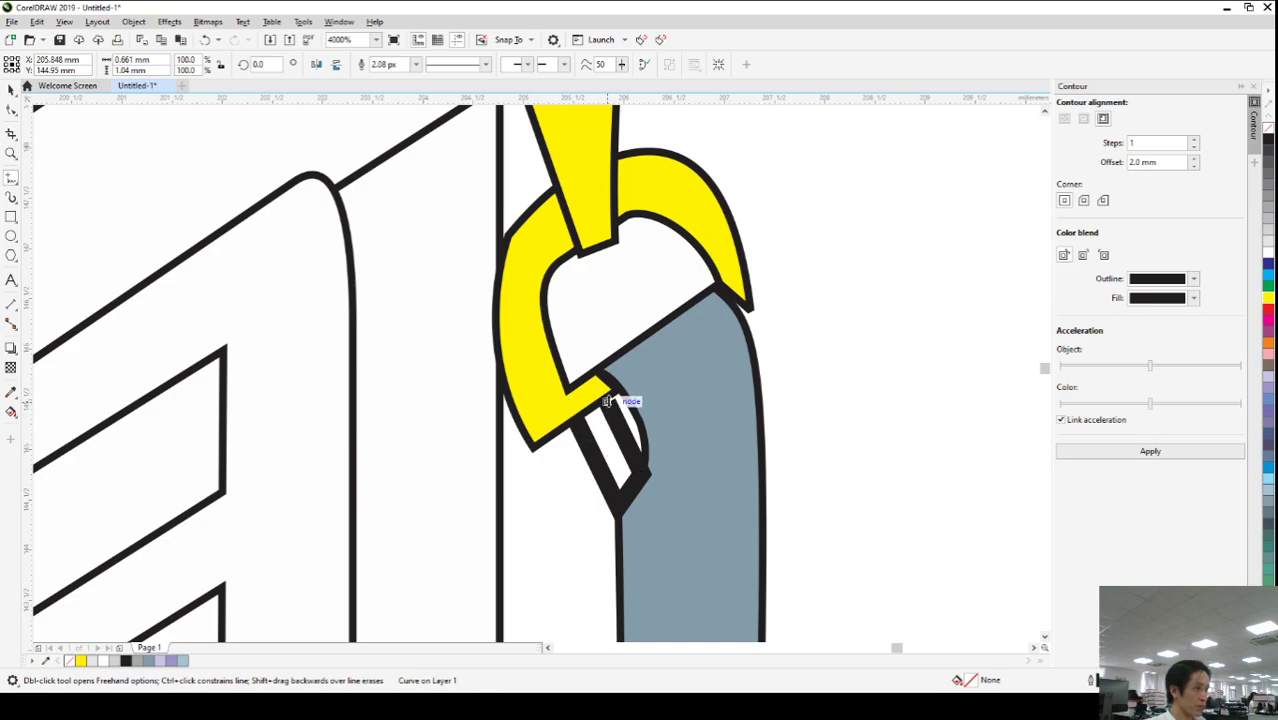
click(576, 418)
click(608, 401)
click(608, 401)
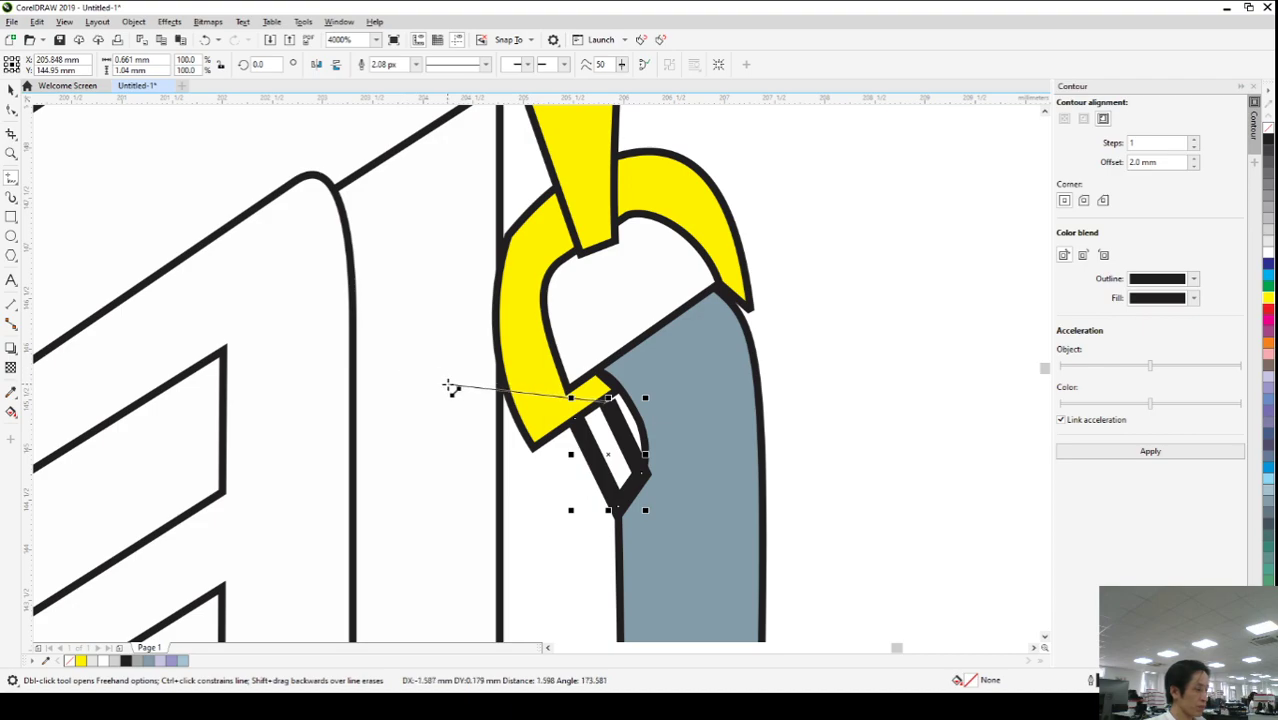
click(12, 112)
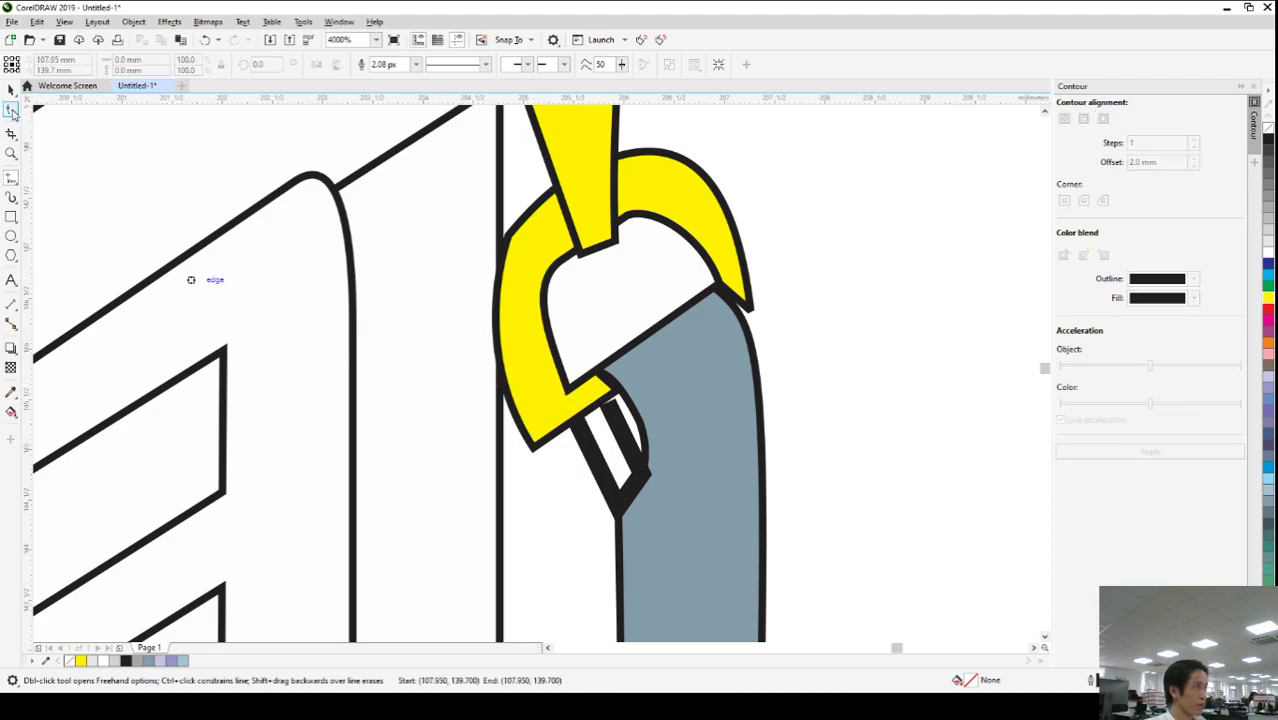
click(620, 435)
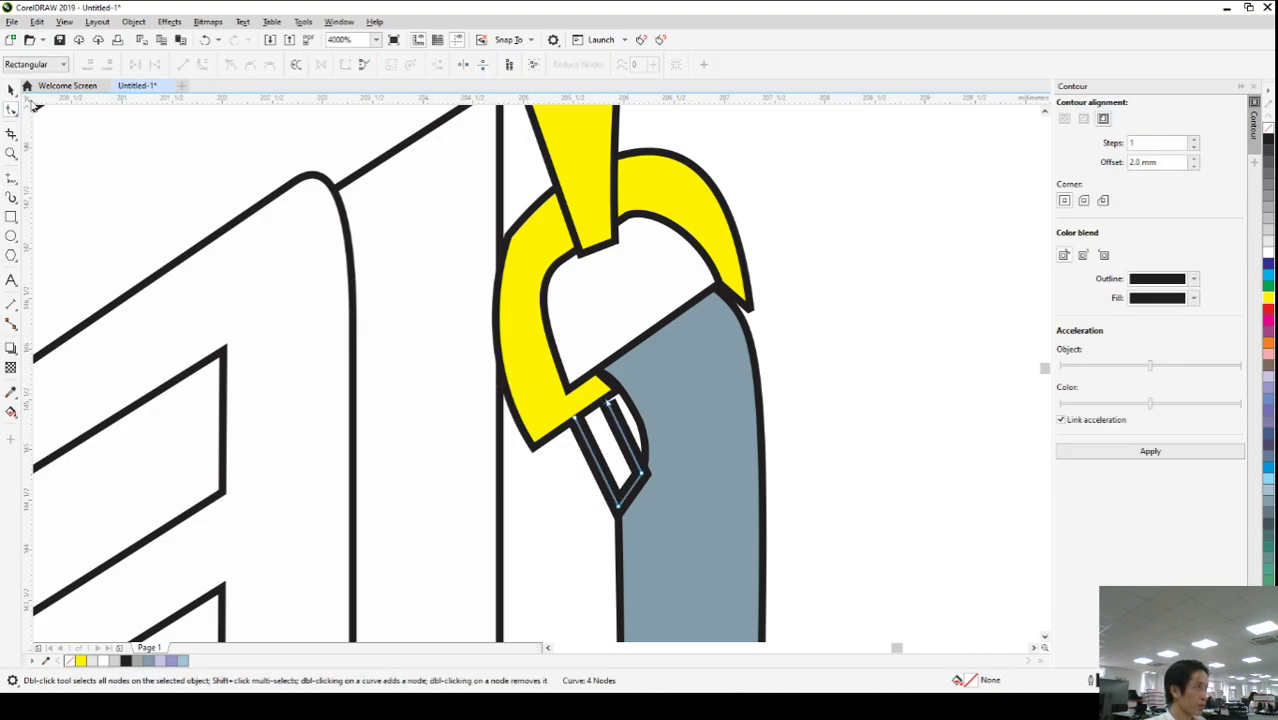
- Set the outline width of the new narrow shape below the ring to Hairline
click(11, 90)
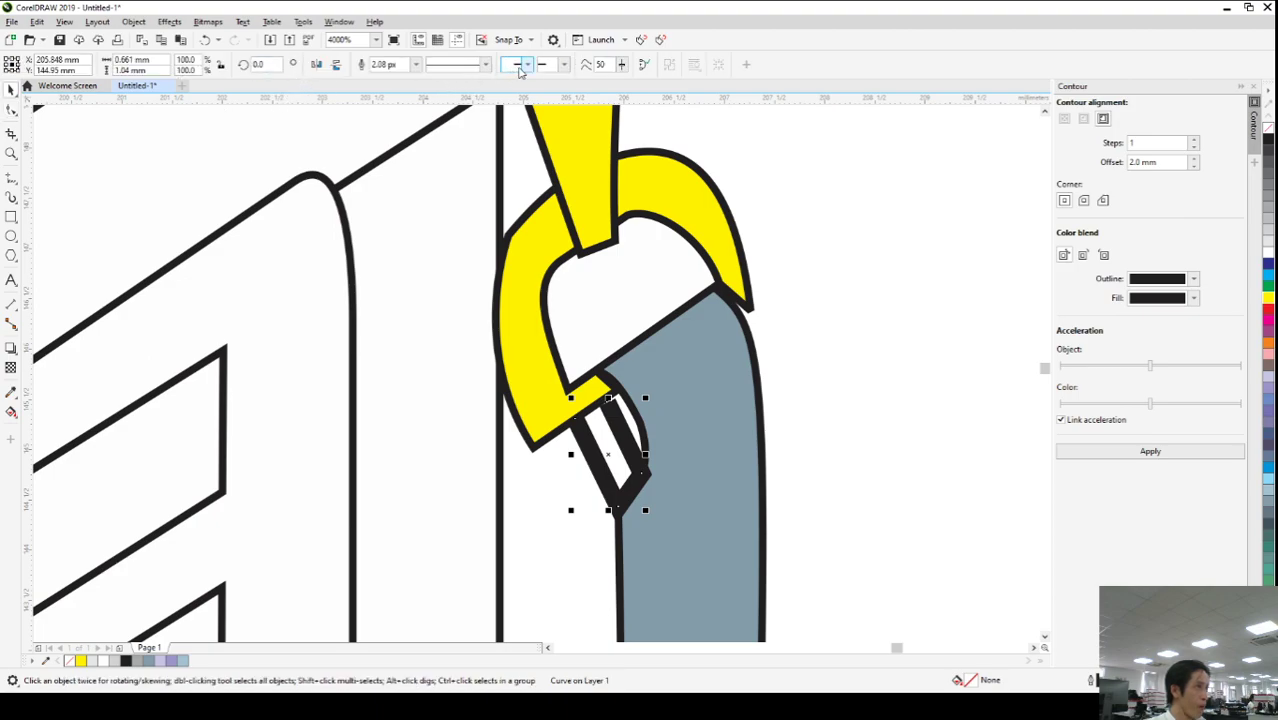
click(388, 64)
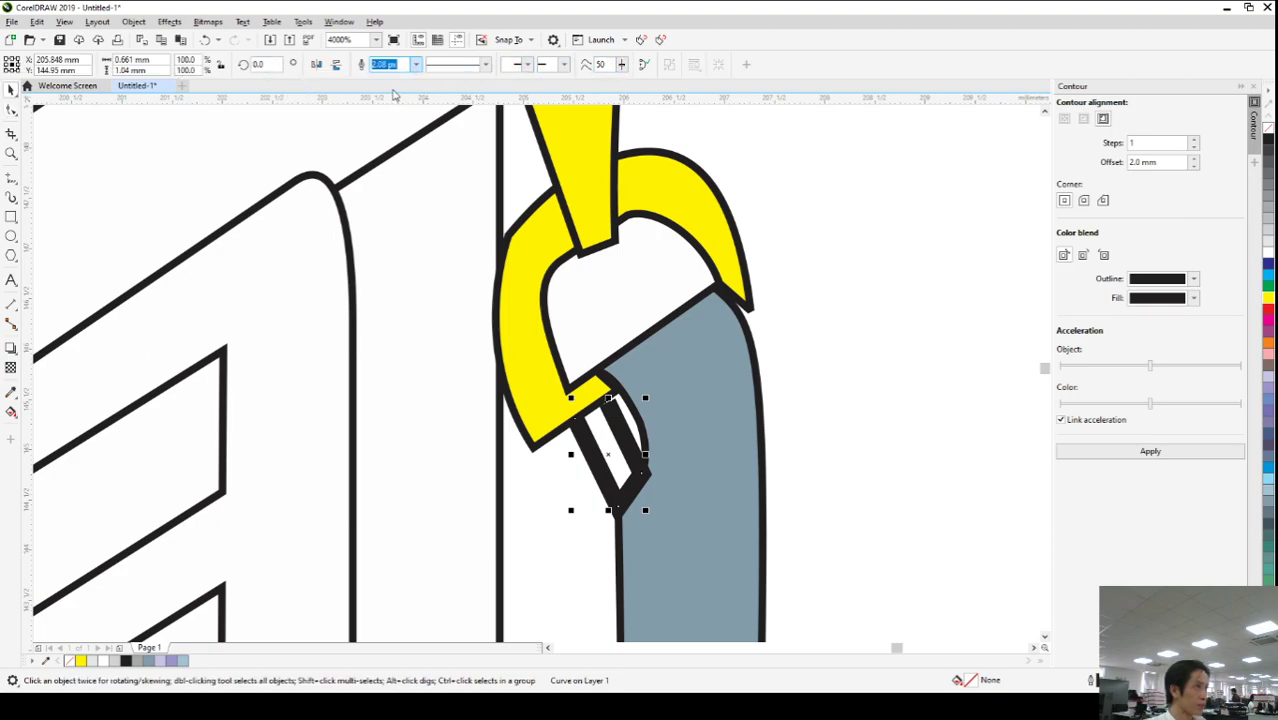
text(0)
key(Return)
- Join the open upper ends of the narrow shape so it closes along the ring's lower edge
click(11, 110)
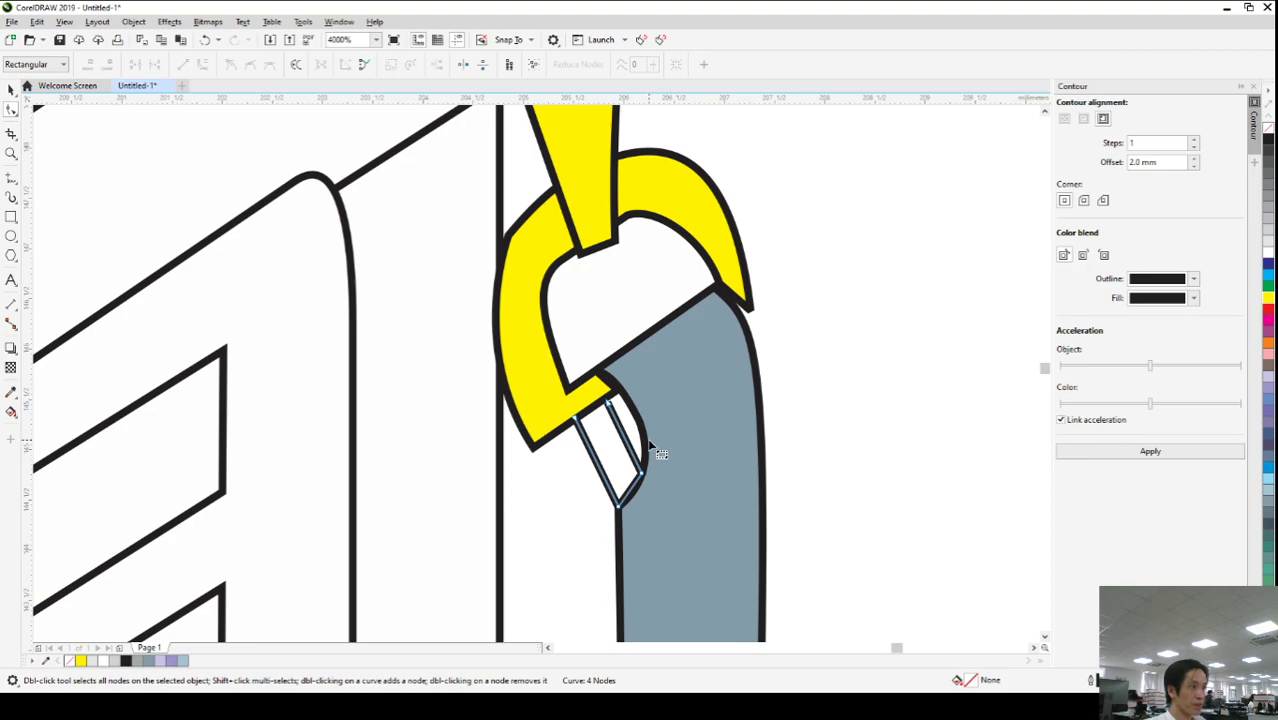
scroll(651, 448, up, 2)
drag(567, 372, 521, 402)
drag(566, 365, 560, 354)
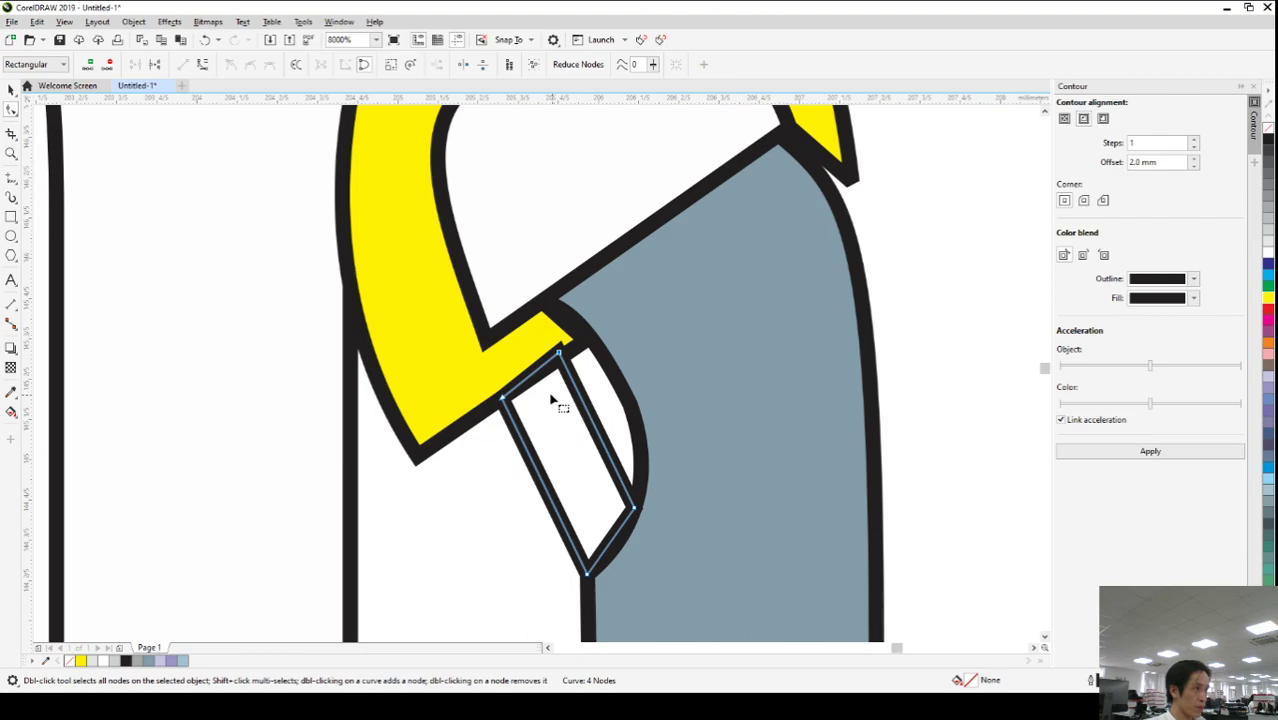
- Move the narrow shape's upper corner onto the ring's upper edge and bend its left side into a curve
drag(562, 356, 521, 317)
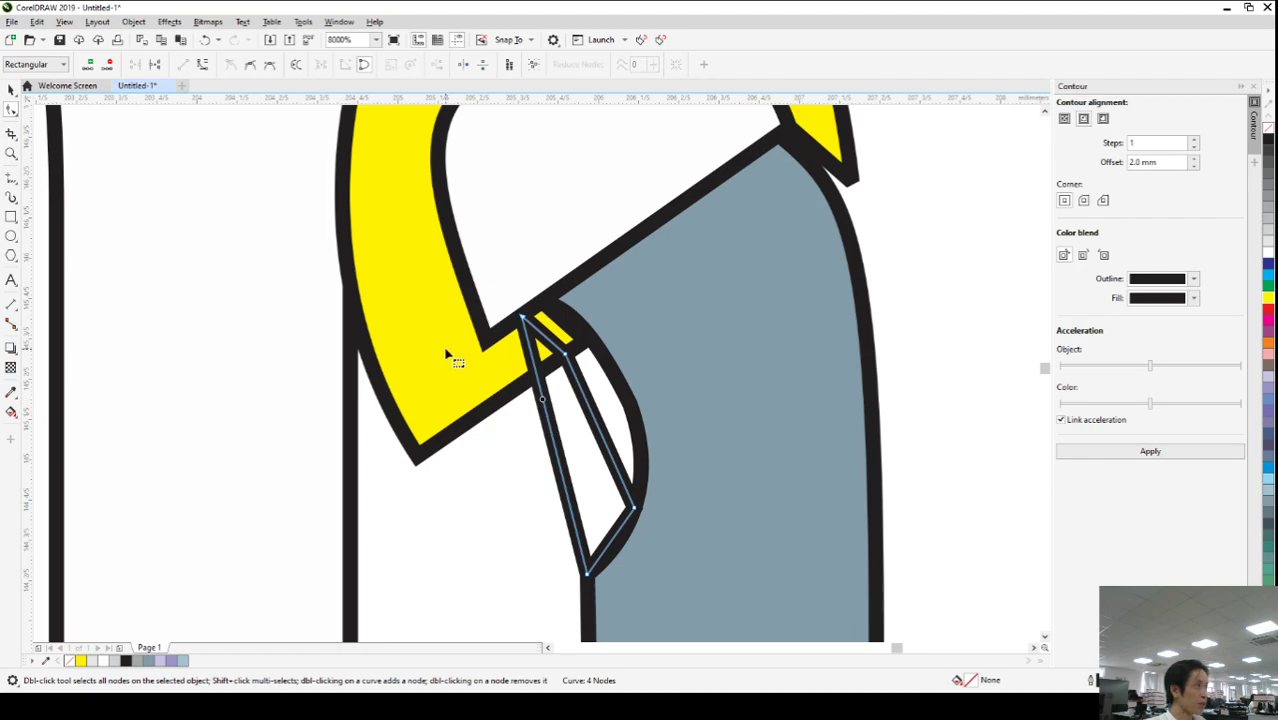
click(543, 409)
drag(543, 409, 498, 400)
drag(569, 497, 591, 453)
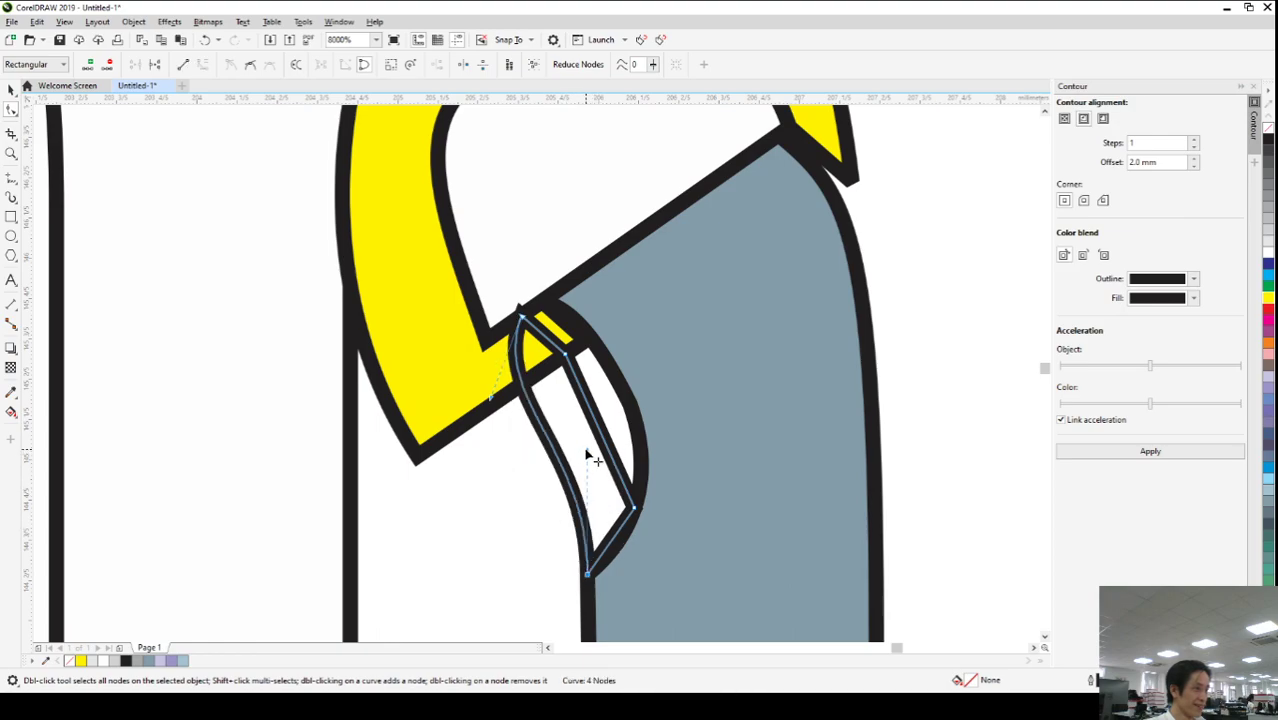
- Fill the narrow shape with the strap's blue-grey (C:20 M:0 Y:0 K:40)
click(603, 449)
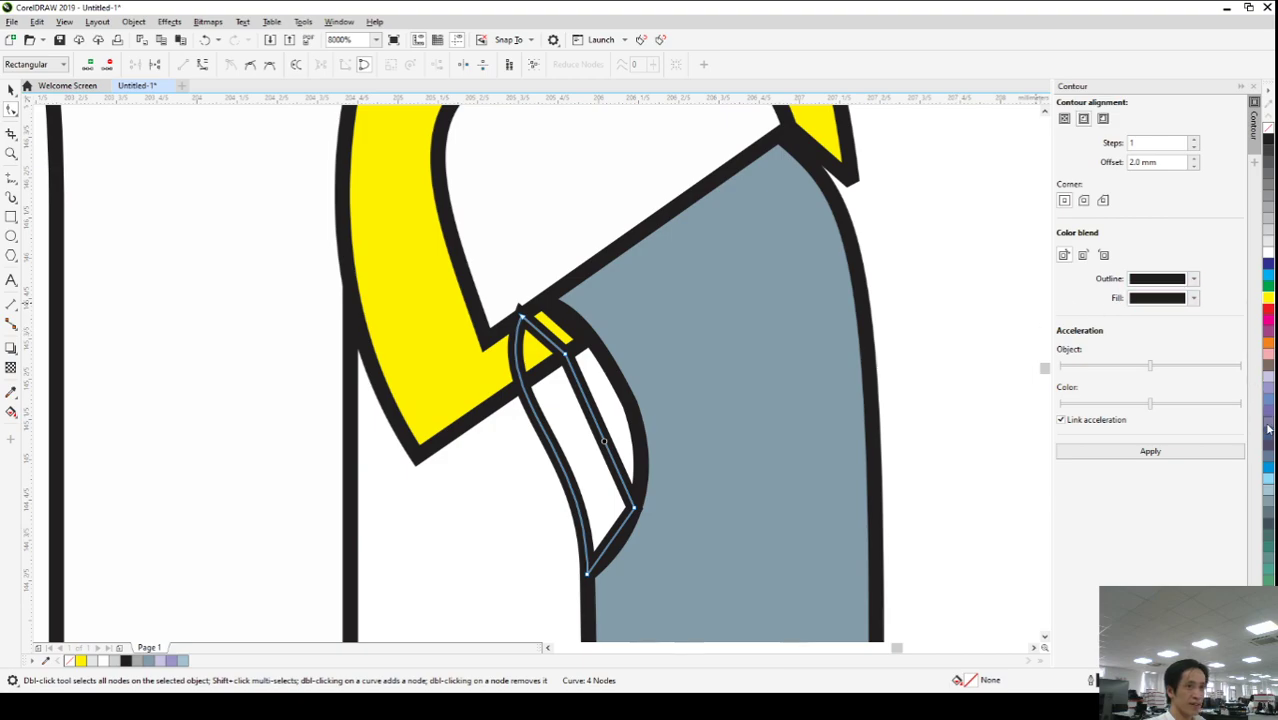
click(1266, 492)
scroll(643, 476, down, 3)
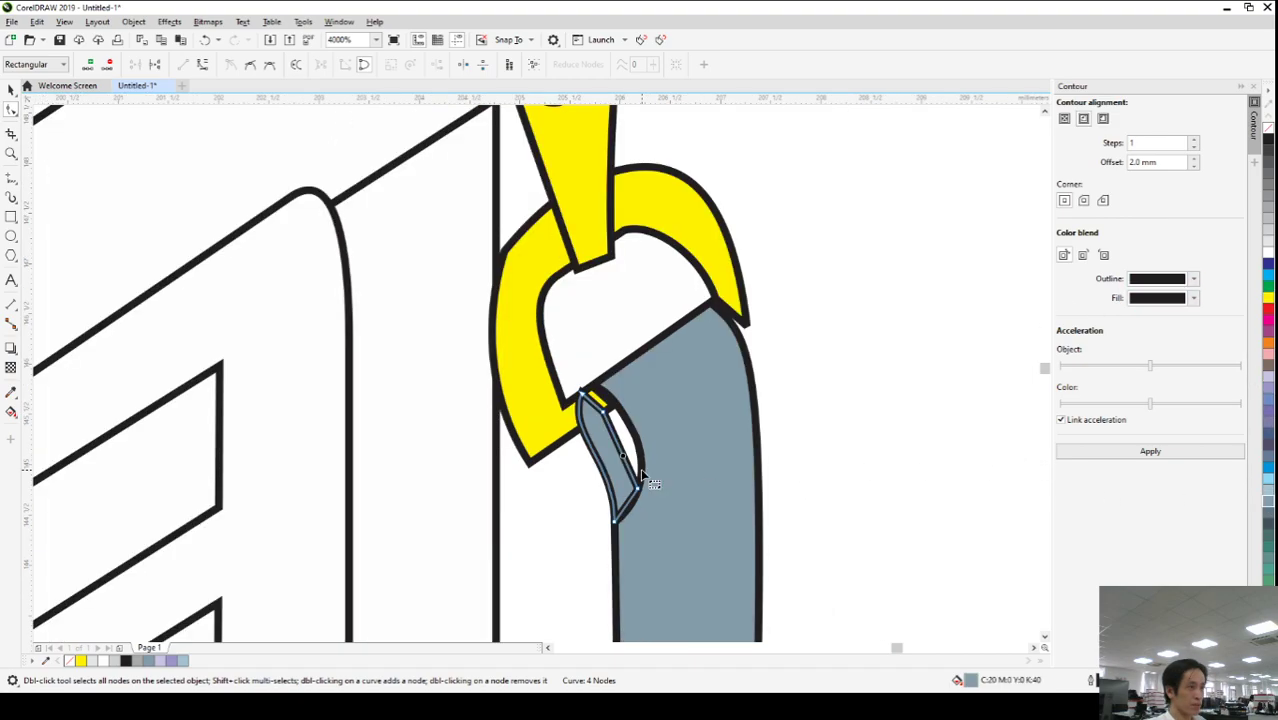
scroll(635, 498, up, 3)
scroll(642, 510, down, 3)
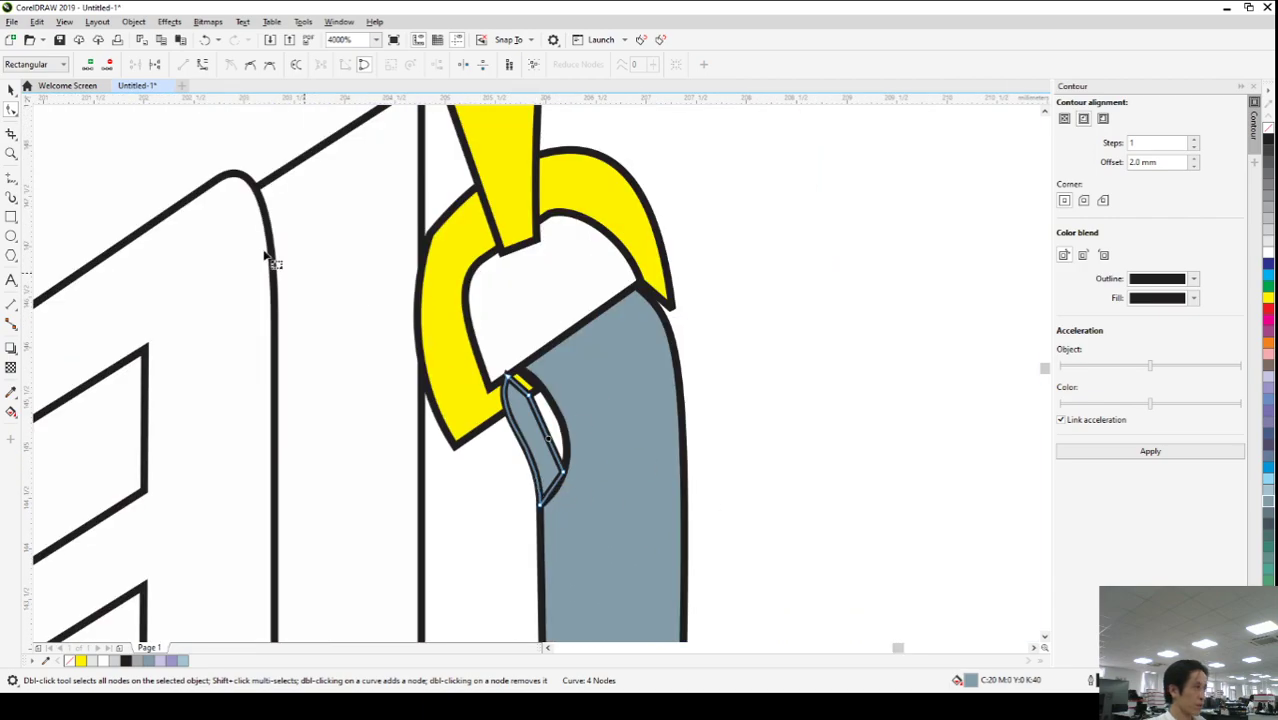
- Add a node where the narrow shape's left side crosses the ring's lower edge, and delete its topmost node
click(11, 89)
click(913, 378)
click(538, 459)
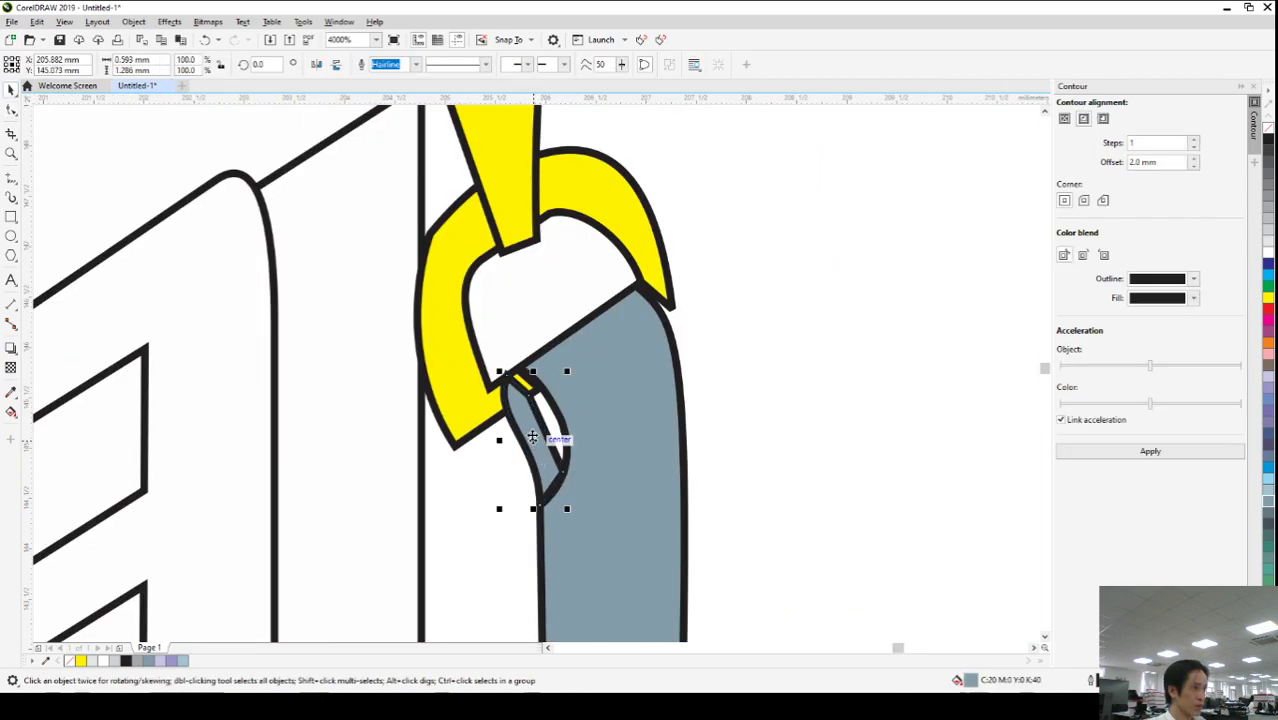
click(11, 110)
scroll(565, 448, up, 2)
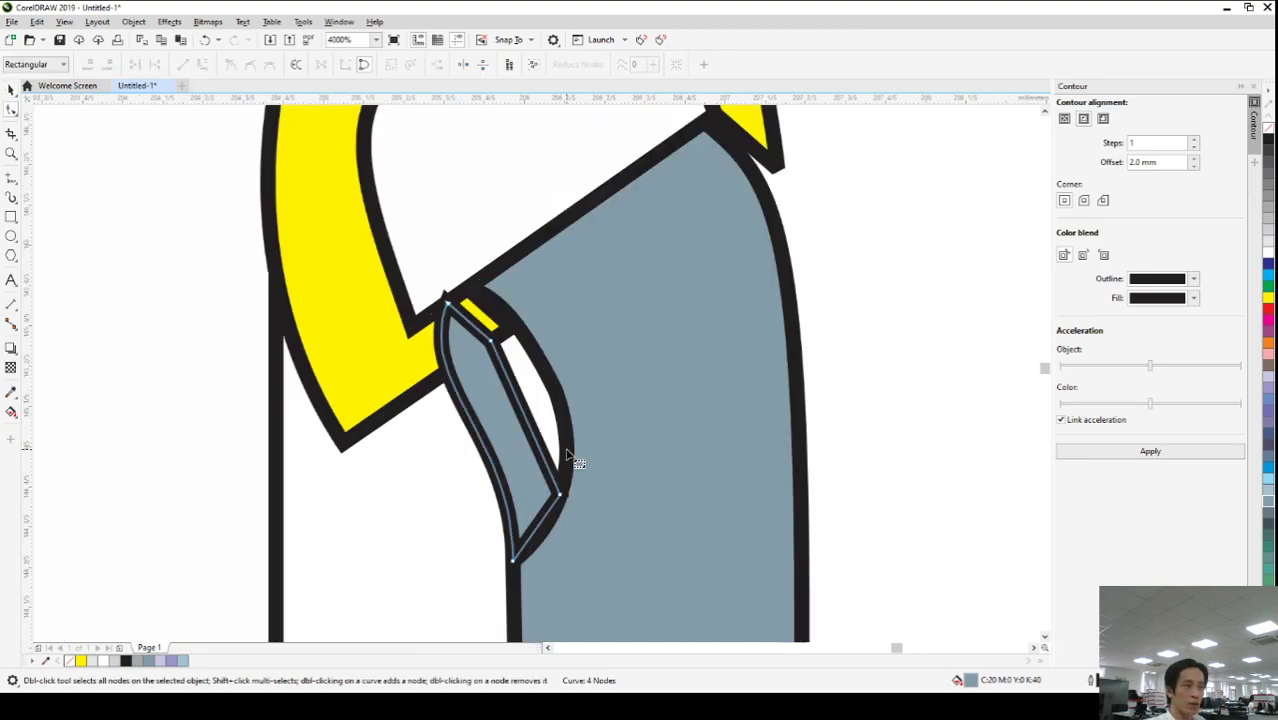
double_click(455, 385)
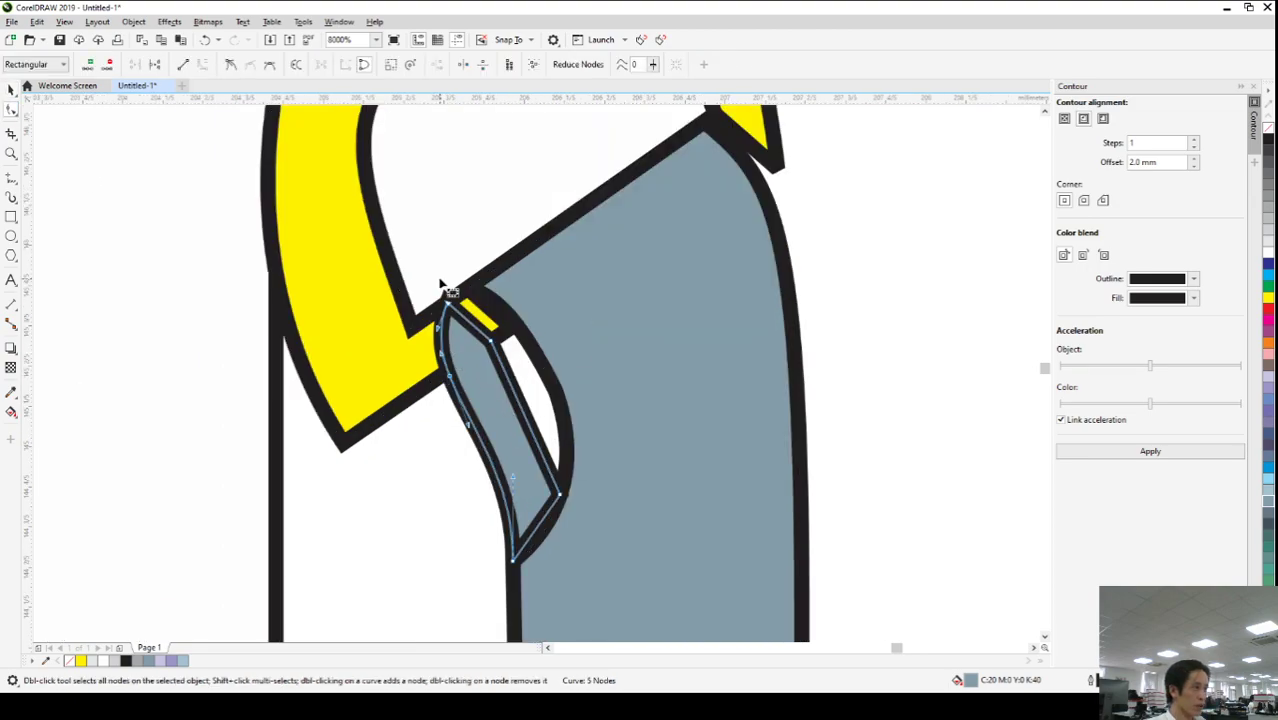
key(Delete)
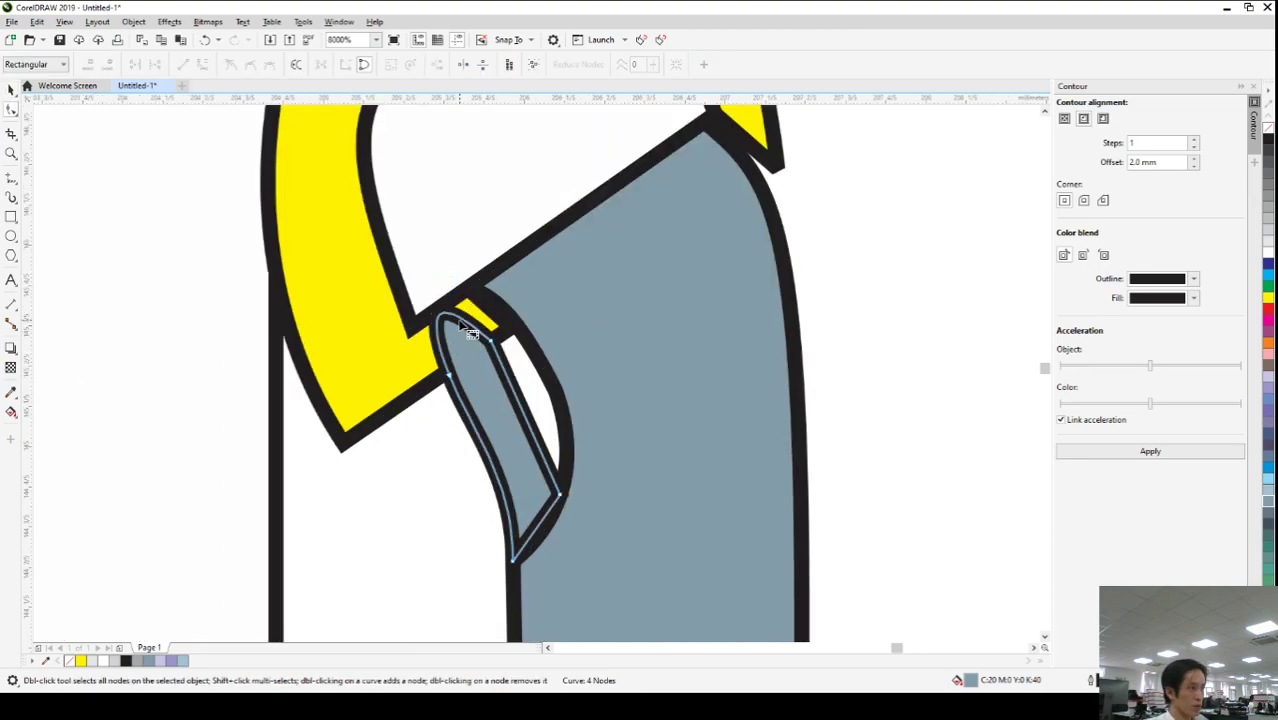
- Convert the narrow shape's top edge to a straight line along the ring and smooth the curve of its left side
click(463, 327)
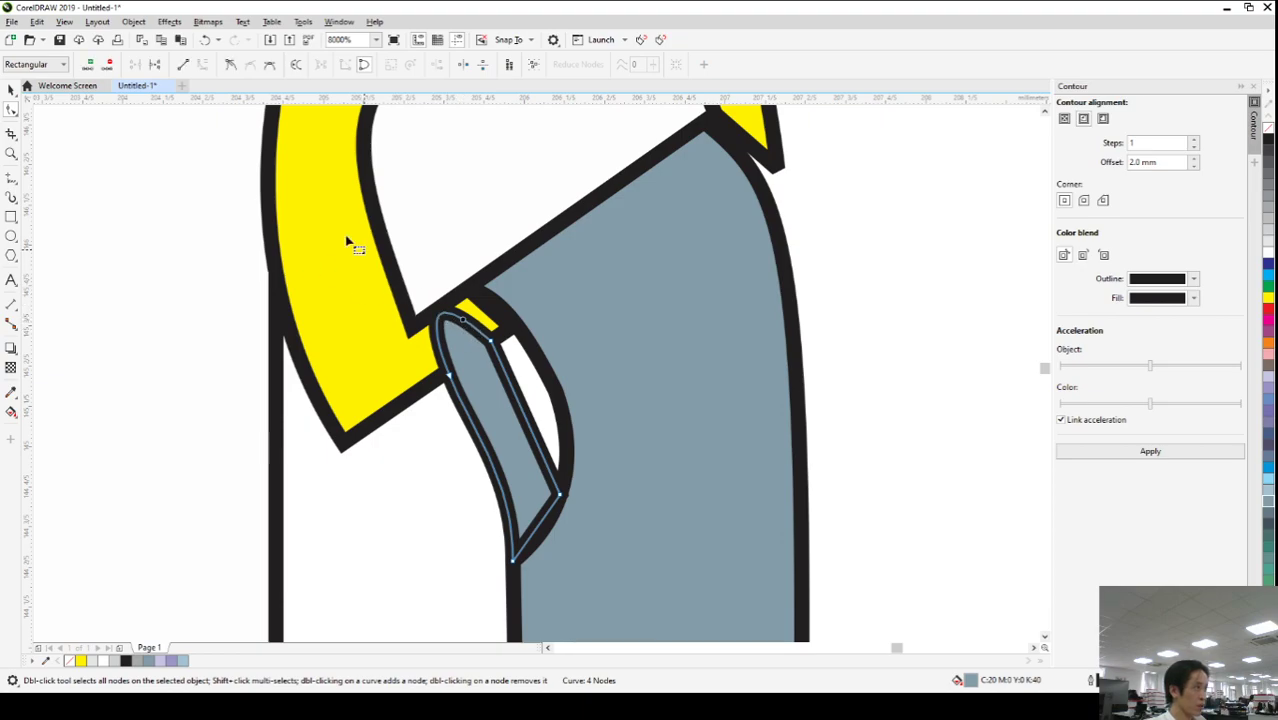
click(184, 64)
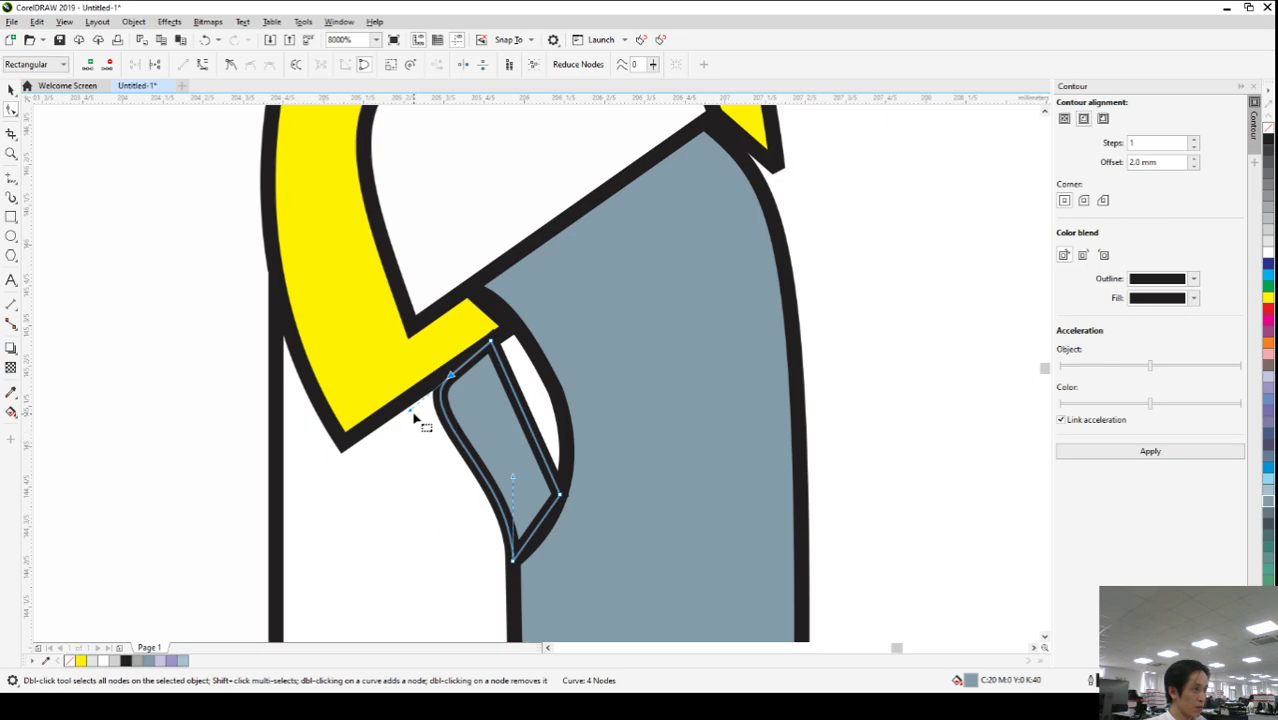
drag(425, 410, 483, 378)
scroll(533, 378, down, 1)
key(space)
scroll(637, 425, down, 2)
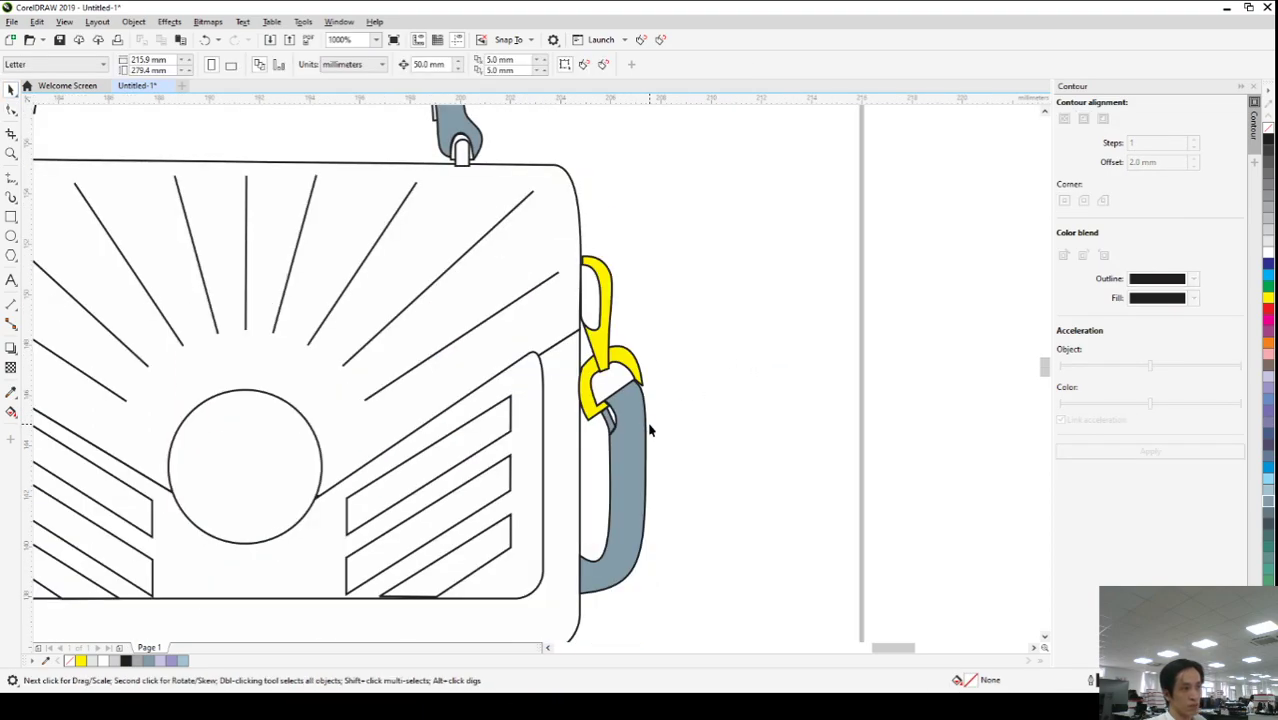
- Move the narrow shape's upper-right corner to where ring and strap meet, and bend its right side outward to close the white gap
scroll(649, 430, up, 3)
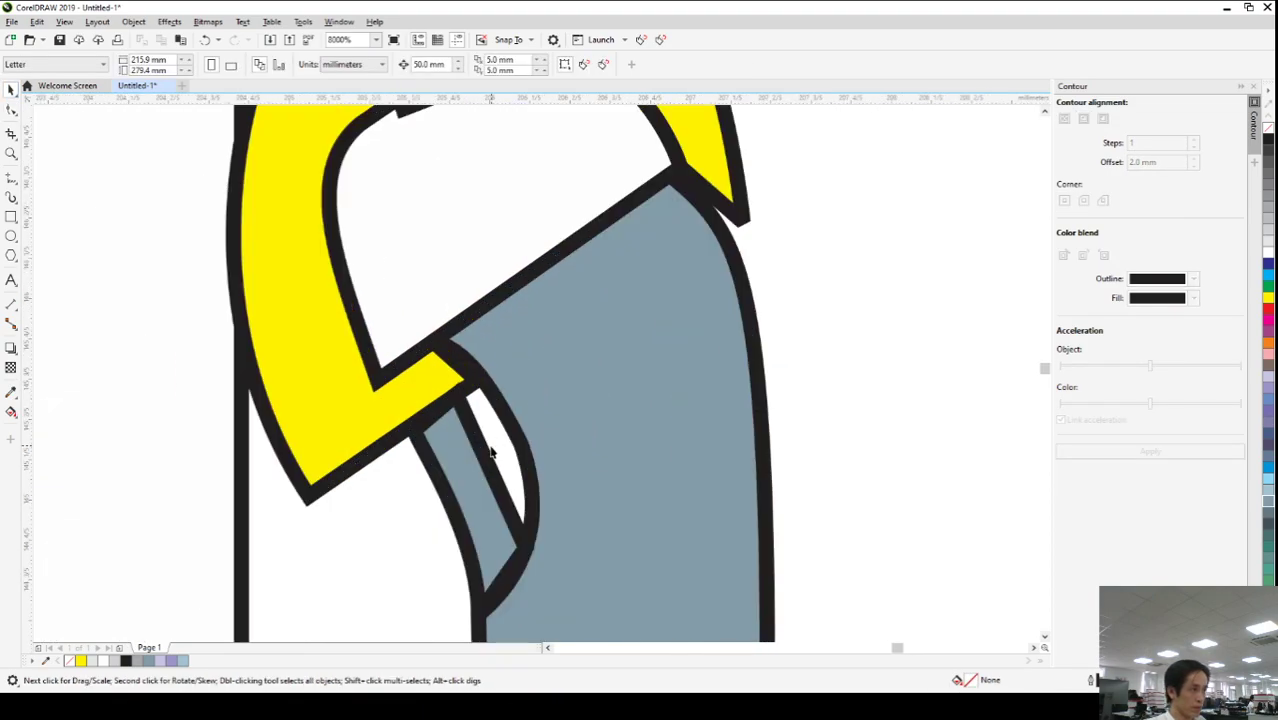
click(476, 428)
click(12, 110)
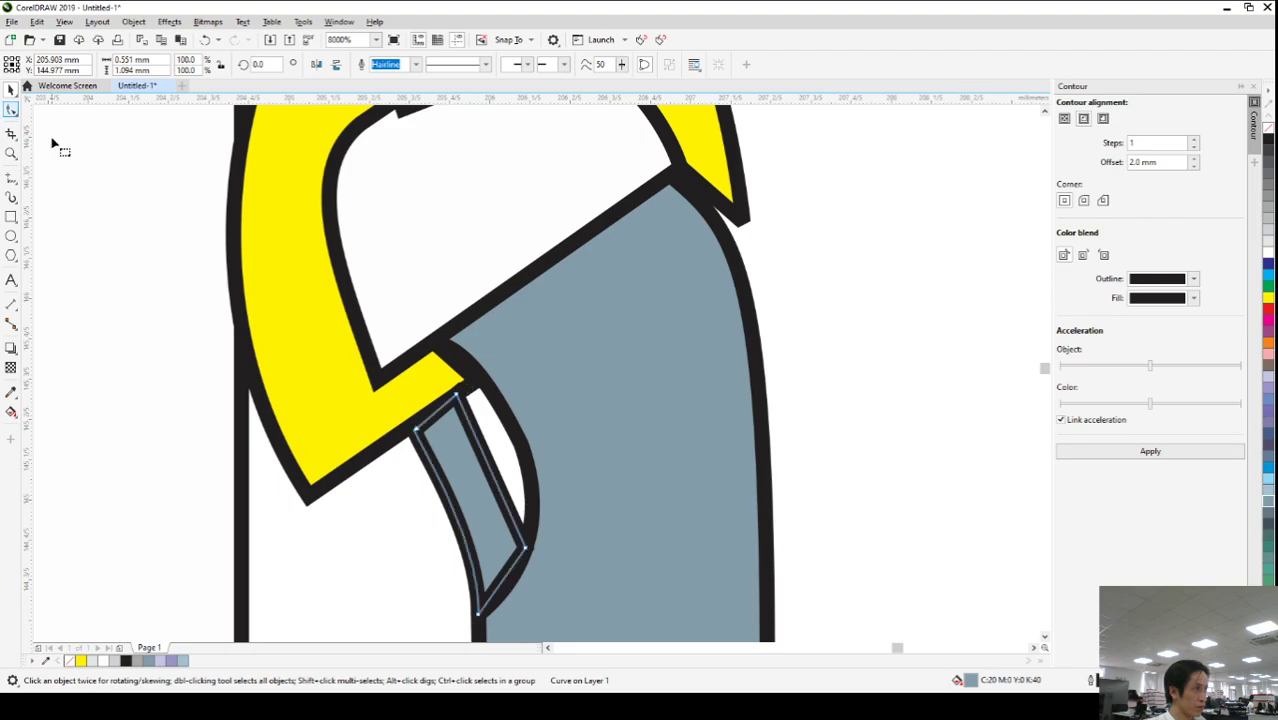
drag(458, 400, 482, 380)
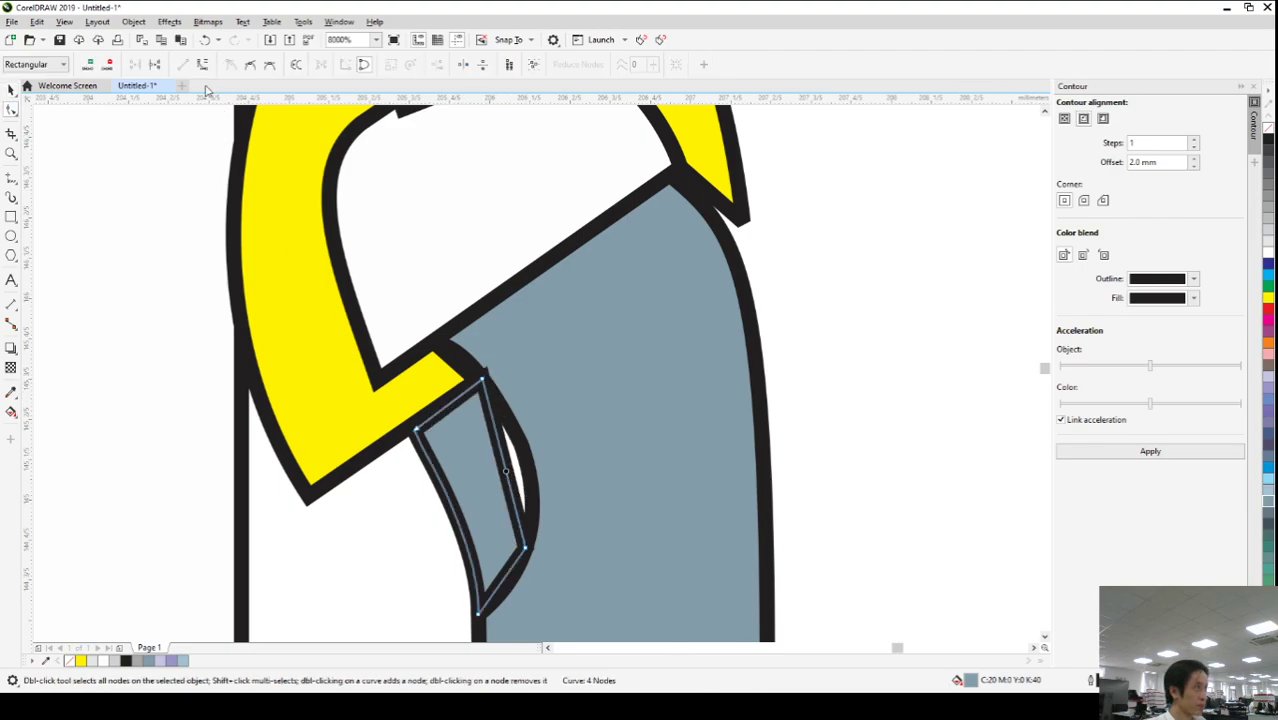
click(505, 470)
drag(505, 470, 531, 465)
scroll(530, 462, down, 3)
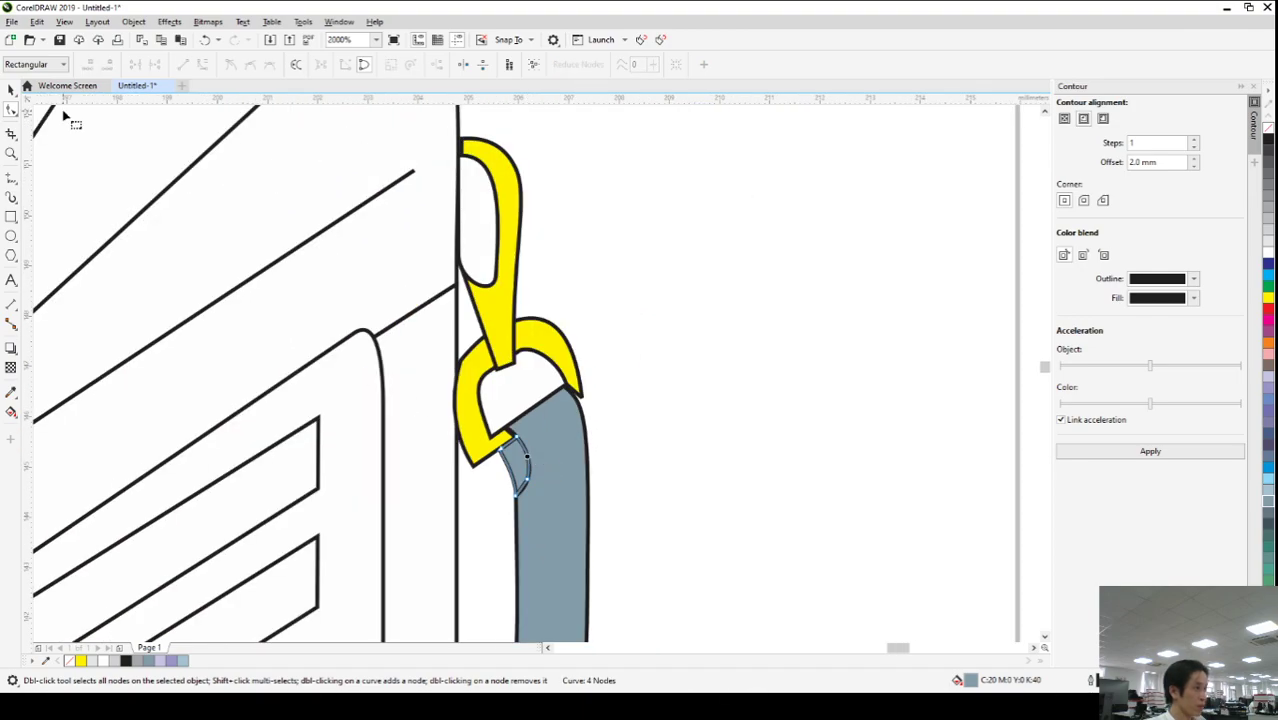
click(10, 90)
click(785, 371)
scroll(646, 429, down, 1)
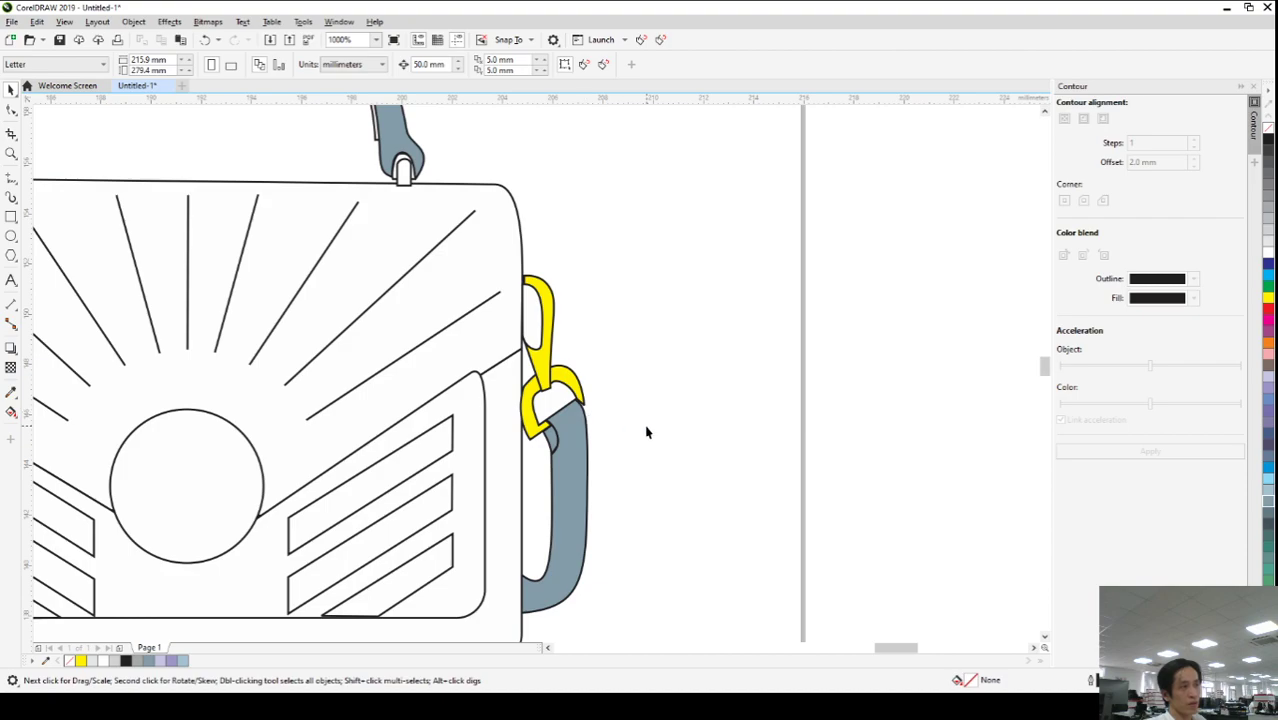
- Fill both small metal loops at the ends of the handle with yellow
scroll(653, 428, down, 1)
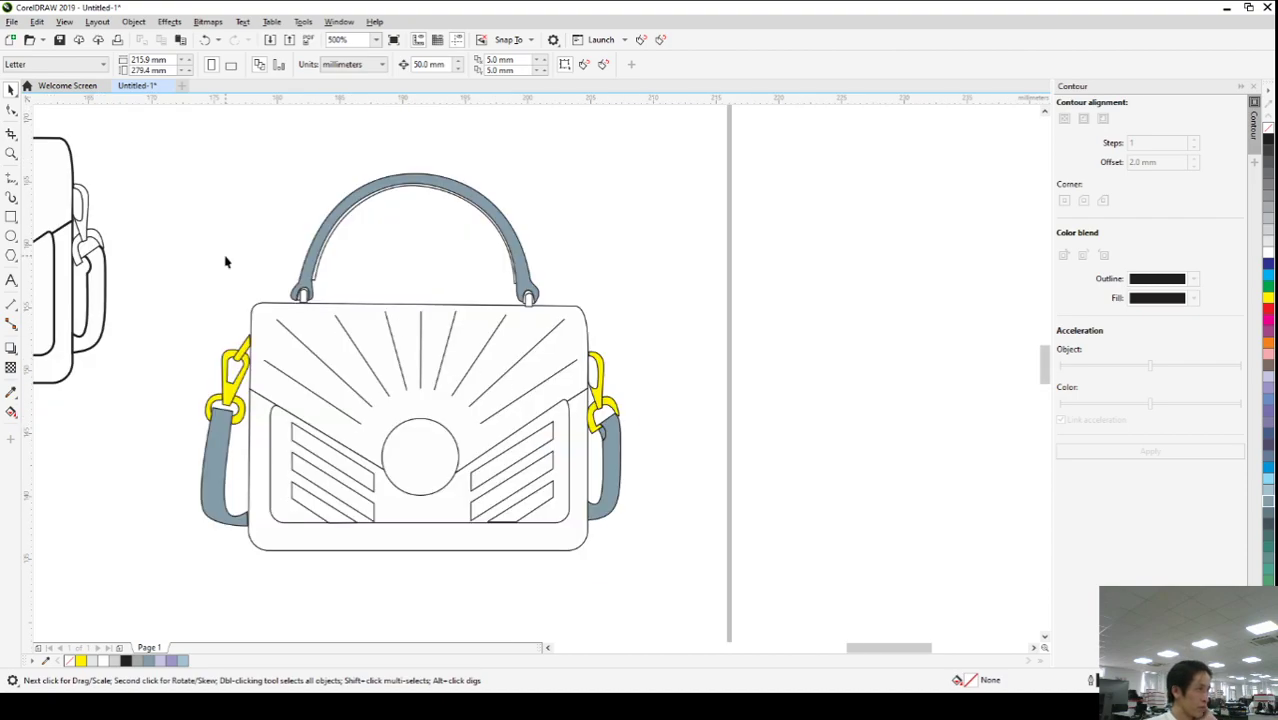
scroll(228, 257, up, 1)
scroll(336, 276, up, 1)
click(70, 366)
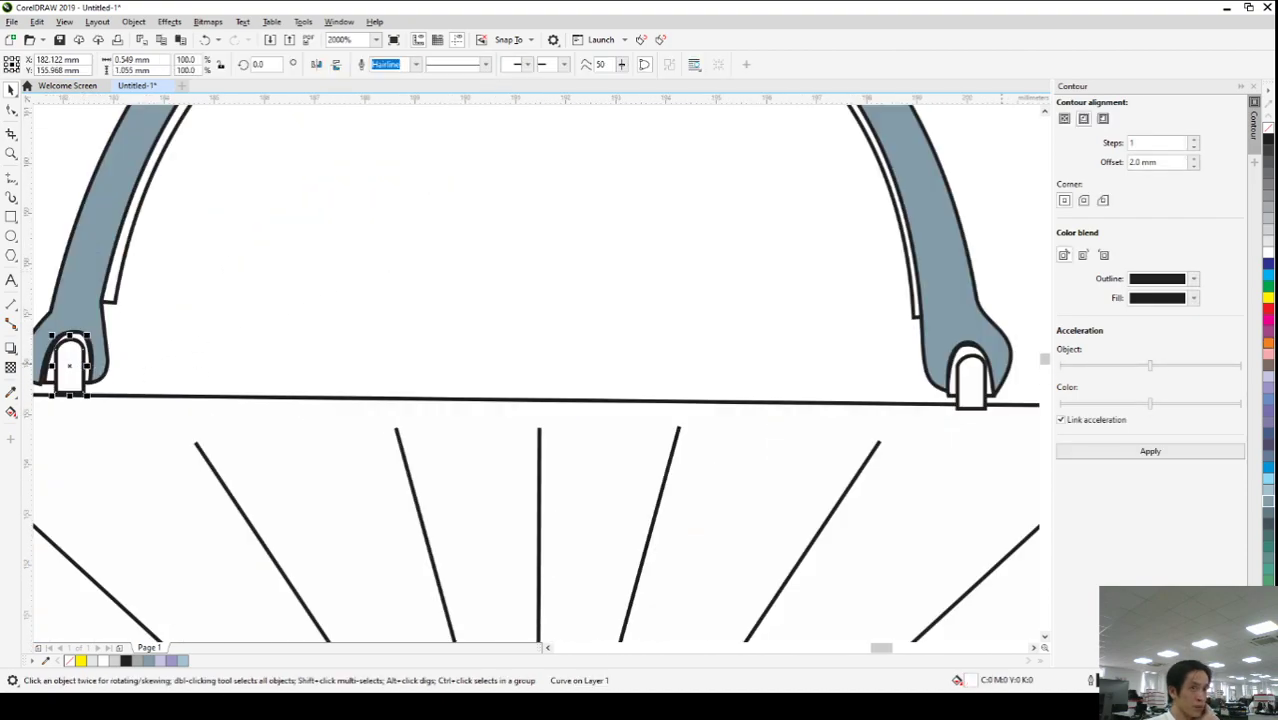
click(1267, 297)
click(973, 386)
click(1267, 297)
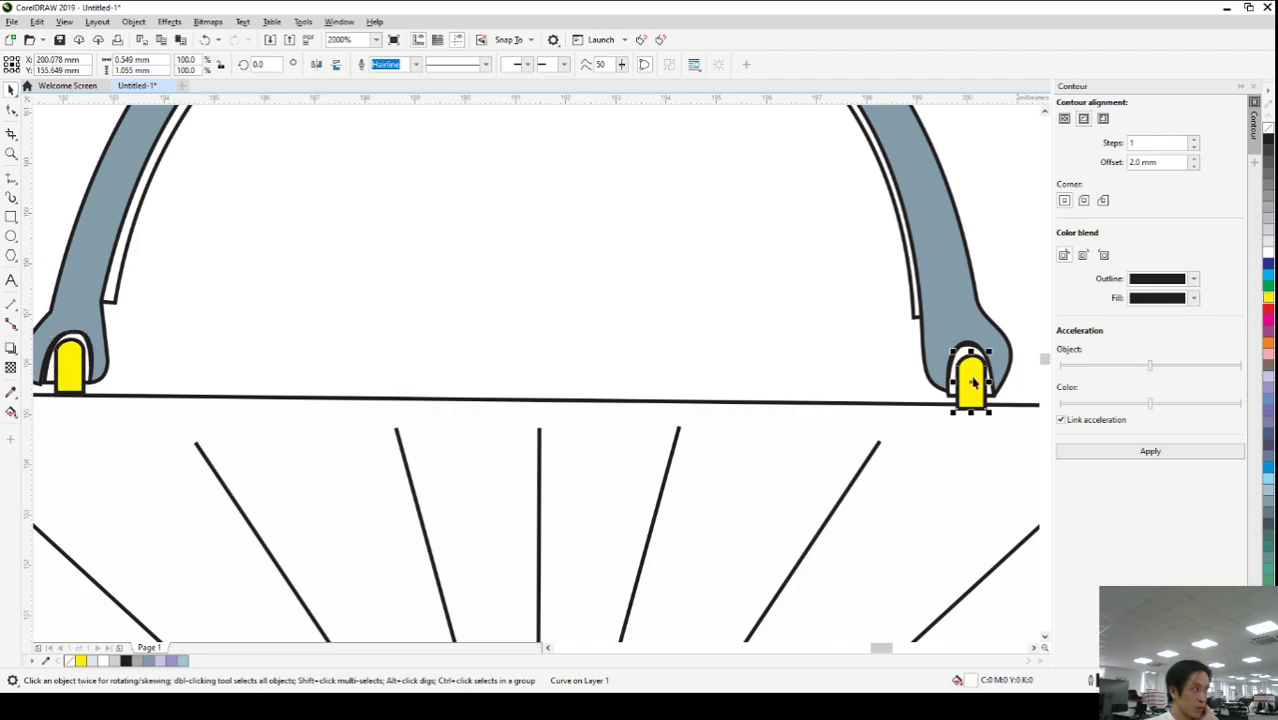
scroll(513, 441, down, 2)
click(829, 395)
scroll(659, 391, down, 2)
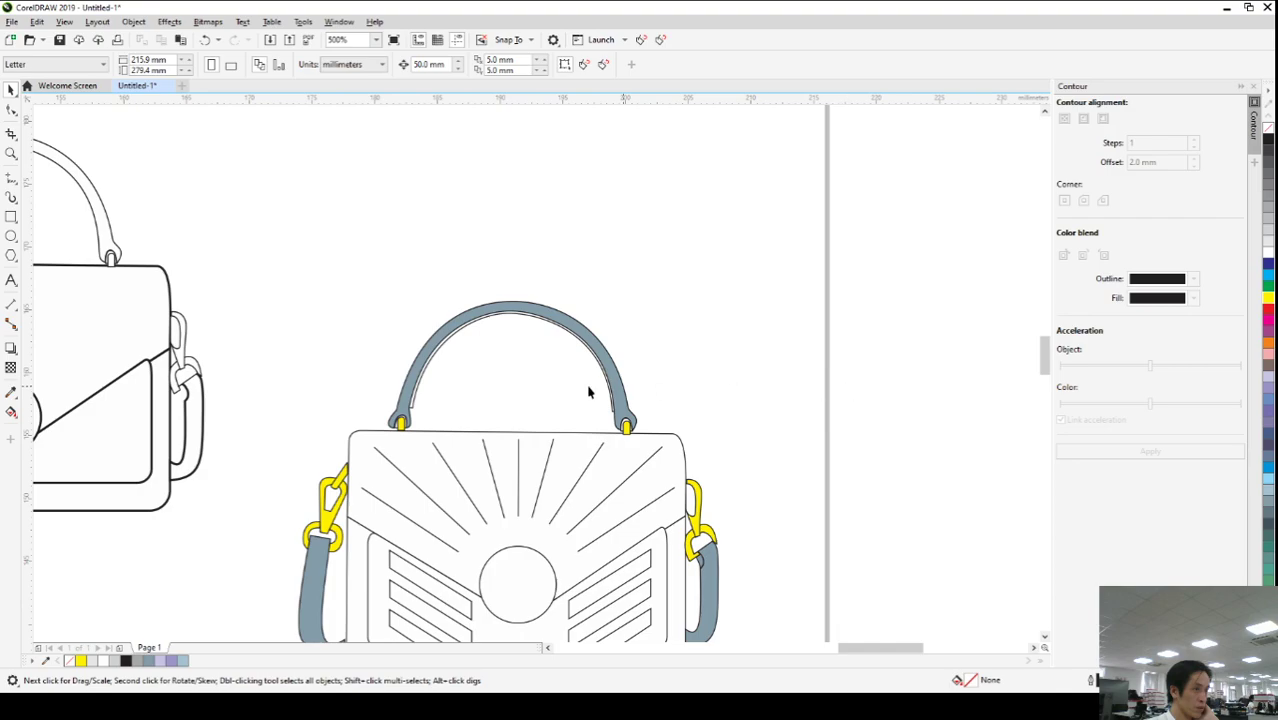
- Fill the bag's outer body around the front pocket panel with dark grey
scroll(499, 513, up, 2)
click(497, 535)
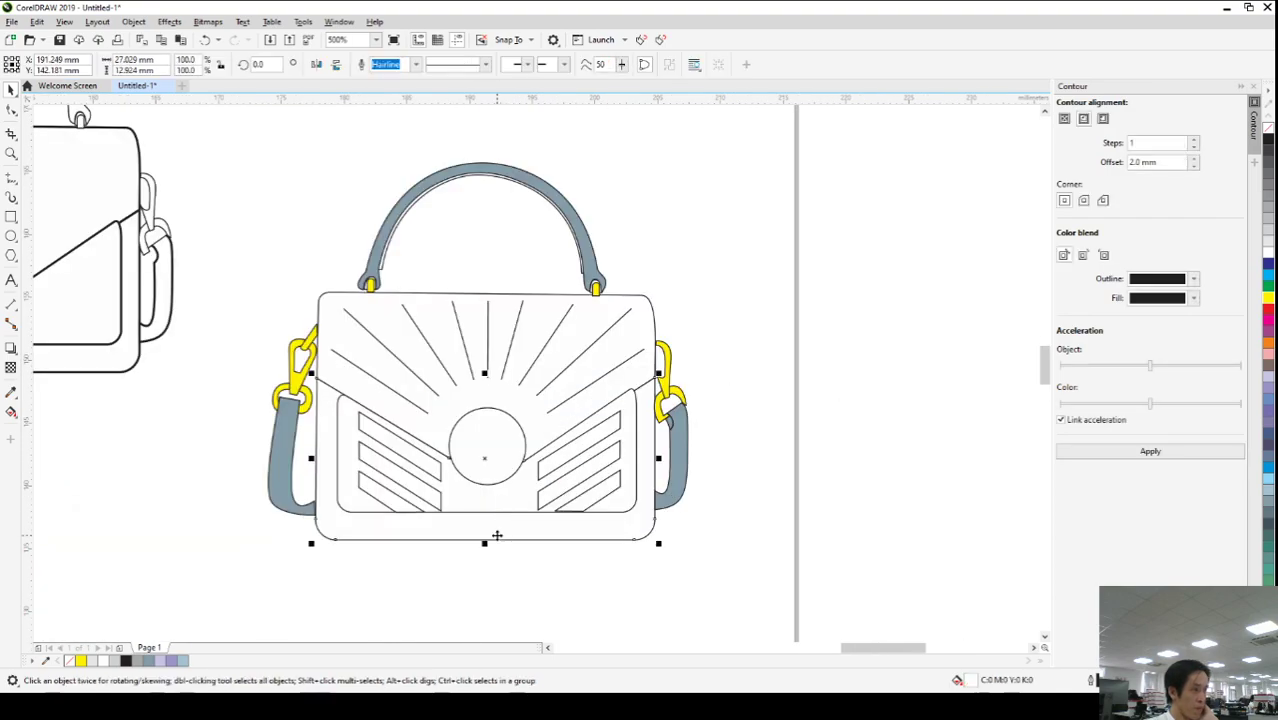
click(1270, 177)
click(896, 462)
- Fill the round clasp at the centre of the flap with yellow (C:0 M:0 Y:100 K:0)
scroll(525, 455, up, 2)
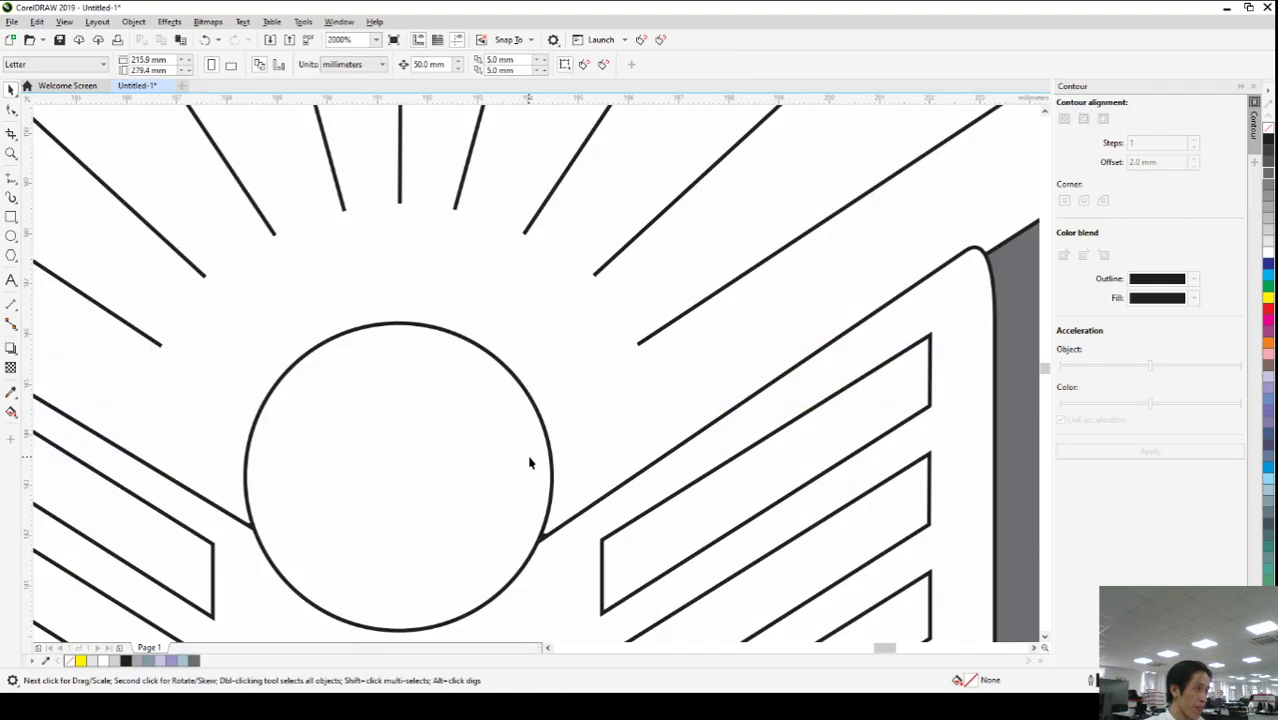
click(480, 437)
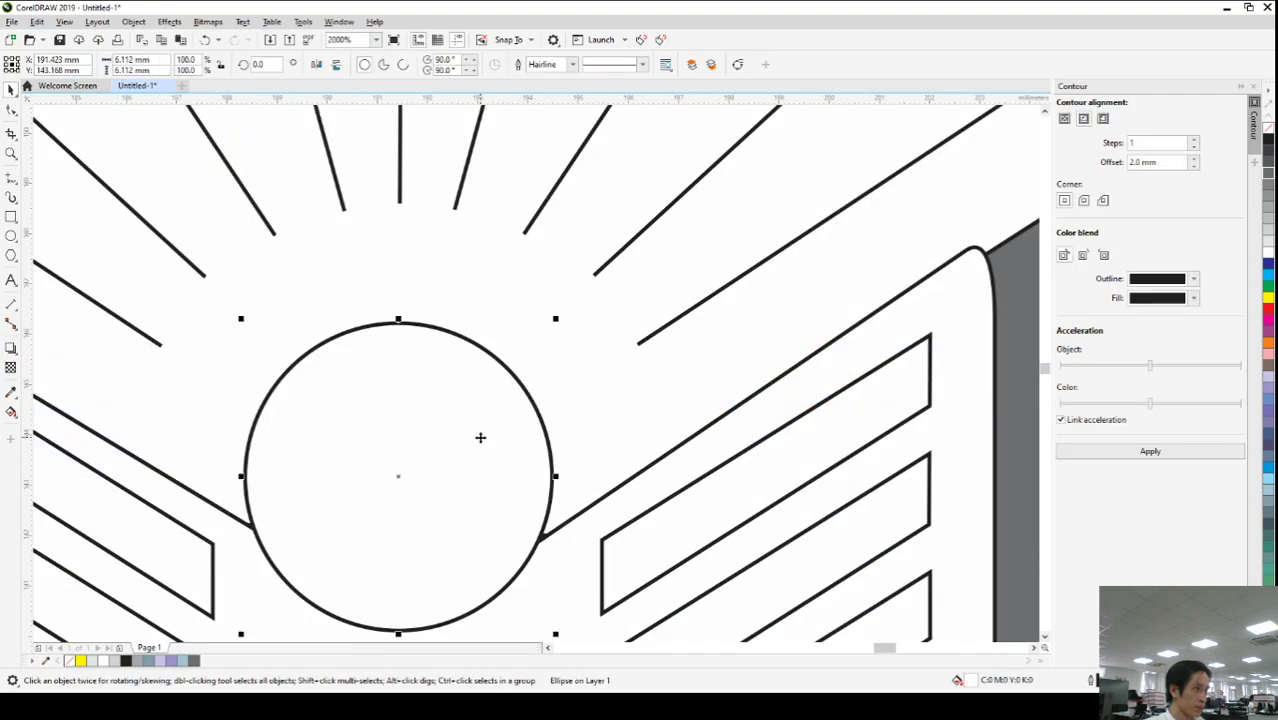
click(1266, 303)
scroll(725, 457, down, 2)
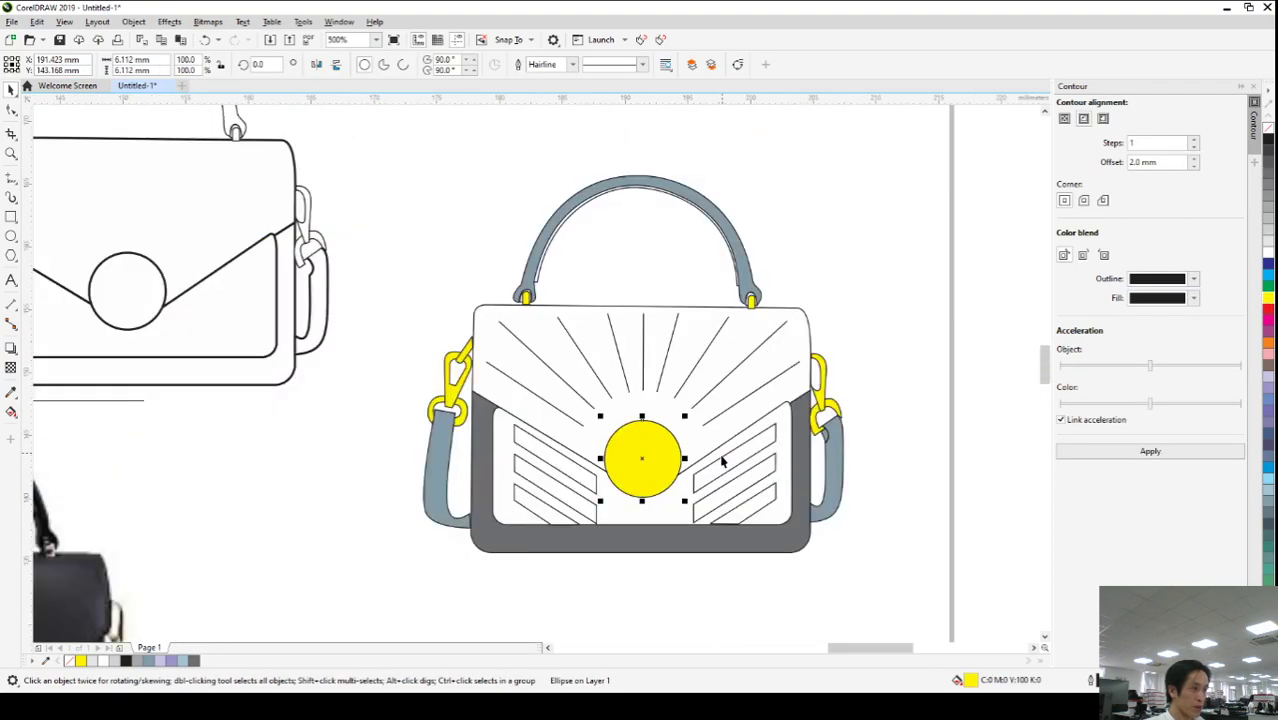
click(896, 535)
- Try the strap's blue-grey (C:20 M:0 Y:0 K:40) on the lowest right-hand stripe alone, and undo the fill
scroll(780, 507, up, 1)
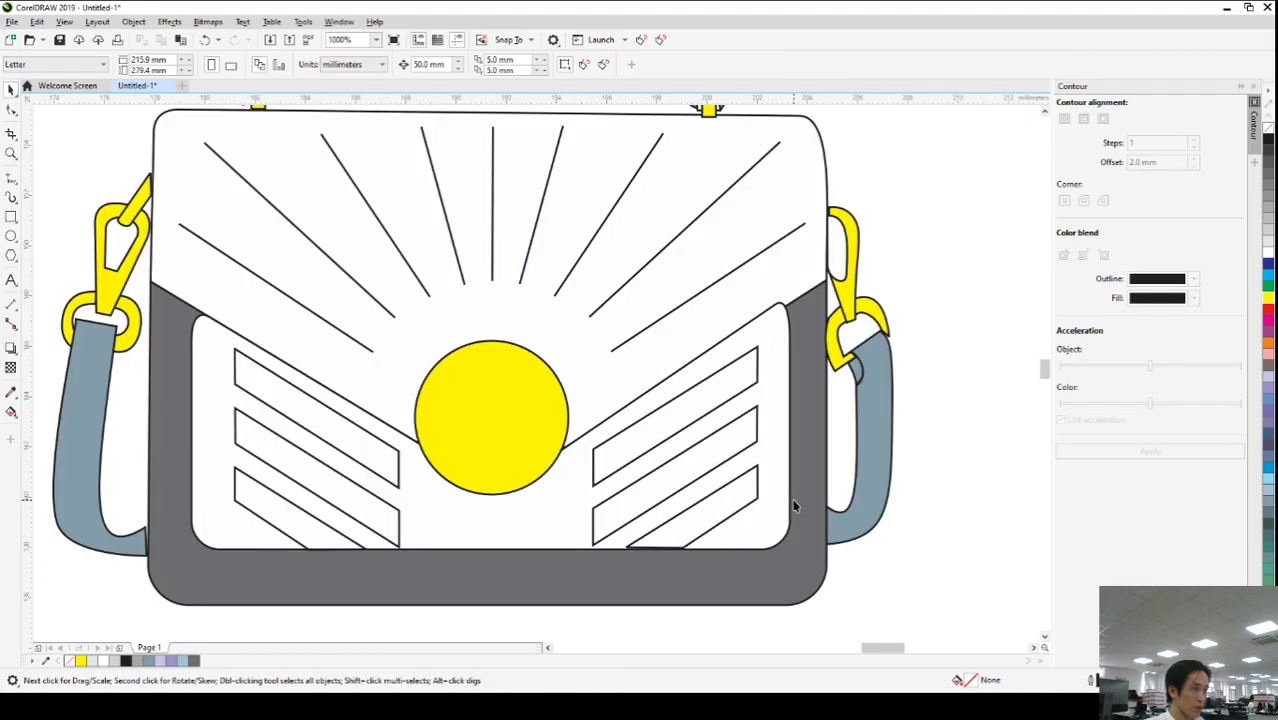
click(322, 440)
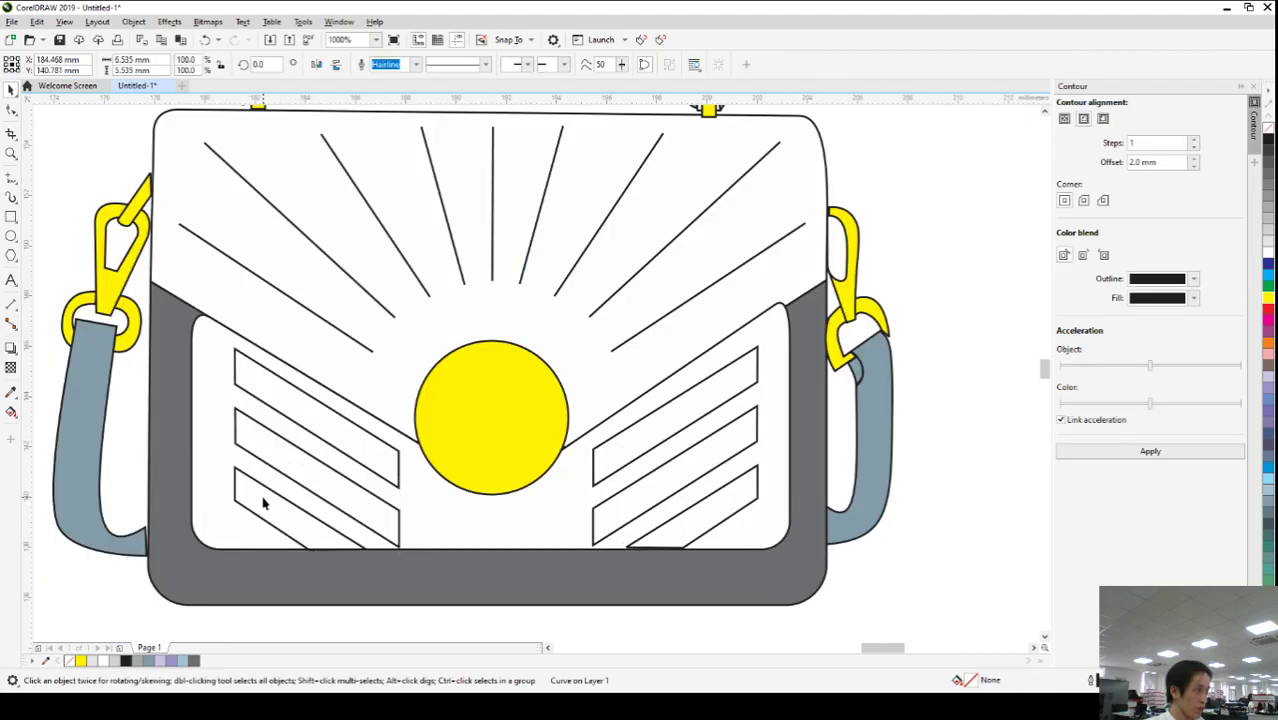
click(678, 428)
click(713, 516)
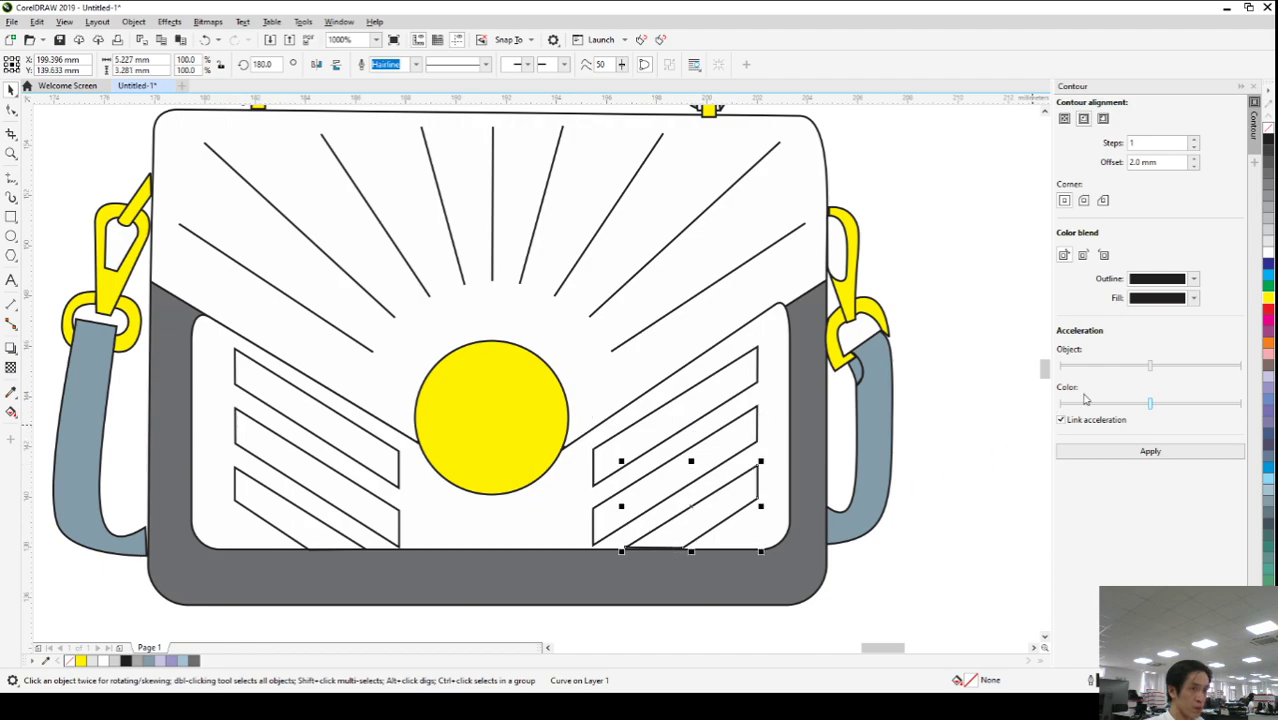
click(1271, 508)
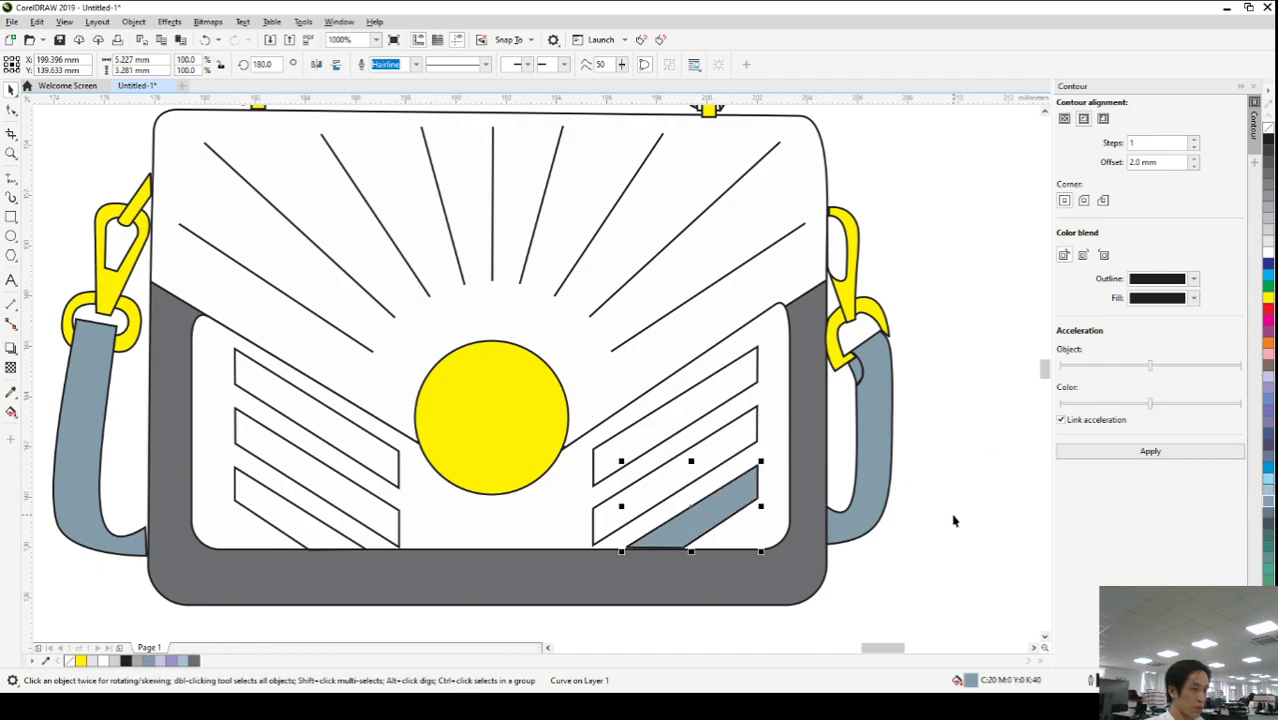
key(ctrl+z)
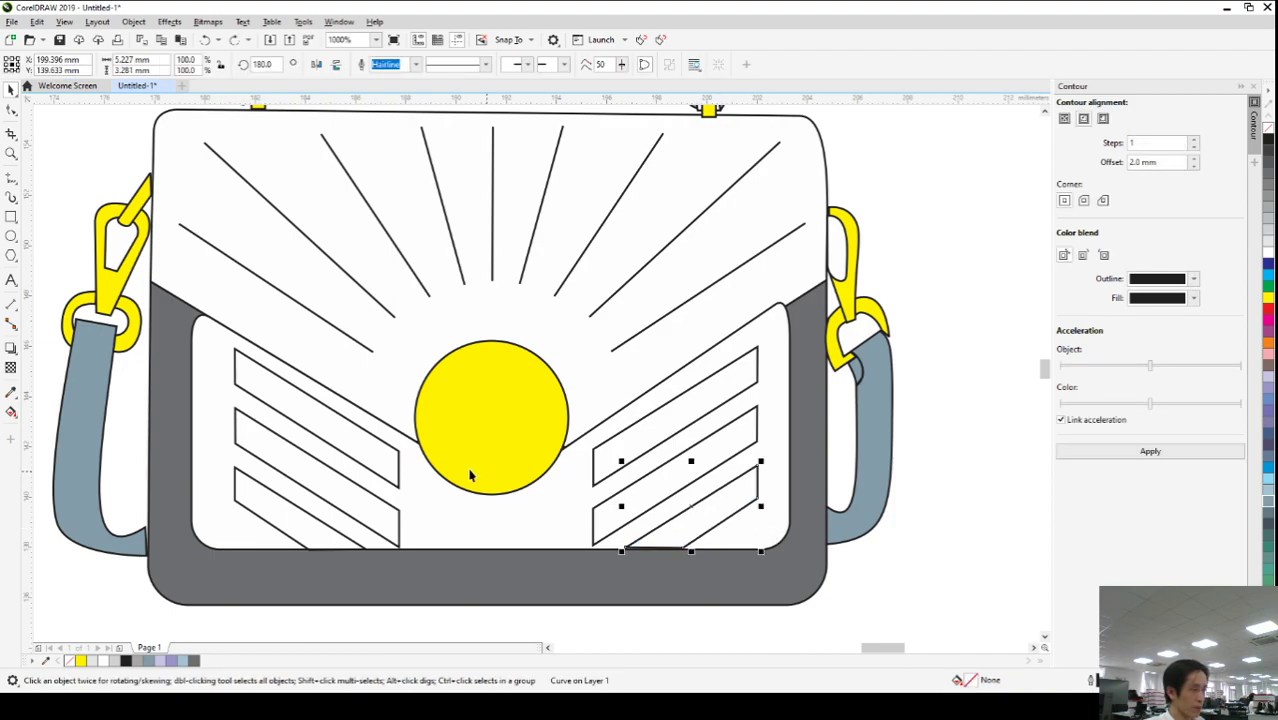
- Select all six slanted stripes on the front panel together and fill them with blue-grey (C:20 M:0 Y:0 K:40)
click(274, 402)
shift+click(266, 503)
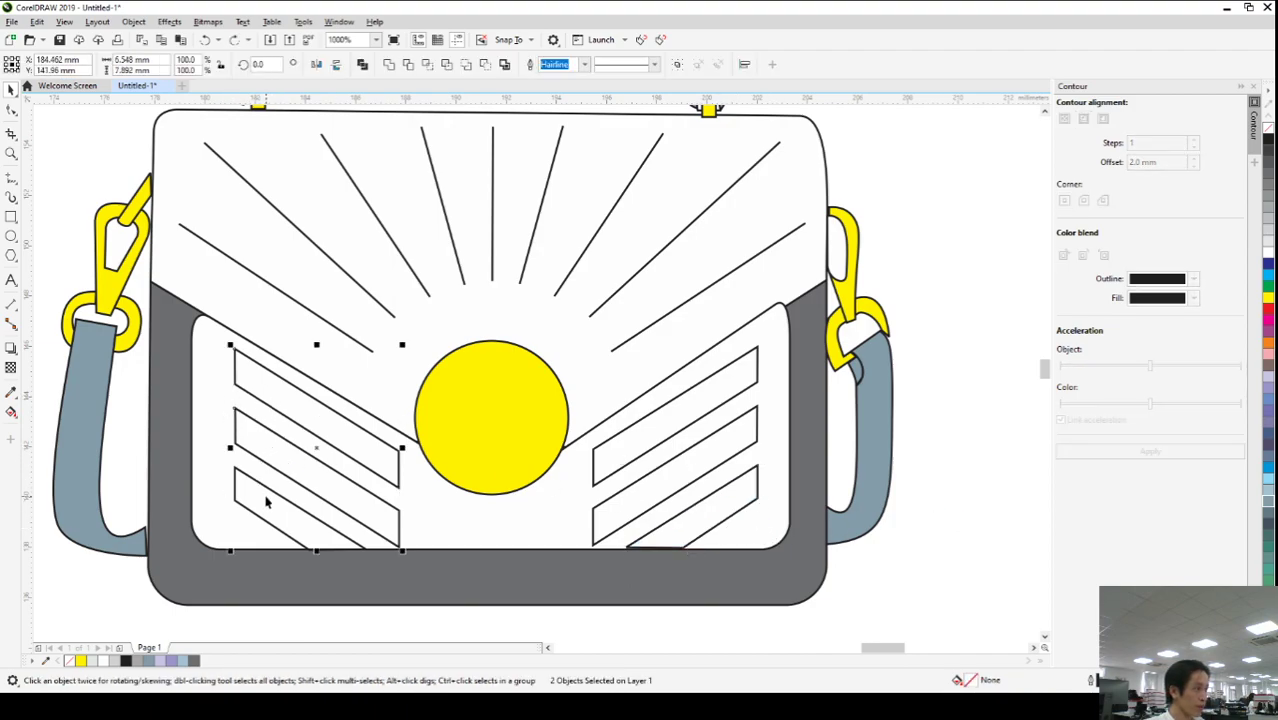
shift+click(698, 418)
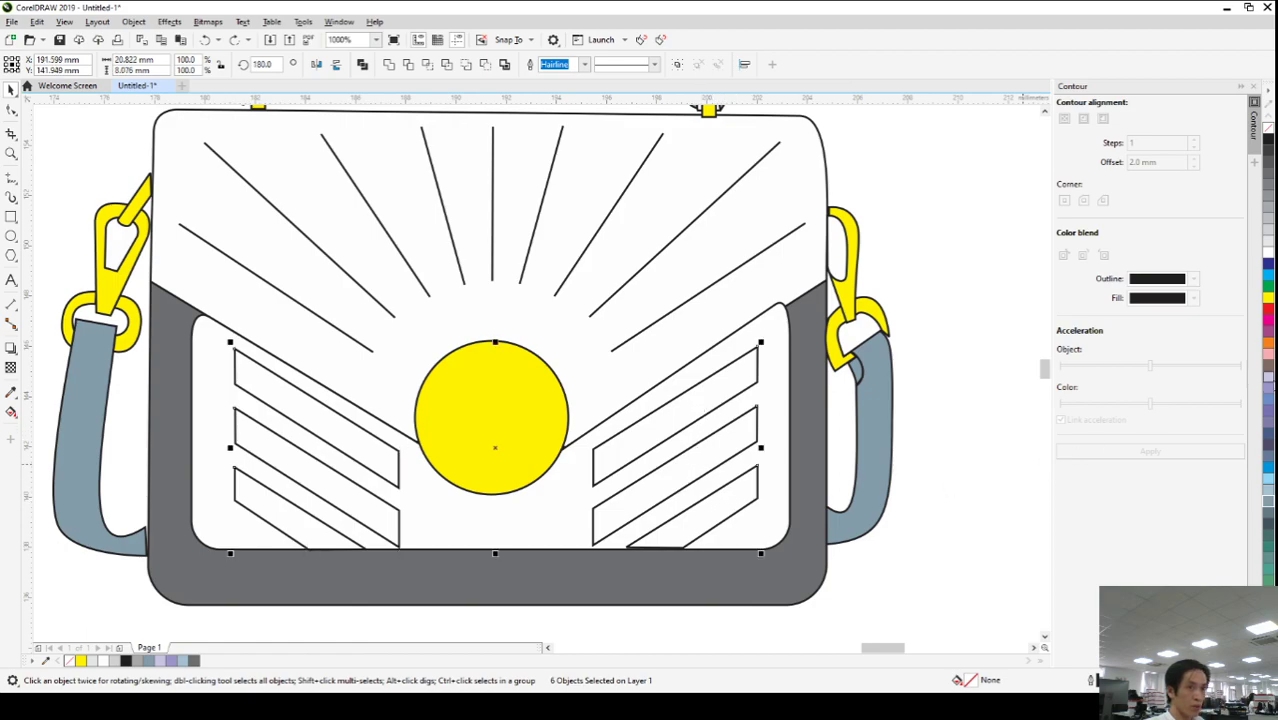
click(1268, 508)
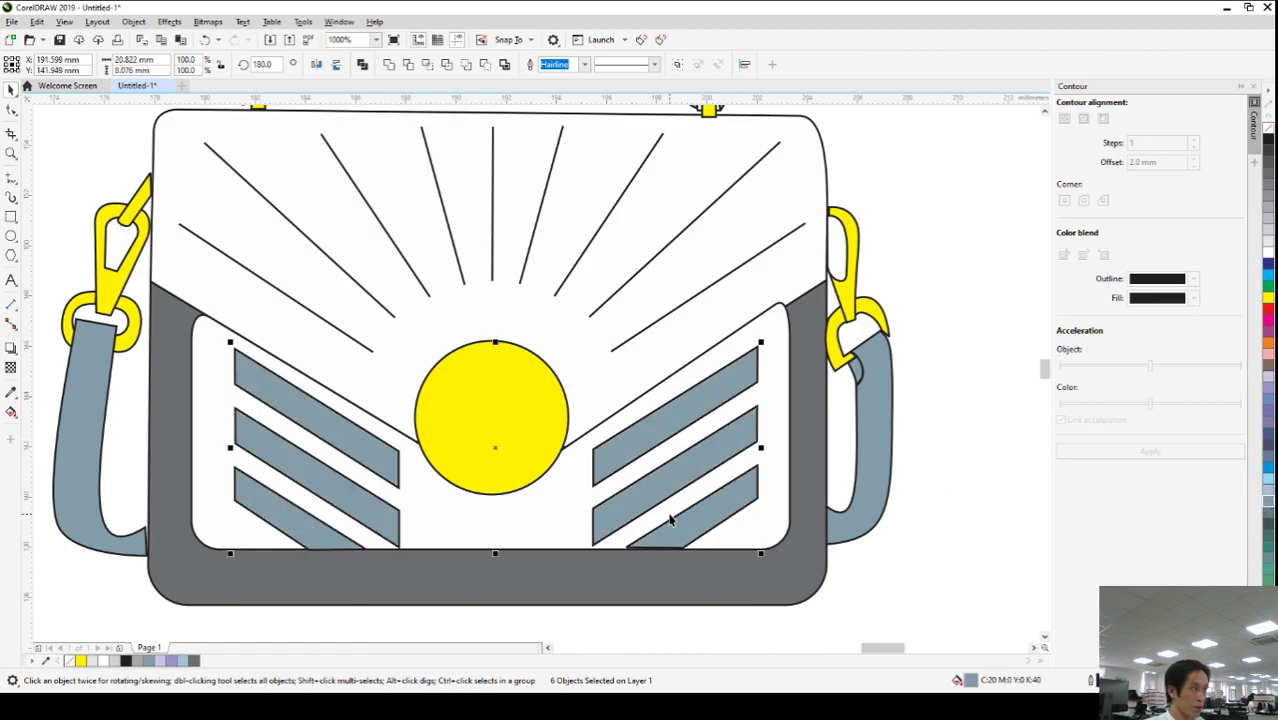
scroll(670, 520, down, 2)
key(Escape)
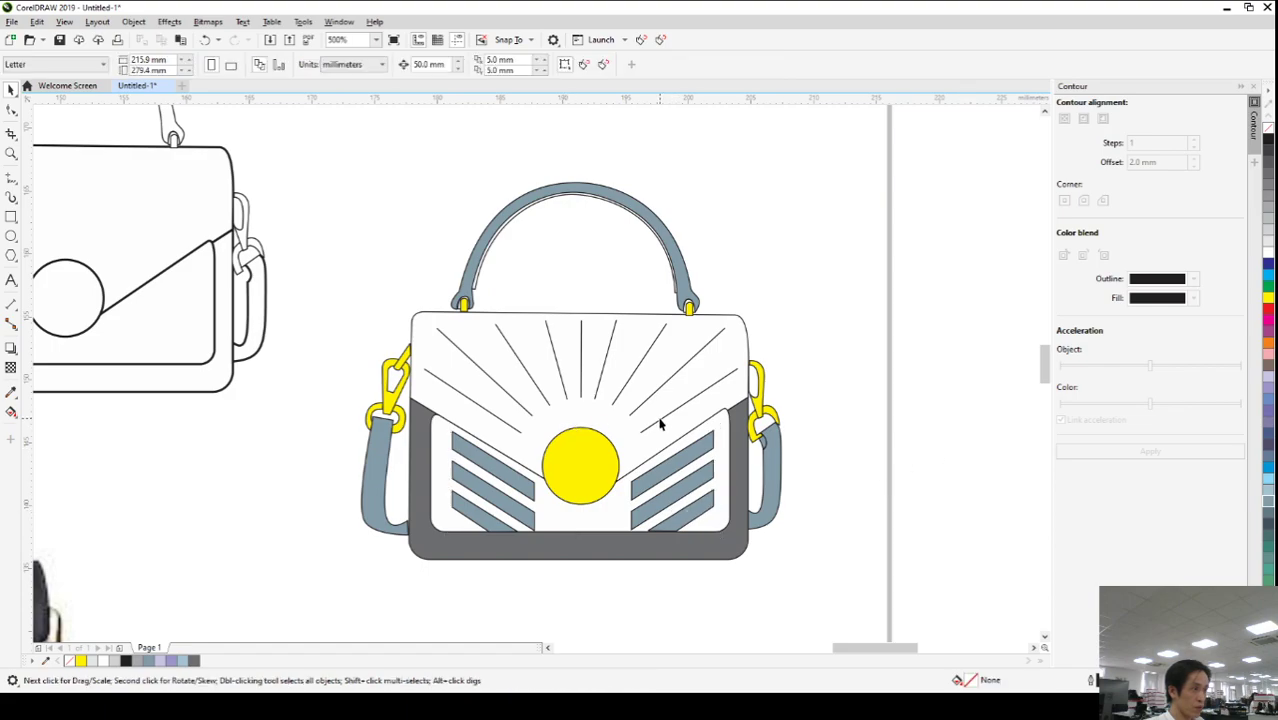
- Try several blue and blue-grey fills on the sunburst flap and settle on light grey (C:0 M:0 Y:0 K:20)
scroll(662, 420, up, 2)
scroll(550, 418, down, 2)
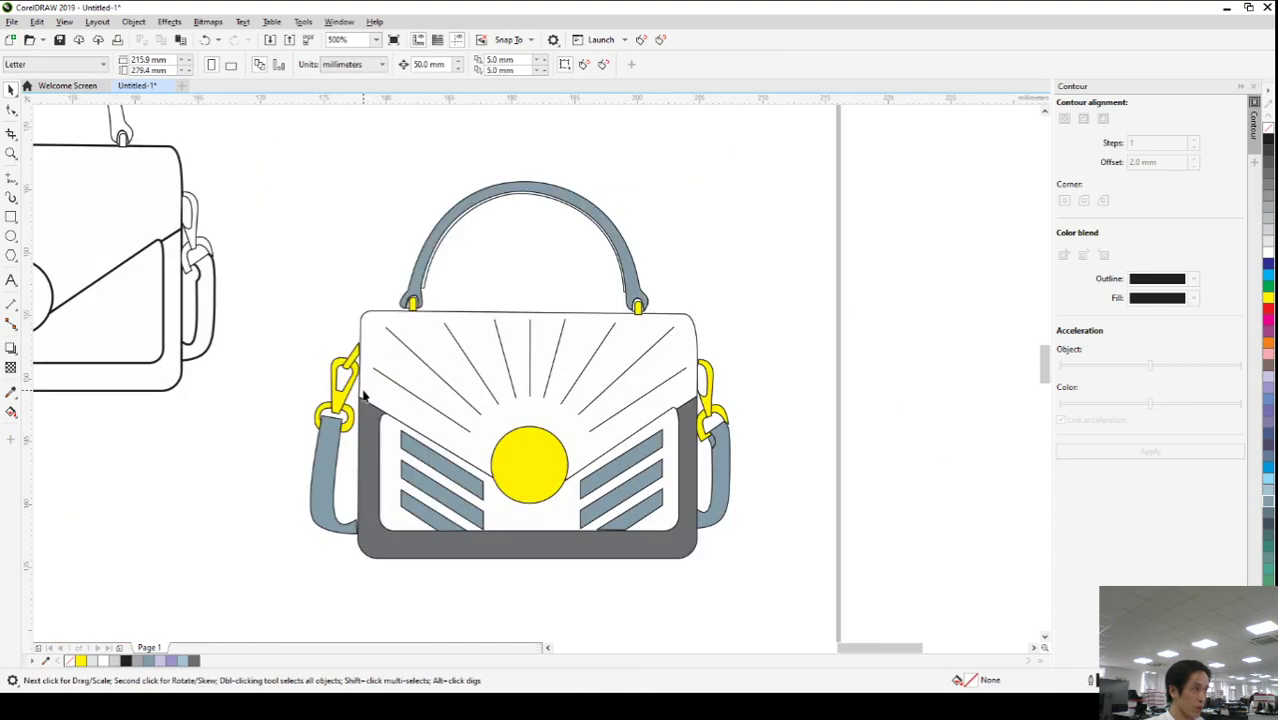
click(365, 396)
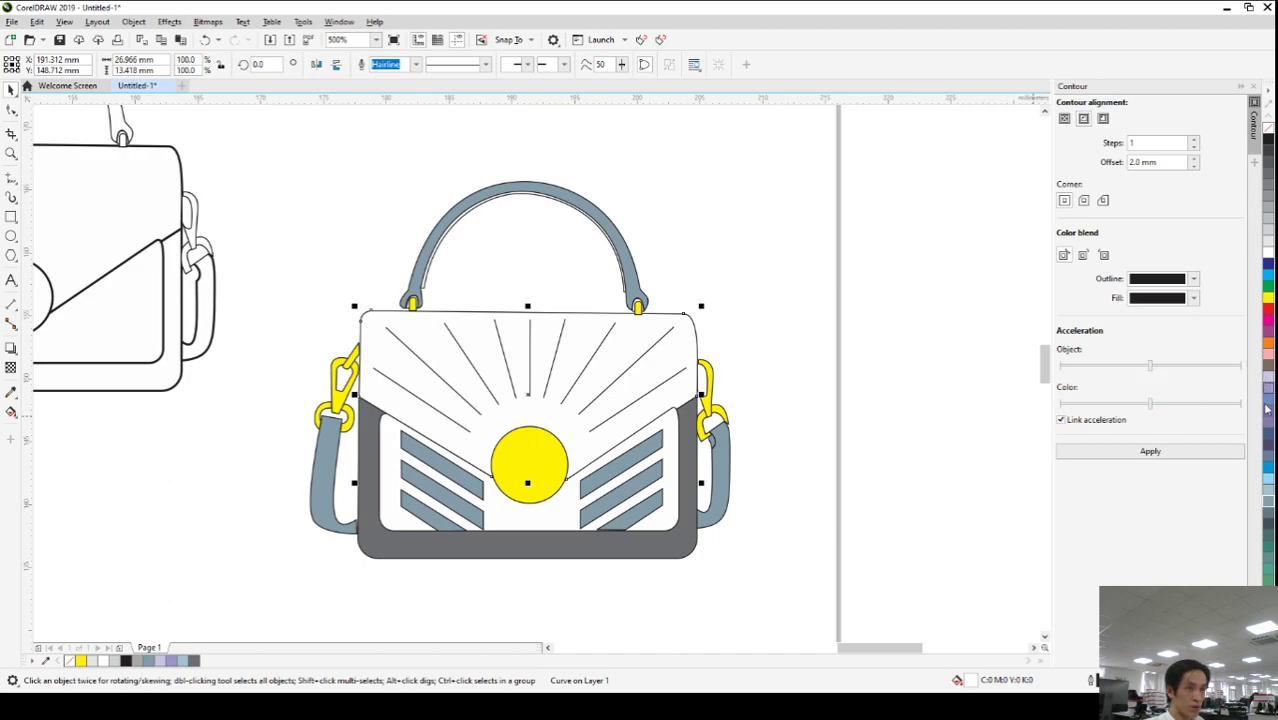
click(1268, 491)
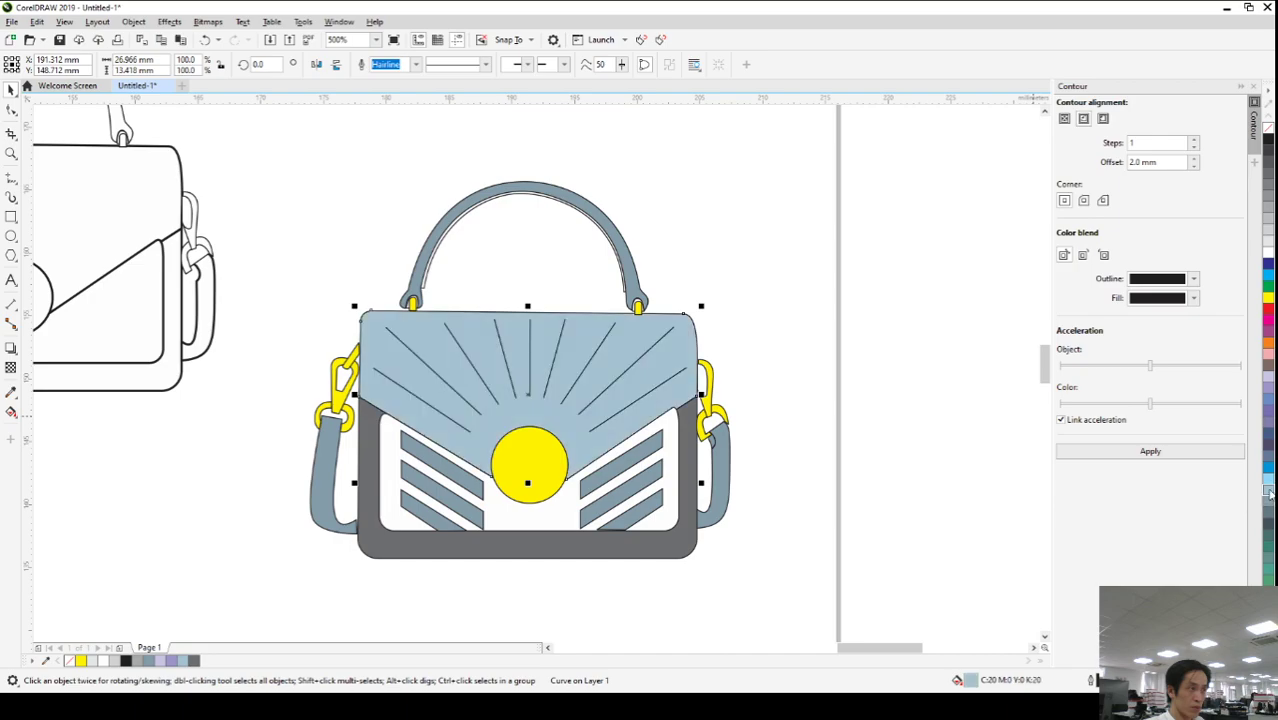
click(1268, 503)
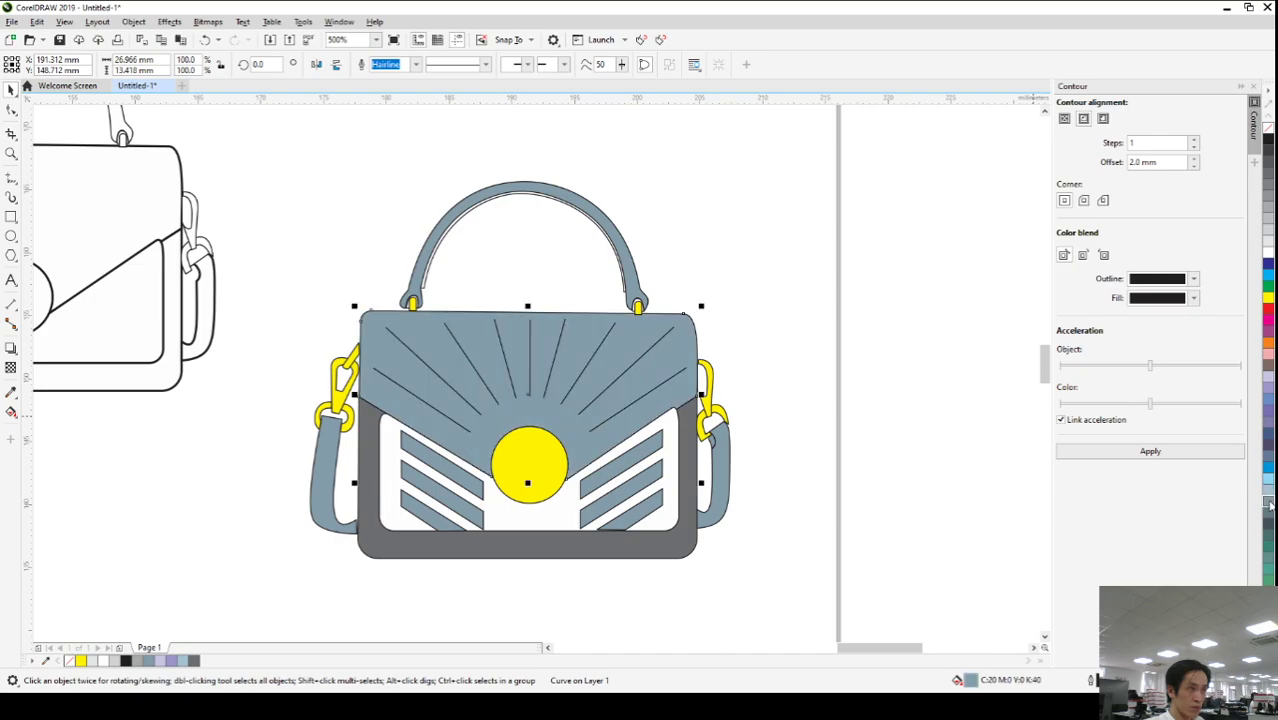
click(1268, 491)
click(1268, 481)
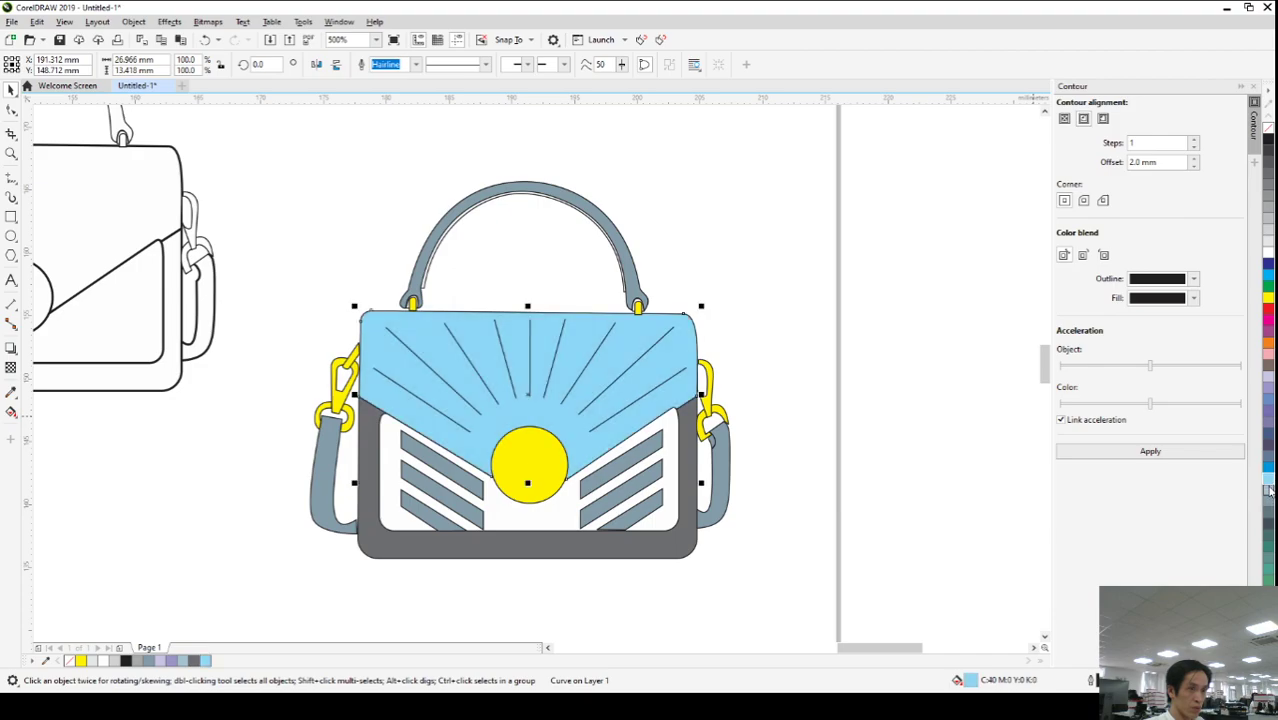
click(1268, 232)
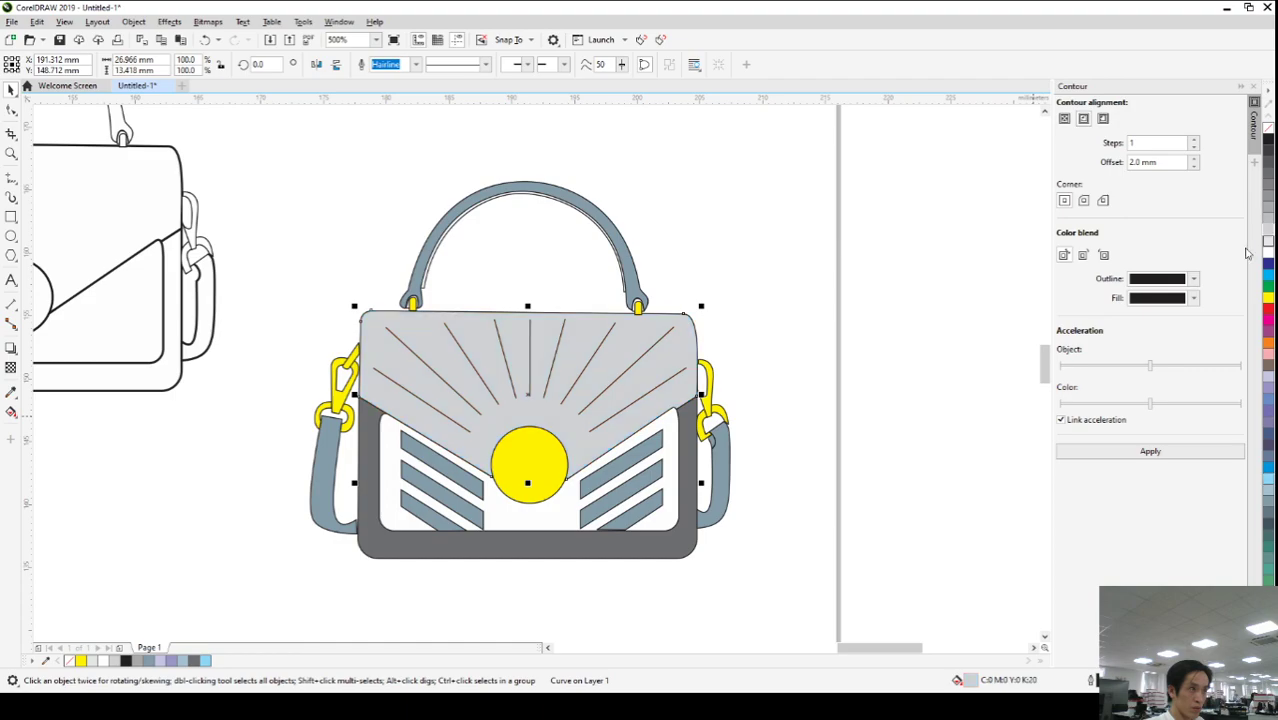
click(941, 439)
- Move both lower corners of the lowest right-hand stripe onto the front panel's bottom edge so the stripe meets it
scroll(398, 500, down, 2)
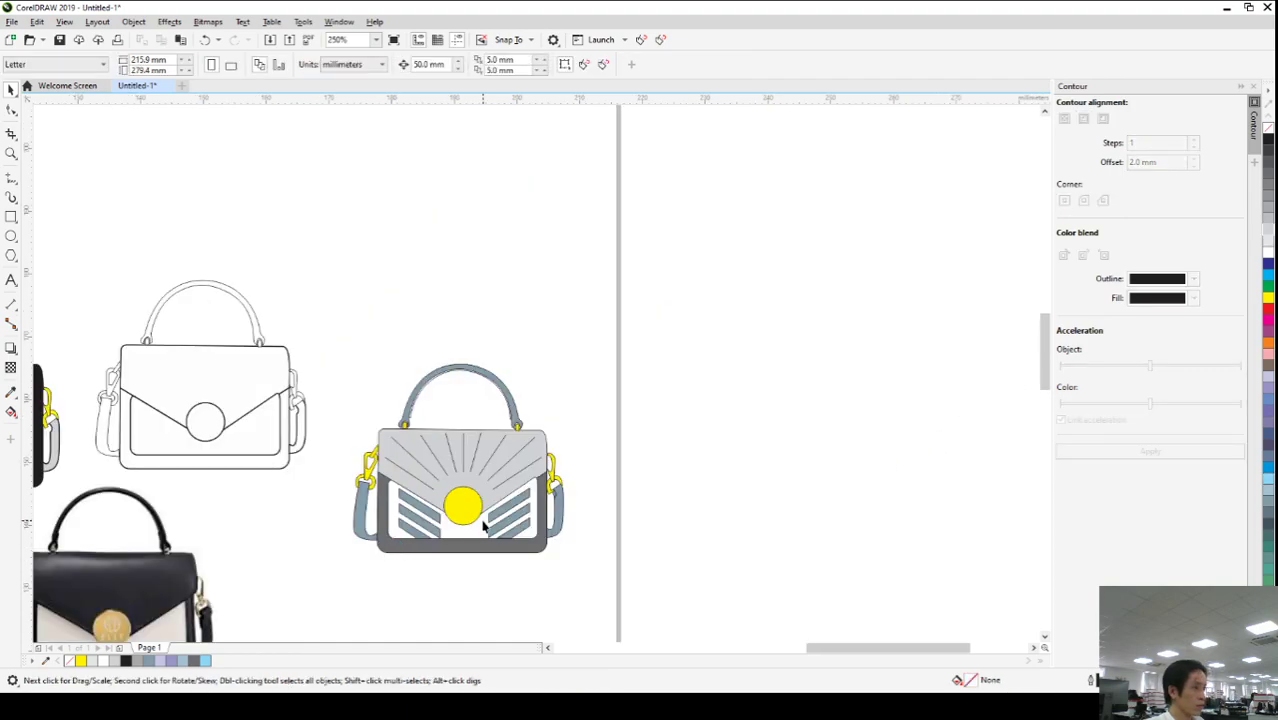
scroll(484, 525, up, 2)
scroll(485, 525, down, 2)
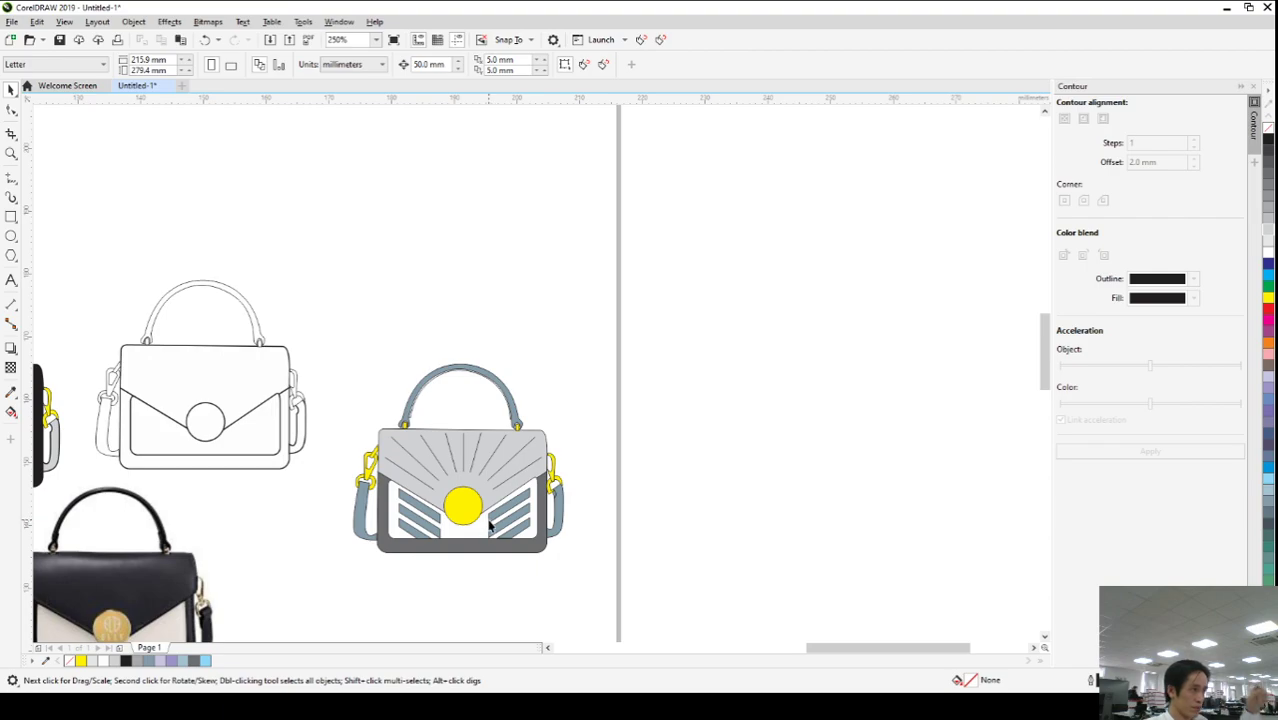
scroll(496, 554, up, 10)
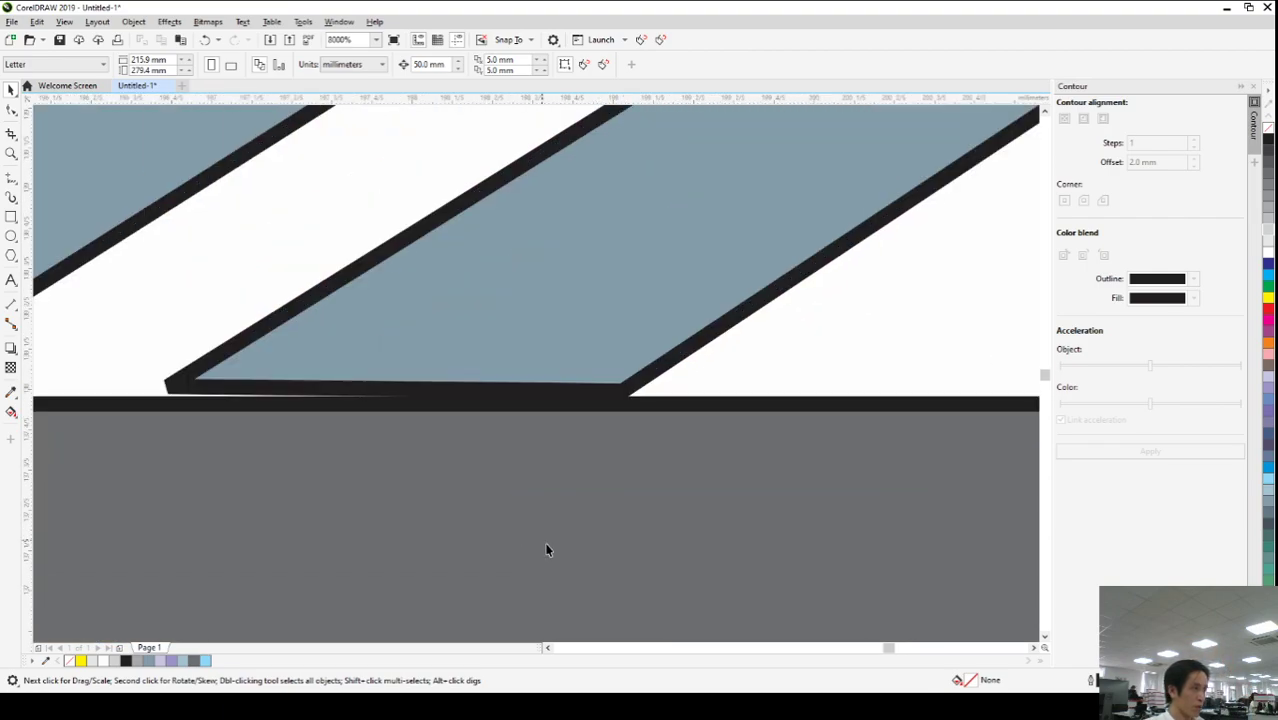
click(356, 296)
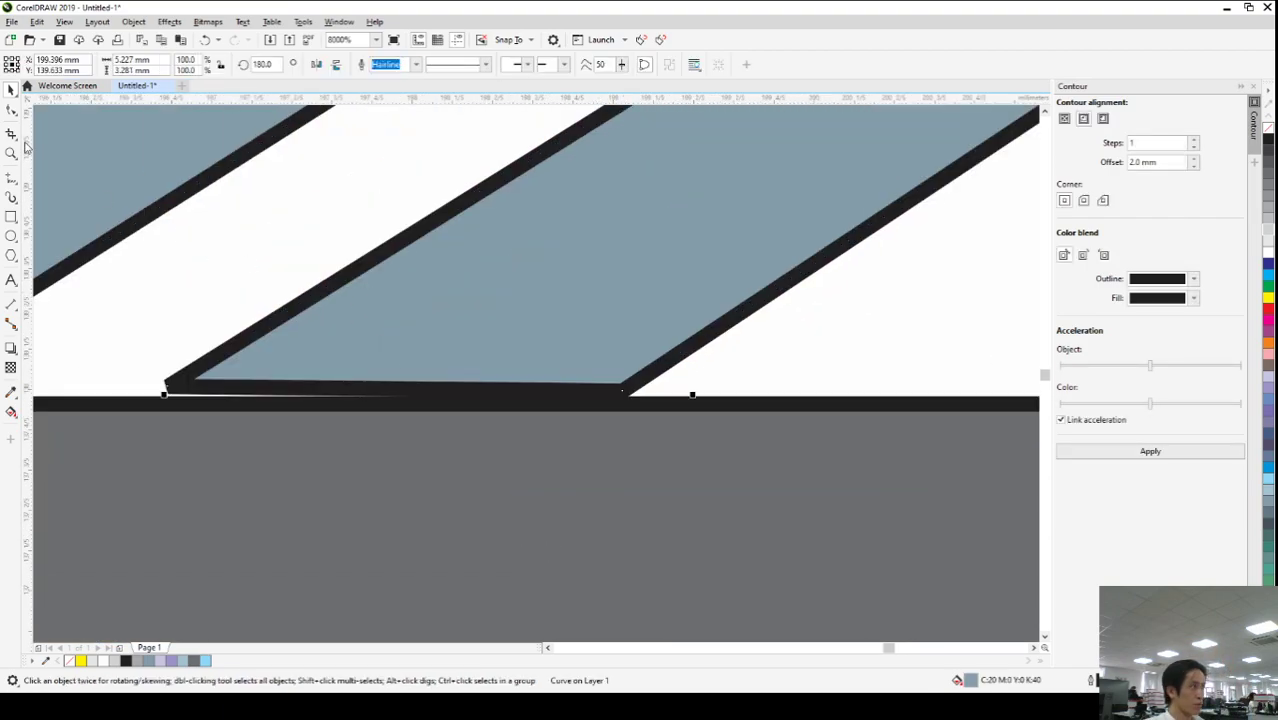
click(11, 110)
drag(165, 394, 141, 403)
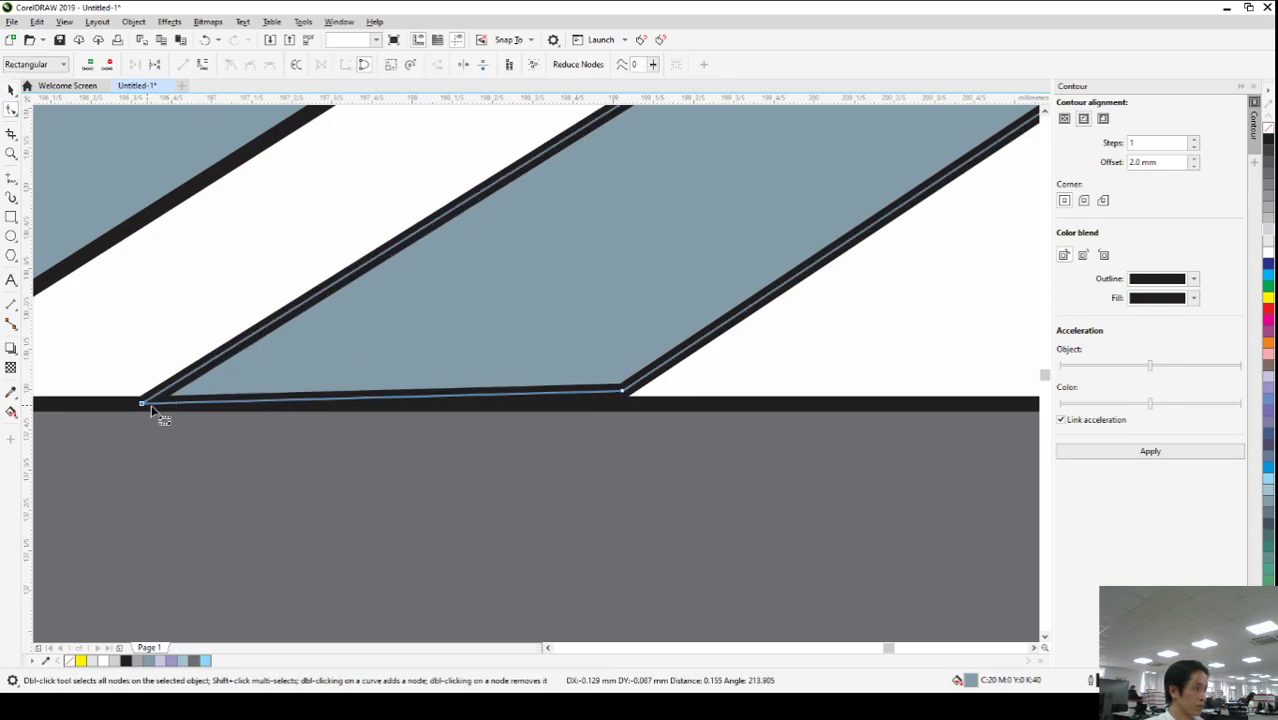
drag(621, 391, 612, 402)
scroll(620, 389, down, 4)
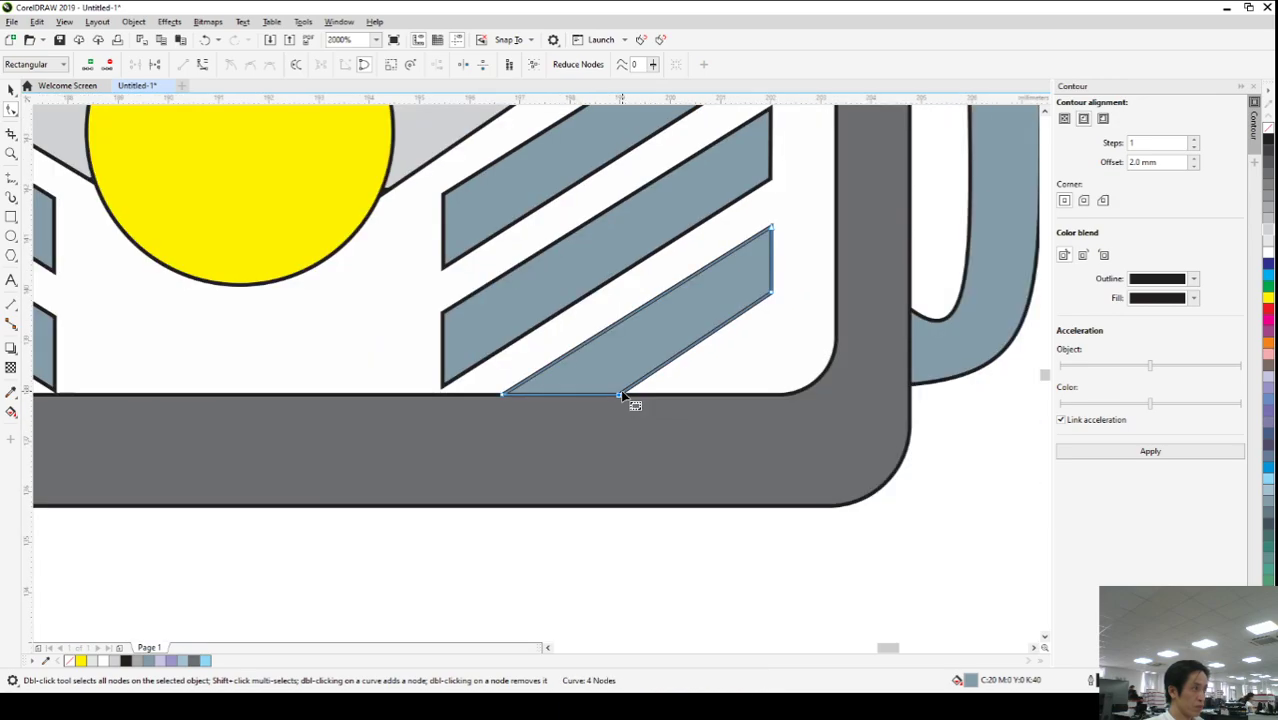
scroll(282, 378, up, 5)
scroll(445, 428, down, 5)
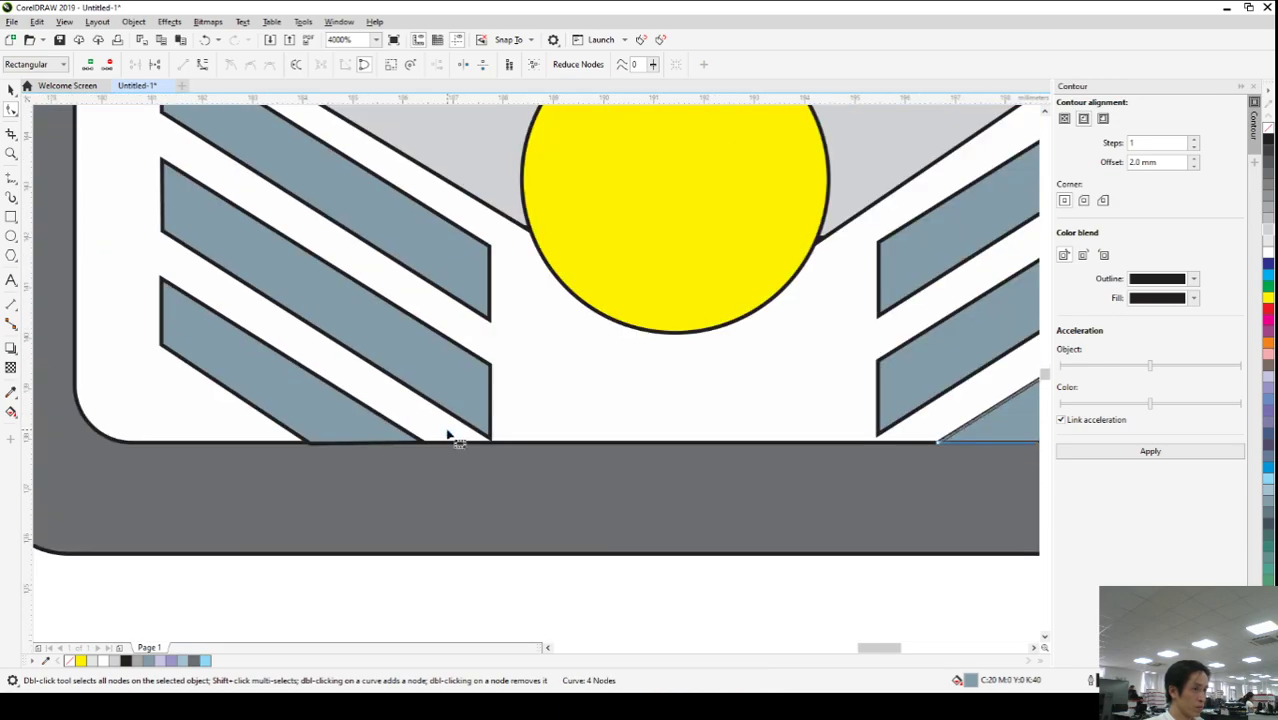
- Move the lower right corner node of the left blue-grey strap onto the dark grey body's side edge to close the gap
scroll(446, 428, down, 4)
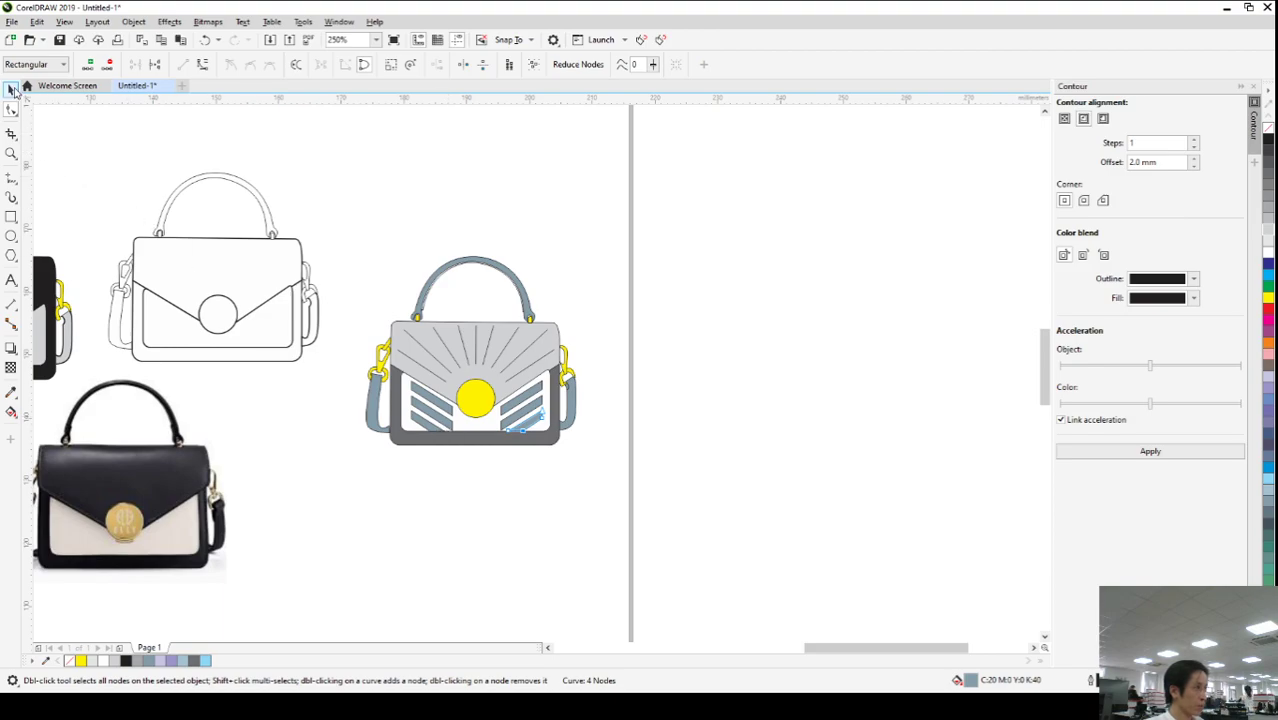
key(space)
key(Escape)
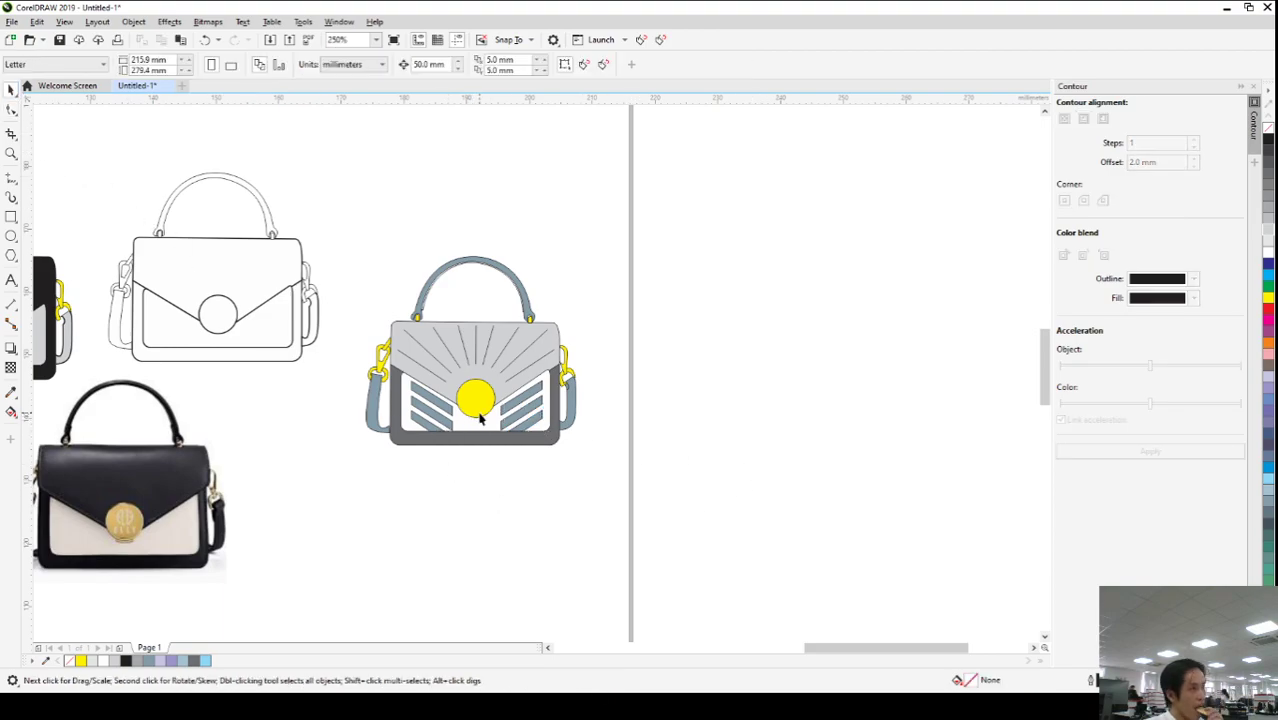
scroll(460, 378, up, 2)
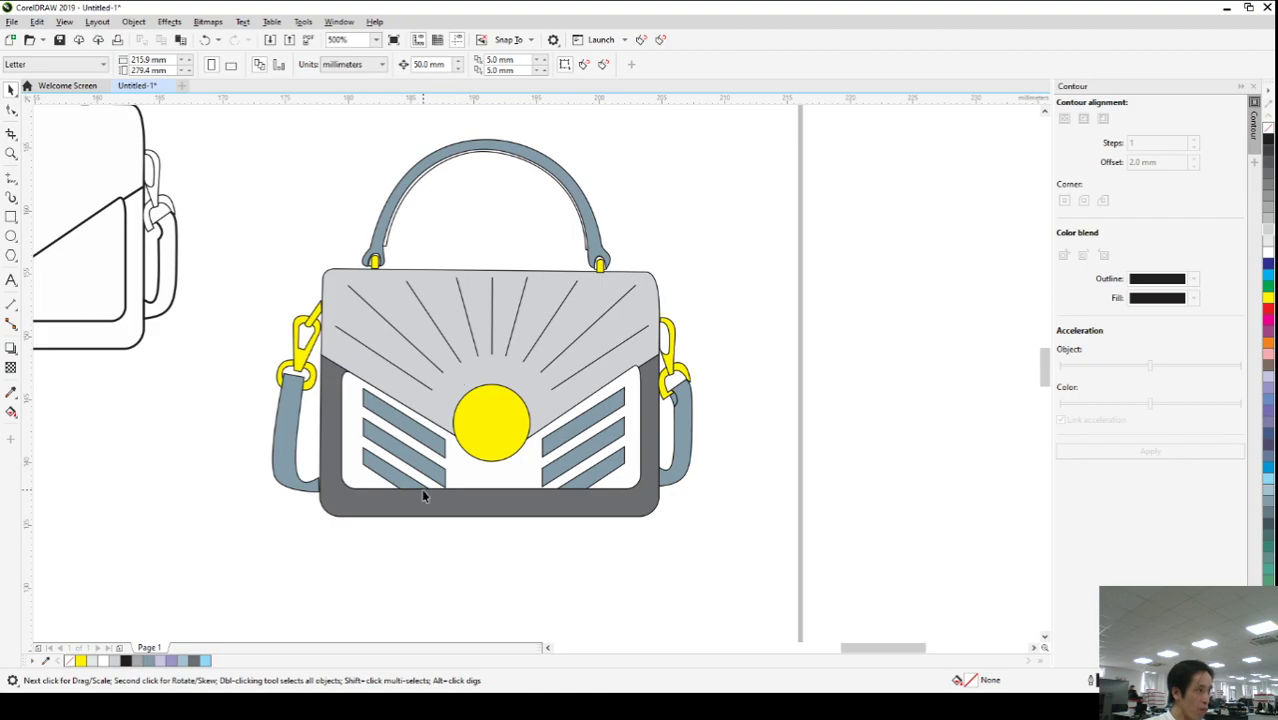
scroll(424, 496, up, 4)
click(394, 498)
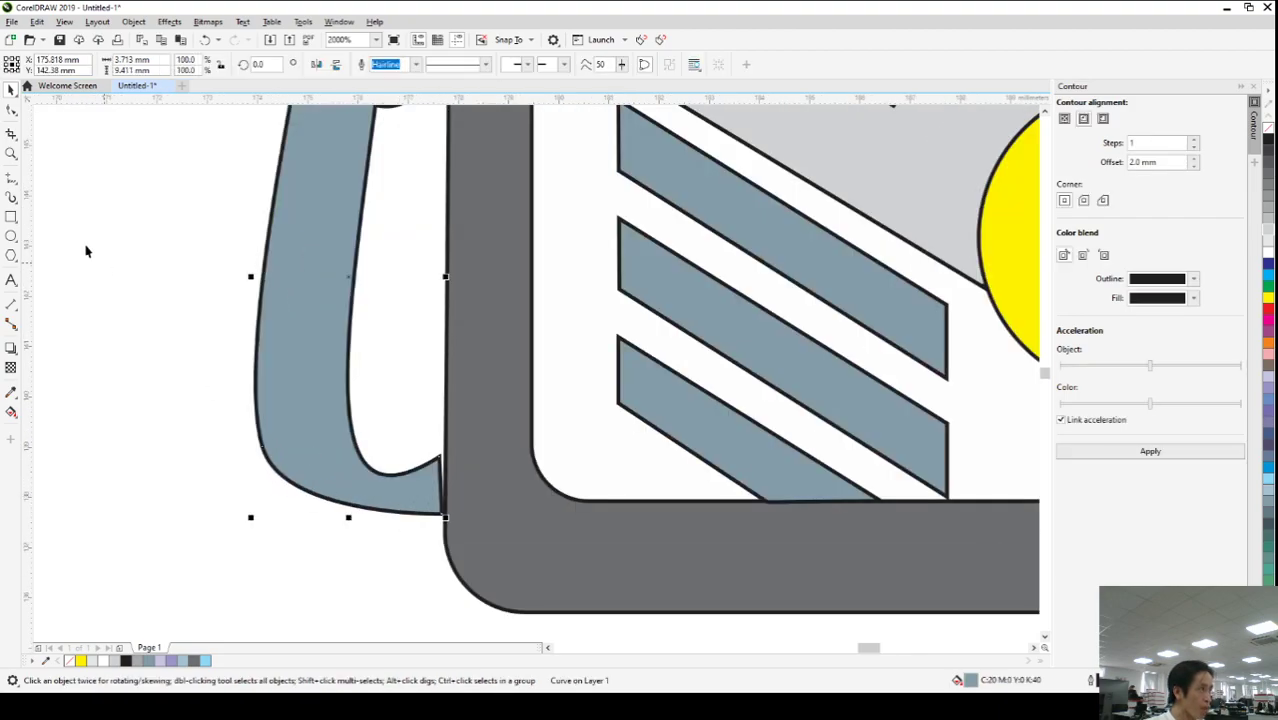
click(12, 111)
click(442, 512)
scroll(456, 505, up, 4)
drag(397, 566, 408, 566)
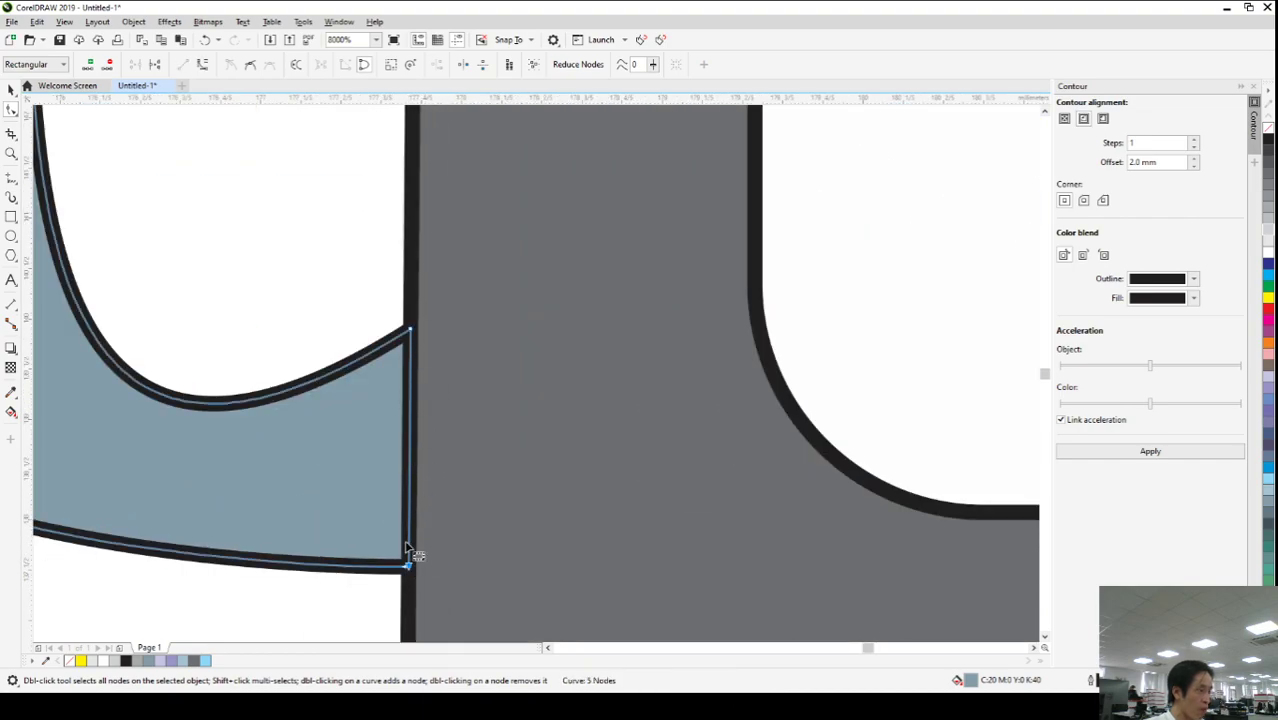
scroll(407, 549, down, 4)
scroll(407, 549, down, 4)
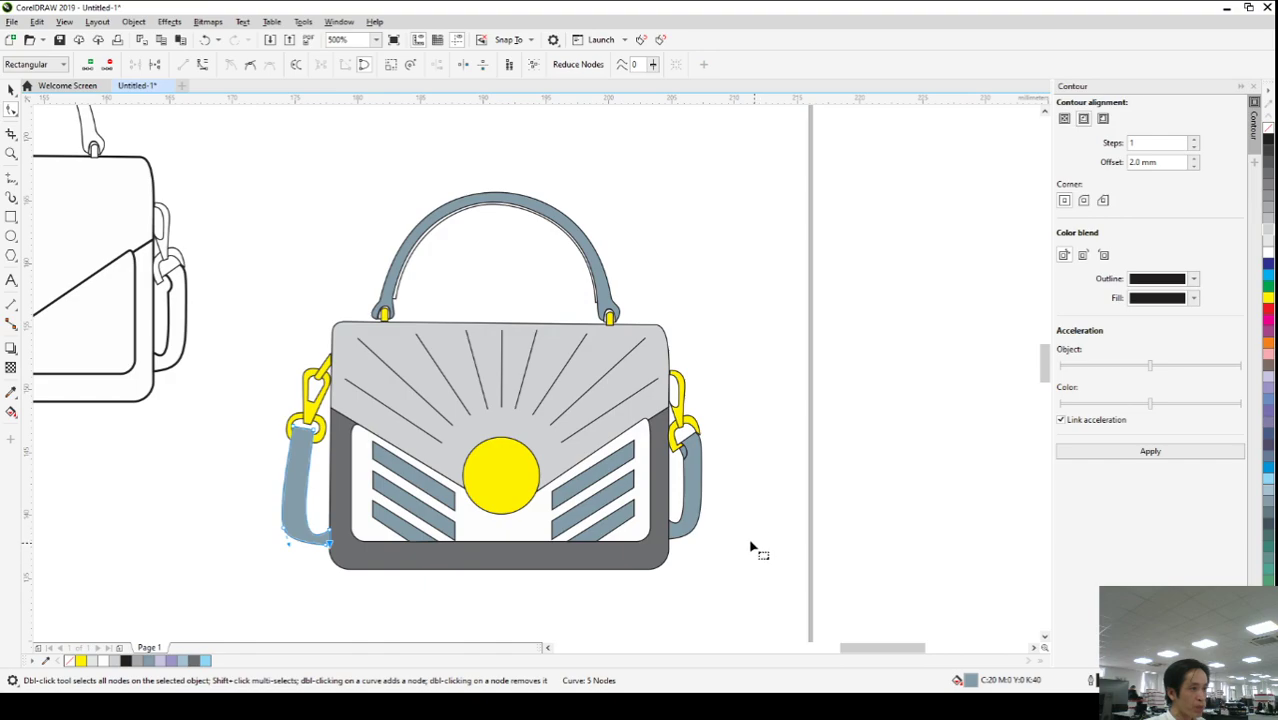
scroll(762, 553, up, 4)
scroll(625, 555, down, 5)
scroll(630, 552, up, 1)
click(11, 89)
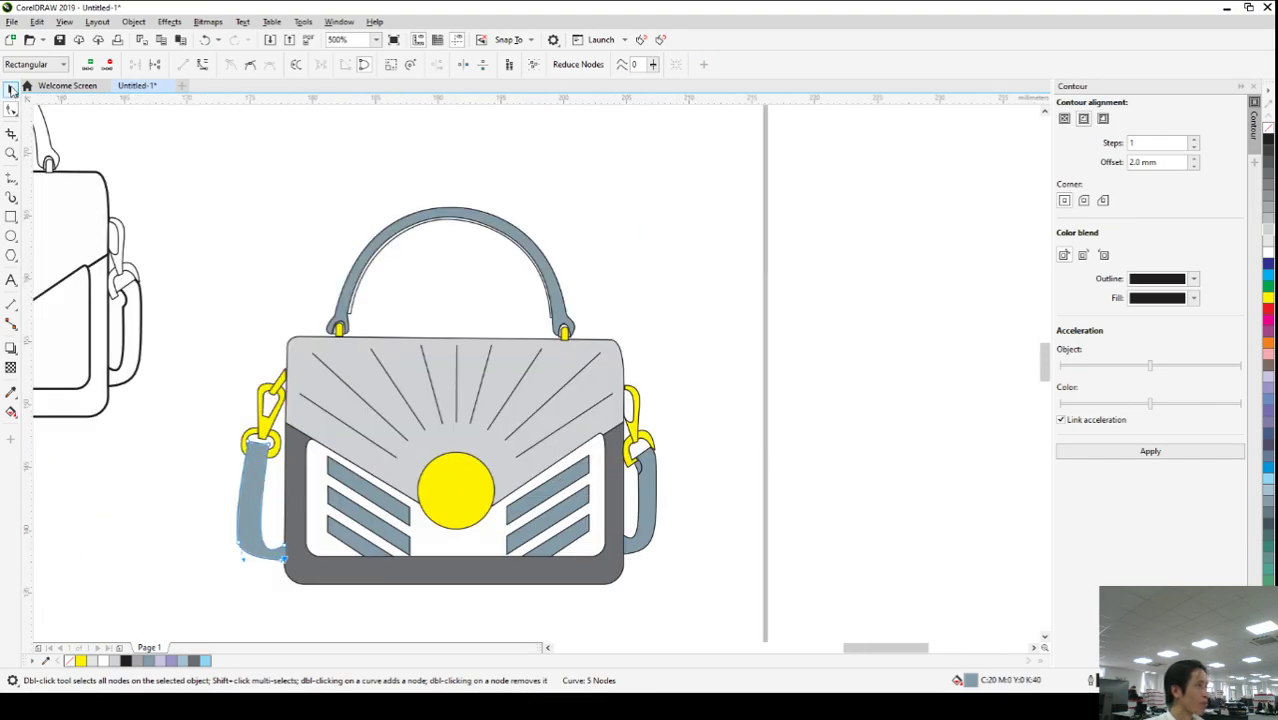
click(791, 449)
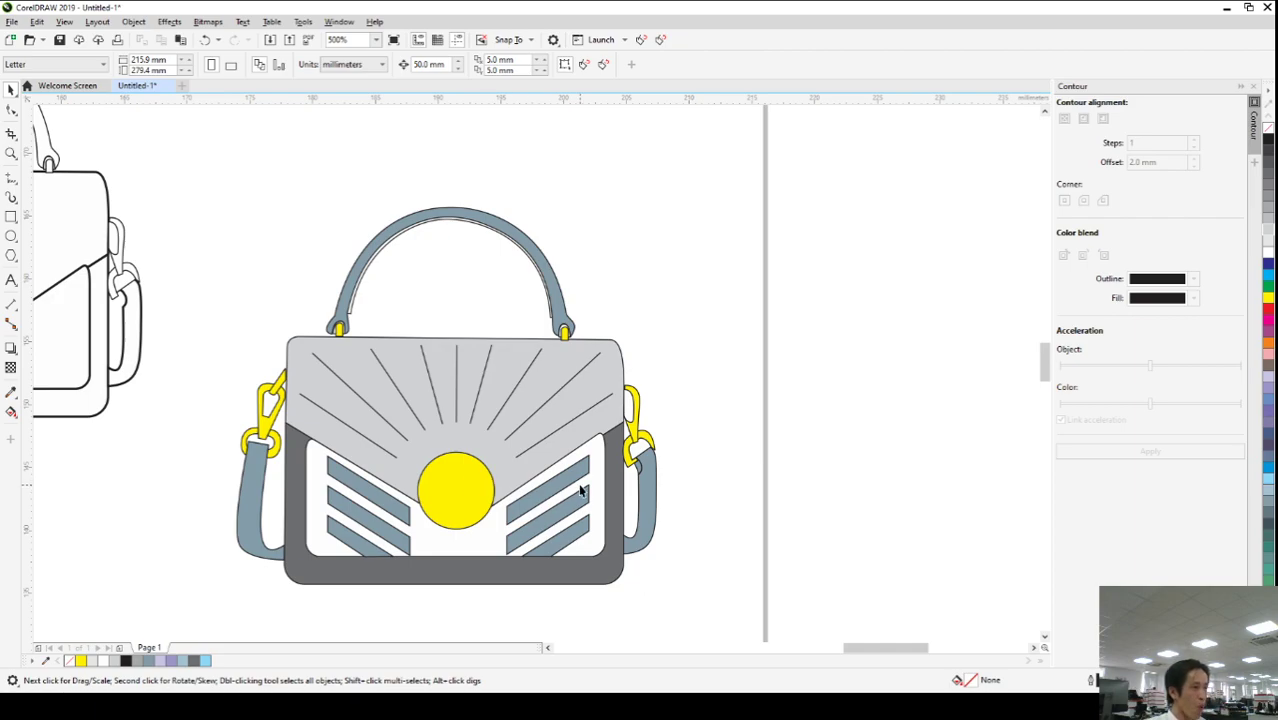
- Select the sunburst rays on the flap together and give them a yellow outline 4 px wide
scroll(580, 487, down, 2)
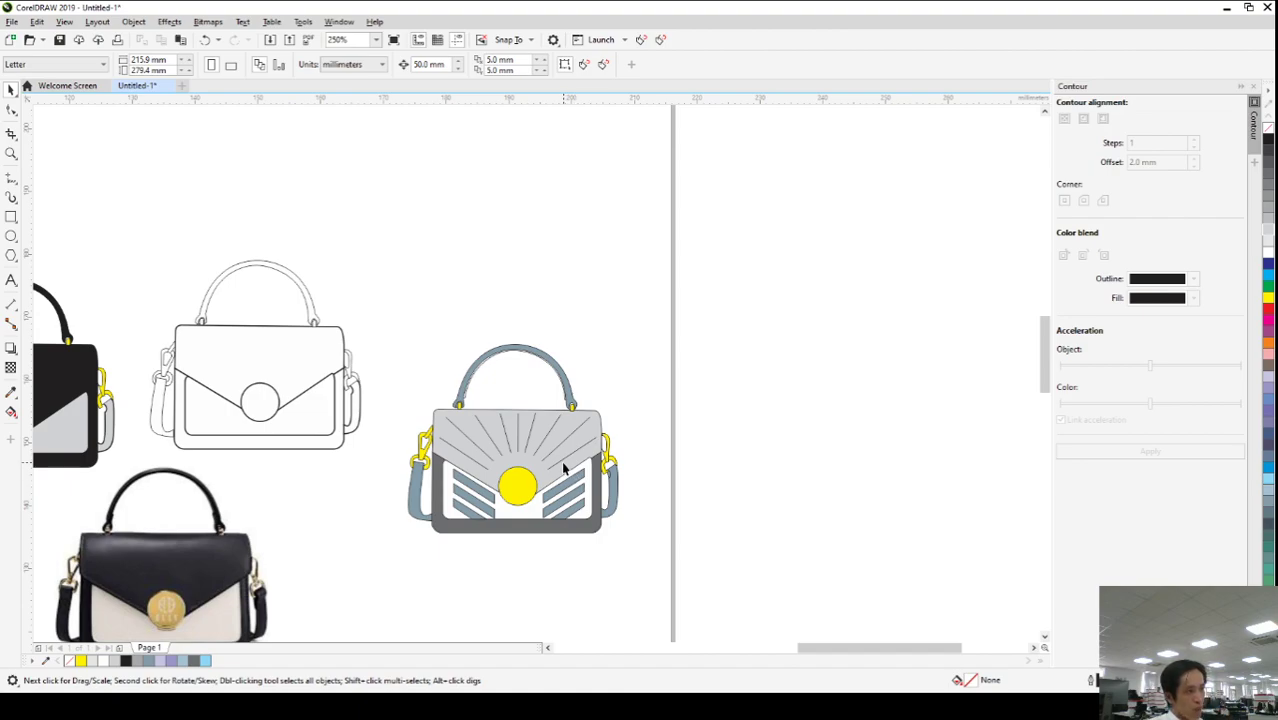
scroll(550, 450, up, 2)
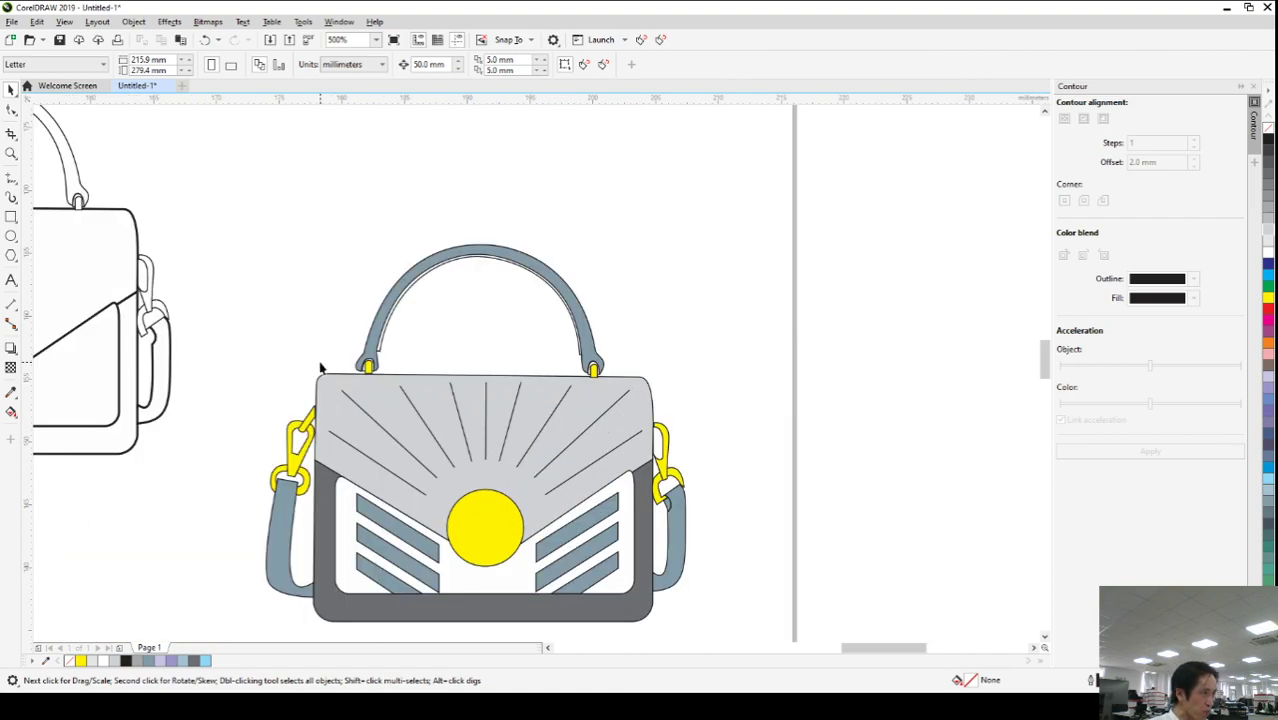
drag(639, 498, 650, 504)
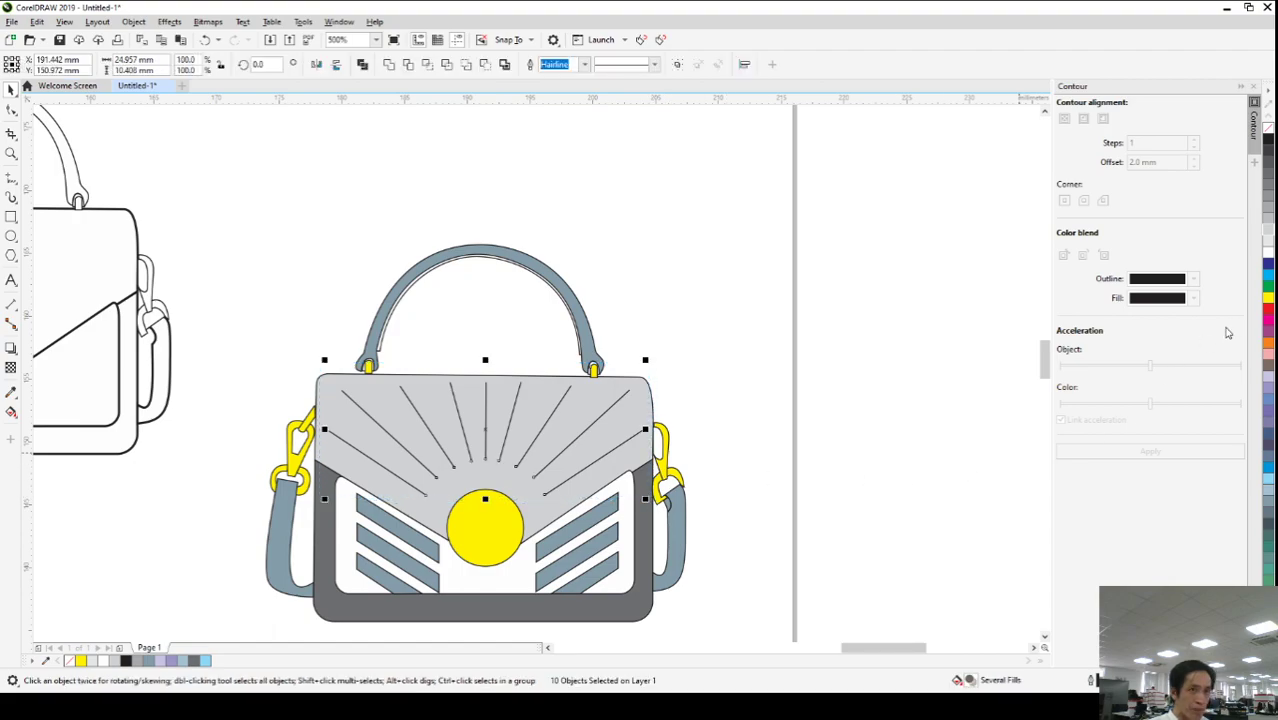
right_click(1268, 298)
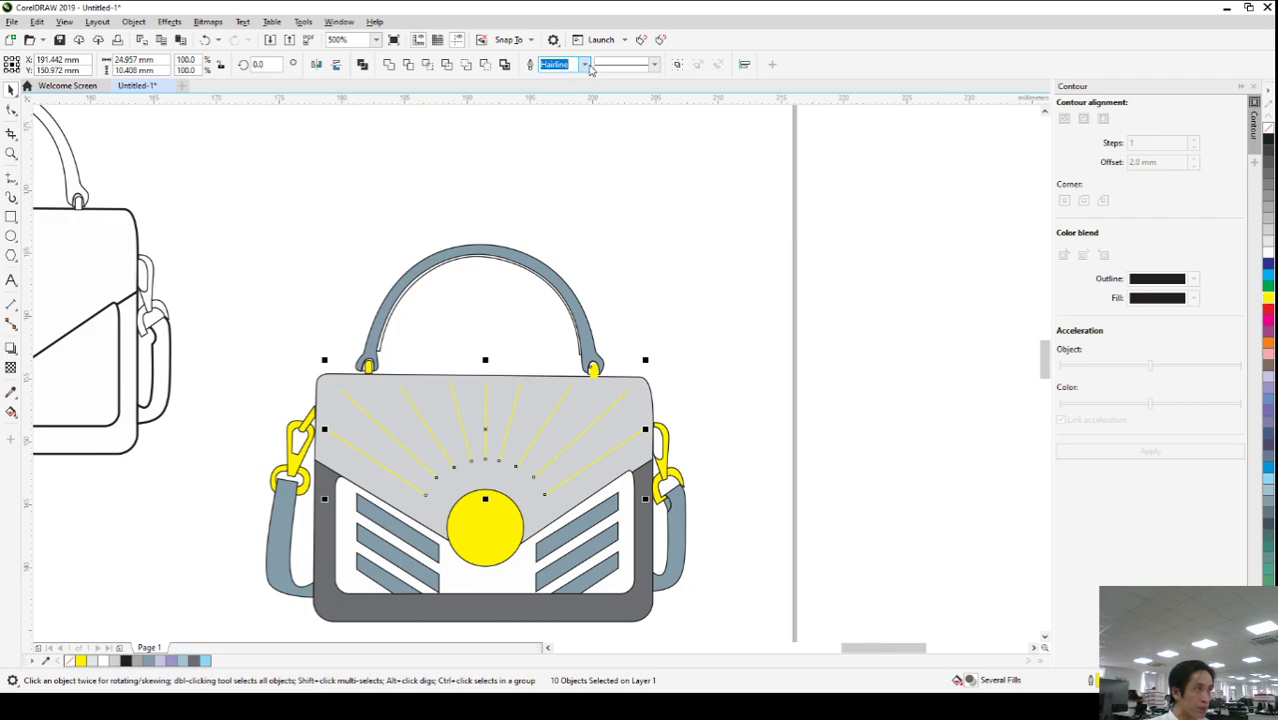
text(4)
key(Return)
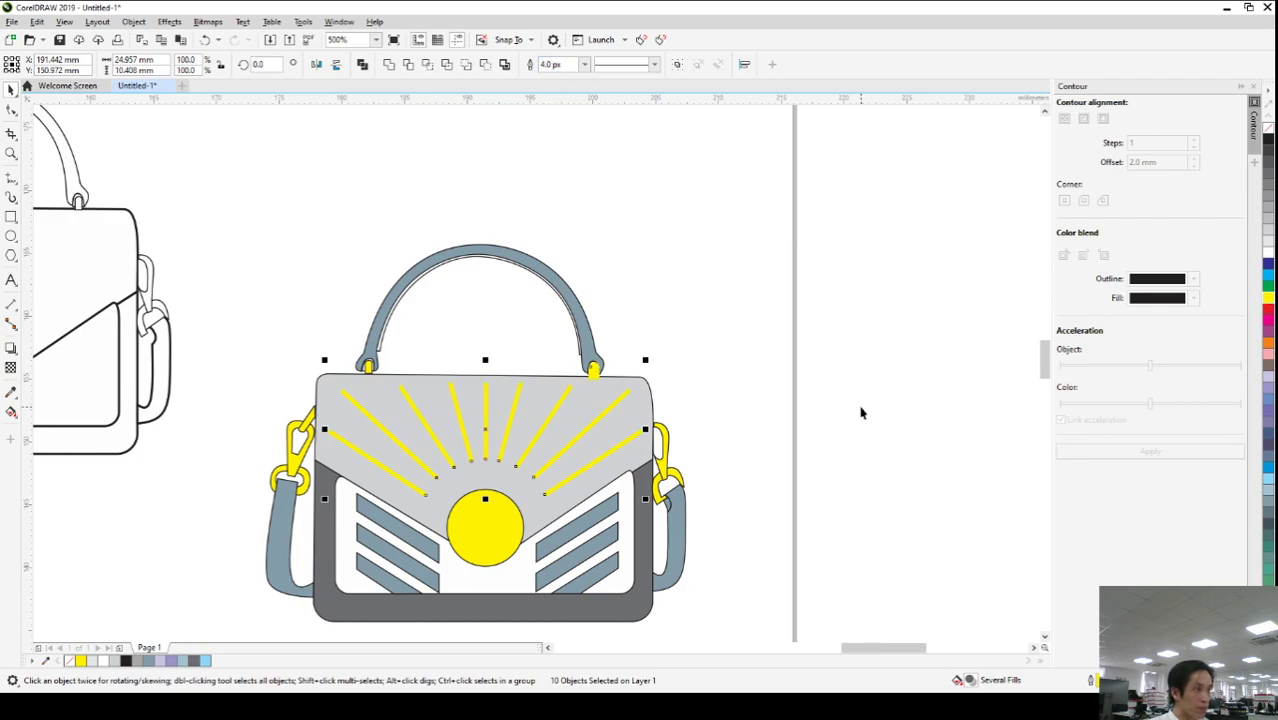
- Select all parts of the coloured sunburst bag and group them
scroll(577, 492, down, 5)
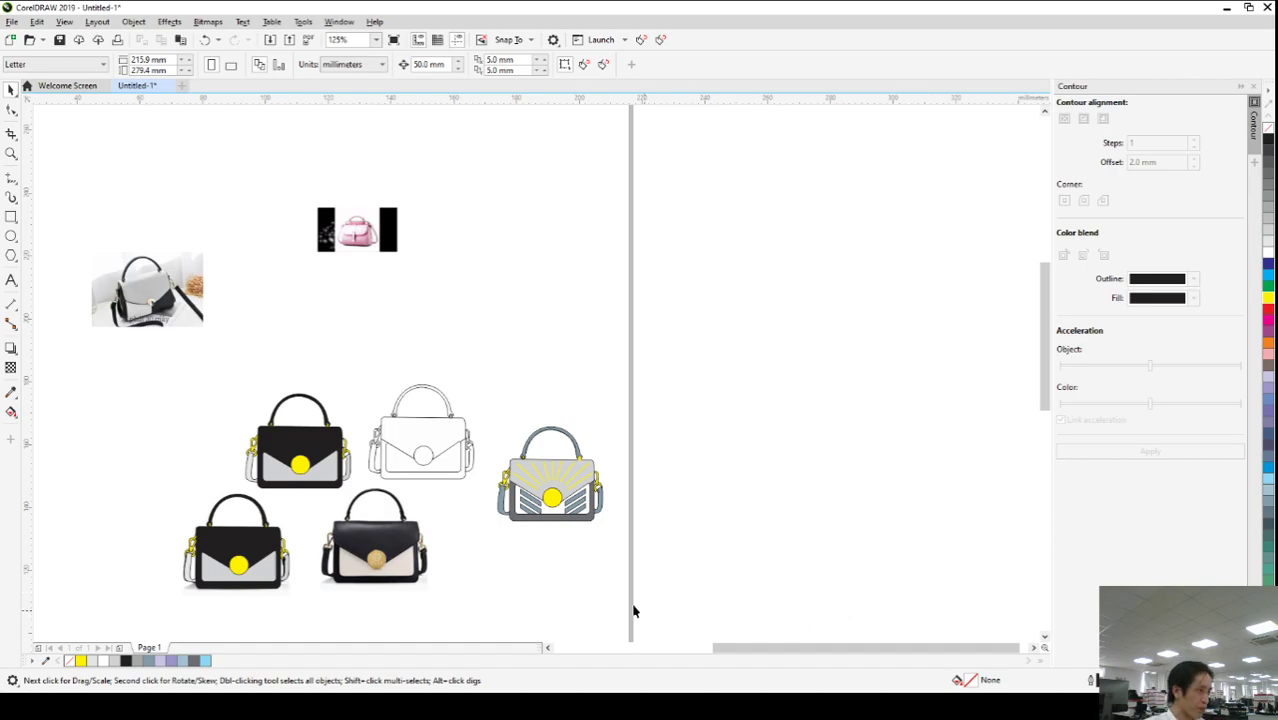
scroll(569, 490, up, 2)
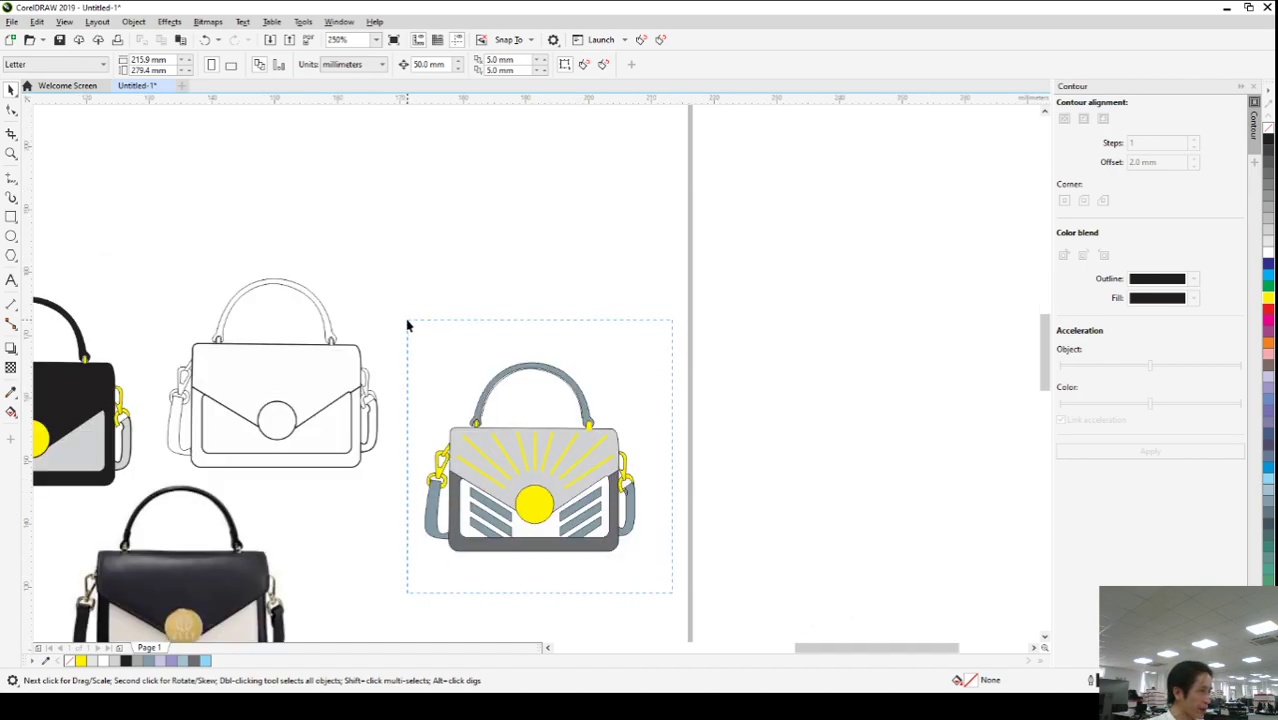
drag(407, 325, 407, 325)
key(ctrl+g)
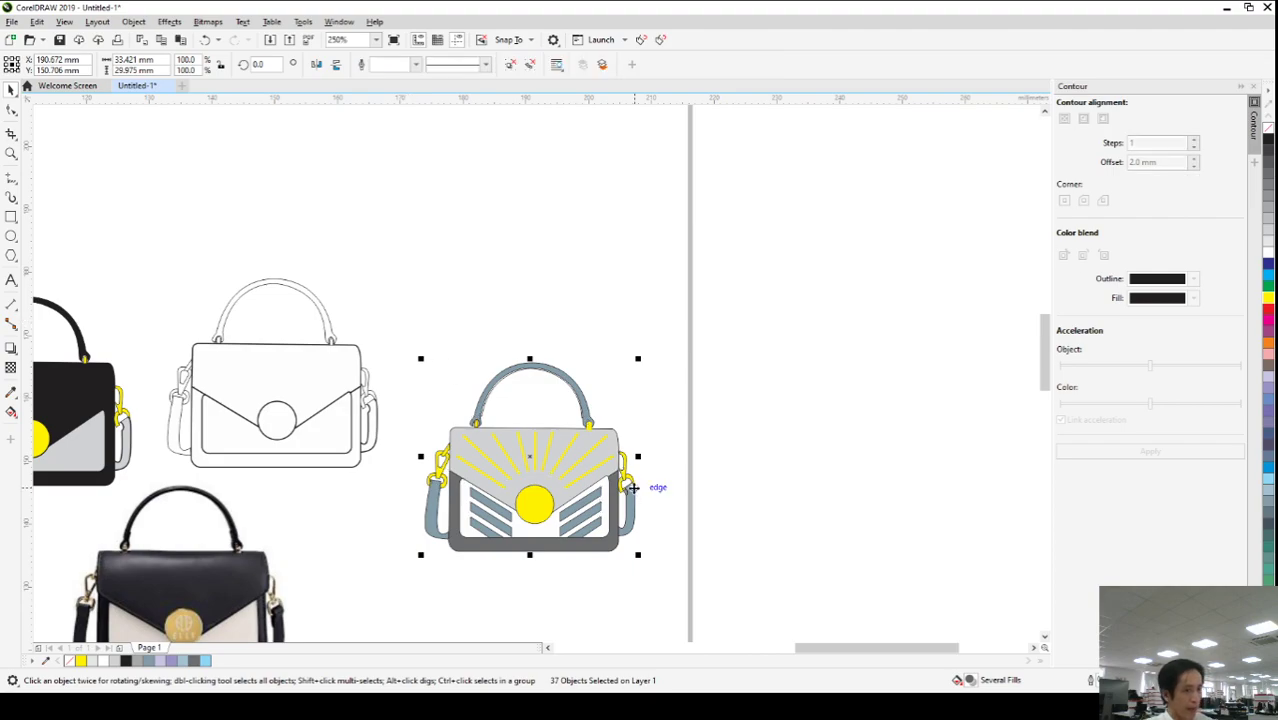
- Try placing the grouped sunburst bag below the reference photo, and beside the photo on its right
scroll(610, 490, down, 4)
drag(610, 490, 488, 575)
scroll(486, 577, up, 4)
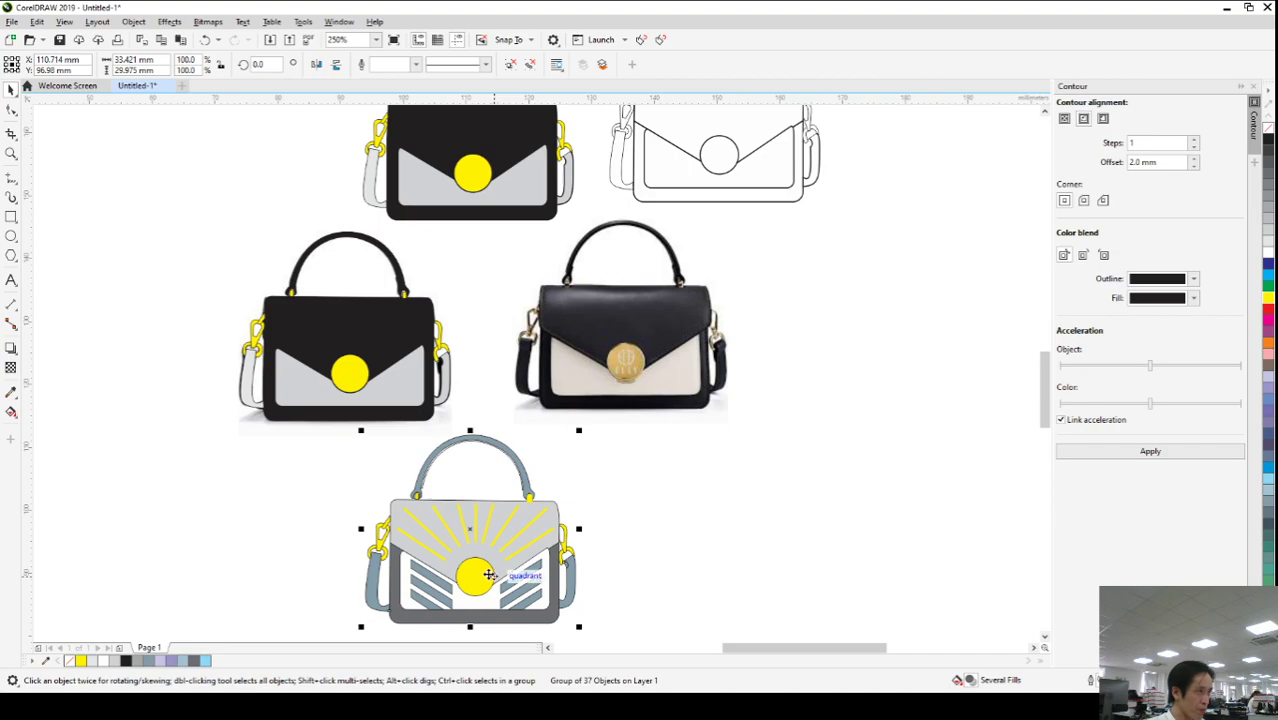
drag(489, 575, 865, 362)
scroll(303, 554, down, 2)
scroll(574, 428, up, 4)
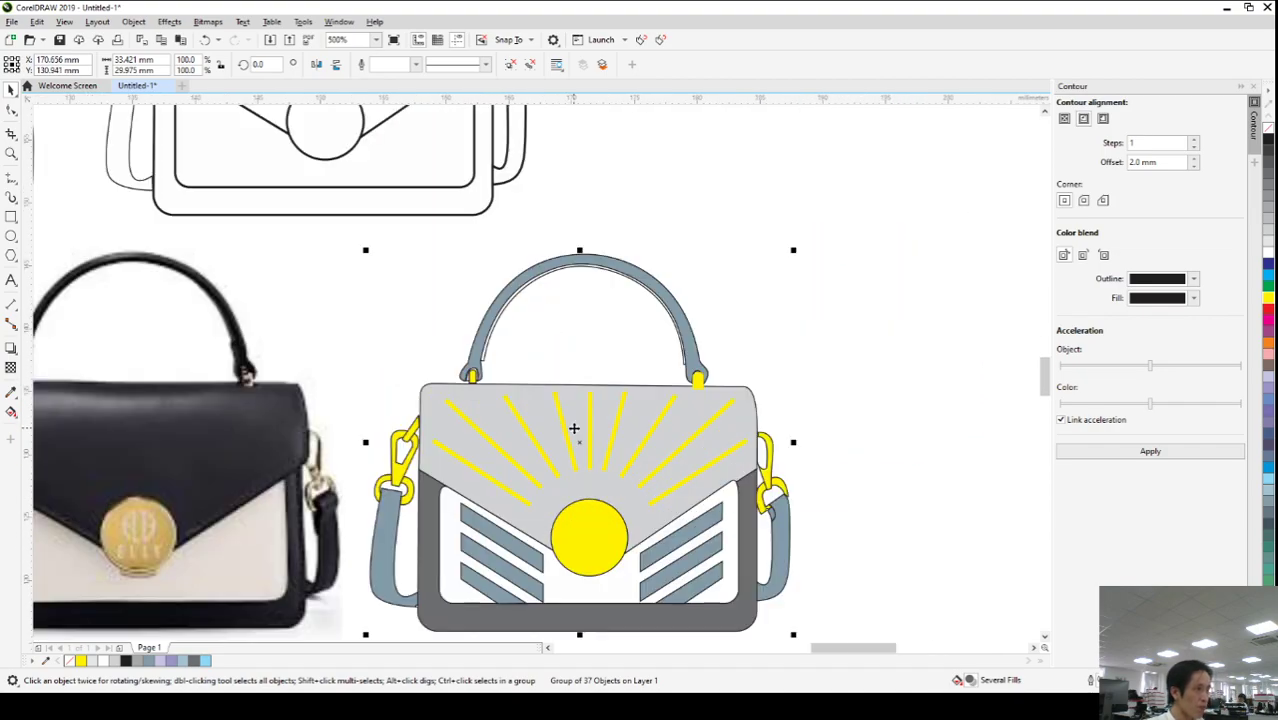
scroll(574, 428, down, 2)
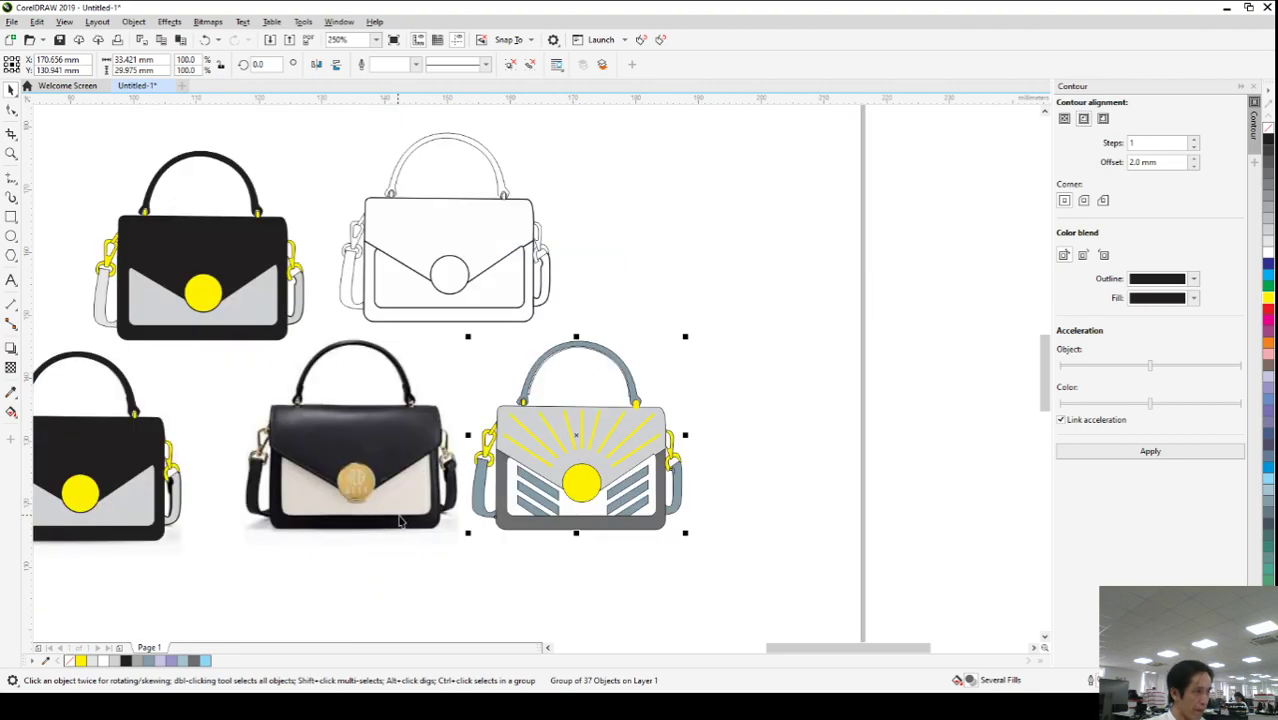
scroll(438, 537, down, 4)
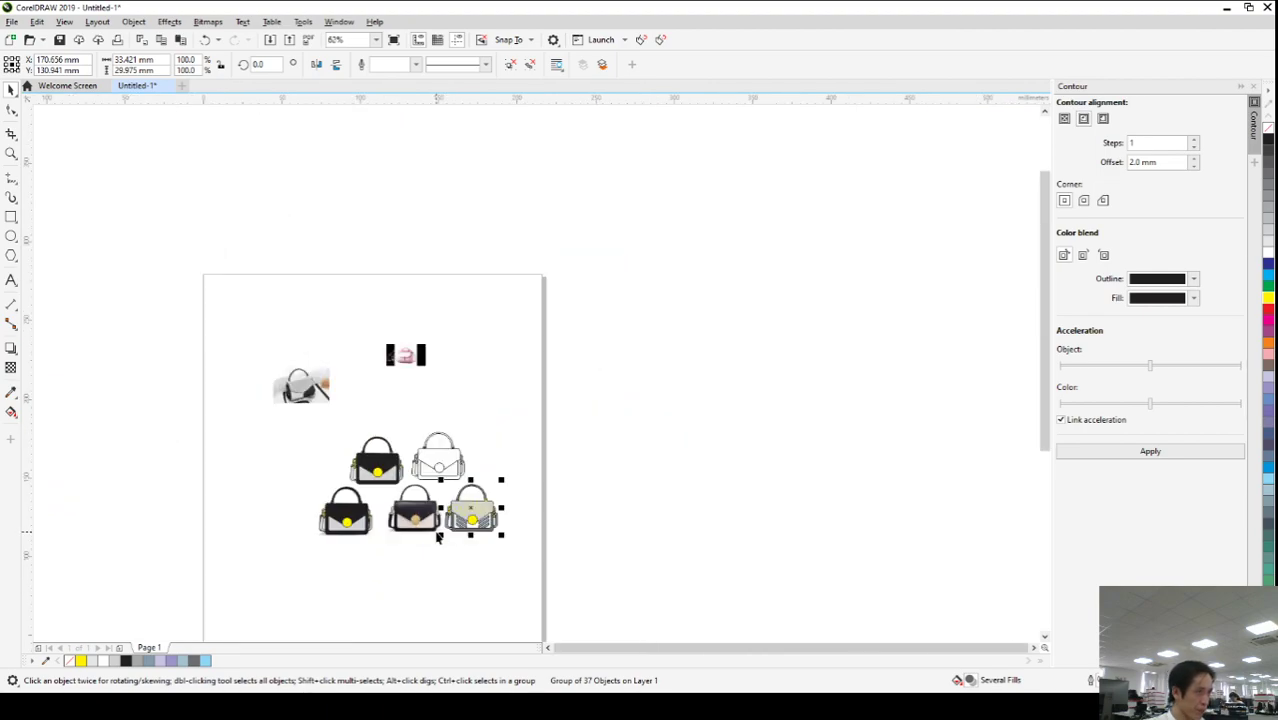
- Move the grouped sunburst bag into the empty space above the outline bag and ungroup it
drag(470, 508, 497, 430)
scroll(512, 420, up, 4)
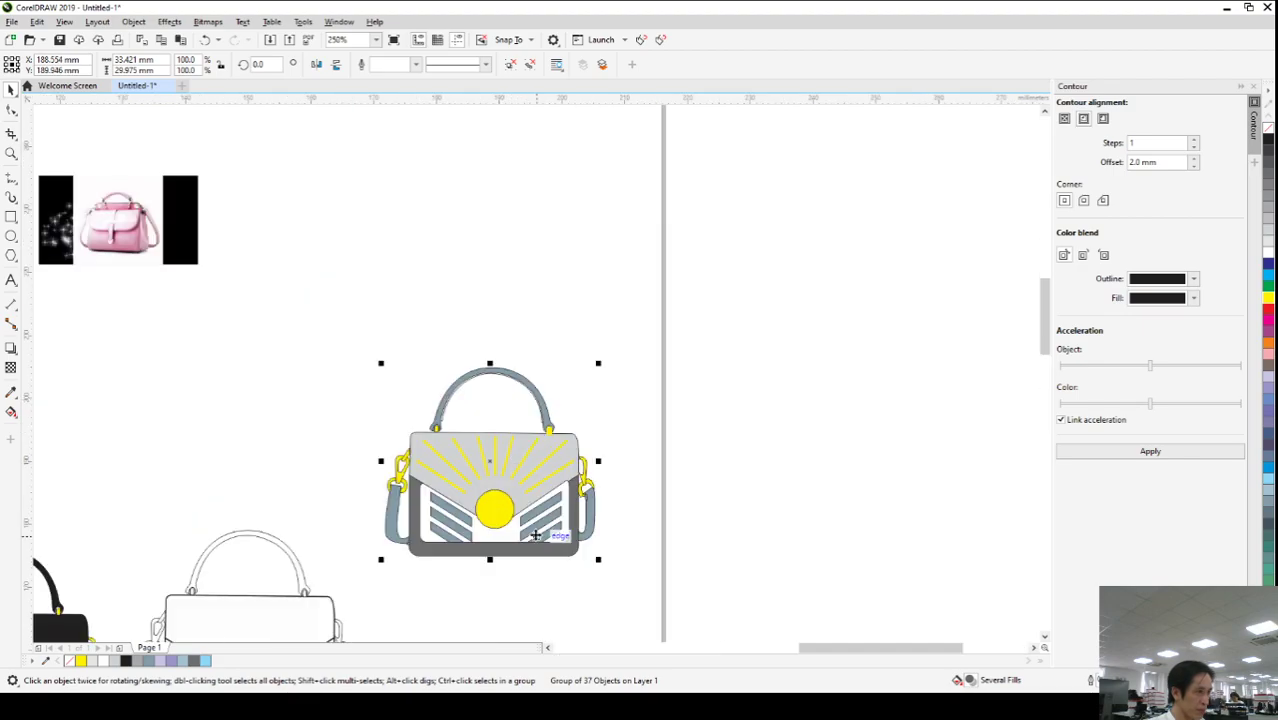
scroll(535, 535, up, 2)
key(ctrl+u)
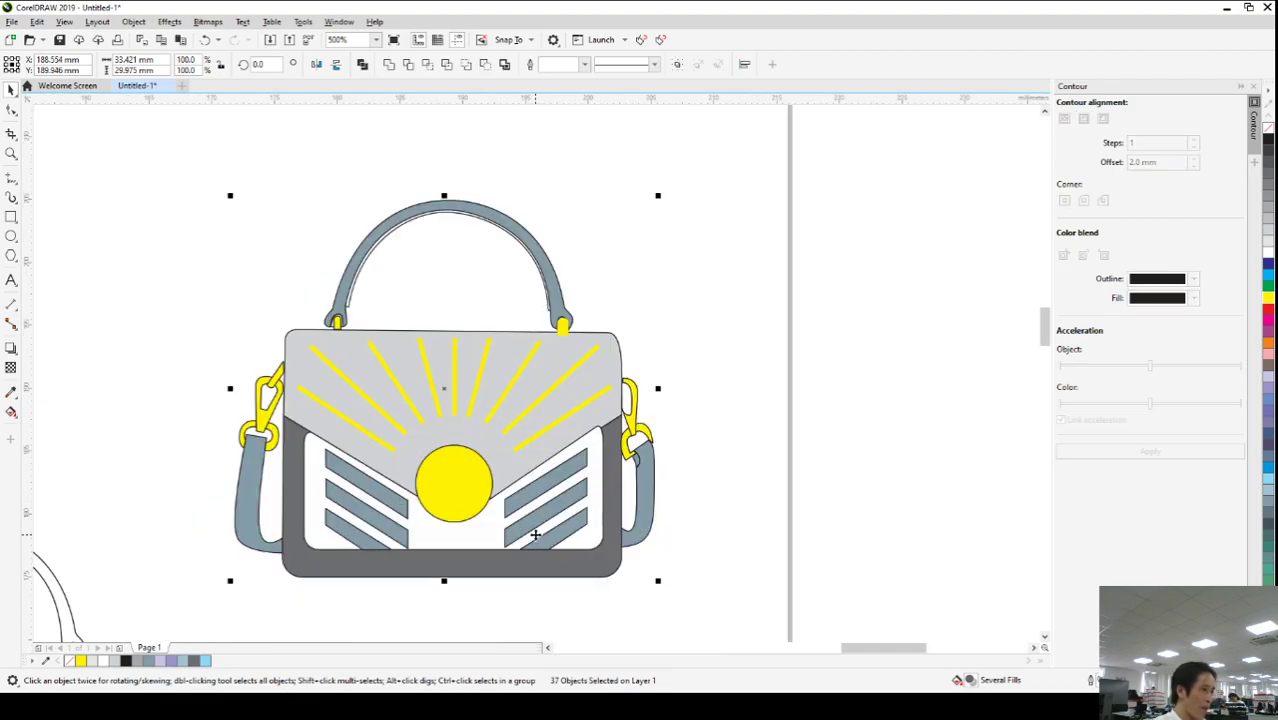
click(705, 511)
- Add the artistic text "Guuccc" over the yellow circle clasp and scale it down to about 5.3 pt
scroll(462, 495, up, 2)
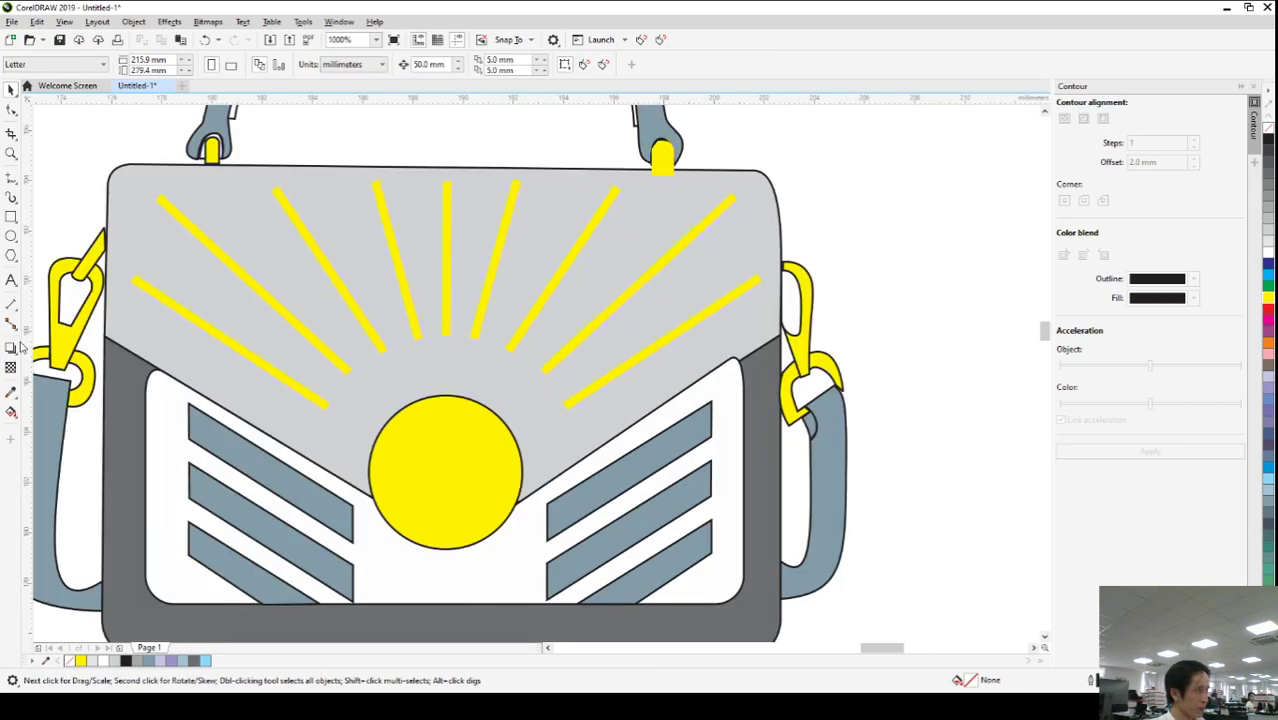
click(11, 279)
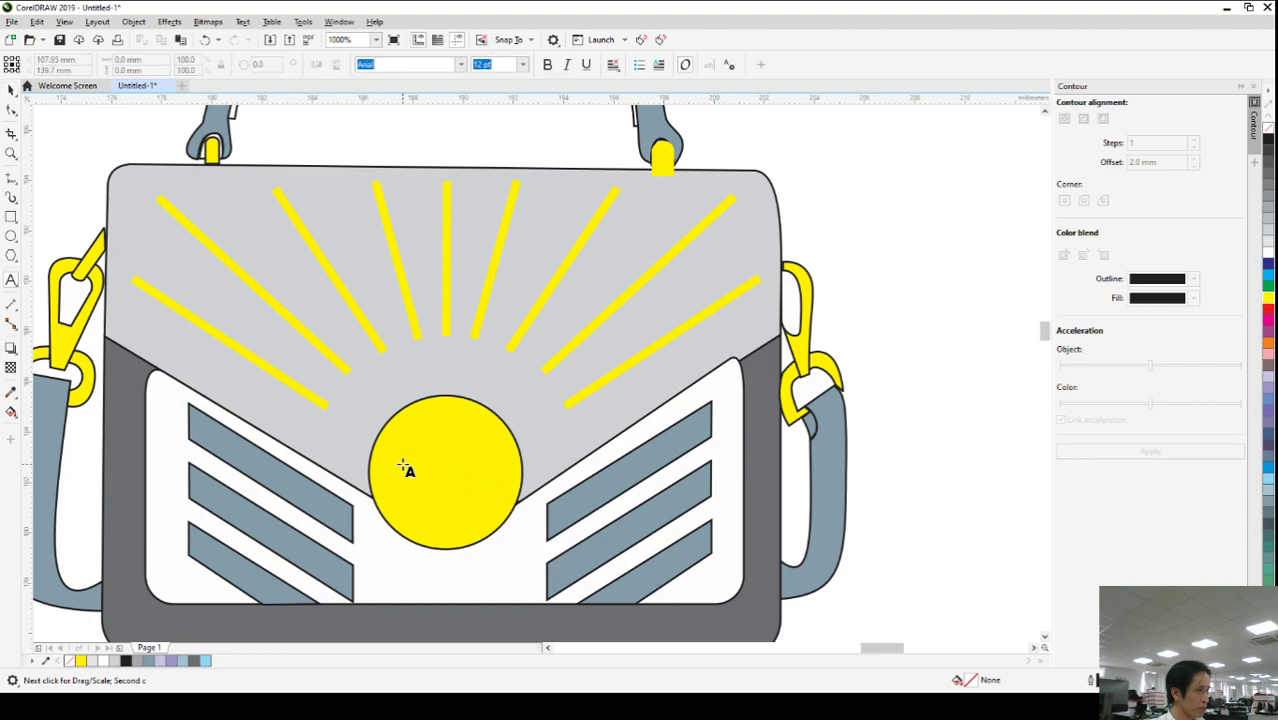
click(427, 476)
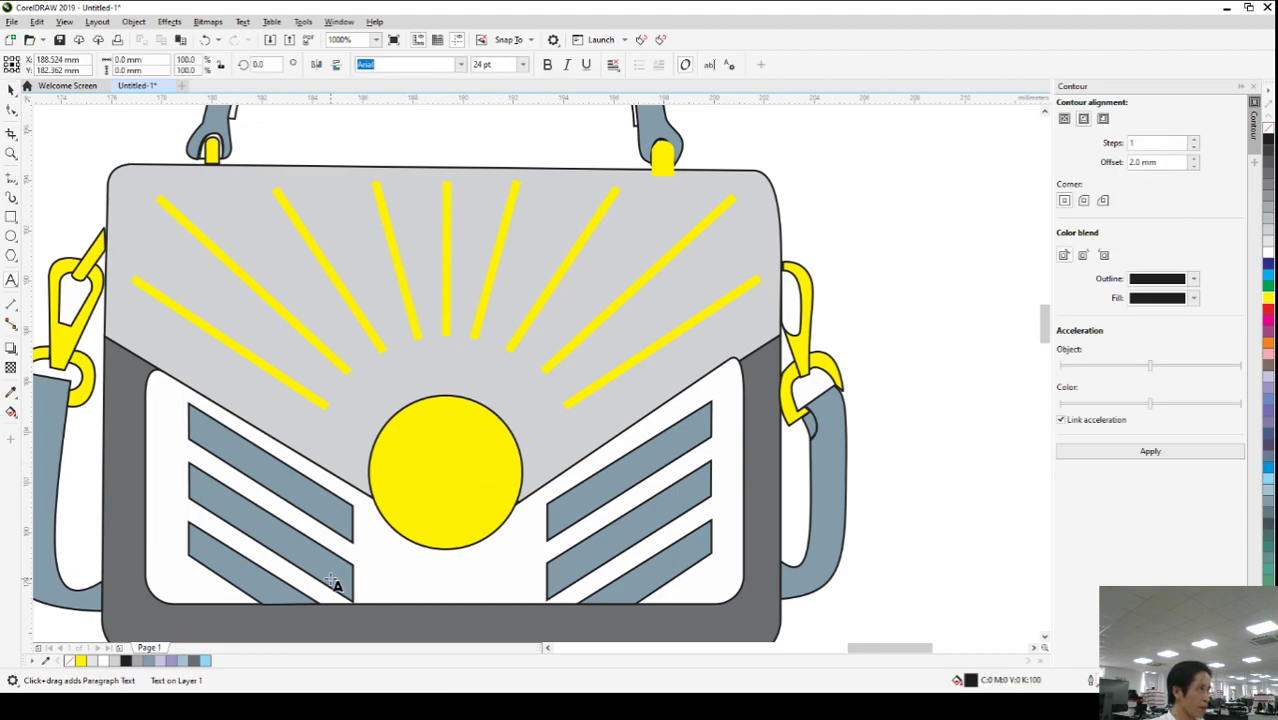
scroll(334, 577, down, 4)
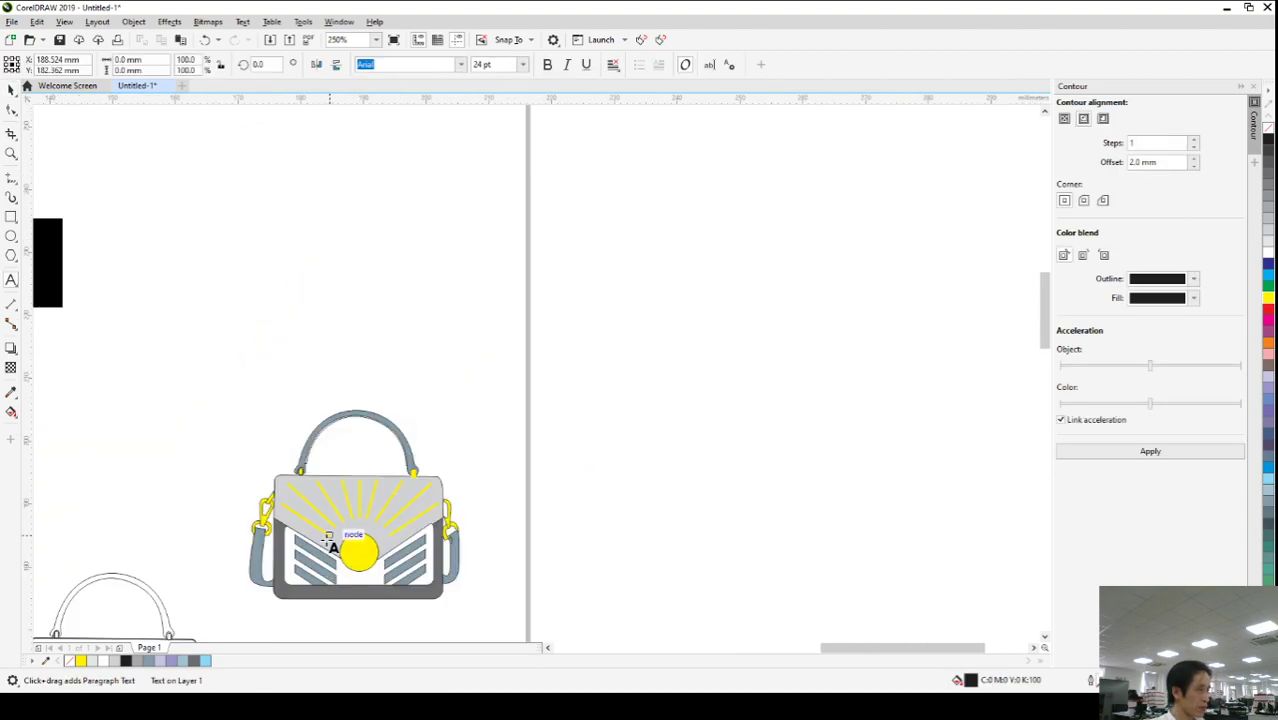
scroll(330, 572, up, 2)
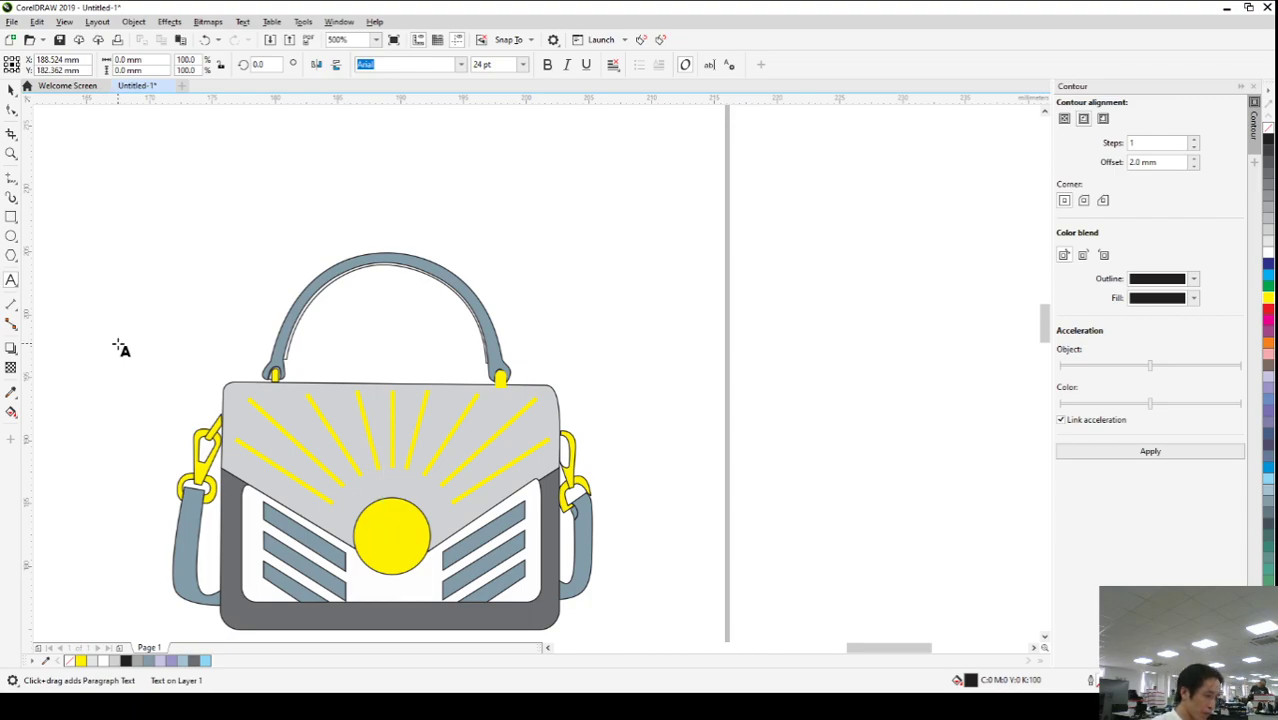
text(G)
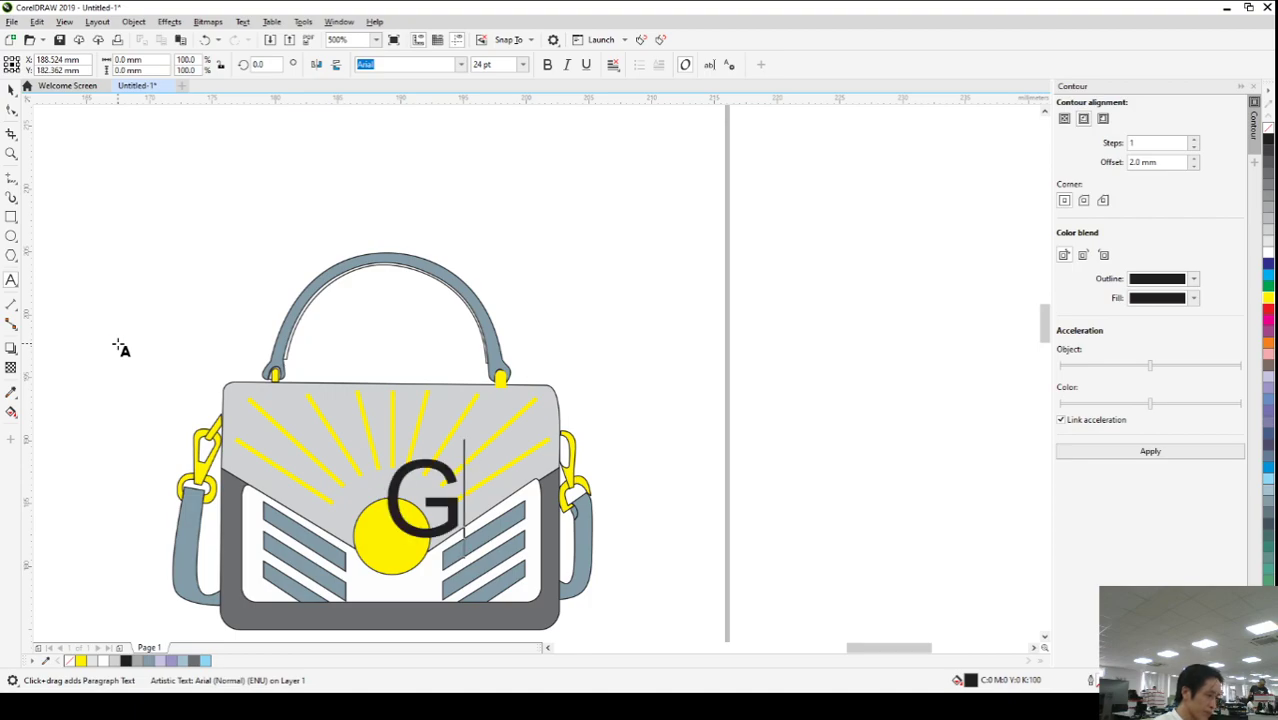
text(uuccc)
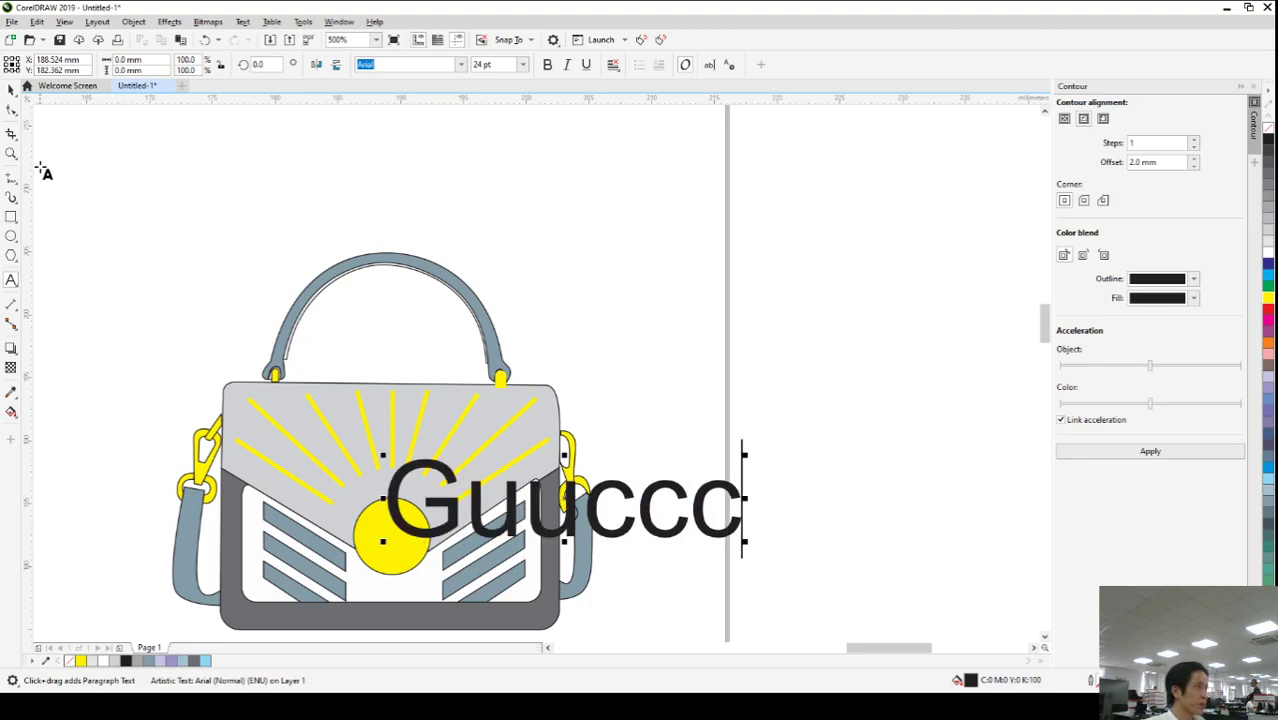
click(11, 90)
drag(745, 455, 471, 476)
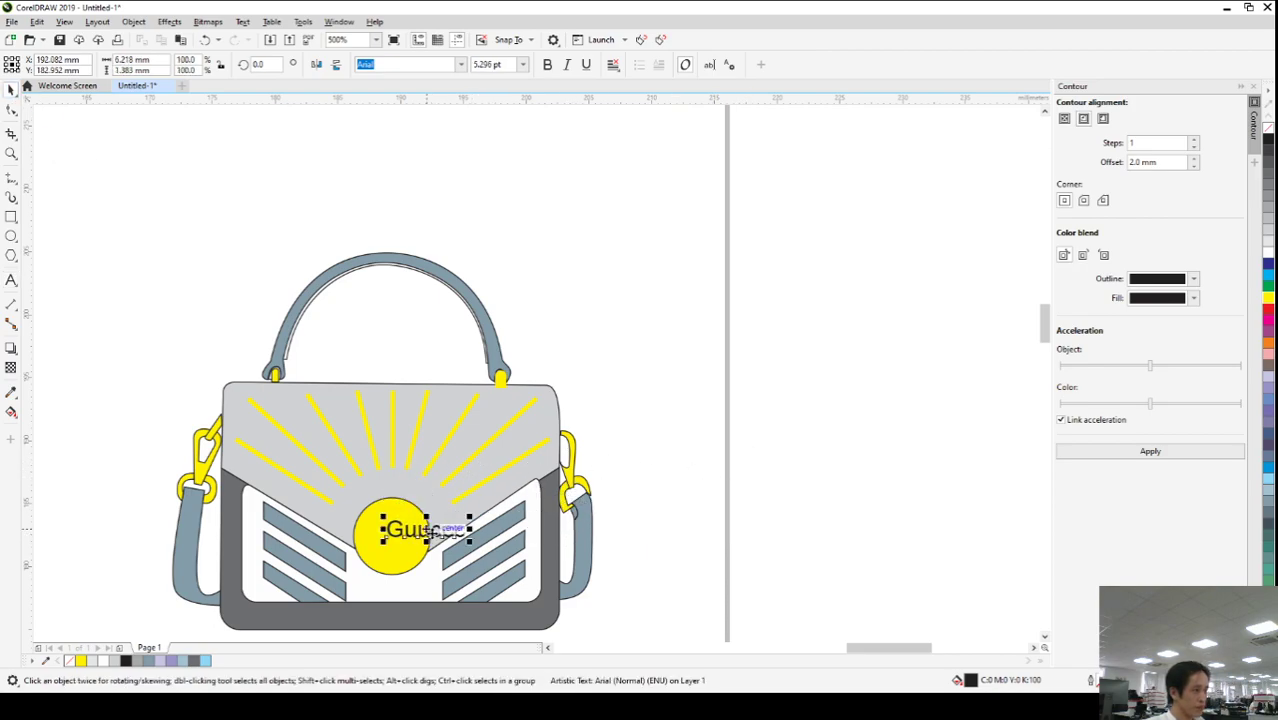
- Change the clasp text to "Good" and move it inside the yellow circle, centred horizontally
scroll(430, 533, up, 2)
click(11, 282)
key(BackSpace)
key(BackSpace)
key(BackSpace)
key(BackSpace)
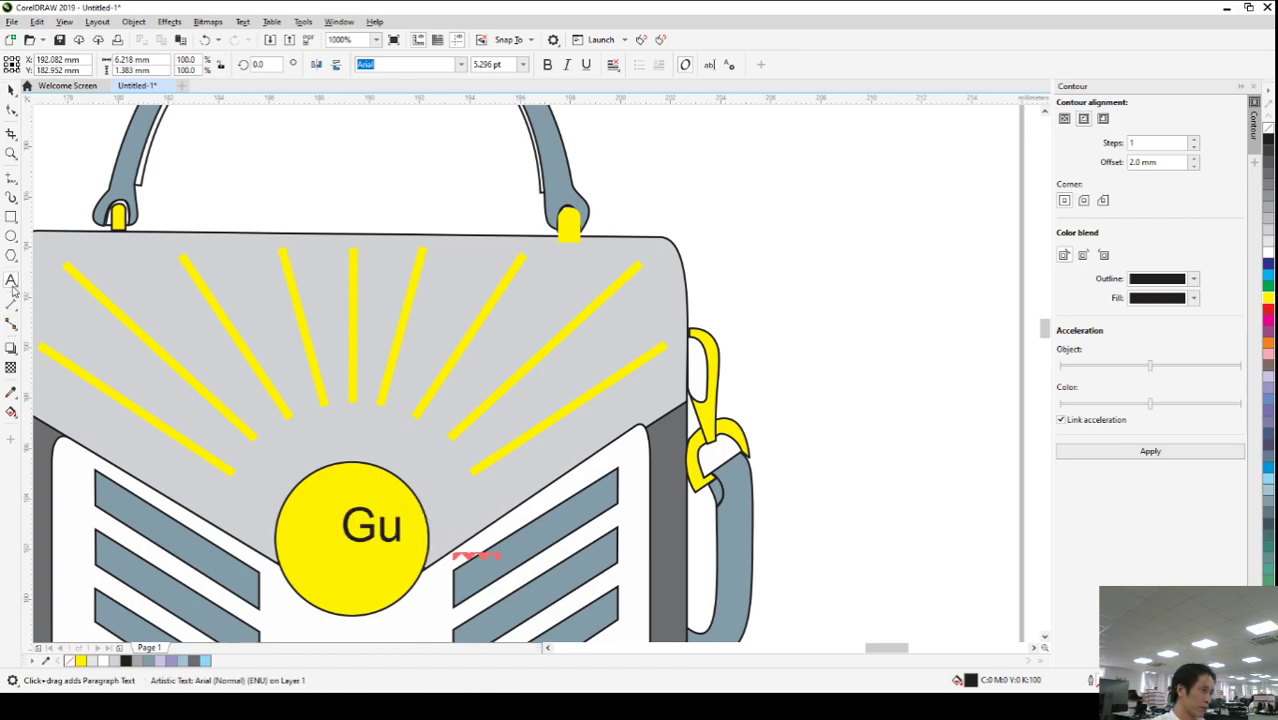
key(BackSpace)
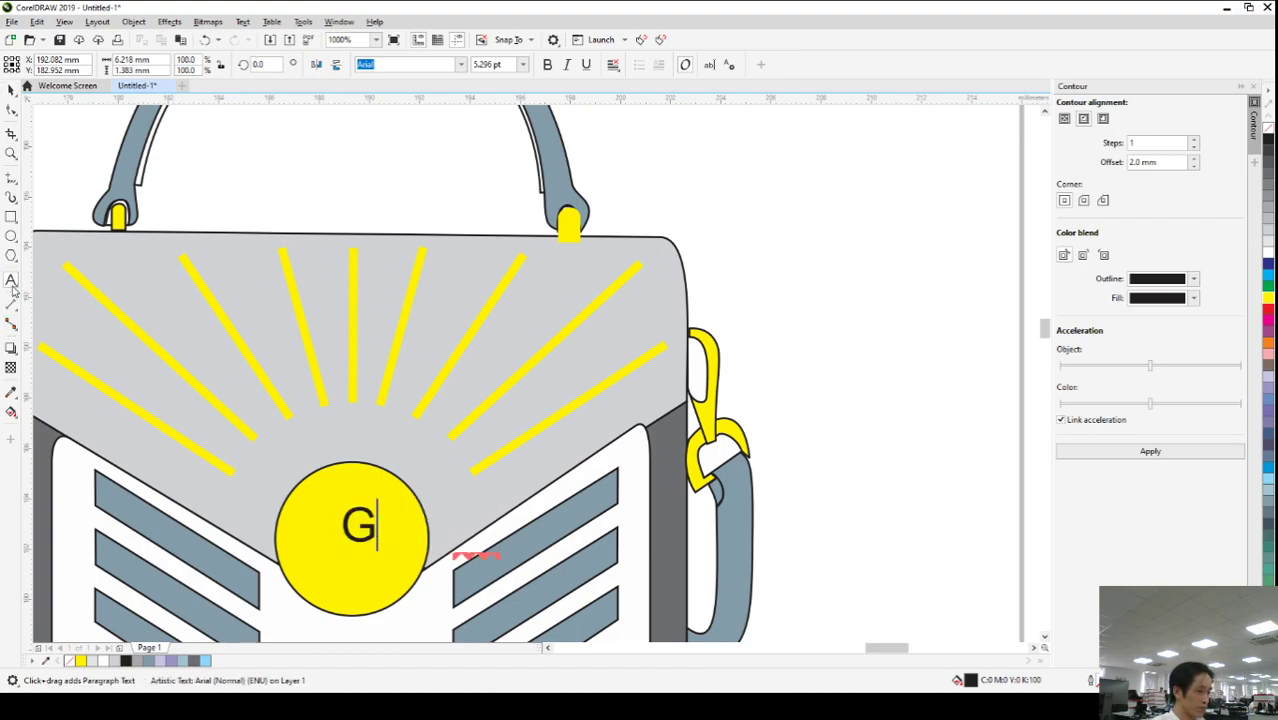
text(ood)
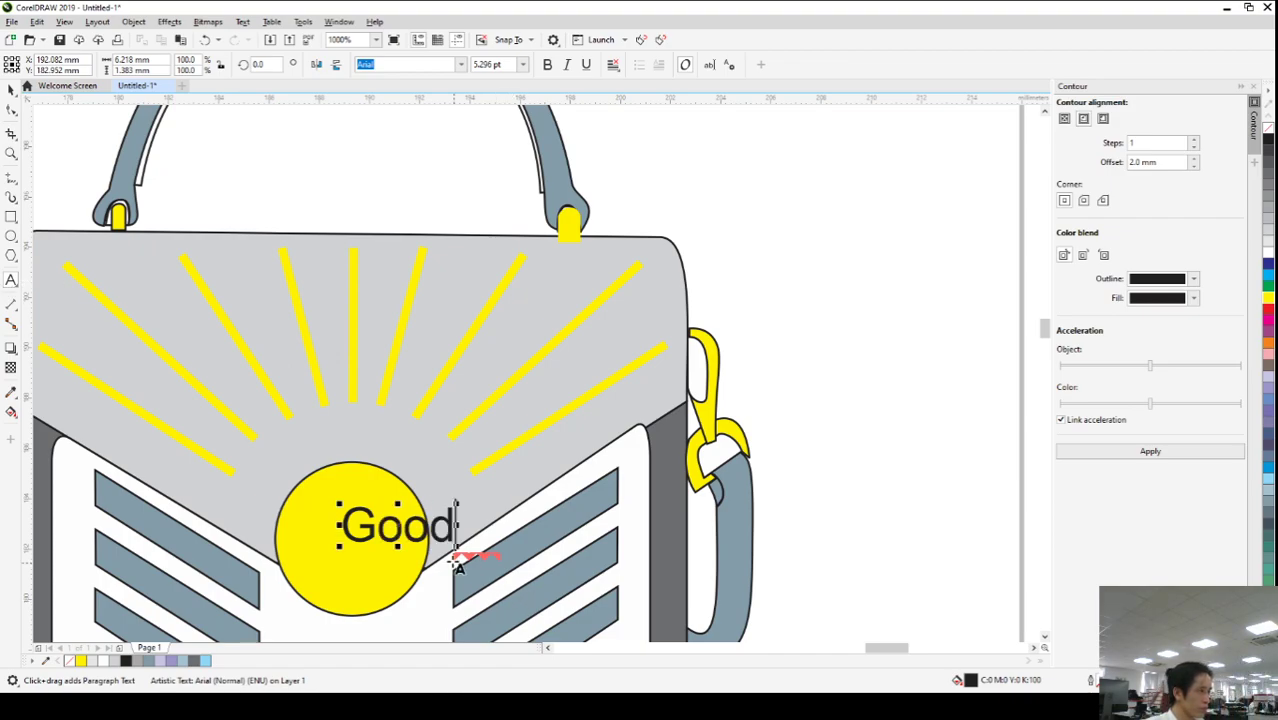
key(ctrl+space)
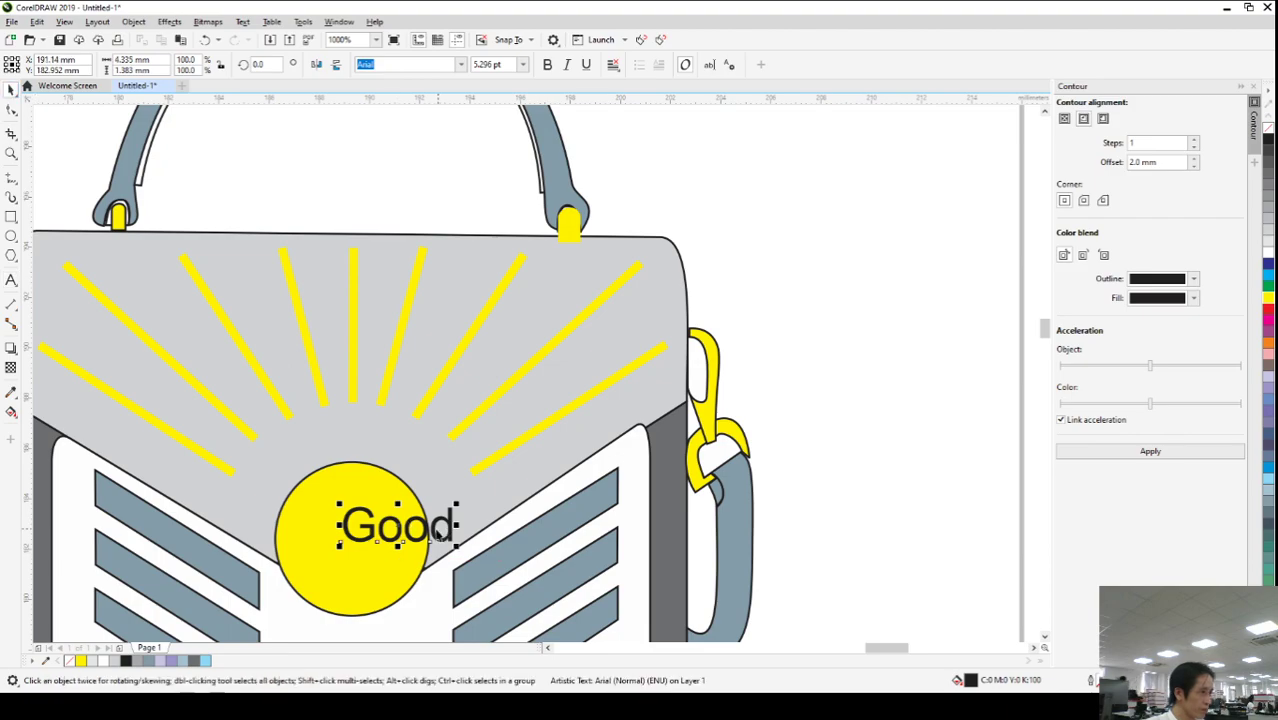
drag(425, 530, 382, 527)
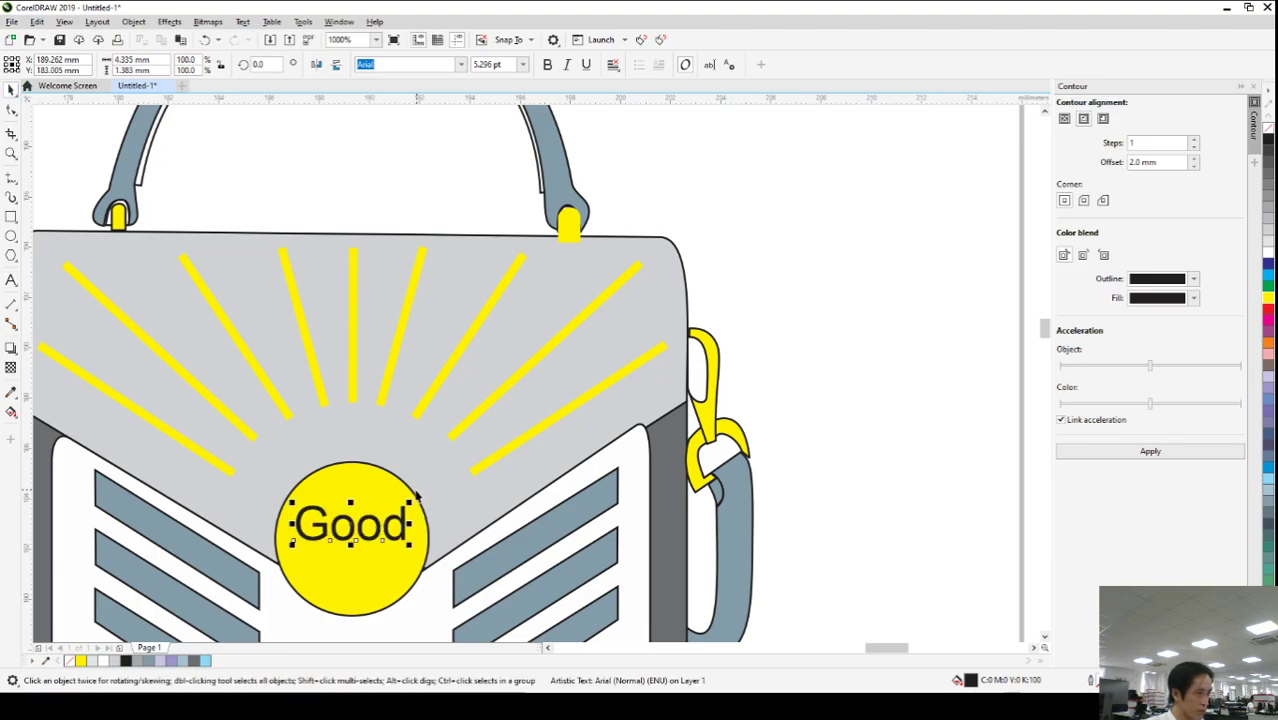
- Duplicate the clasp text "Good" directly beneath the original inside the yellow circle
click(870, 553)
scroll(283, 533, down, 3)
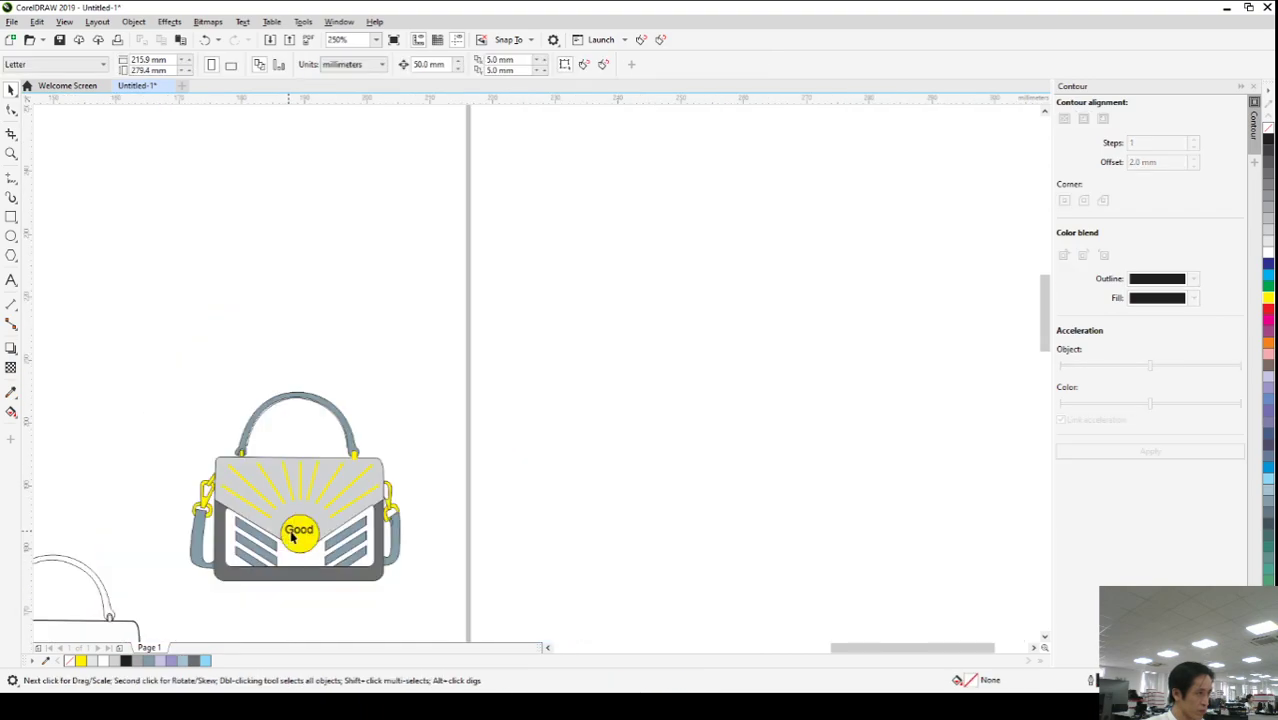
scroll(272, 533, up, 5)
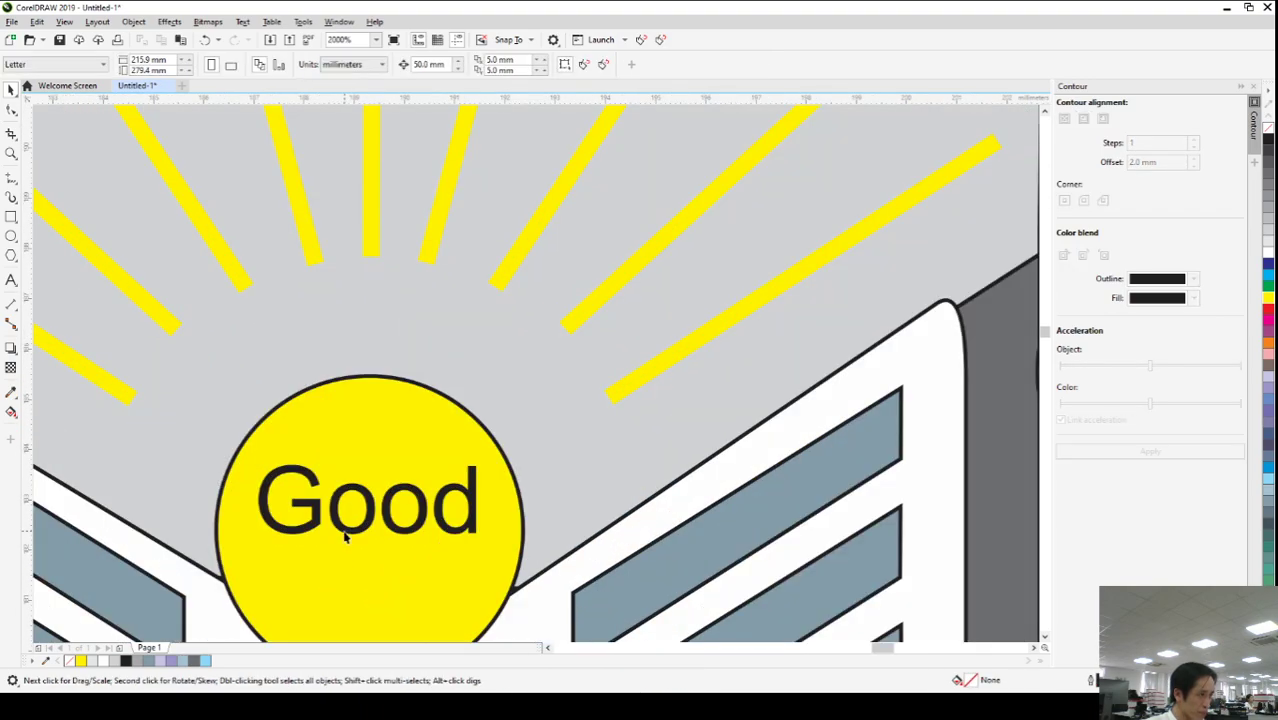
click(345, 535)
scroll(350, 532, down, 2)
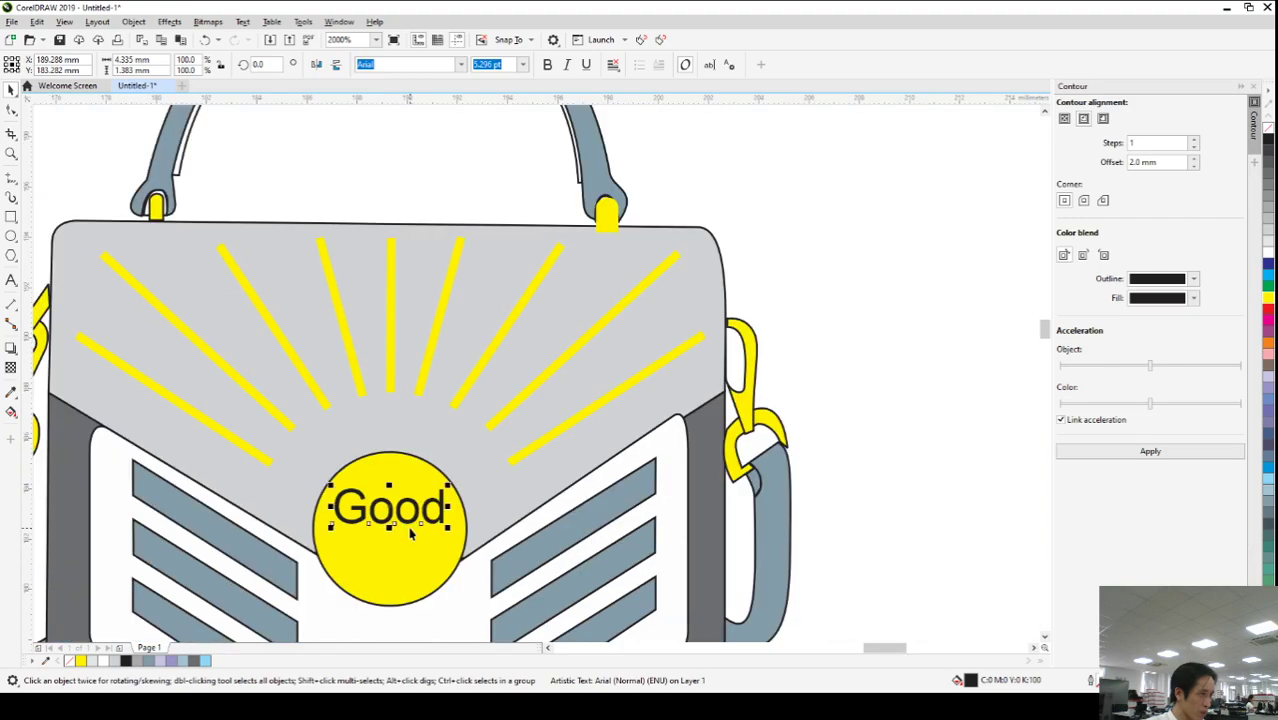
drag(397, 510, 397, 558)
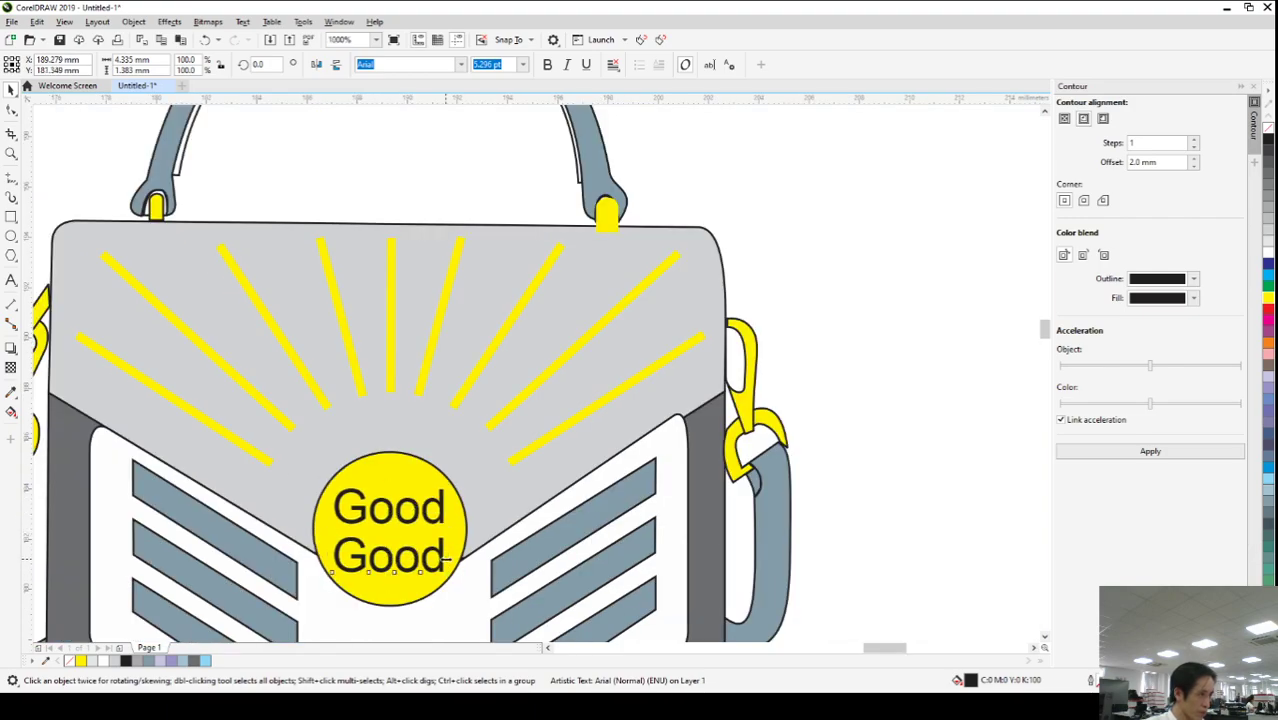
- Change the lower copy of the clasp text to "Bag" and centre it under "Good" inside the yellow circle
key(F8)
key(BackSpace)
key(BackSpace)
key(BackSpace)
key(BackSpace)
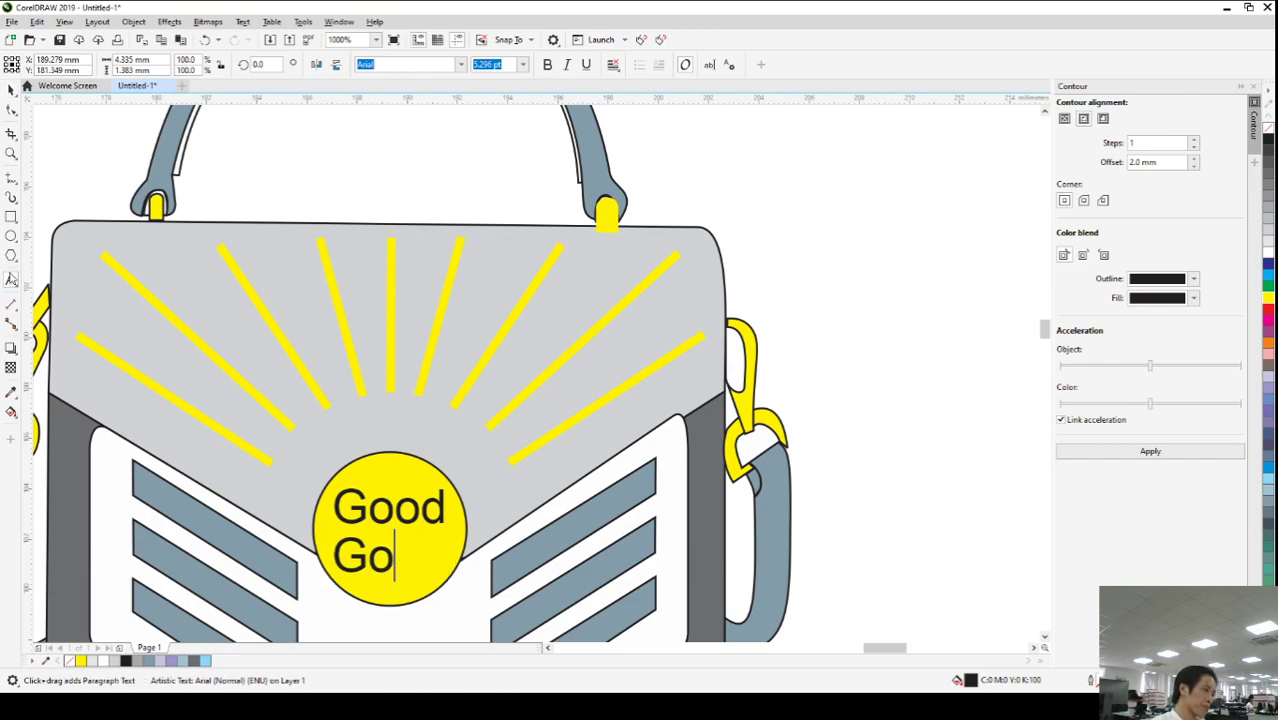
text(Bag)
key(ctrl+space)
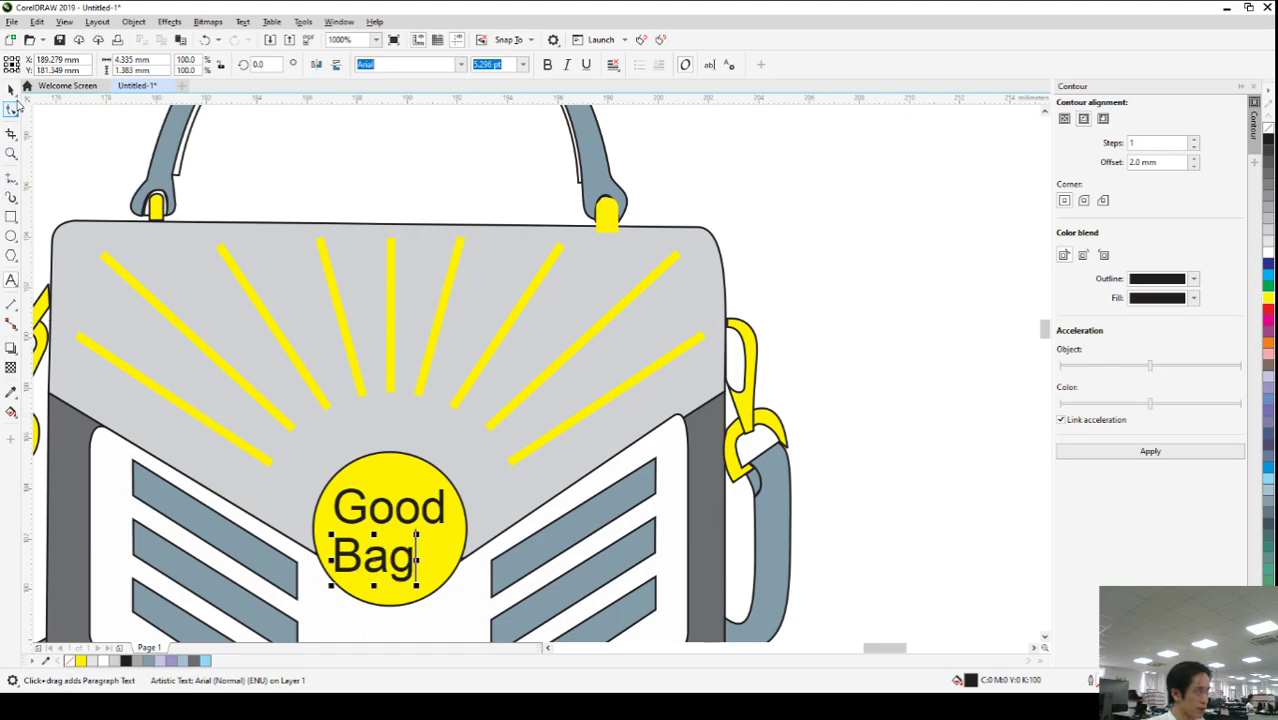
drag(378, 562, 396, 564)
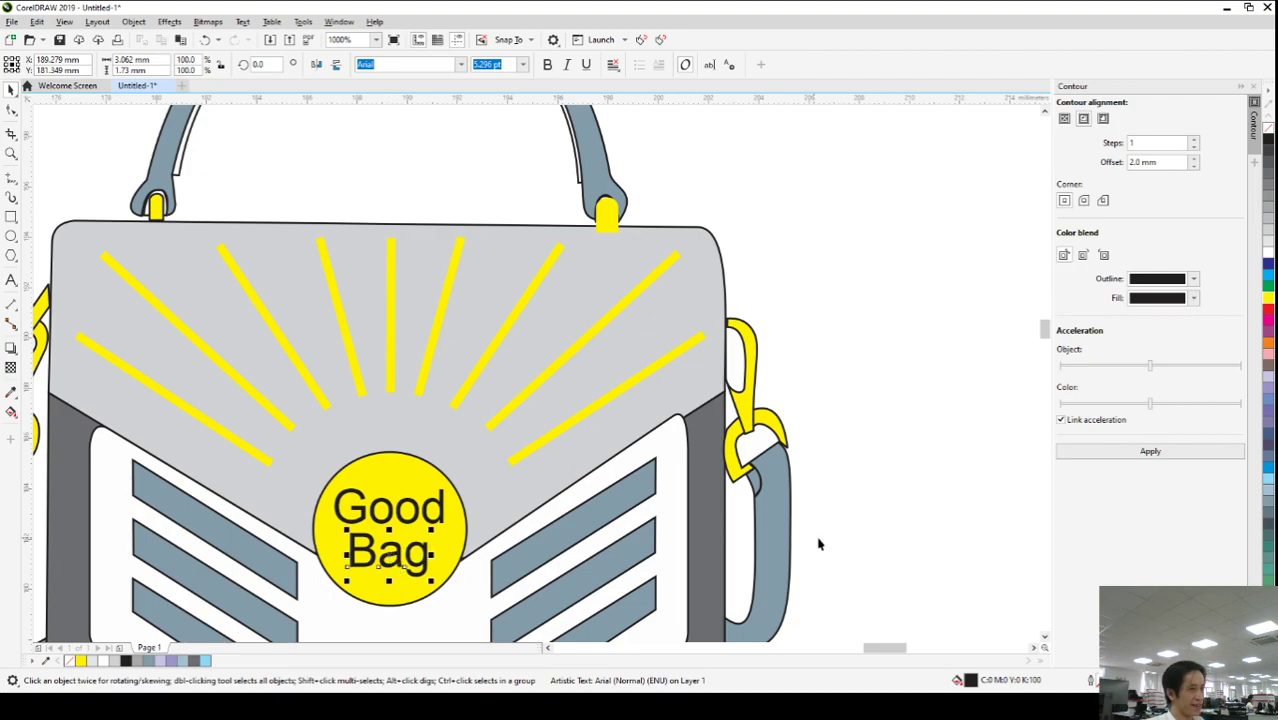
click(852, 544)
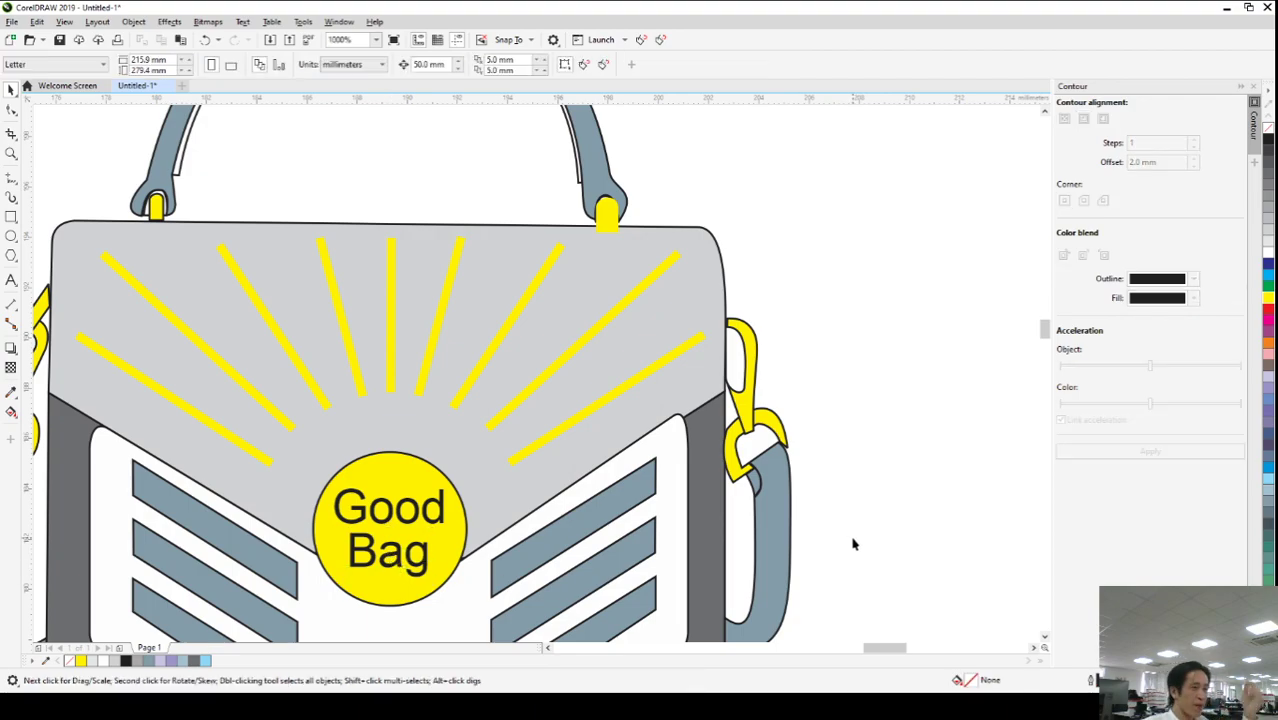
scroll(596, 522, down, 3)
scroll(590, 528, down, 2)
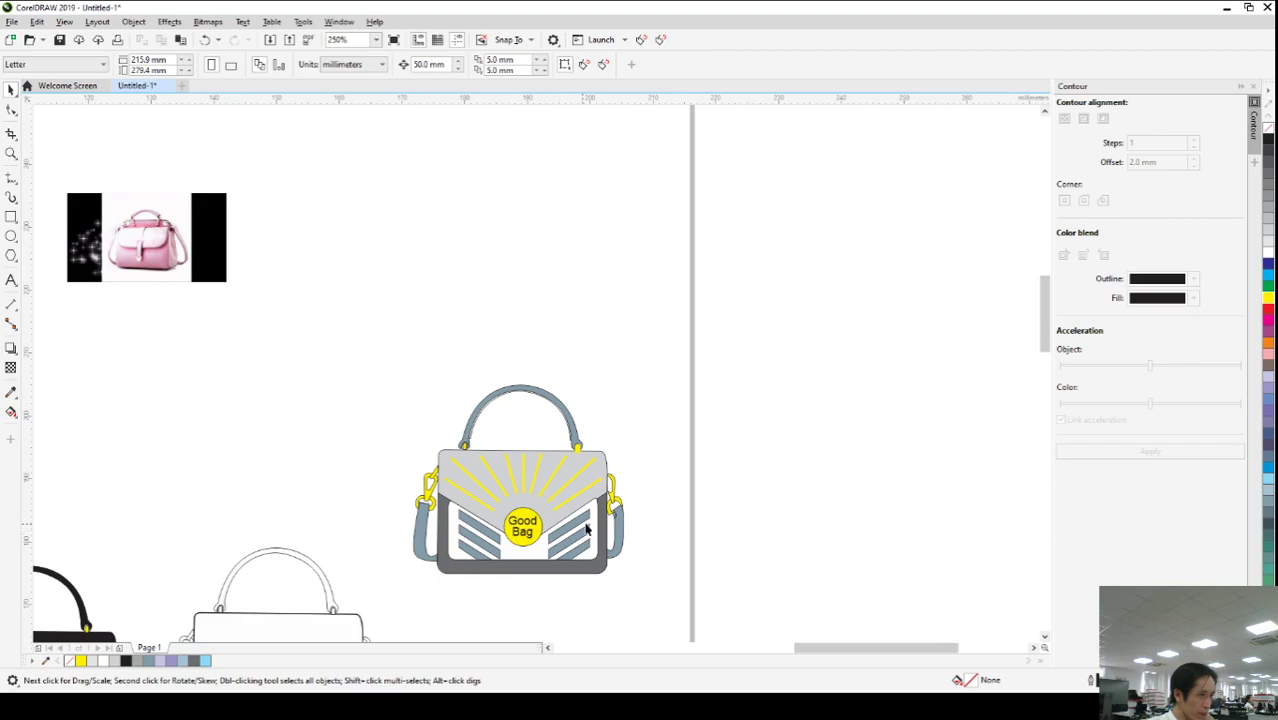
scroll(604, 513, up, 2)
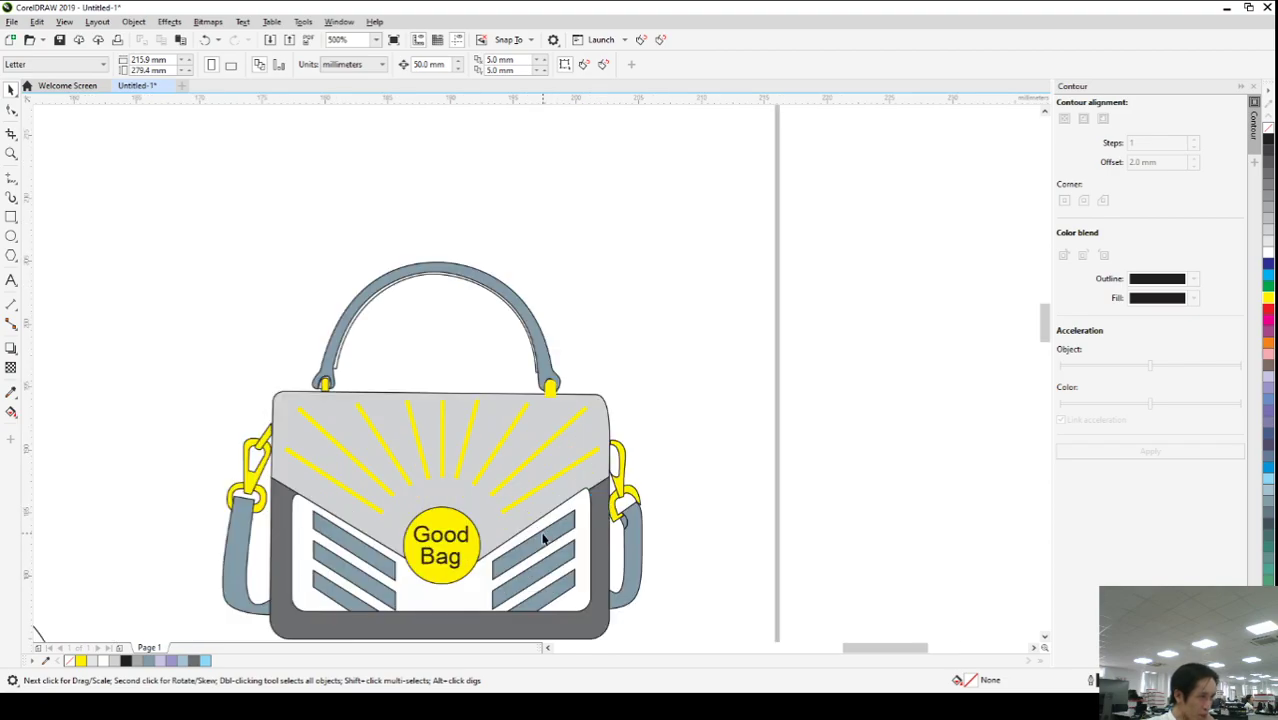
click(456, 543)
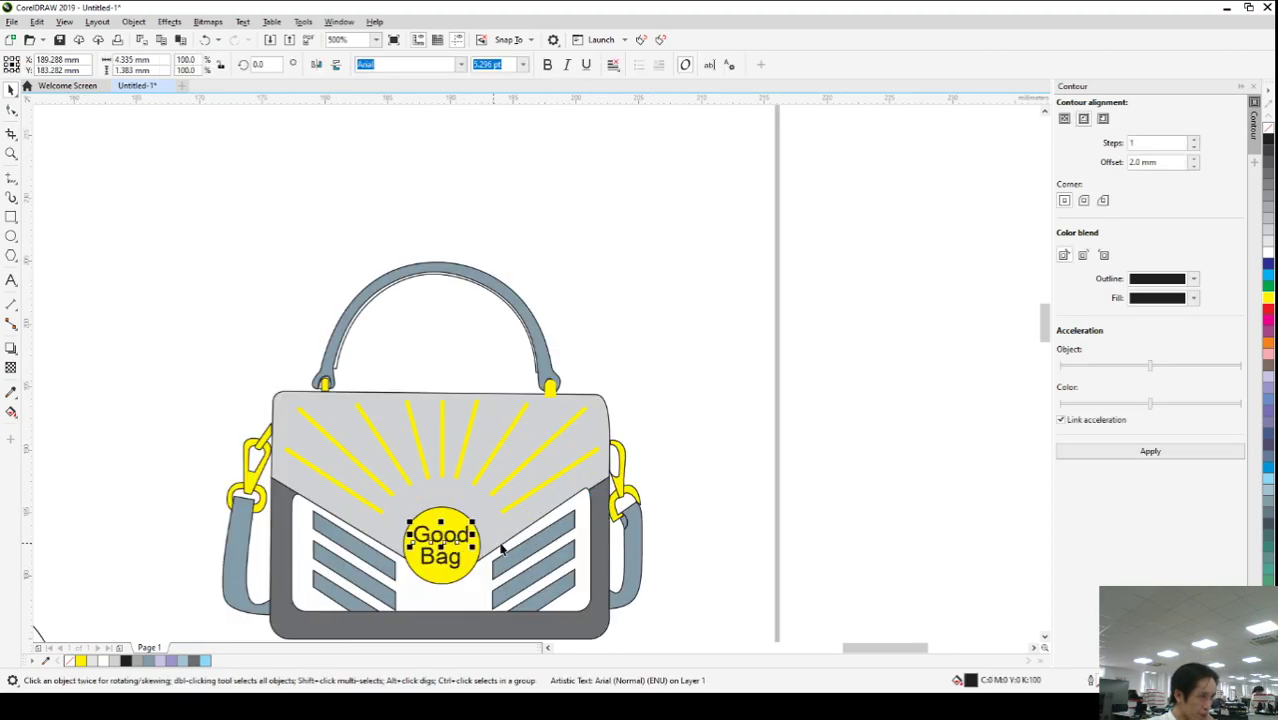
click(741, 563)
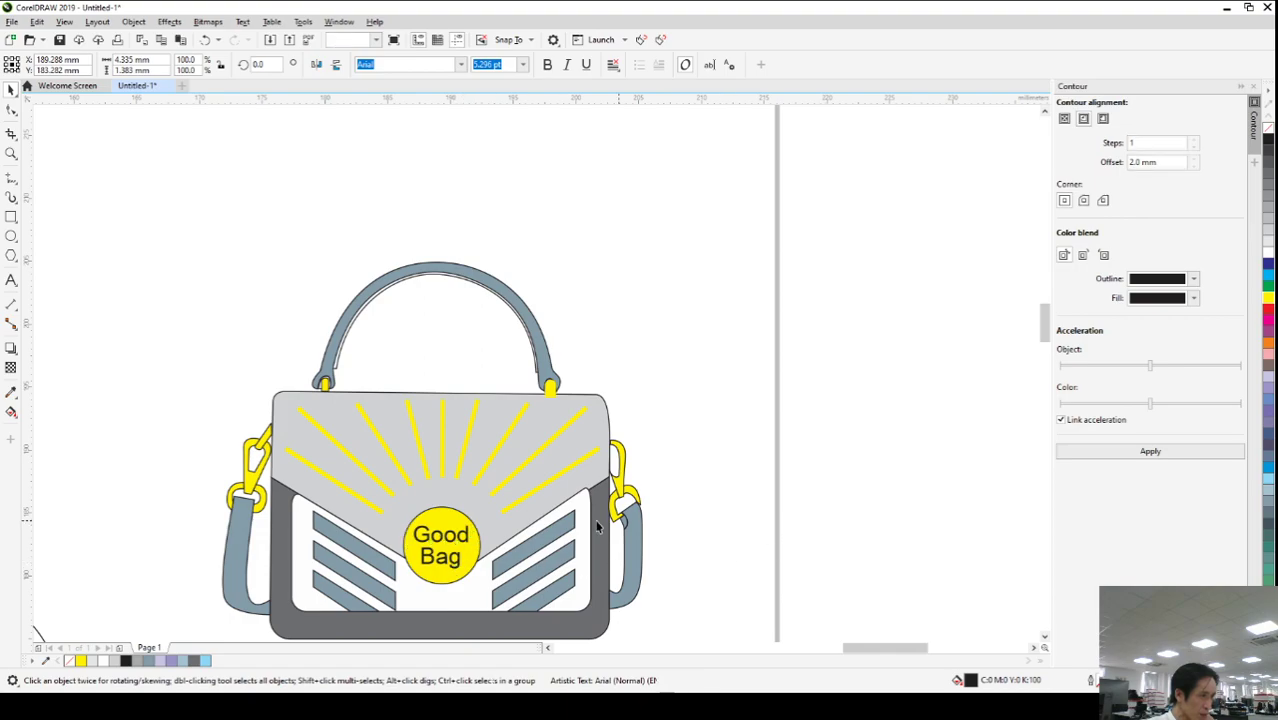
- Move the unlettered sunburst bag up beside the pink bag picture and place the "Good Bag" version beside the black-and-cream bag photo
scroll(525, 521, down, 2)
scroll(519, 524, down, 3)
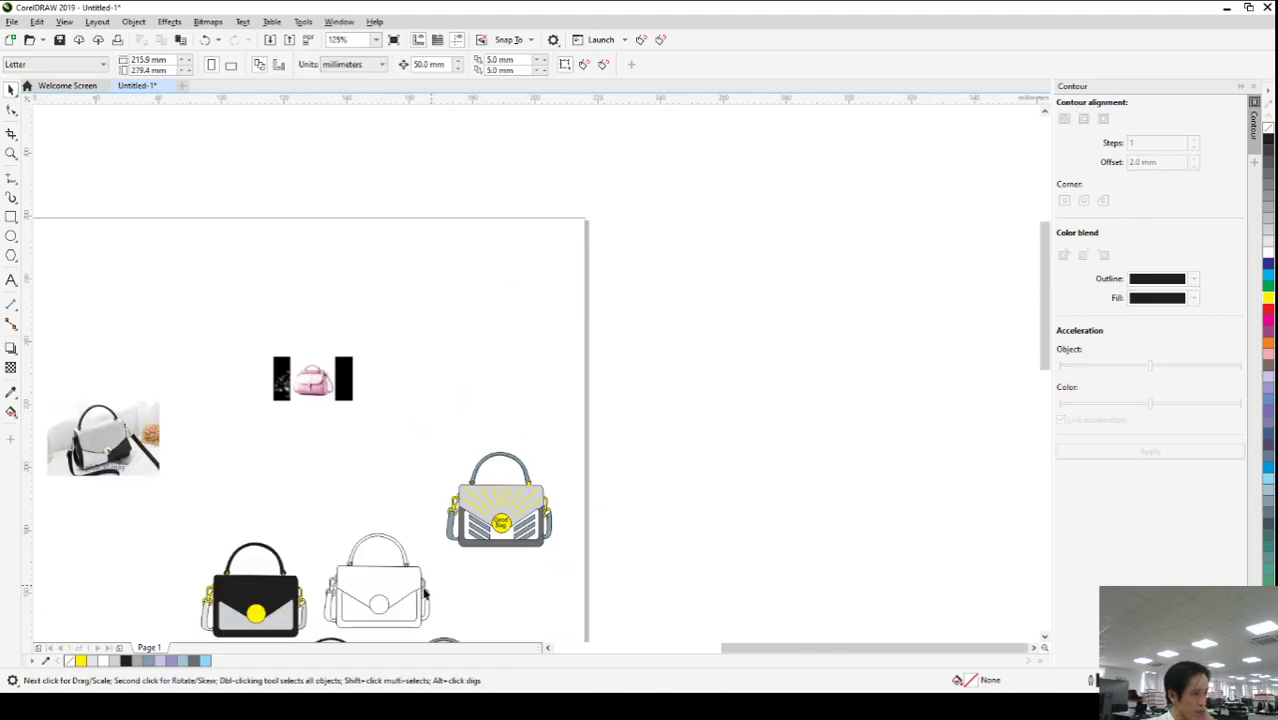
scroll(425, 600, down, 1)
drag(428, 612, 439, 440)
drag(525, 540, 443, 603)
click(562, 600)
- Place a copy of the clasp text "Good" above the sunburst bag's handle and replace its wording with "tricks"
scroll(453, 615, up, 2)
scroll(453, 615, up, 4)
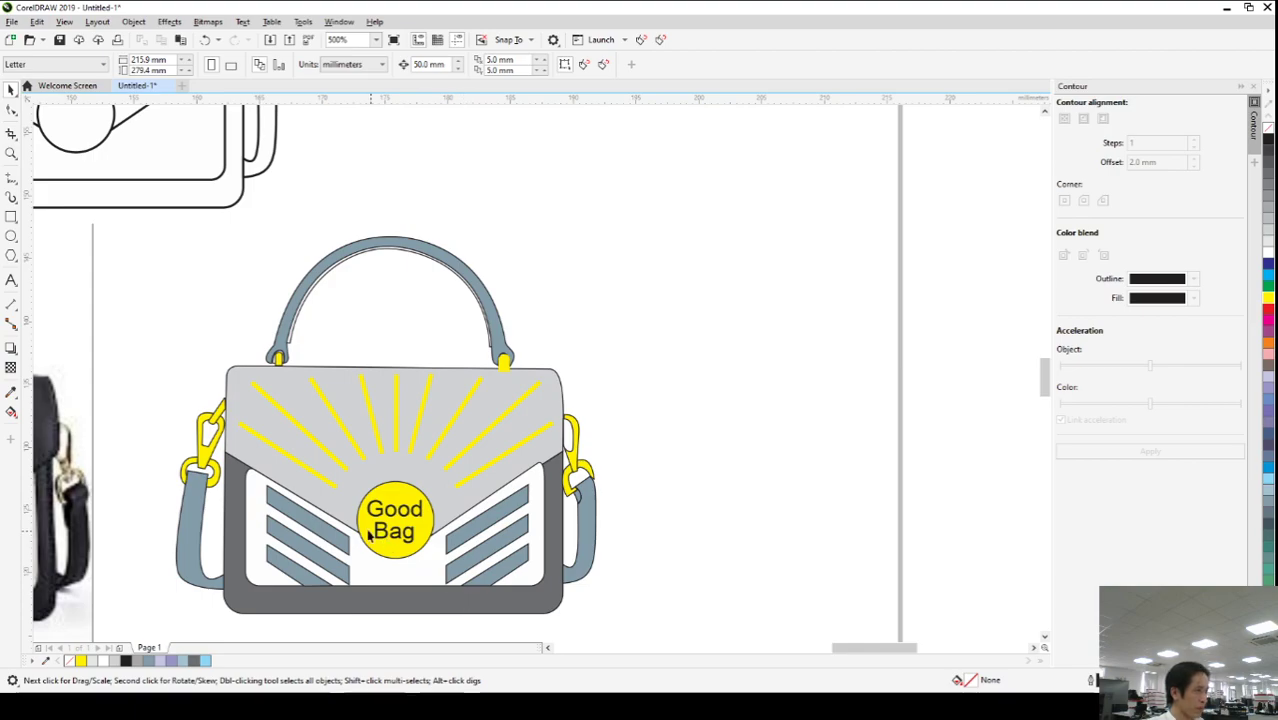
scroll(441, 558, down, 2)
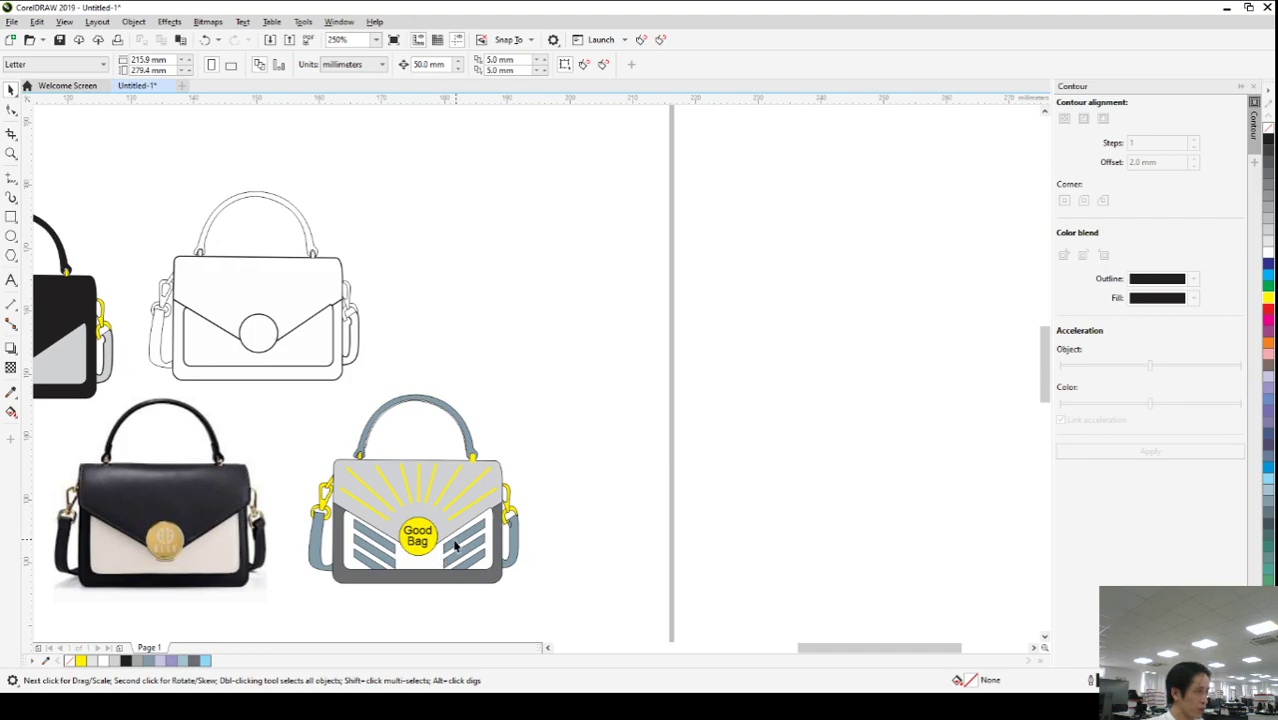
drag(428, 540, 478, 375)
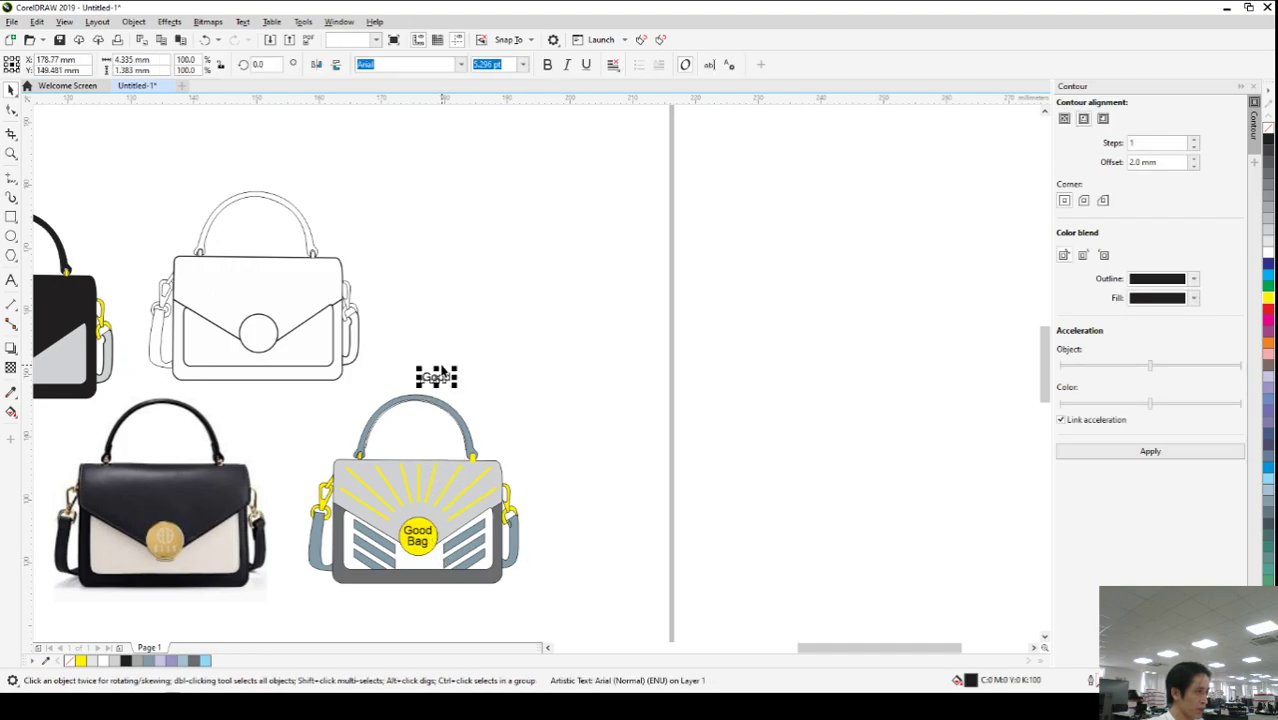
scroll(478, 388, up, 4)
click(16, 281)
key(BackSpace)
key(BackSpace)
key(BackSpace)
key(BackSpace)
text(tricks)
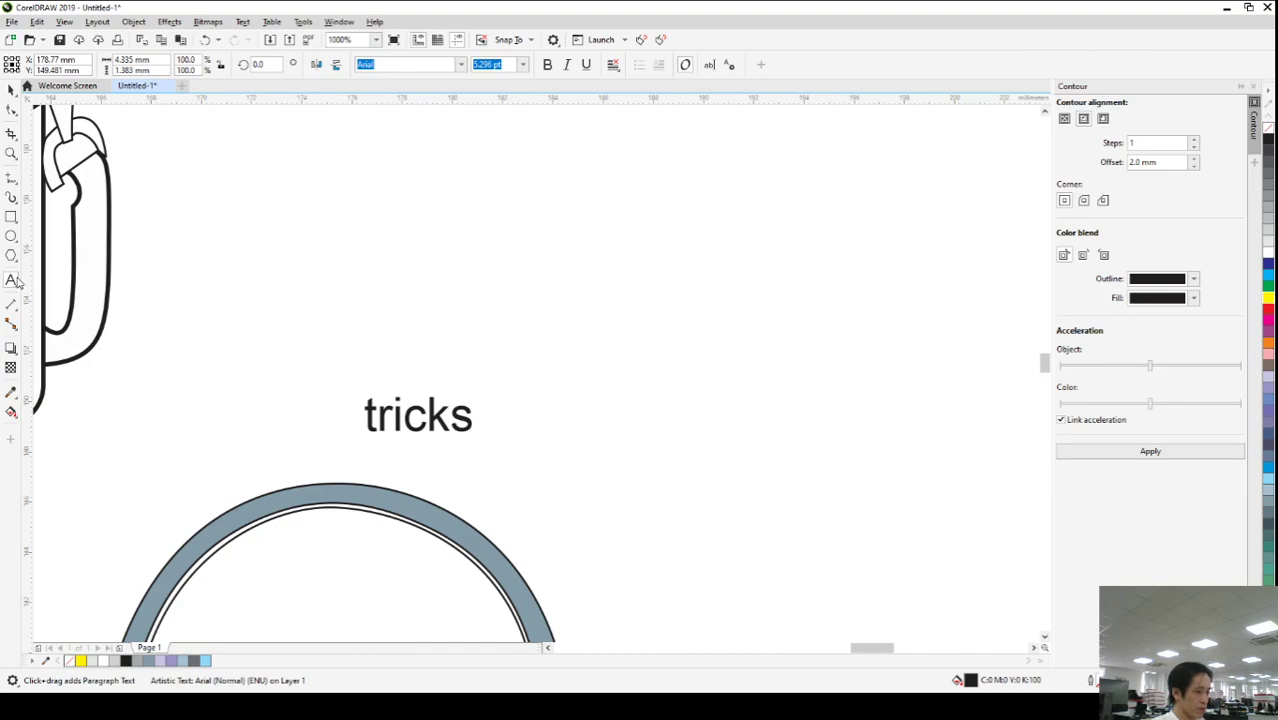
- Retype the text above the handle as "Tricks" with a capital T
key(BackSpace)
key(BackSpace)
key(BackSpace)
key(BackSpace)
key(BackSpace)
key(BackSpace)
text(Tricks)
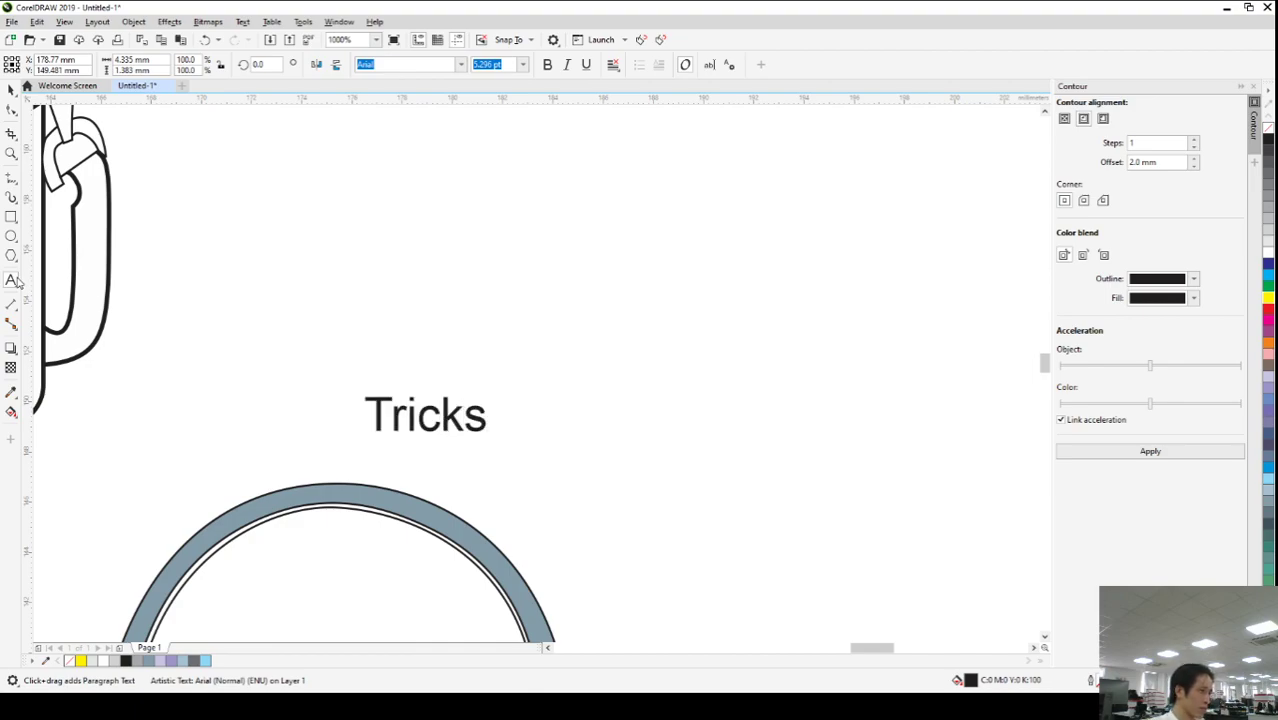
click(11, 88)
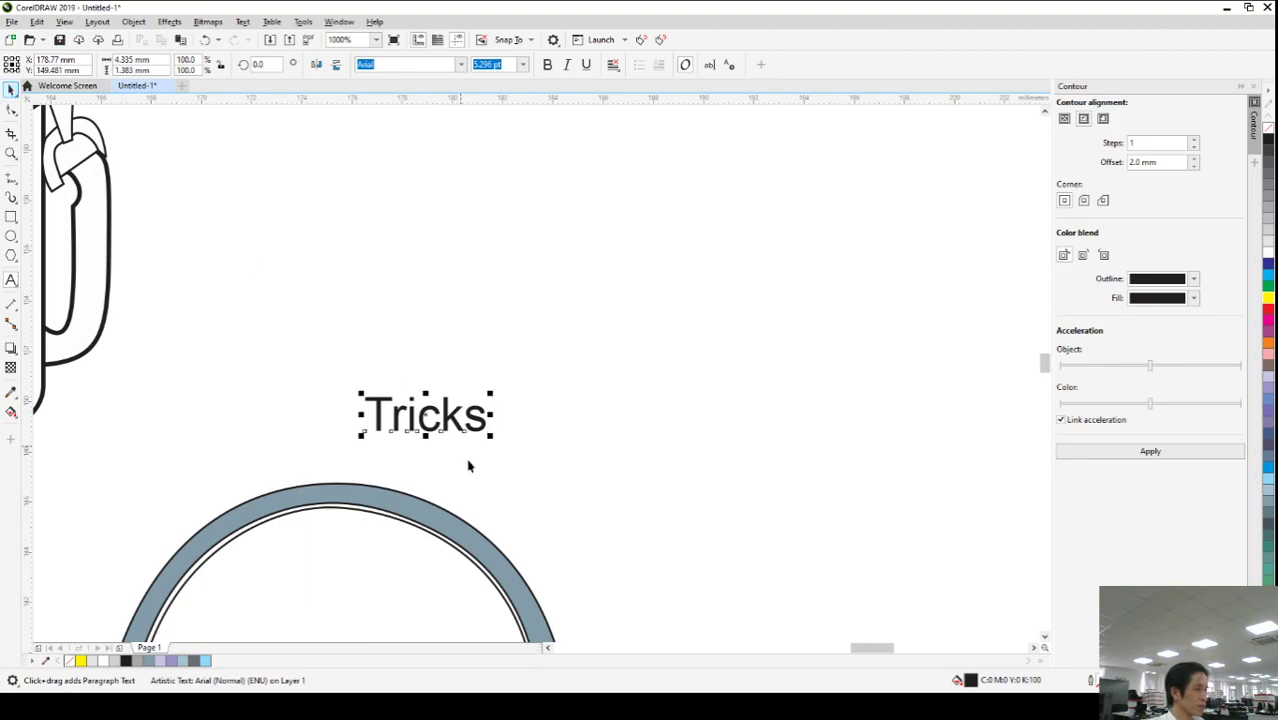
- Move the "Tricks" text inside the bag's handle arch and enlarge it to about 11.4 pt
drag(422, 416, 304, 604)
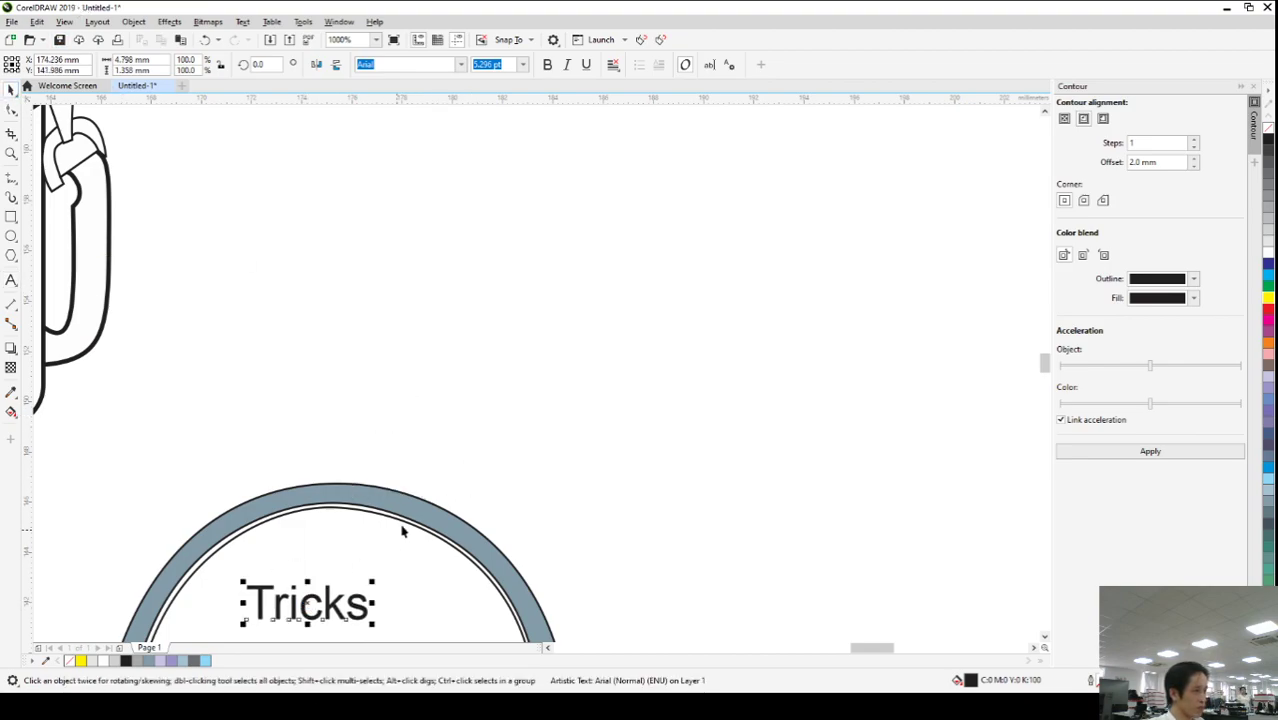
scroll(393, 540, down, 5)
scroll(400, 525, up, 3)
drag(362, 534, 452, 531)
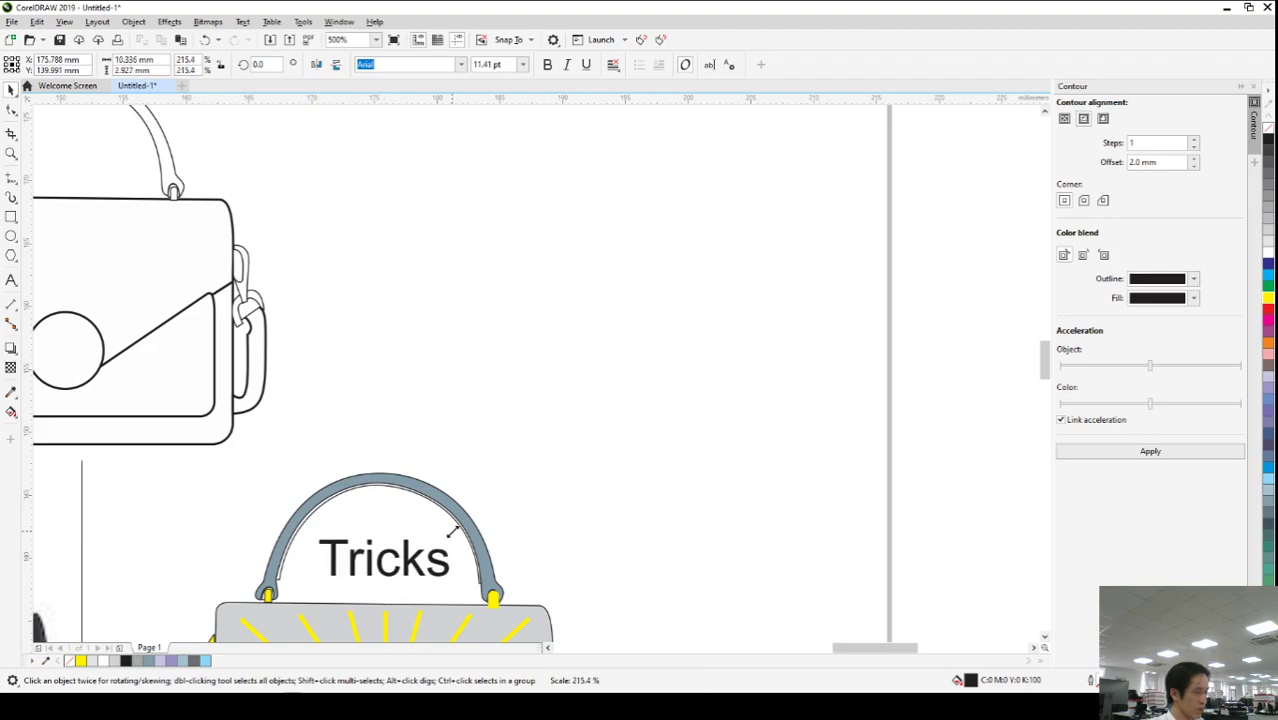
click(568, 489)
- Make the "Tricks" text inside the handle bold
scroll(500, 472, down, 1)
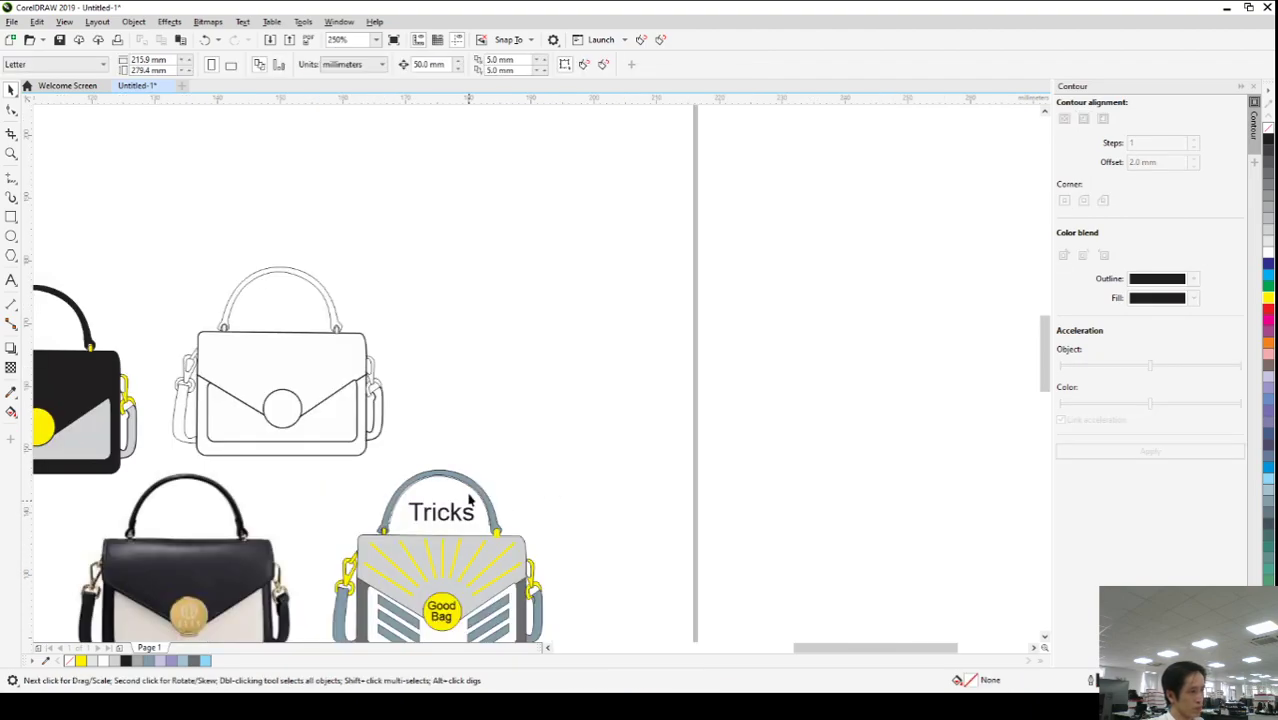
scroll(470, 513, down, 1)
scroll(447, 543, up, 1)
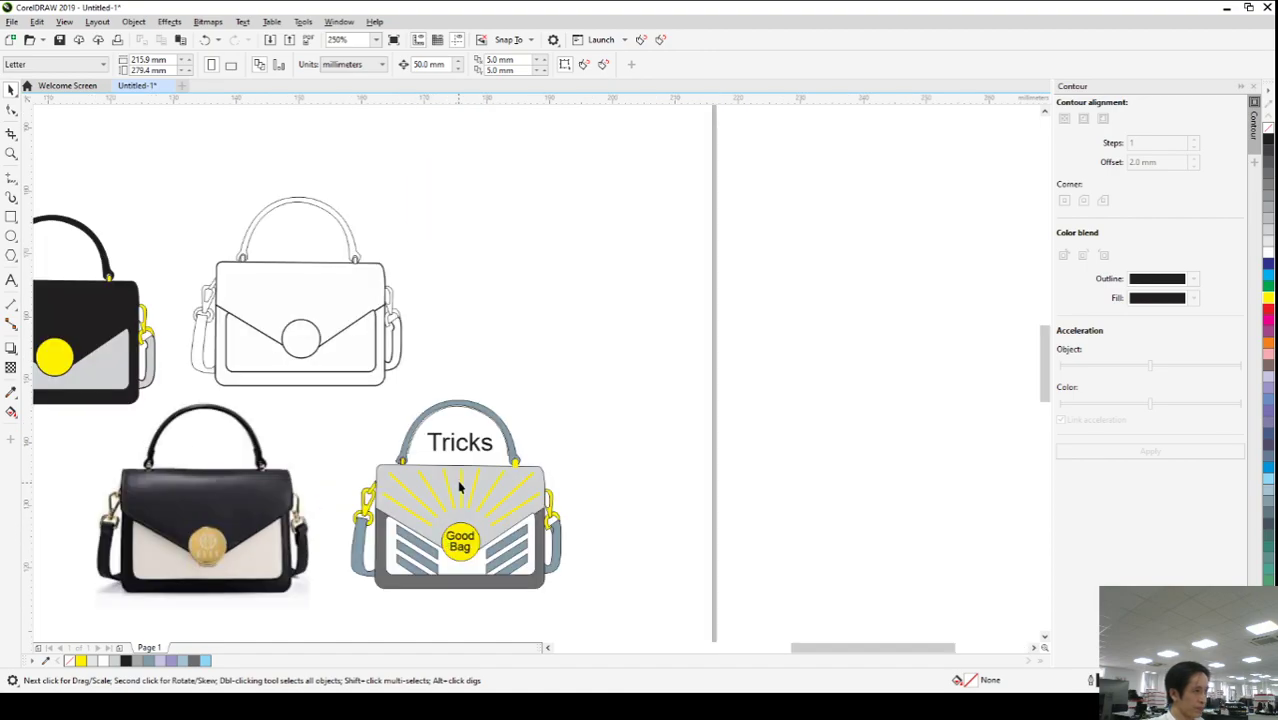
scroll(459, 487, up, 1)
scroll(464, 472, up, 1)
scroll(464, 472, down, 1)
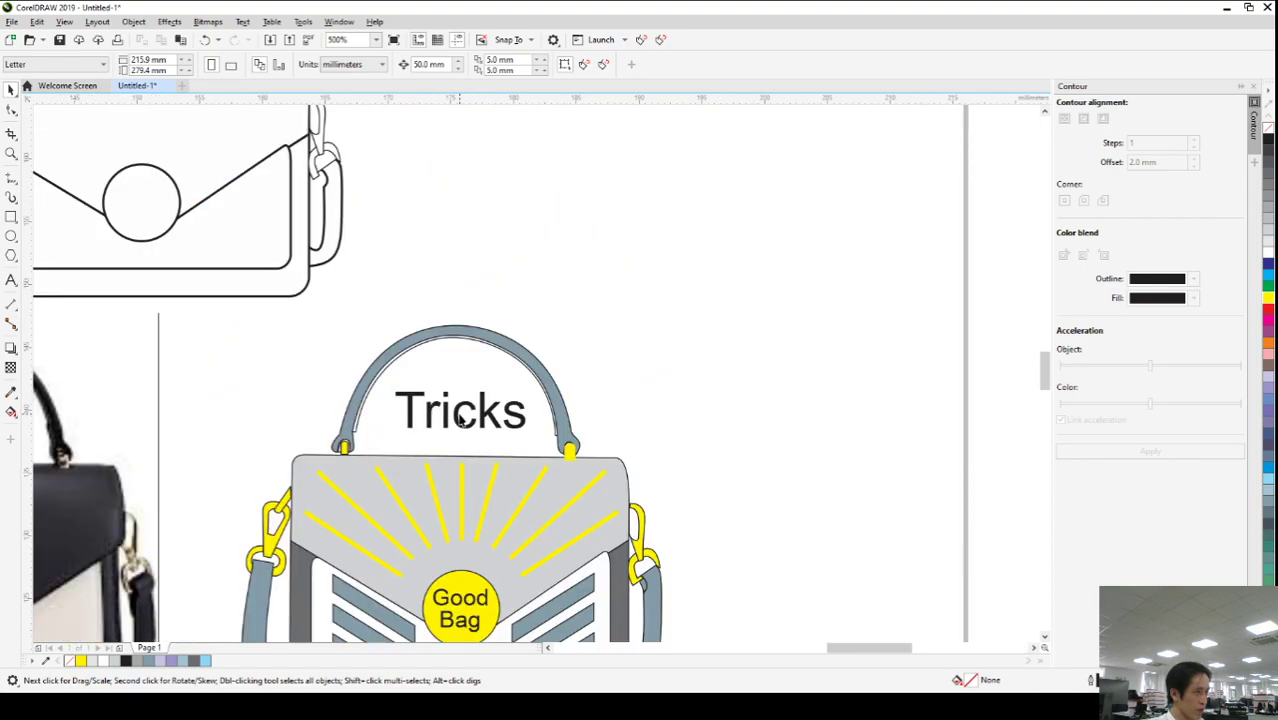
click(461, 413)
click(547, 64)
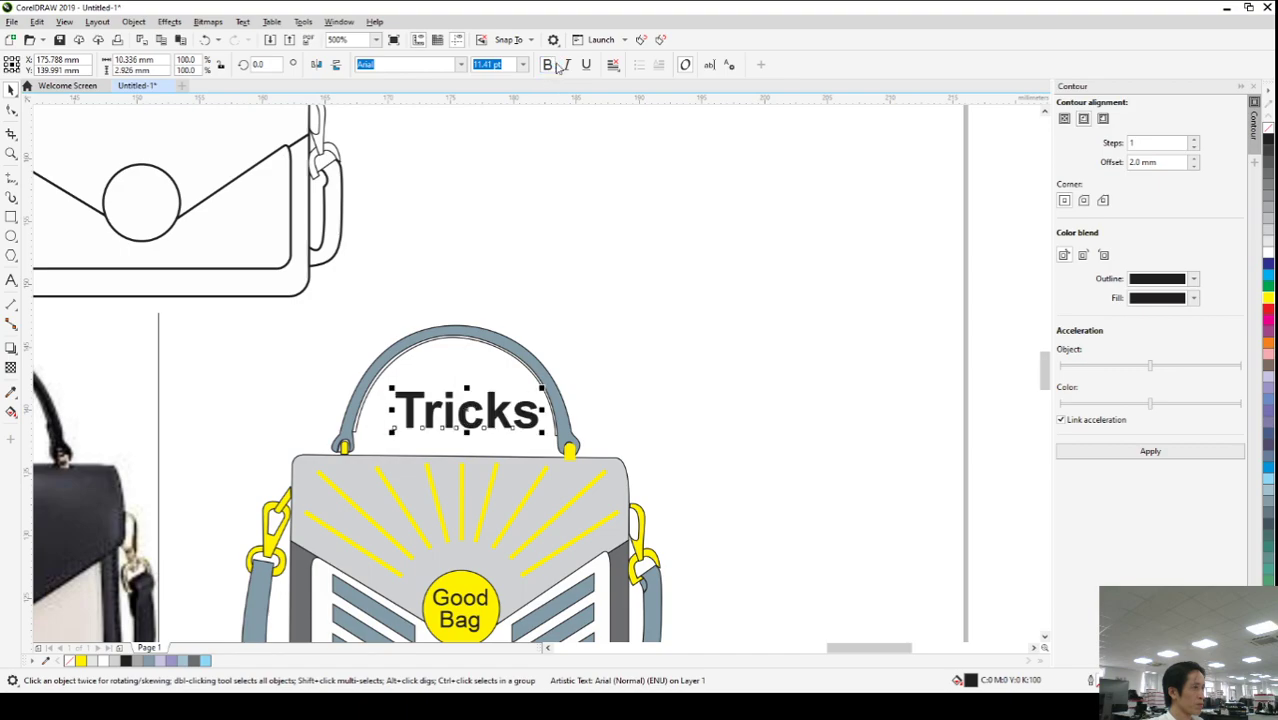
click(588, 312)
- Move the outline bag up beside the grey-and-white bag photo
scroll(590, 325, down, 1)
scroll(590, 328, down, 1)
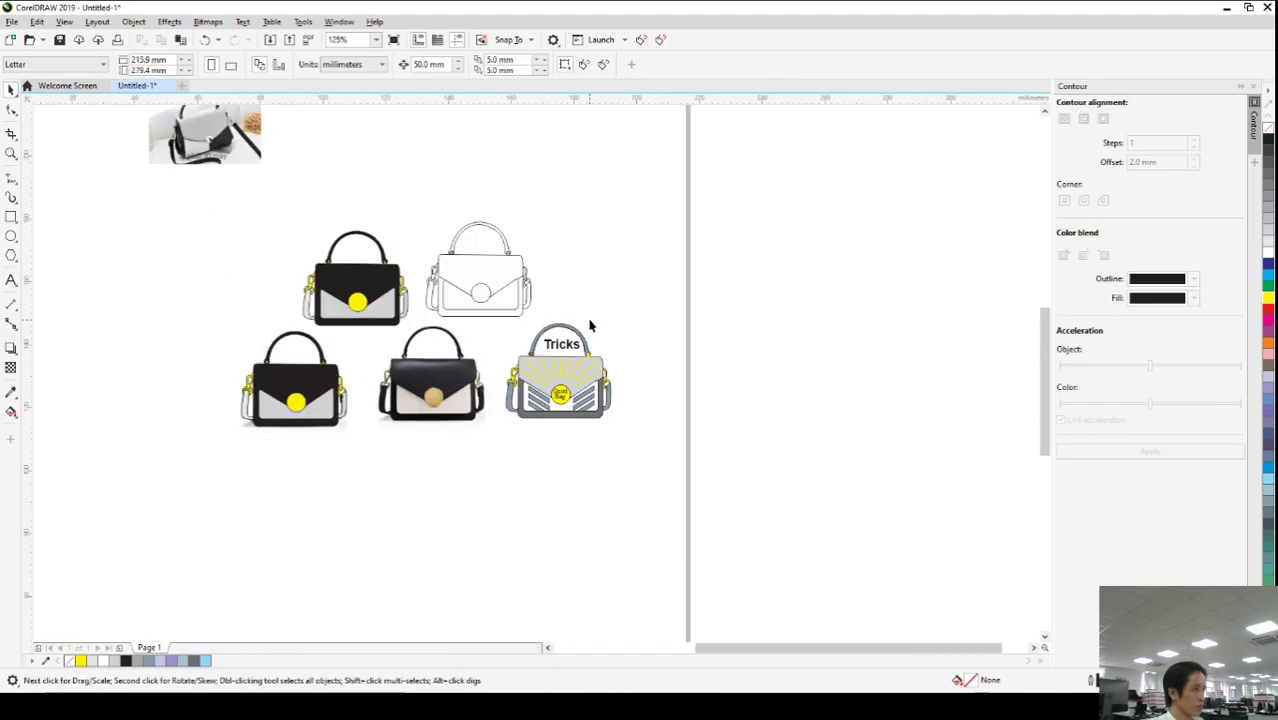
click(480, 314)
drag(480, 314, 536, 257)
drag(434, 169, 572, 326)
drag(497, 300, 335, 150)
click(448, 313)
- Move the black-and-cream bag photo up beside the upper black vector bag
scroll(448, 313, up, 1)
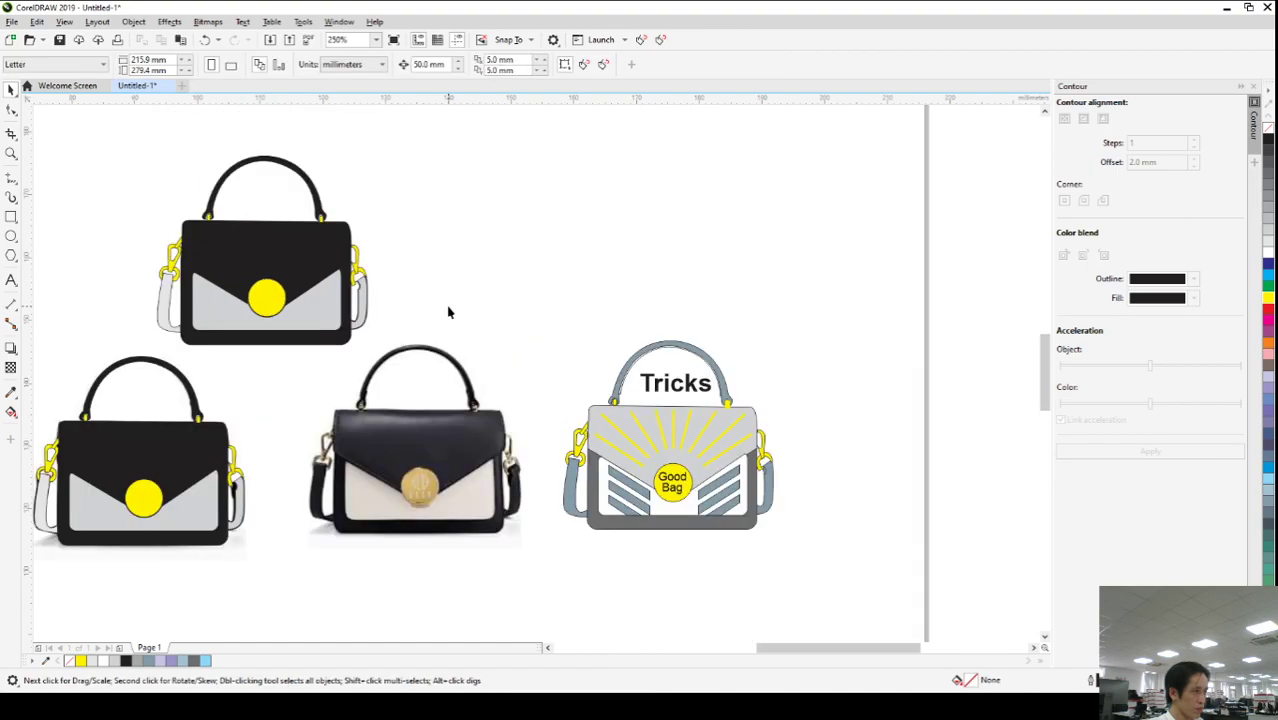
drag(376, 496, 458, 357)
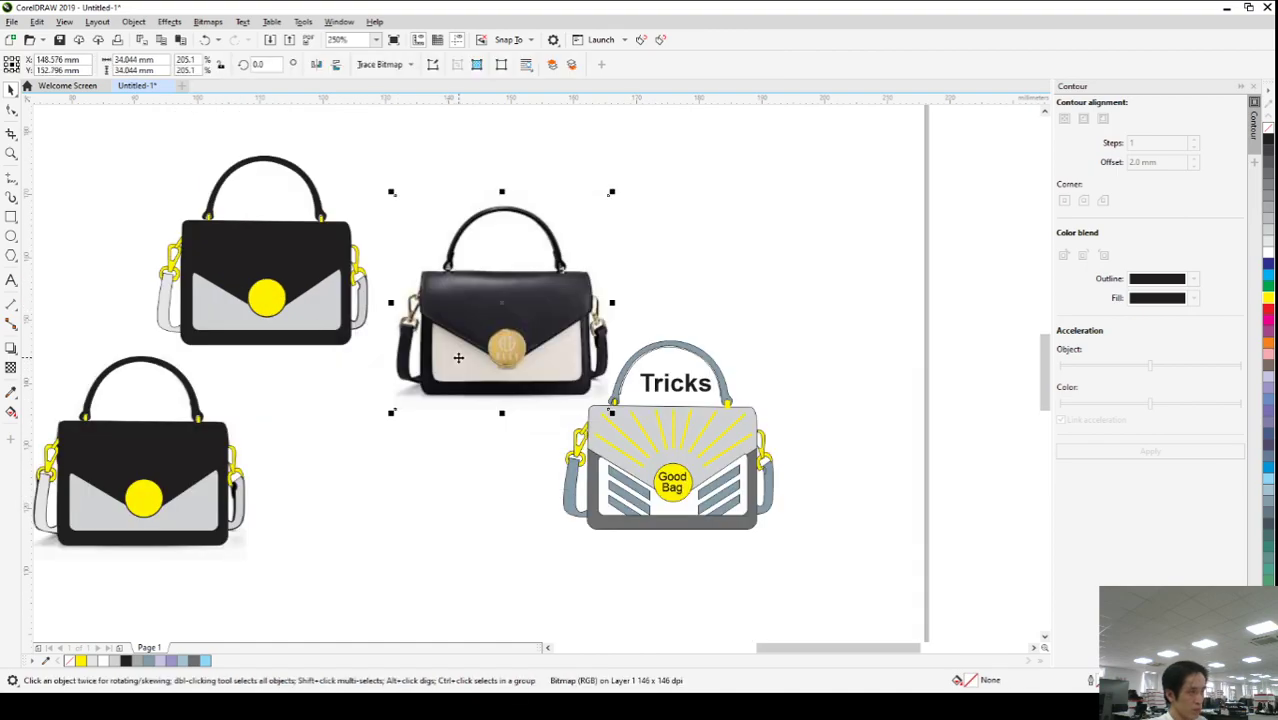
click(175, 470)
click(305, 515)
click(303, 300)
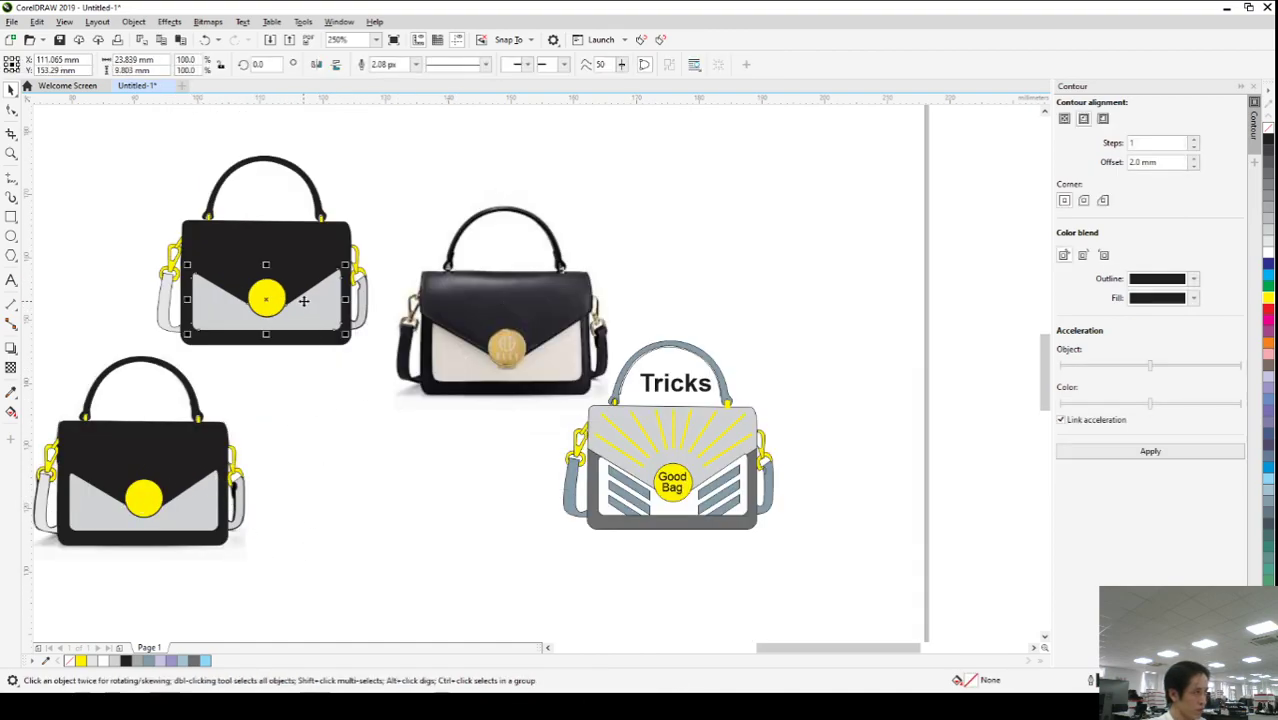
- Delete the lower black bag copy and shift the bag photo slightly up to line up with the remaining black bag
click(337, 437)
scroll(346, 463, down, 1)
drag(281, 498, 150, 400)
key(Delete)
drag(405, 366, 409, 350)
- Group the whole "Tricks" bag and place it below the bag photo, with a duplicate below the black bag
drag(578, 567, 430, 395)
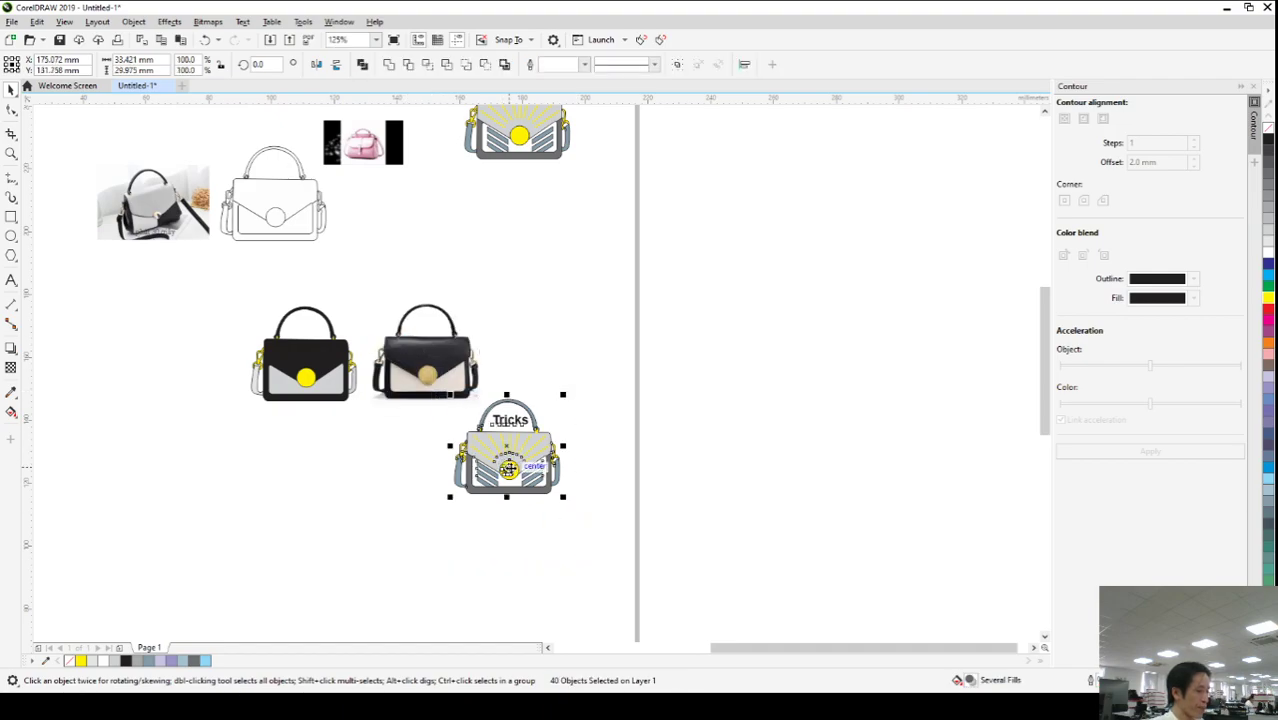
key(ctrl+g)
drag(494, 462, 409, 470)
click(422, 548)
- Examine the arrangement of the black bag, the bag photo and the two "Tricks" bags up close and as a whole
scroll(343, 481, up, 2)
scroll(489, 517, up, 1)
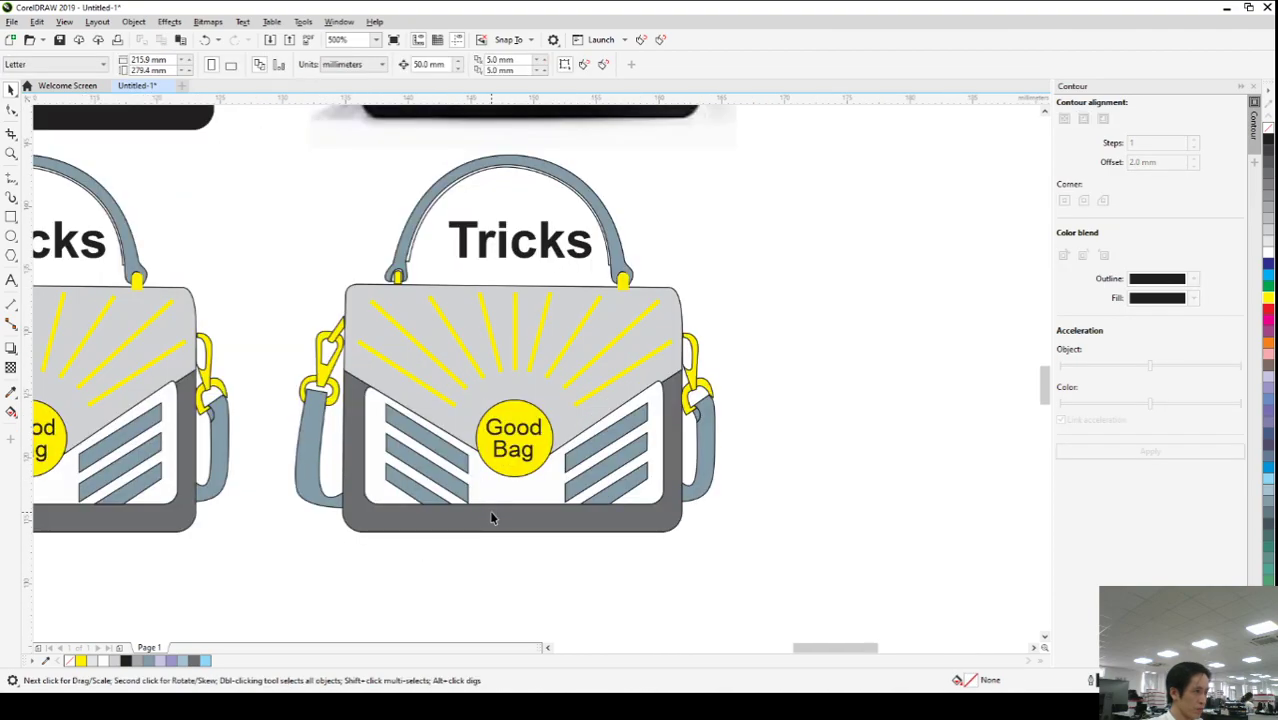
scroll(491, 517, down, 1)
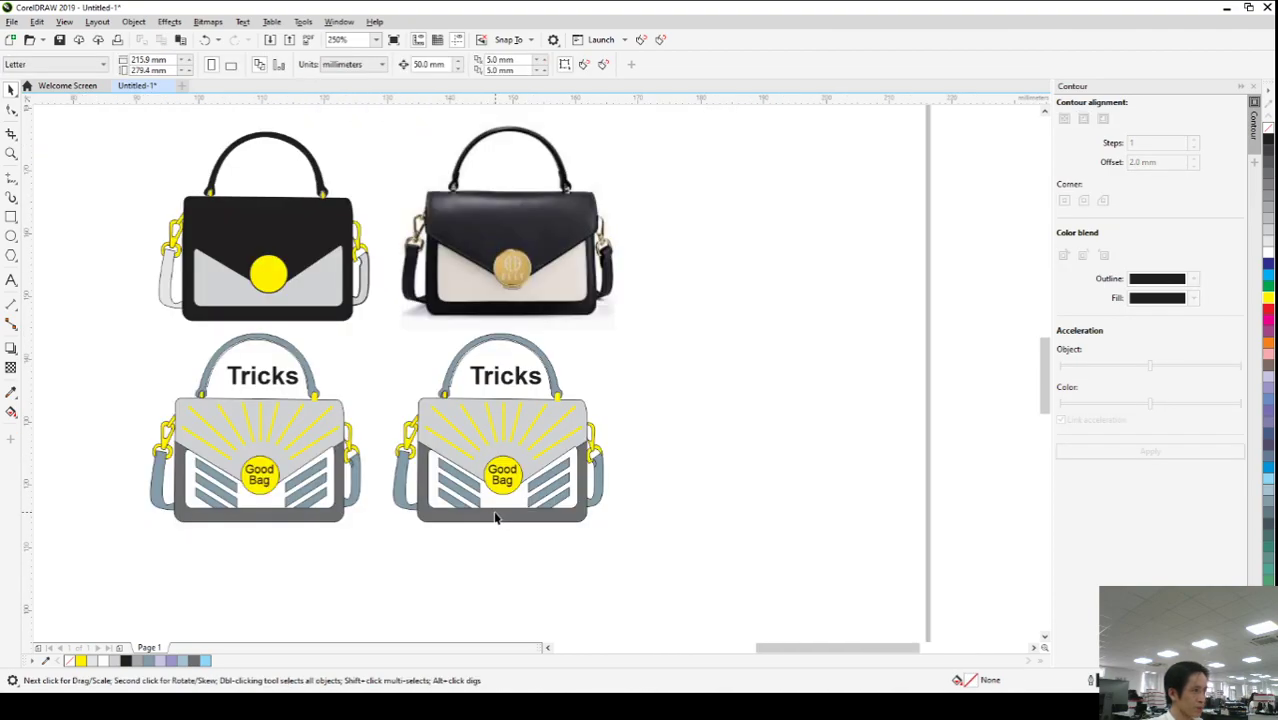
scroll(401, 500, down, 2)
scroll(365, 493, up, 1)
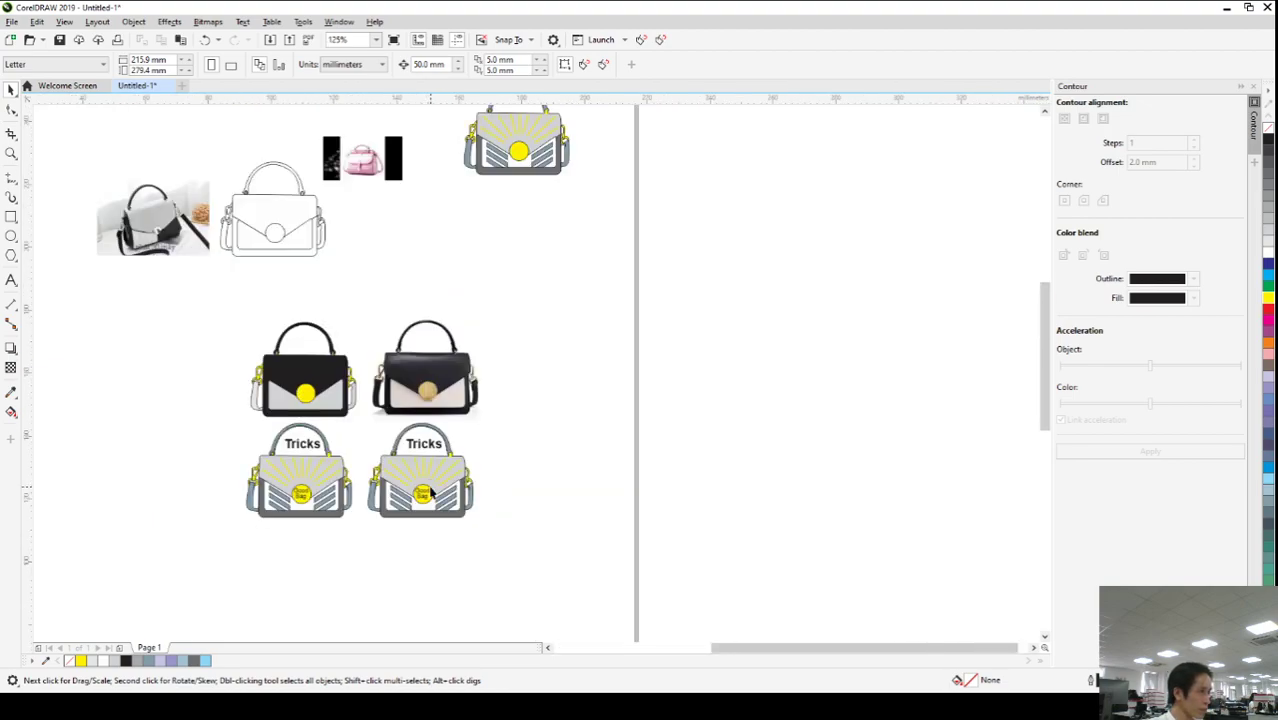
scroll(361, 492, up, 1)
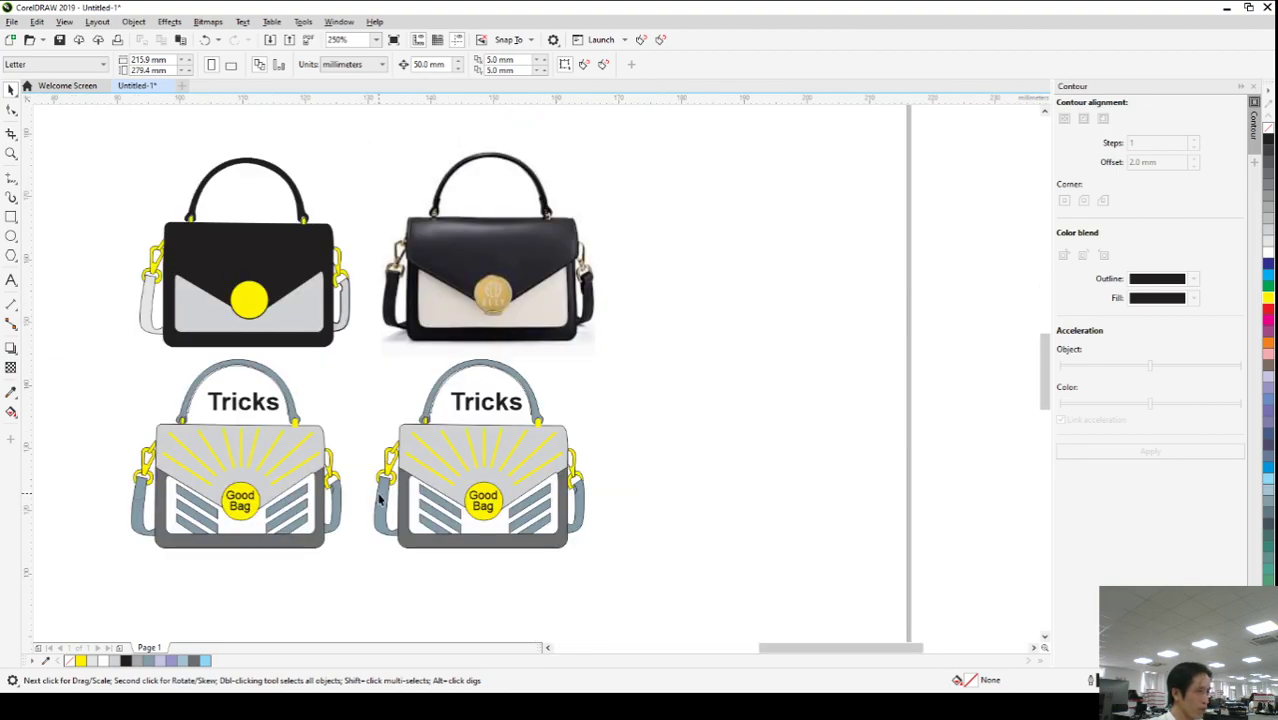
scroll(379, 500, down, 2)
scroll(379, 500, up, 2)
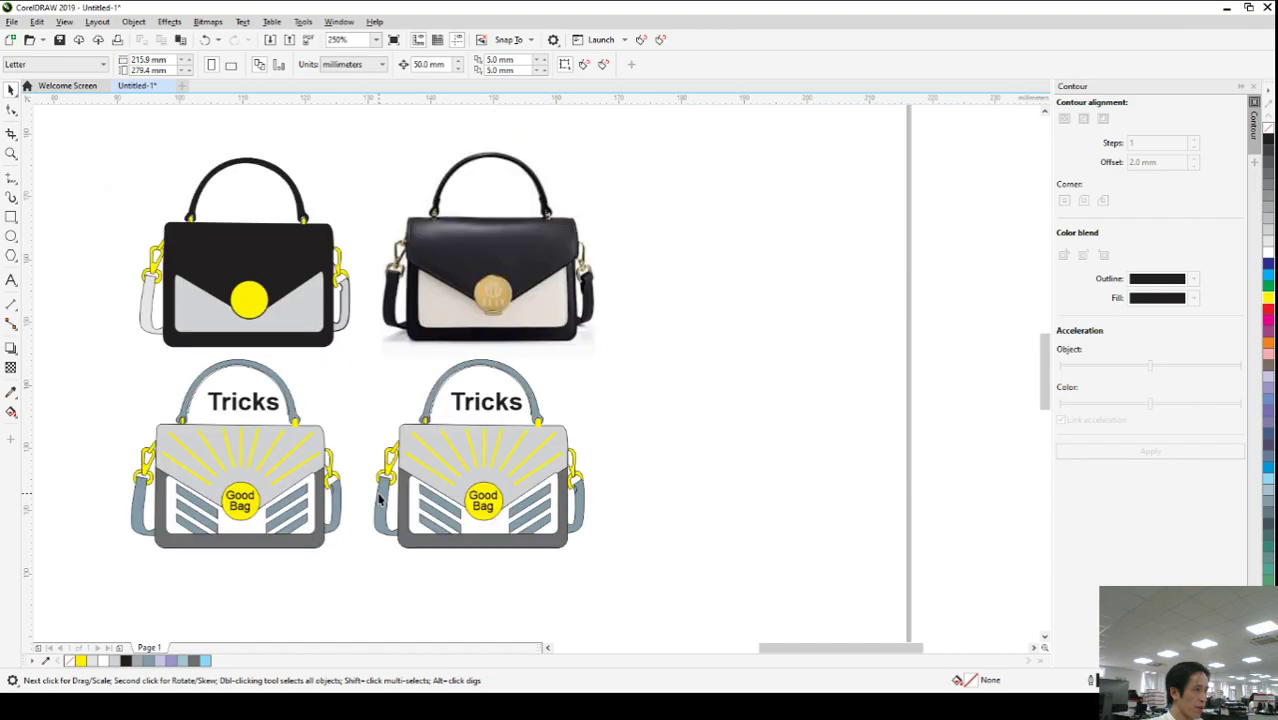
- Place a copy of the "Tricks" bag in the empty area above the bag photo
scroll(345, 513, down, 2)
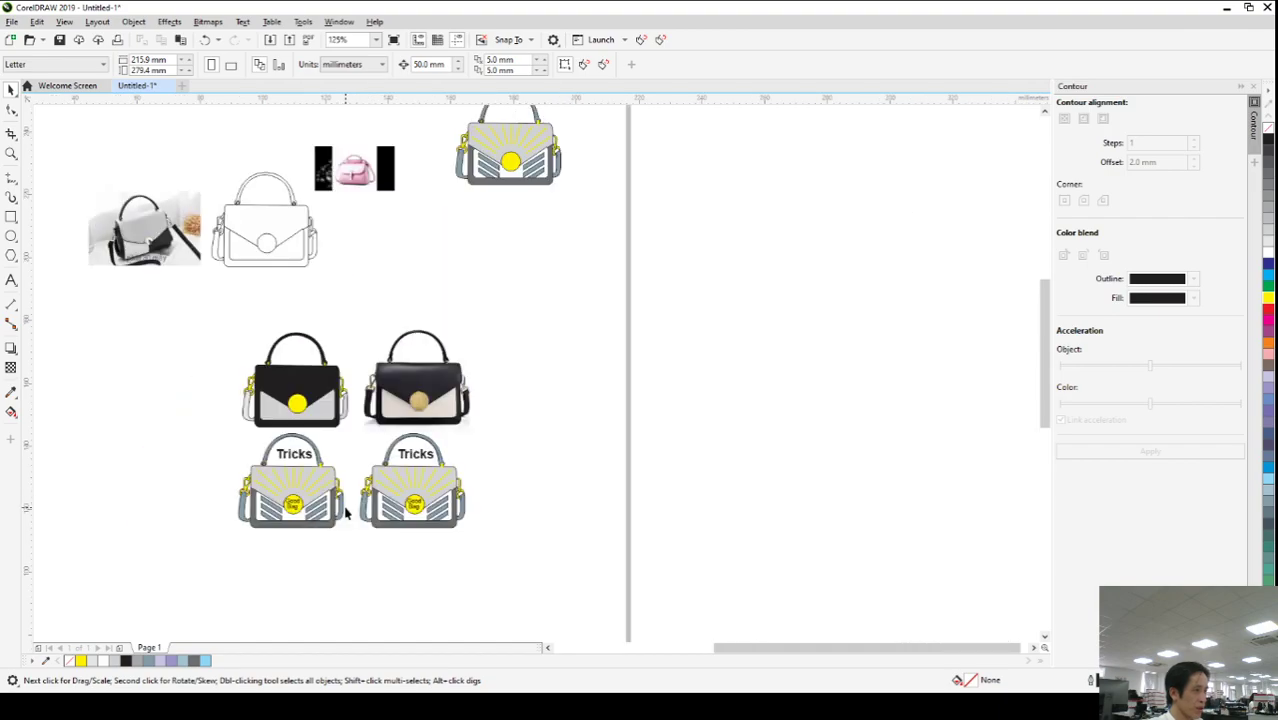
click(291, 461)
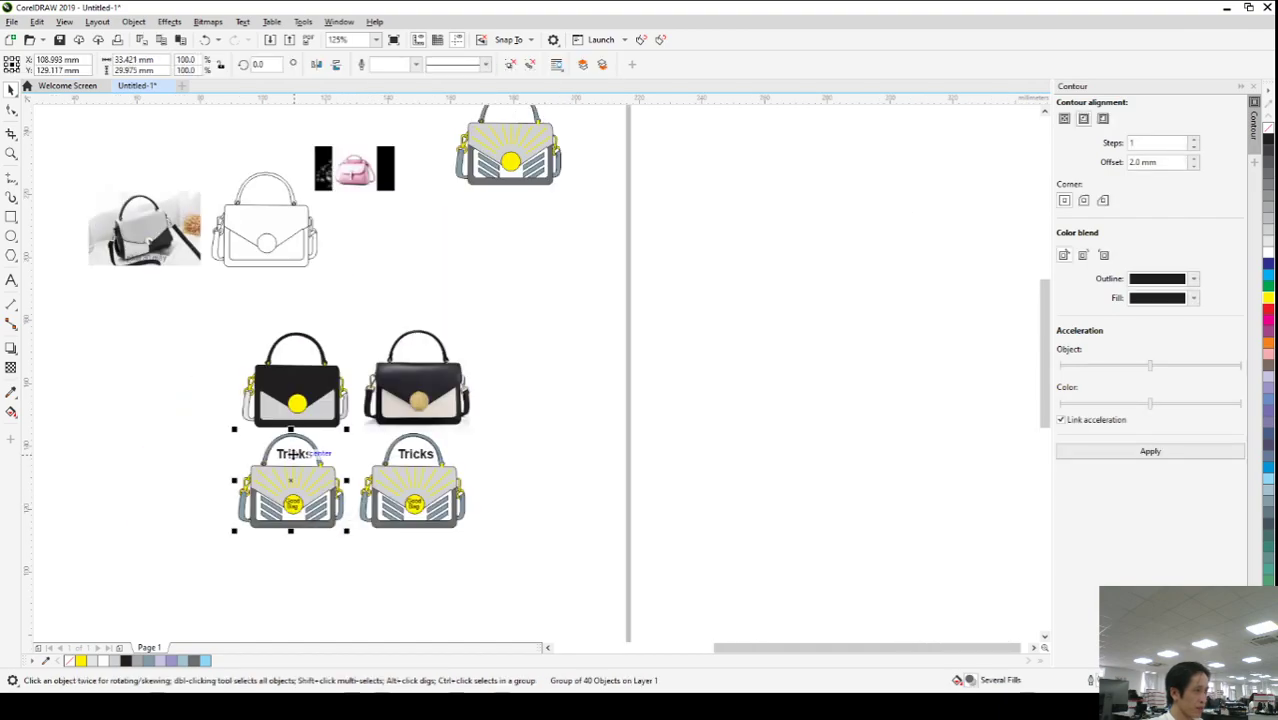
click(415, 458)
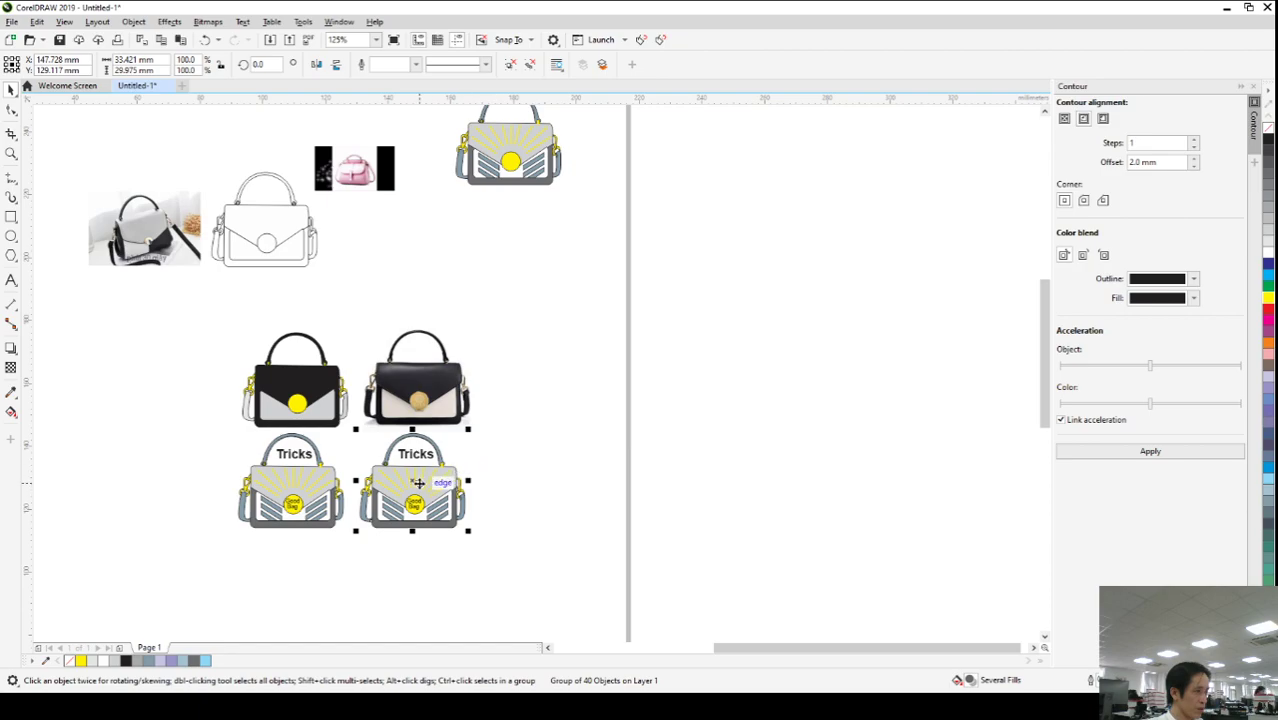
drag(418, 483, 437, 265)
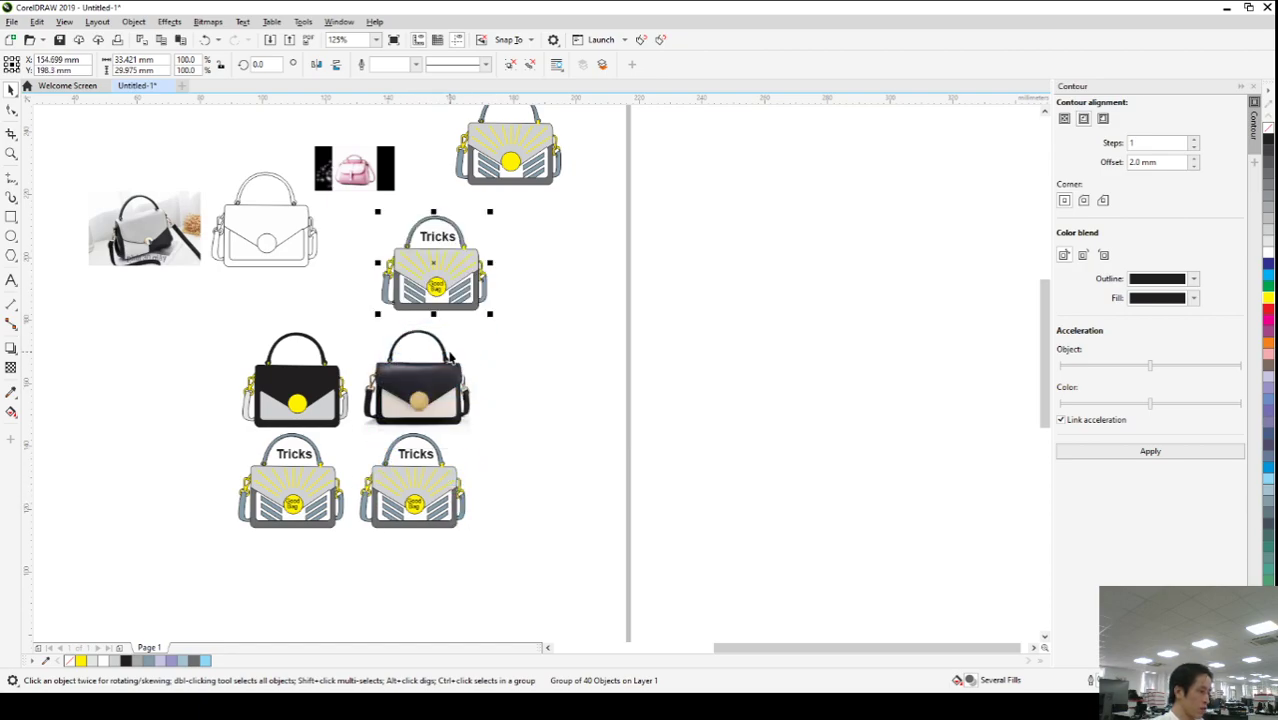
- Ungroup the new bag copy and place a duplicate of its "Tricks" lettering below the two lower bags
key(ctrl+u)
click(437, 237)
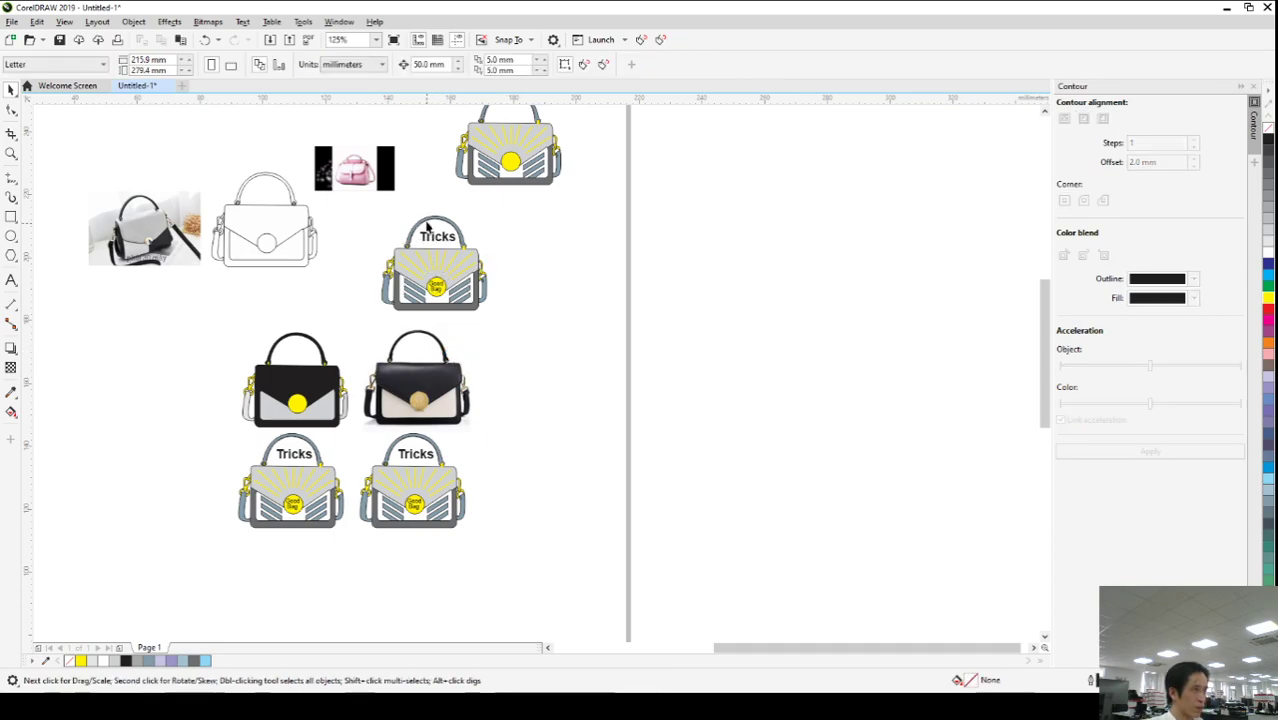
drag(437, 237, 330, 567)
scroll(296, 586, up, 2)
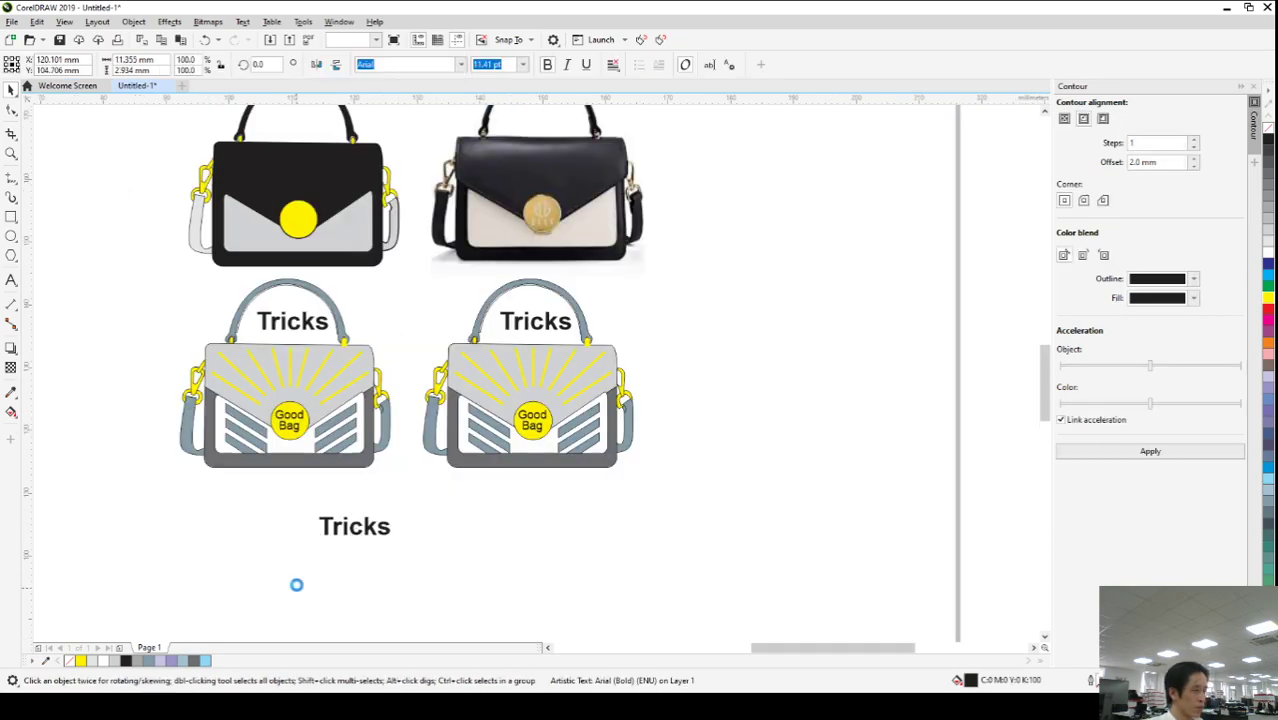
drag(354, 530, 305, 516)
- Rewrite the duplicated "Tricks" lettering below the bags as "Good bye see you again"
click(11, 280)
key(BackSpace)
key(BackSpace)
key(BackSpace)
key(BackSpace)
key(BackSpace)
key(BackSpace)
text(Good b)
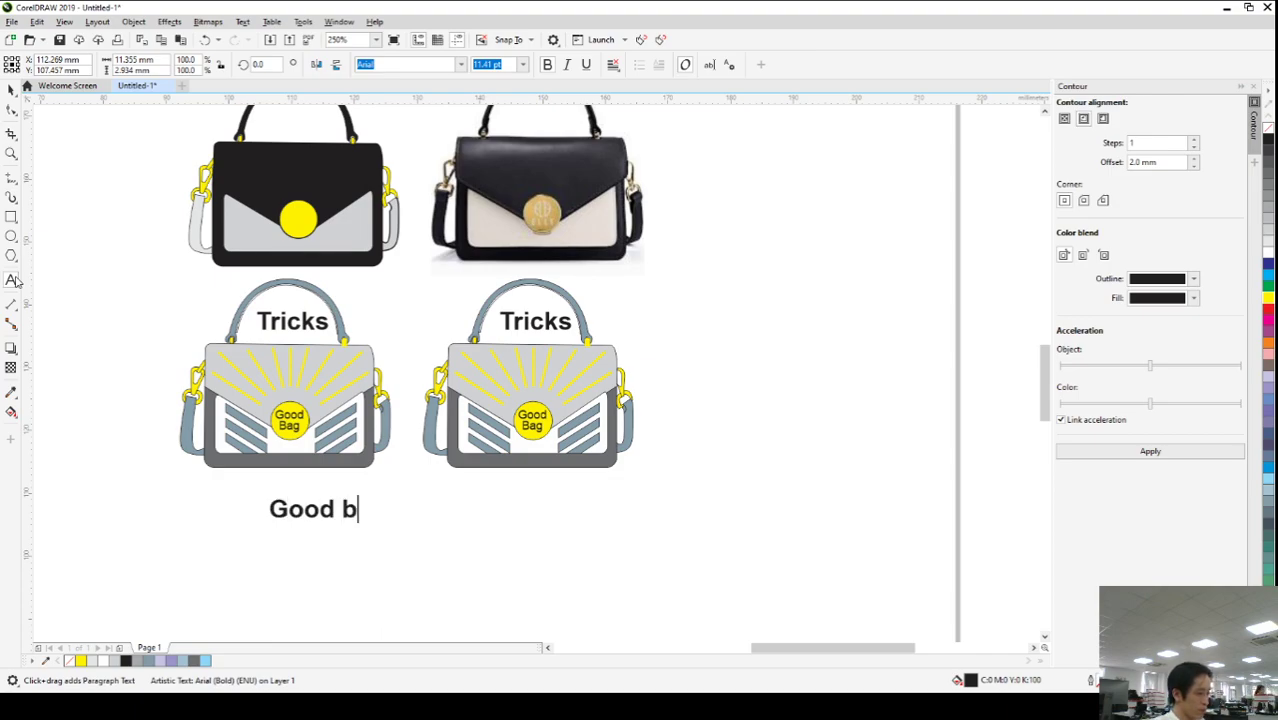
text(ye see)
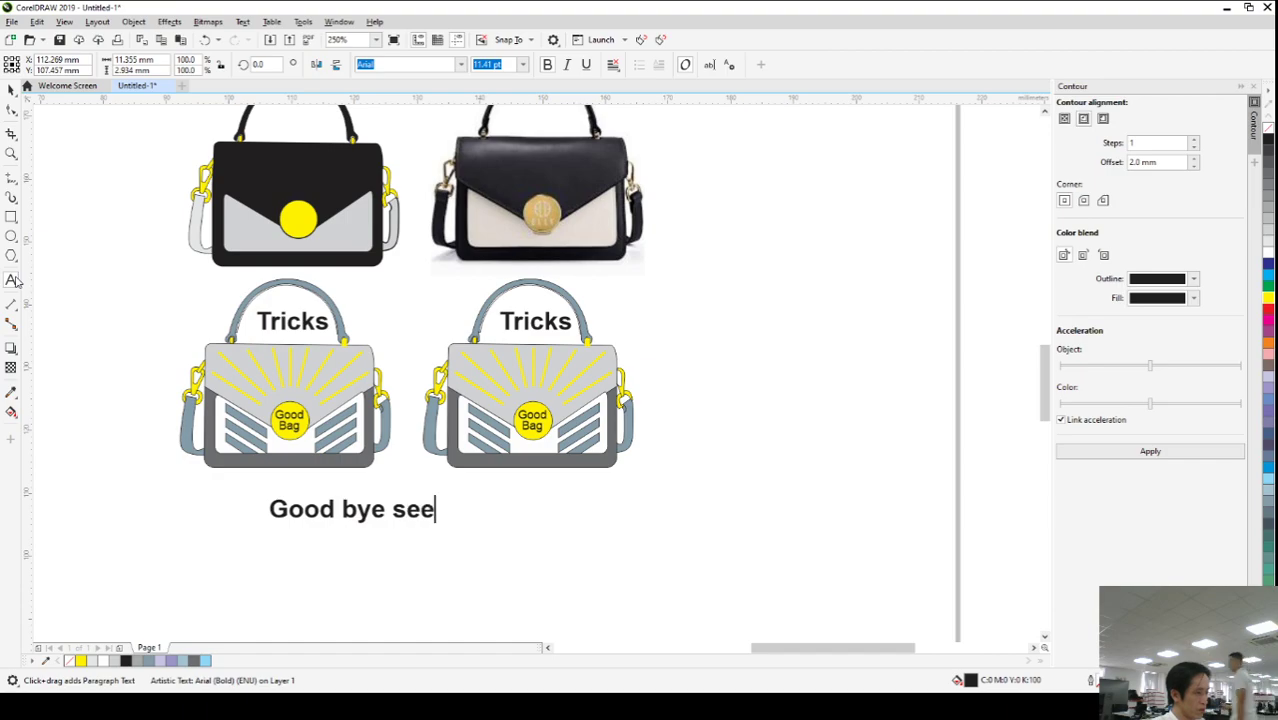
text( you a)
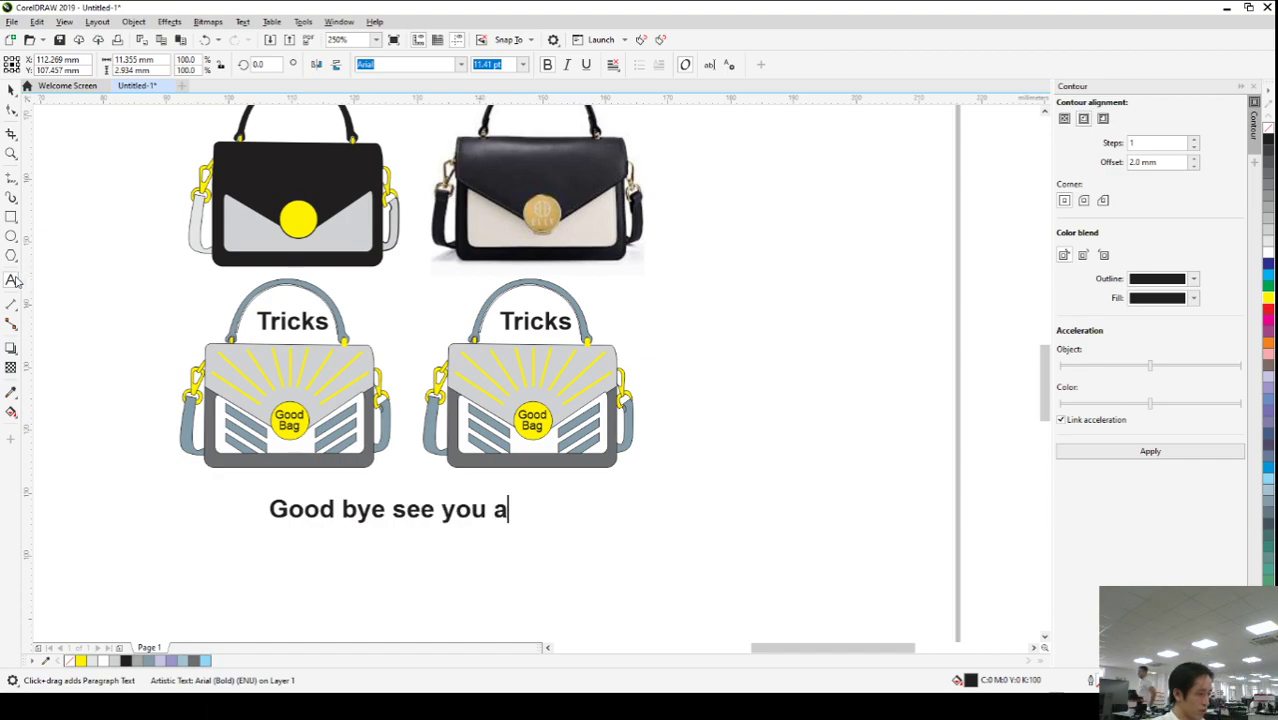
text(gain)
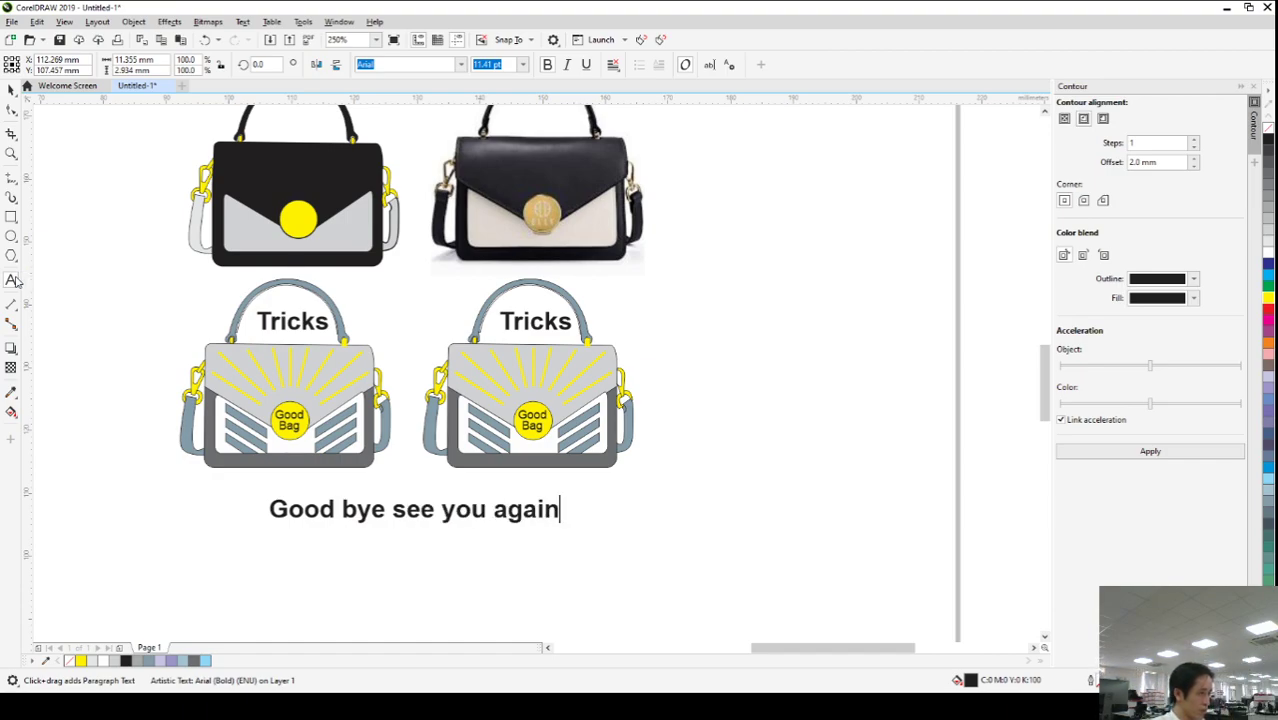
- Enlarge the "Good bye see you again" line to about 15 pt and centre it under the two "Tricks" bags
click(13, 90)
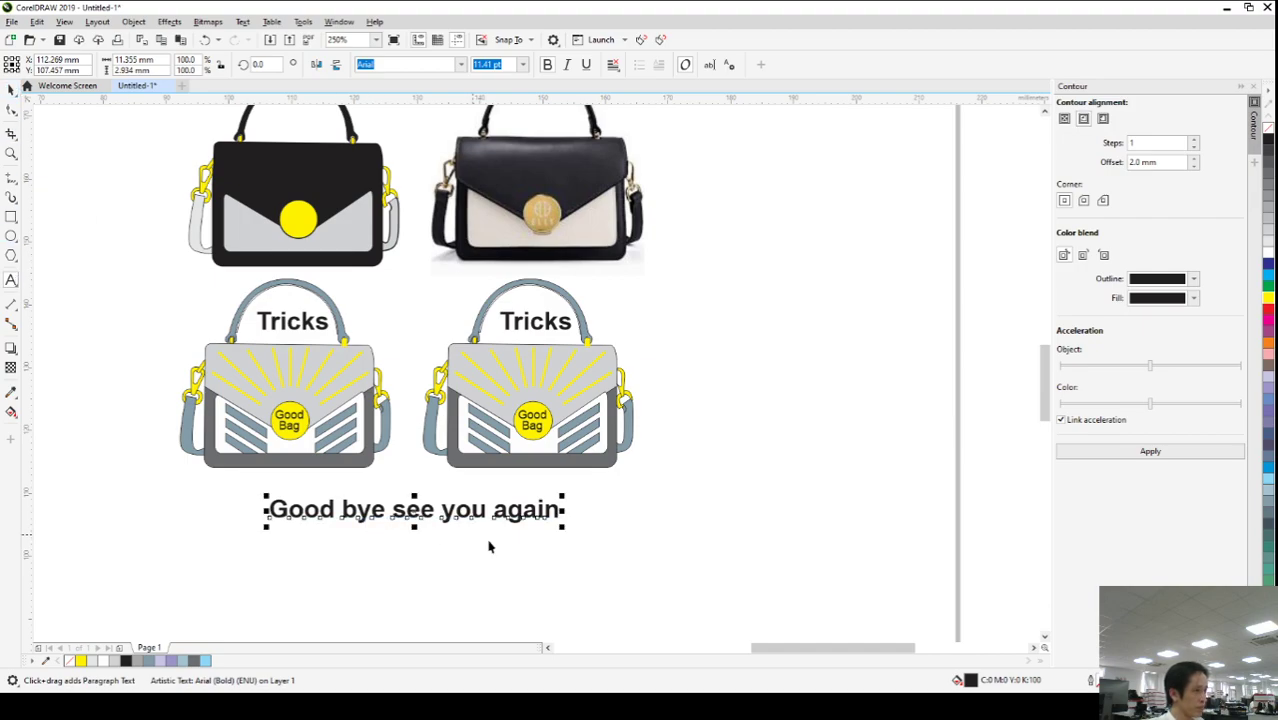
drag(563, 494, 653, 466)
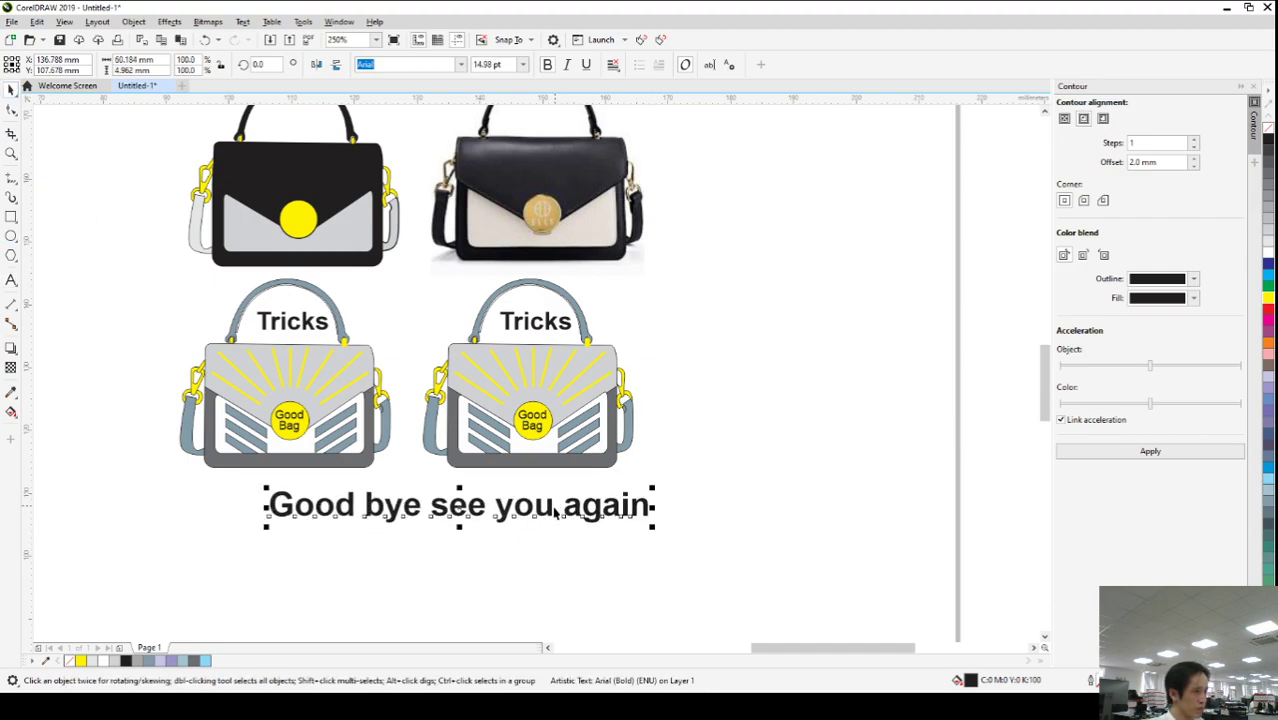
drag(541, 509, 490, 511)
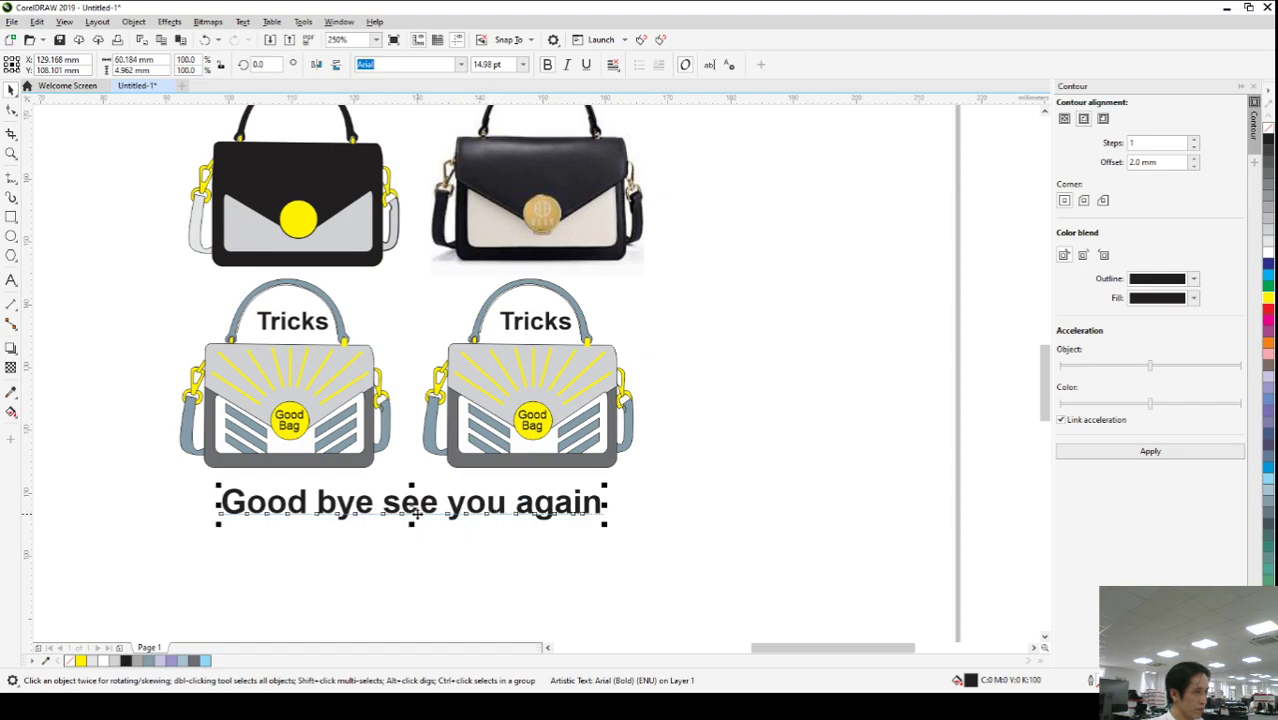
- Duplicate the farewell line directly below itself and rewrite the copy as "See you next video"
drag(413, 508, 413, 542)
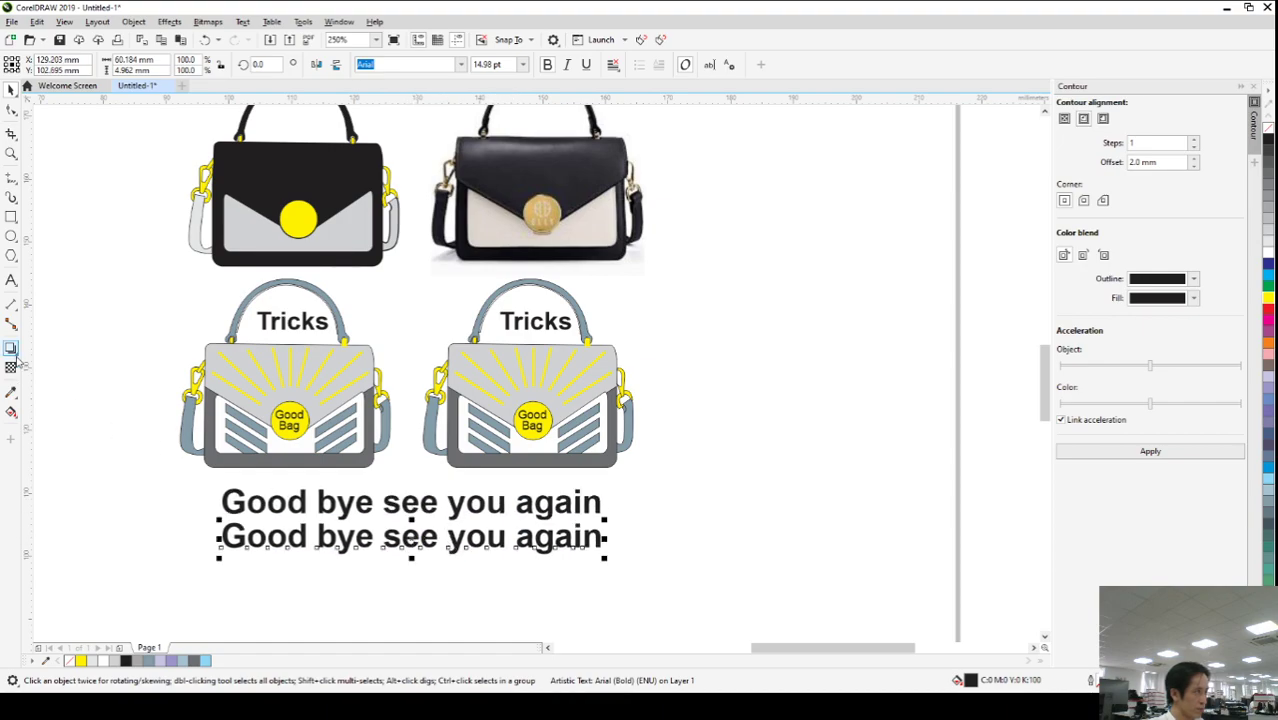
click(12, 283)
key(BackSpace)
key(BackSpace)
key(BackSpace)
key(BackSpace)
key(BackSpace)
key(BackSpace)
key(BackSpace)
key(BackSpace)
key(BackSpace)
key(BackSpace)
key(BackSpace)
key(BackSpace)
key(BackSpace)
key(BackSpace)
key(BackSpace)
key(BackSpace)
key(BackSpace)
key(BackSpace)
key(BackSpace)
key(BackSpace)
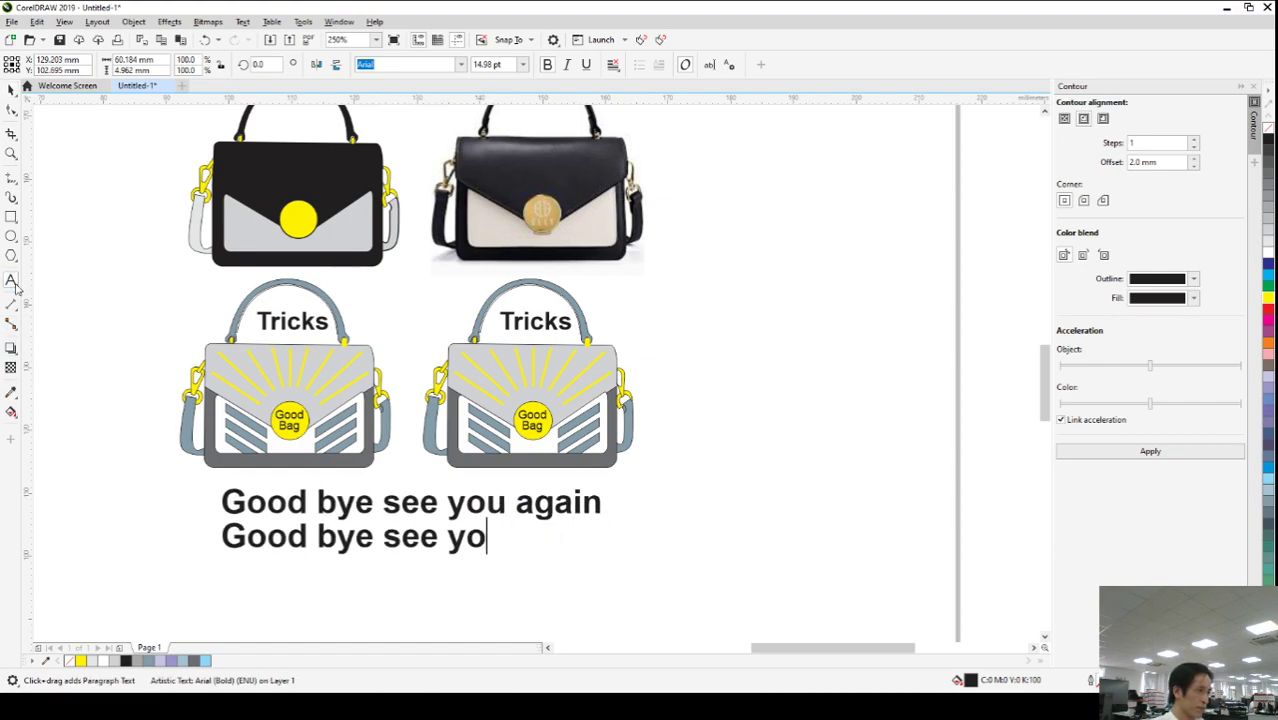
text(Se)
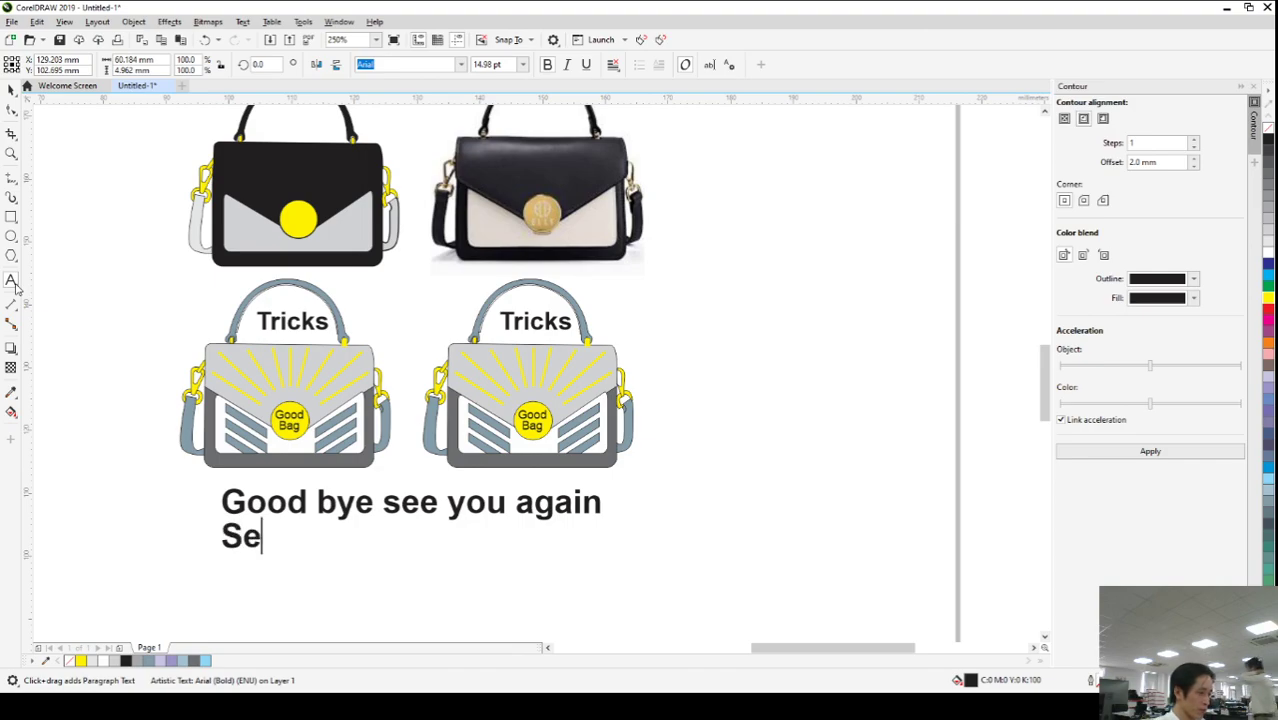
text(e yo)
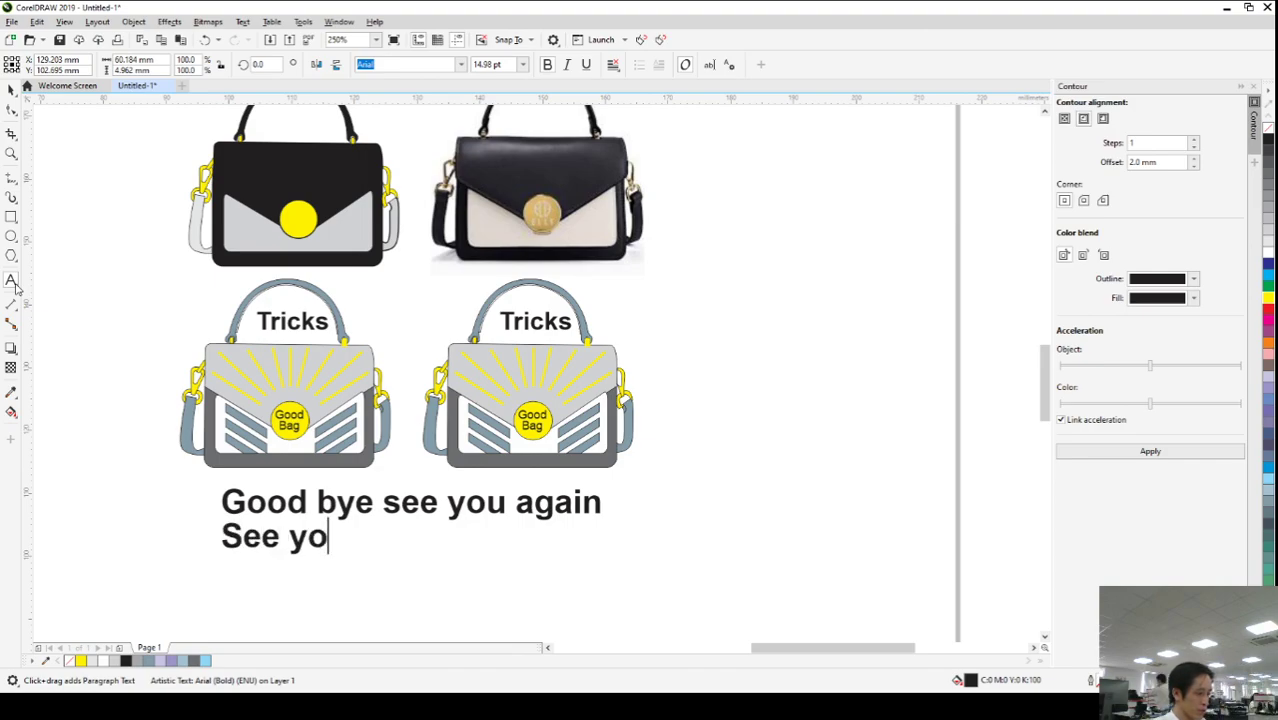
text(u nest)
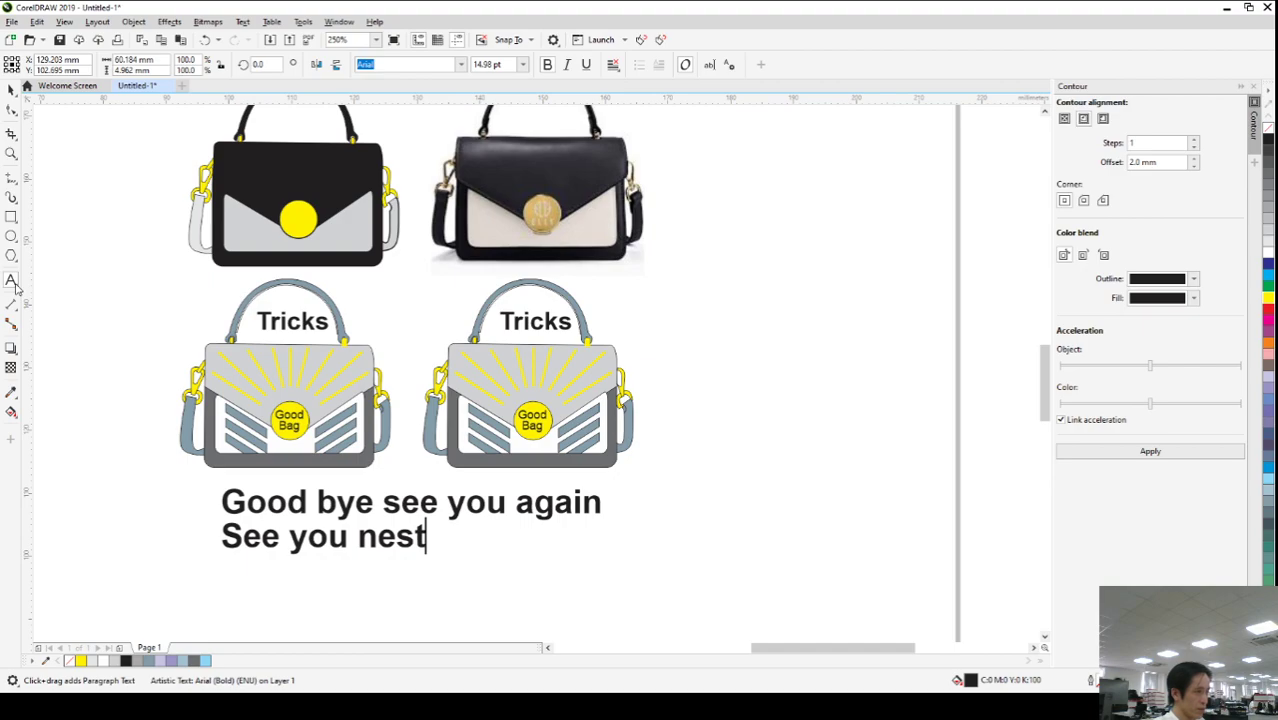
key(BackSpace)
key(BackSpace)
text(xt)
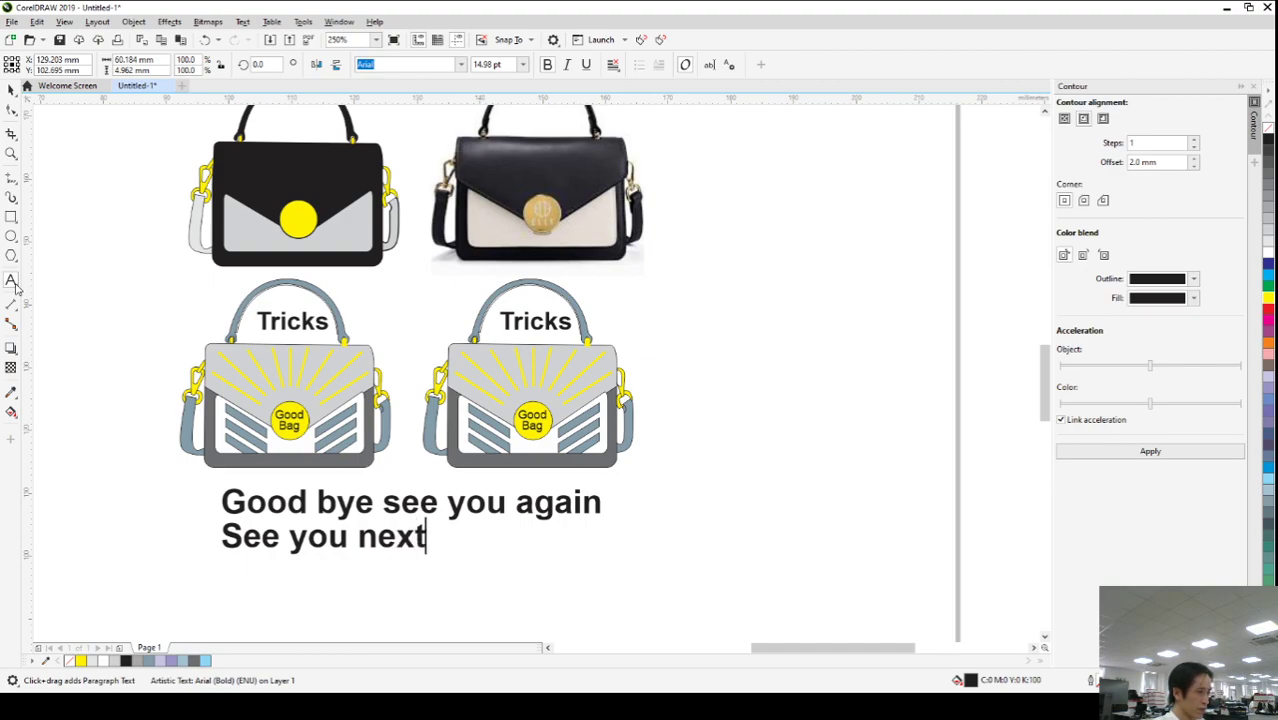
text( video)
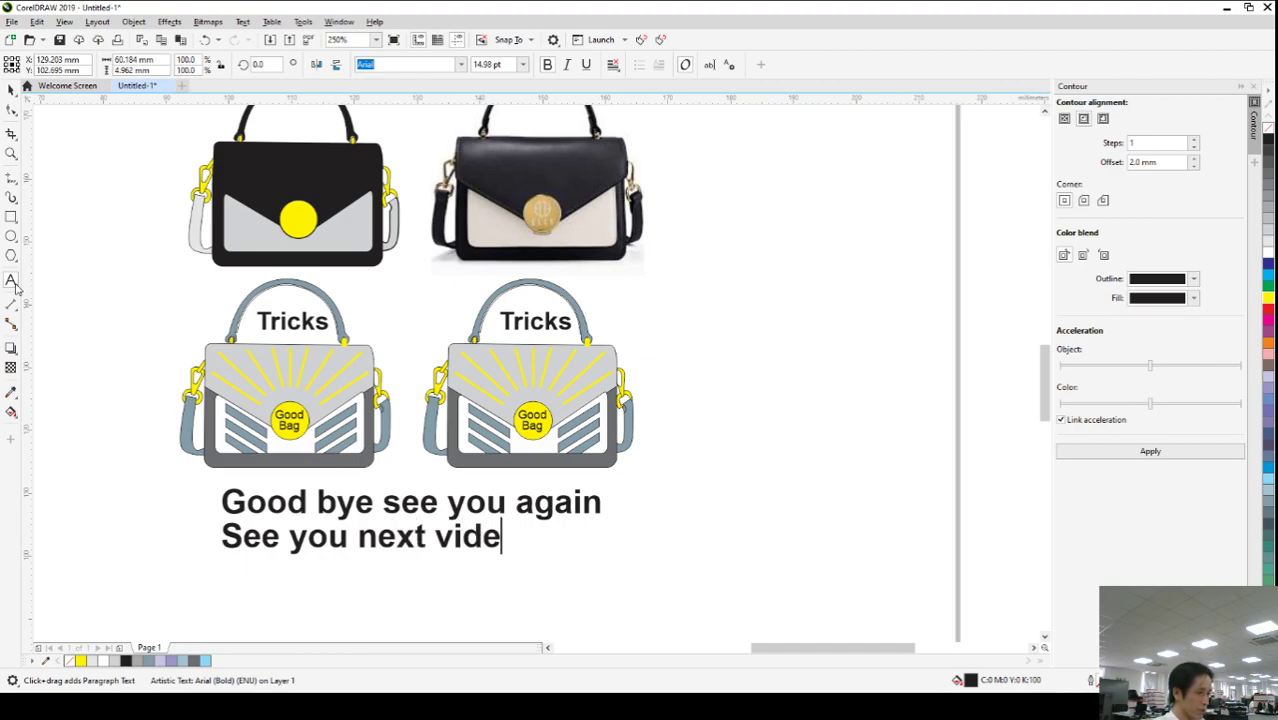
click(12, 89)
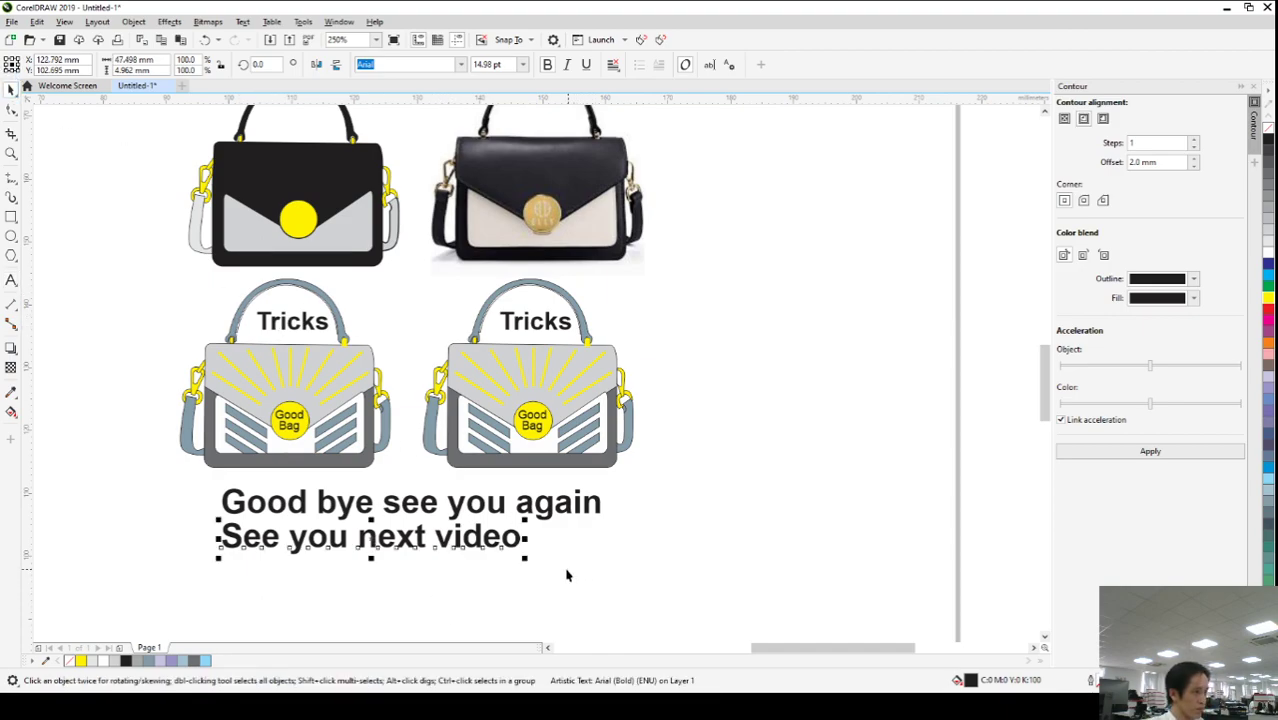
- Enlarge the "See you next video" line to about 18 pt and centre it below the first line
drag(527, 563, 590, 600)
mouse_move(452, 548)
mouse_down()
mouse_move(483, 591)
mouse_move(508, 594)
mouse_move(448, 563)
mouse_move(466, 560)
mouse_up()
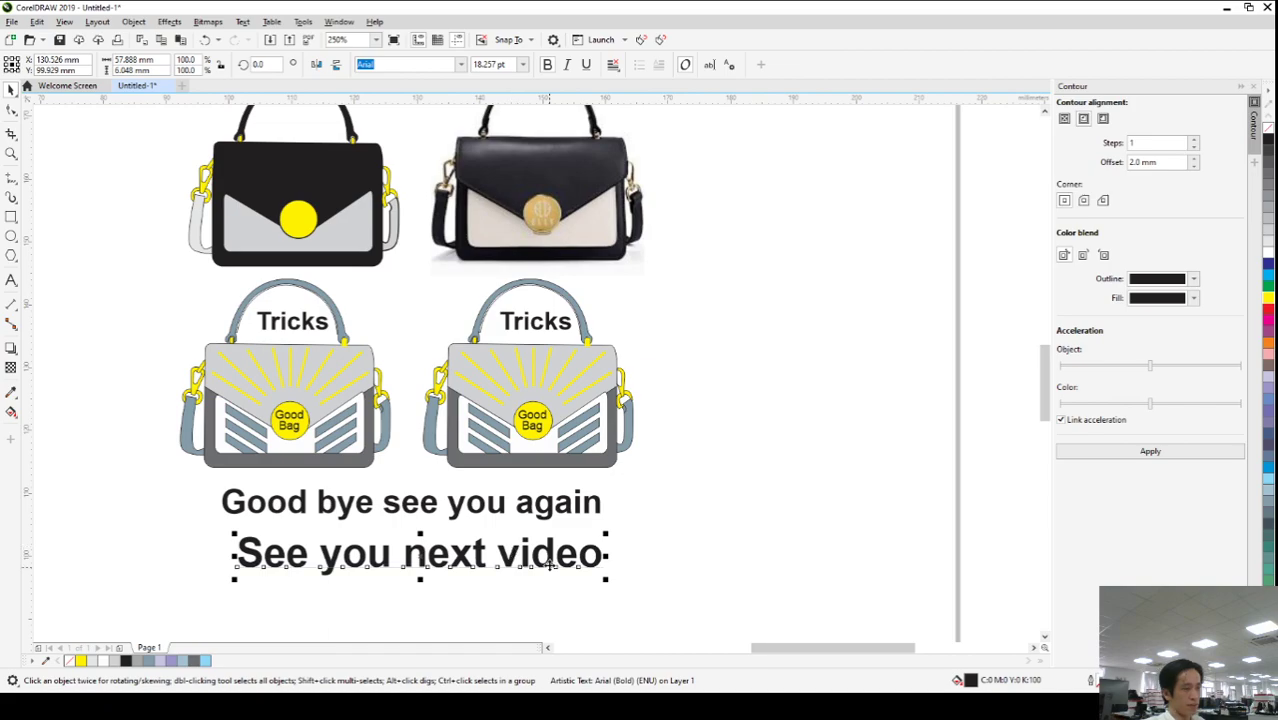
- Select the black bag, the bag photo and the two "Tricks" bags below them, and place a copy beside them at the page's left edge
scroll(546, 564, down, 3)
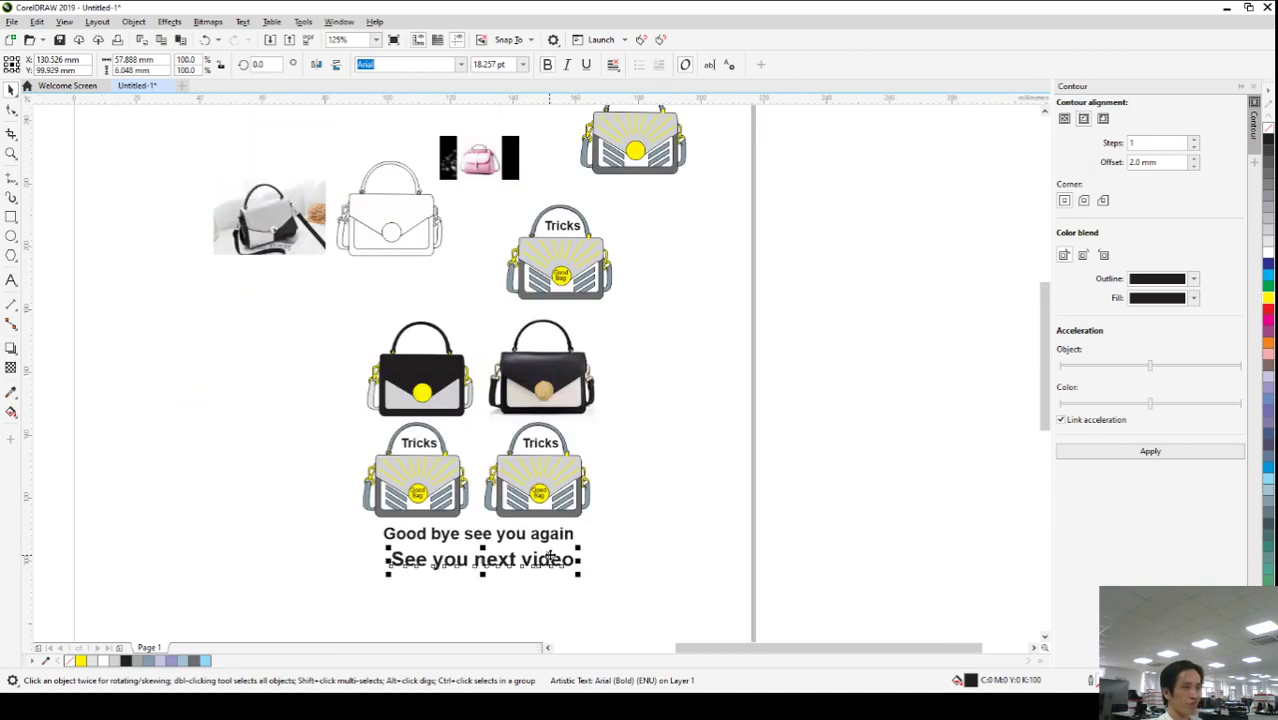
scroll(354, 531, down, 1)
scroll(374, 500, up, 2)
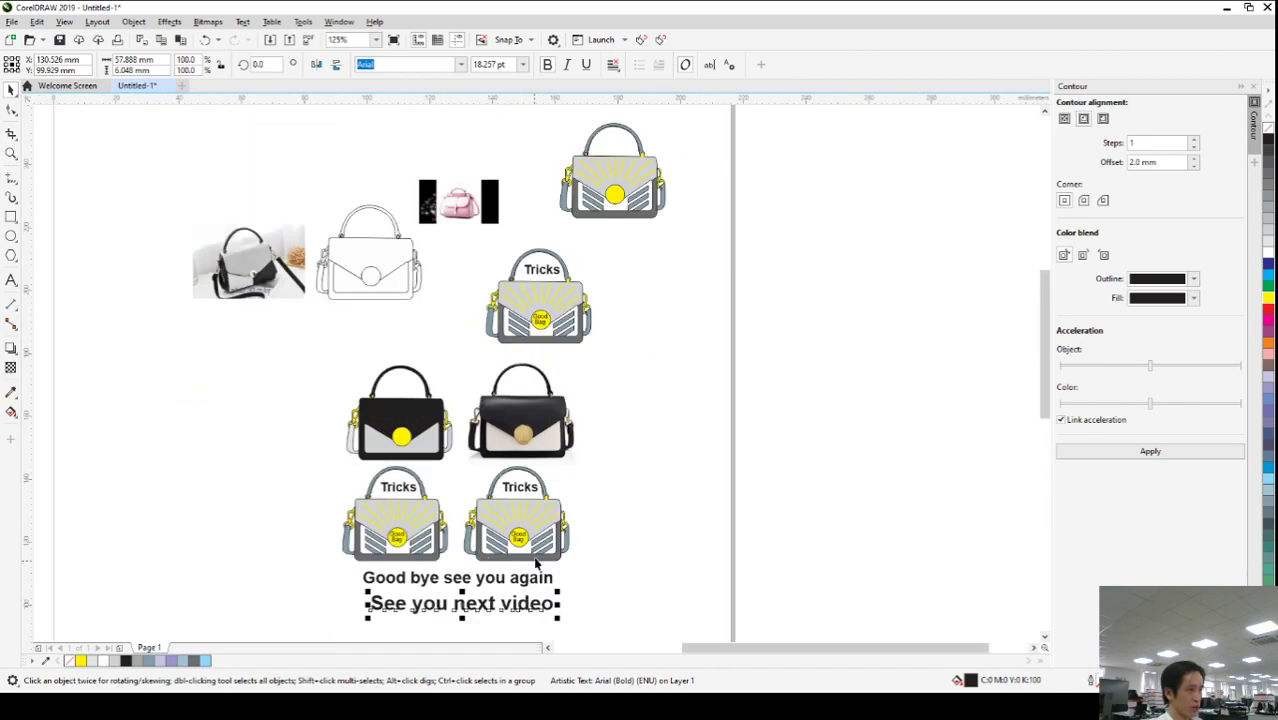
scroll(531, 571, up, 1)
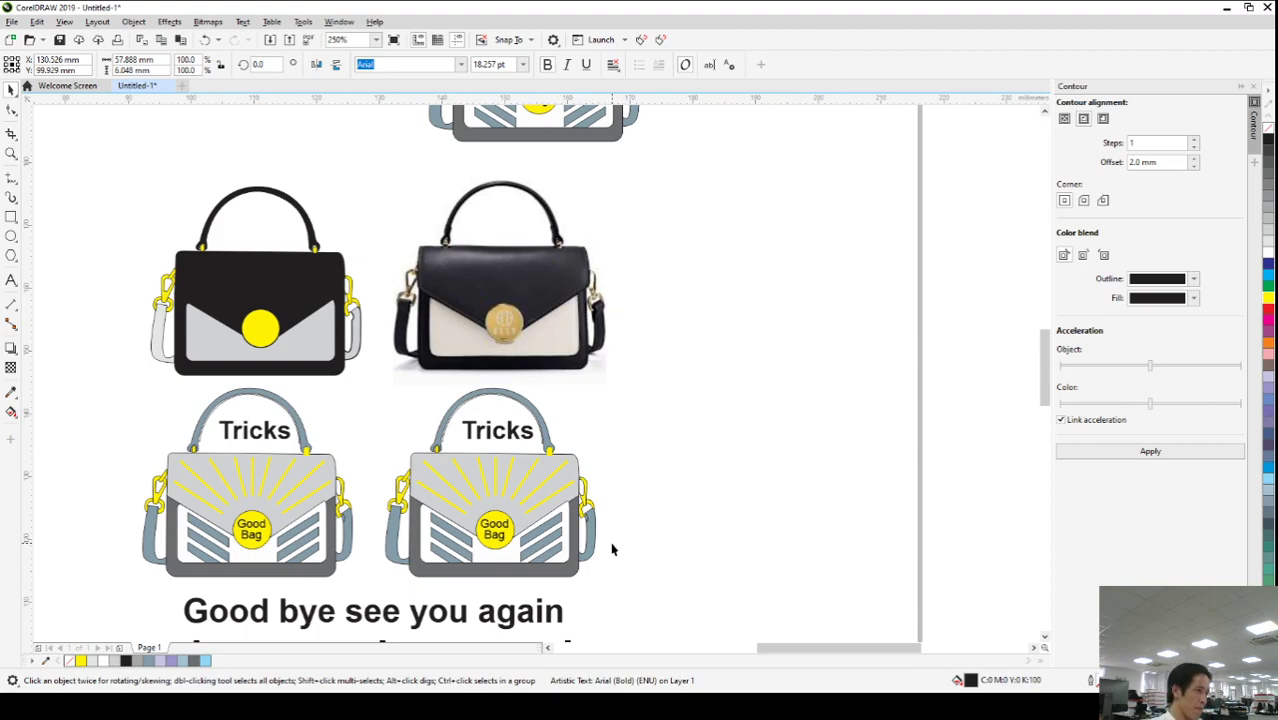
scroll(612, 548, down, 2)
scroll(605, 545, up, 2)
scroll(600, 545, down, 1)
drag(585, 566, 635, 549)
scroll(457, 540, down, 1)
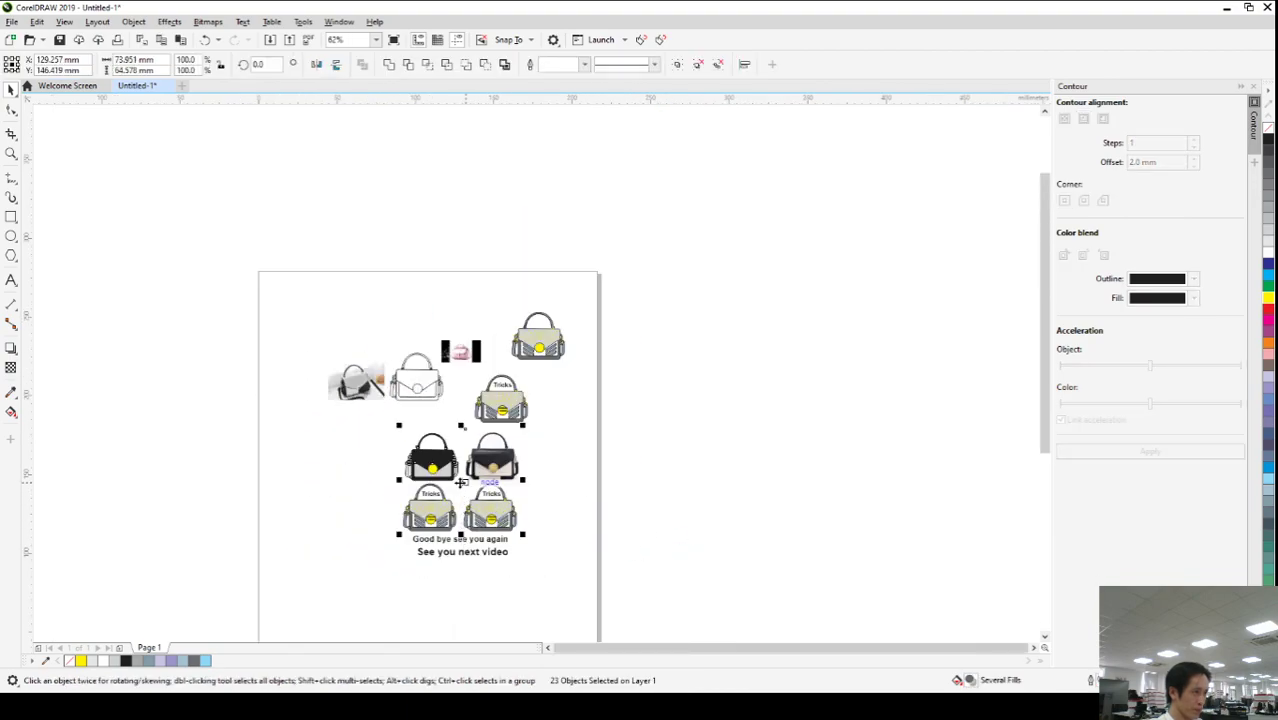
drag(459, 482, 310, 481)
- Group the four copied bags and duplicate the group repeatedly into a diagonal series across the page
key(Escape)
drag(380, 566, 218, 421)
key(ctrl+g)
key(F8)
key(ctrl+d)
key(ctrl+d)
key(ctrl+d)
key(ctrl+d)
key(ctrl+d)
key(ctrl+d)
key(ctrl+d)
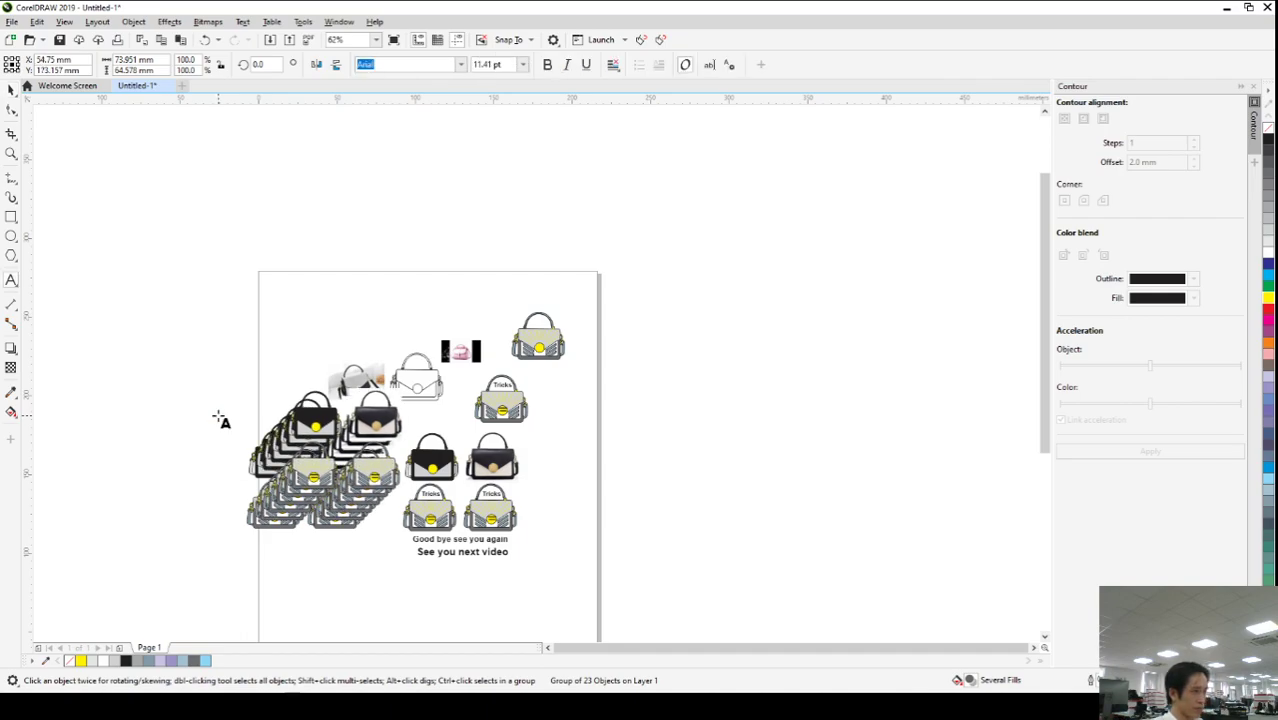
key(ctrl+d)
key(ctrl+d)
key(ctrl+d)
key(ctrl+d)
key(ctrl+d)
key(ctrl+d)
key(ctrl+d)
key(ctrl+d)
key(ctrl+d)
key(ctrl+d)
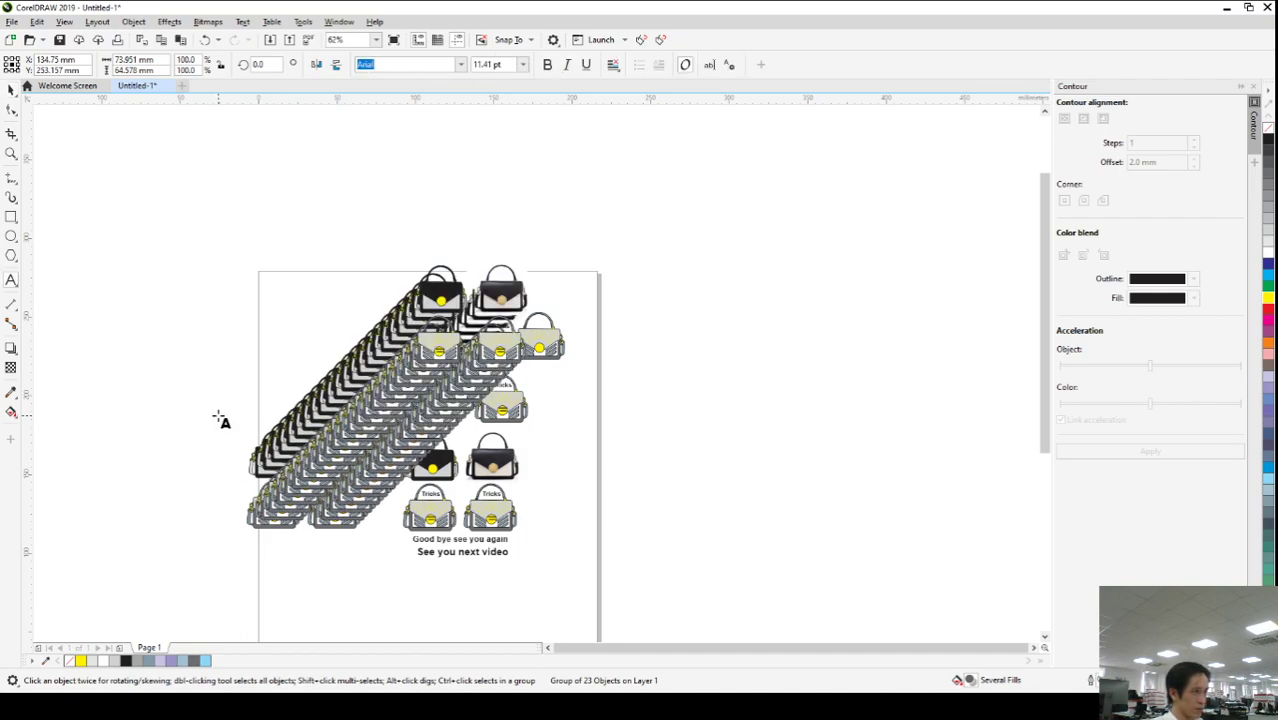
key(ctrl+d)
- Undo all the diagonal duplicates and the grouping of the copied bags
key(ctrl+z)
key(ctrl+z)
key(ctrl+z)
key(ctrl+z)
key(ctrl+z)
key(ctrl+z)
key(ctrl+z)
key(ctrl+z)
key(ctrl+z)
key(ctrl+z)
key(ctrl+z)
key(ctrl+z)
key(ctrl+z)
key(ctrl+z)
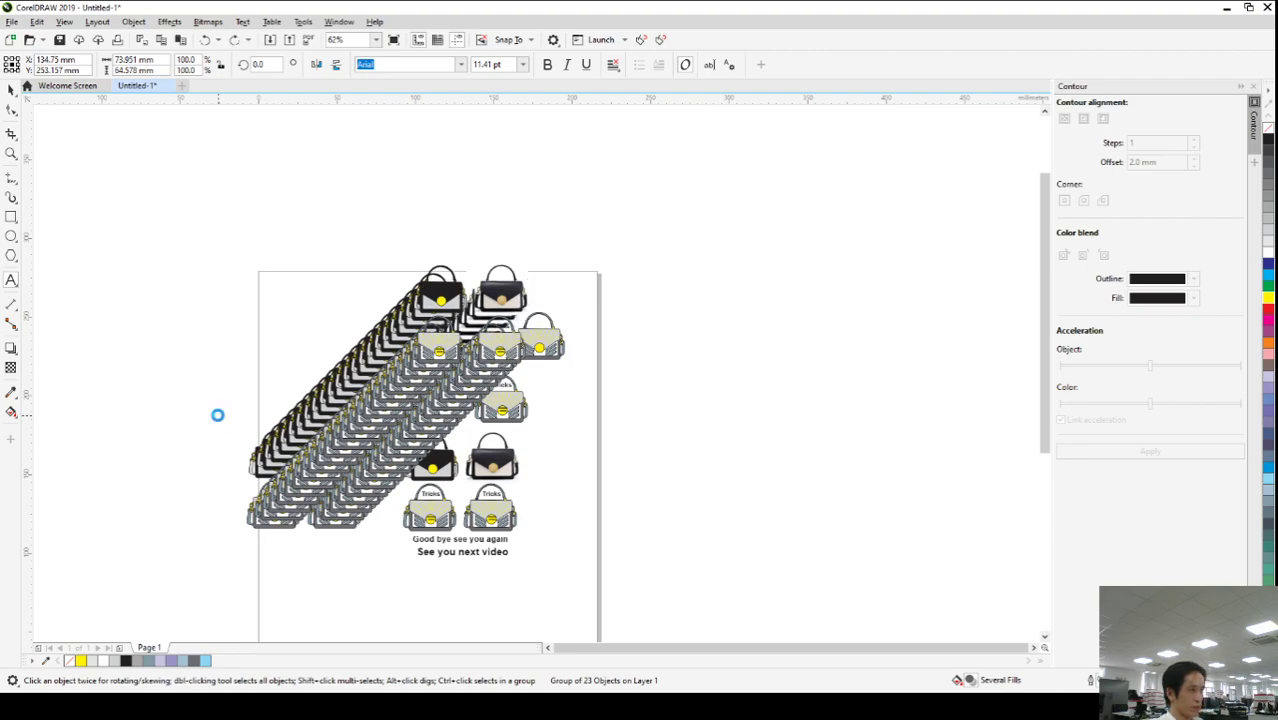
key(ctrl+z)
key(ctrl+z)
key(ctrl+z)
key(ctrl+z)
key(ctrl+z)
key(ctrl+z)
key(ctrl+z)
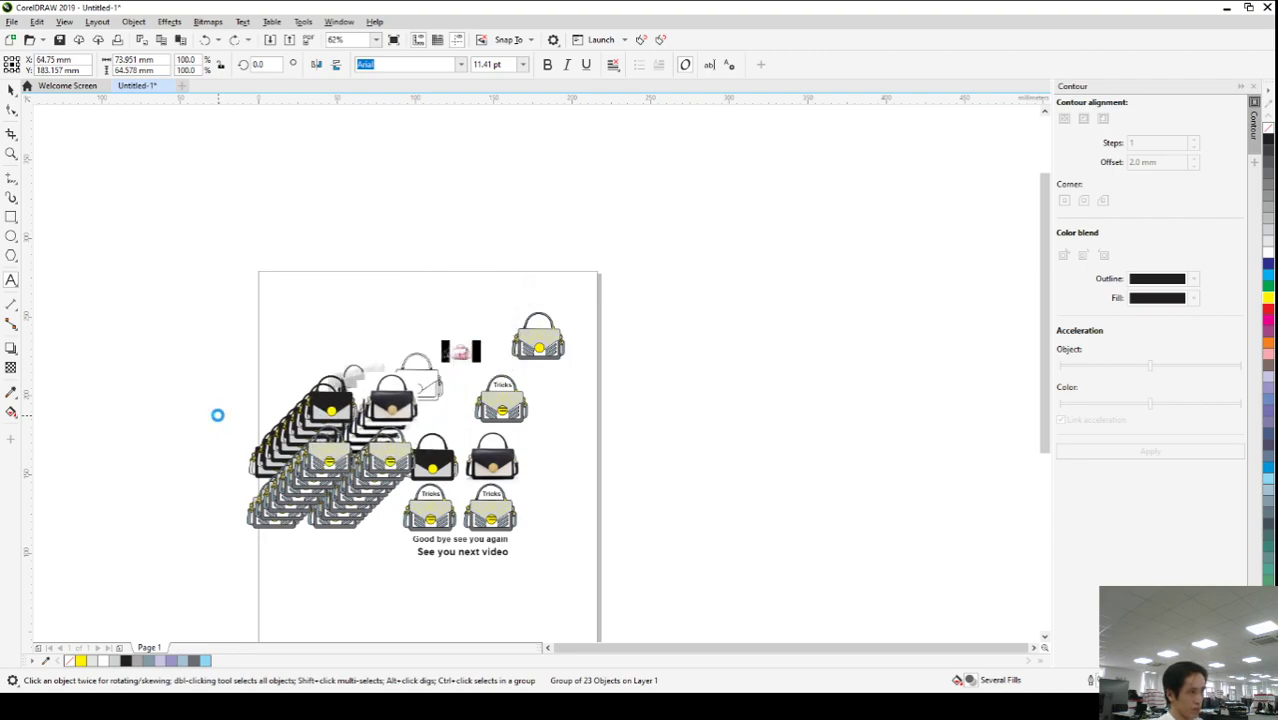
key(ctrl+z)
key(ctrl+z)
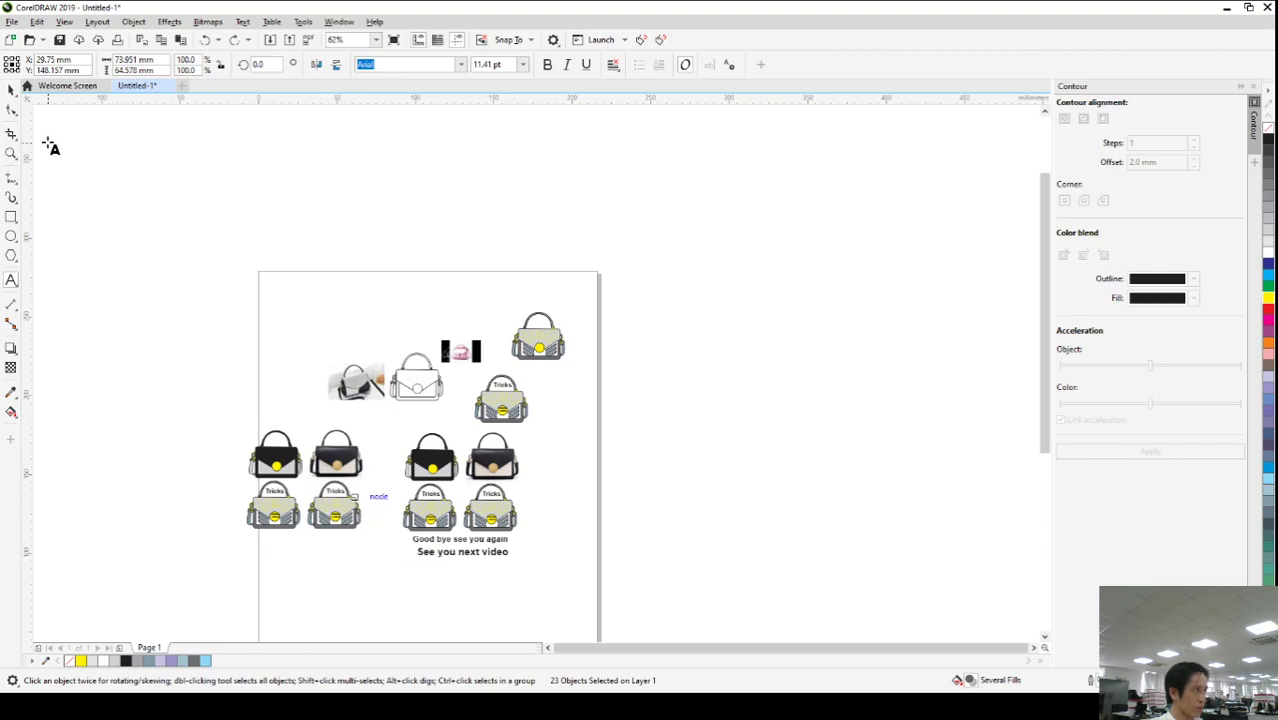
- Move the original four bags with both farewell lines to the upper part of the page's left edge
click(505, 512)
drag(556, 585, 392, 428)
drag(462, 496, 243, 357)
- Group the four copied bags without text and shift the group slightly down and left
drag(405, 525, 231, 427)
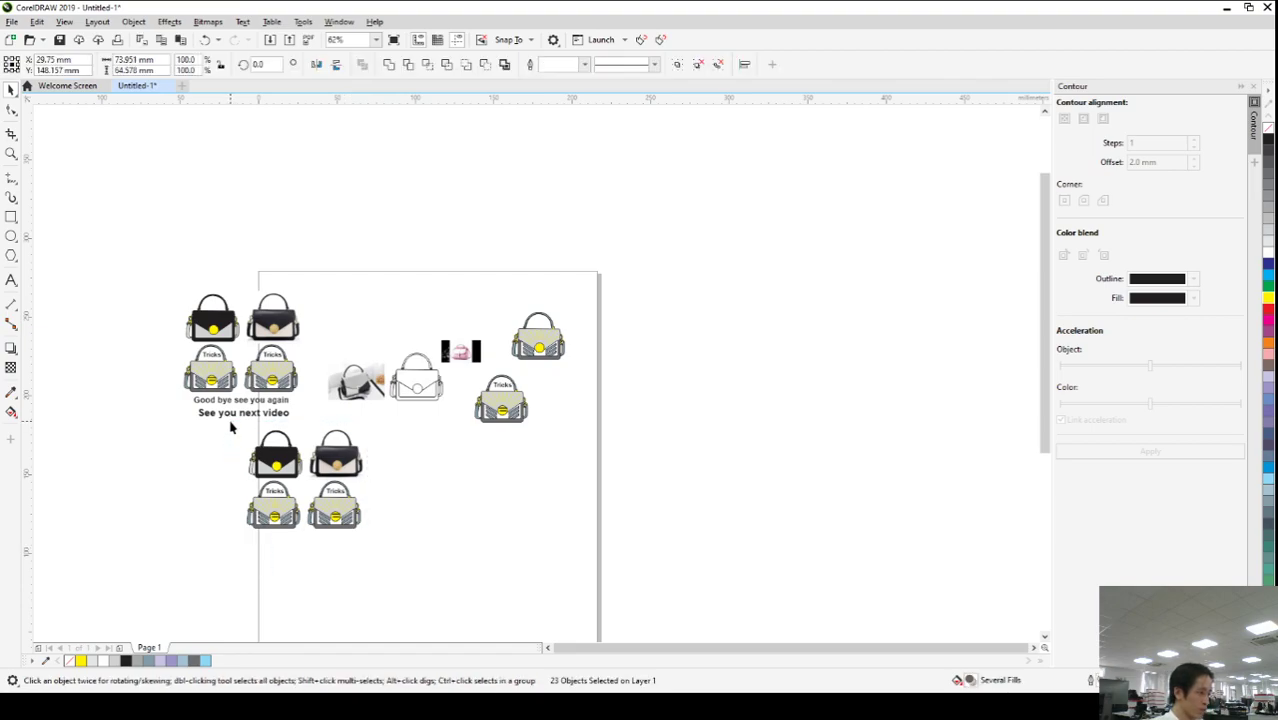
key(ctrl+g)
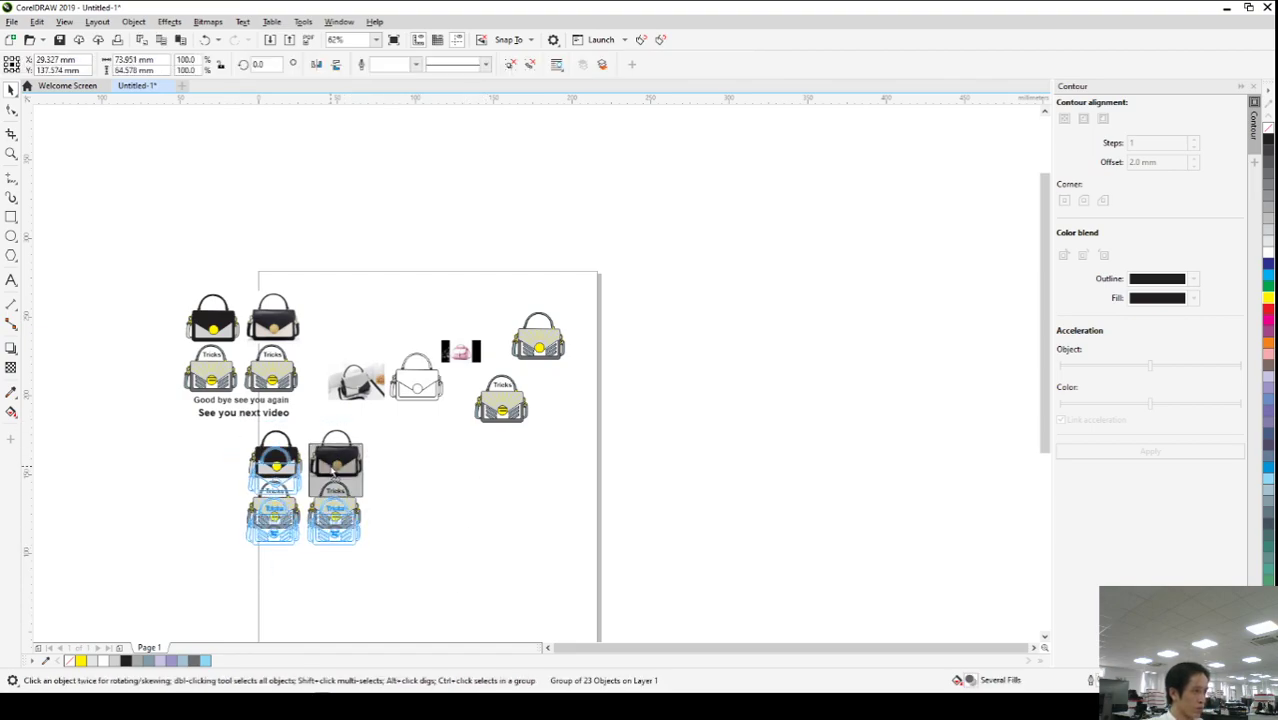
drag(333, 471, 326, 476)
- Set the duplicate distance to 0 mm horizontally and 15 mm vertically
click(466, 232)
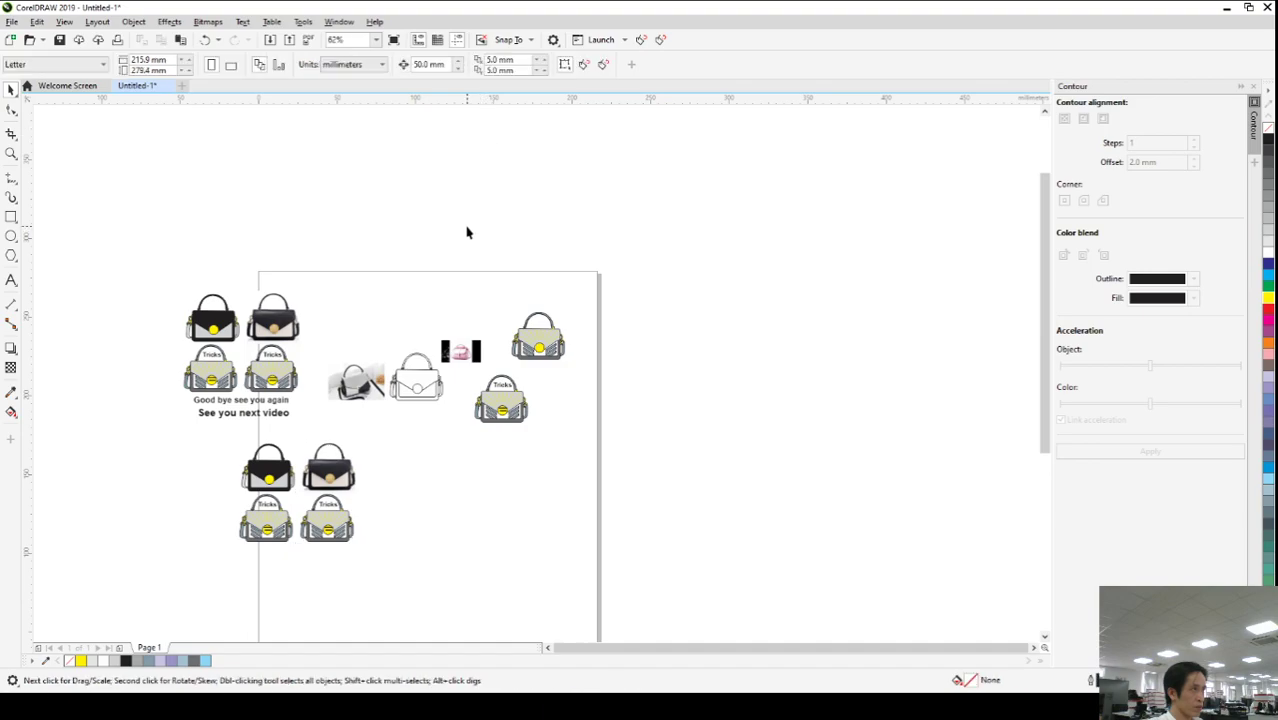
text(0)
double_click(497, 70)
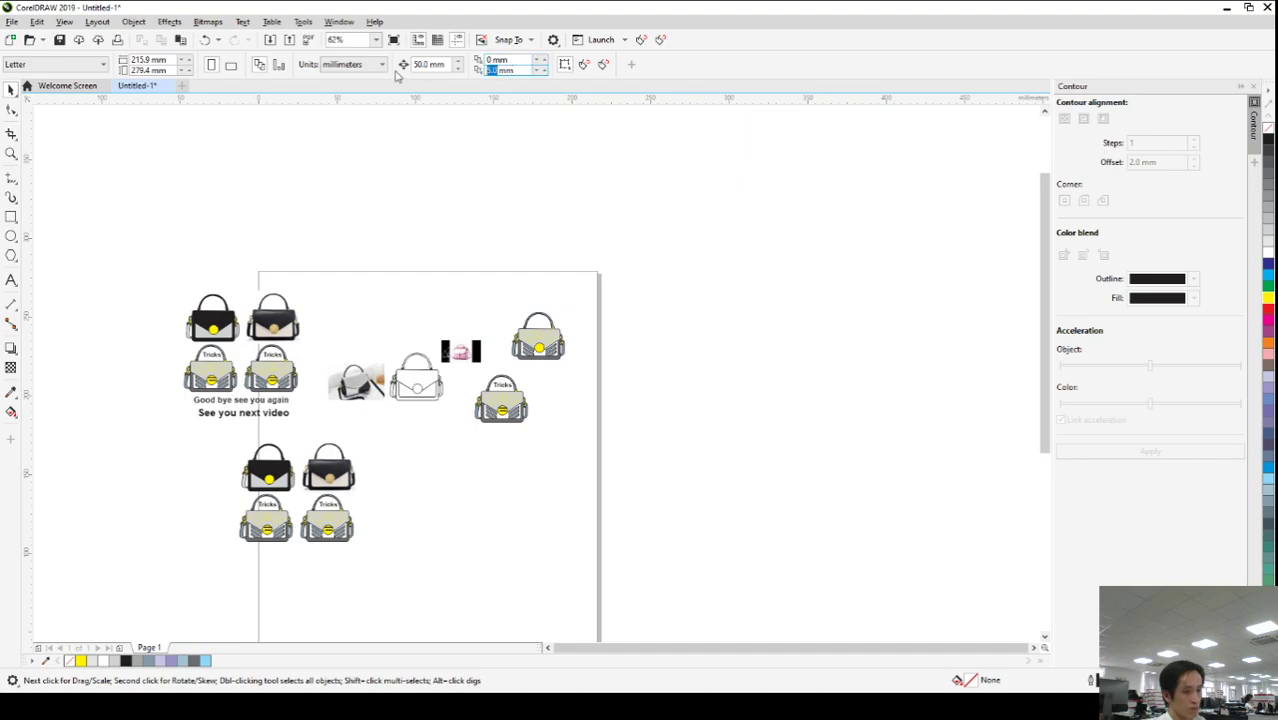
text(10)
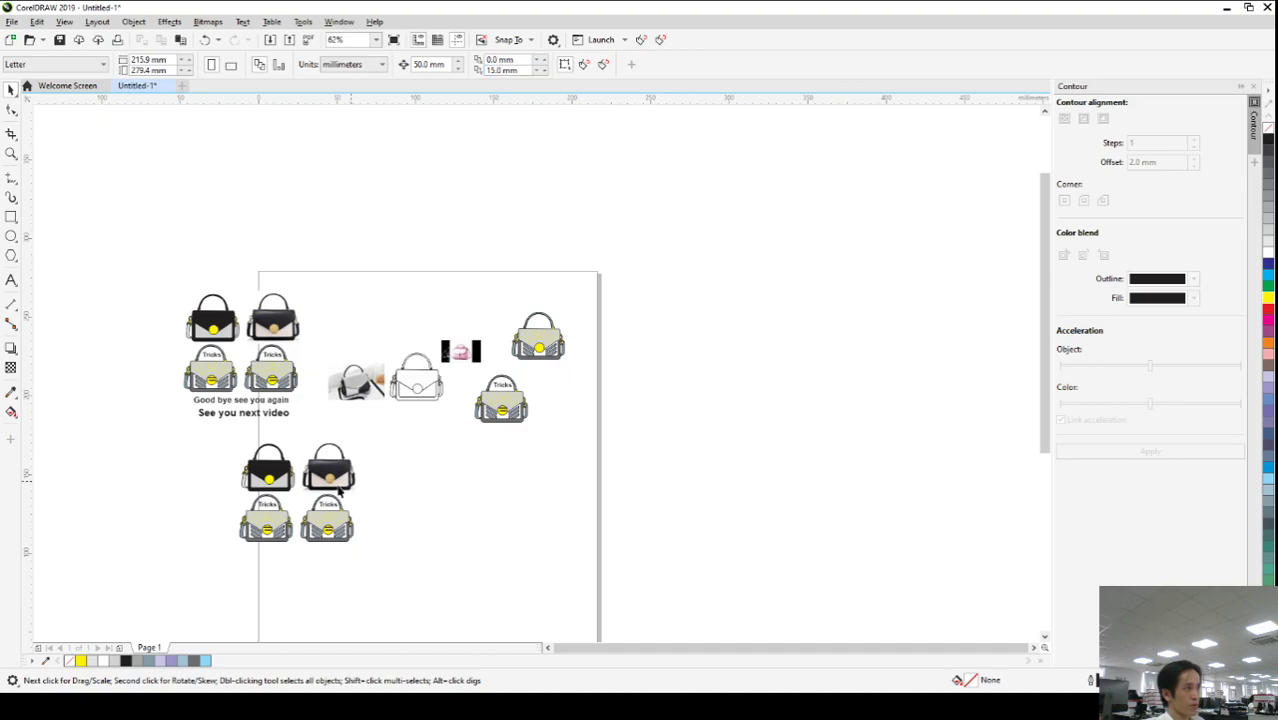
- Duplicate the grouped four bags repeatedly straight upward into an overlapping column
click(316, 494)
drag(325, 505, 327, 480)
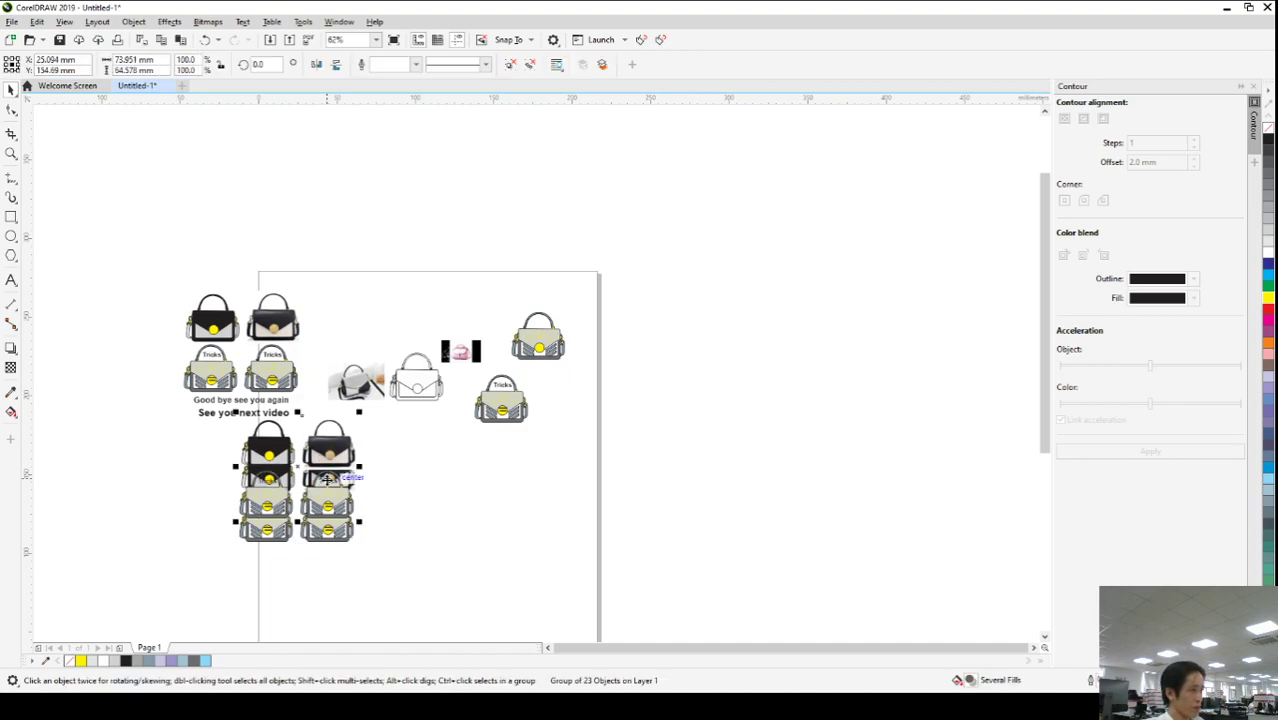
key(ctrl+d)
key(ctrl+d)
key(ctrl+d)
key(ctrl+d)
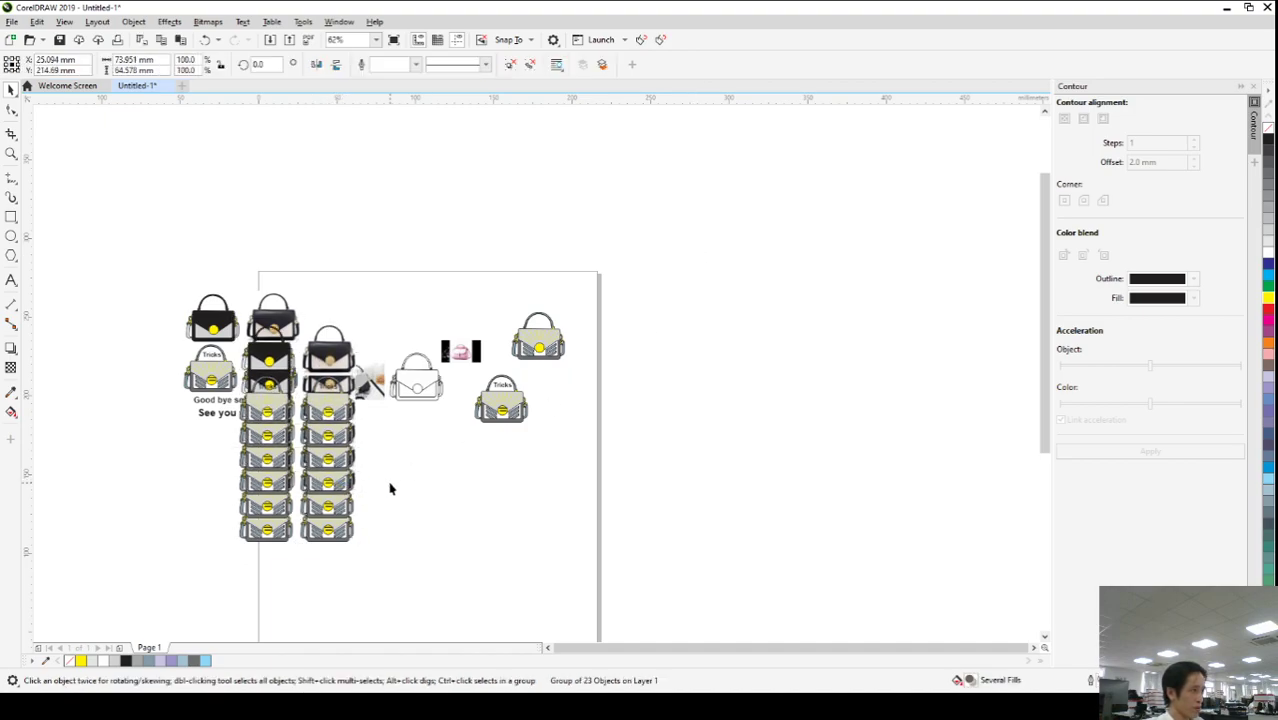
key(ctrl+d)
key(ctrl+d)
- Move the loose bags and reference images beyond the page's left edge and group the column of duplicated bags
drag(380, 264, 612, 458)
drag(481, 370, 142, 434)
drag(375, 388, 144, 372)
drag(397, 538, 237, 249)
key(ctrl+g)
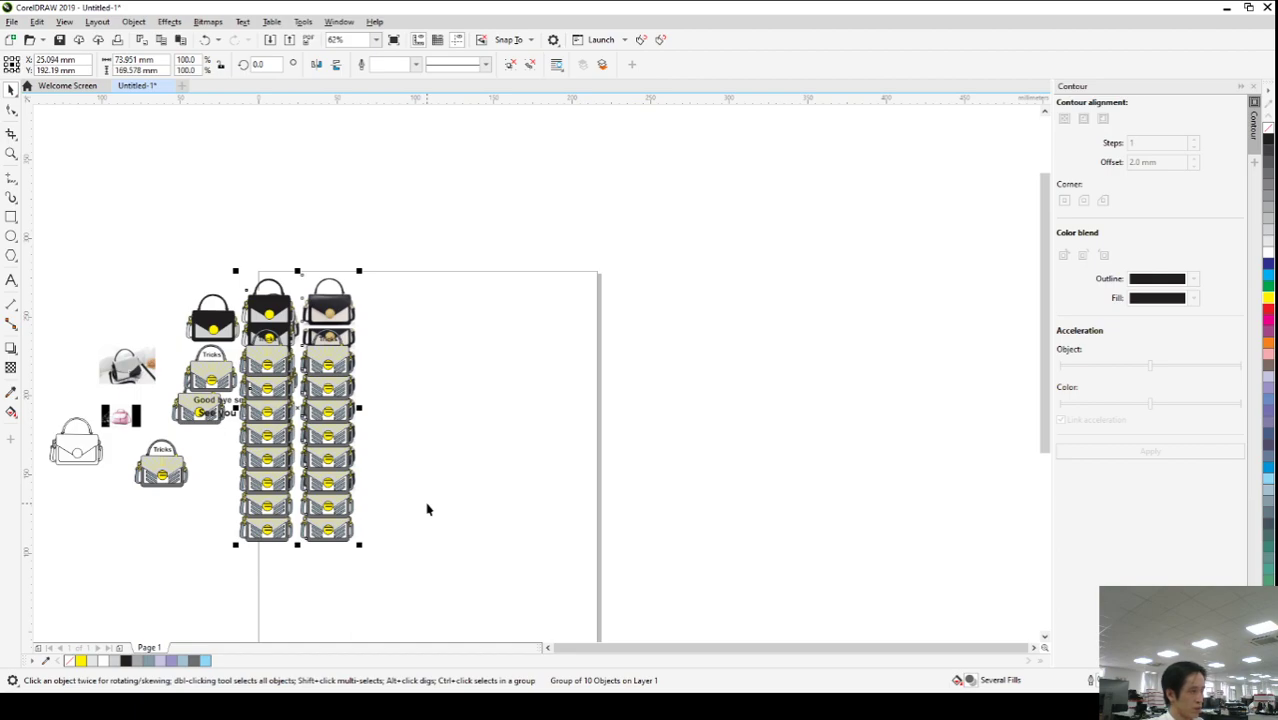
- Undo the column's grouping, the moves of the loose objects and all the upward duplicates
key(ctrl+z)
key(ctrl+z)
key(ctrl+z)
key(ctrl+z)
key(ctrl+z)
key(ctrl+z)
key(ctrl+z)
key(ctrl+z)
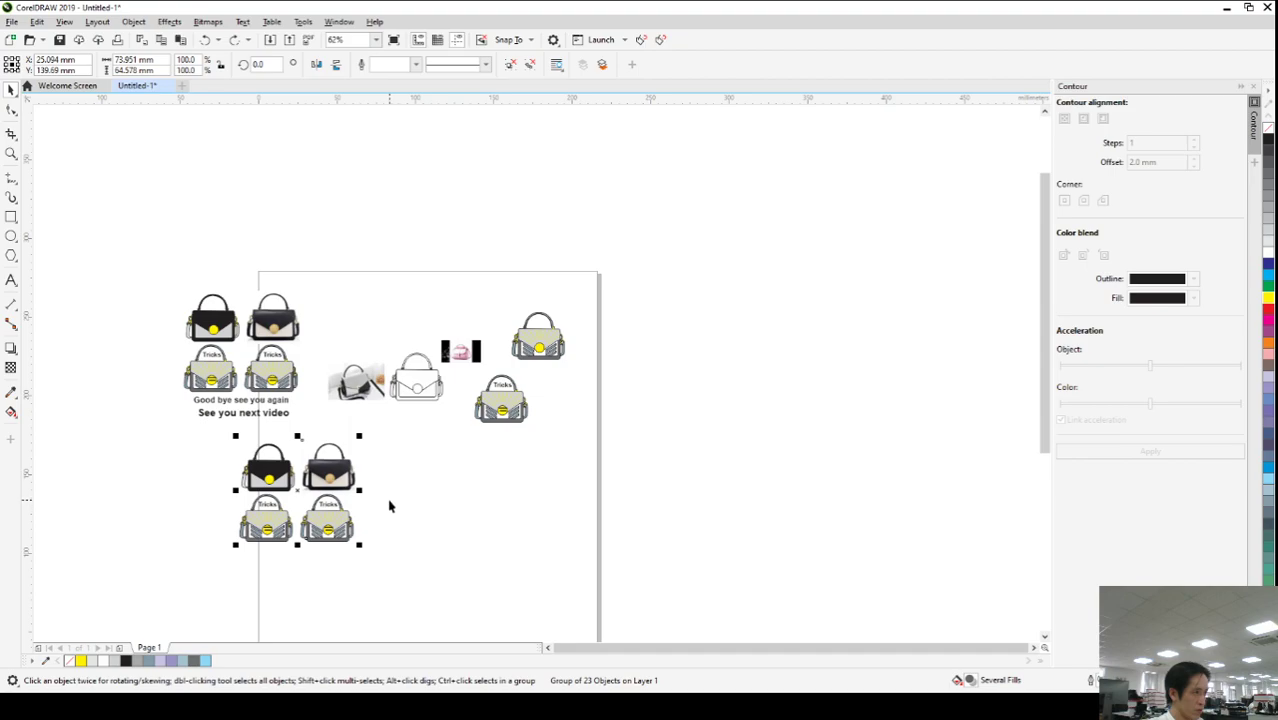
- Set the duplicate distance to 30 mm horizontally and 0 mm vertically
click(390, 506)
click(326, 487)
click(389, 521)
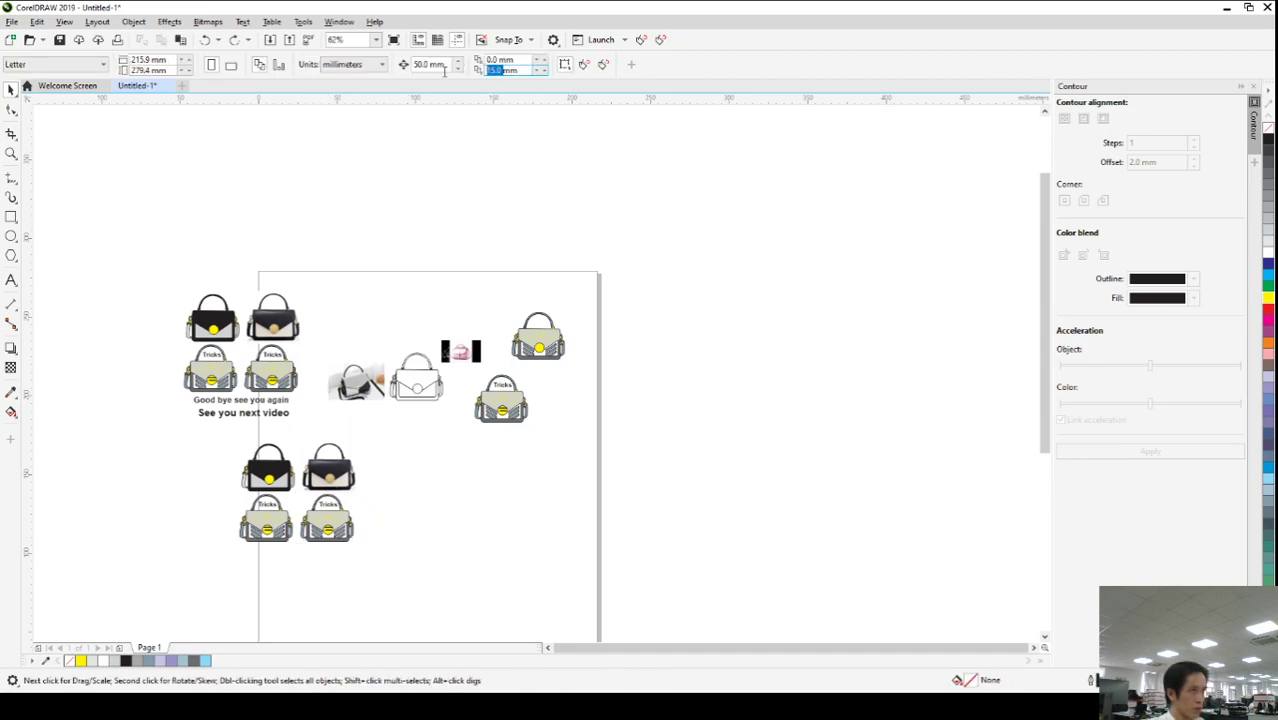
text(0)
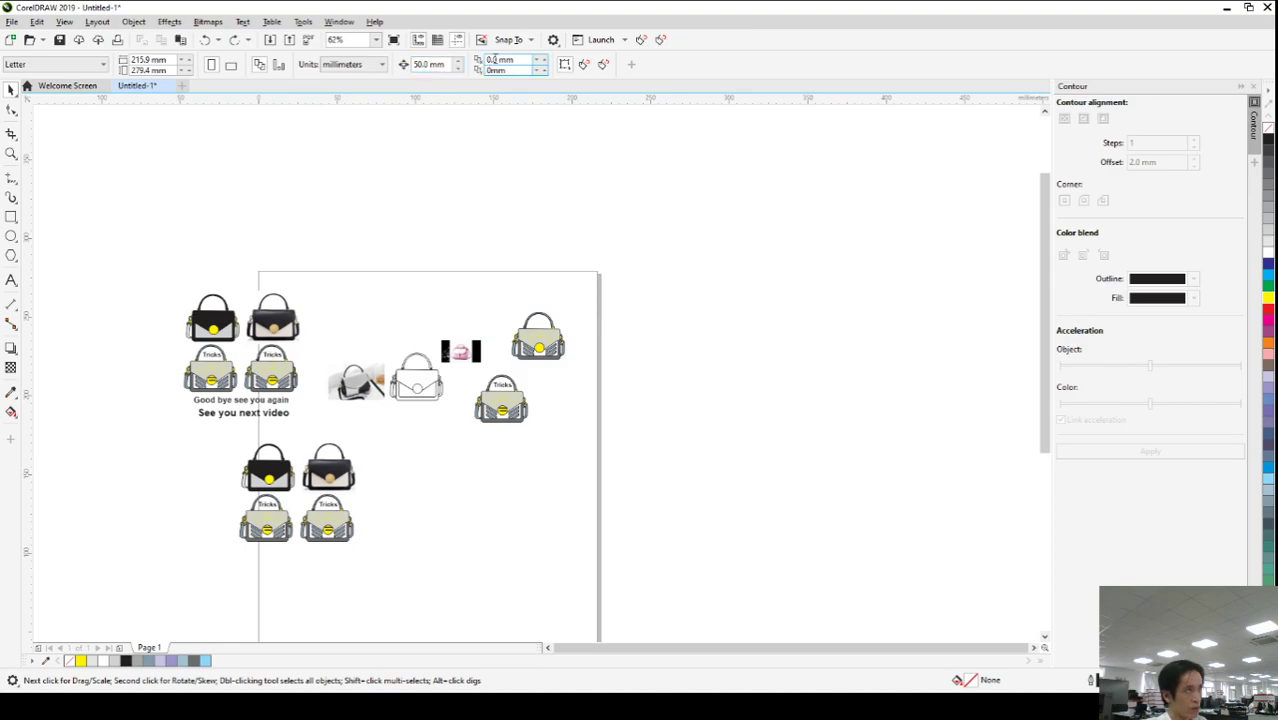
double_click(494, 60)
text(5)
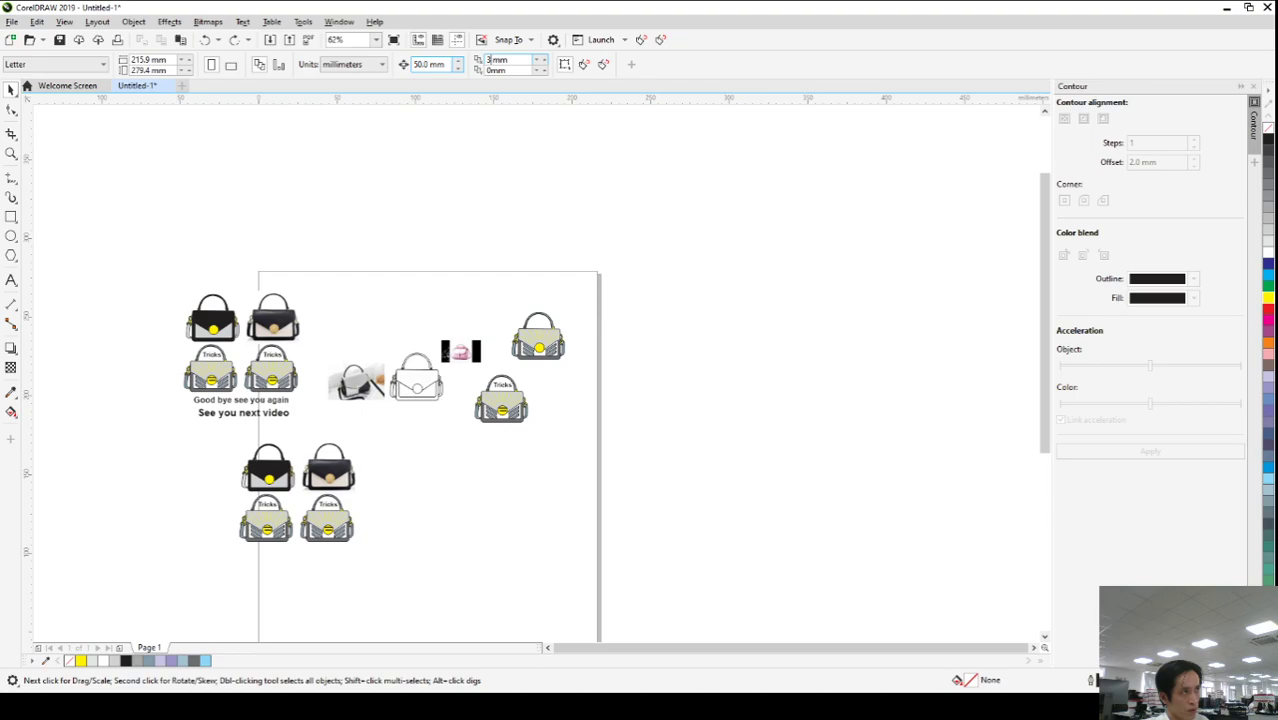
- Duplicate the grouped four bags eight times to the right into an overlapping horizontal row
click(337, 484)
key(ctrl+d)
key(ctrl+d)
key(ctrl+d)
key(ctrl+d)
key(ctrl+d)
key(ctrl+d)
key(ctrl+d)
key(ctrl+d)
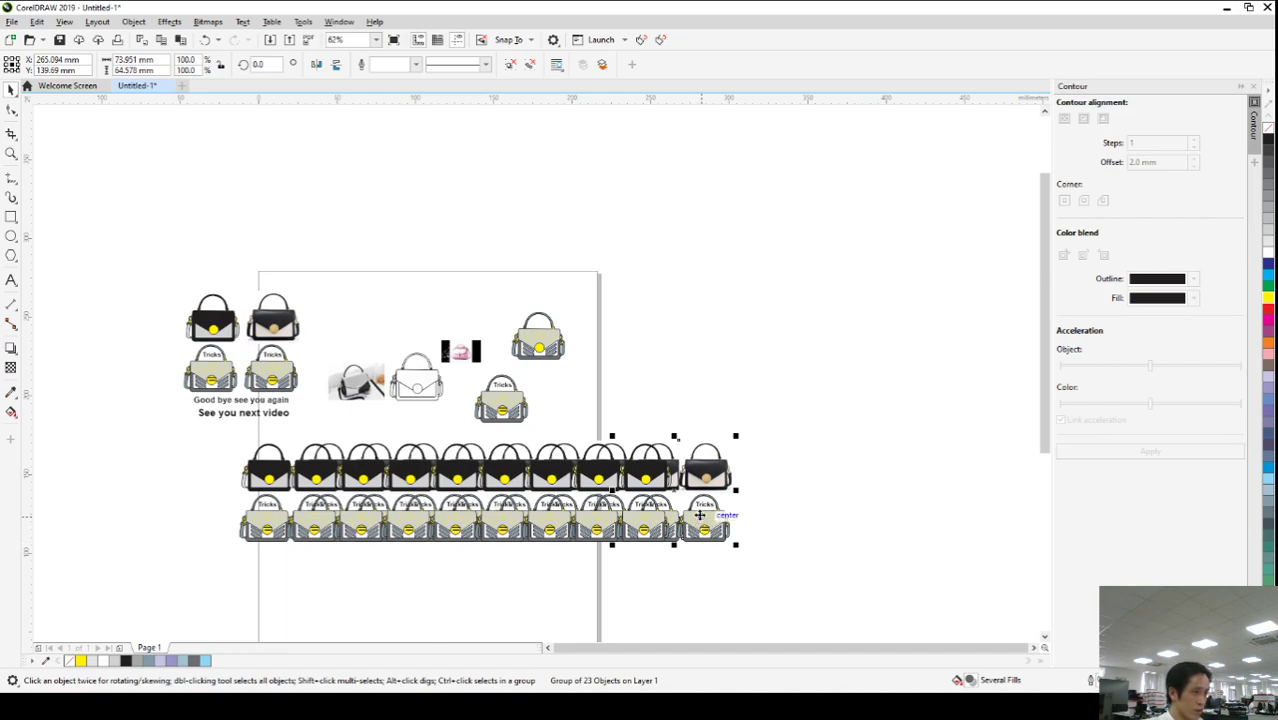
- Move the original bags, farewell lines, loose bags and reference images together to the empty area above the page
scroll(686, 514, up, 2)
scroll(686, 514, down, 2)
click(574, 579)
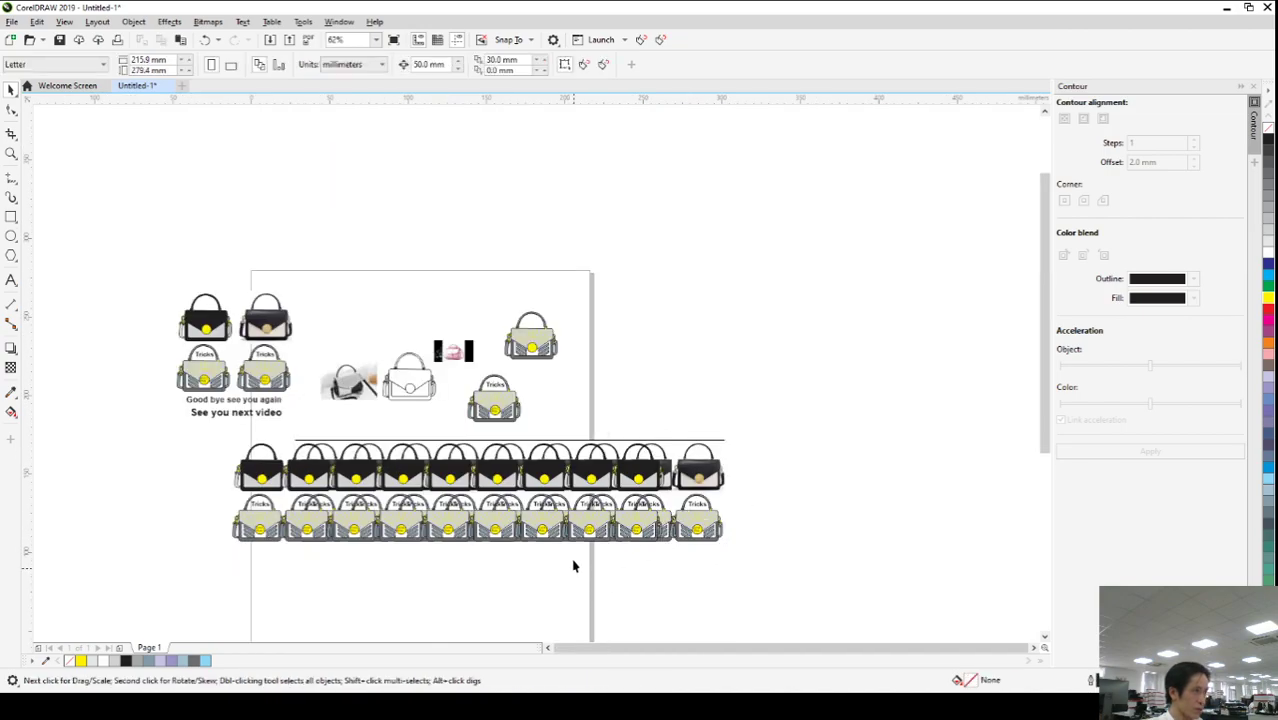
drag(659, 445, 655, 441)
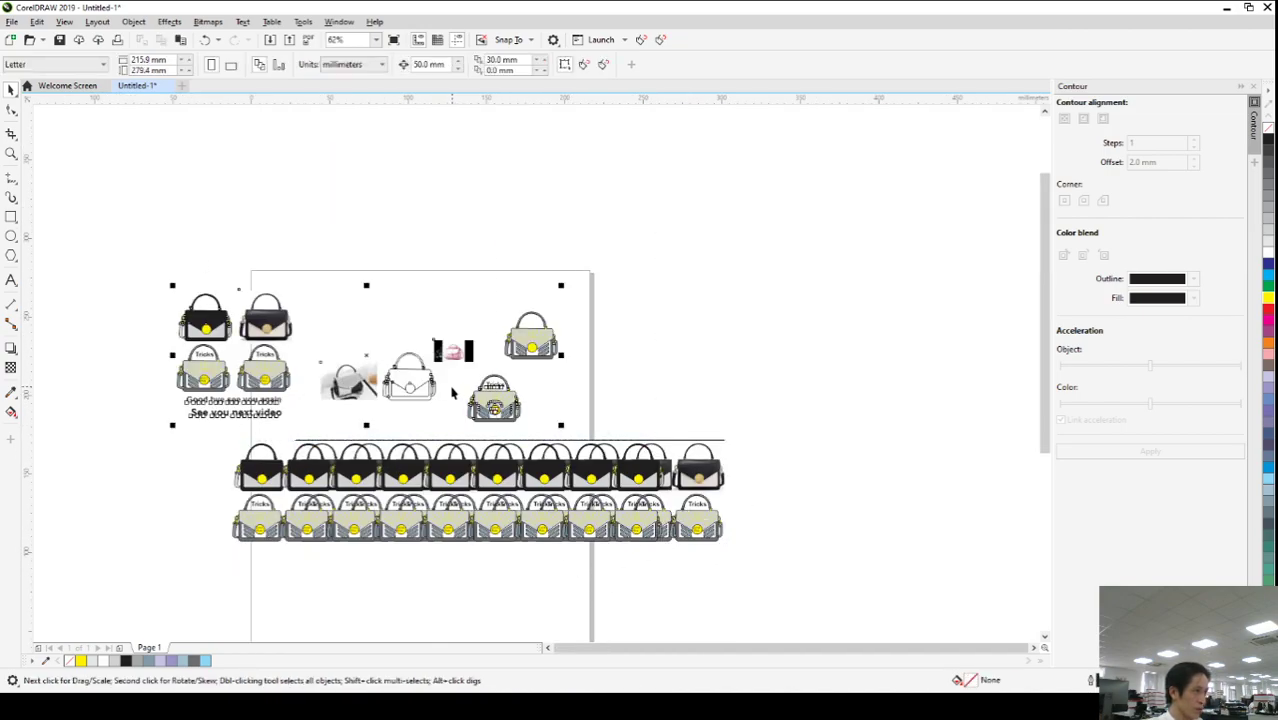
mouse_move(430, 384)
mouse_down()
mouse_move(370, 224)
mouse_move(432, 388)
mouse_up()
key(ctrl+z)
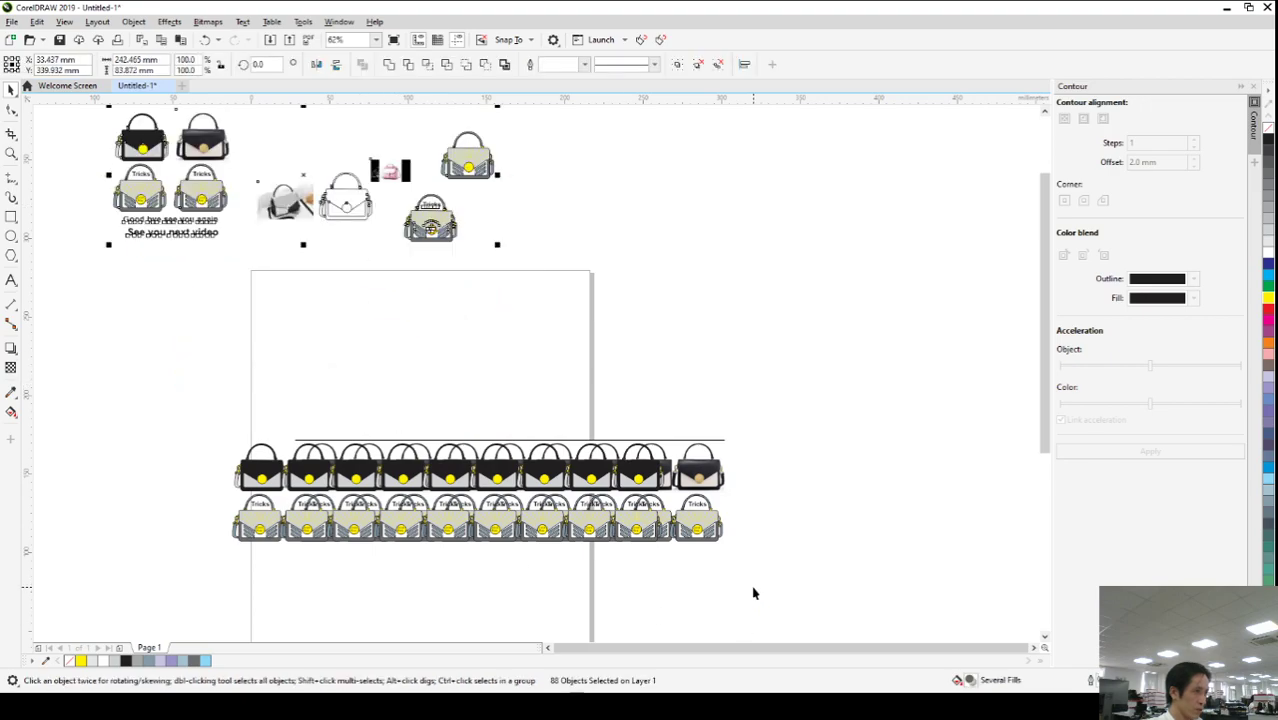
- Set the duplicate distance to 0 mm horizontally and 30 mm vertically
click(662, 248)
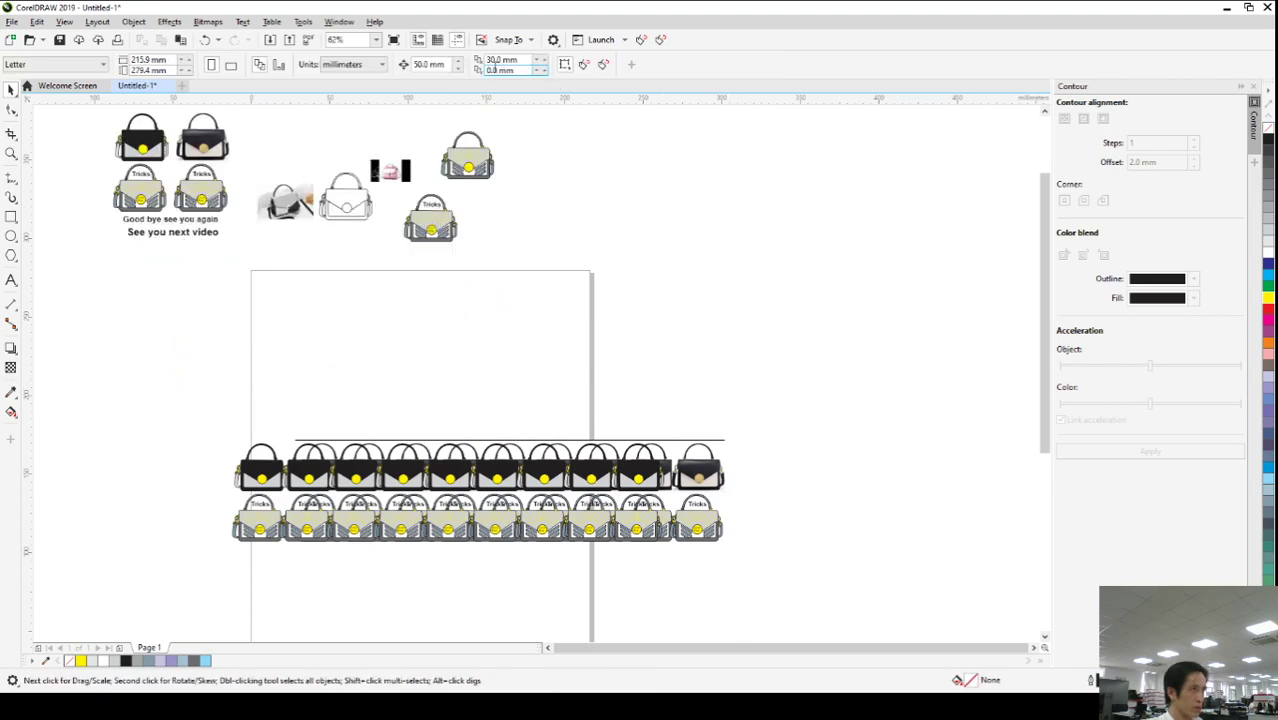
double_click(496, 70)
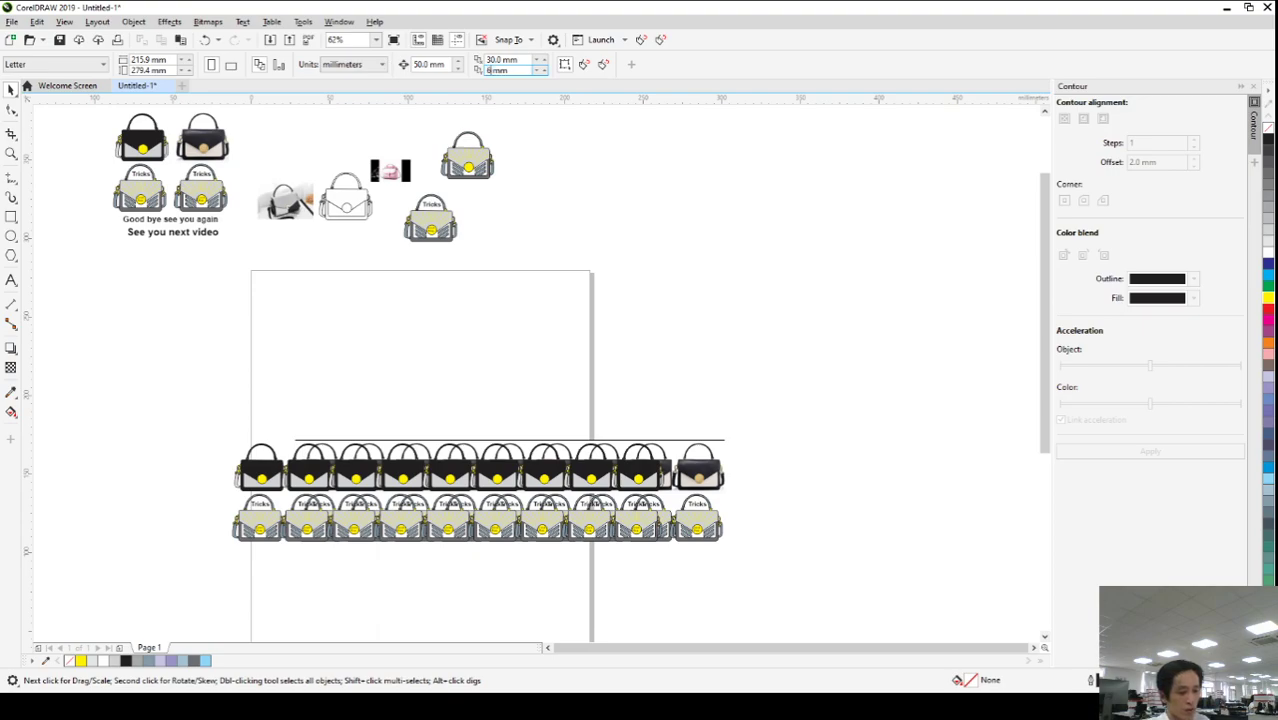
double_click(493, 60)
text(30)
key(Return)
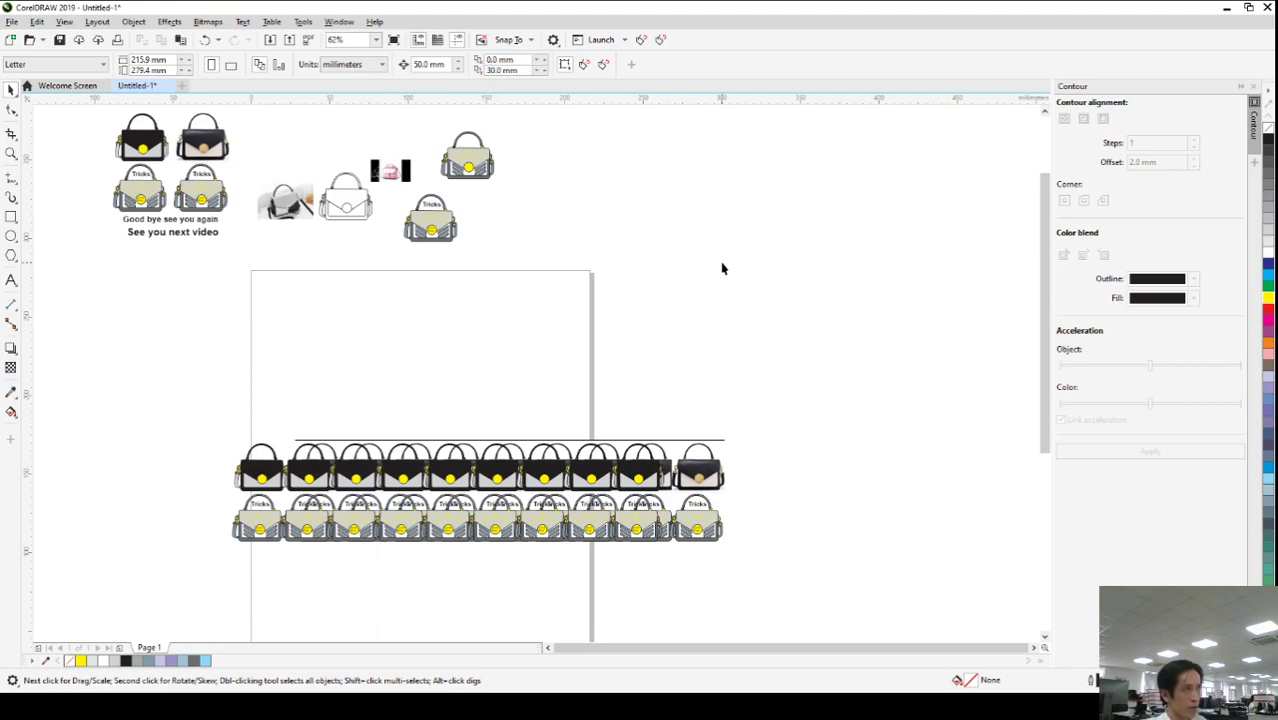
- Select the whole row of bag groups and duplicate it four times upward to build a dense bag pattern
click(657, 478)
drag(800, 566, 163, 404)
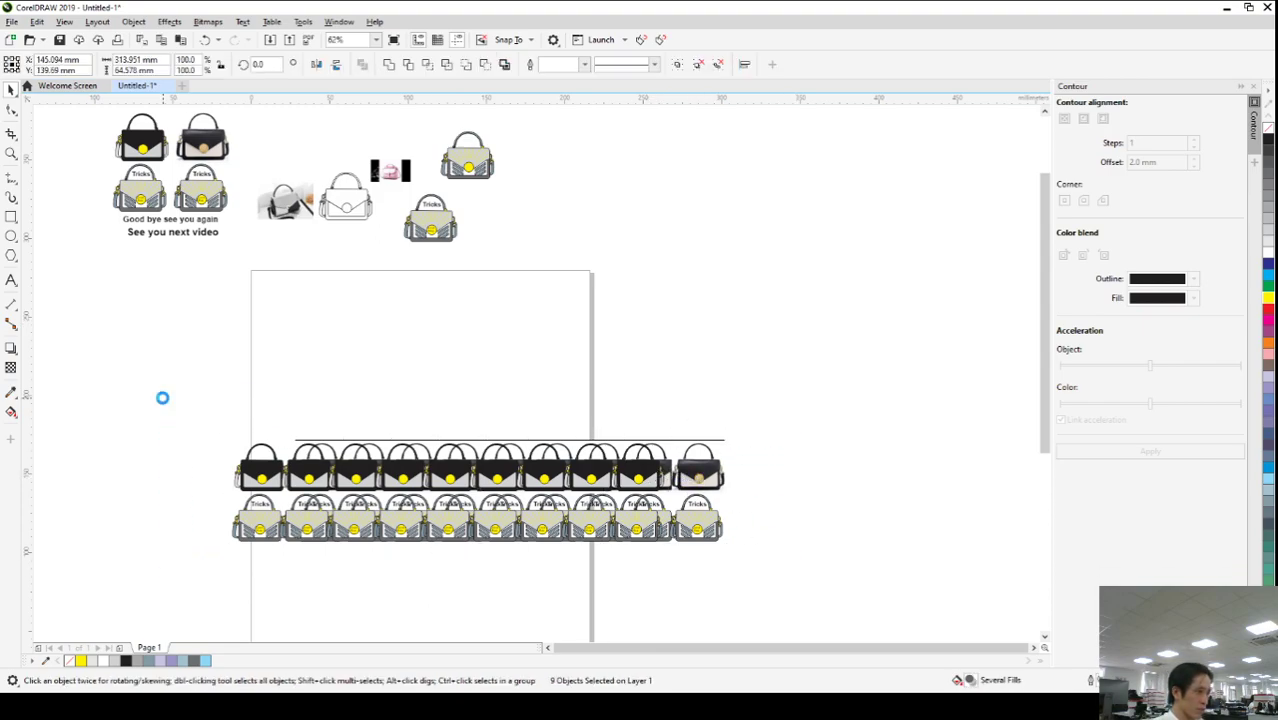
key(ctrl+d)
key(ctrl+d)
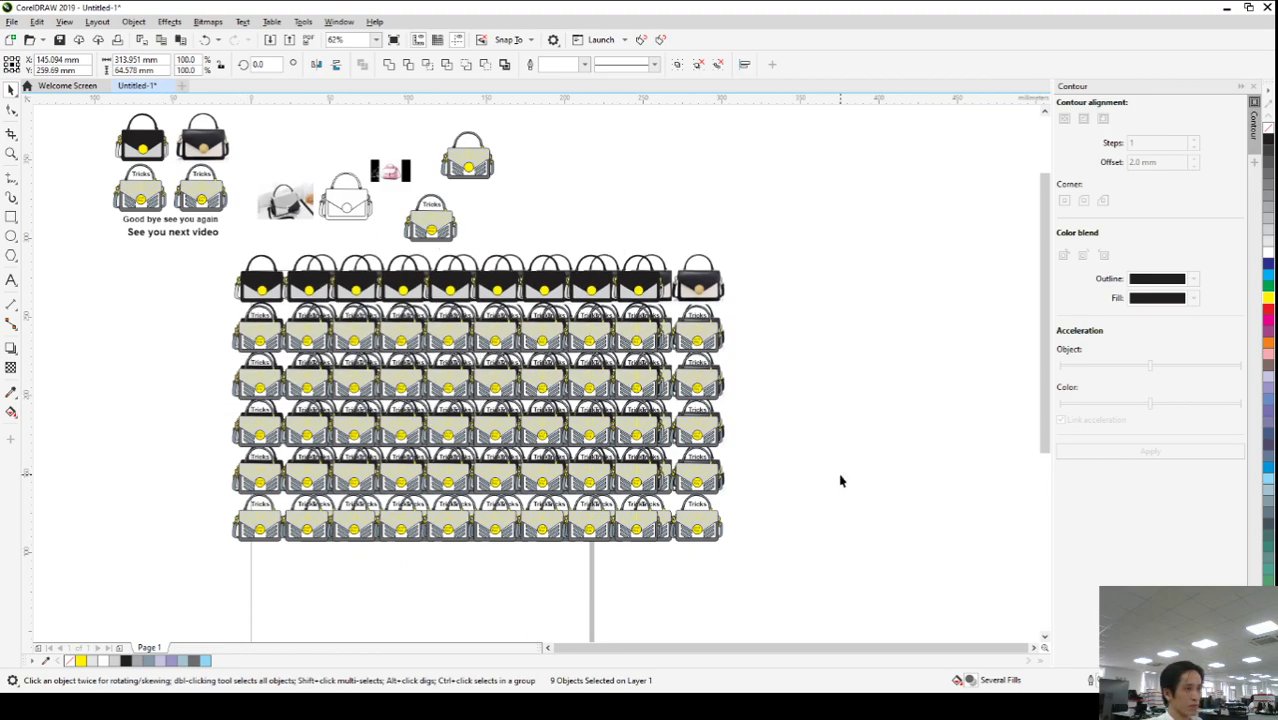
key(Escape)
- Place a copy of the original "Tricks" bag on the page just below the bag pattern
scroll(455, 423, up, 3)
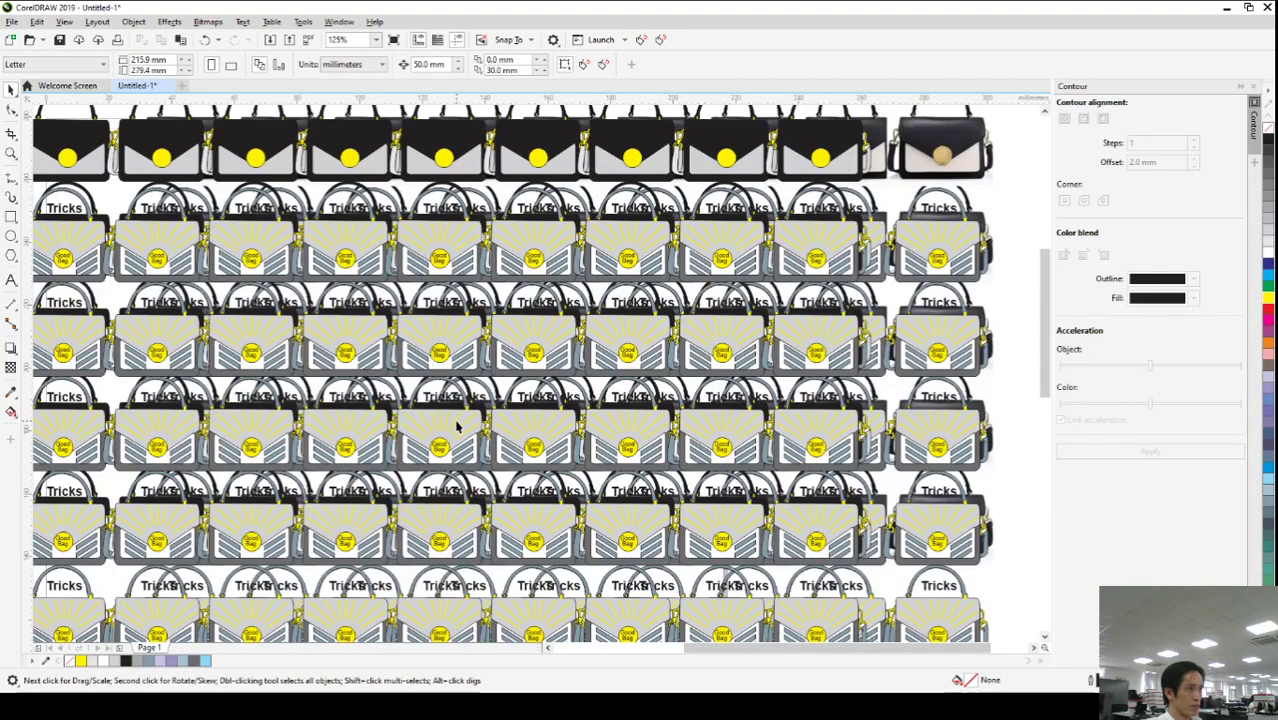
scroll(465, 420, down, 2)
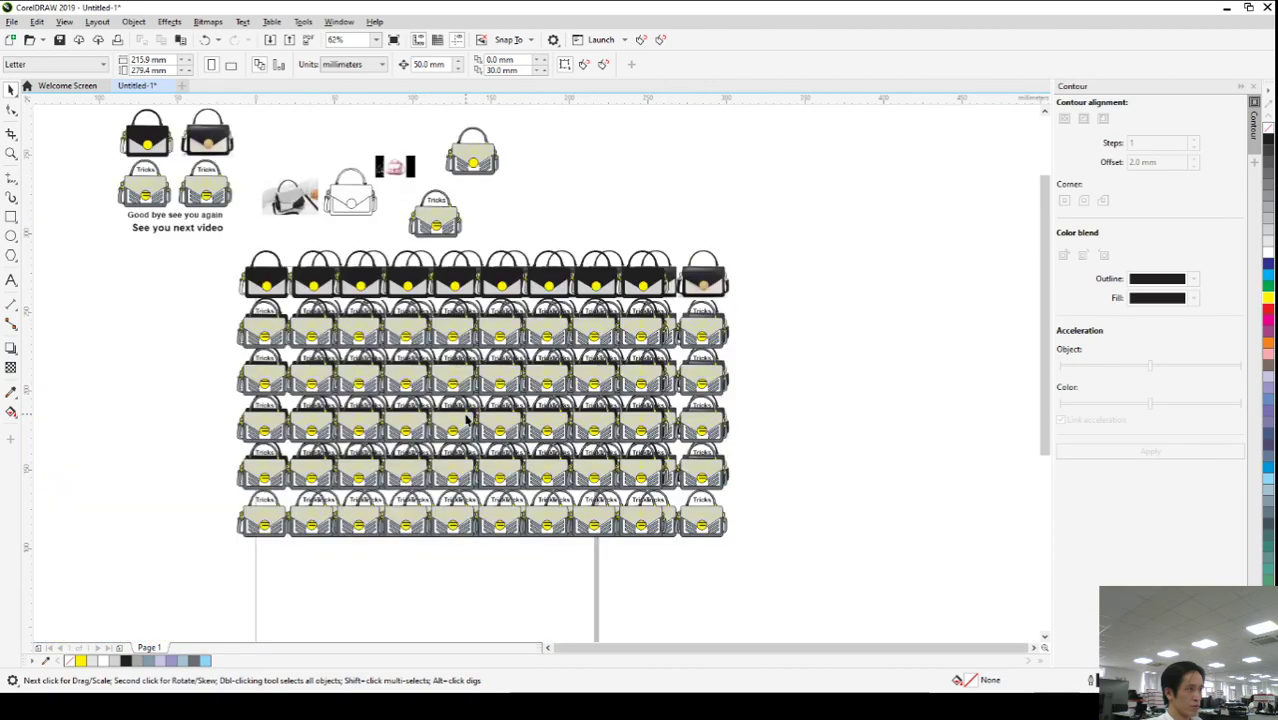
scroll(468, 417, down, 2)
click(345, 314)
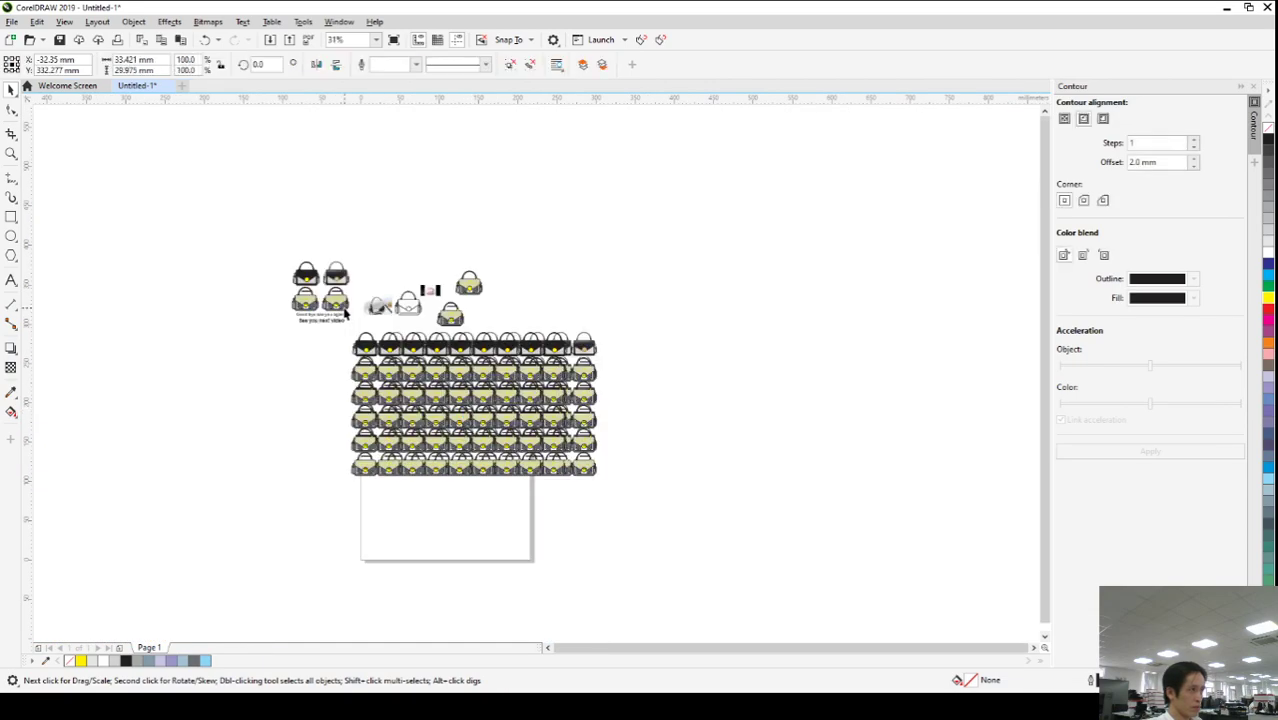
drag(500, 528, 494, 502)
click(262, 425)
scroll(478, 492, up, 8)
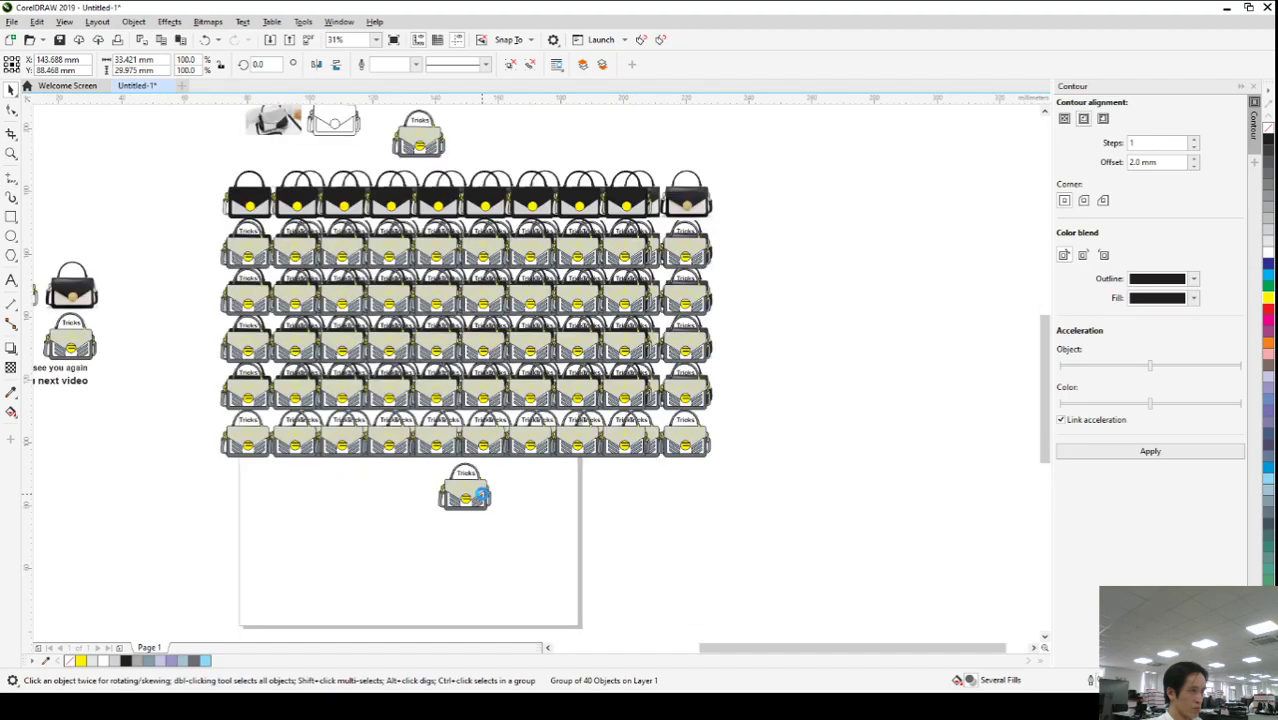
scroll(482, 495, down, 5)
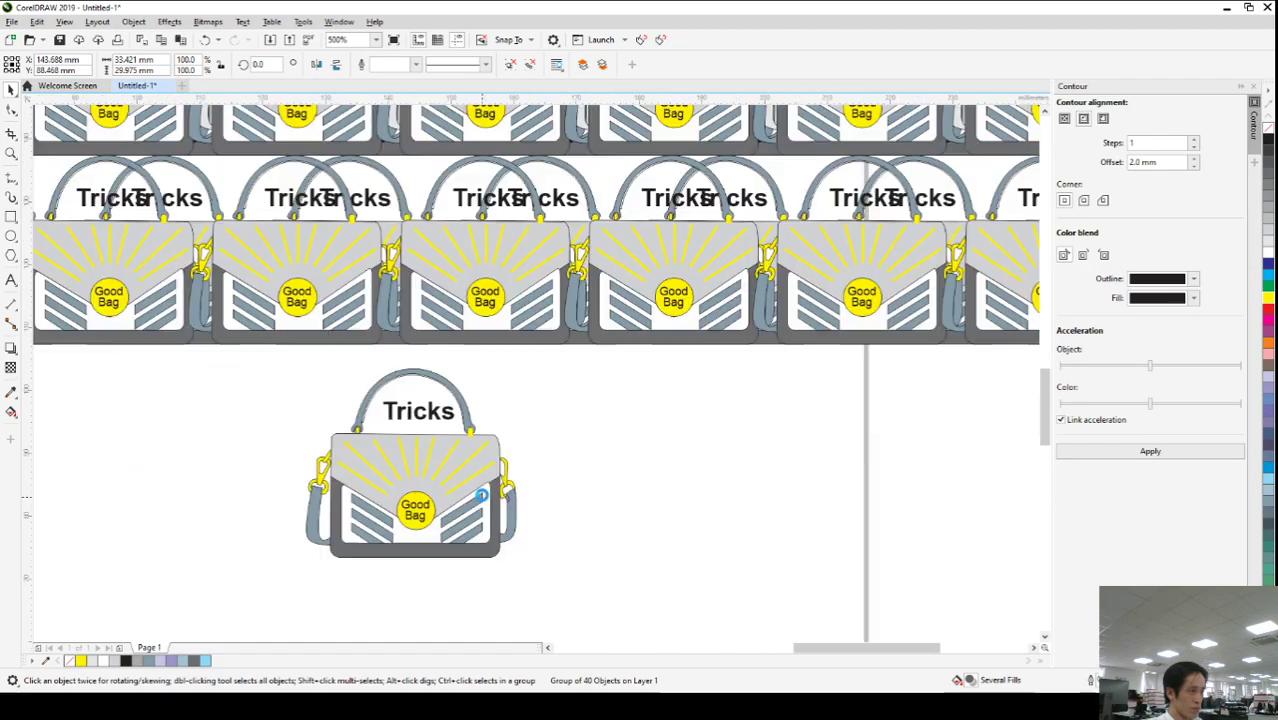
scroll(482, 495, down, 3)
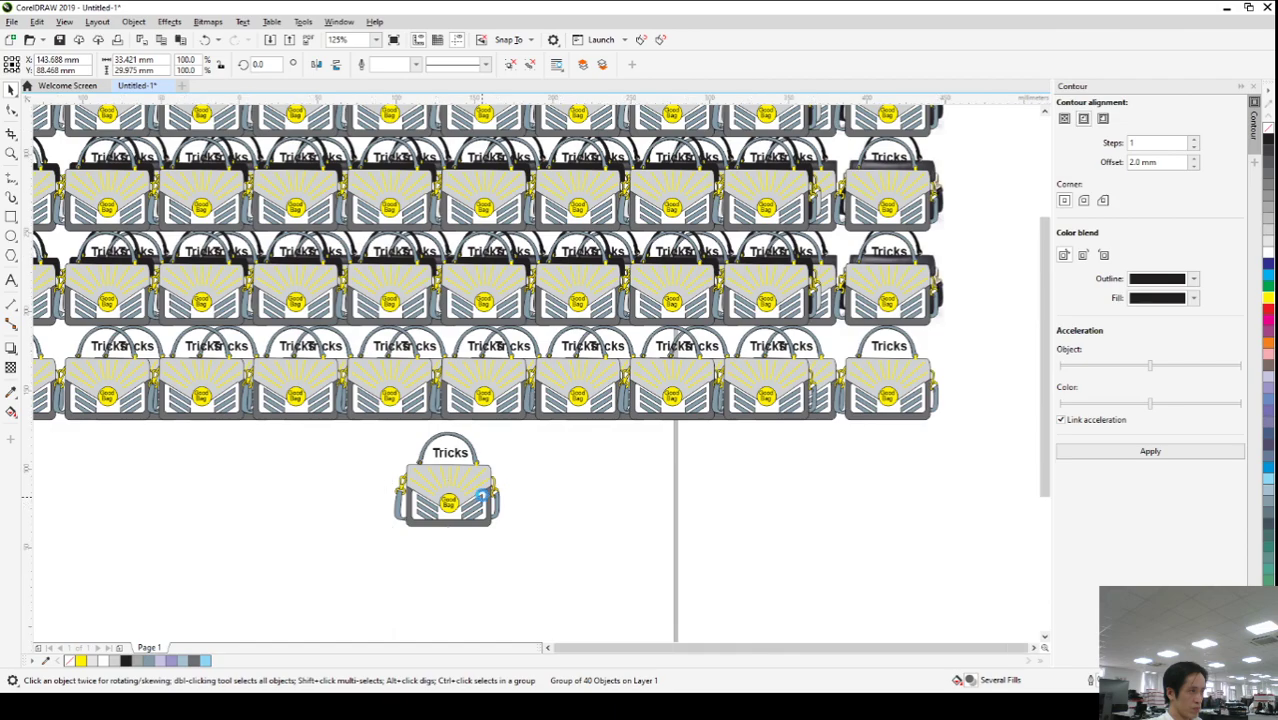
click(689, 546)
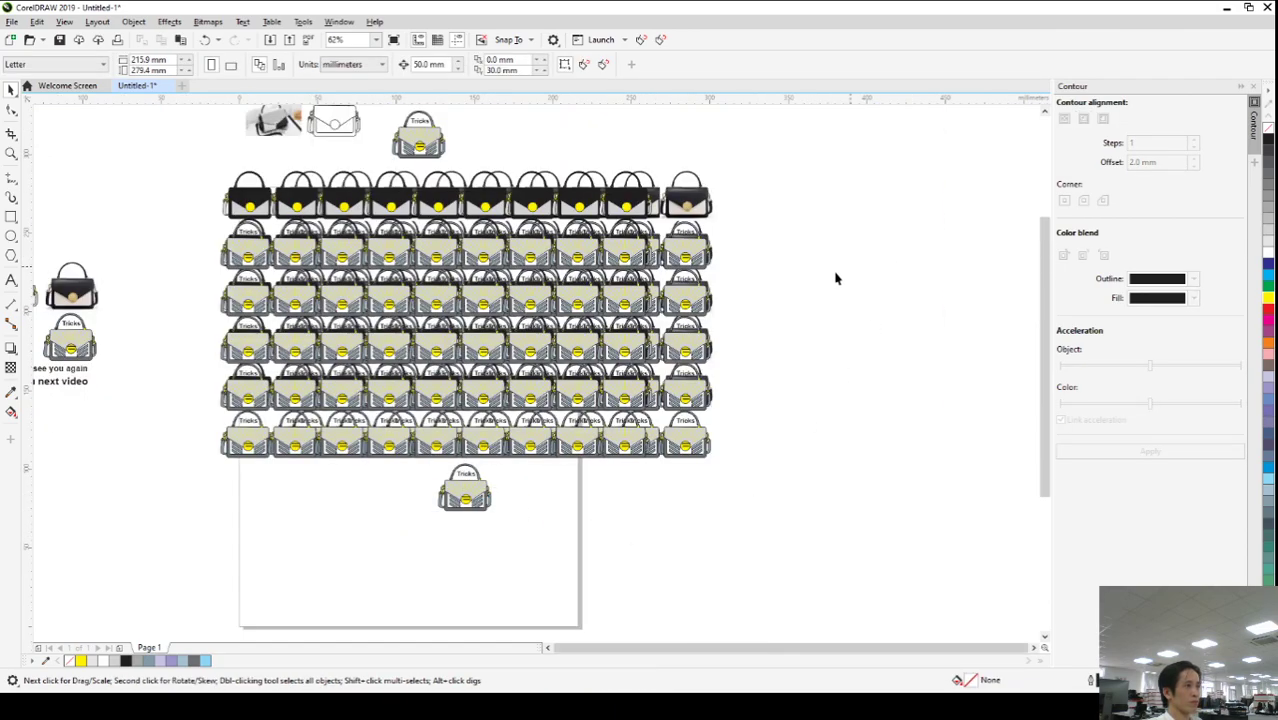
- Enlarge the copied "Tricks" bag below the pattern to about 180 mm wide and 161 mm high
scroll(557, 340, up, 3)
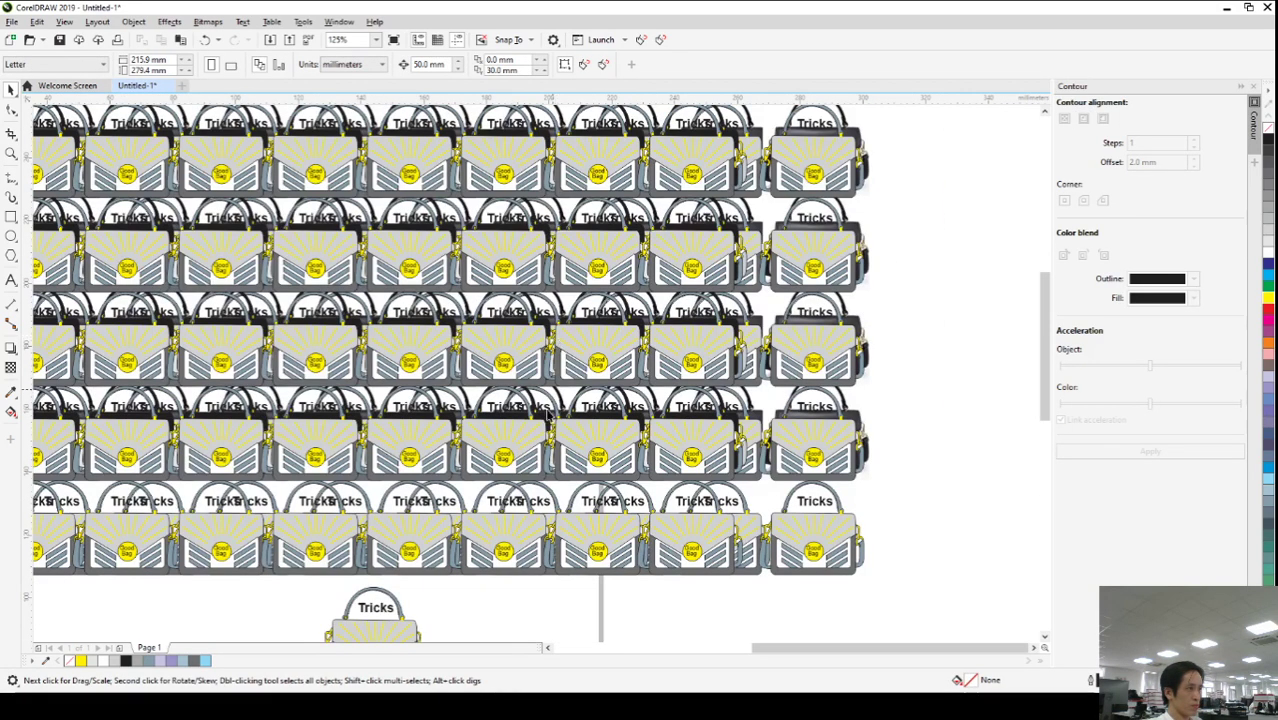
scroll(597, 517, down, 3)
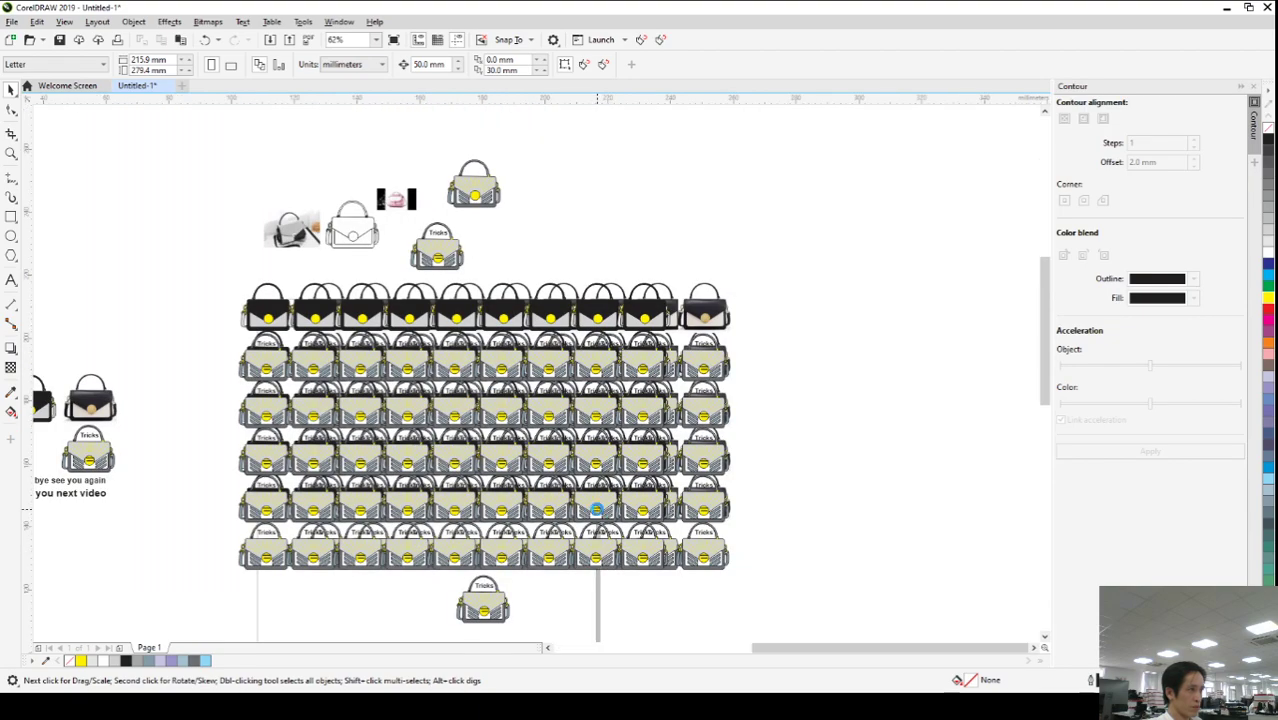
scroll(597, 513, up, 3)
scroll(491, 482, down, 3)
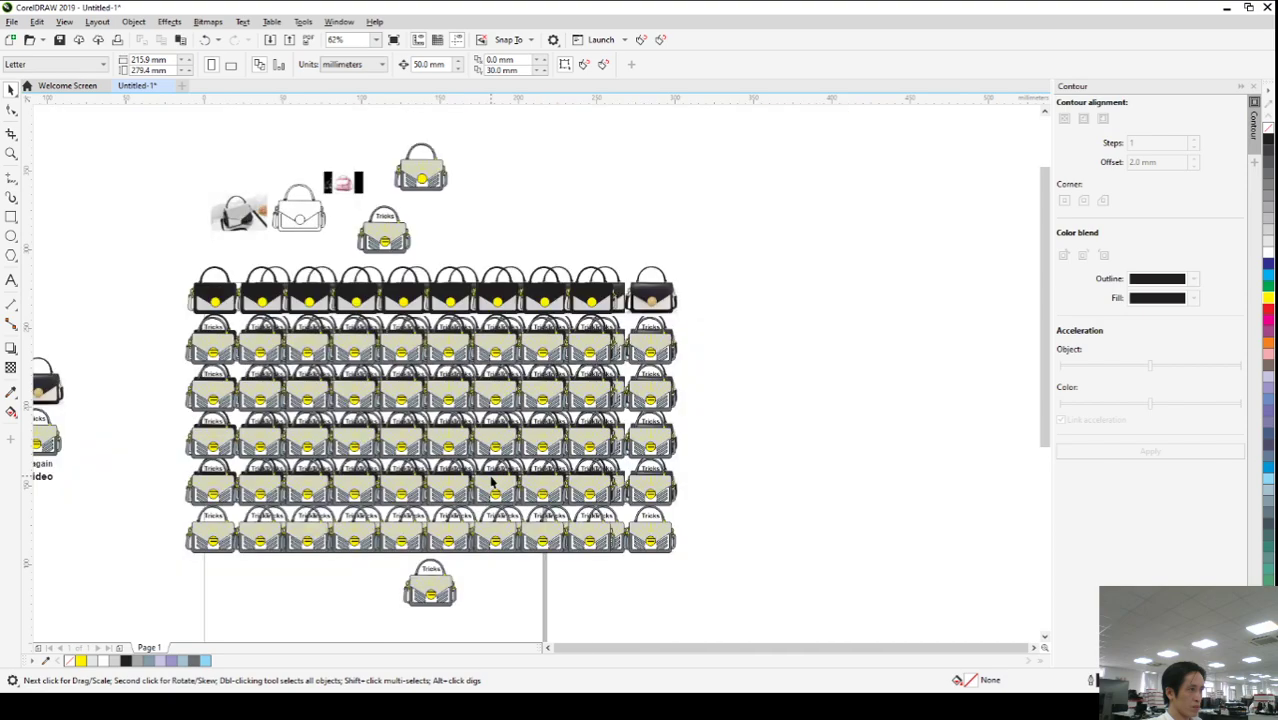
click(437, 589)
drag(460, 557, 689, 348)
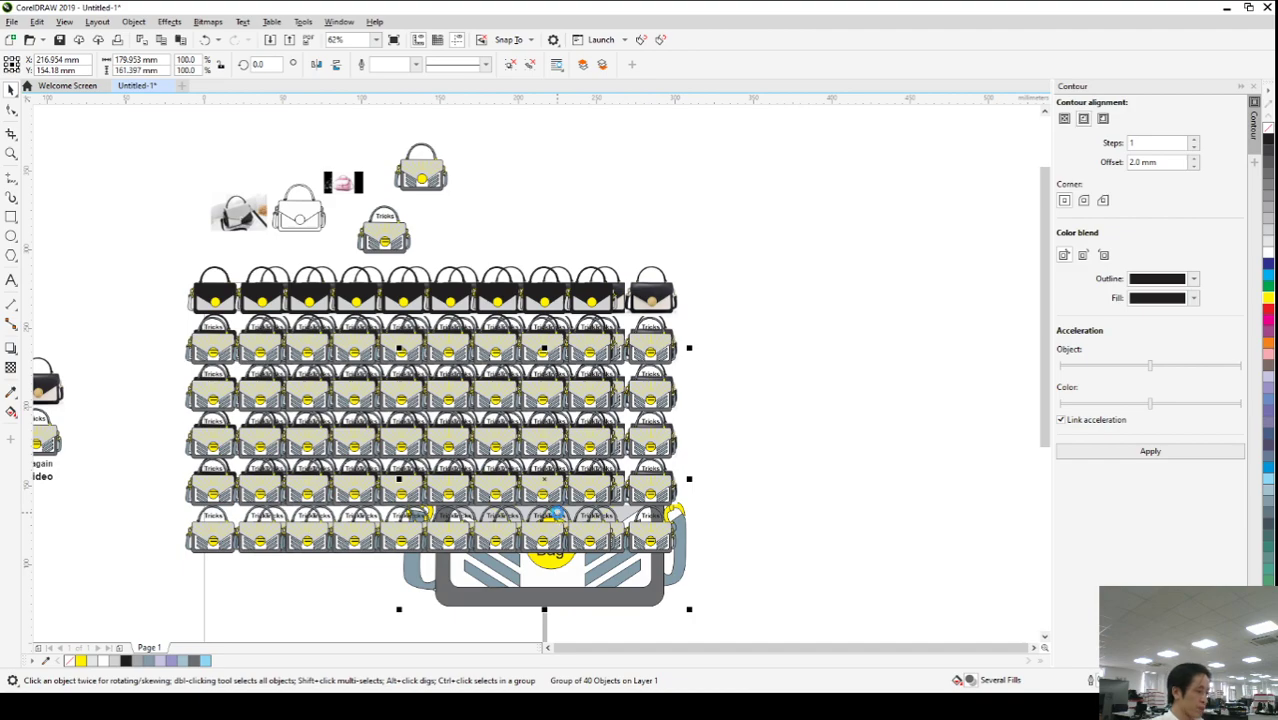
- Move the enlarged "Tricks" bag over the middle of the bag pattern and deselect it
drag(547, 507, 422, 415)
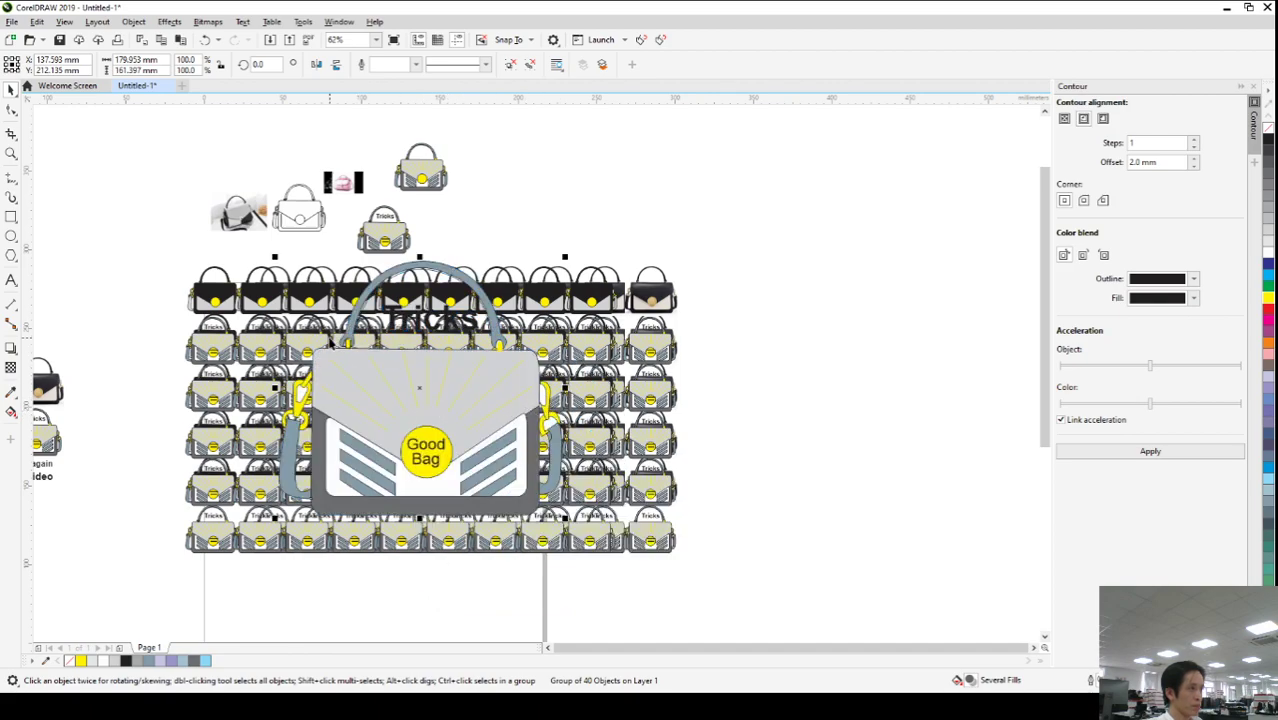
scroll(330, 340, up, 2)
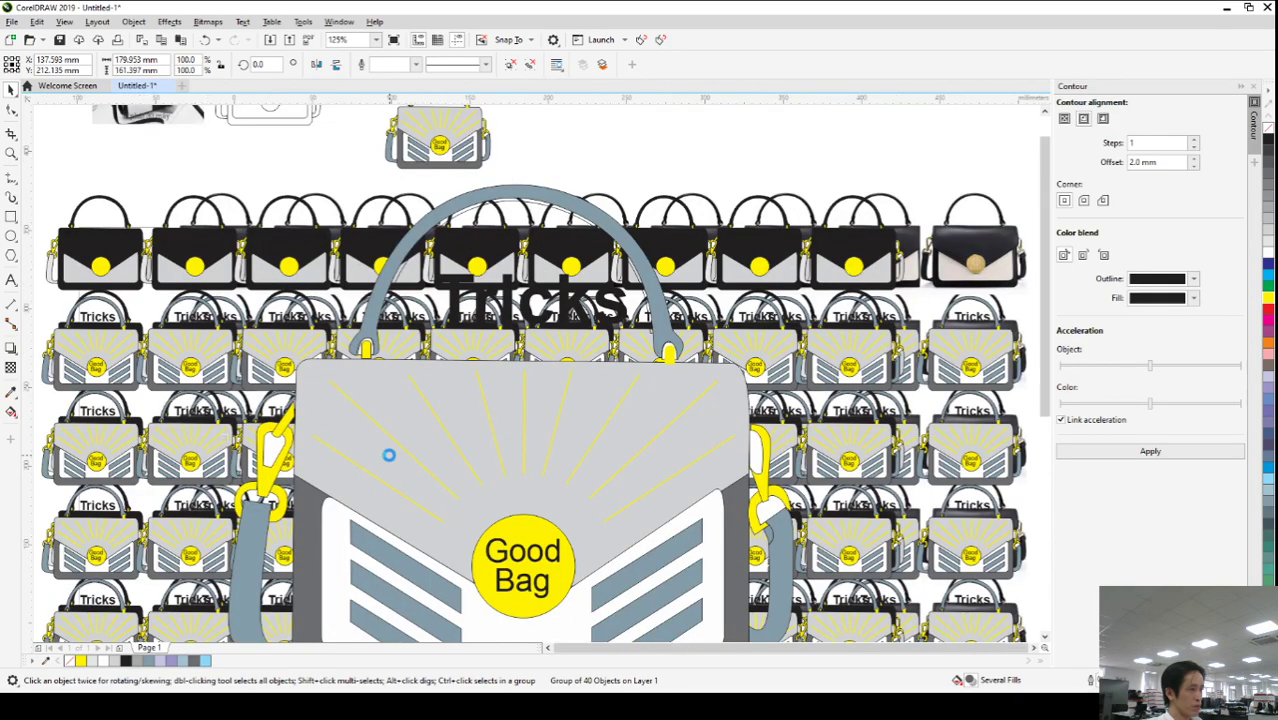
scroll(389, 455, down, 2)
click(819, 466)
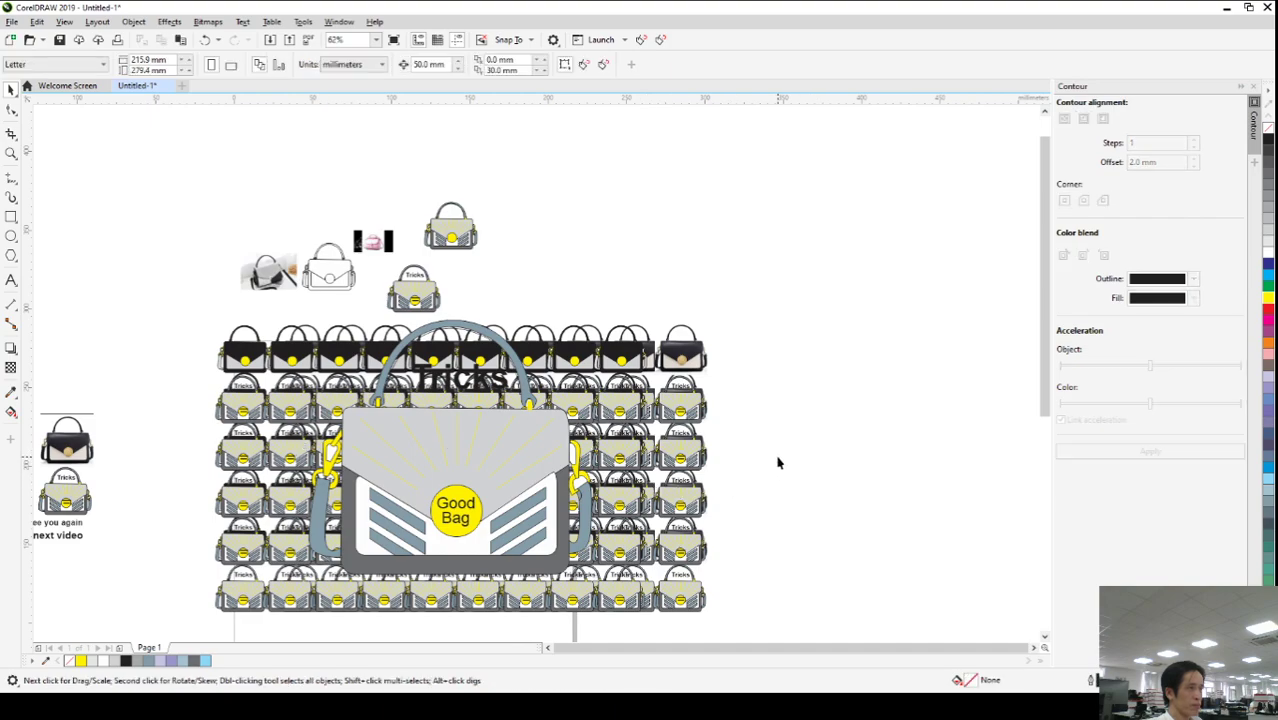